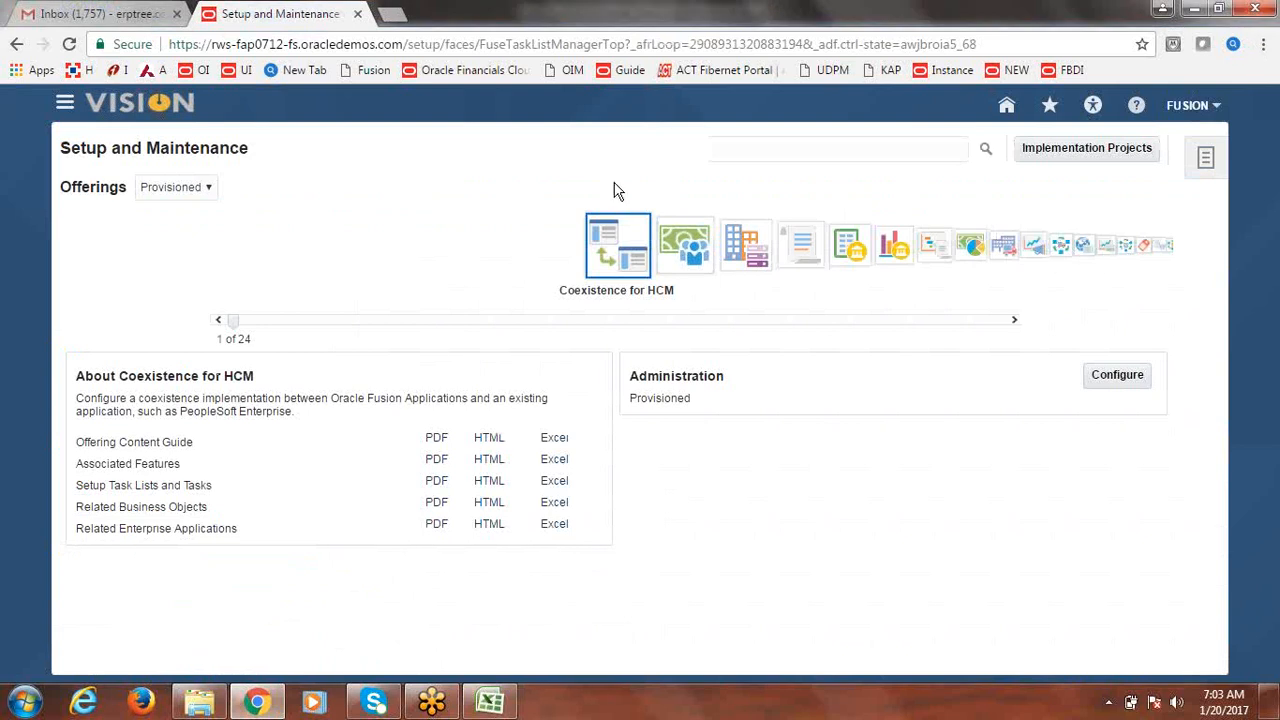
Open the Fixed Assets work area and start adding a new asset with the asset type CIP
left_click(65, 105)
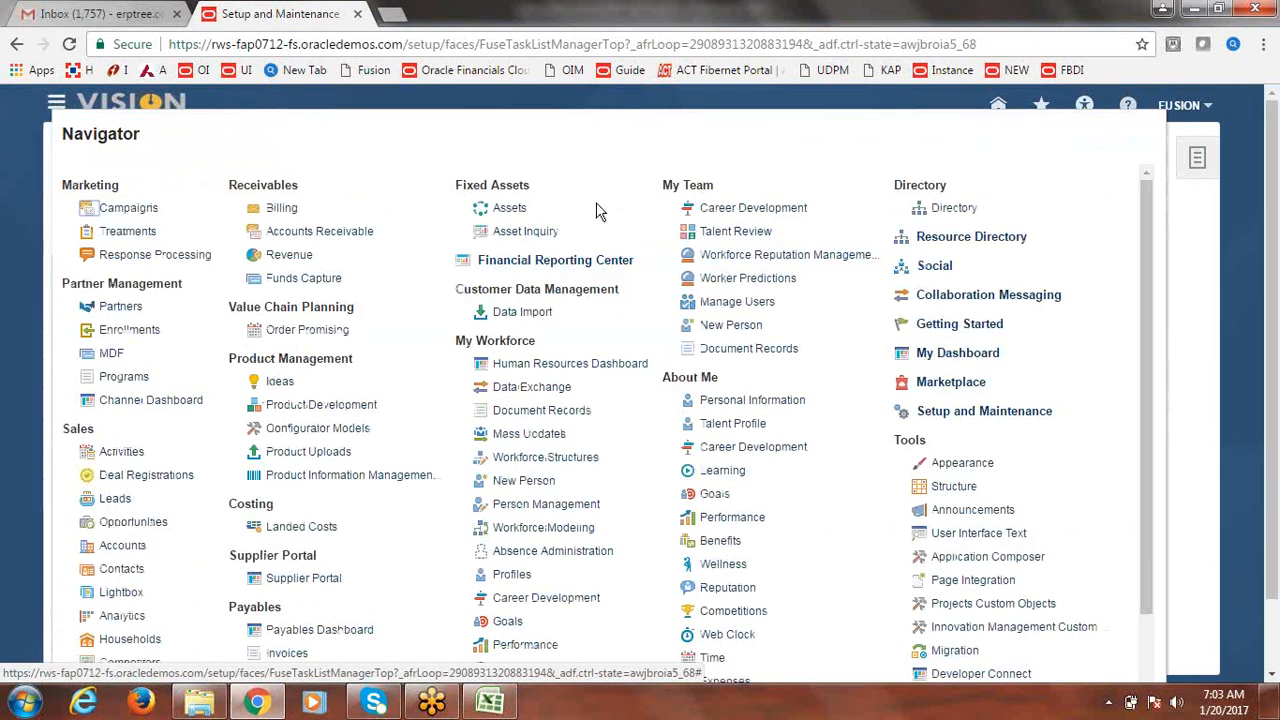
left_click(530, 214)
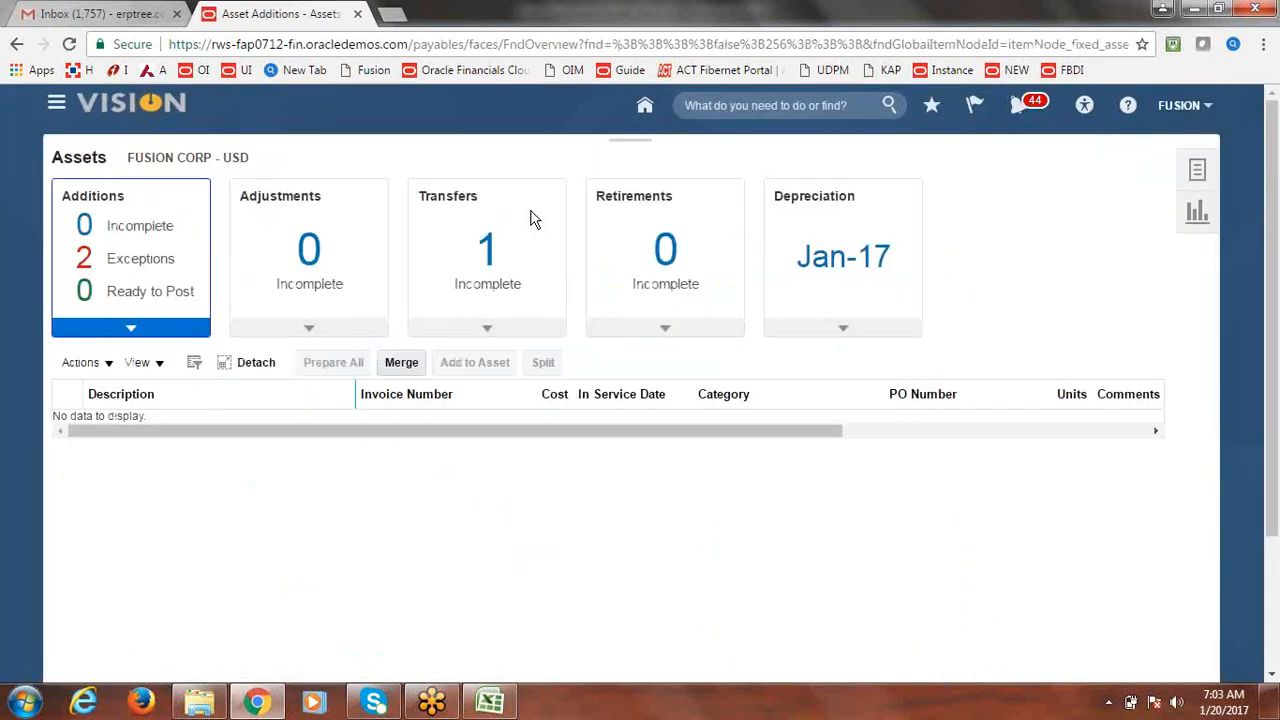
left_click(1198, 172)
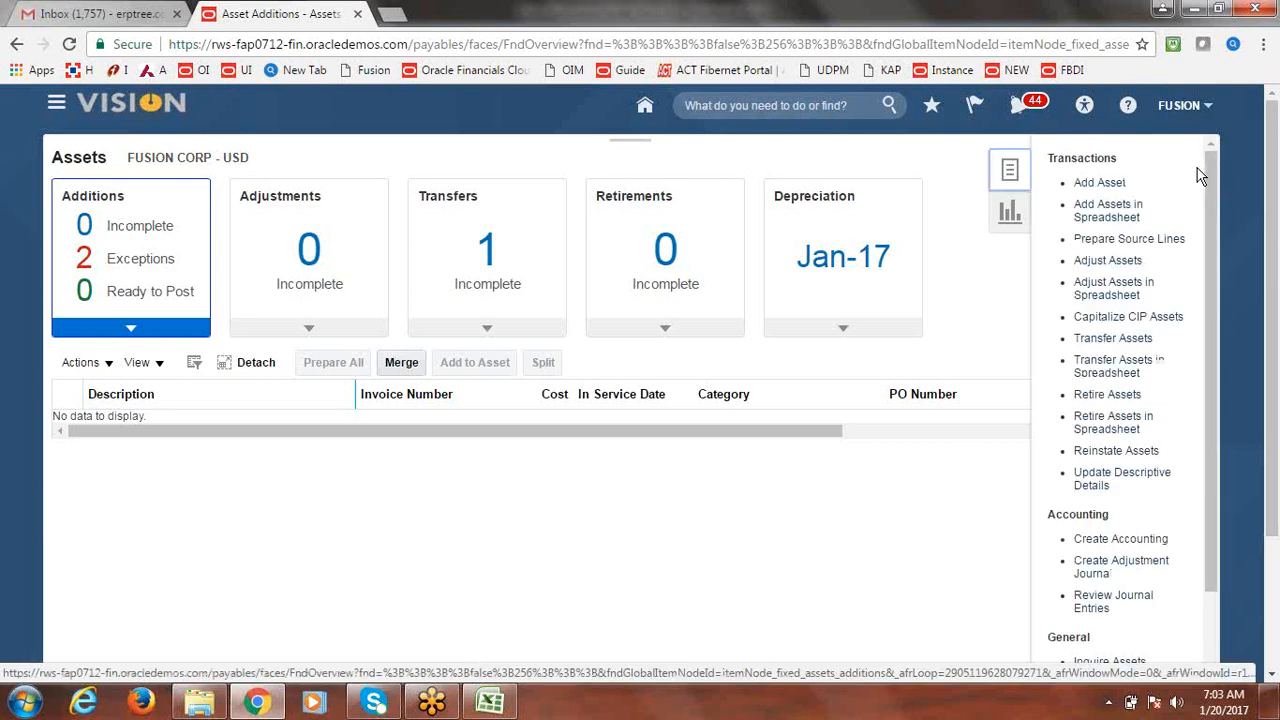
left_click(1094, 186)
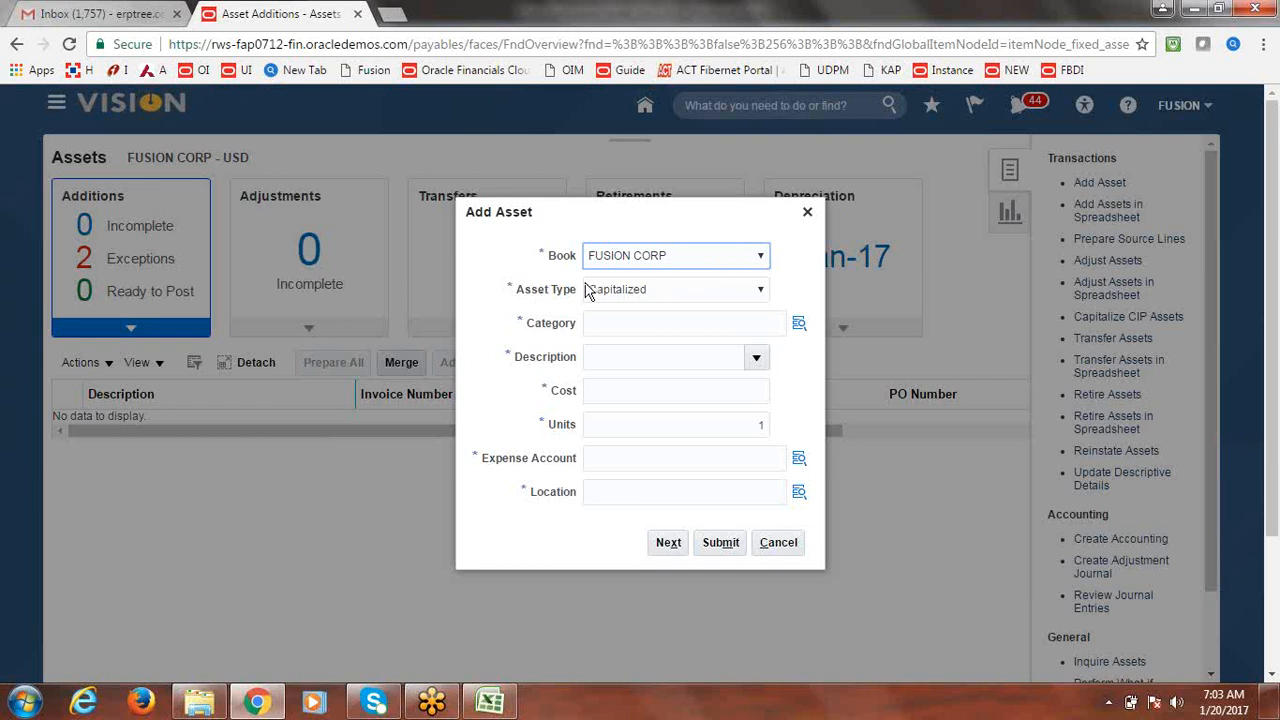
left_click(760, 292)
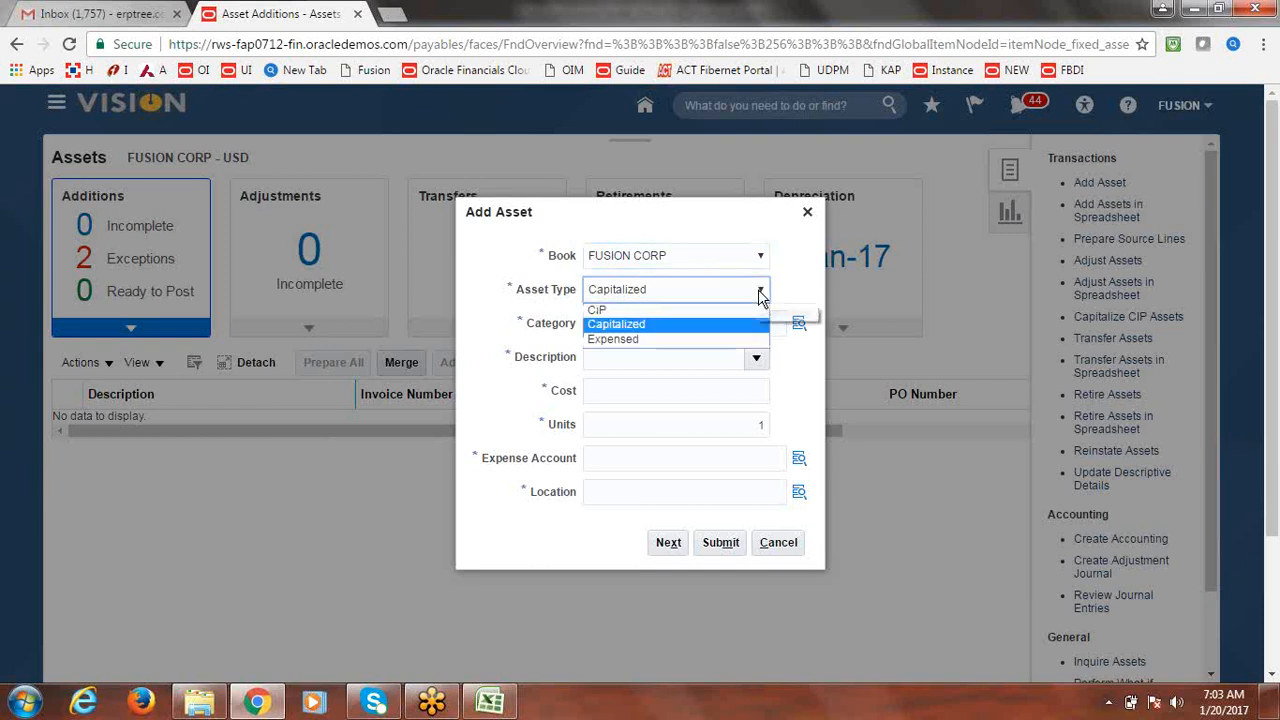
left_click(663, 310)
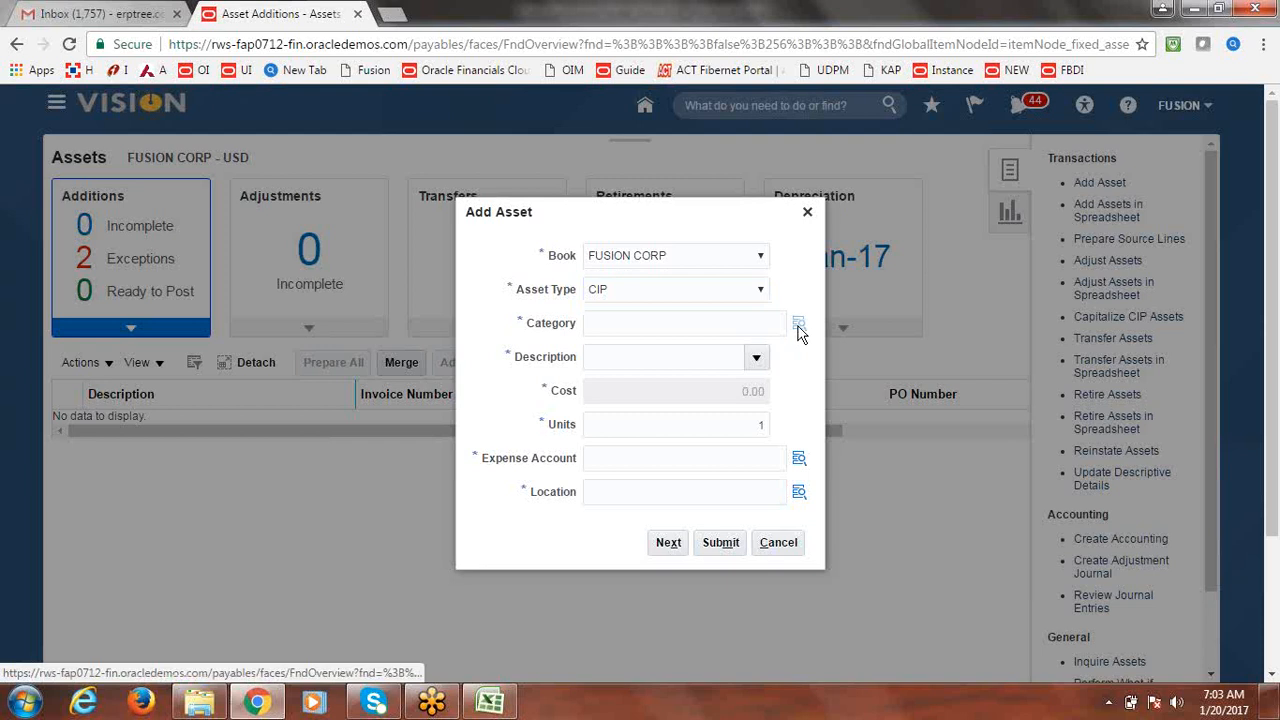
Set the asset category to major category FUSION BUILDINGS and minor category FUSION ADMIN B
left_click(799, 323)
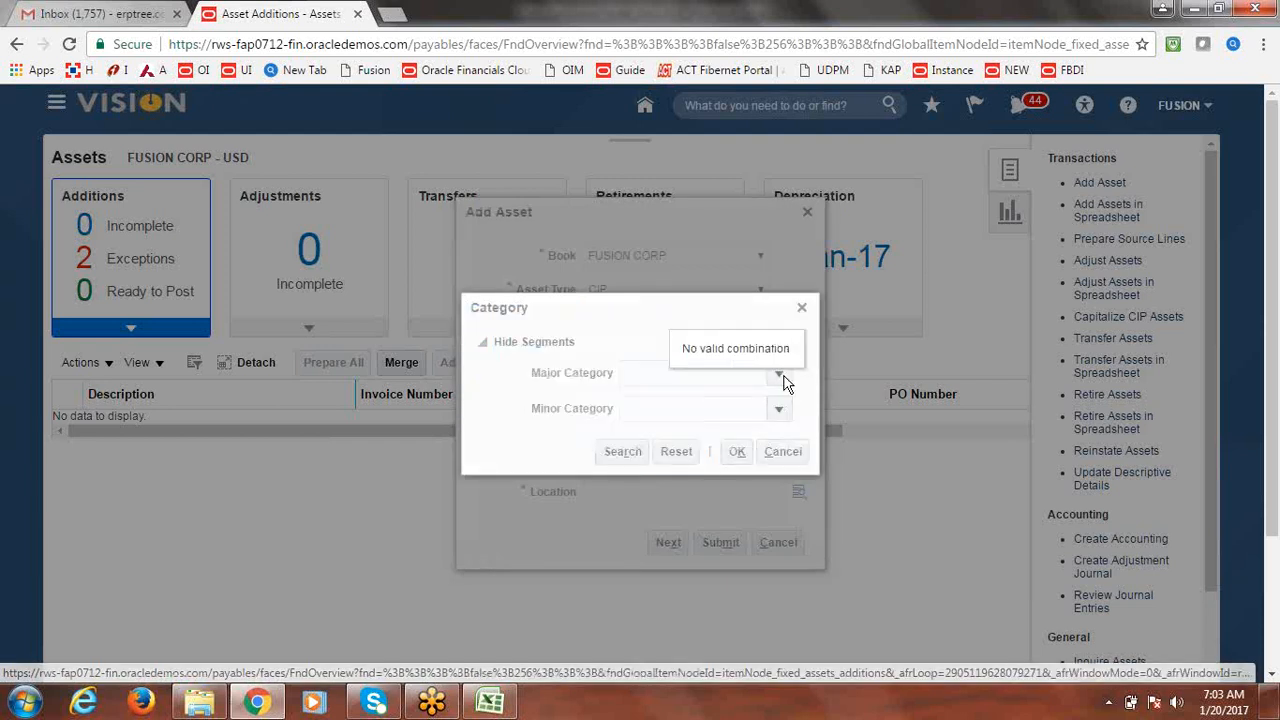
left_click(780, 385)
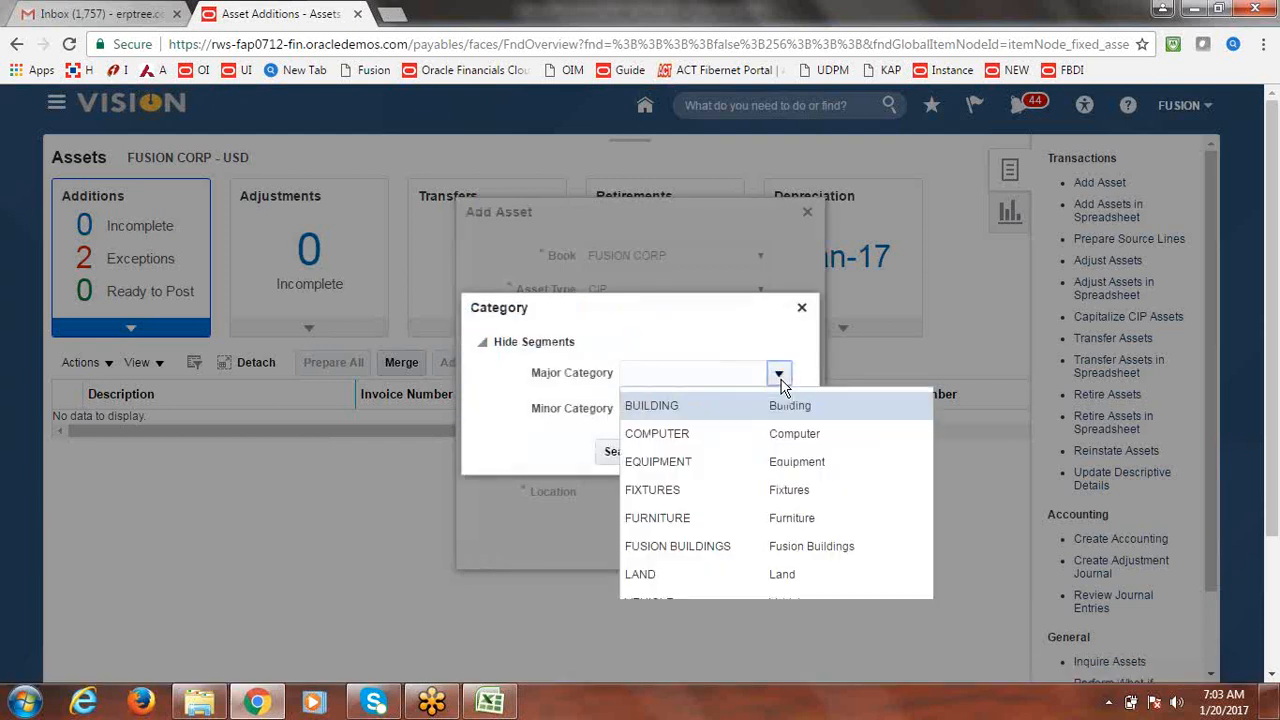
left_click(694, 542)
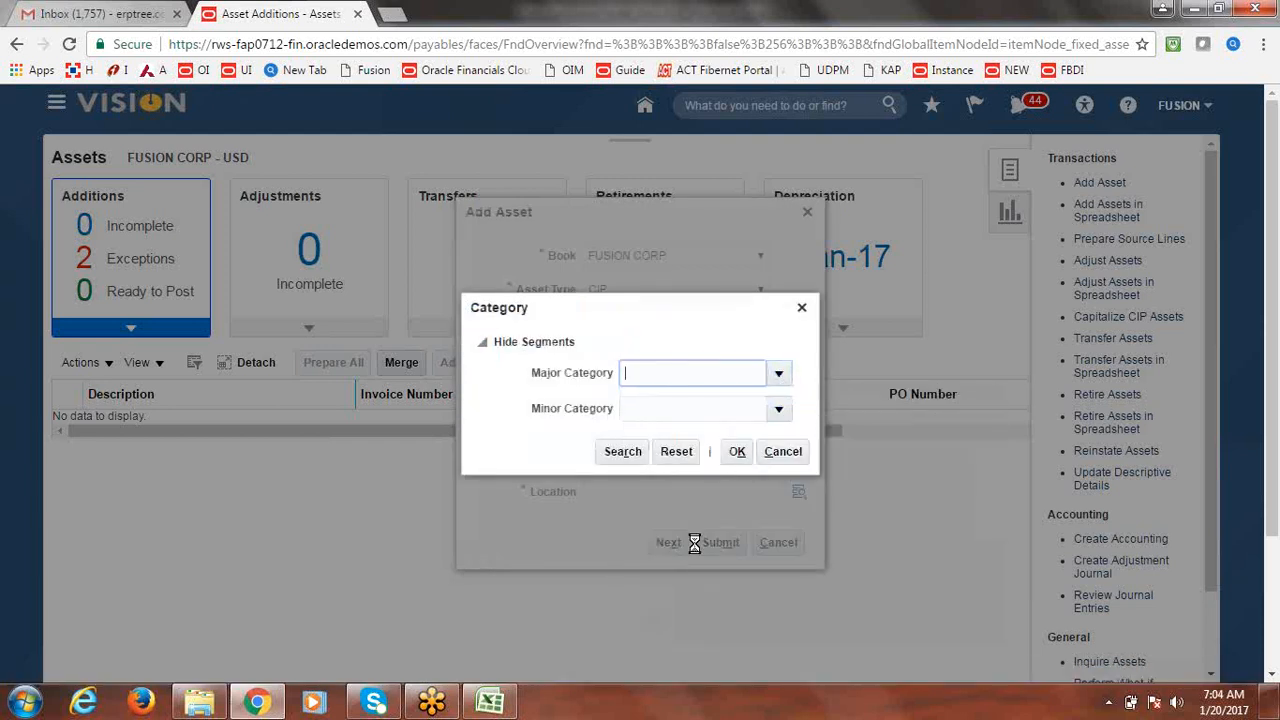
left_click(779, 411)
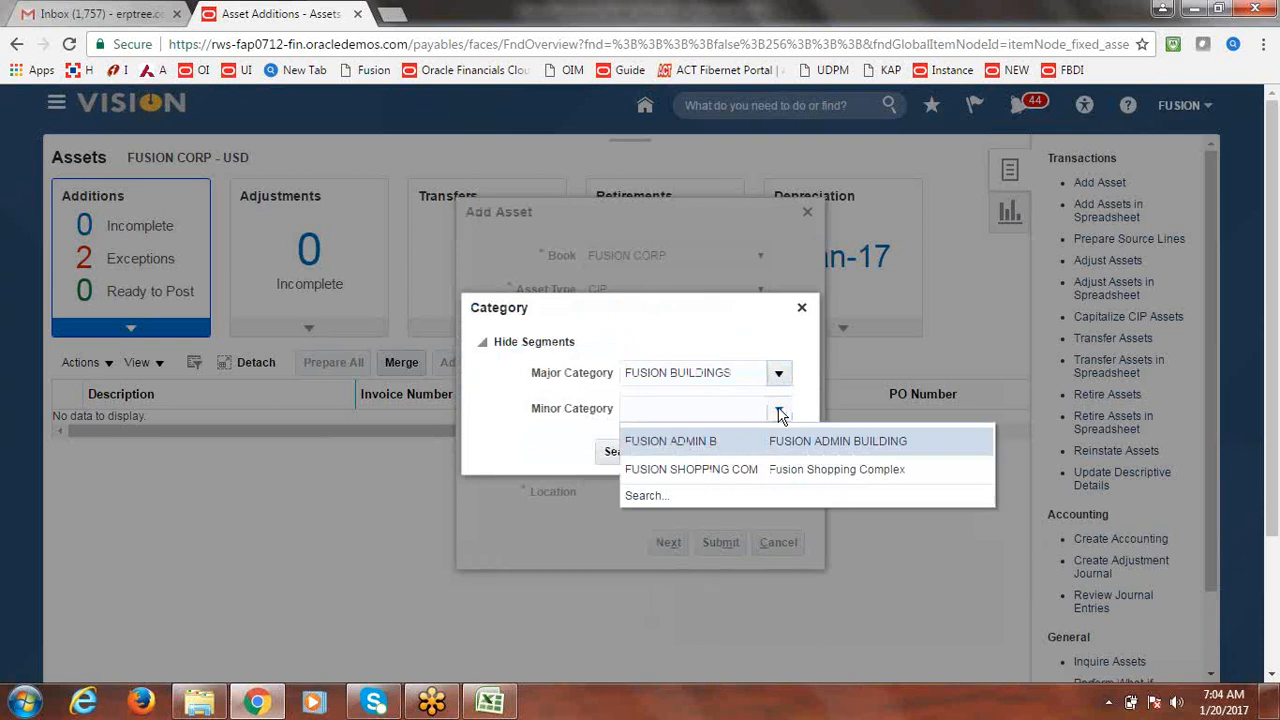
left_click(713, 442)
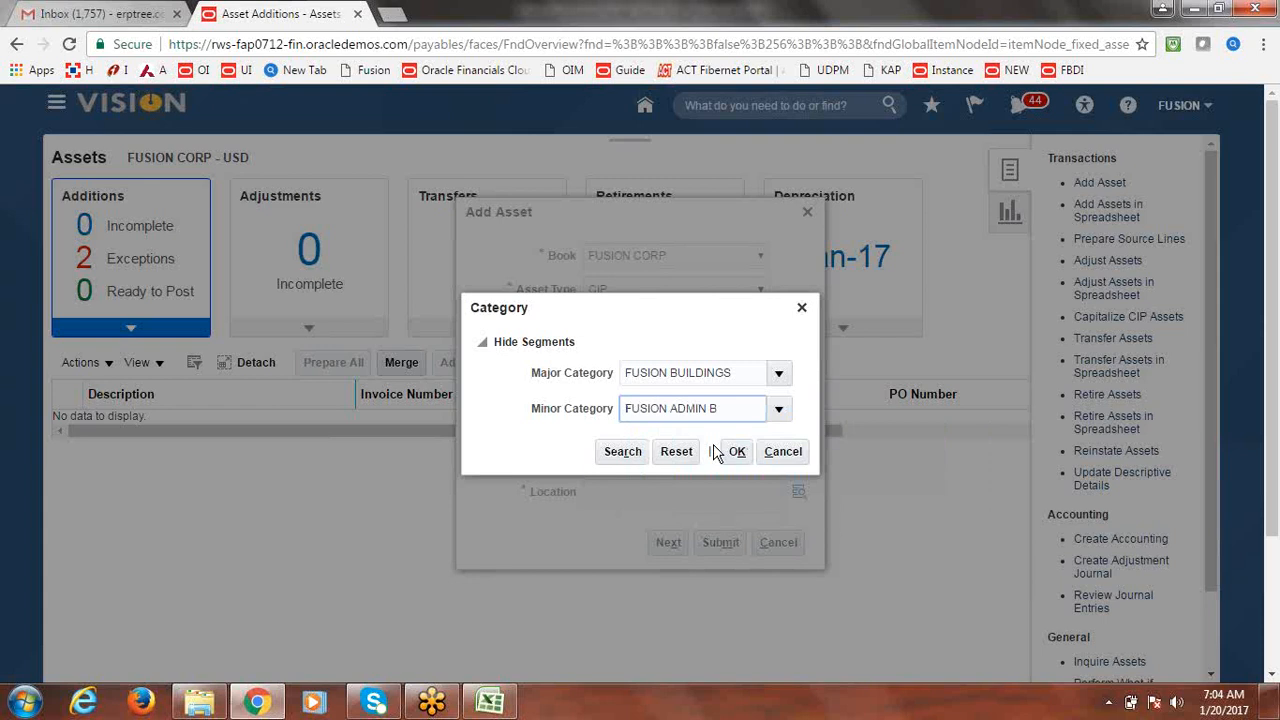
left_click(735, 452)
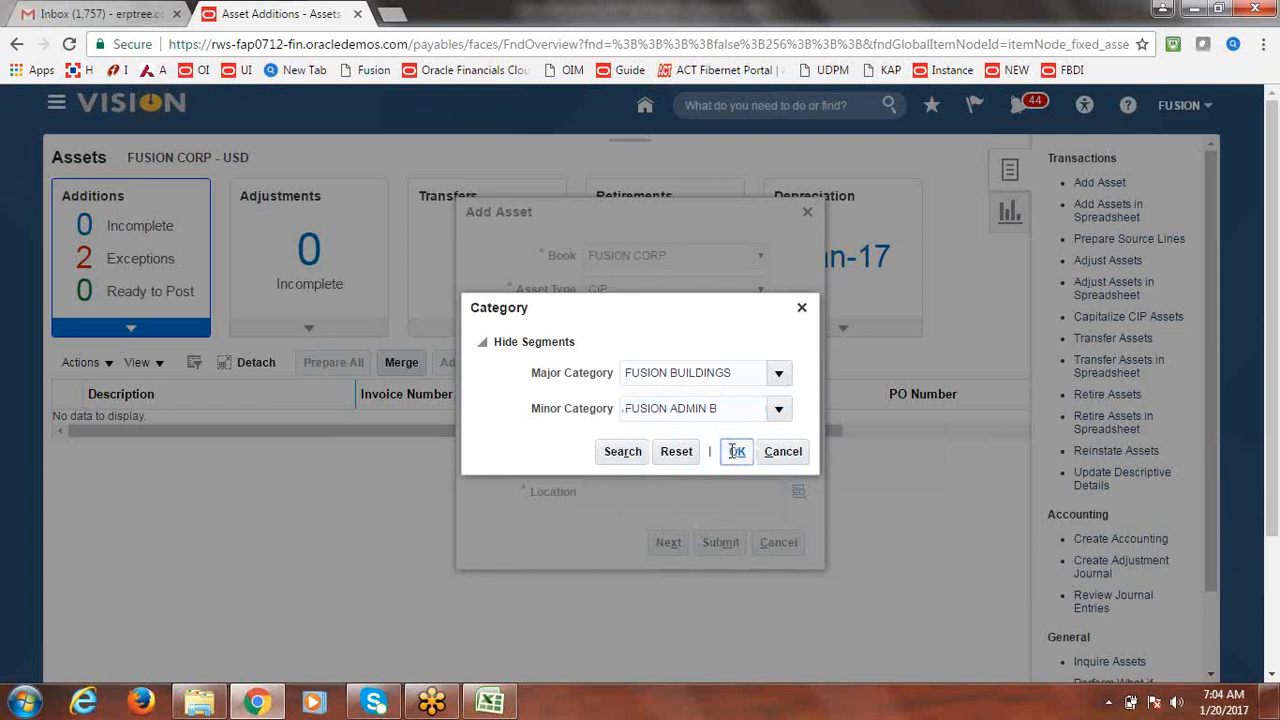
Enter Building ABC as the new asset's description
left_click(613, 351)
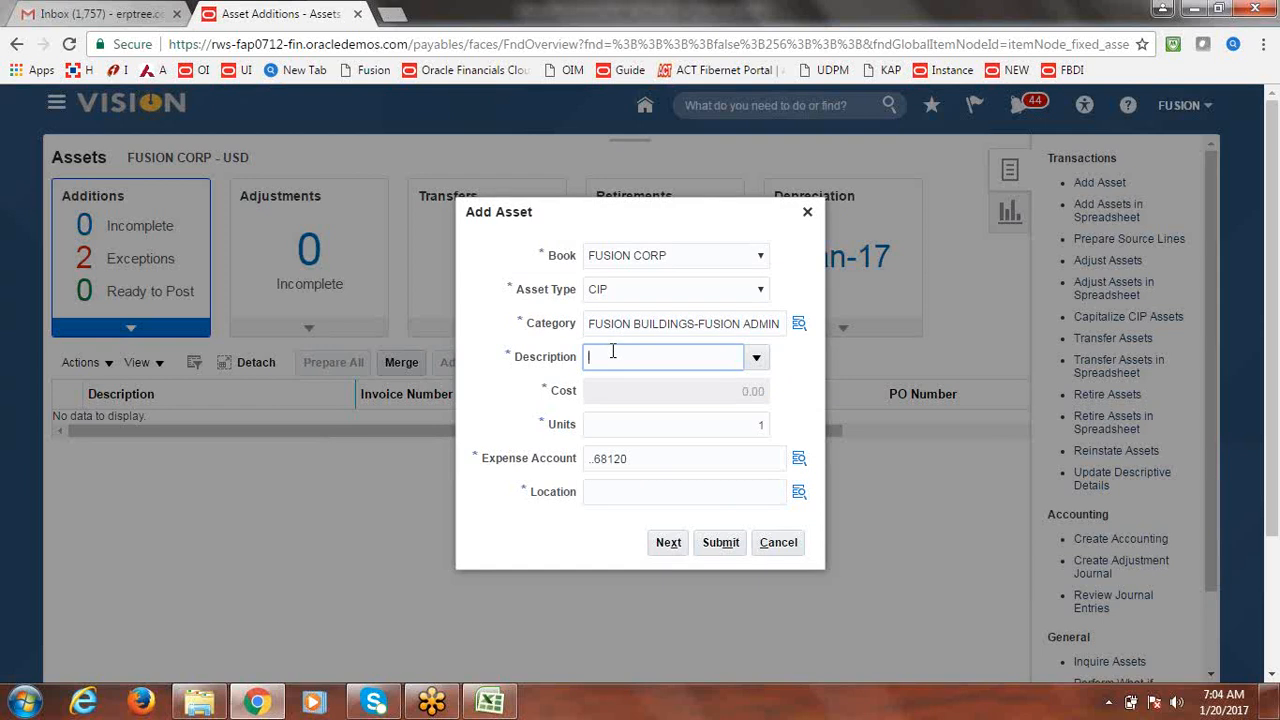
type("Building ABC")
key("Tab")
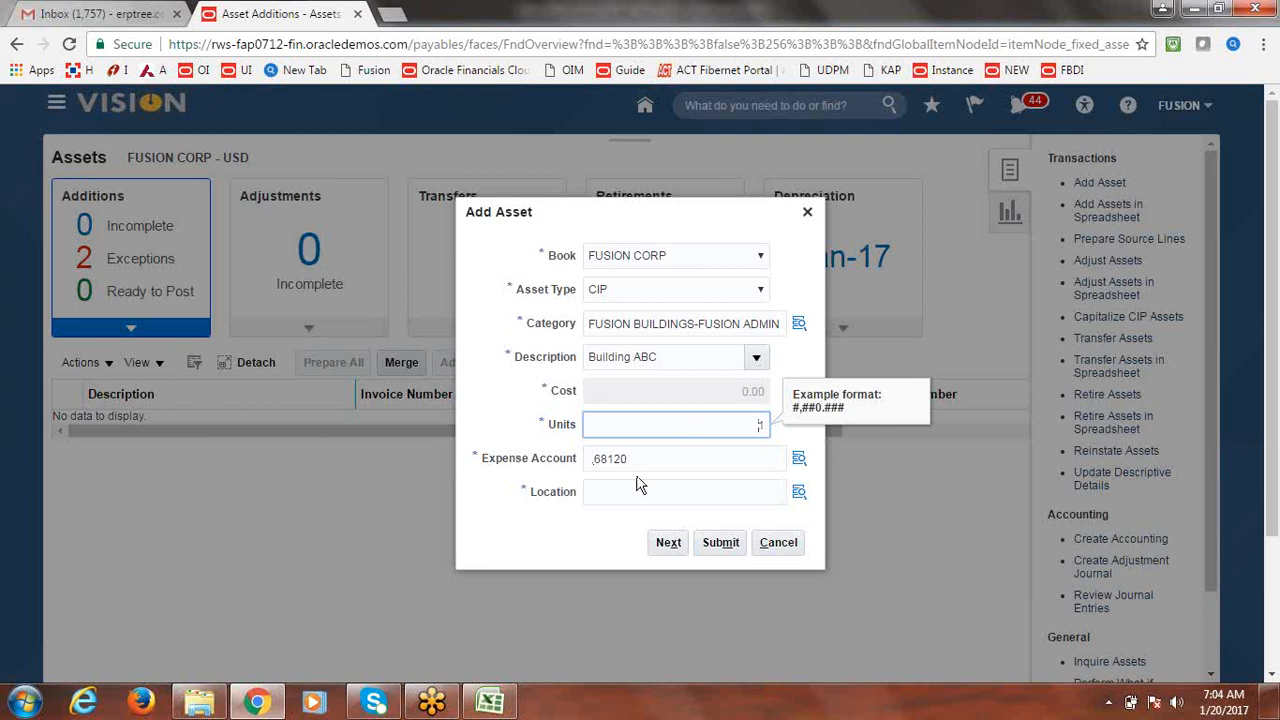
Complete the expense account with company 1000 and department 1000, keeping account 68120
left_click(799, 463)
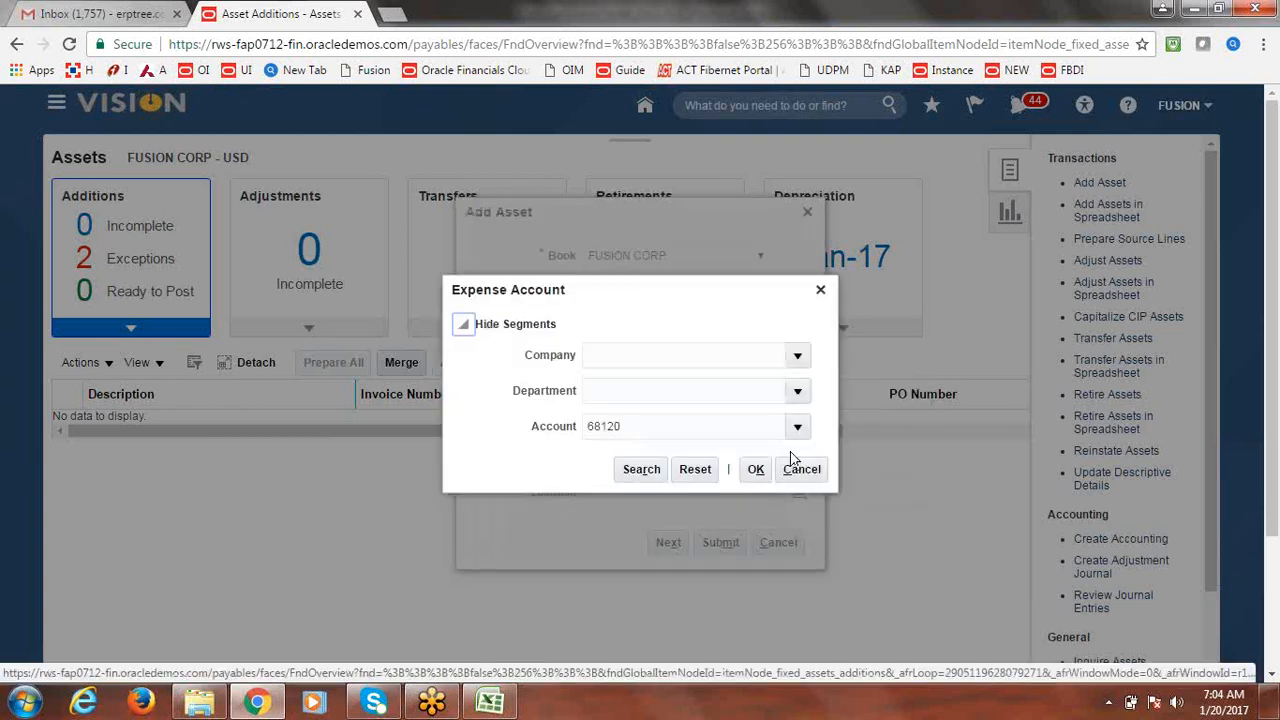
left_click(799, 360)
left_click(799, 388)
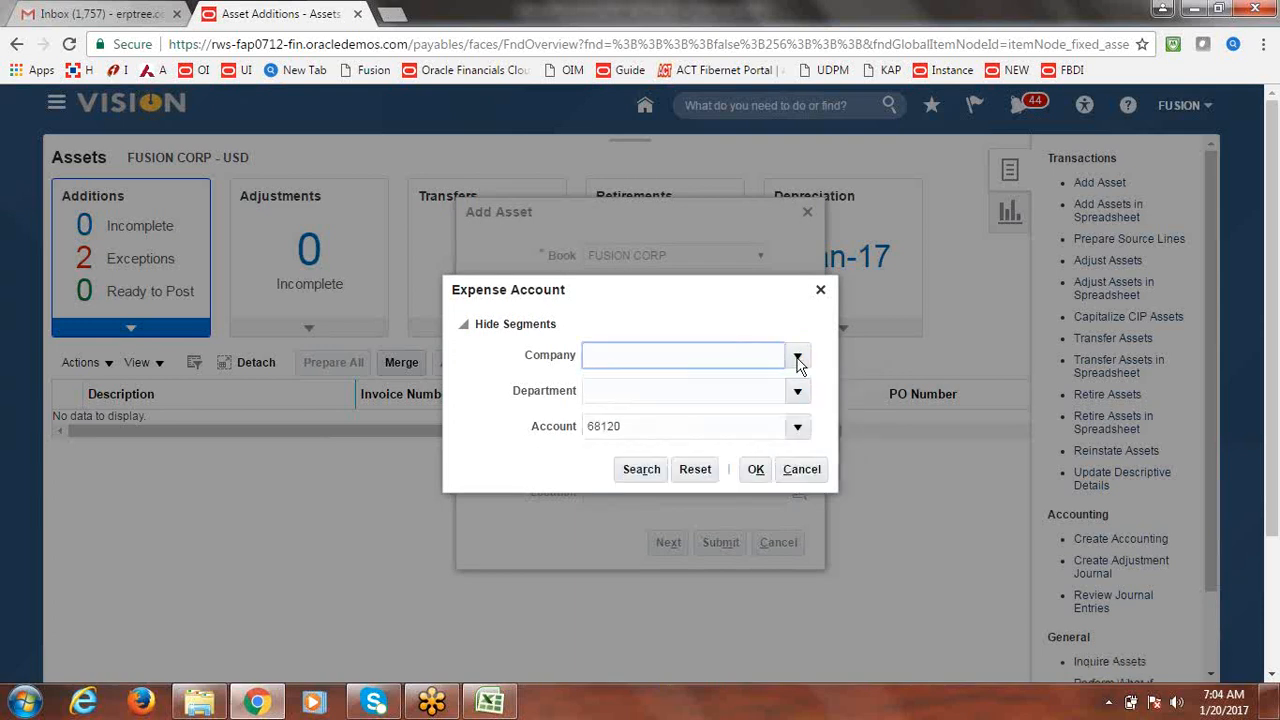
left_click(799, 394)
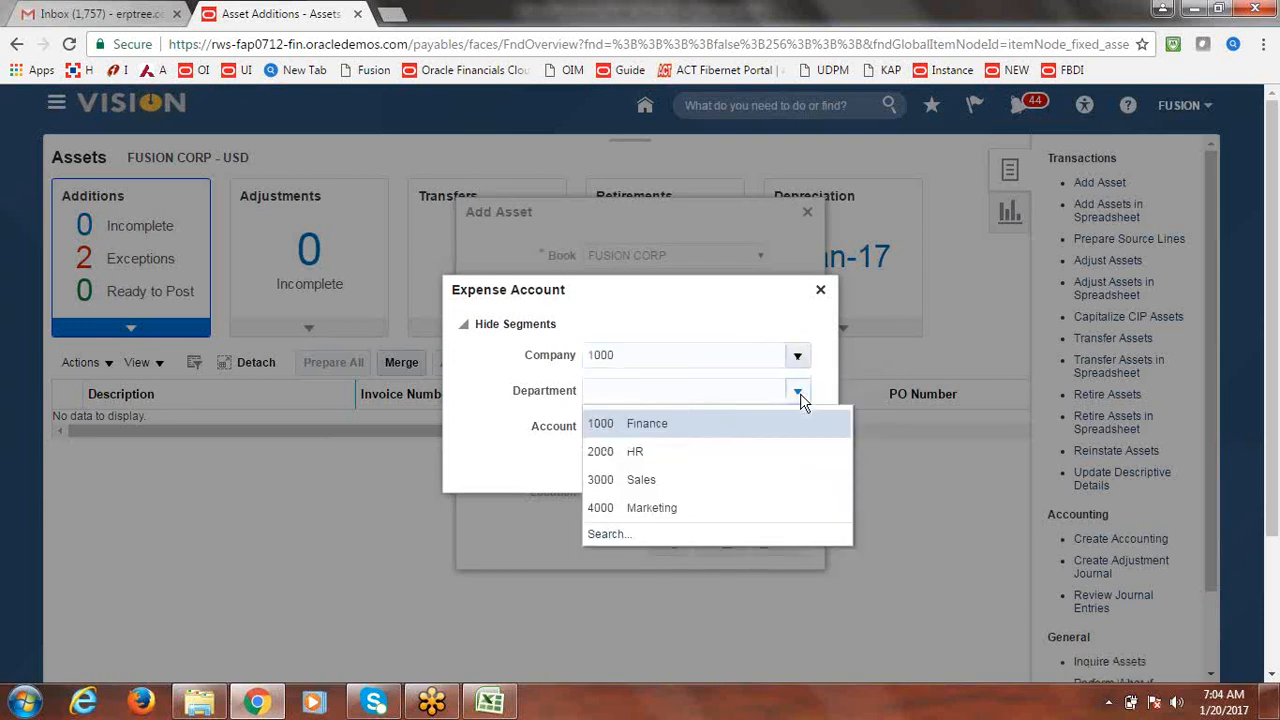
left_click(677, 420)
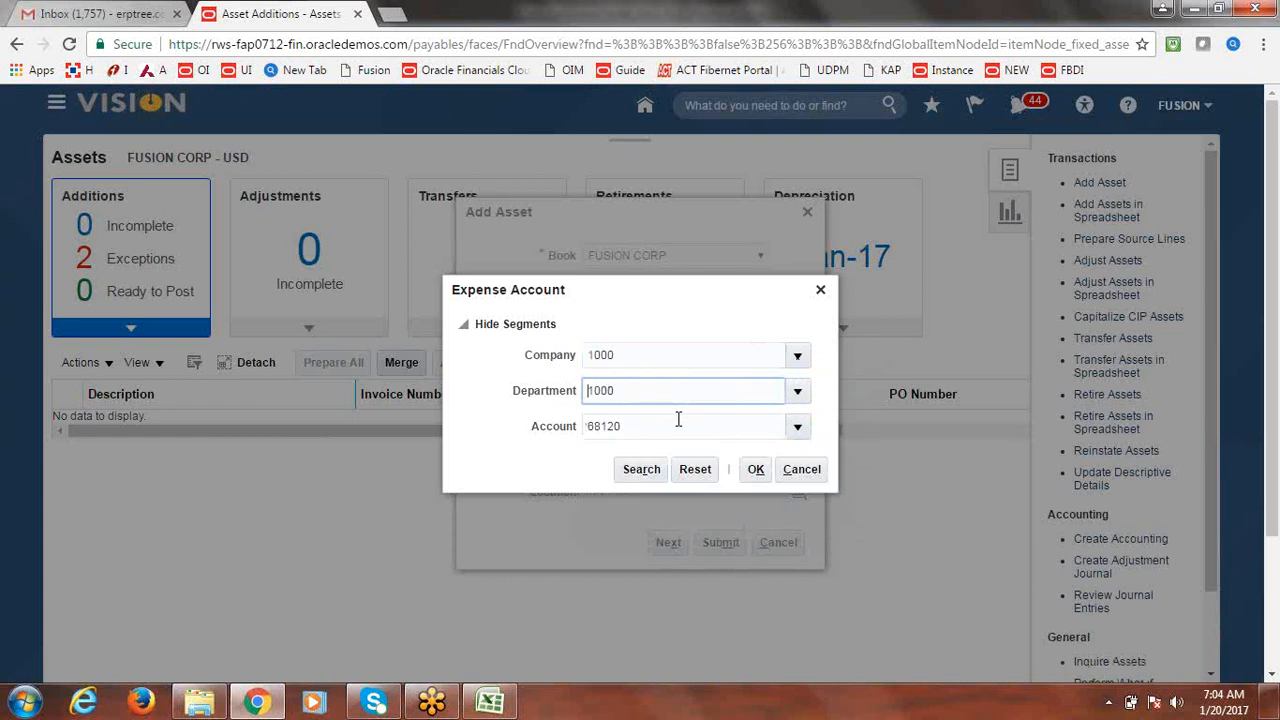
left_click(756, 470)
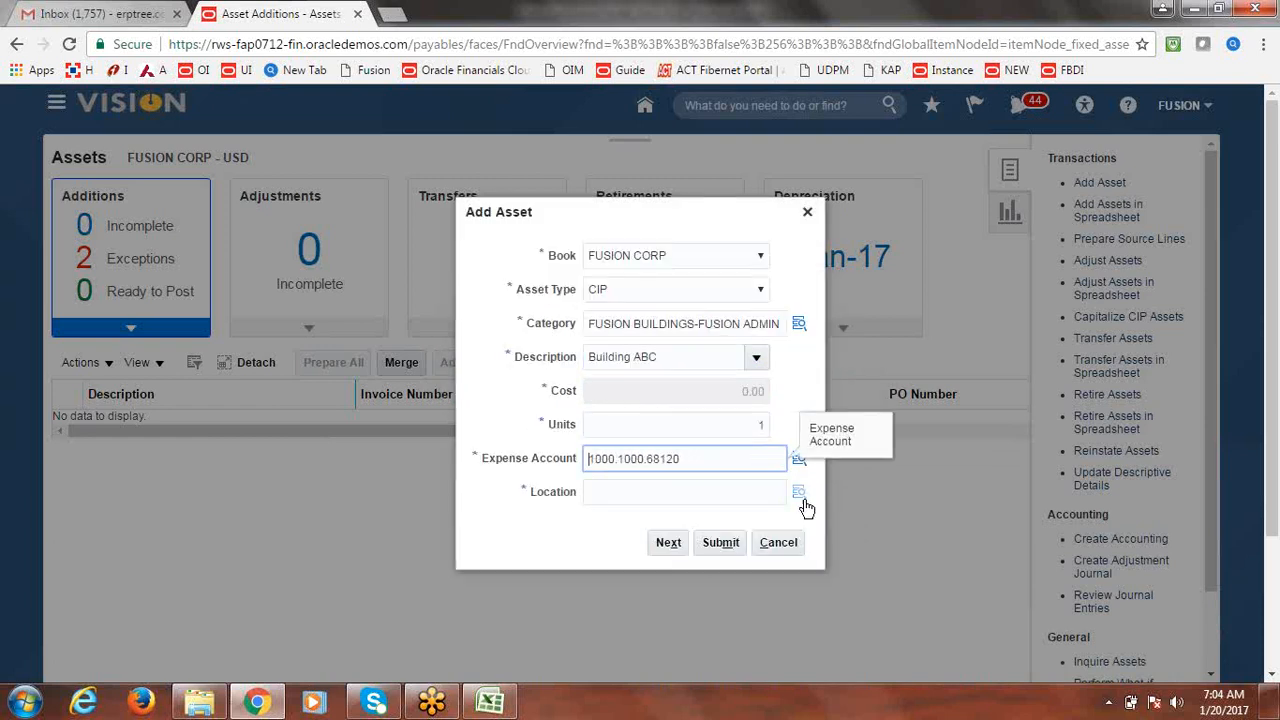
Set the asset location to country USA, state/county BEIJING, city ATLANTA and building OFFICE
left_click(799, 492)
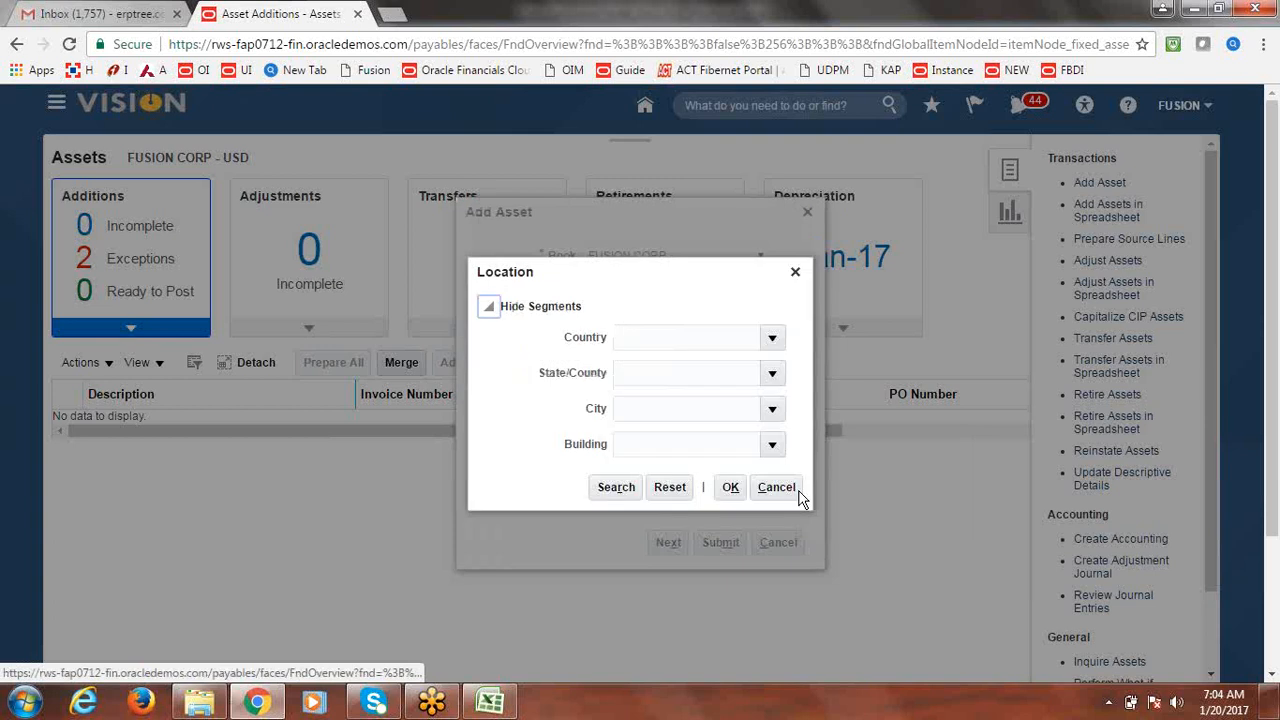
left_click(773, 339)
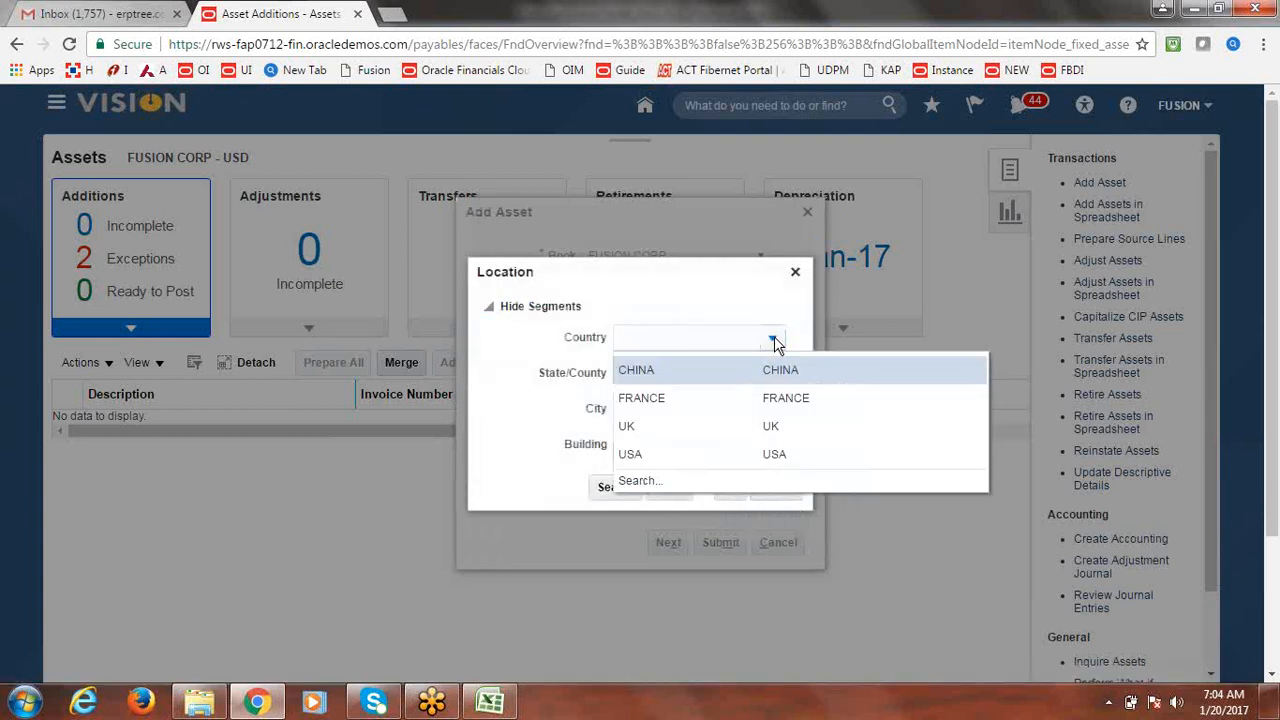
left_click(662, 456)
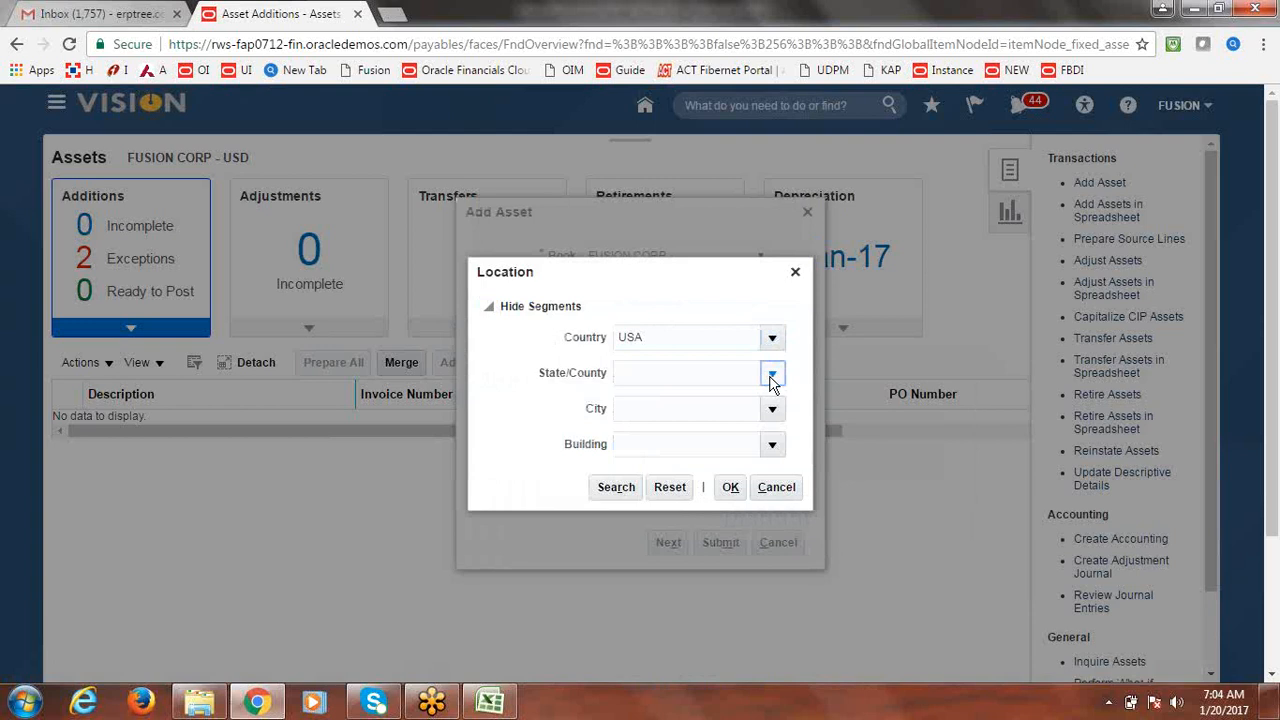
left_click(771, 379)
left_click(670, 428)
left_click(773, 410)
left_click(674, 415)
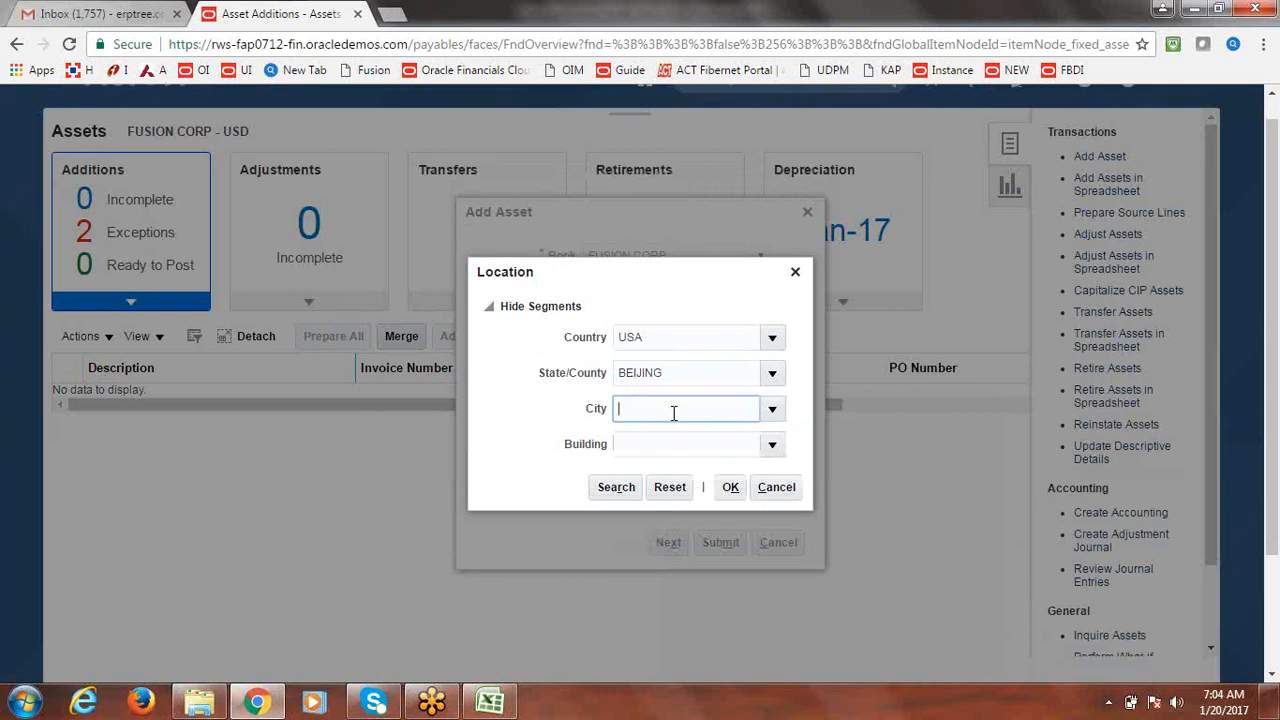
left_click(773, 447)
left_click(675, 526)
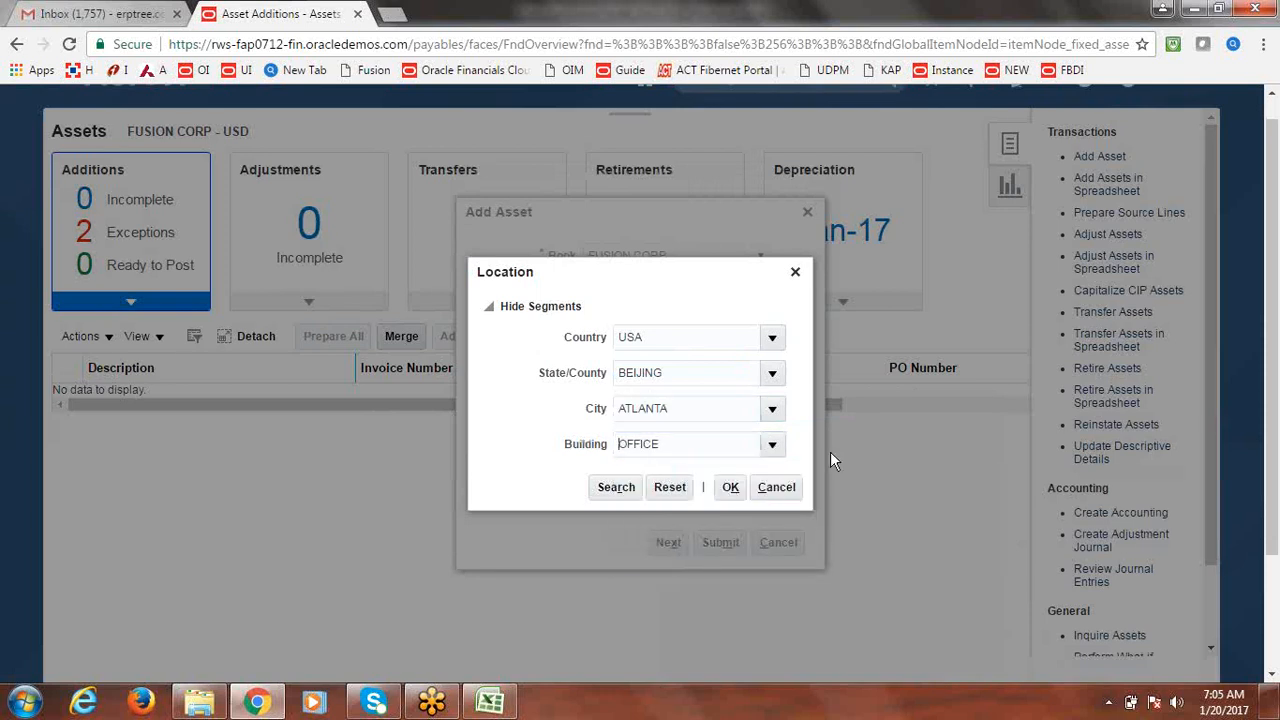
left_click(730, 487)
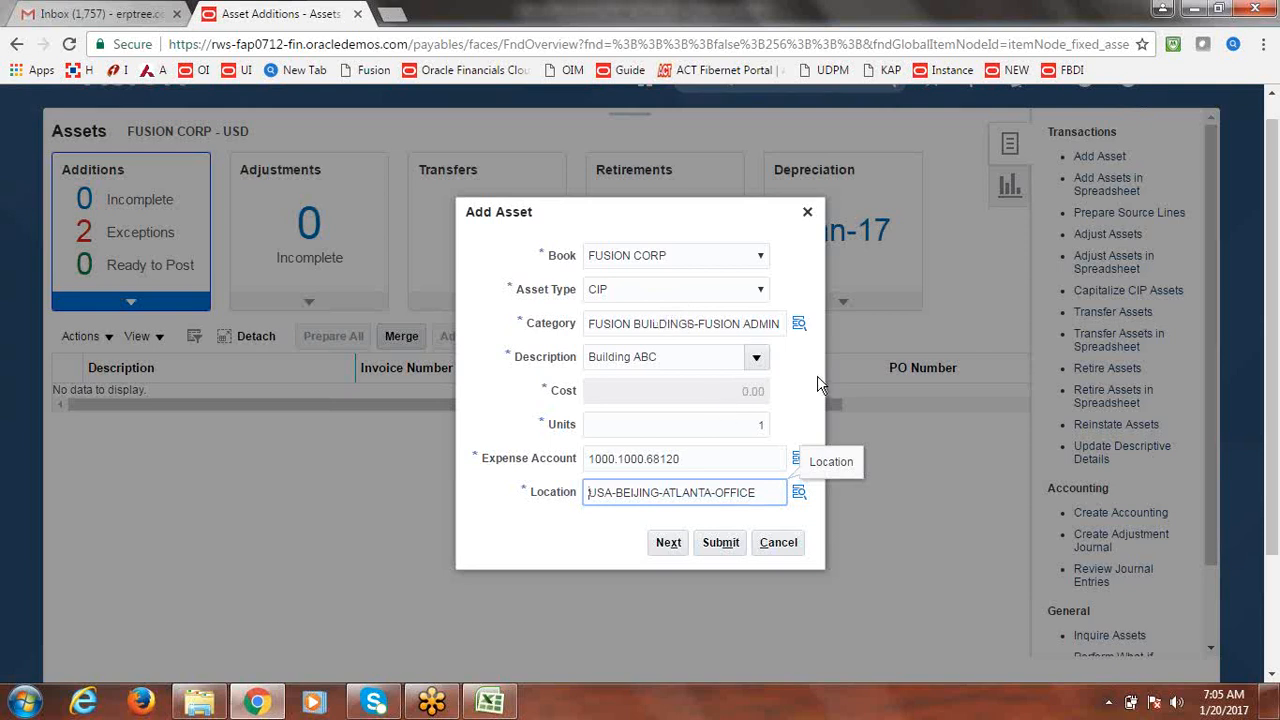
Continue to the asset's full details and open the source lines in its financial details
left_click(667, 543)
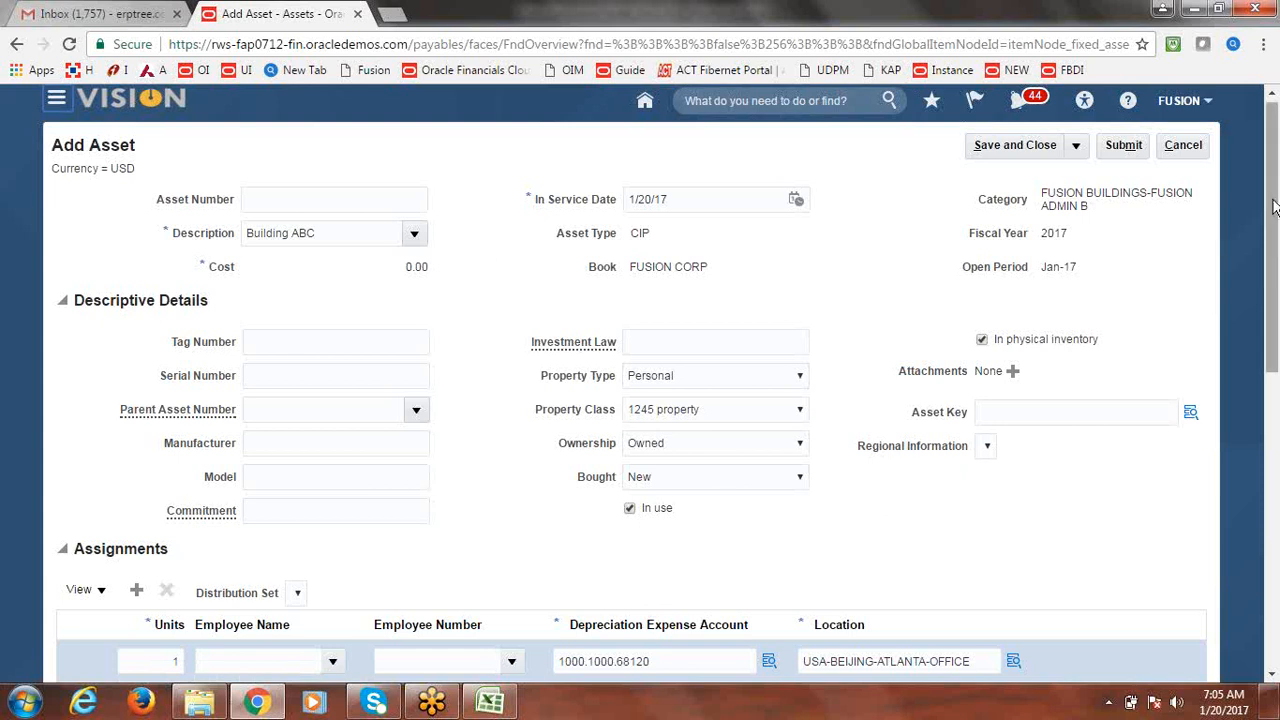
left_click_drag(1273, 205, 1276, 367)
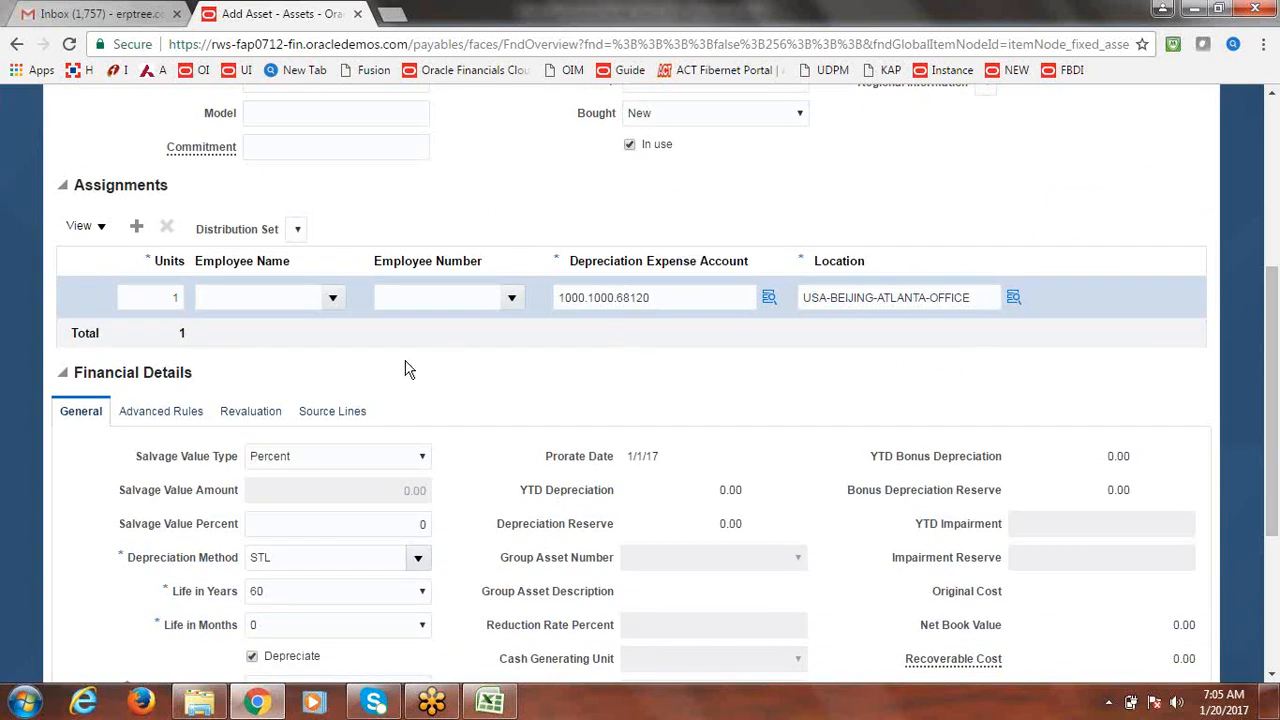
left_click(340, 418)
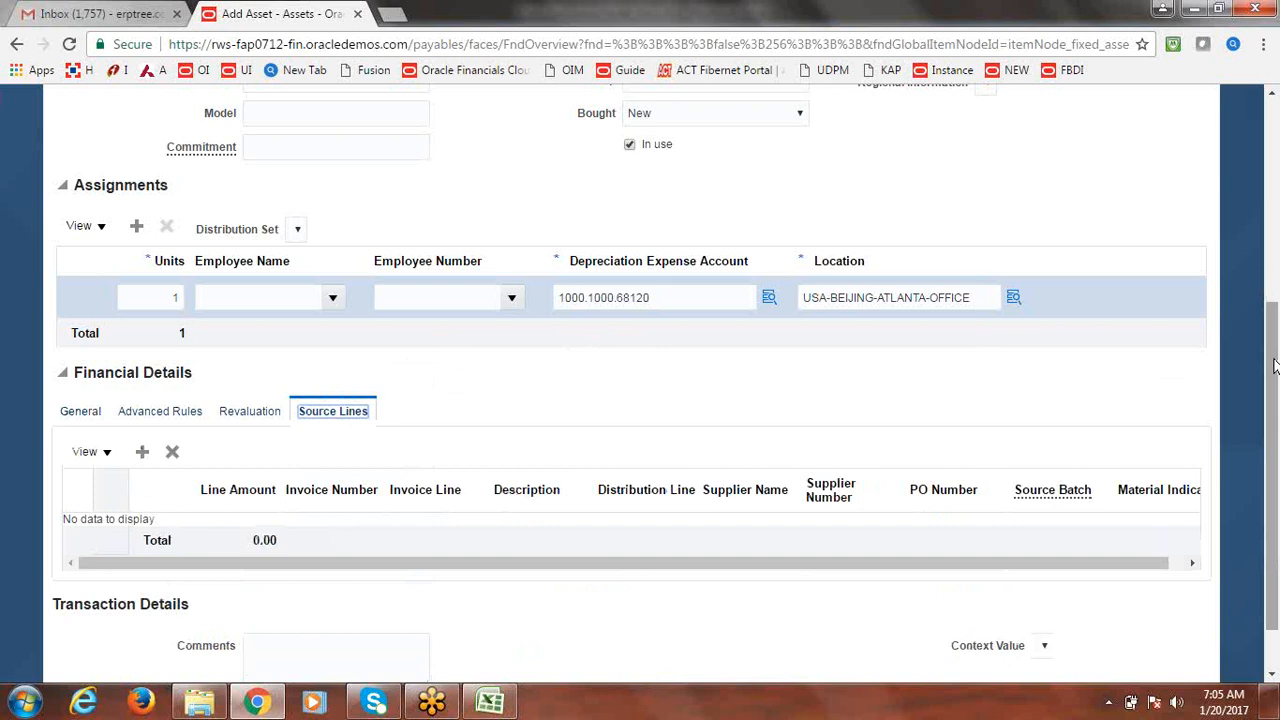
left_click_drag(1275, 366, 1276, 361)
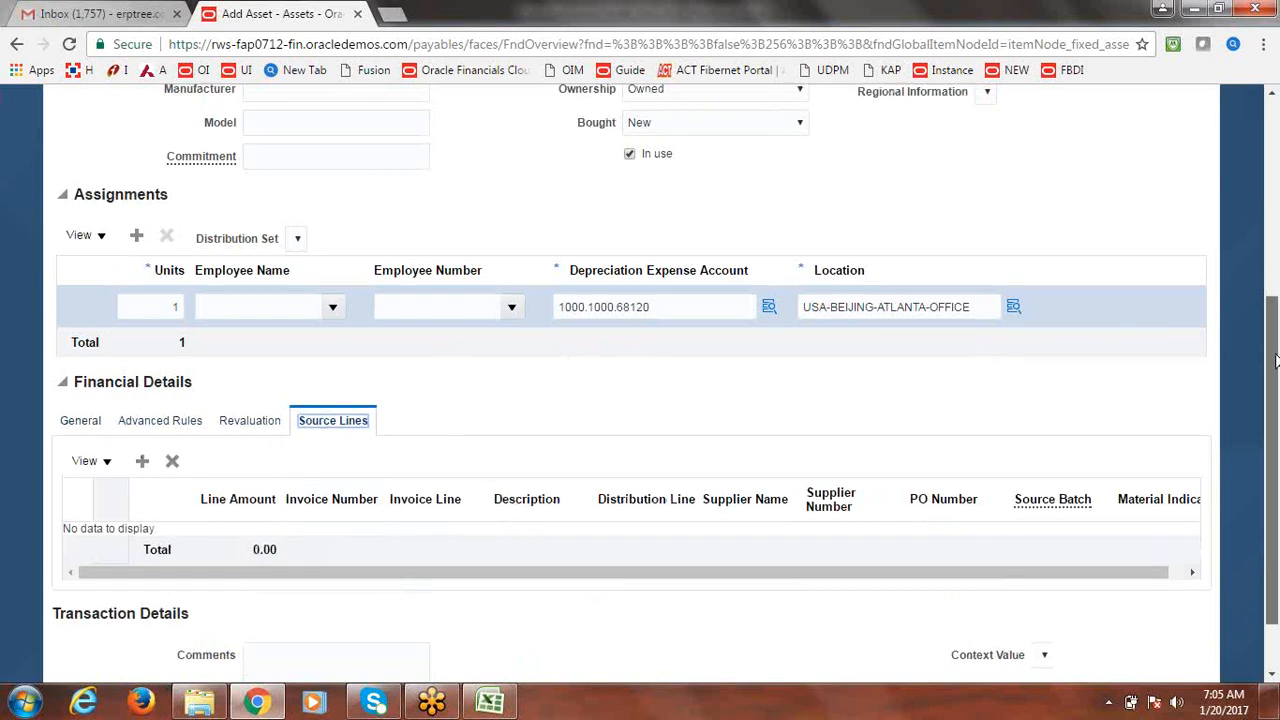
left_click_drag(1276, 361, 1278, 394)
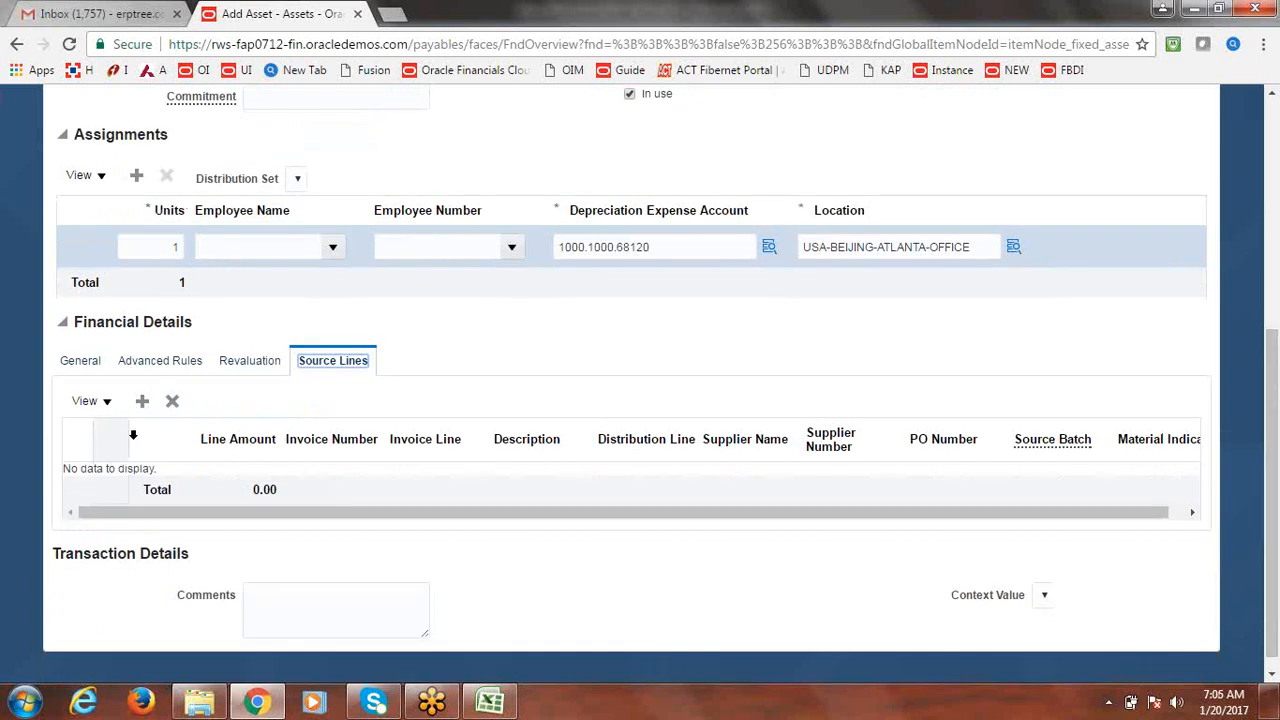
Add a source line with a line amount of 300000 and submit the asset
left_click(142, 401)
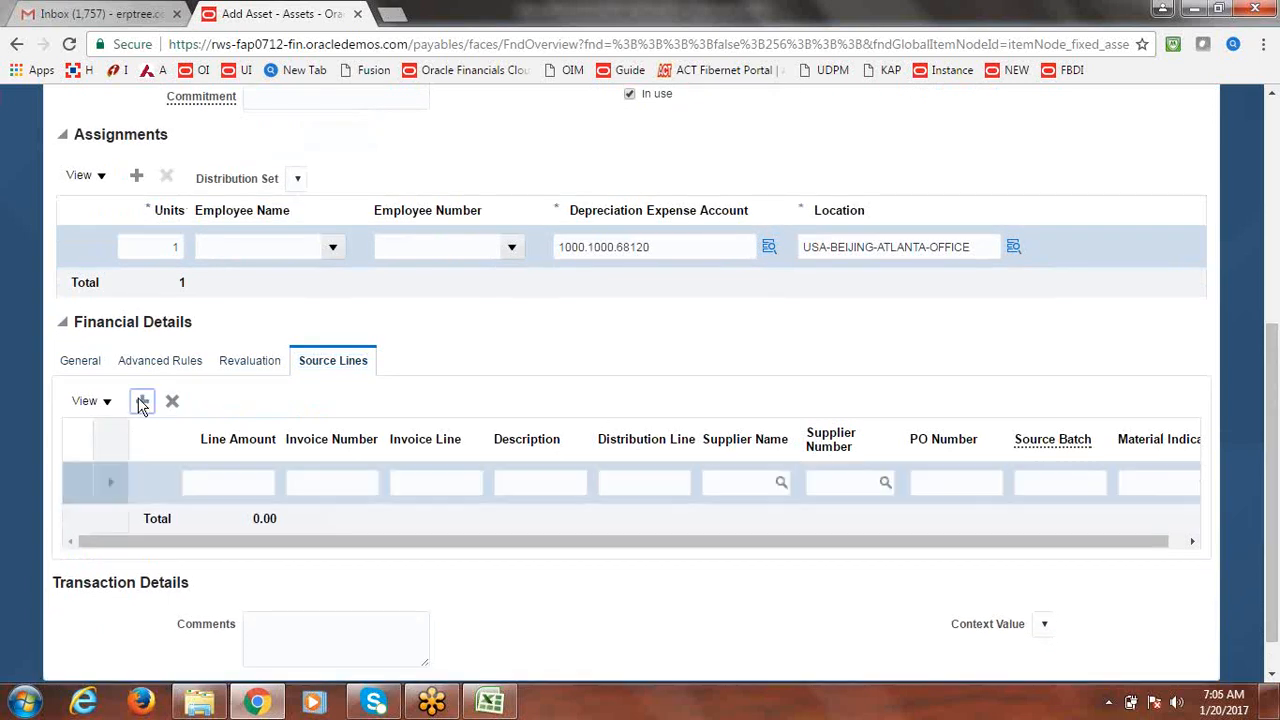
left_click(241, 483)
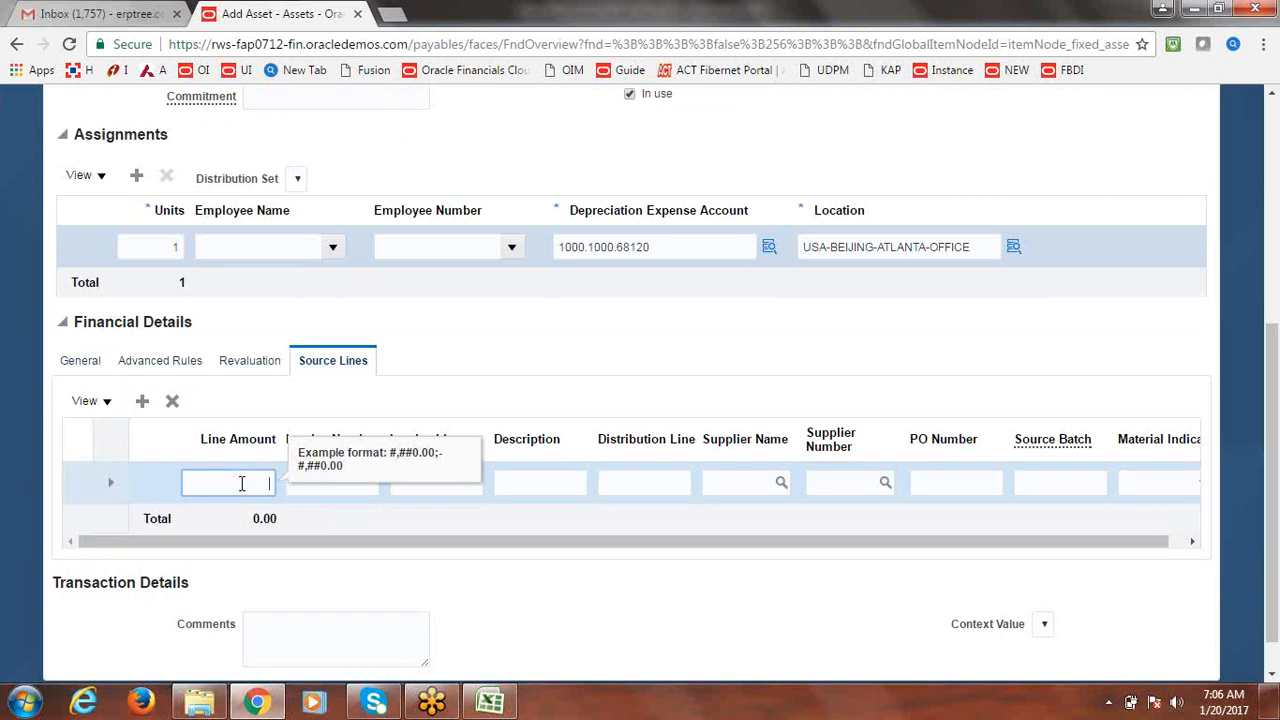
type("300000")
key("Tab")
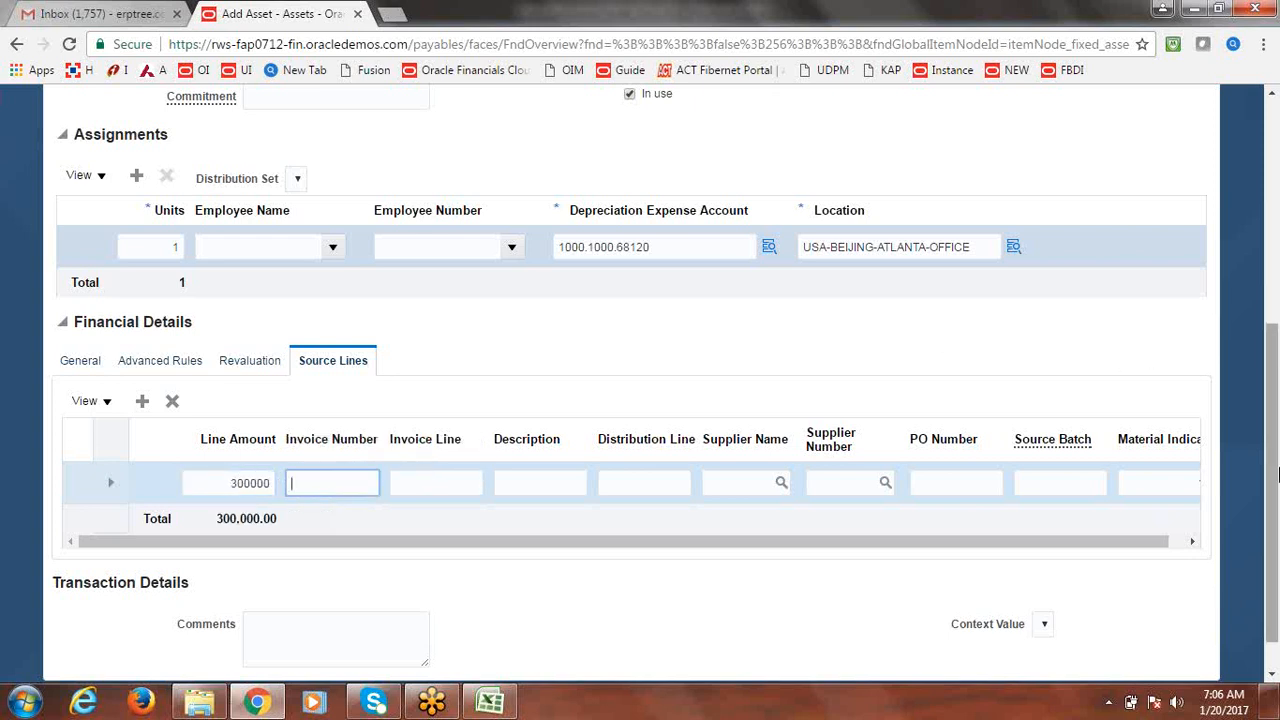
scroll(1275, 492, "up", 5)
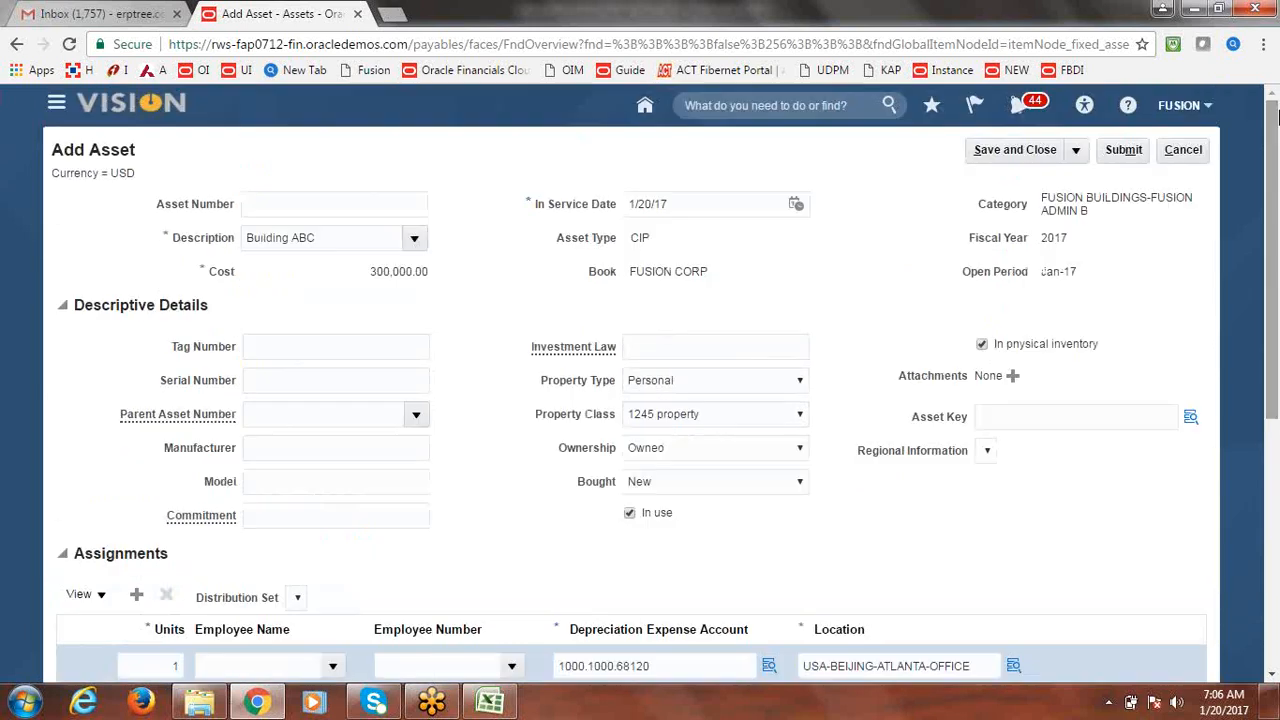
left_click(1124, 151)
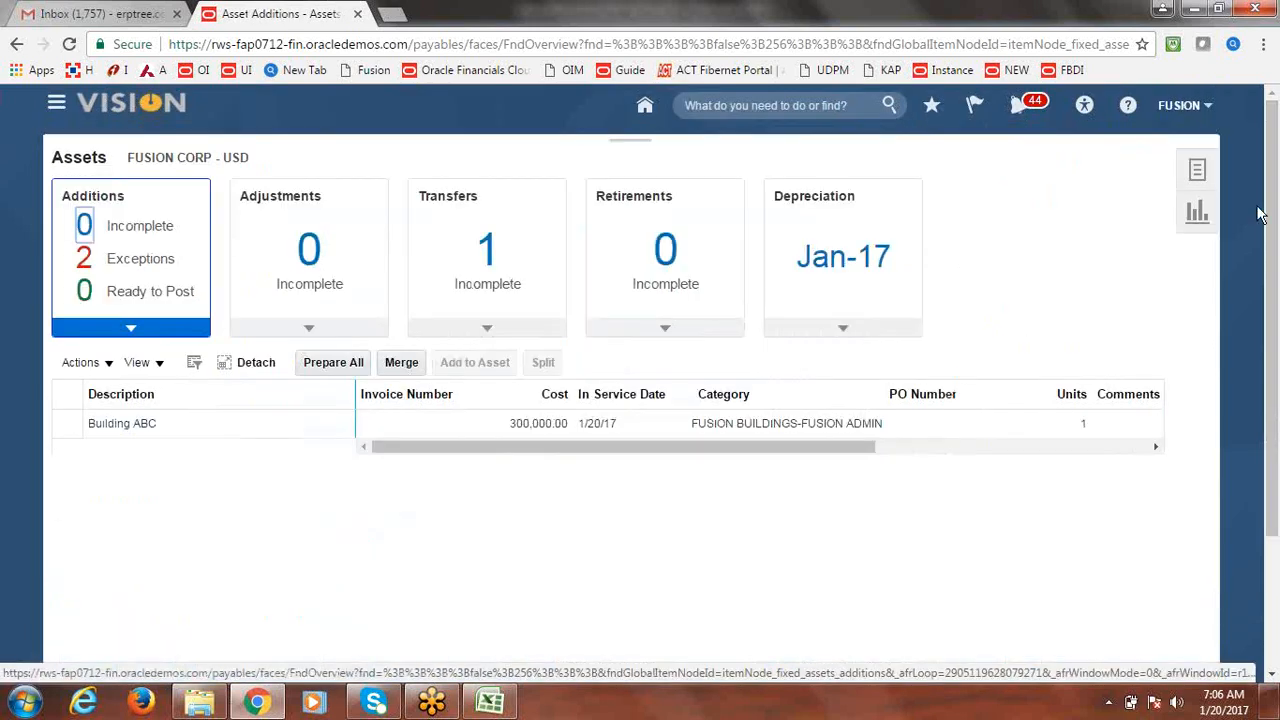
Search for assets of type CIP in the FUSION CORP book on the Capitalize CIP Assets page
left_click(1199, 171)
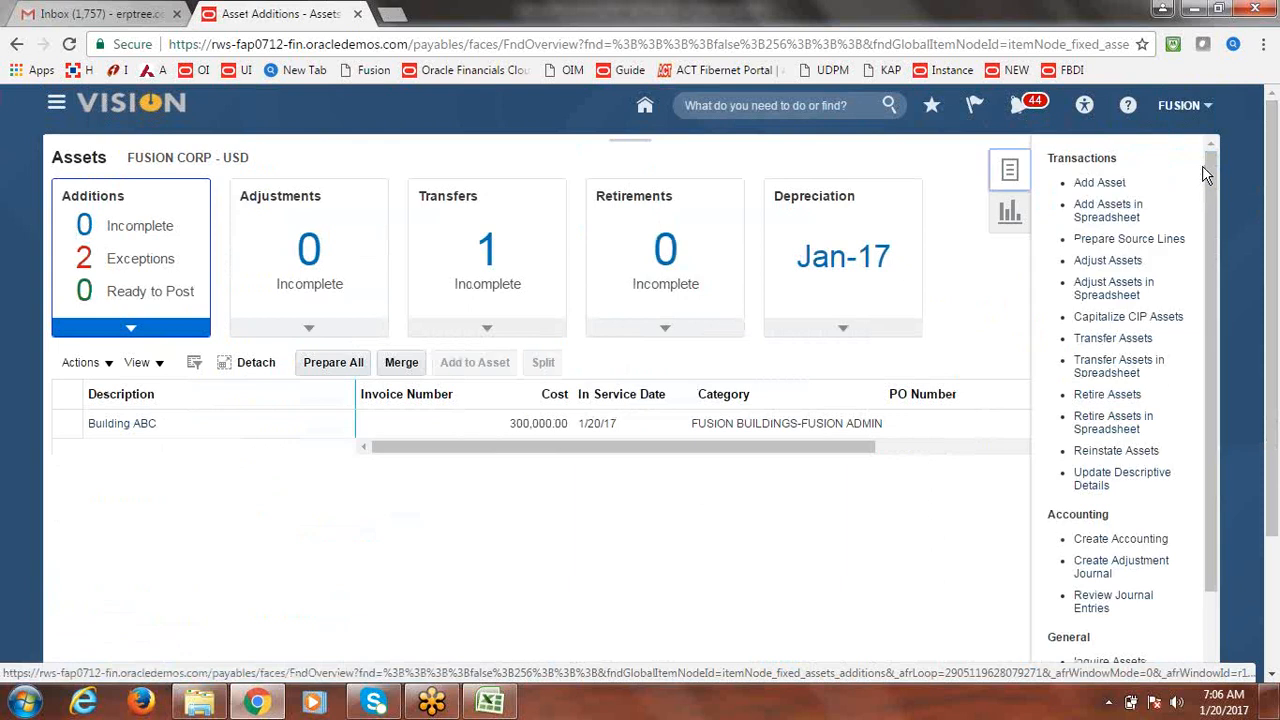
left_click(1112, 318)
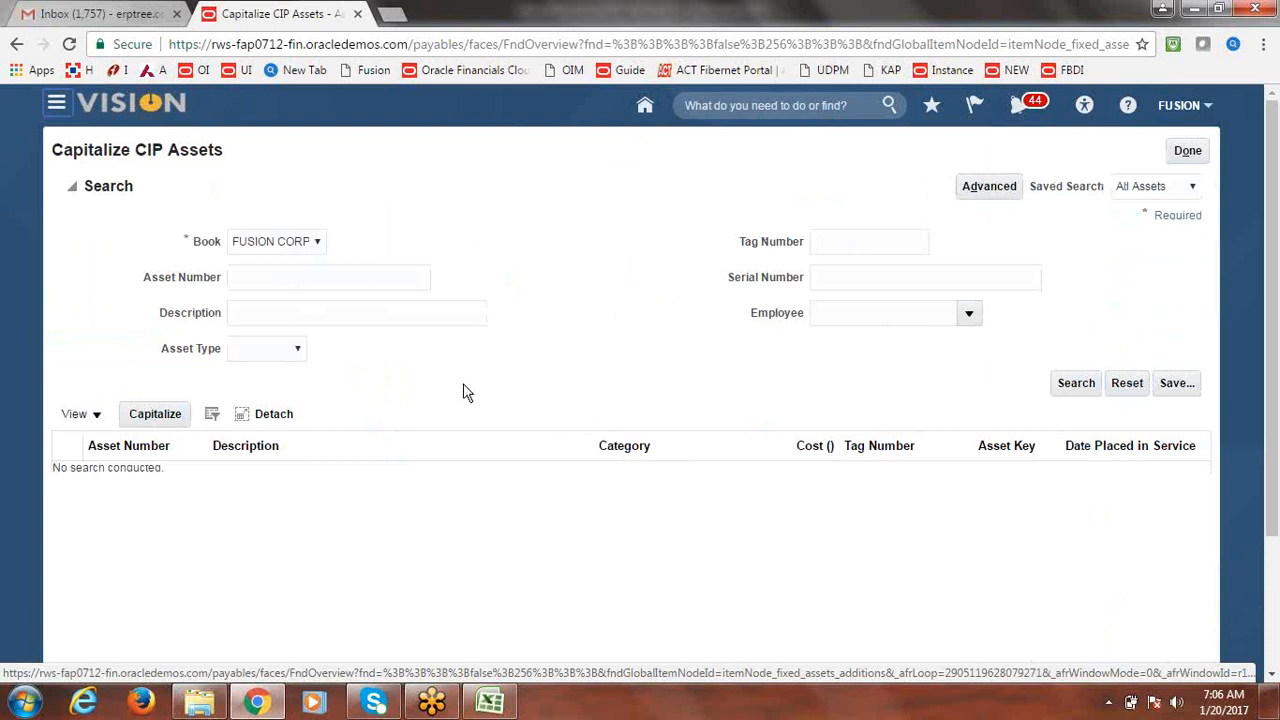
left_click(300, 352)
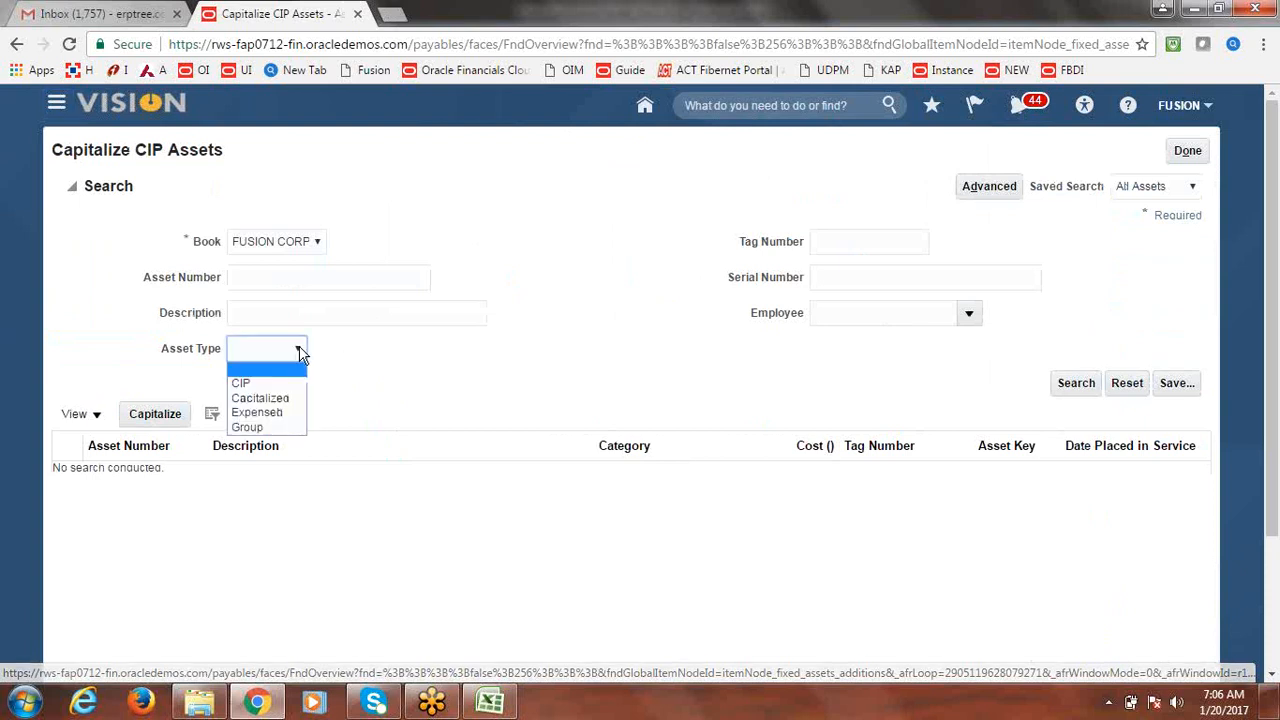
left_click(267, 383)
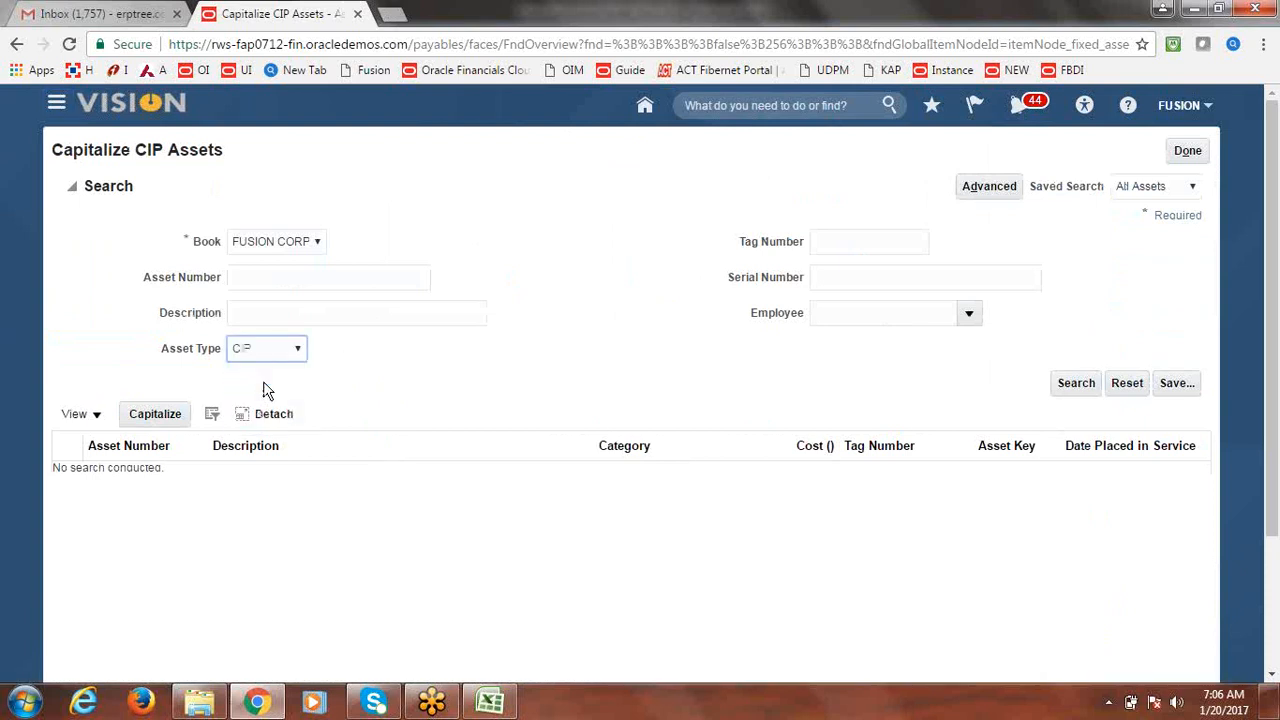
left_click(1070, 385)
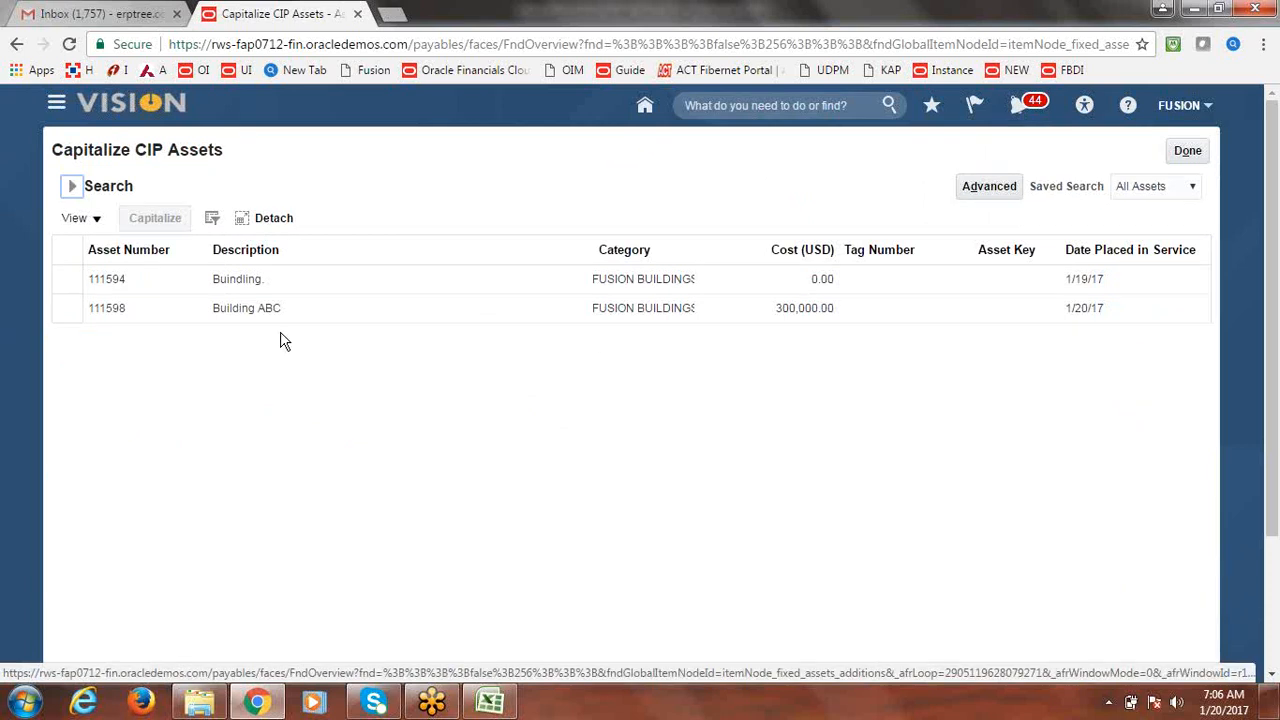
Capitalize the Building ABC asset with 1/20/17 as the date placed in service and return to the Assets overview
left_click(66, 311)
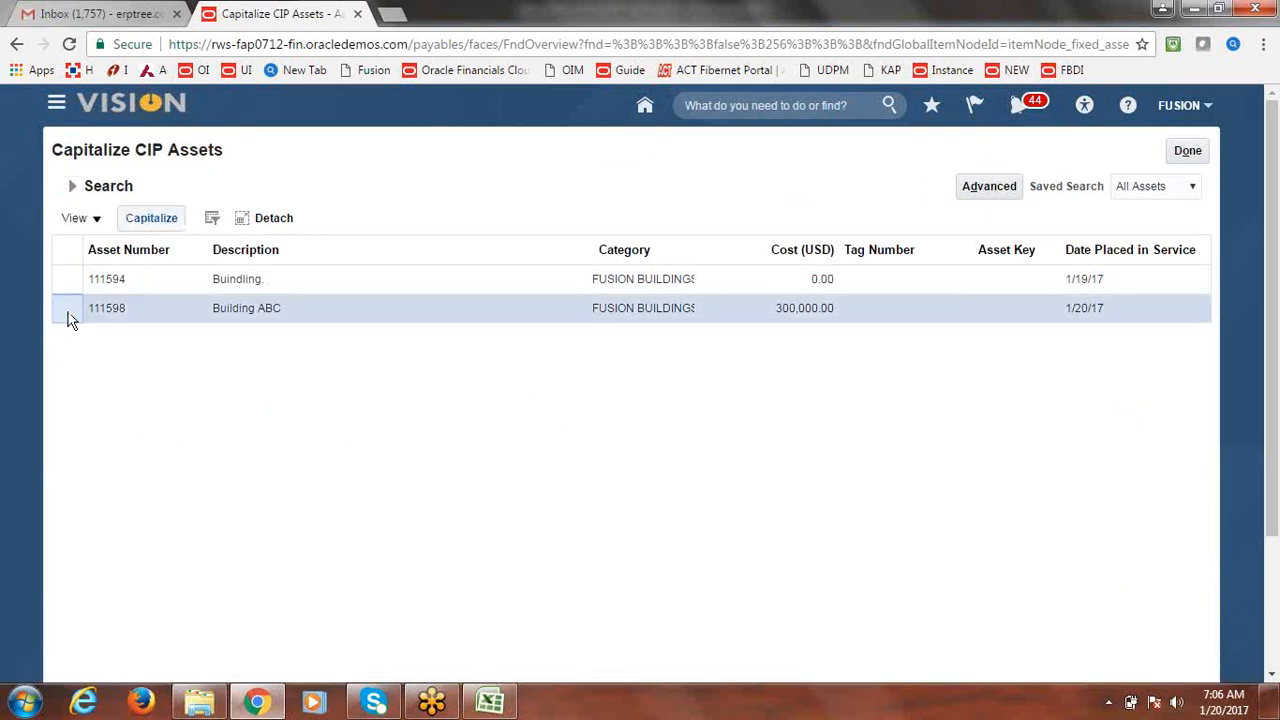
left_click(160, 221)
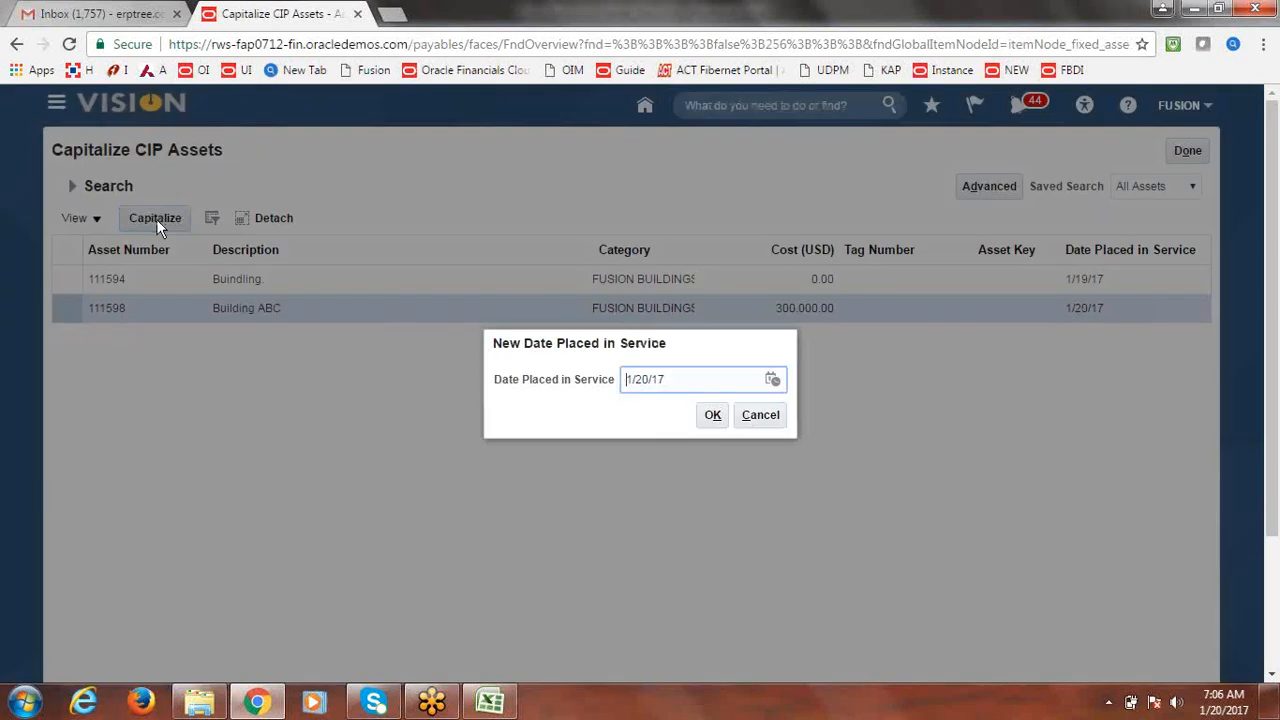
left_click(714, 417)
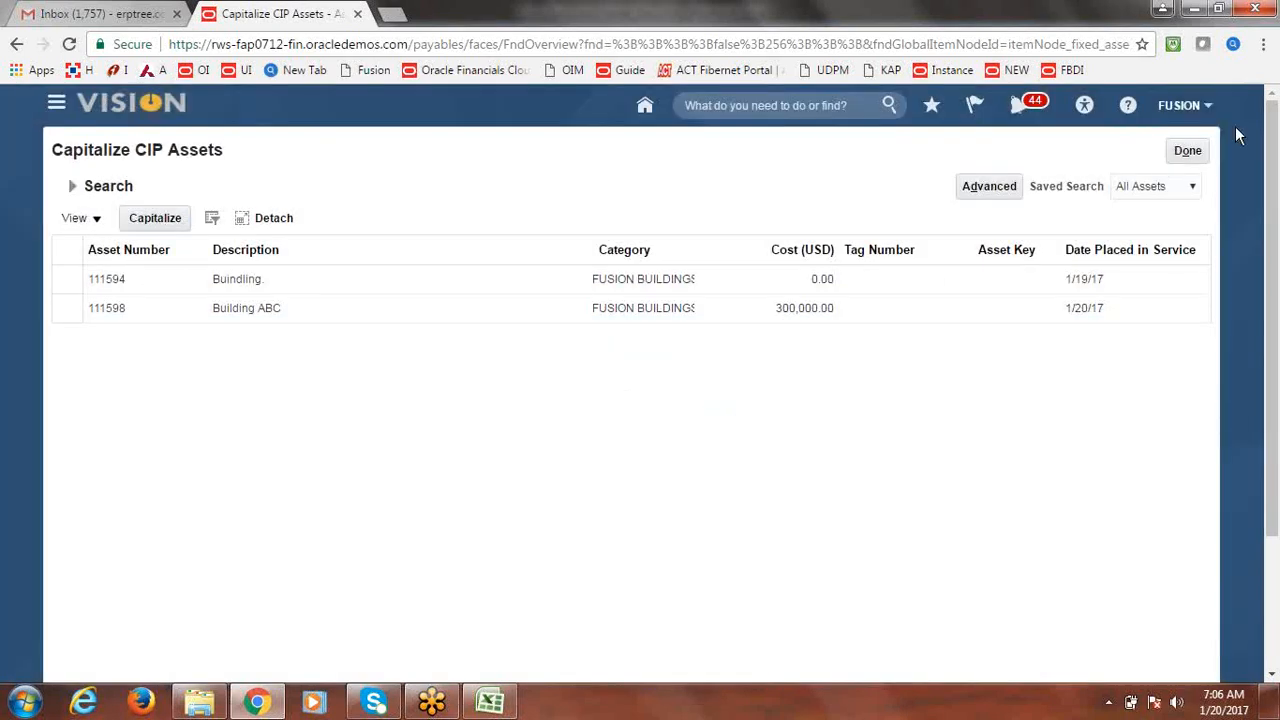
left_click(1187, 153)
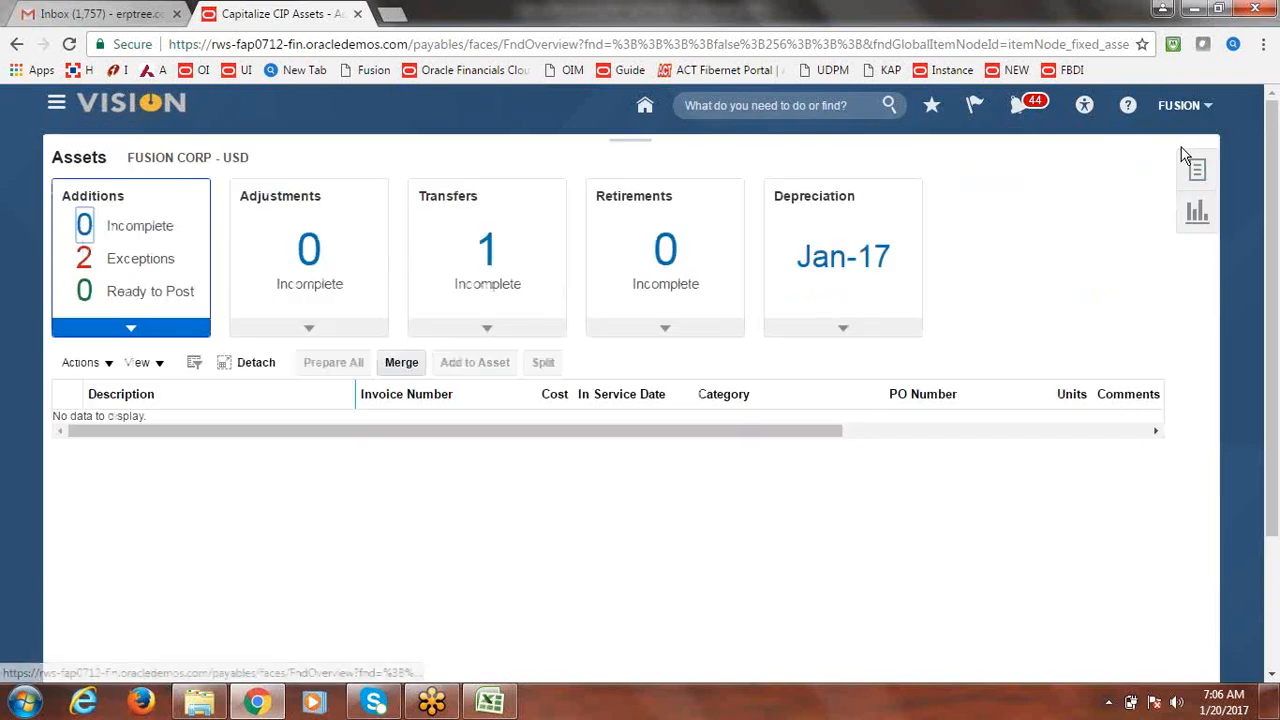
Search the CIP assets available for capitalization again to check for Building ABC, then return to the Assets overview
left_click(1198, 170)
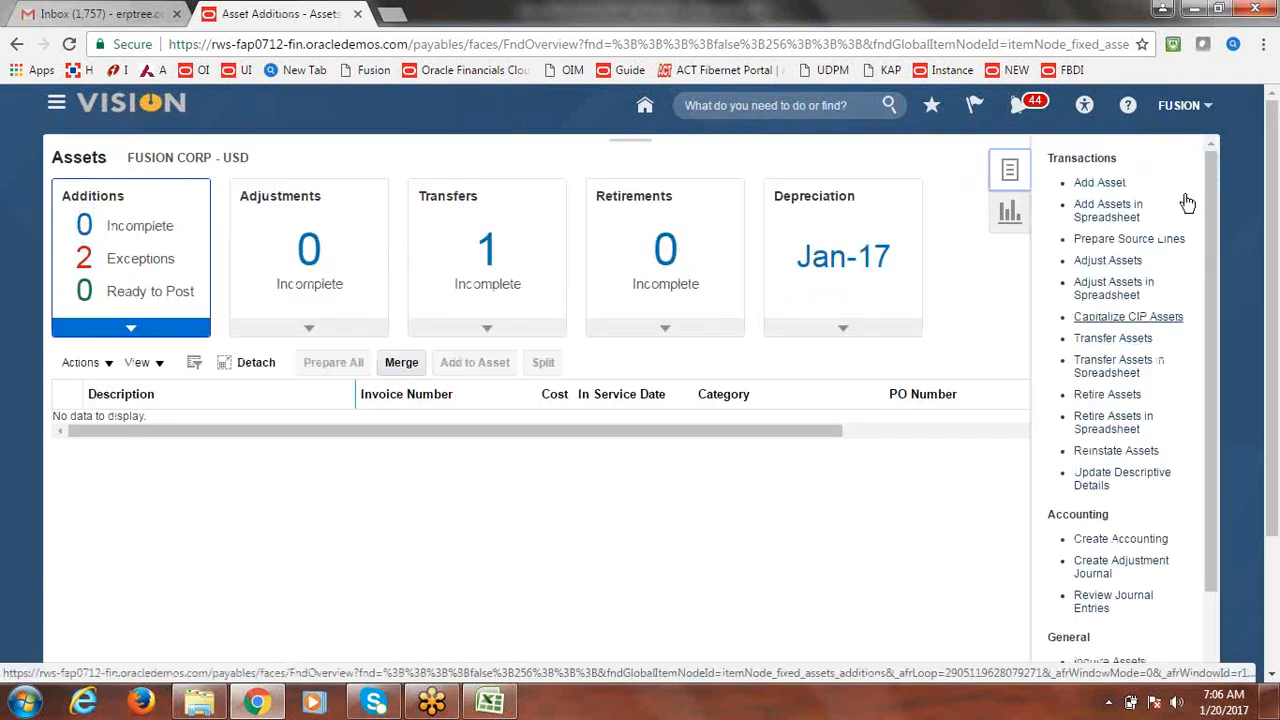
left_click(1123, 318)
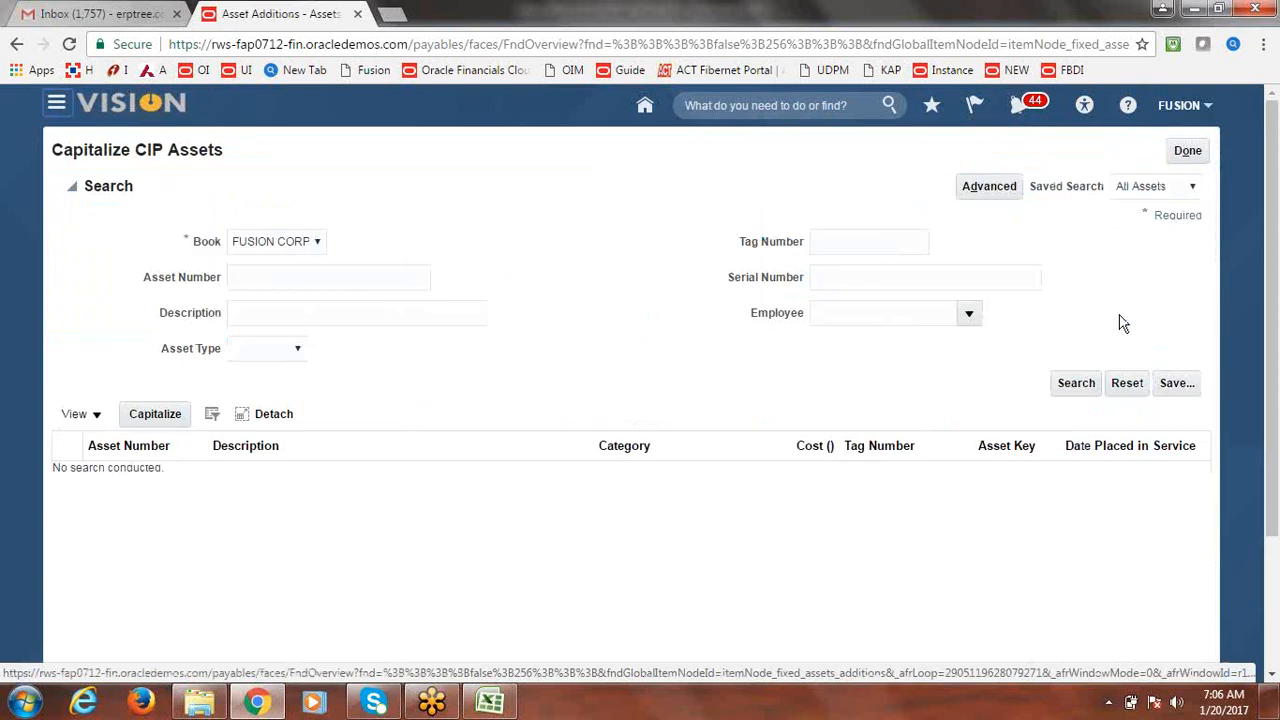
left_click(300, 354)
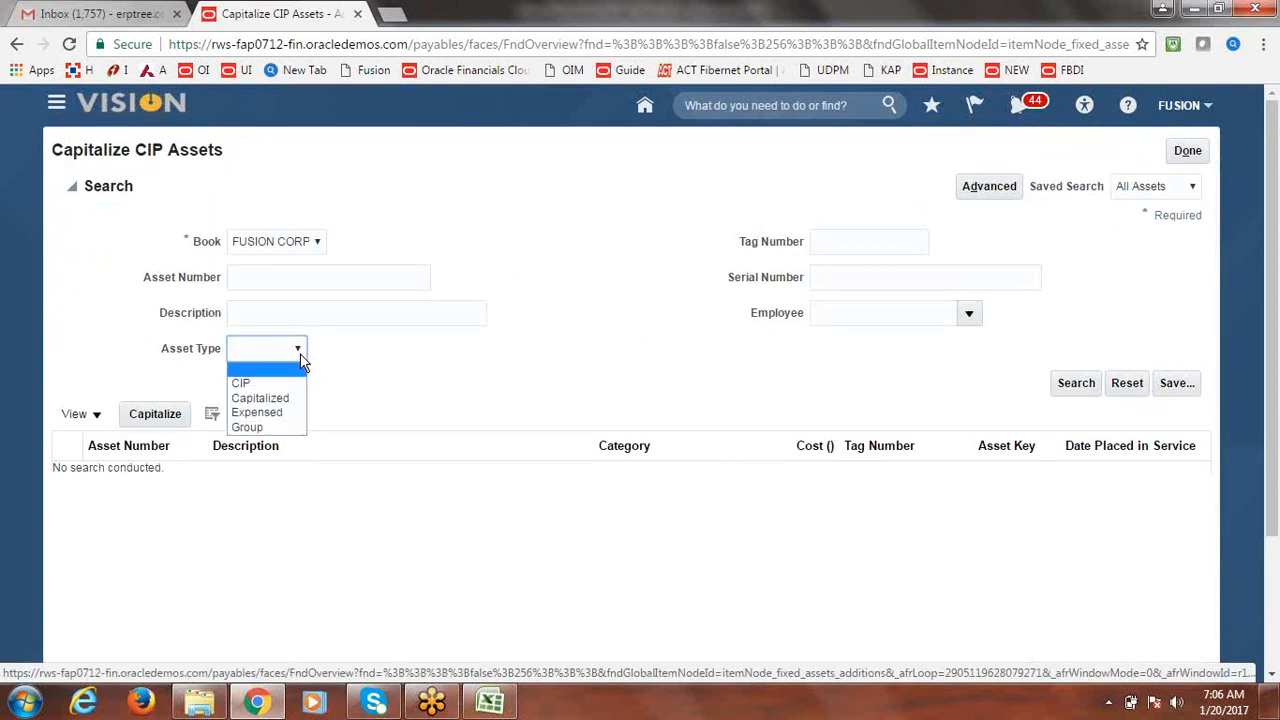
left_click(298, 380)
left_click(1075, 388)
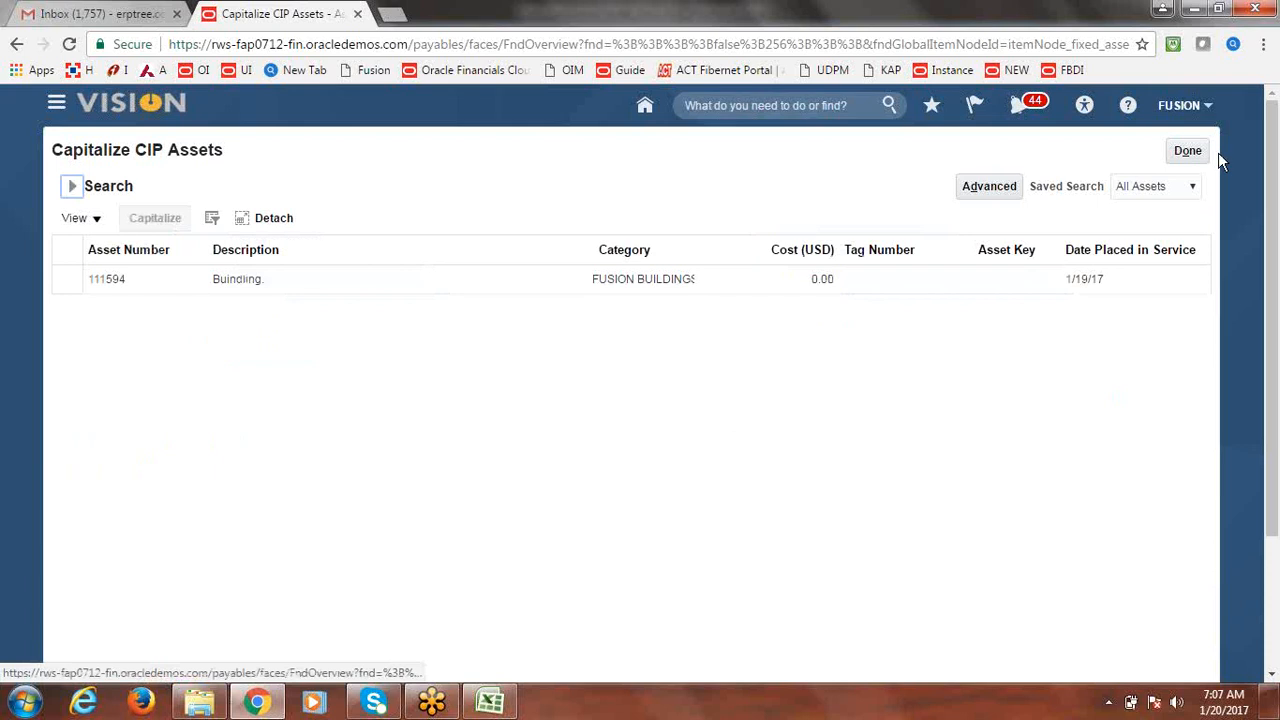
left_click(1190, 151)
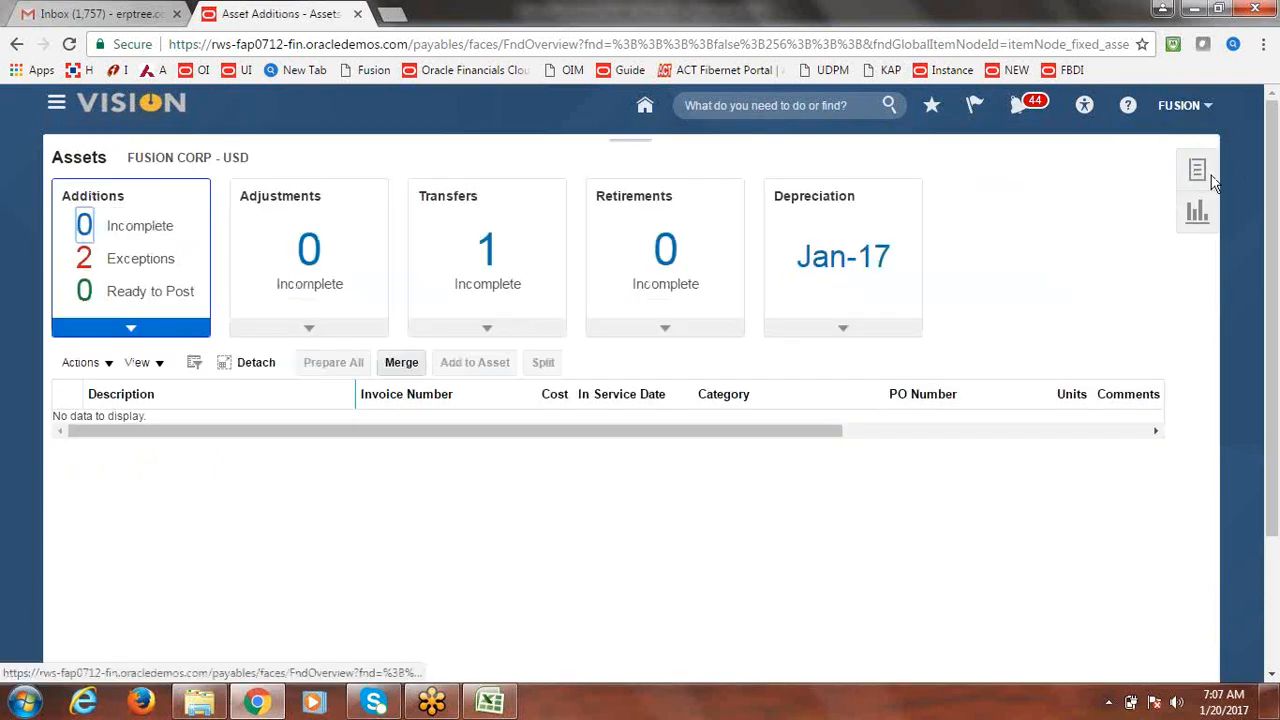
Open the asset inquiry for the FUSION CORP book and search by description for the building assets
left_click(1198, 170)
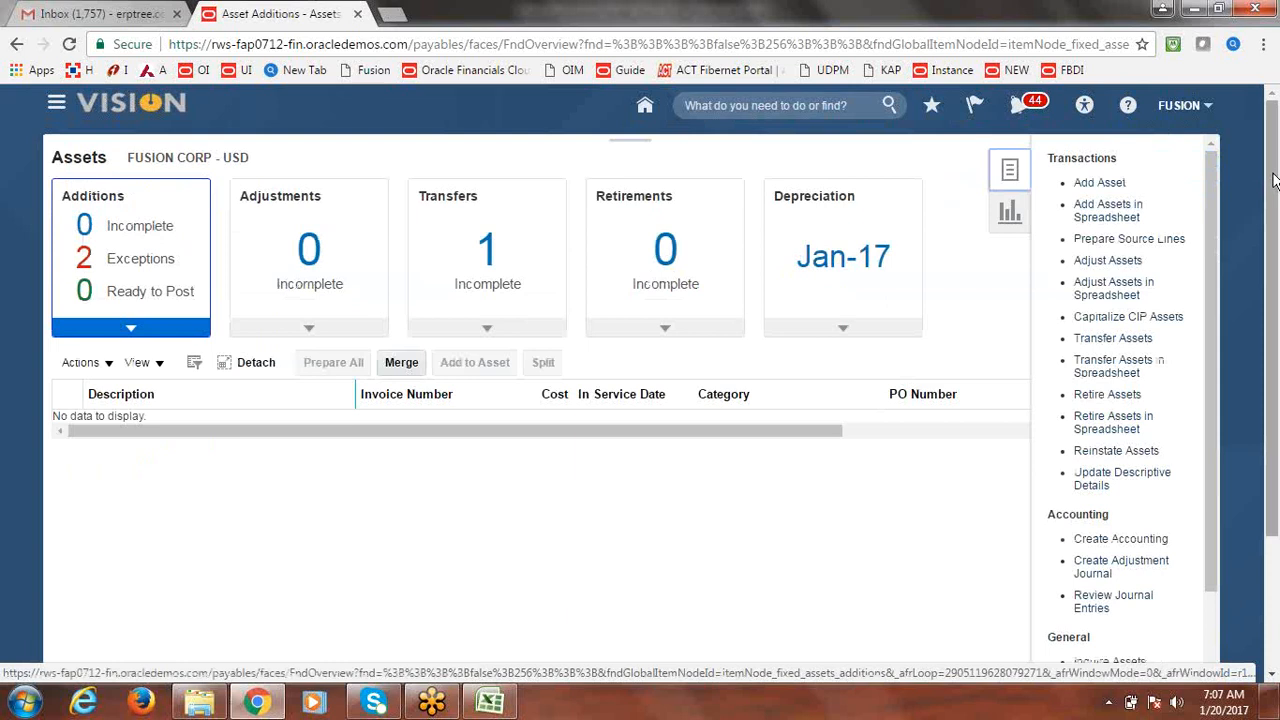
scroll(1275, 179, "down", 2)
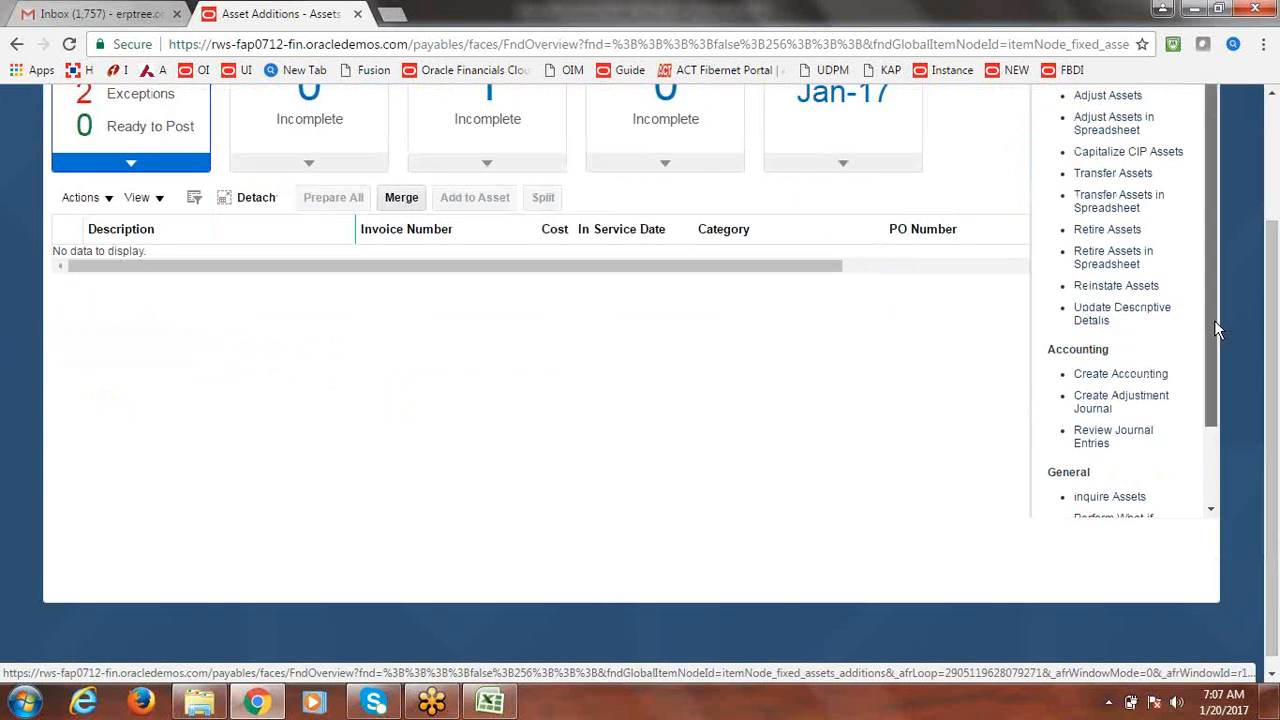
scroll(1217, 330, "down", 2)
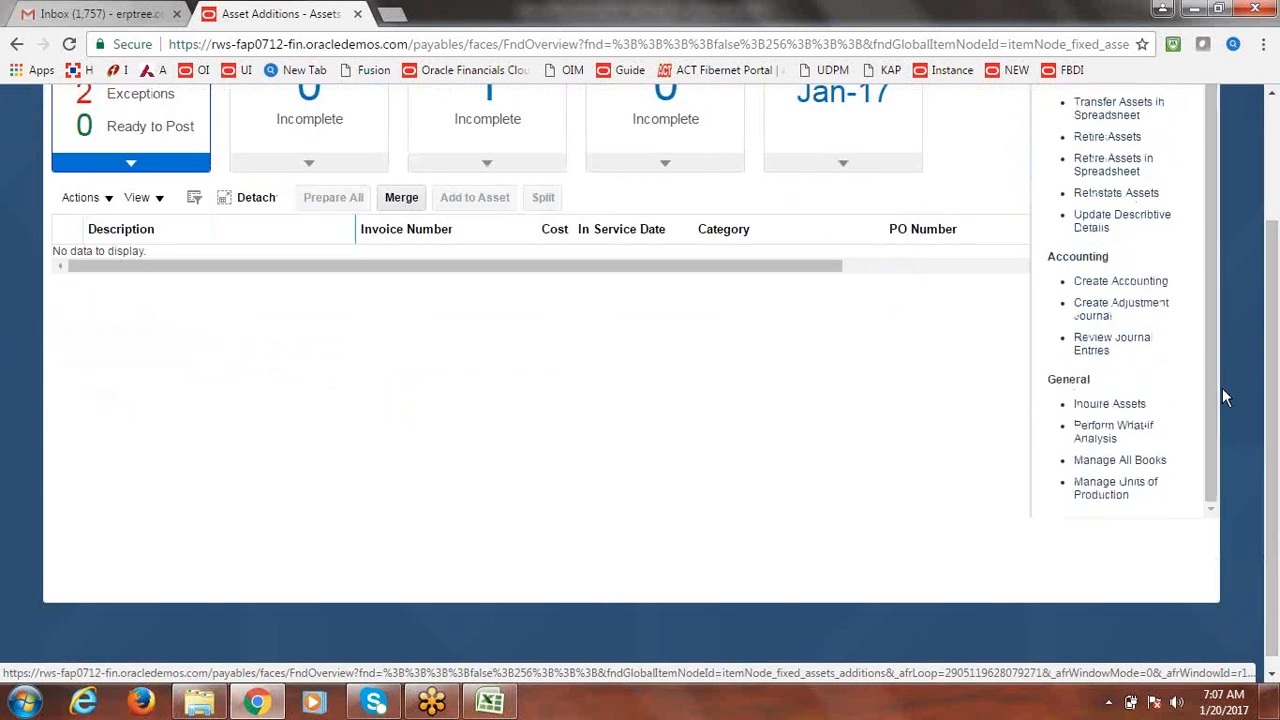
left_click(1110, 404)
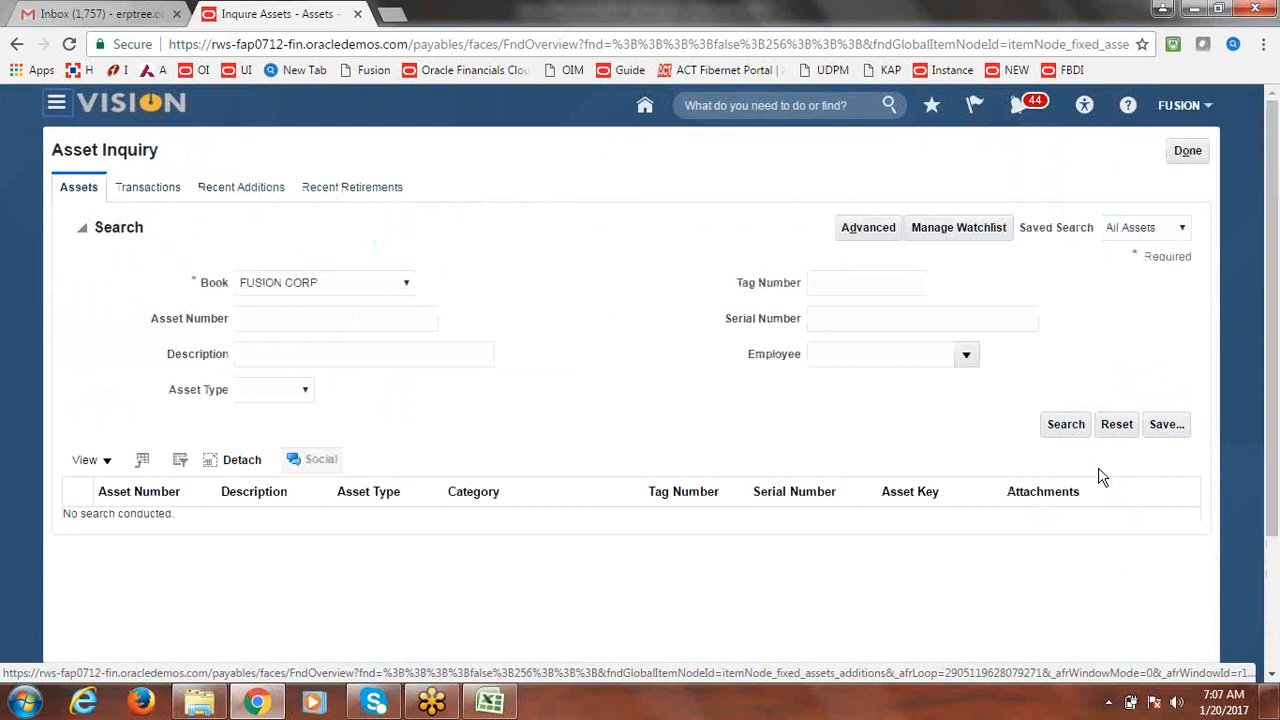
left_click(1066, 426)
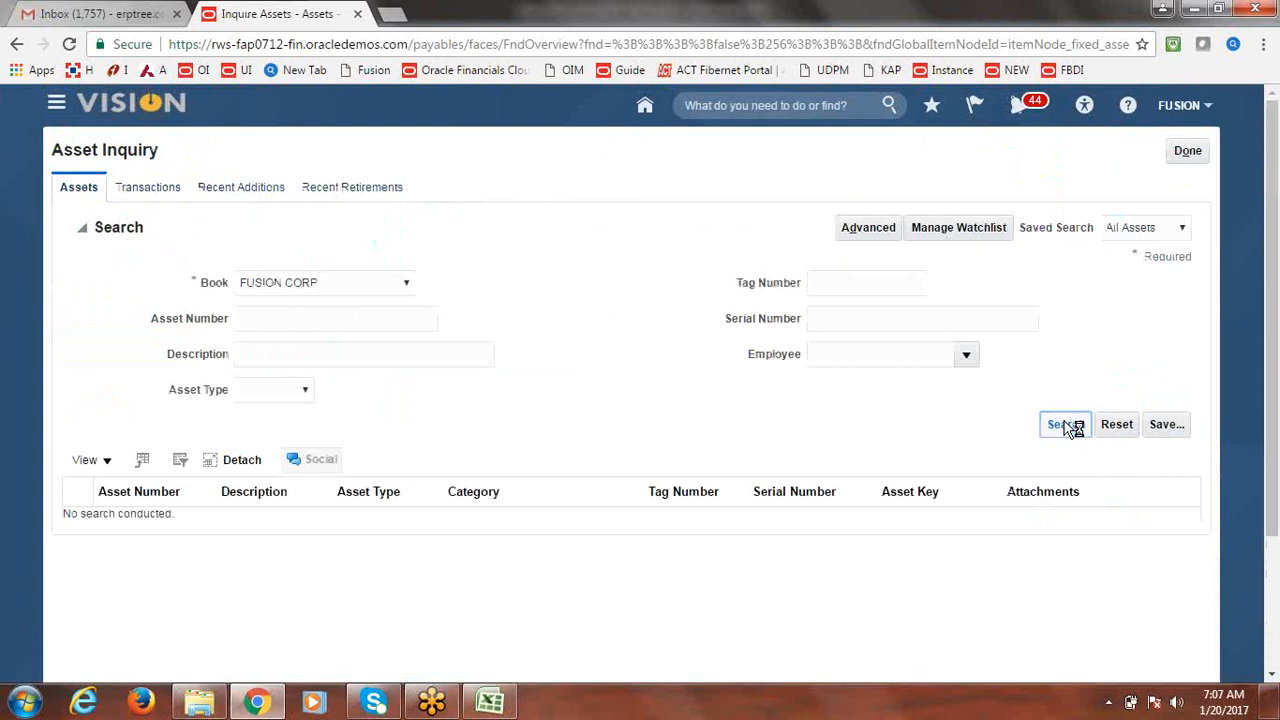
left_click(366, 352)
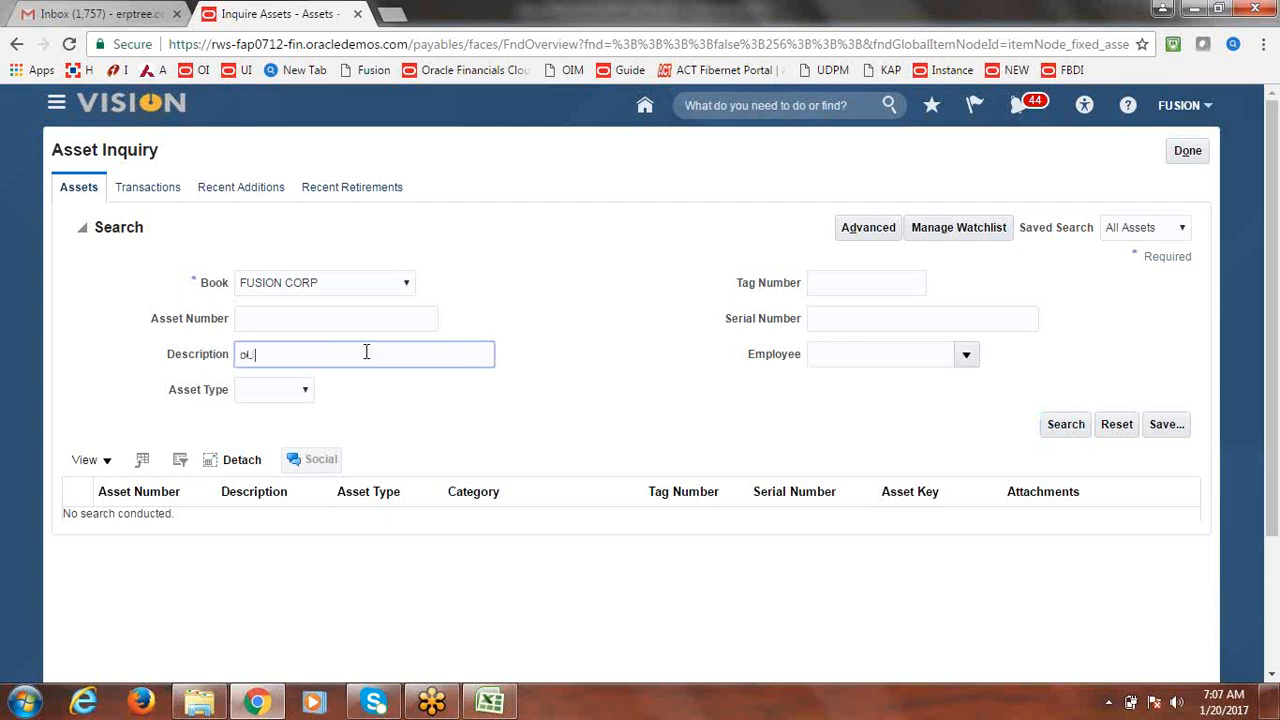
key("Return")
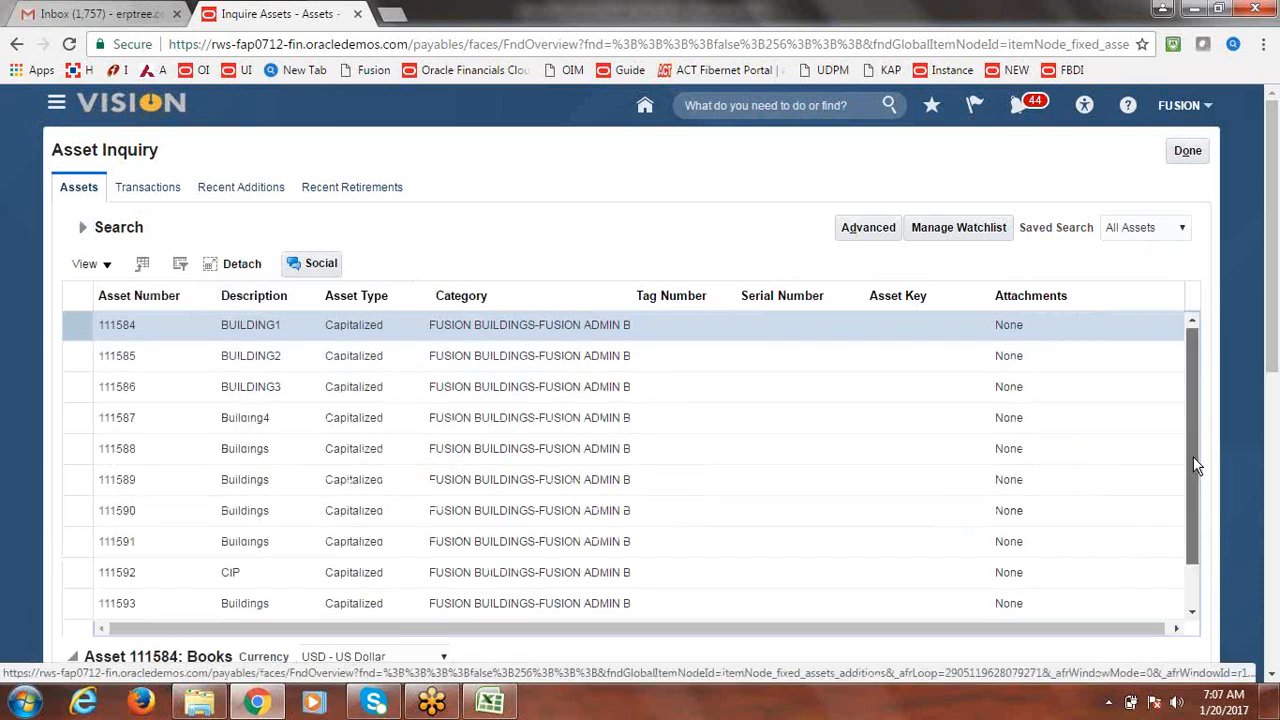
left_click_drag(1193, 456, 1203, 594)
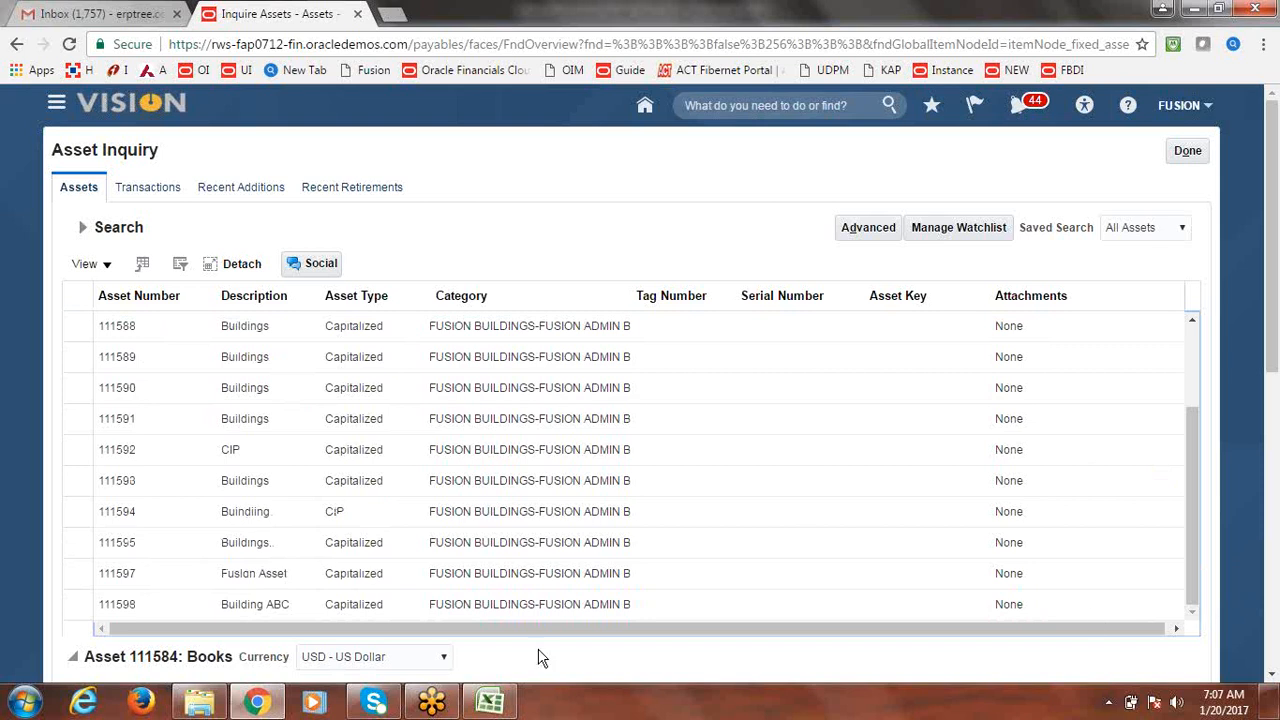
Examine the FUSION CORP book's financial details for Building ABC, including its current cost
left_click(119, 605)
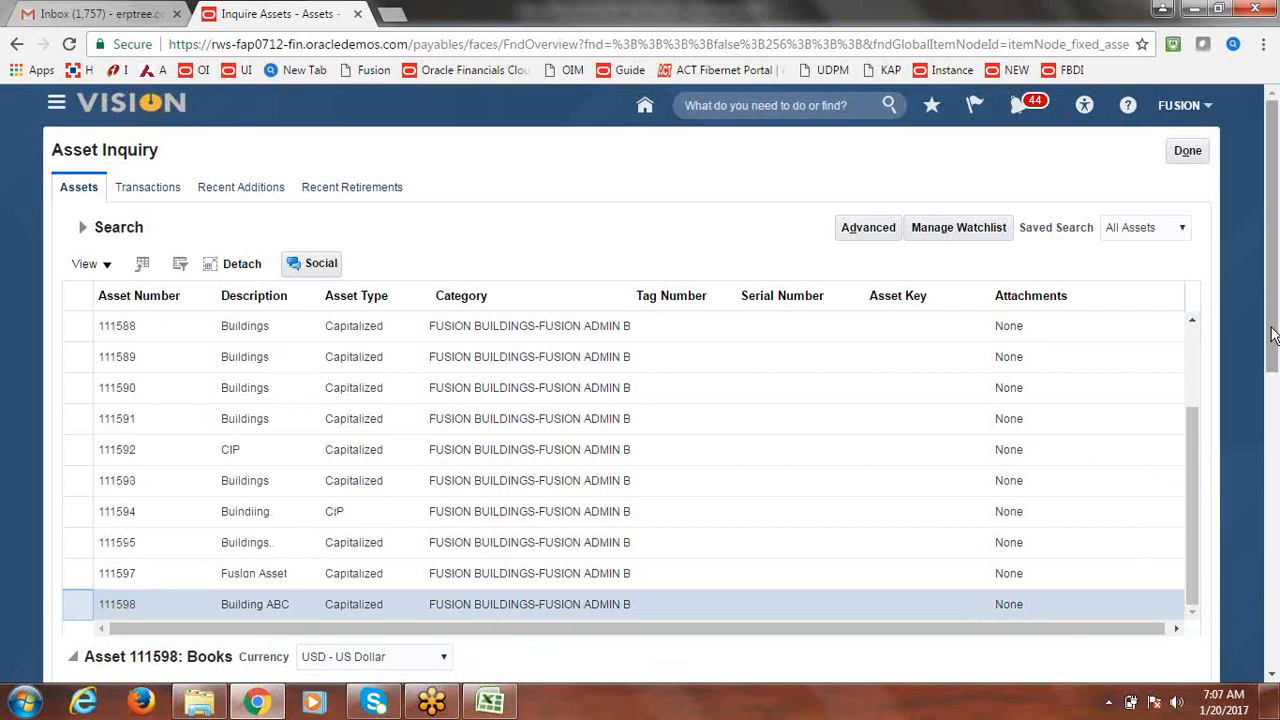
left_click_drag(1275, 338, 1277, 545)
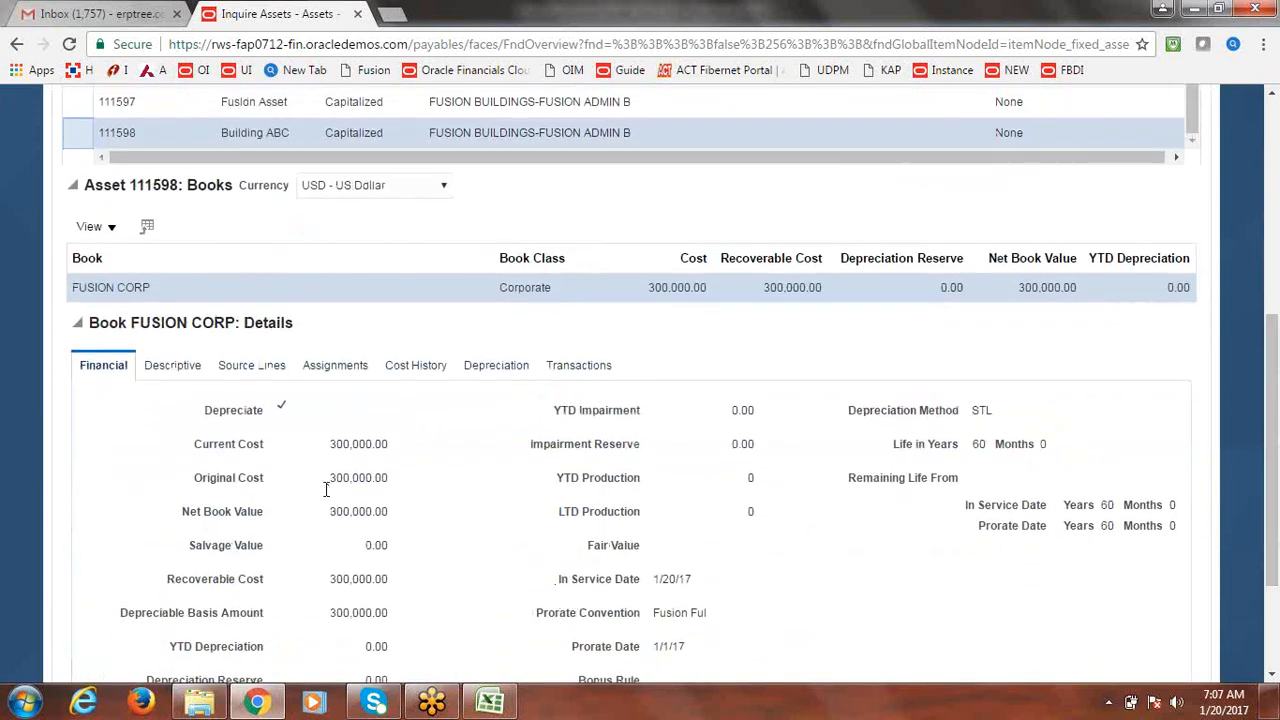
left_click_drag(331, 446, 392, 446)
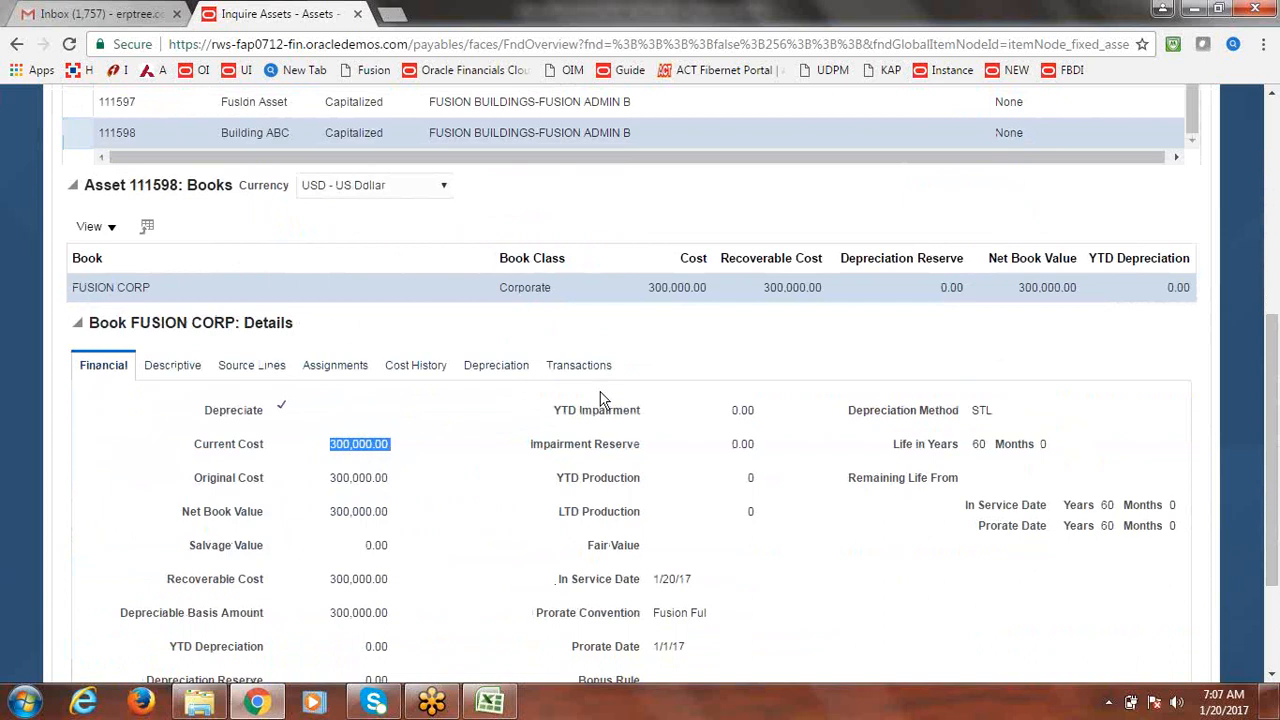
left_click_drag(1277, 370, 890, 10)
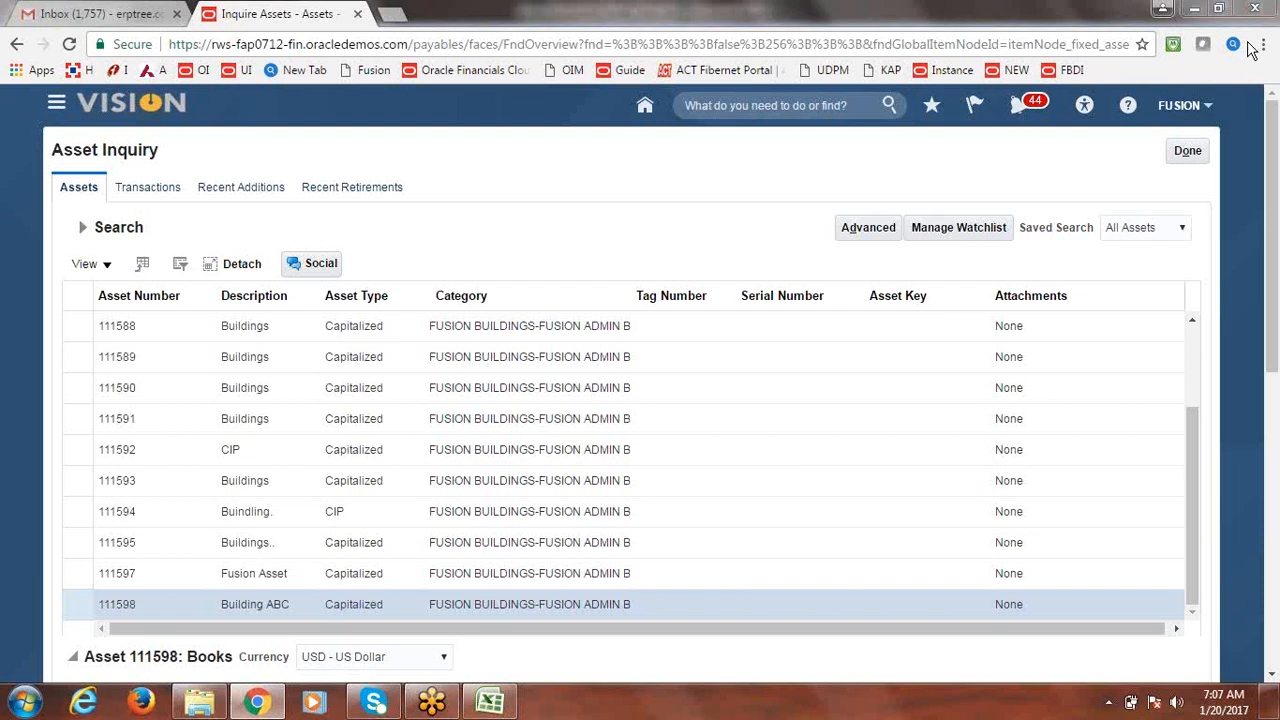
Switch to the Excel class notes, mark CIP Asset & CIP Capitalization as Done, and select the Reclassification topic
left_click(490, 702)
type("Done")
key("Tab")
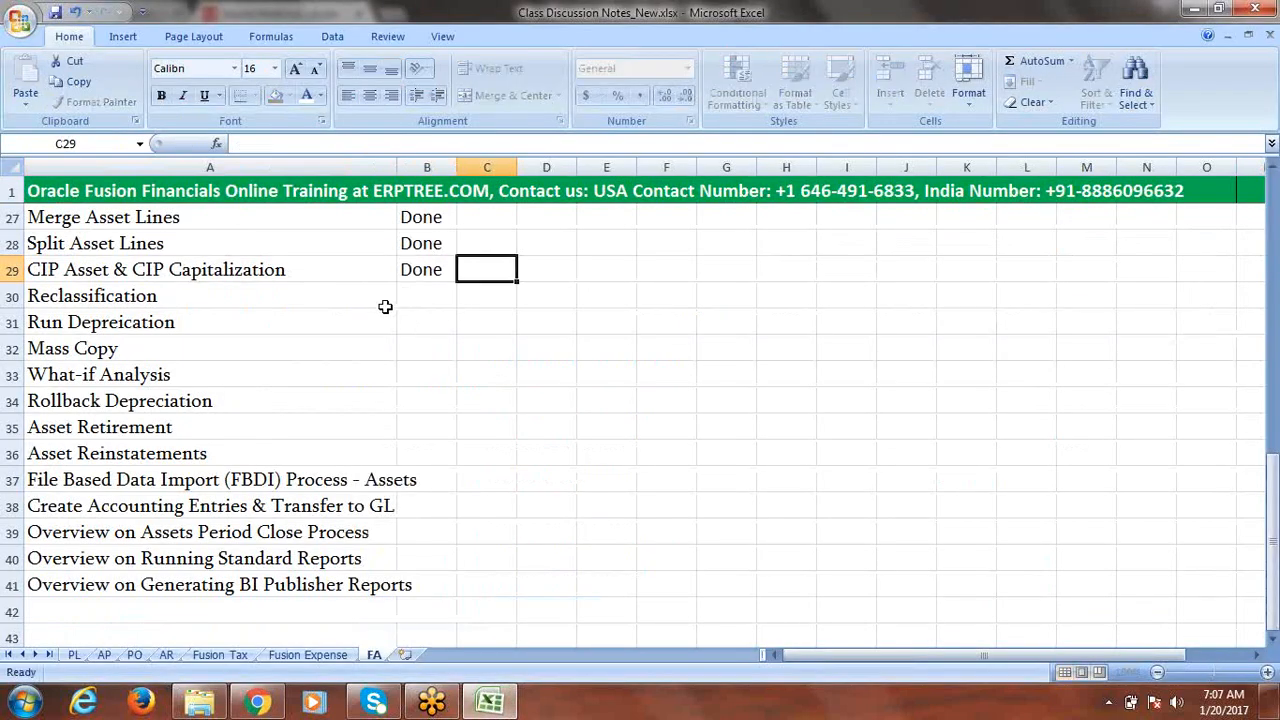
left_click(215, 303)
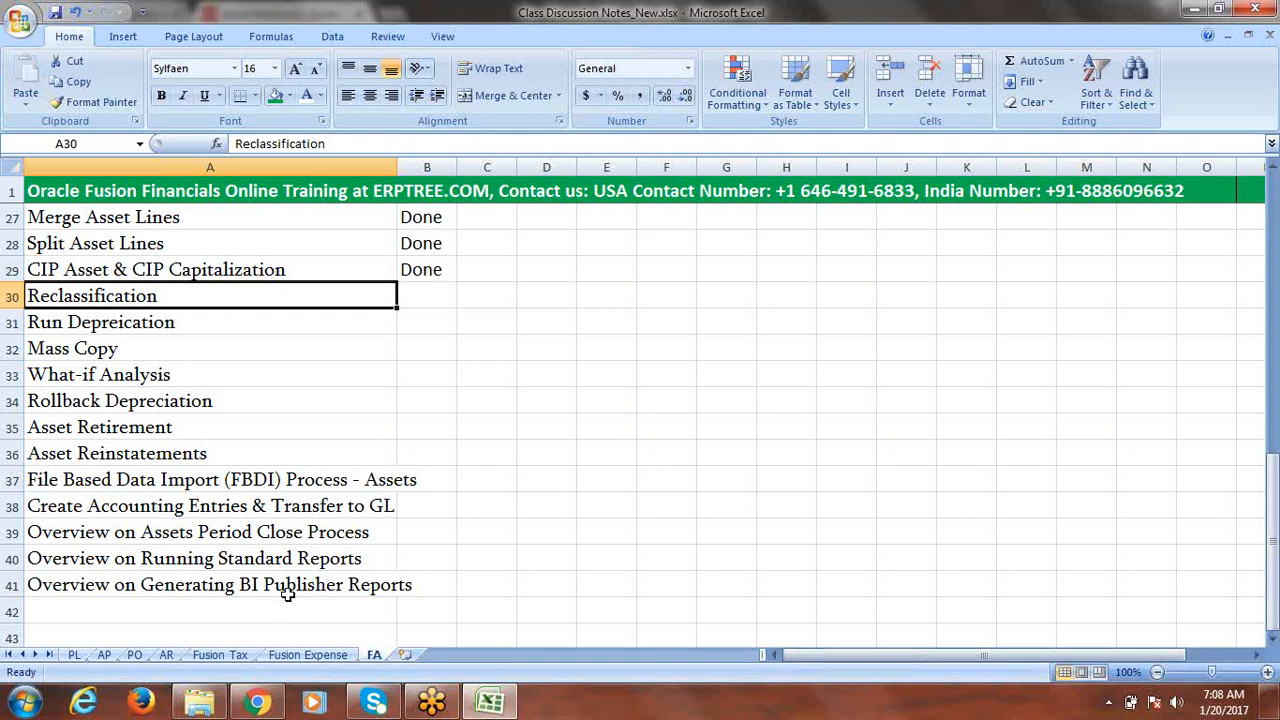
Switch back to Chrome, open the Fusion Implementation Project from Setup and Maintenance, and search its tasks for Asset Category
left_click(258, 703)
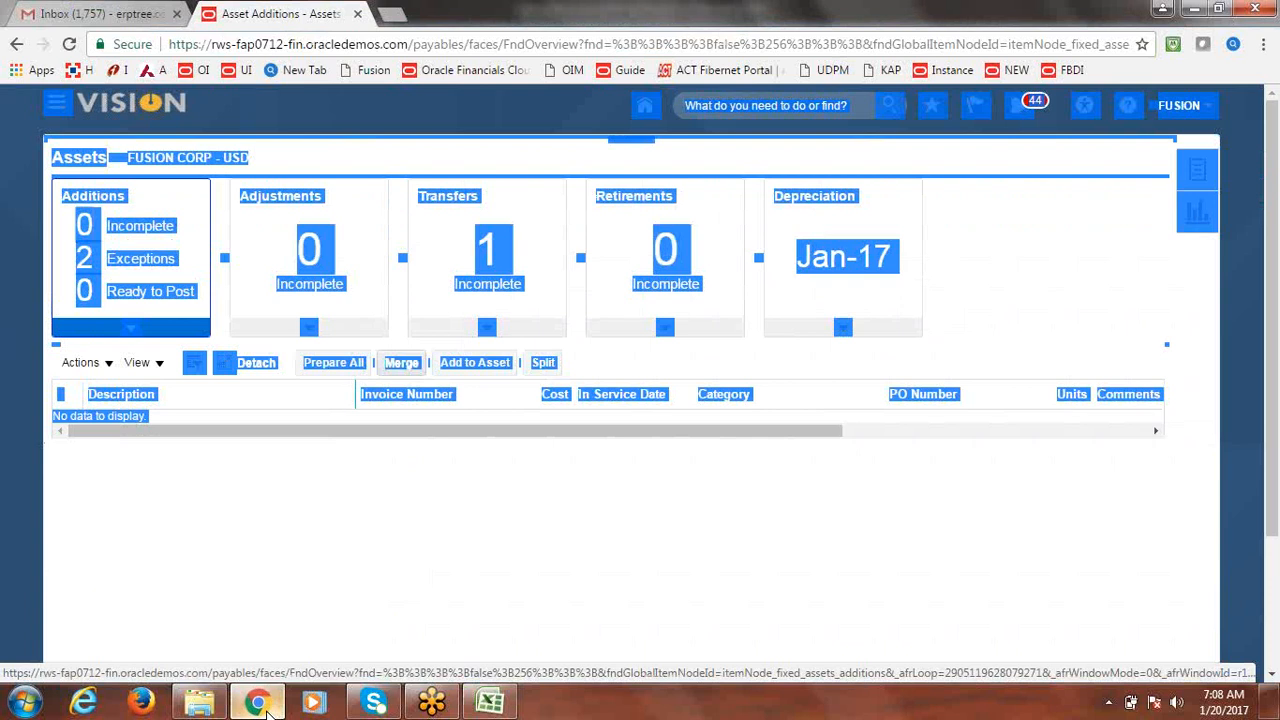
right_click(265, 703)
left_click(449, 480)
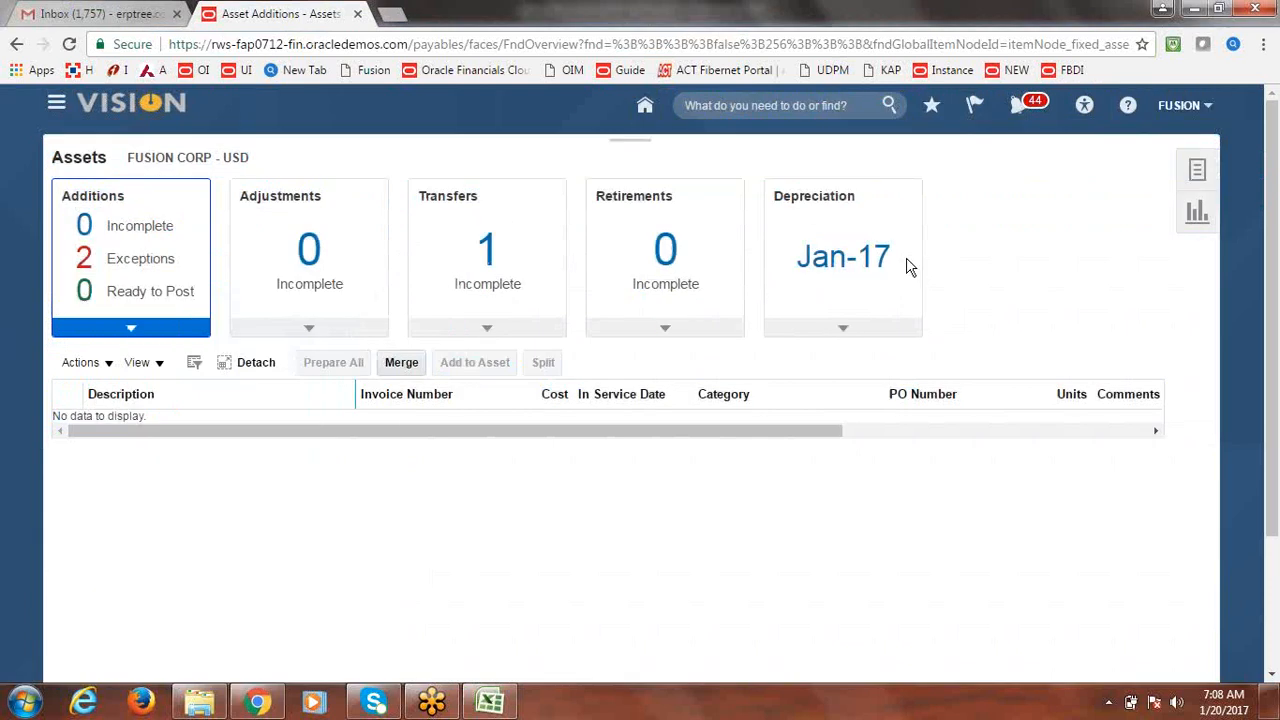
left_click(1181, 119)
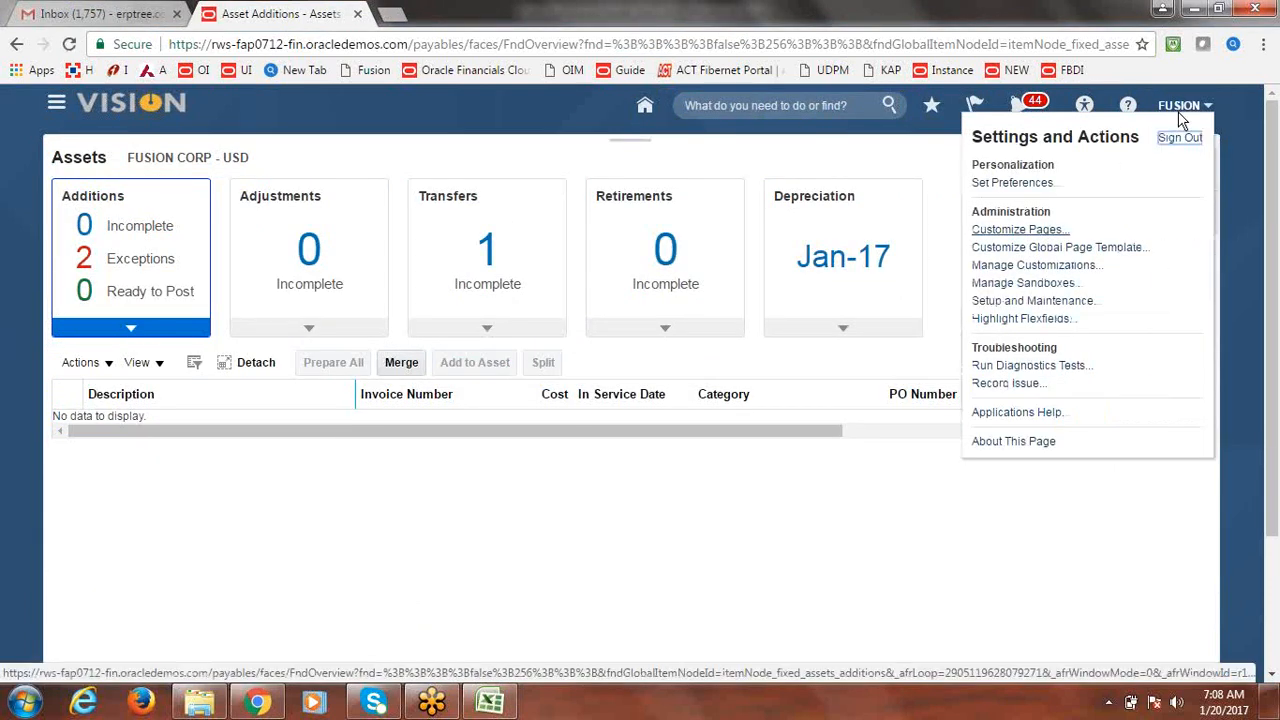
left_click(1040, 299)
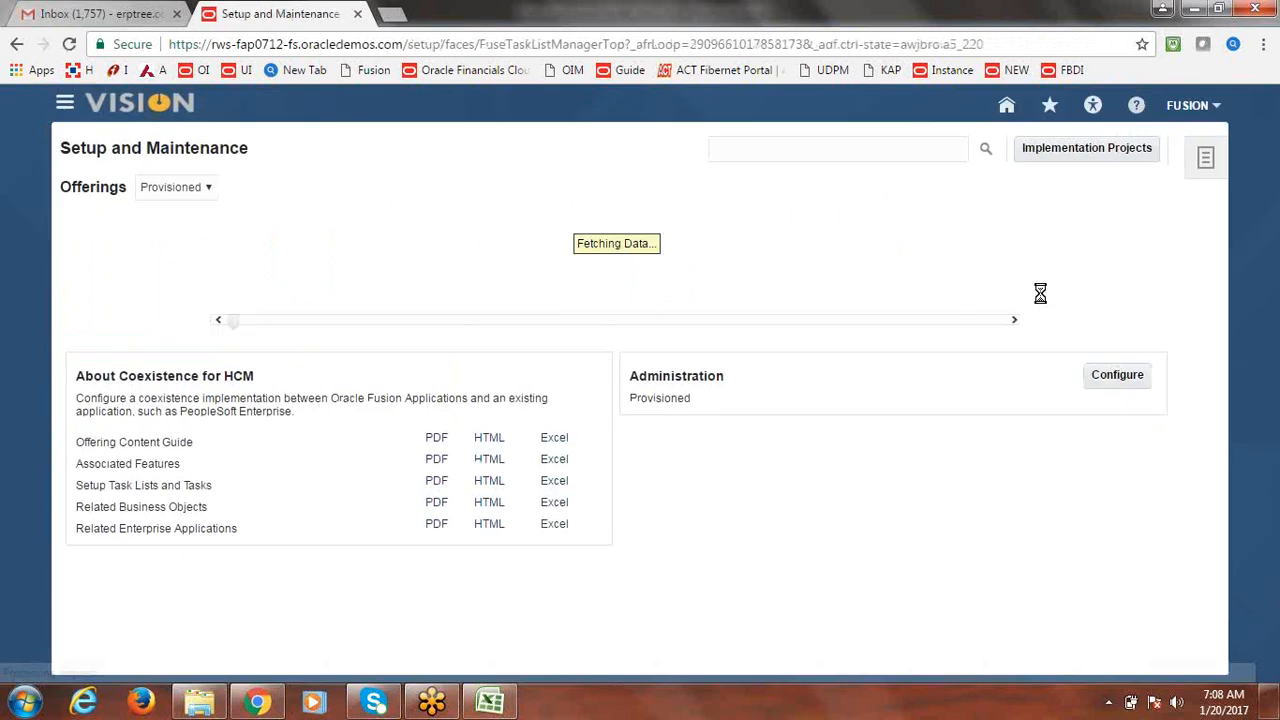
left_click(1097, 155)
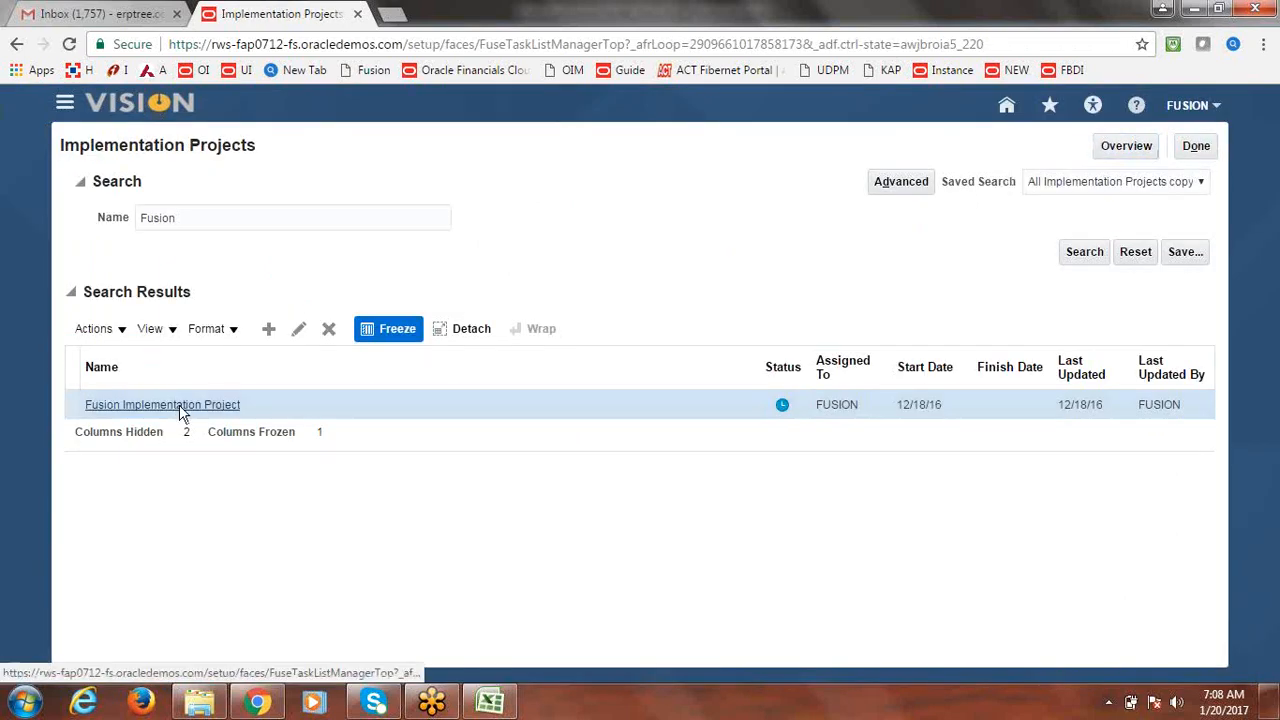
left_click(181, 410)
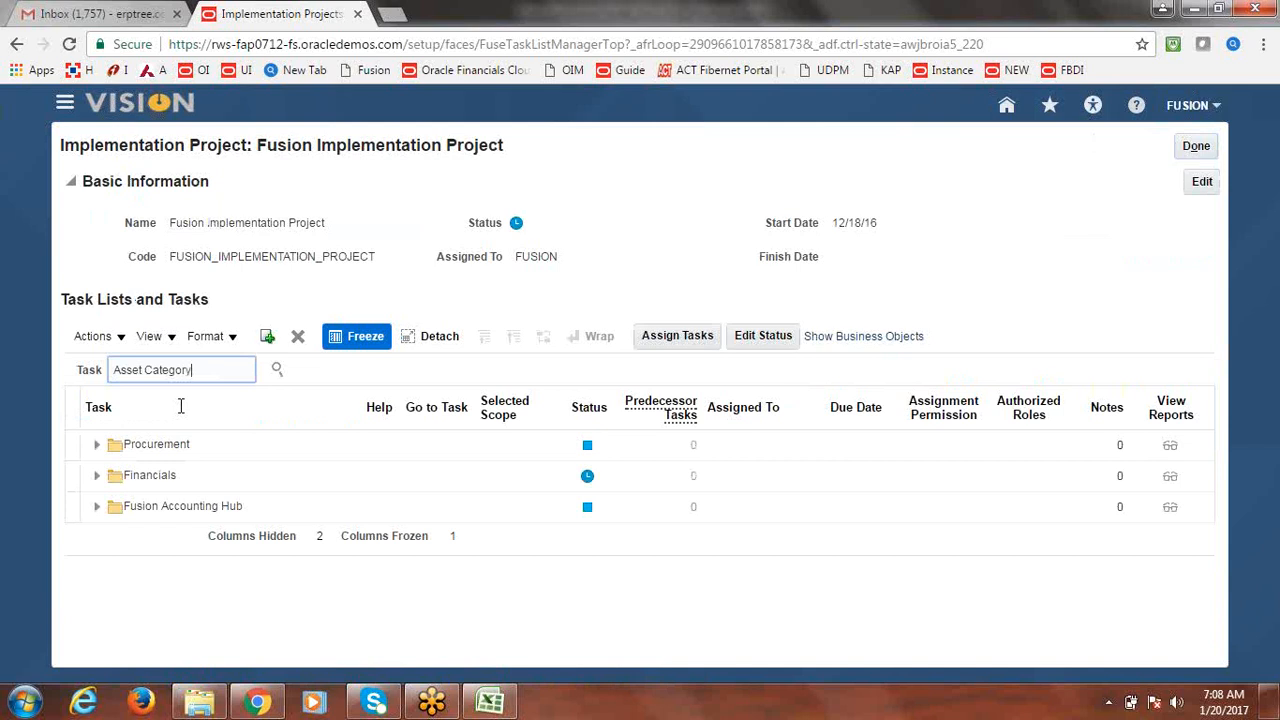
key("Return")
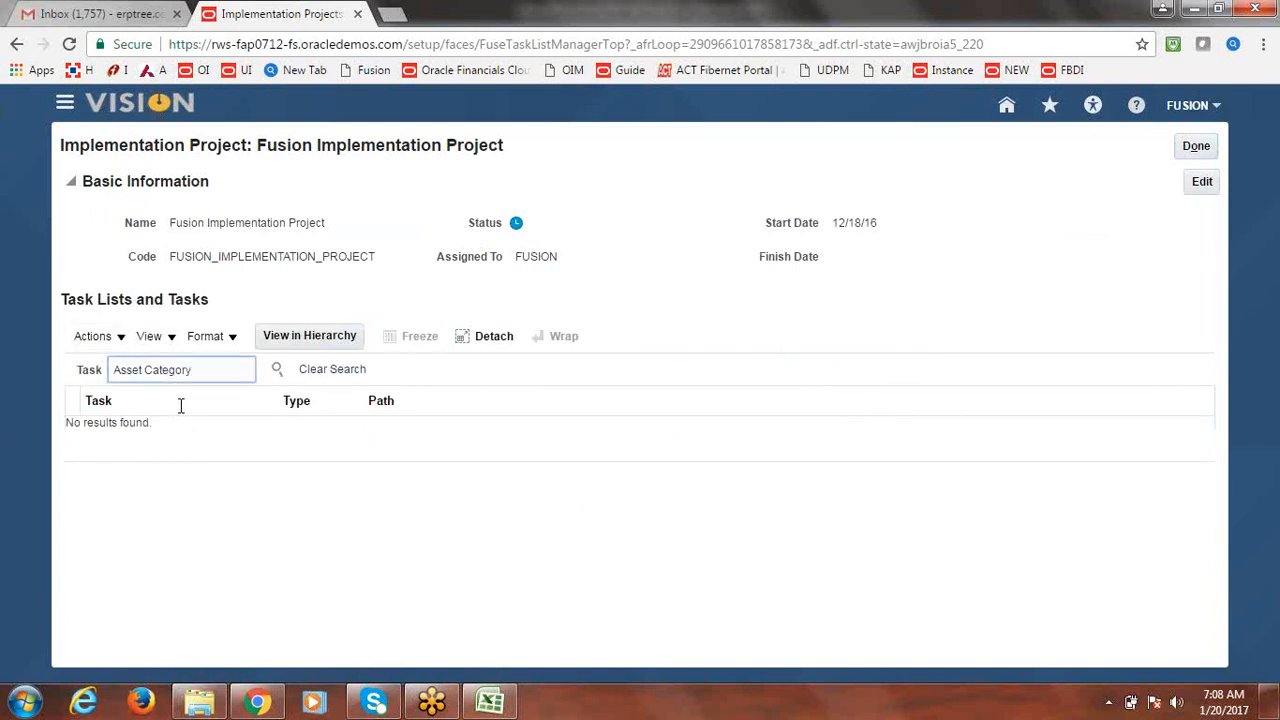
Search the project tasks for Asset Catego and open the Manage Asset Categories task
left_click(279, 369)
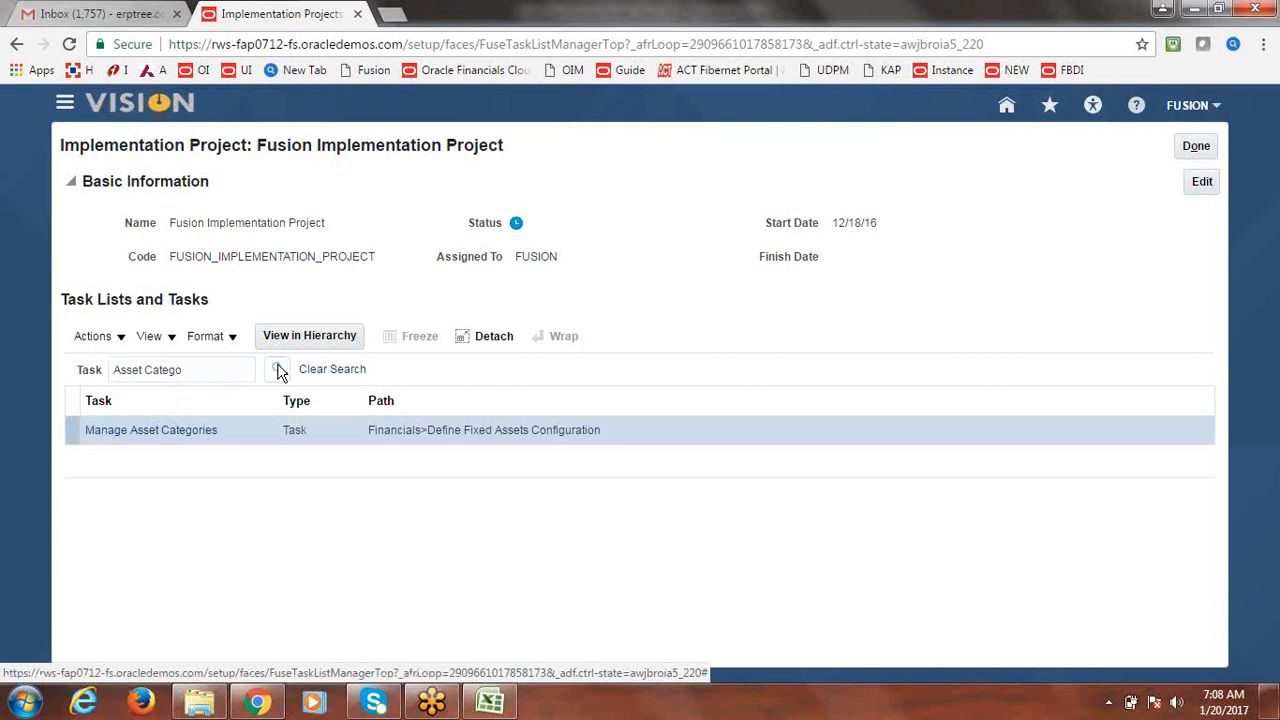
left_click(149, 430)
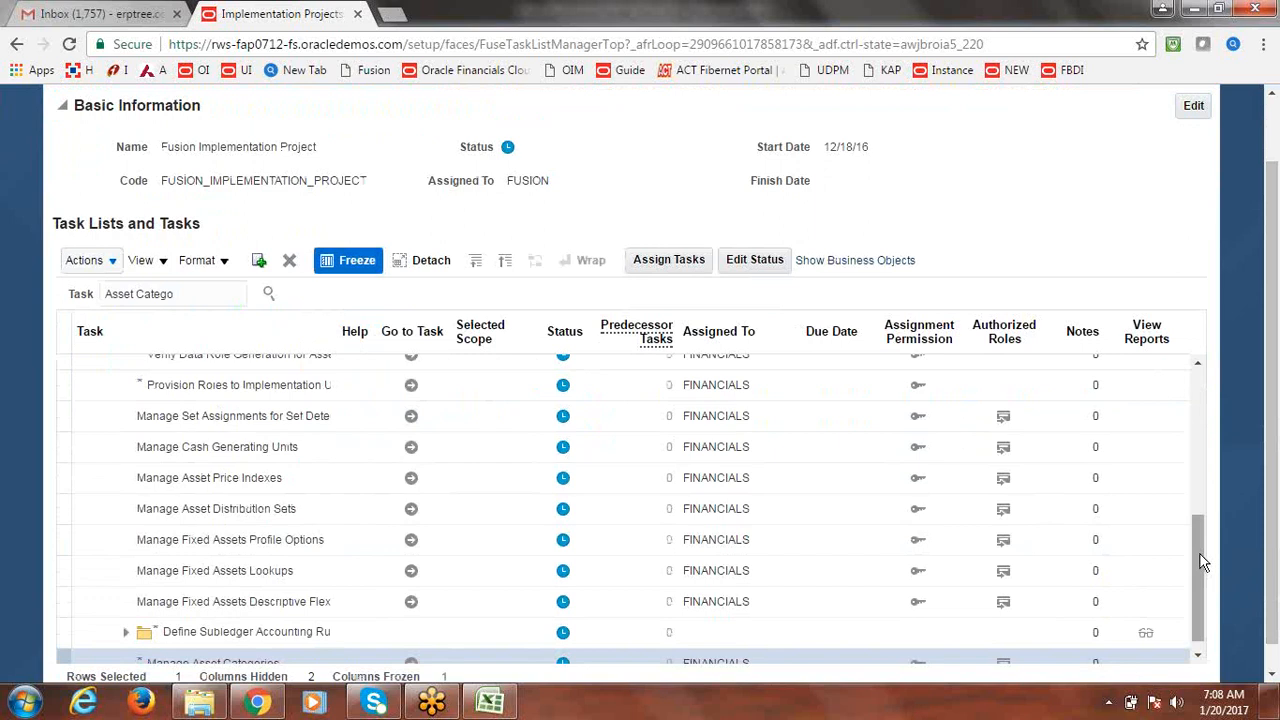
left_click_drag(1205, 562, 1203, 431)
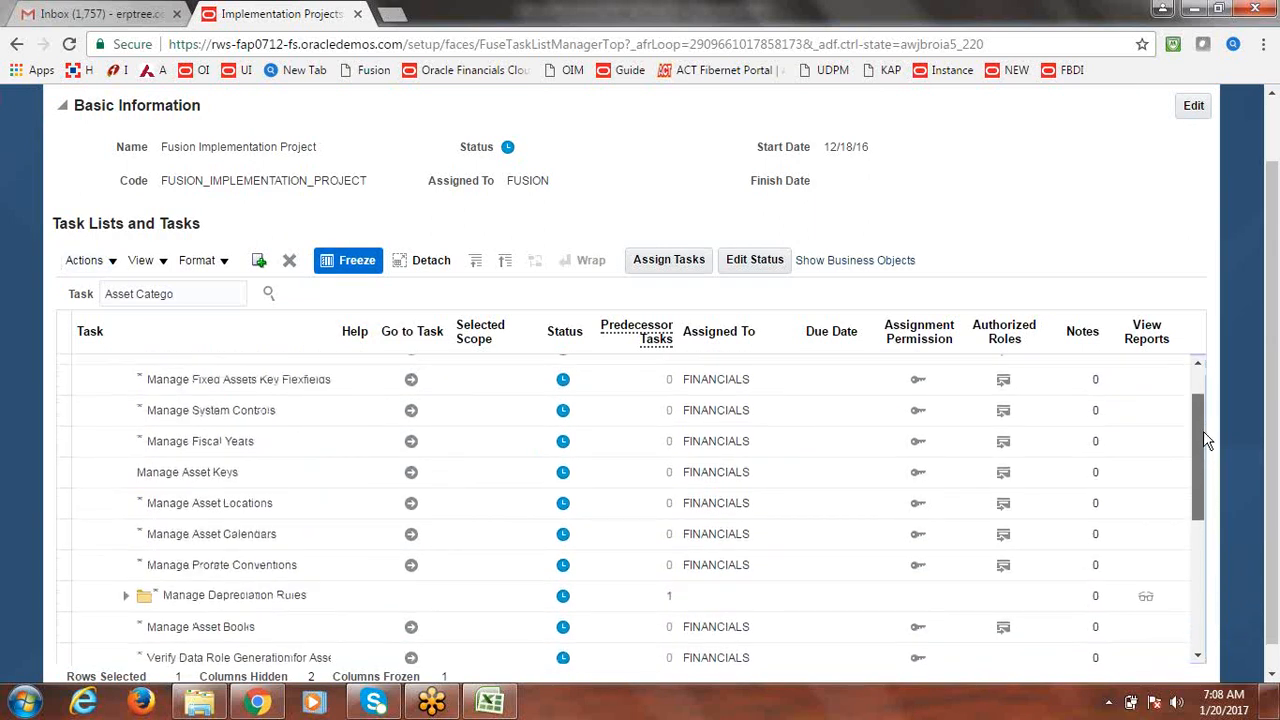
left_click_drag(1203, 431, 1227, 537)
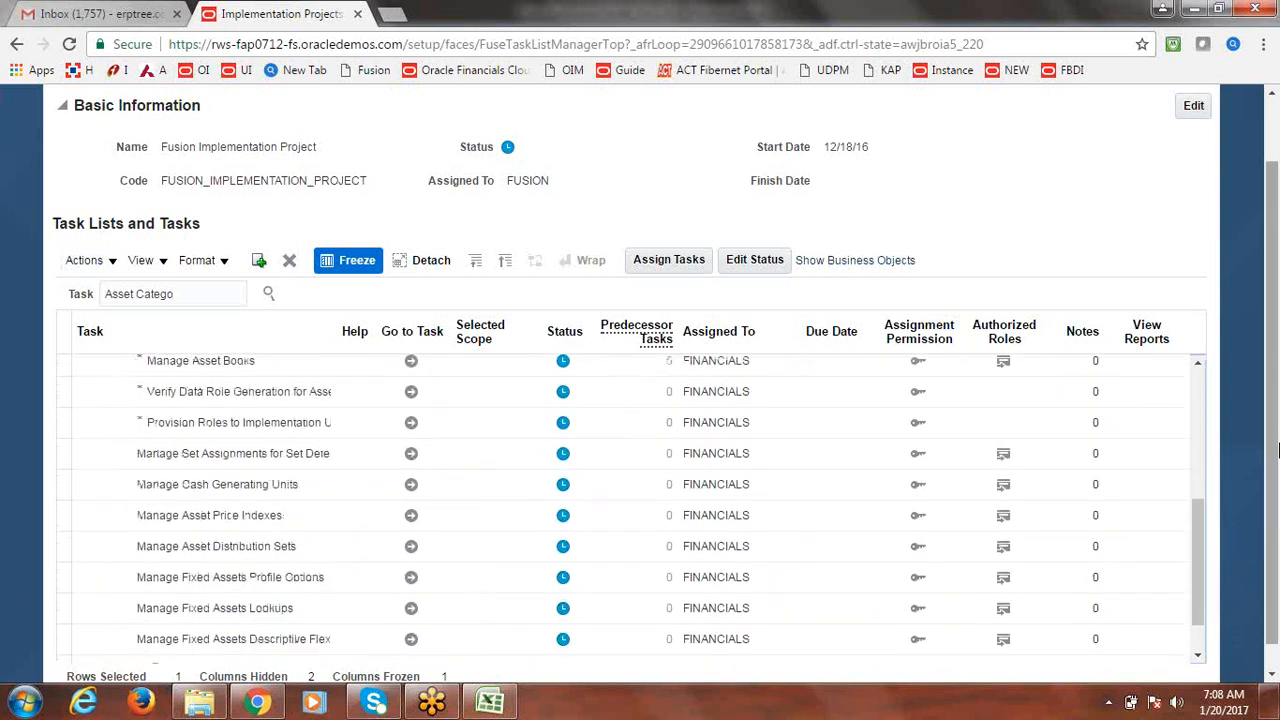
left_click_drag(1277, 450, 1277, 540)
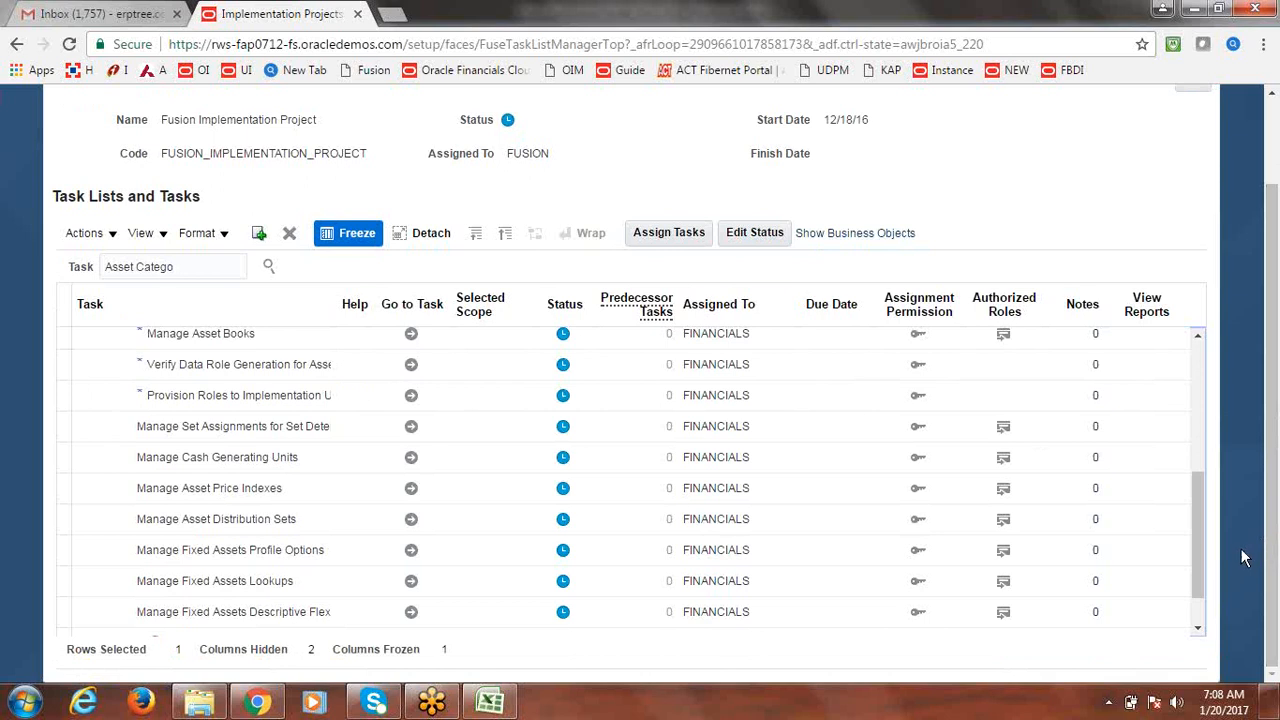
left_click_drag(1200, 562, 1212, 634)
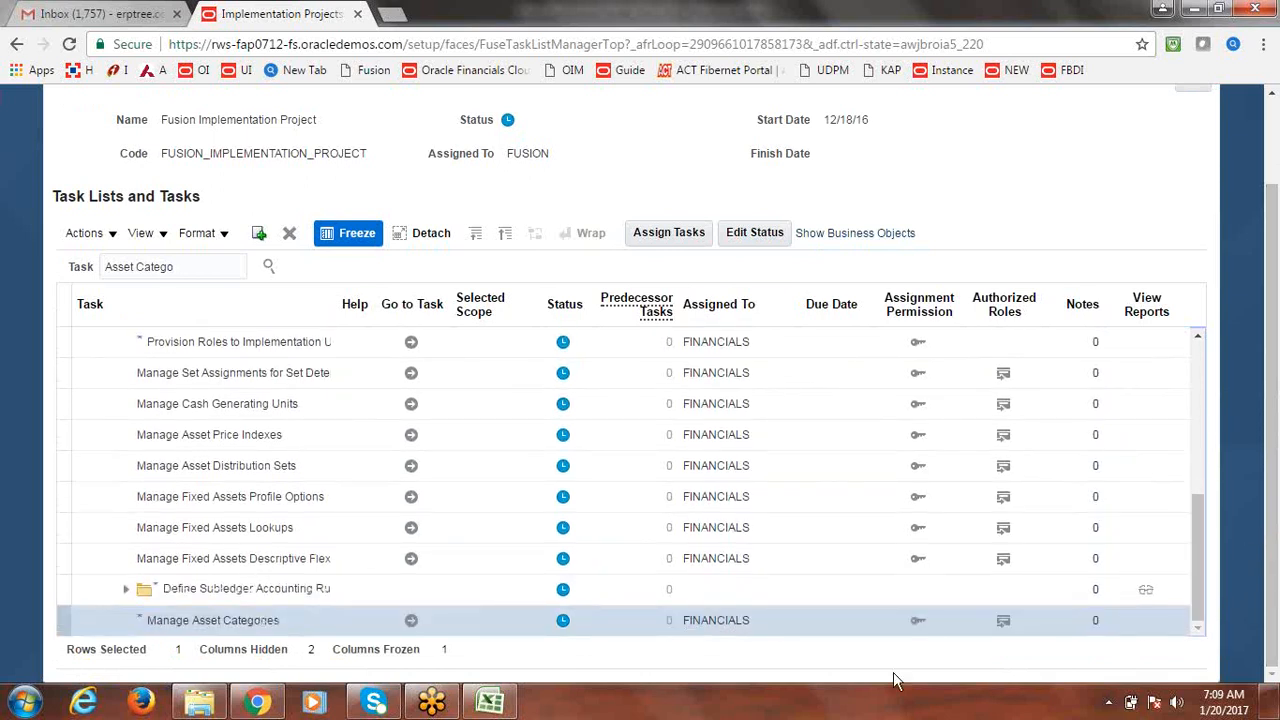
left_click(411, 621)
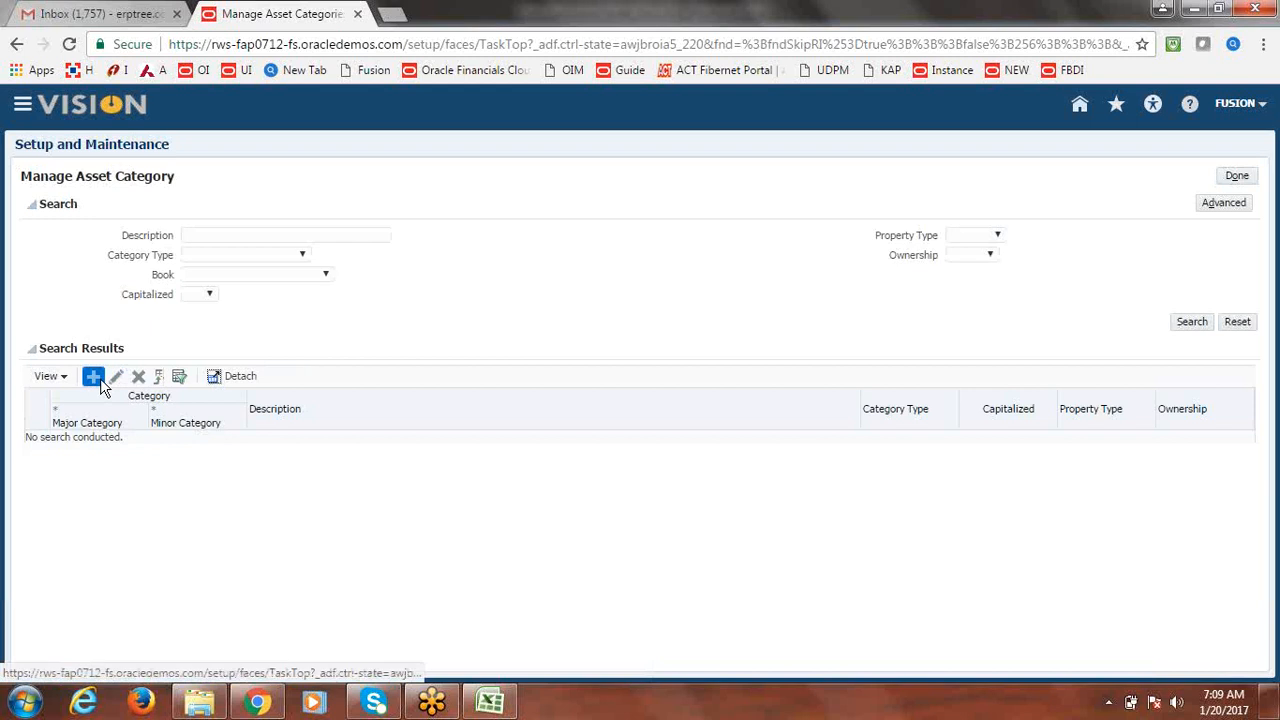
Start a new asset category with major category FUSION BUILDINGS and minor category FUSION SHOPPING COM, leaving the description blank
left_click(101, 381)
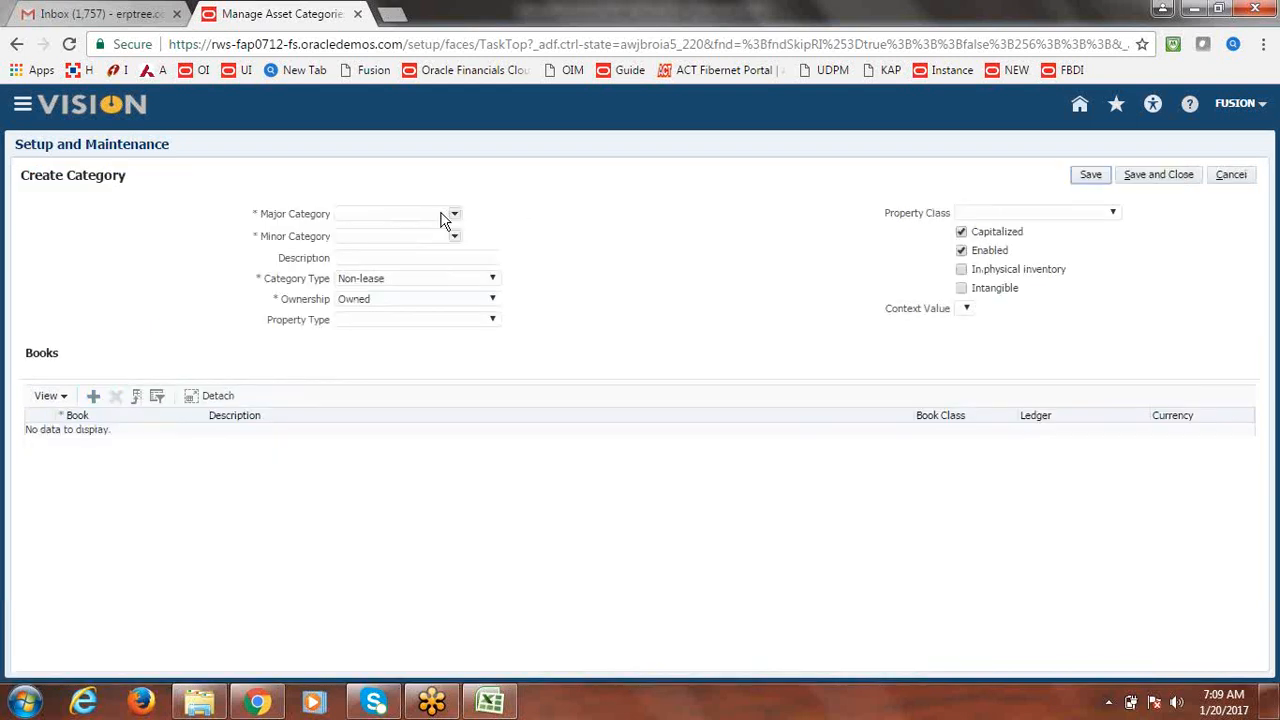
left_click(455, 214)
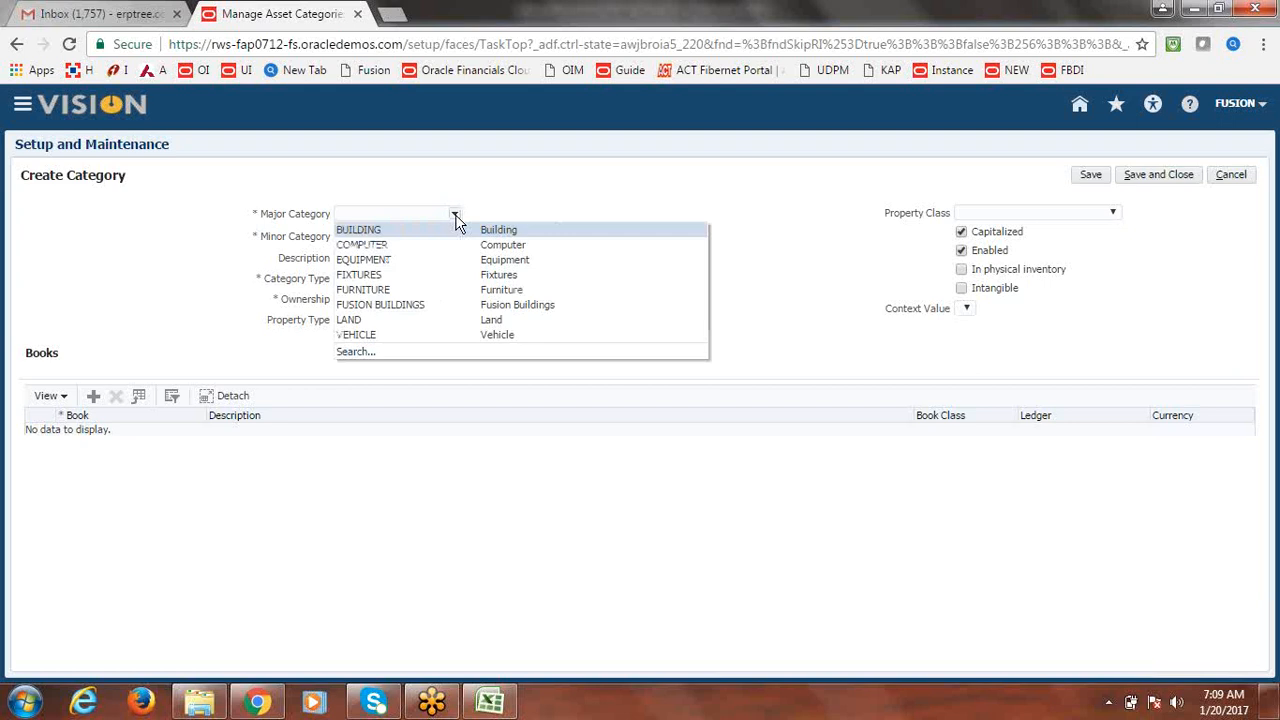
left_click(417, 305)
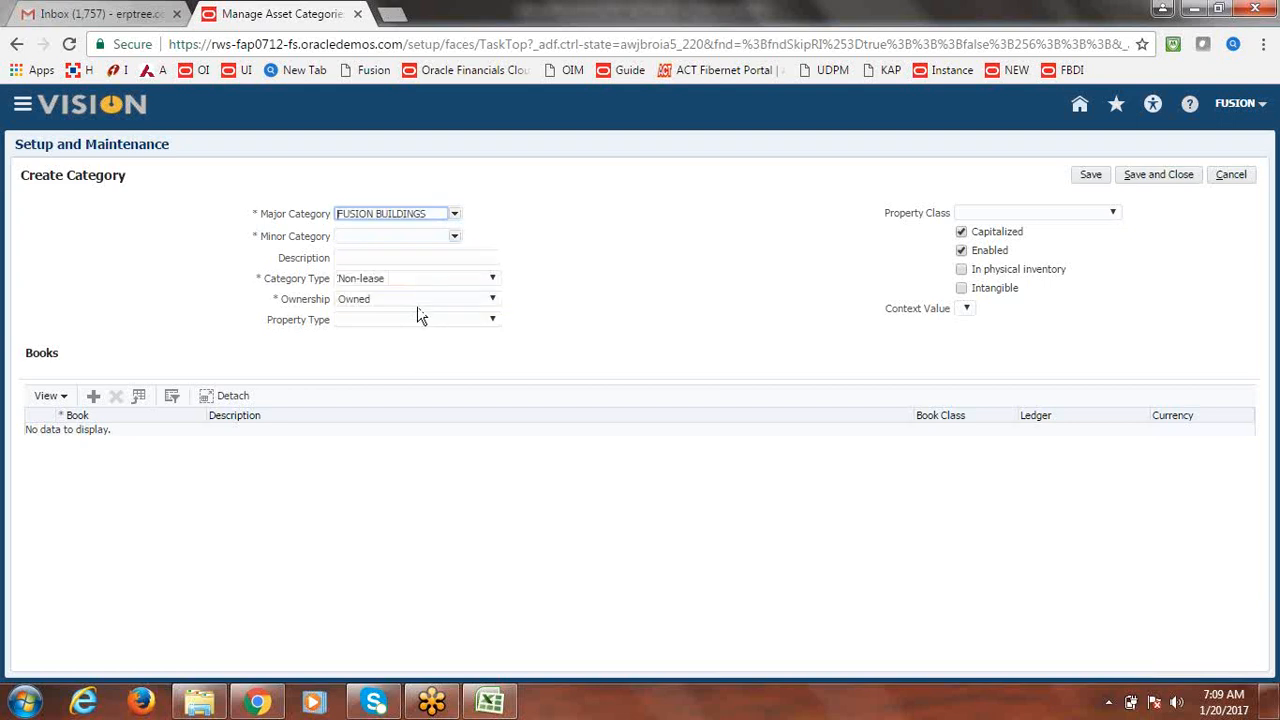
left_click(454, 236)
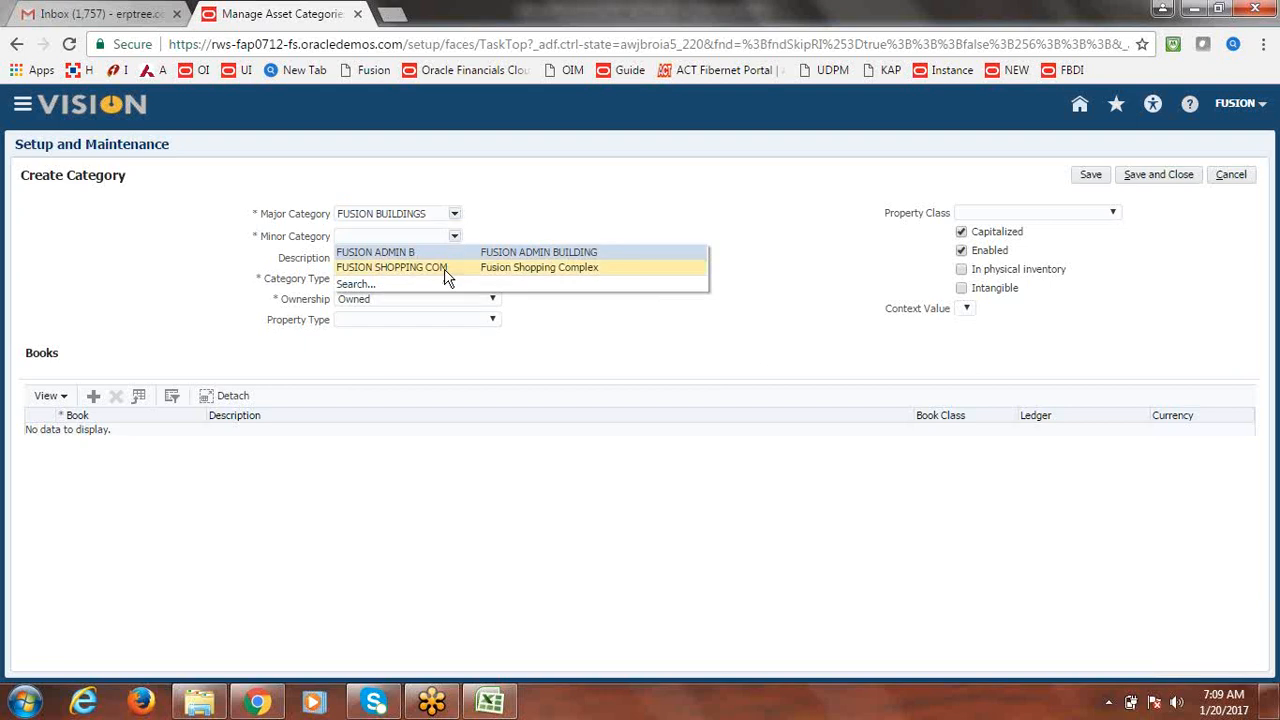
left_click(445, 270)
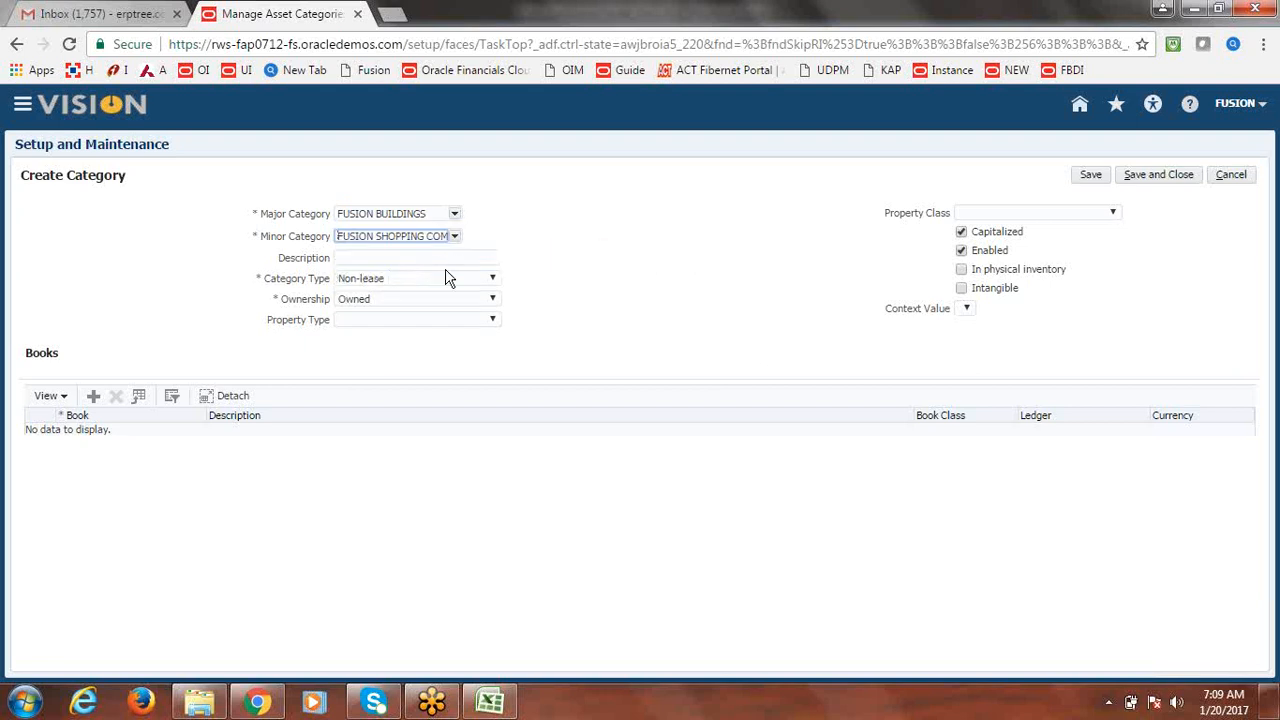
left_click(414, 257)
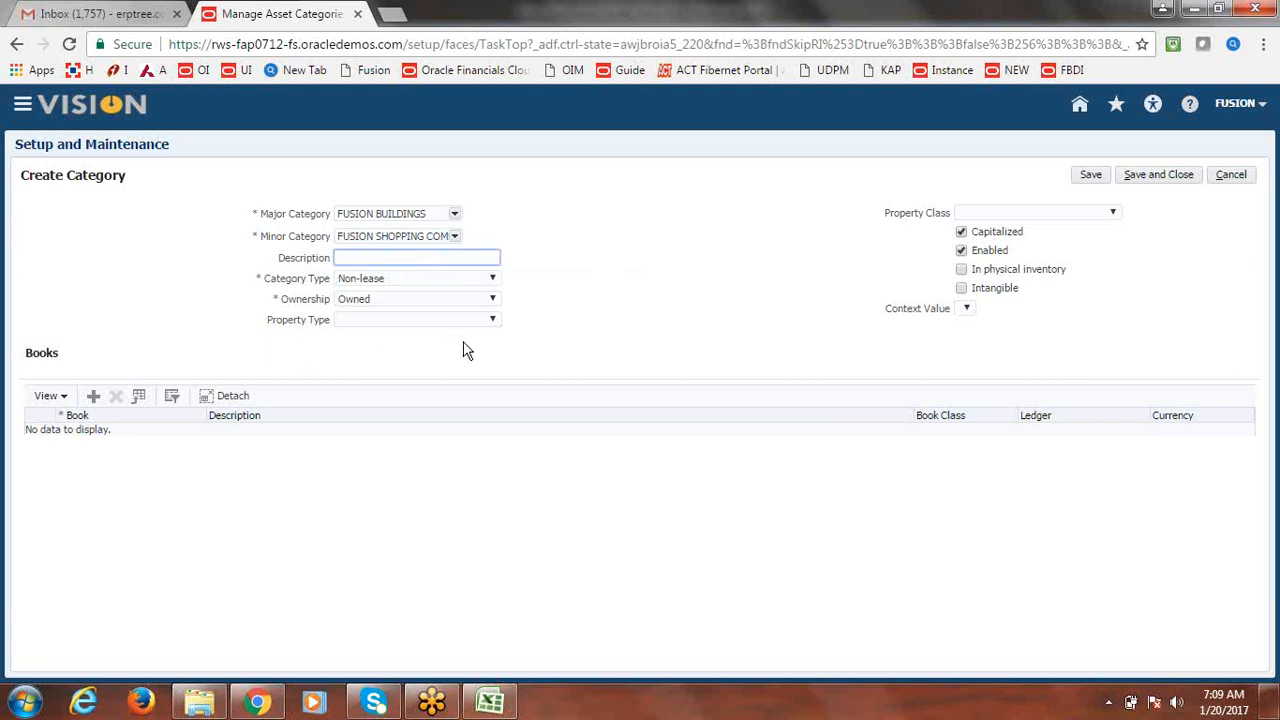
left_click(582, 332)
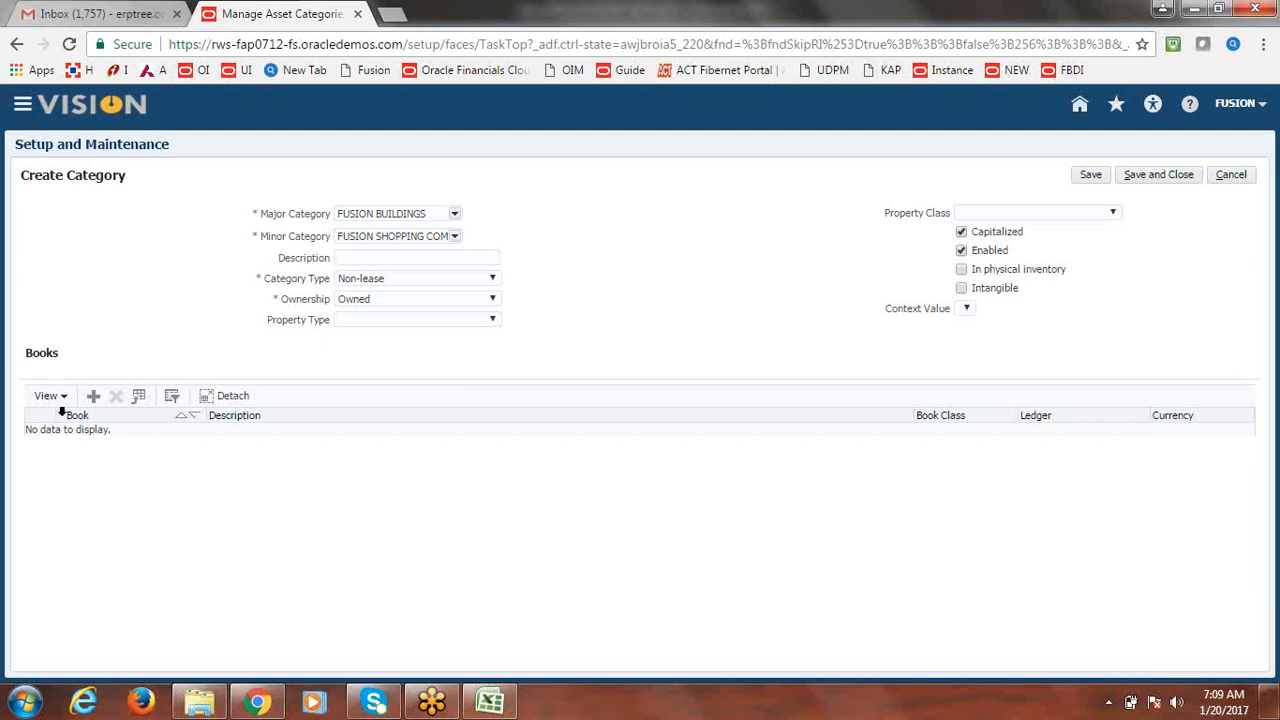
Add the FUSION CORP book to the new category
left_click(94, 396)
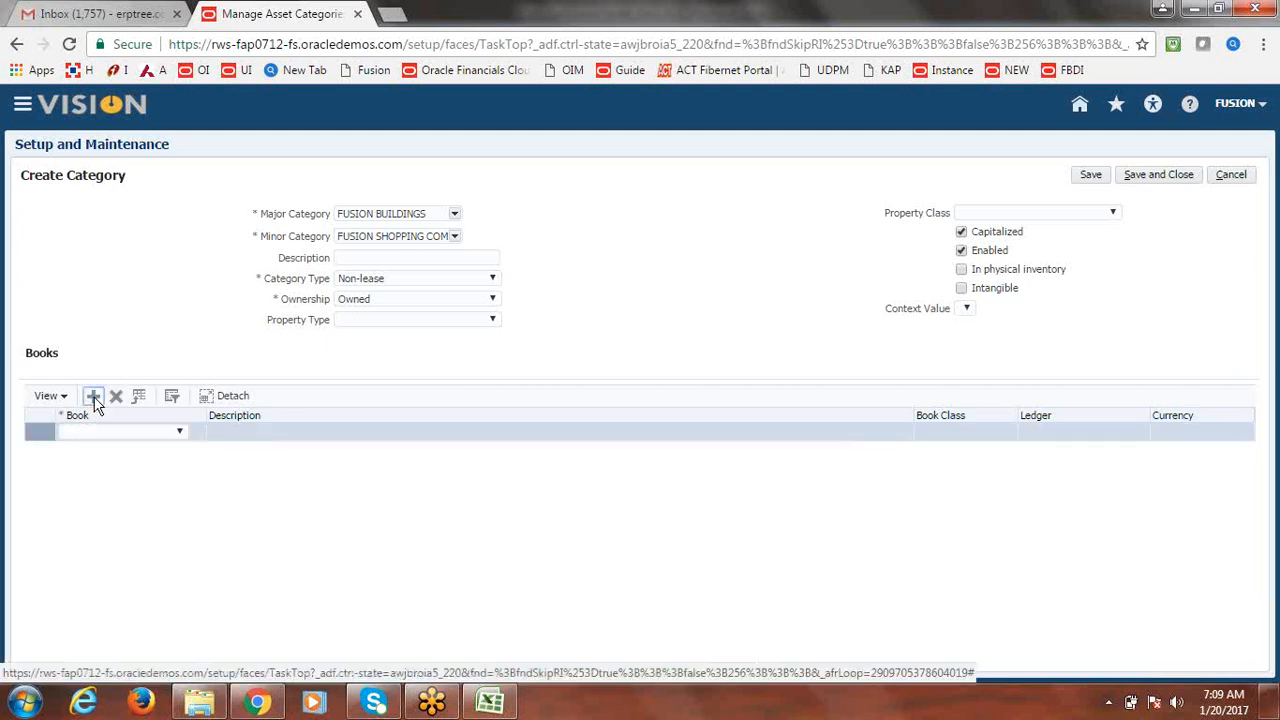
left_click(180, 431)
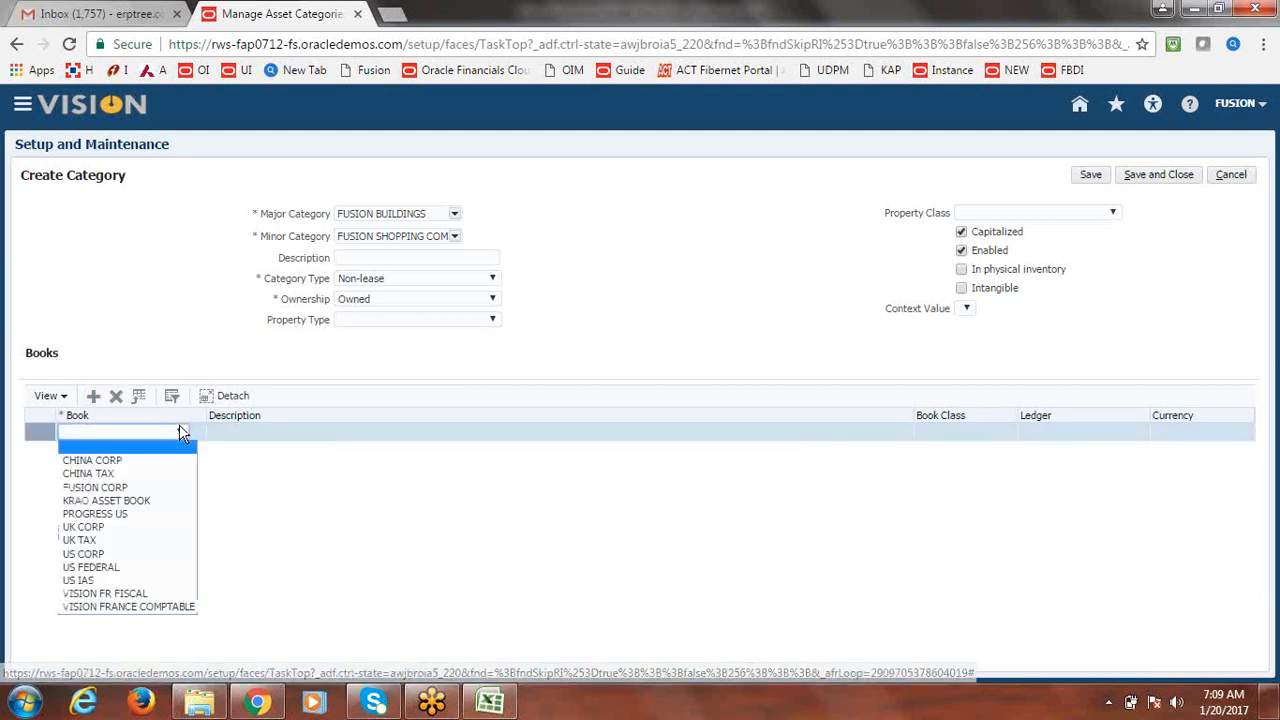
left_click(150, 487)
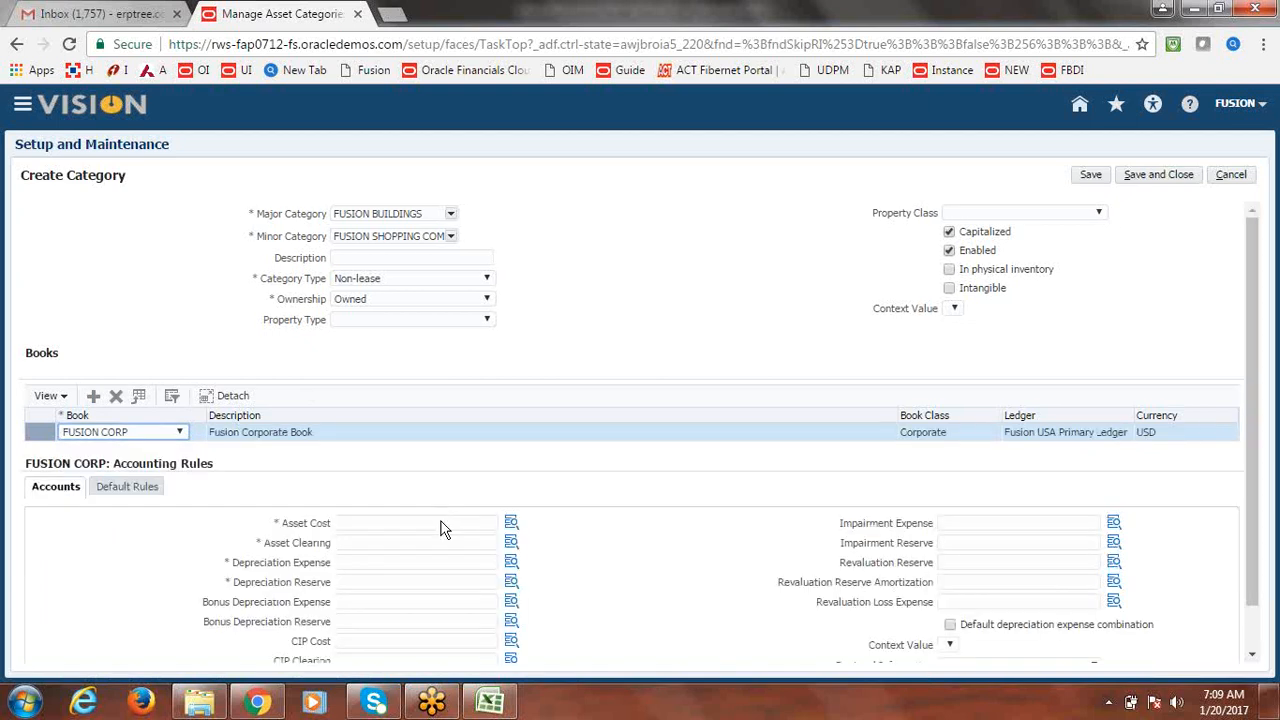
Open the segment selection for the Asset Cost account and set both Company and Department to 1000
scroll(1262, 395, "down", 1)
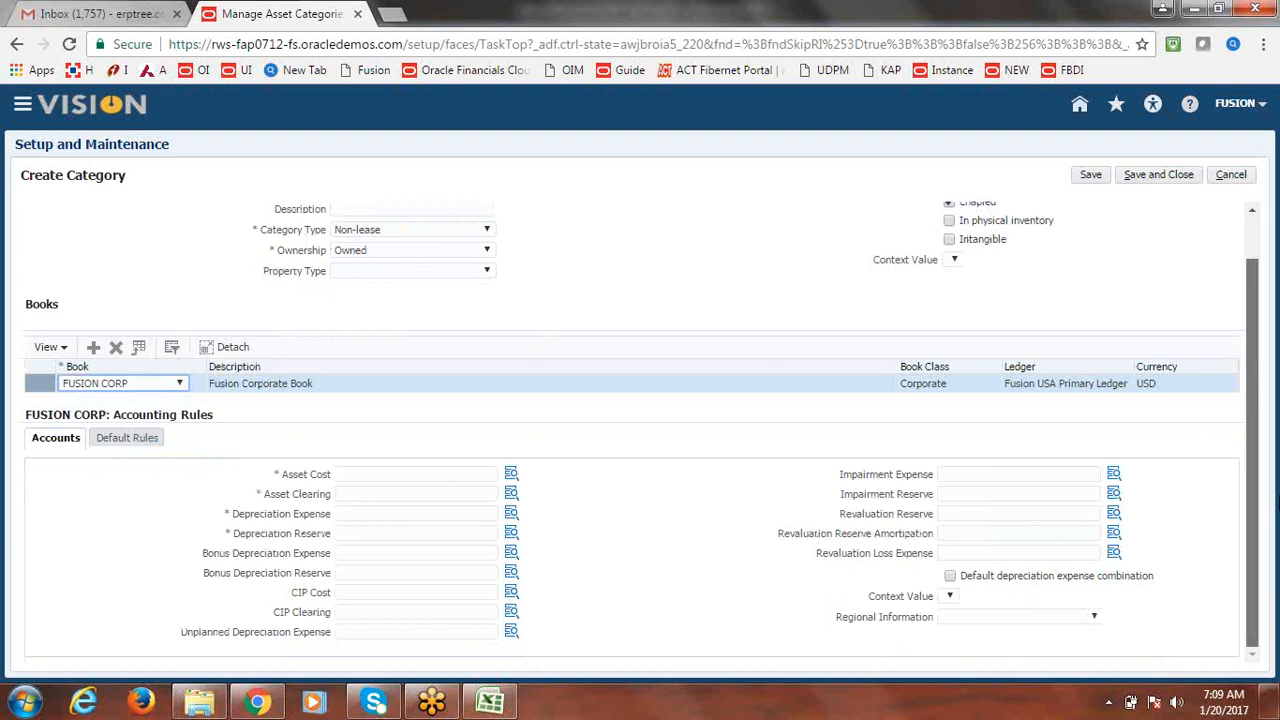
left_click(371, 471)
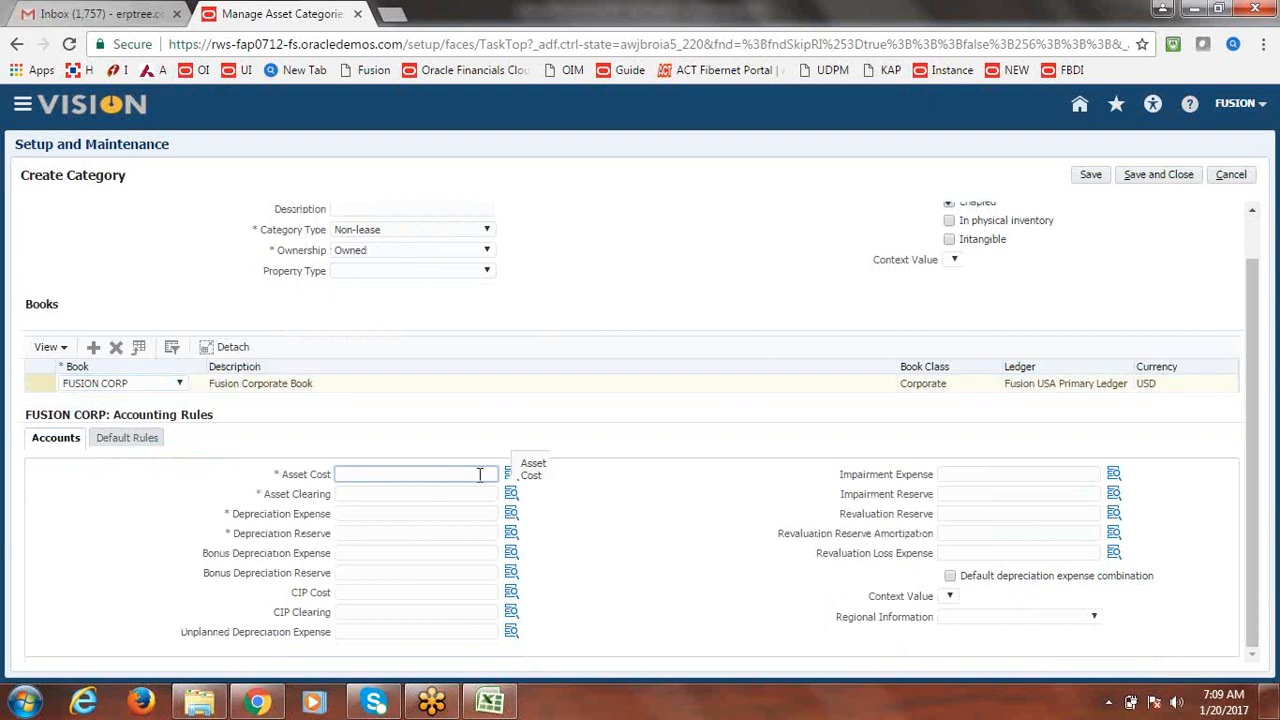
left_click(511, 478)
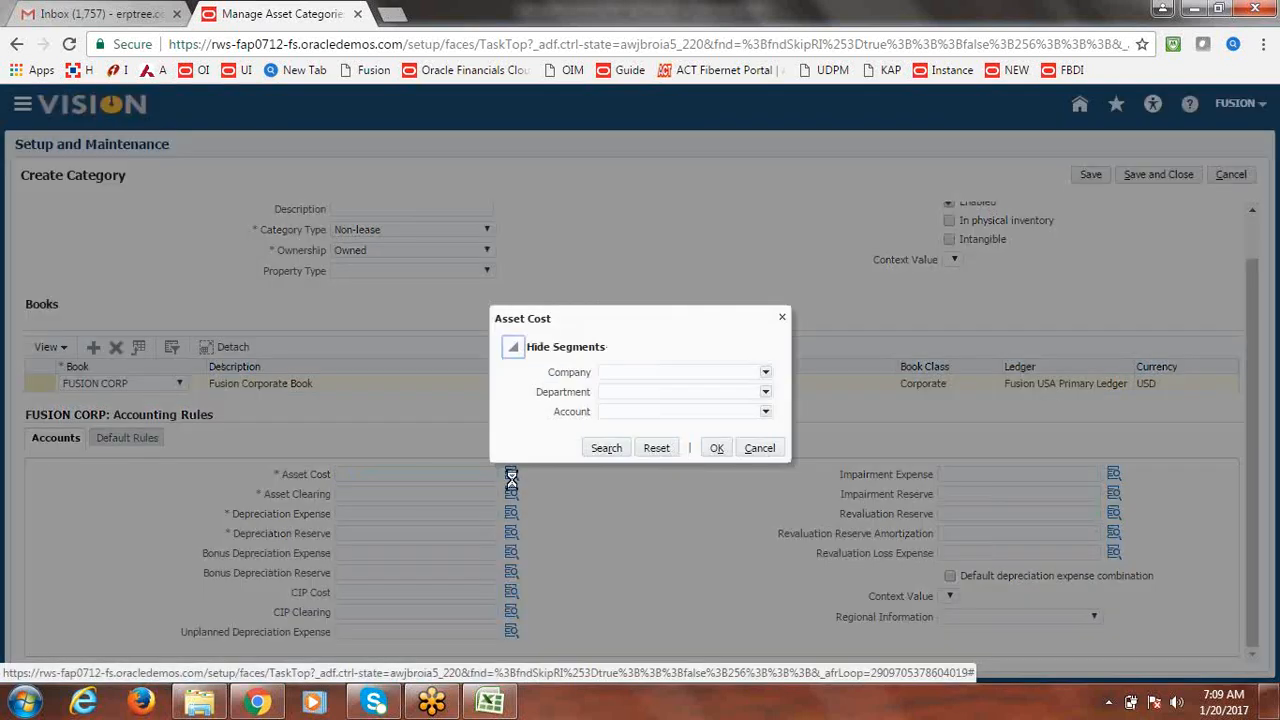
left_click(766, 373)
left_click(736, 386)
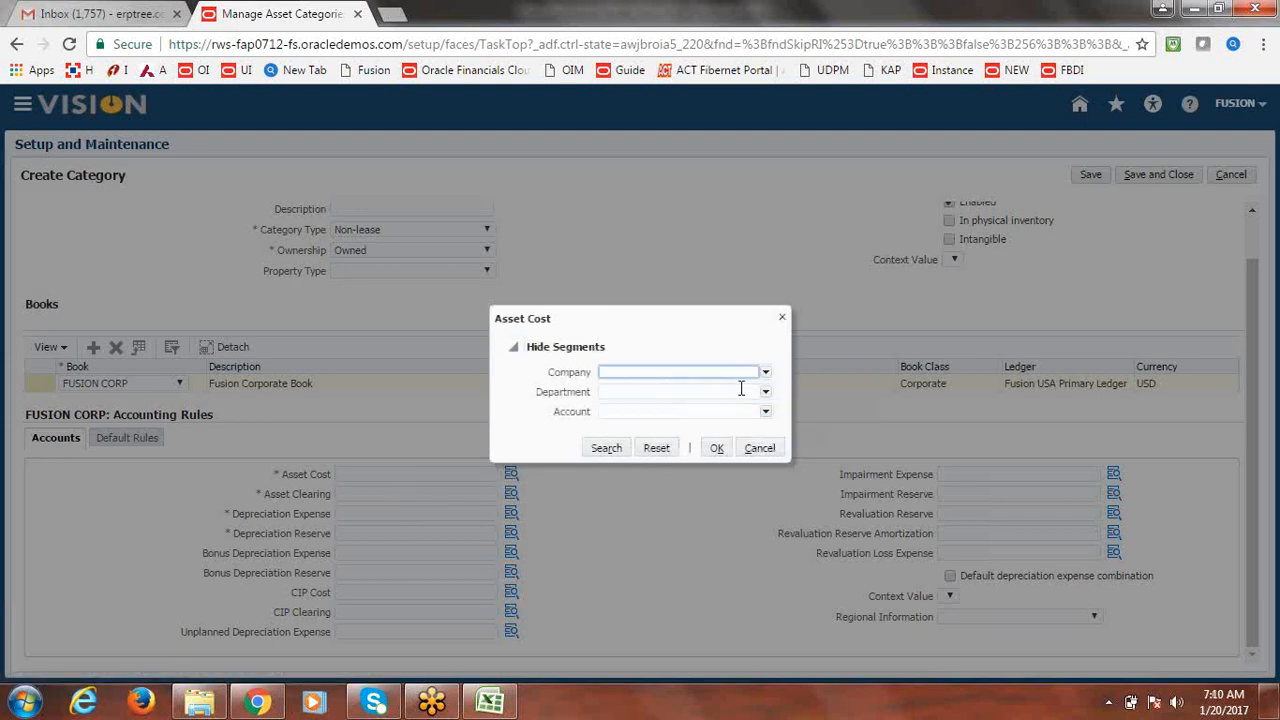
left_click(765, 393)
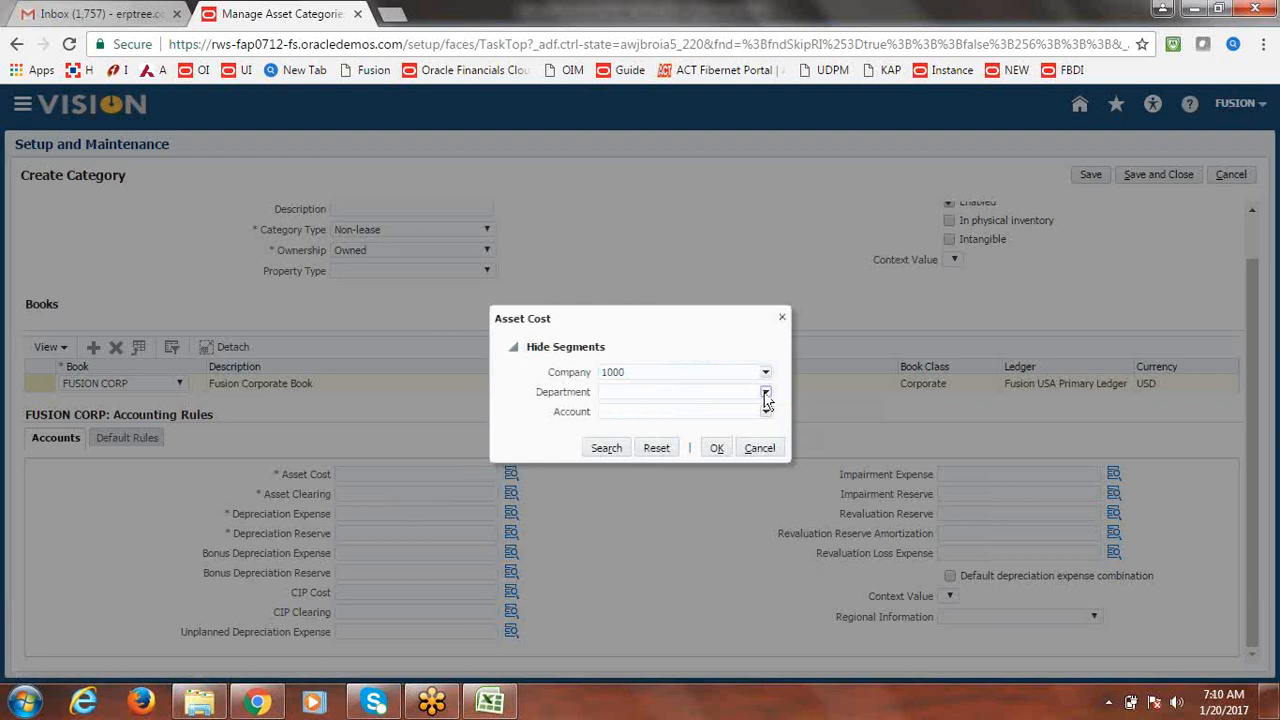
left_click(728, 409)
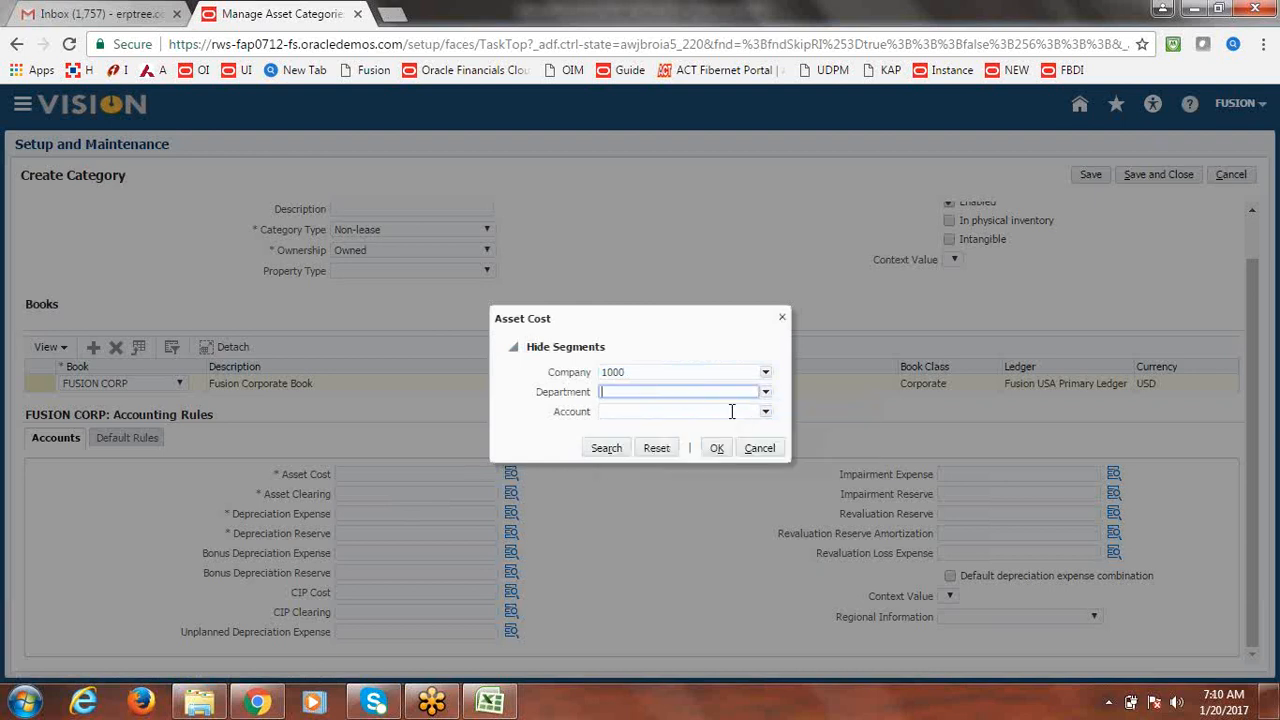
Search the Asset Cost account values for Building, choose 15120 Buildings and Improvements, and accept the 1000.1000.15120 combination
left_click(767, 414)
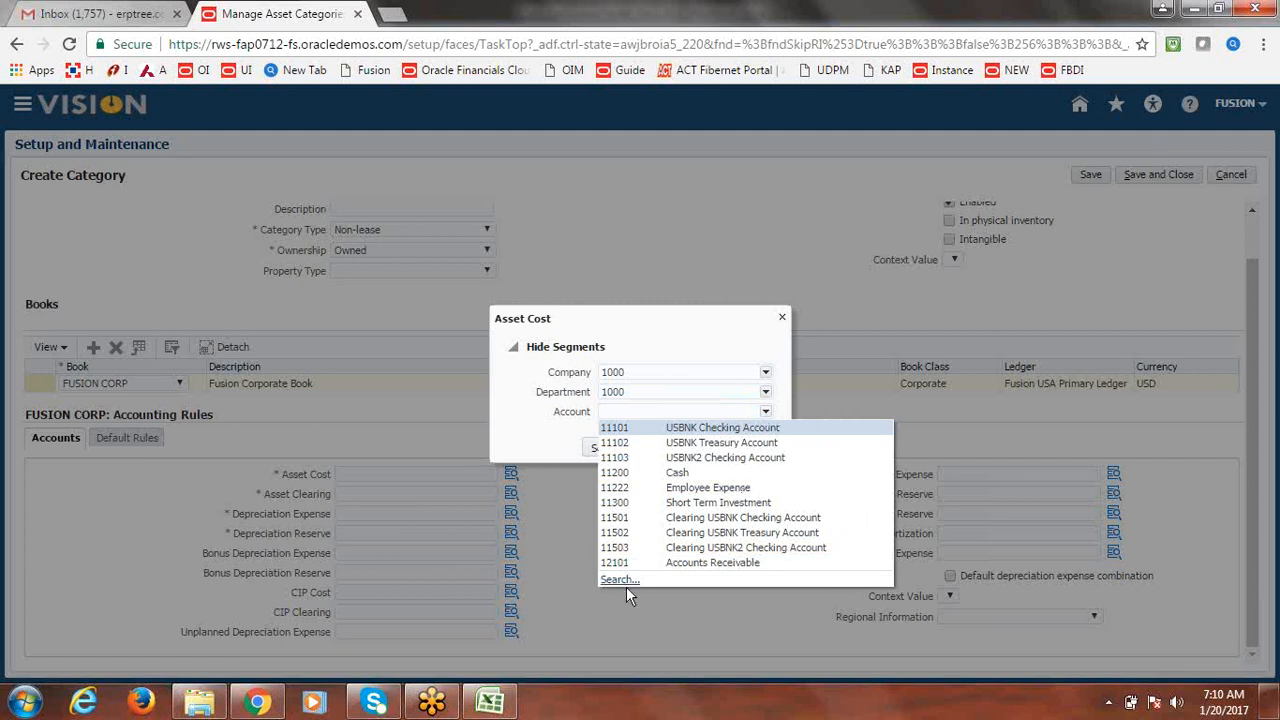
left_click(628, 582)
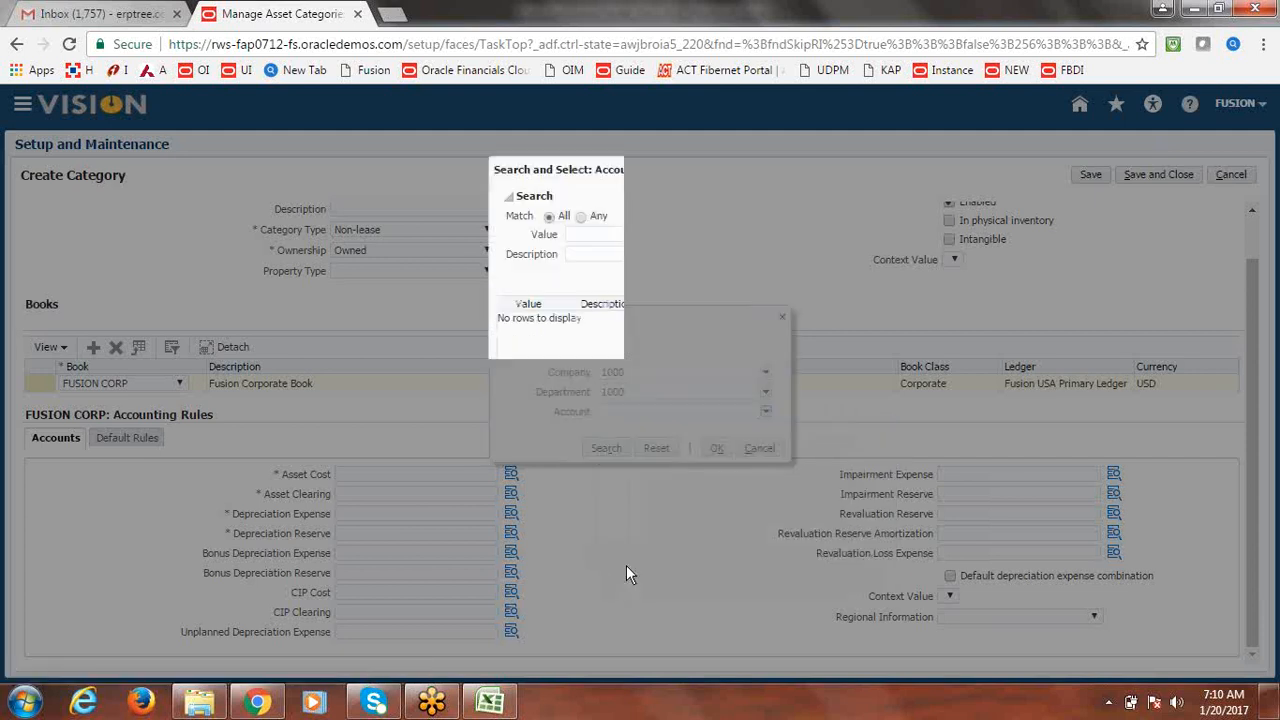
left_click(624, 257)
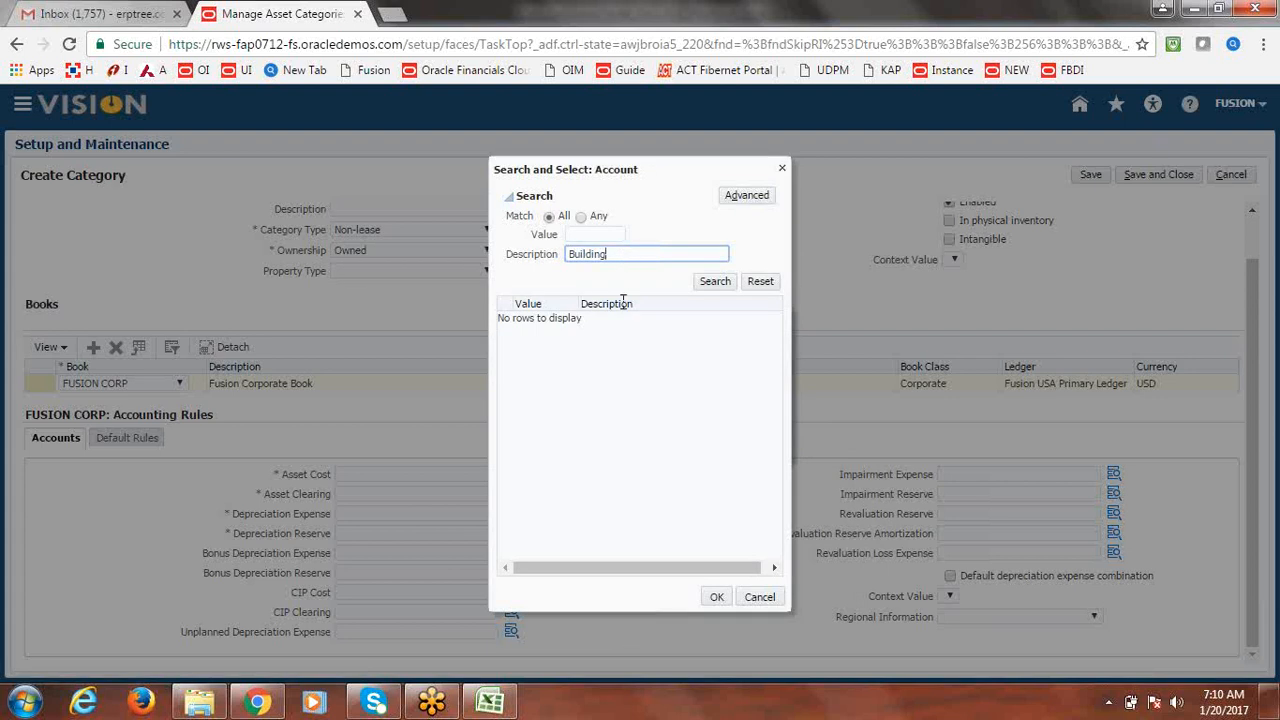
key("Return")
left_click(503, 318)
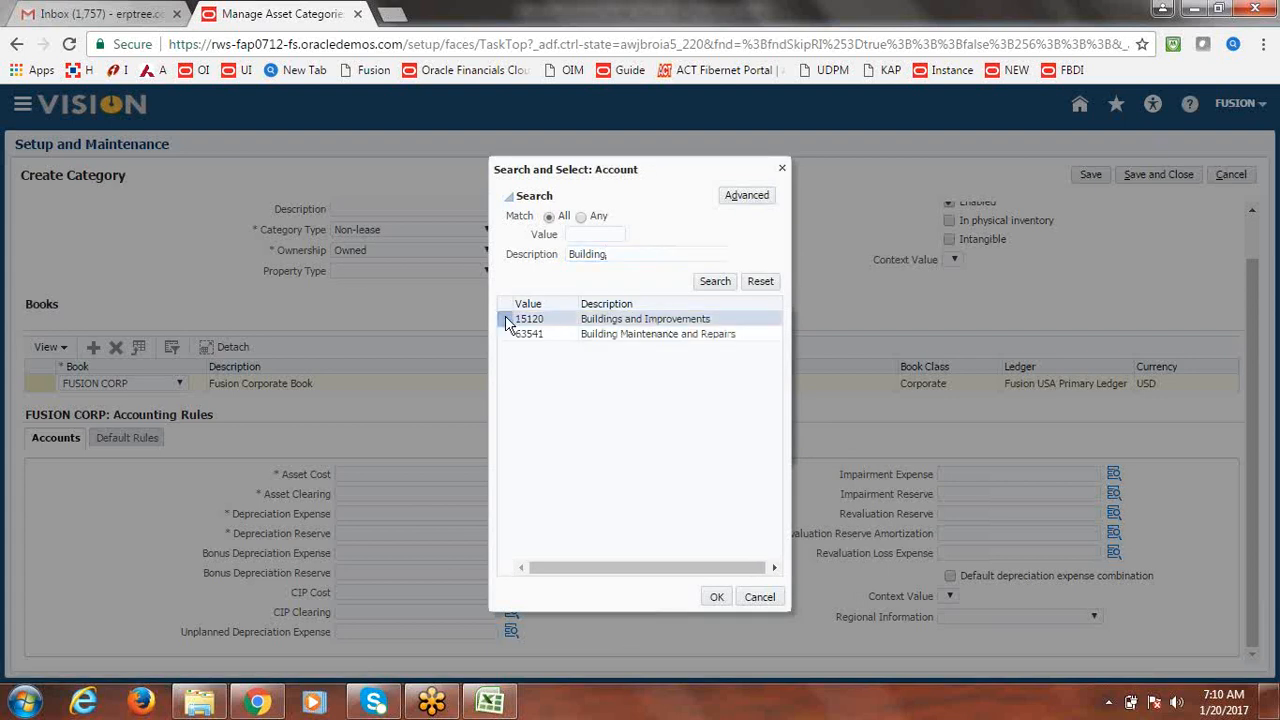
left_click(716, 597)
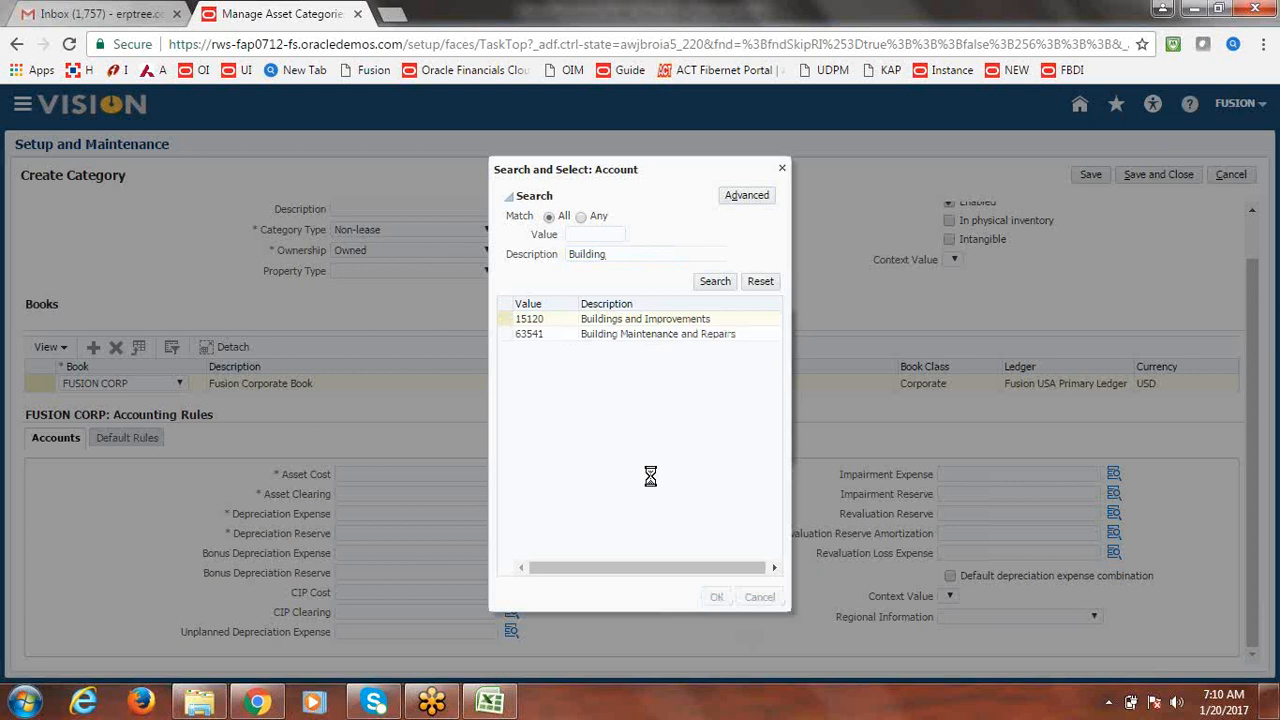
left_click(716, 448)
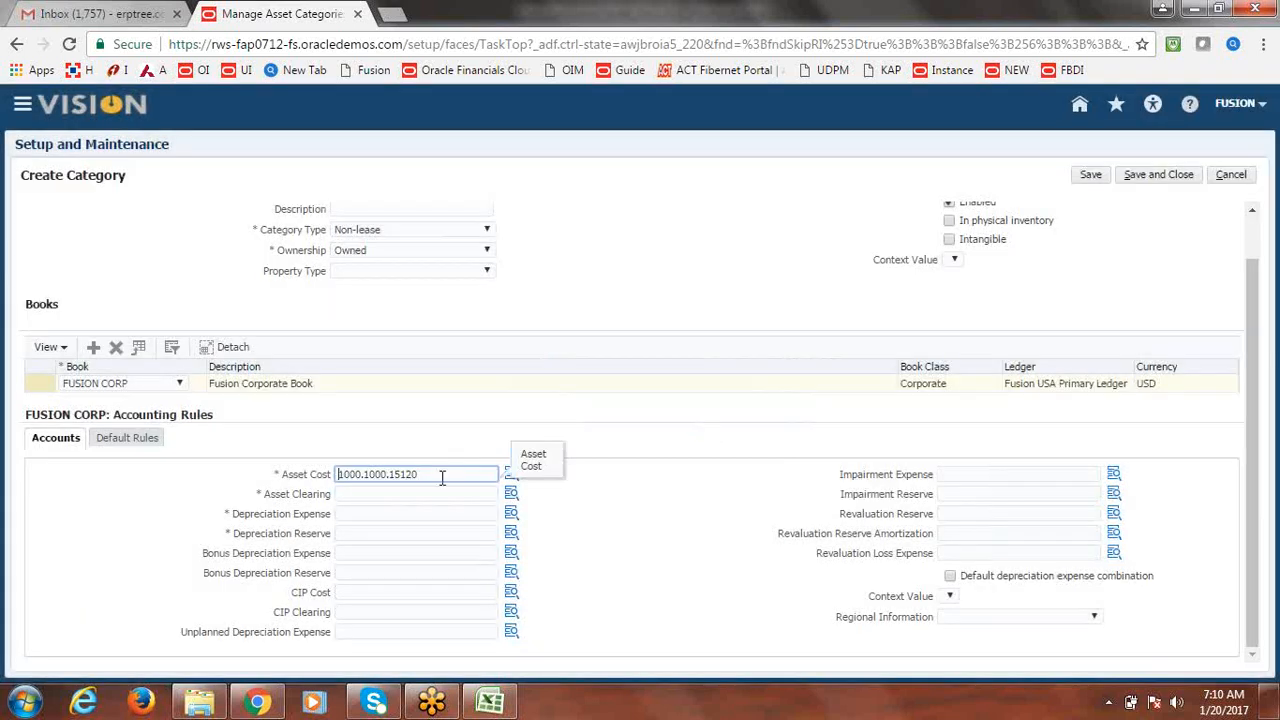
Copy the Asset Cost combination 1000.1000.15120 into the Asset Clearing account
left_click_drag(441, 478, 328, 477)
key("ctrl+c")
left_click(376, 492)
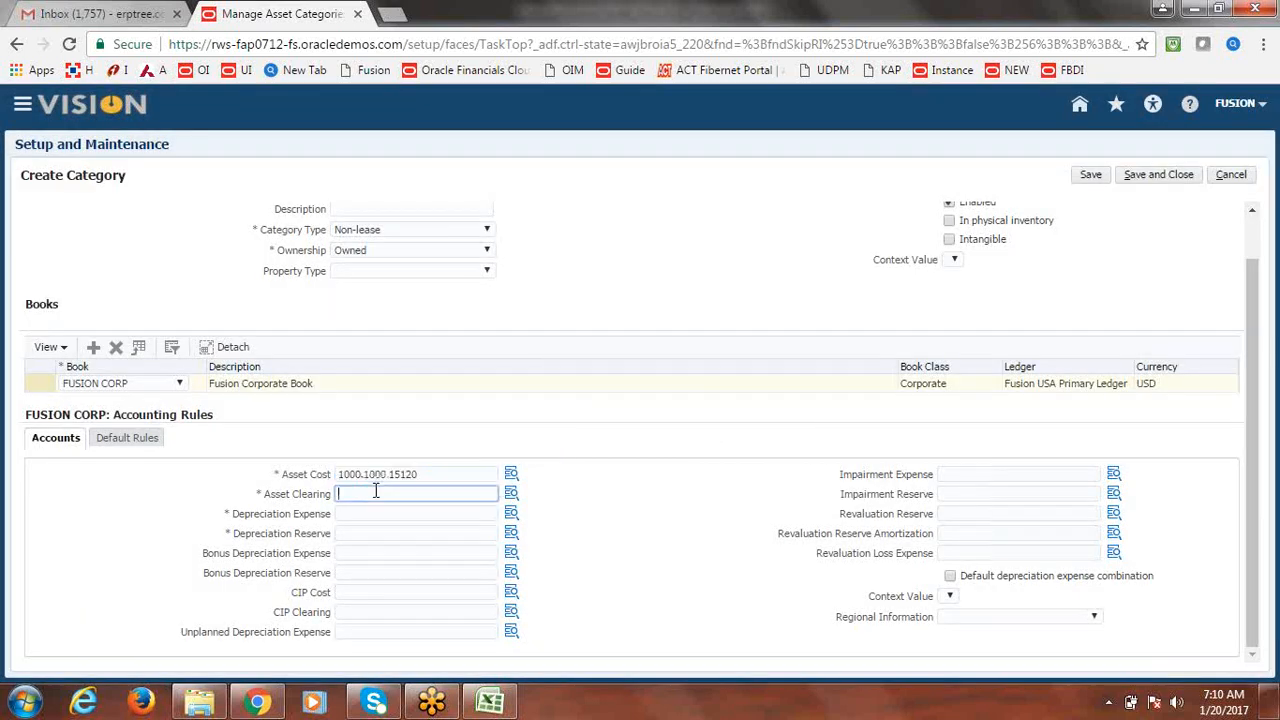
key("ctrl+v")
left_click(569, 521)
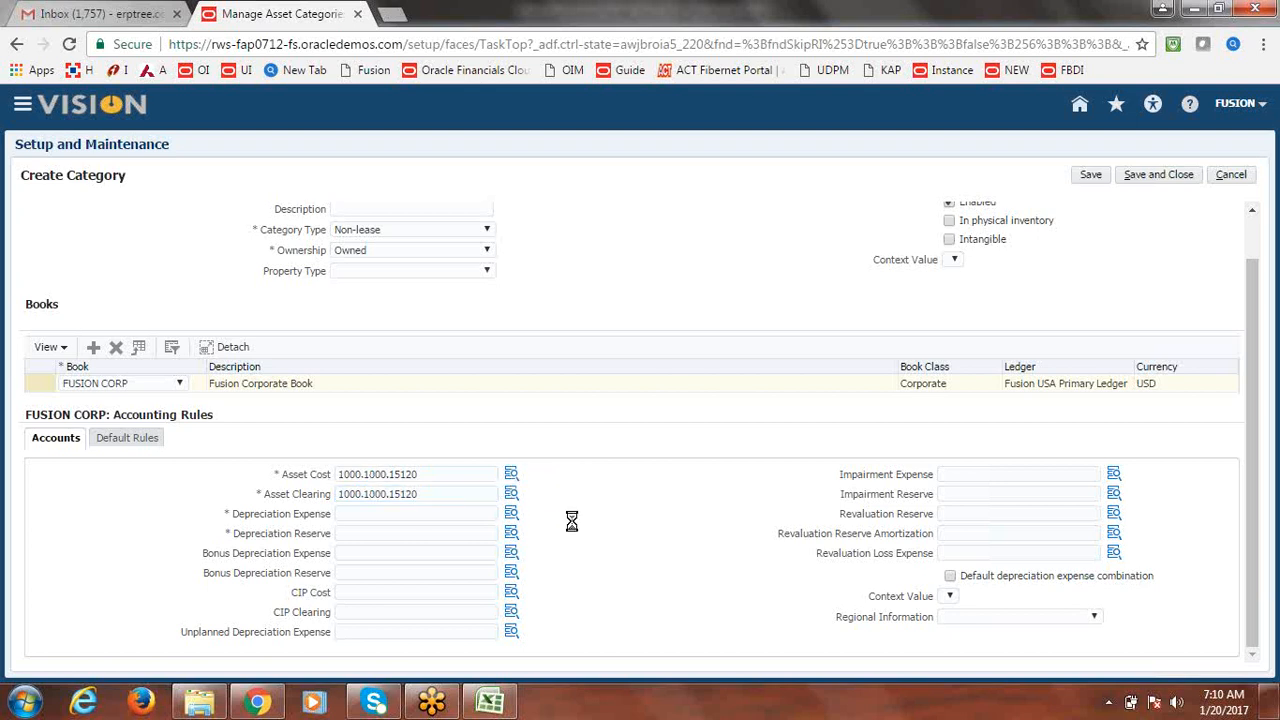
Open the segment selection for the Asset Clearing account and clear its Account value
left_click(513, 494)
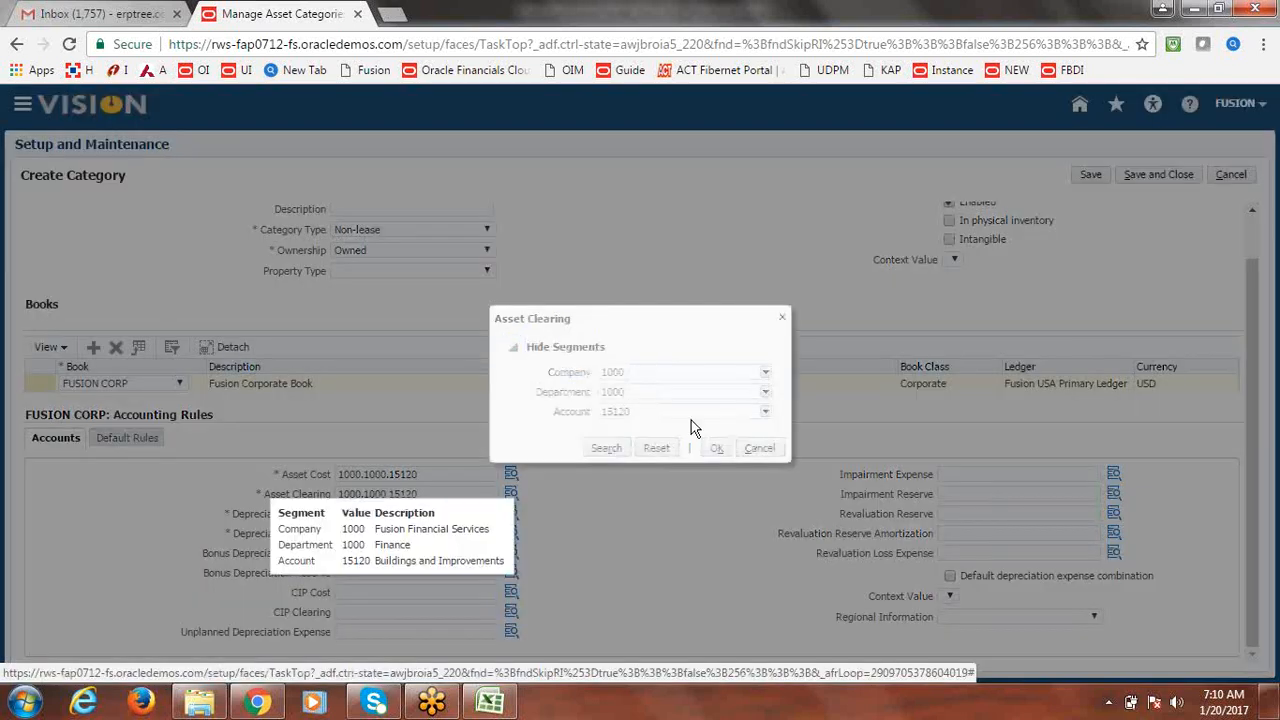
left_click(698, 411)
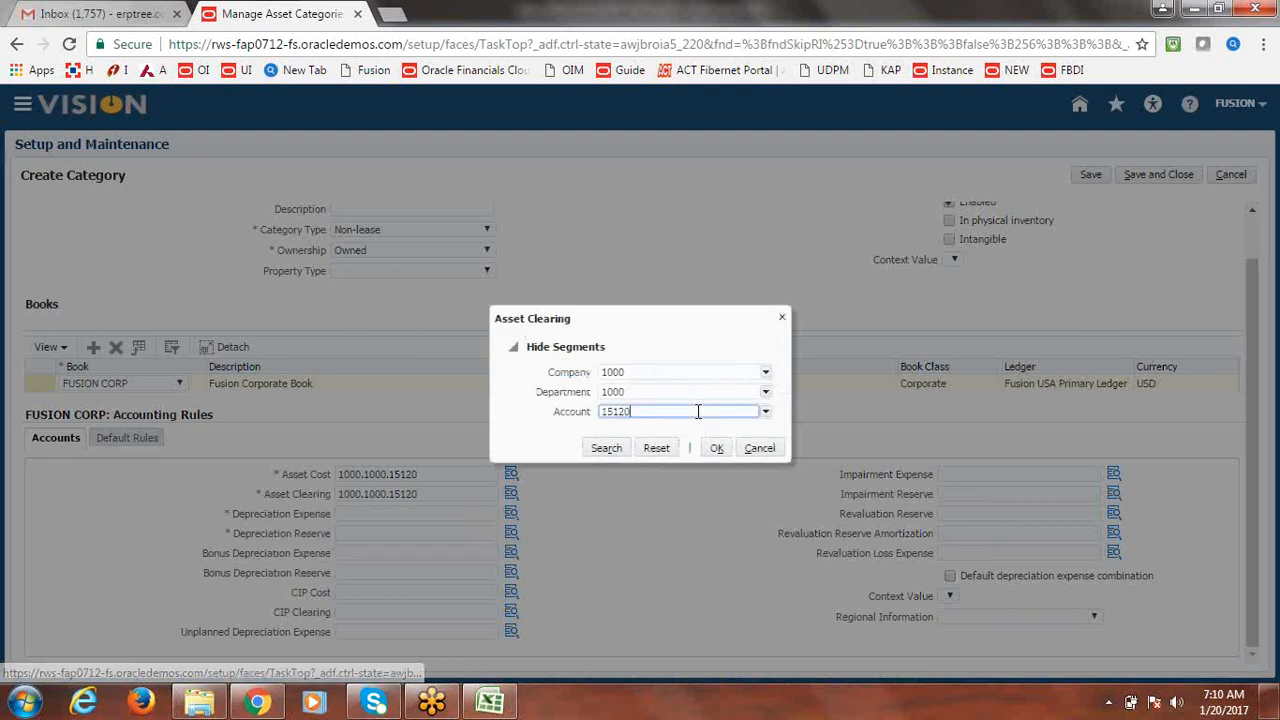
key("BackSpace")
key("BackSpace")
Search the Asset Clearing account values for Asset Cl, choose 15910 Asset Clearing, and accept the 1000.1000.15910 combination
left_click(765, 412)
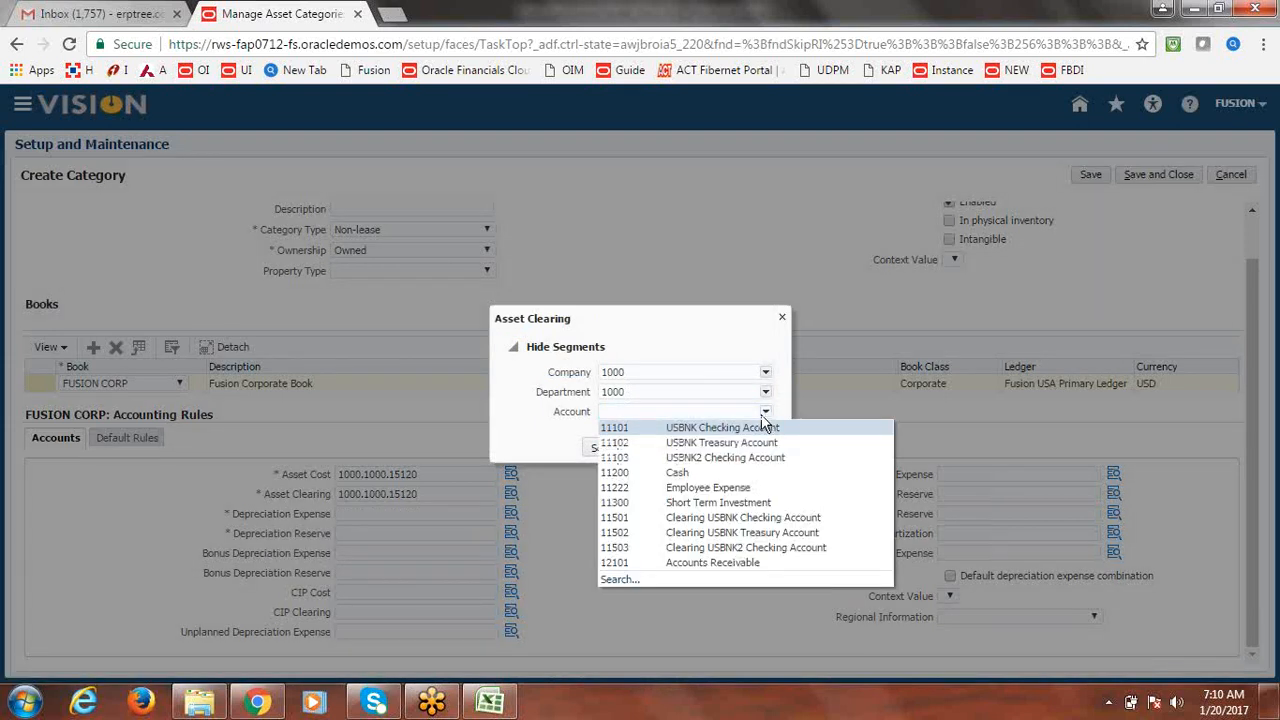
left_click(615, 580)
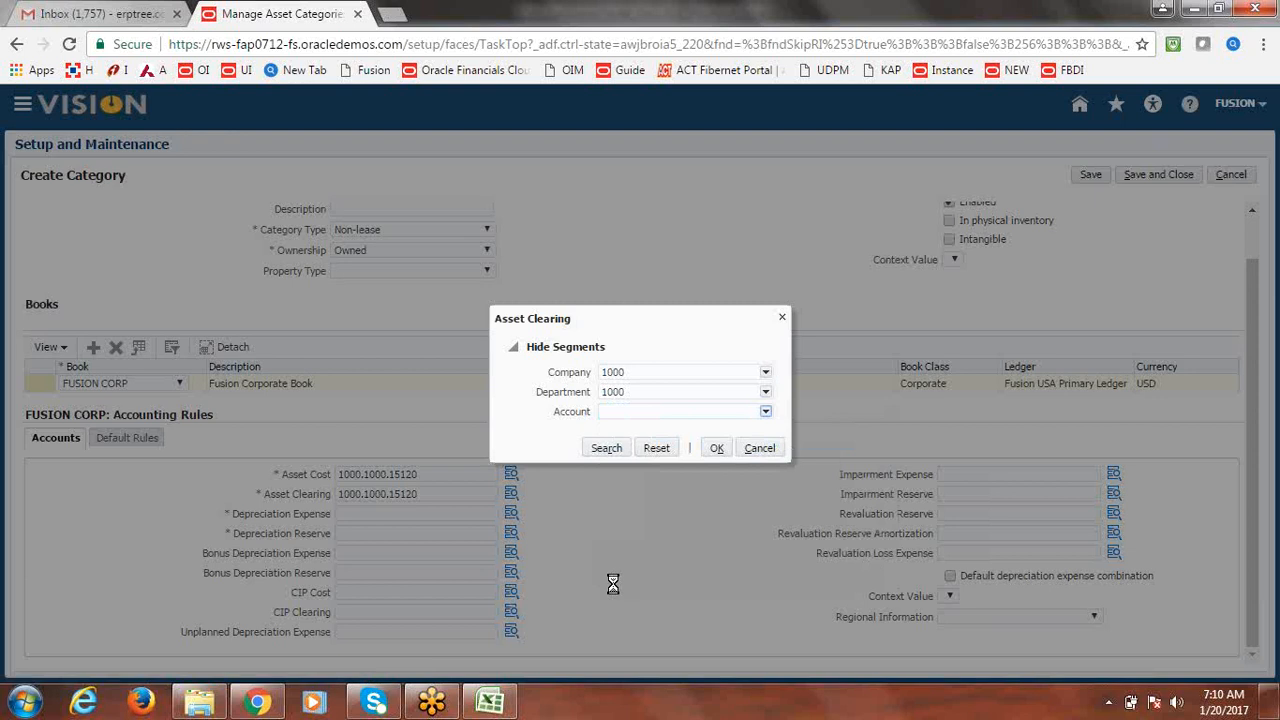
left_click(613, 255)
type("Asset Cl")
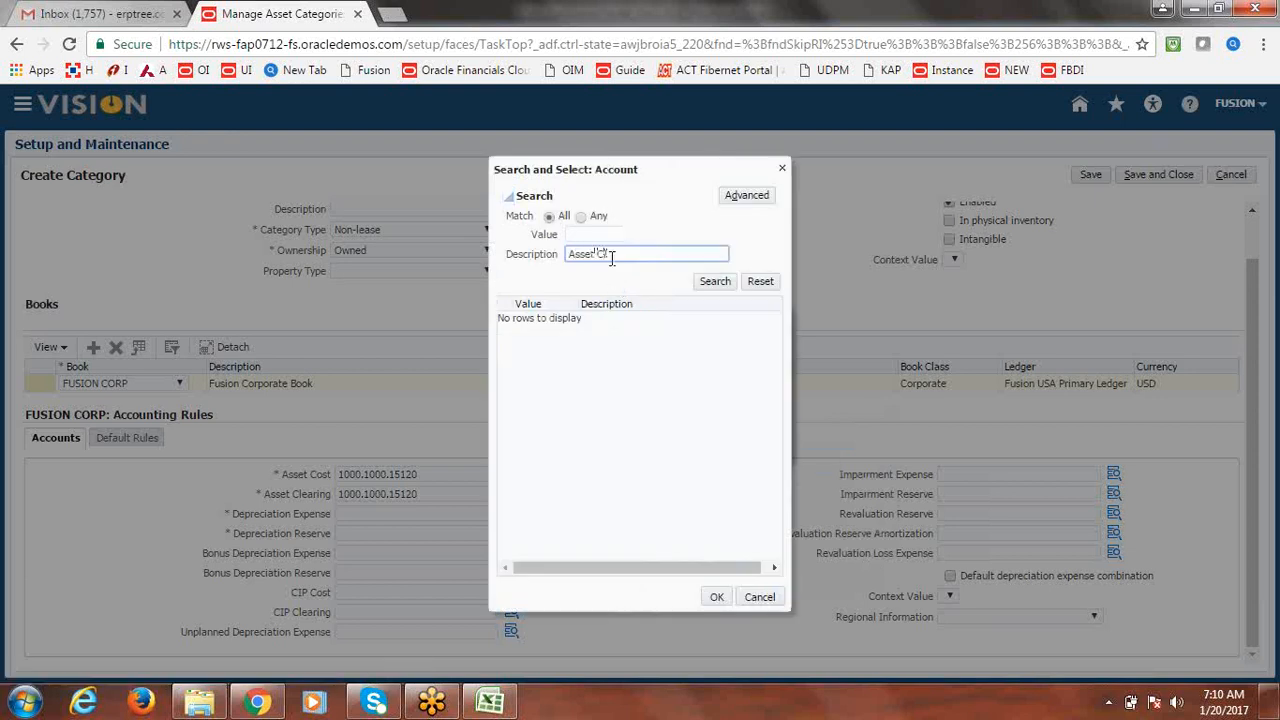
key("Return")
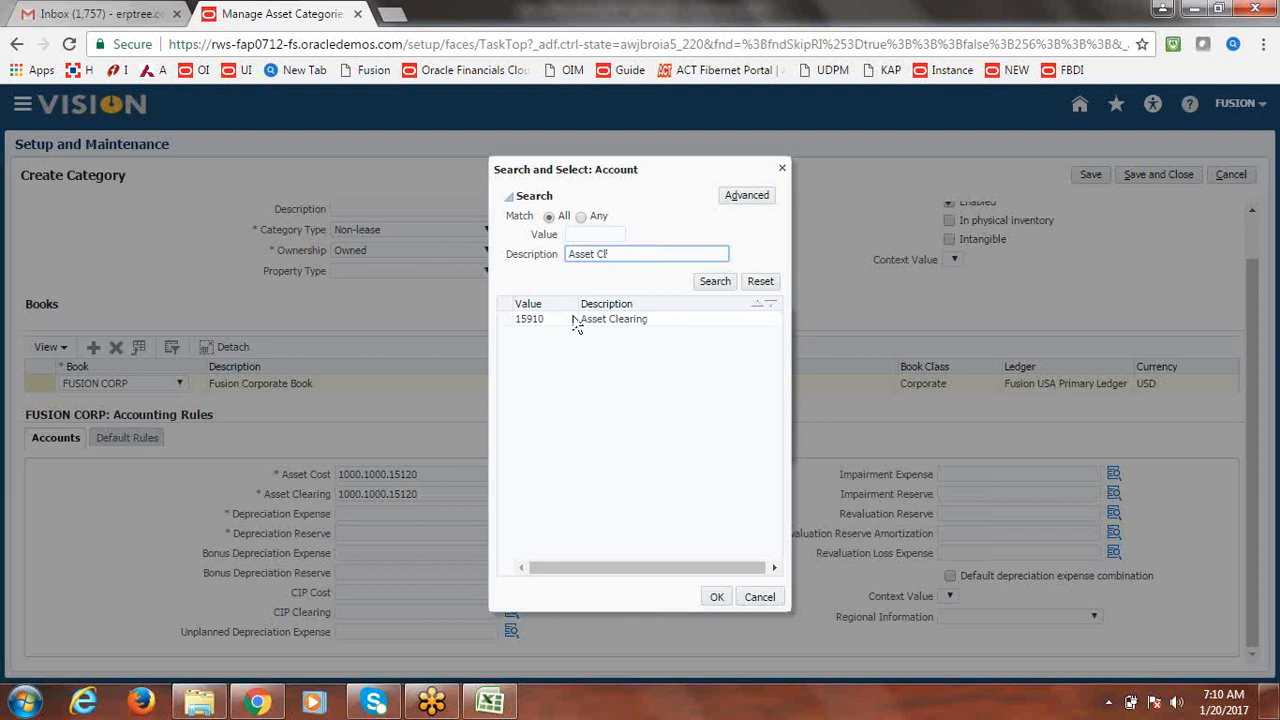
left_click(615, 319)
left_click(717, 597)
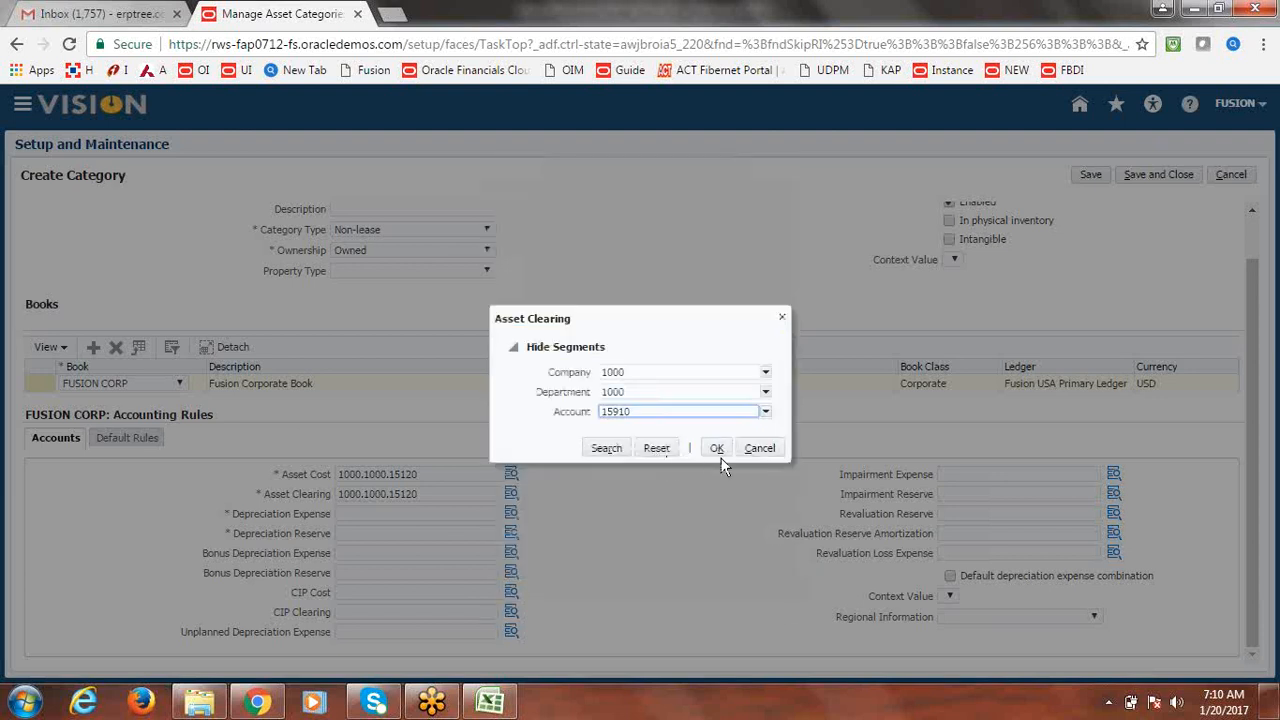
left_click(717, 452)
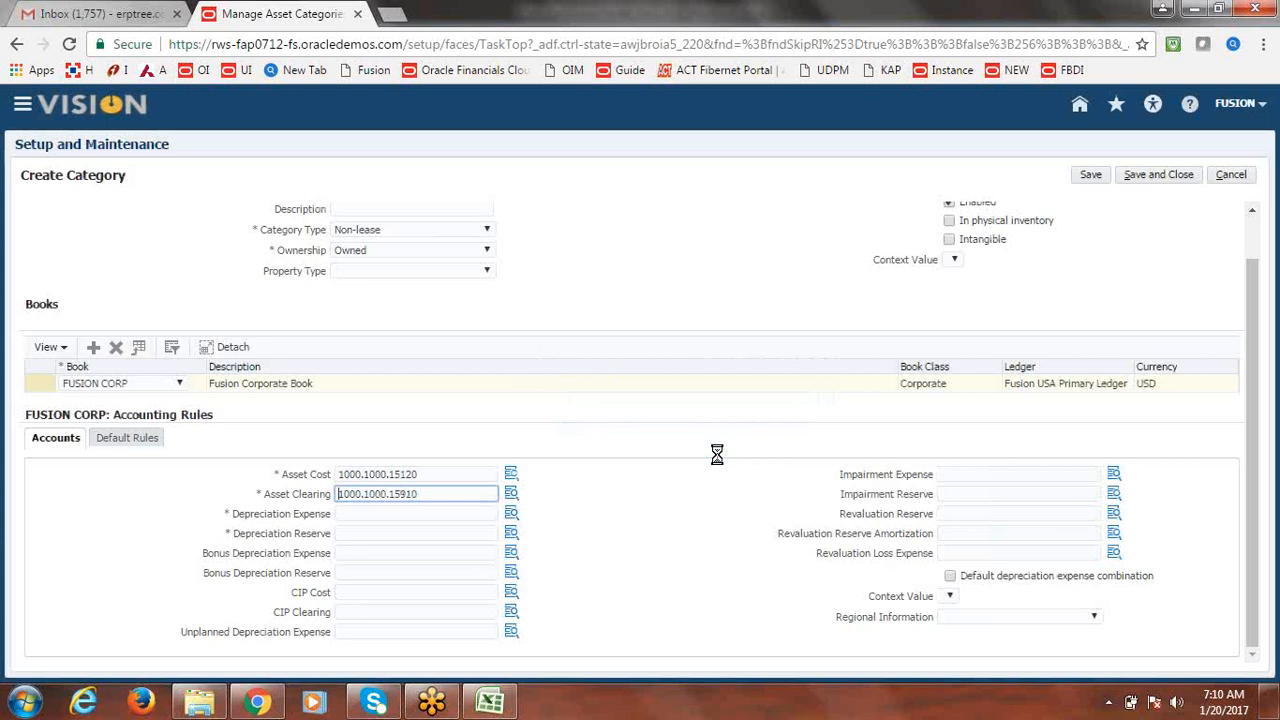
Paste the combination 1000.1000.15120 into the Depreciation Expense account, then reopen its segments and clear the Account value
left_click(418, 520)
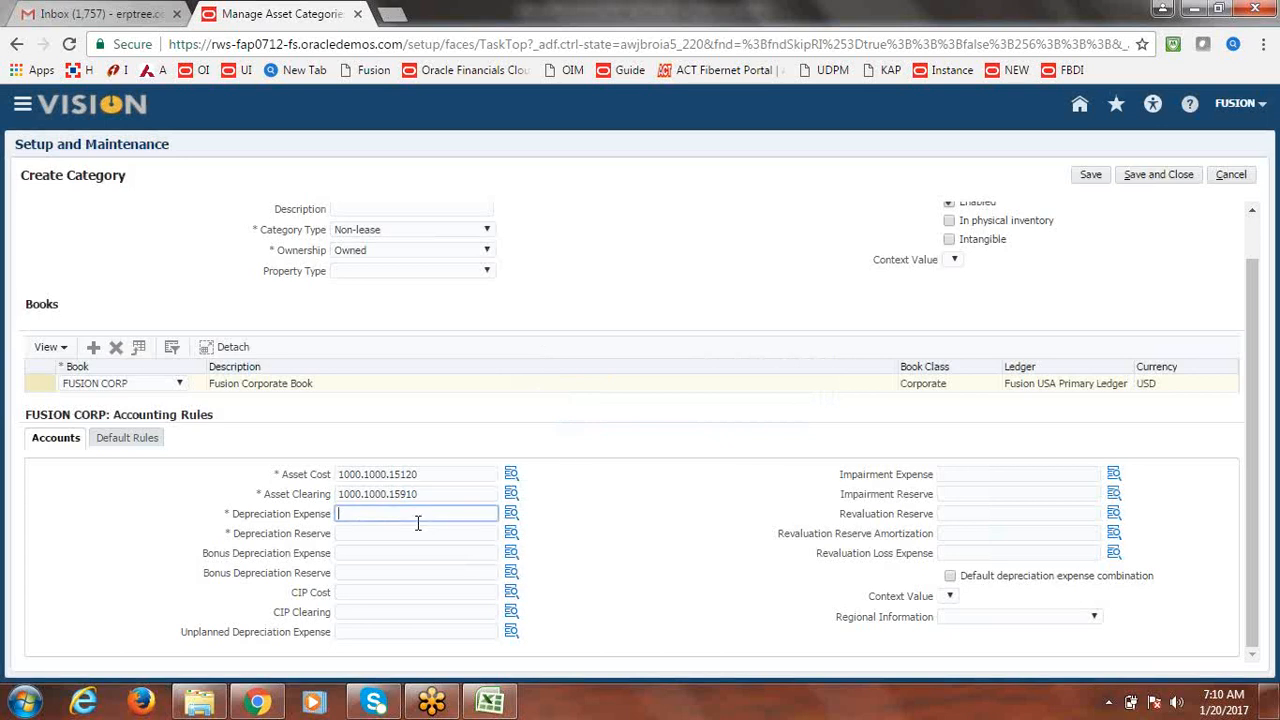
left_click(499, 515)
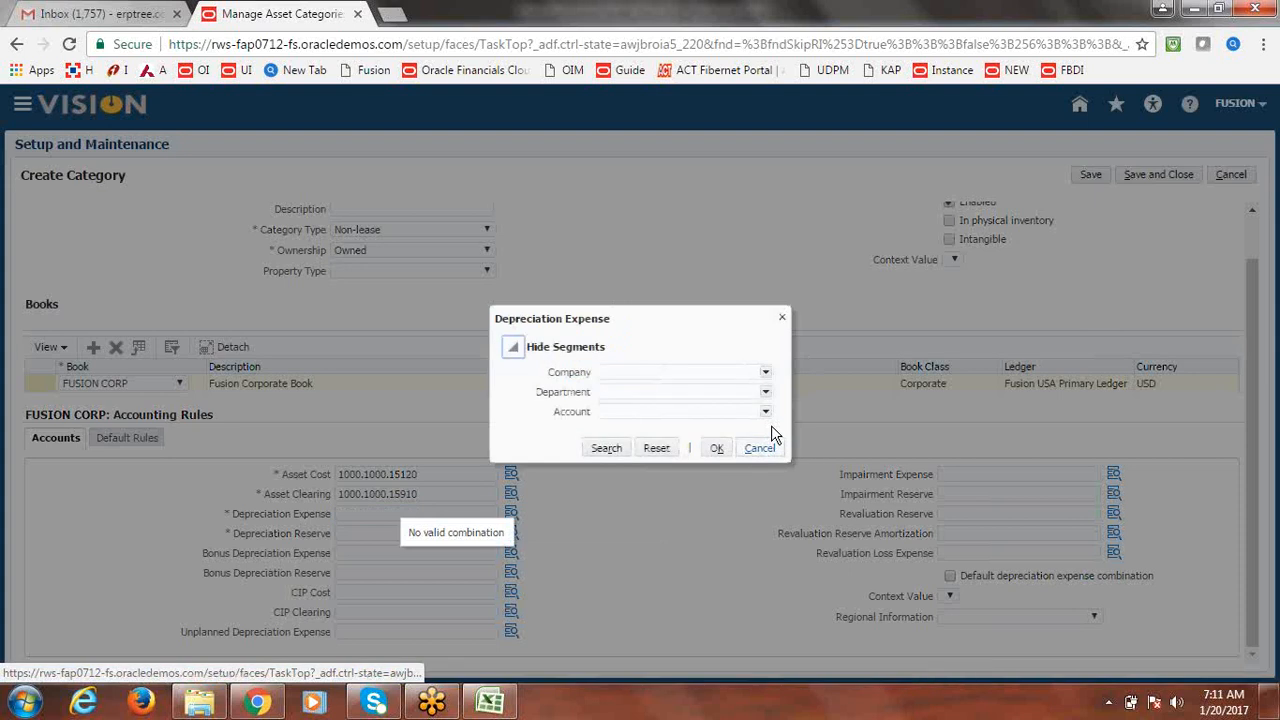
left_click(758, 448)
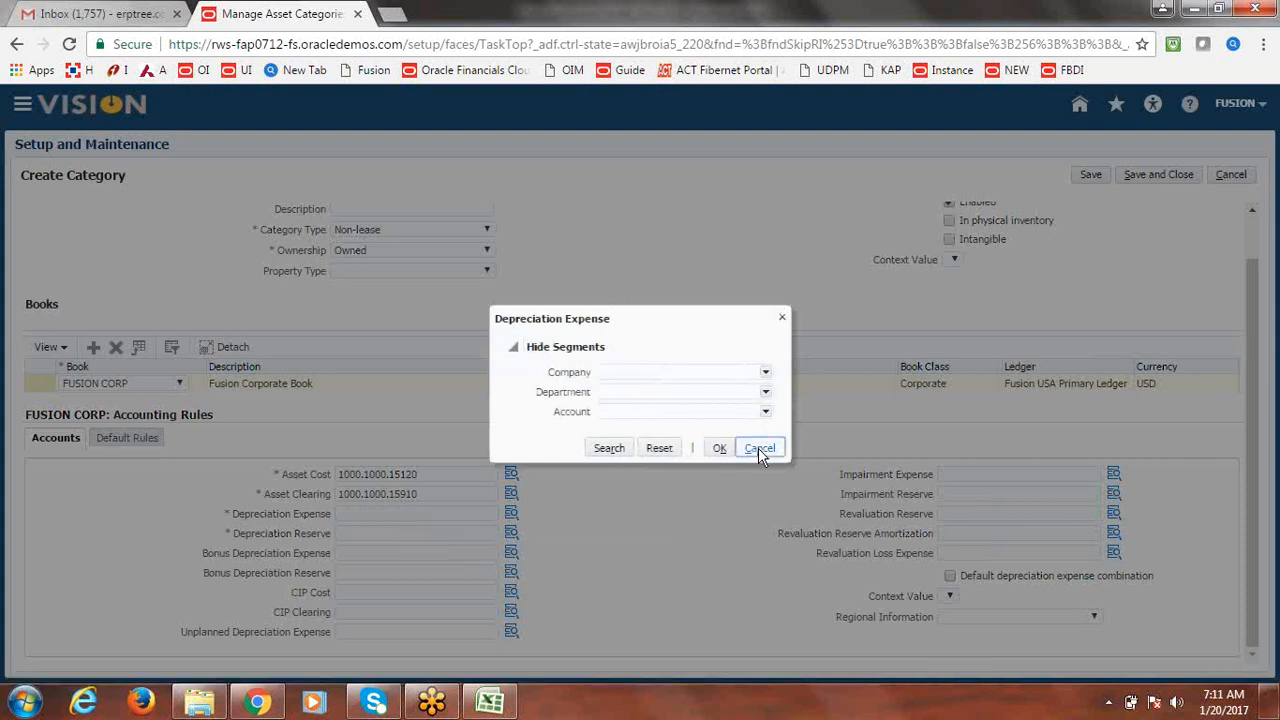
key("ctrl+v")
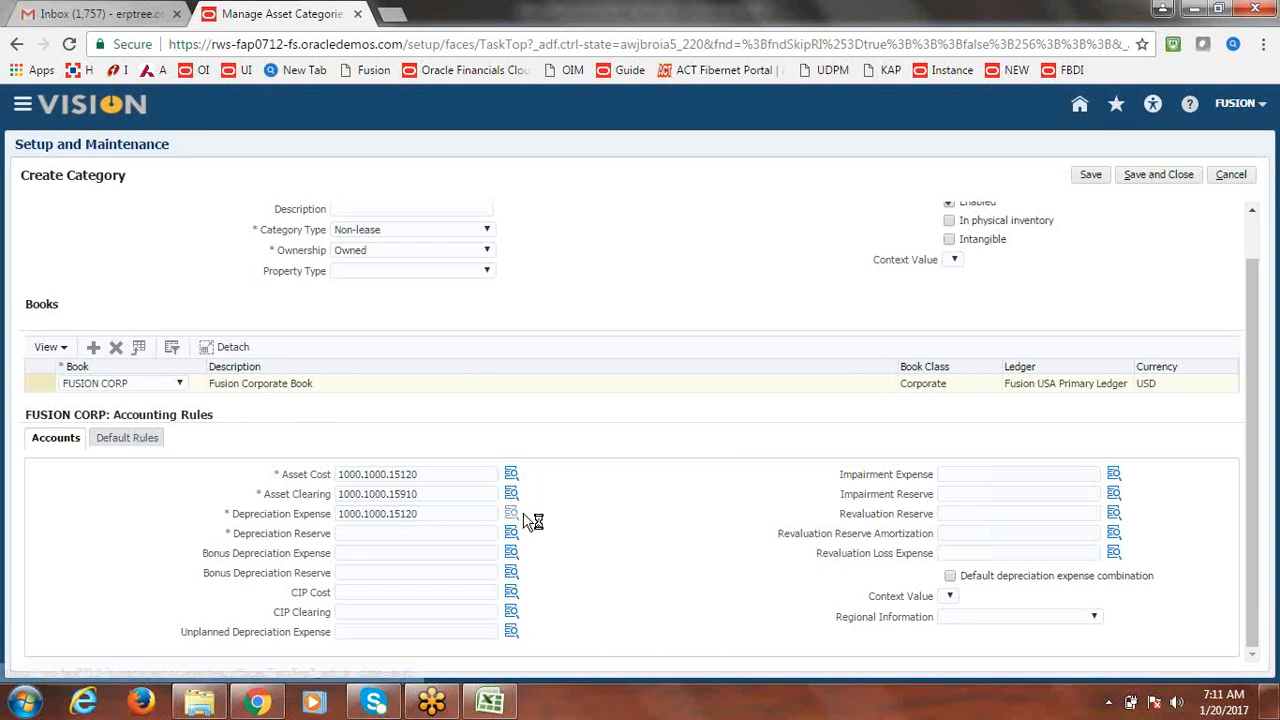
left_click(518, 513)
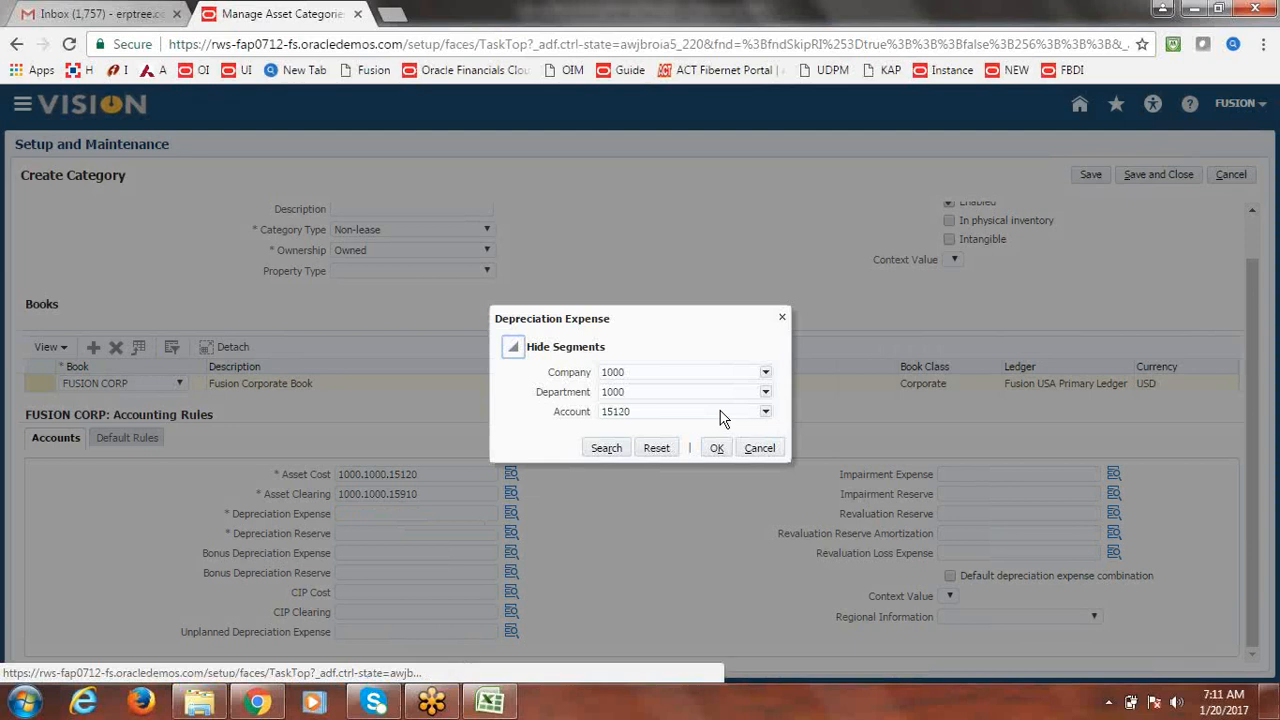
left_click(667, 412)
key("BackSpace")
key("BackSpace")
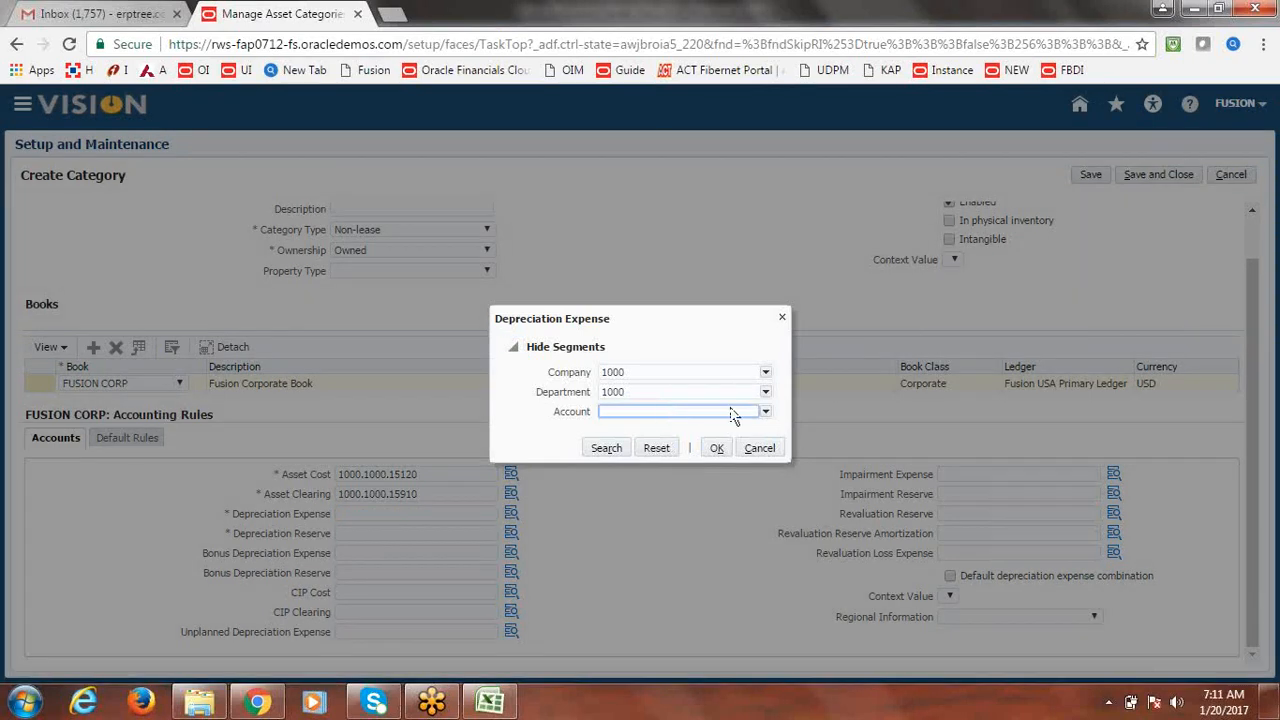
Search the Depreciation Expense account values for Dep, choose 68120 Depreciation Building and Improvements, and accept the 1000.1000.68120 combination
left_click(766, 413)
left_click(766, 413)
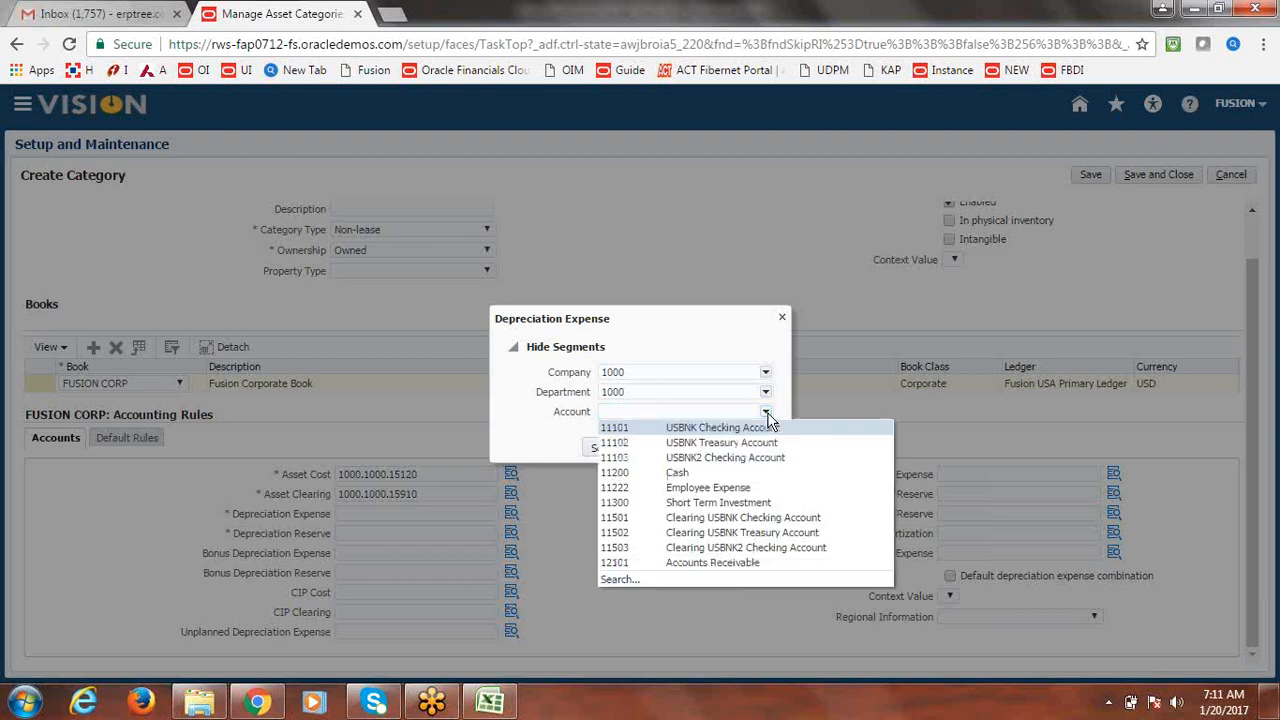
left_click(620, 580)
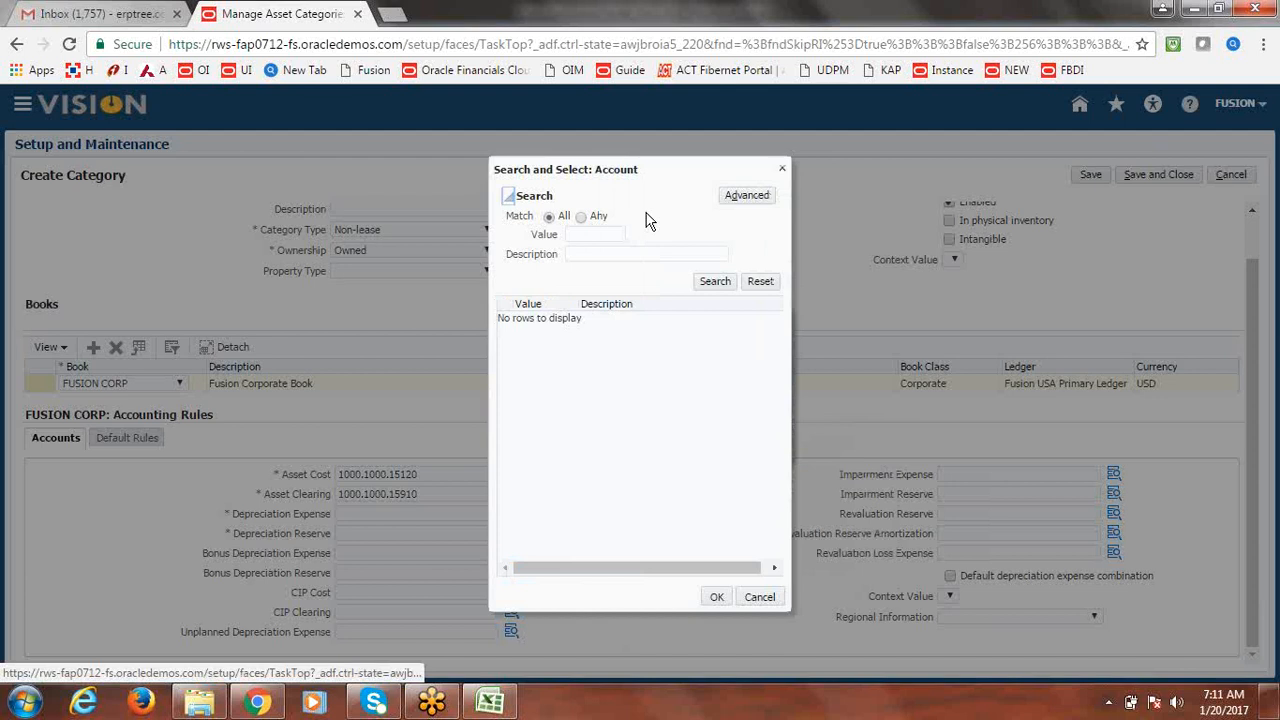
left_click(627, 254)
type("D")
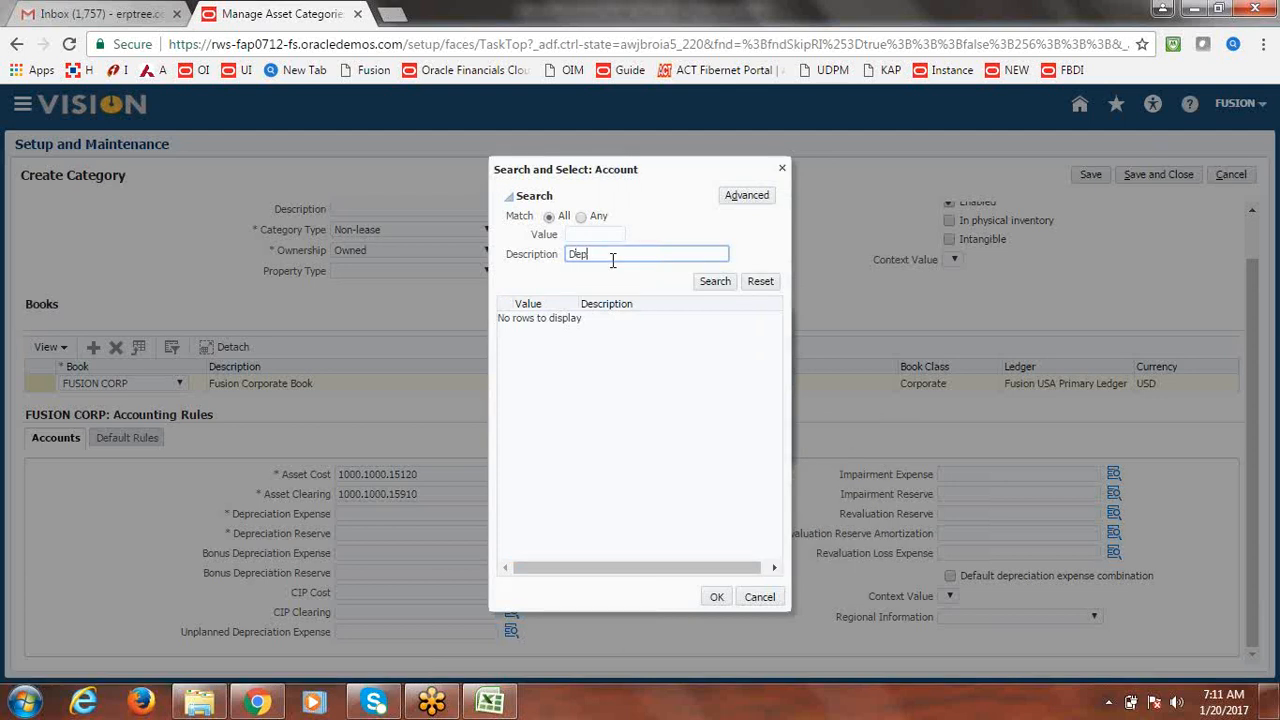
type("ep")
key("Return")
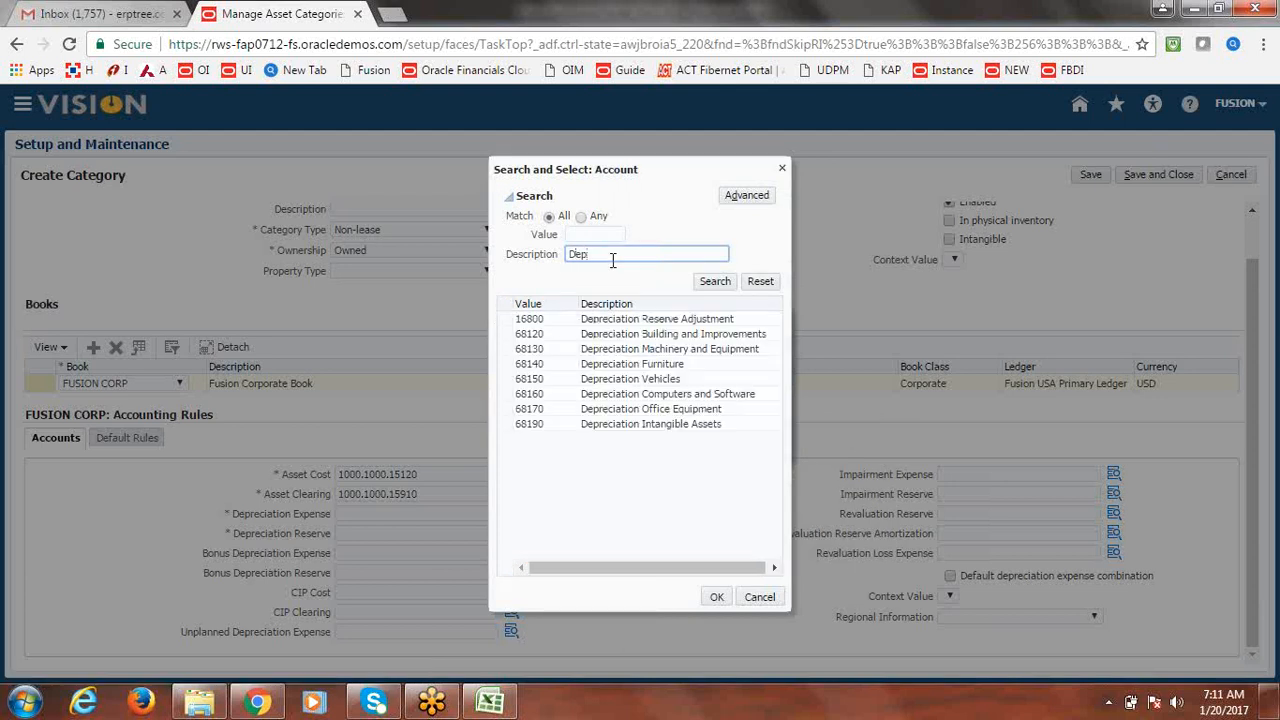
left_click(640, 352)
left_click(503, 334)
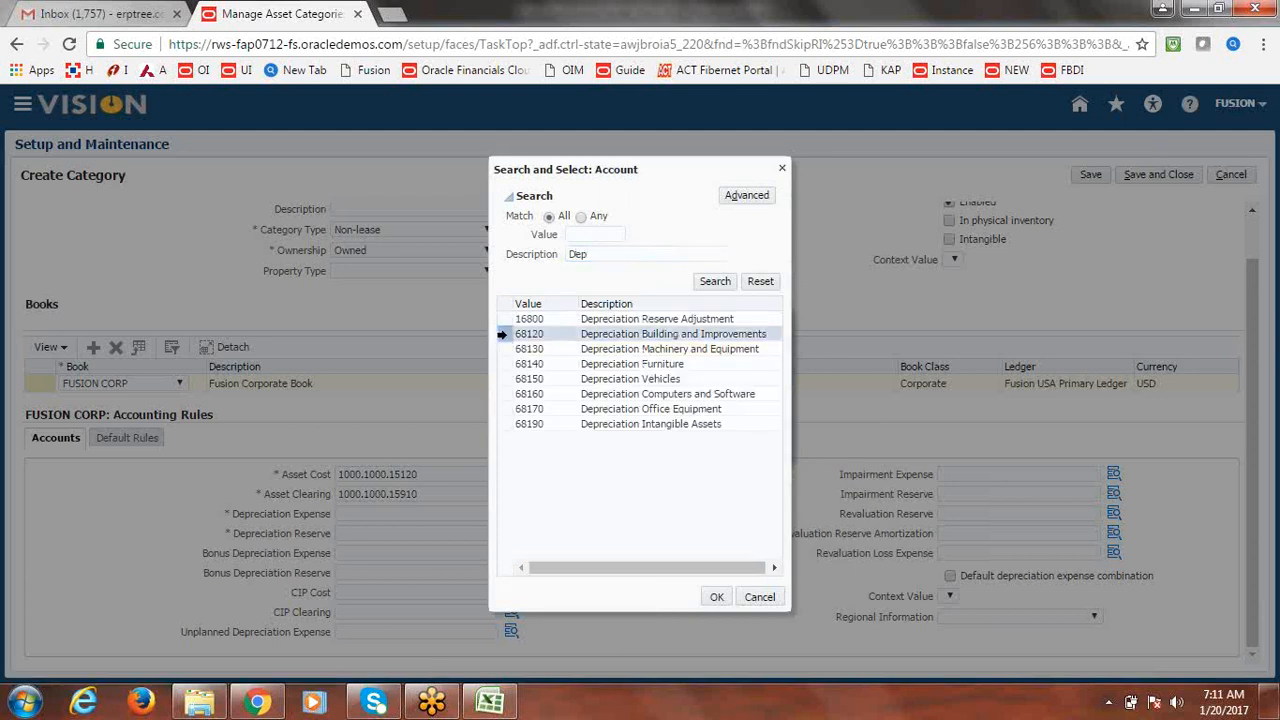
left_click(715, 597)
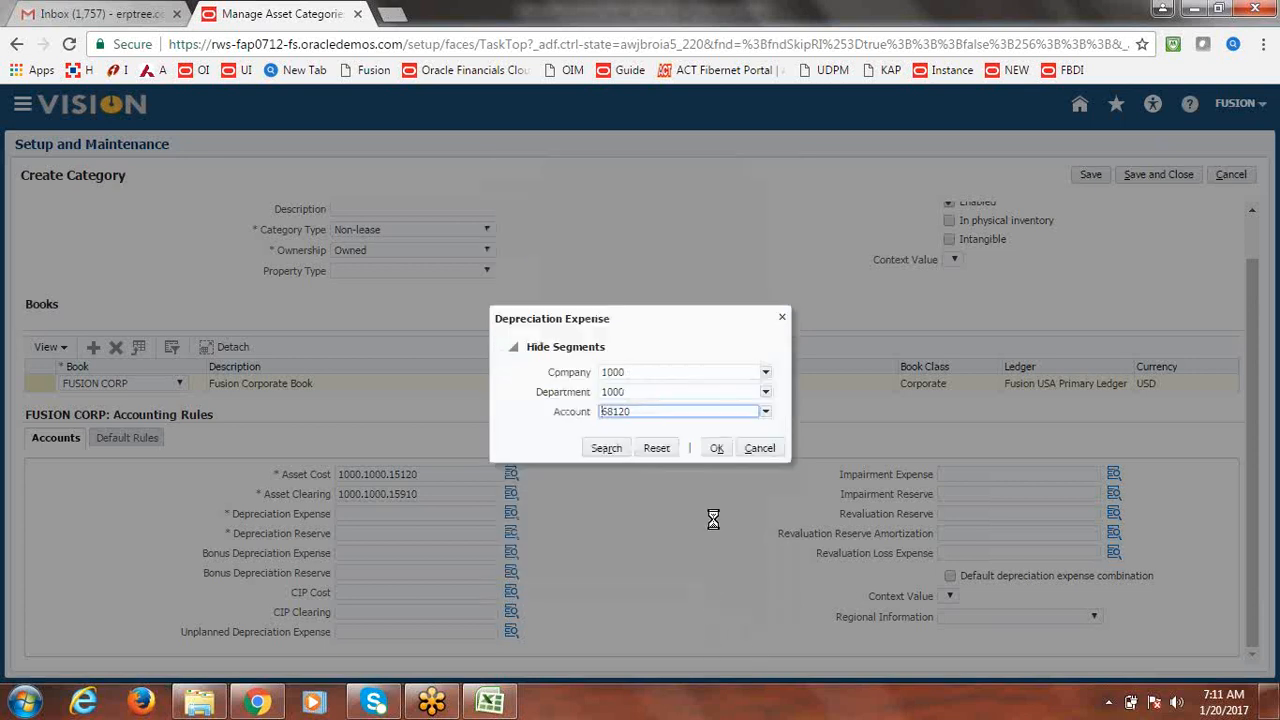
left_click(718, 448)
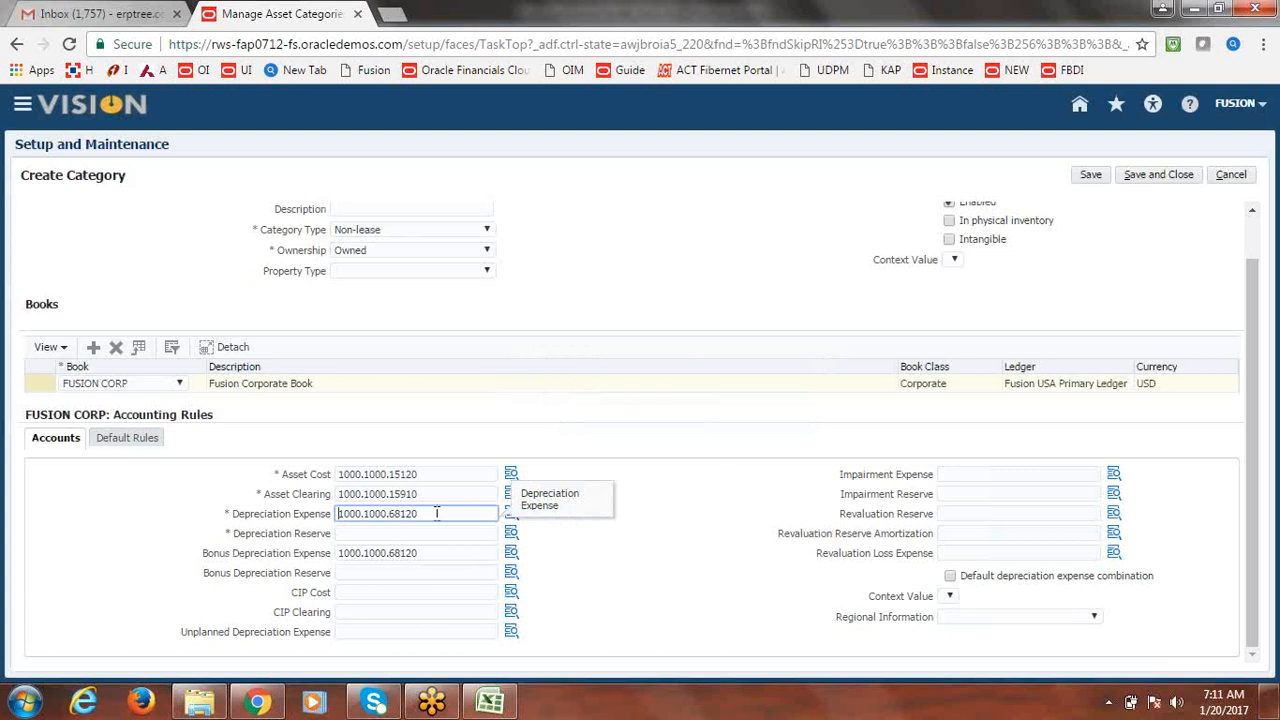
Copy the Depreciation Expense combination 1000.1000.68120 into the Depreciation Reserve and Bonus Depreciation Reserve accounts
double_click(437, 513)
key("ctrl+c")
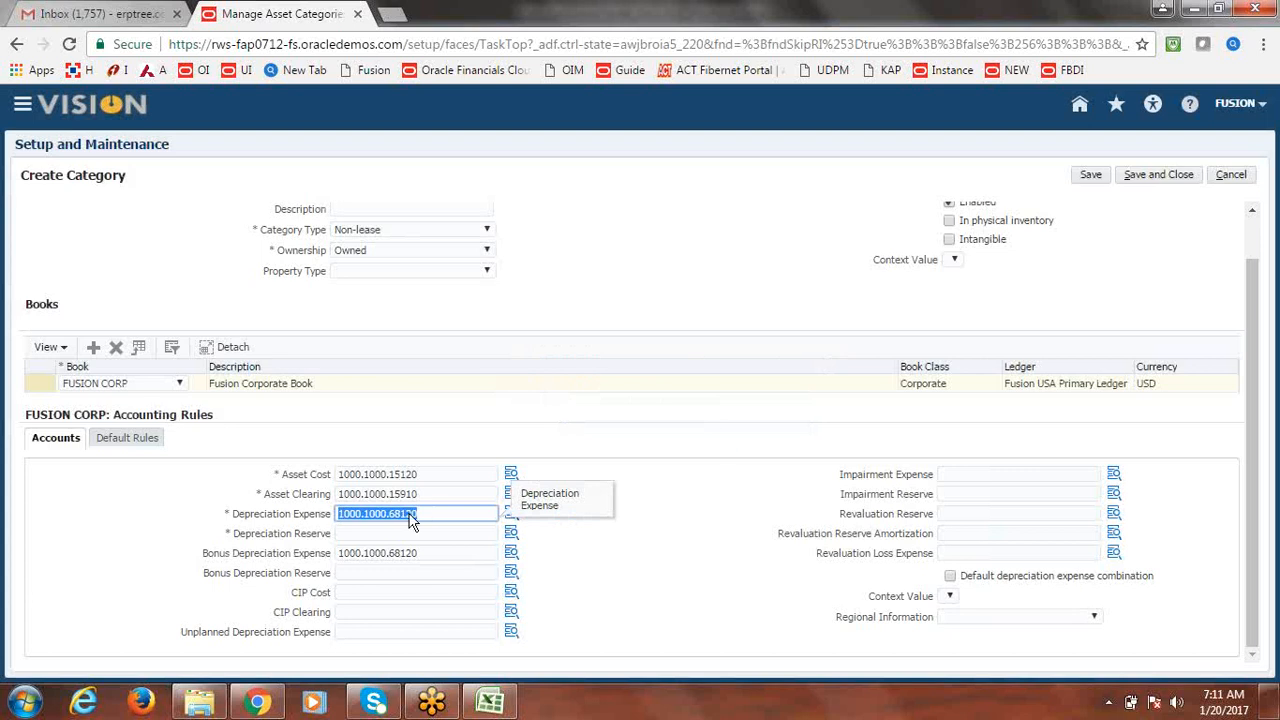
left_click(358, 534)
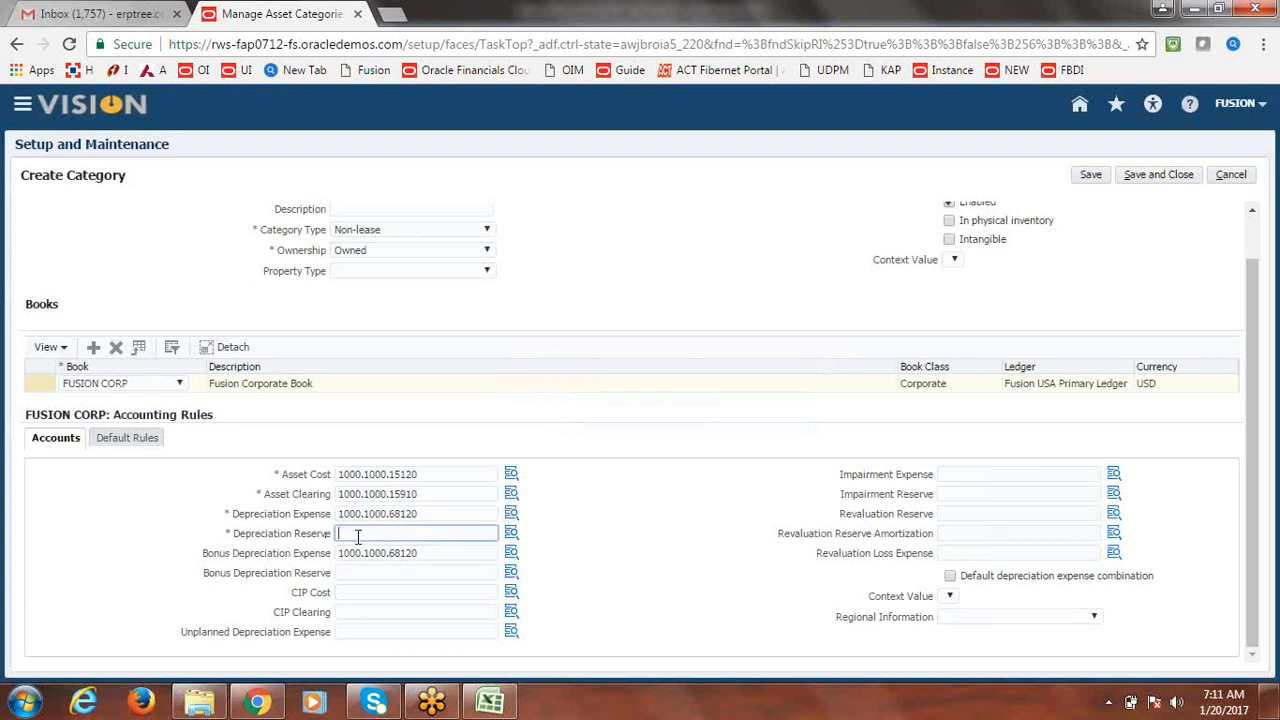
key("ctrl+v")
left_click(384, 576)
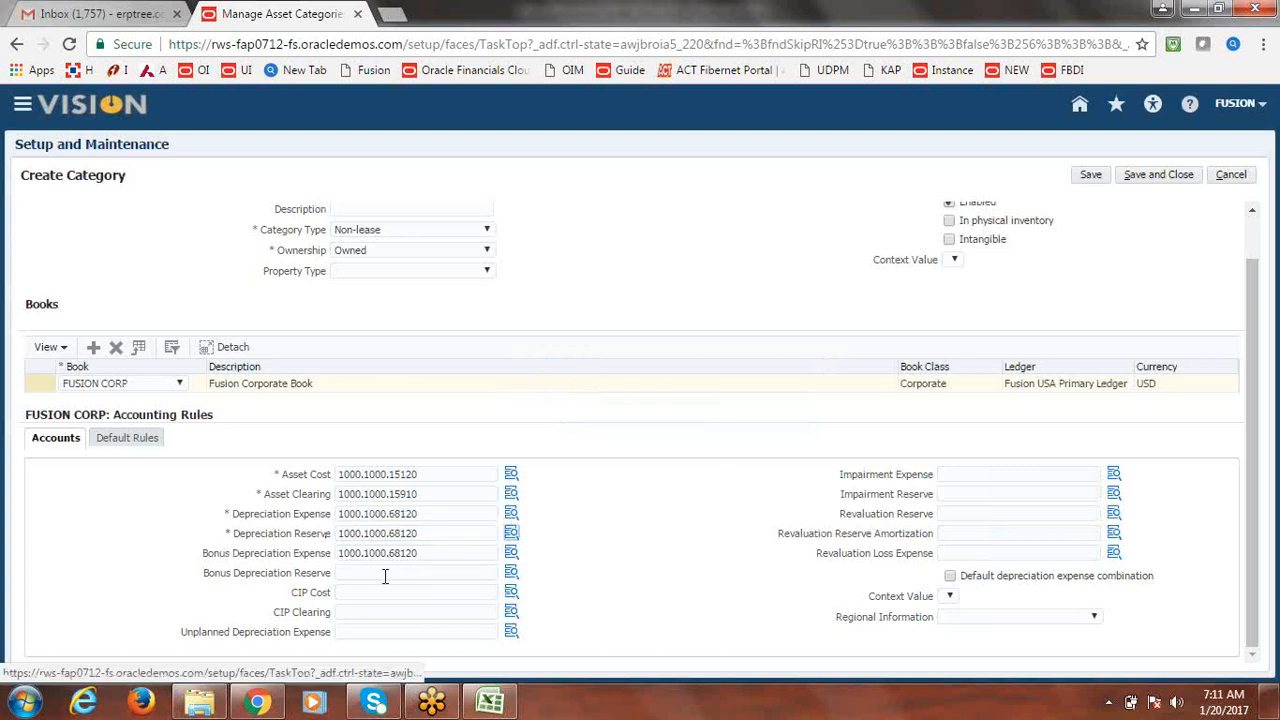
key("ctrl+v")
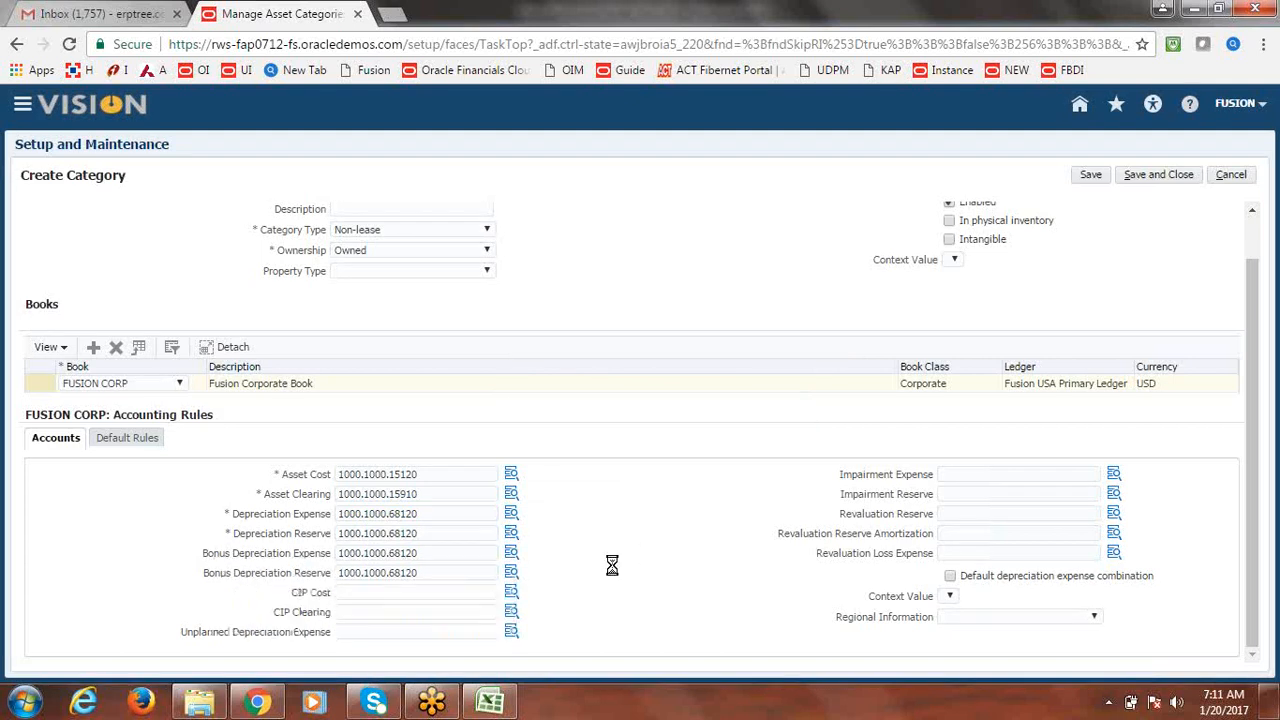
Paste the combination 1000.1000.68120 into the CIP Cost and CIP Clearing accounts
left_click(370, 591)
key("ctrl+v")
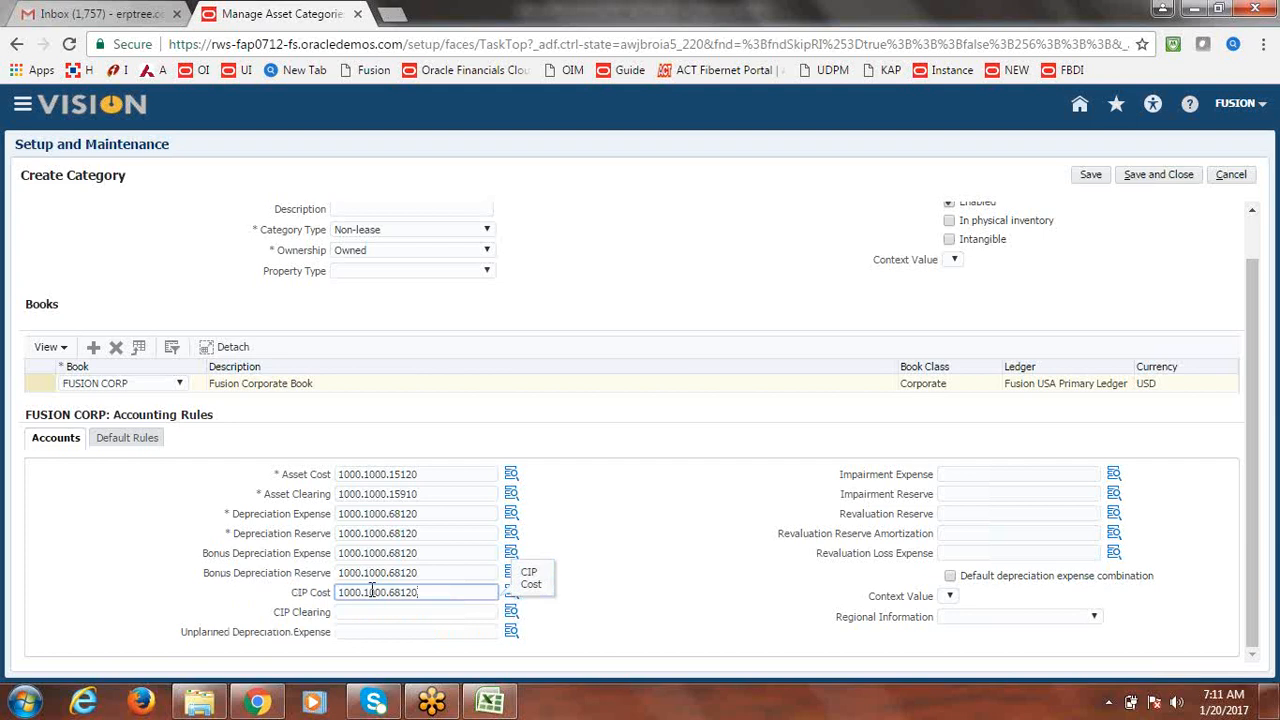
left_click(370, 611)
key("ctrl+v")
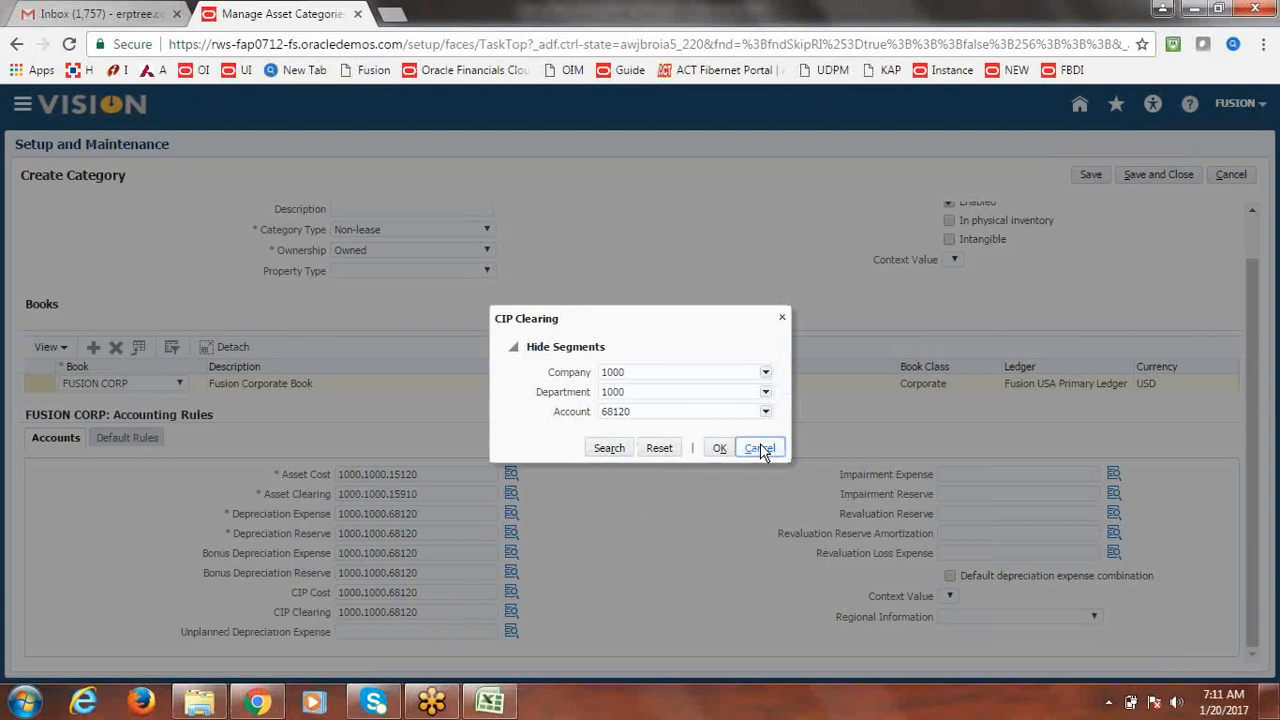
left_click(759, 448)
Remove the account combinations from CIP Cost and CIP Clearing so both are empty
left_click(433, 591)
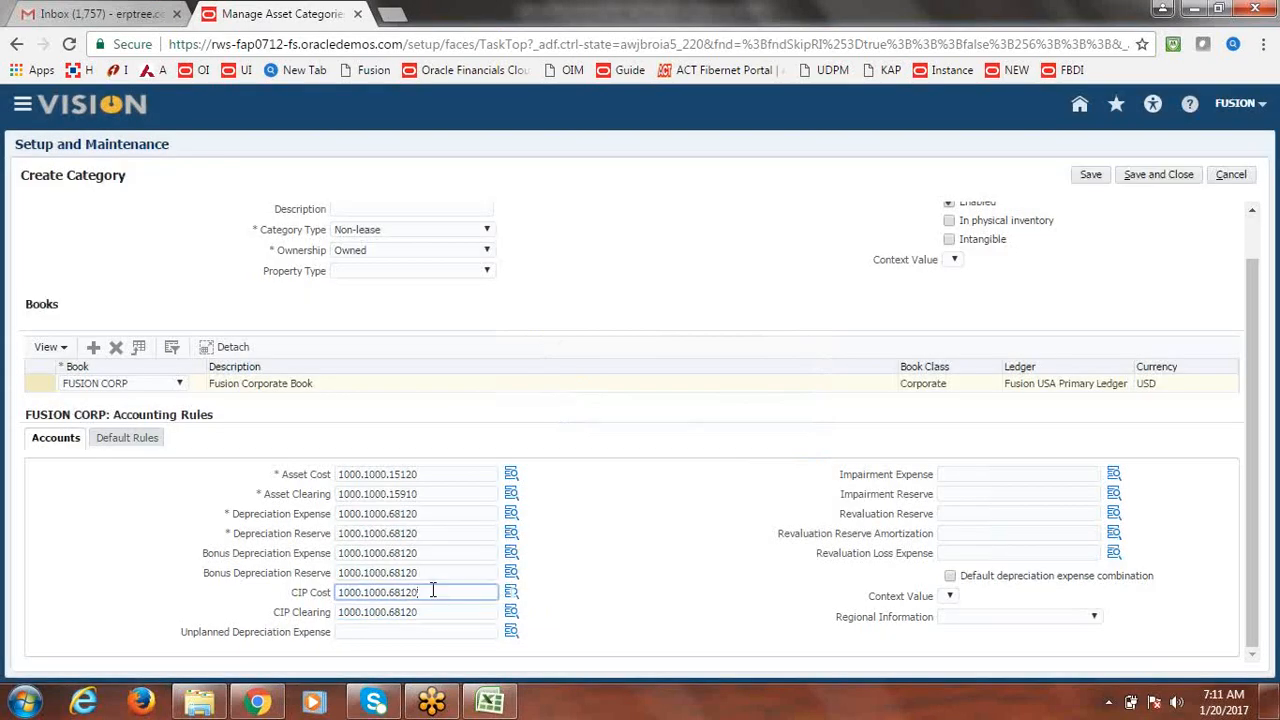
key("BackSpace")
key("BackSpace")
key("BackSpace")
key("BackSpace")
key("BackSpace")
key("BackSpace")
key("BackSpace")
key("BackSpace")
key("BackSpace")
key("BackSpace")
key("BackSpace")
key("BackSpace")
key("BackSpace")
key("BackSpace")
key("BackSpace")
double_click(425, 612)
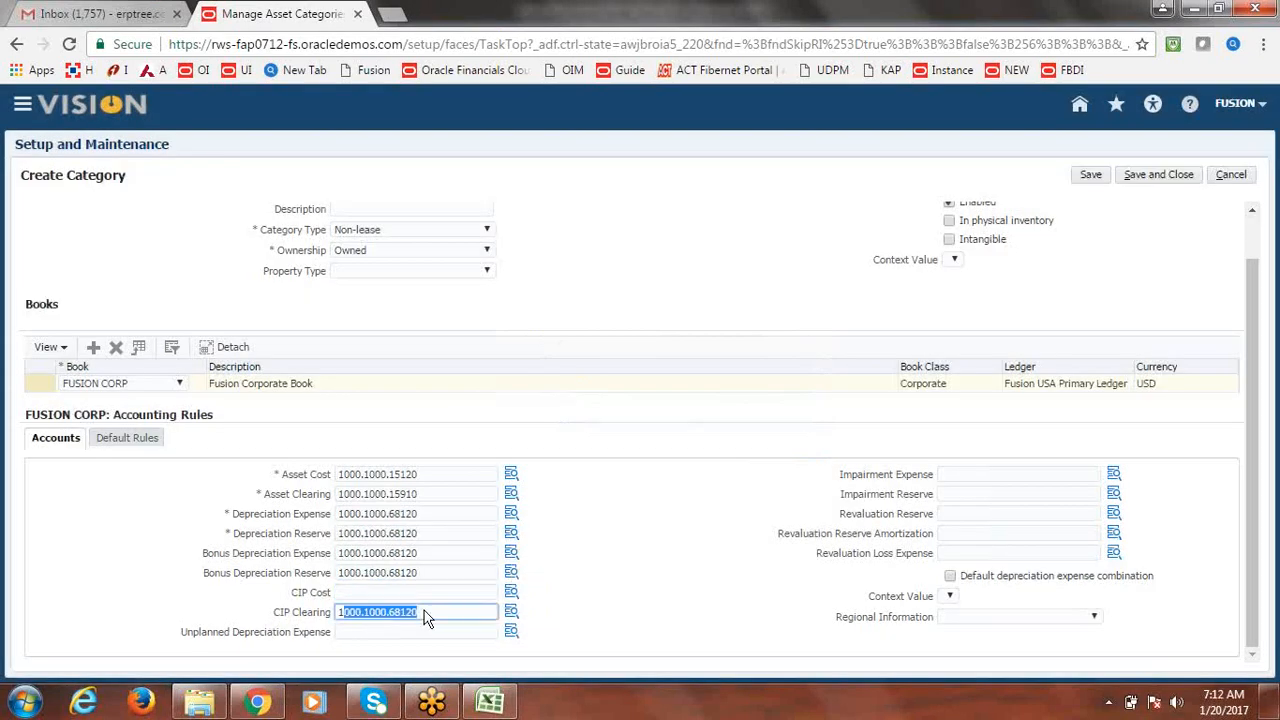
key("BackSpace")
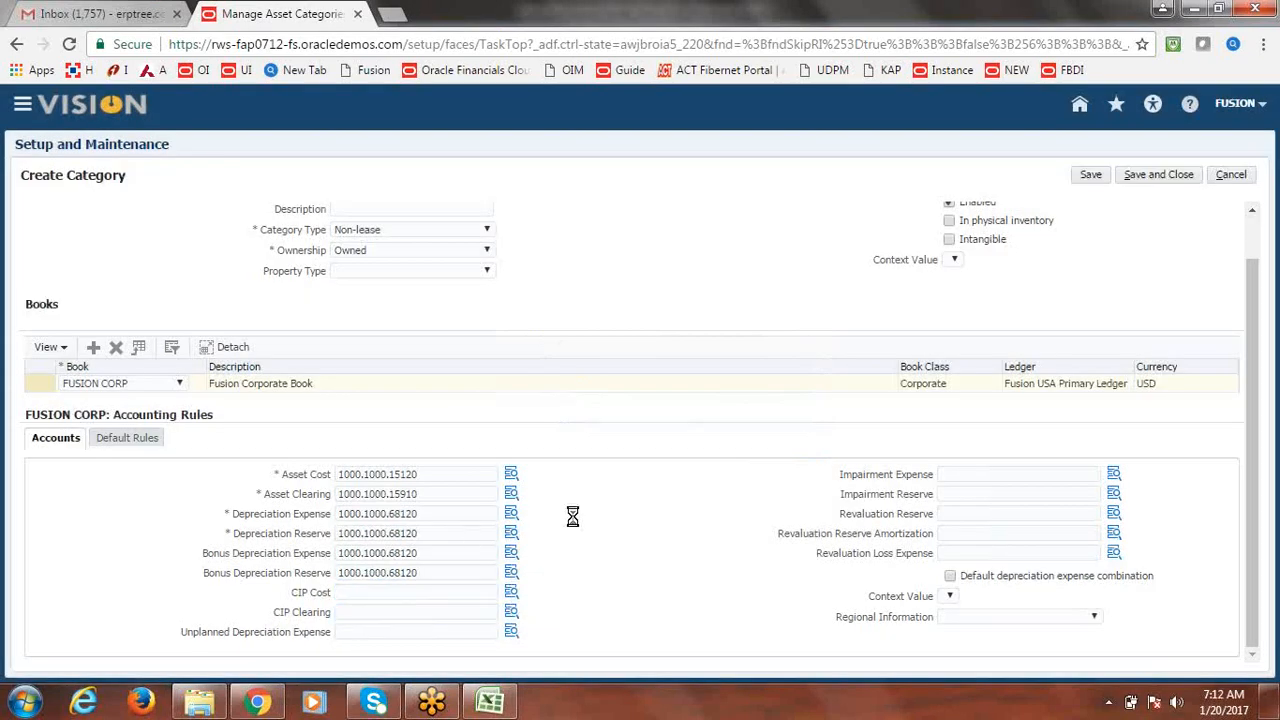
Add a default rule to the FUSION CORP book and set its depreciation method to STL
left_click(130, 439)
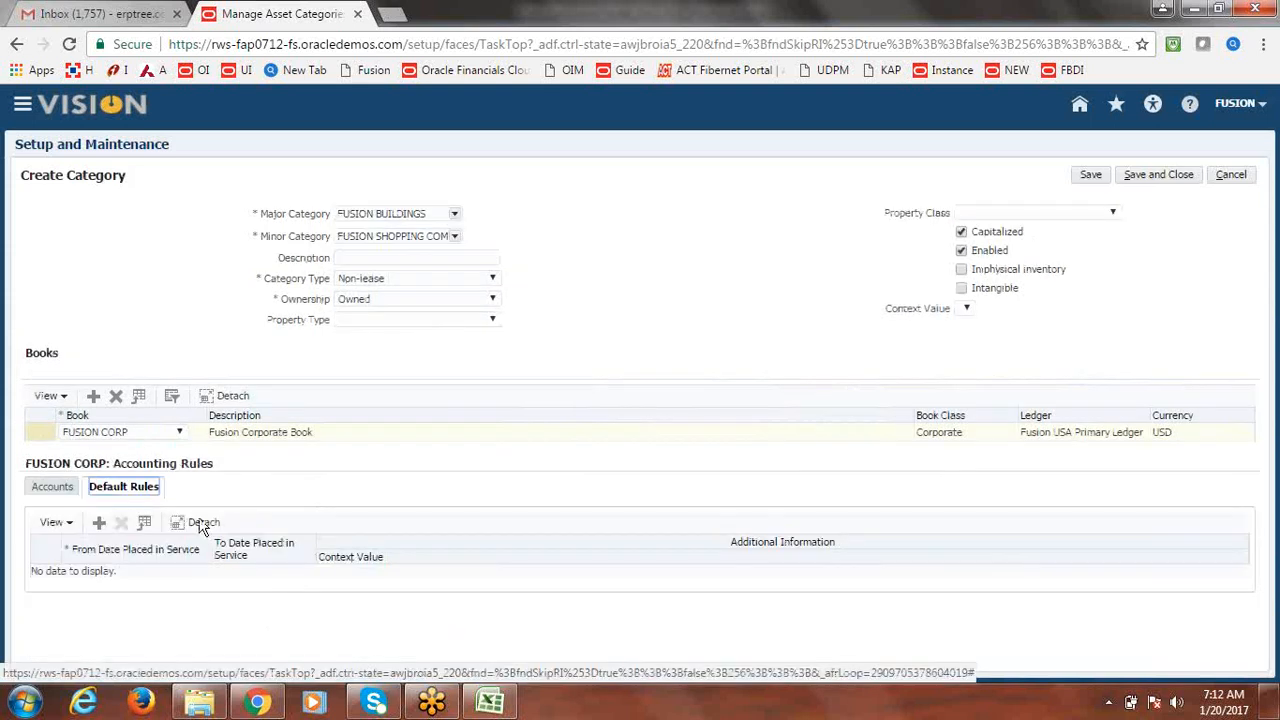
left_click(98, 524)
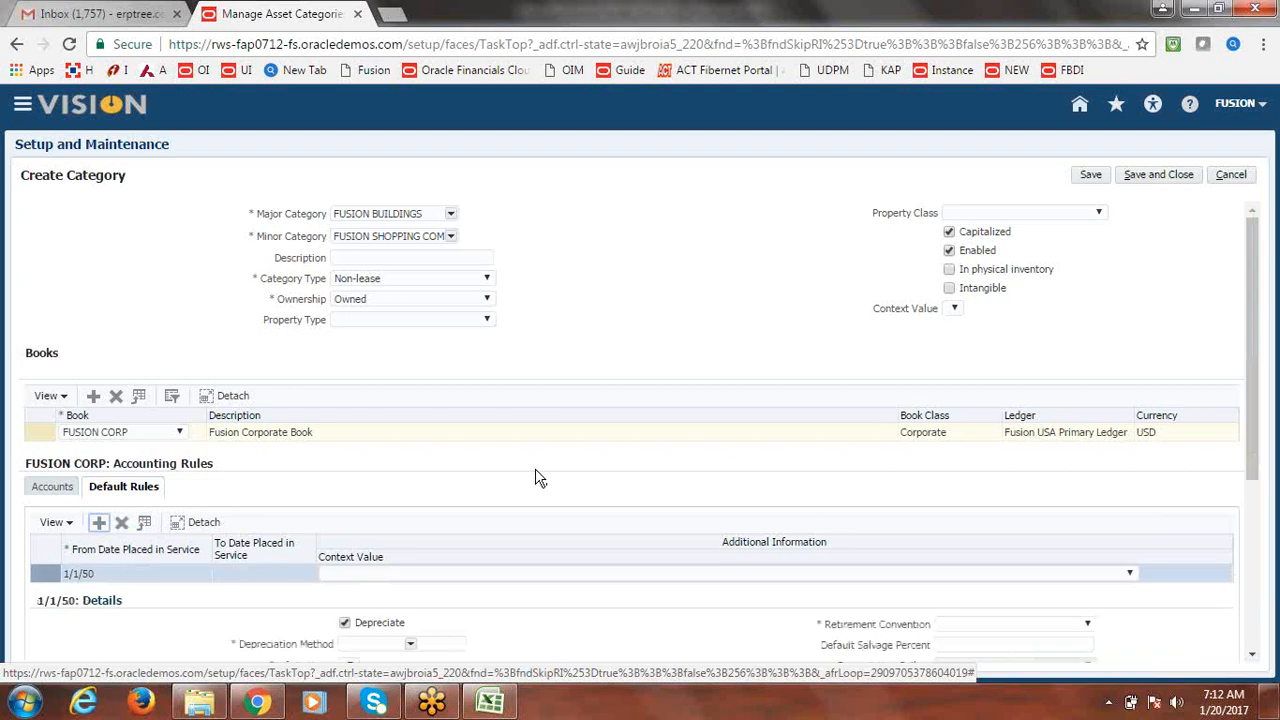
left_click_drag(1262, 350, 749, 506)
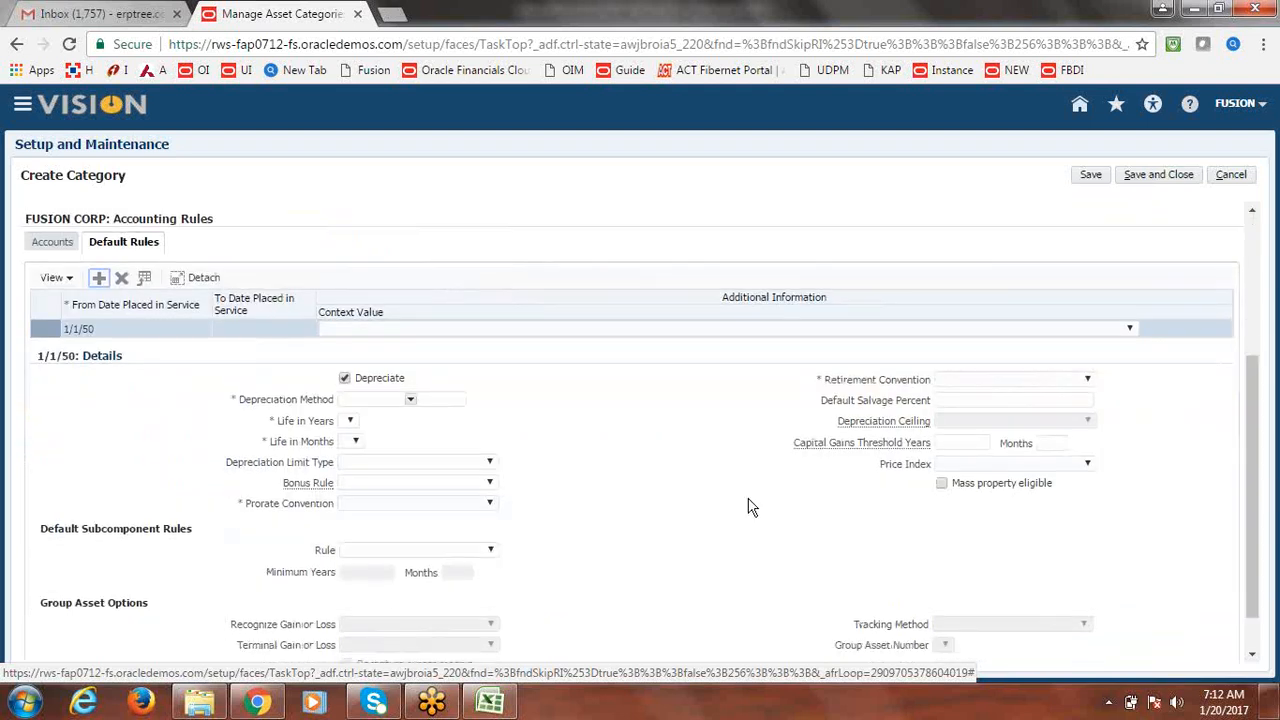
left_click(411, 401)
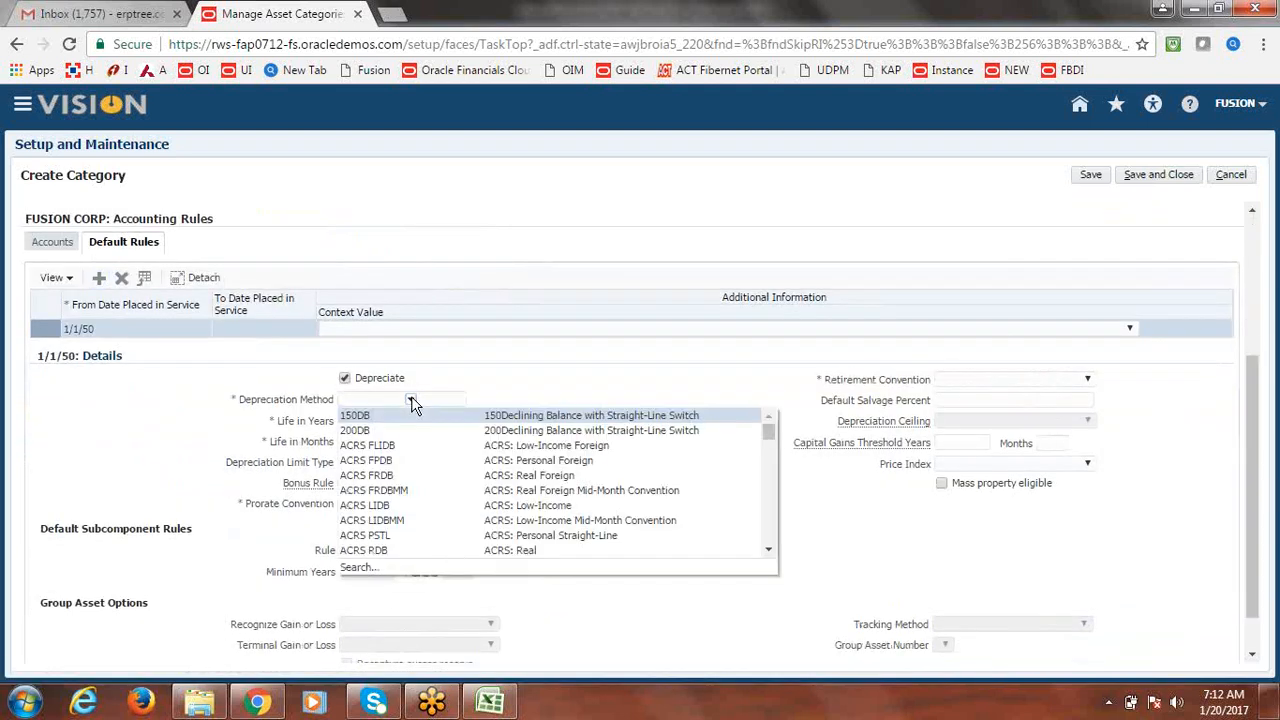
left_click(362, 568)
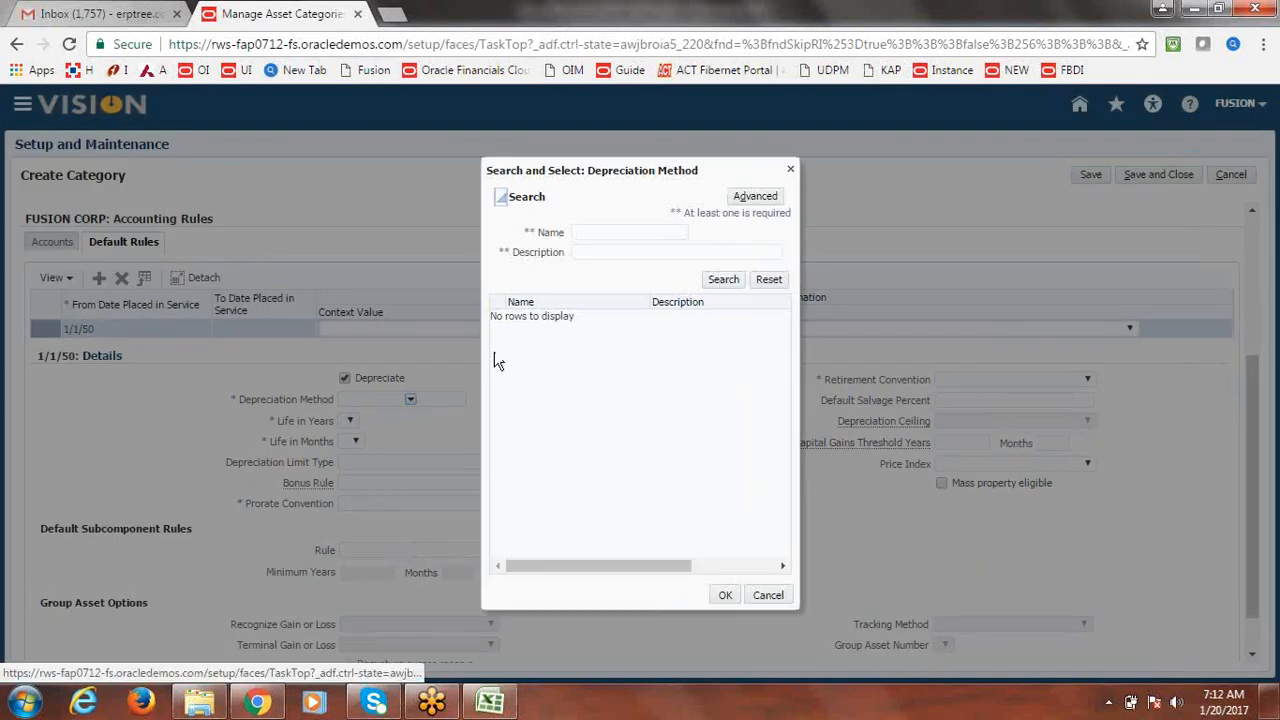
left_click(599, 233)
type("STL")
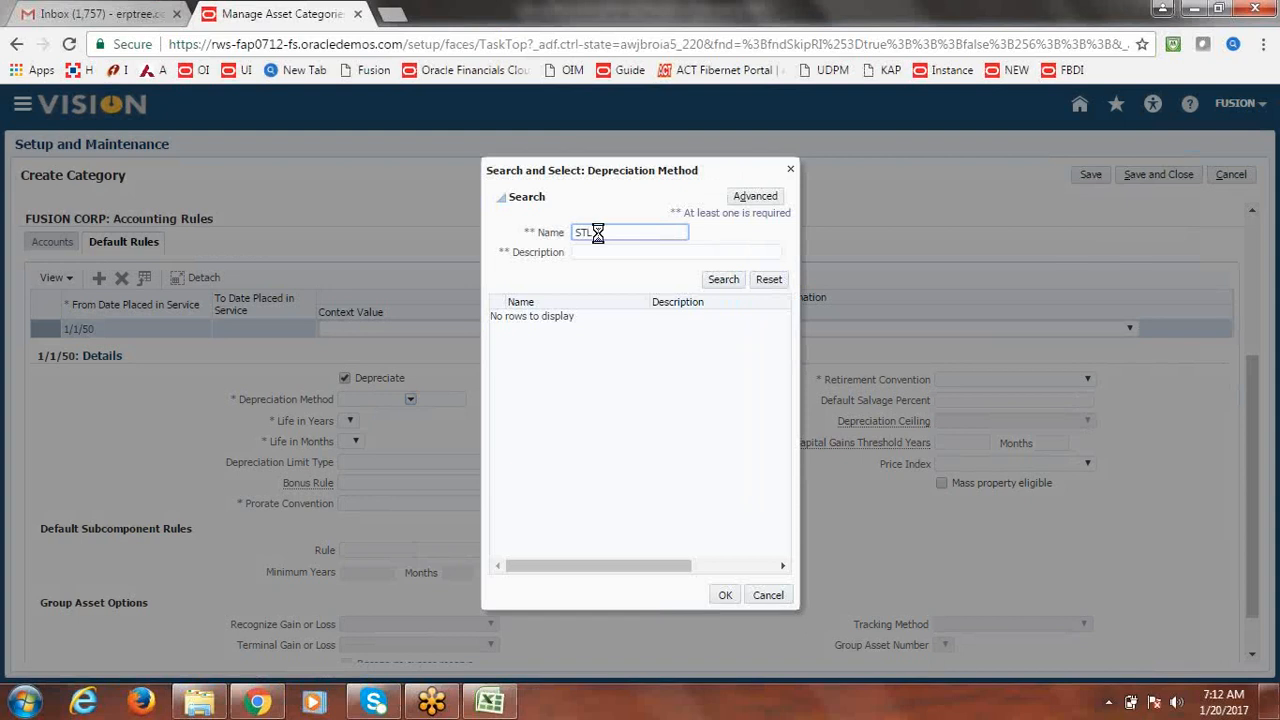
left_click(727, 595)
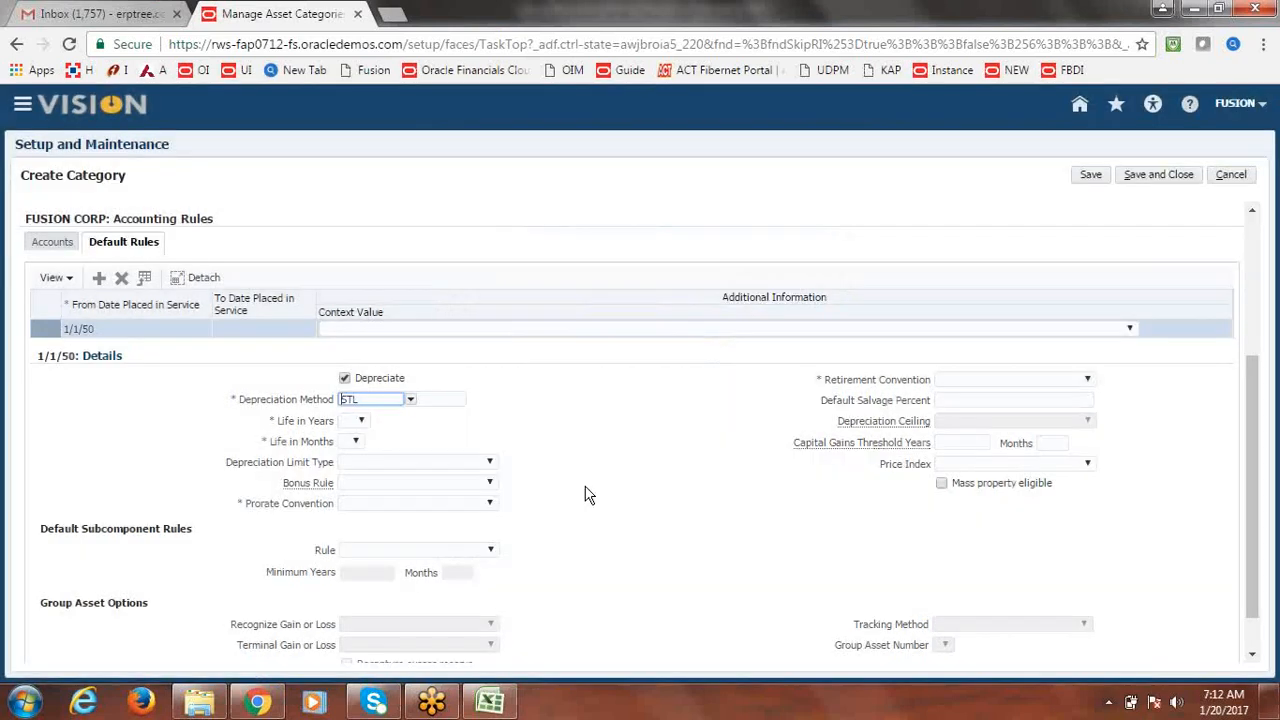
Set the default rule's life to 60 years and 0 months
left_click(362, 421)
left_click_drag(366, 232, 352, 394)
left_click_drag(364, 308, 357, 414)
left_click(352, 409)
left_click(352, 470)
Set both the prorate convention and the retirement convention to Fusion Ful, and save and close the category
left_click(489, 503)
left_click(441, 530)
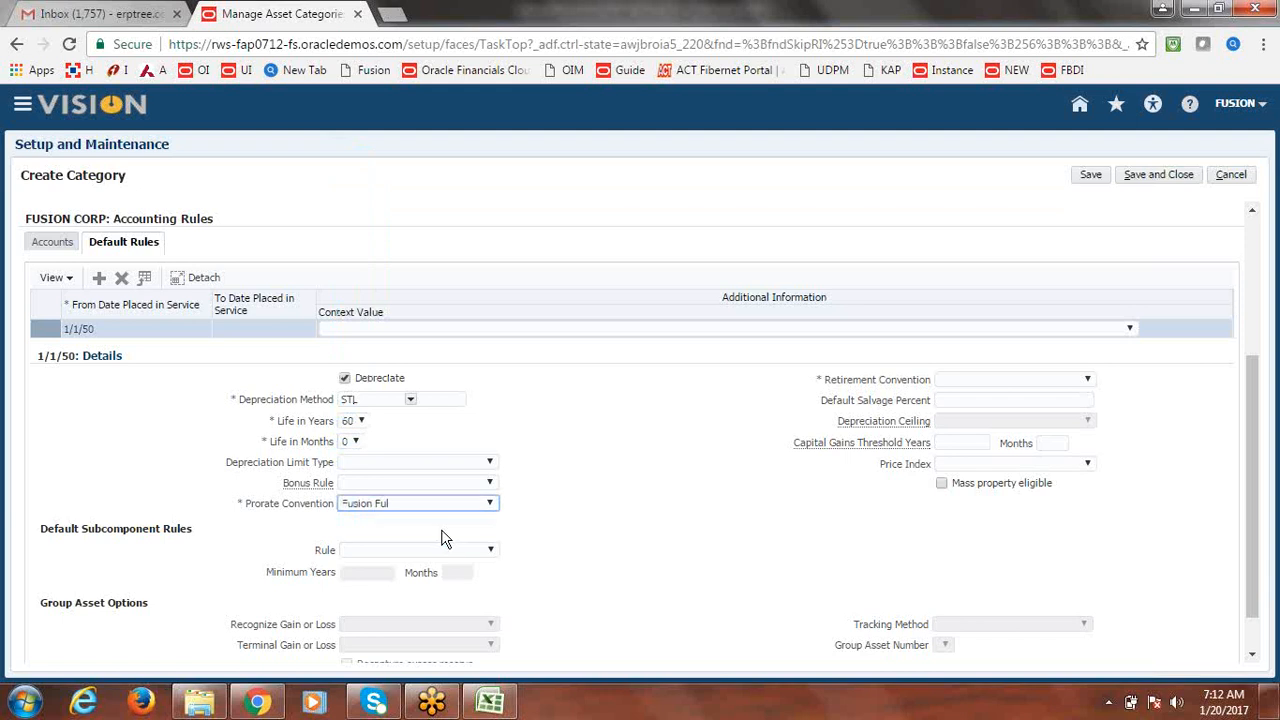
left_click(1087, 379)
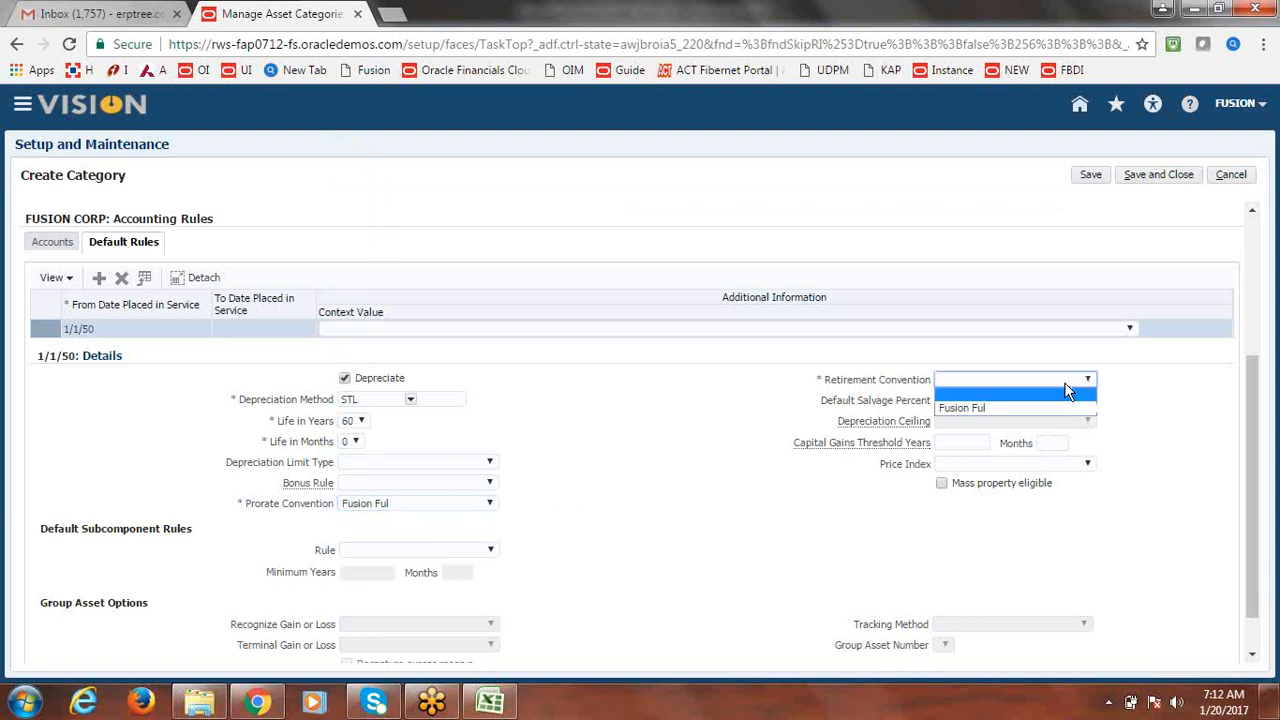
left_click(1037, 410)
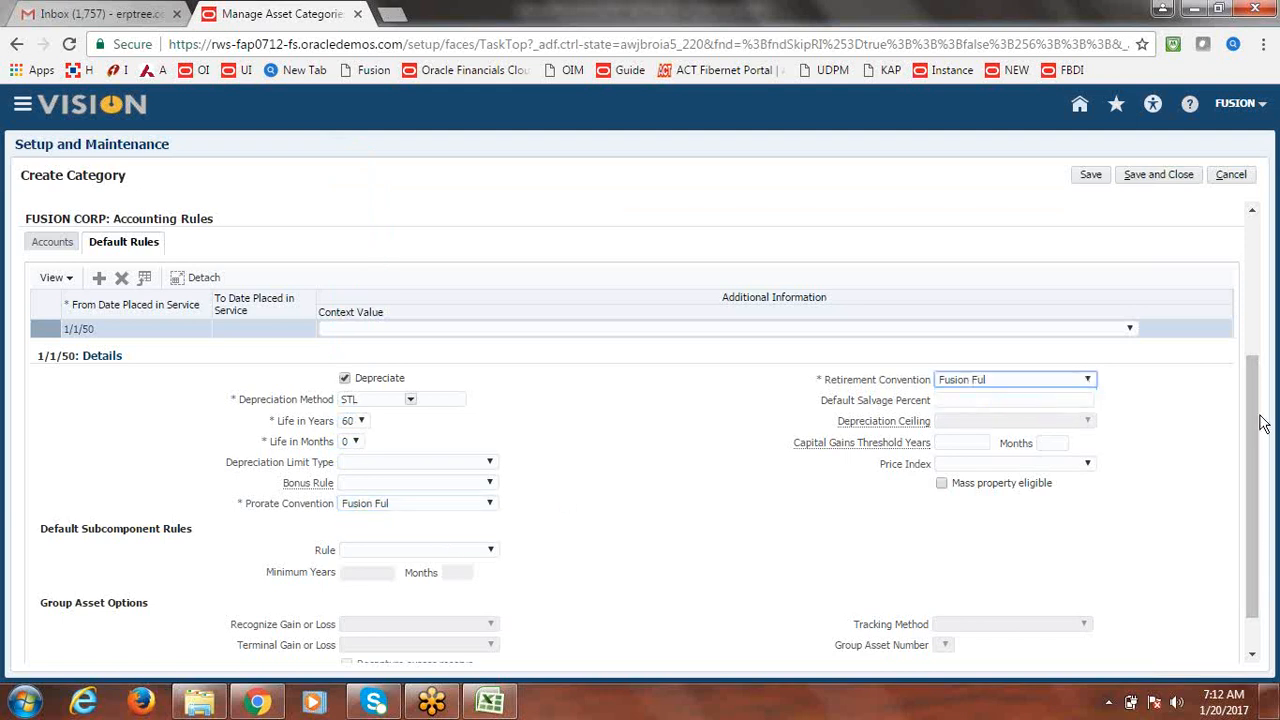
left_click_drag(1254, 415, 1264, 265)
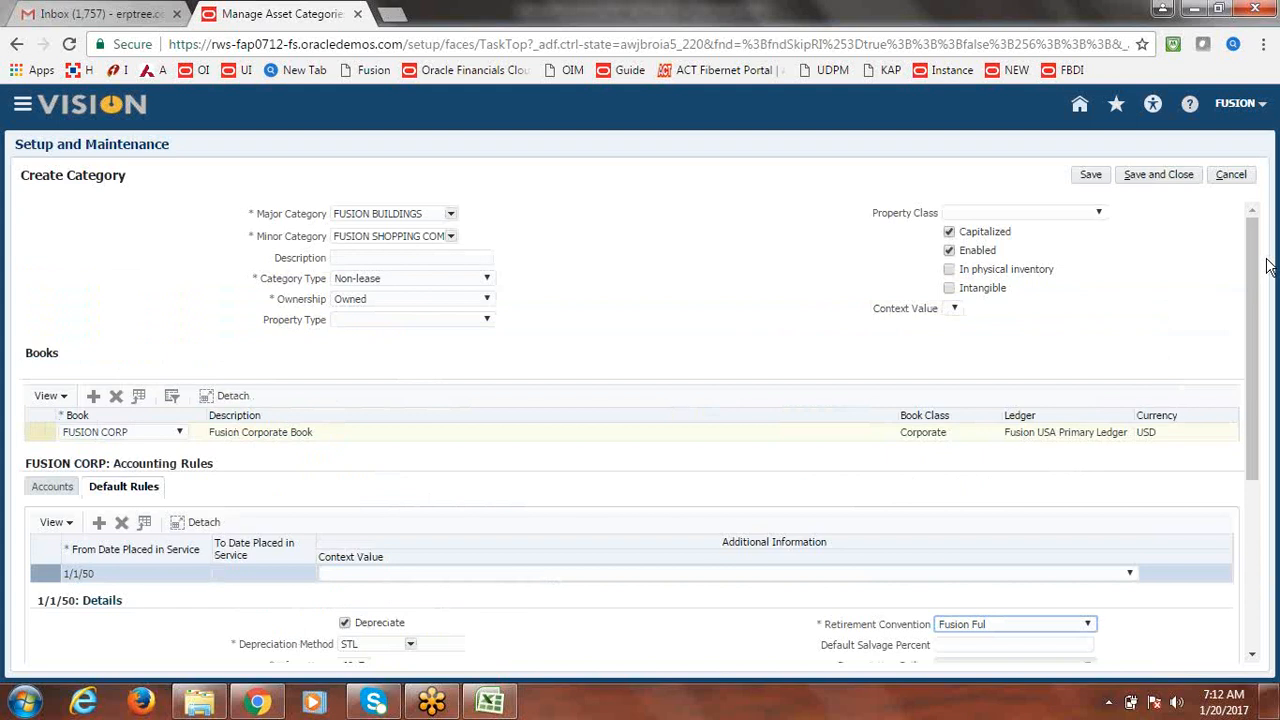
left_click(1176, 176)
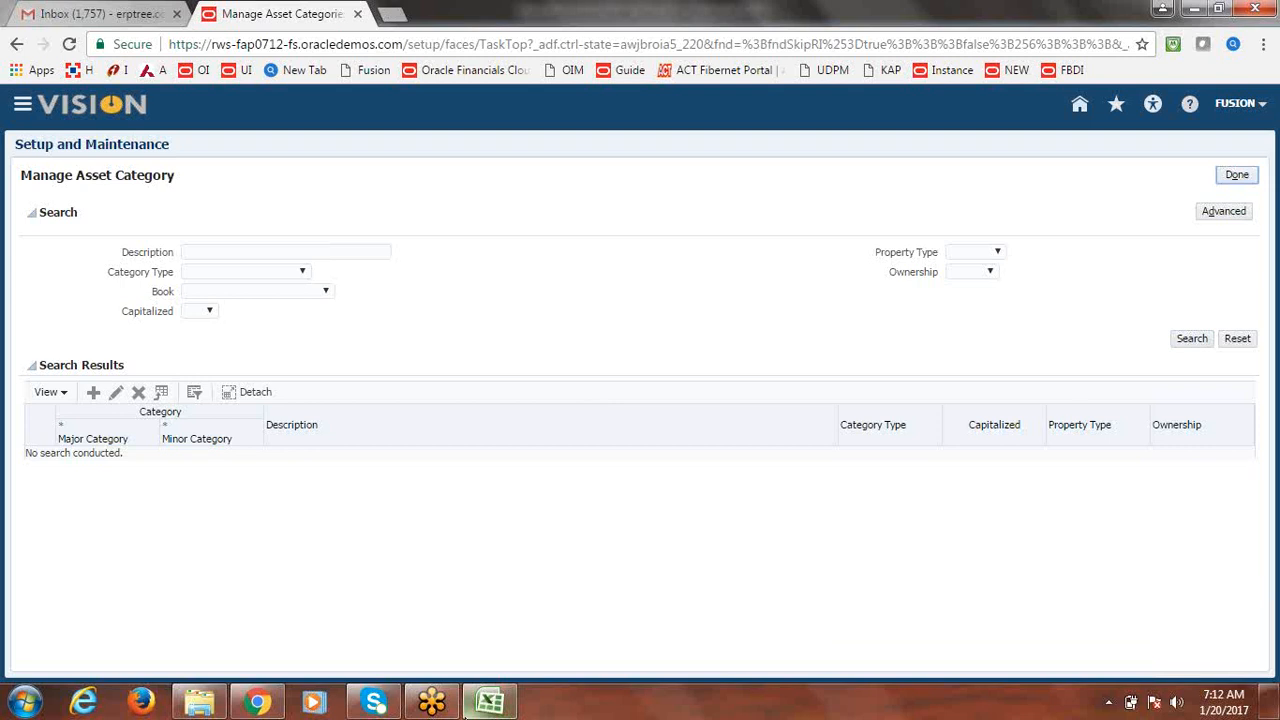
left_click(490, 702)
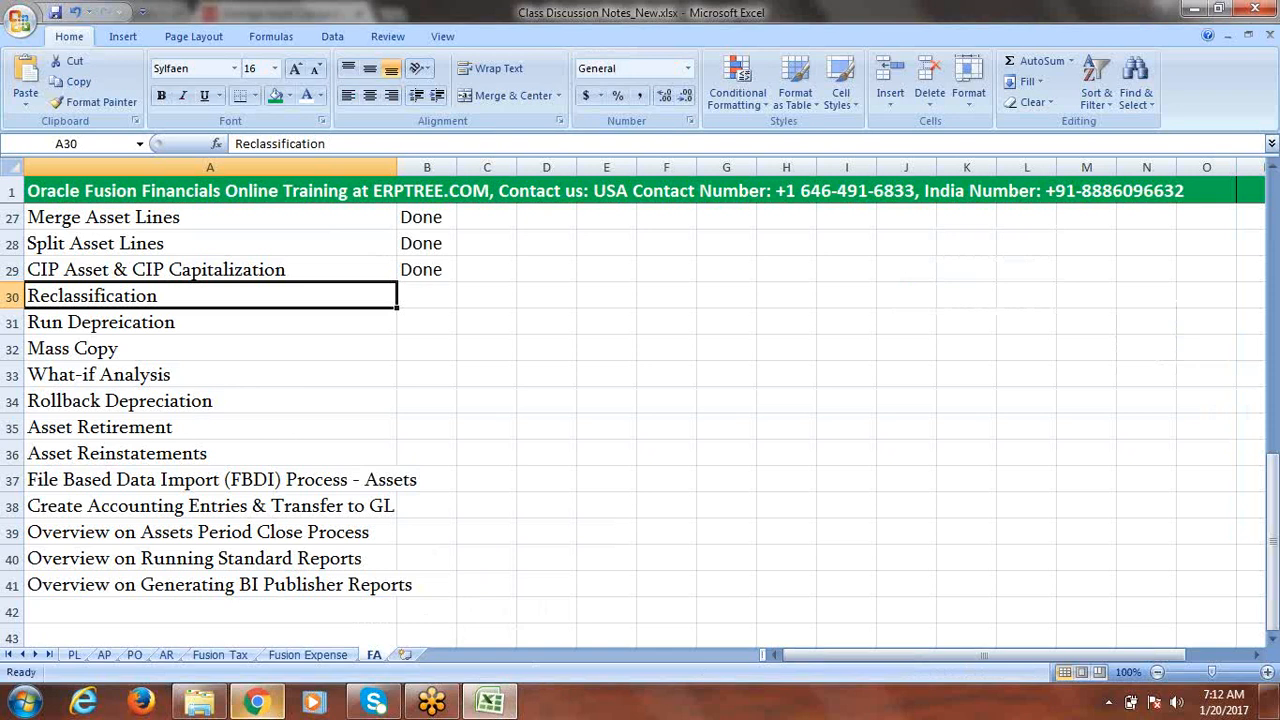
left_click(262, 704)
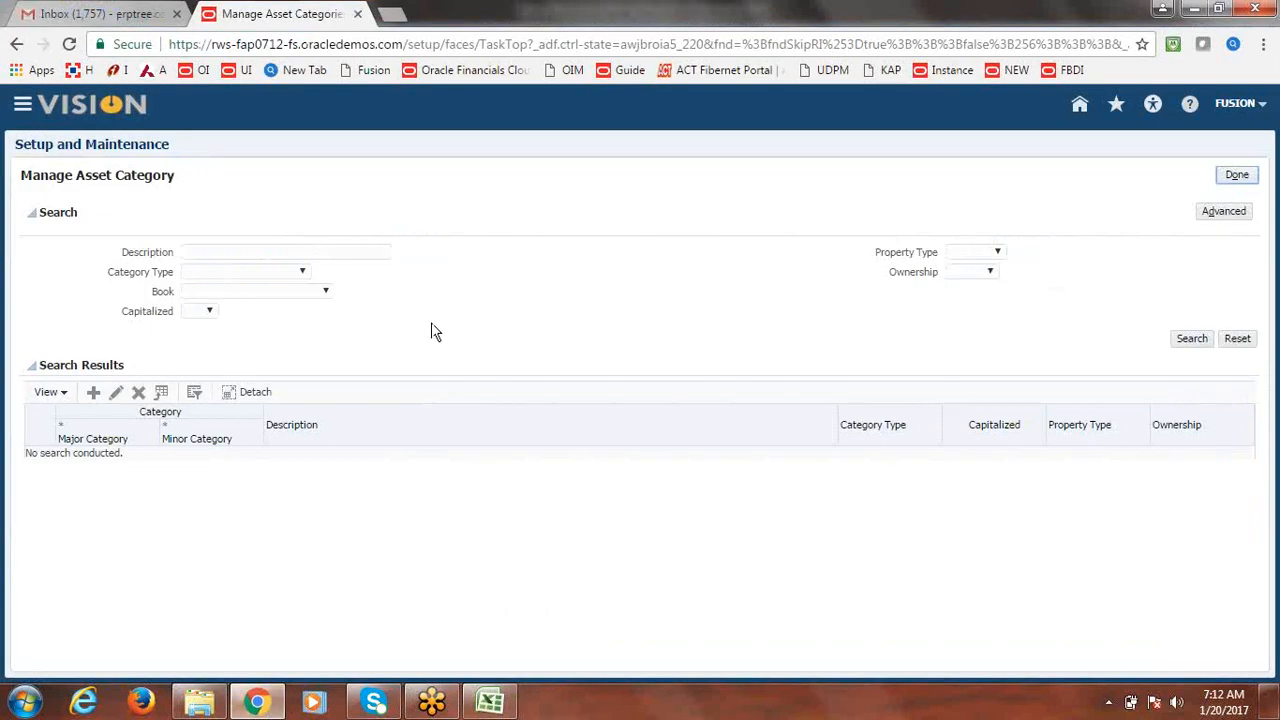
Go to the Fixed Assets work area, open Adjust Assets and search for all assets in the FUSION CORP book
left_click(22, 105)
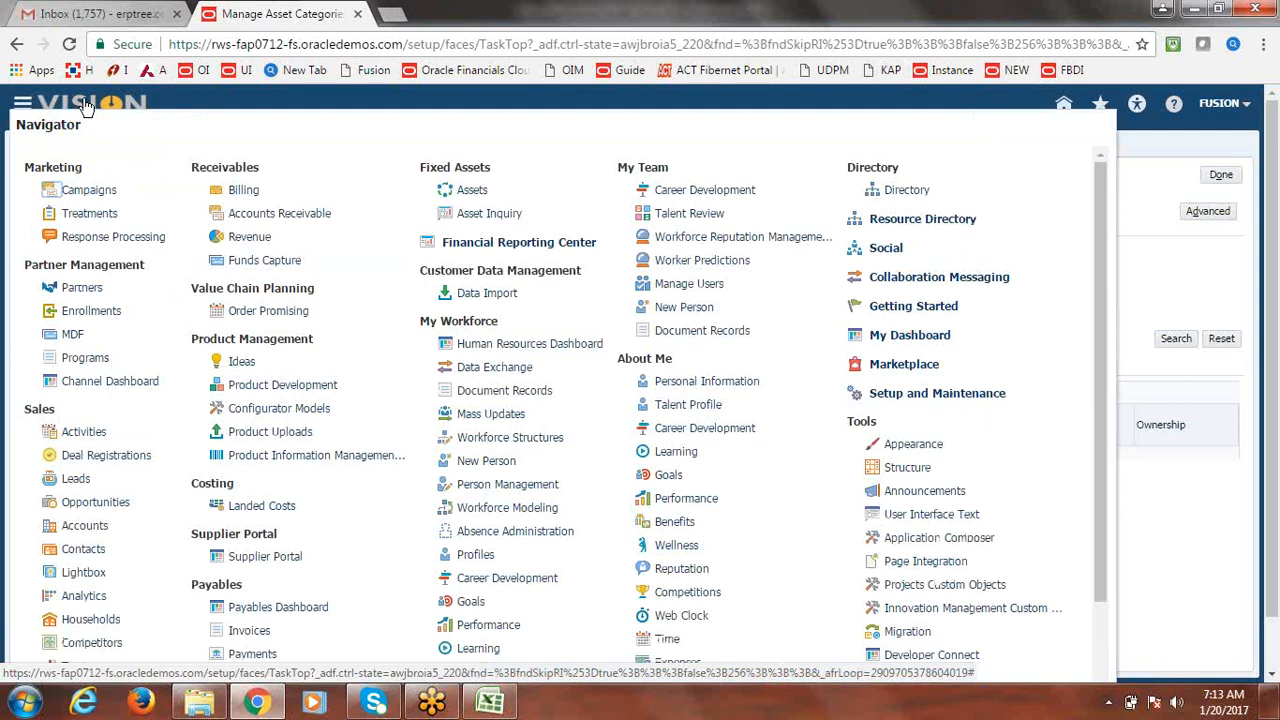
left_click(472, 190)
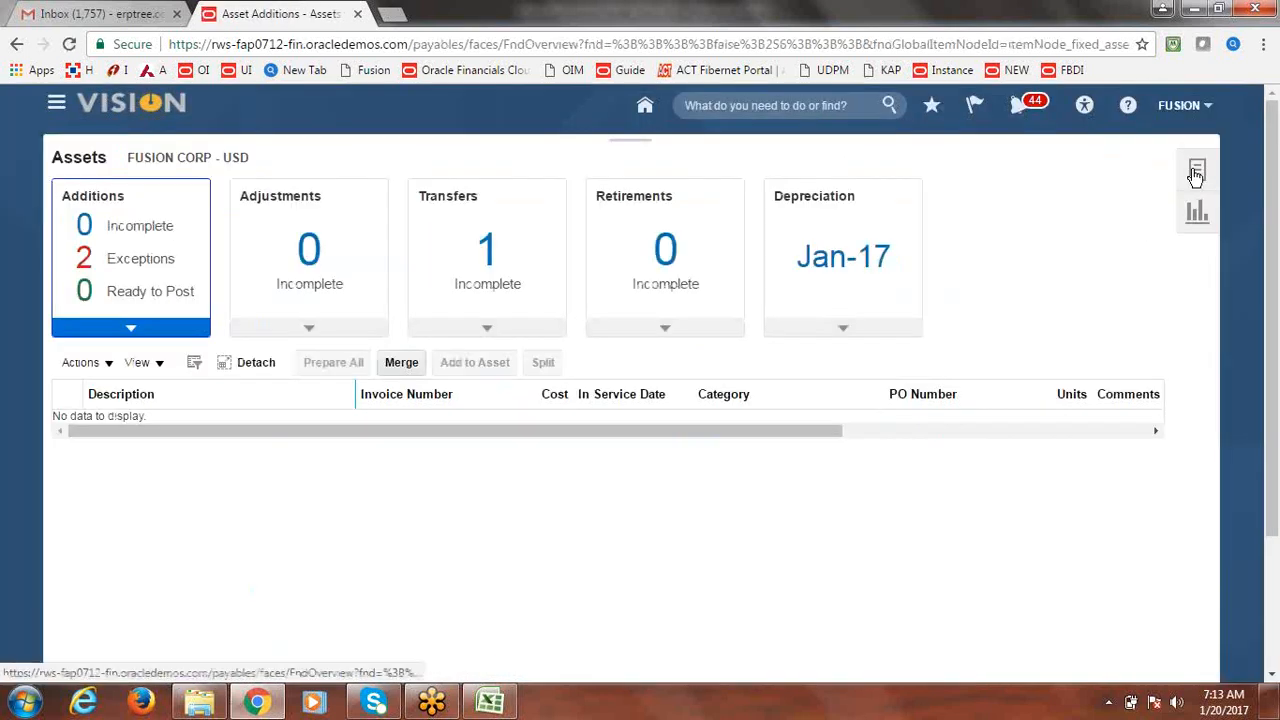
left_click(1197, 172)
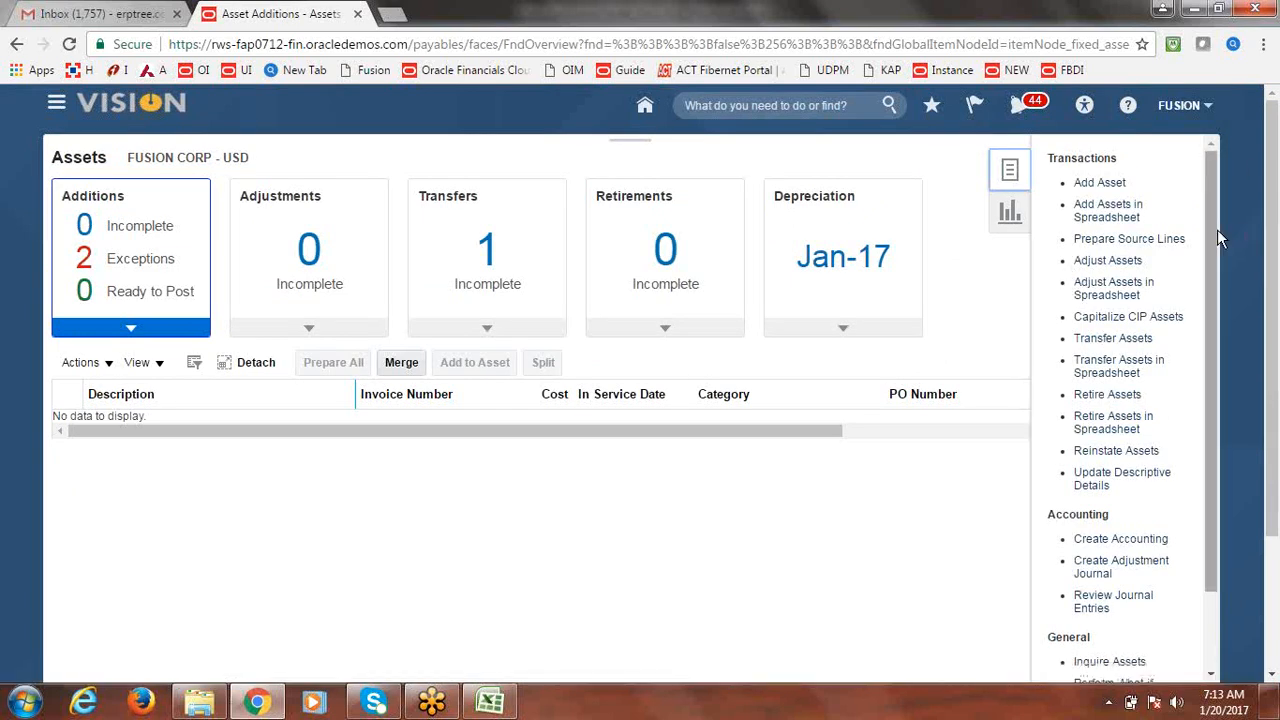
mouse_move(1217, 231)
left_mouse_down()
mouse_move(1217, 267)
mouse_move(1219, 229)
left_mouse_up()
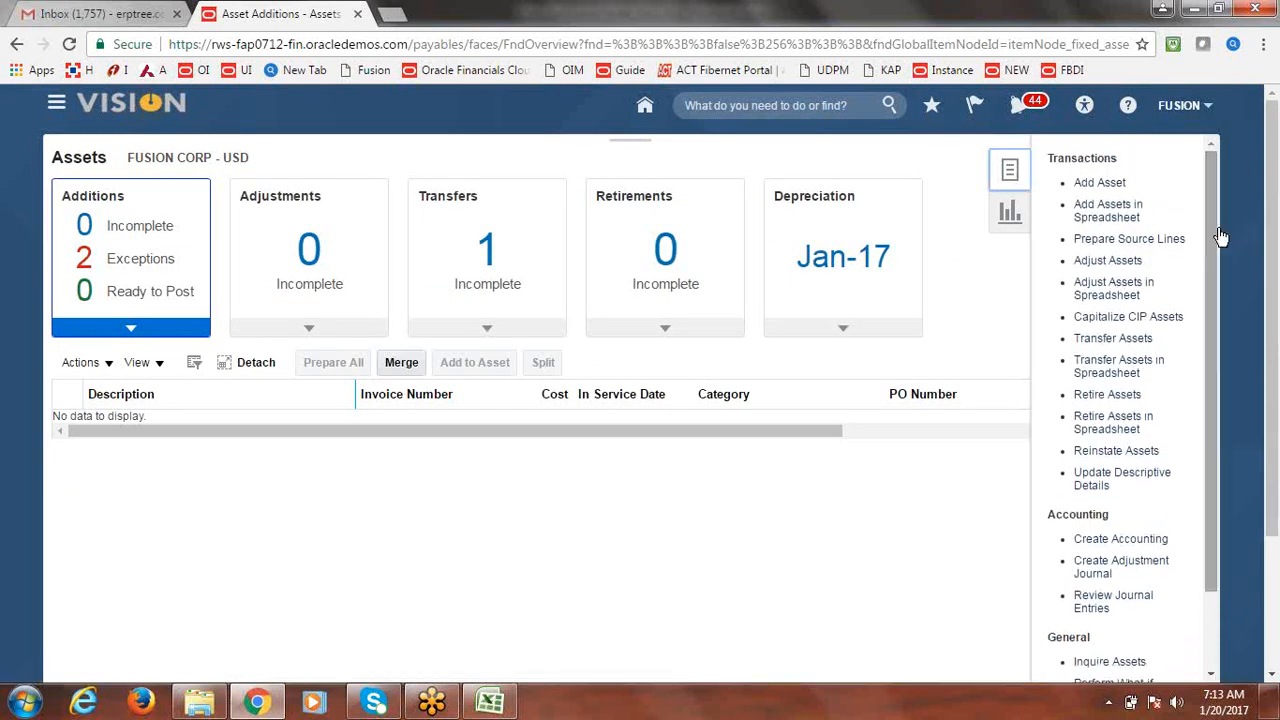
left_click(1112, 265)
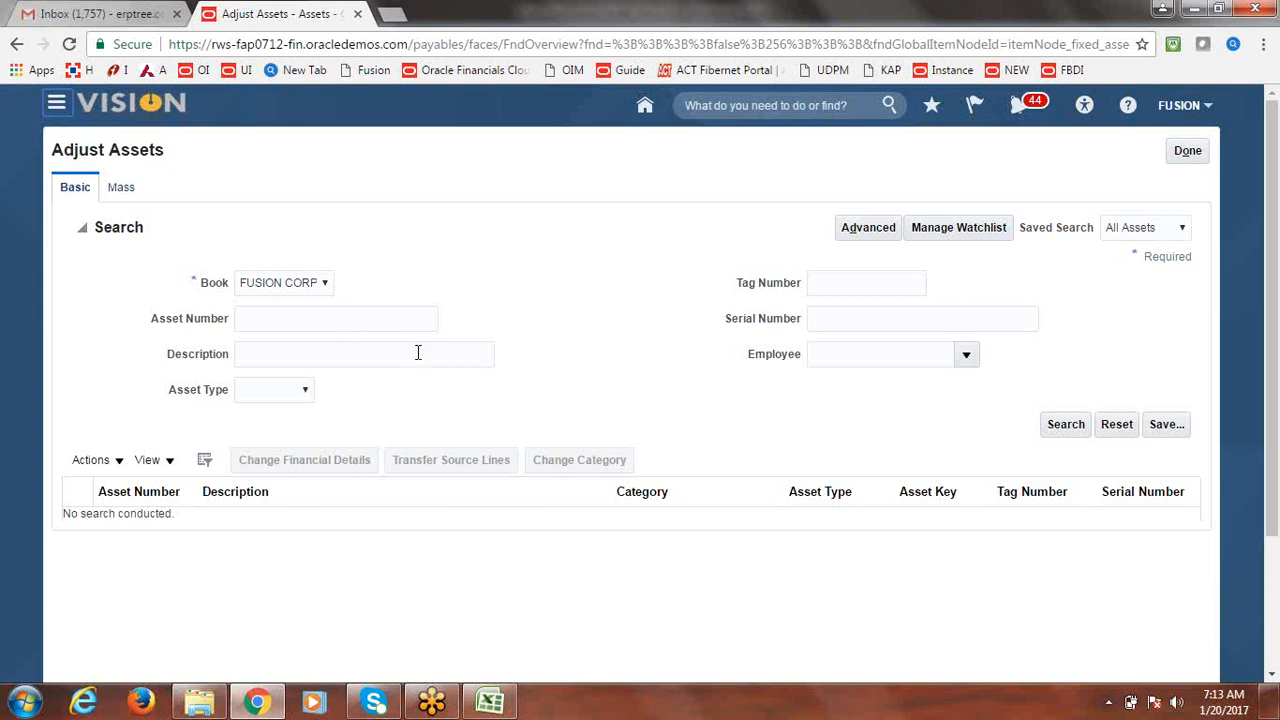
left_click(1066, 425)
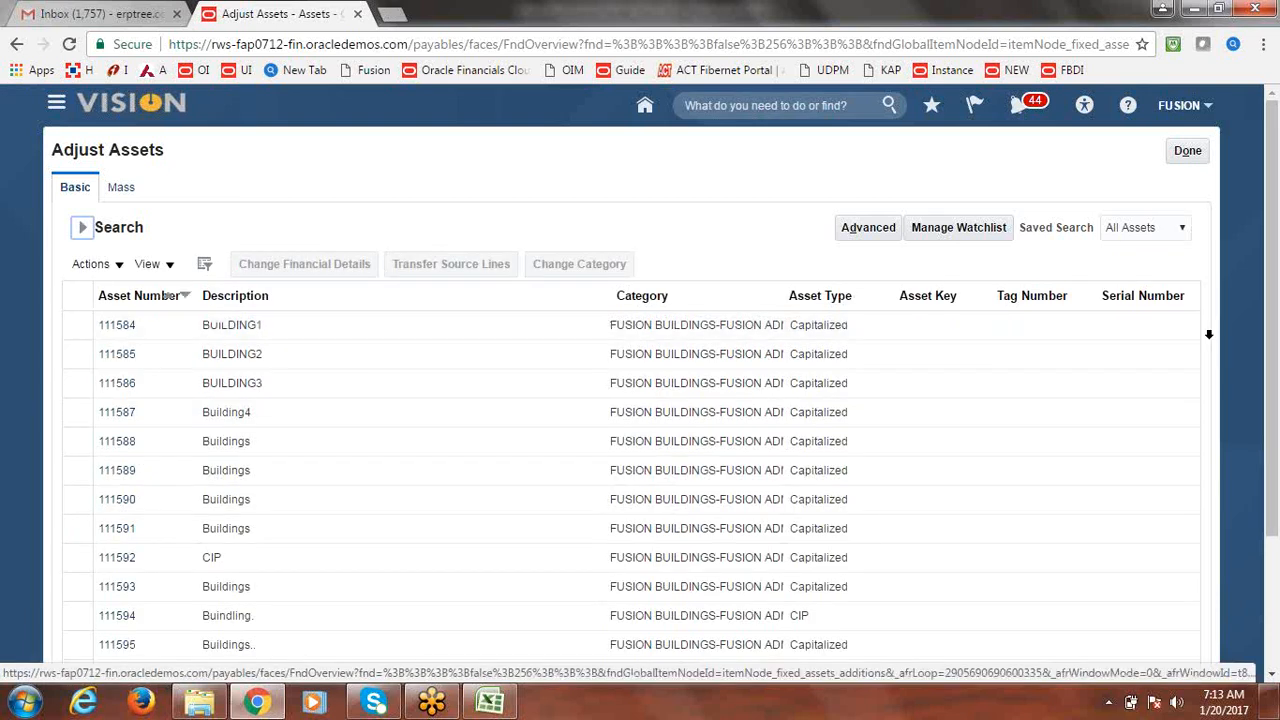
Change the category of asset 111584 (BUILDING1) to major category FUSION BUILDINGS and minor category FUSION SHOPPING COM, and submit the change
left_click(73, 327)
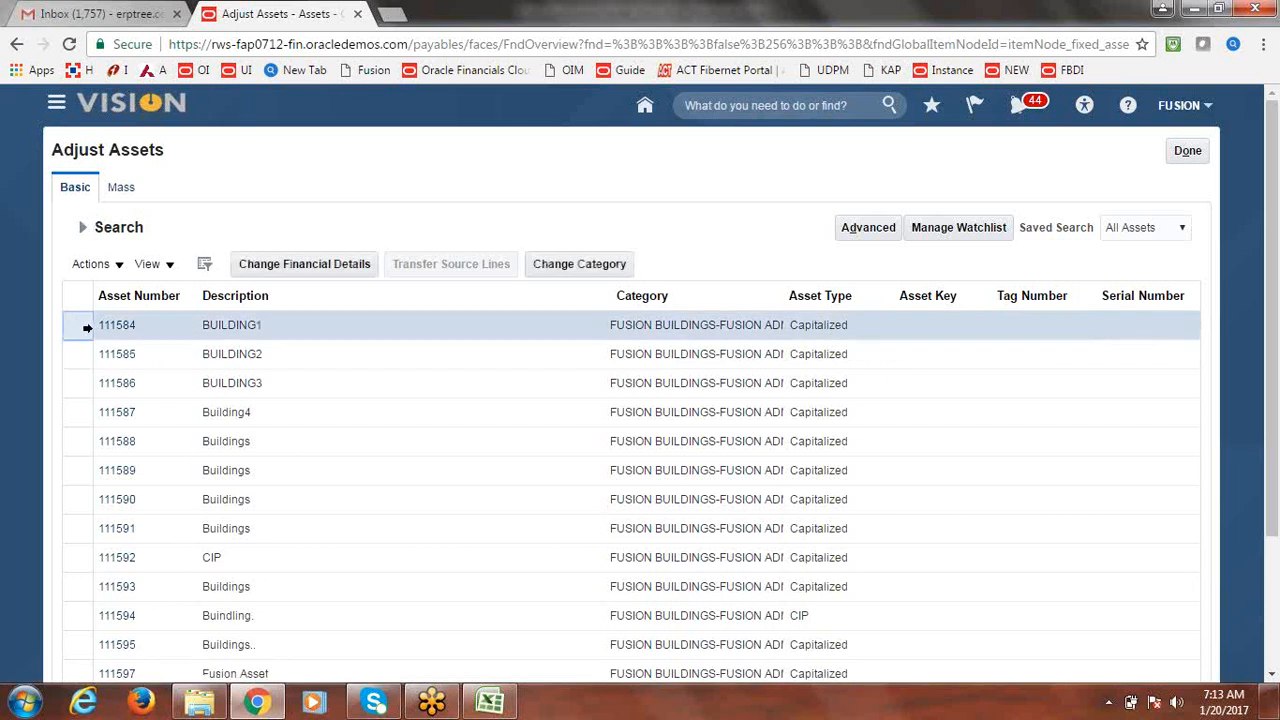
left_click(563, 266)
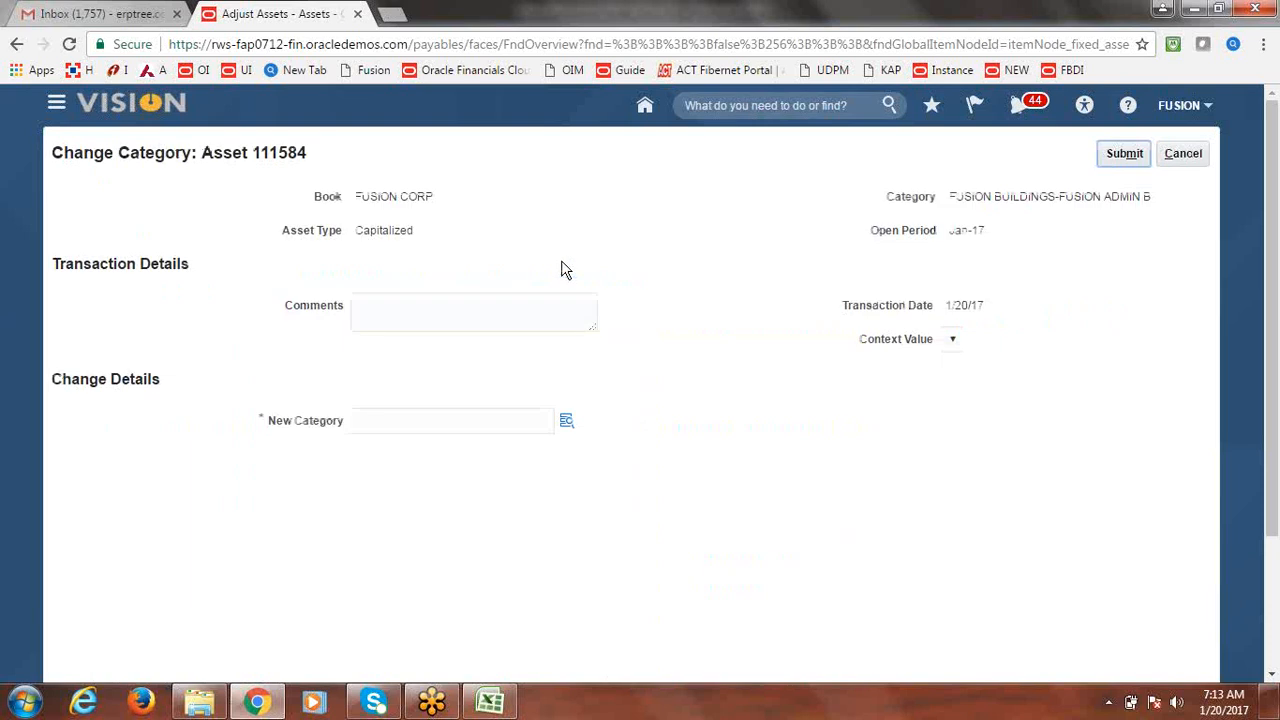
left_click(567, 420)
left_click(567, 420)
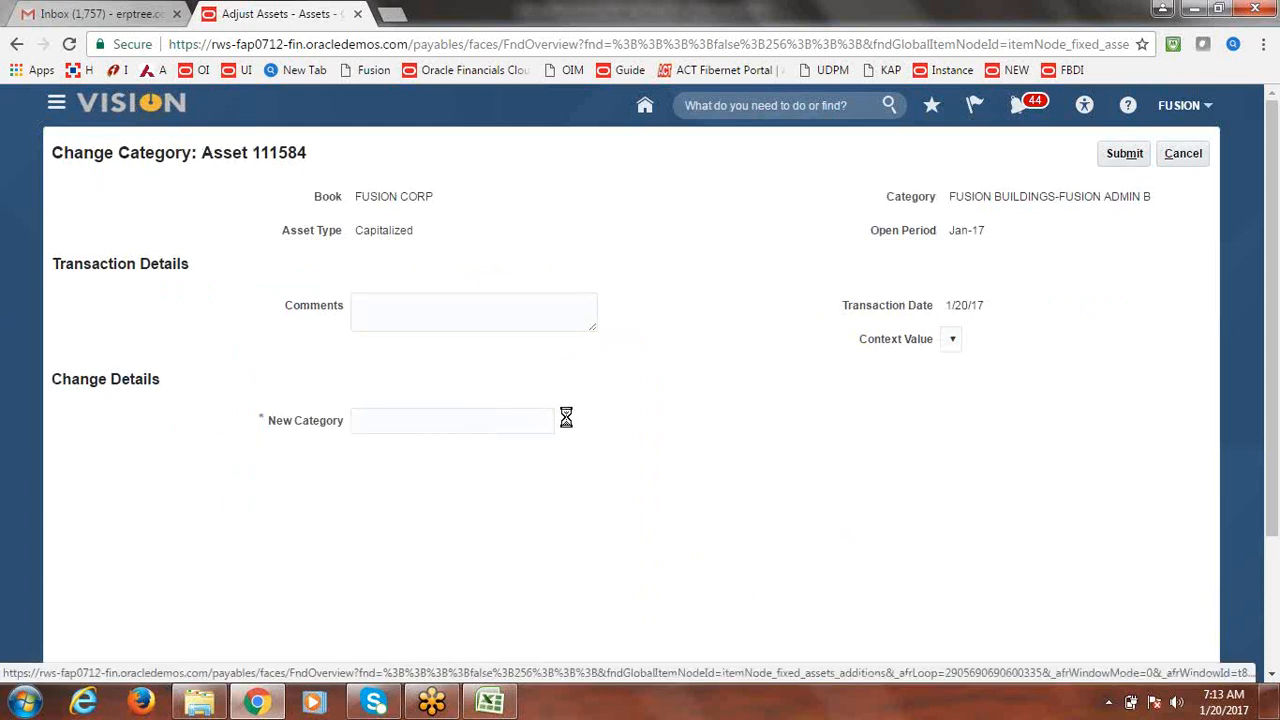
left_click(780, 375)
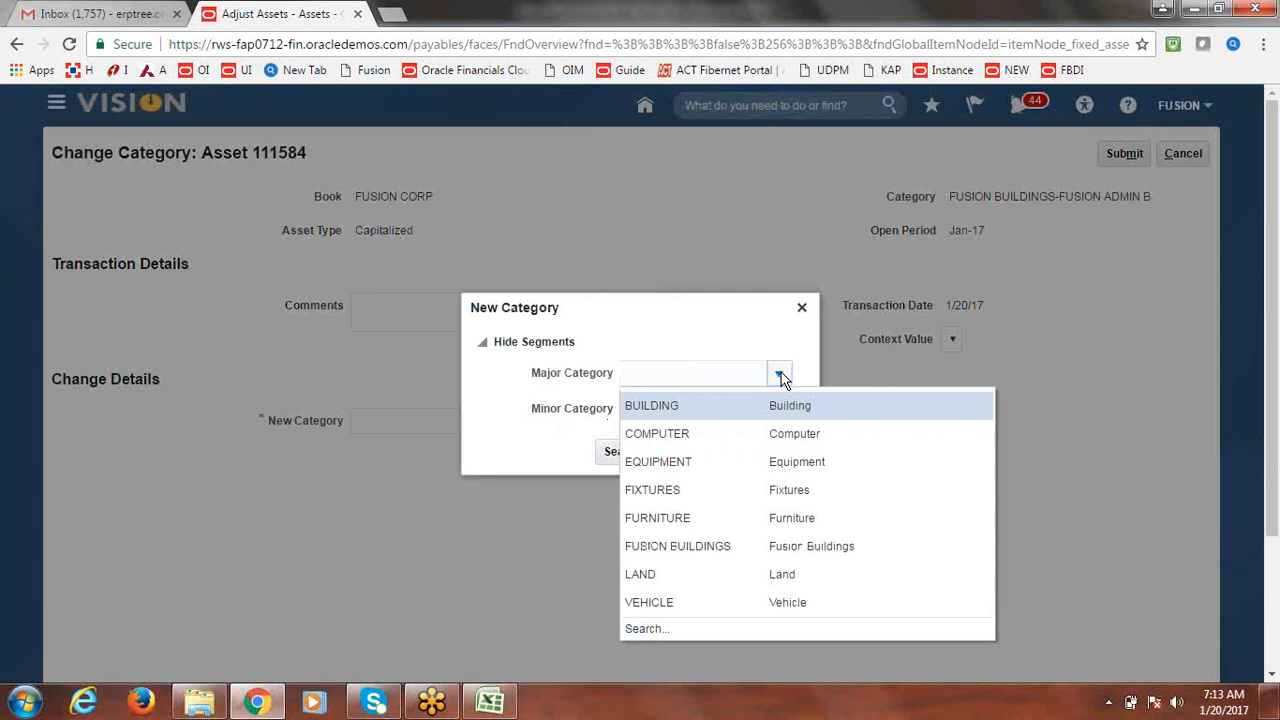
left_click(699, 548)
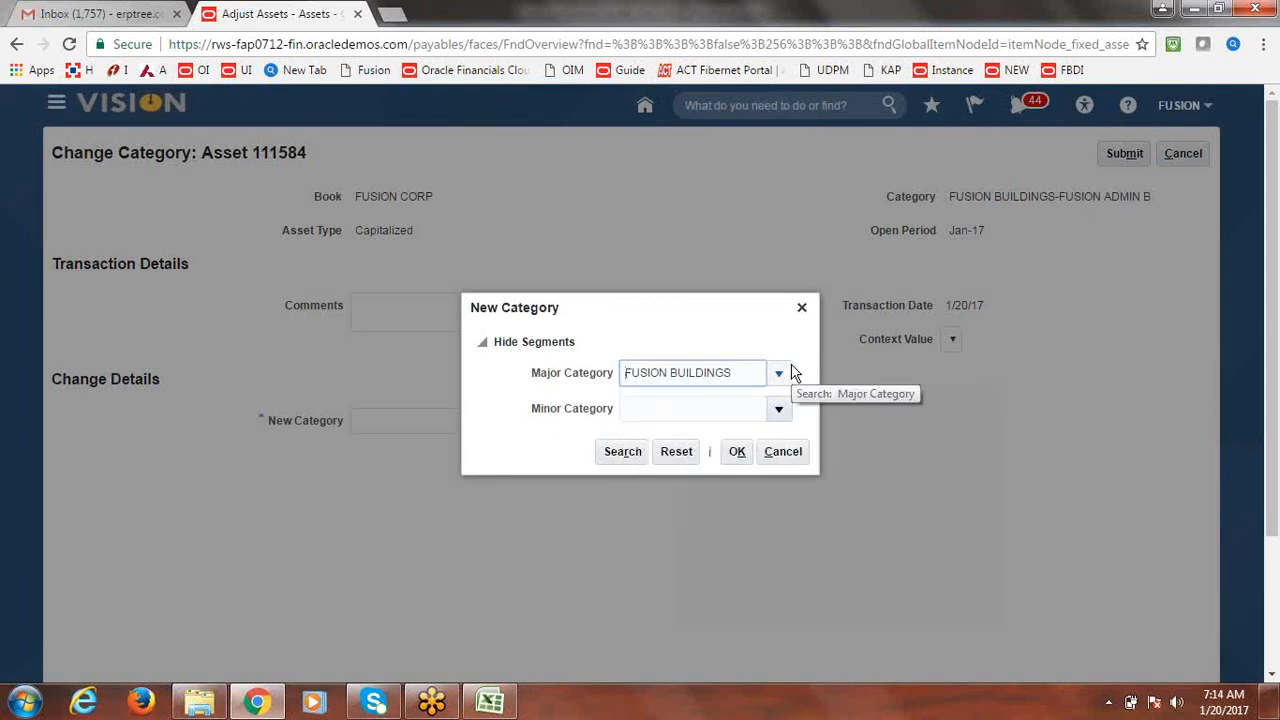
left_click(779, 410)
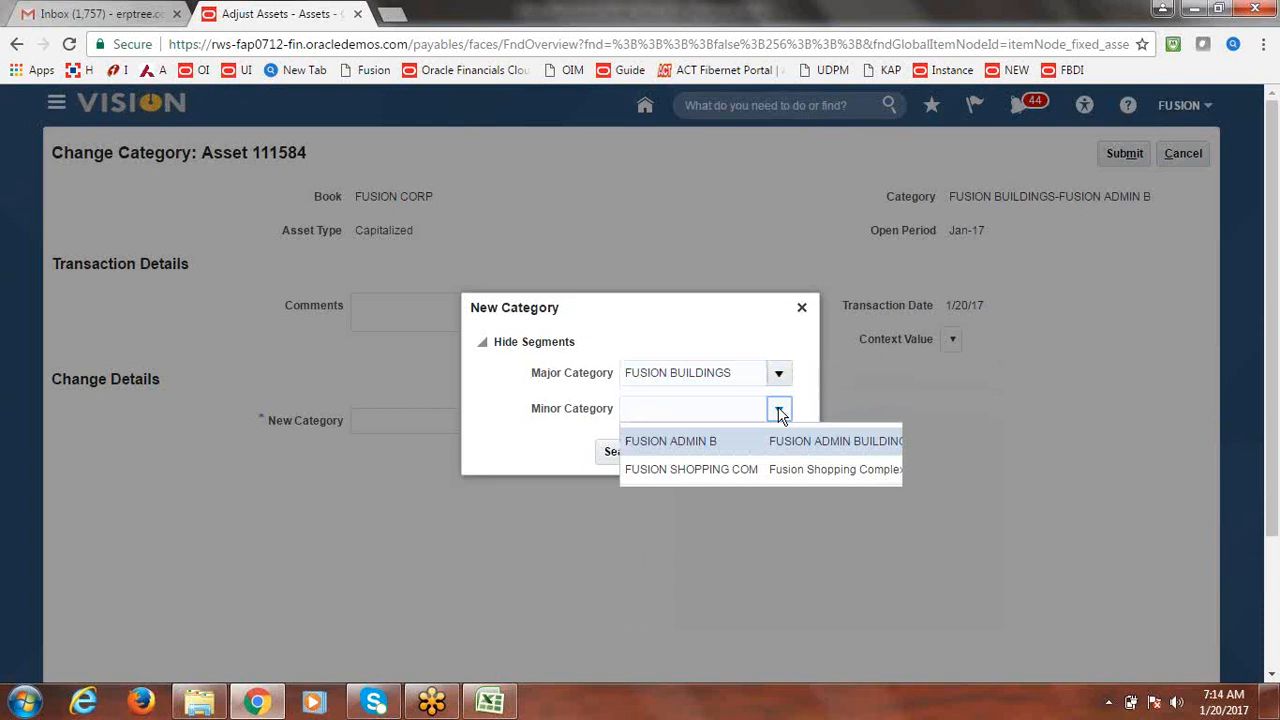
left_click(722, 477)
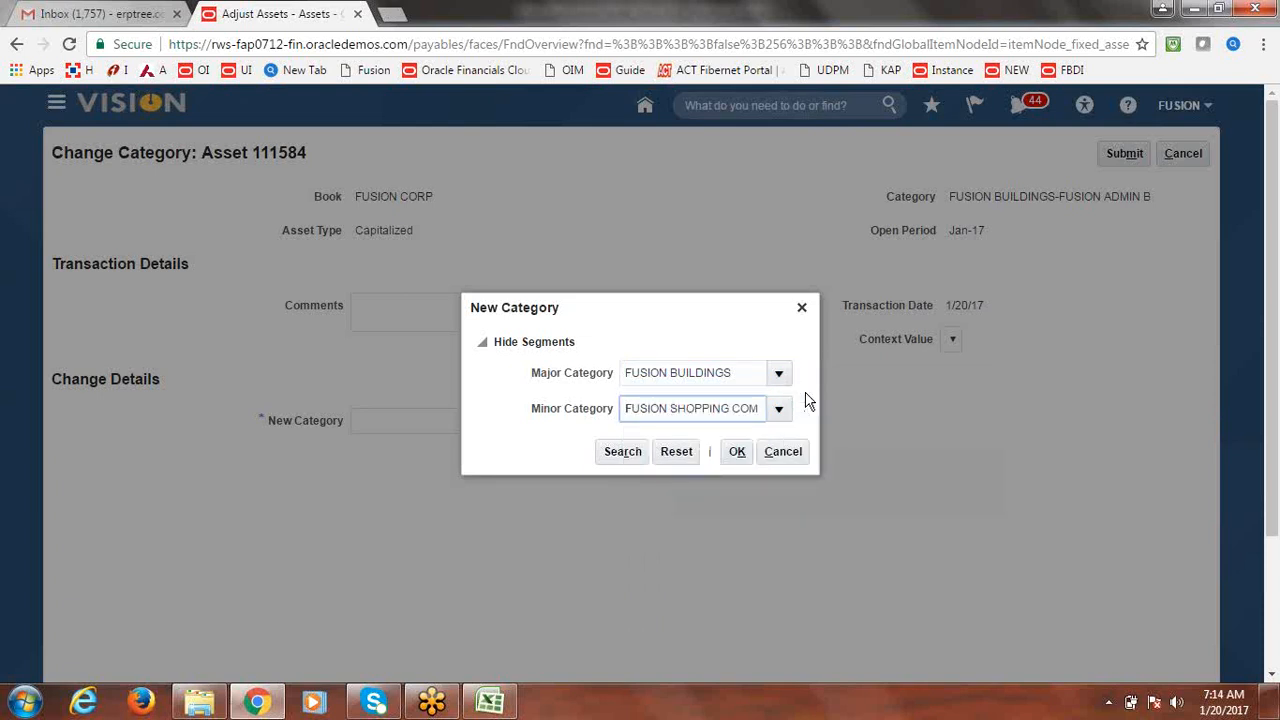
left_click(737, 451)
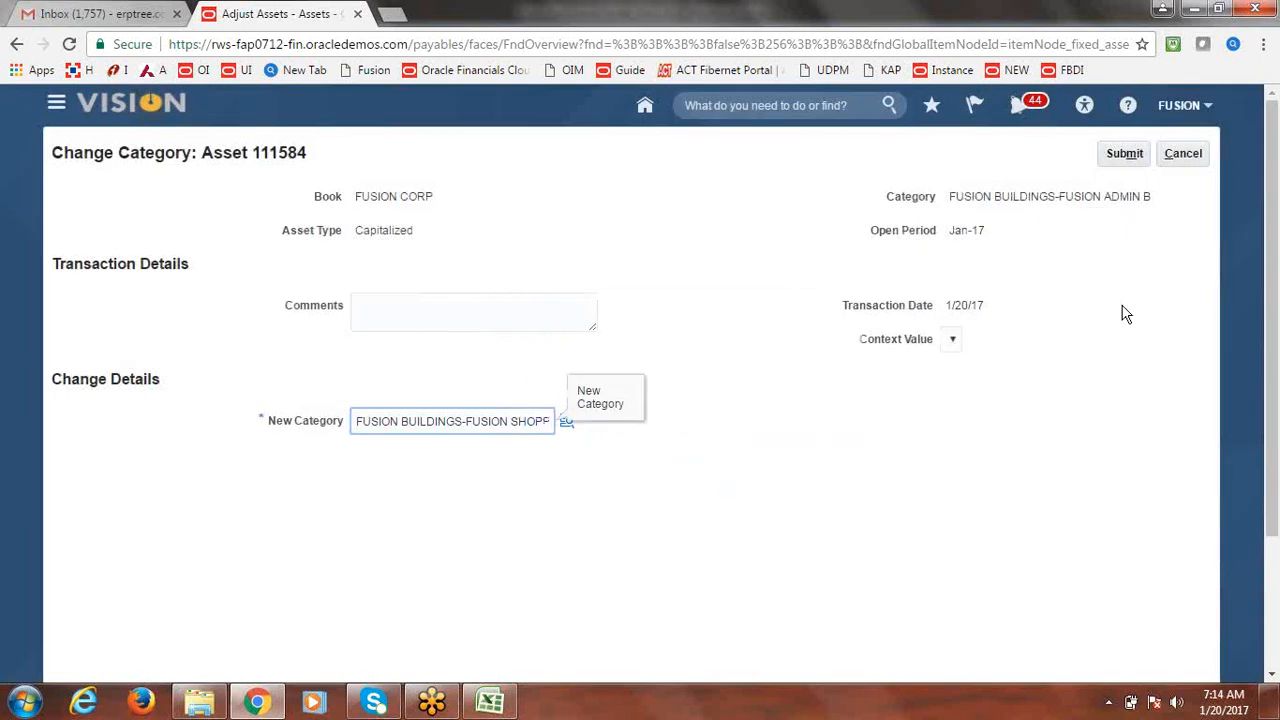
left_click(1130, 156)
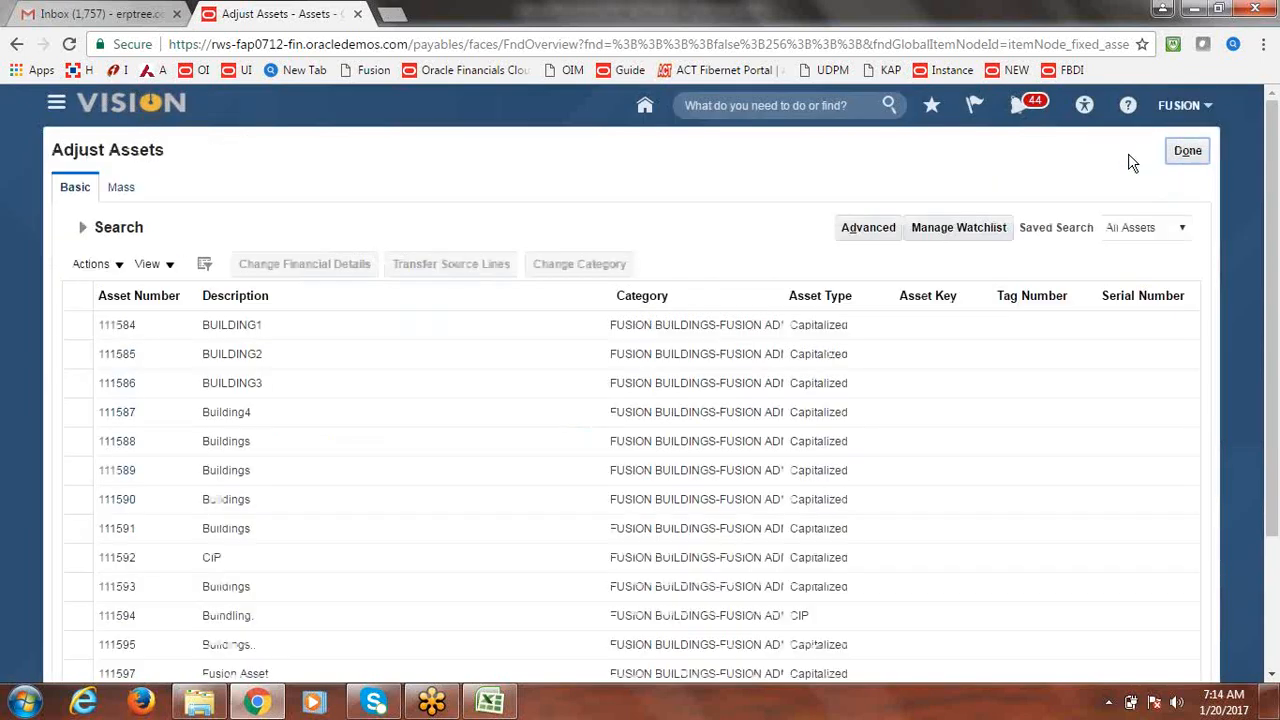
Leave Adjust Assets, list all assets in Asset Inquiry, and widen the Category column to read the full category of asset 111584
left_click(1189, 153)
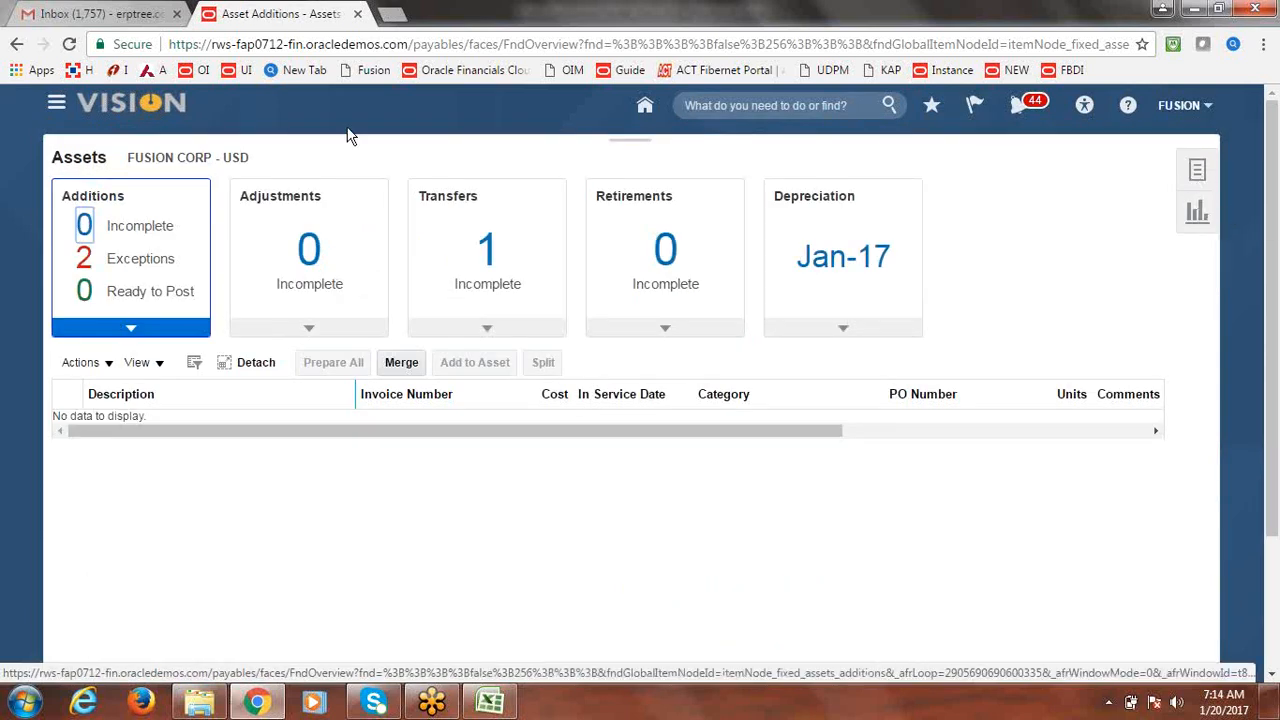
left_click(1213, 168)
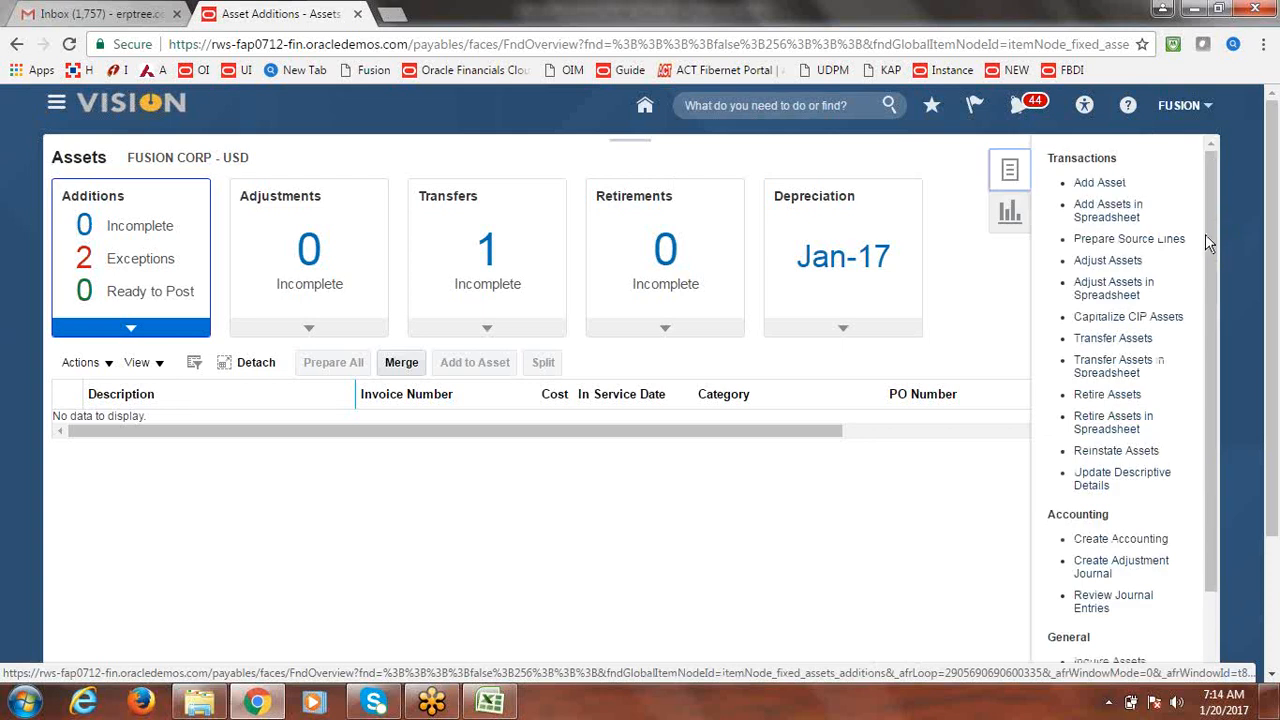
left_click_drag(1205, 234, 1226, 337)
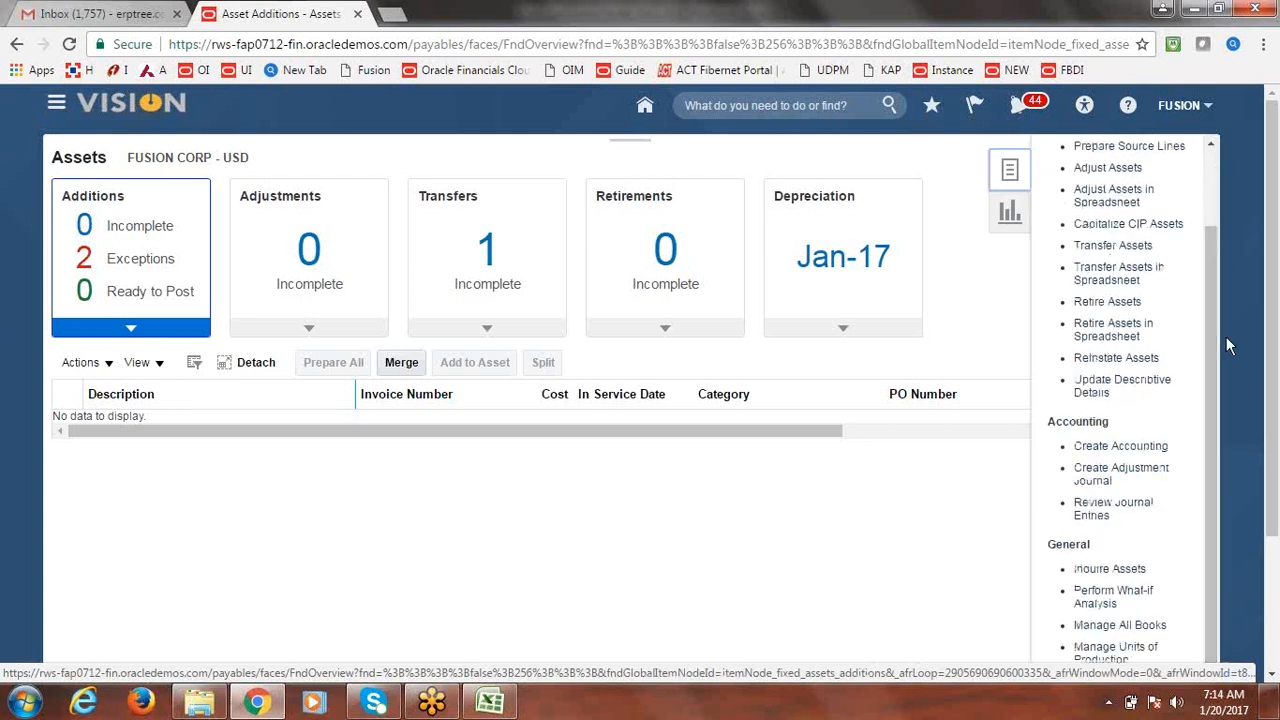
left_click(1107, 575)
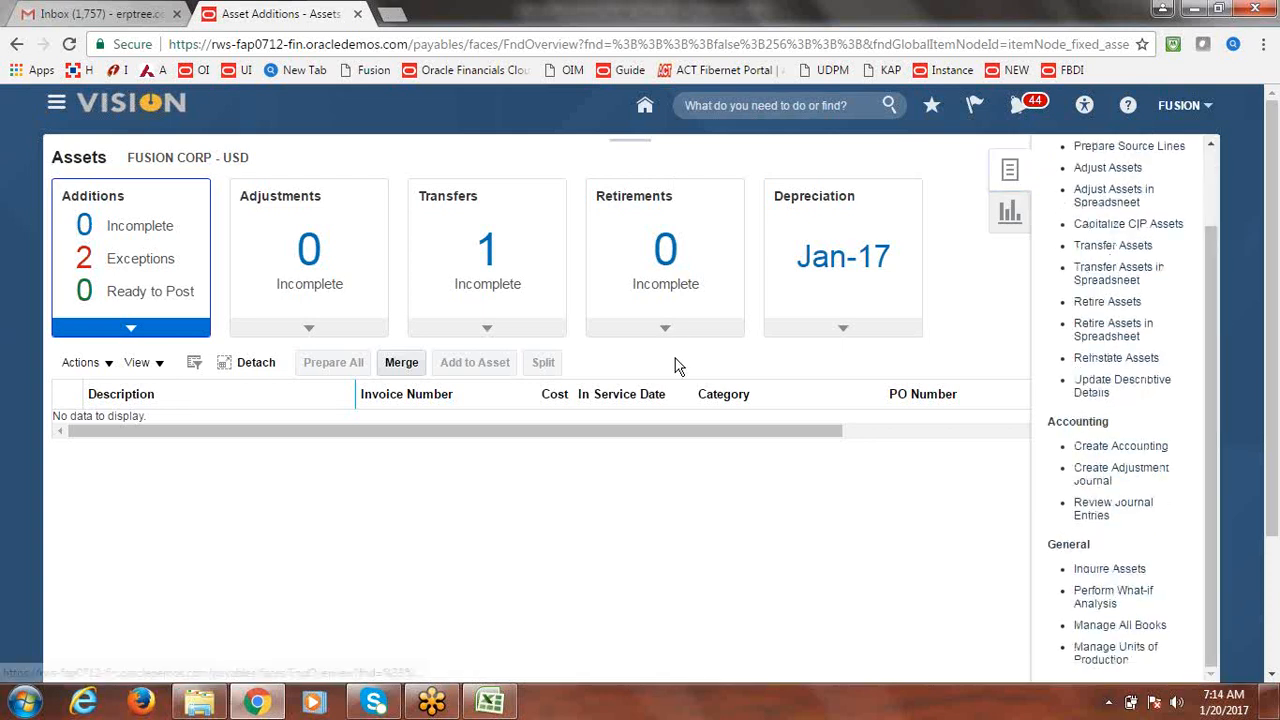
left_click(1062, 427)
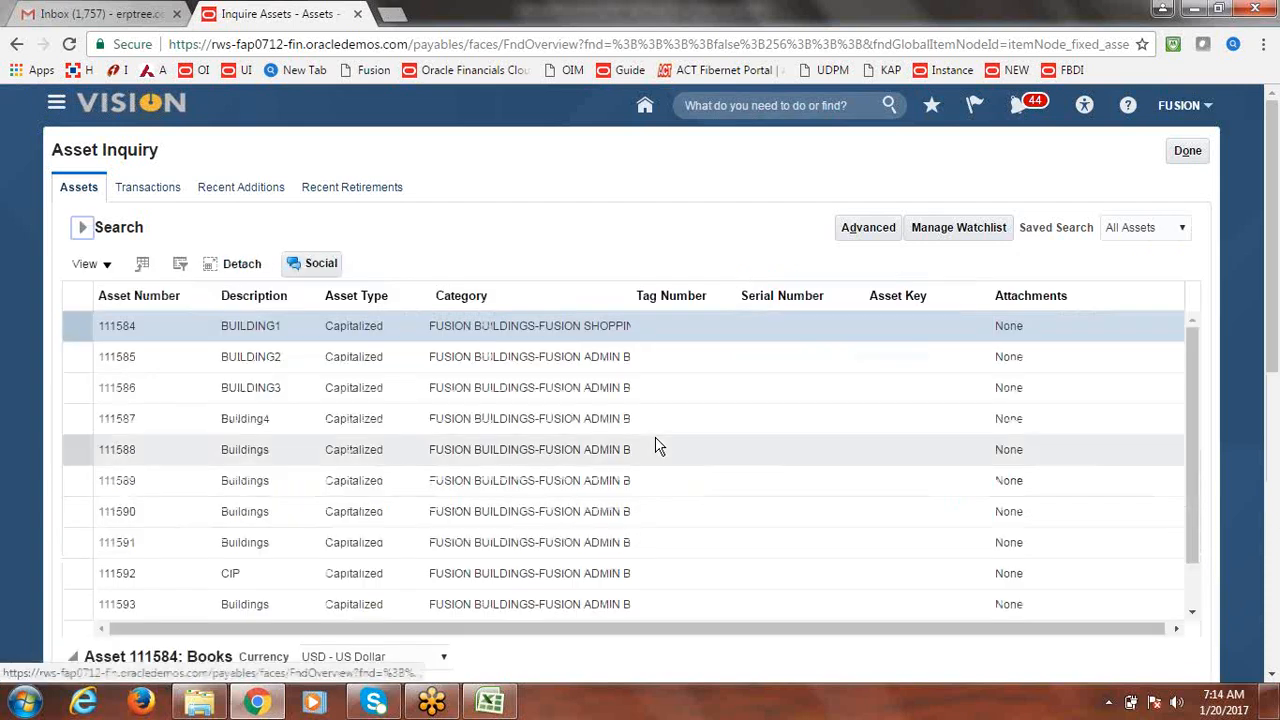
left_click_drag(734, 297, 849, 306)
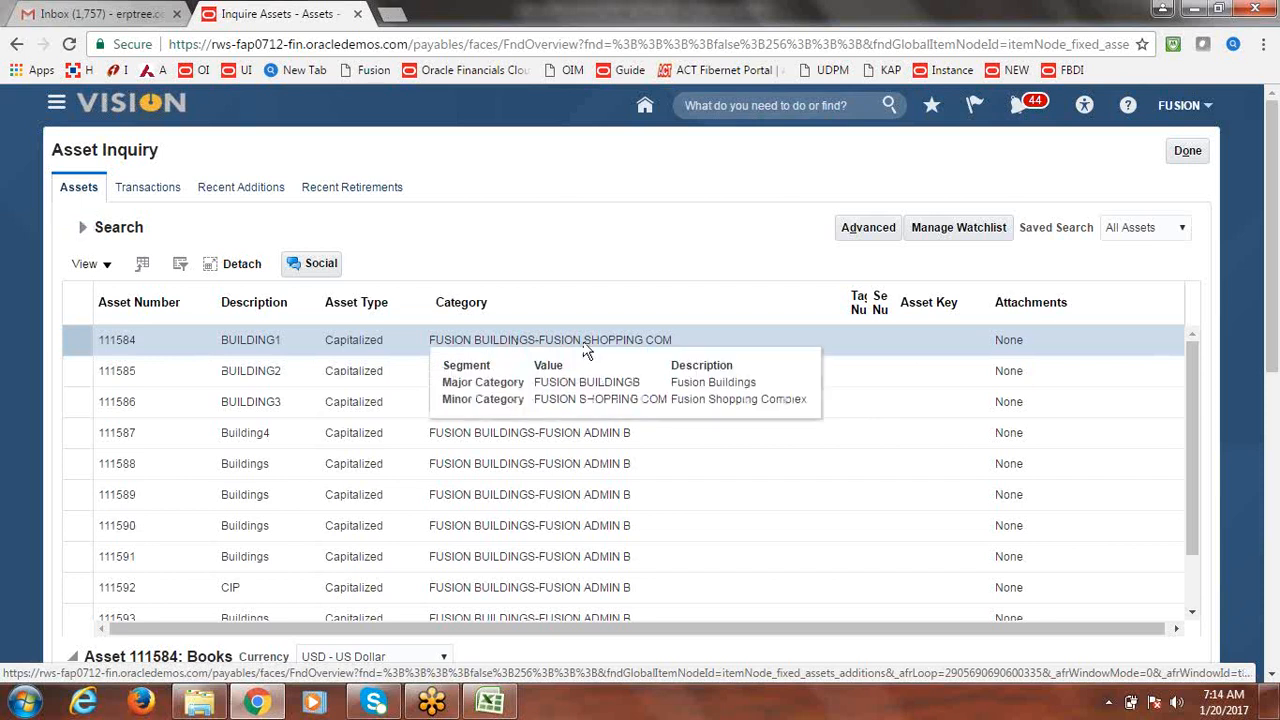
Close Asset Inquiry, switch to the Class Discussion Notes workbook in Excel, mark Reclassification as Done in B30, and save the workbook
left_click(1190, 155)
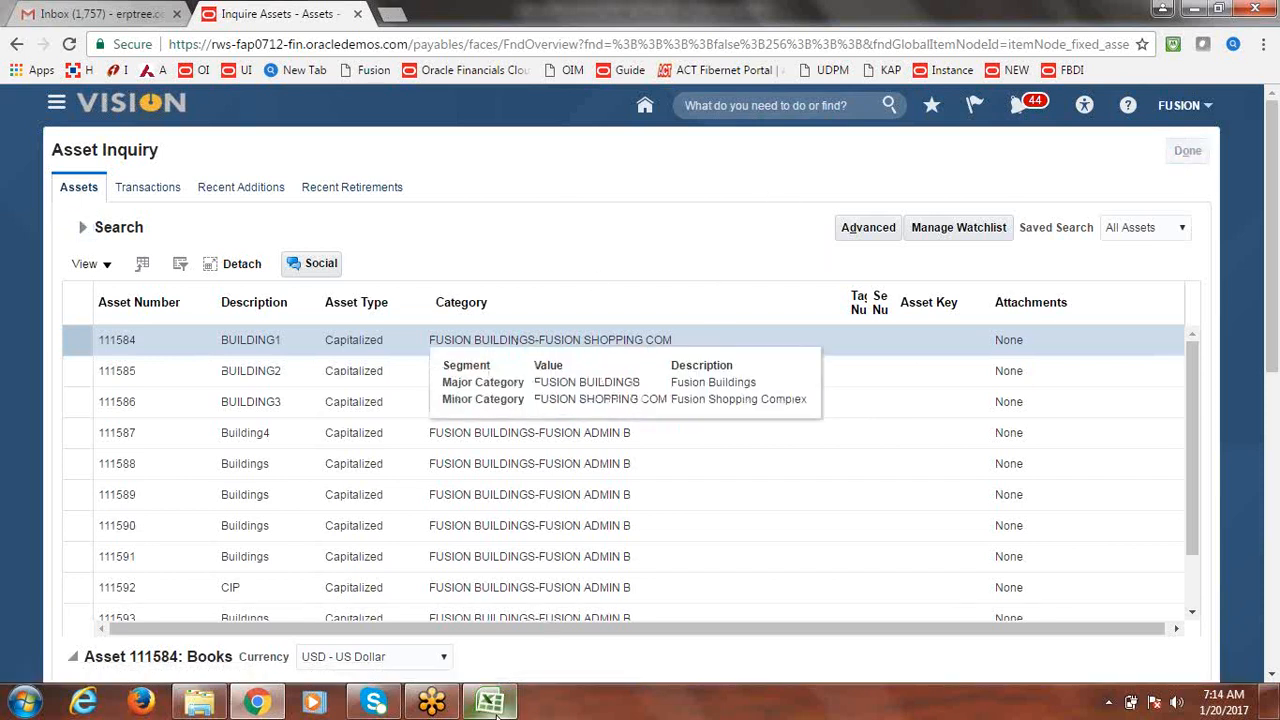
left_click(492, 704)
key("Right")
type("Done")
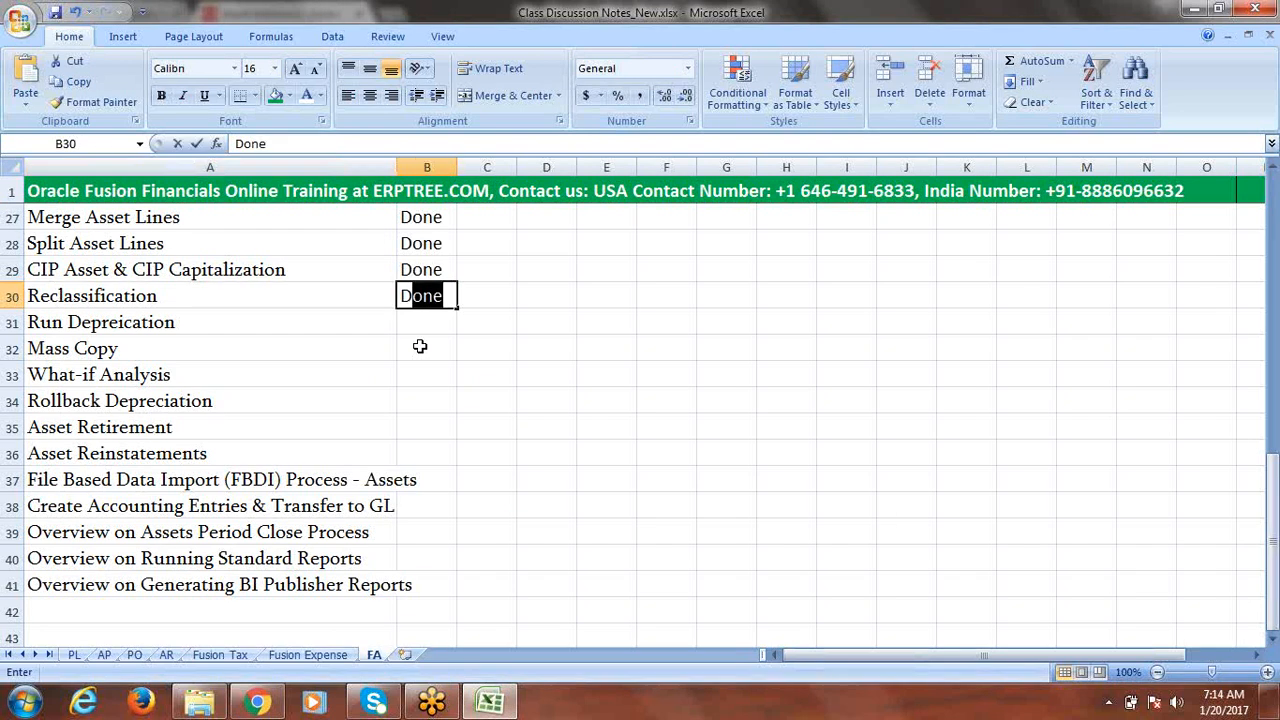
key("Tab")
left_click(218, 316)
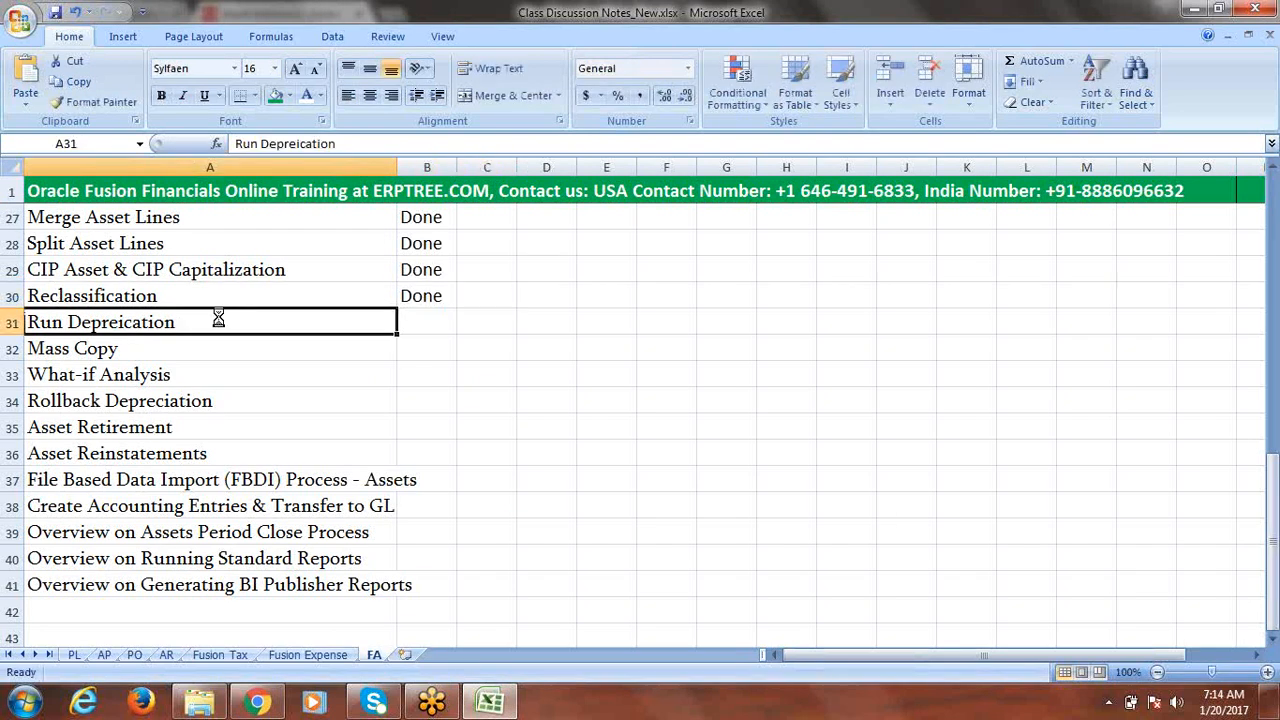
key("ctrl+s")
Switch back to the Assets work area in Chrome, review the Jan-17 depreciation period details, and submit Calculate Depreciation for FUSION CORP
key("alt+Tab")
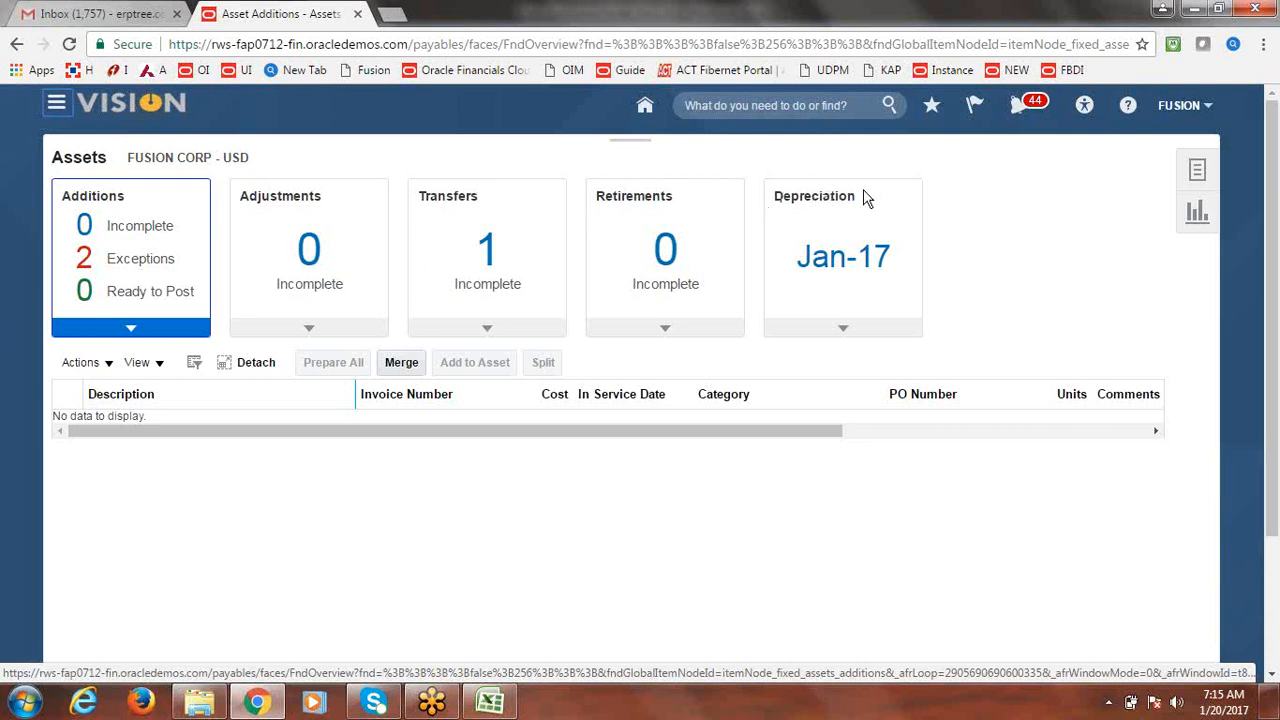
left_click(845, 334)
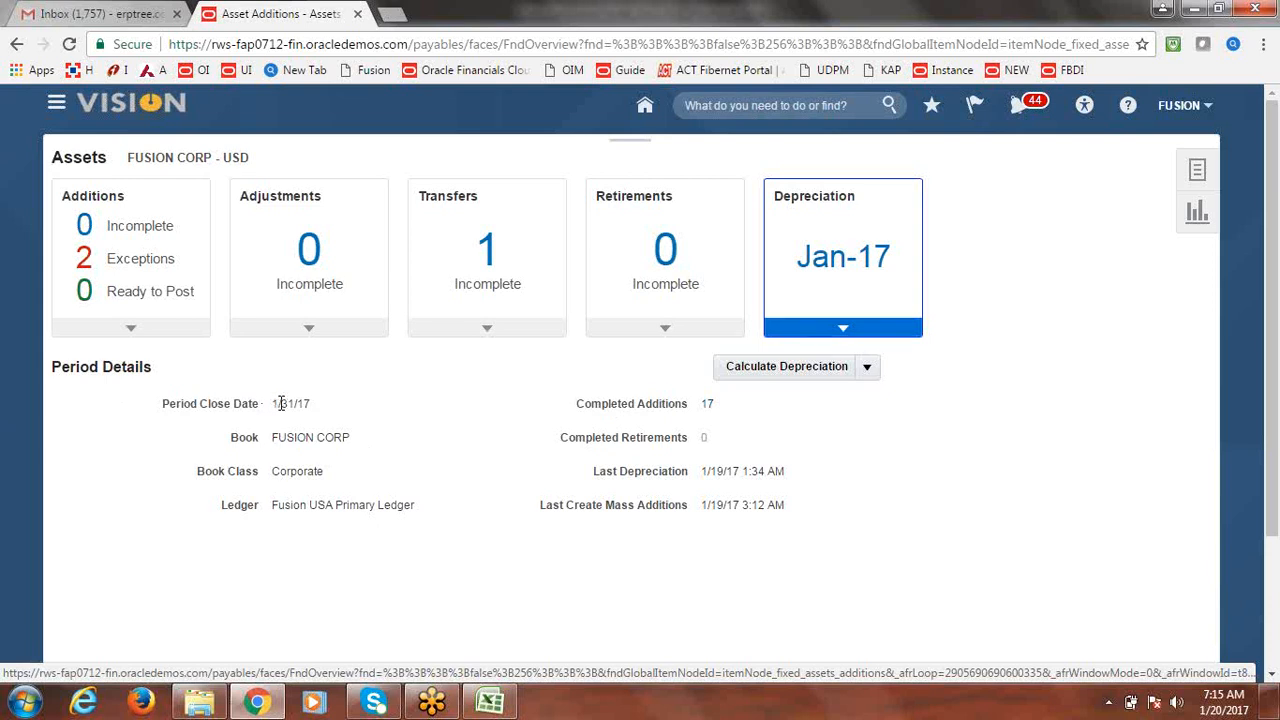
left_click_drag(277, 403, 316, 405)
left_click(456, 443)
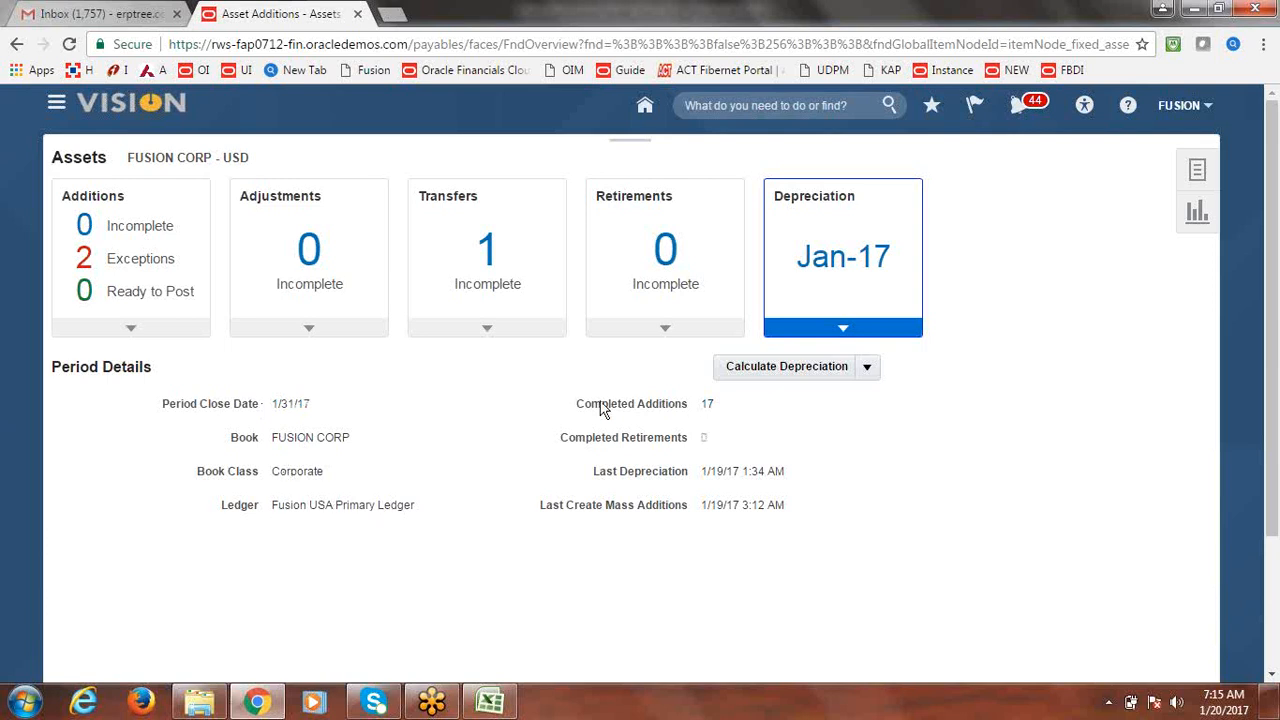
left_click_drag(716, 406, 702, 406)
left_click(843, 446)
left_click(772, 368)
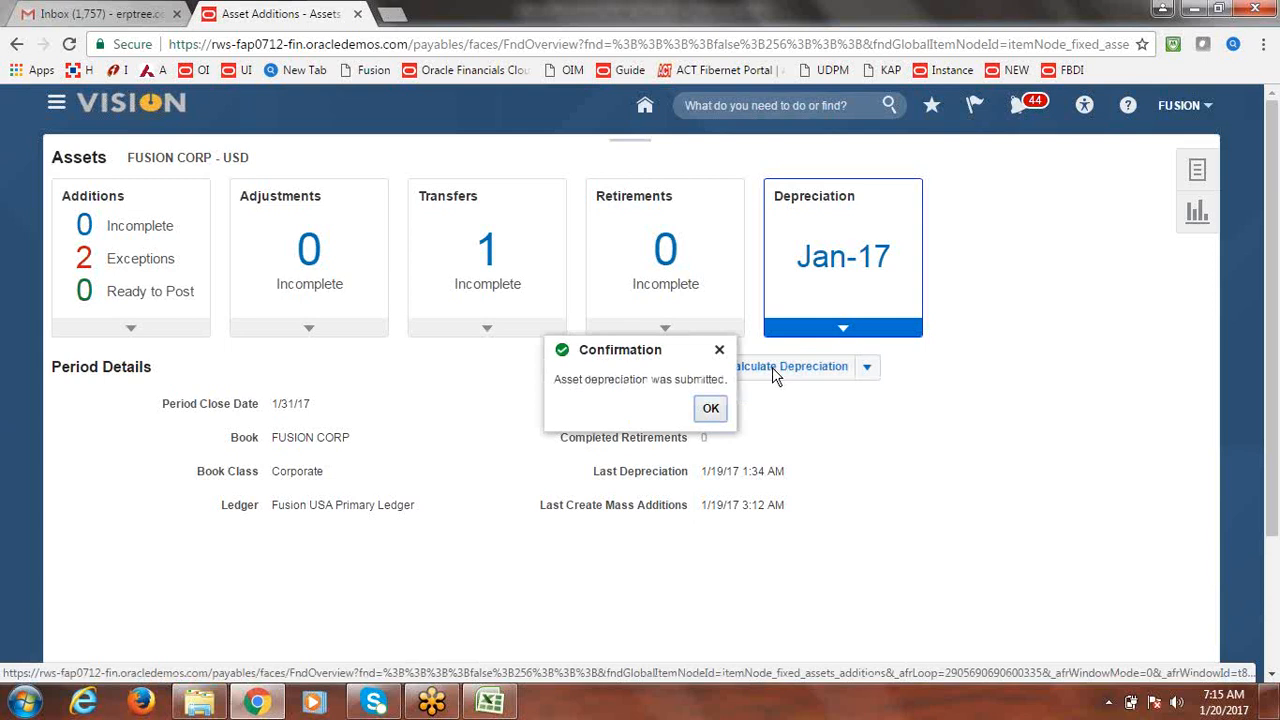
left_click(710, 408)
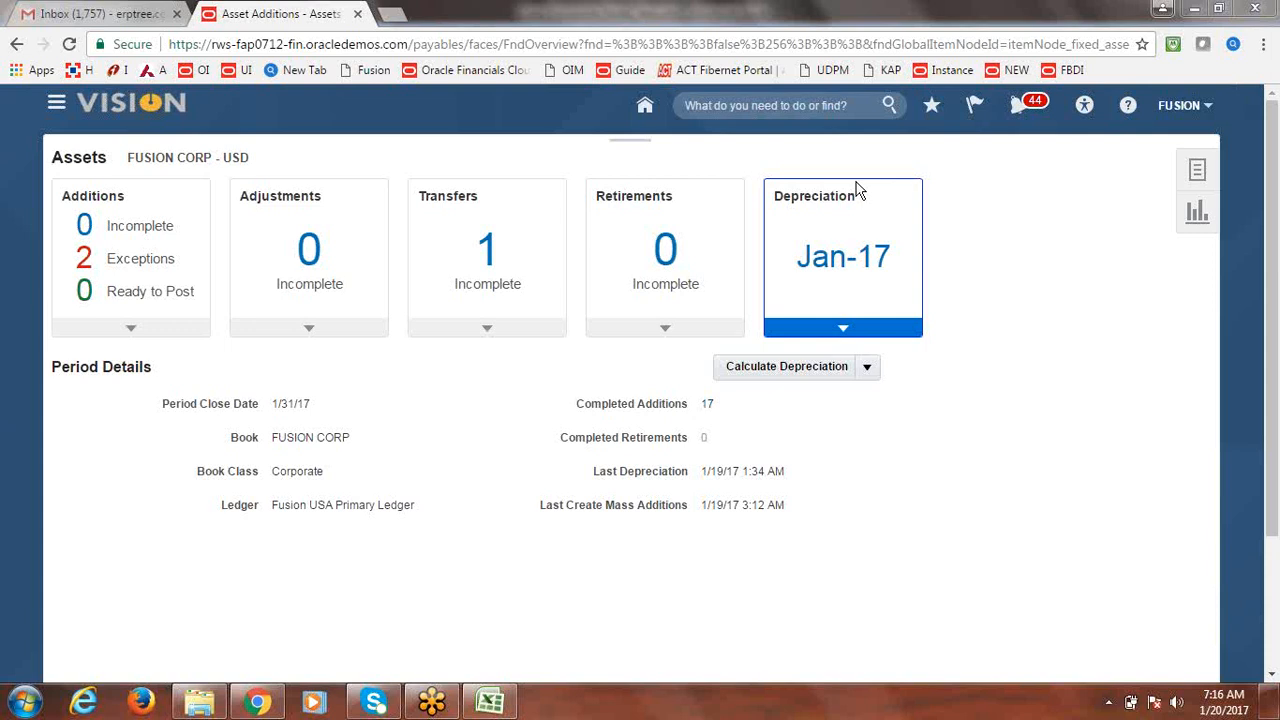
Open Scheduled Processes and keep refreshing the list until Create Accounting for Assets and its related processes have finished
left_click(58, 104)
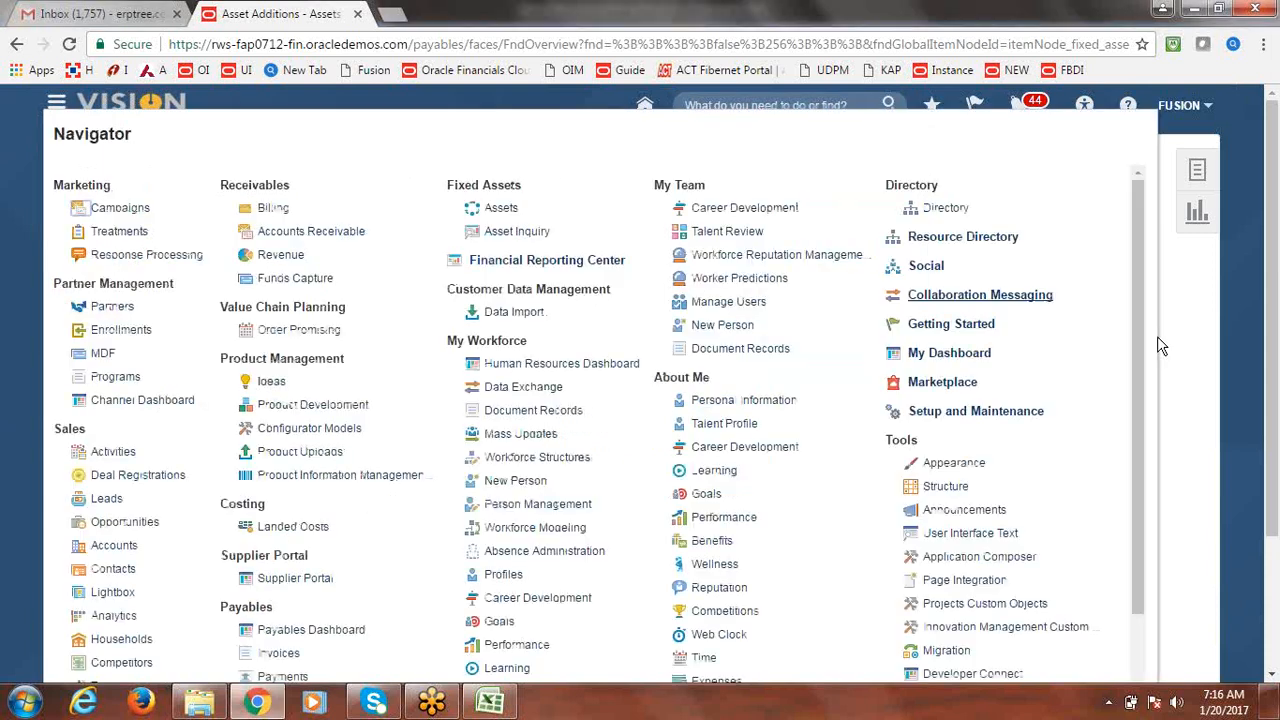
left_click_drag(1138, 309, 1169, 461)
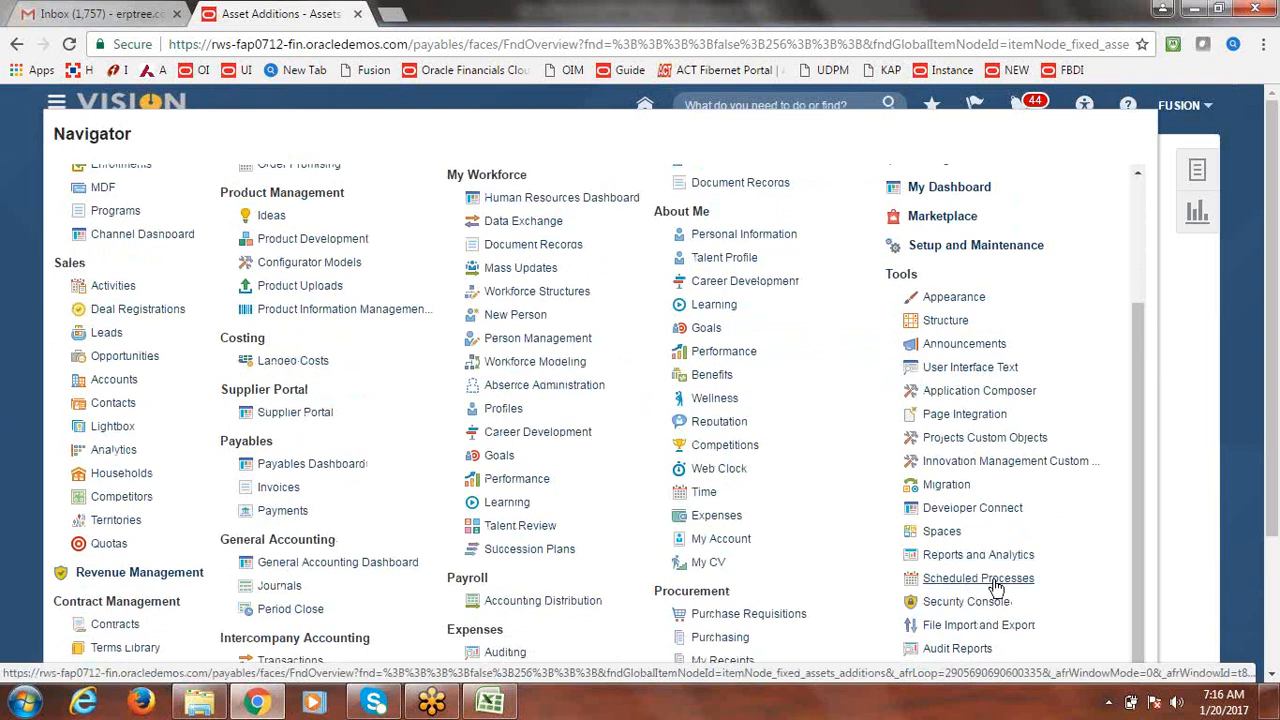
left_click(993, 580)
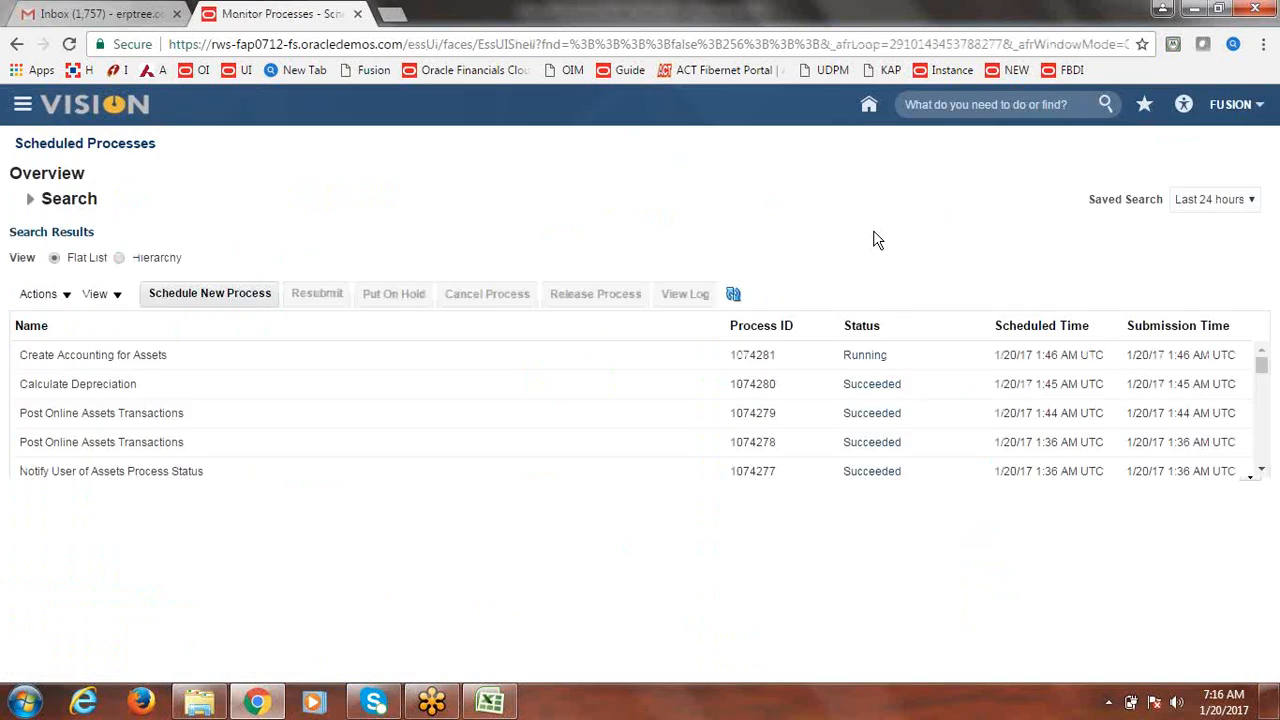
left_click(738, 299)
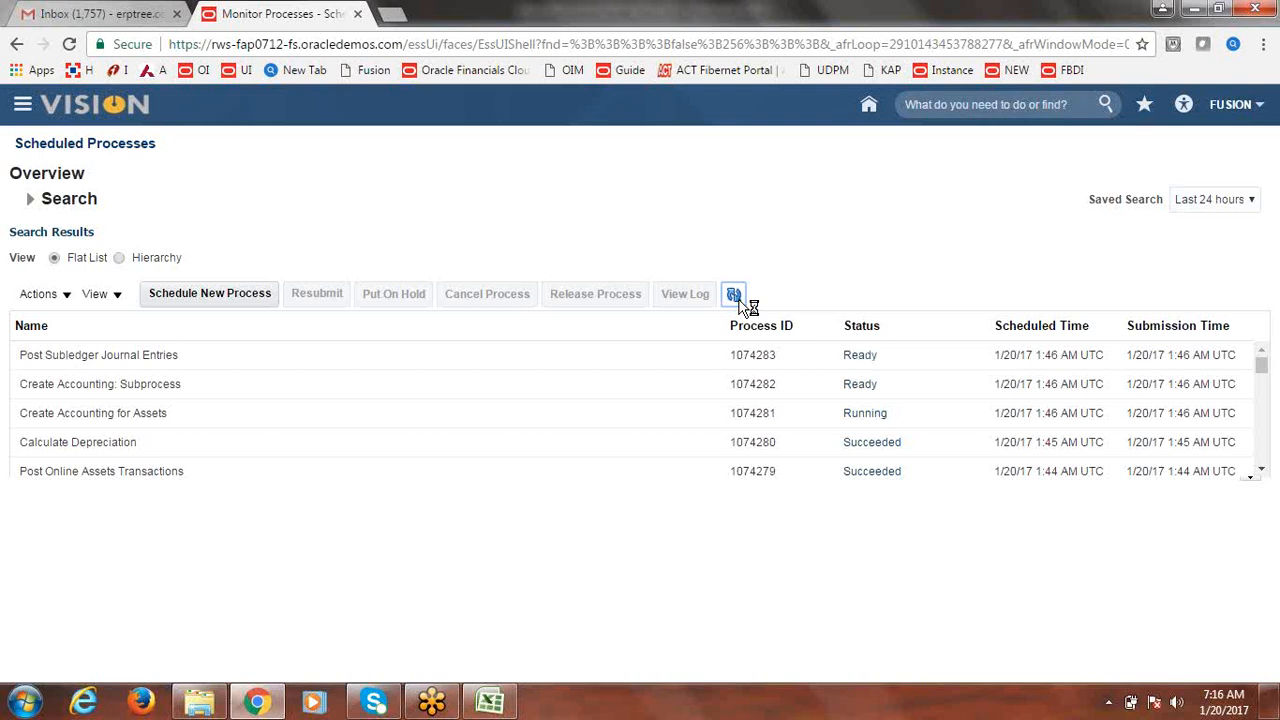
left_click(736, 298)
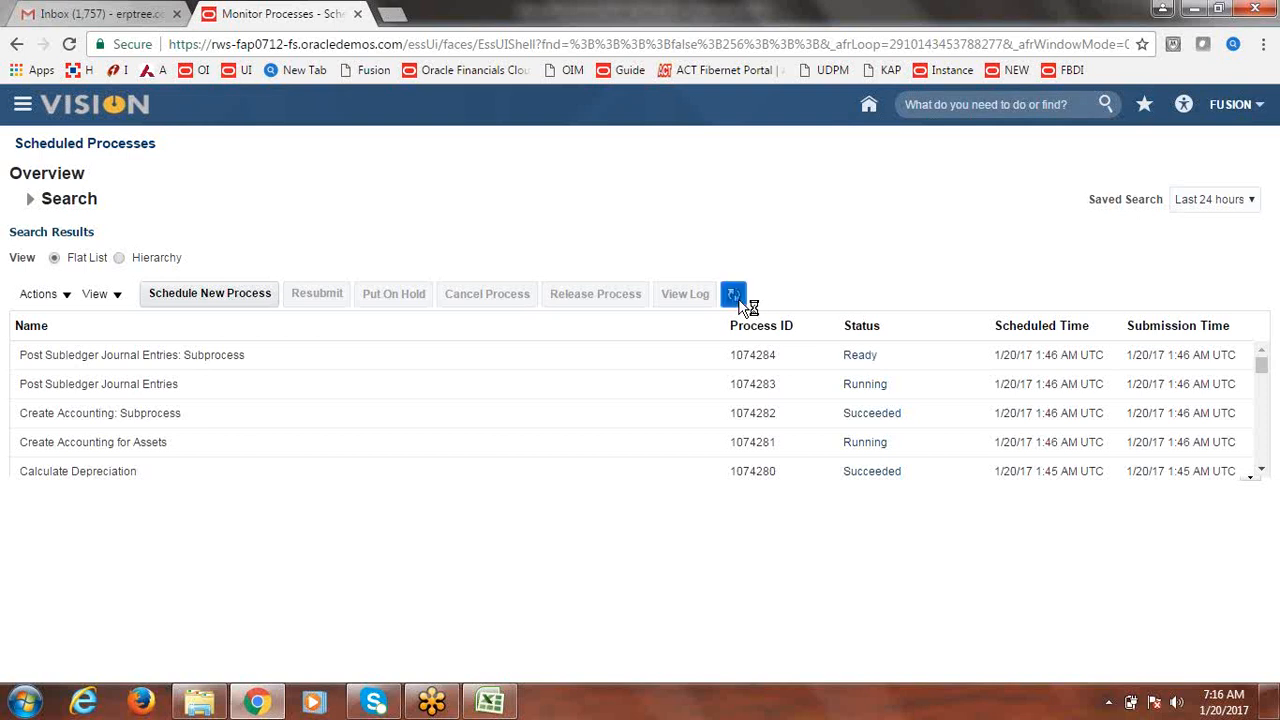
left_click(739, 303)
left_click(736, 300)
left_click(737, 297)
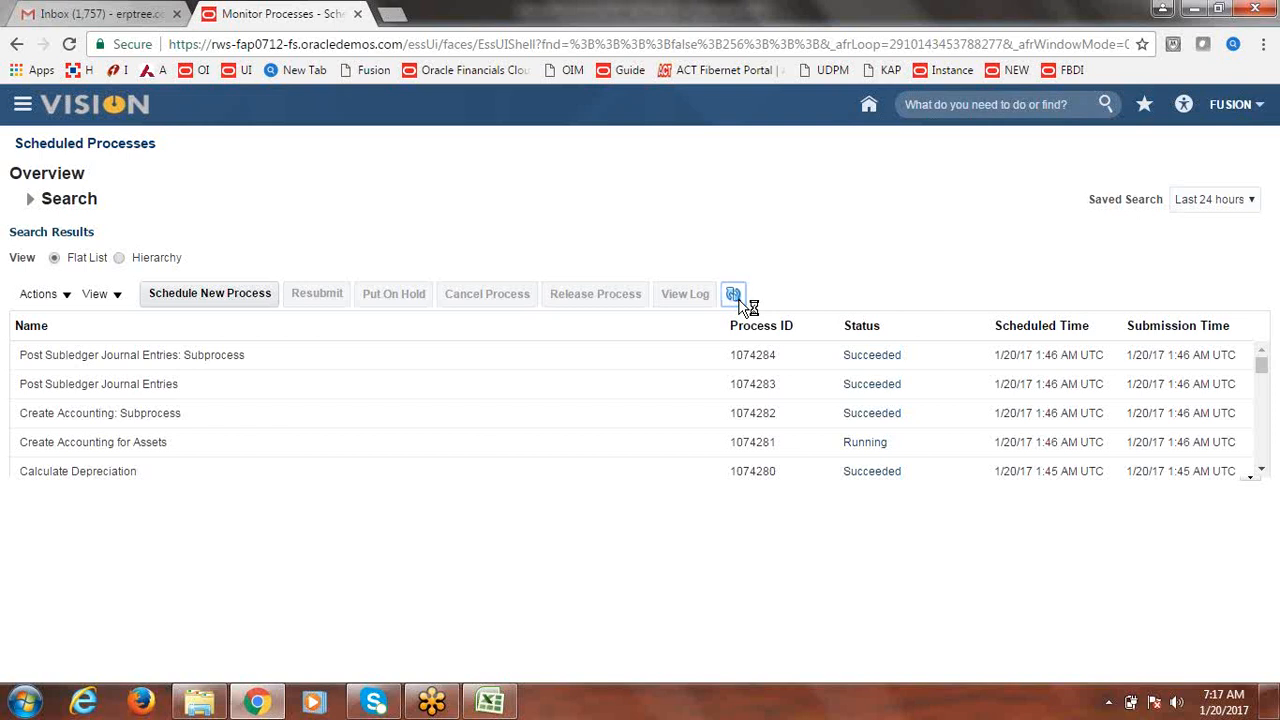
left_click(739, 300)
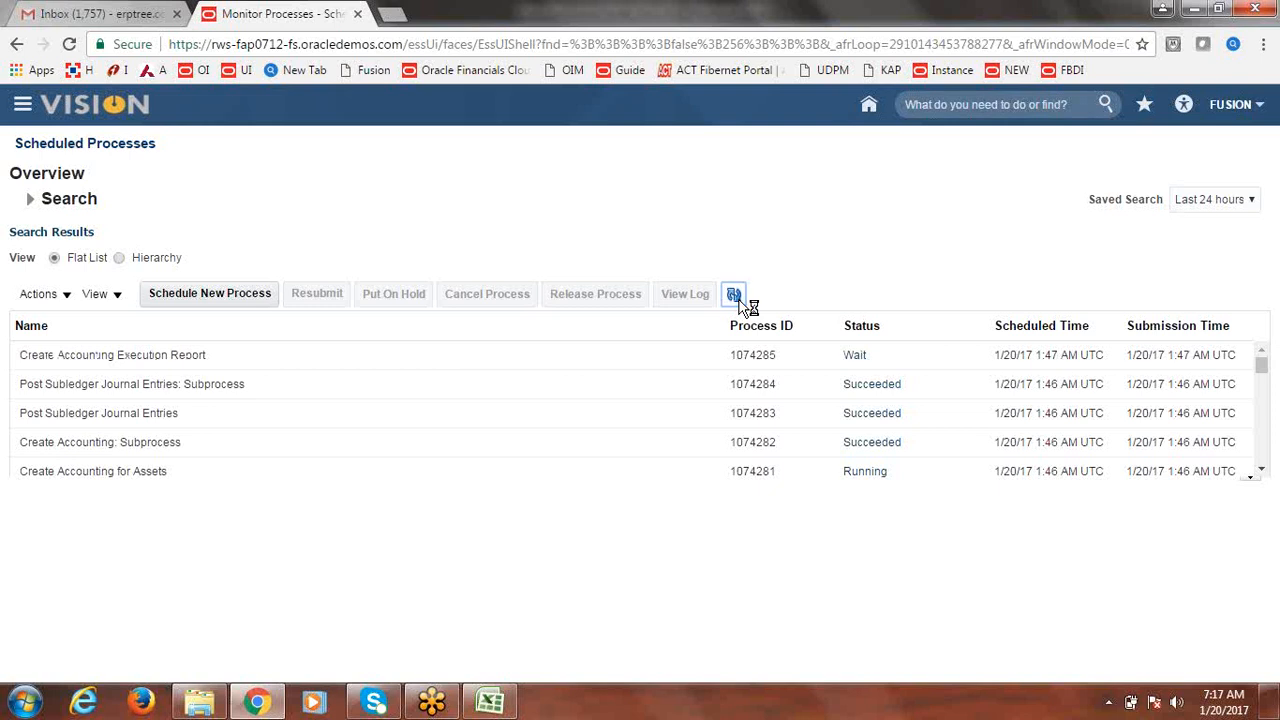
left_click(738, 297)
left_click(739, 298)
left_click(738, 300)
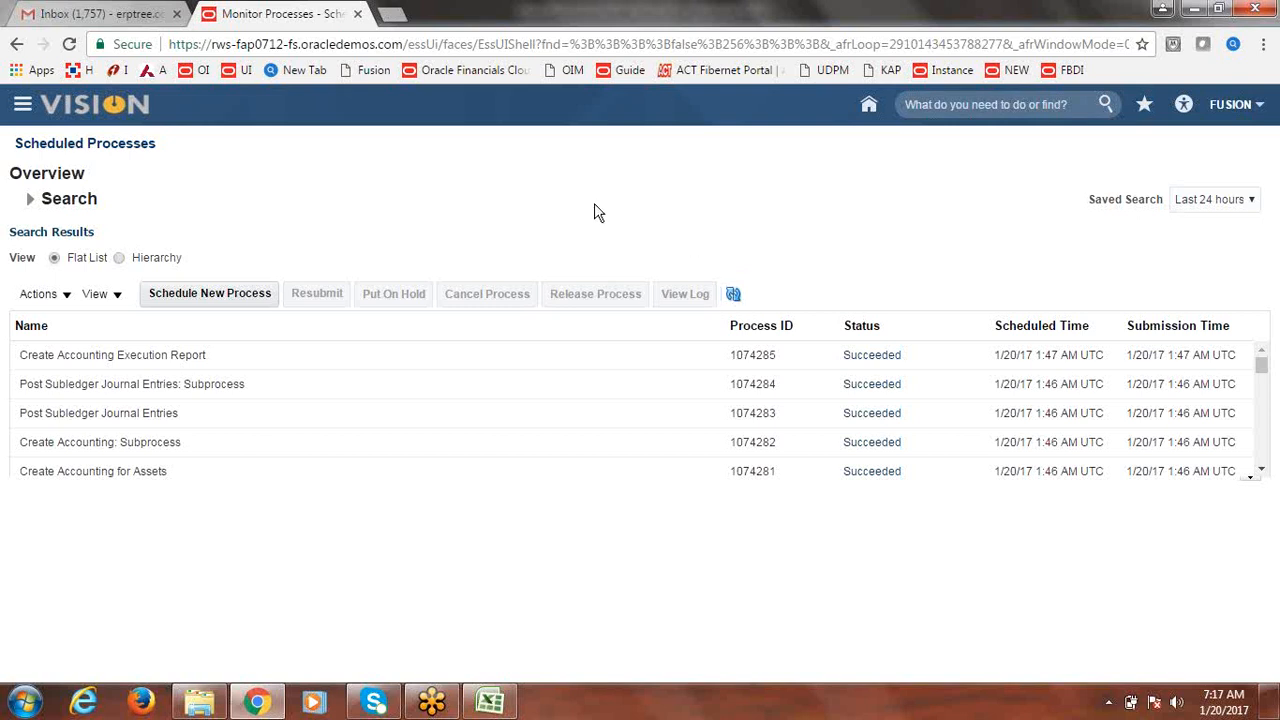
Return to the Fixed Assets work area and check the depreciation period details, including the period close date, for FUSION CORP
left_click(22, 110)
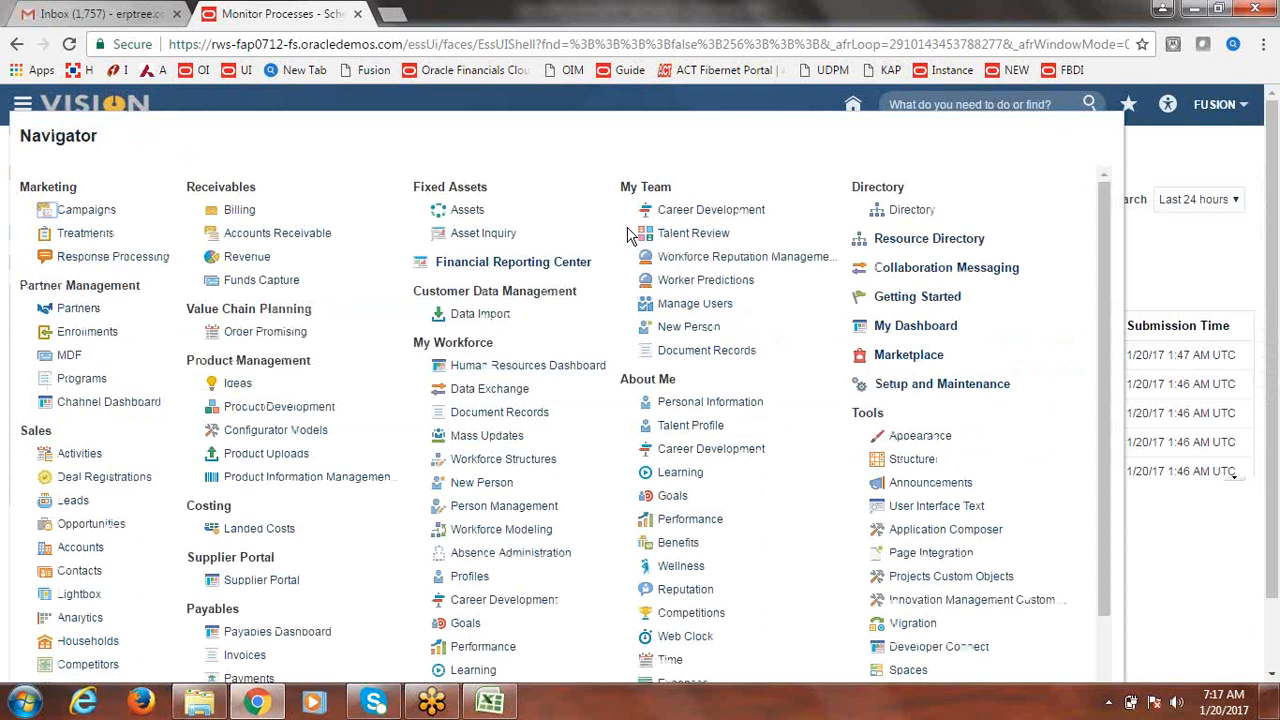
left_click(476, 218)
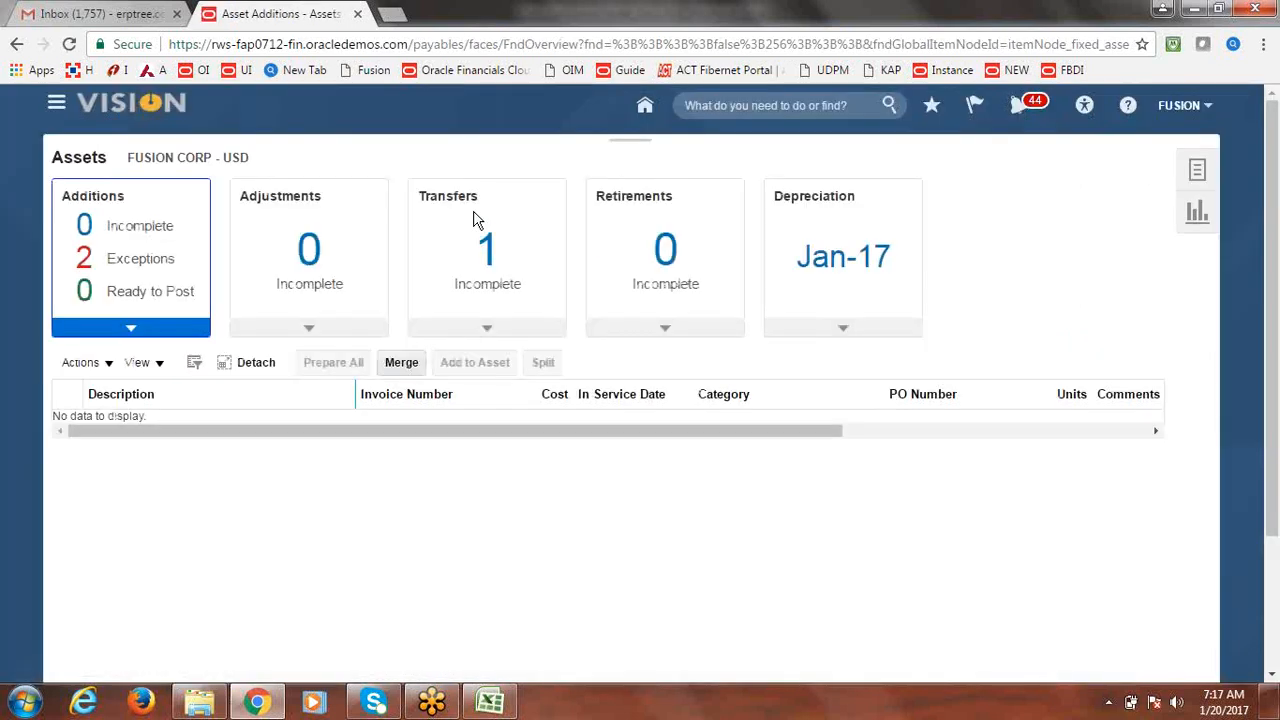
left_click(845, 332)
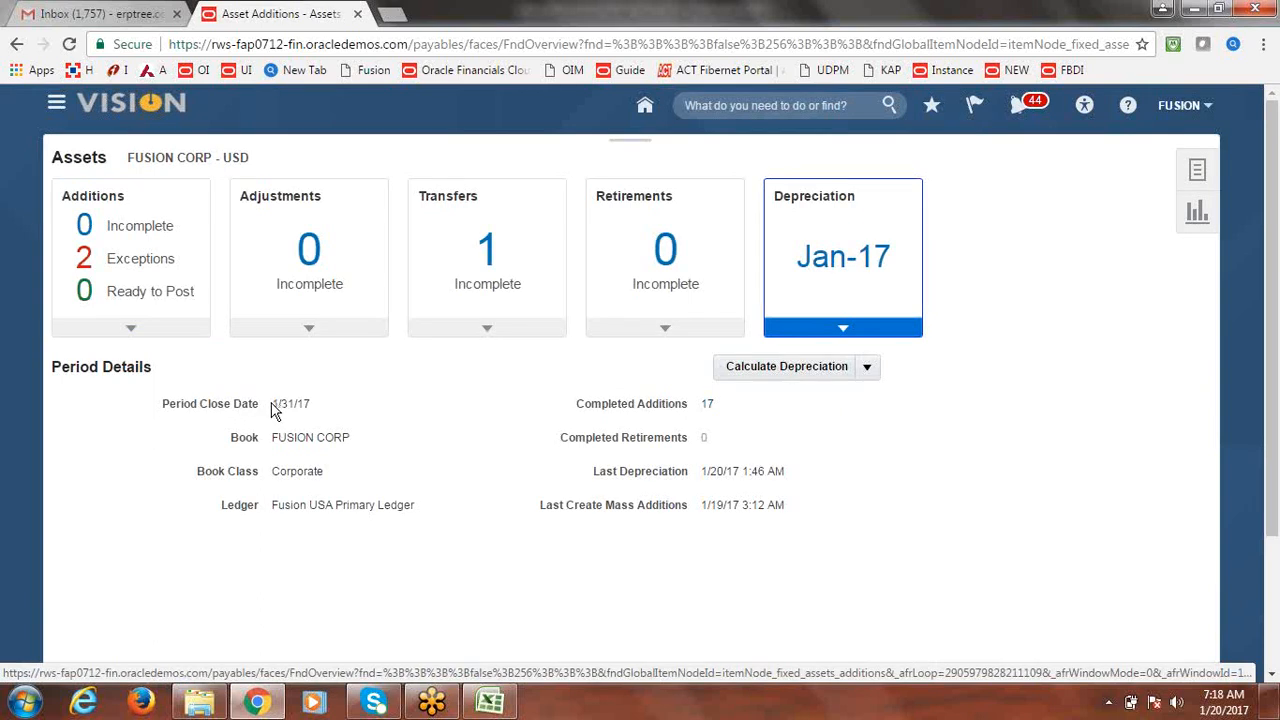
left_click_drag(273, 403, 375, 409)
left_click(375, 409)
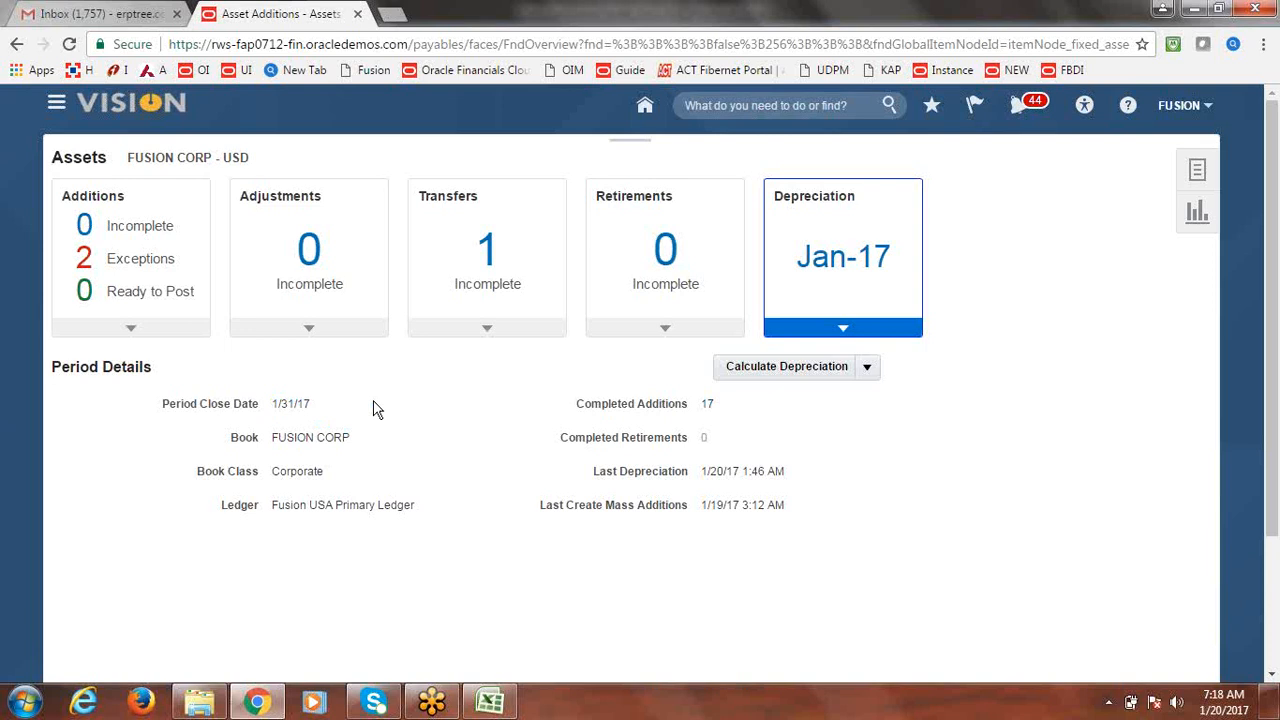
Open Inquire Assets from the task list and search for all assets in the FUSION CORP book
left_click(1199, 170)
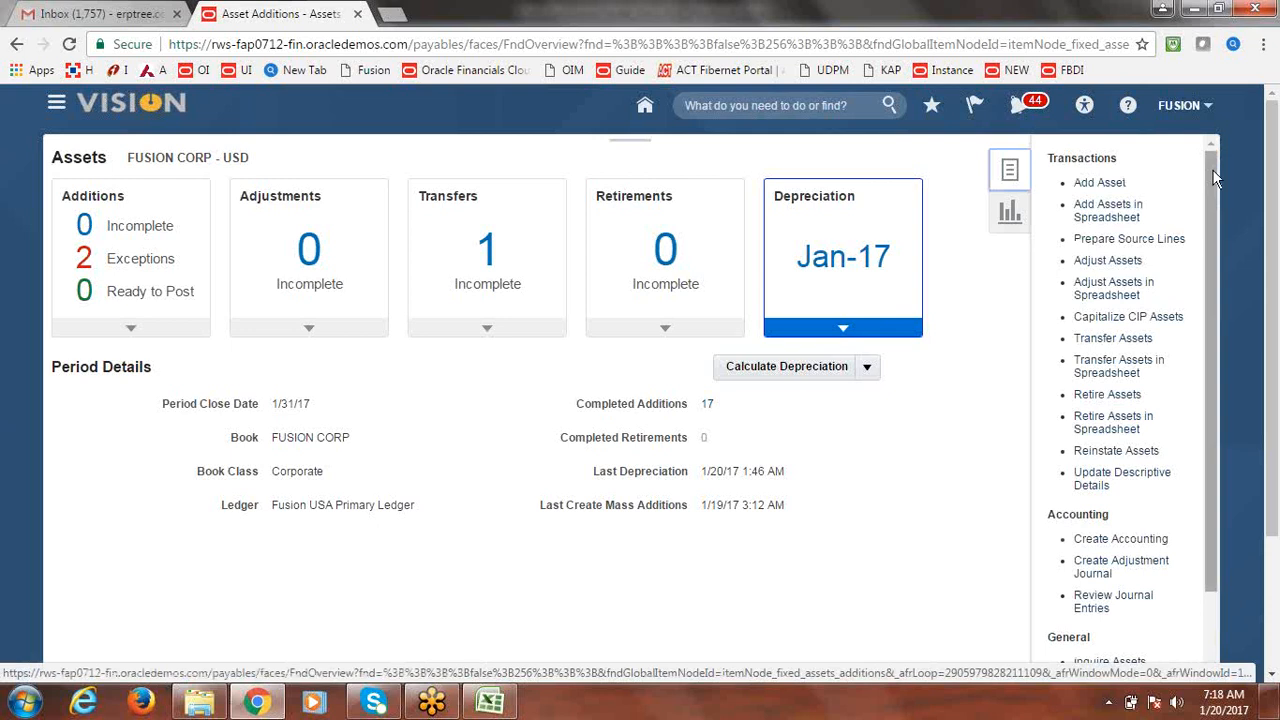
scroll(1215, 240, "down", 1)
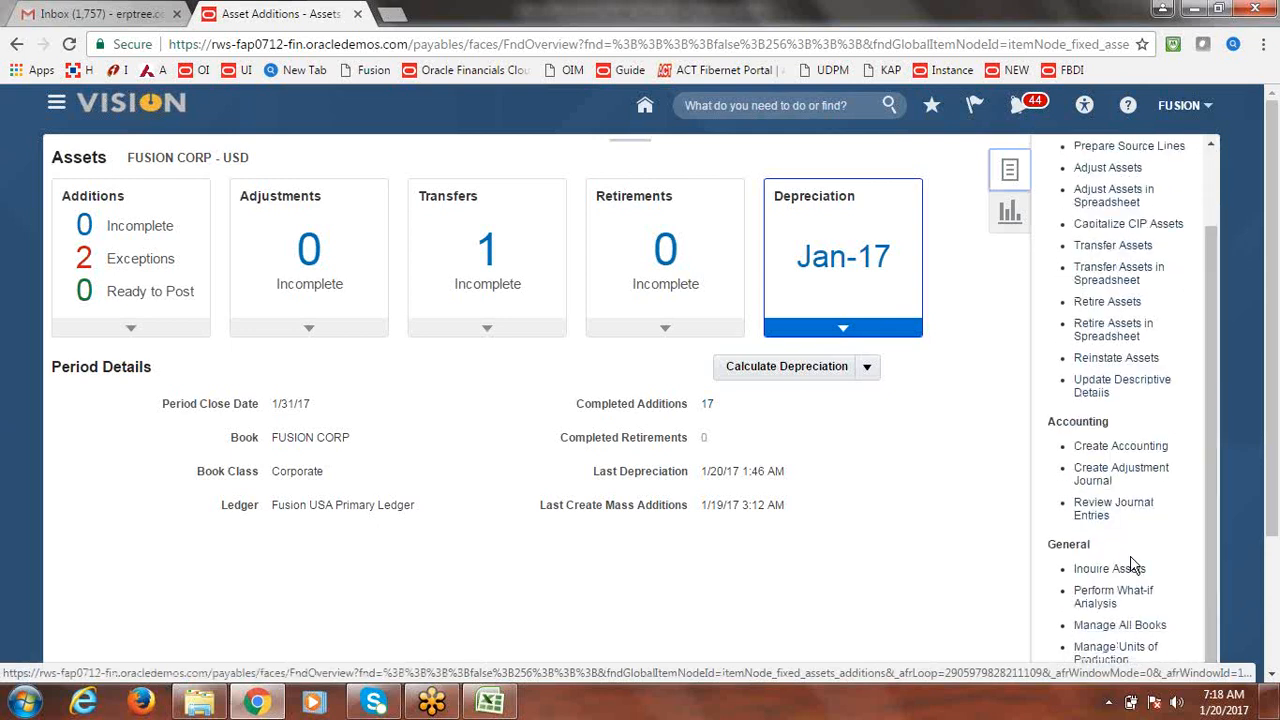
left_click(1110, 571)
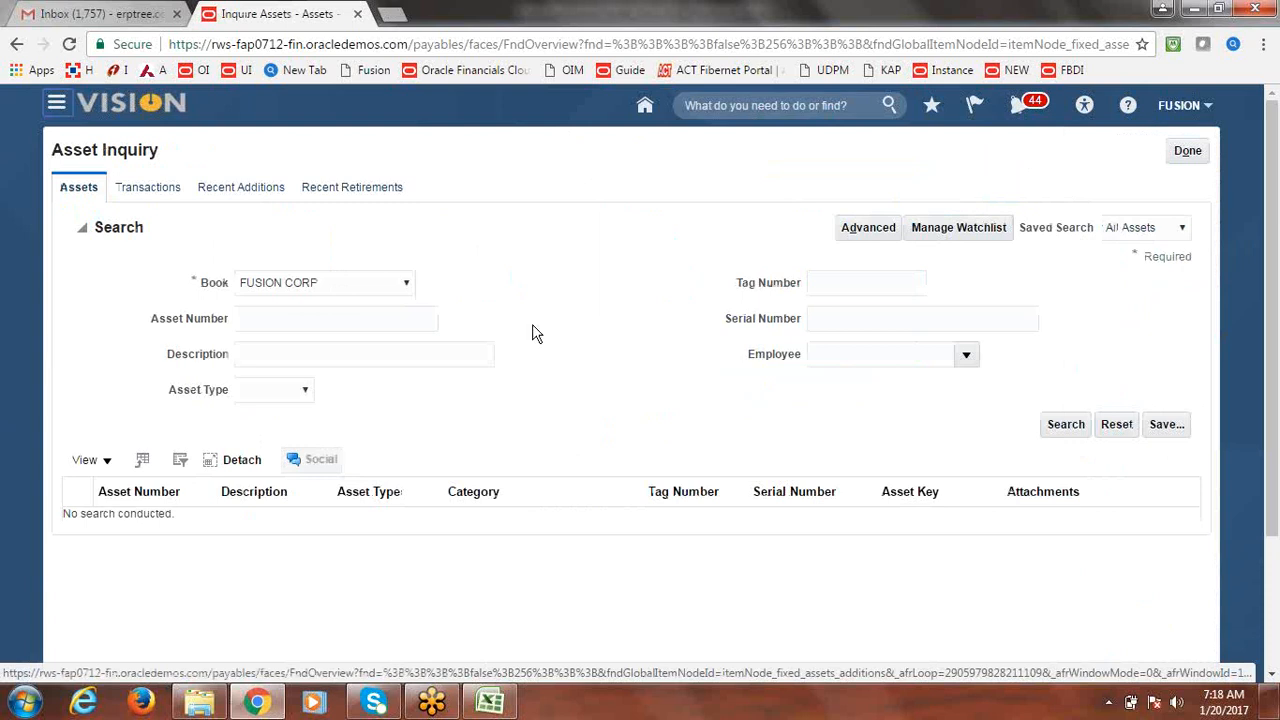
left_click(1072, 430)
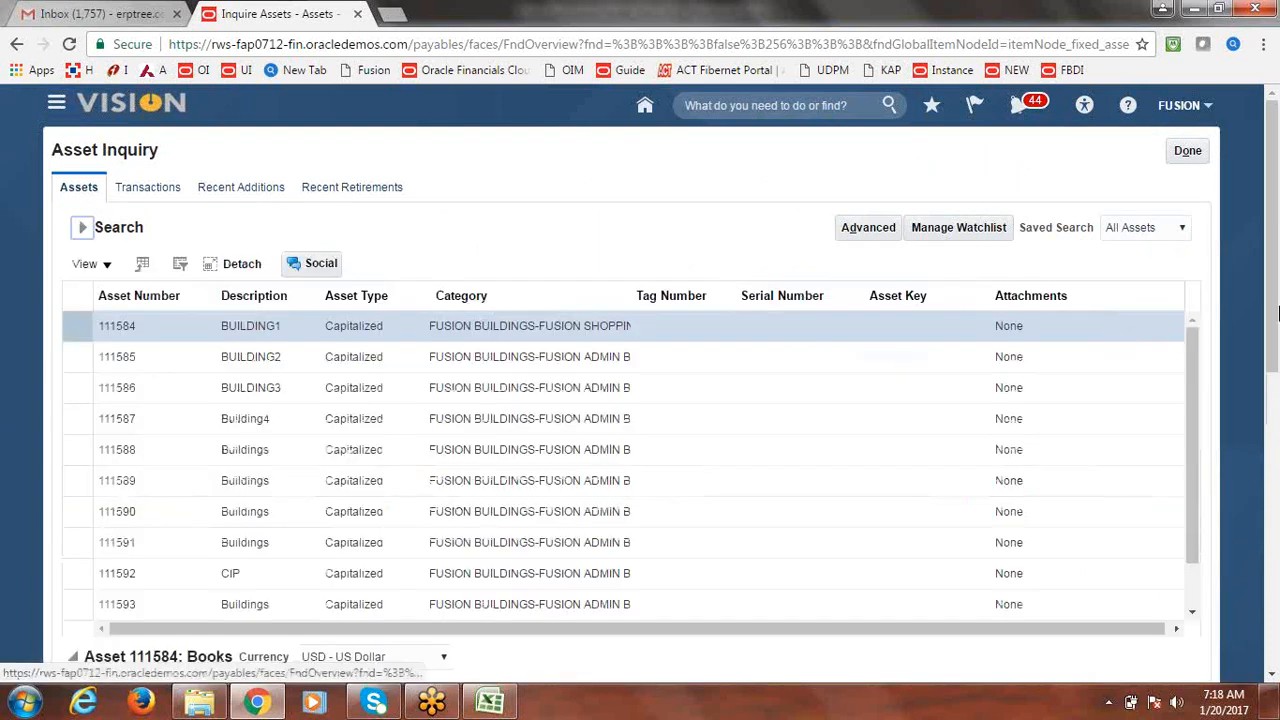
Select asset 111585 (BUILDING2) and examine its FUSION CORP depreciation reserve, net book value, YTD depreciation and financial details
left_click(62, 356)
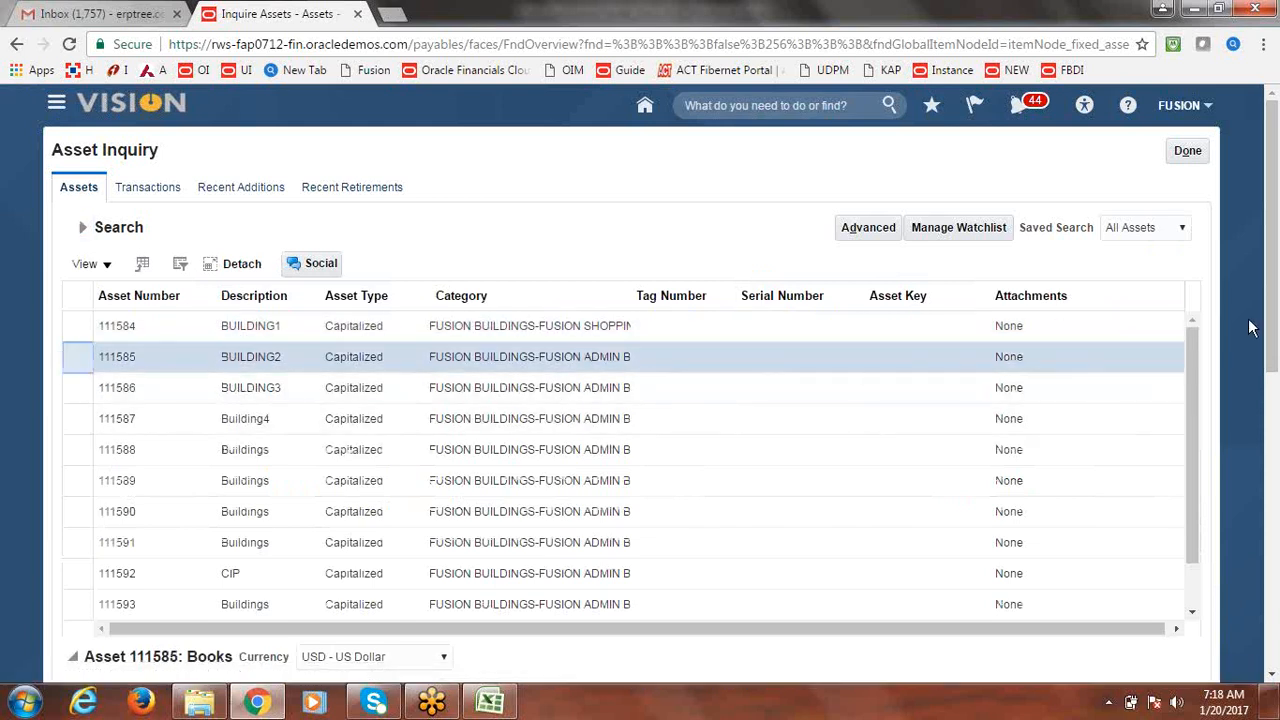
left_click_drag(1275, 277, 1277, 455)
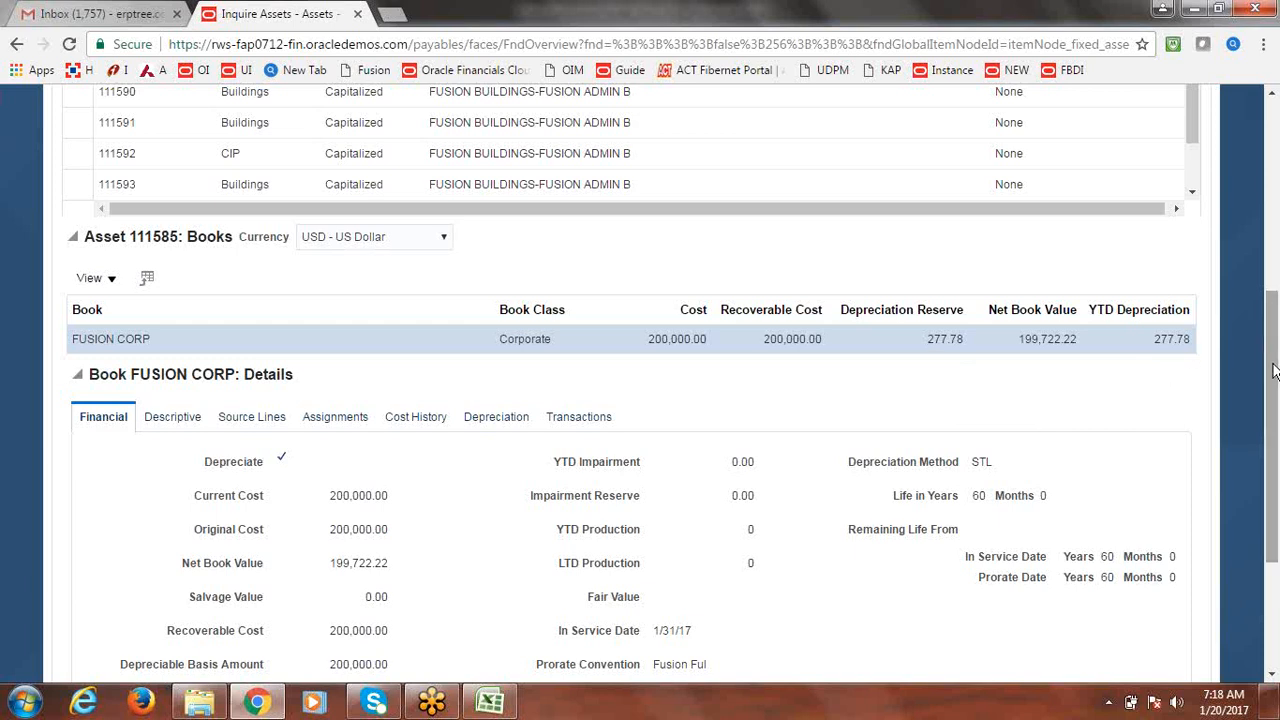
scroll(1273, 367, "down", 2)
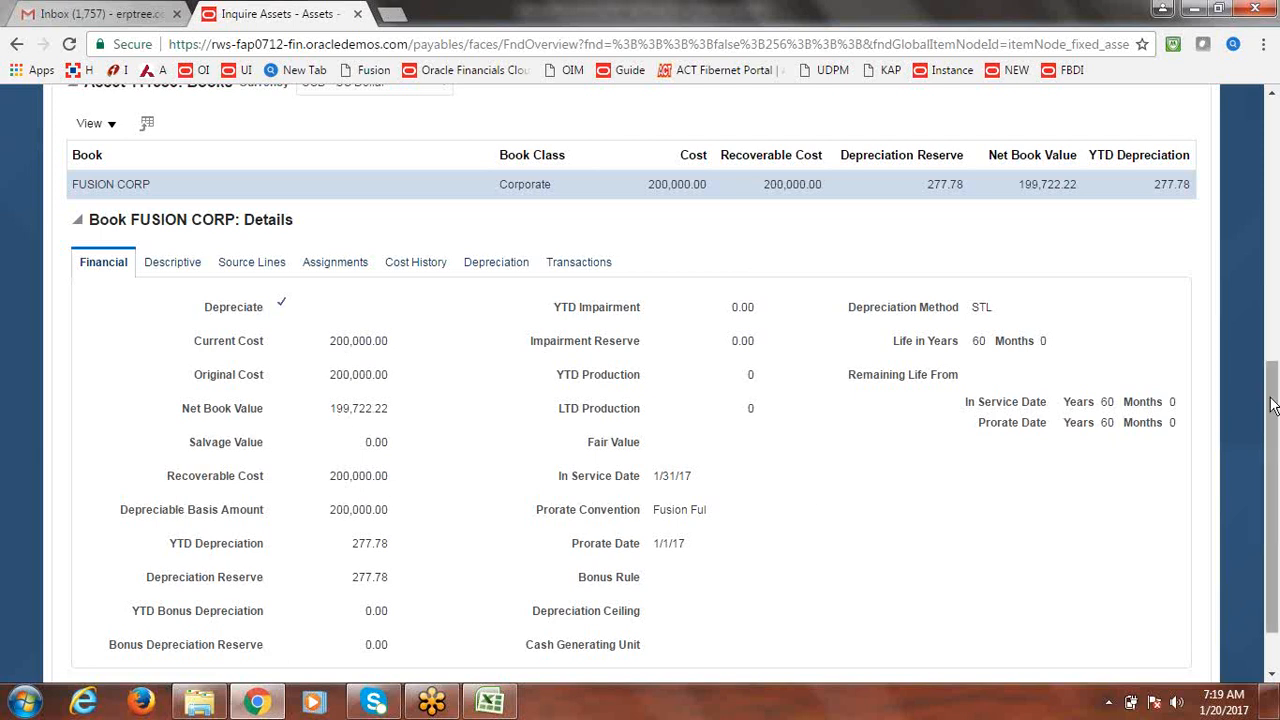
left_click_drag(1275, 406, 1270, 200)
scroll(1270, 200, "down", 3)
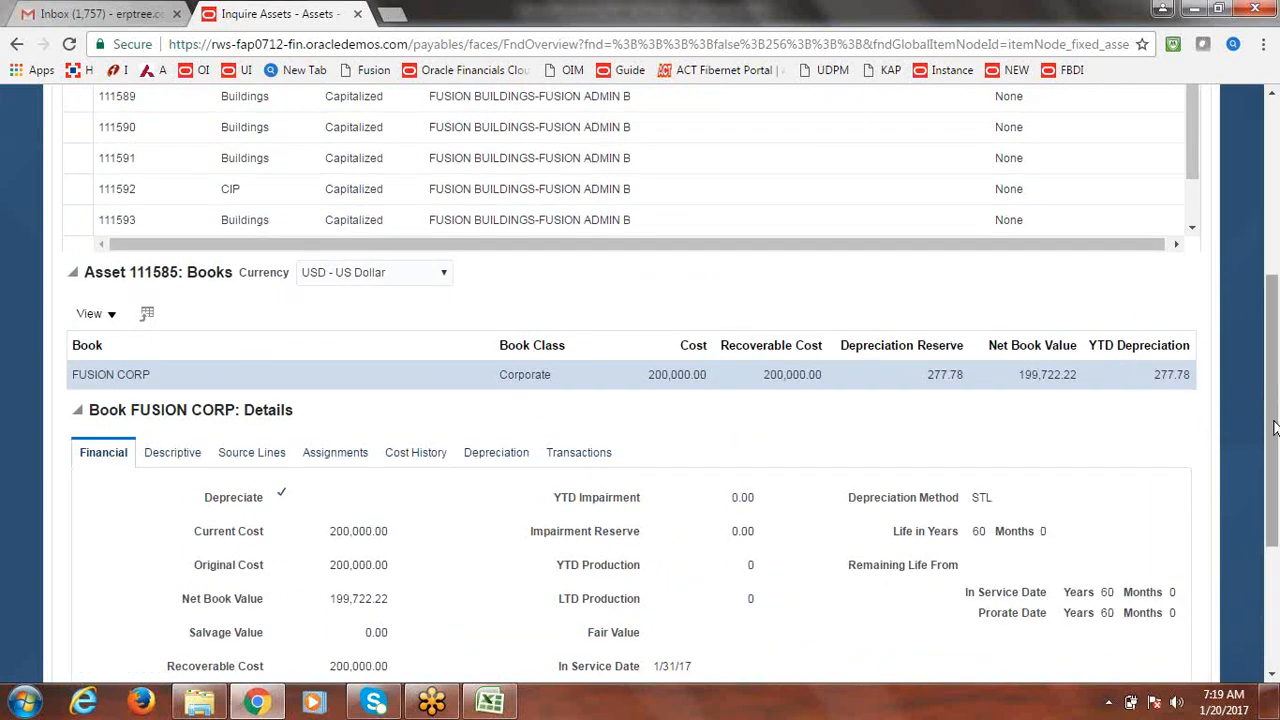
left_click_drag(1274, 419, 1274, 346)
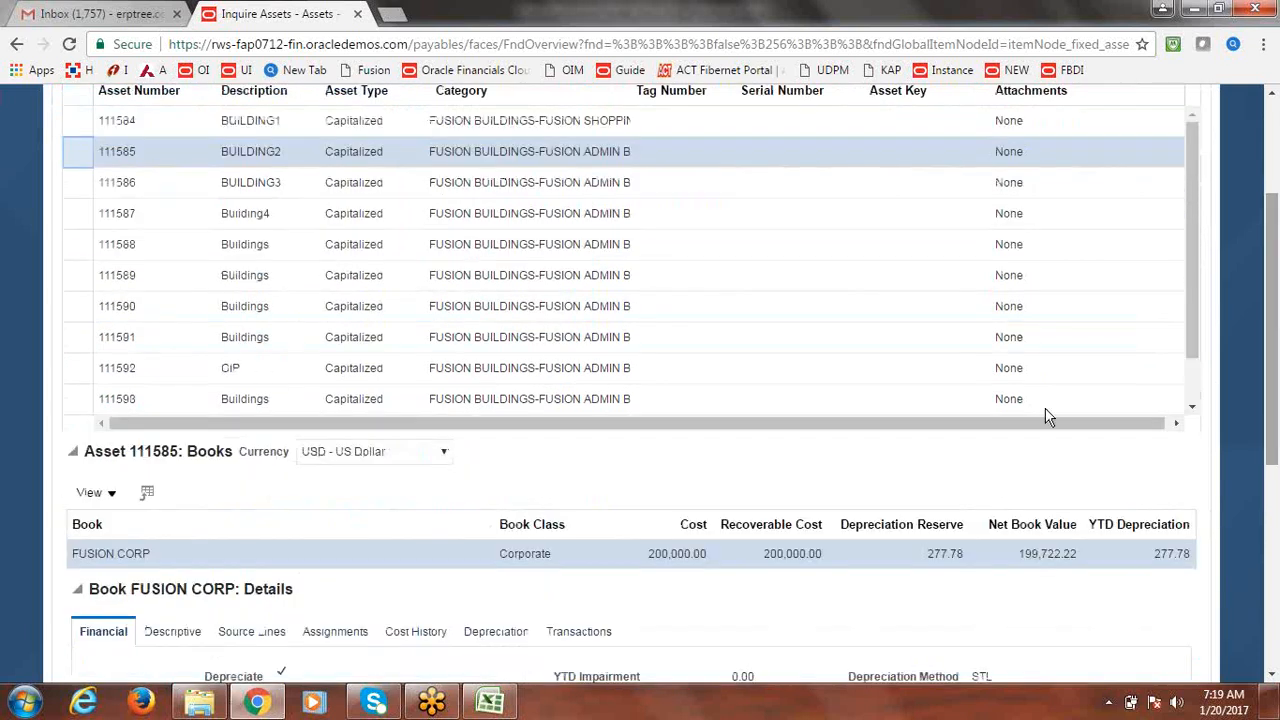
Consult the Run Depreciation and Rollback Depreciation topics in the Excel class notes, and return to Asset Inquiry in Chrome
left_click(492, 705)
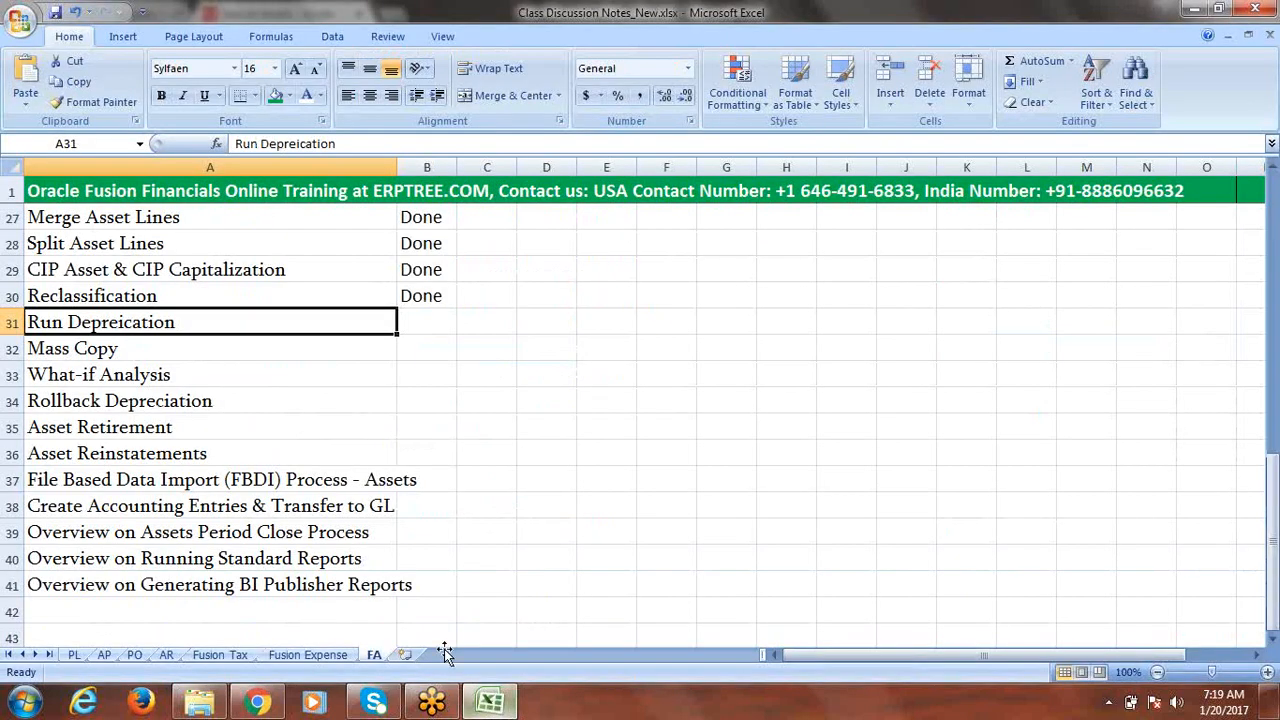
left_click(180, 402)
left_click(170, 321)
left_click(277, 708)
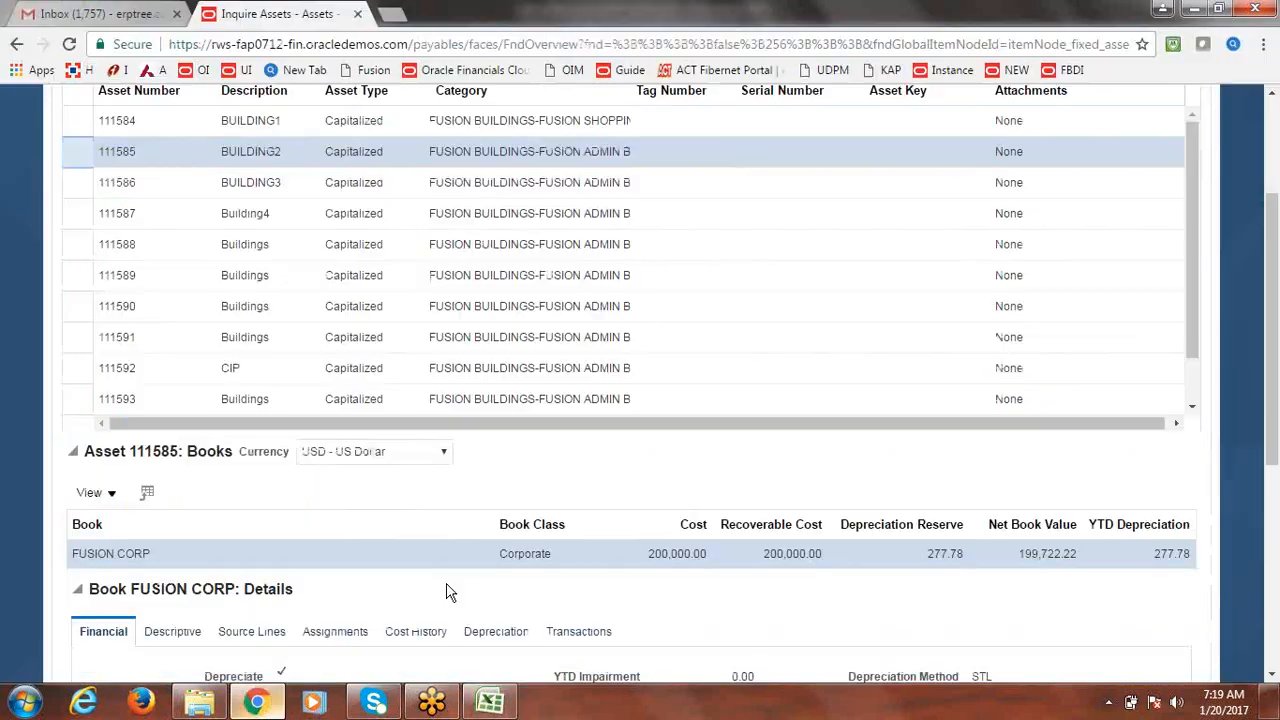
Compare the asset list with the FUSION CORP book values of asset 111585 once more
scroll(1273, 336, "up", 1)
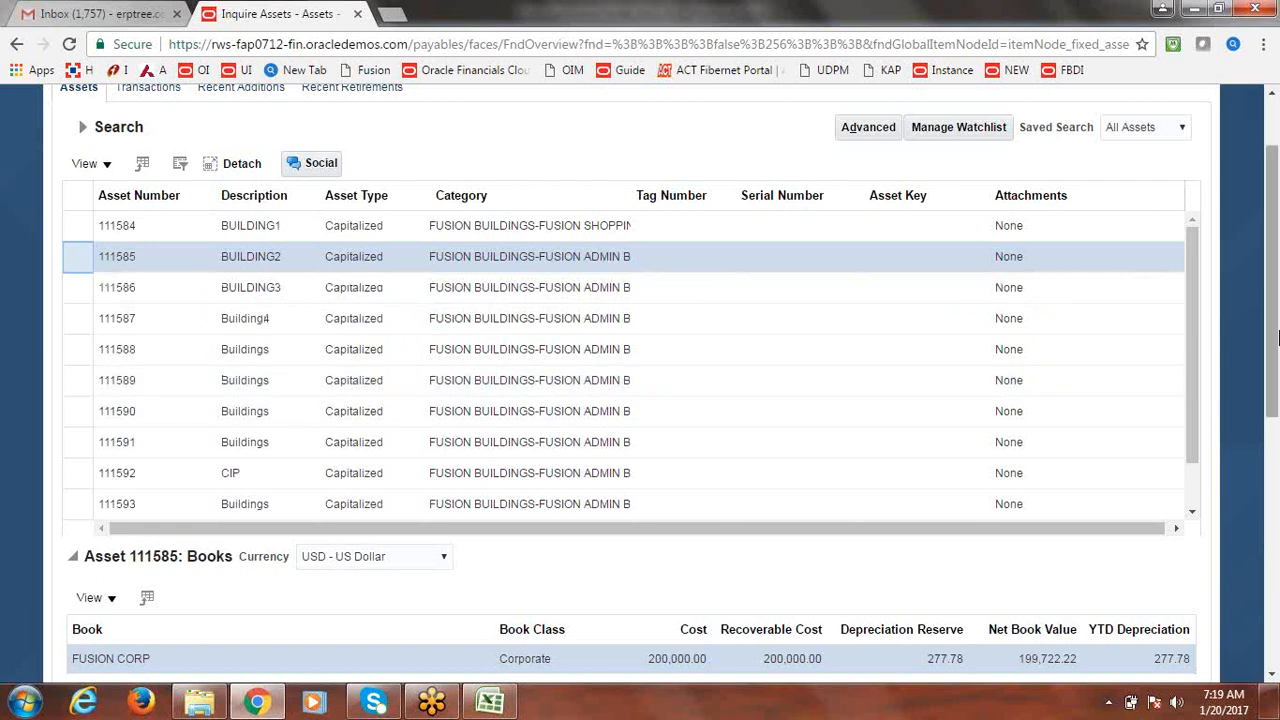
scroll(1276, 337, "down", 2)
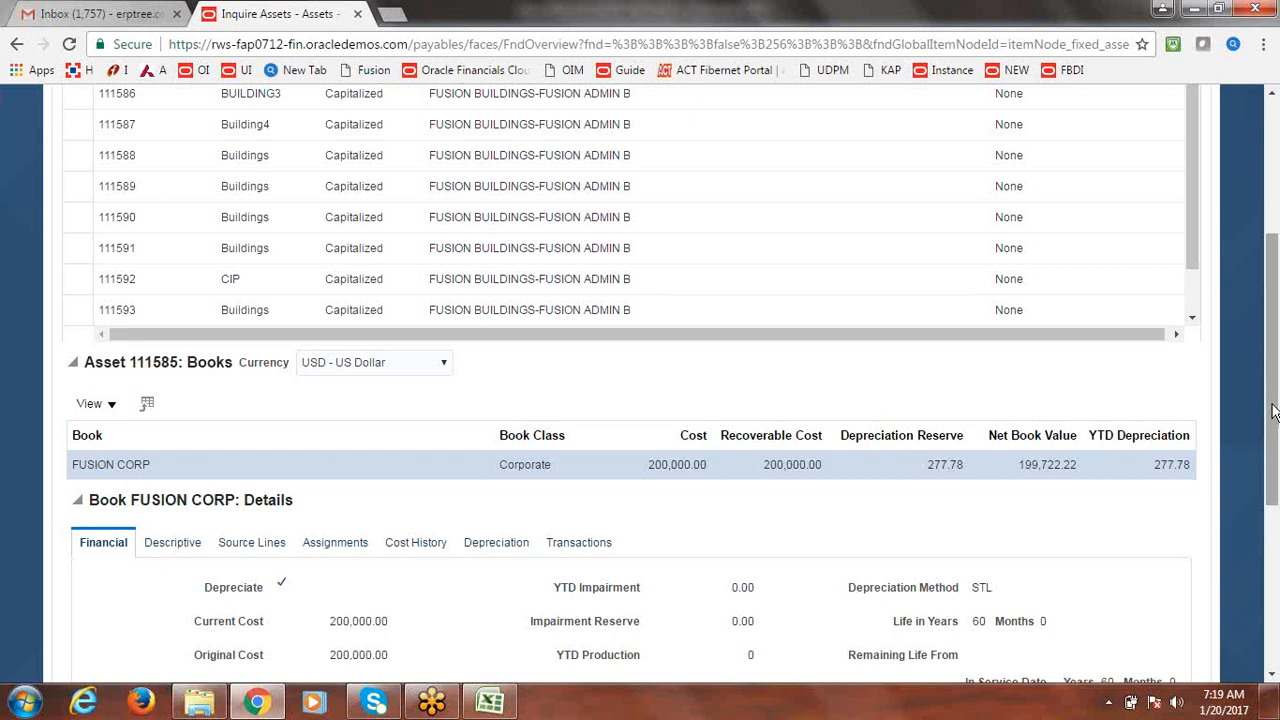
left_click_drag(1272, 412, 1275, 383)
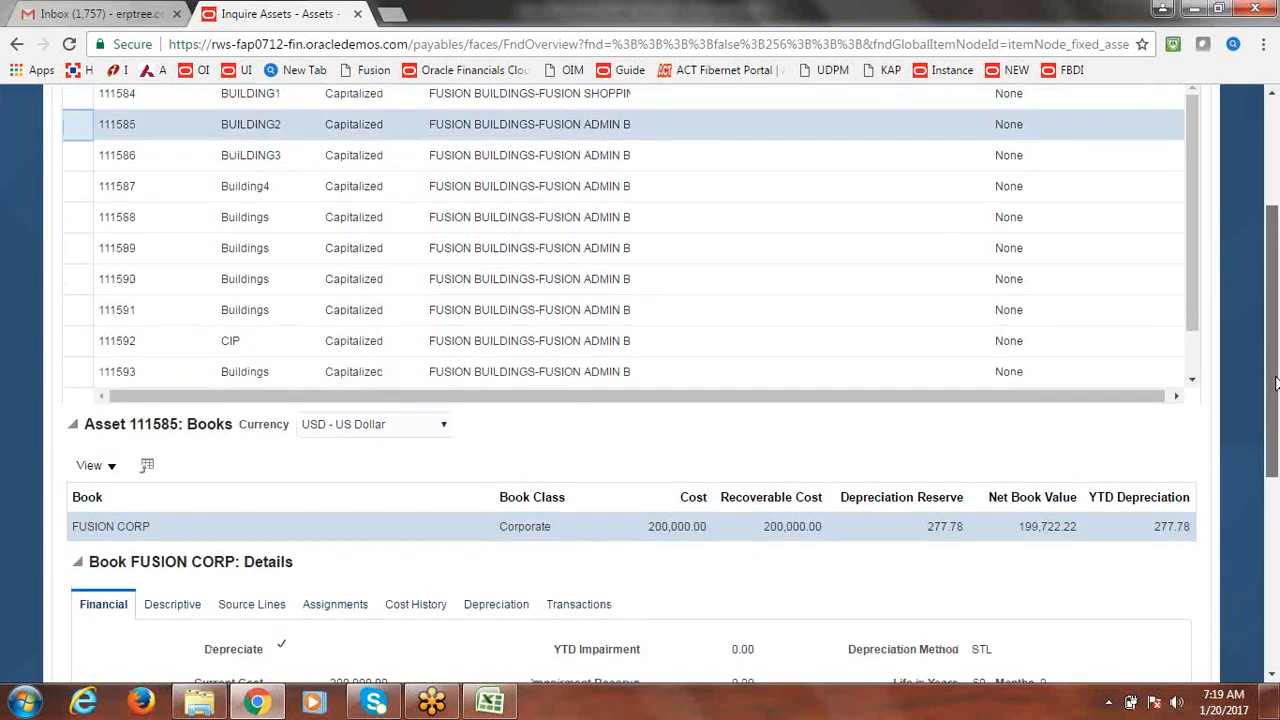
left_click_drag(1275, 380, 1273, 335)
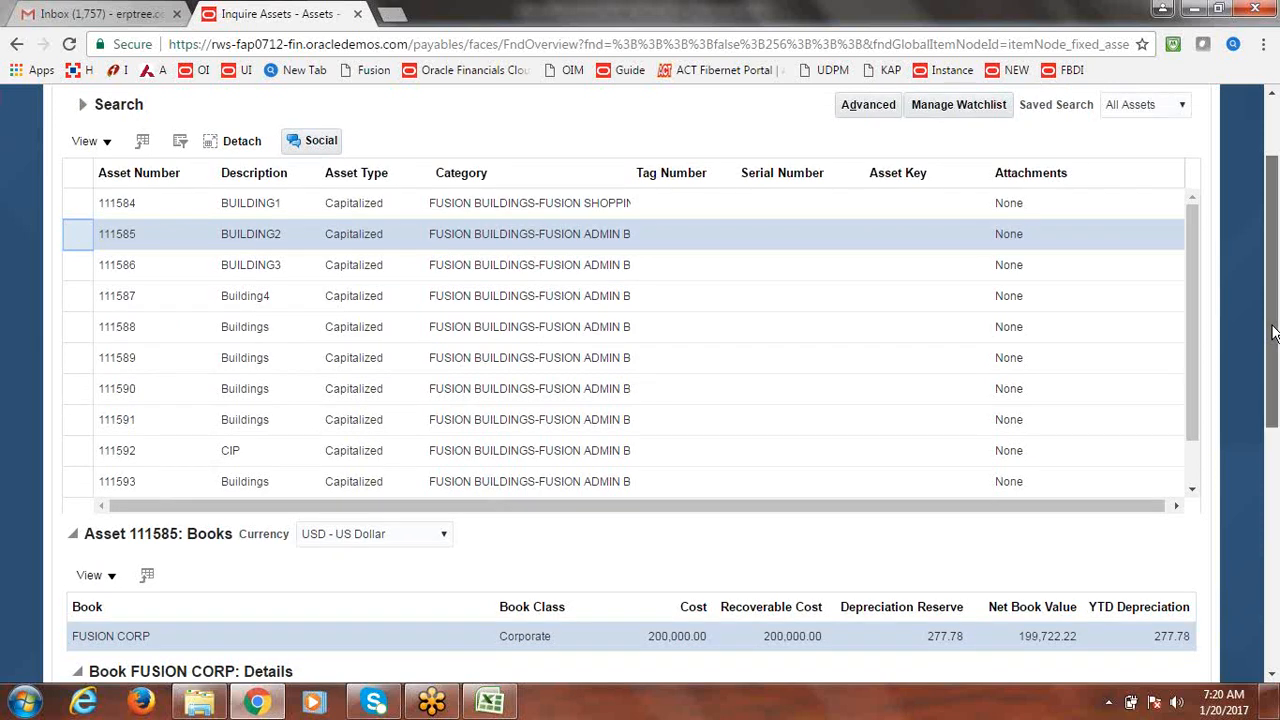
left_click_drag(1272, 326, 1272, 283)
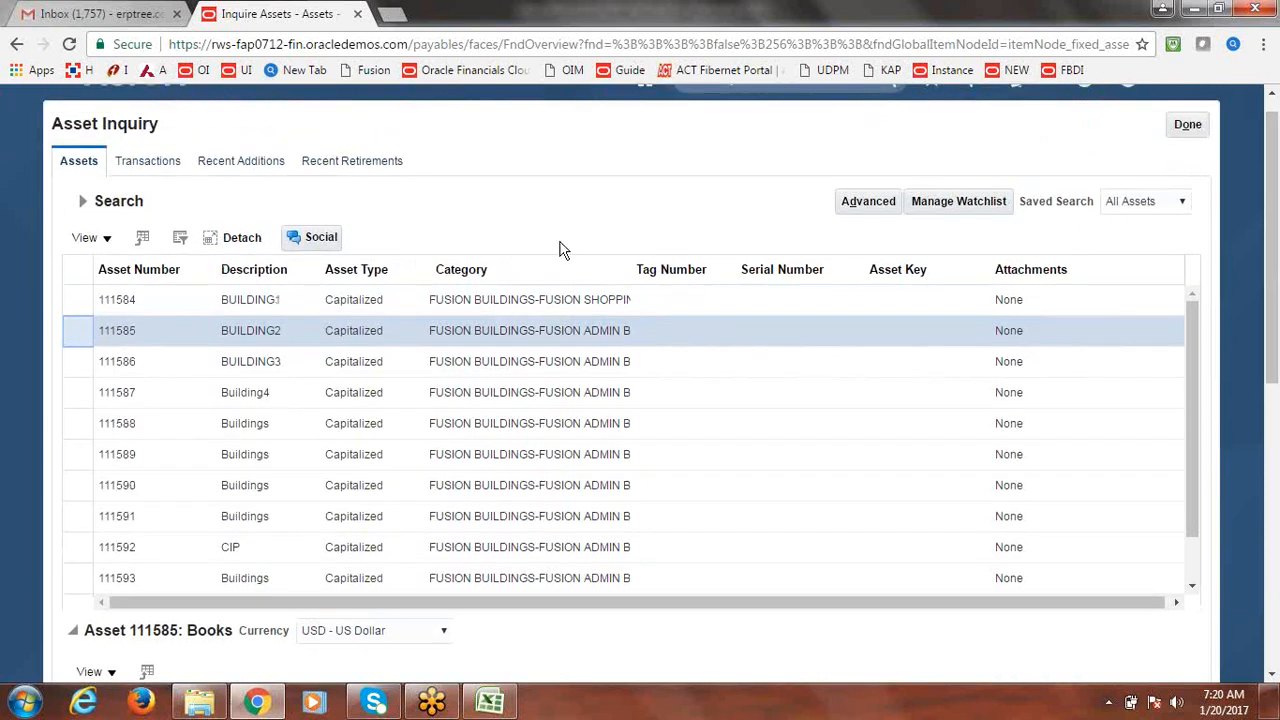
left_click(107, 337)
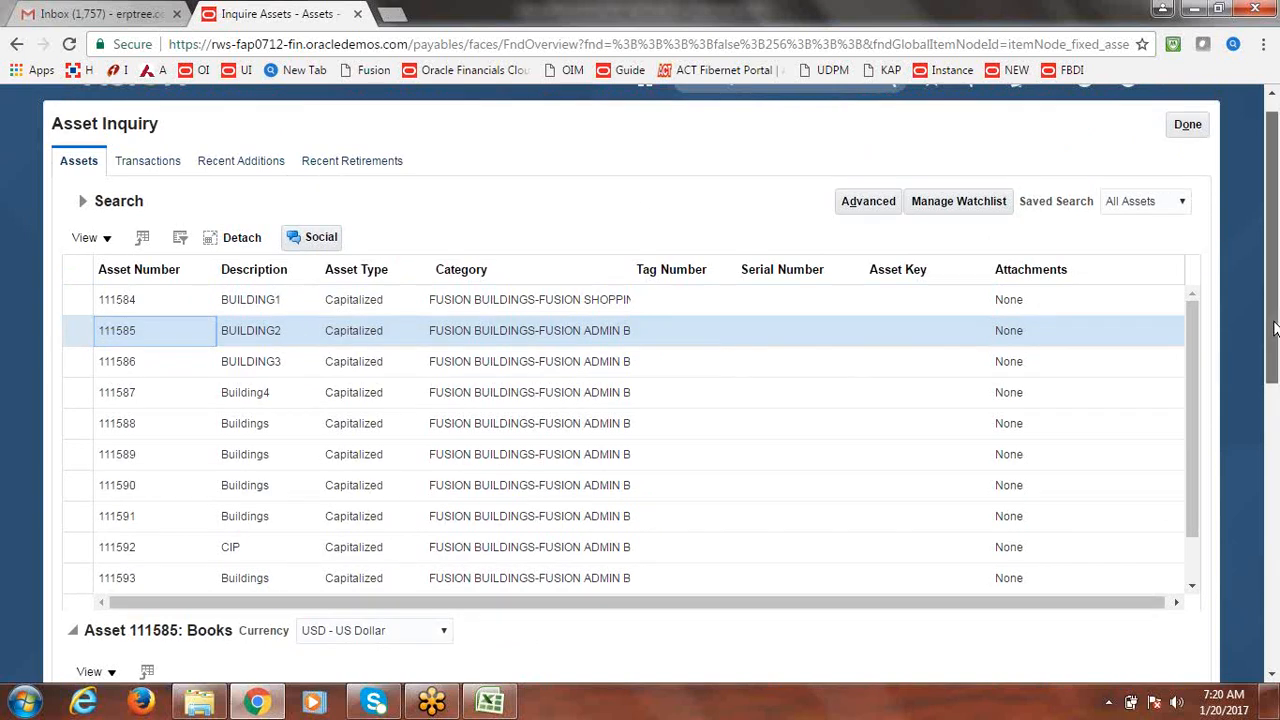
left_click_drag(1274, 330, 1274, 280)
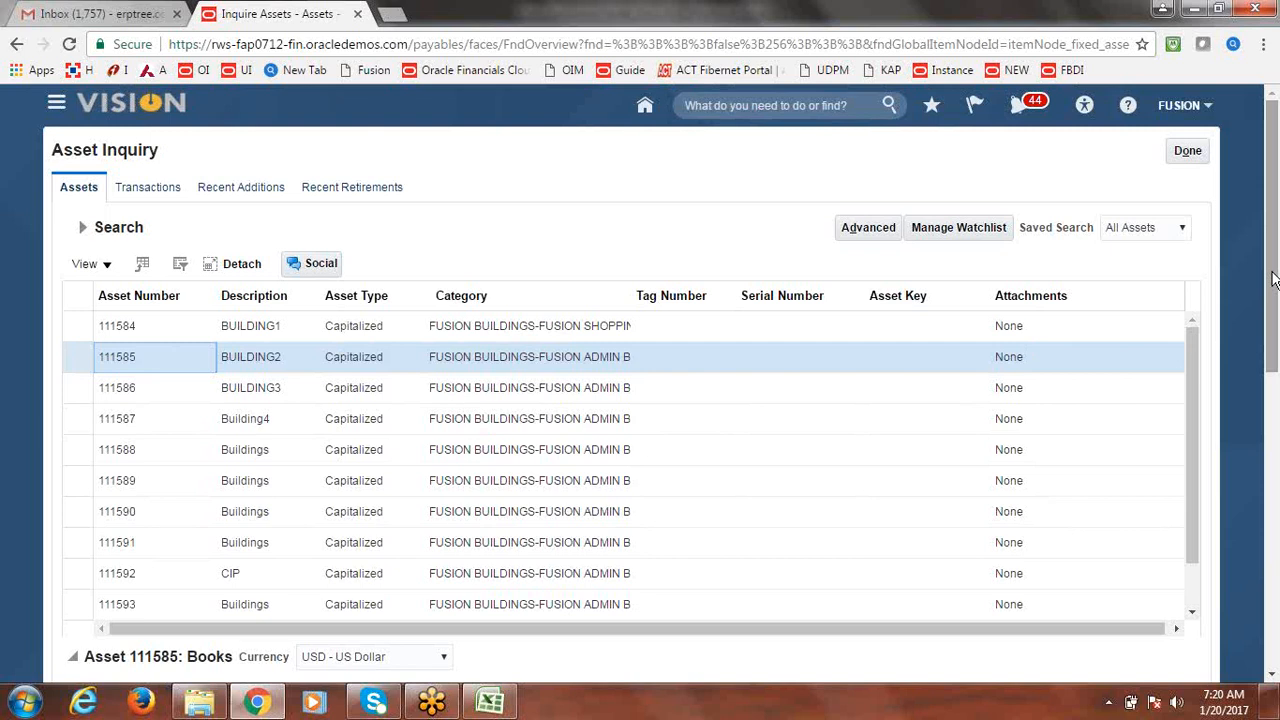
mouse_move(1272, 280)
left_mouse_down()
mouse_move(1274, 443)
mouse_move(1274, 275)
left_mouse_up()
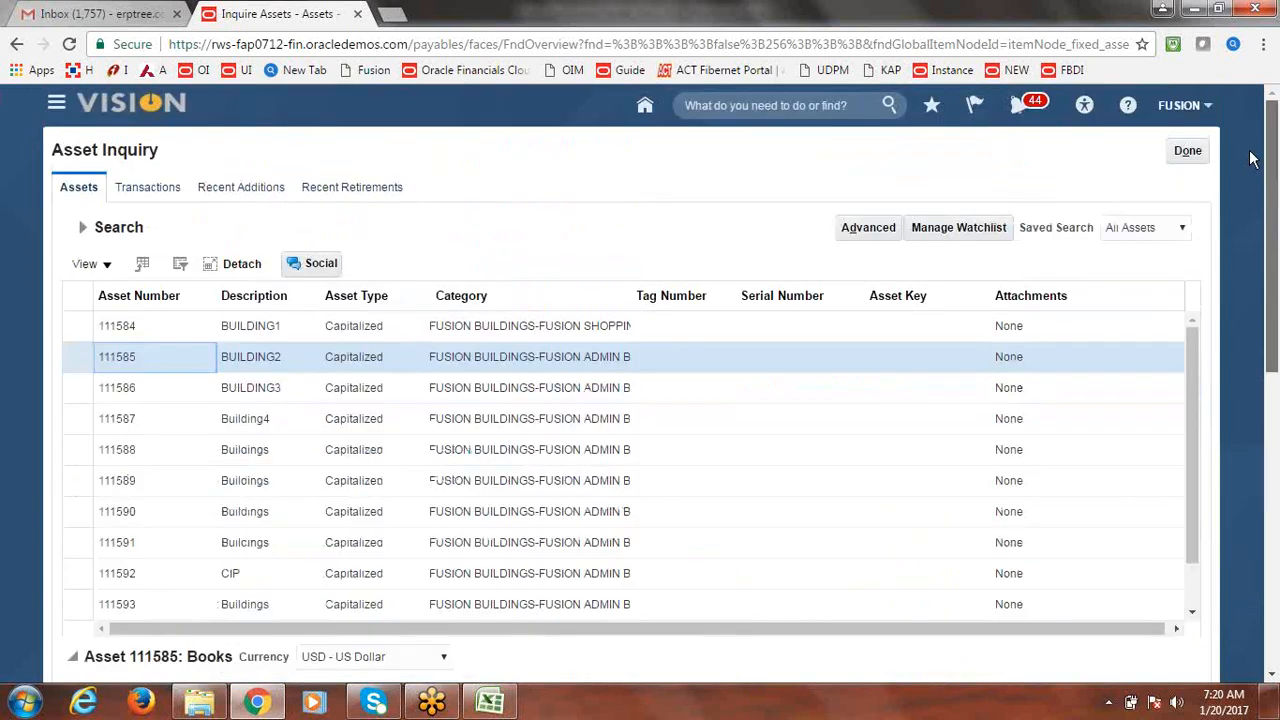
Leave Asset Inquiry, open Adjust Assets from the task list and search the FUSION CORP book for asset number 111585
left_click(1188, 150)
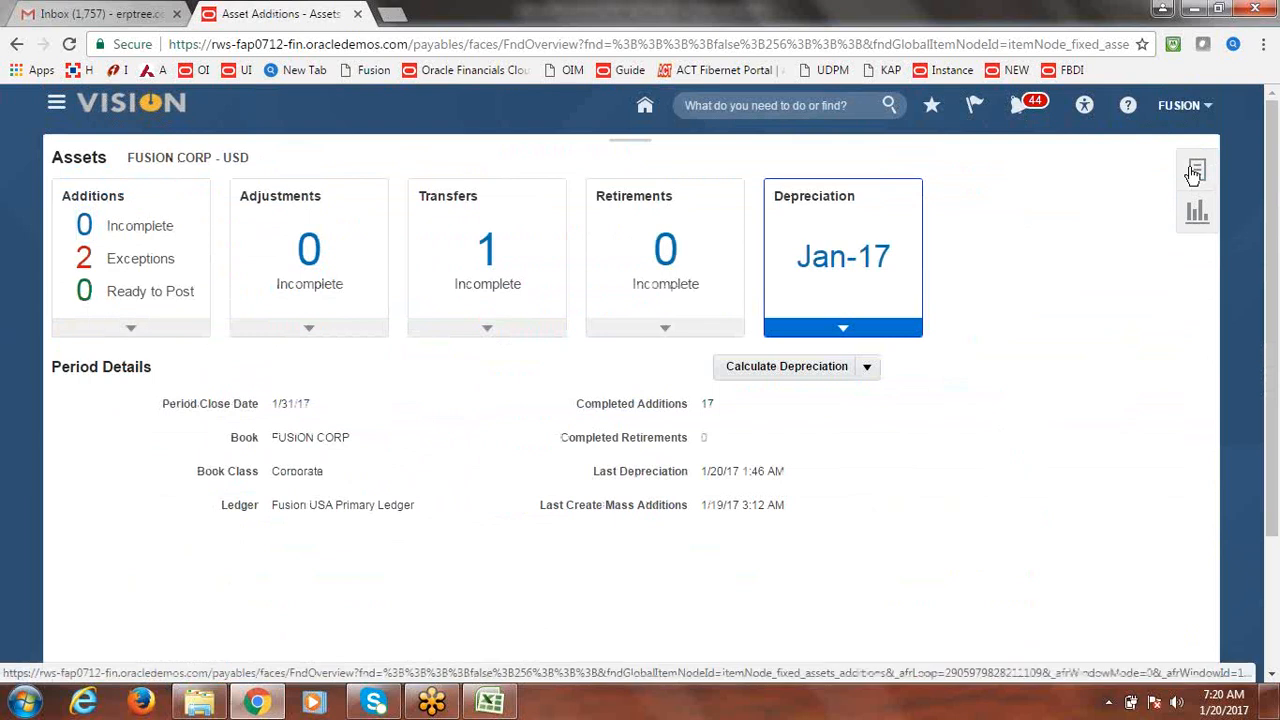
left_click(1195, 171)
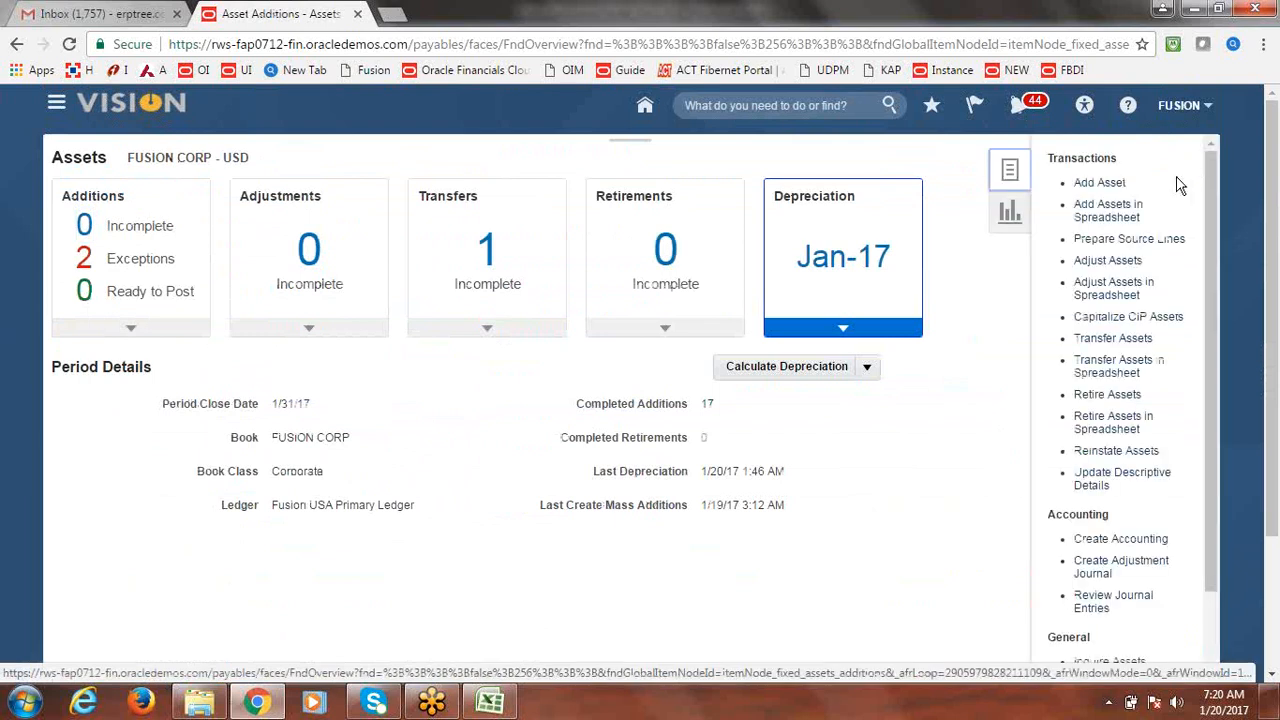
left_click(1116, 266)
left_click(280, 326)
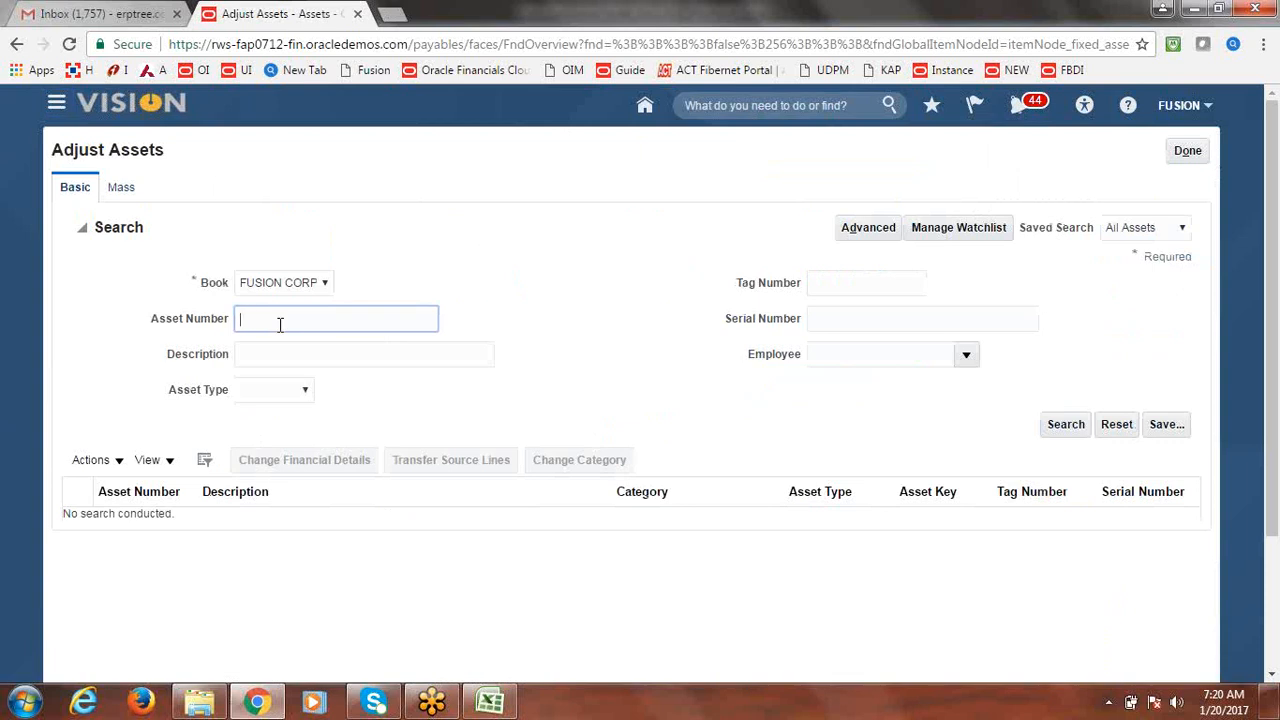
type("111585")
left_click(1066, 424)
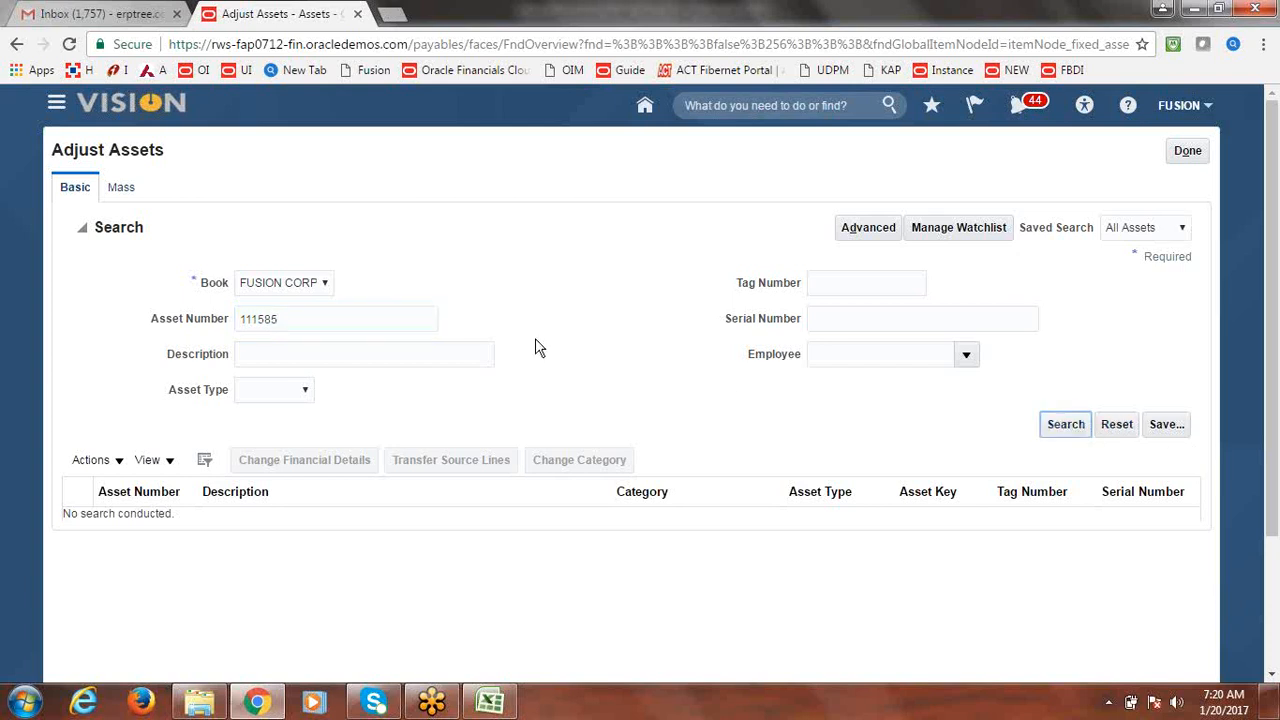
Change the financial details of asset 111585 by setting its life in years to 40, and submit the adjustment
left_click(80, 326)
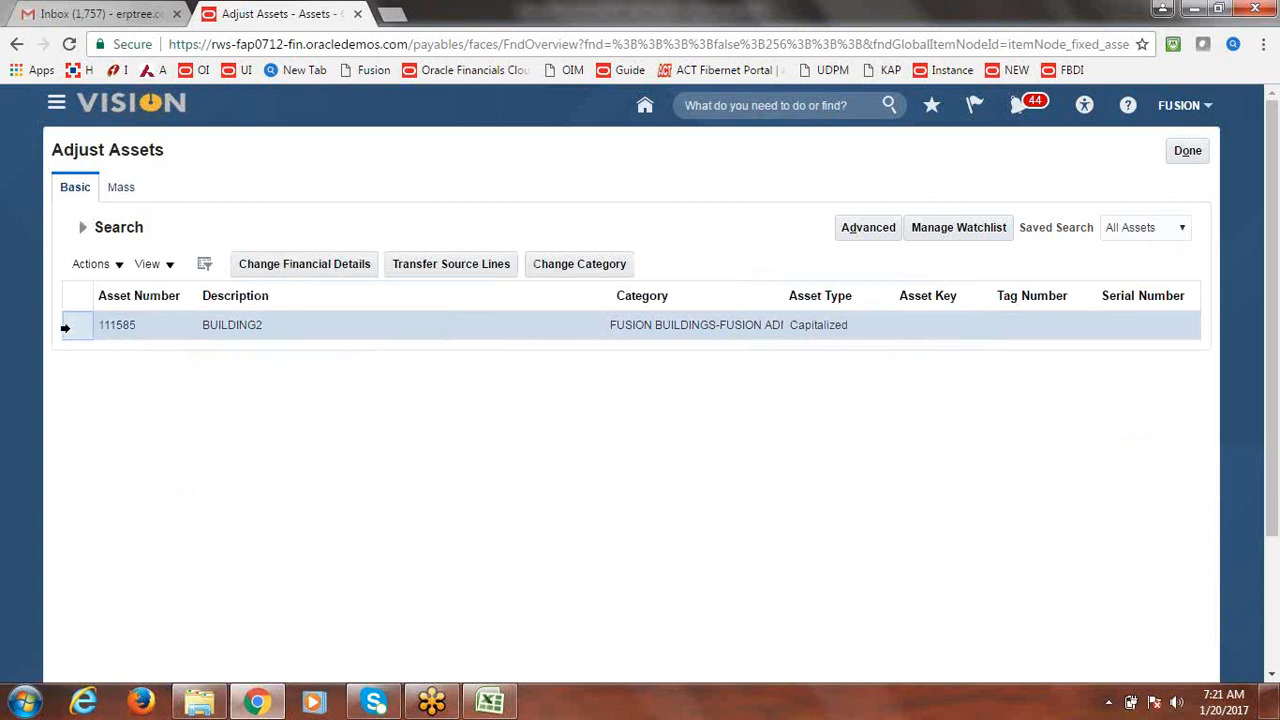
left_click(287, 268)
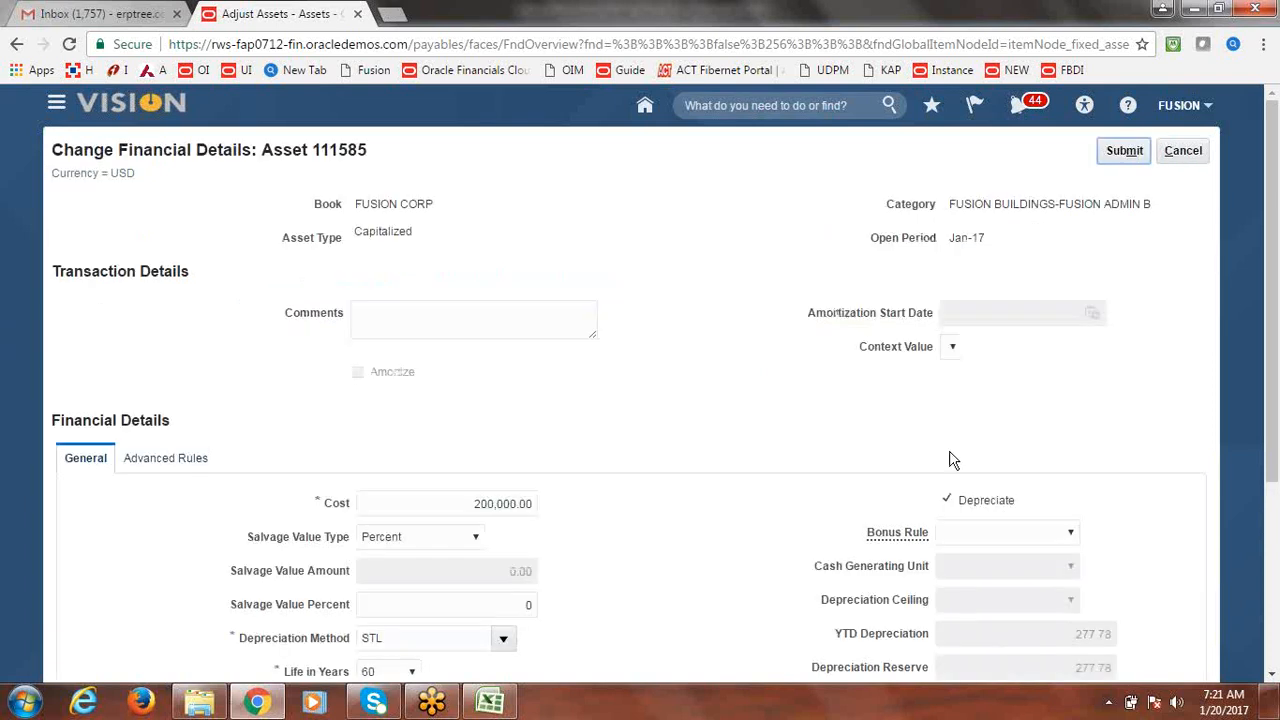
scroll(1272, 368, "down", 1)
scroll(1272, 368, "down", 2)
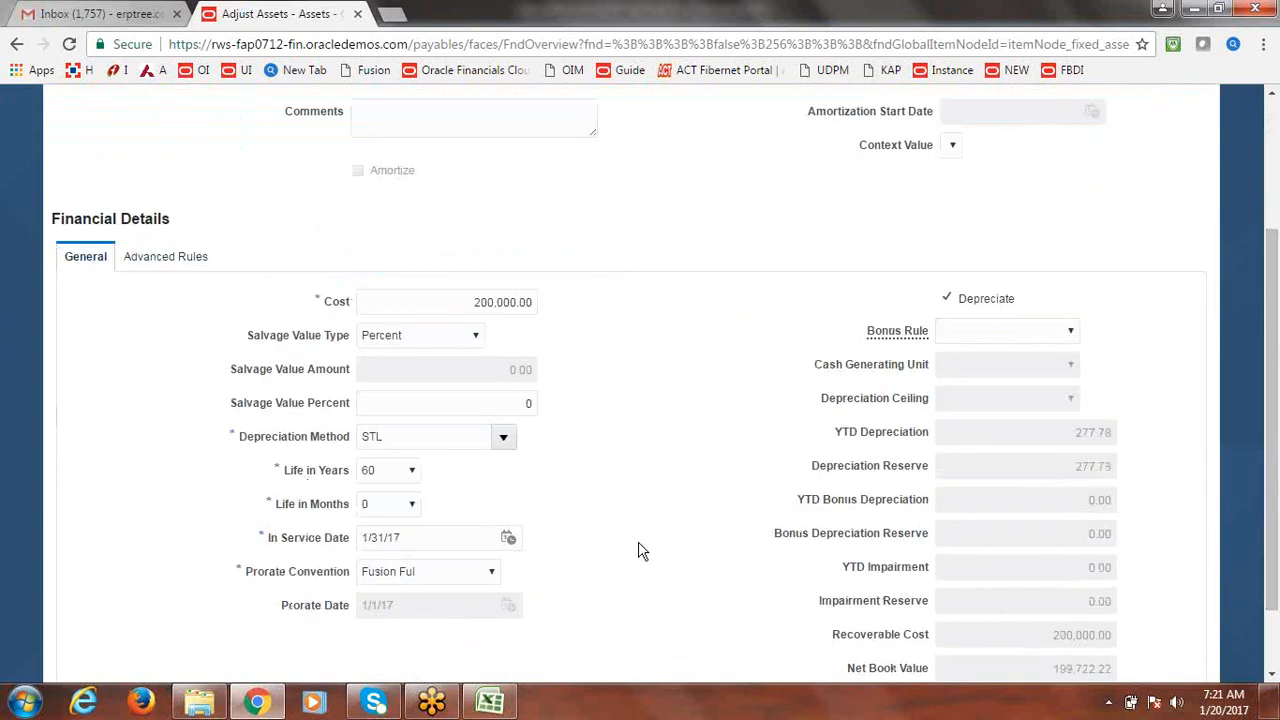
left_click(408, 472)
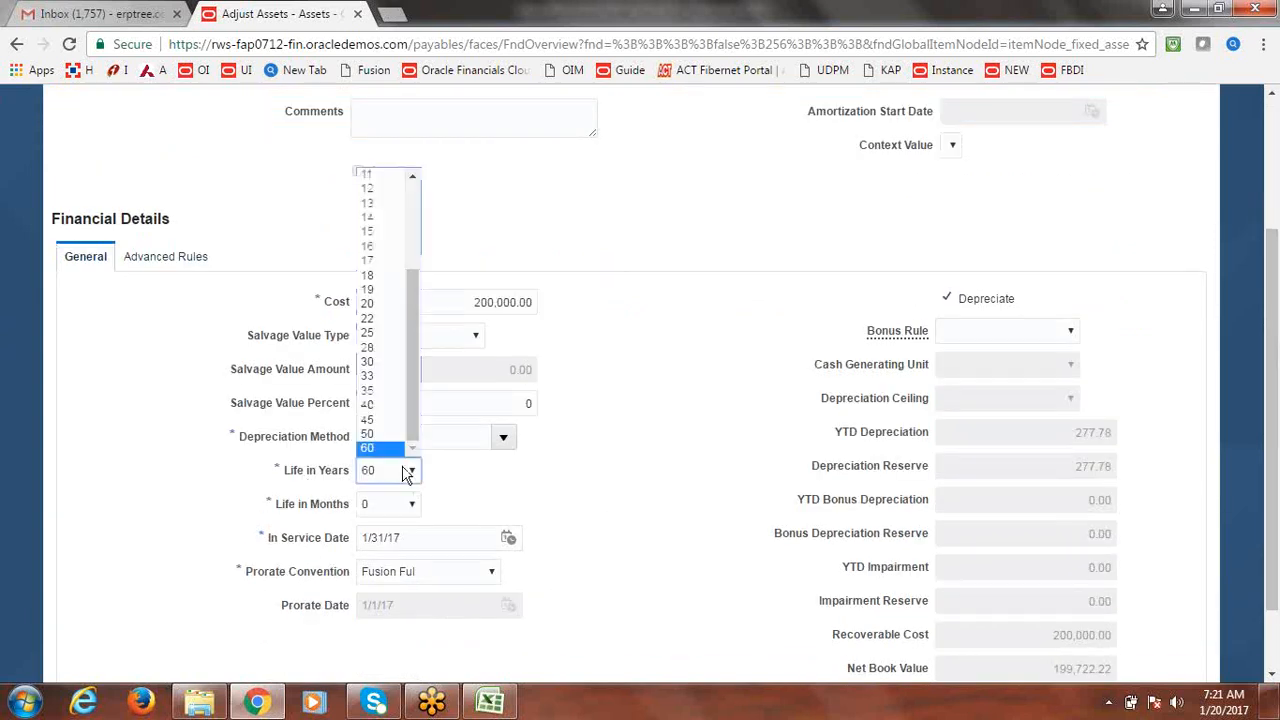
left_click(378, 404)
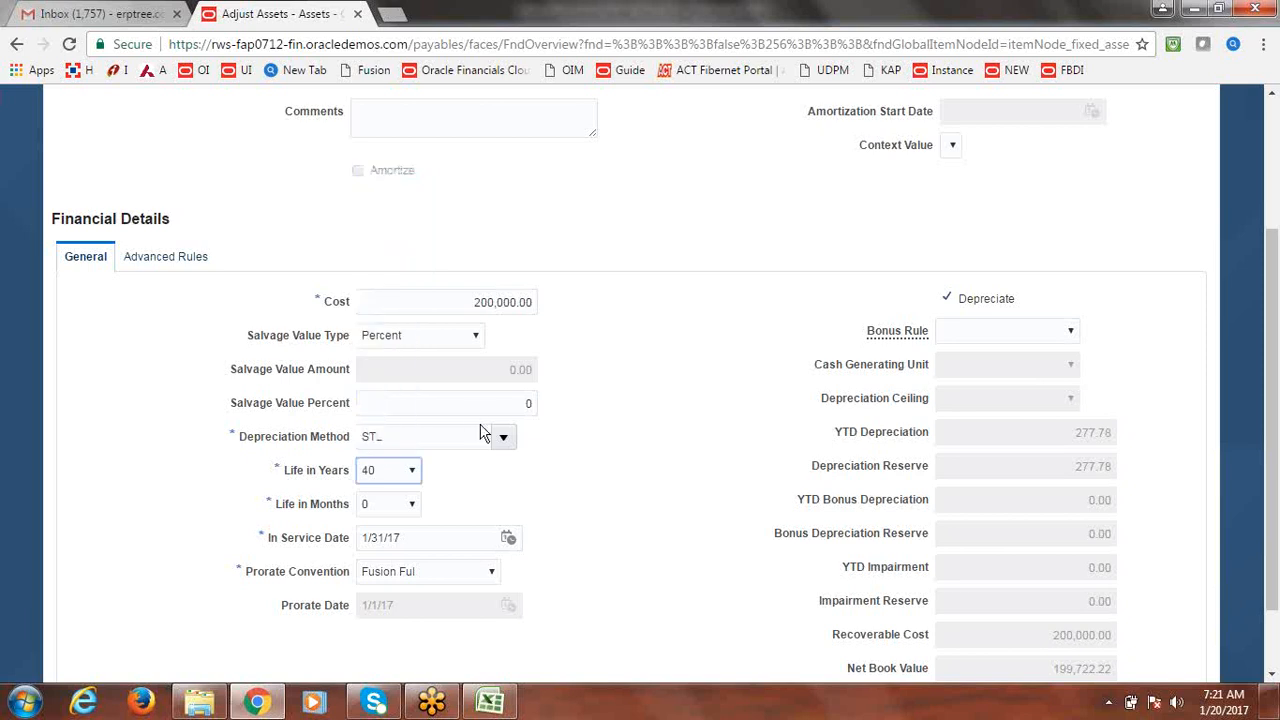
left_click_drag(1277, 484, 1276, 336)
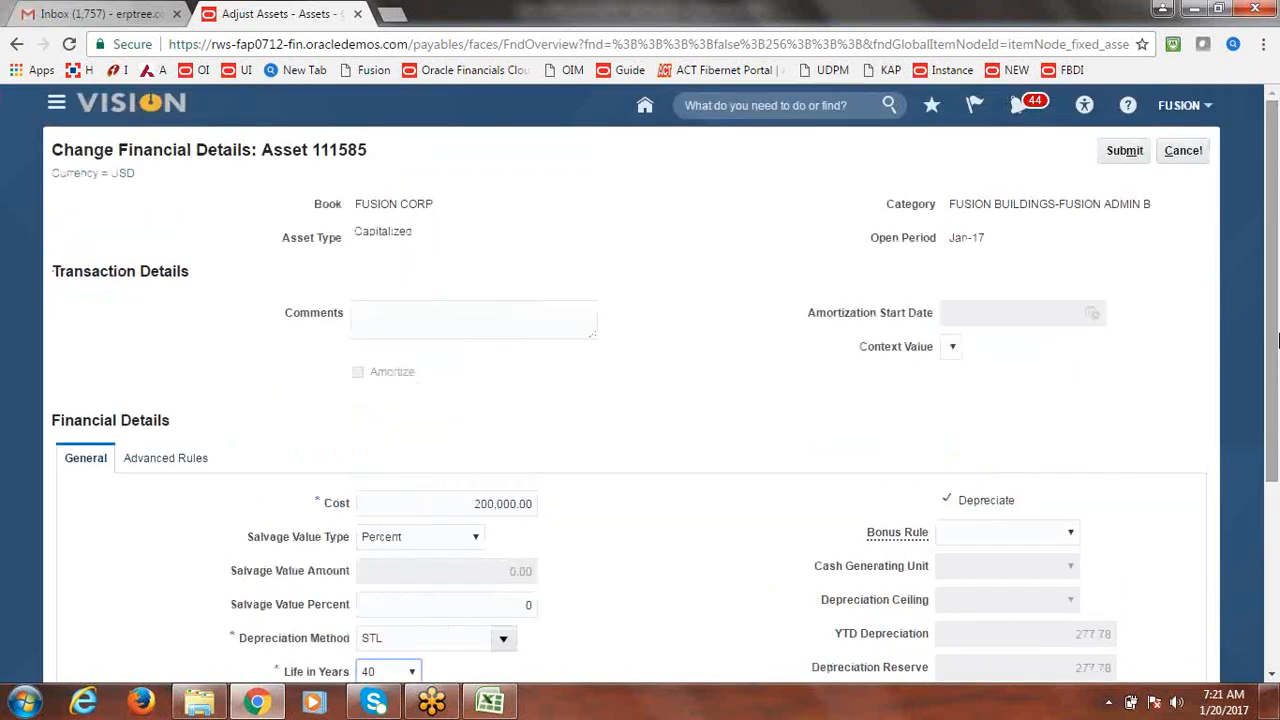
left_click(1125, 151)
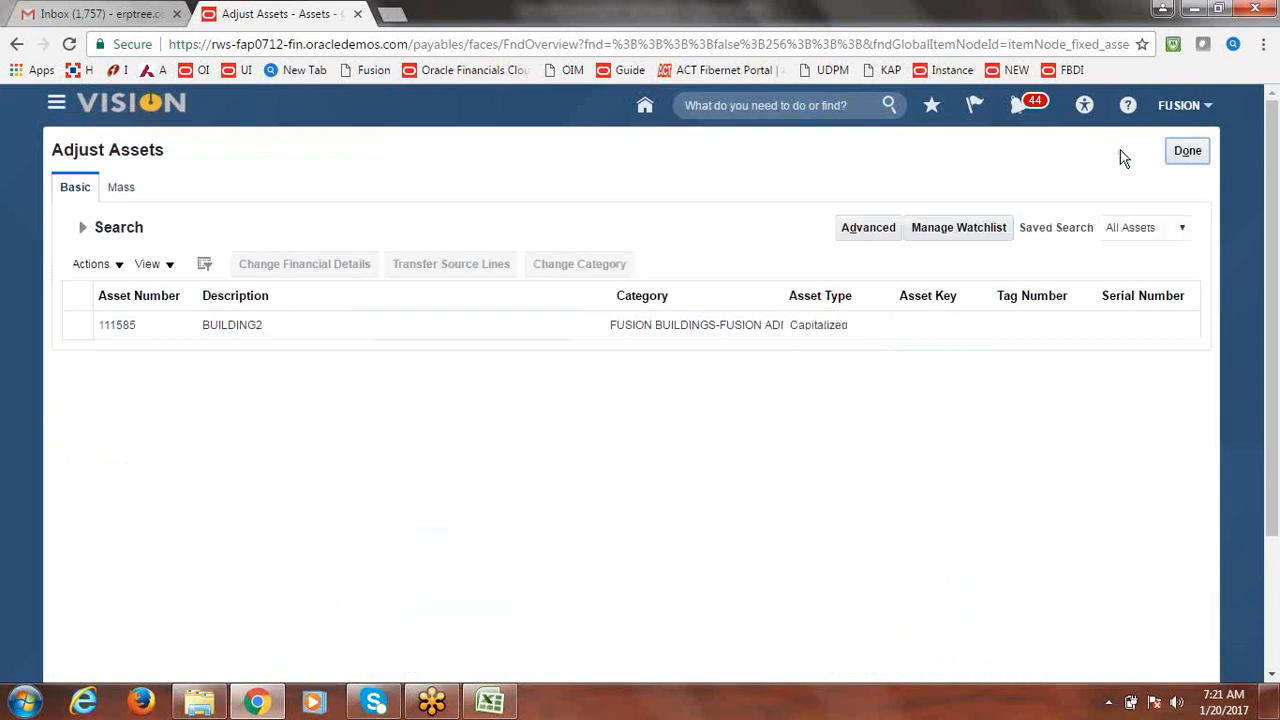
Finish the adjustment session, reopen Adjust Assets and search for asset number 111585 again
left_click(1188, 151)
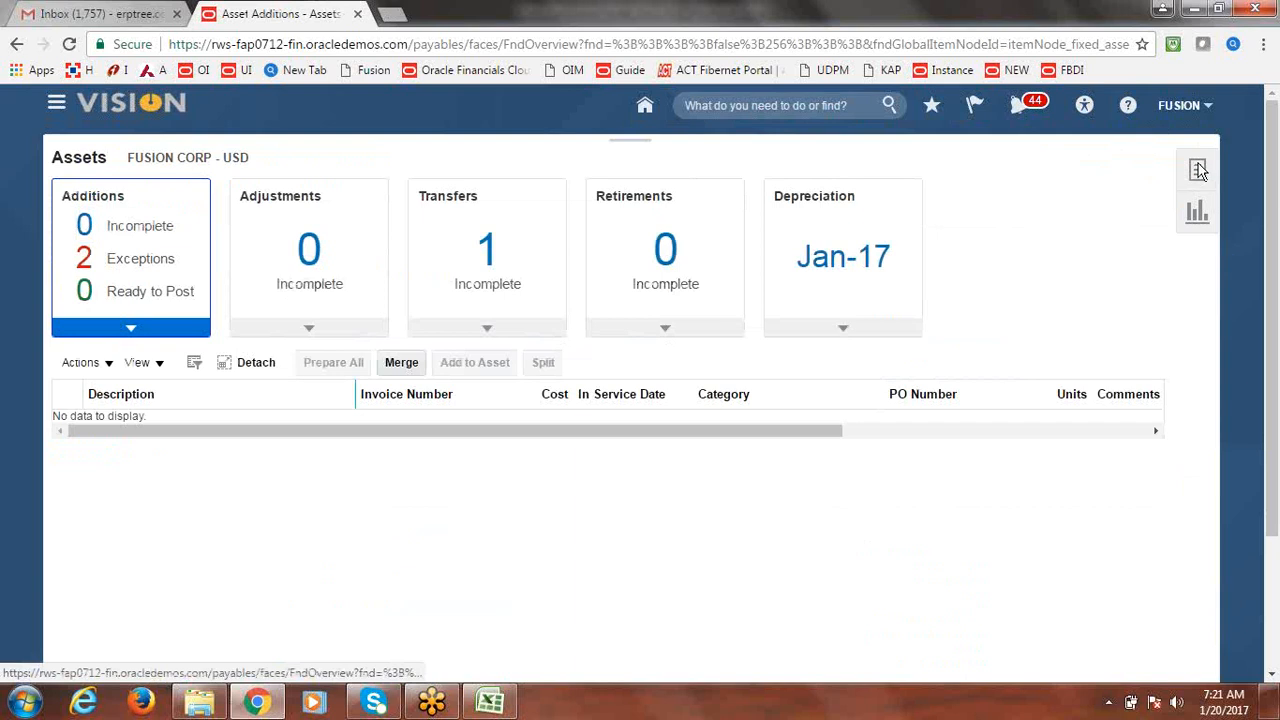
left_click(1199, 170)
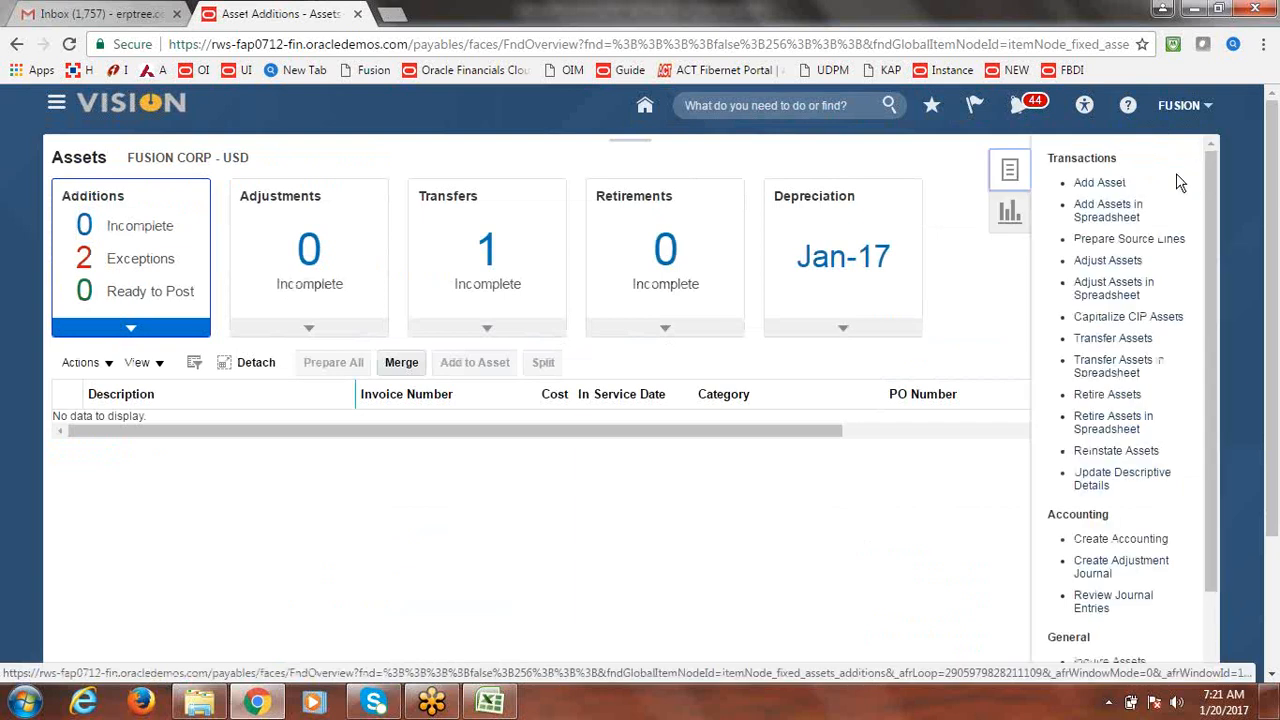
left_click(1092, 263)
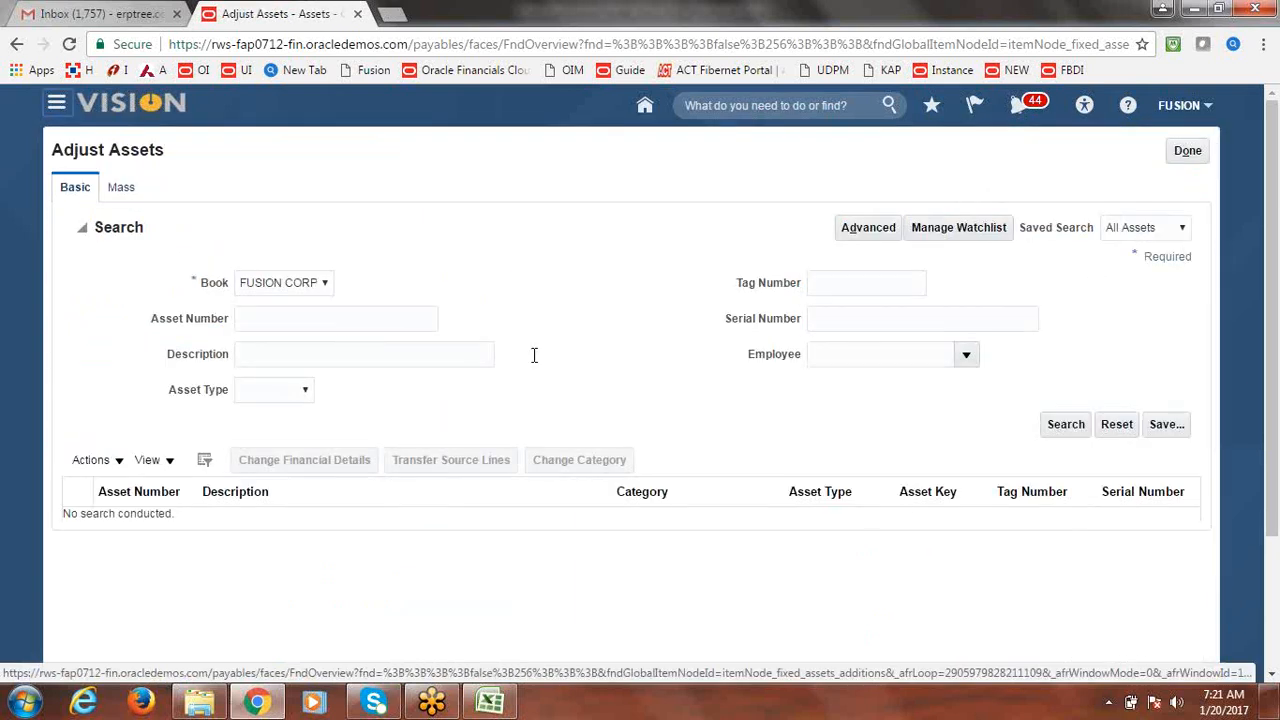
left_click(345, 328)
type("111")
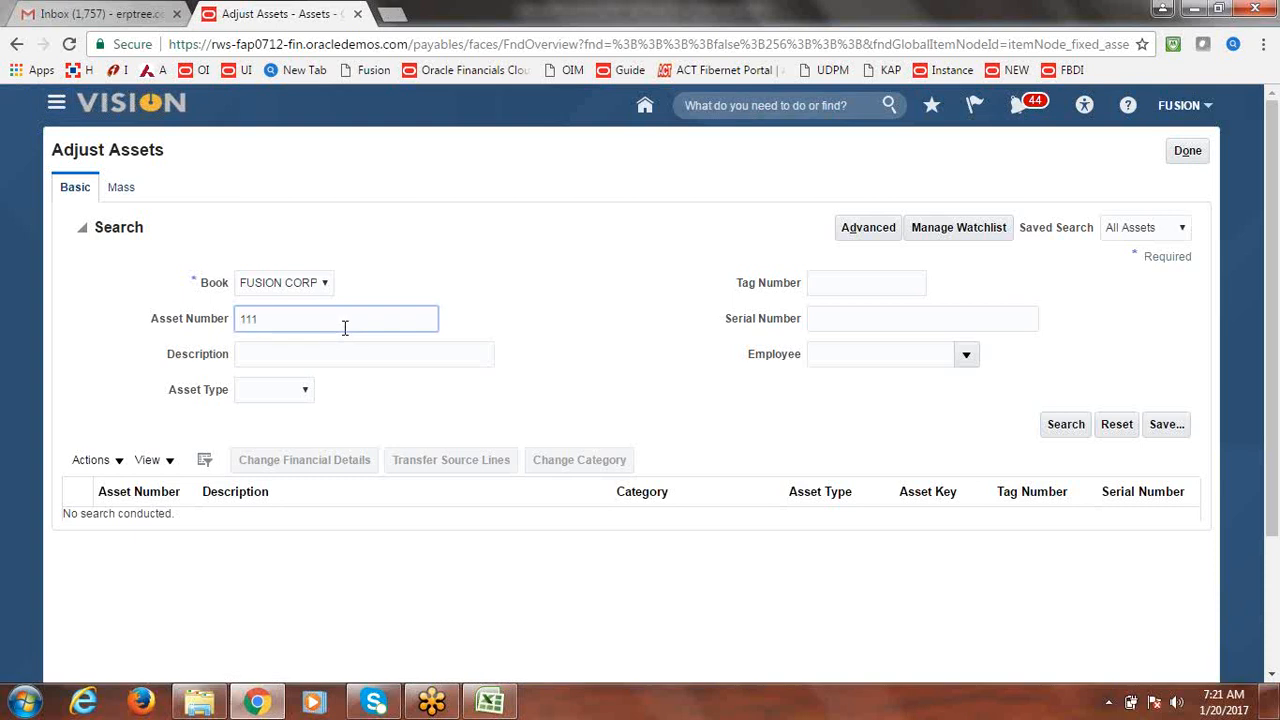
type("585")
left_click(1067, 424)
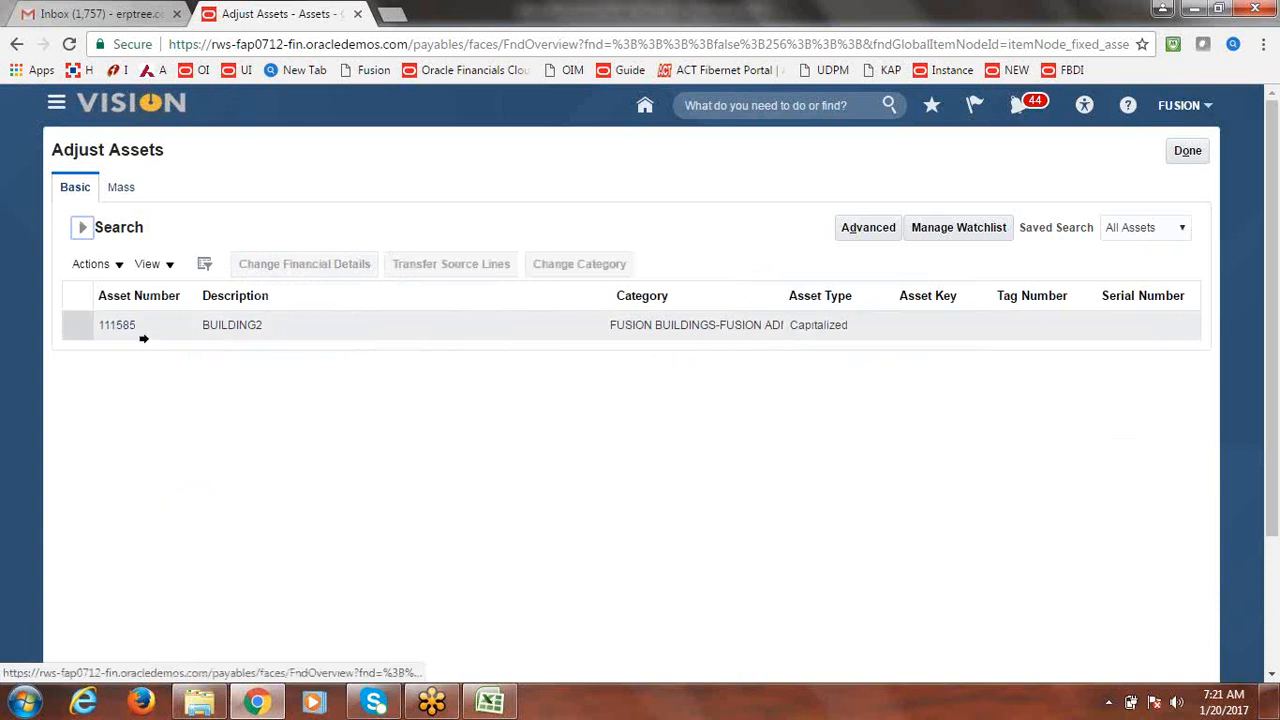
Set the life in years of asset 111585 to 60 in its financial details, submit the change and leave Adjust Assets
left_click(80, 325)
left_click(305, 272)
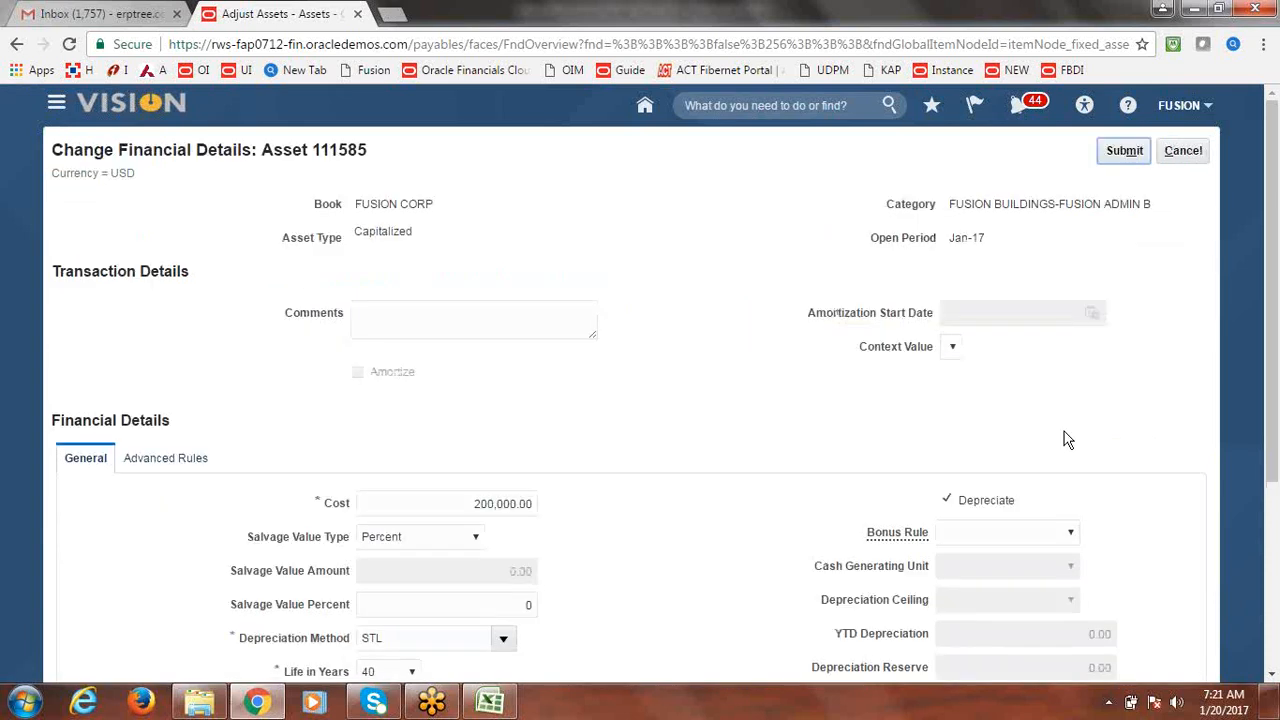
left_click_drag(1272, 345, 1272, 505)
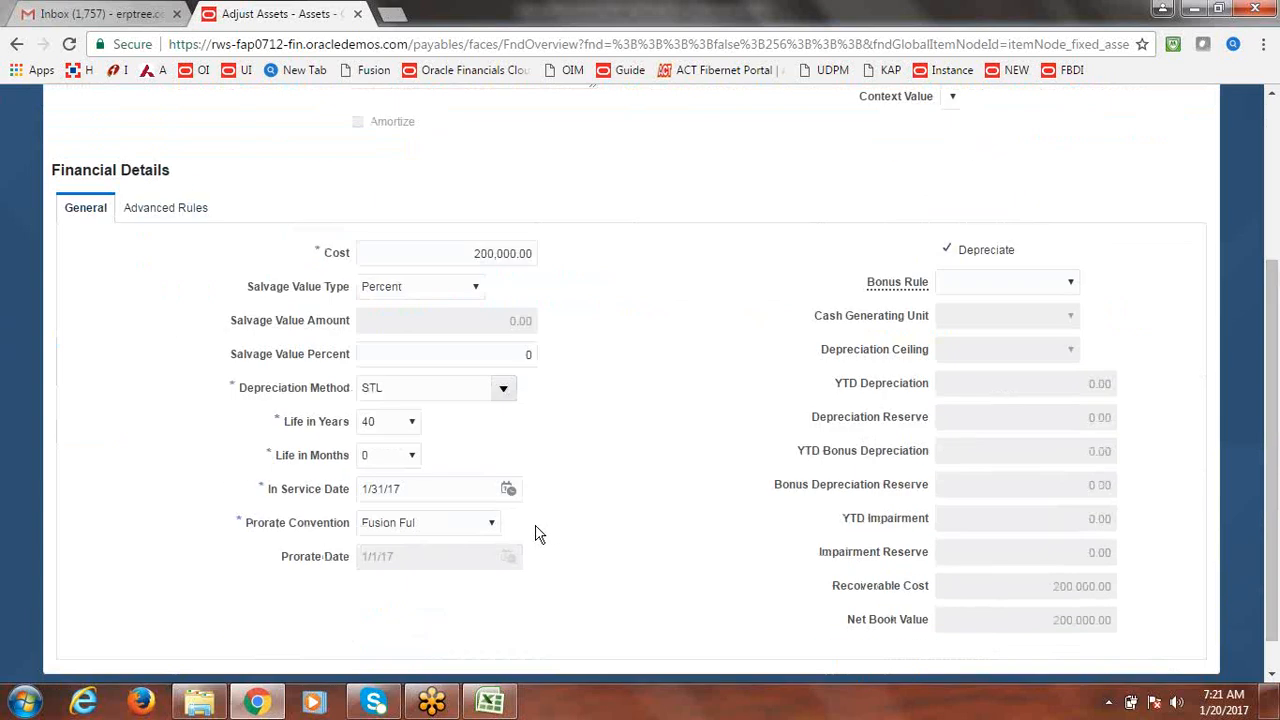
left_click(411, 424)
scroll(413, 355, "down", 3)
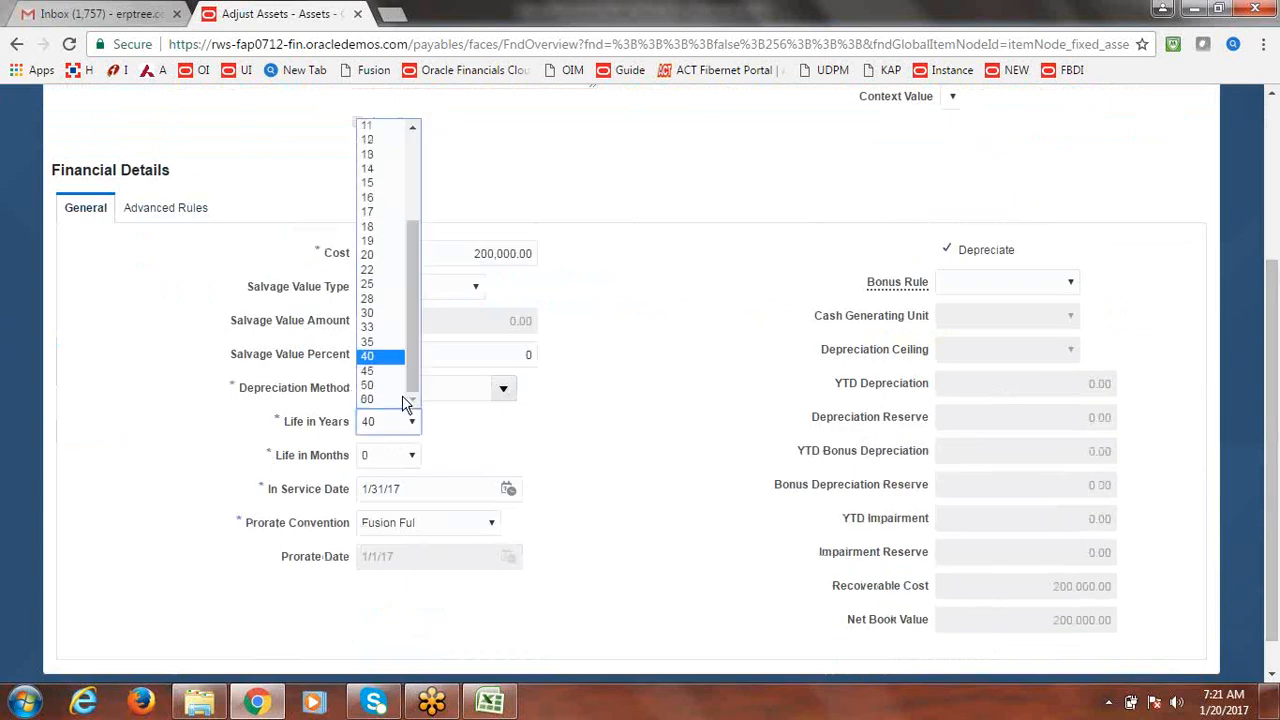
left_click(380, 357)
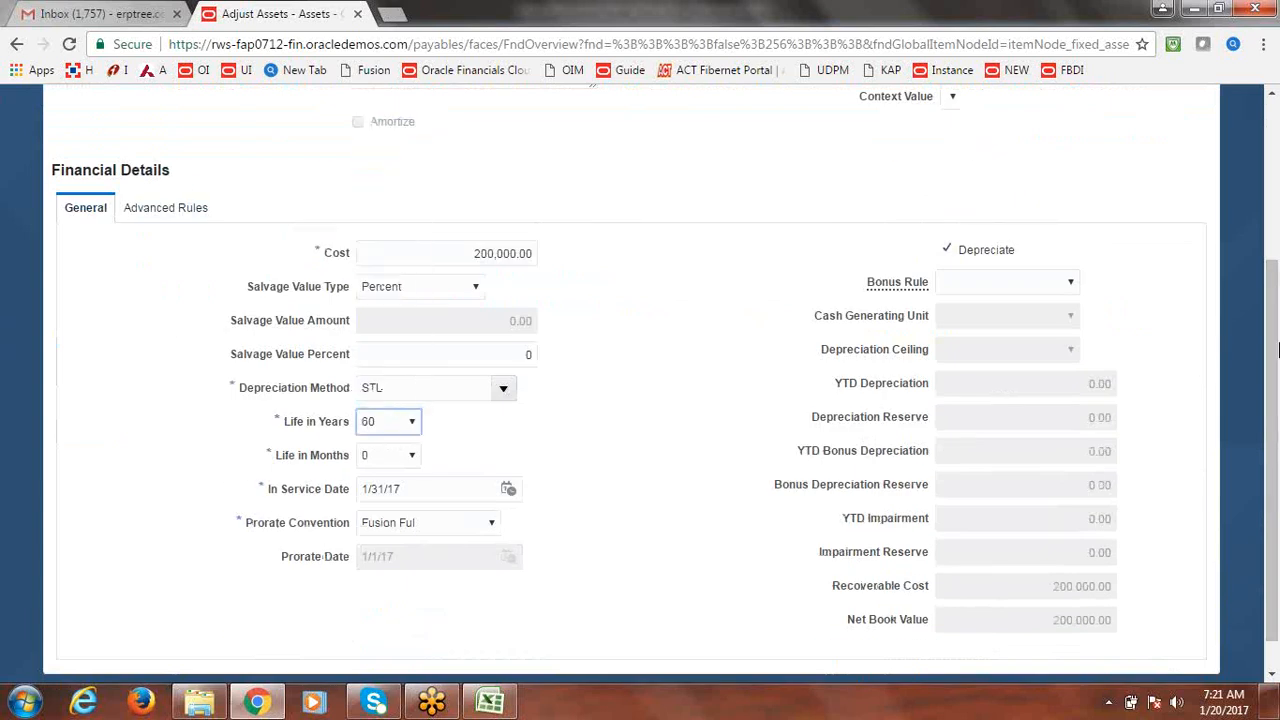
left_click_drag(1274, 421, 1250, 230)
left_click(1124, 151)
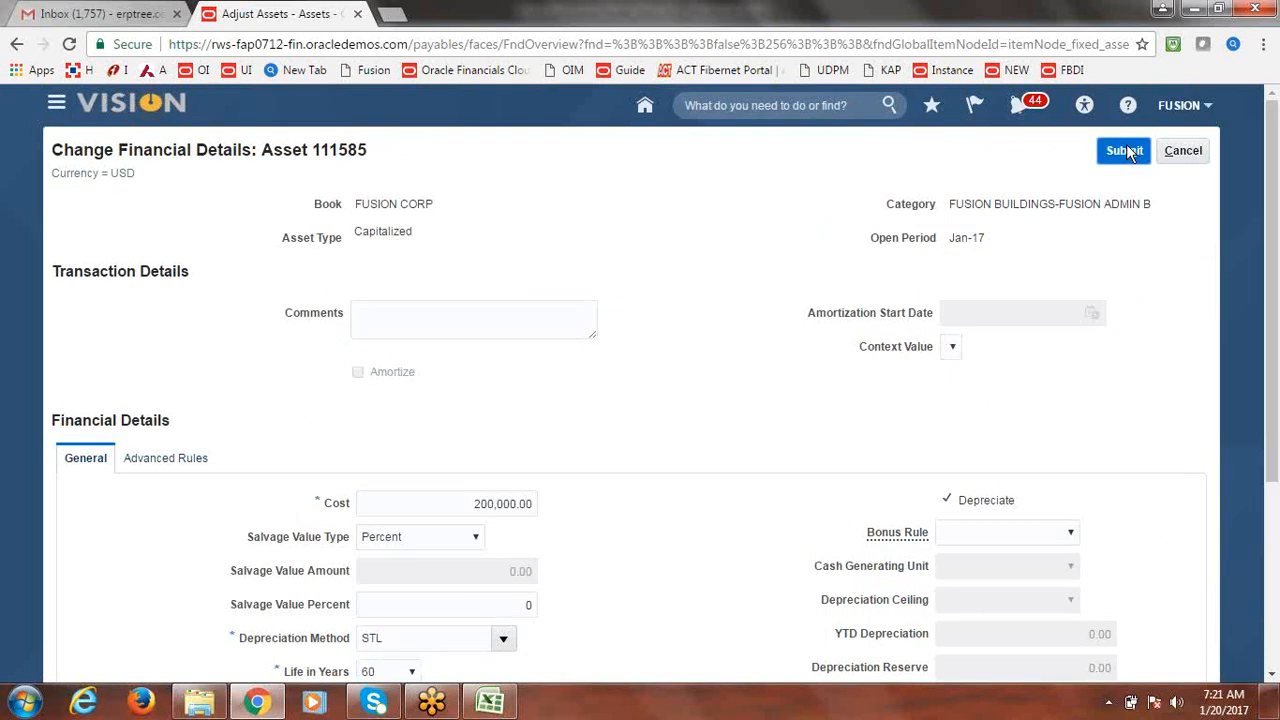
left_click(1198, 150)
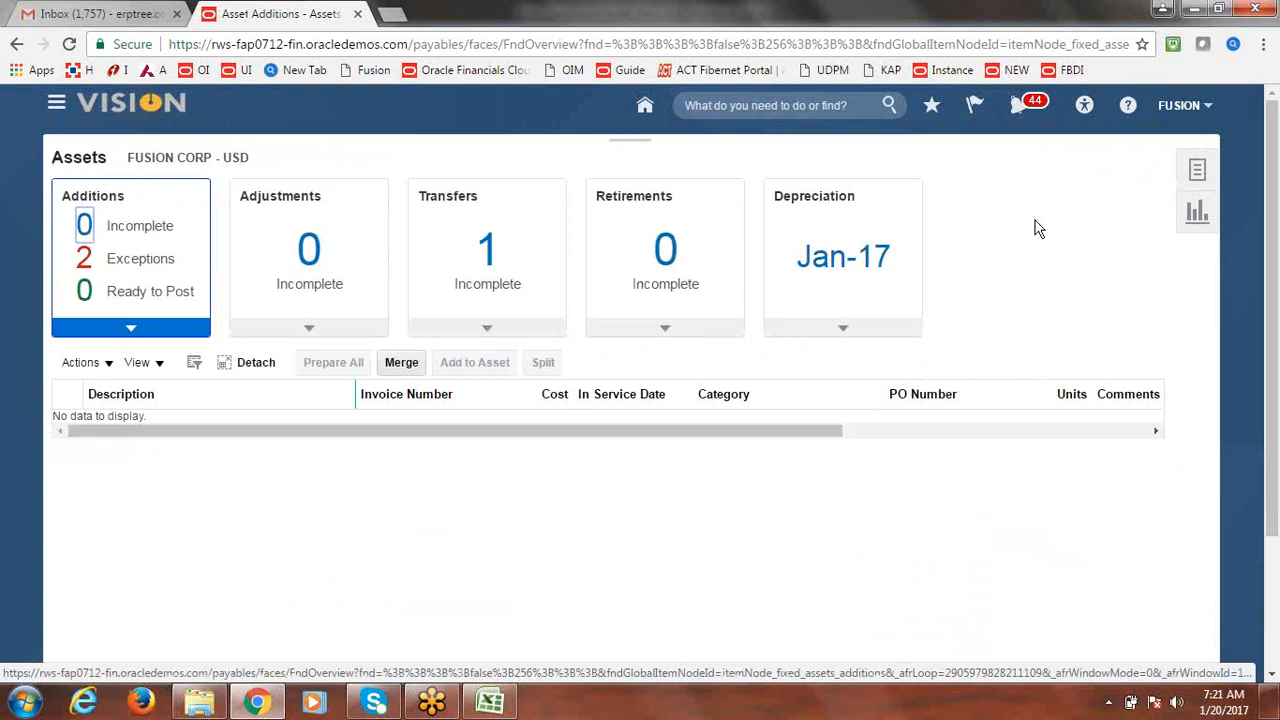
Open Inquire Assets from the task list and list all FUSION CORP assets, leaving the asset number blank
left_click(1196, 170)
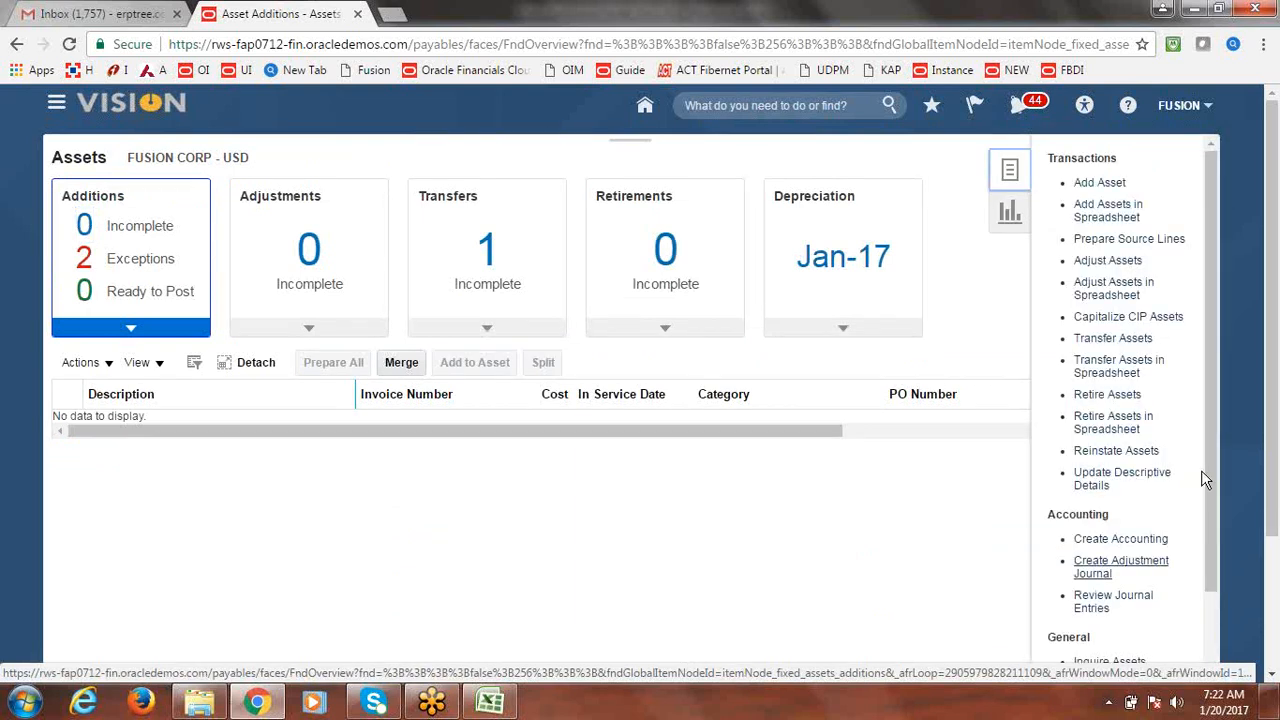
scroll(1215, 413, "down", 2)
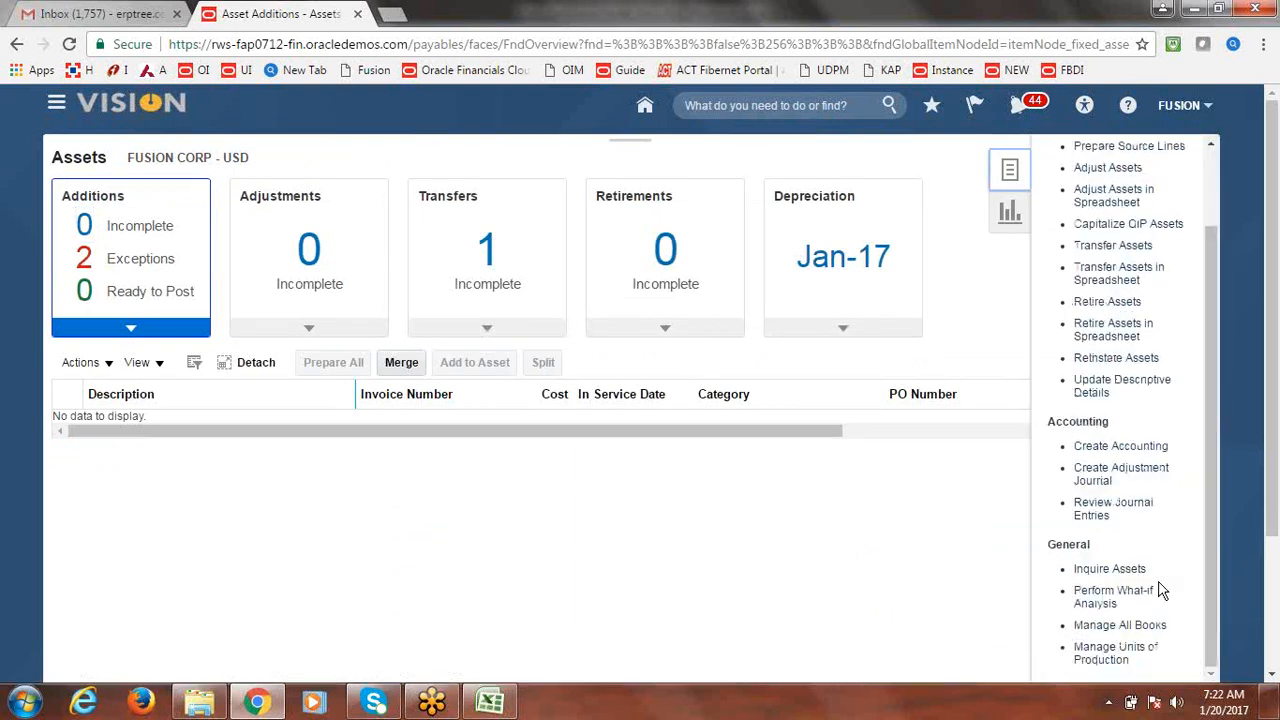
left_click(1109, 572)
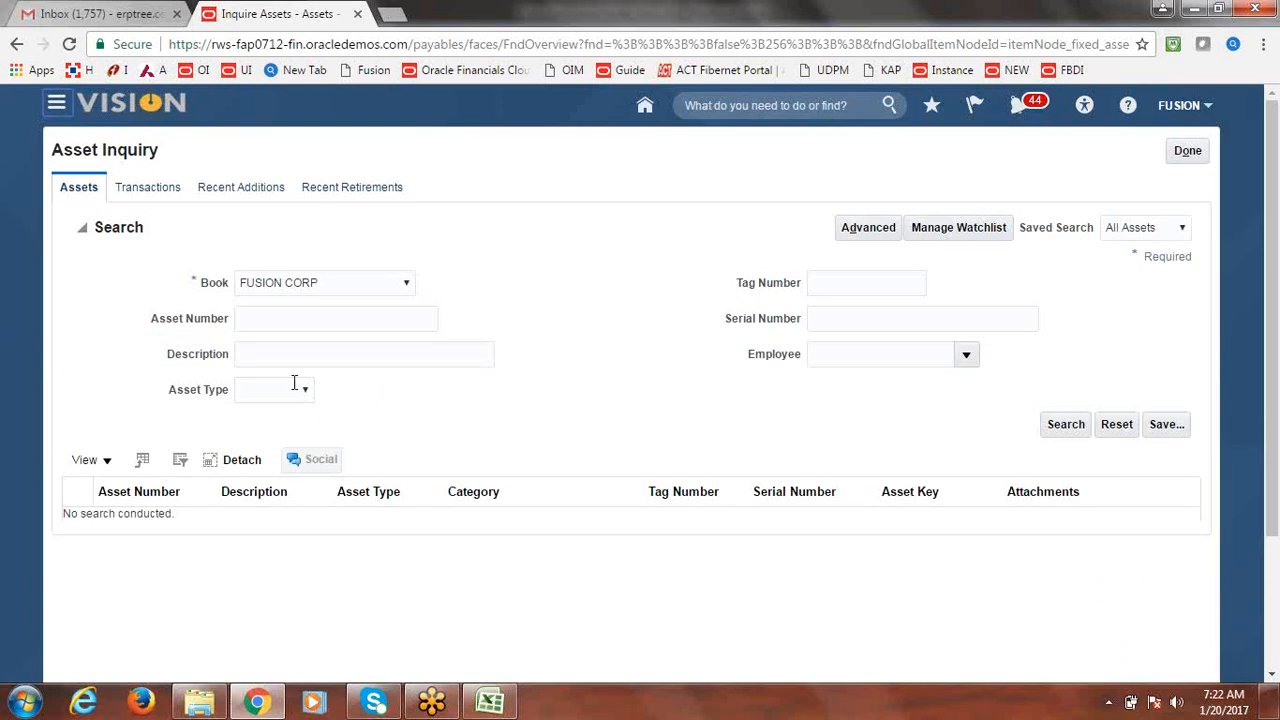
left_click(298, 317)
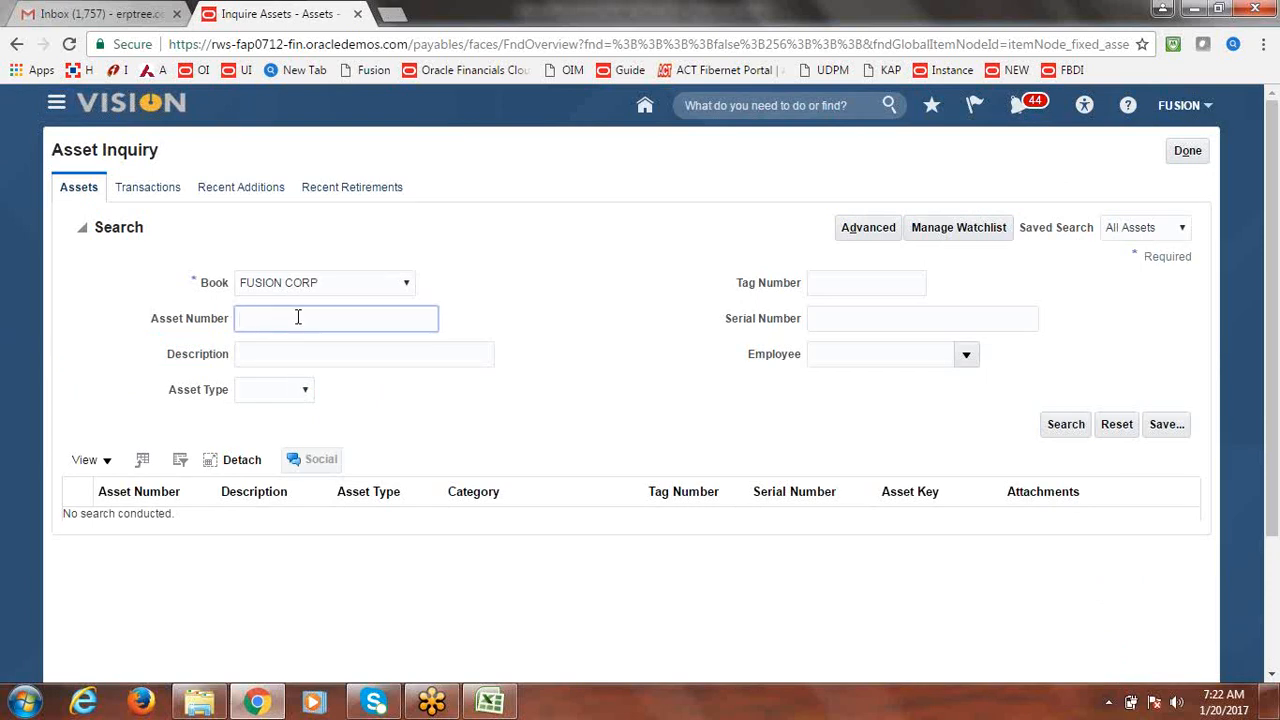
type("111")
key("BackSpace")
key("BackSpace")
key("BackSpace")
left_click(1062, 426)
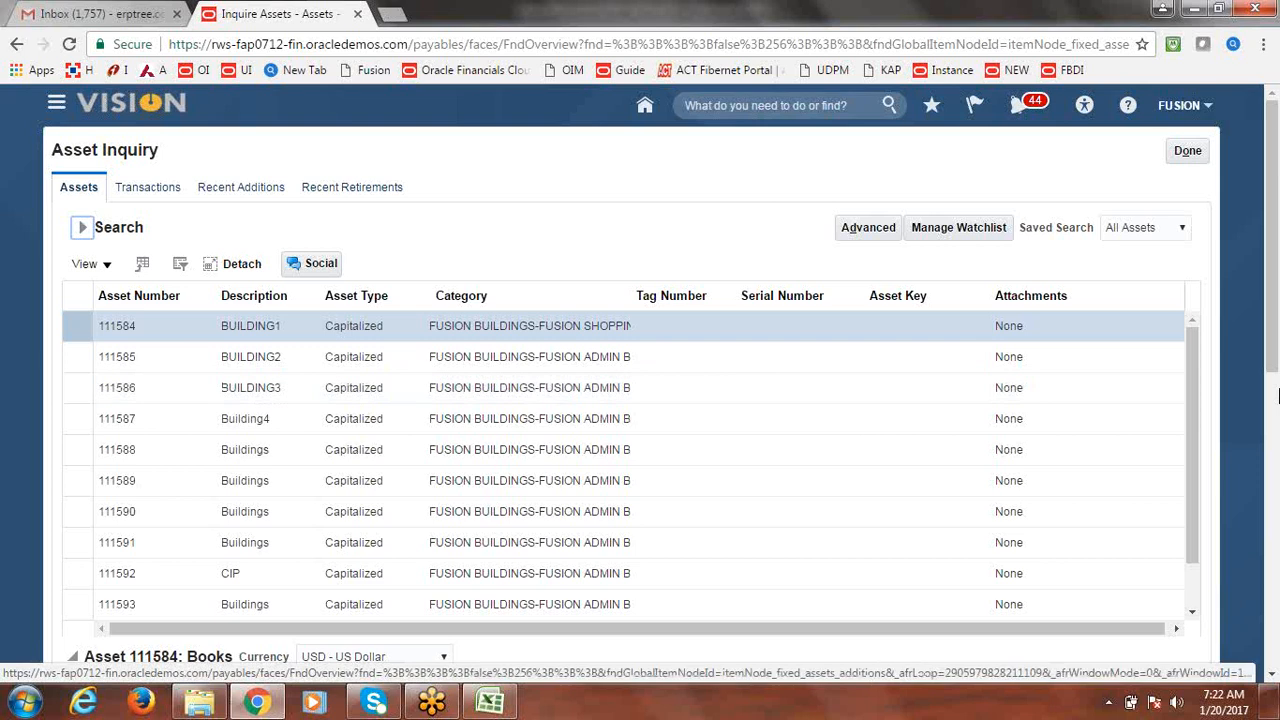
Examine the FUSION CORP book cost, depreciation reserve and net book value of assets 111585, 111586, 111589 and 111590
left_click(71, 356)
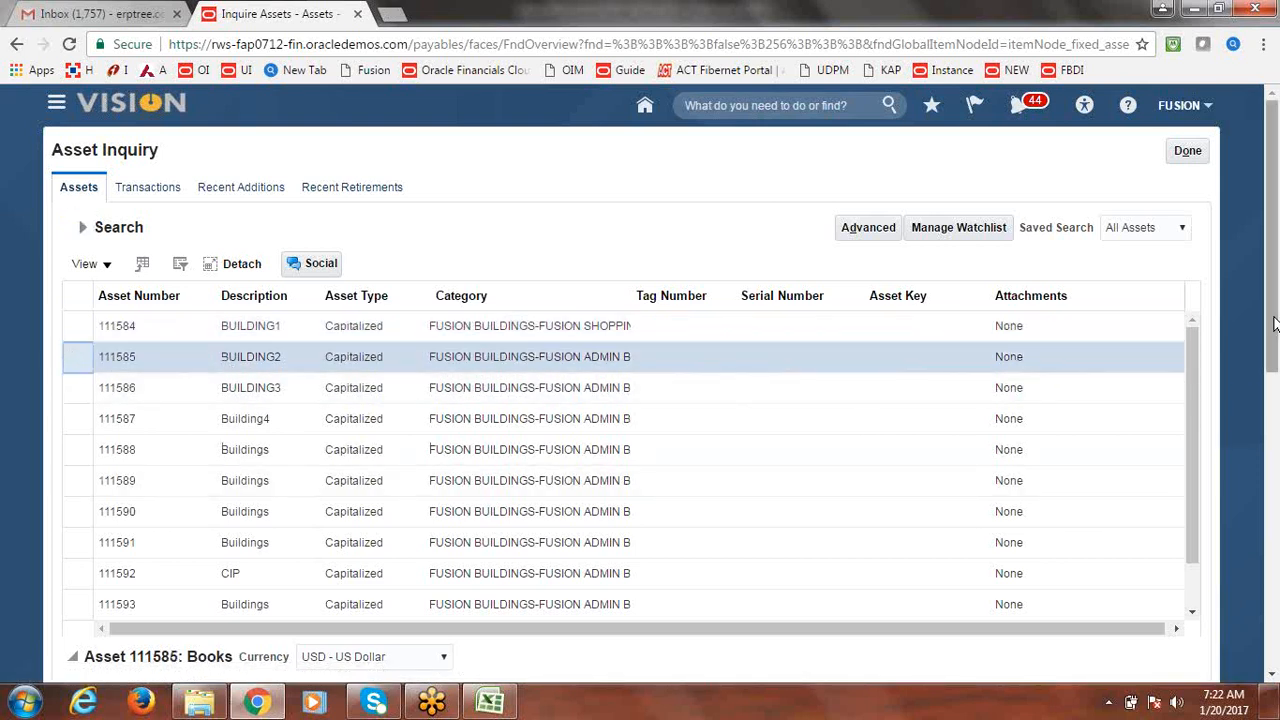
left_click_drag(1274, 323, 1275, 482)
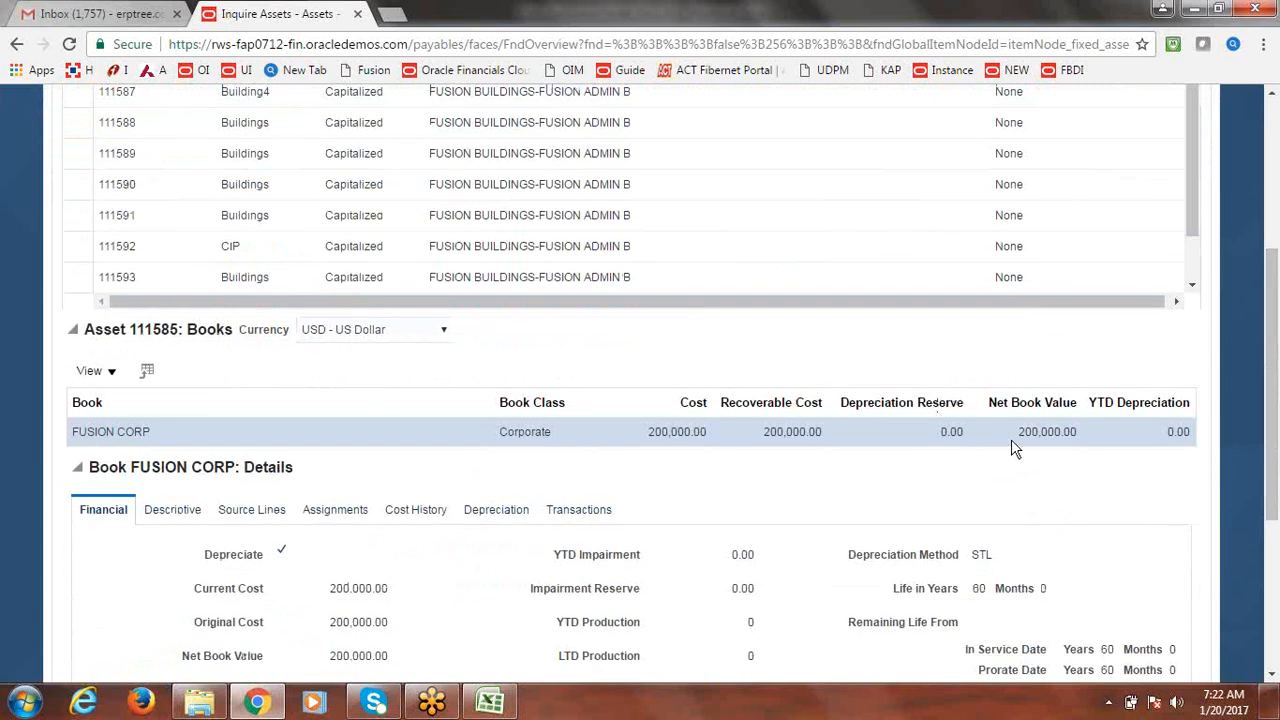
left_click_drag(1275, 420, 1276, 288)
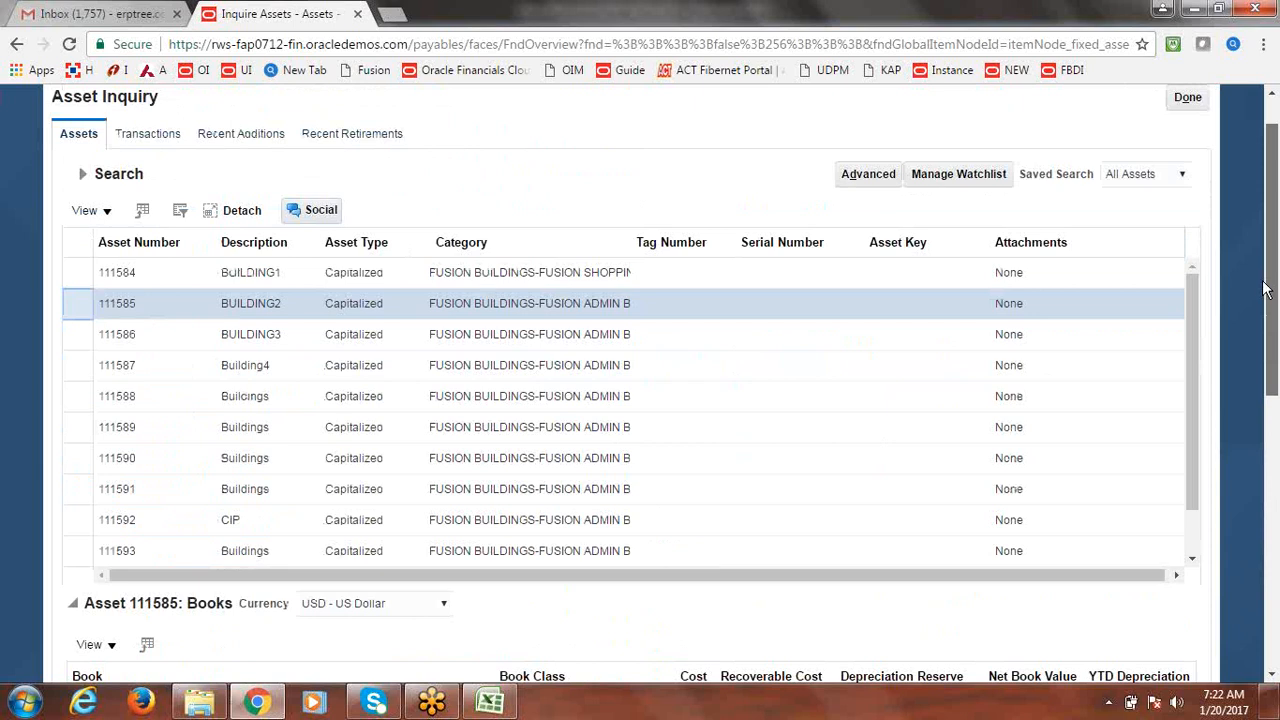
left_click(65, 358)
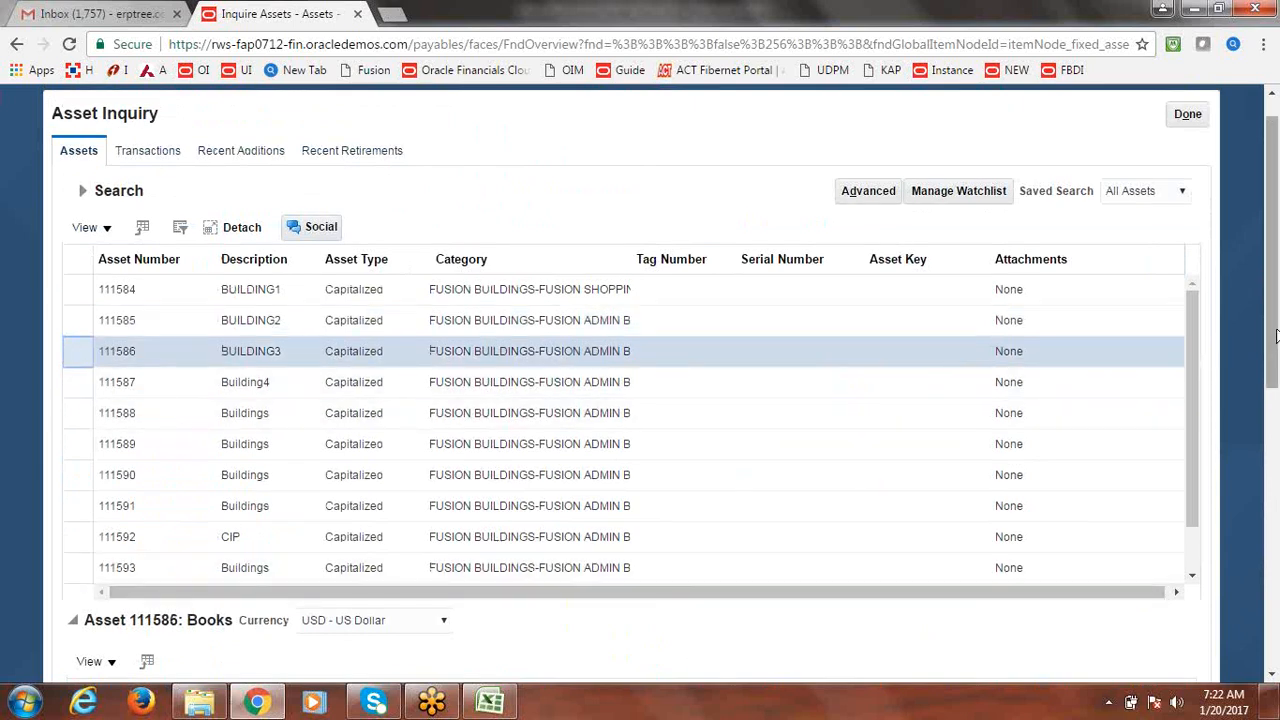
left_click_drag(1278, 342, 1272, 495)
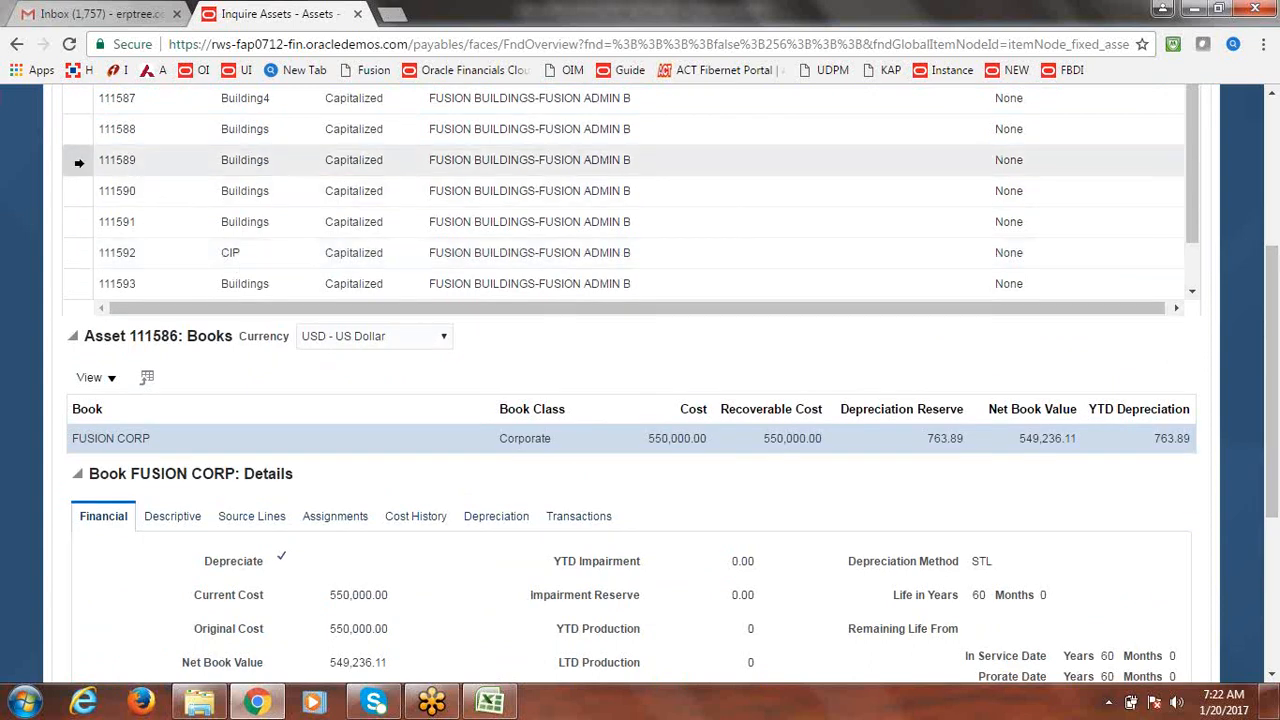
left_click(76, 160)
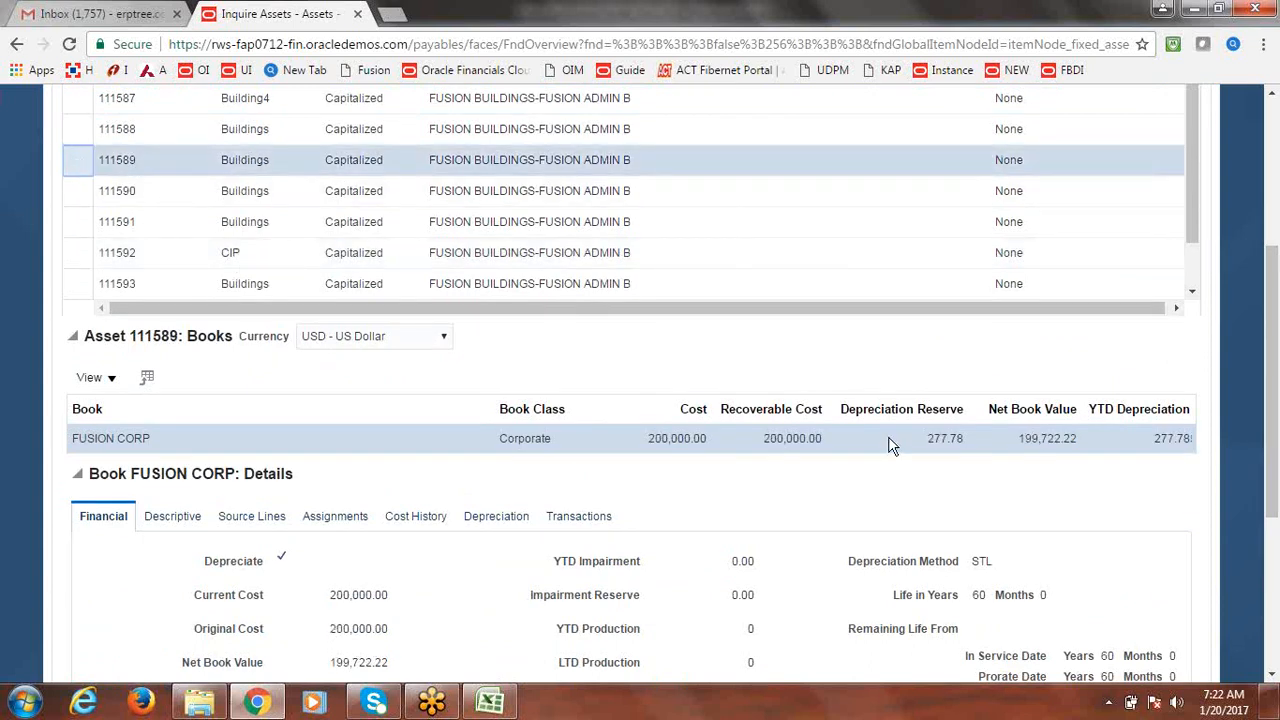
left_click(78, 192)
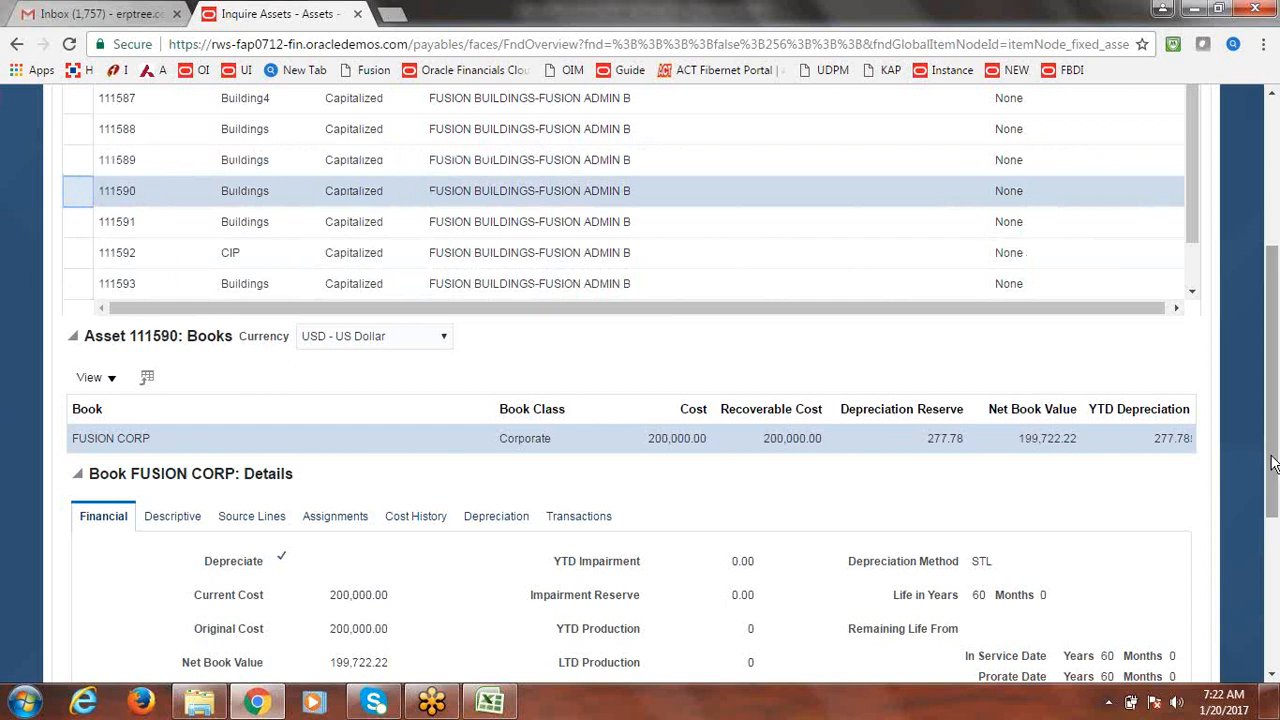
left_click_drag(1274, 455, 1278, 281)
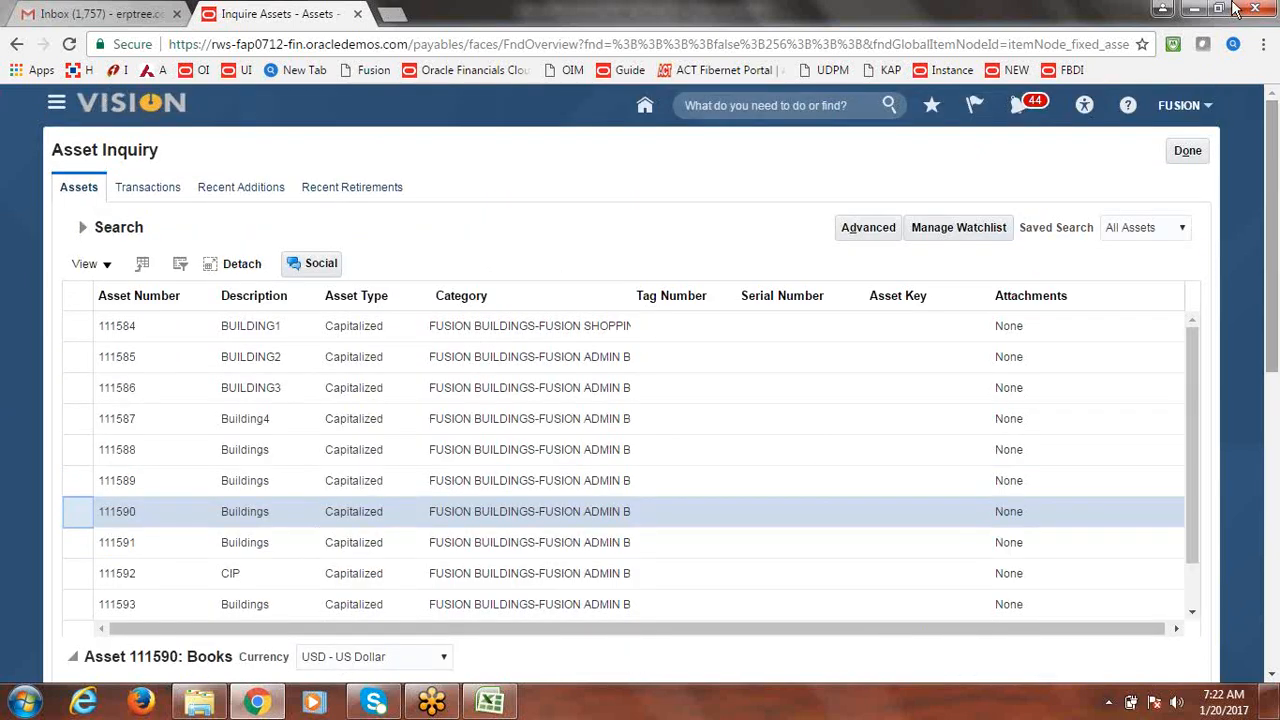
Switch to the Class Discussion Notes_New.xlsx workbook in Excel, mark Run Depreication and Rollback Depreciation as Done in column B, and save
left_click(489, 702)
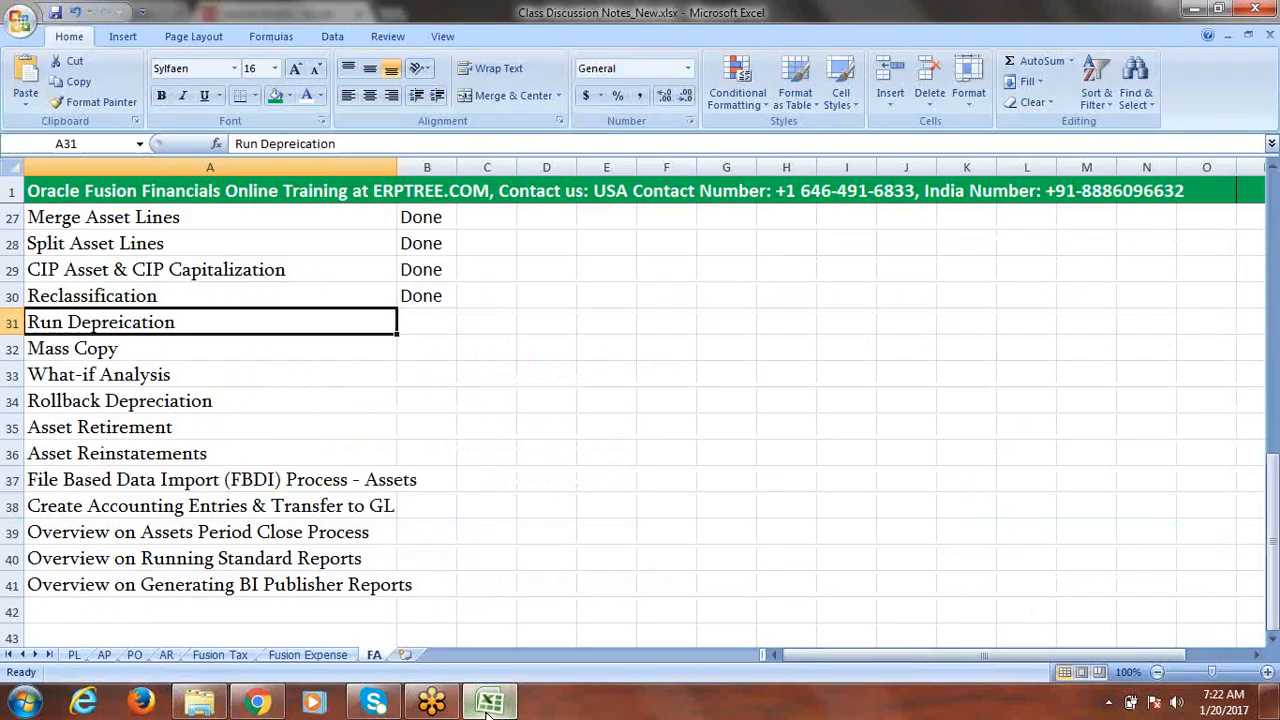
key("Tab")
type("D")
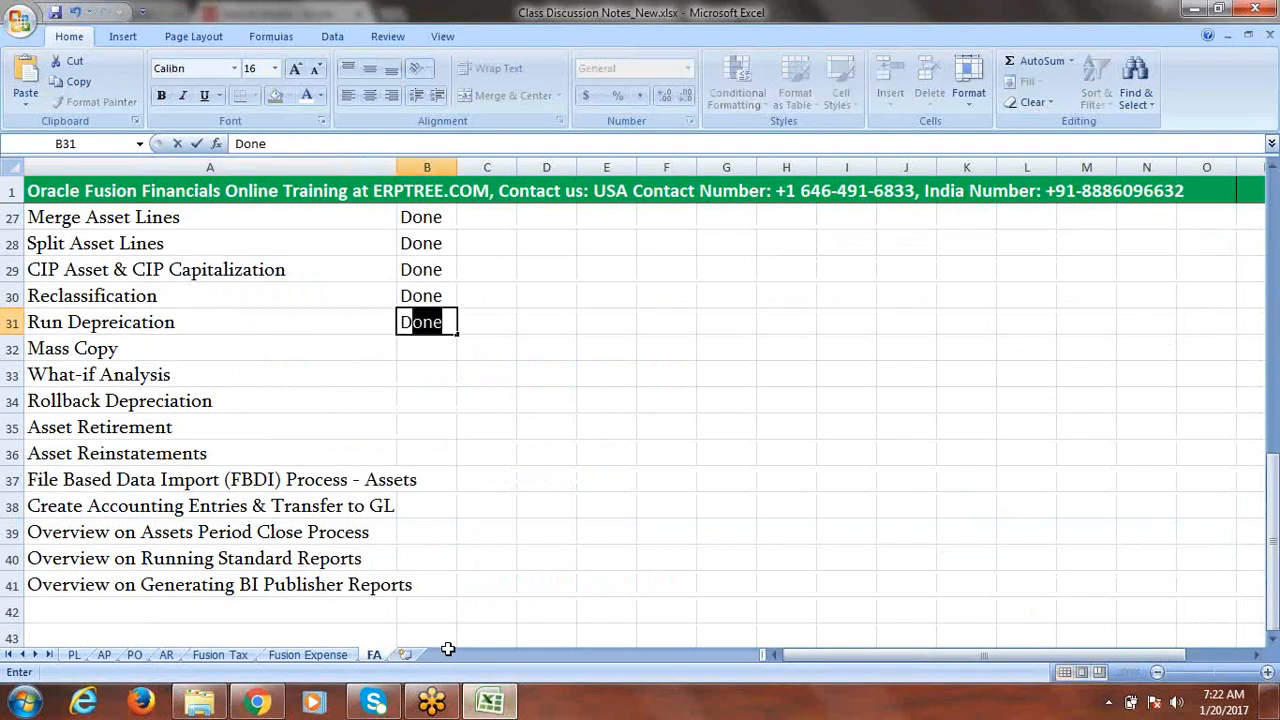
key("Tab")
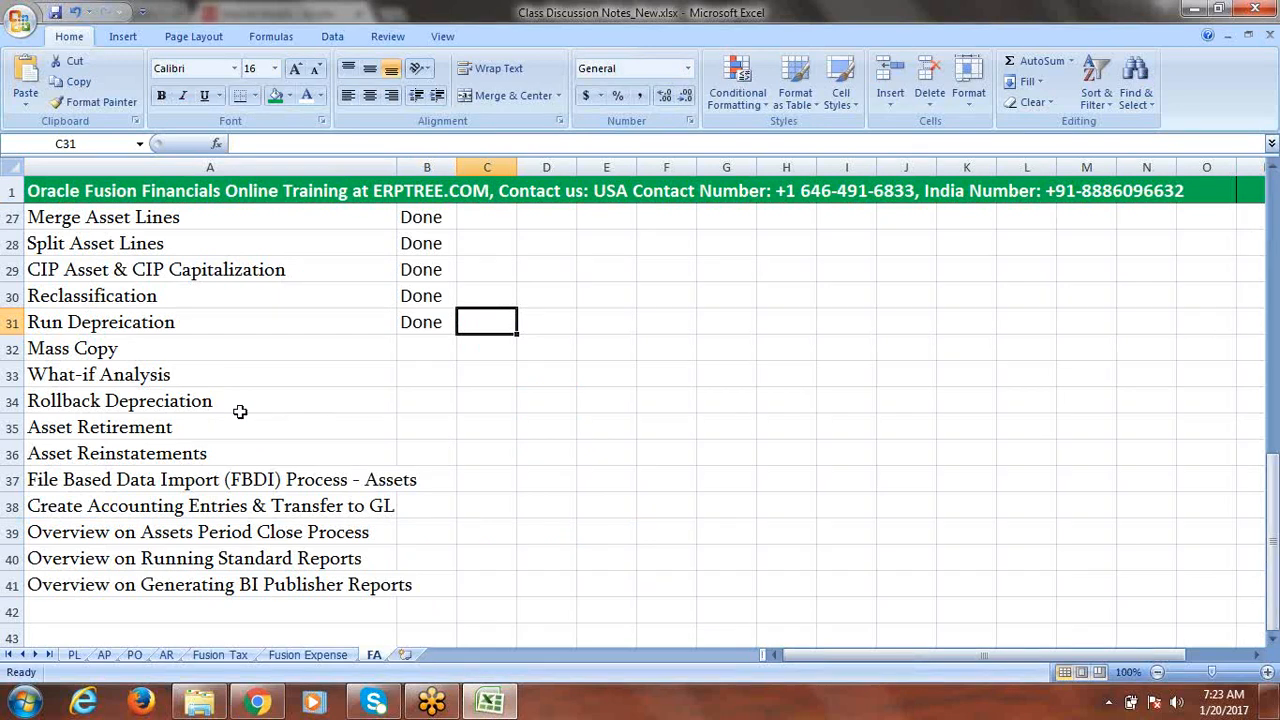
key("Down")
key("Down")
key("Down")
key("Left")
type("D")
key("Tab")
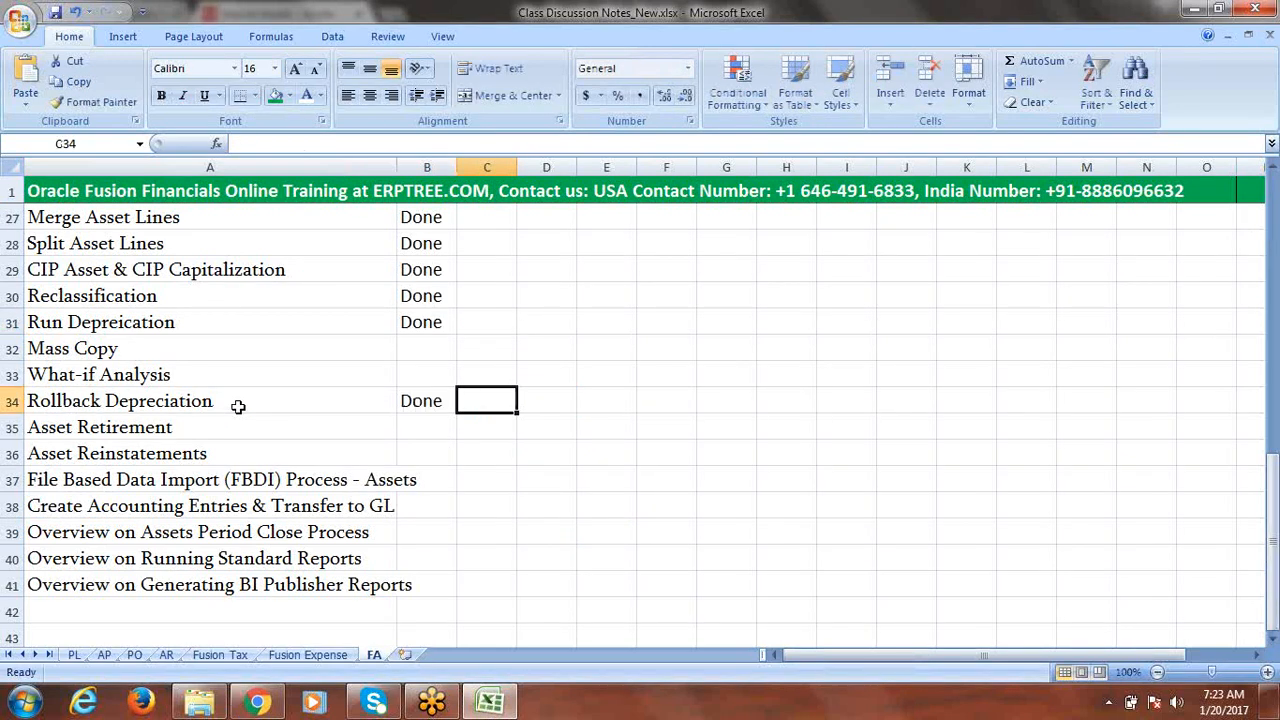
left_click(178, 355)
key("ctrl+s")
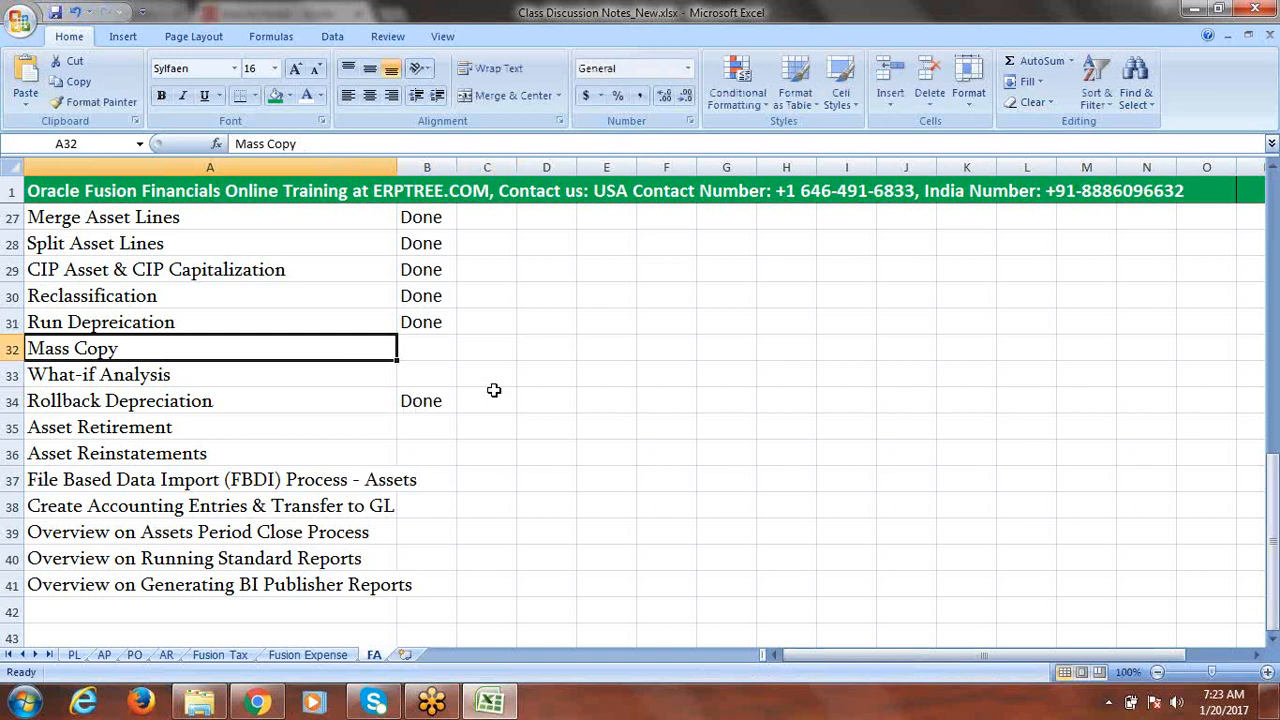
Enter "Tax Book" in cell G32 of the Mass Copy row and widen column G
left_click(142, 326)
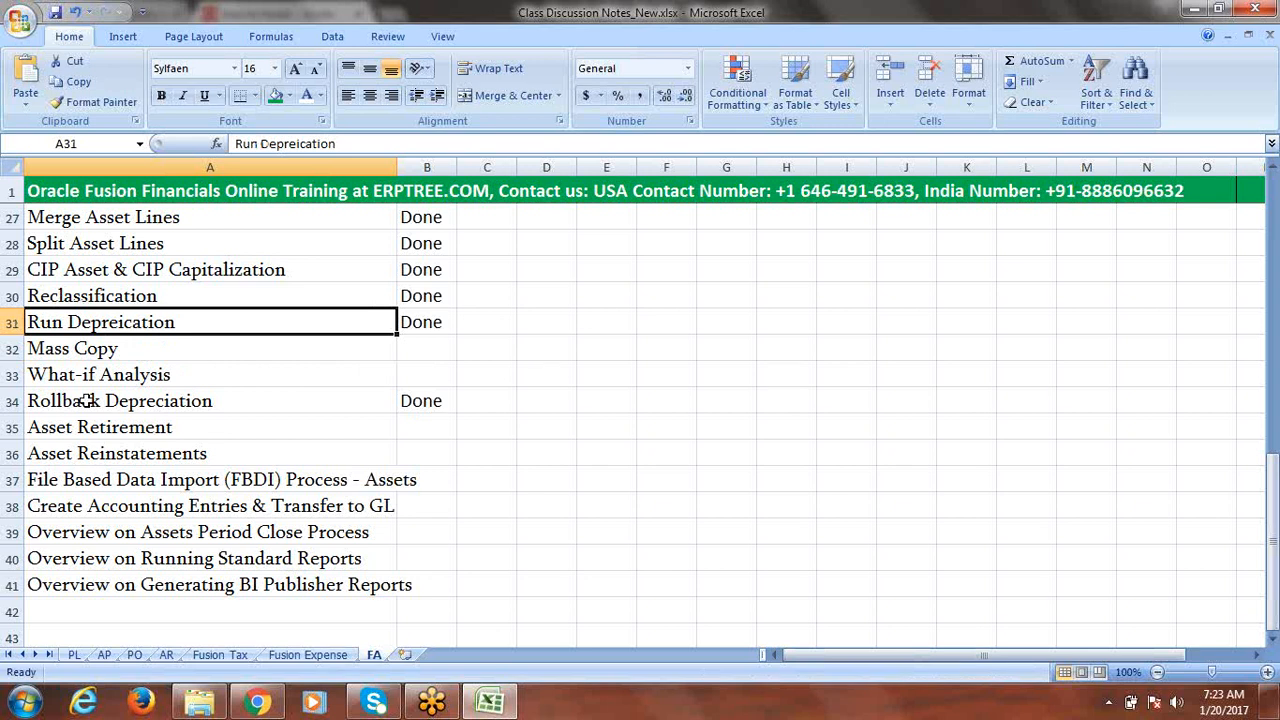
left_click(99, 350)
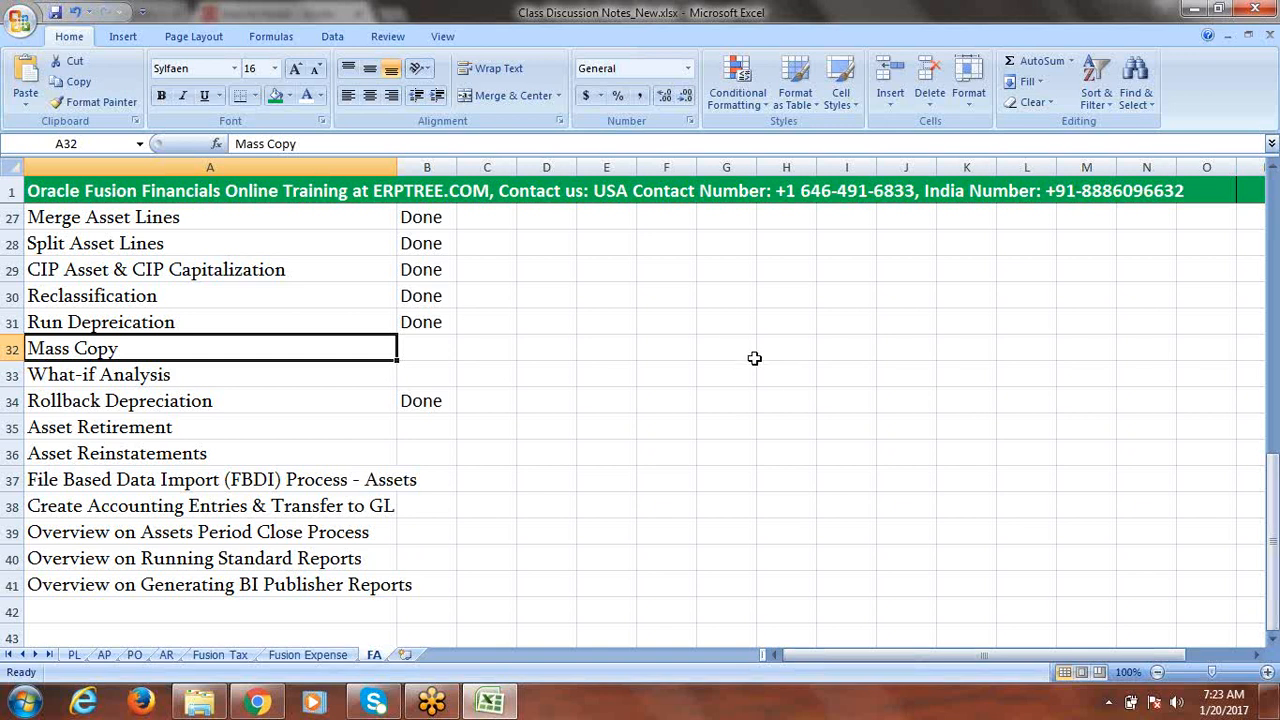
left_click(724, 353)
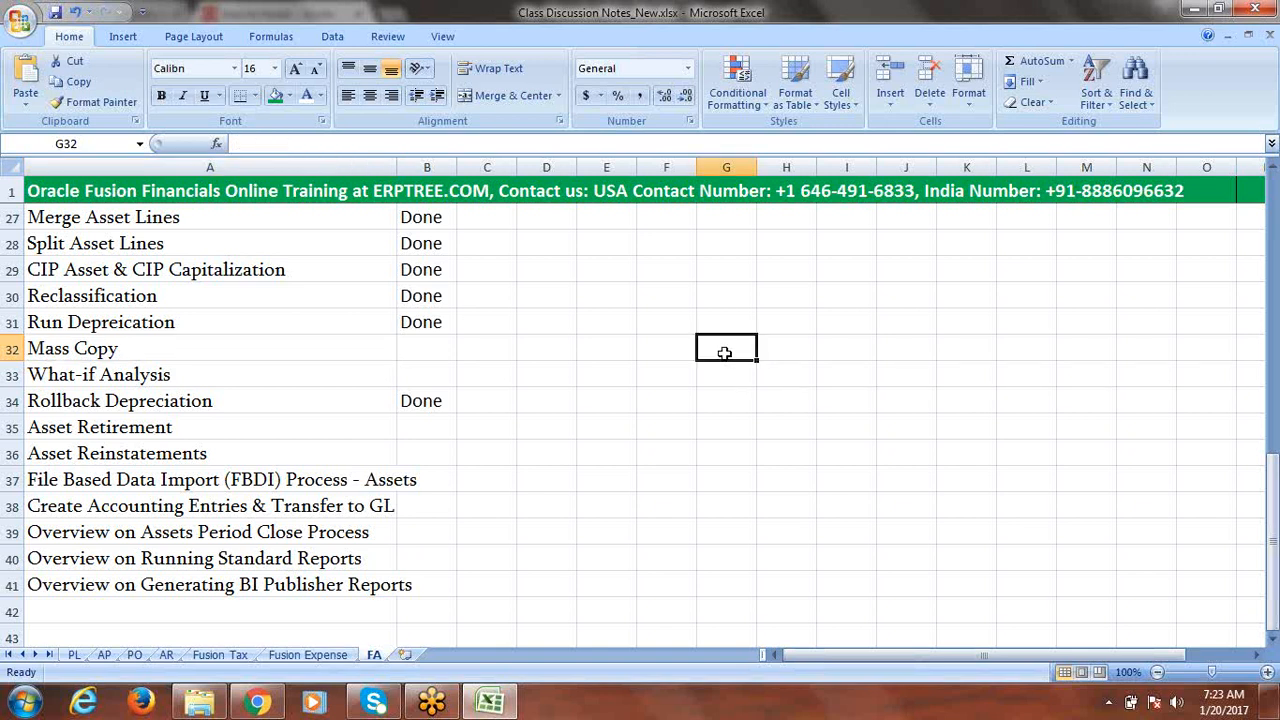
type("t")
key("BackSpace")
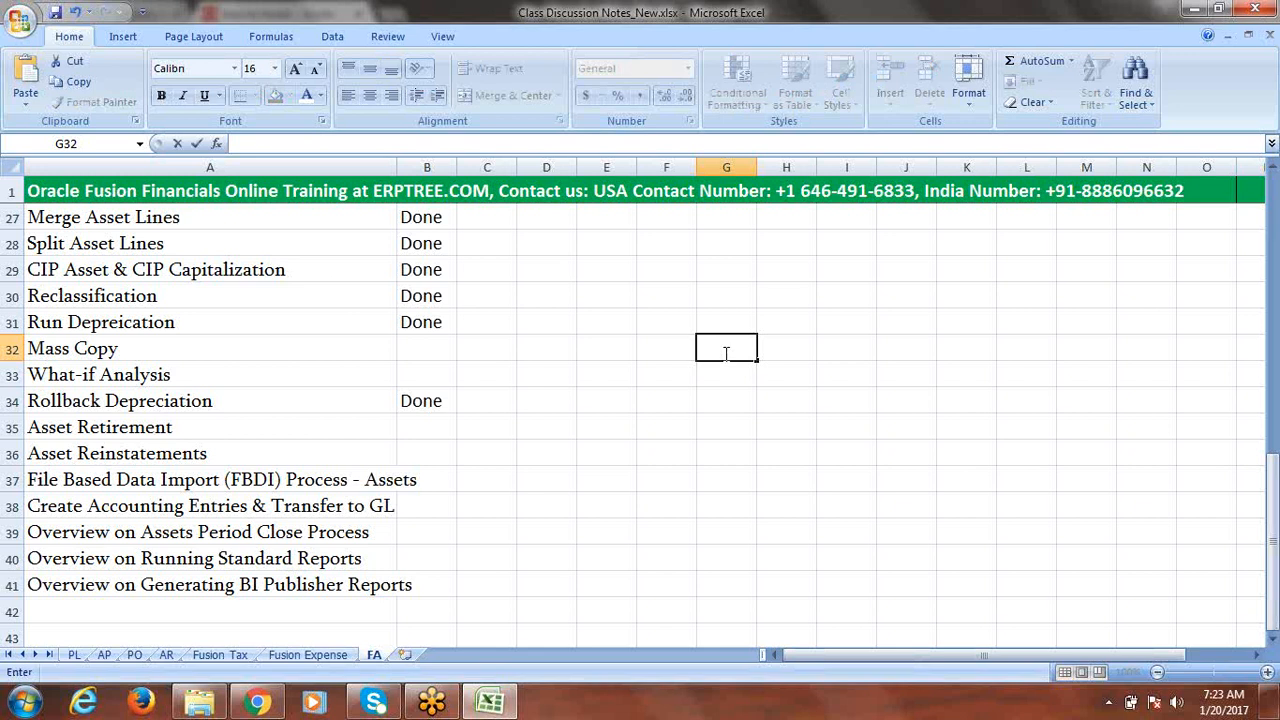
type("Tax Book")
left_click(750, 167)
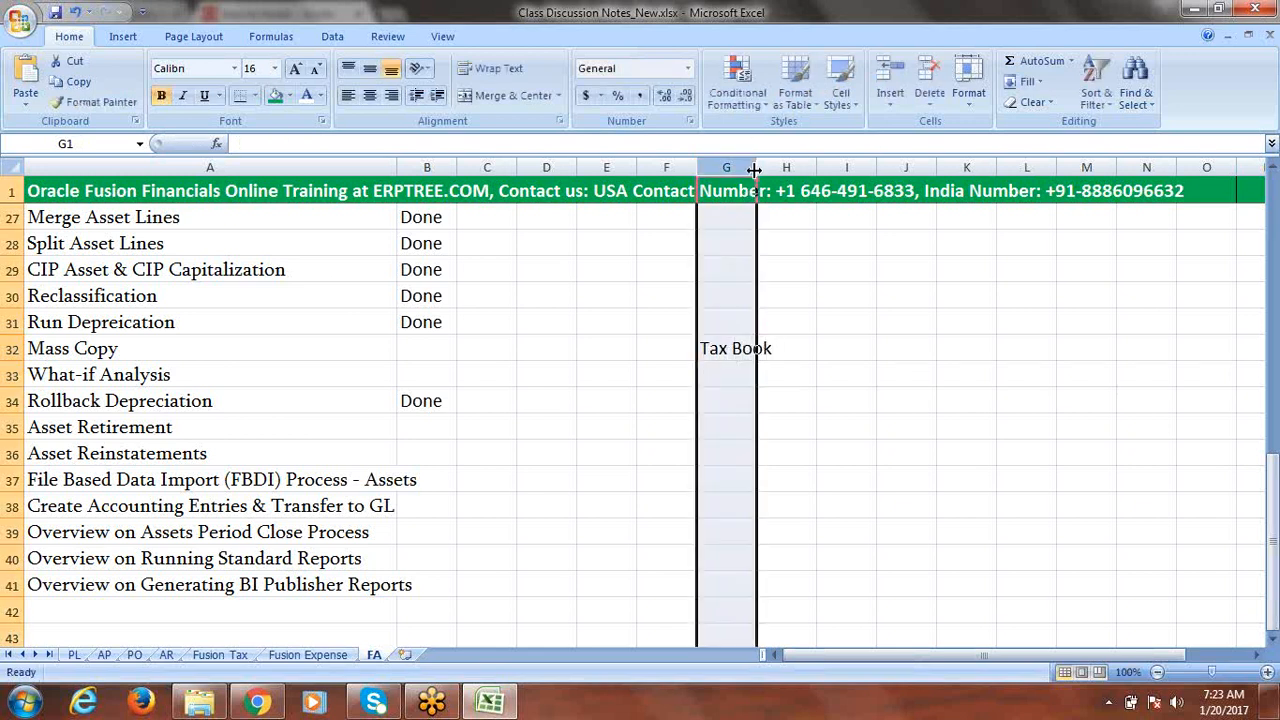
left_click_drag(755, 170, 824, 170)
Add "Assign Data Roles to User" in G33 and "Run LDAP Job" in G34 below the Tax Book note
left_click(748, 373)
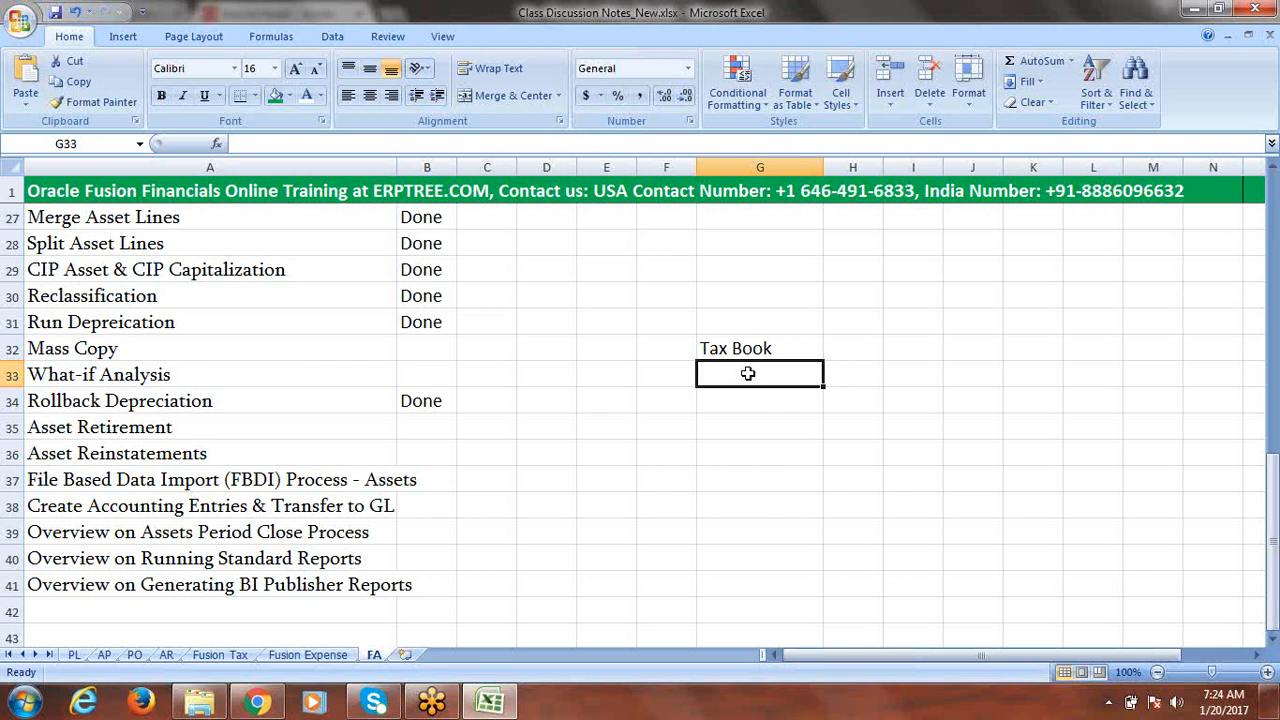
type("A")
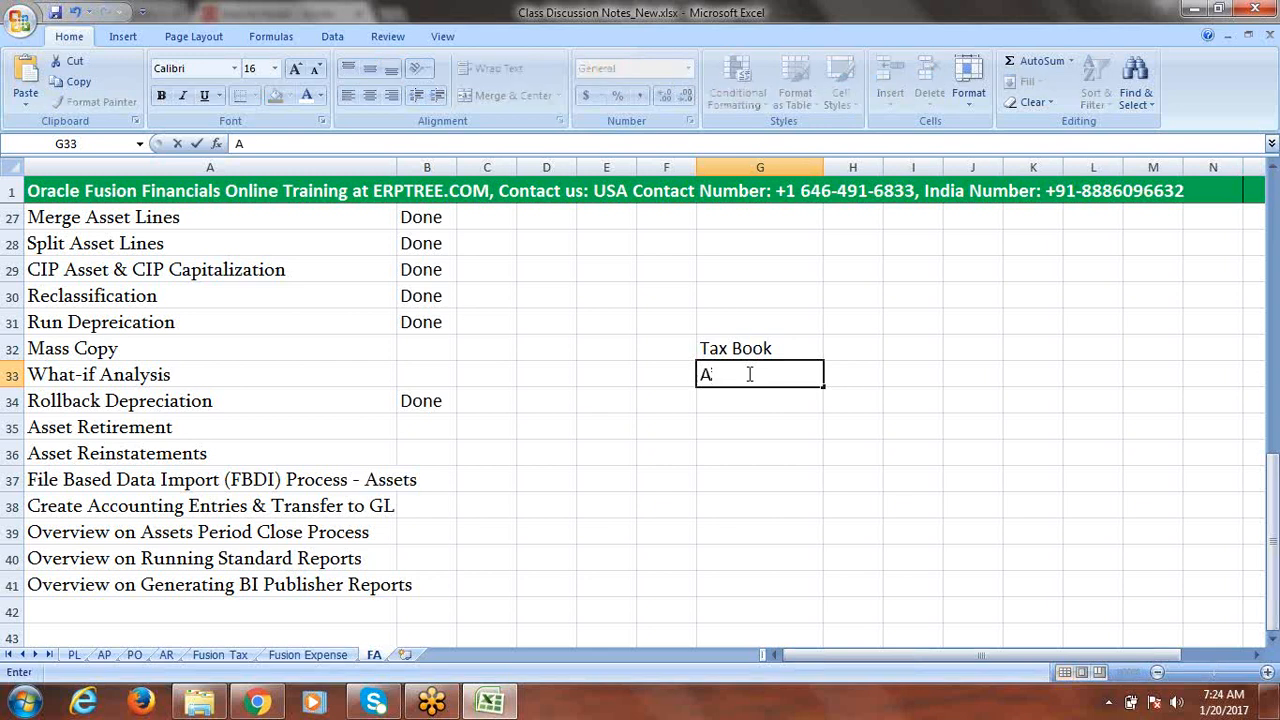
type("ssign Data Rol")
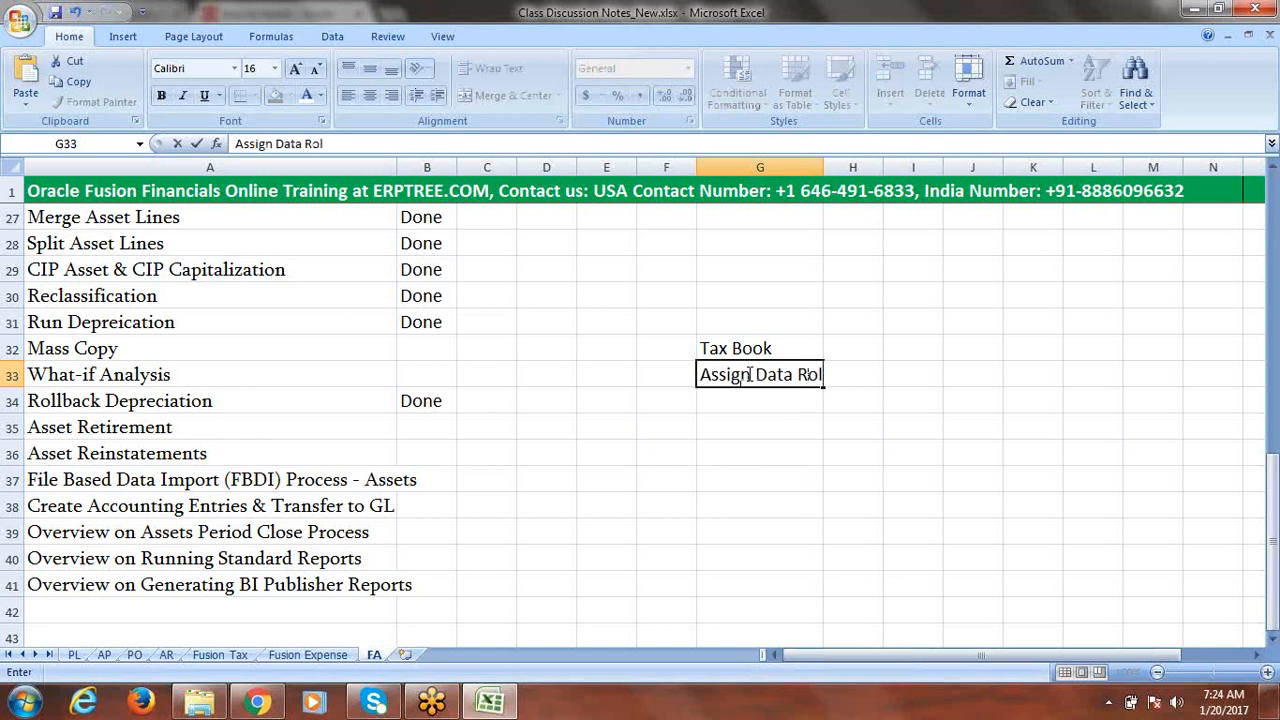
type("es to User")
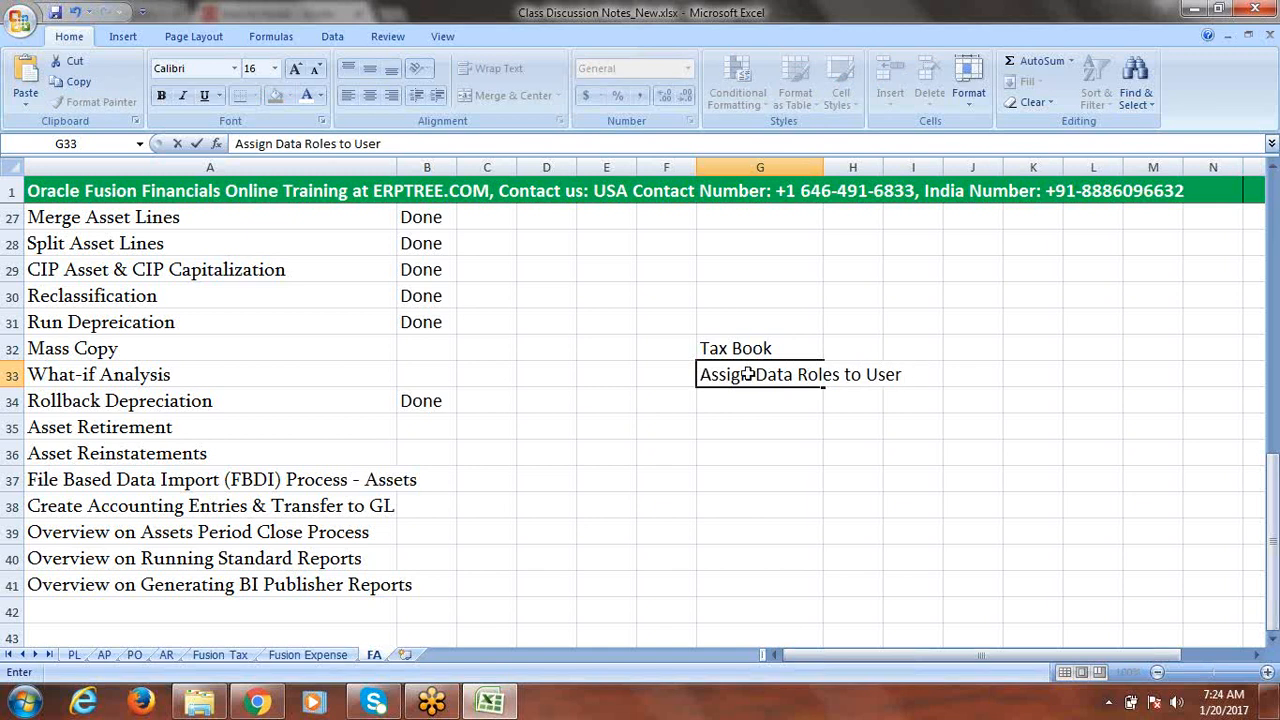
left_click(738, 406)
type("R")
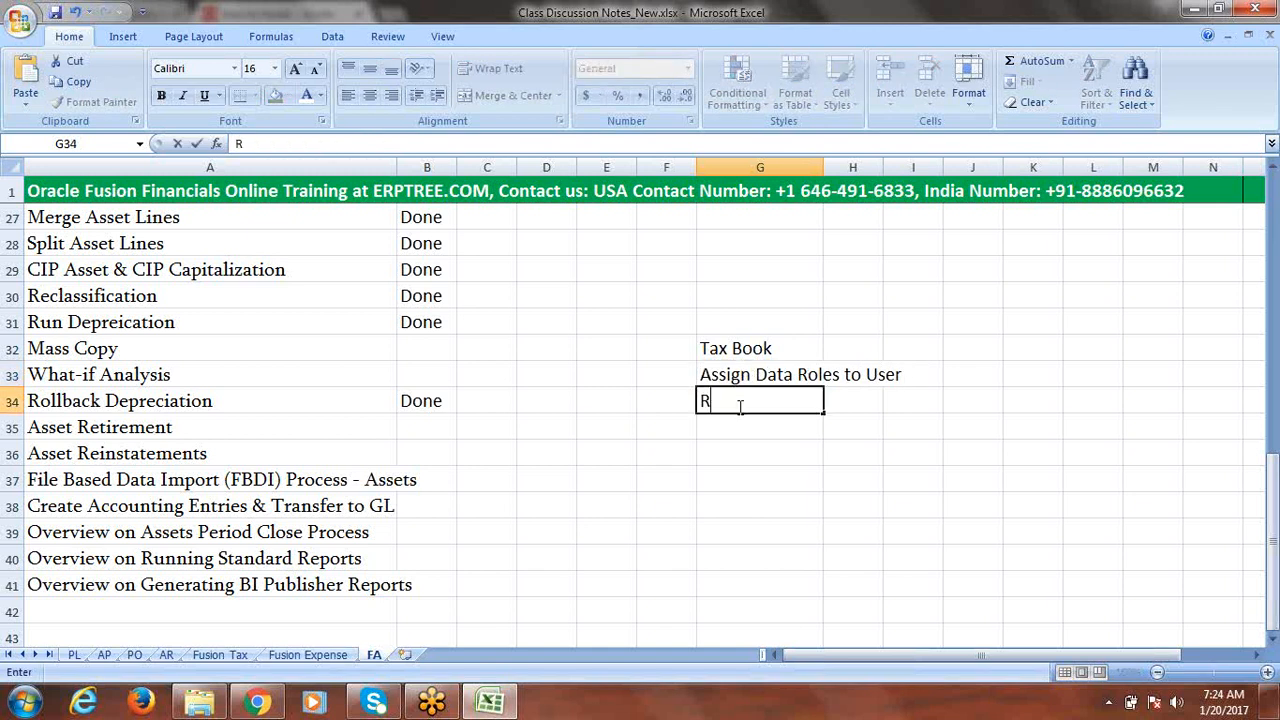
type("un LDAP Job")
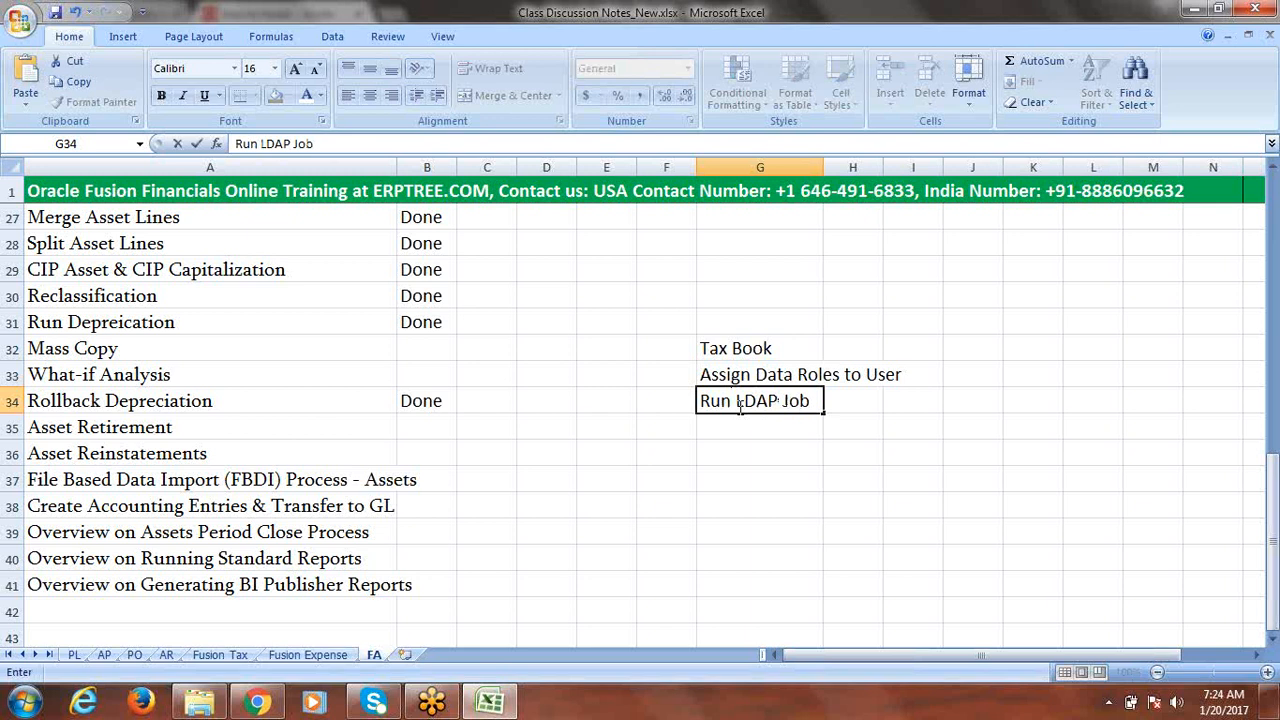
Enter "Assign Categories to Tax Book" in cell G35 and save the workbook
left_click(741, 427)
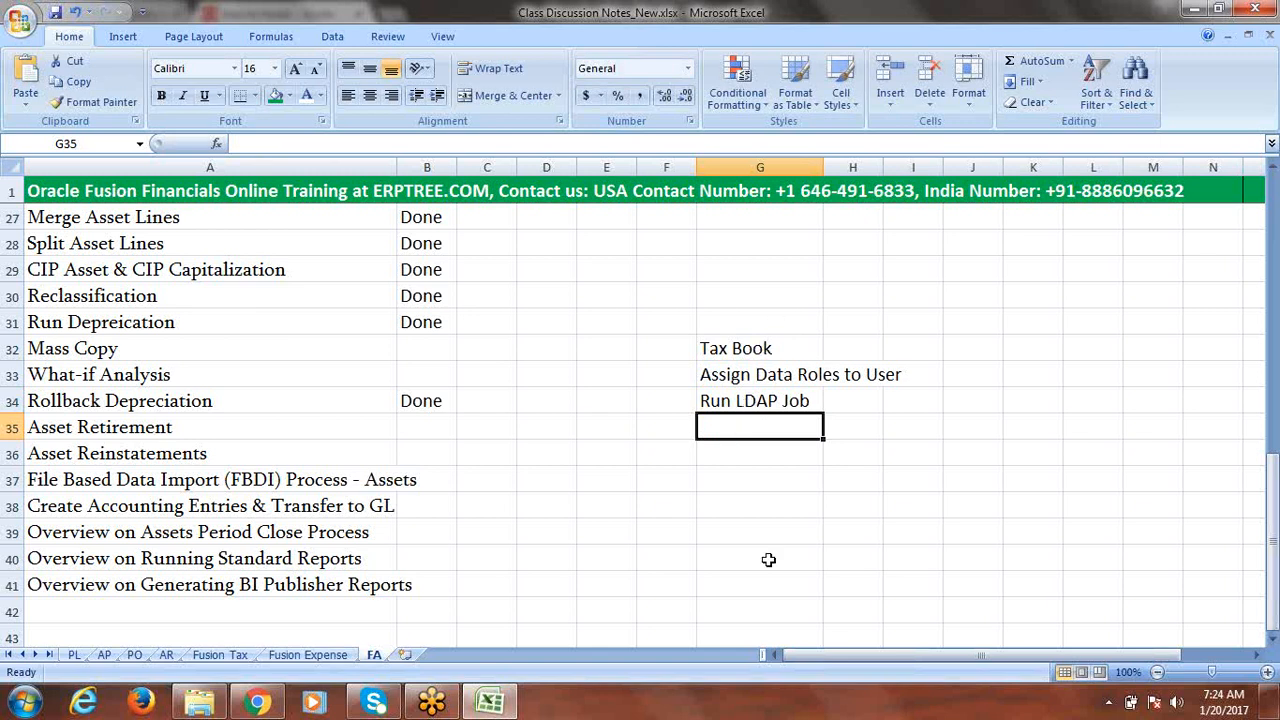
type("Assign ")
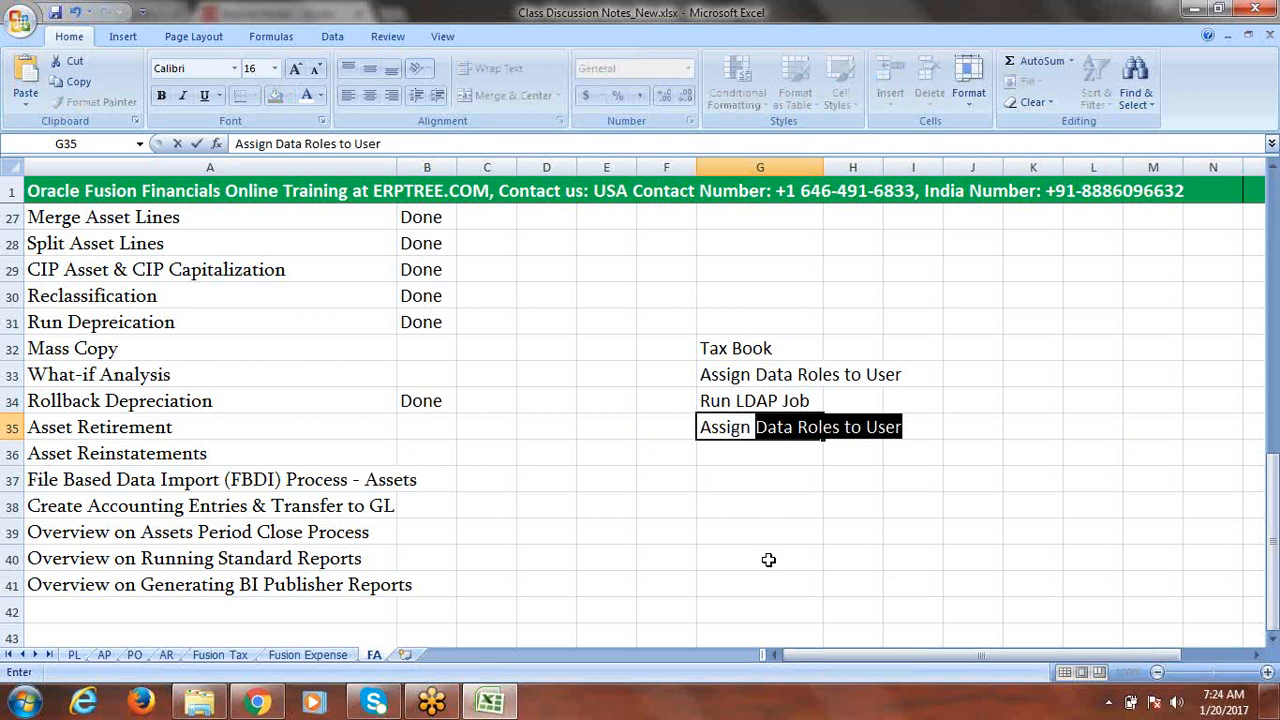
type("Categoy")
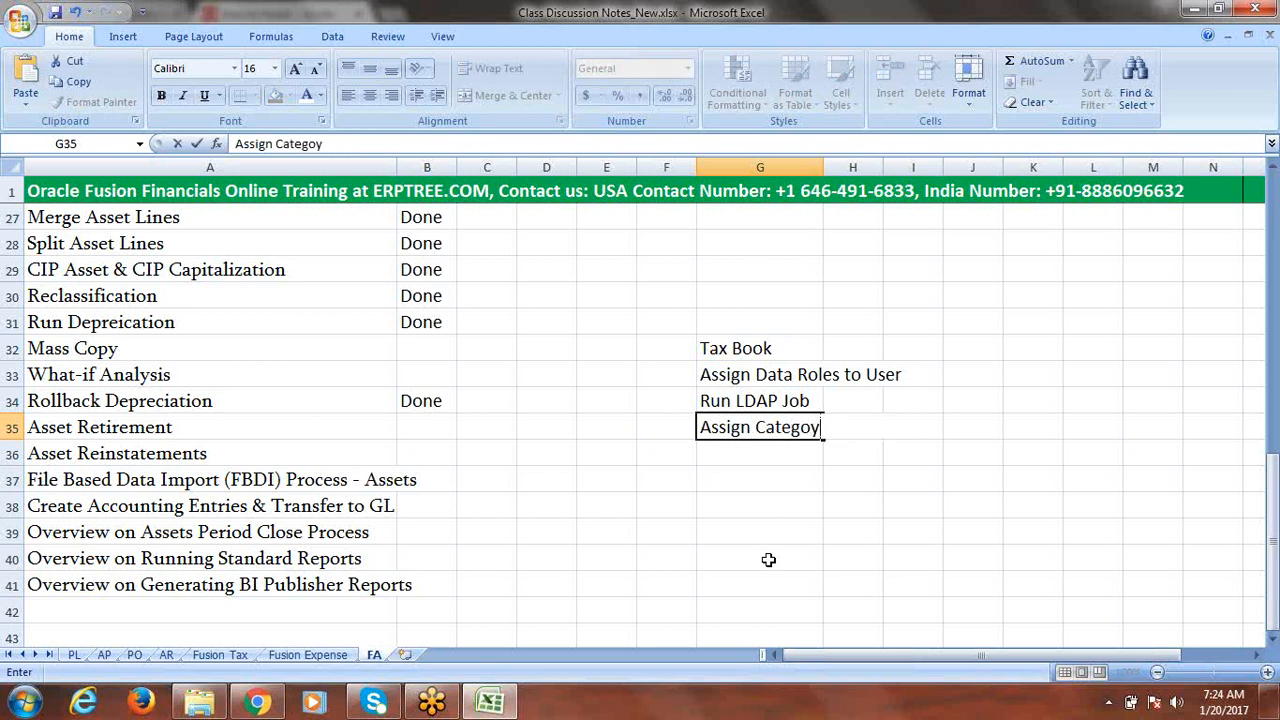
key("BackSpace")
type("ry")
key("BackSpace")
type("ies to ")
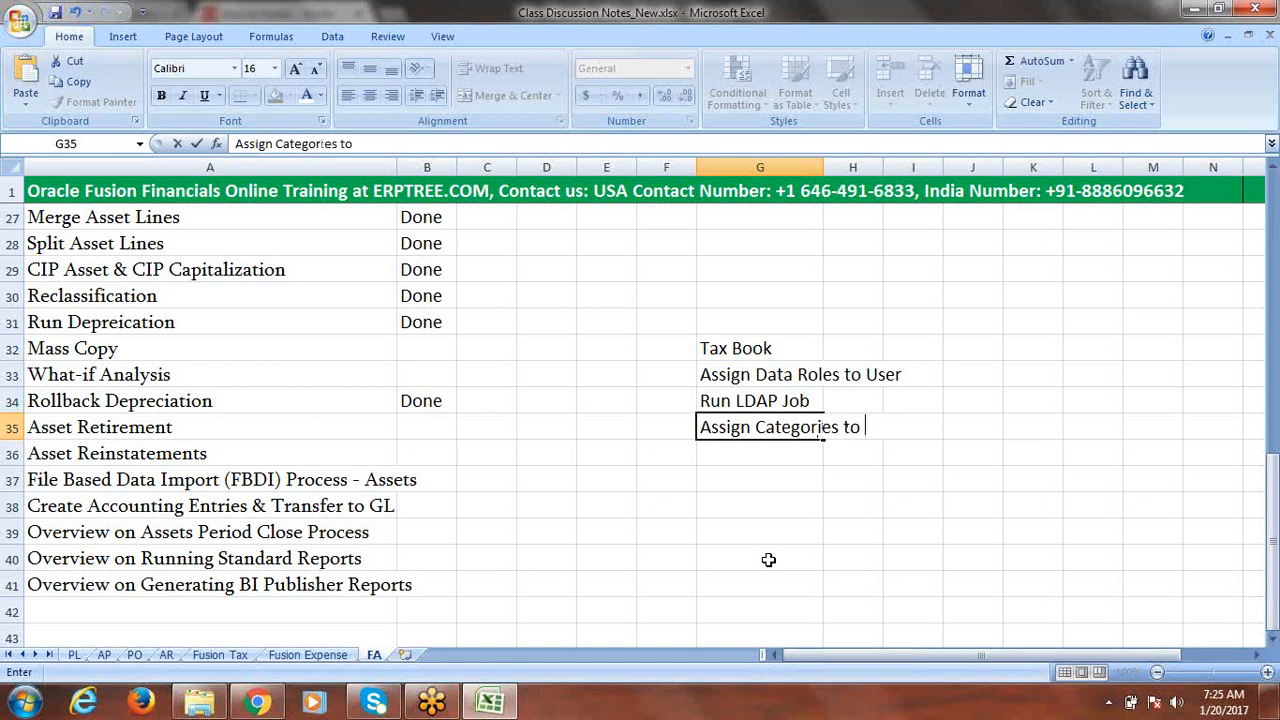
type("Tax Book")
key("Tab")
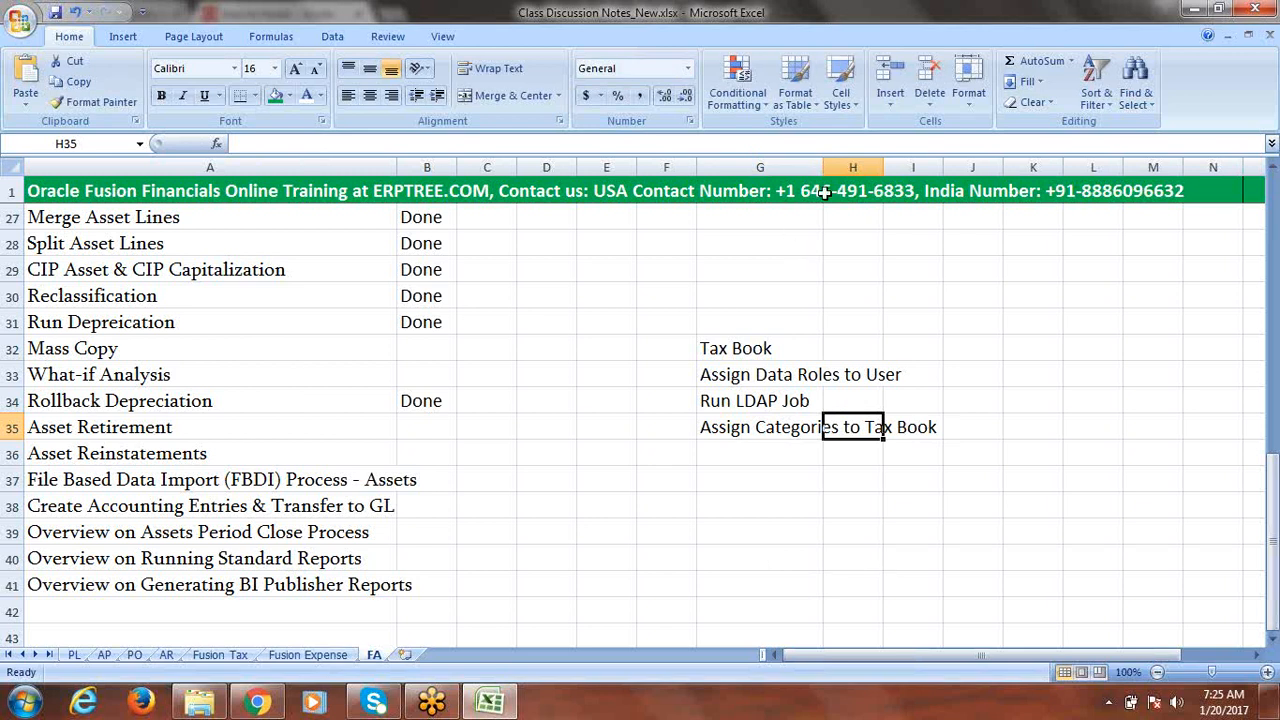
left_click(745, 452)
key("ctrl+s")
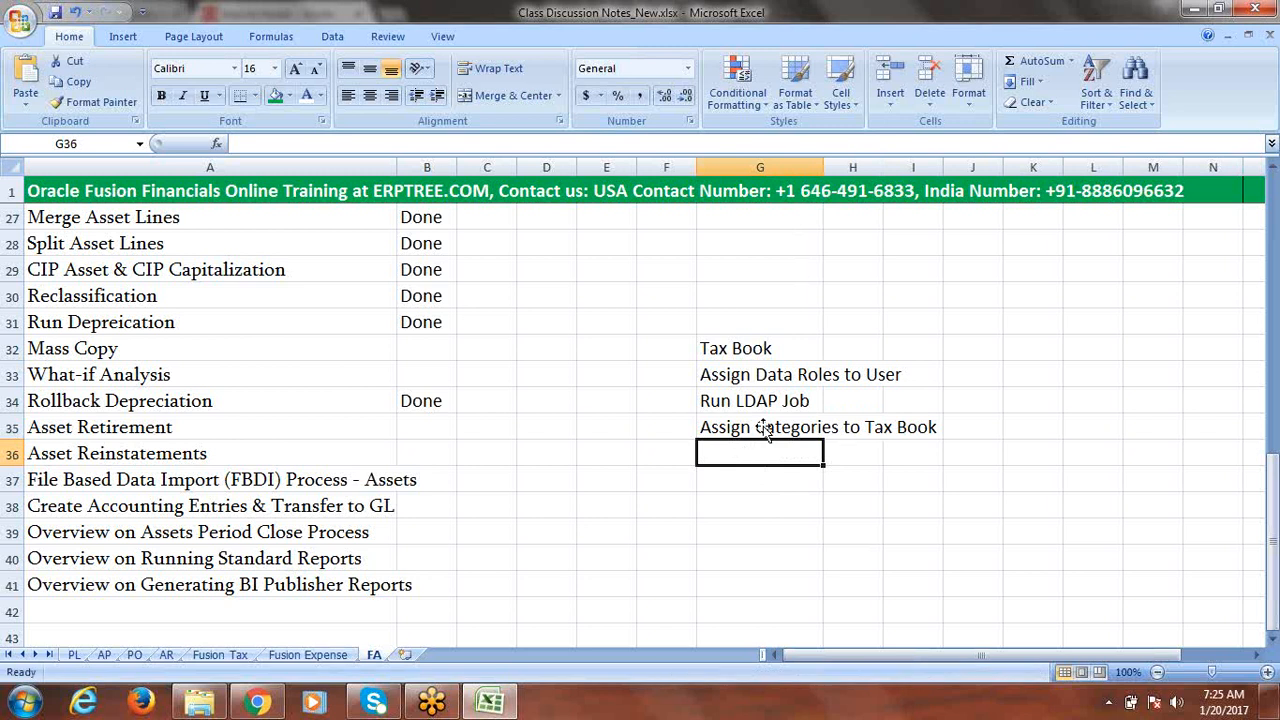
Enter "Copy Assets from Corp to Tax" in cell G36 and save the workbook
type("Mass")
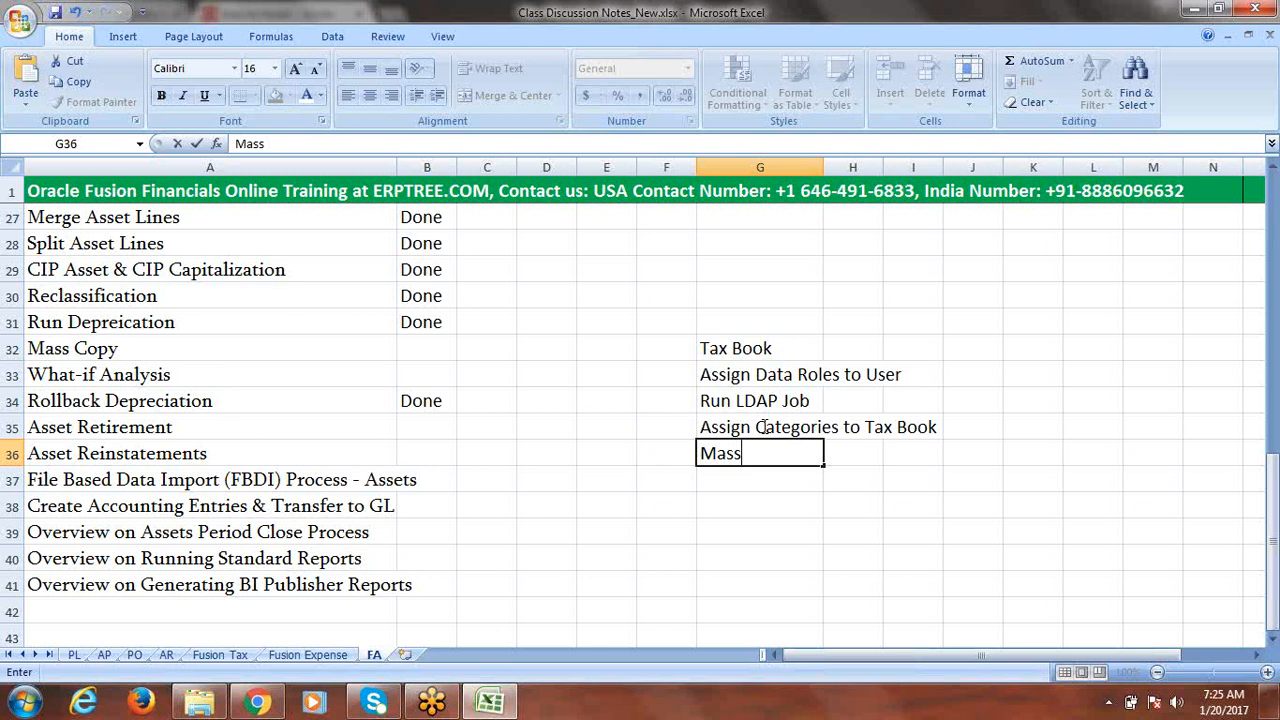
key("BackSpace")
key("BackSpace")
key("BackSpace")
key("BackSpace")
type("Copy Asse")
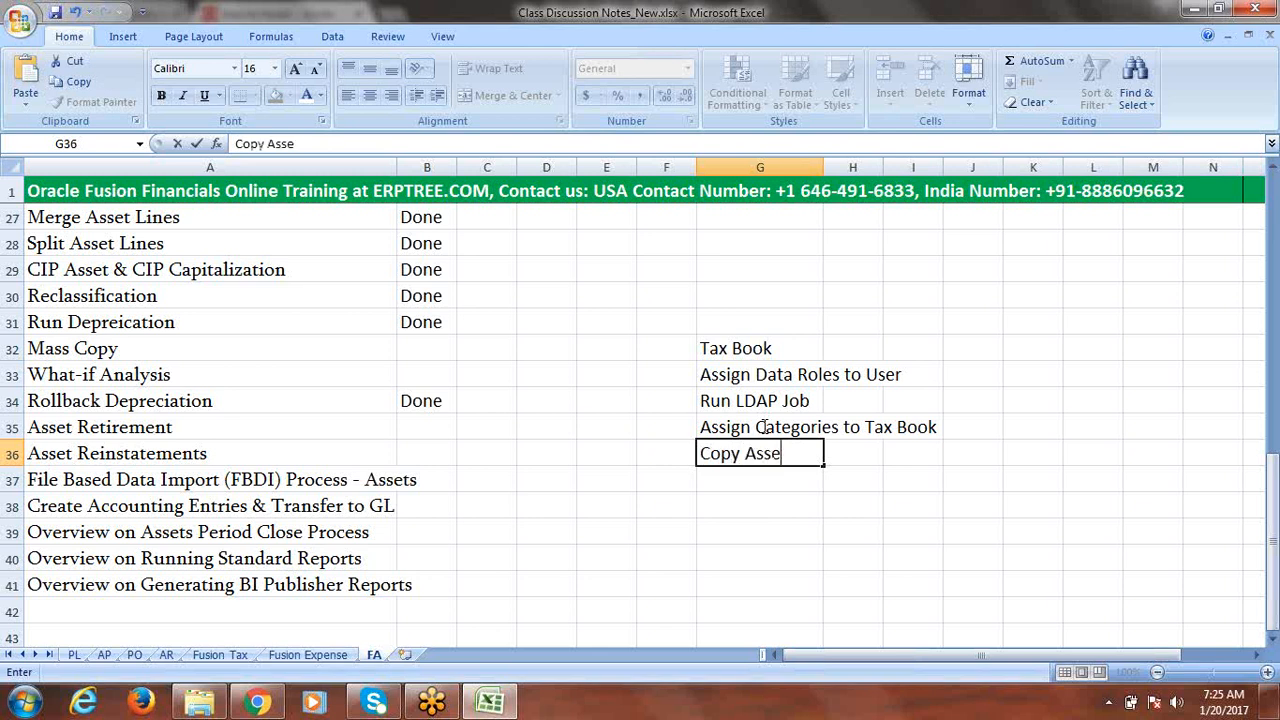
type("ts from")
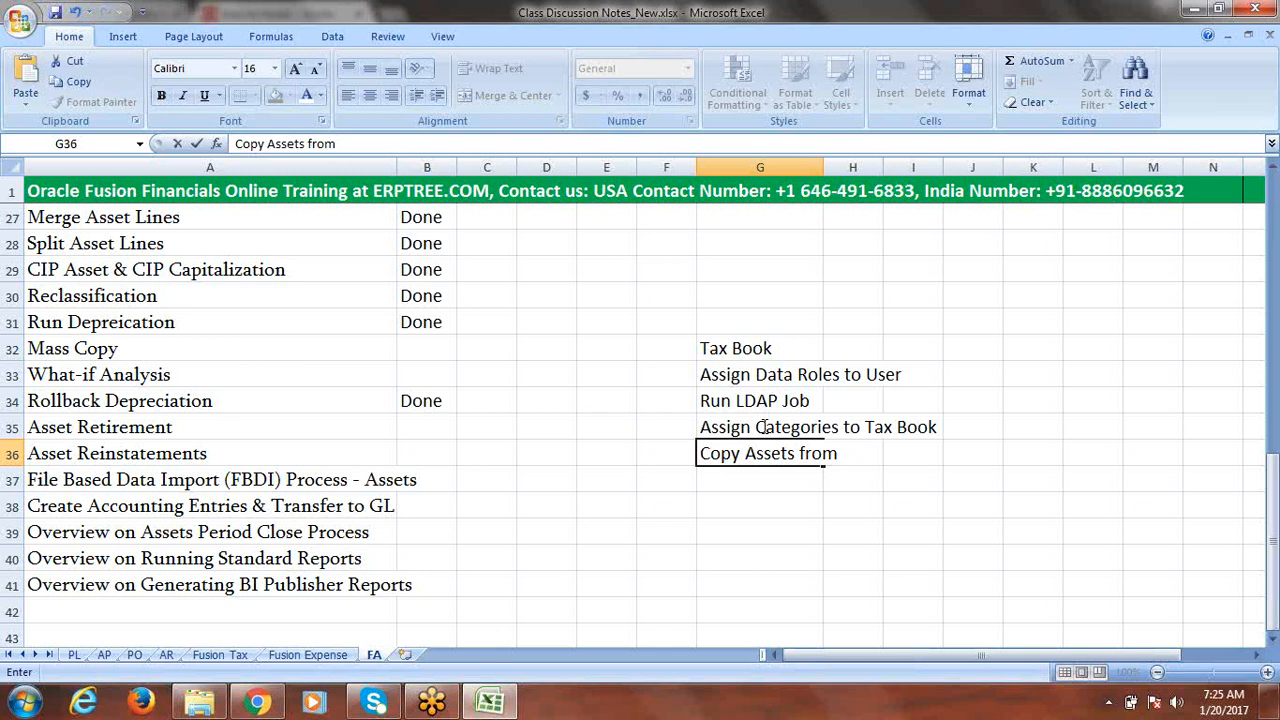
type("Corp to Tax")
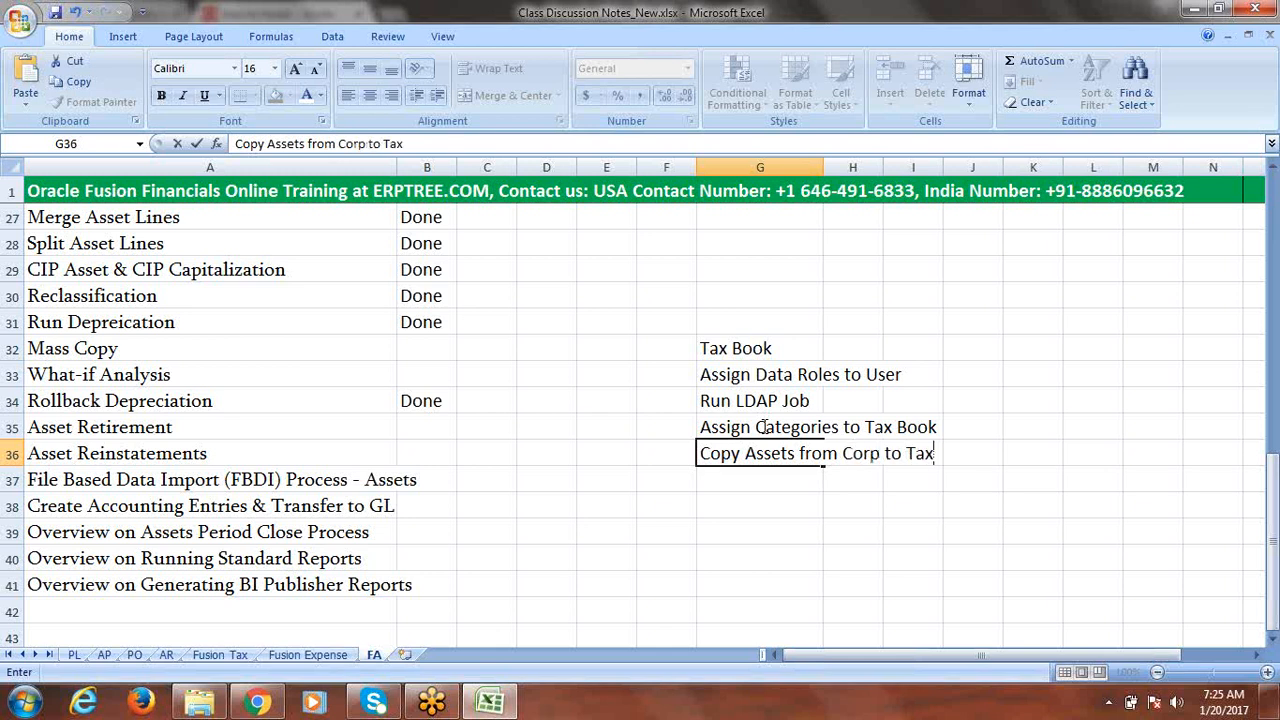
key("ctrl+s")
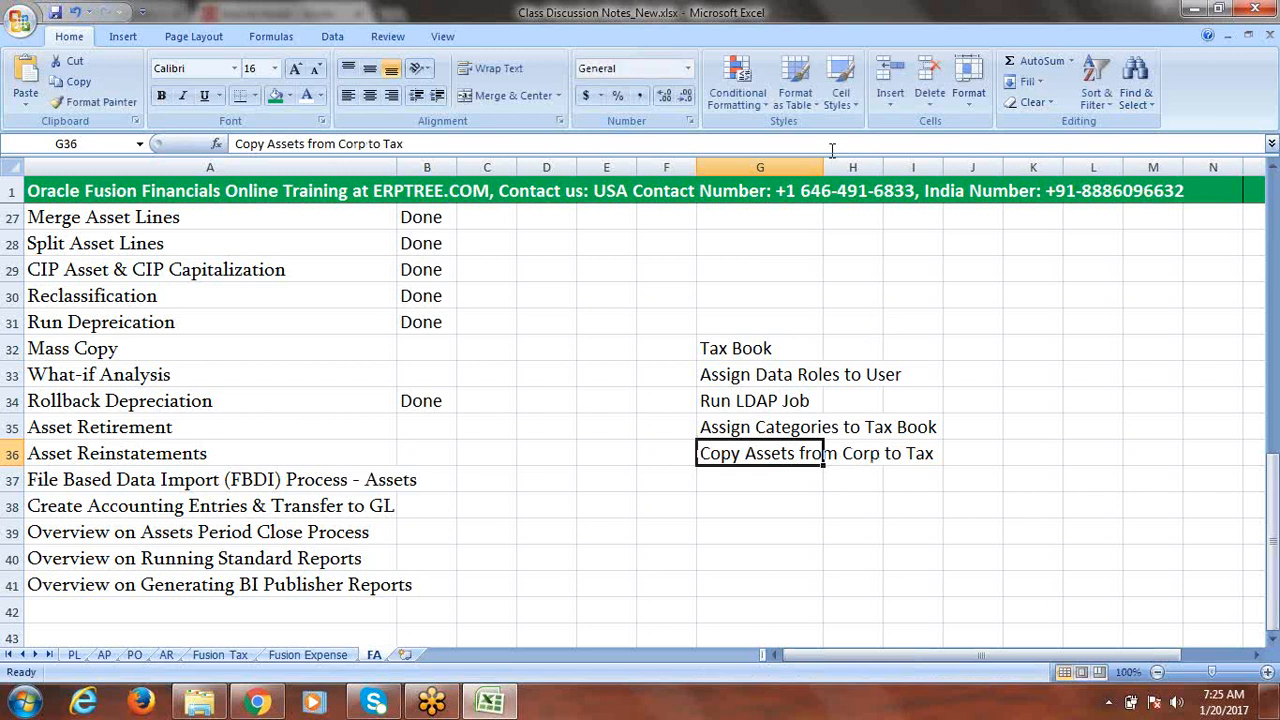
Widen column G to fit the Mass Copy notes better and save the workbook
left_click_drag(830, 149, 888, 197)
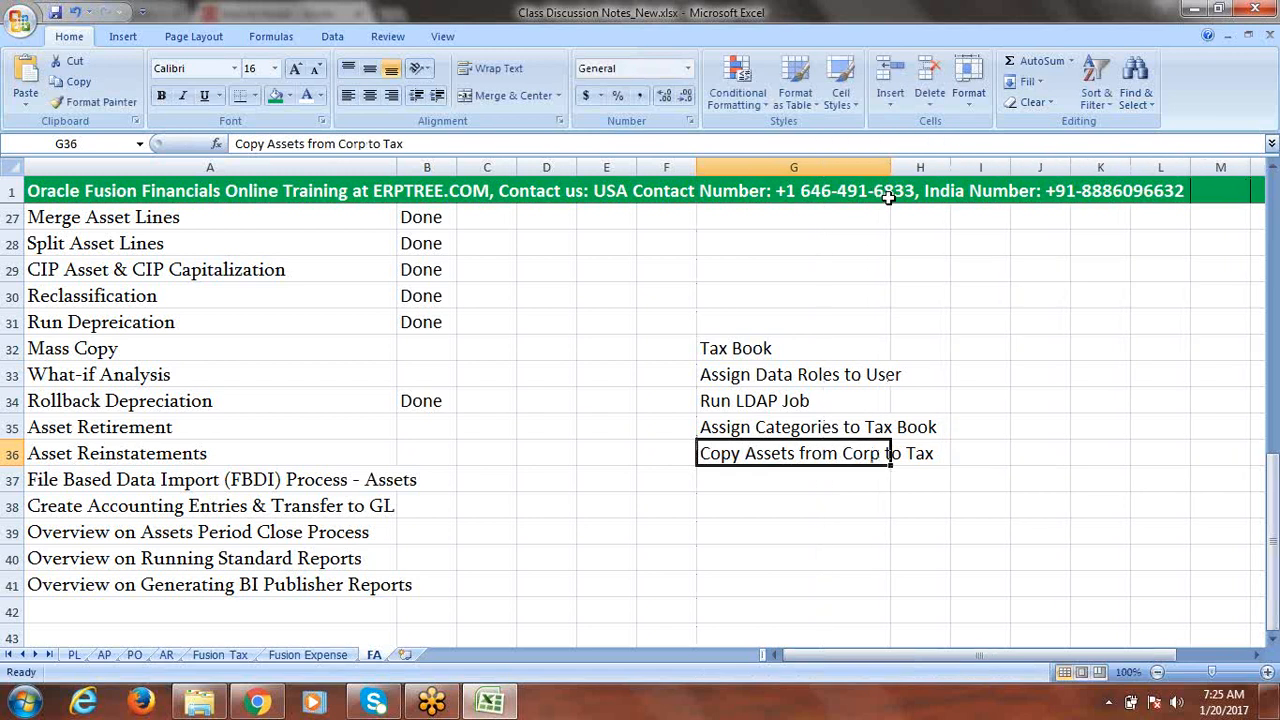
left_click(62, 348)
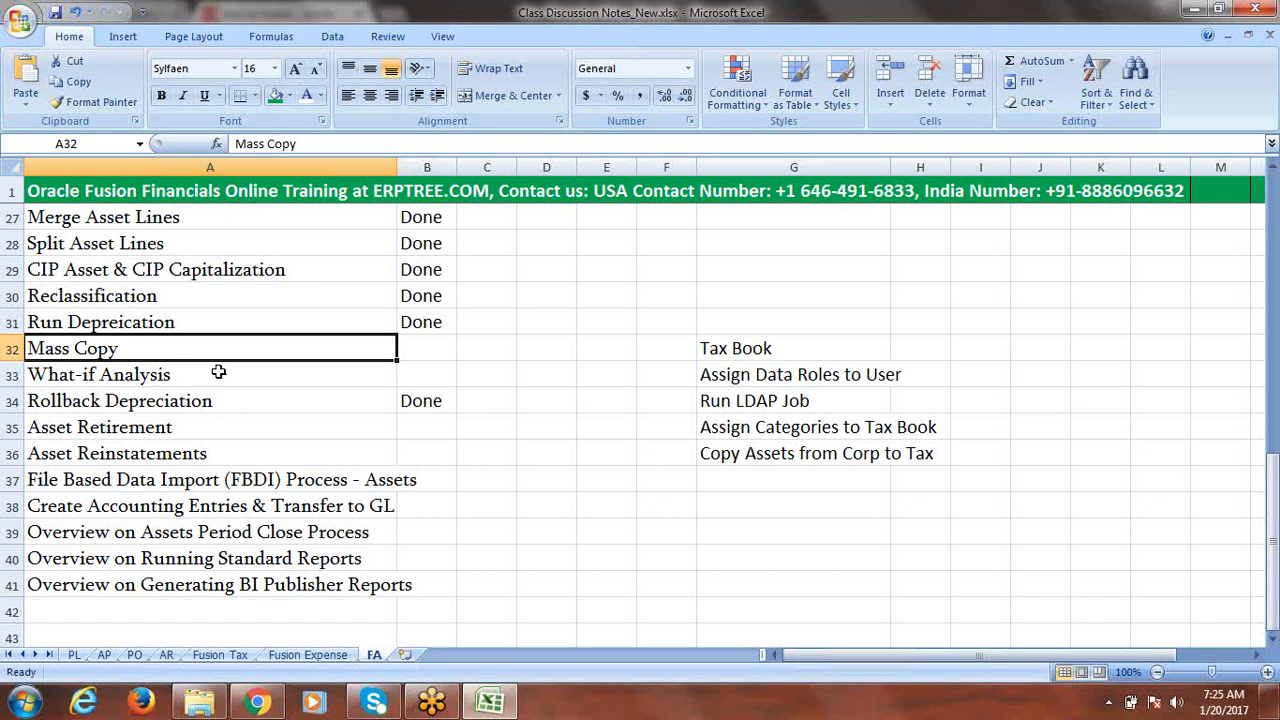
left_click(796, 355)
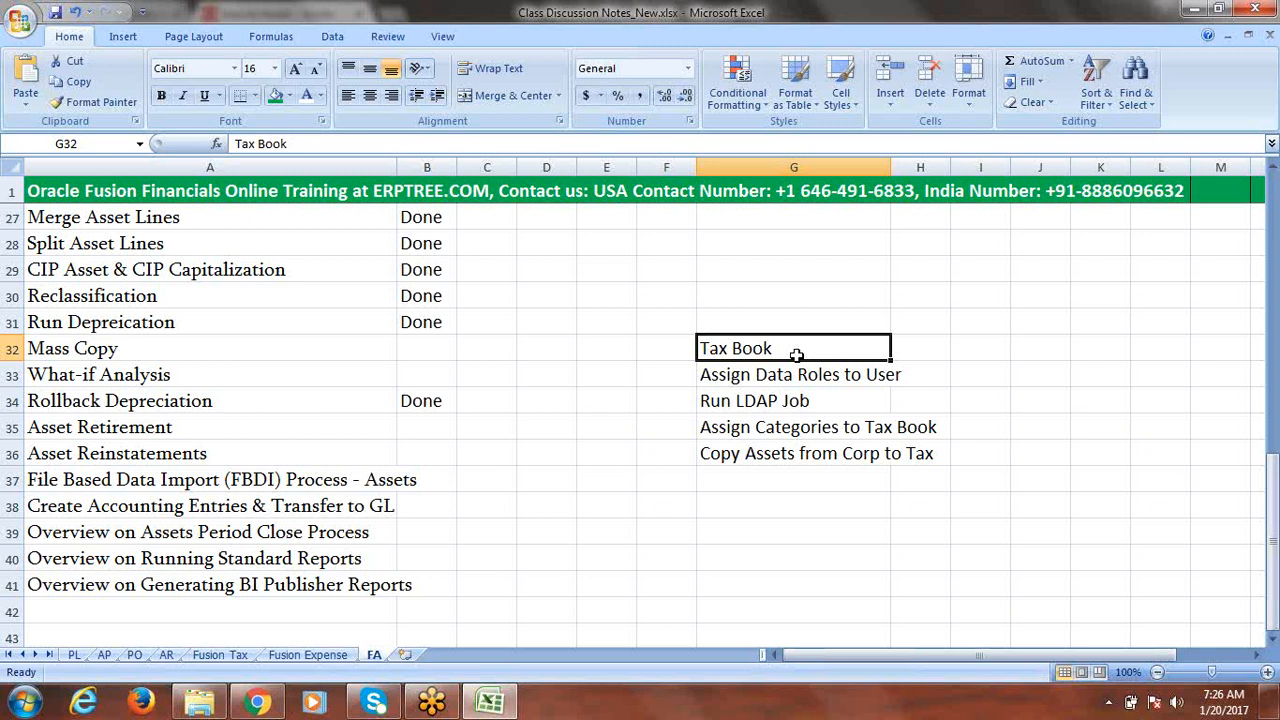
key("ctrl+s")
Switch to Chrome, leave Asset Inquiry and open the Fusion Implementation Project from the Setup and Maintenance implementation projects
left_click(262, 705)
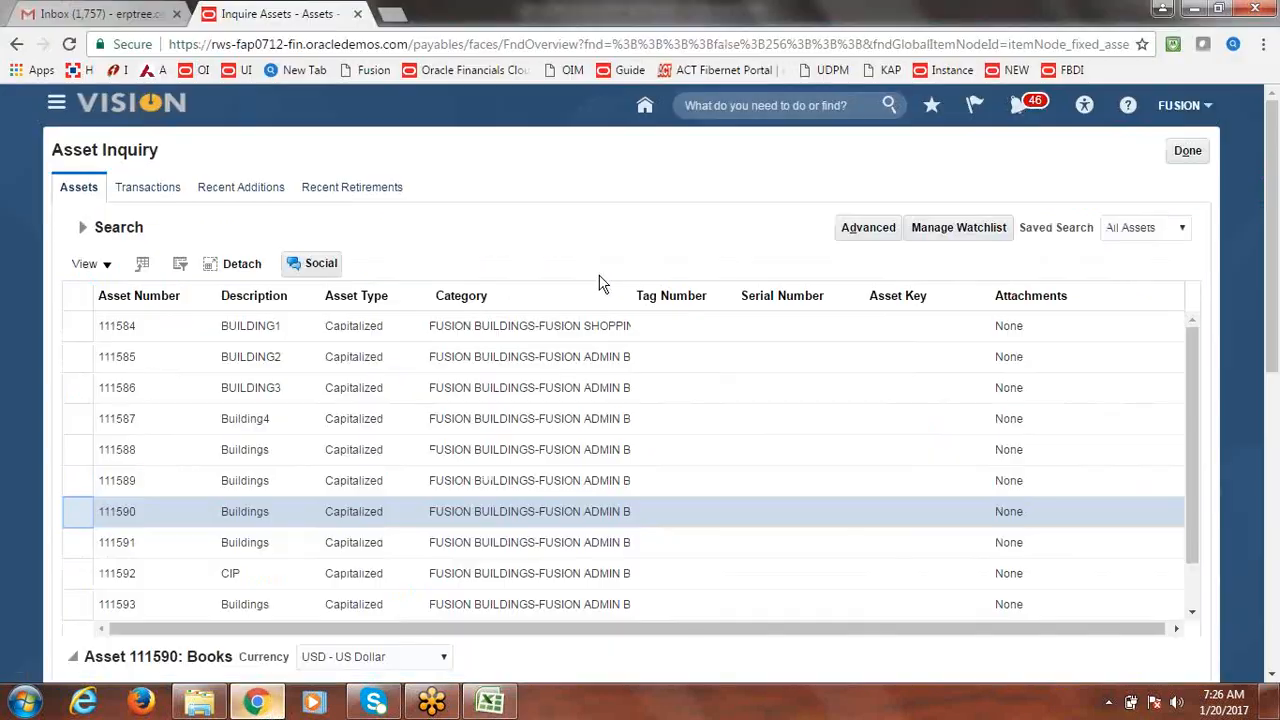
left_click(1189, 152)
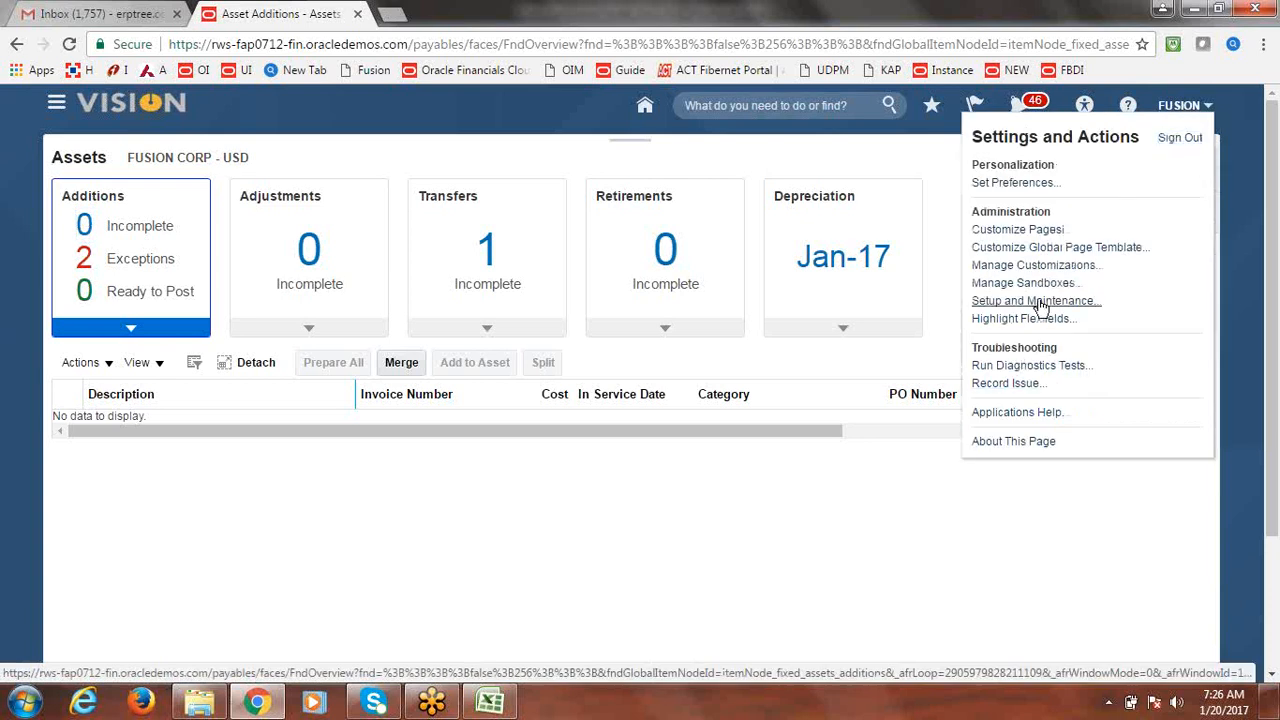
left_click(1040, 303)
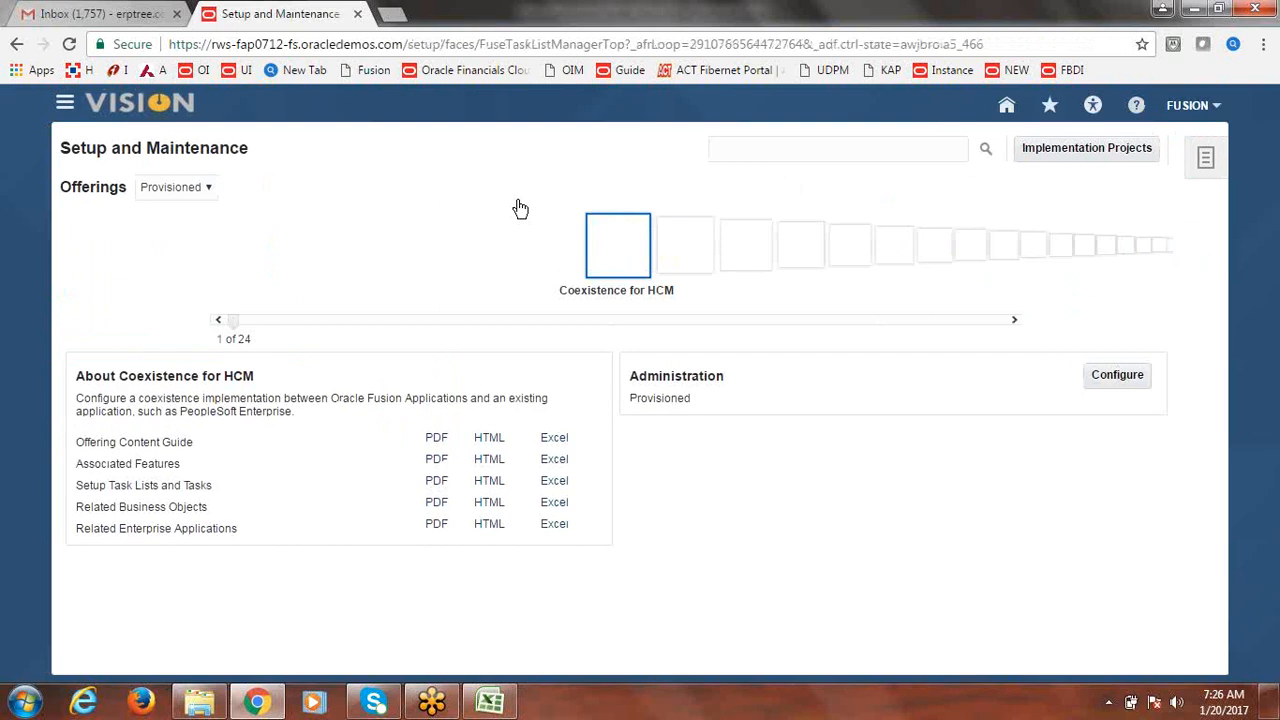
left_click(1077, 157)
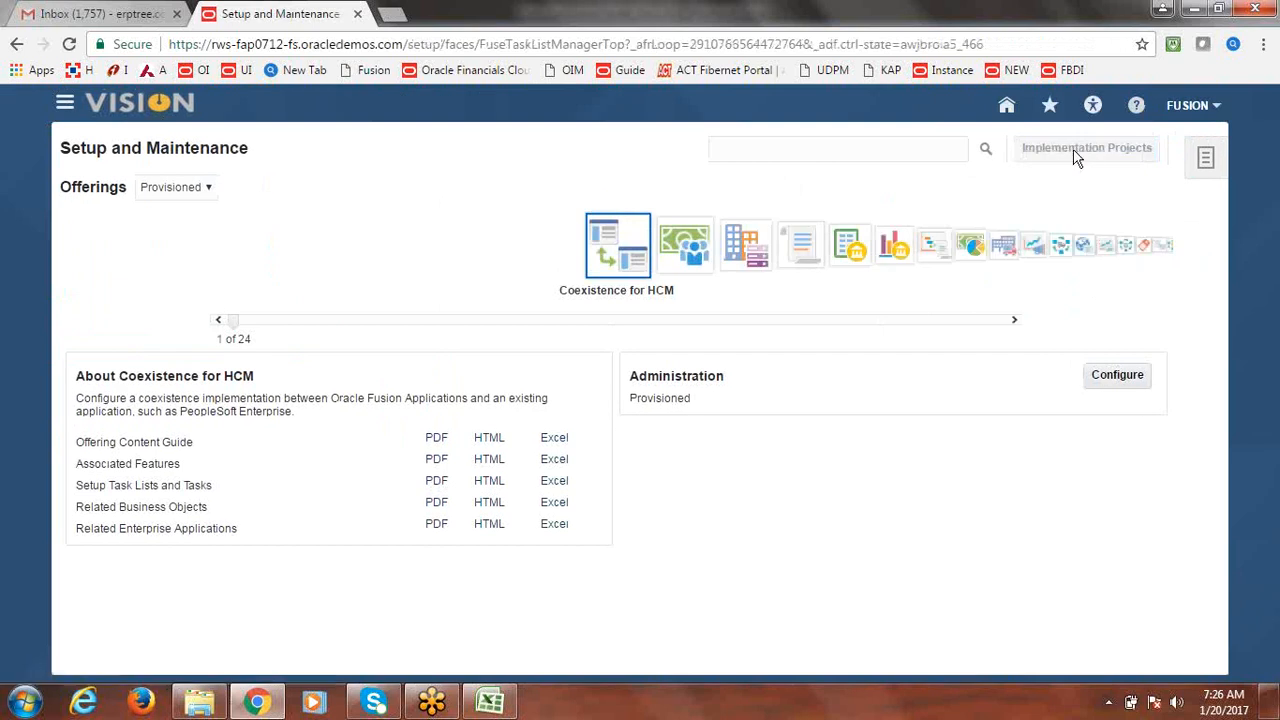
left_click(152, 405)
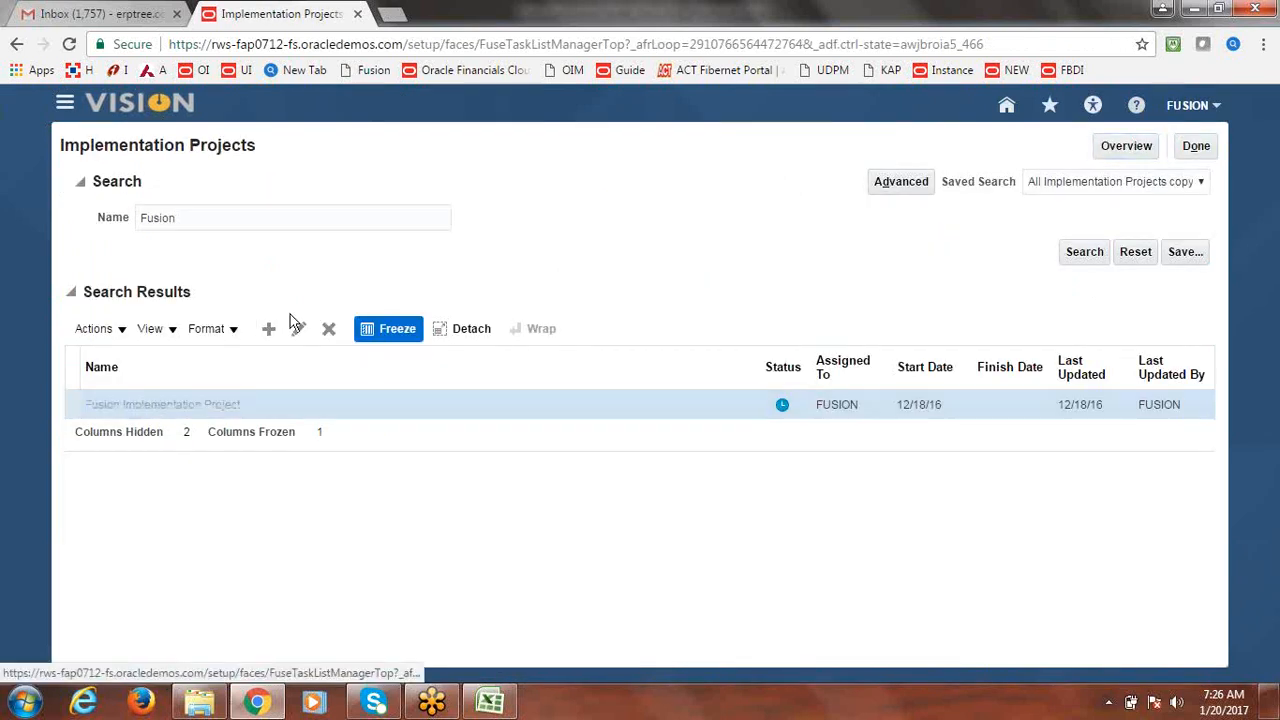
Search the project's tasks for "Asset Book" and go to the Manage Asset Books task
left_click(174, 372)
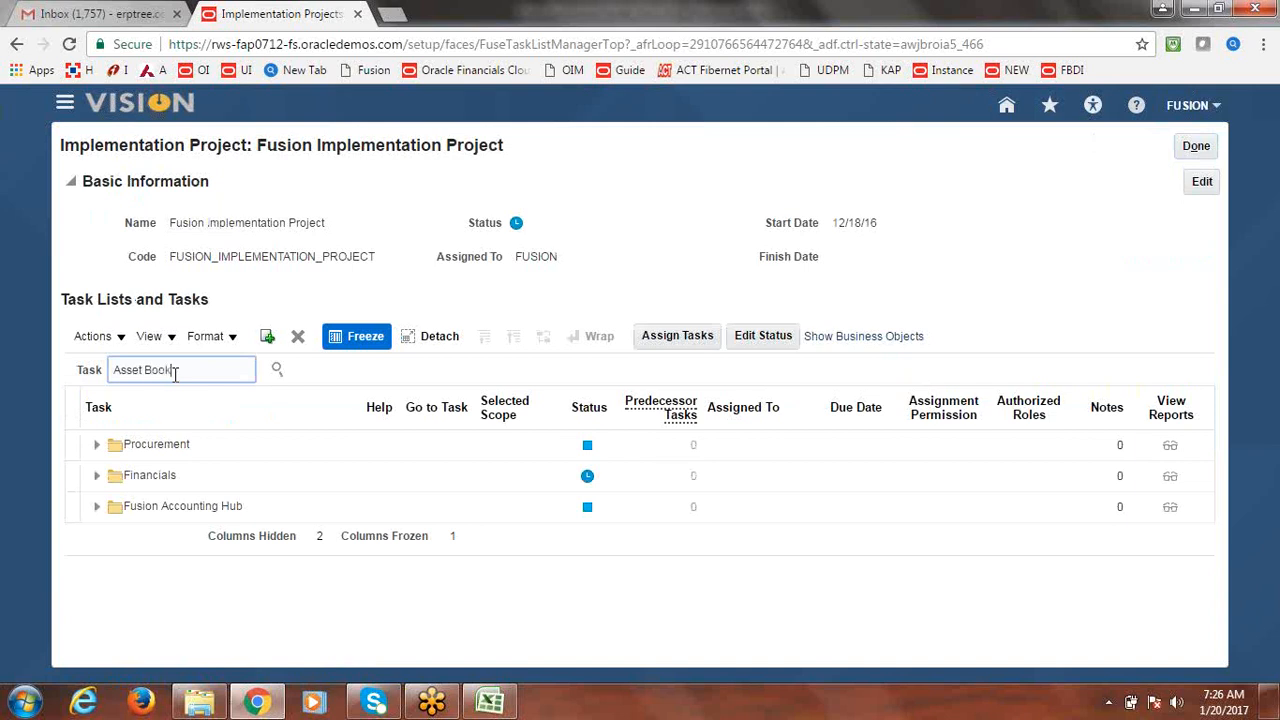
type("Asset Book")
key("Return")
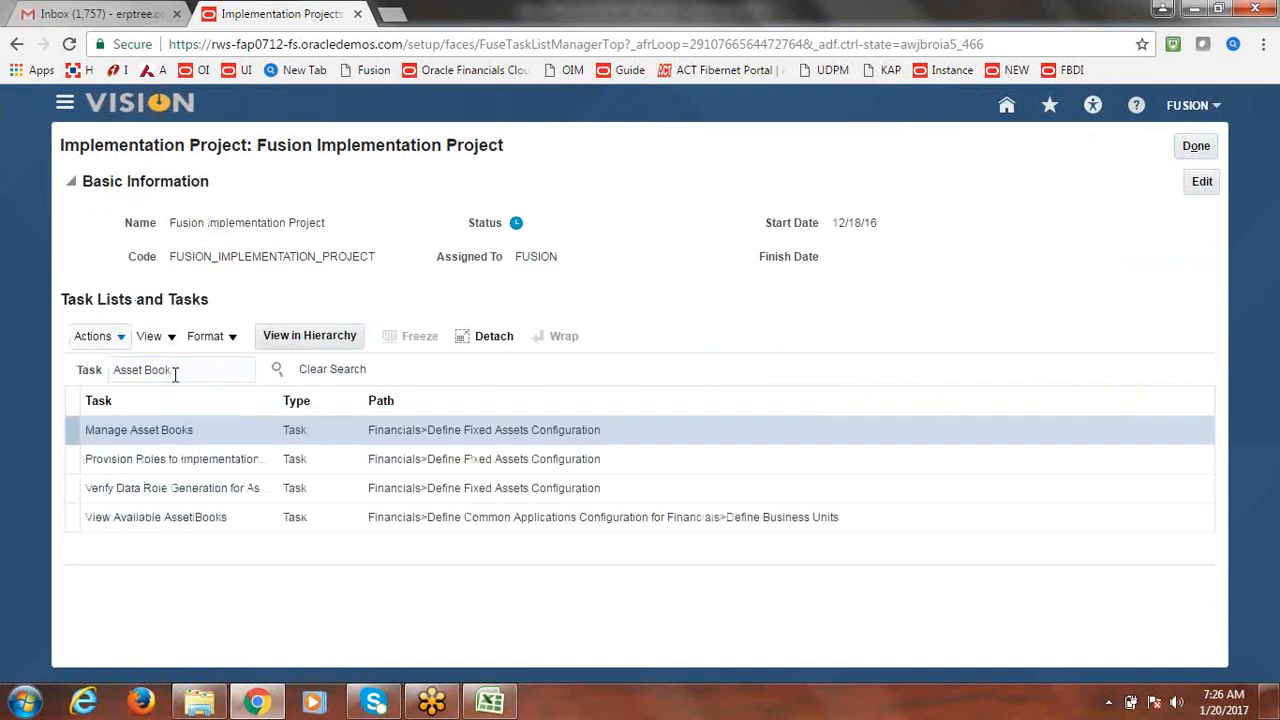
left_click(87, 438)
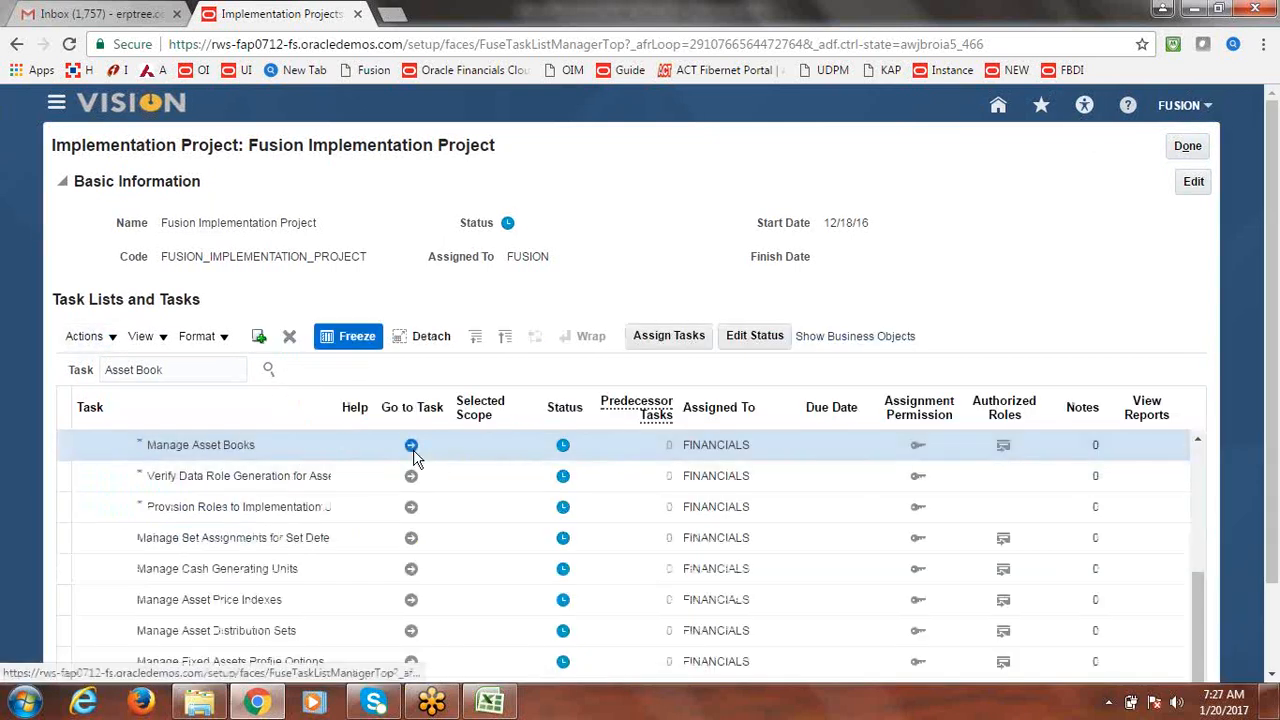
left_click(411, 446)
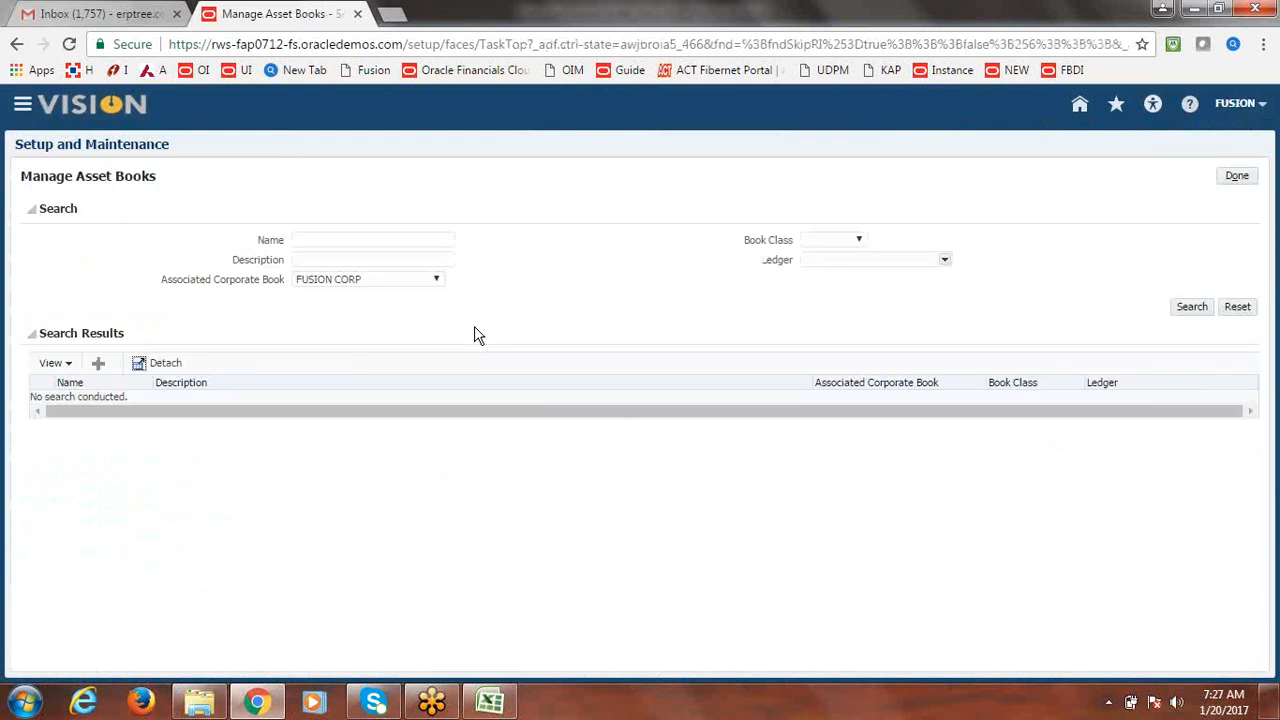
Start a new asset book named FUSION TAX with the description "Fusion Tax Book"
left_click(98, 365)
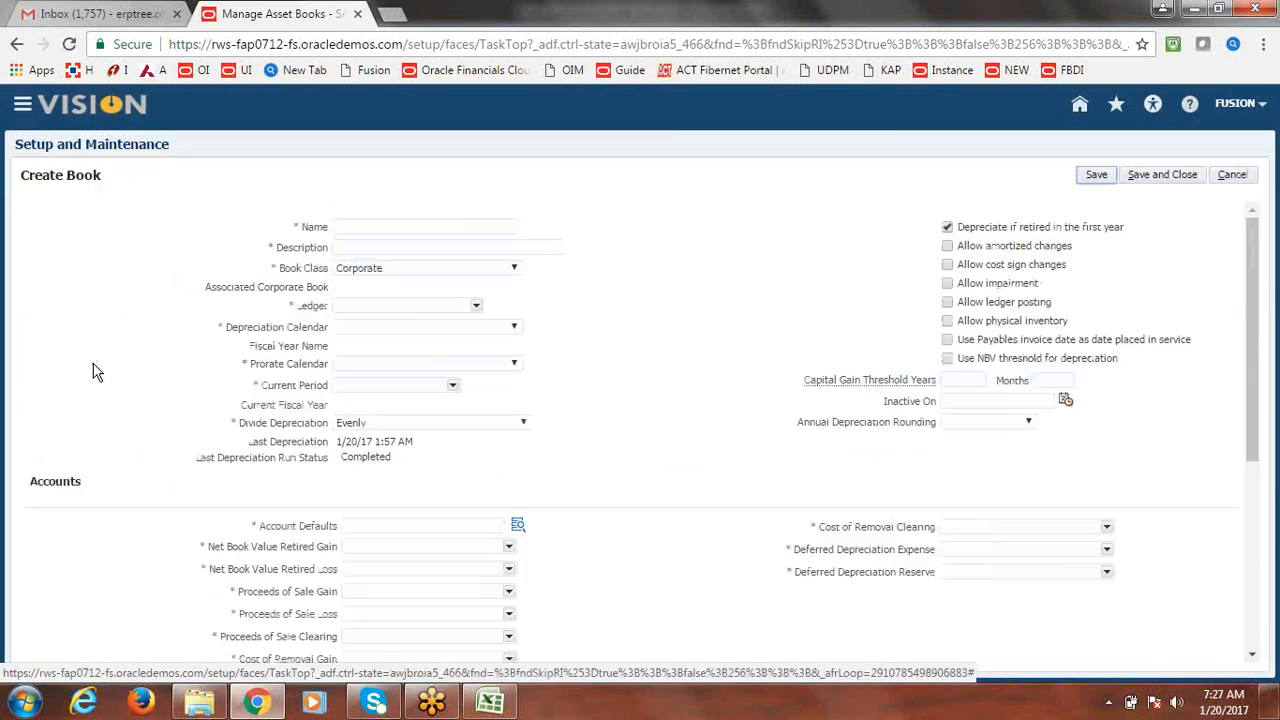
left_click(440, 229)
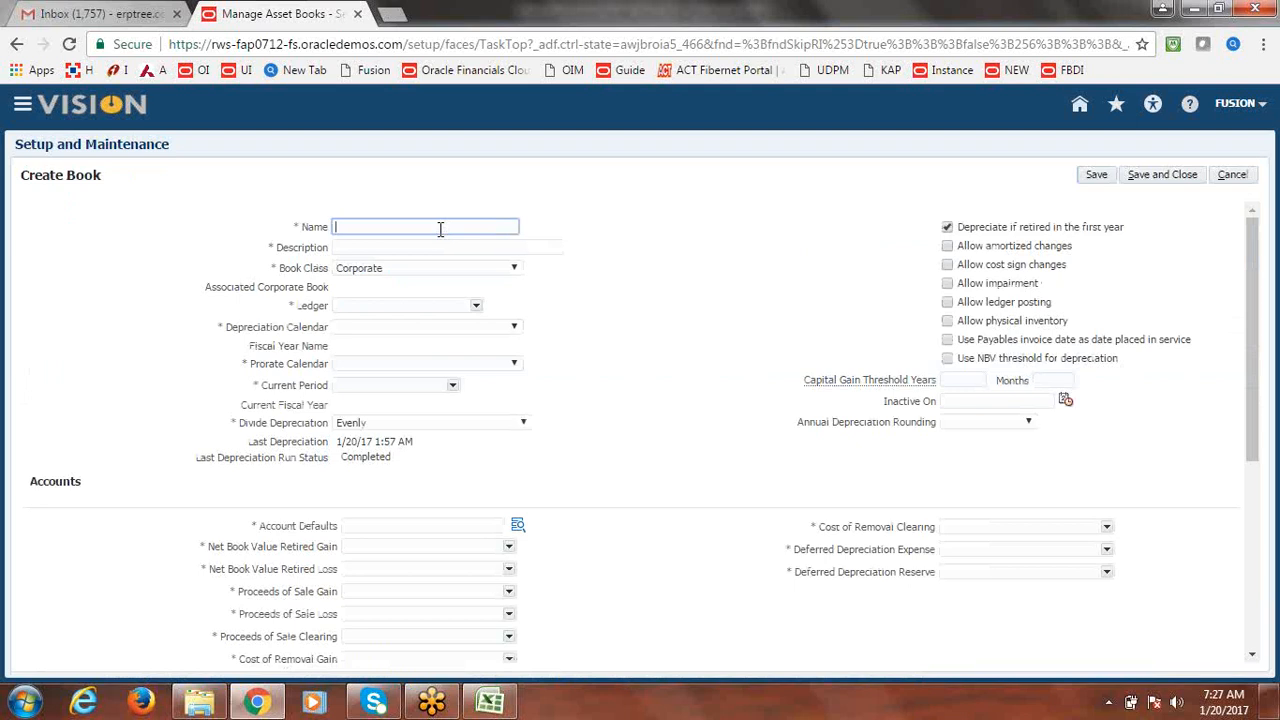
type("FUSION TAX")
key("Tab")
type("F")
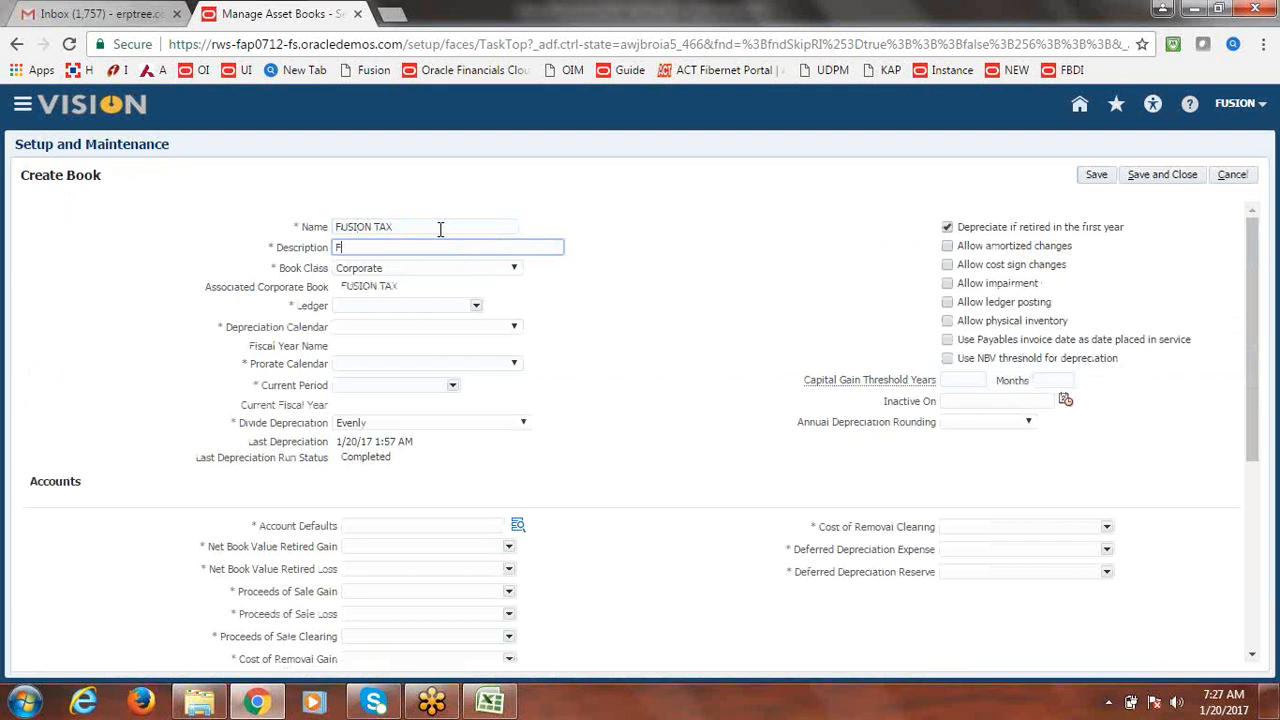
type("usion Tax Book")
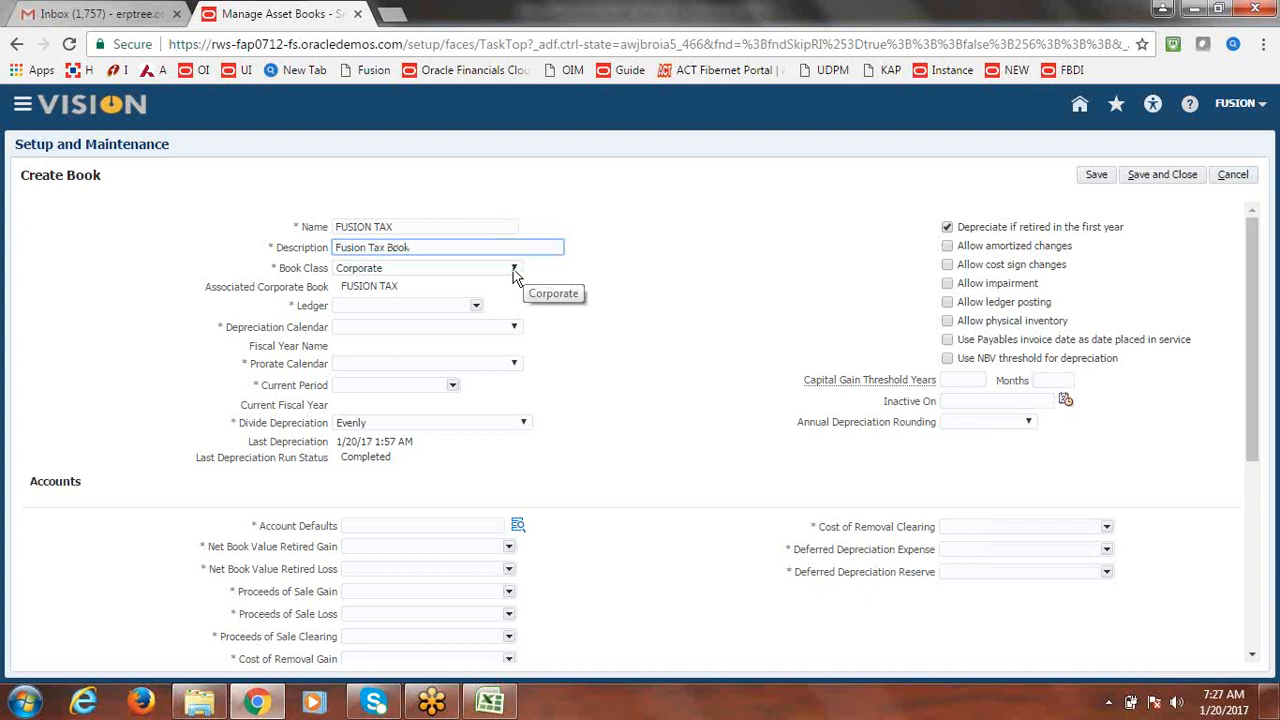
Set the new book's class to Tax and its associated corporate book to FUSION CORP
left_click(518, 270)
left_click(433, 302)
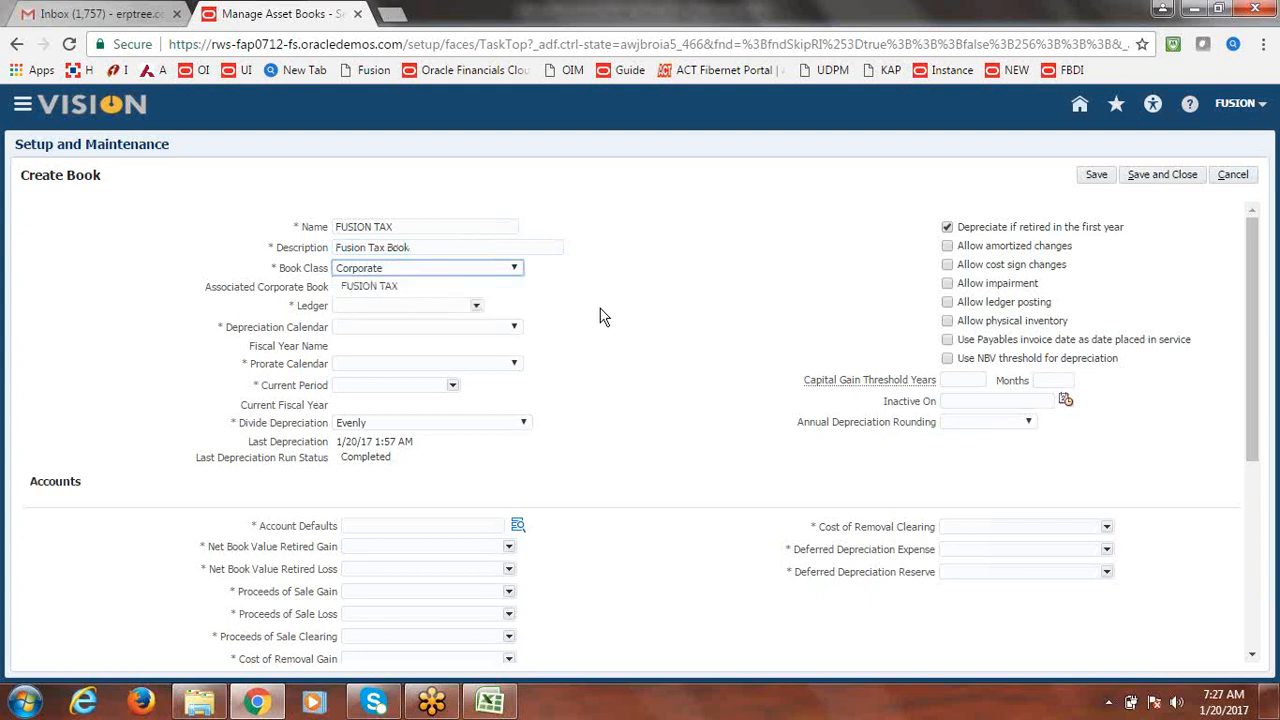
left_click(514, 268)
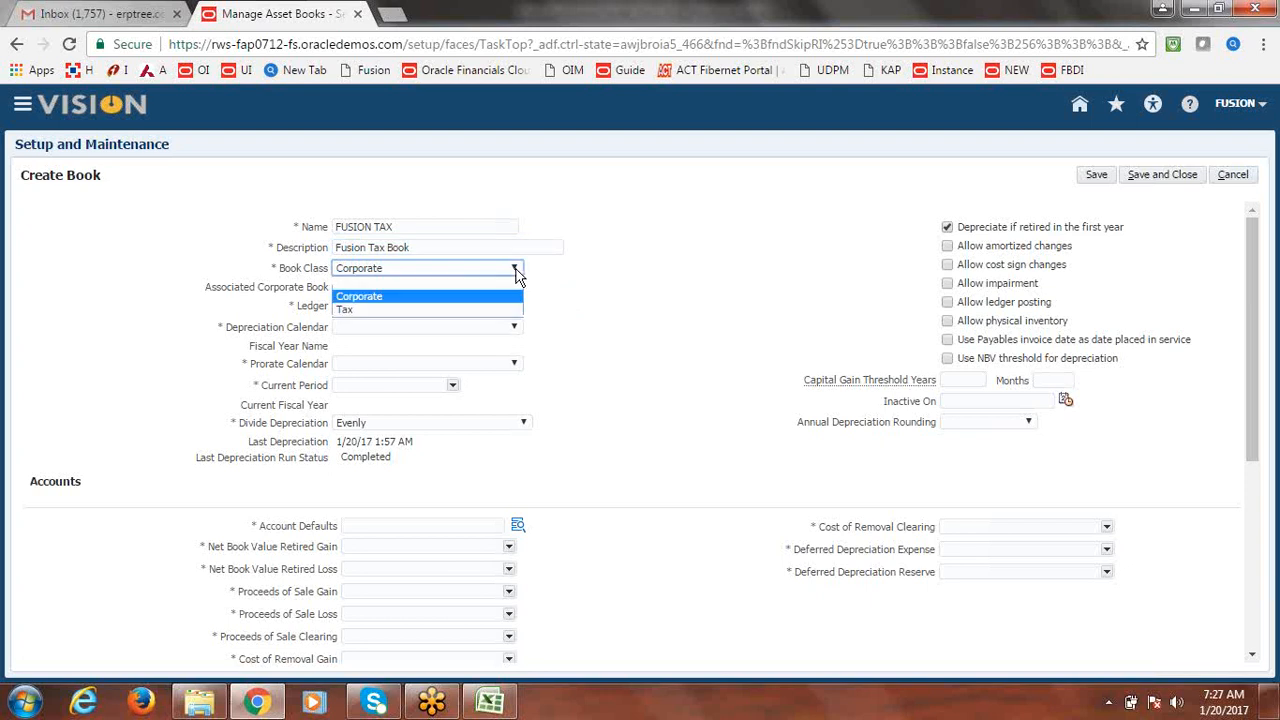
left_click(350, 311)
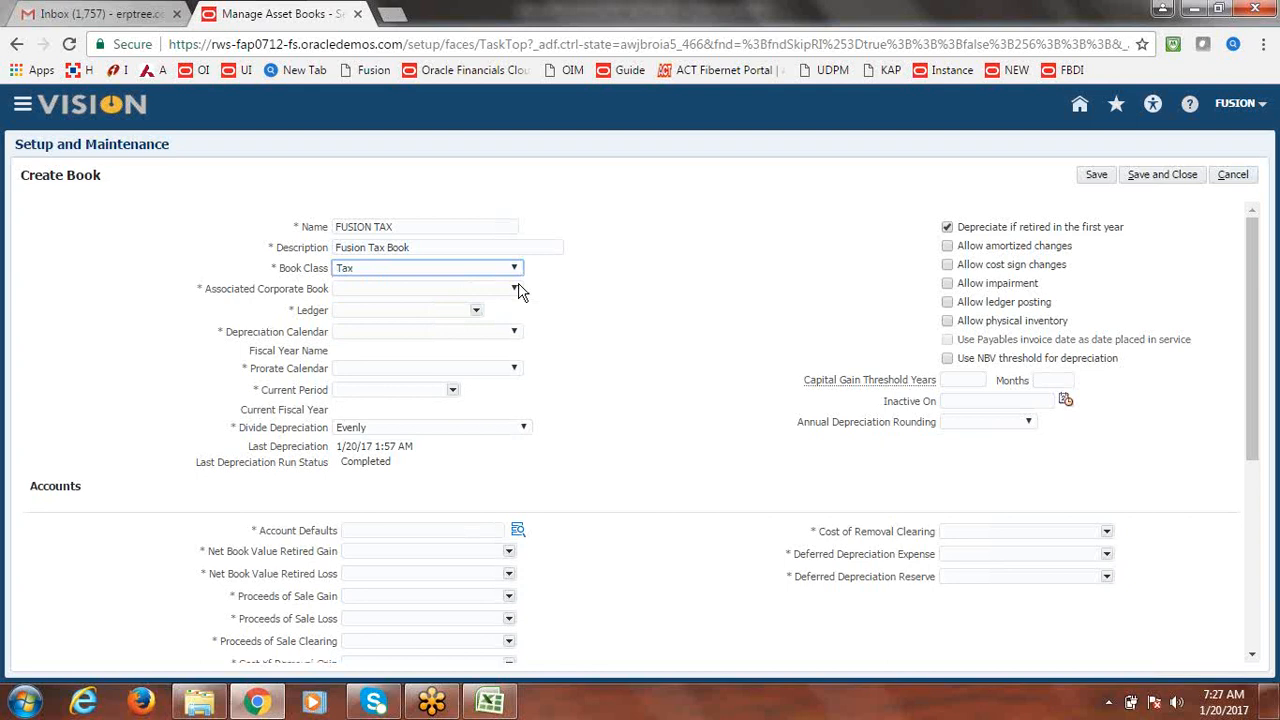
left_click(516, 290)
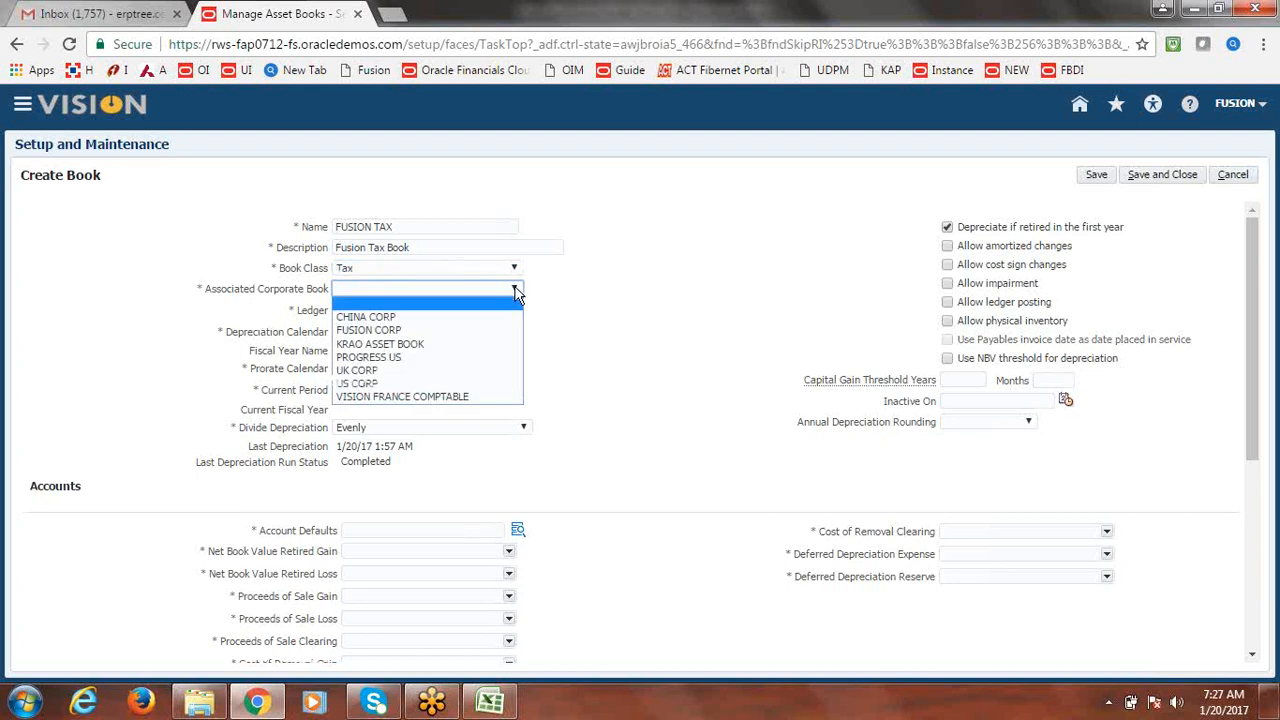
left_click(442, 330)
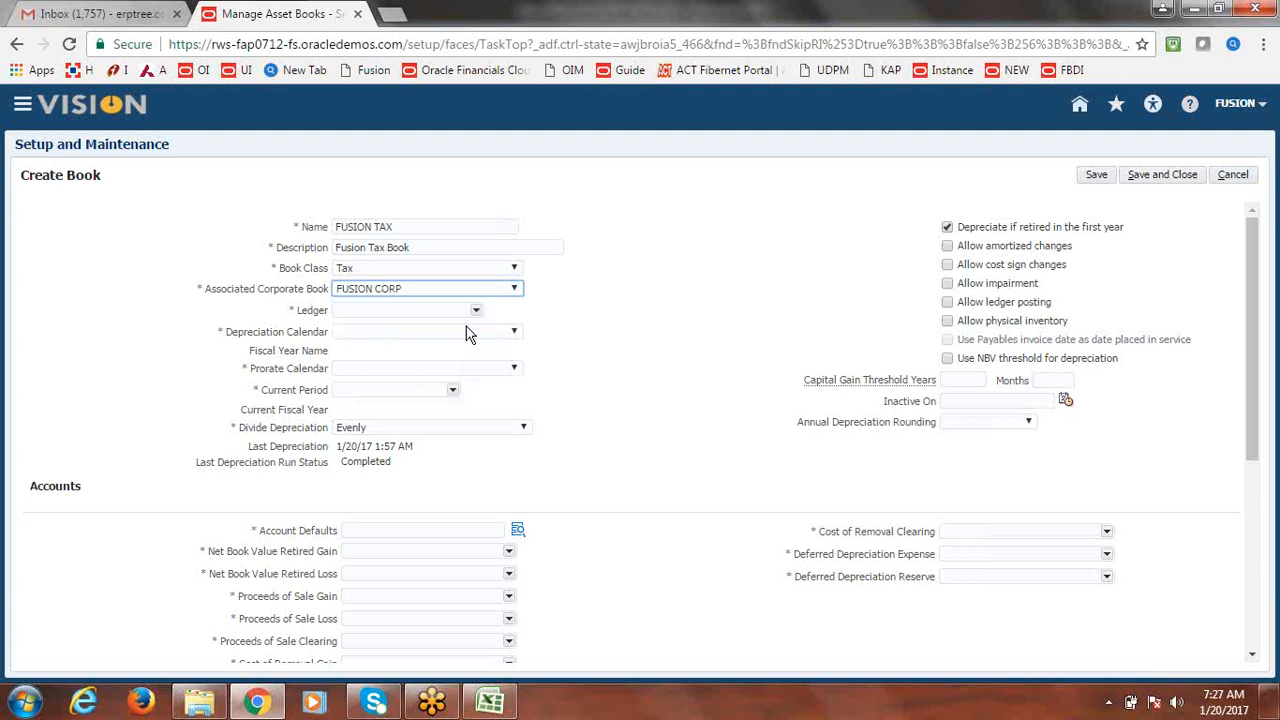
Assign Fusion USA Primary Ledger and the Fusion Dep depreciation calendar to the FUSION TAX book
key("Tab")
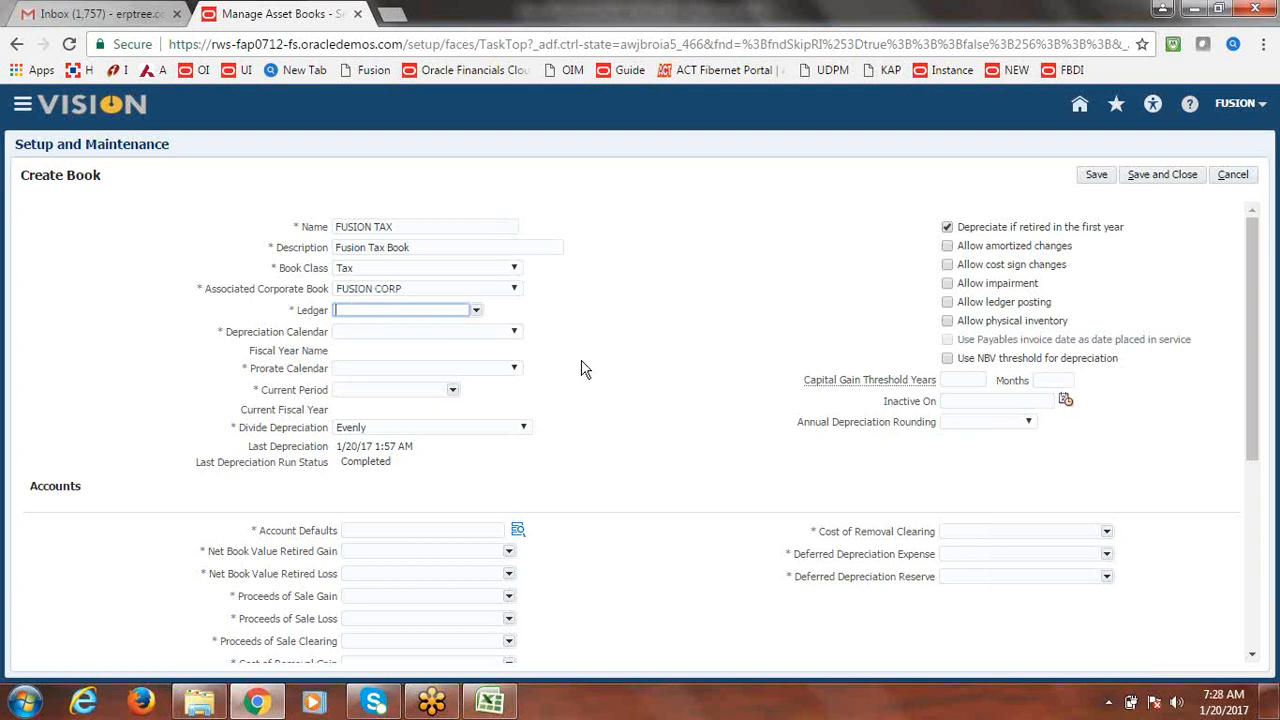
left_click(476, 311)
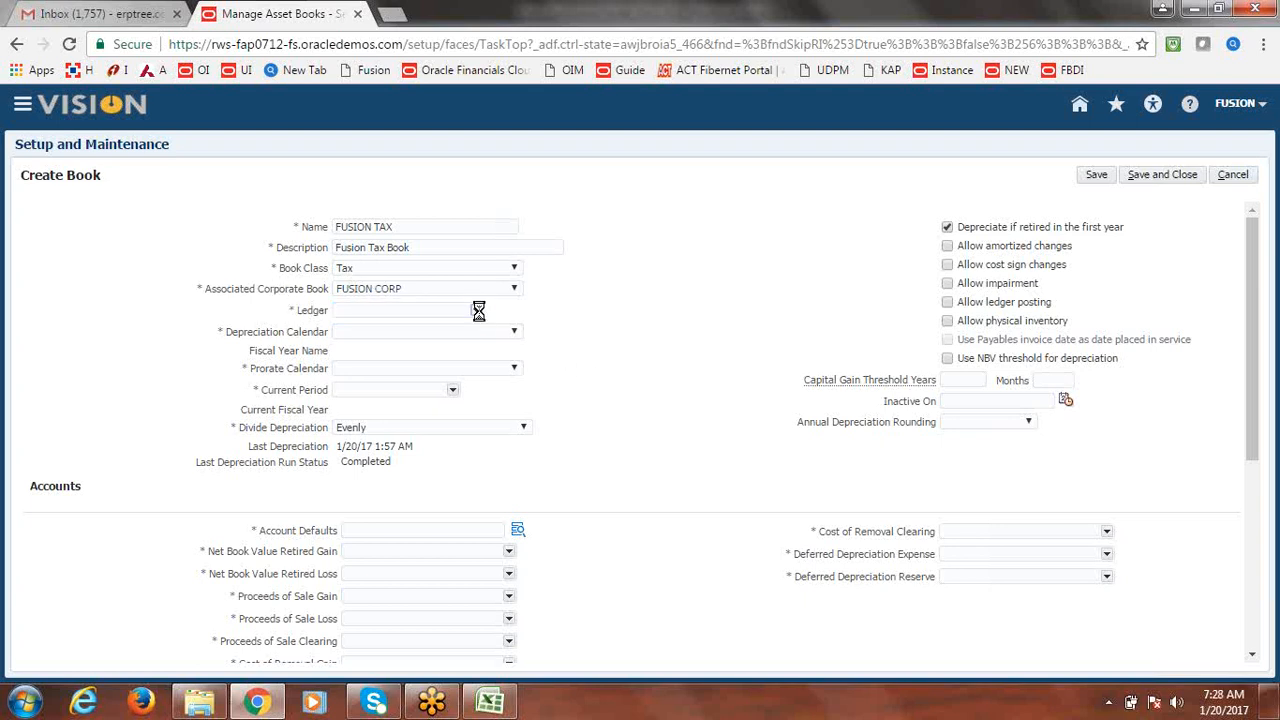
left_click(433, 339)
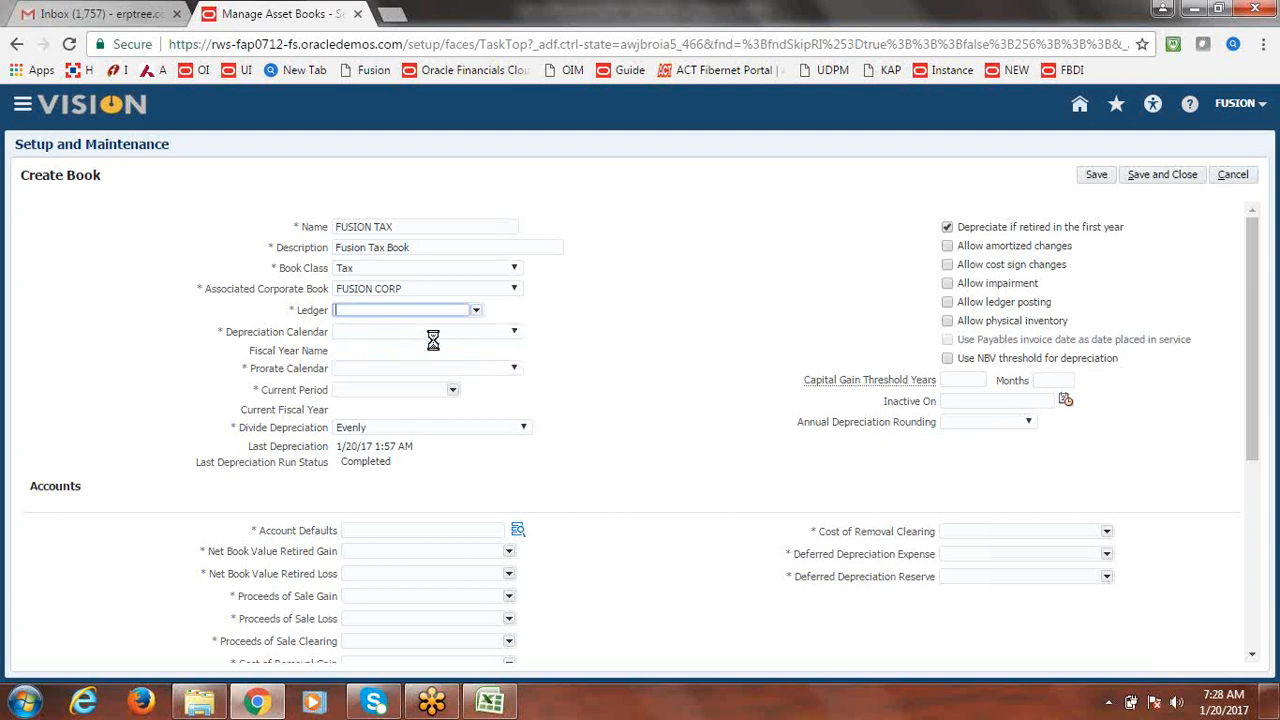
left_click(516, 333)
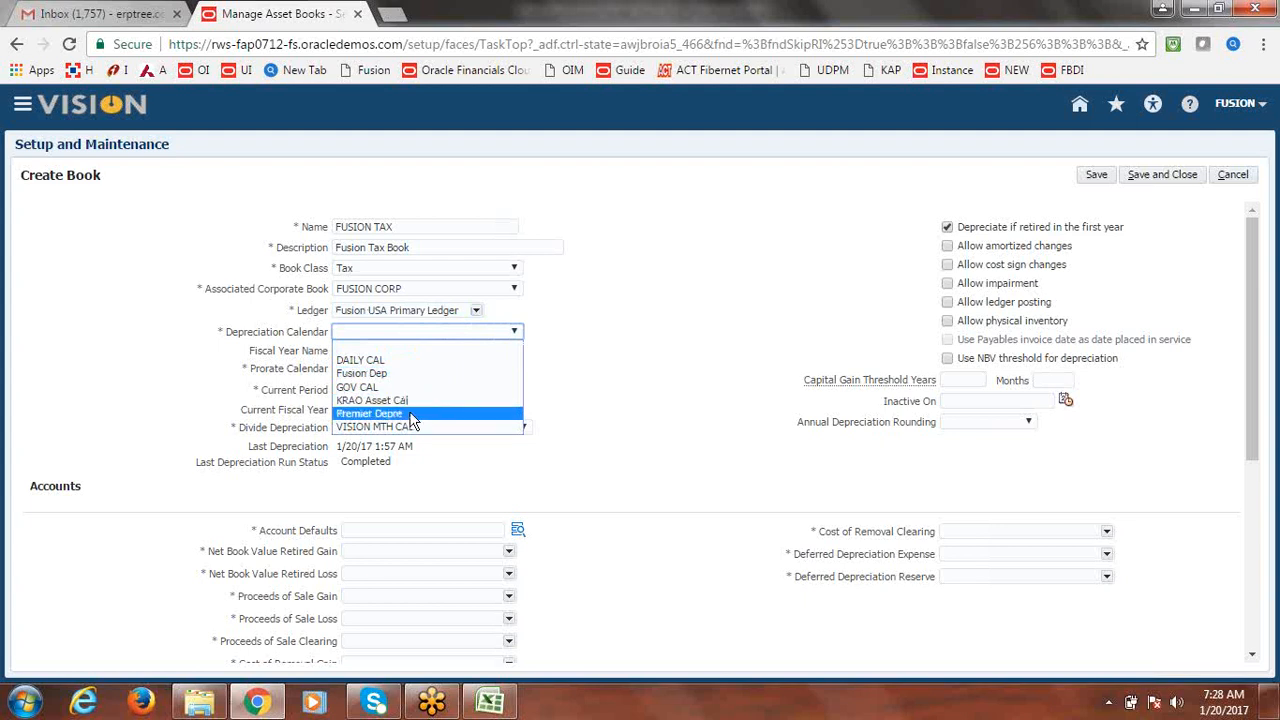
left_click(418, 373)
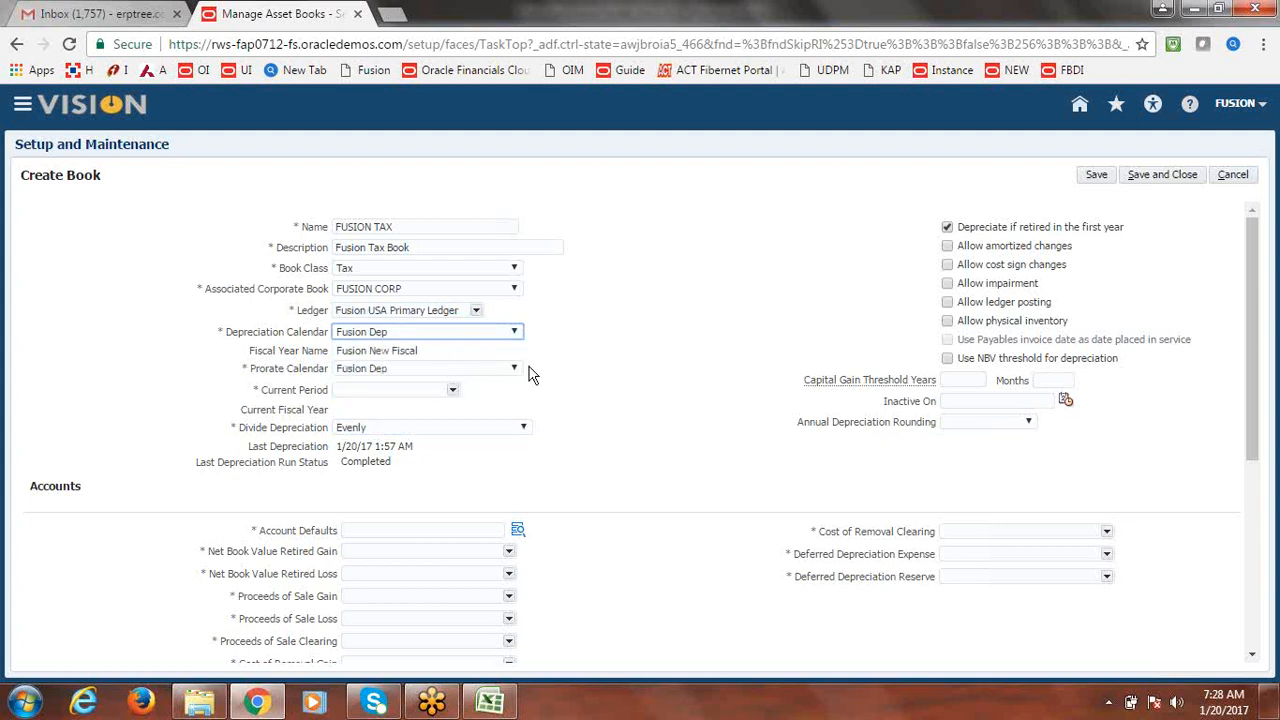
Find the period Jan-17 and set it as the tax book's current period
left_click(453, 391)
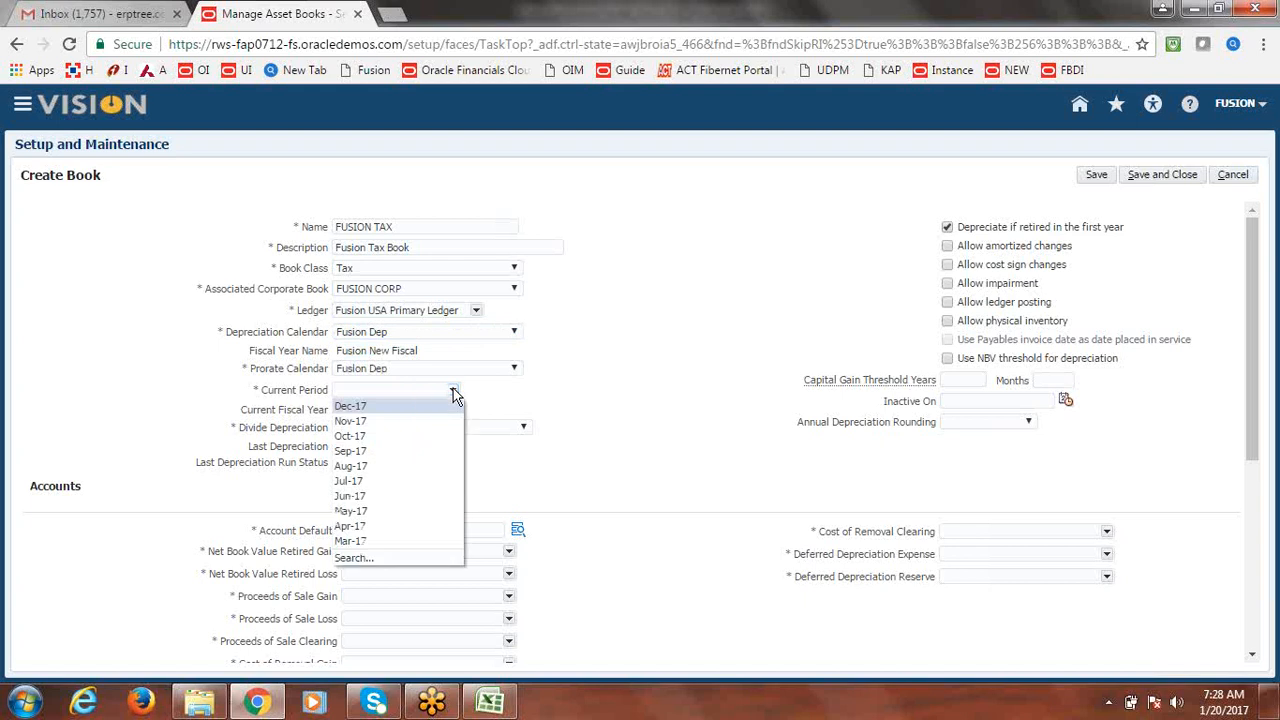
left_click(355, 557)
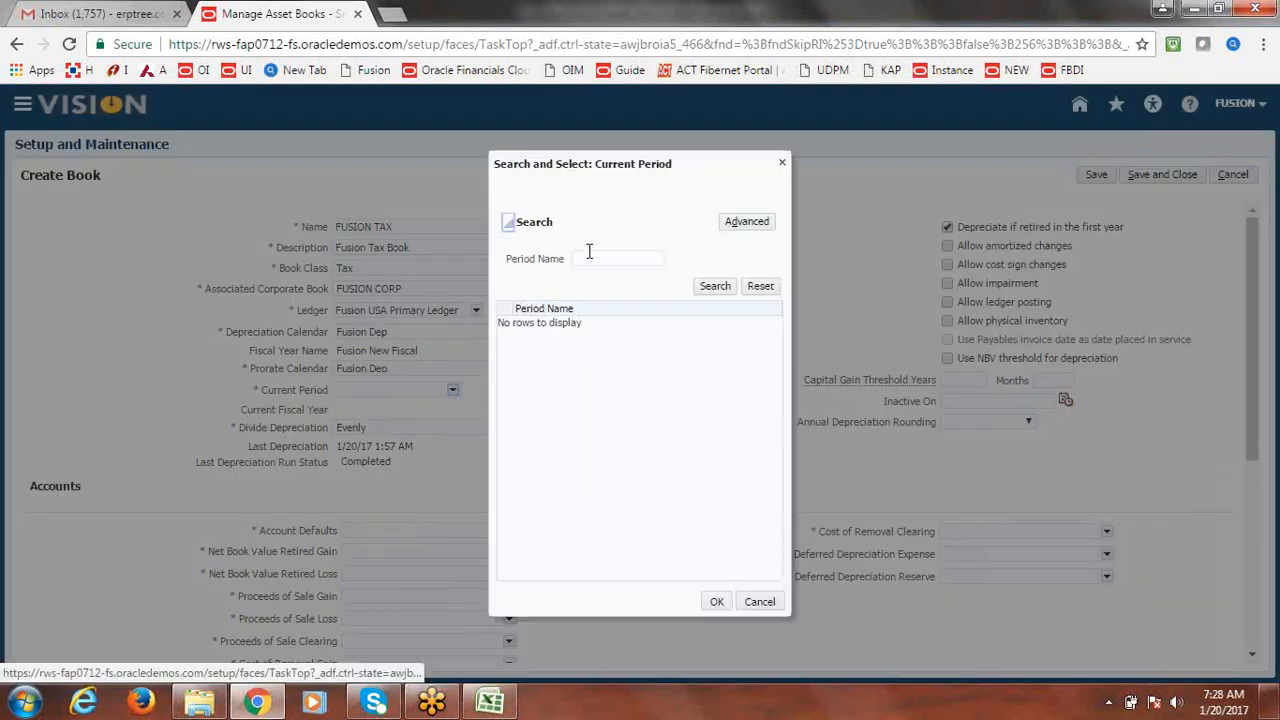
left_click(594, 258)
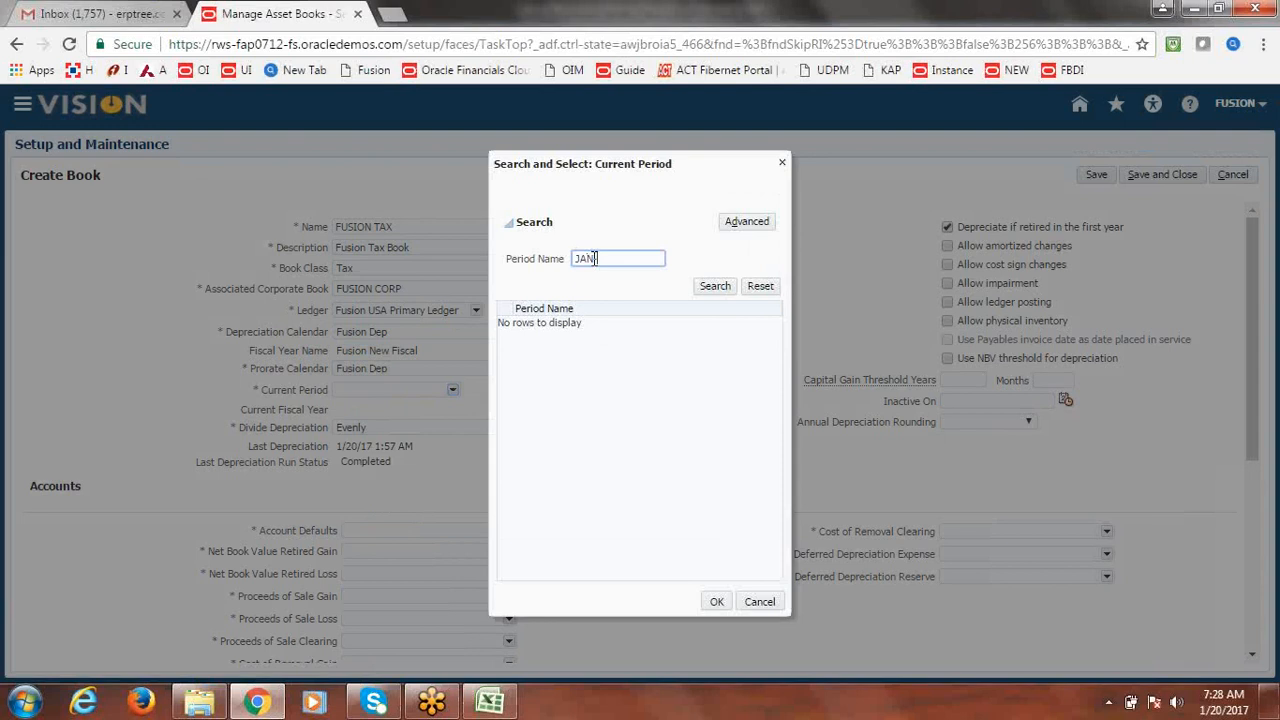
type("JAN-17")
left_click(716, 287)
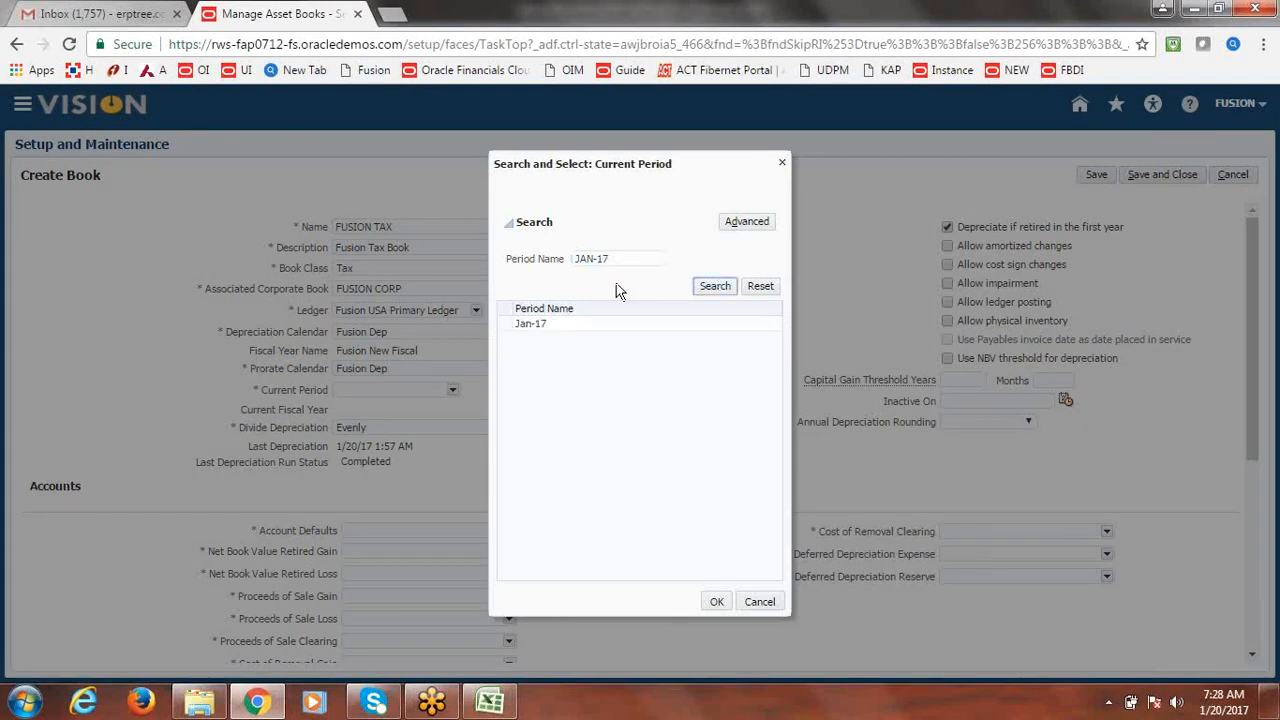
left_click(516, 325)
left_click(717, 601)
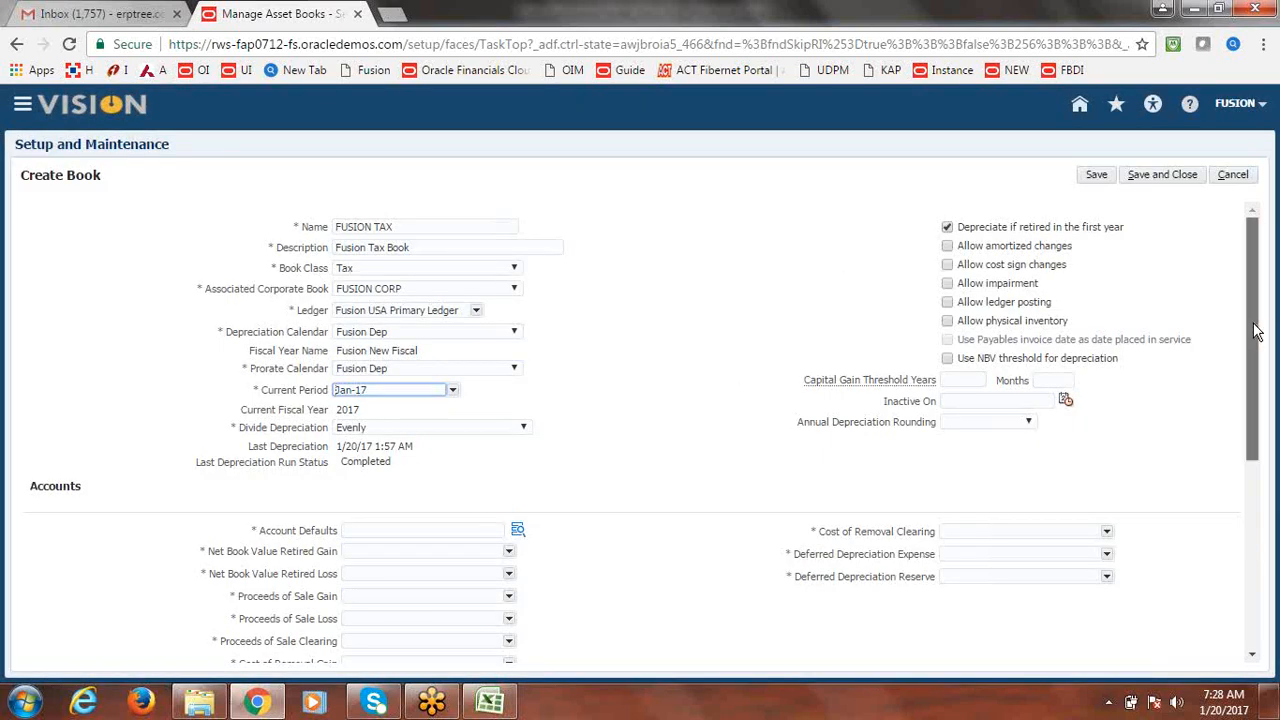
Set the tax book's account defaults to company 1000, department 1000 (Finance) and account 11200 (Cash)
left_click_drag(1256, 332, 1260, 411)
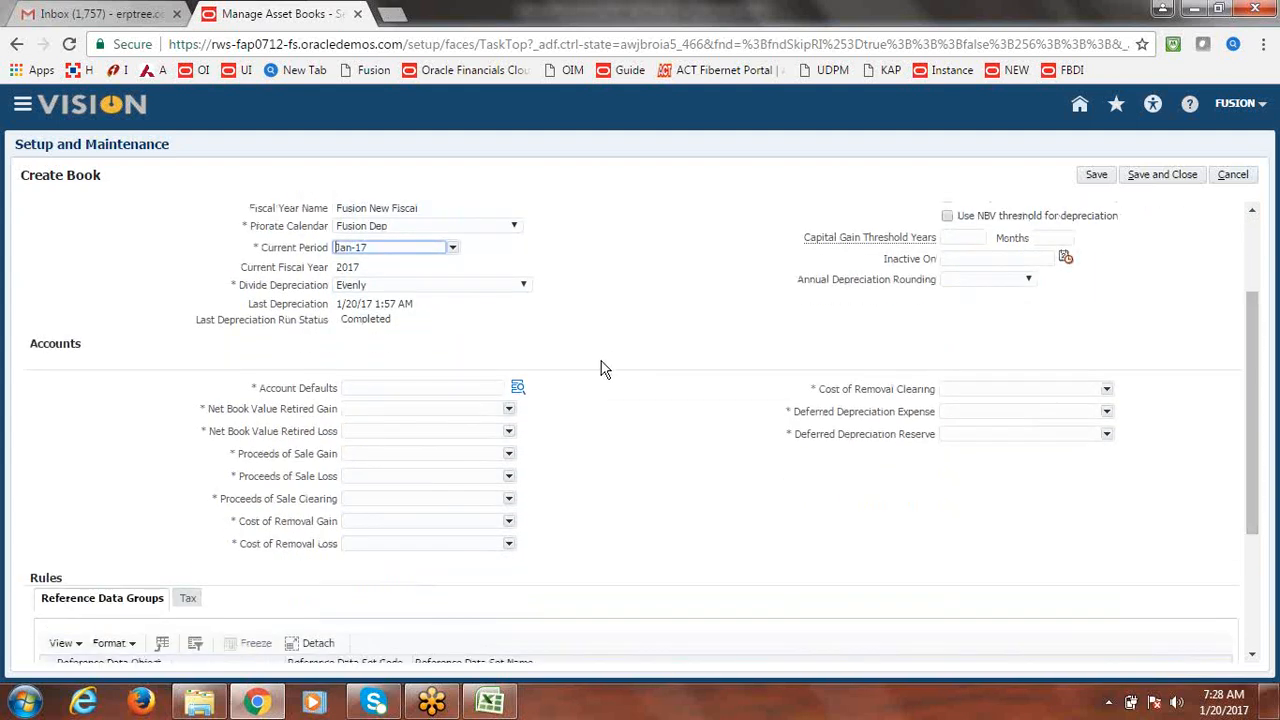
left_click(520, 390)
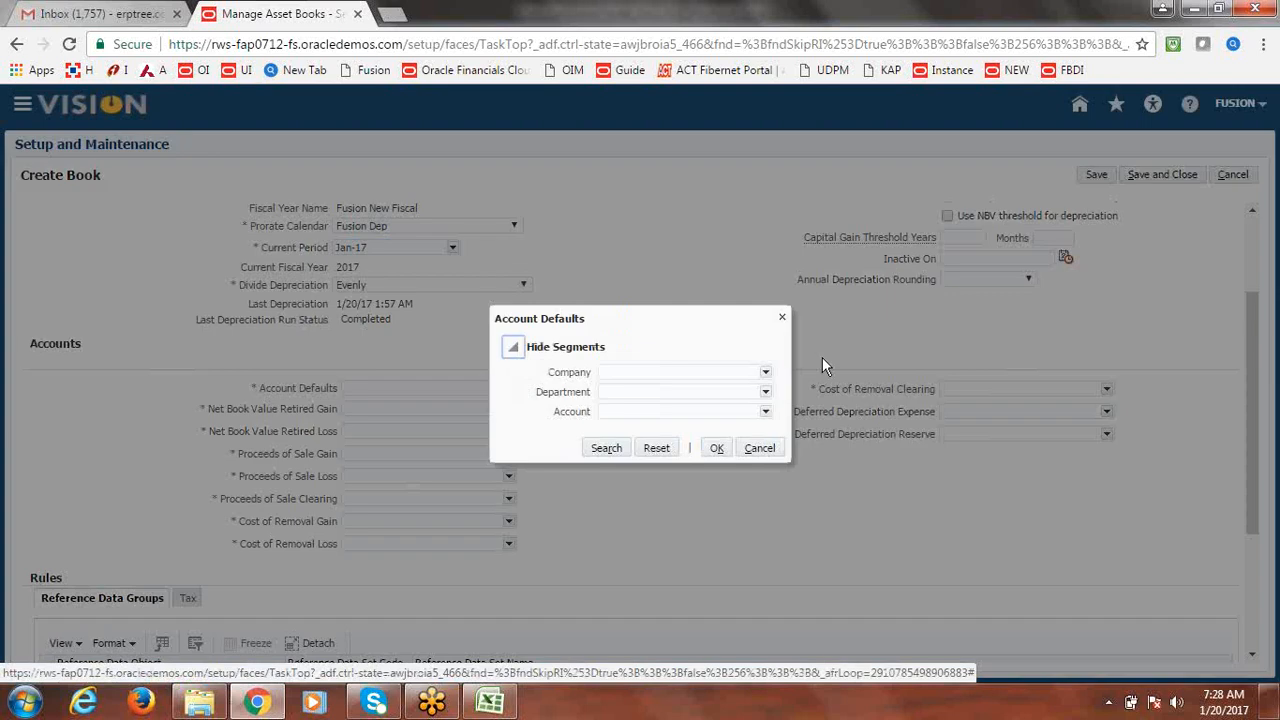
left_click(766, 375)
left_click(705, 387)
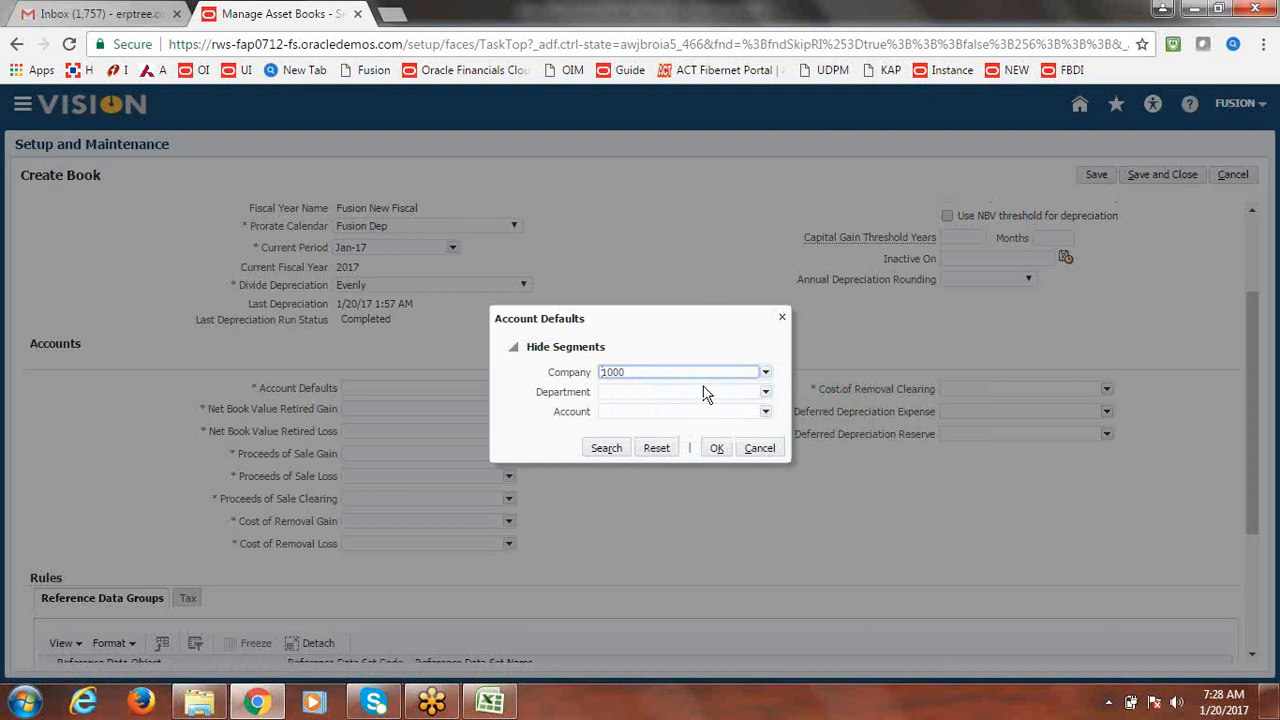
left_click(766, 394)
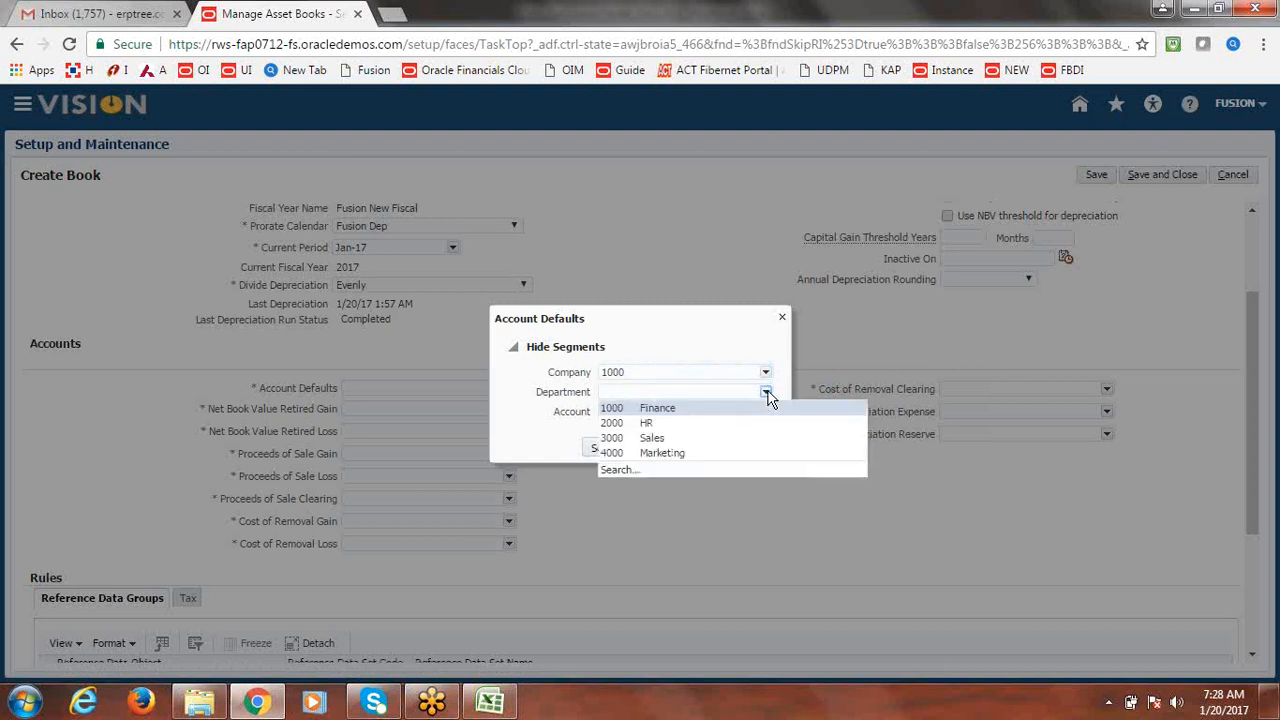
left_click(686, 405)
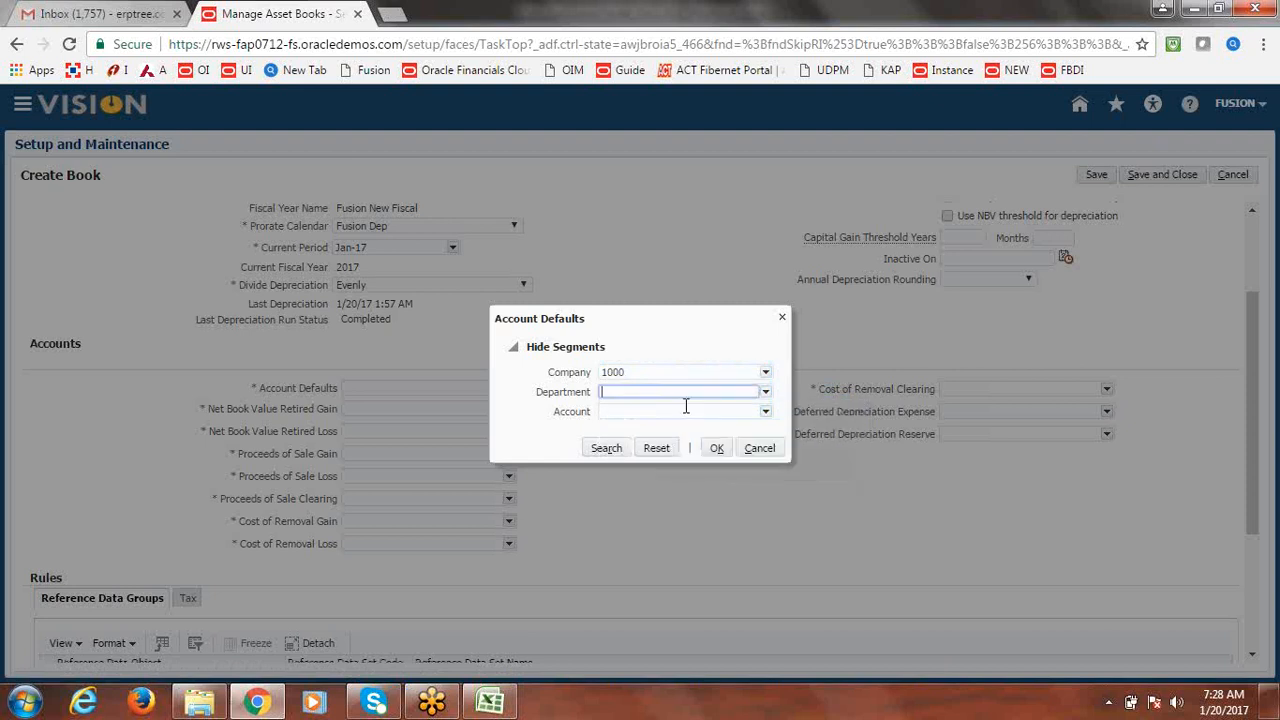
left_click(765, 412)
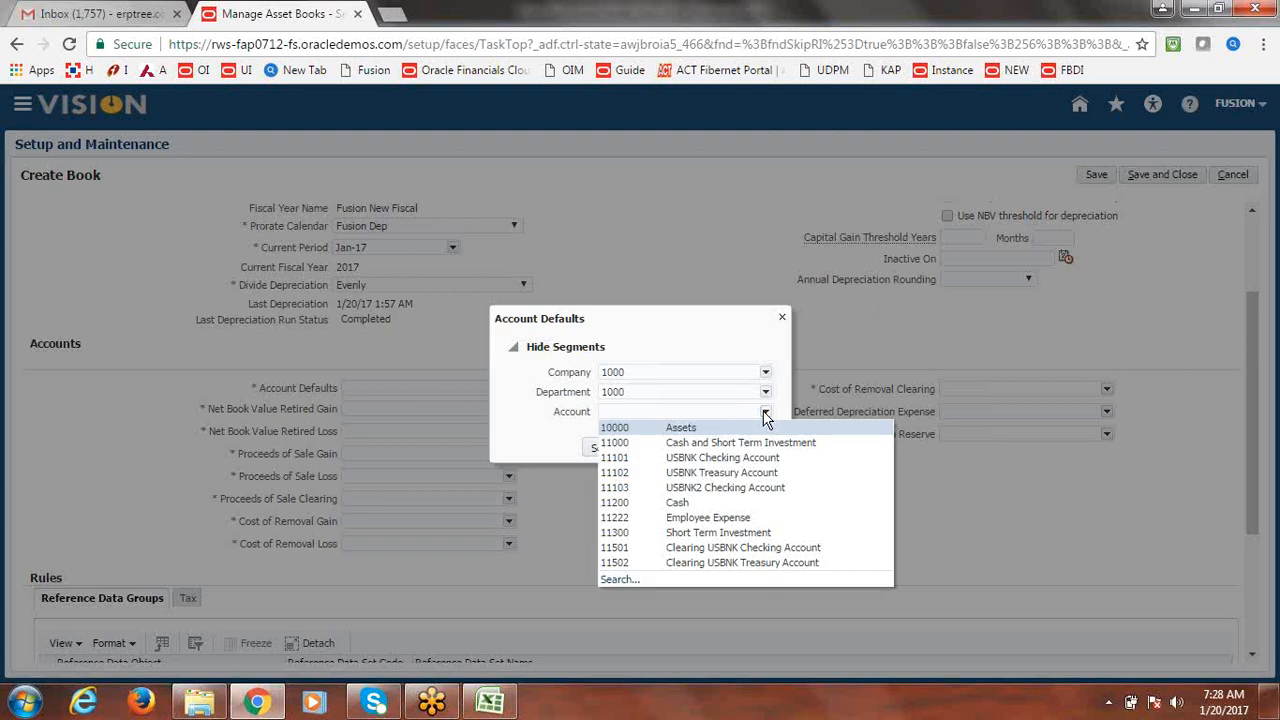
left_click(676, 502)
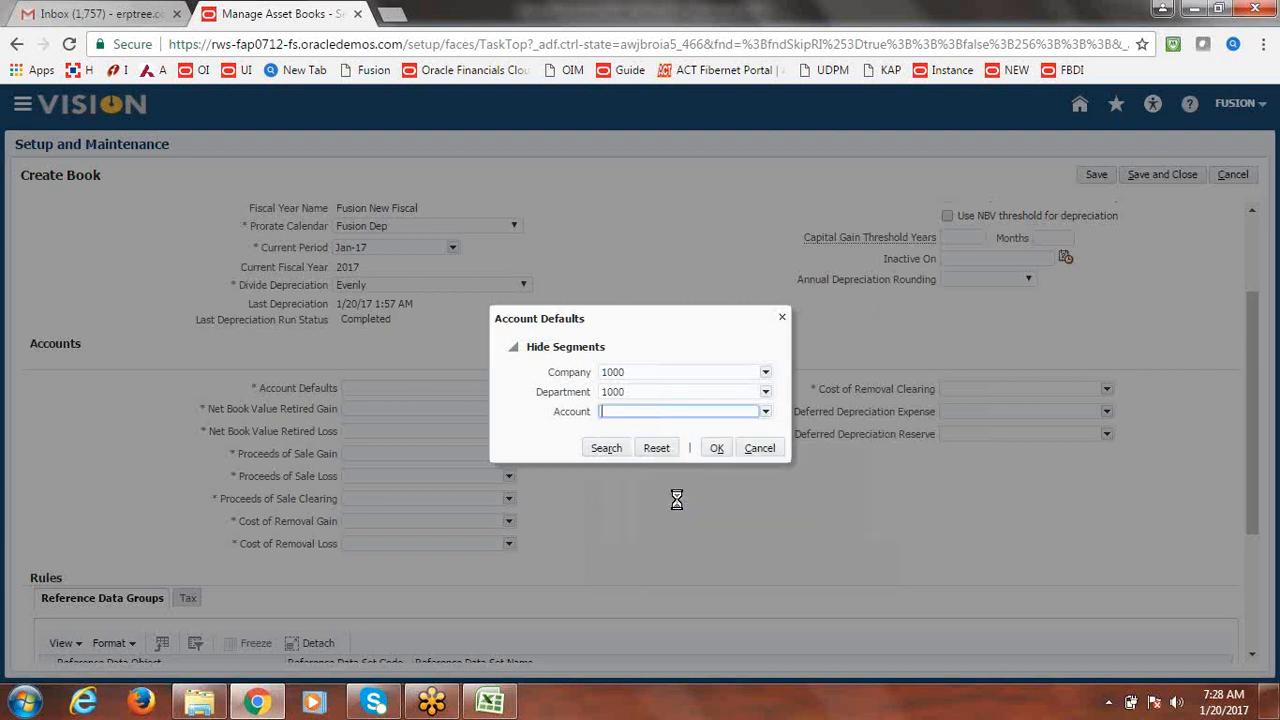
left_click(717, 449)
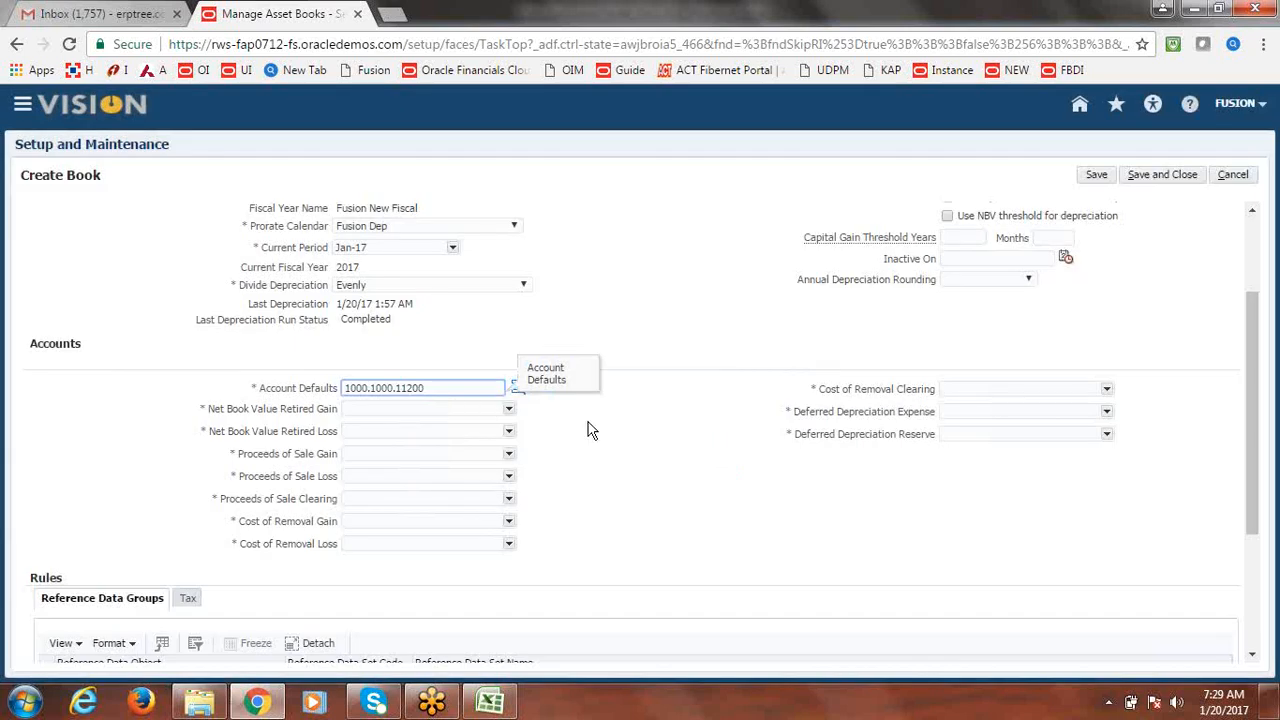
left_click(588, 422)
Assign account 11200 (Cash) to both Net Book Value Retired Gain and Net Book Value Retired Loss
left_click(510, 409)
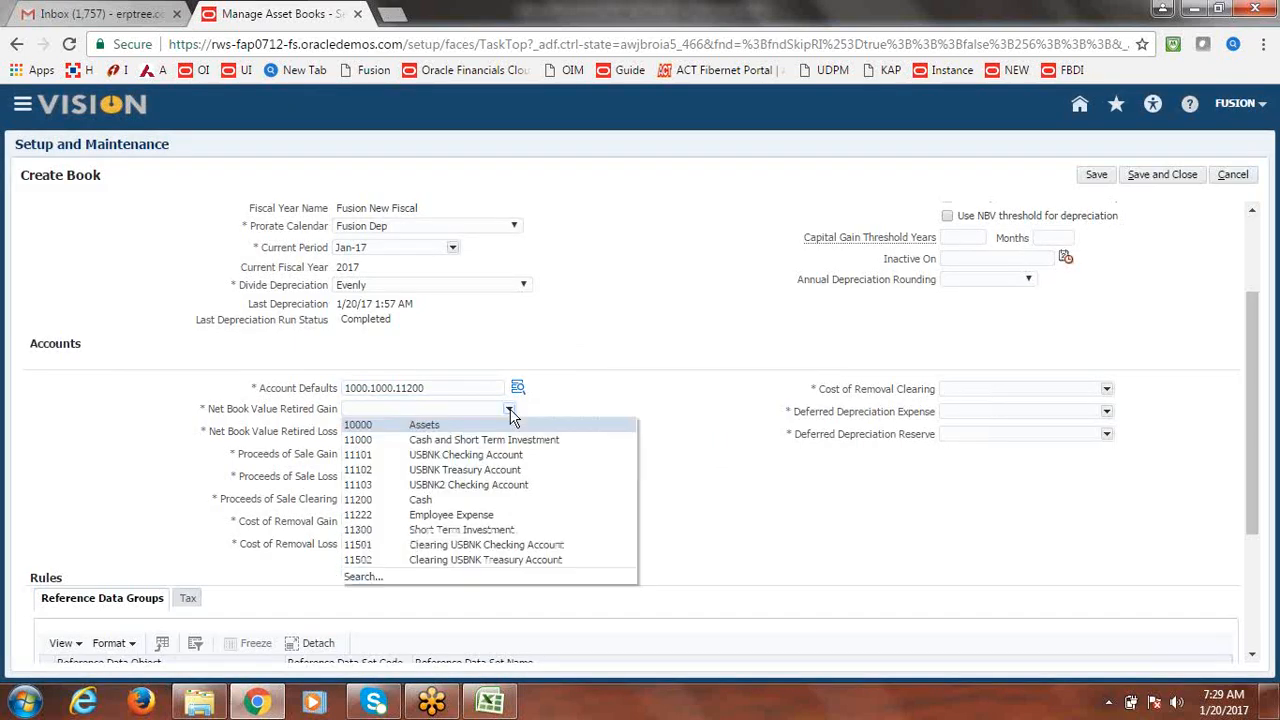
left_click(451, 502)
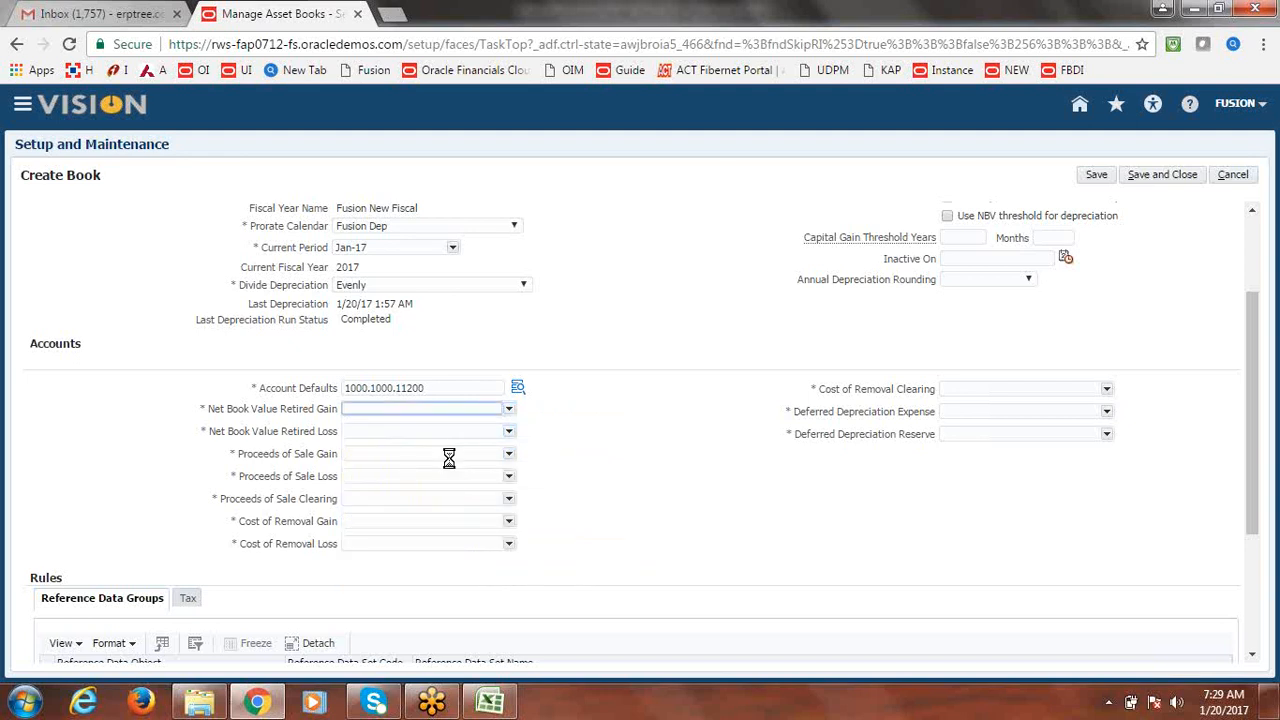
left_click_drag(408, 411, 270, 410)
key("ctrl+c")
key("Tab")
key("ctrl+v")
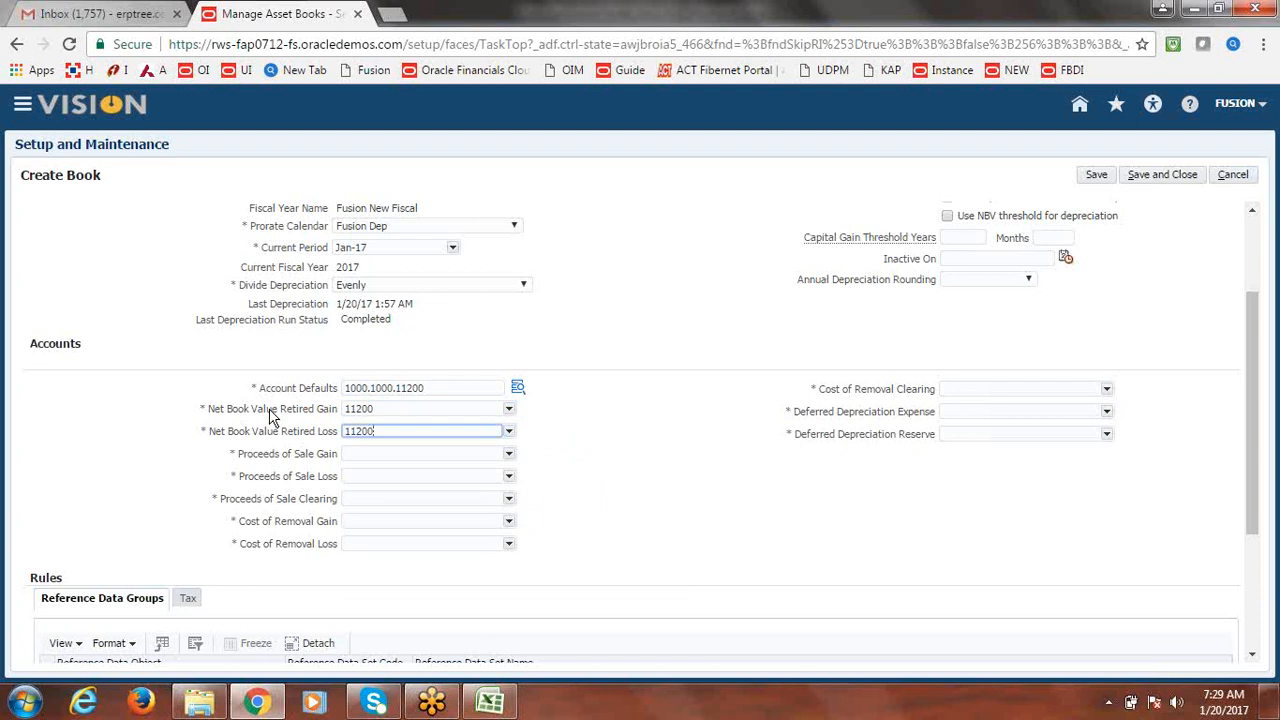
Enter account 11200 for Proceeds of Sale Gain, Proceeds of Sale Loss and Proceeds of Sale Clearing
key("Tab")
key("ctrl+v")
key("Tab")
key("ctrl+v")
key("Tab")
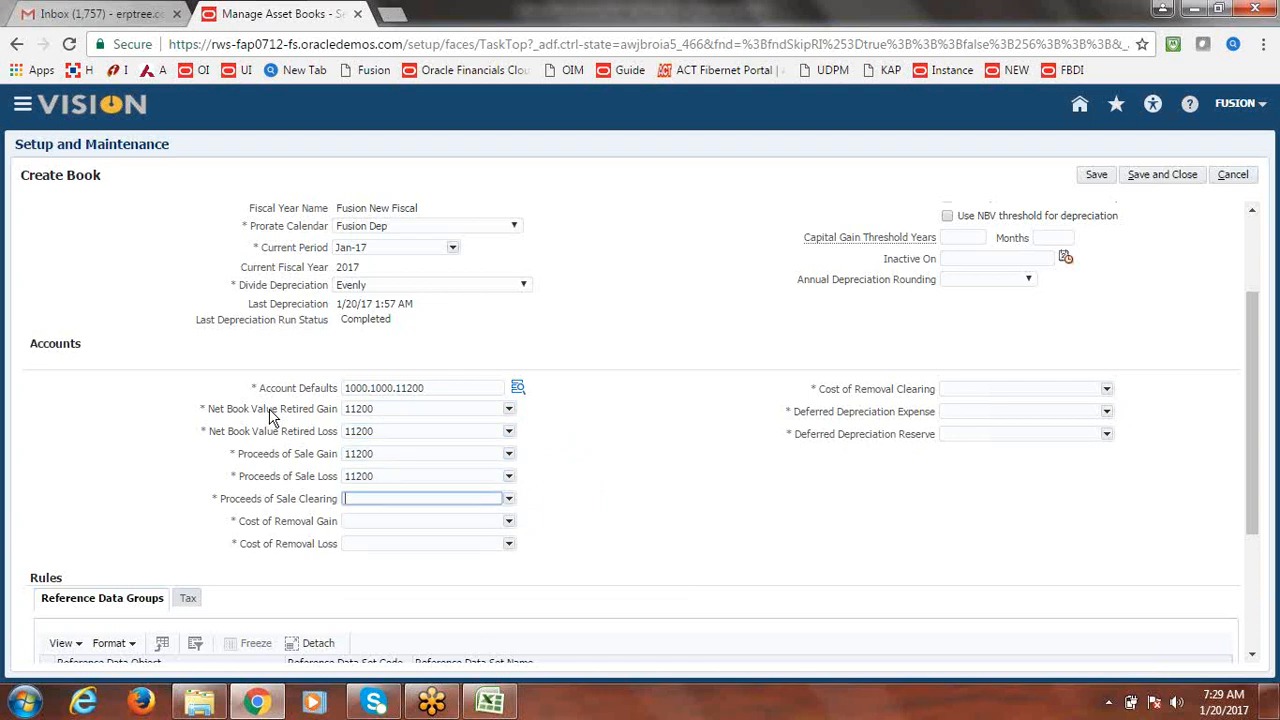
key("ctrl+v")
Enter account 11200 for Cost of Removal Gain, Cost of Removal Loss and Cost of Removal Clearing
key("Tab")
key("ctrl+v")
key("Tab")
key("ctrl+v")
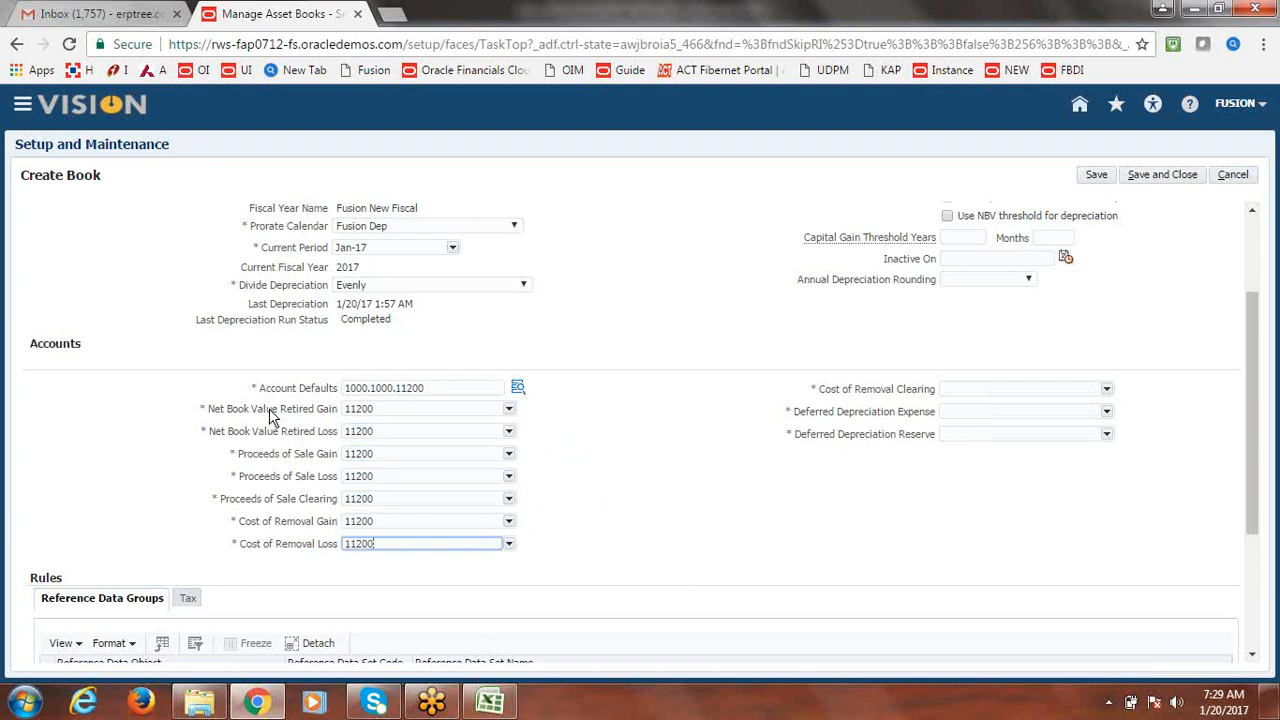
key("Tab")
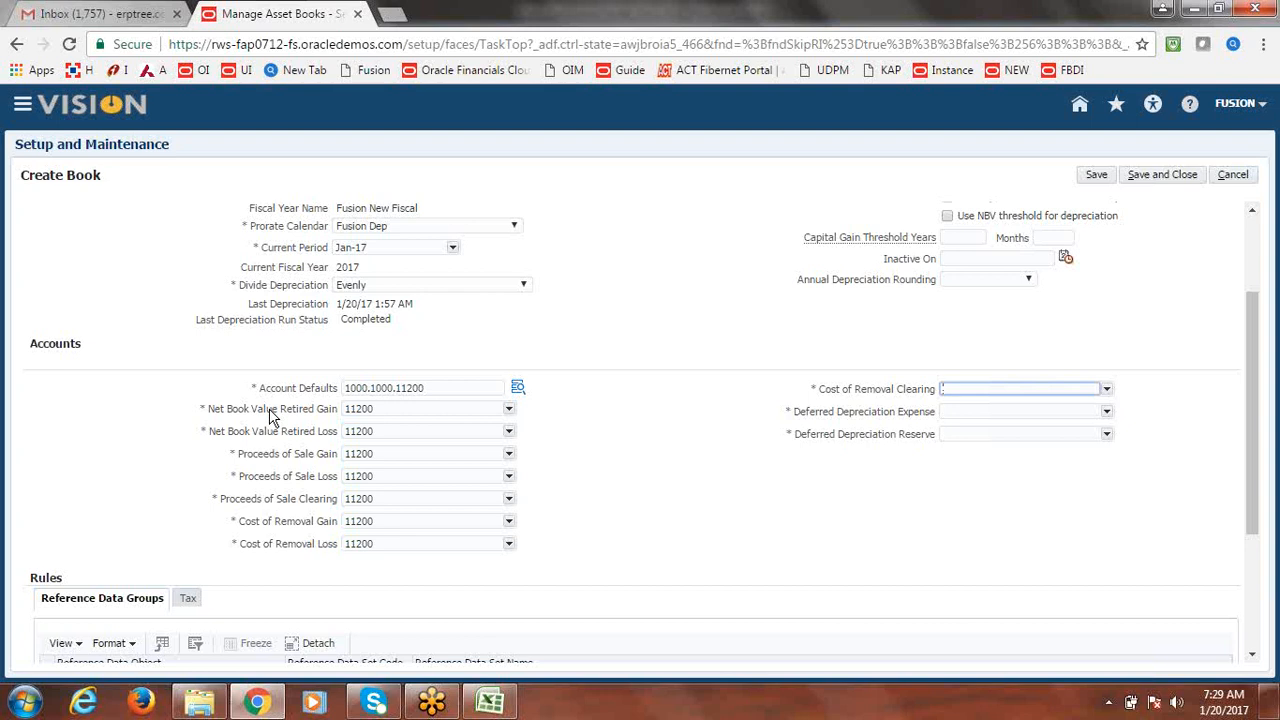
key("ctrl+v")
Enter account 11200 for Deferred Depreciation Expense and Deferred Depreciation Reserve
key("Tab")
key("ctrl+v")
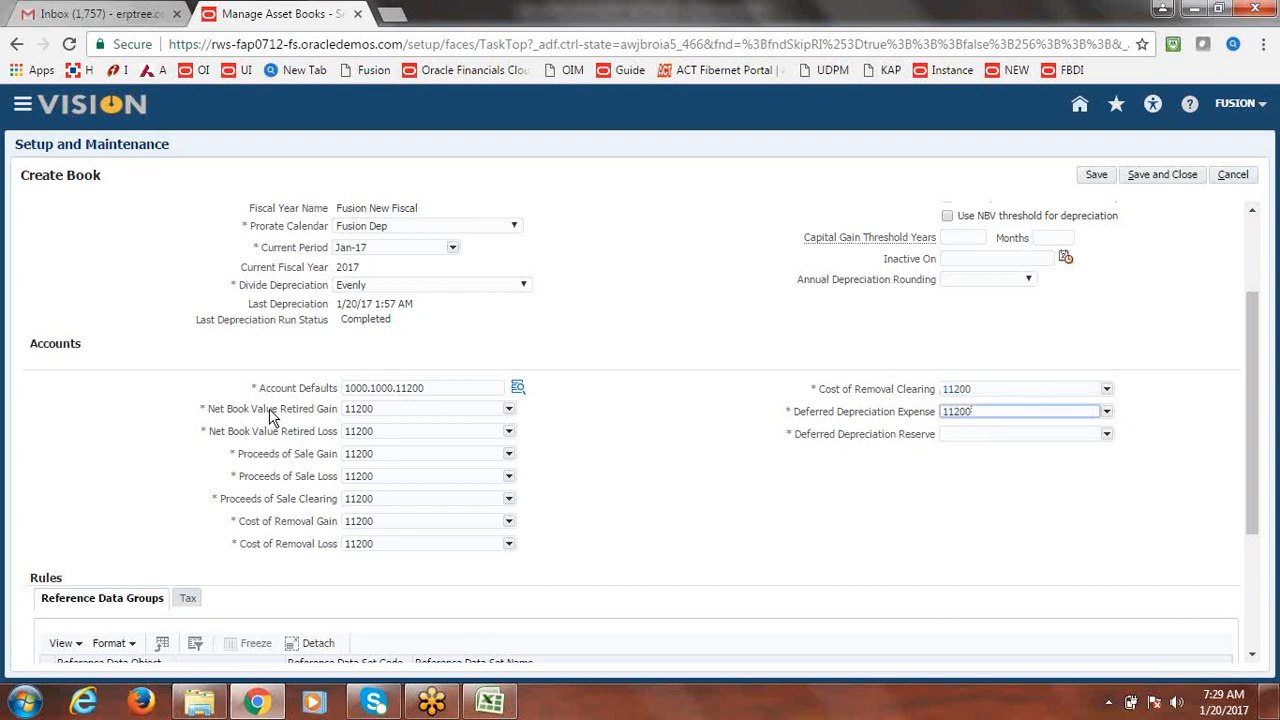
key("ctrl+shift+Tab")
key("ctrl+Tab")
left_click(997, 434)
key("ctrl+v")
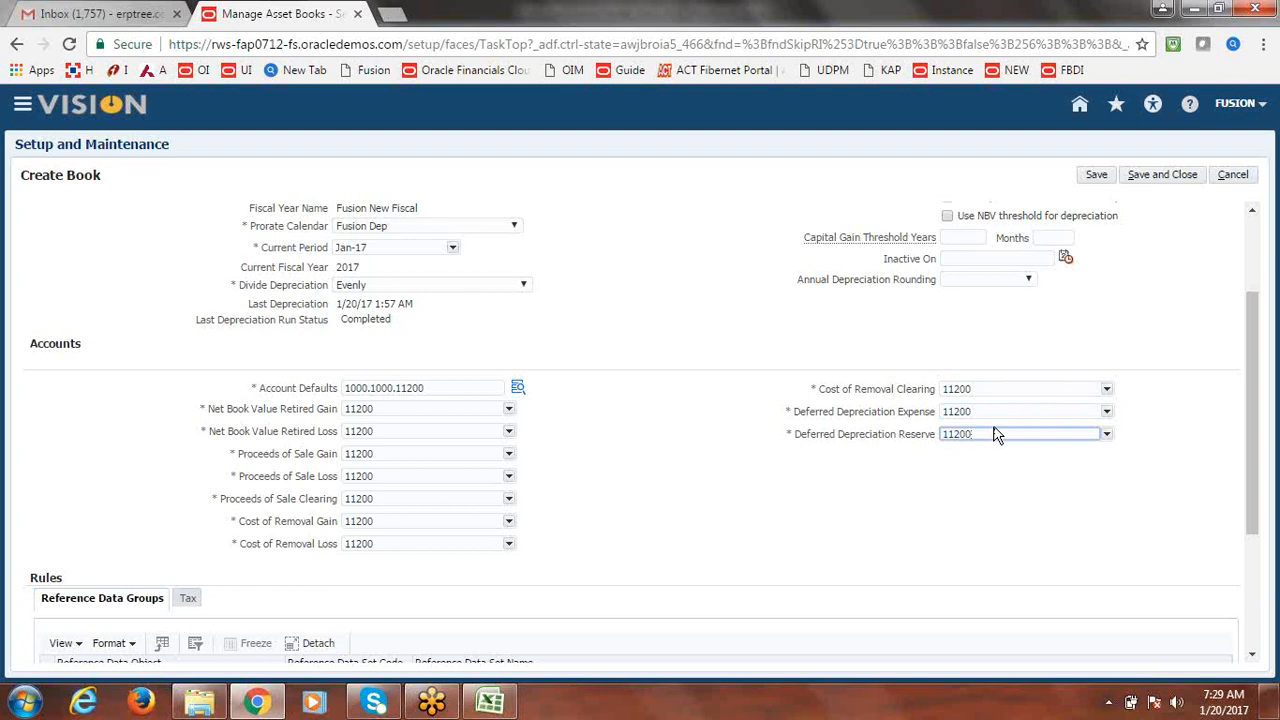
key("Tab")
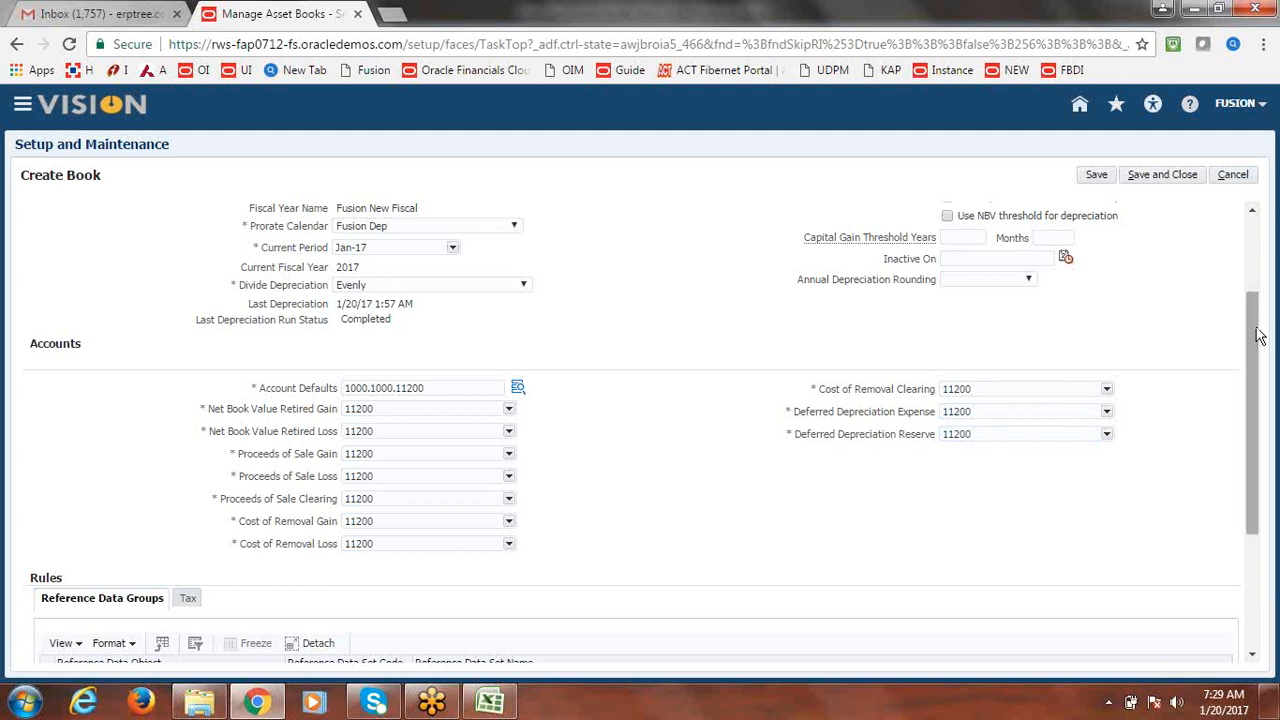
Change the reference data set code of Asset Bonus Rules to COMMON in the book's rules
left_click_drag(1258, 358, 1258, 461)
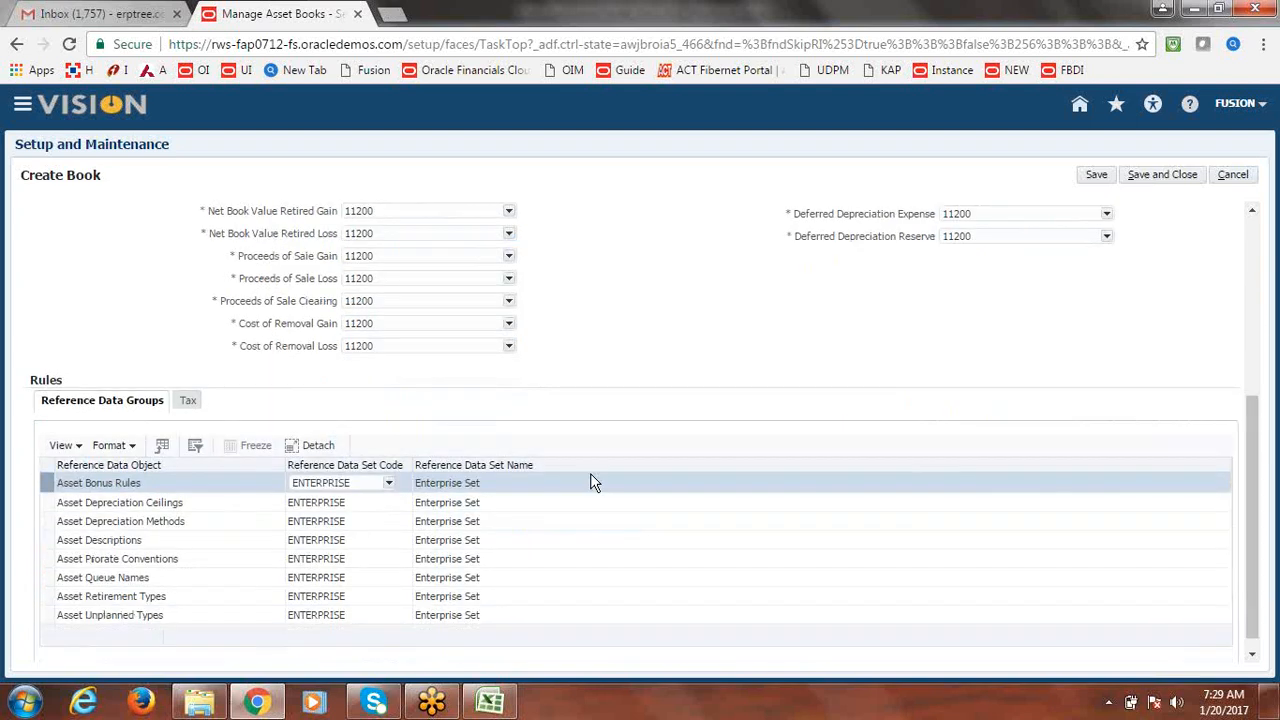
left_click(388, 487)
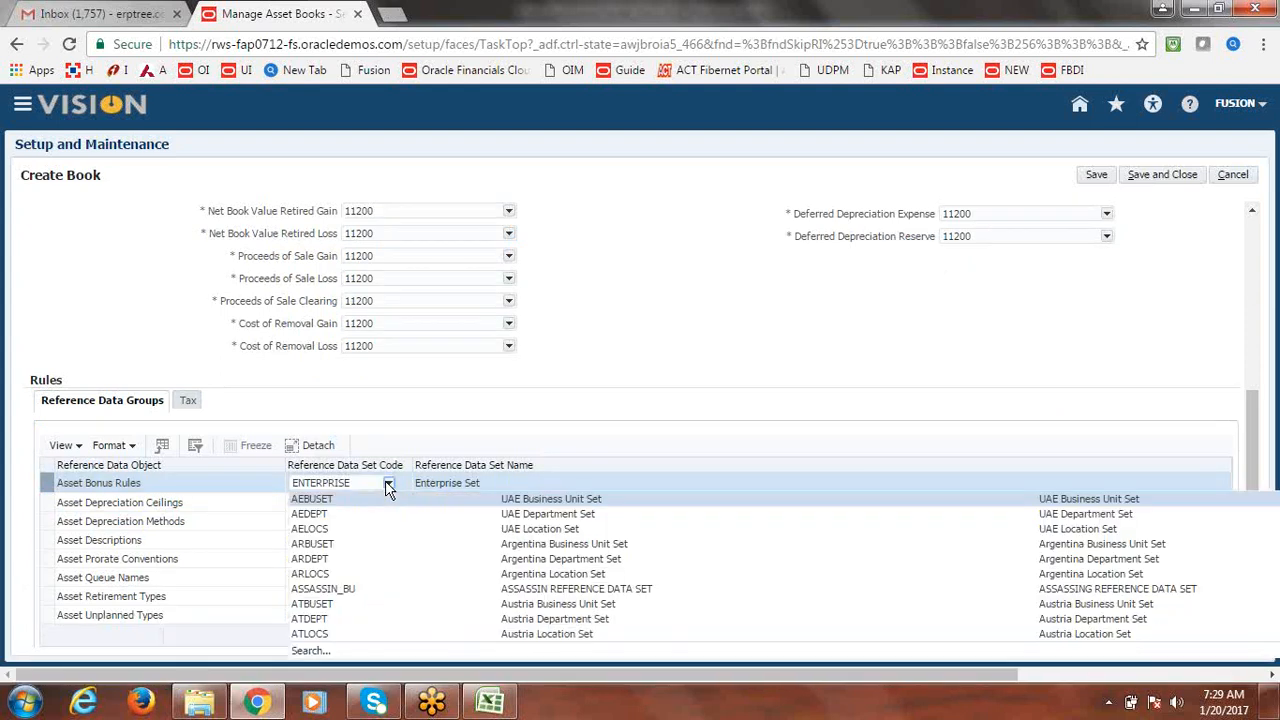
left_click(574, 406)
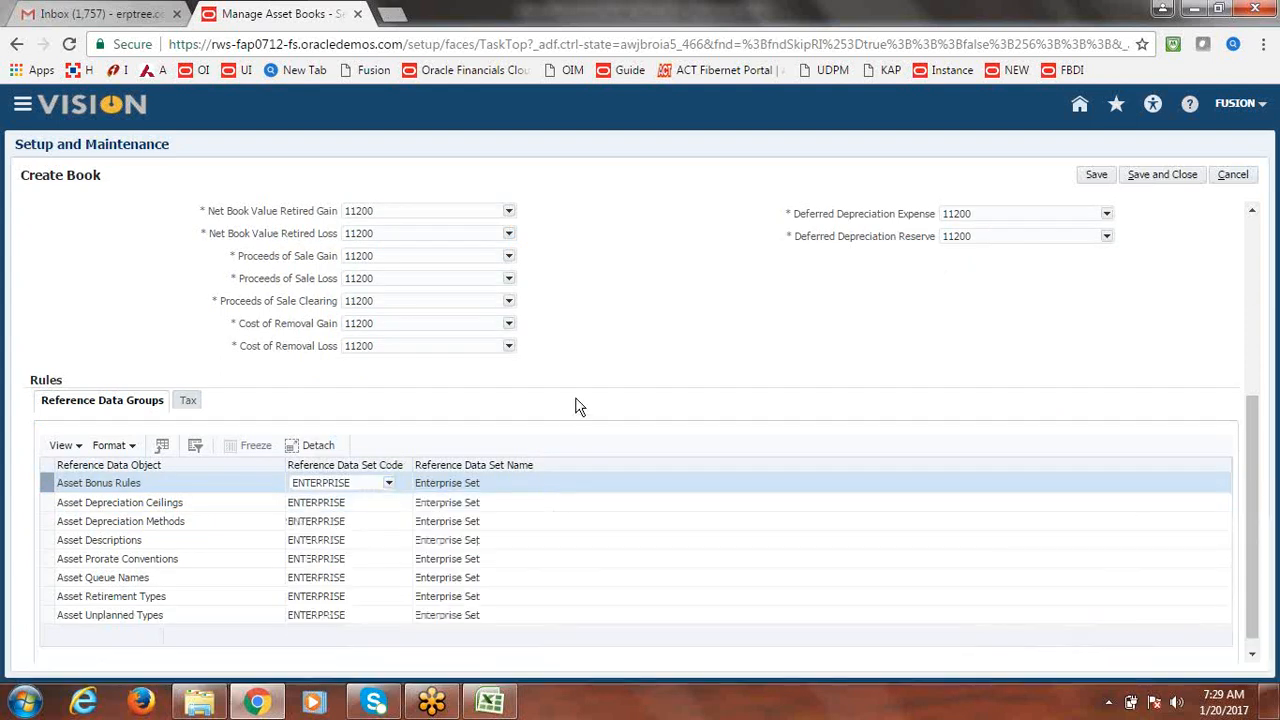
double_click(356, 482)
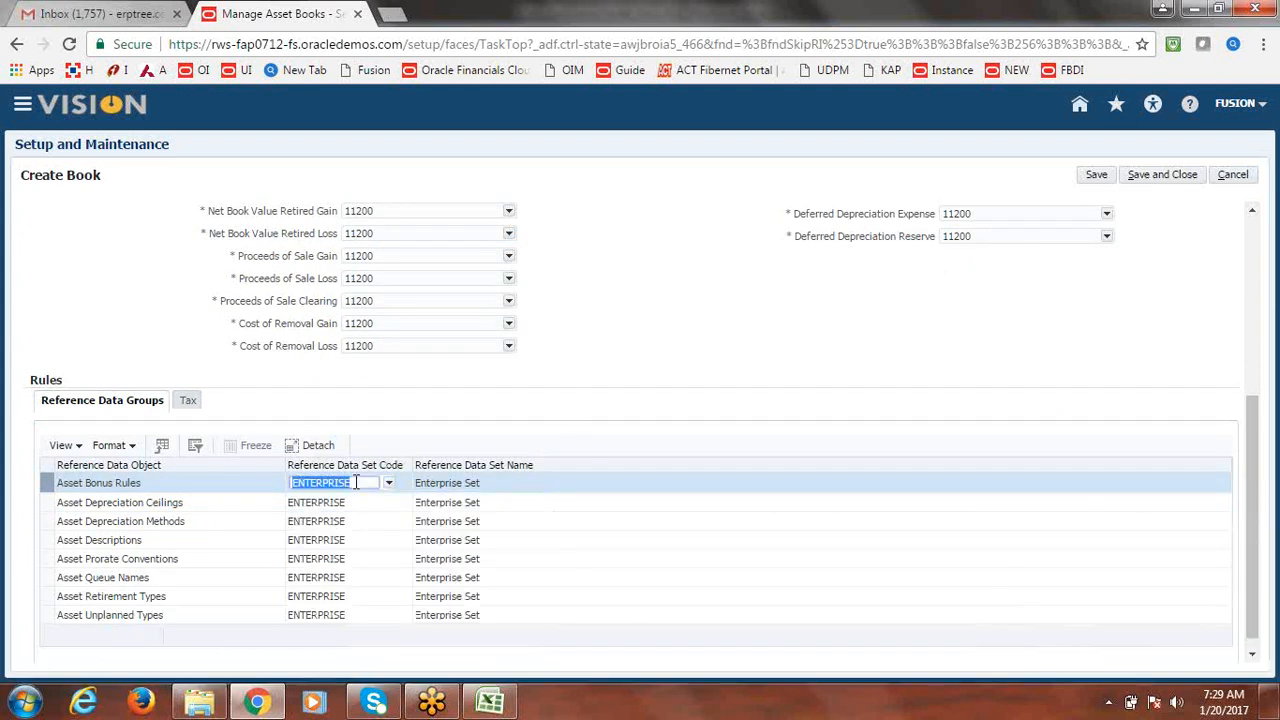
type("cOMMON")
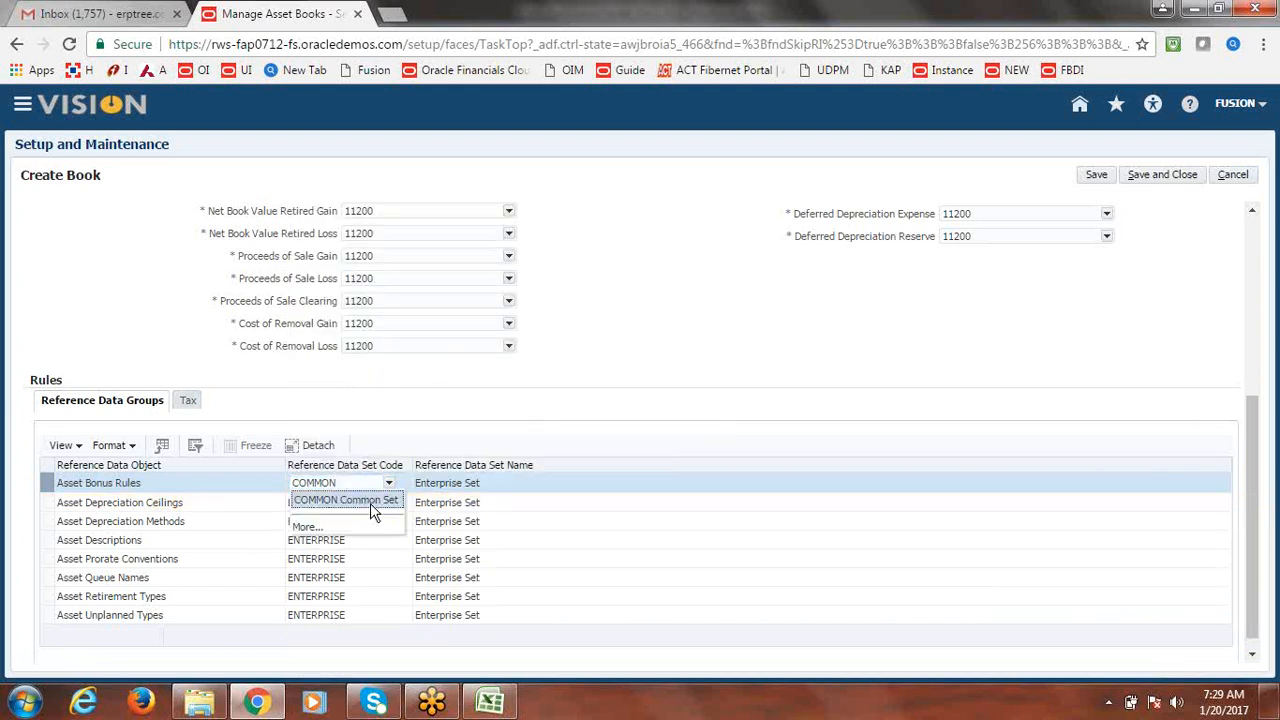
left_click(370, 503)
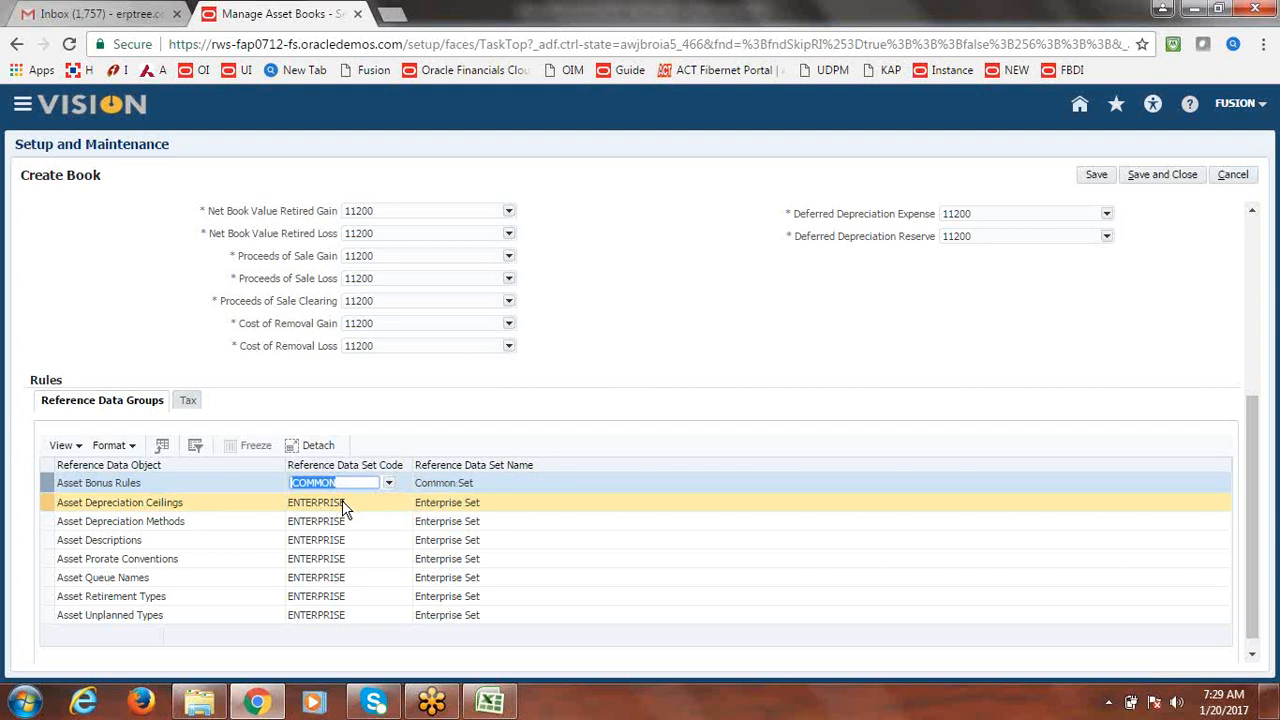
Set the reference data set code to COMMON for Asset Depreciation Ceilings and Asset Depreciation Methods
left_click(342, 503)
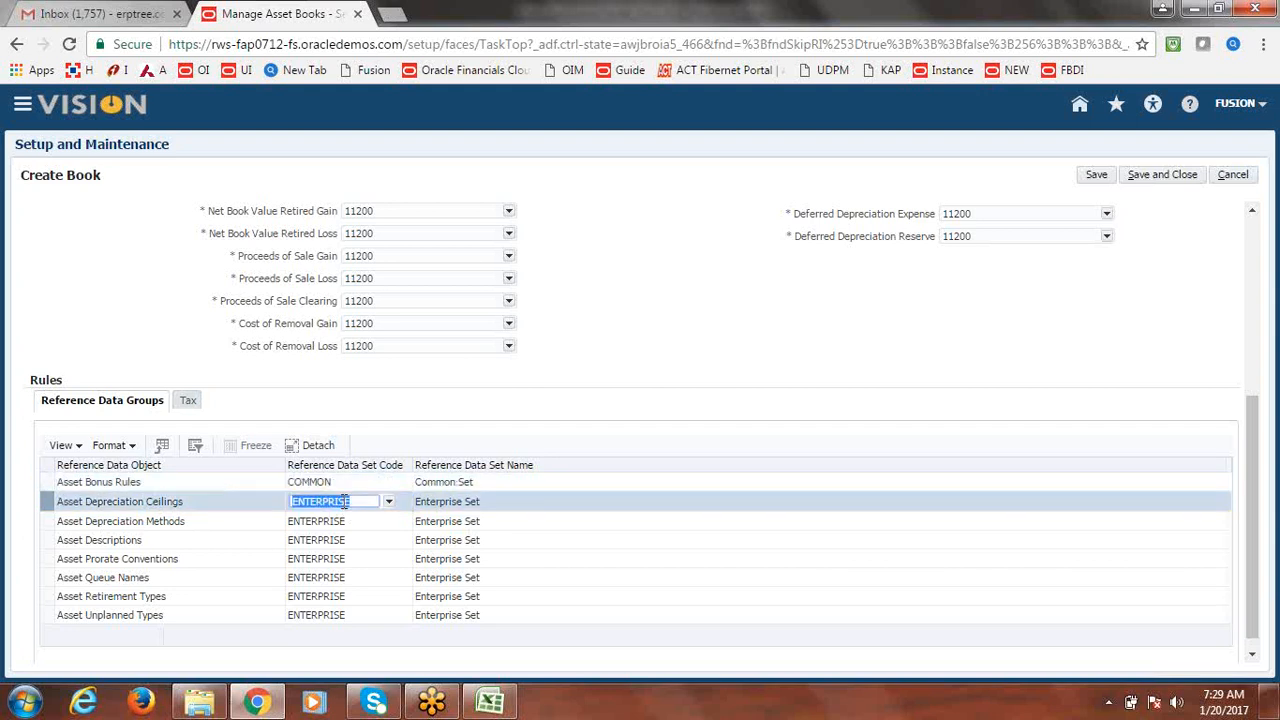
type("COMMON")
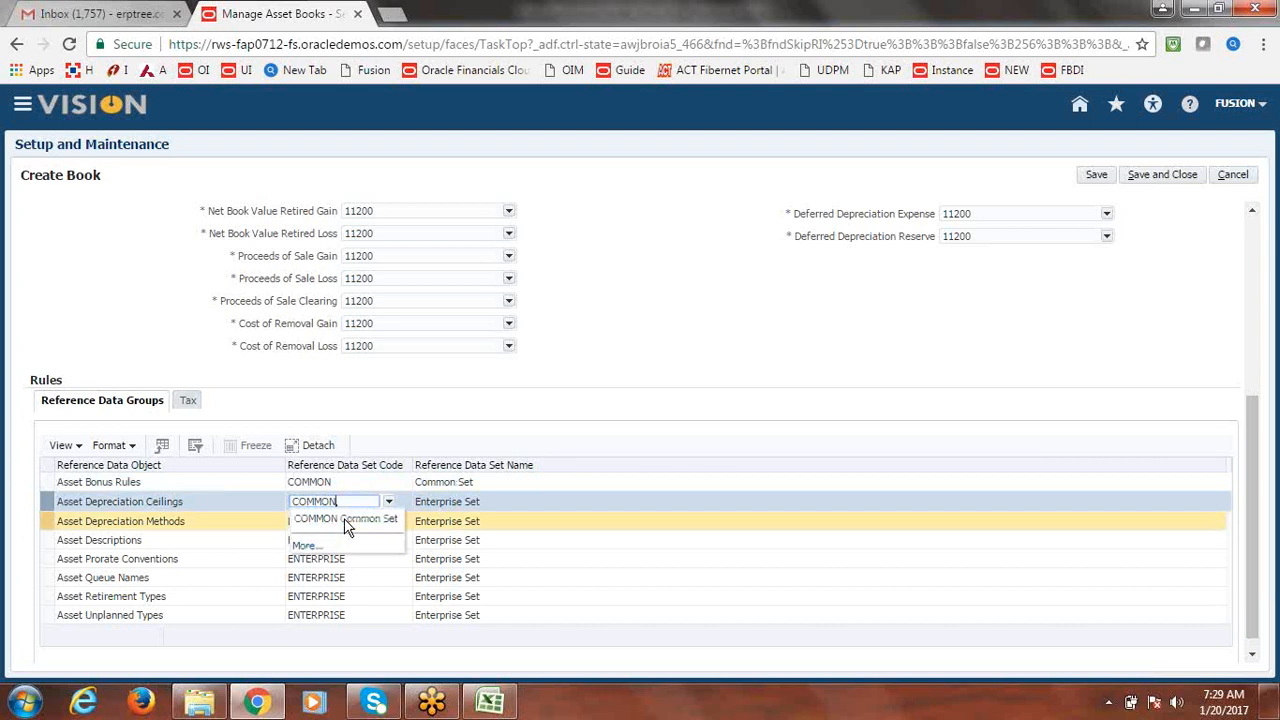
left_click_drag(340, 502, 281, 510)
key("ctrl+c")
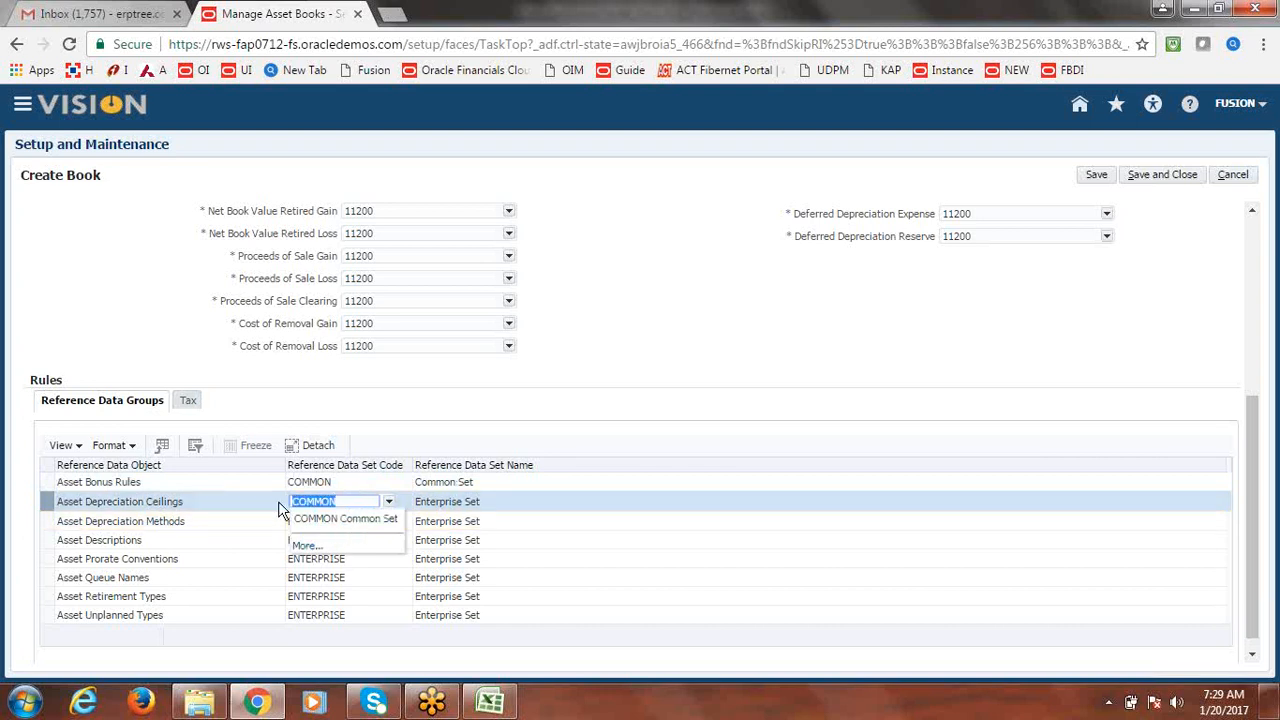
left_click(352, 522)
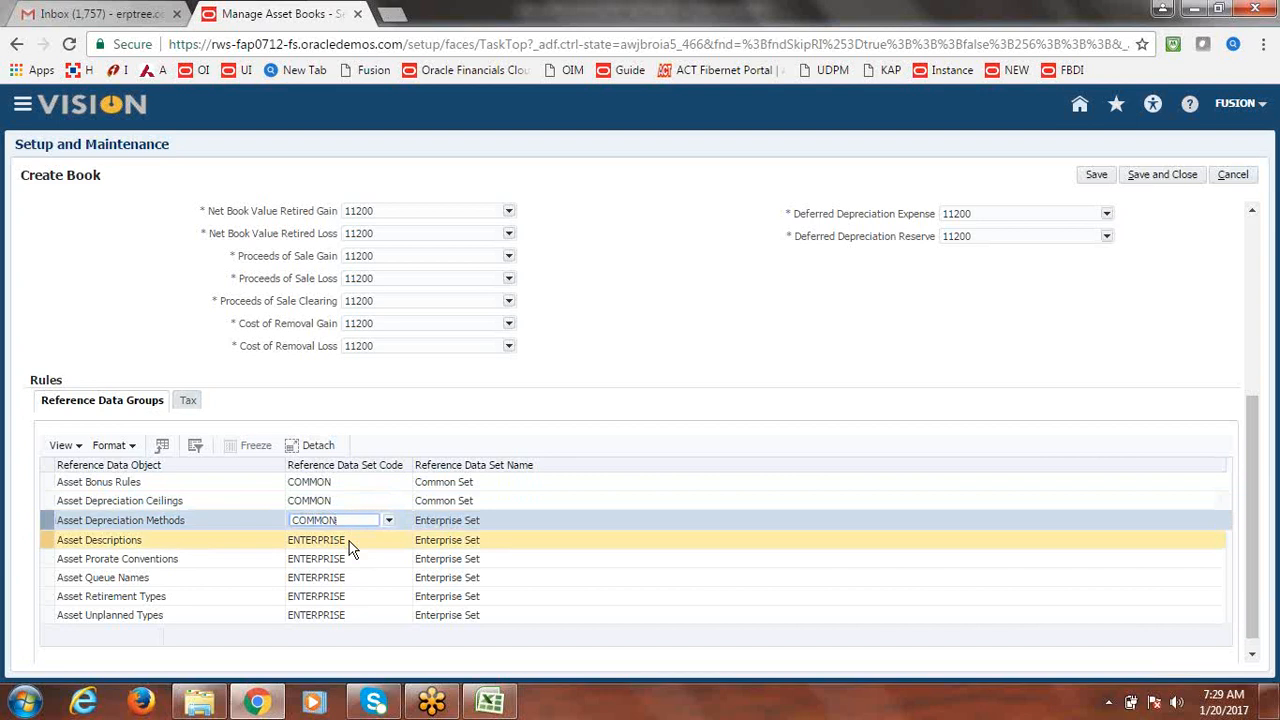
Set the reference data set code to COMMON for Asset Descriptions and Asset Prorate Conventions
left_click(349, 541)
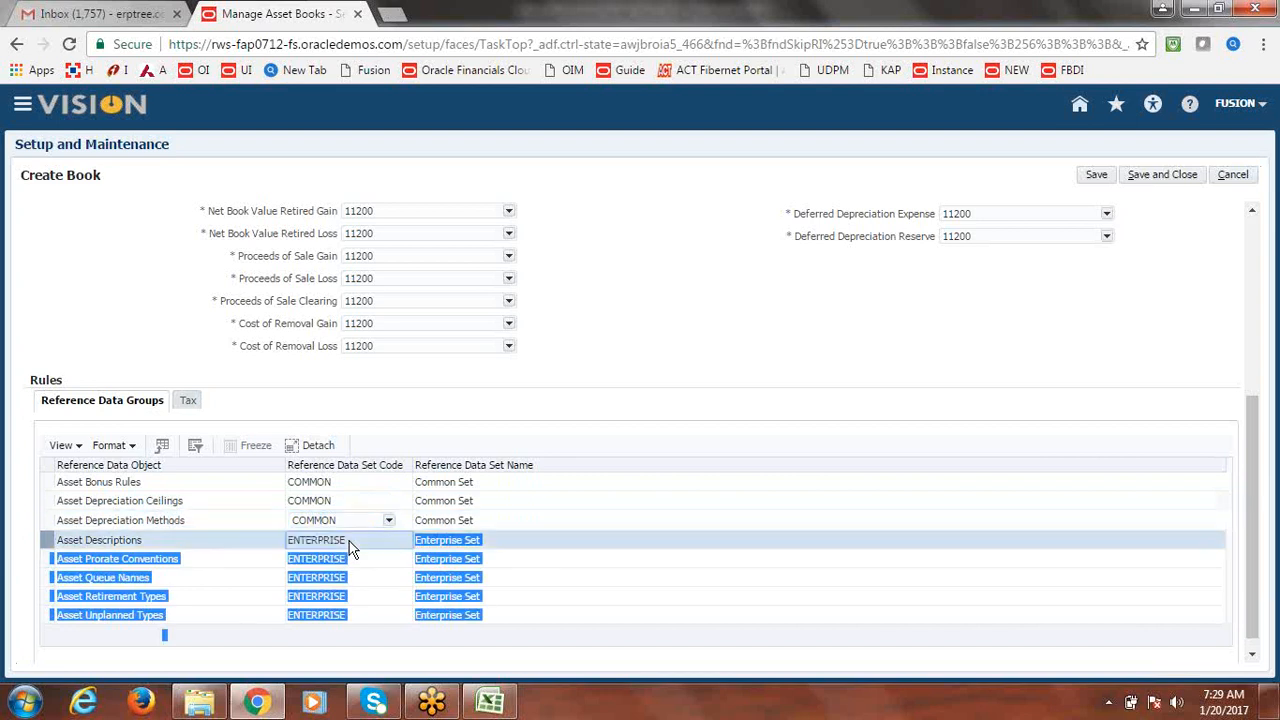
type("COMMON")
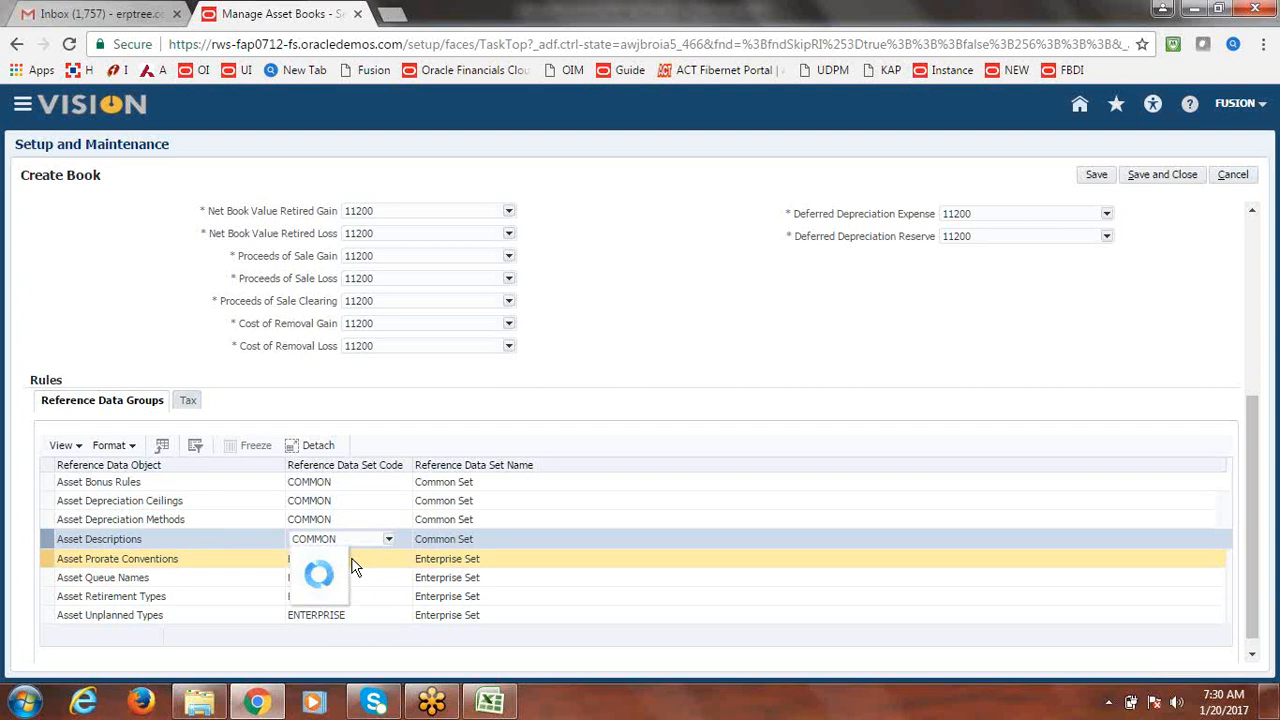
left_click(352, 566)
left_click(352, 566)
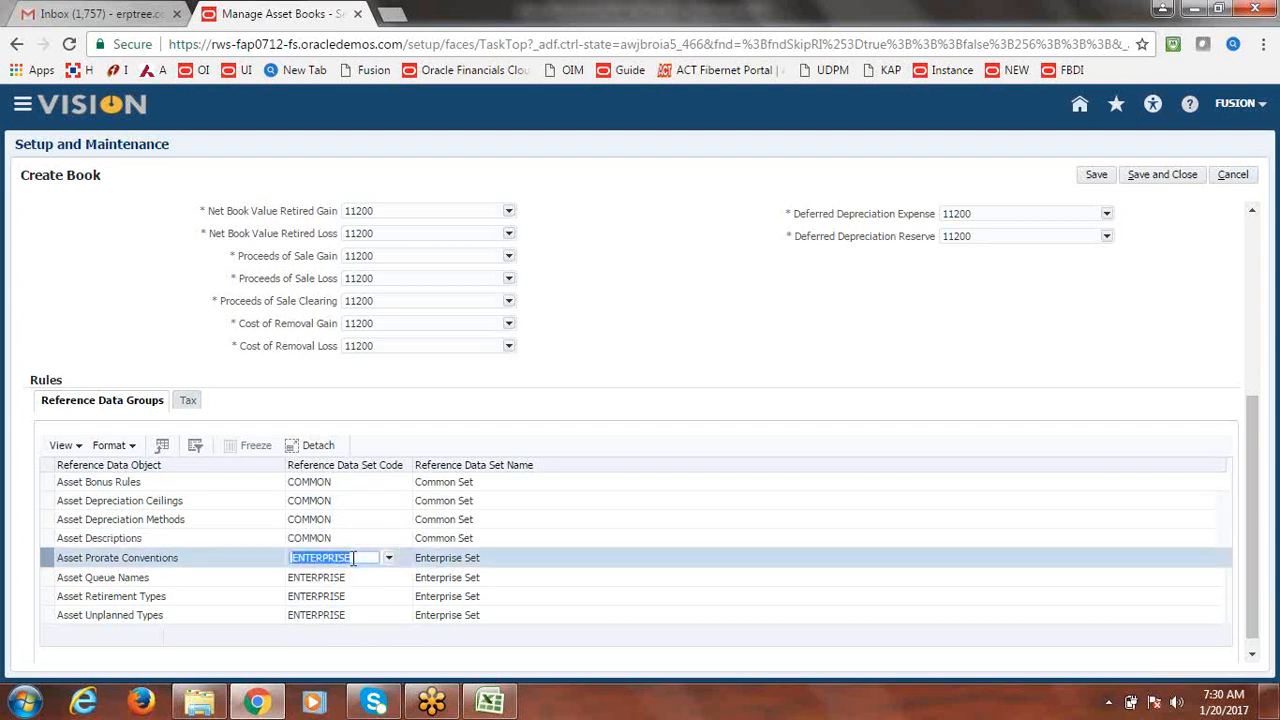
type("COMMON")
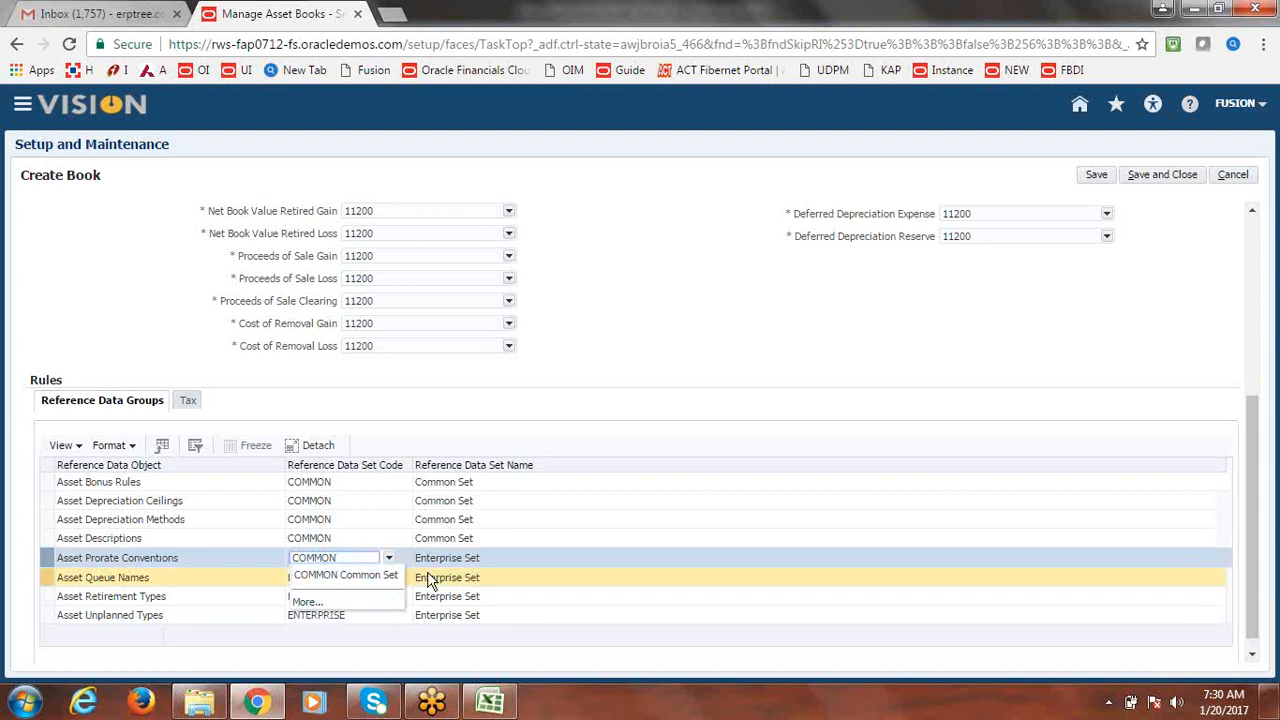
left_click(513, 543)
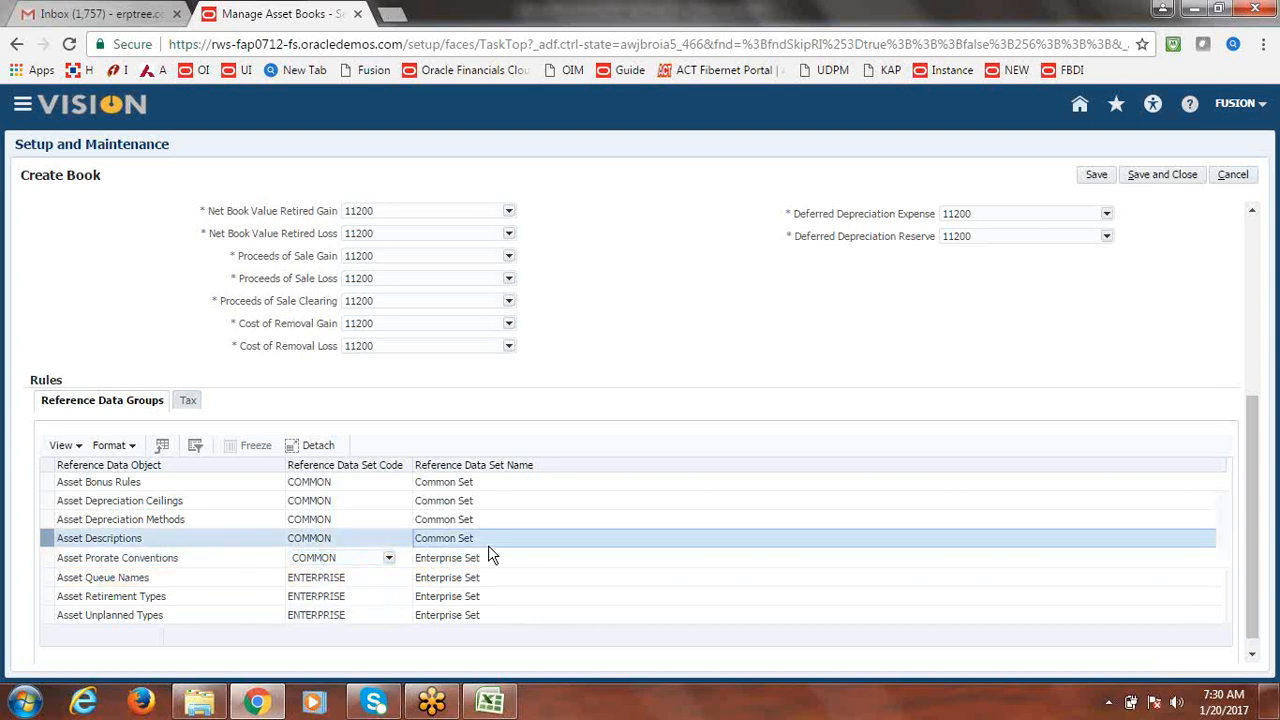
Set the reference data set code of Asset Queue Names to COMMON
left_click(303, 580)
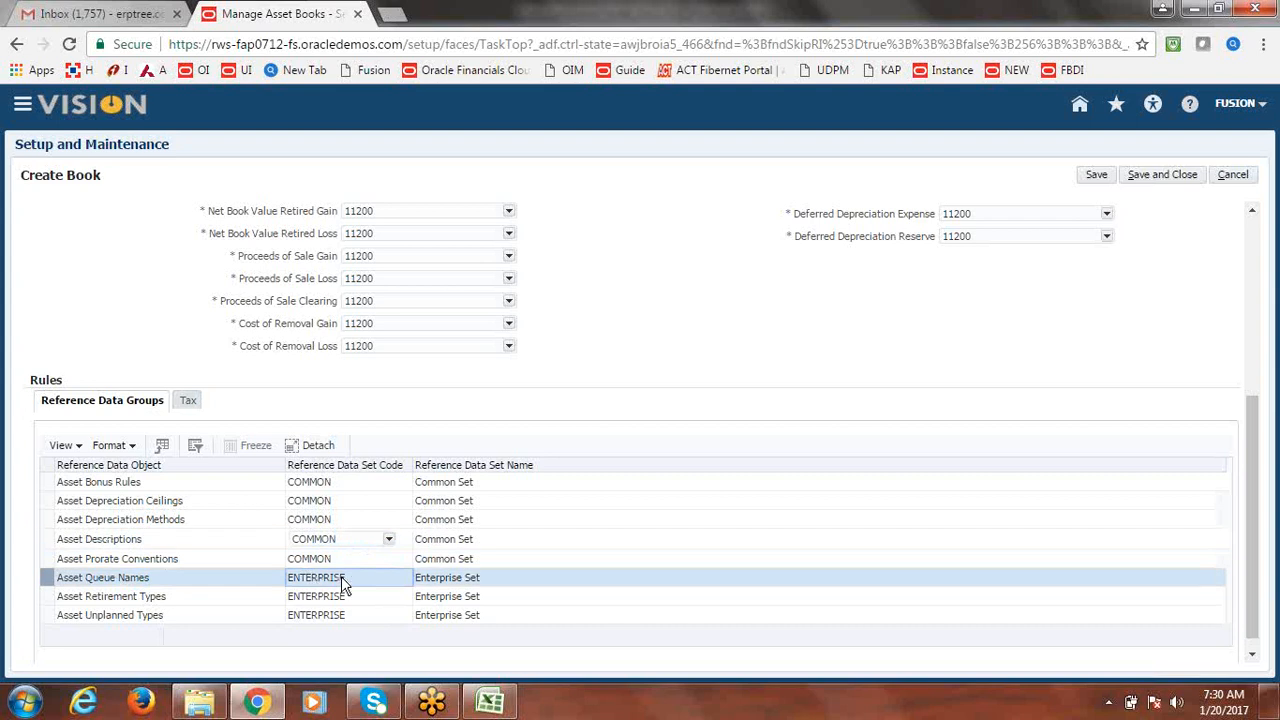
left_click(343, 577)
double_click(343, 577)
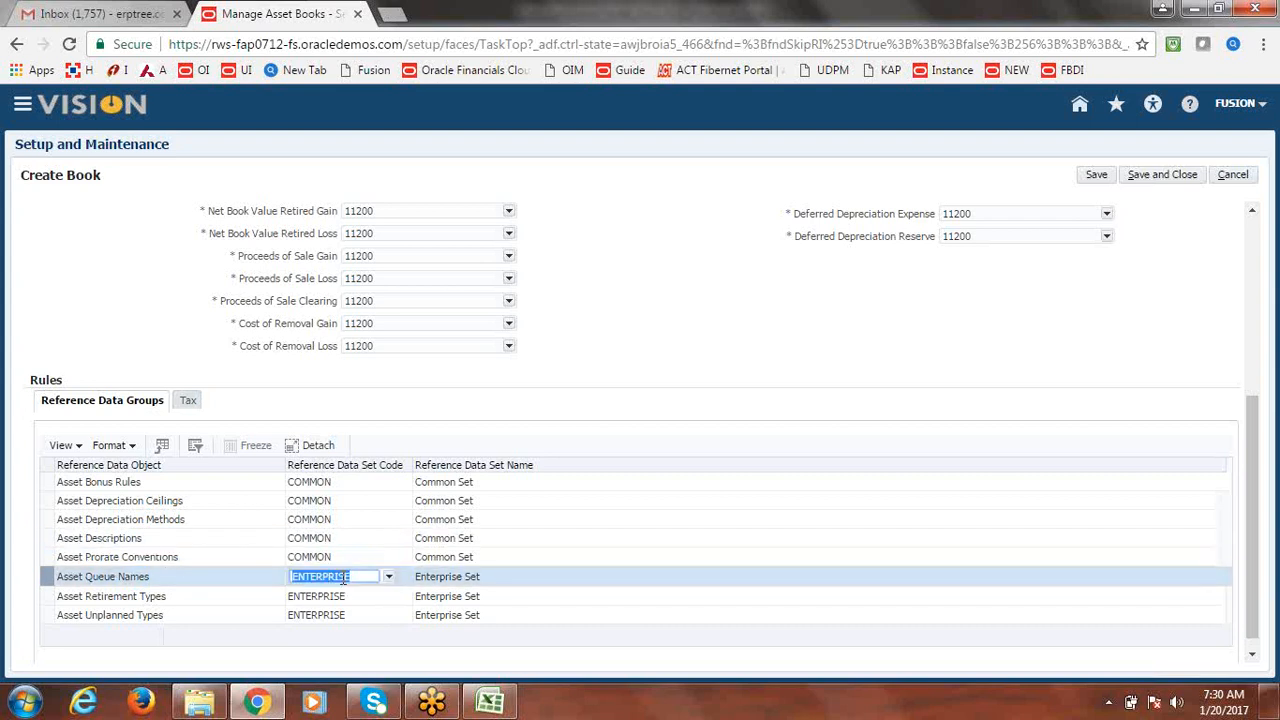
type("COMMON")
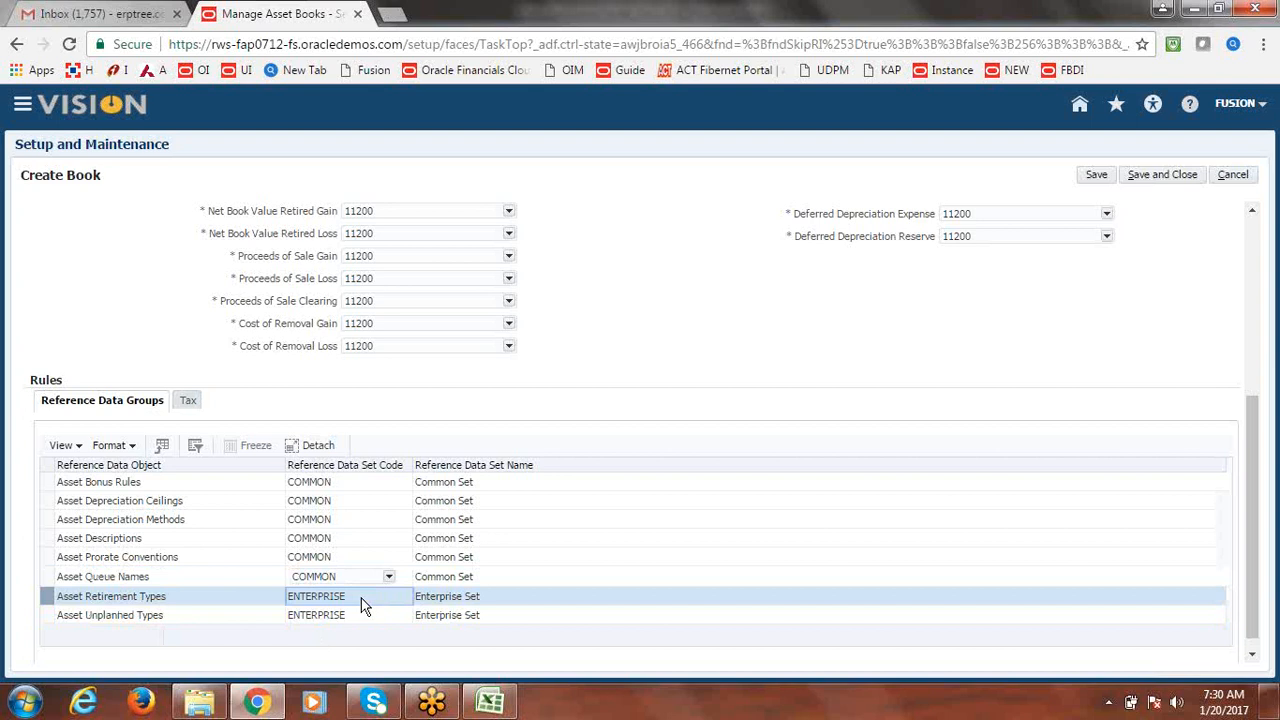
Set the reference data set code to COMMON for Asset Retirement Types and Asset Unplanned Types
left_click(352, 596)
key("ctrl+v")
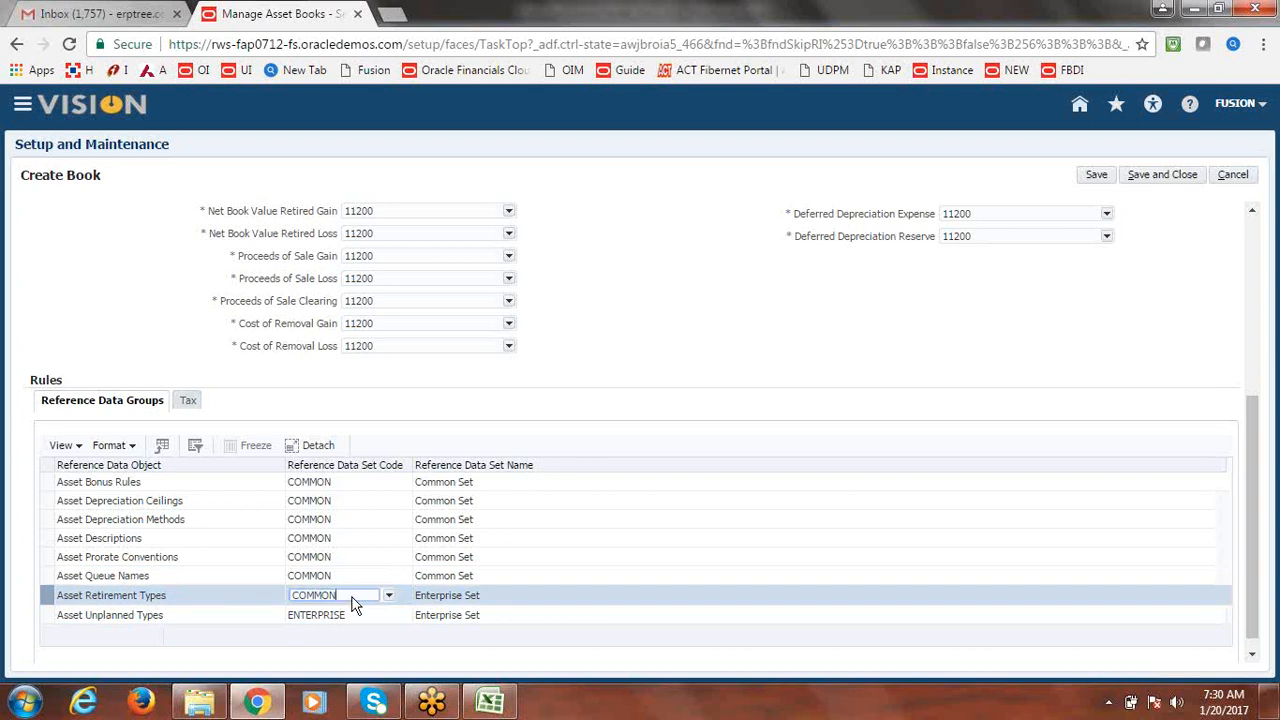
left_click(322, 615)
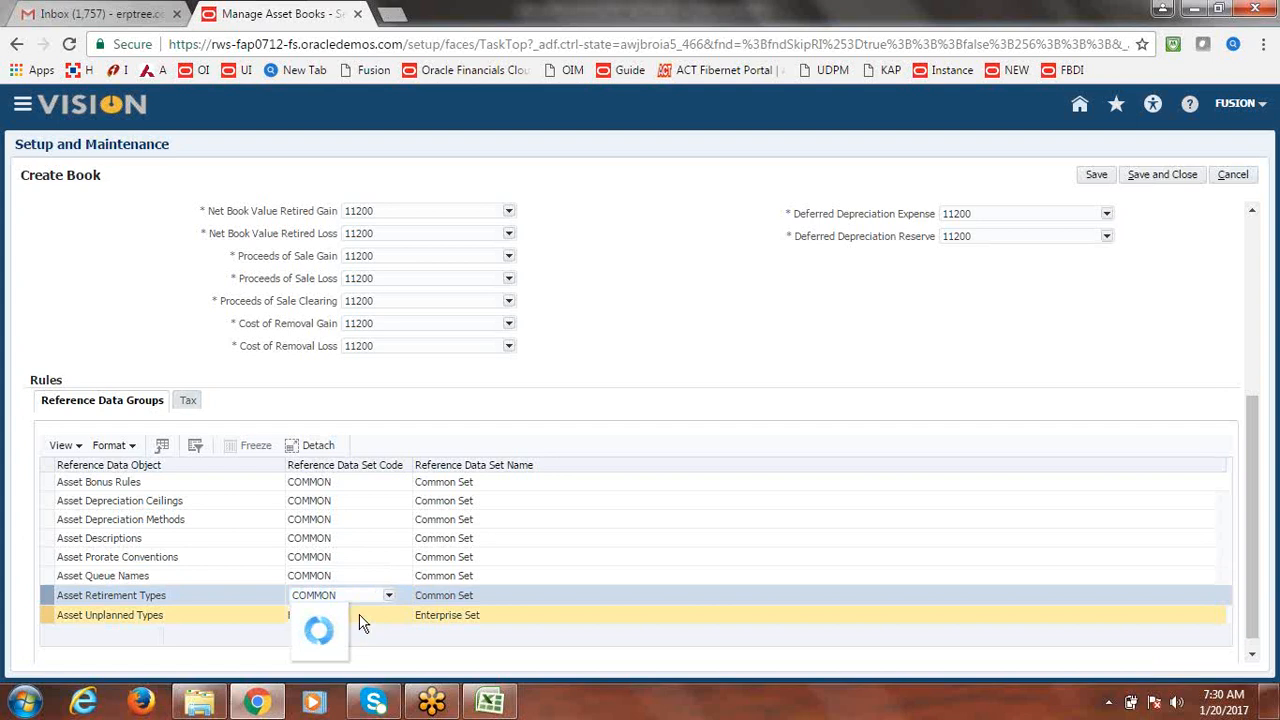
left_click(362, 620)
type("COMMON")
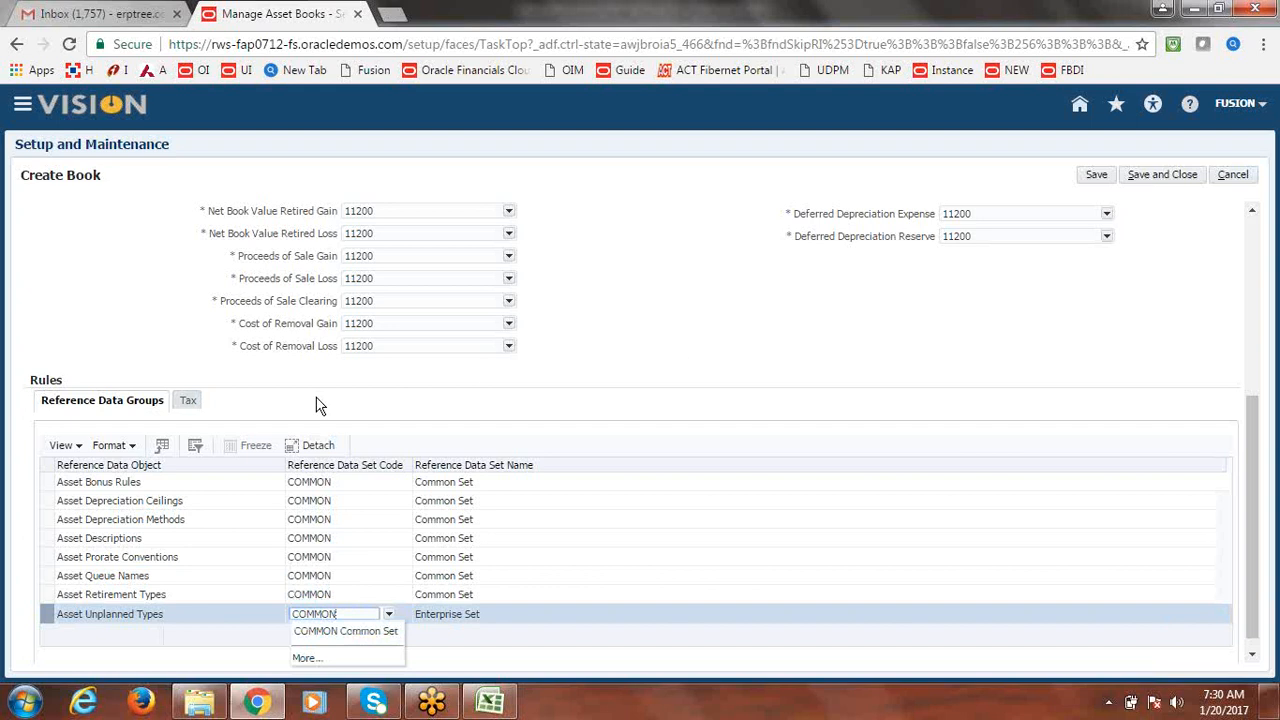
Allow mass copy with additions, adjustments, retirements and transfers in the book's tax rules, and save and close the book setup
left_click(188, 403)
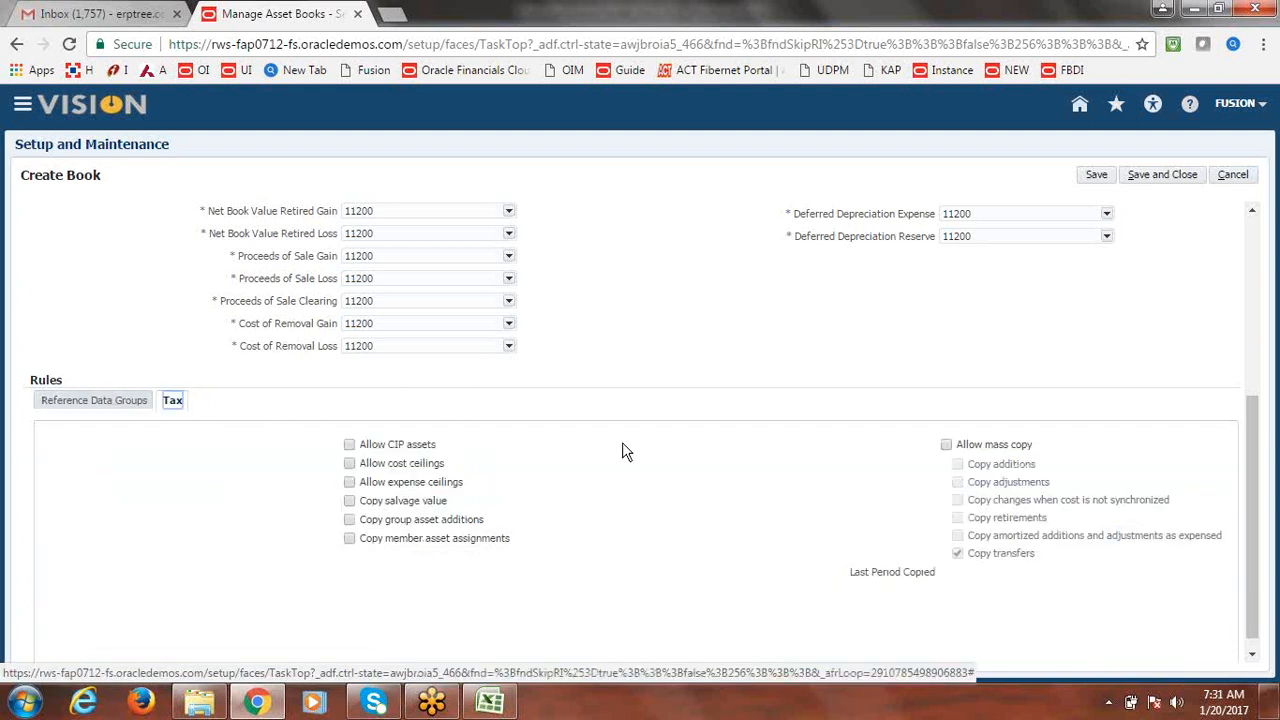
left_click(947, 445)
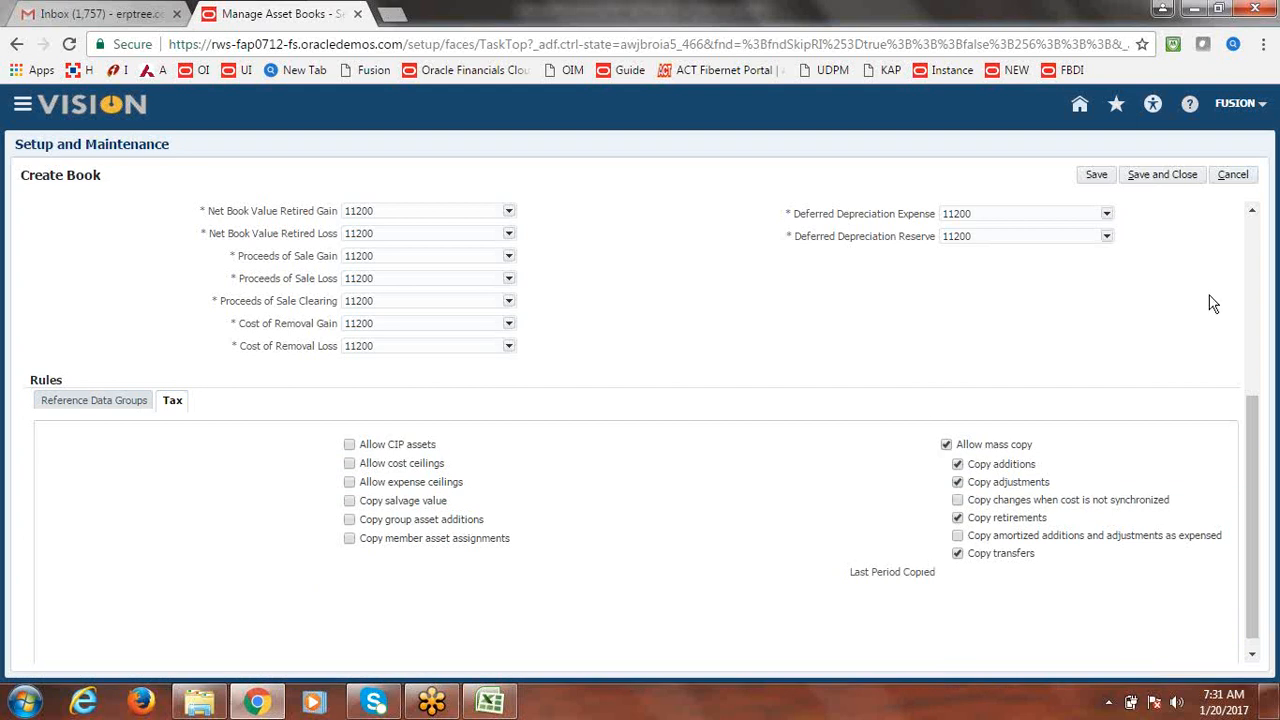
left_click(1174, 174)
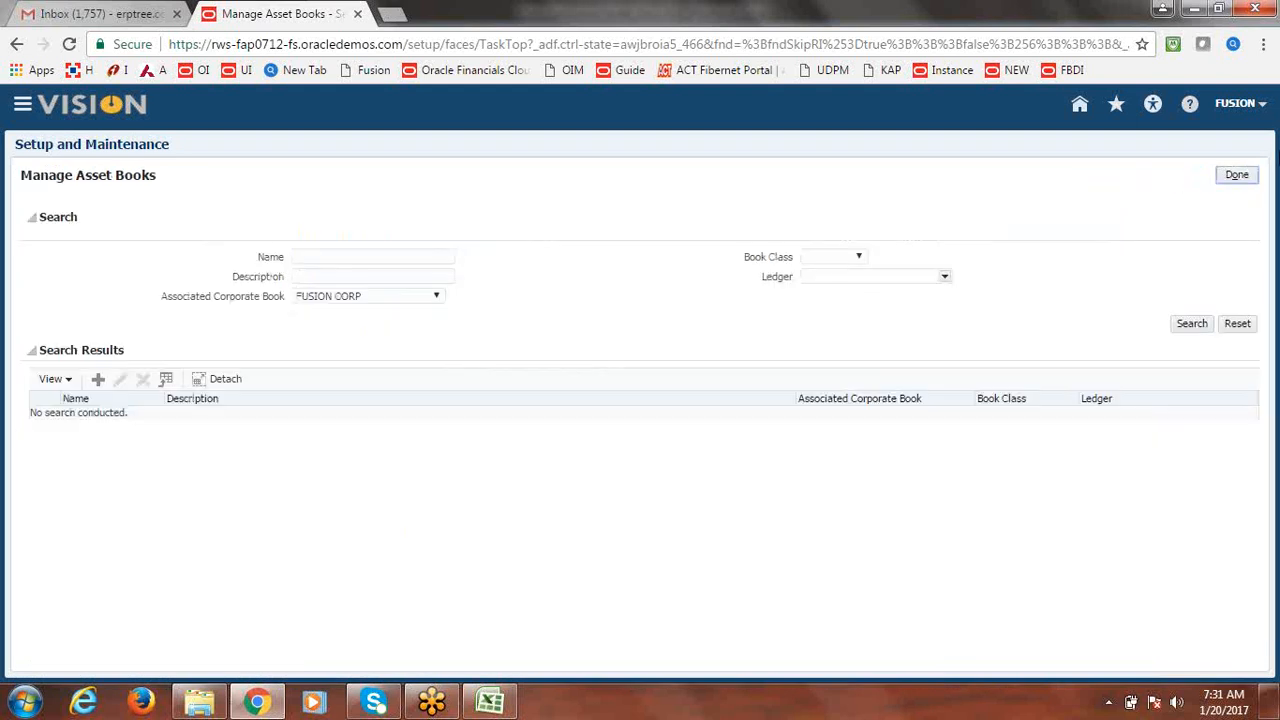
left_click(1240, 176)
Check the Assign Data Roles to User entry in the Excel class notes and return to the browser
left_click(500, 706)
left_click(762, 376)
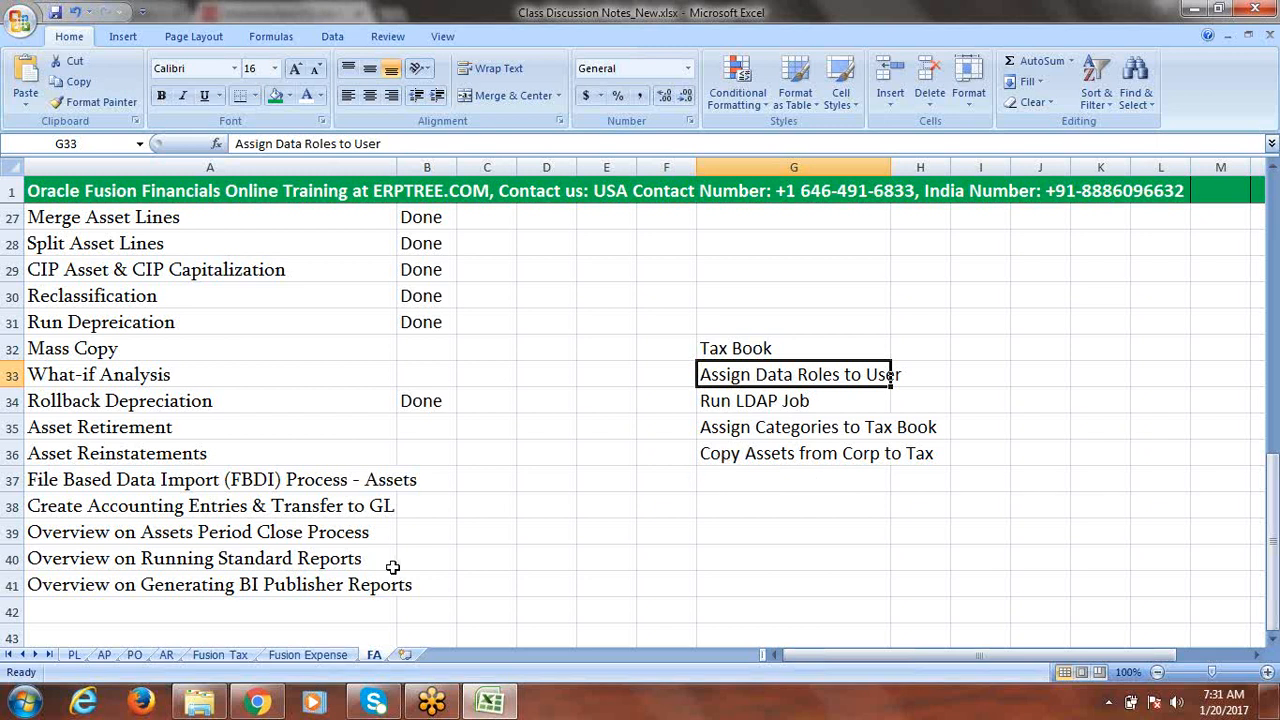
left_click(260, 705)
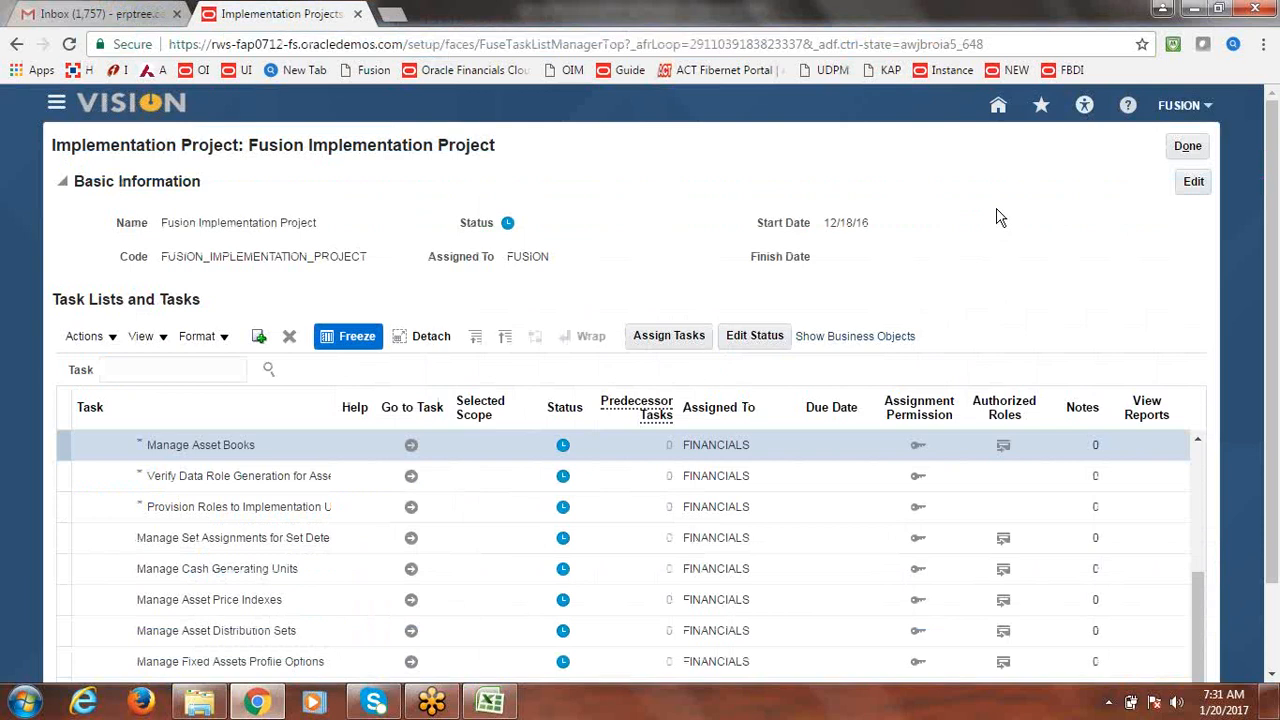
Leave the implementation project, search Setup and Maintenance for Manage Job Roles and open that task
left_click(1187, 147)
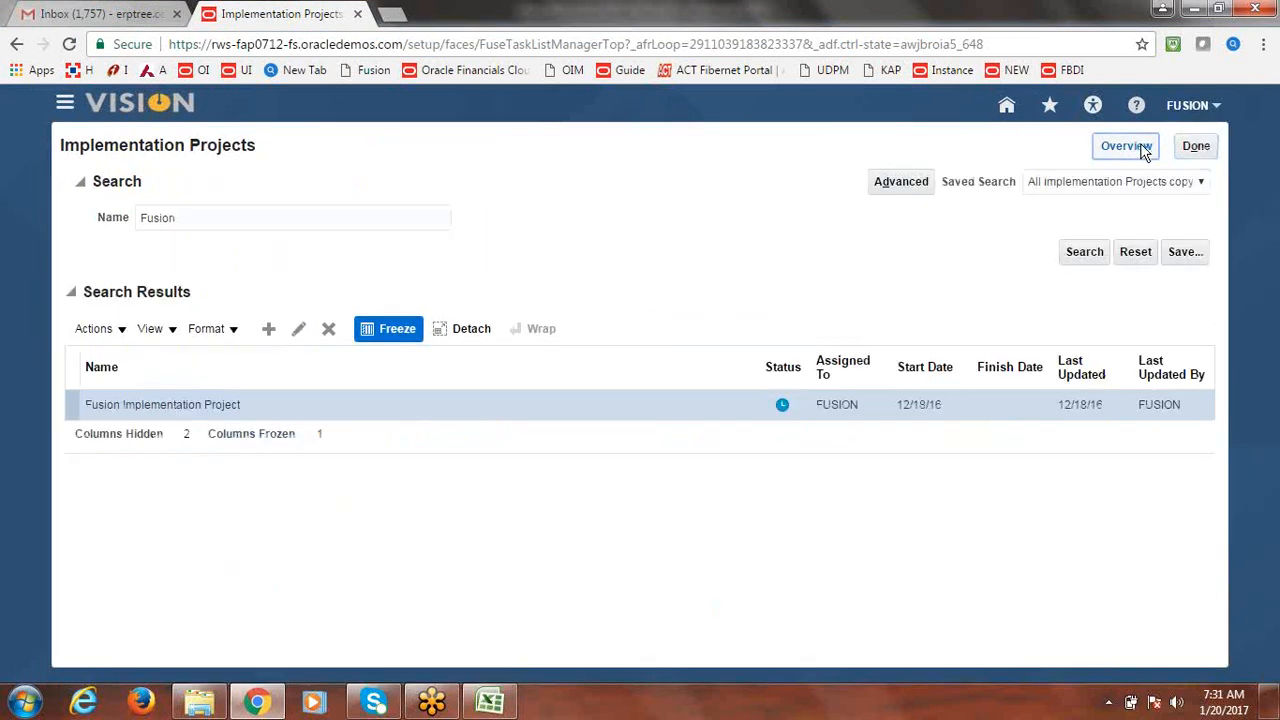
left_click(1195, 150)
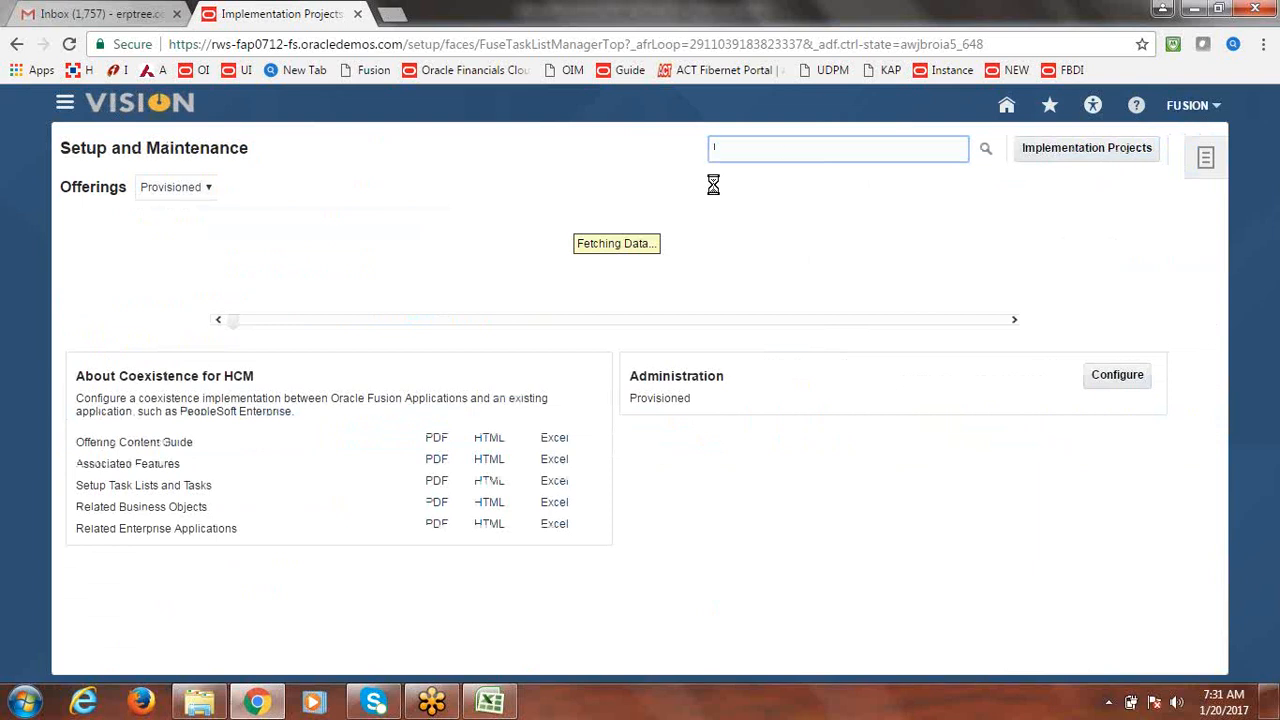
type("MANA")
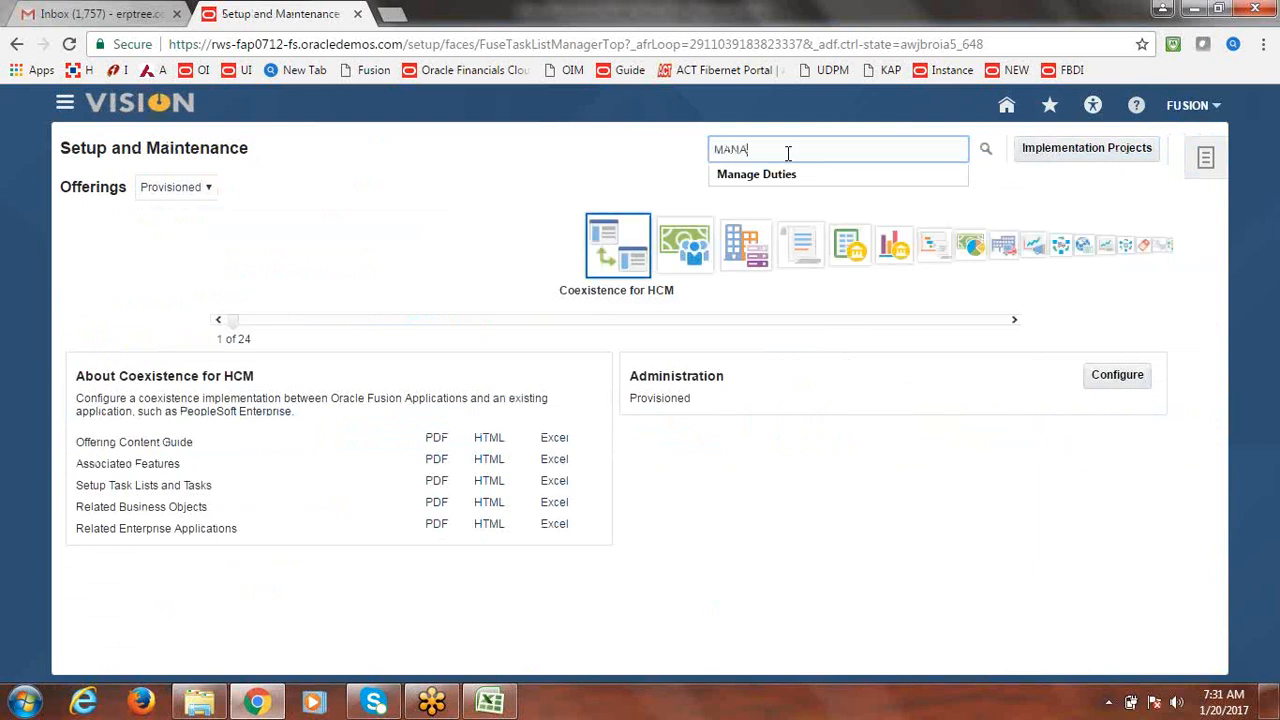
key("BackSpace")
key("BackSpace")
type("anage u")
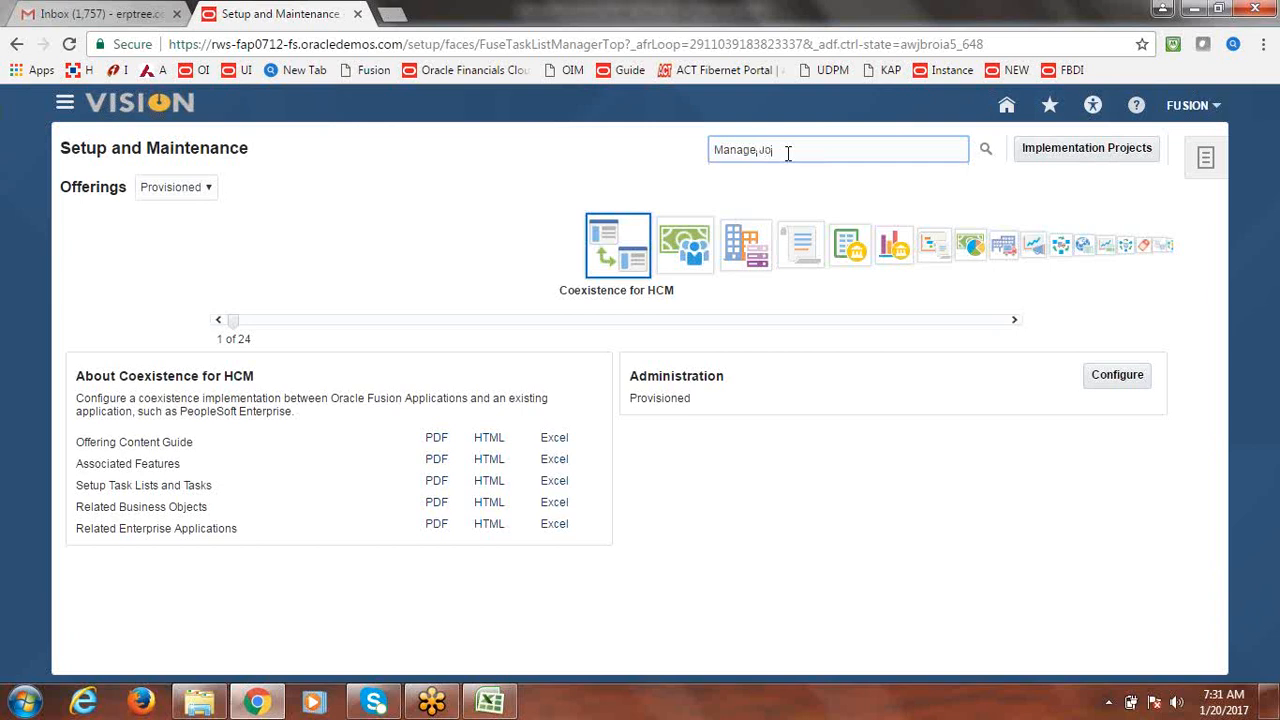
type("ob Roles")
key("Return")
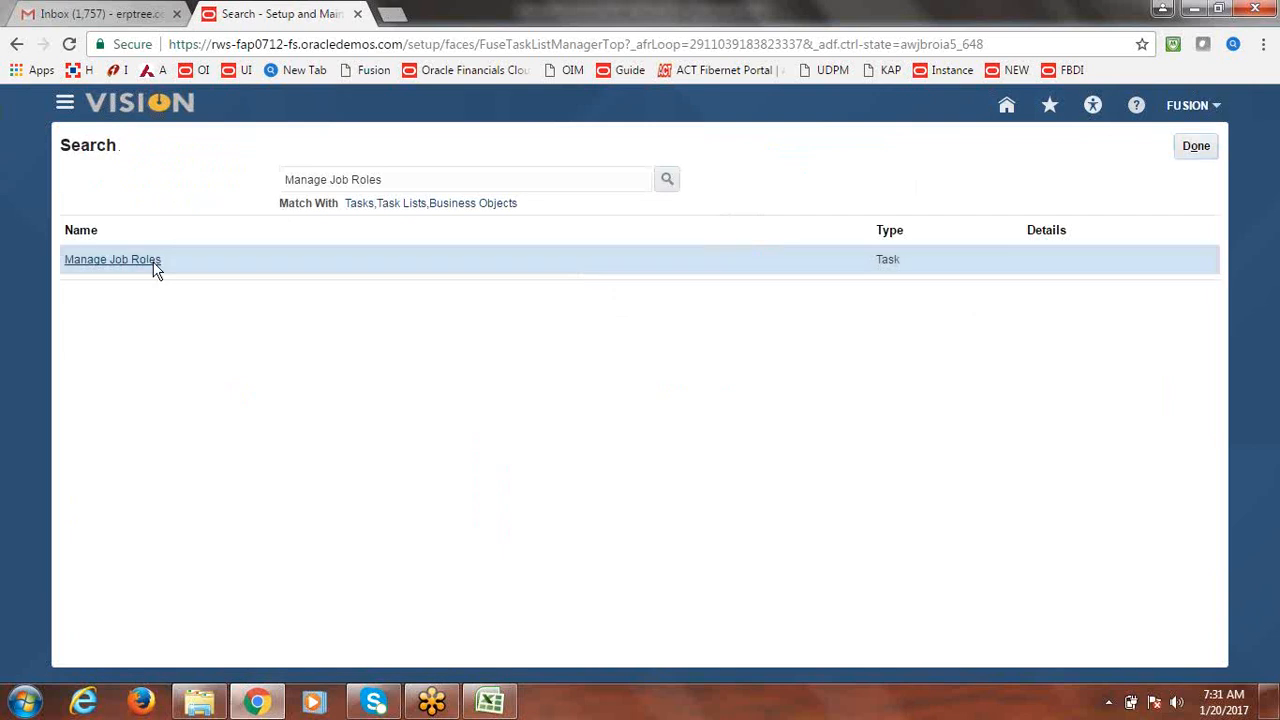
left_click(154, 270)
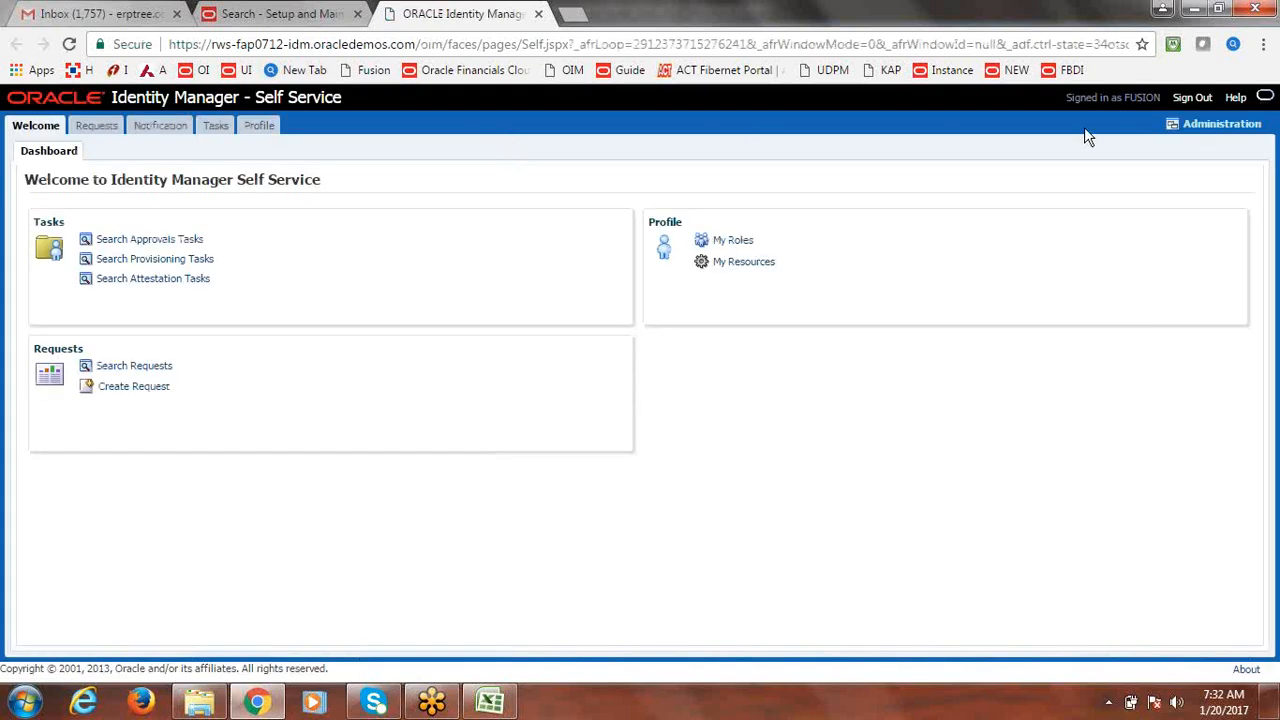
Find the FUSION user in Identity Manager's delegated administration and open its assigned roles
left_click(1220, 125)
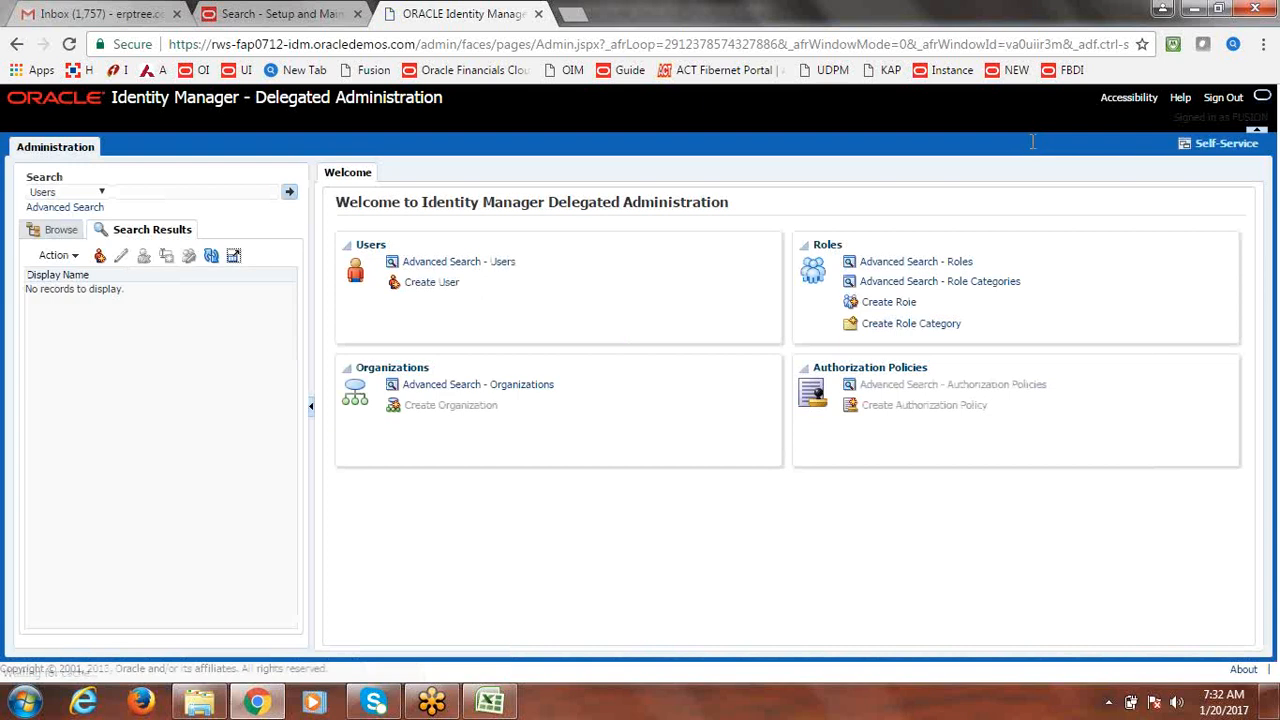
left_click(172, 190)
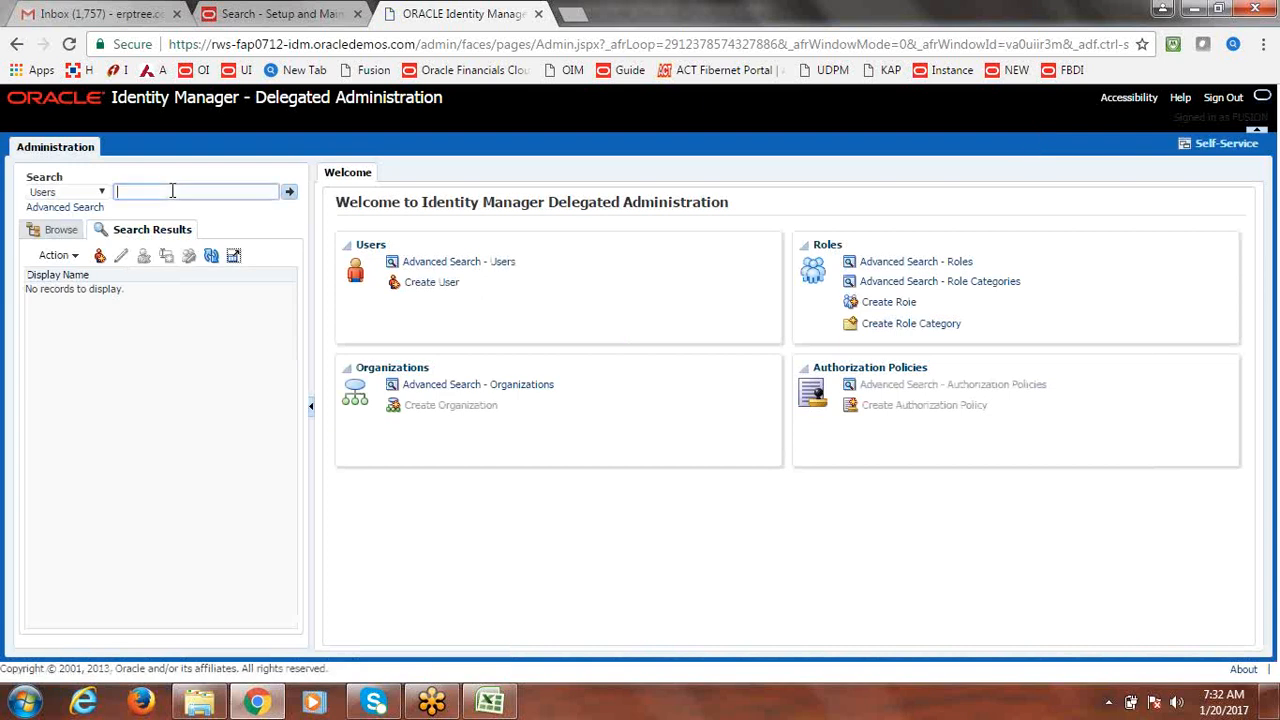
type("FUS")
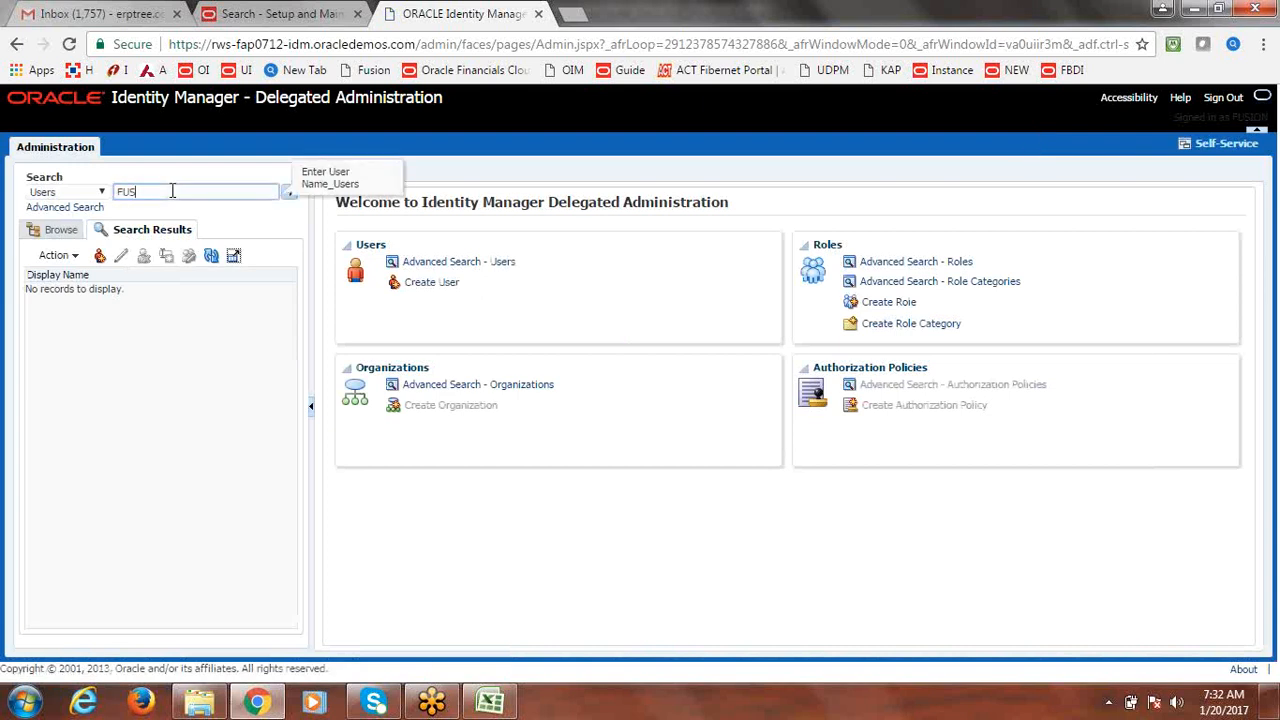
type("ION")
key("Return")
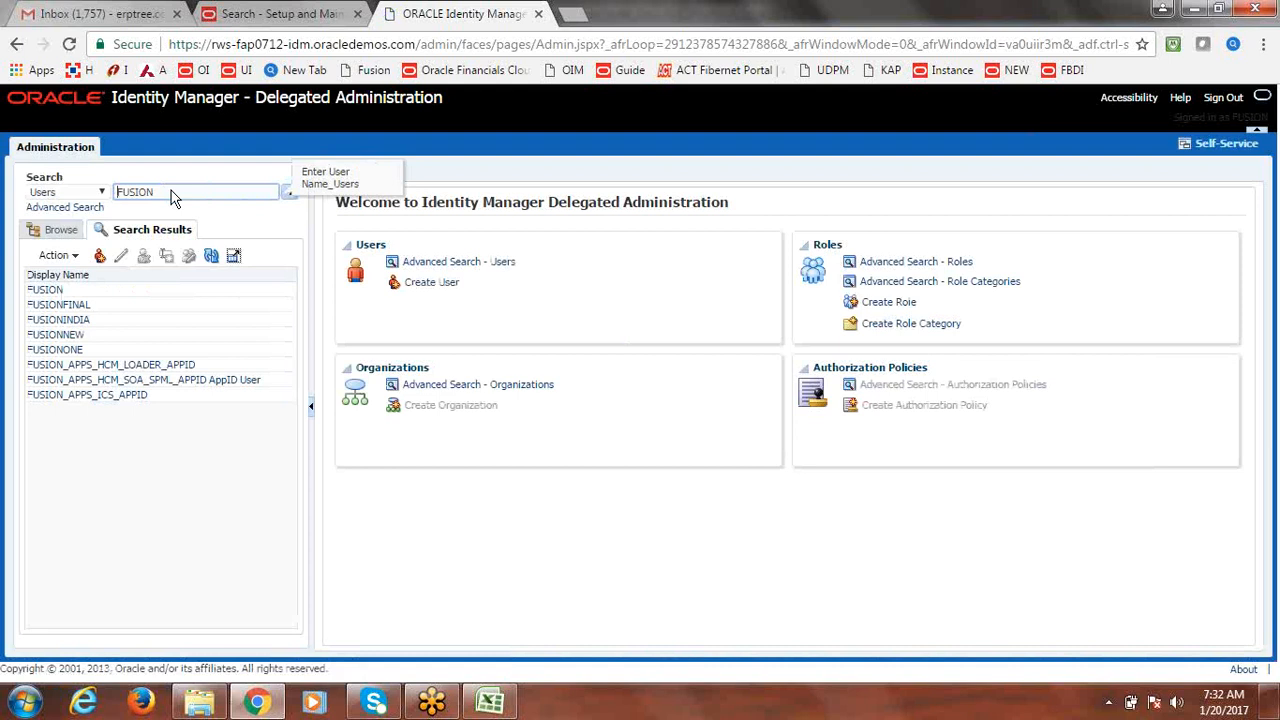
left_click(45, 290)
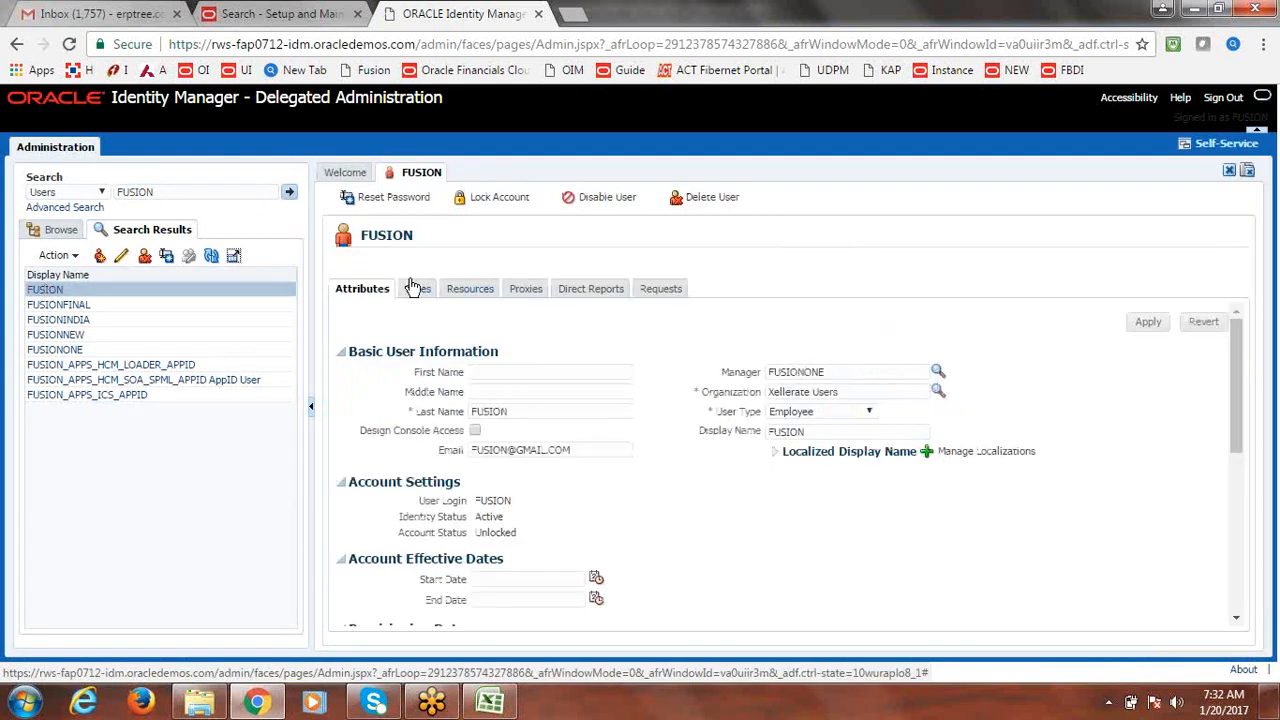
left_click(416, 288)
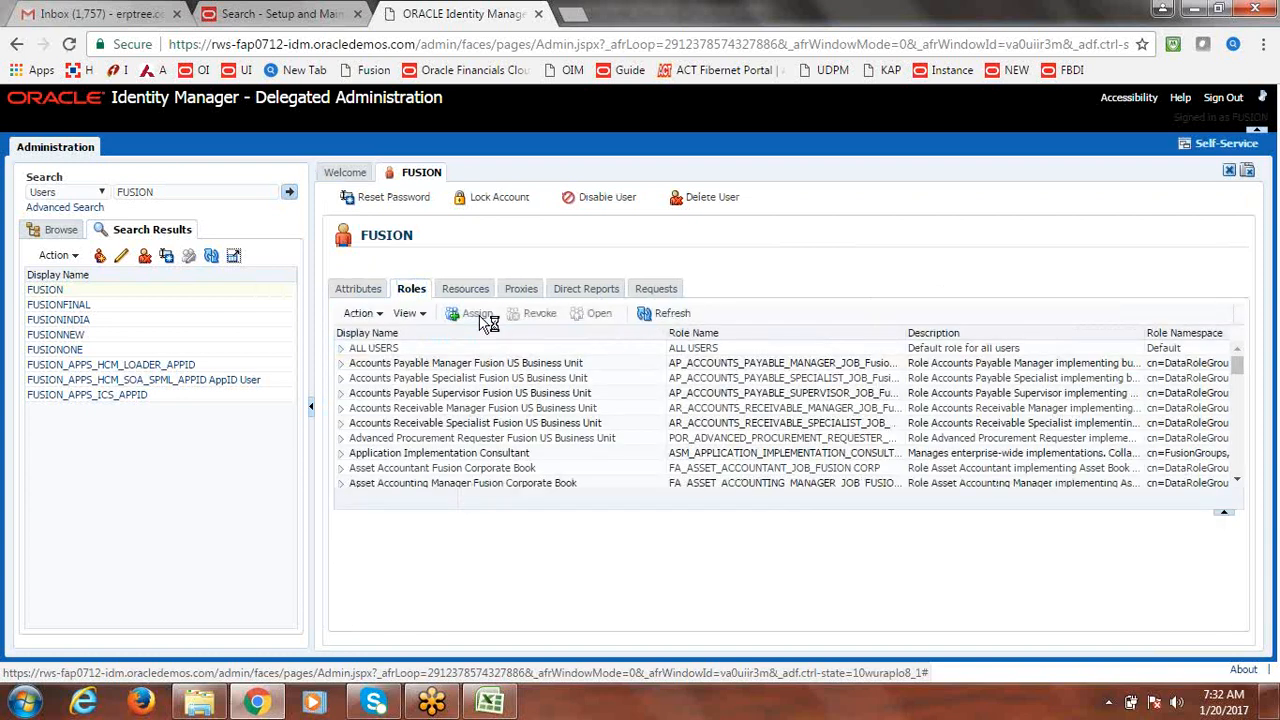
Search the roles available for assignment by the display name %FUSION TAX%
left_click(482, 318)
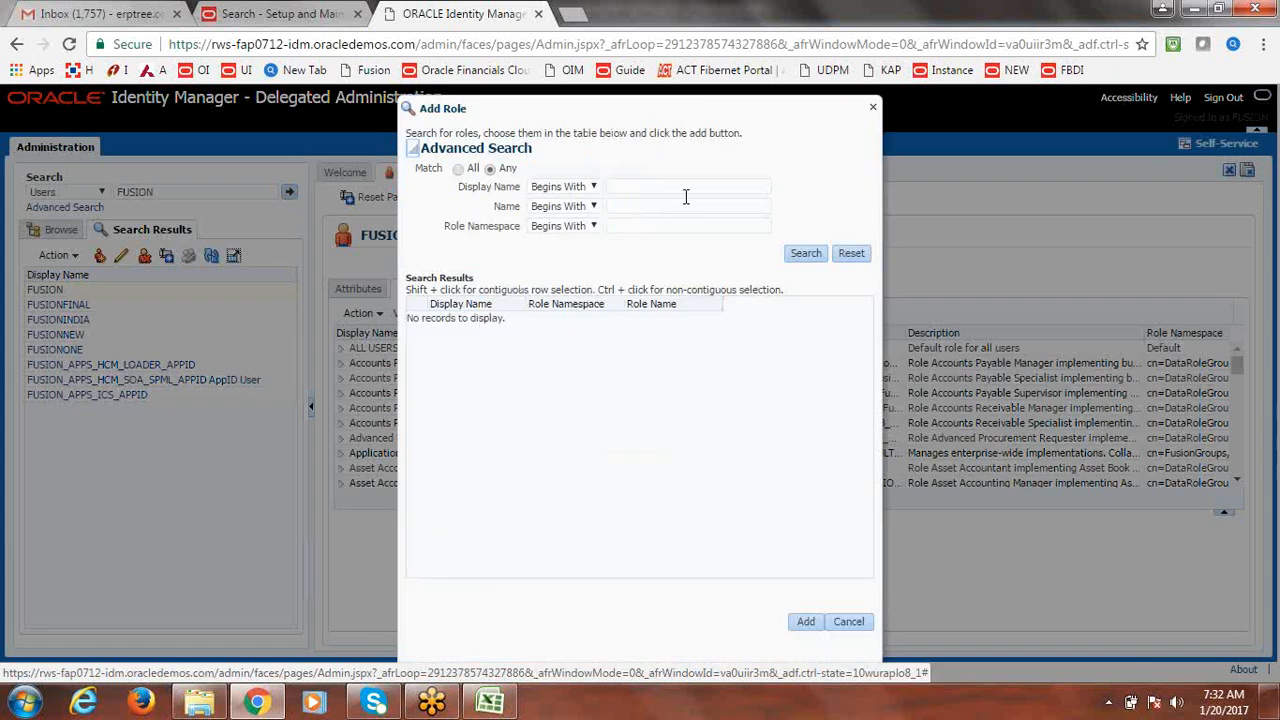
left_click(650, 185)
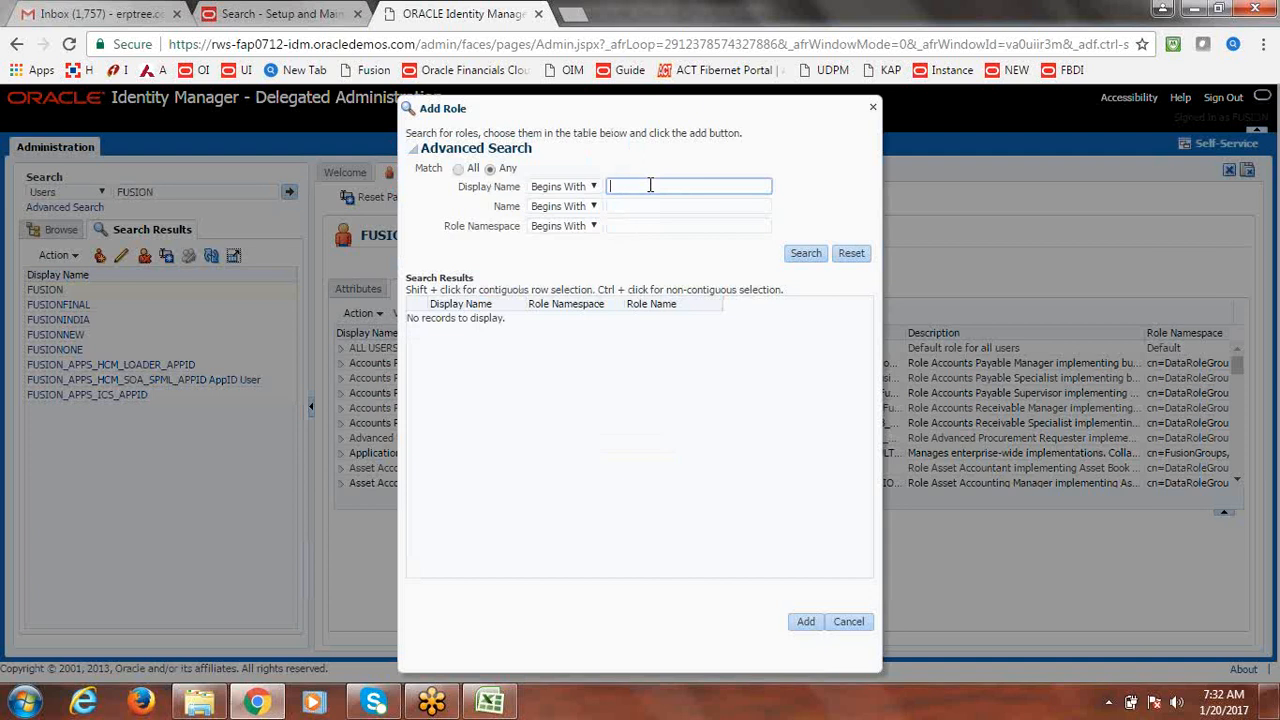
type("%%Fusion")
key("BackSpace")
key("BackSpace")
key("BackSpace")
key("BackSpace")
key("BackSpace")
type("USION TAX")
left_click(807, 256)
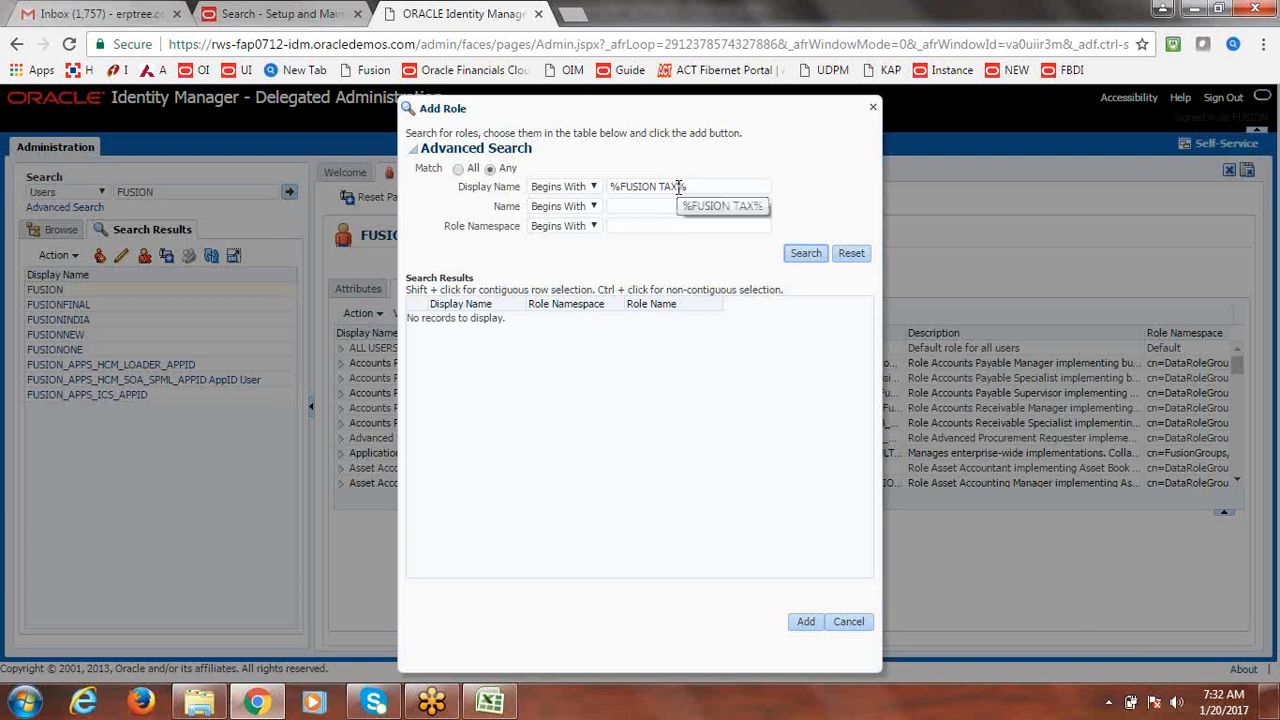
left_click(795, 258)
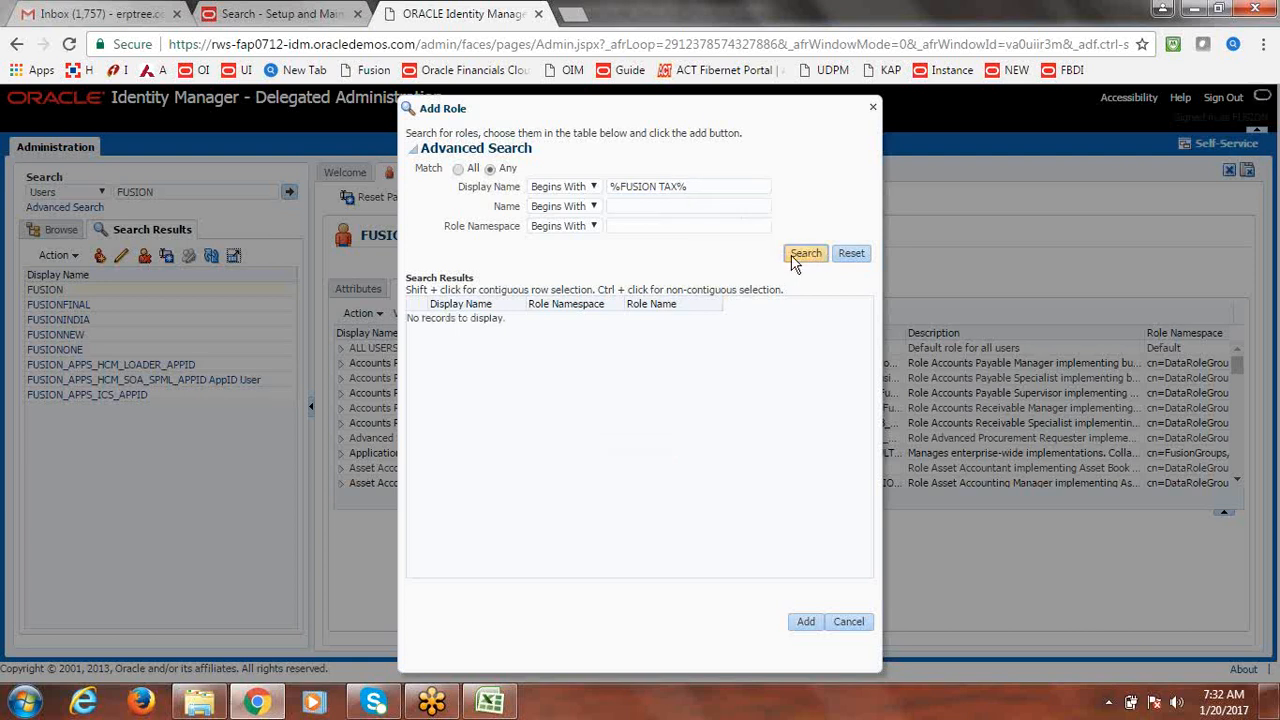
left_click(795, 258)
left_click(795, 258)
Search the available roles by the display name %Fusion Tax%, close the role search and refresh the user's role list
left_click(678, 186)
key("BackSpace")
key("BackSpace")
key("BackSpace")
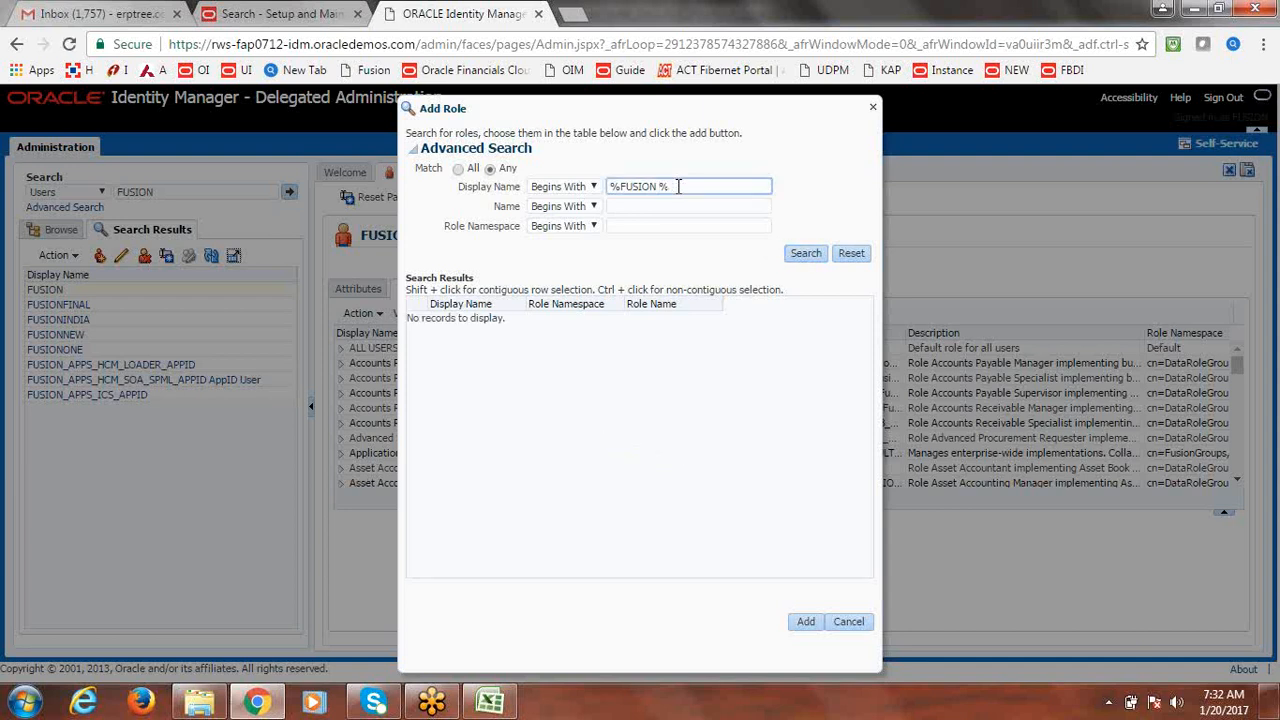
key("BackSpace")
key("BackSpace")
key("BackSpace")
key("BackSpace")
key("BackSpace")
key("BackSpace")
type("usion Tax")
left_click(803, 254)
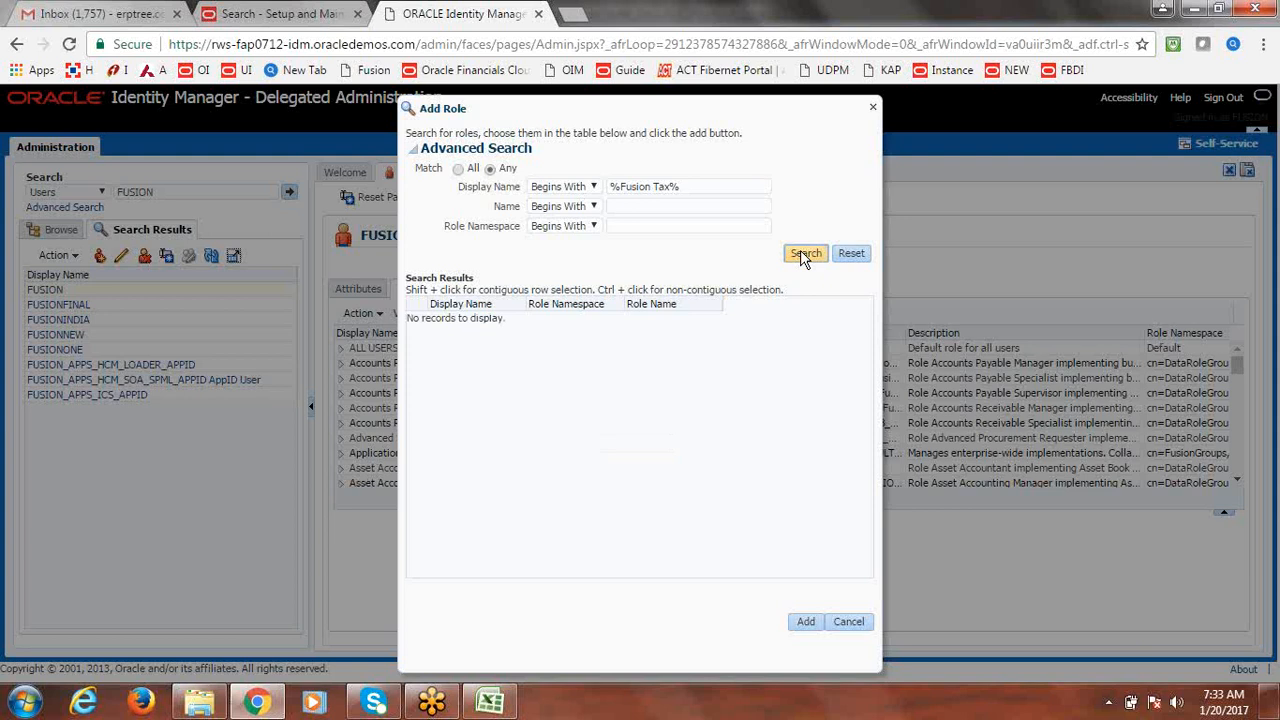
left_click(803, 254)
left_click(803, 254)
left_click(873, 107)
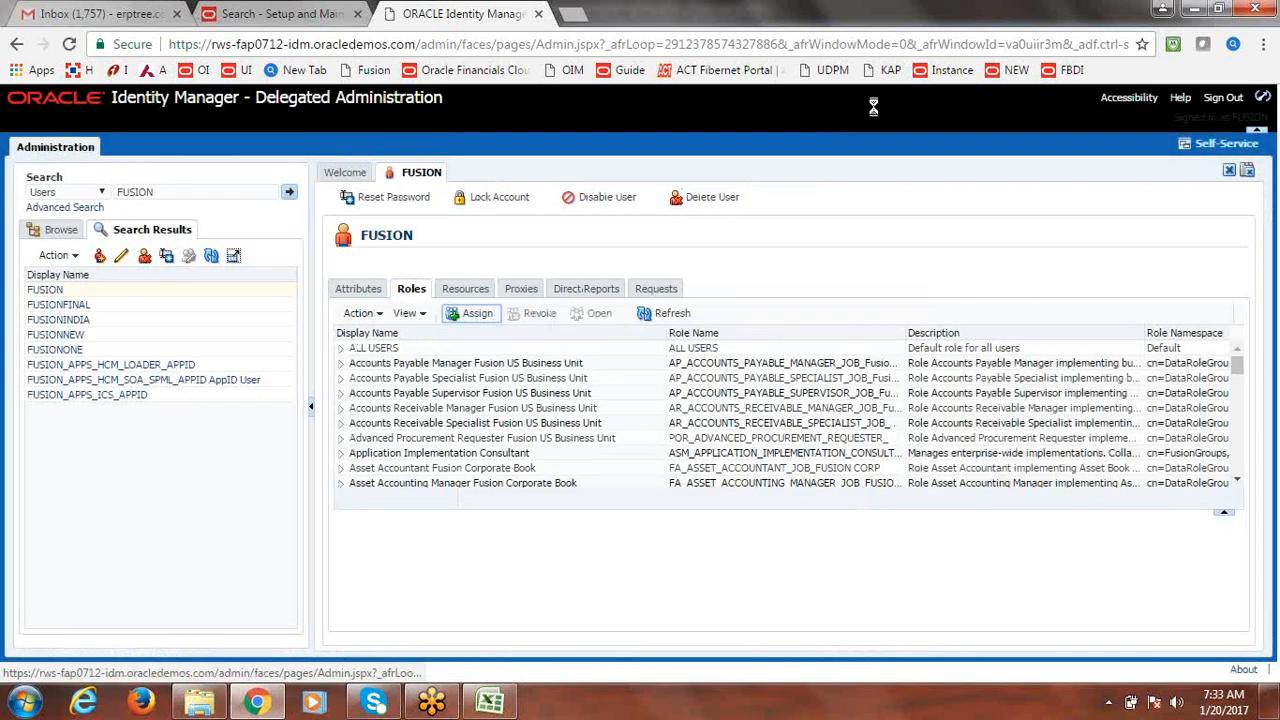
left_click(658, 316)
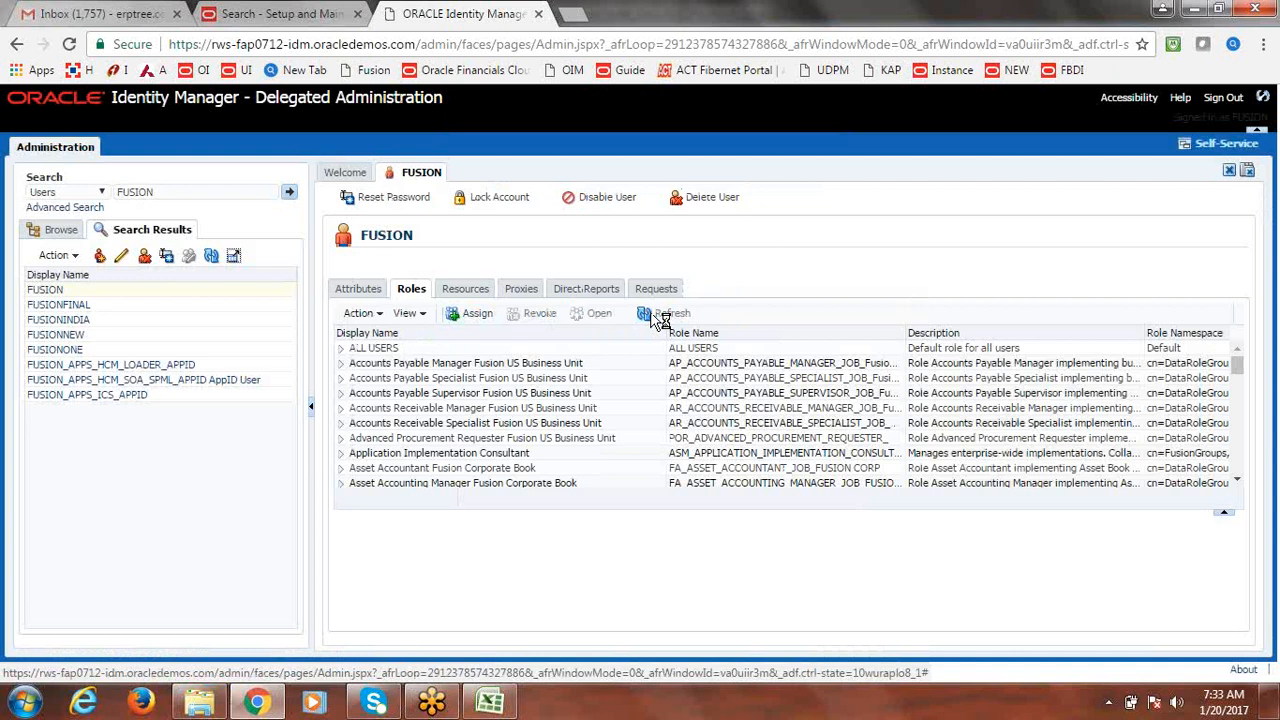
Review the data role, LDAP job and Assign Categories to Tax Book entries in the Excel class notes
left_click(490, 700)
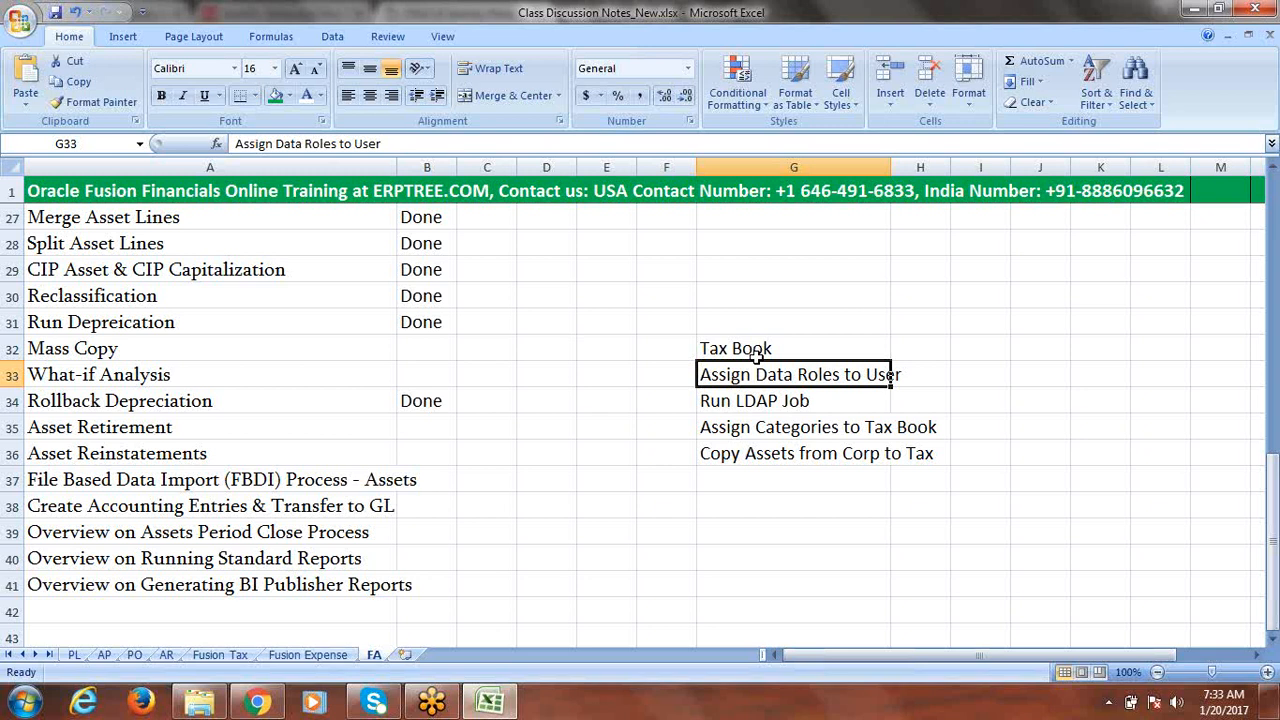
left_click_drag(779, 370, 782, 401)
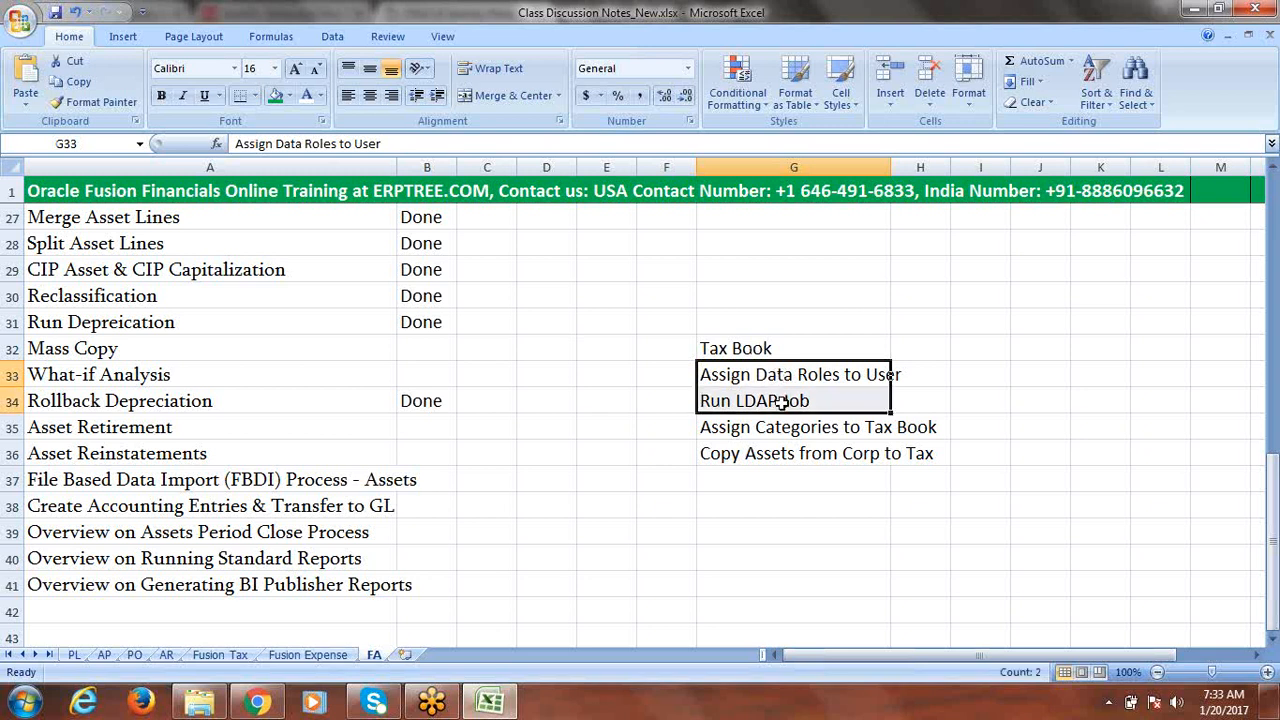
left_click(745, 428)
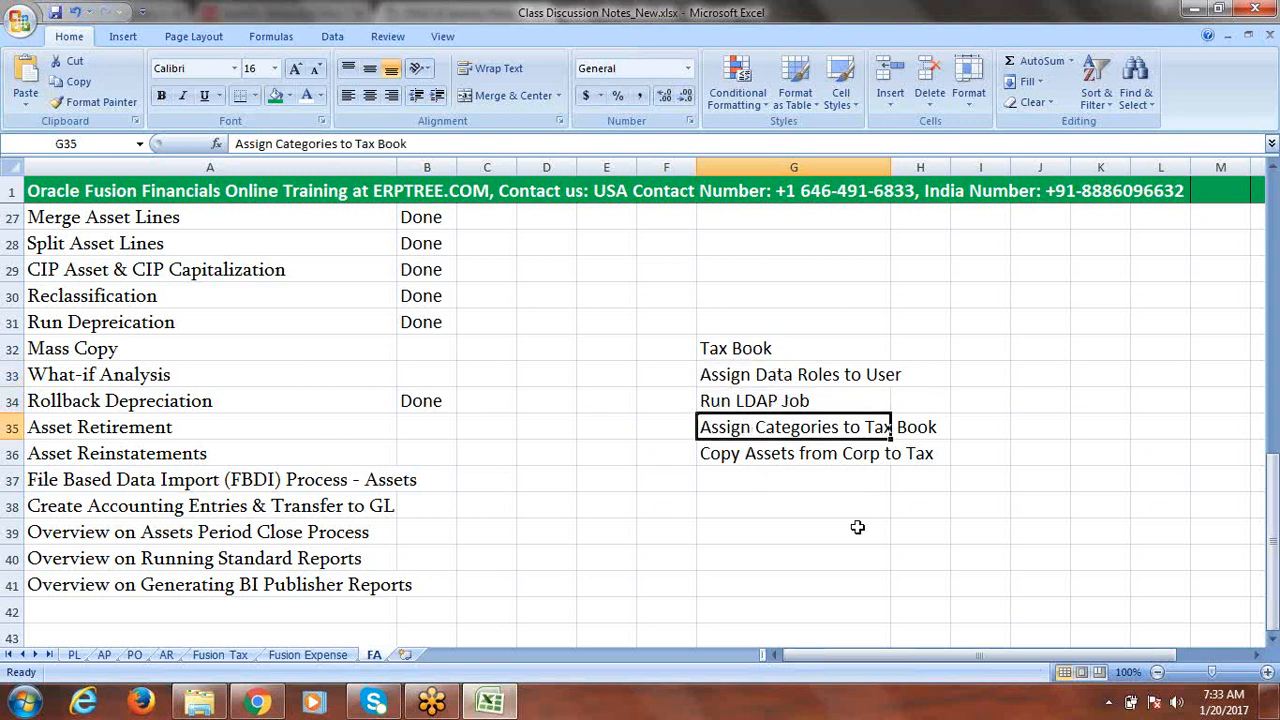
Return to Setup and Maintenance in the browser, close the task search and open the list of implementation projects
left_click(257, 702)
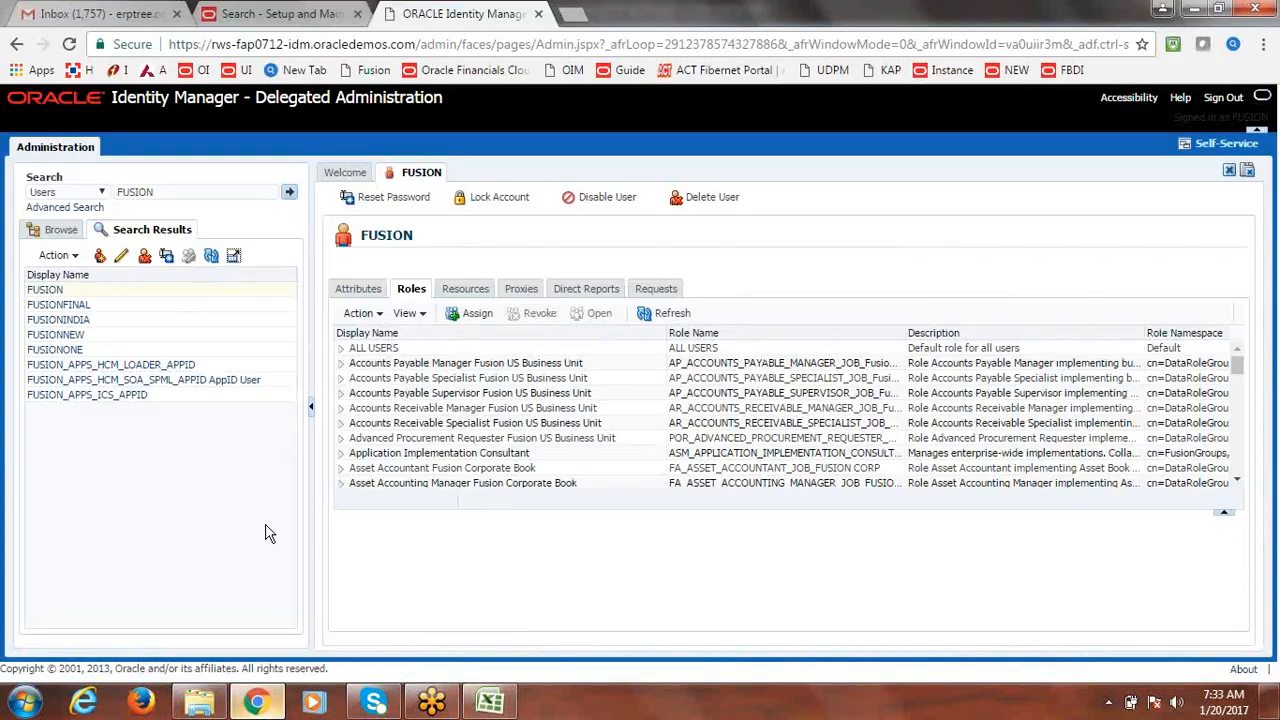
left_click(270, 14)
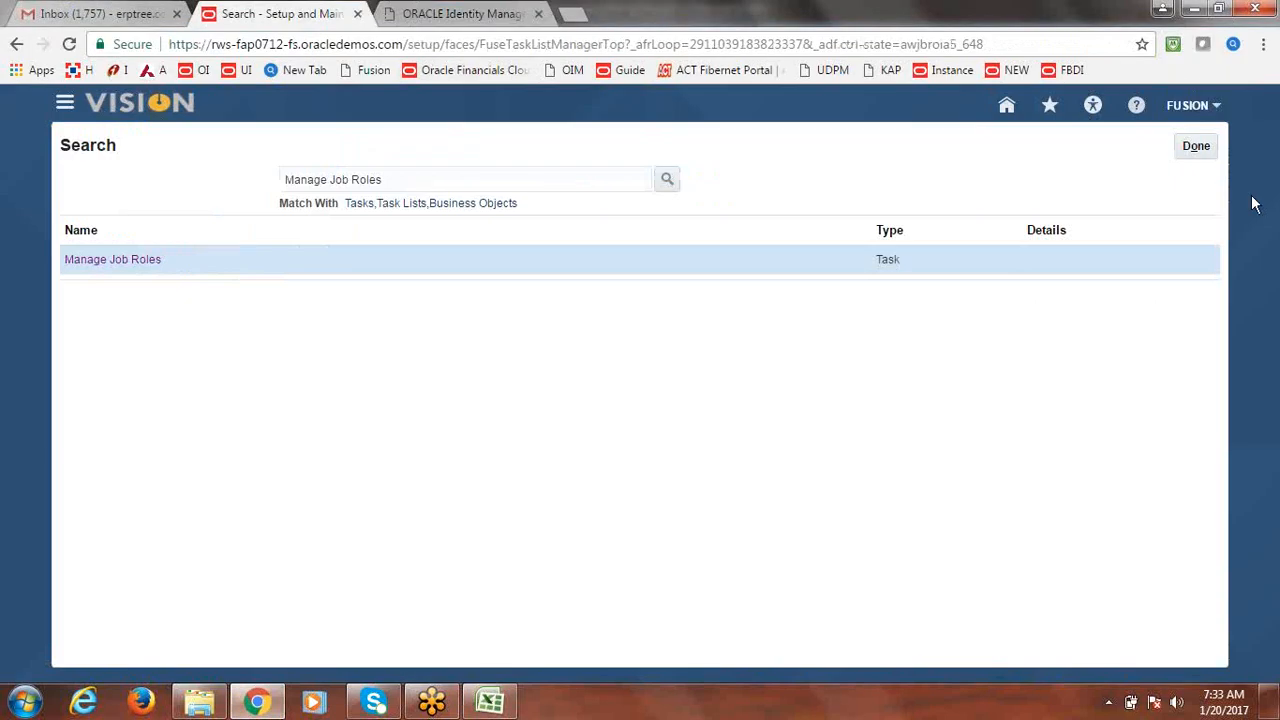
left_click(1200, 148)
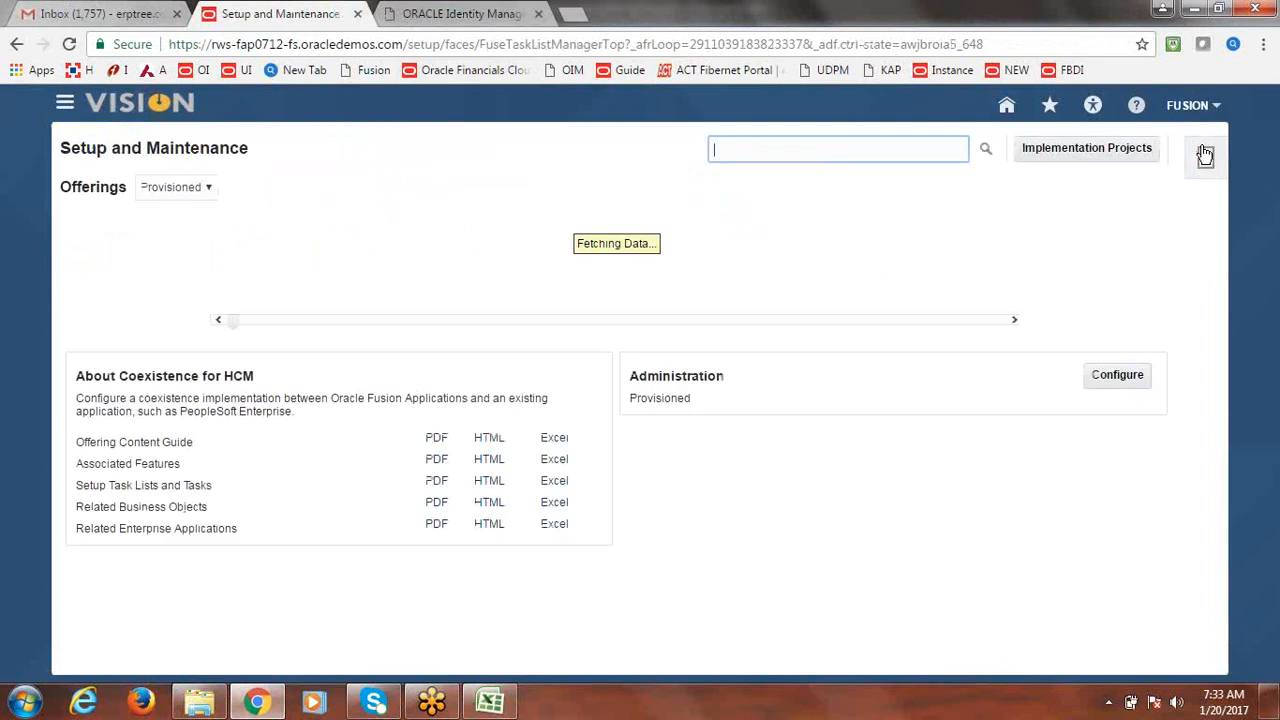
left_click(1105, 150)
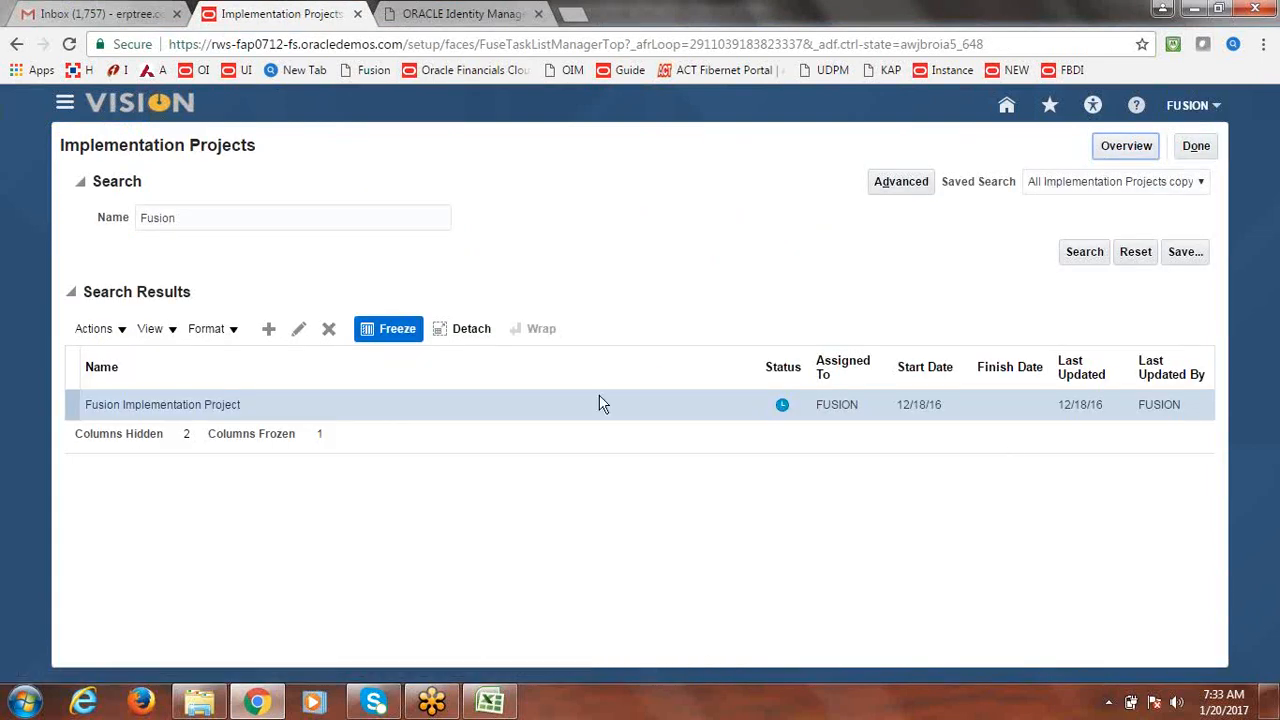
Open the Fusion Implementation Project, search its tasks for "Asset Categories" and go to Manage Asset Categories in the task list
left_click(205, 410)
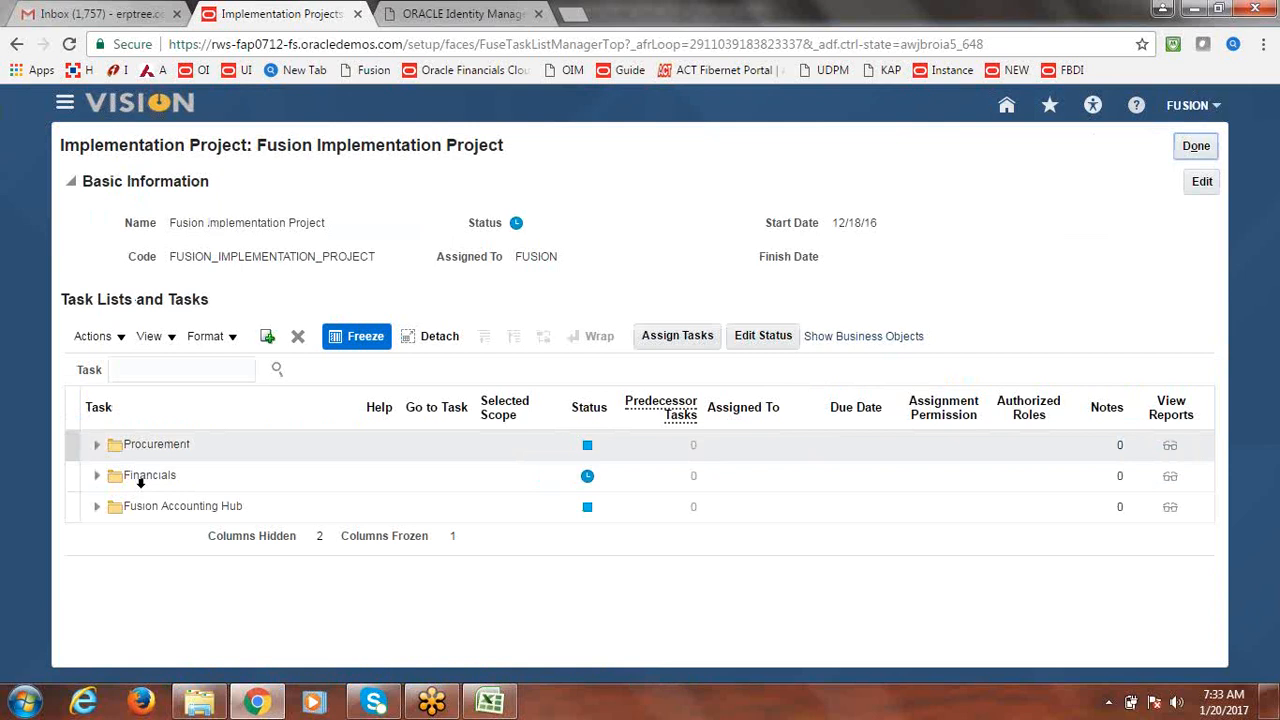
left_click(187, 370)
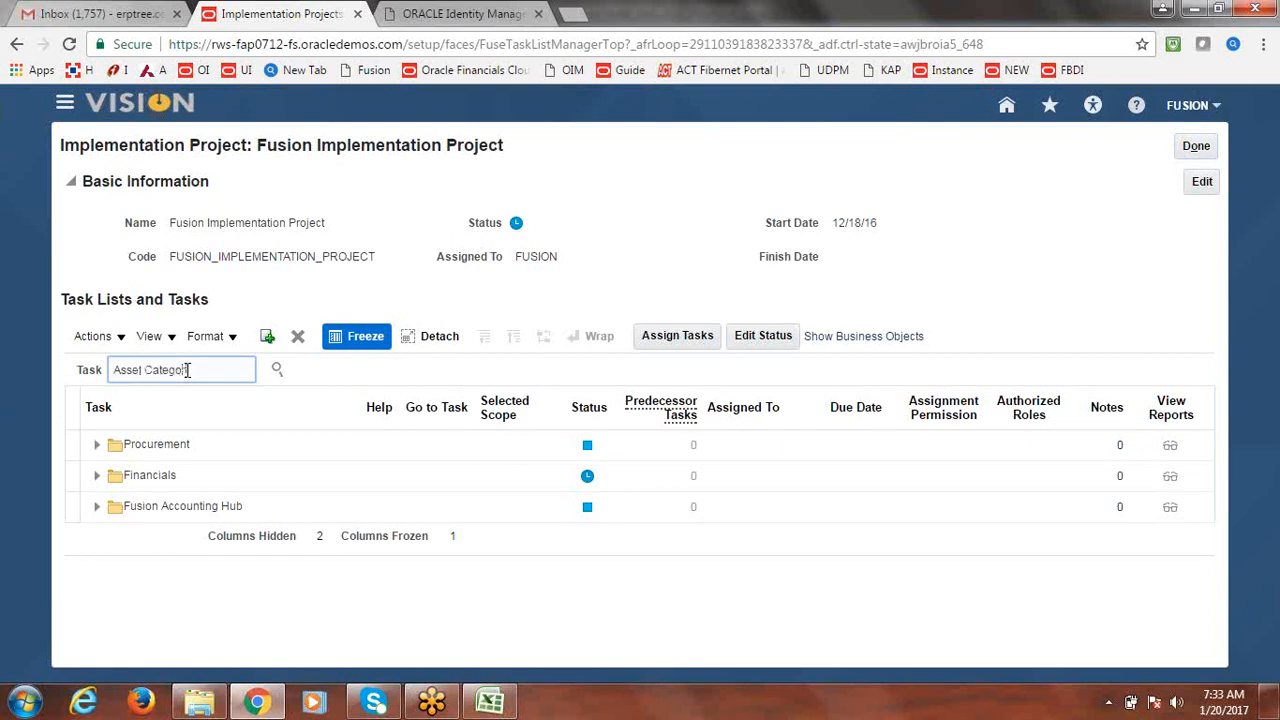
type("Asset Categories")
key("Return")
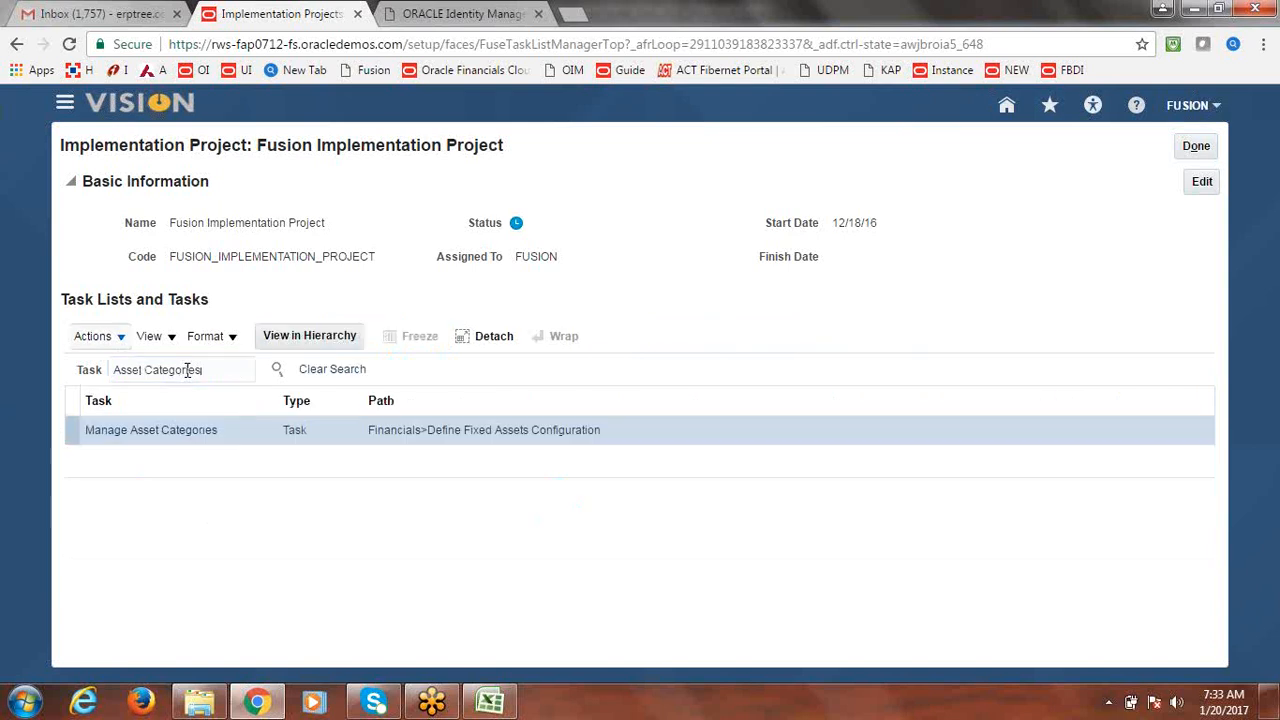
left_click(172, 437)
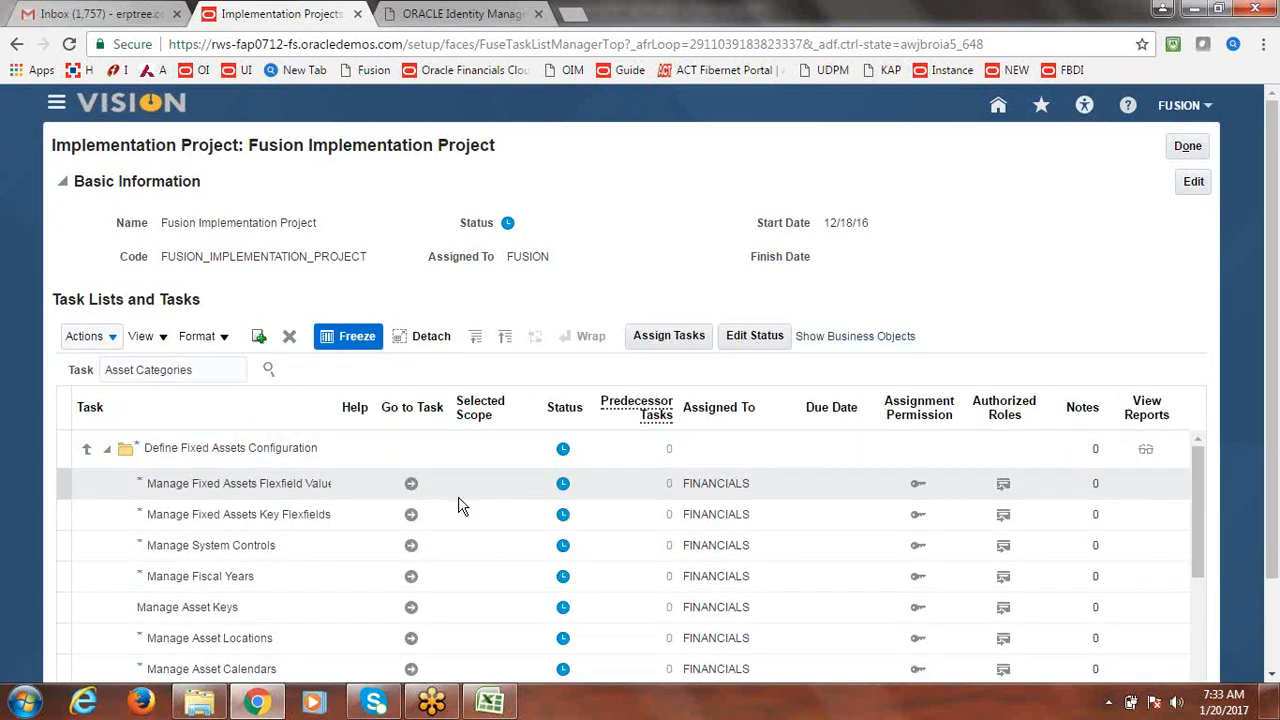
Open the Manage Asset Categories task under Define Fixed Assets Configuration
left_click_drag(1275, 368, 1278, 578)
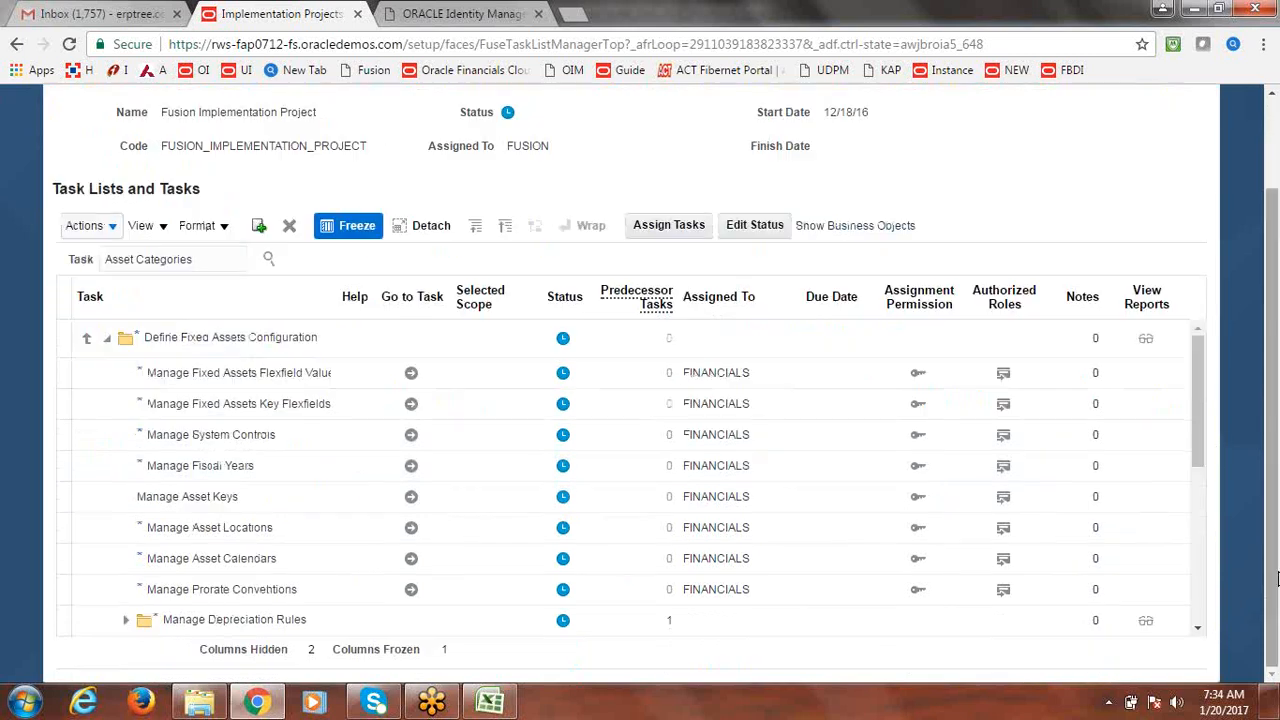
left_click_drag(1200, 425, 1218, 620)
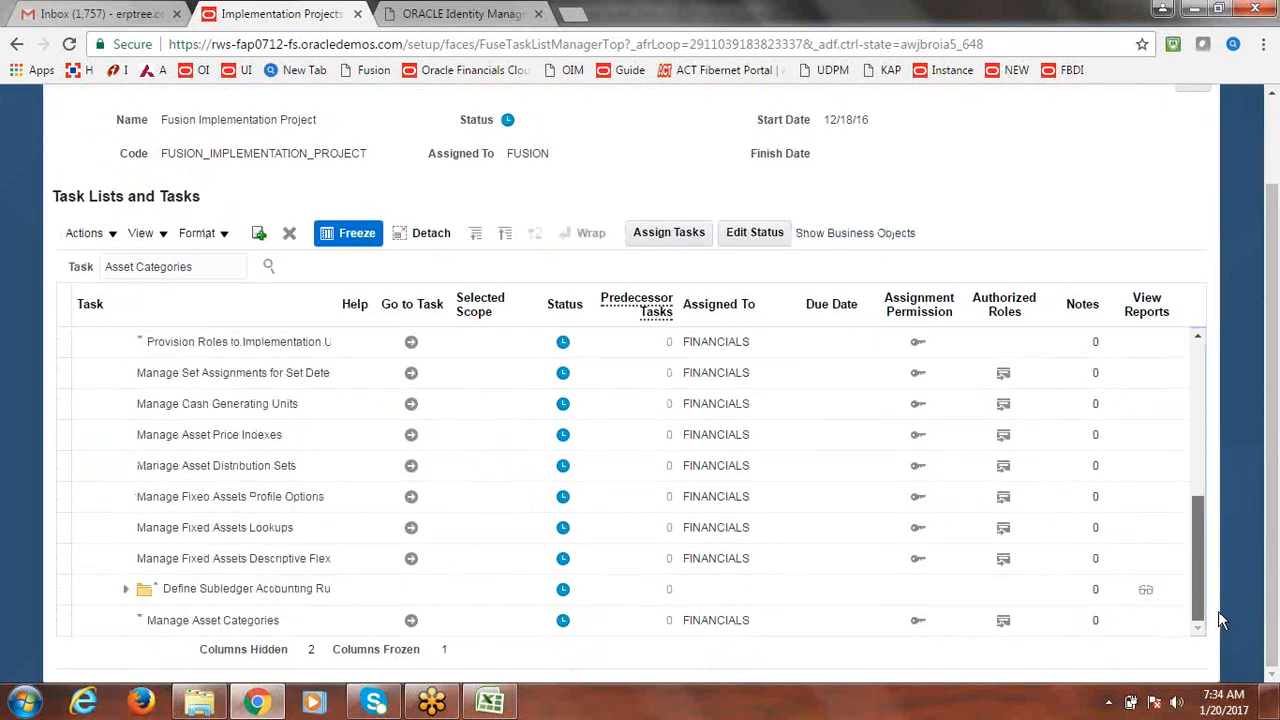
left_click(411, 622)
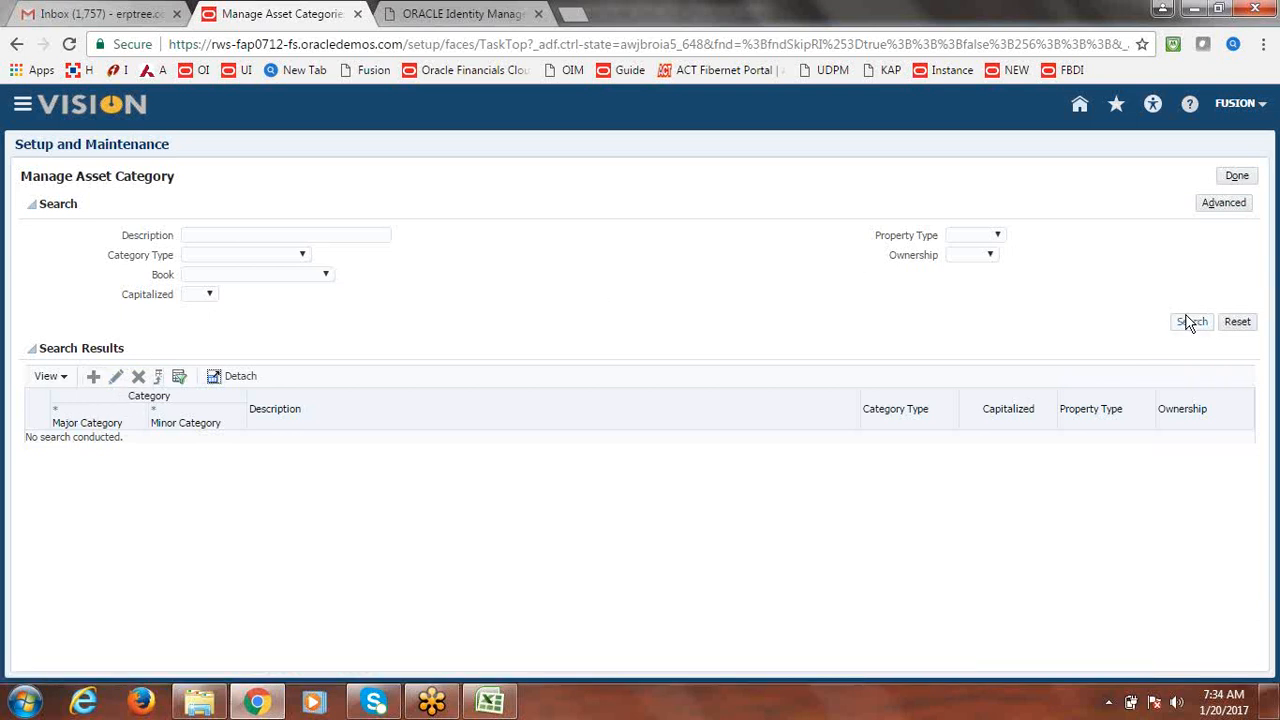
Search for asset categories in the FUSION CORP book and widen the Major Category and Minor Category columns of the results
left_click(326, 276)
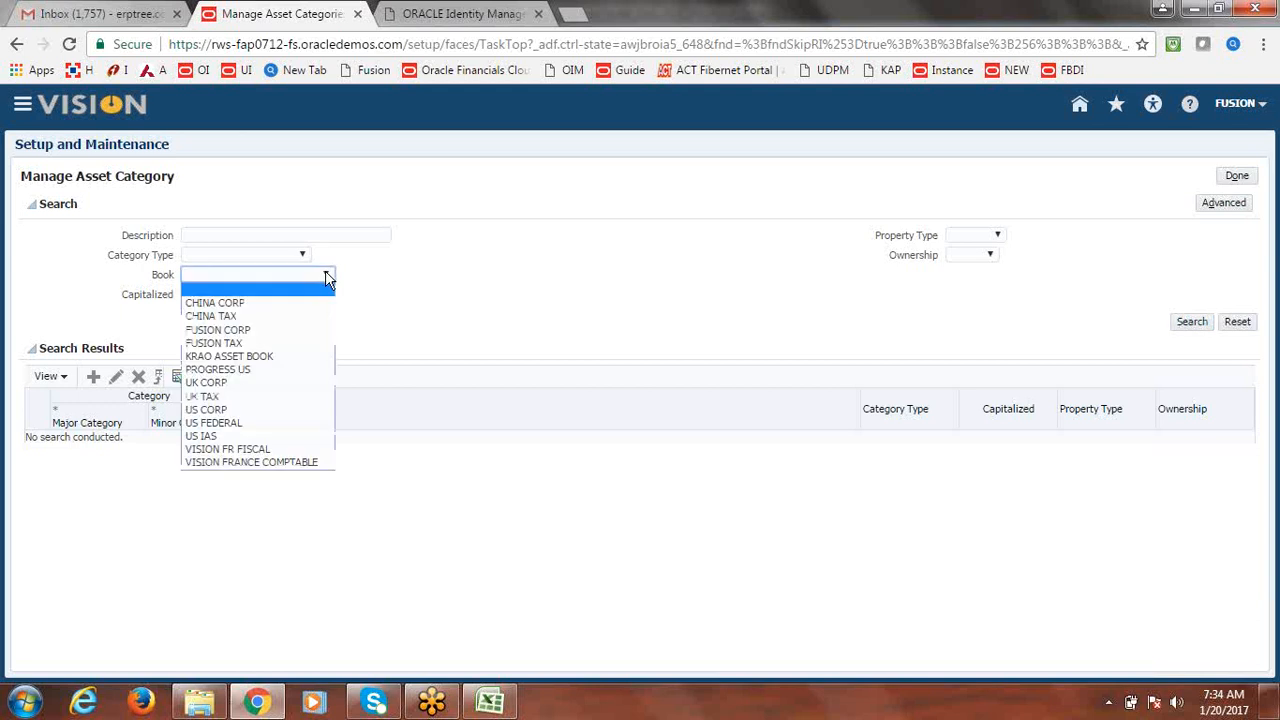
left_click(268, 330)
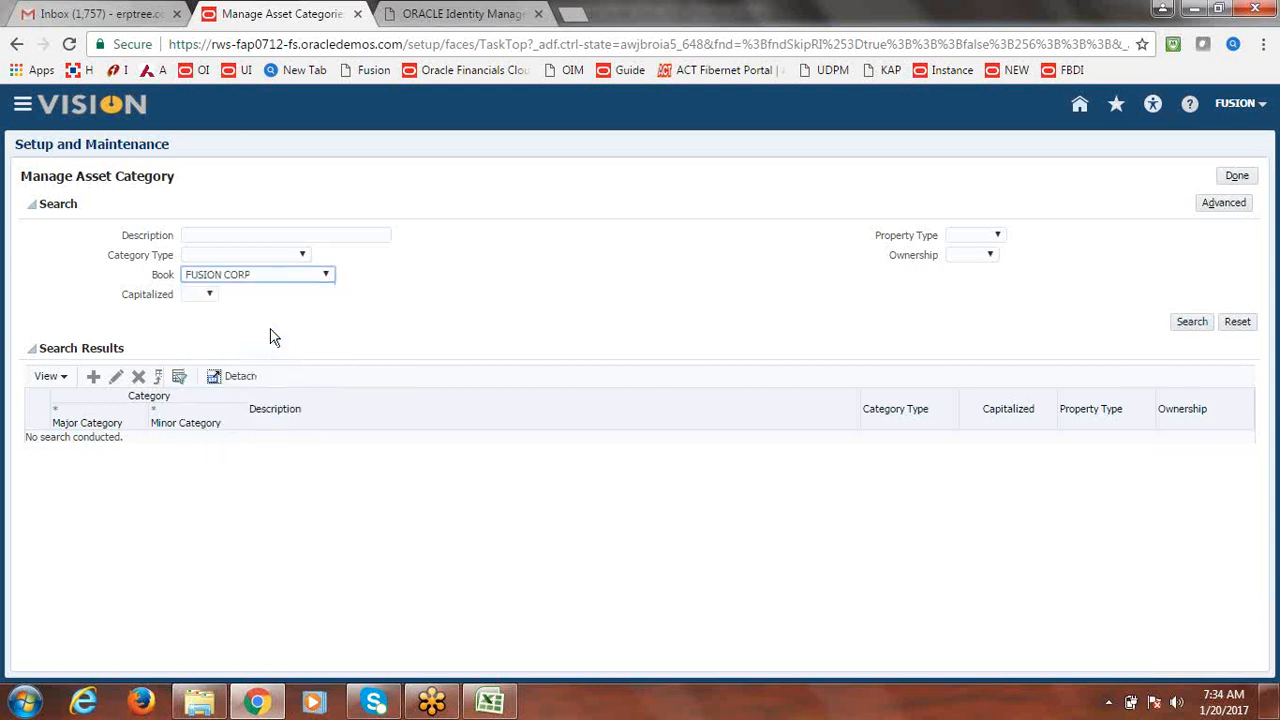
left_click(1200, 322)
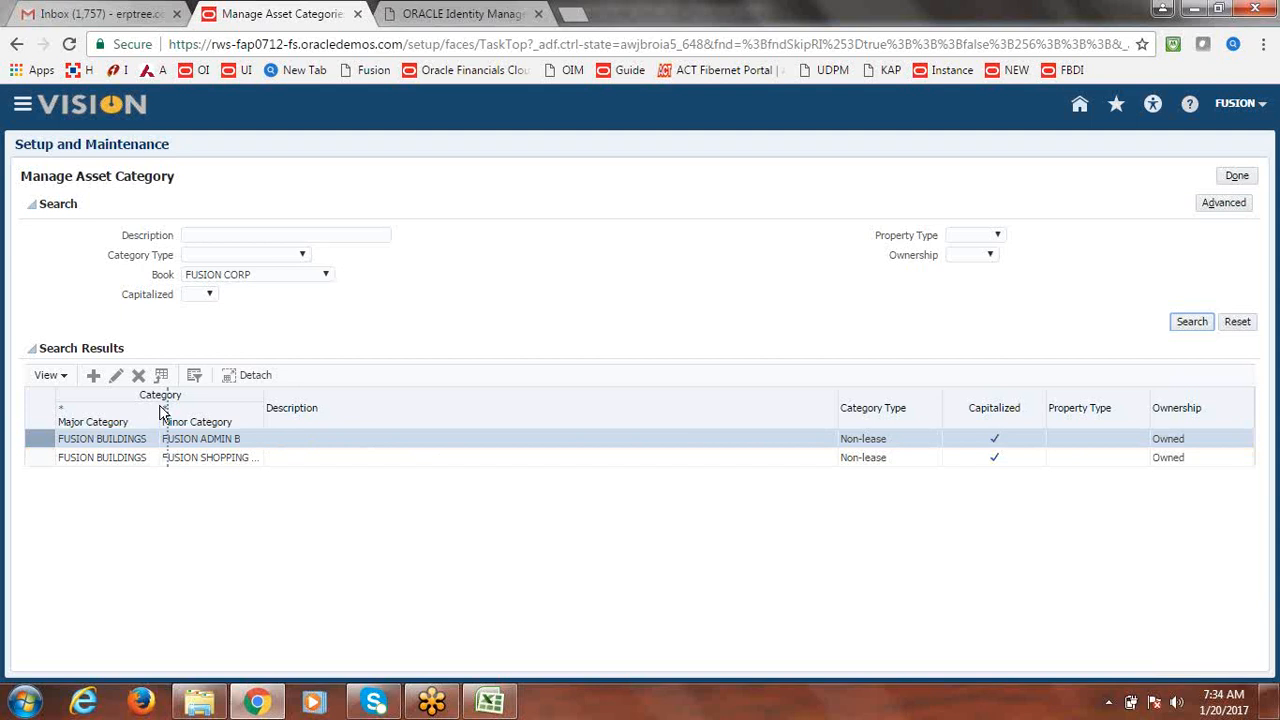
left_click_drag(159, 405, 204, 402)
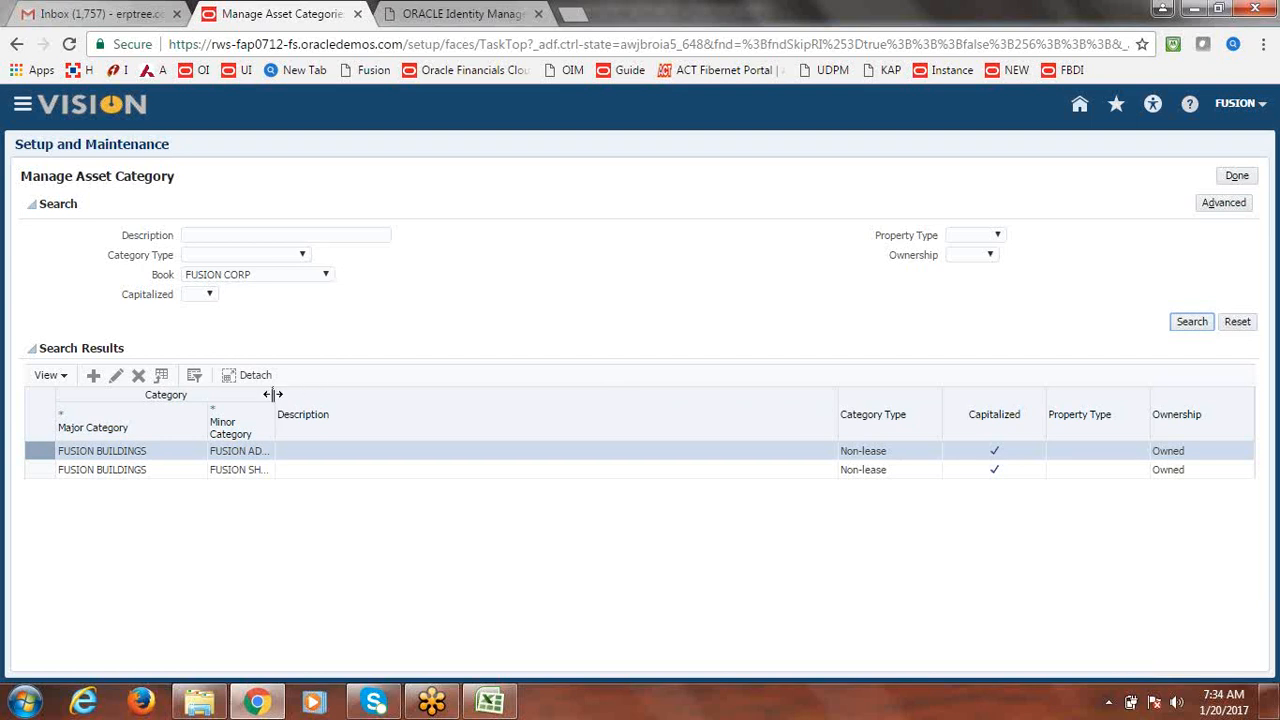
left_click_drag(272, 394, 442, 406)
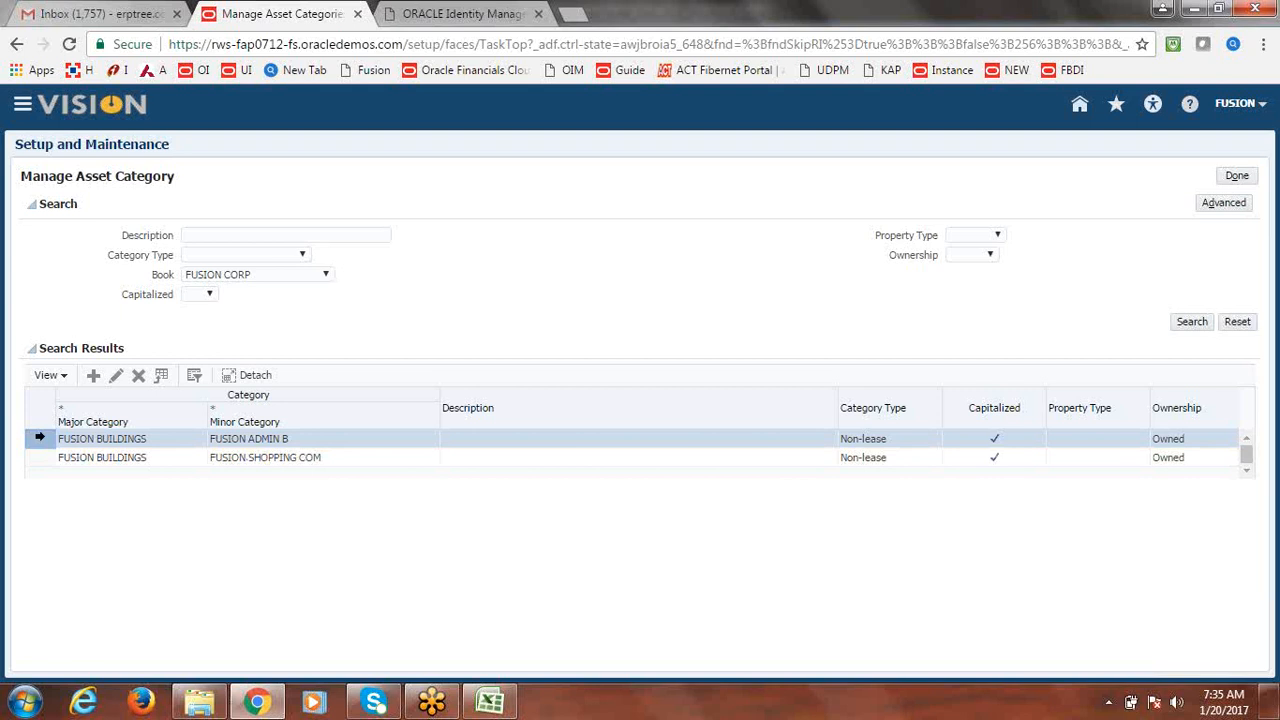
Edit the FUSION BUILDINGS-FUSION ADMIN B category and add the FUSION TAX book to it
left_click(119, 378)
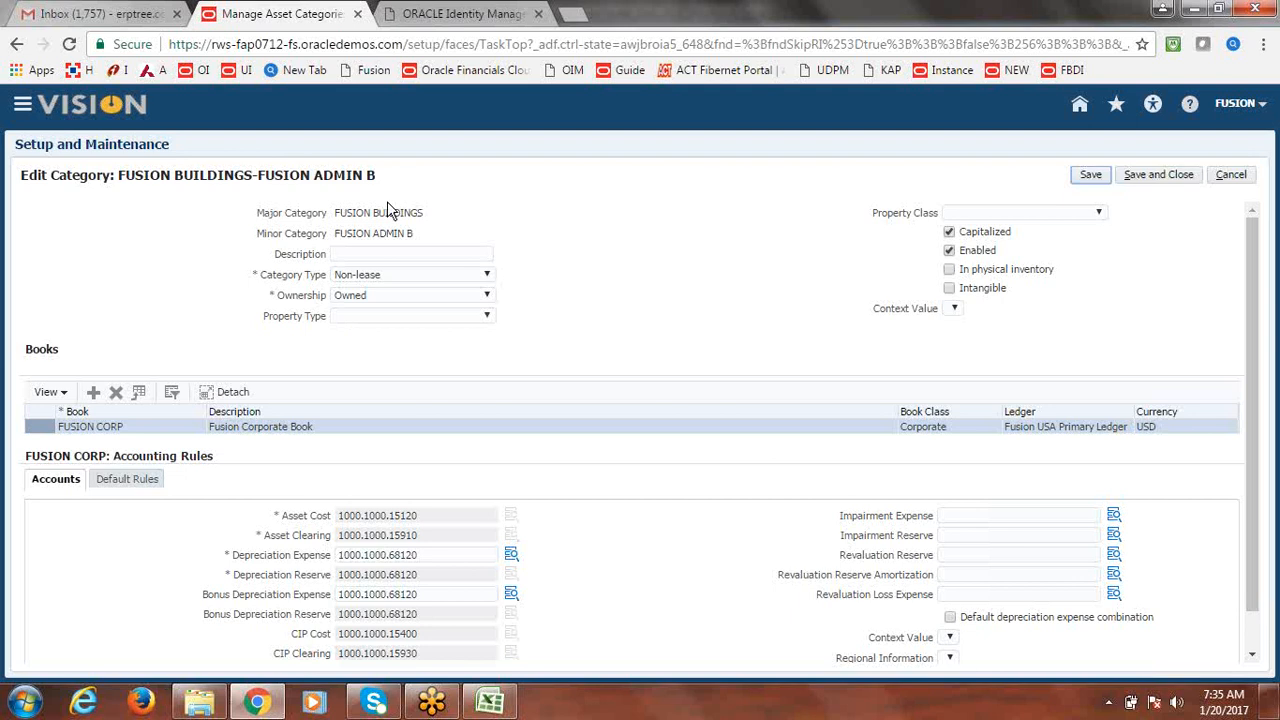
left_click(96, 392)
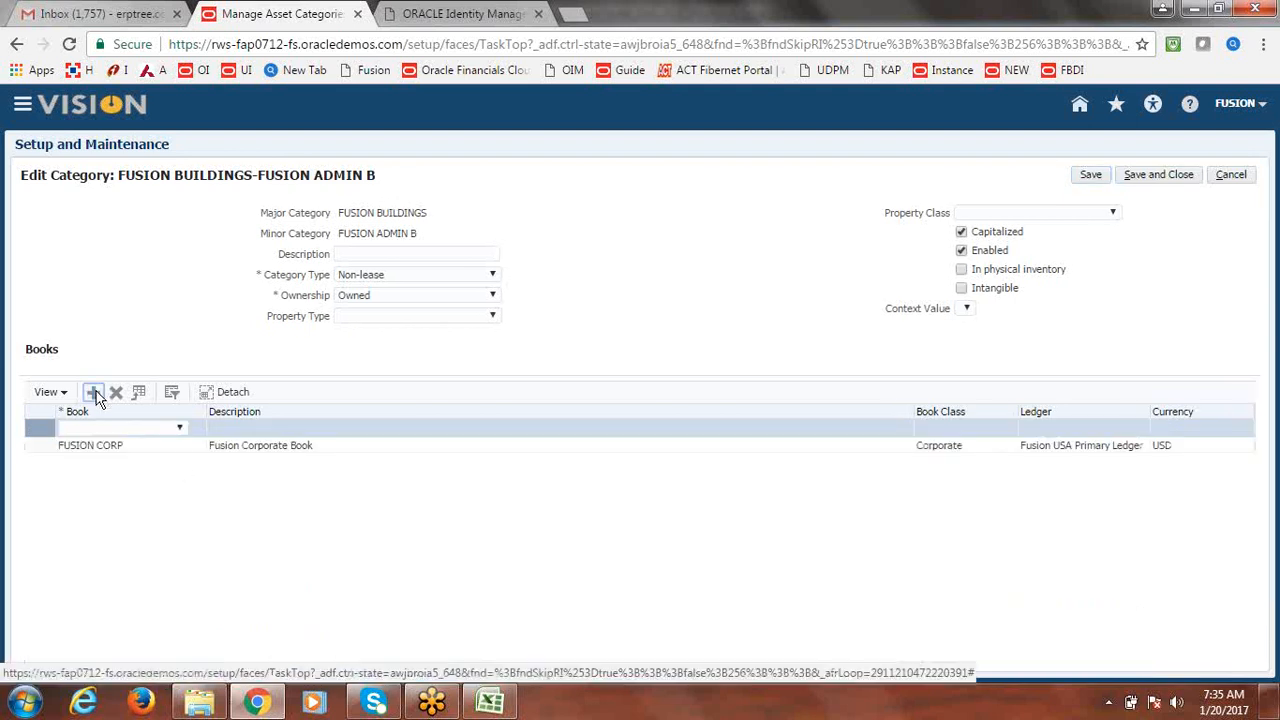
left_click(180, 431)
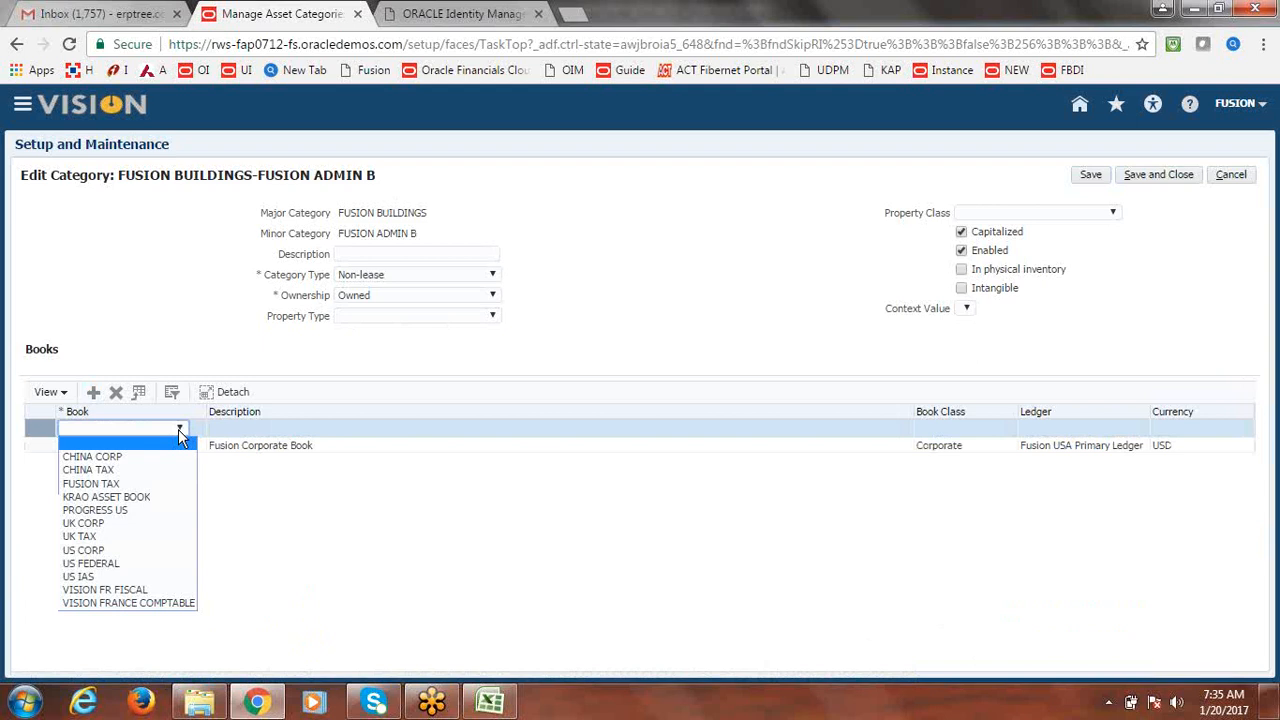
left_click(133, 482)
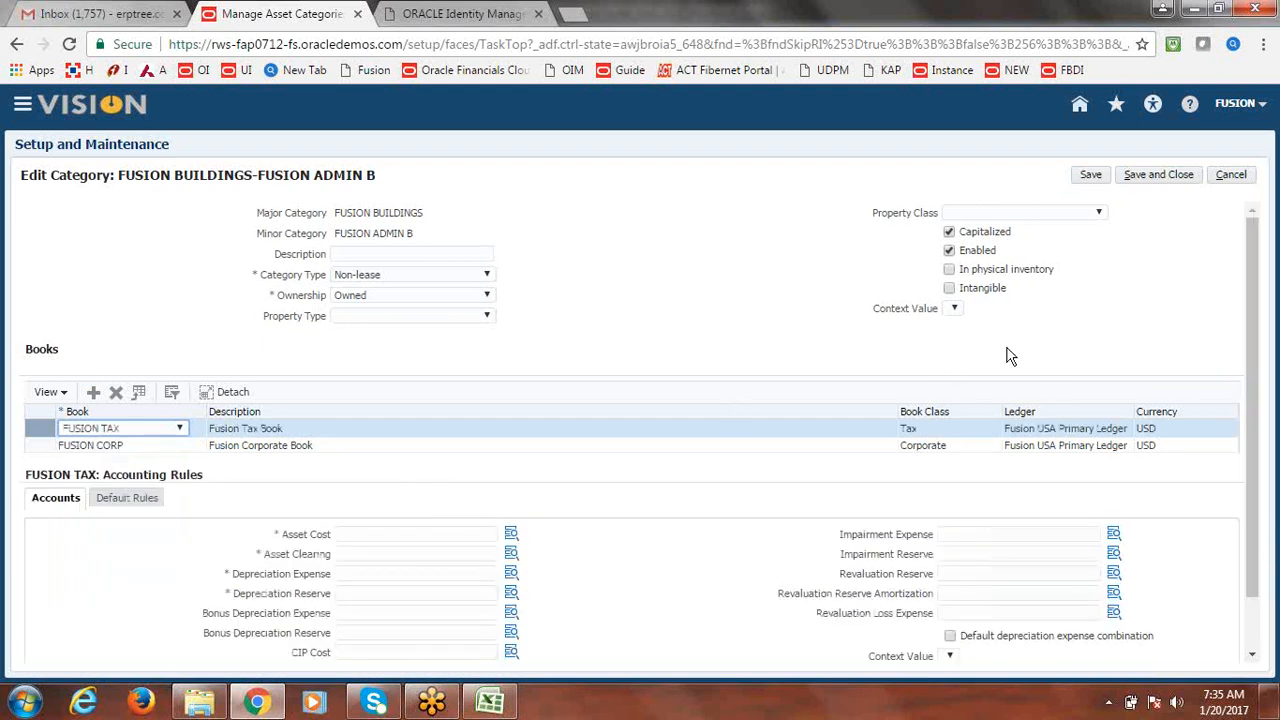
For the FUSION TAX book's Asset Cost account, set the Company segment to 1000 and the Department segment to 1000
left_click_drag(1254, 349, 1274, 445)
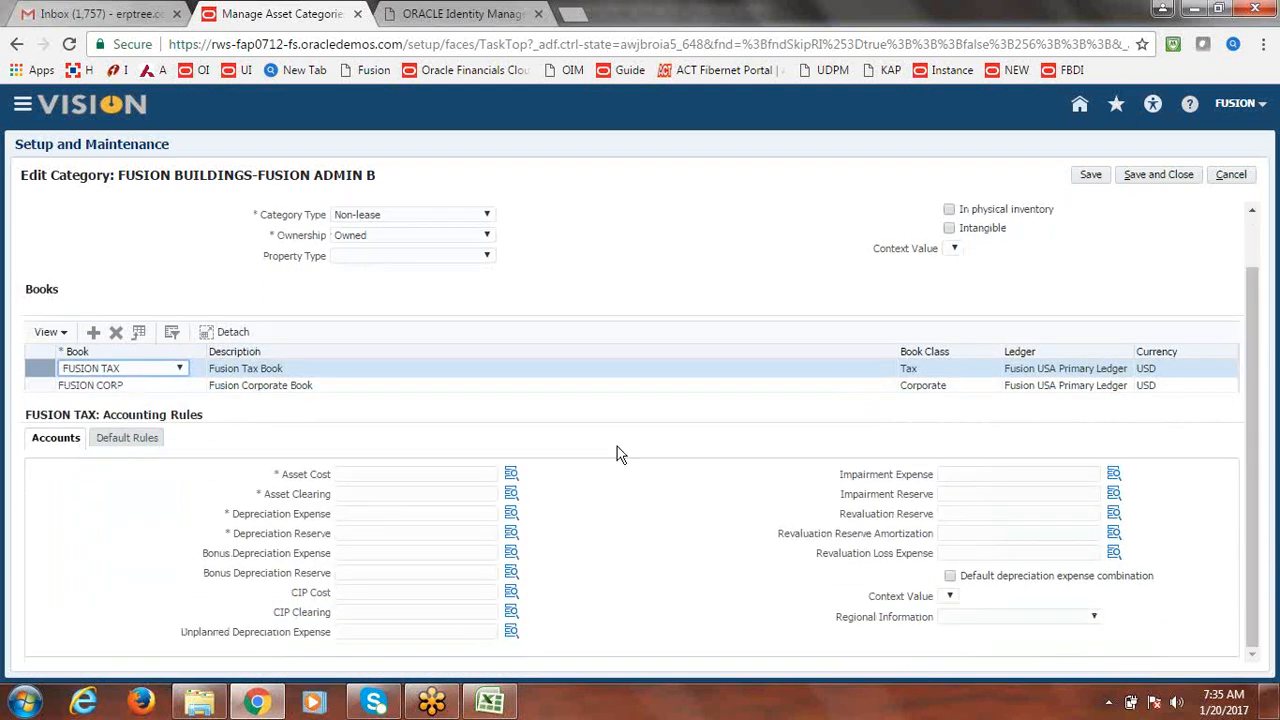
left_click(511, 478)
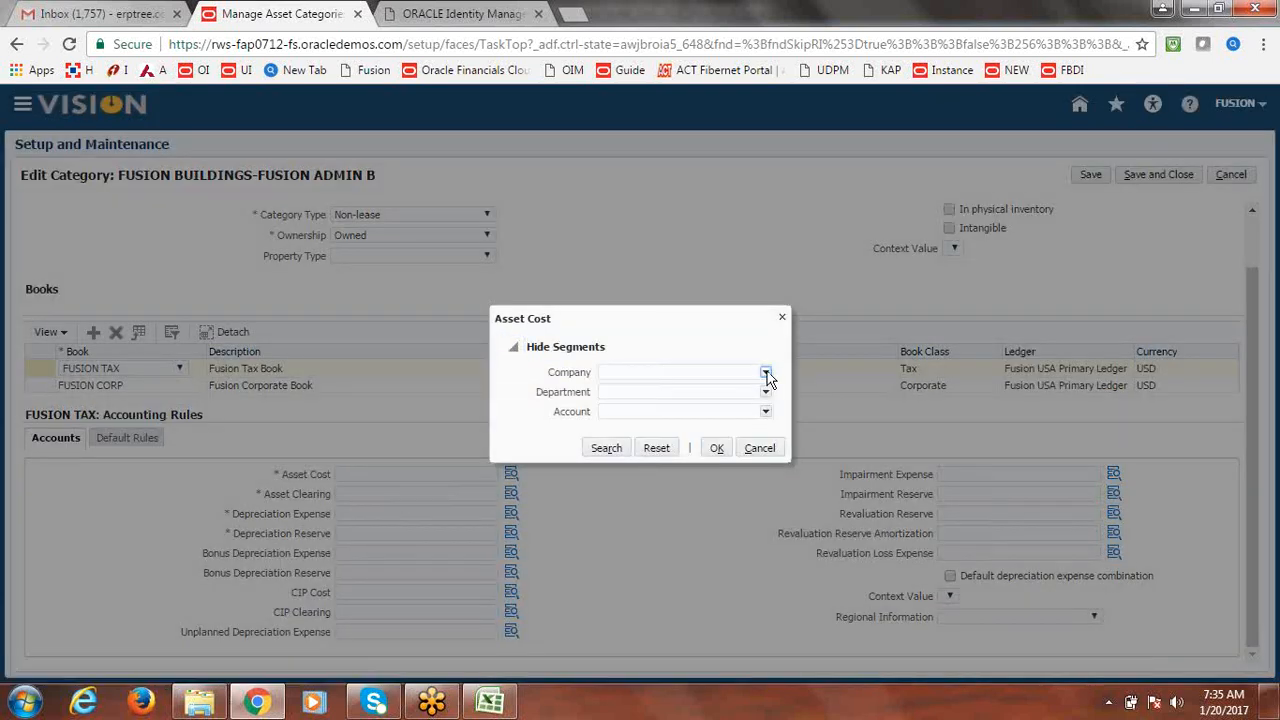
left_click(767, 374)
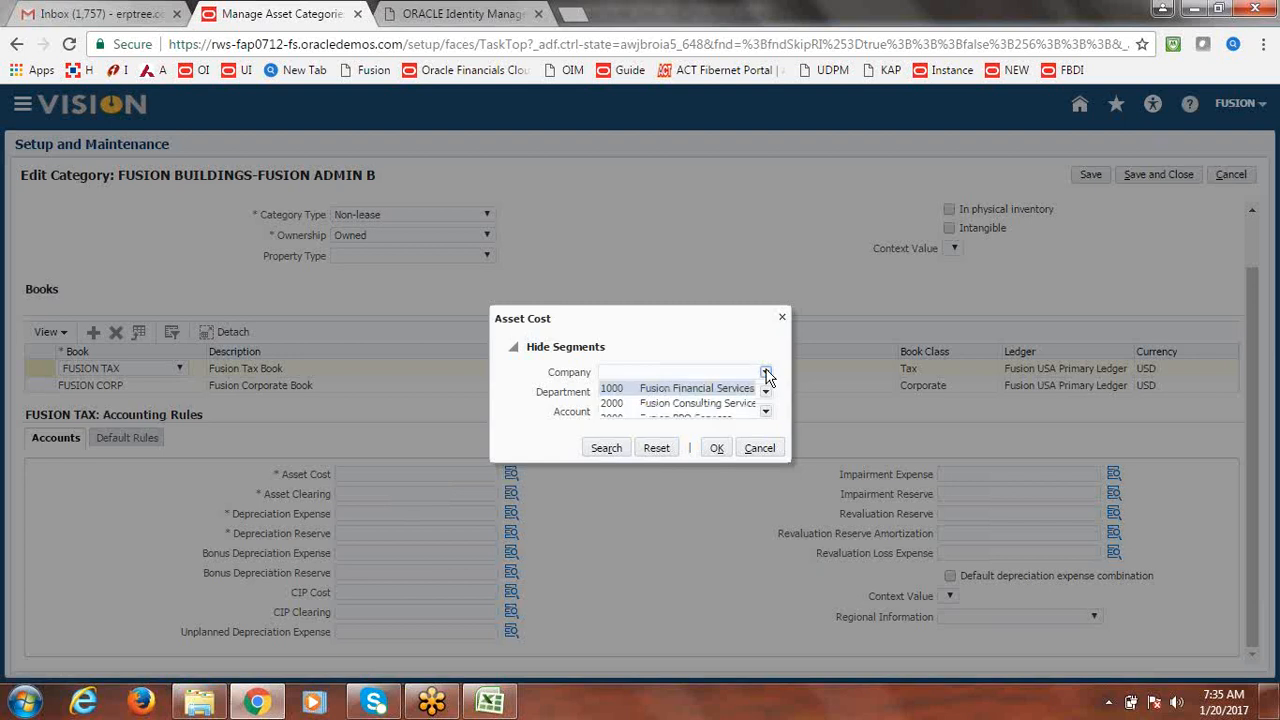
left_click(766, 372)
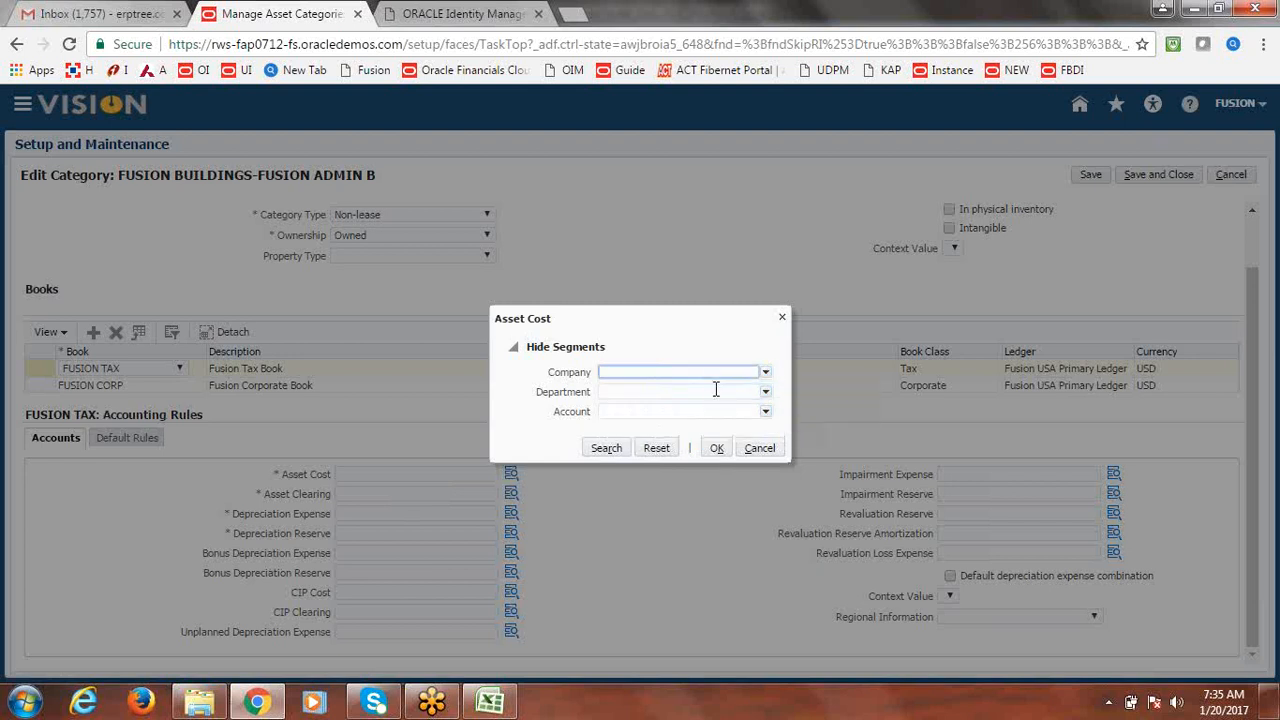
type("1000")
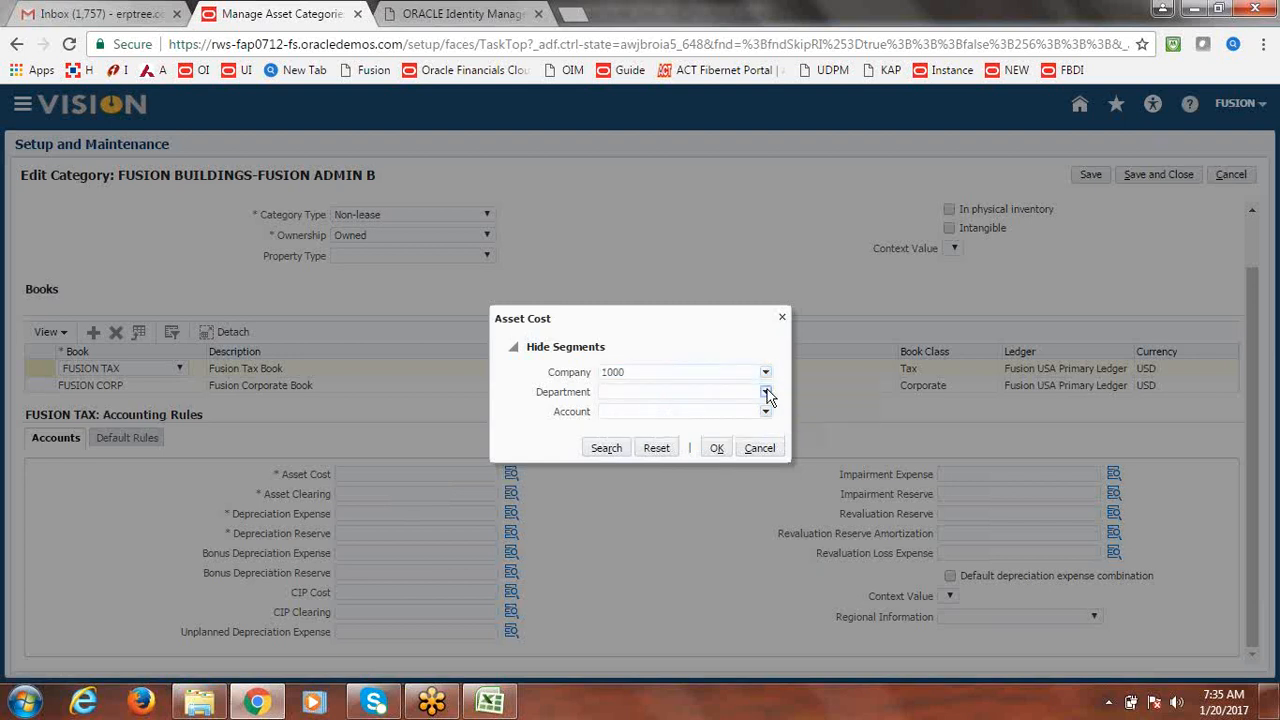
left_click(767, 393)
left_click(766, 392)
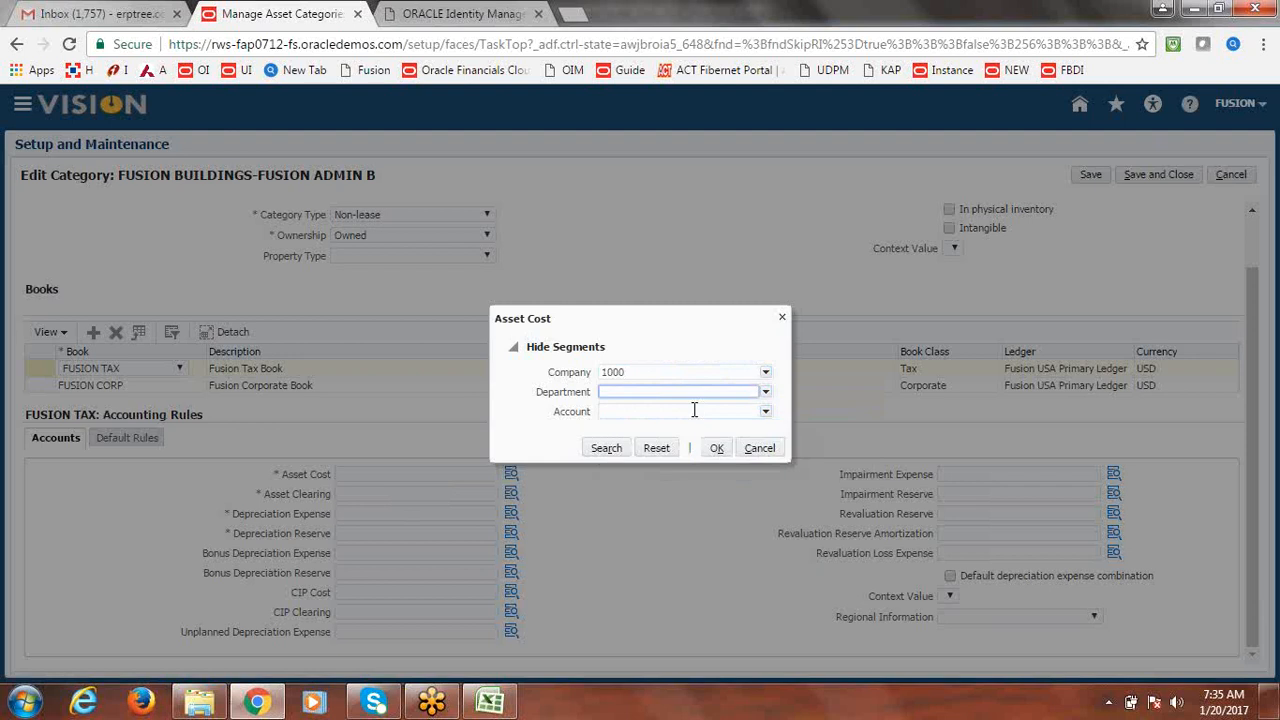
type("1000")
Search the Asset Cost account values by description "Buil", choose 15120 Buildings and Improvements, and confirm the account combination
left_click(766, 413)
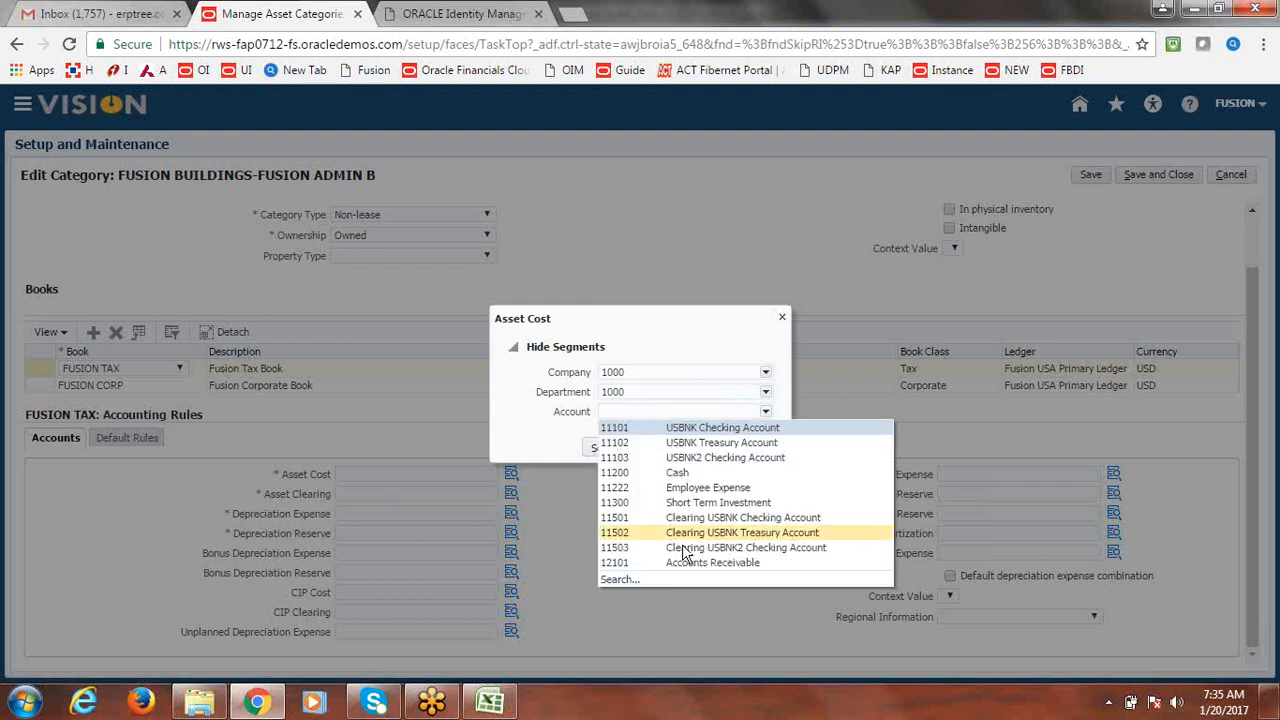
left_click(633, 579)
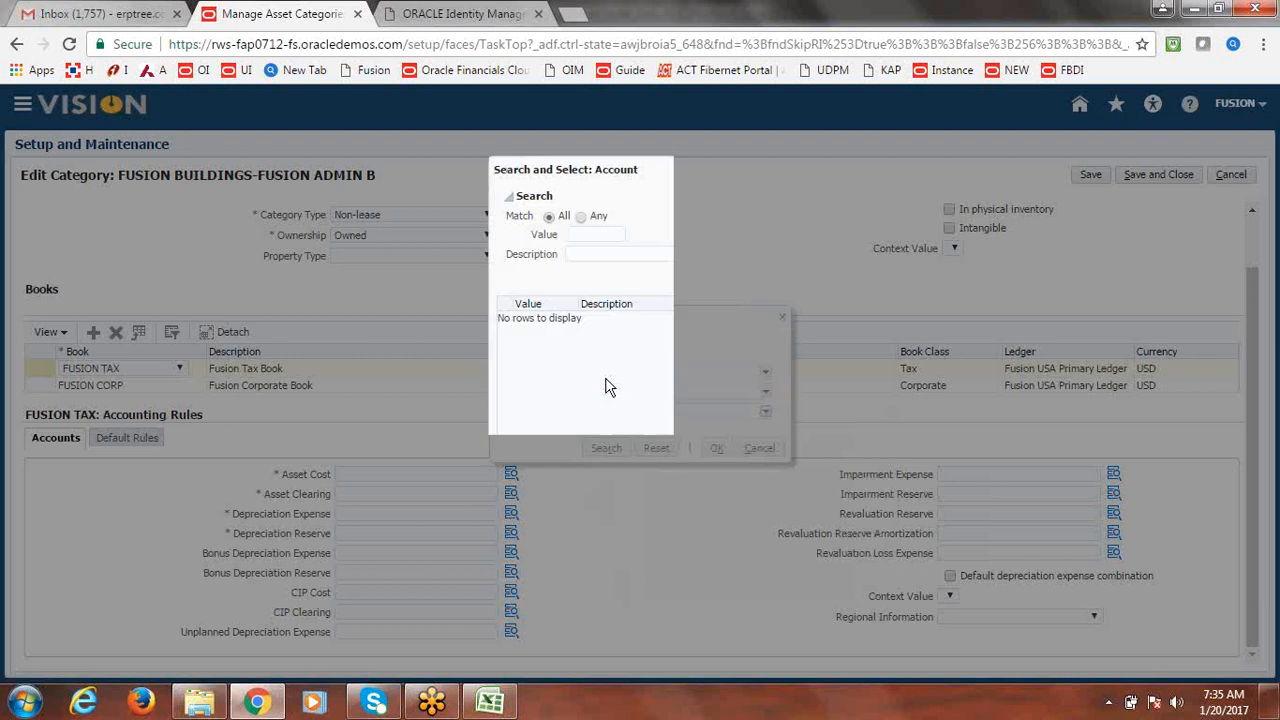
left_click(627, 252)
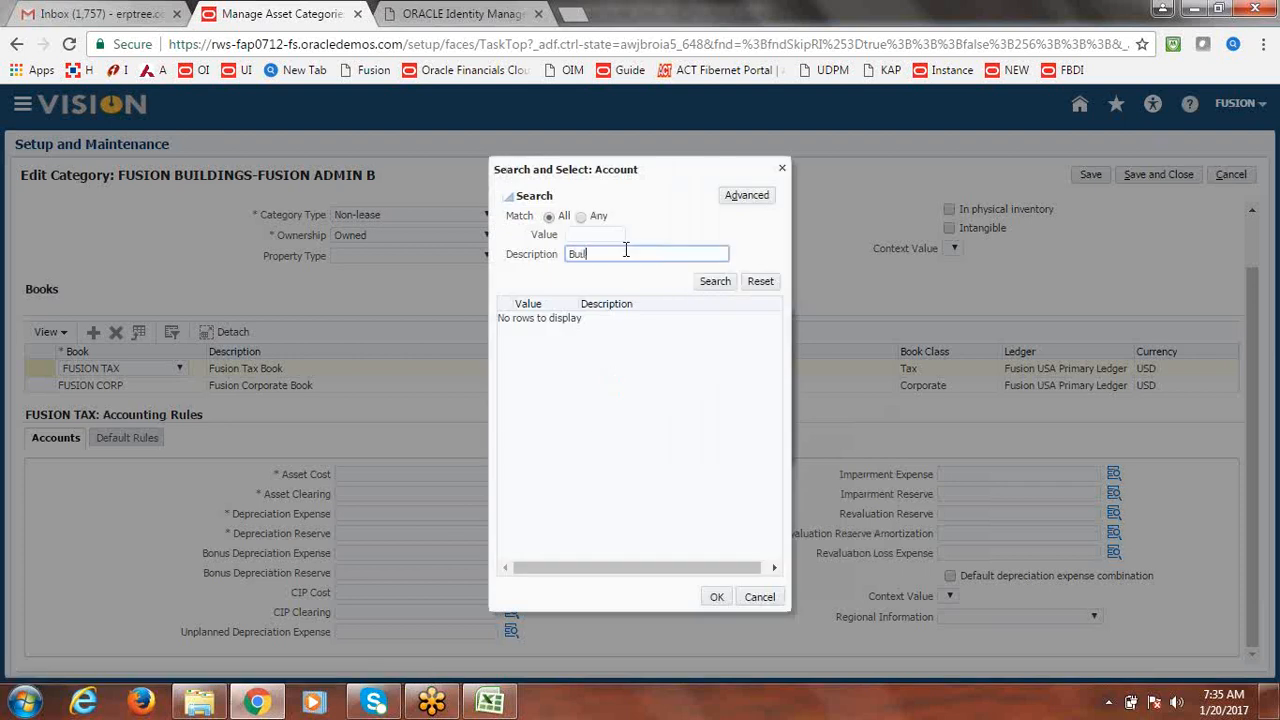
type("Buil")
key("Return")
left_click(538, 320)
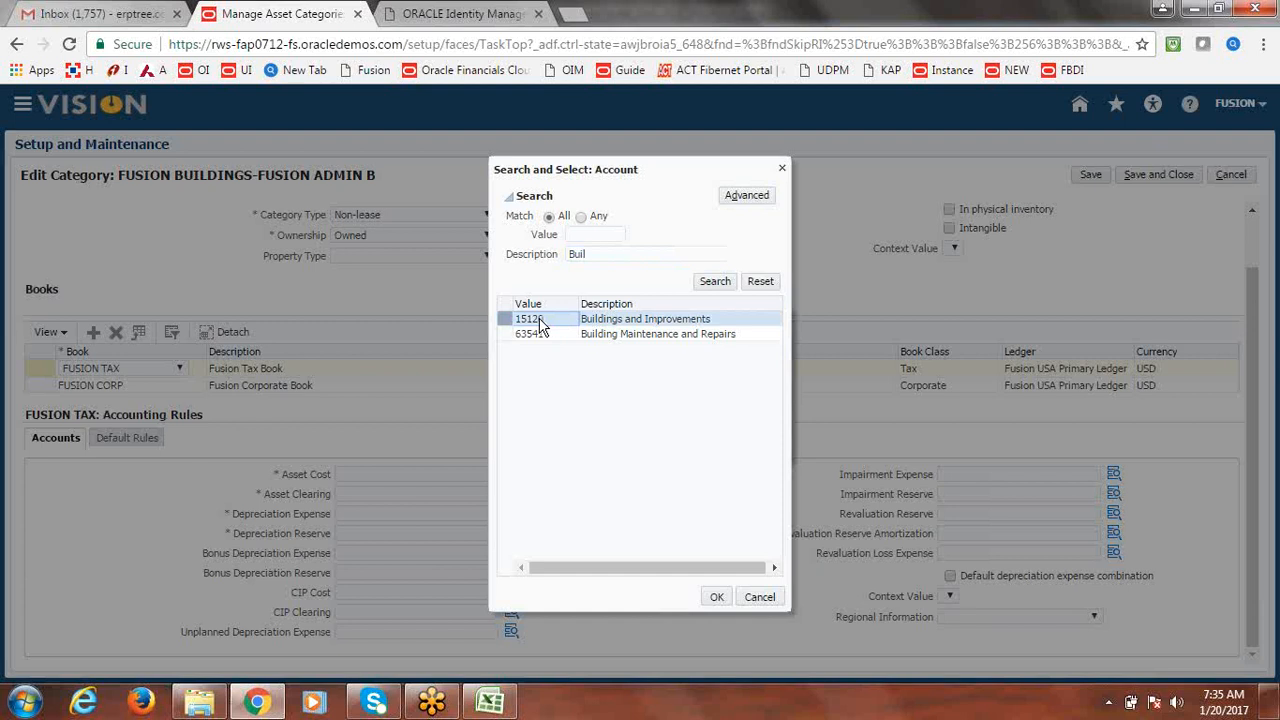
left_click(717, 597)
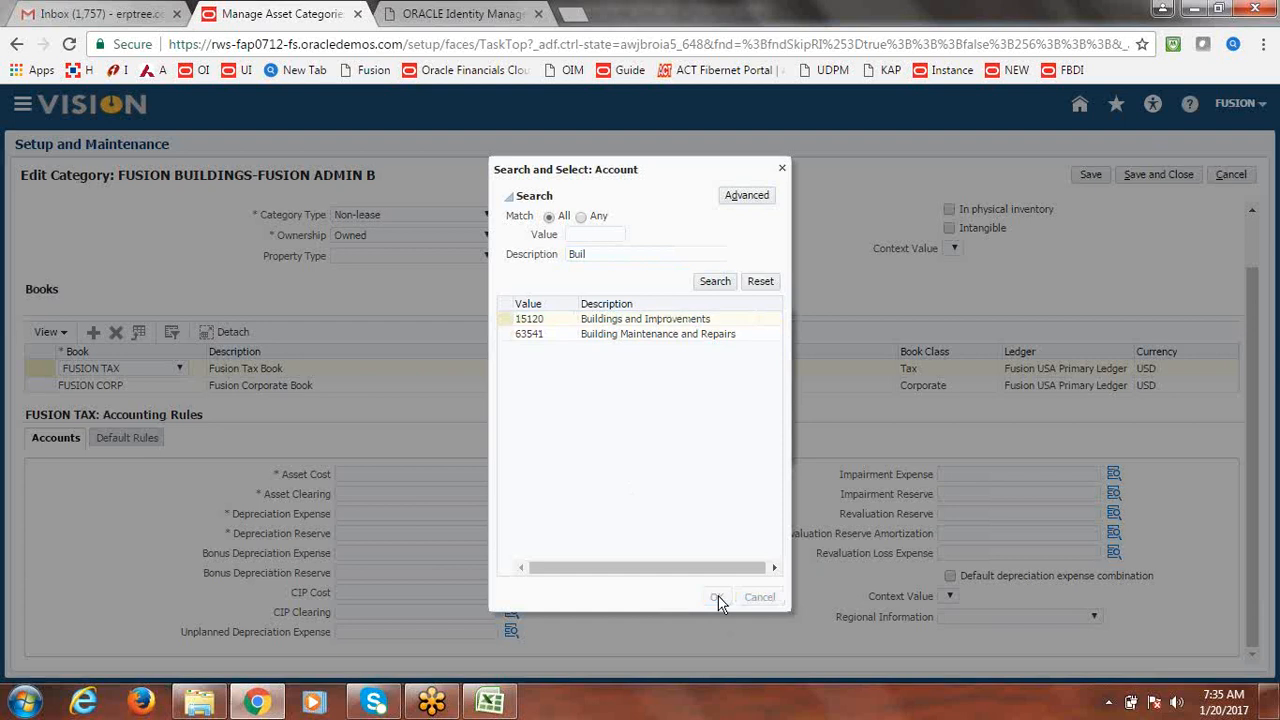
left_click(716, 448)
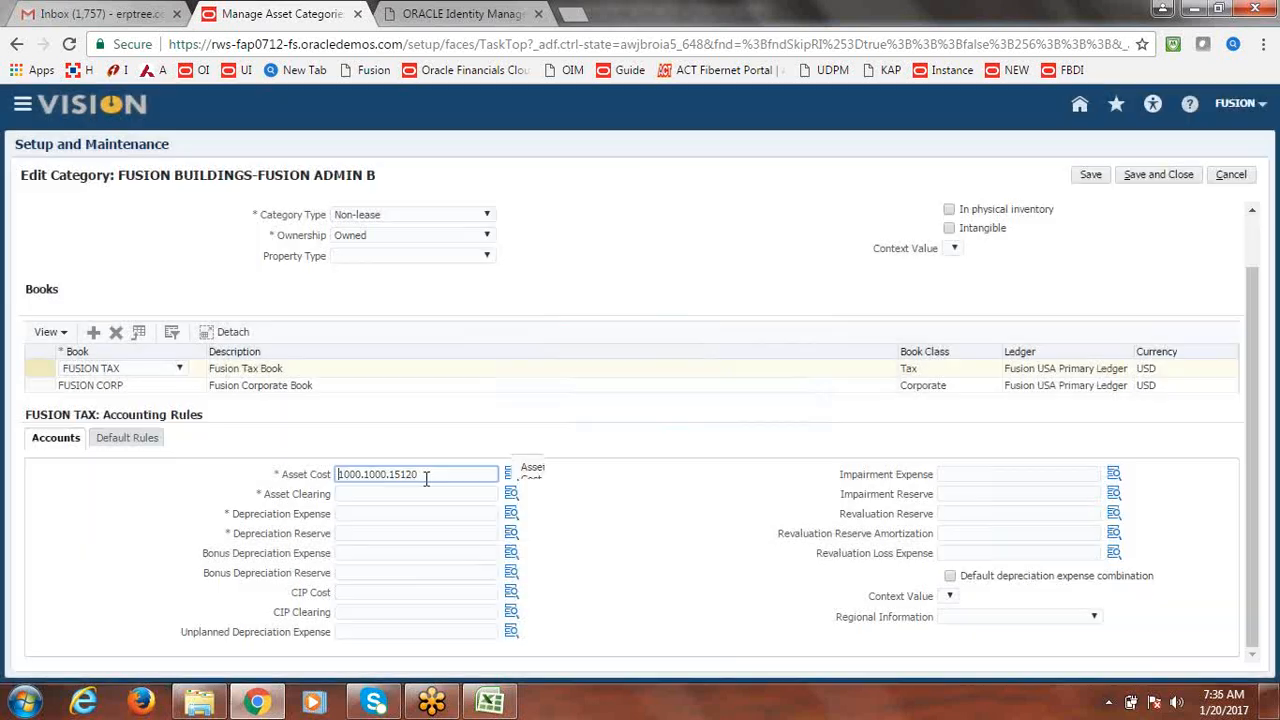
Copy the Asset Cost combination 1000.1000.15120 into the Asset Clearing field
left_click_drag(423, 474, 280, 494)
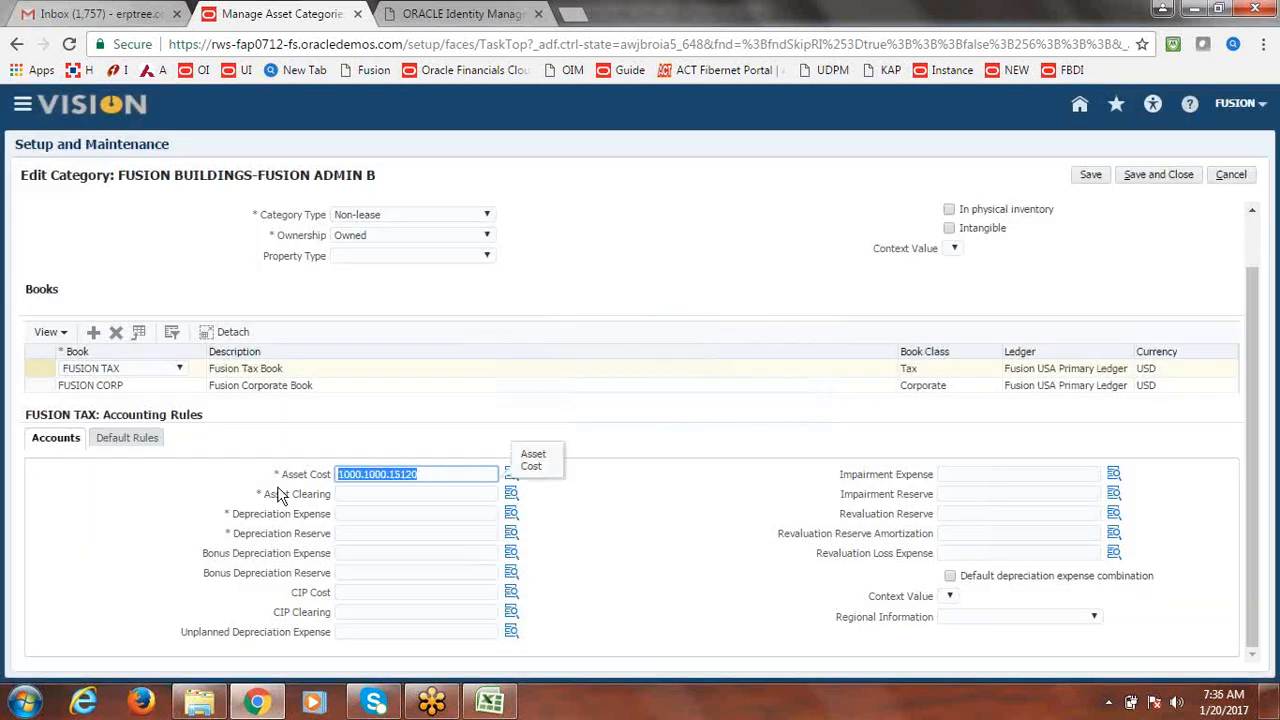
key("ctrl+c")
left_click(343, 494)
key("ctrl+v")
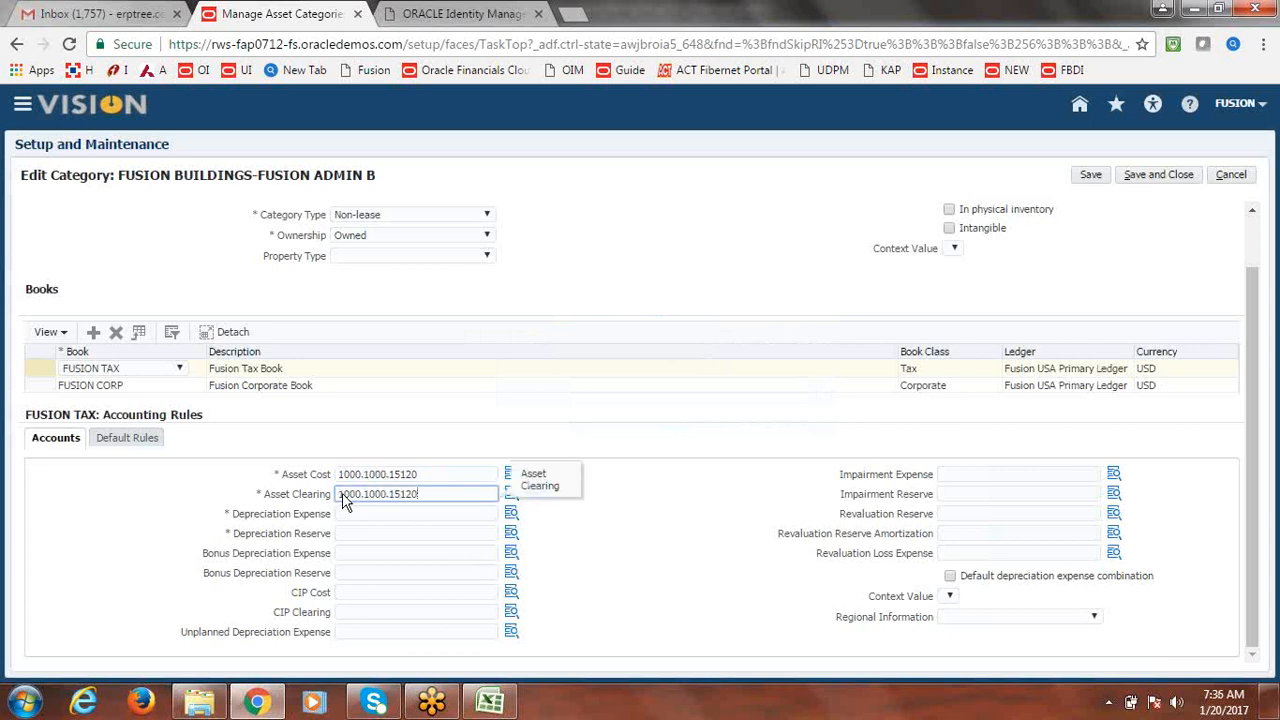
Replace the Asset Clearing account by searching descriptions for "Asset Cl", choosing 15910 Asset Clearing, and confirming the combination
left_click(511, 496)
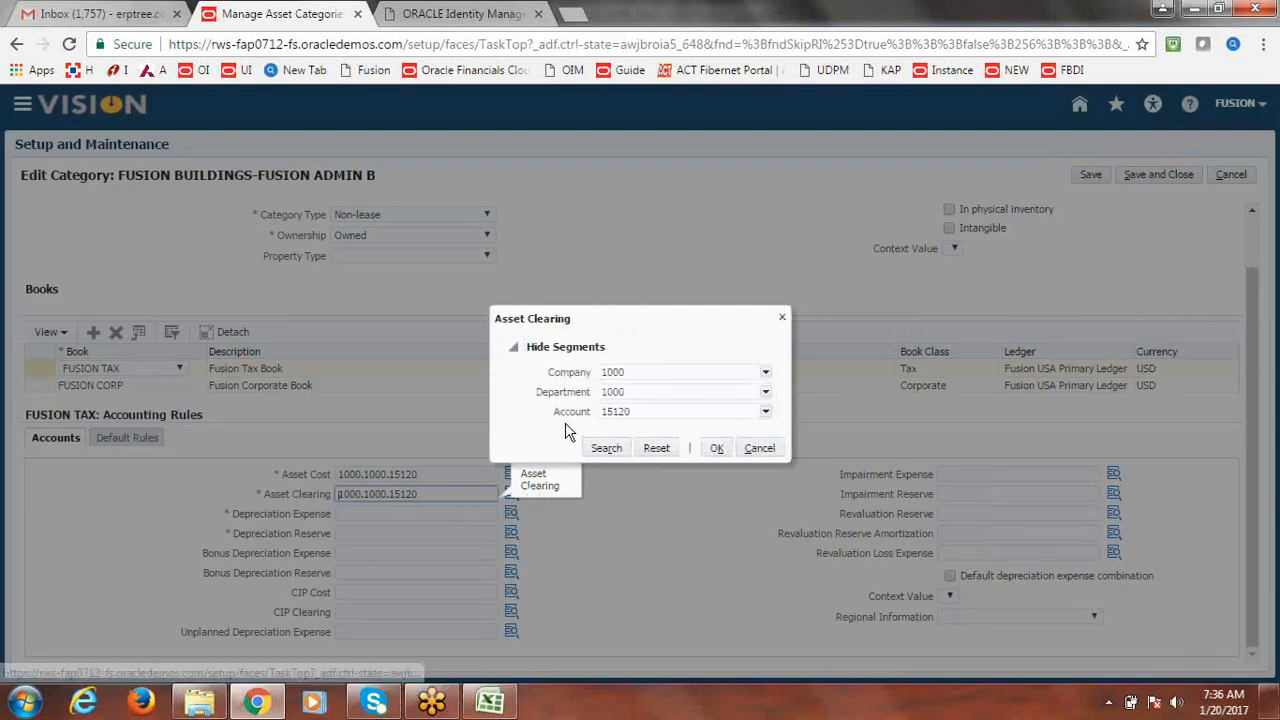
double_click(632, 412)
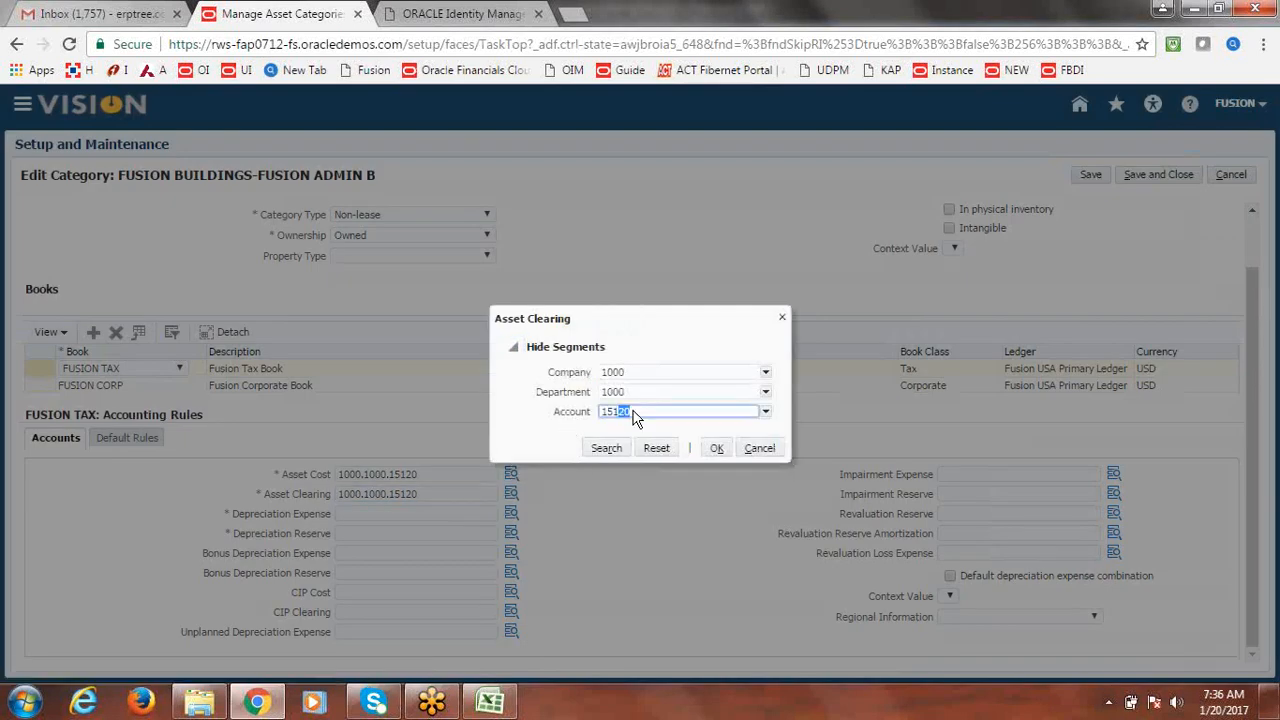
key("BackSpace")
left_click(766, 413)
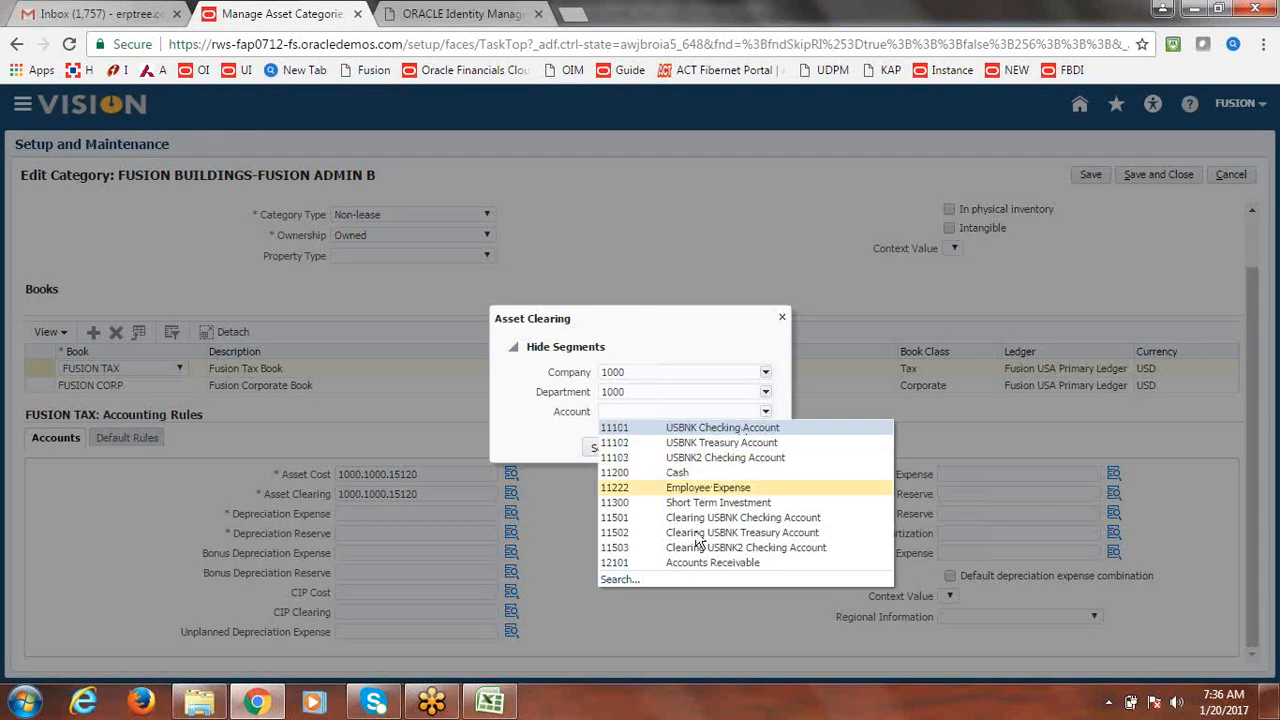
left_click(625, 580)
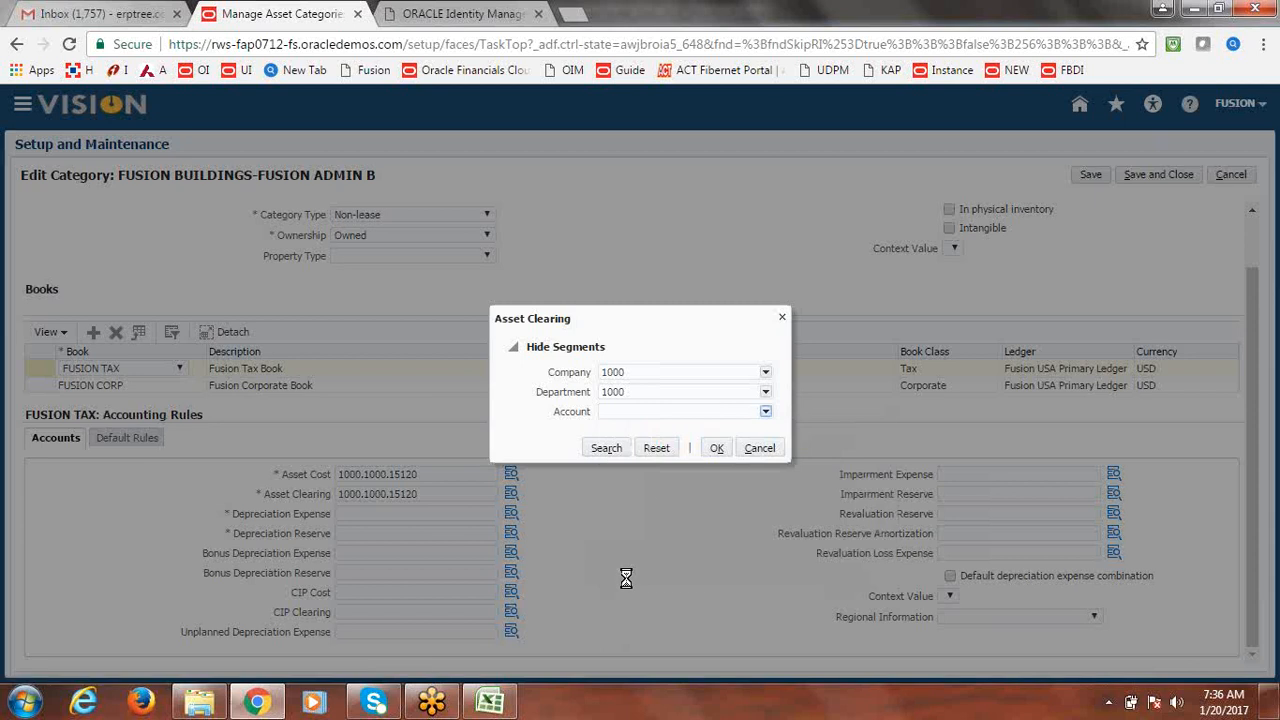
left_click(612, 254)
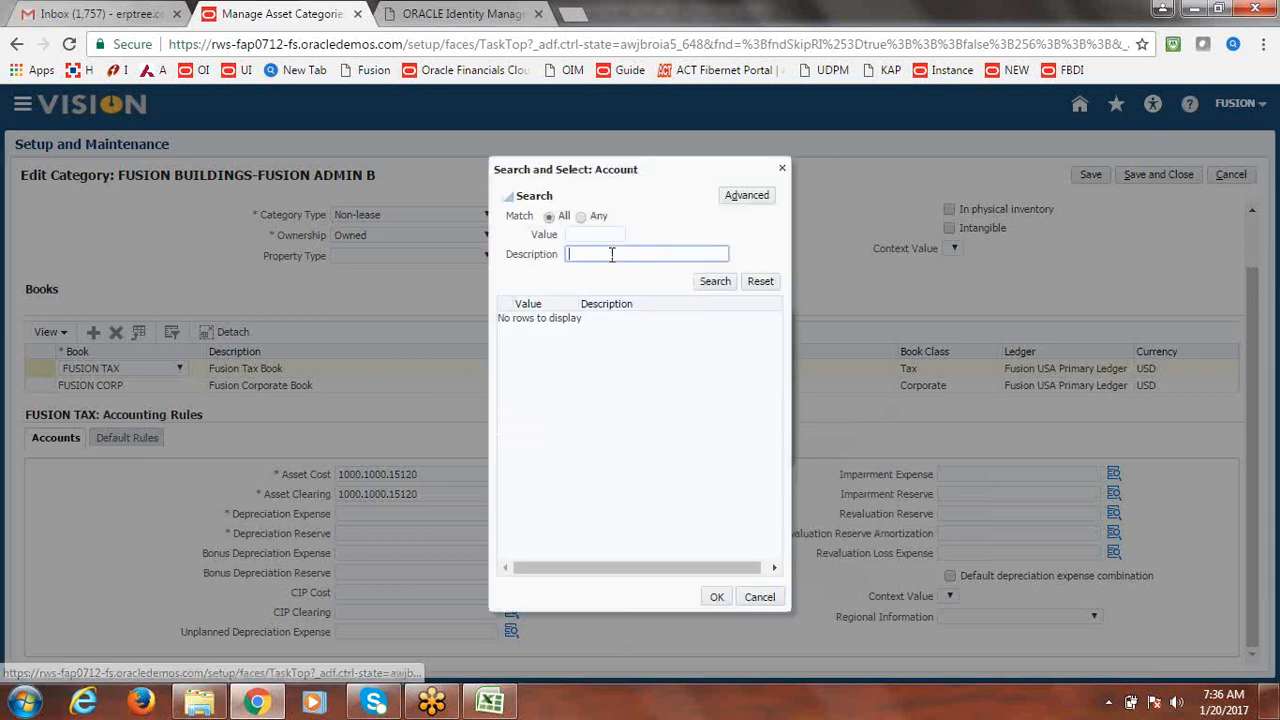
type("Assest")
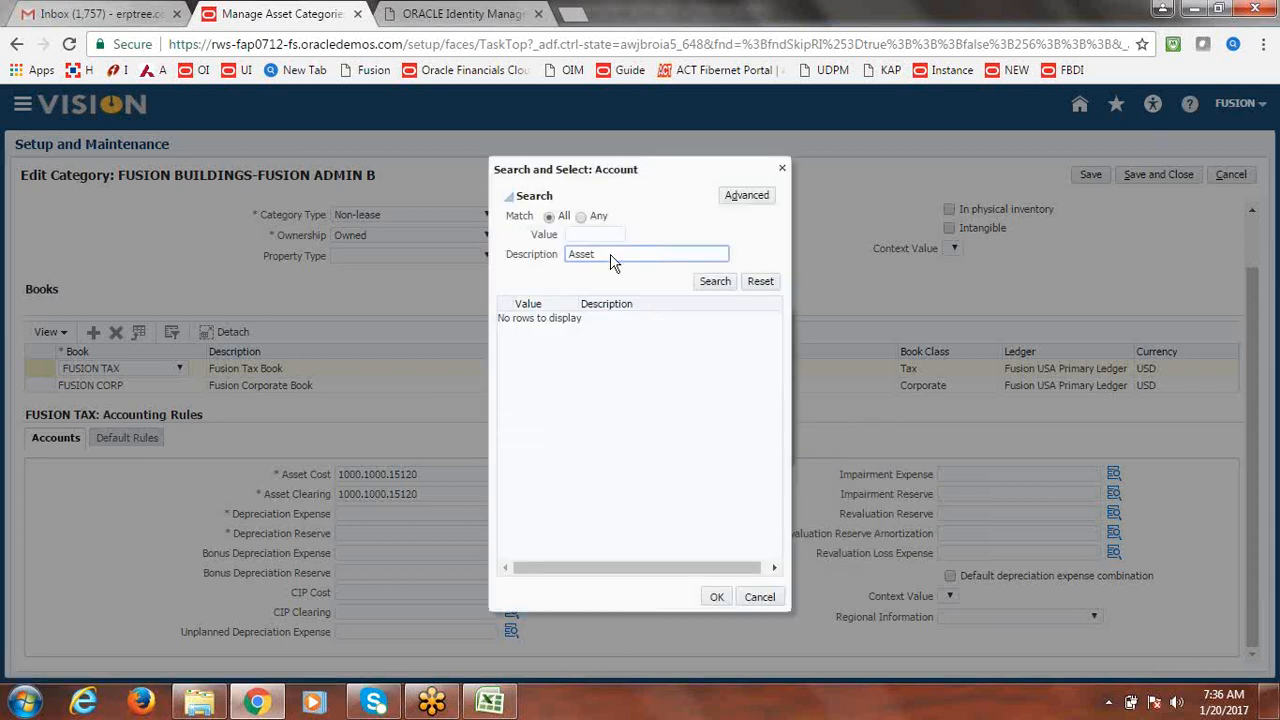
left_click(714, 283)
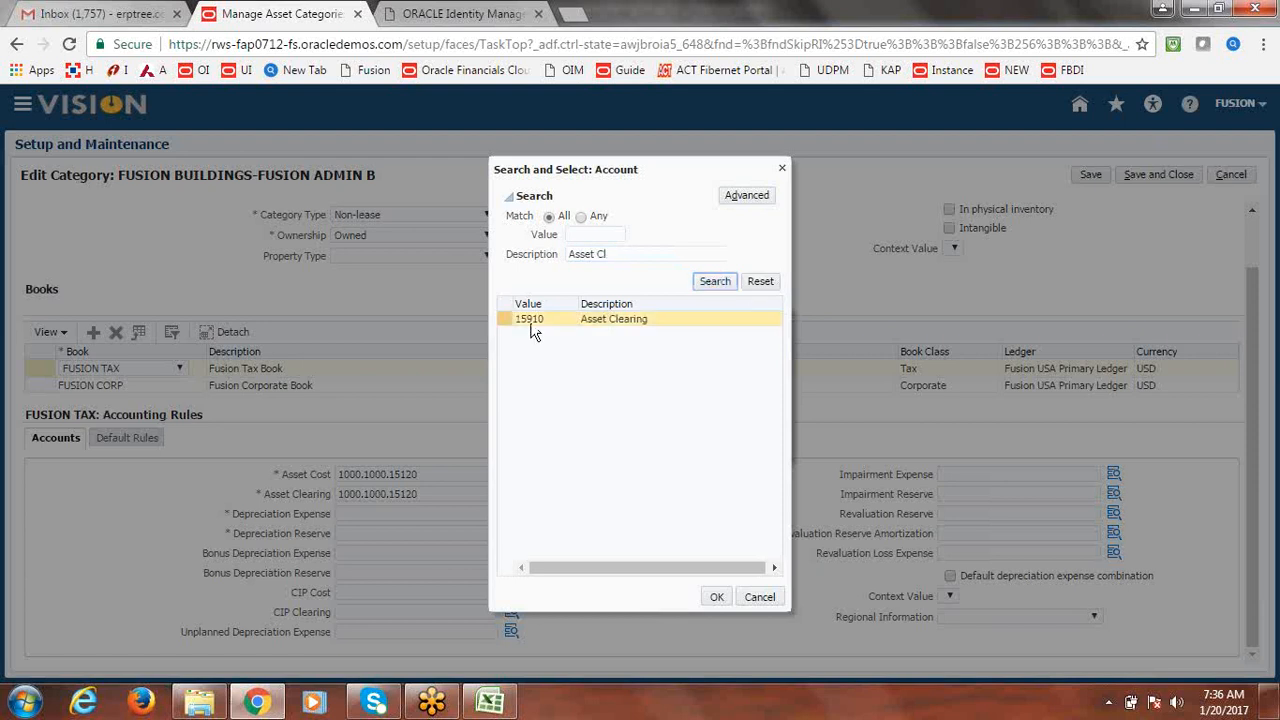
left_click(528, 320)
left_click(716, 597)
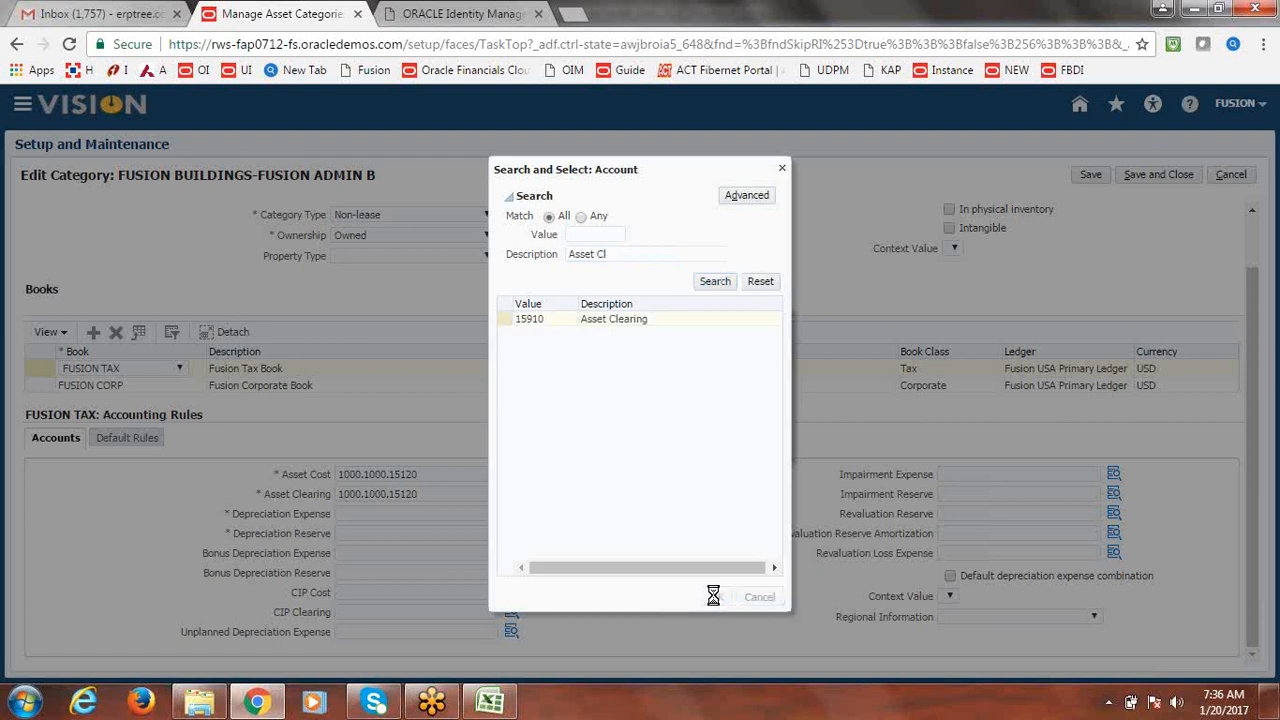
left_click(716, 452)
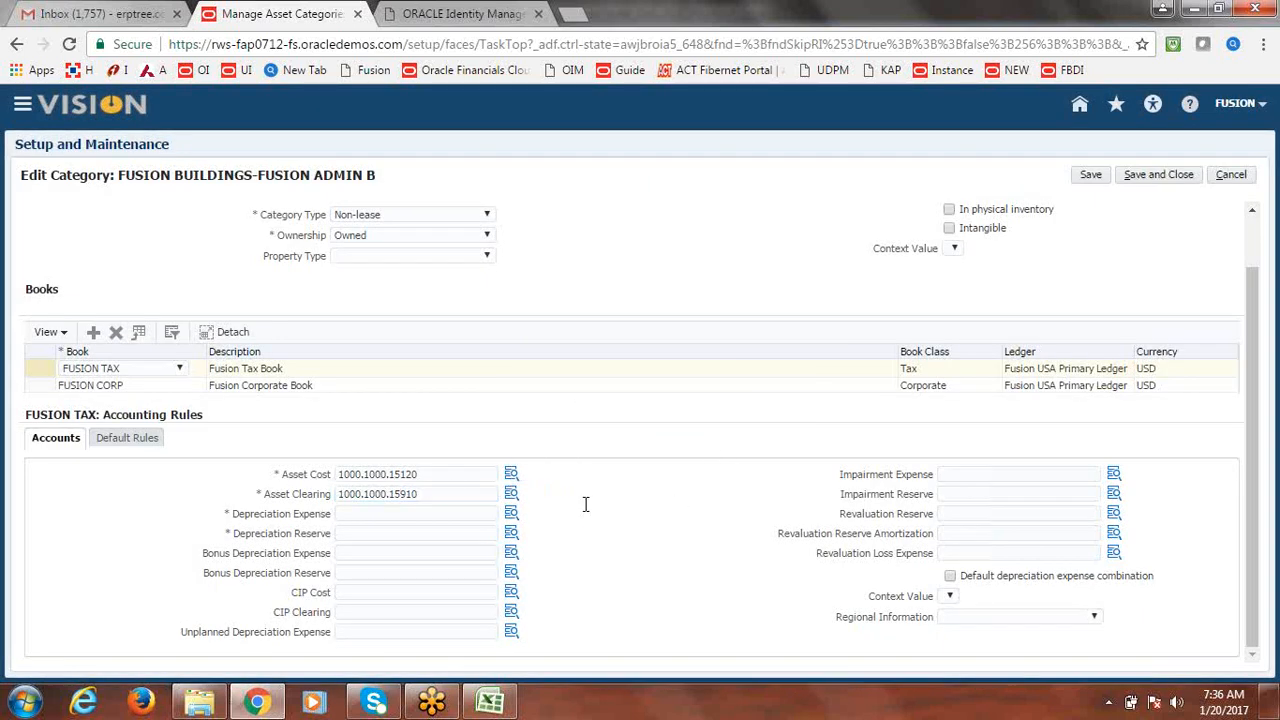
Paste the account combination 1000.1000.15120 into the Depreciation Expense field
left_click(449, 492)
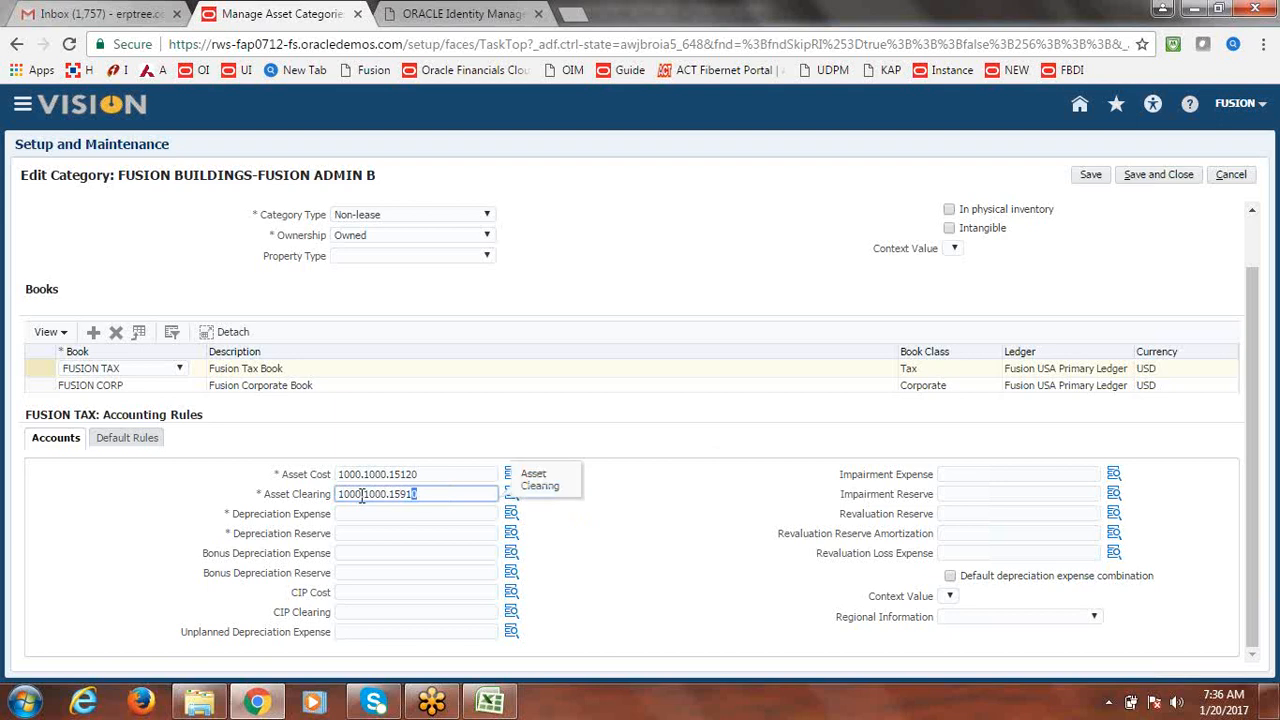
left_click_drag(449, 492, 305, 503)
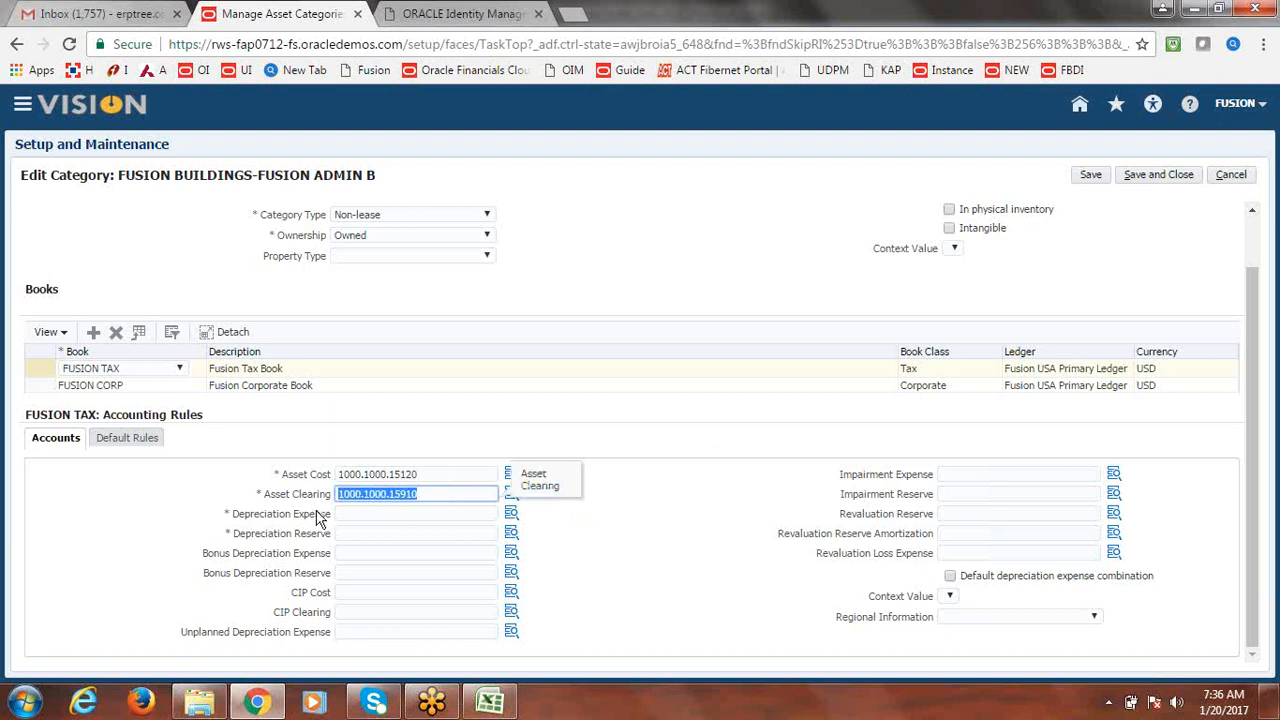
left_click(342, 516)
key("ctrl+v")
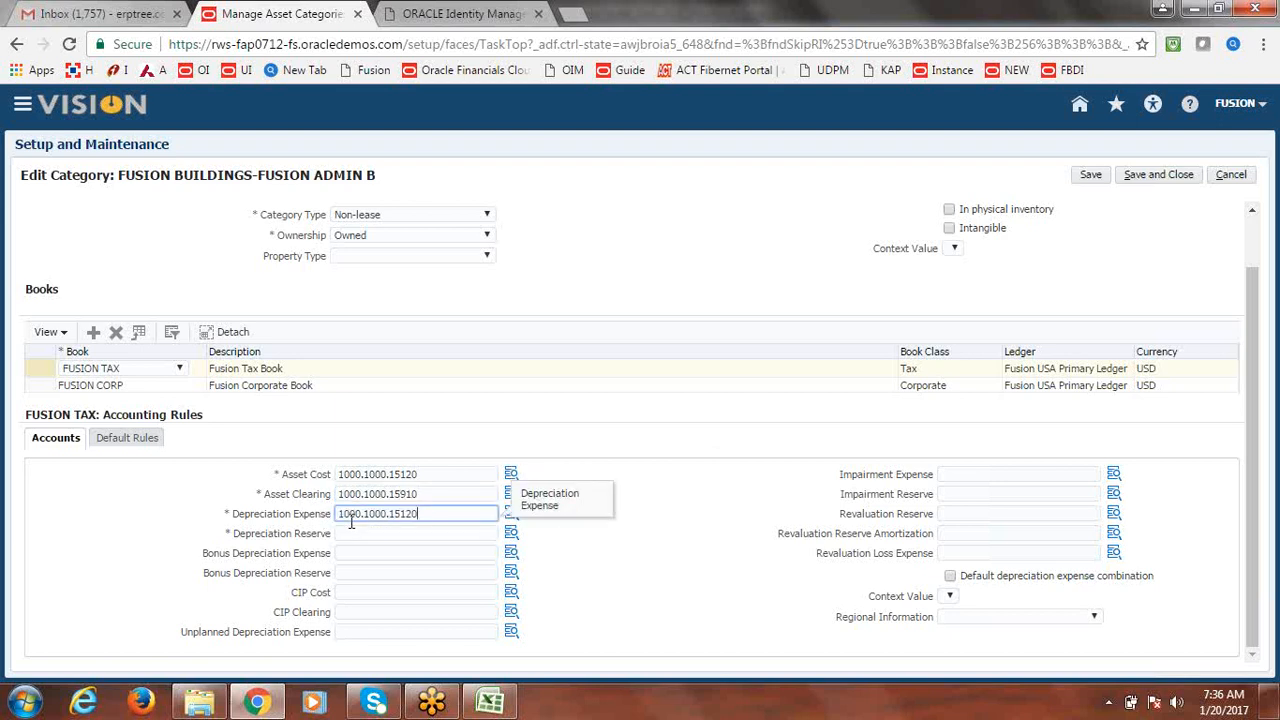
Search the Depreciation Expense account values by description "Dep", choose 68120 Depreciation Building and Improvements, and confirm the combination
left_click(505, 518)
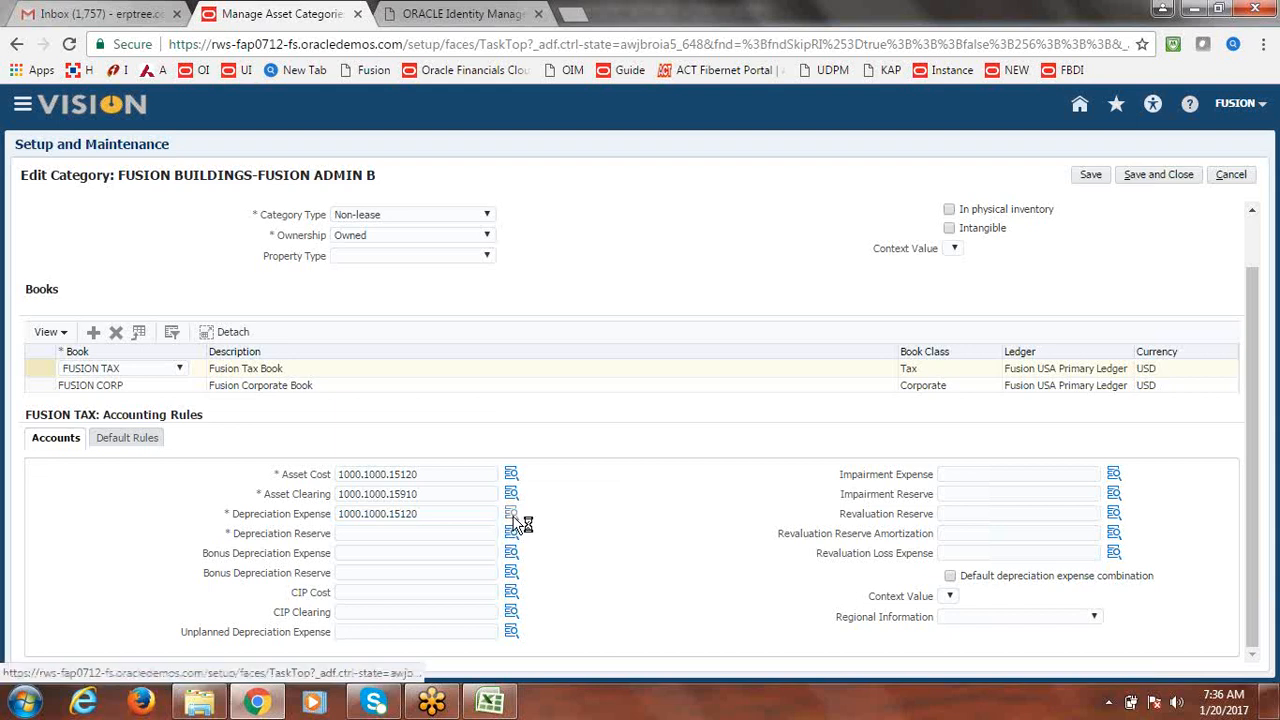
left_click(512, 514)
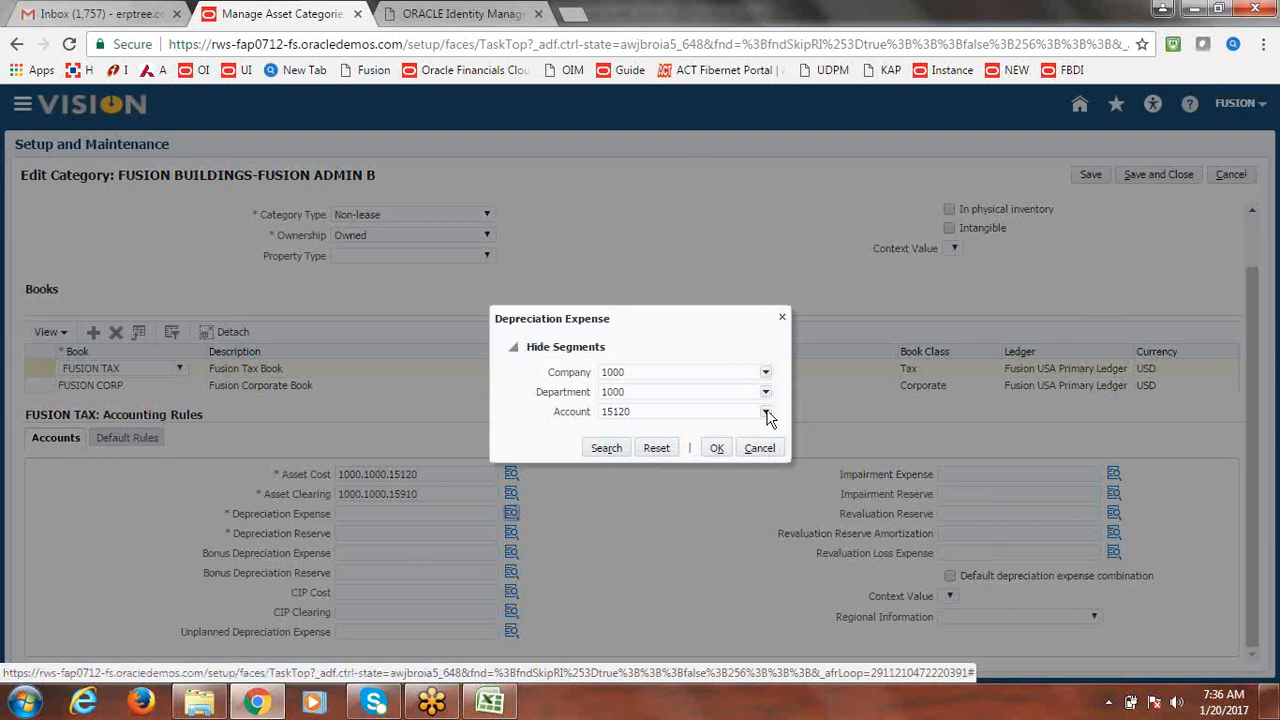
left_click(767, 415)
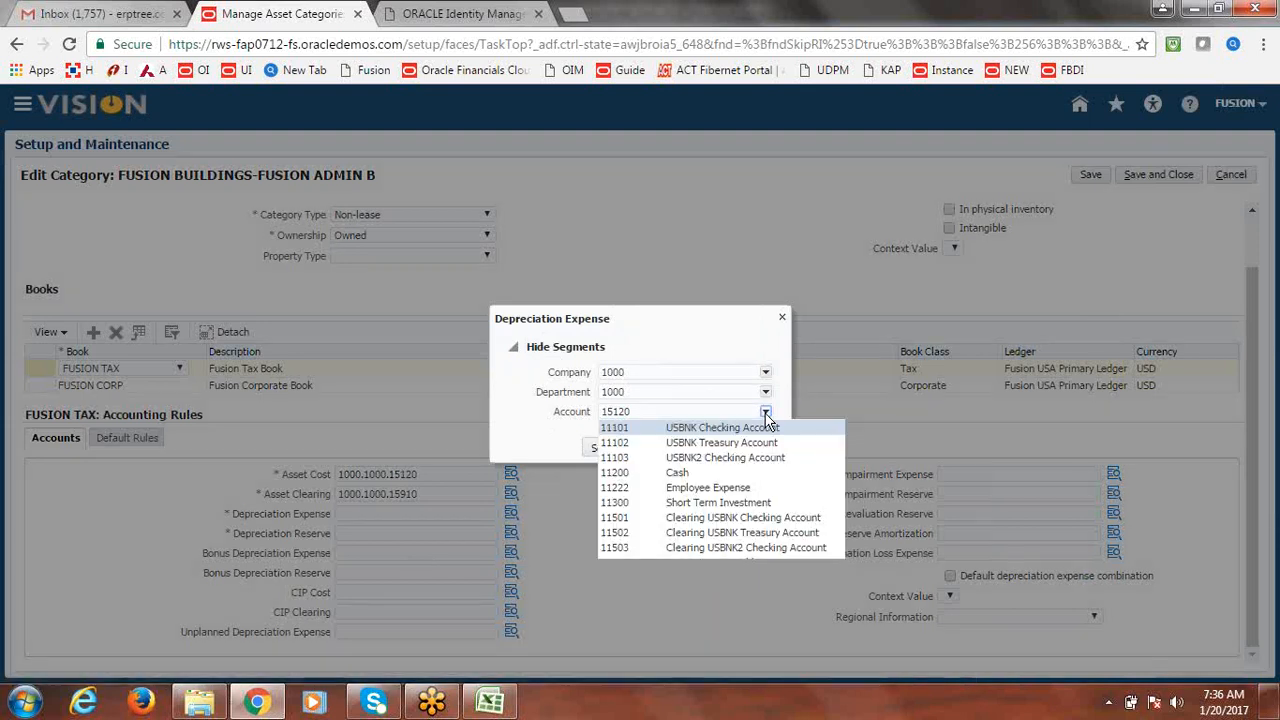
left_click(626, 583)
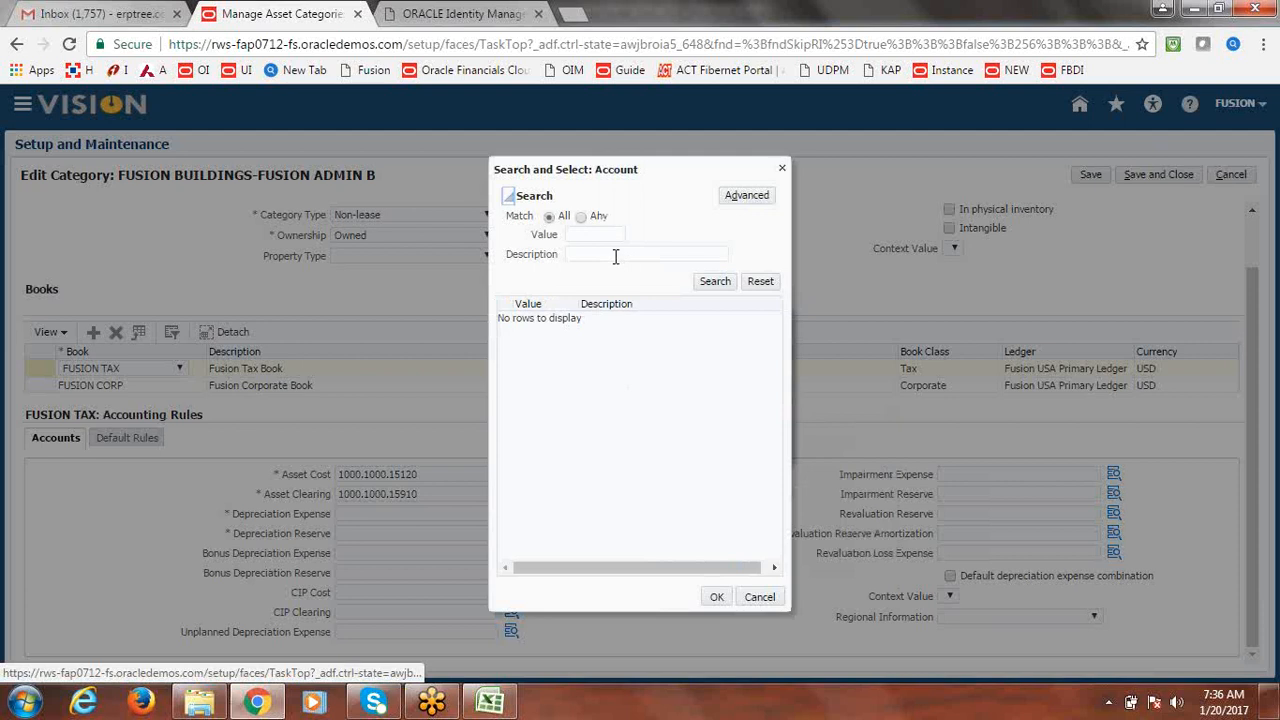
left_click(615, 256)
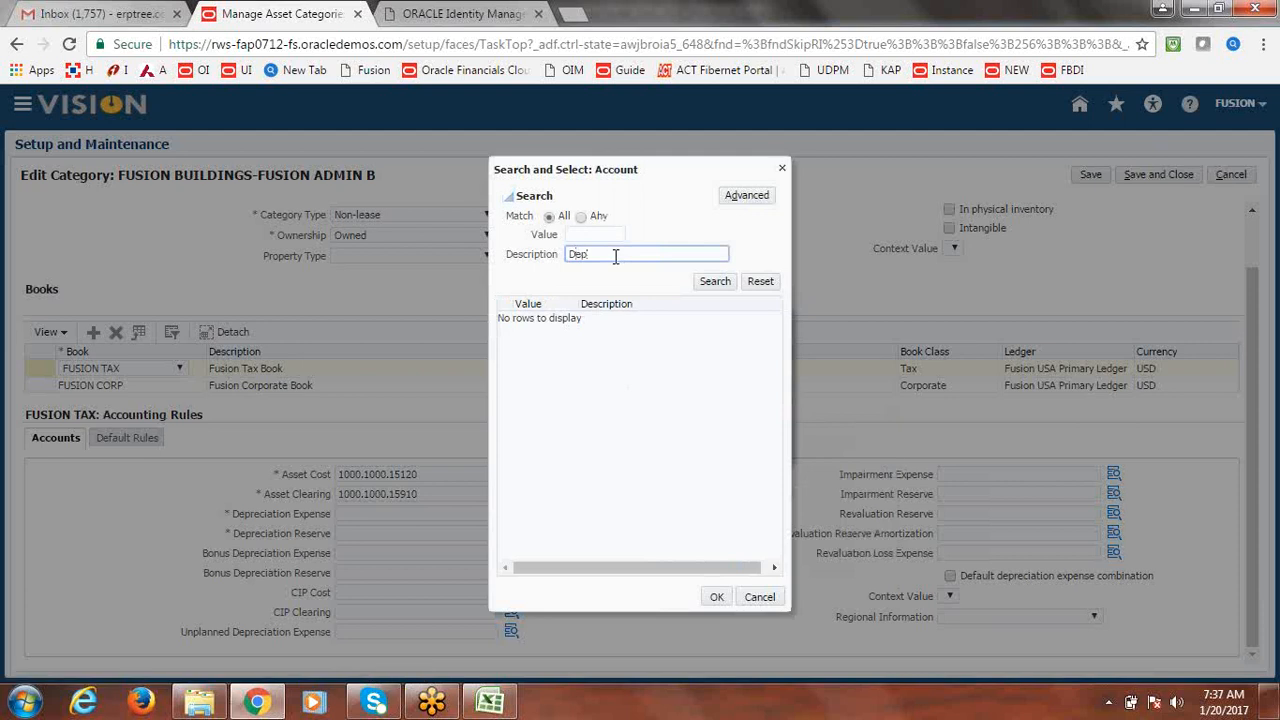
key("Return")
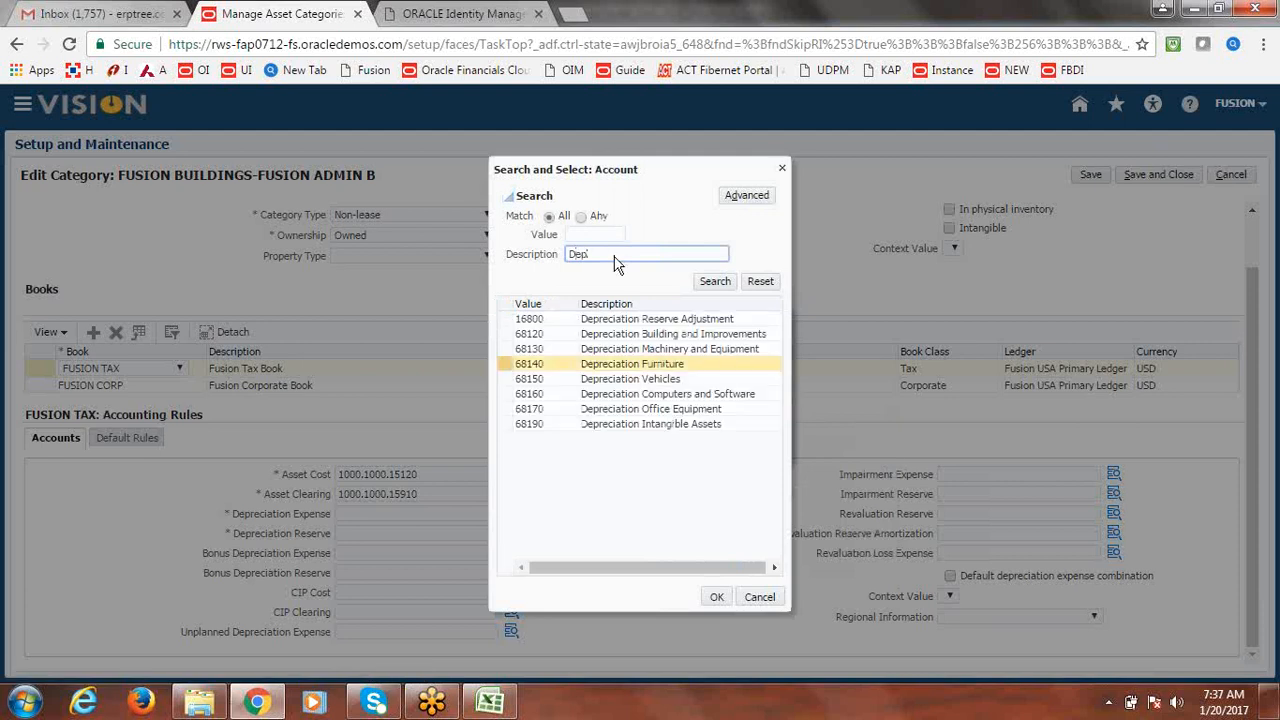
left_click(500, 337)
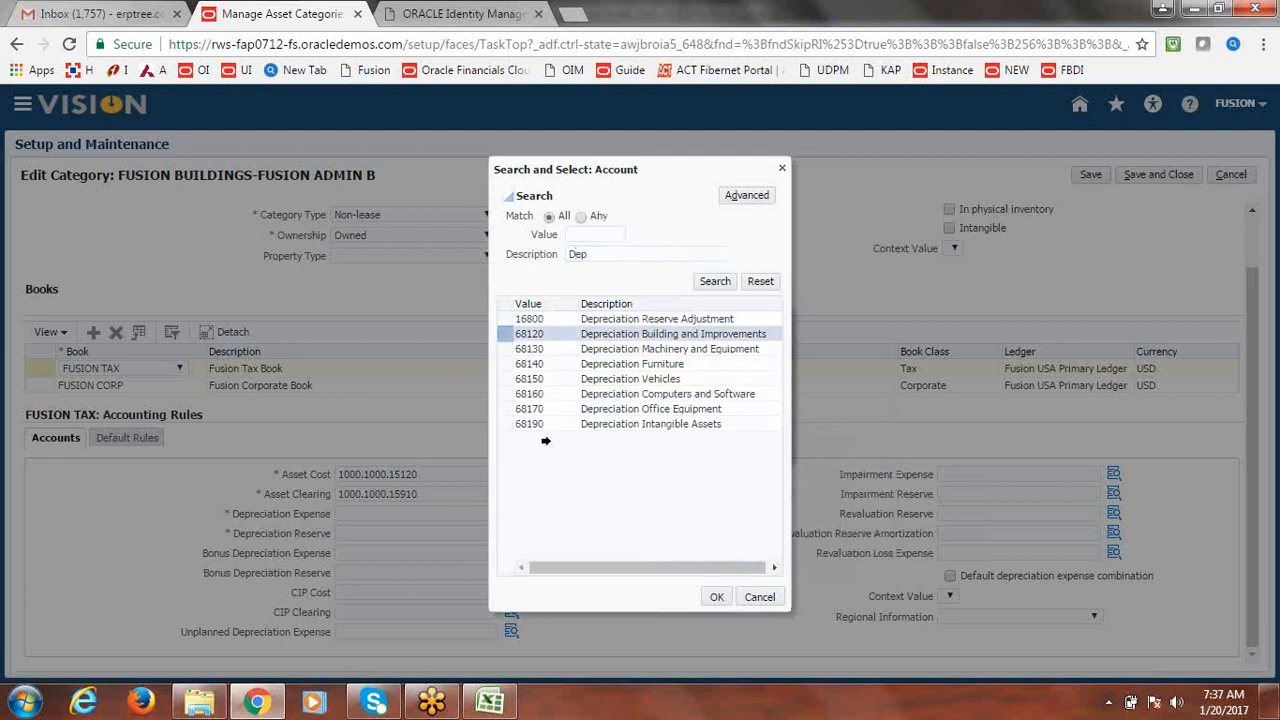
left_click(716, 600)
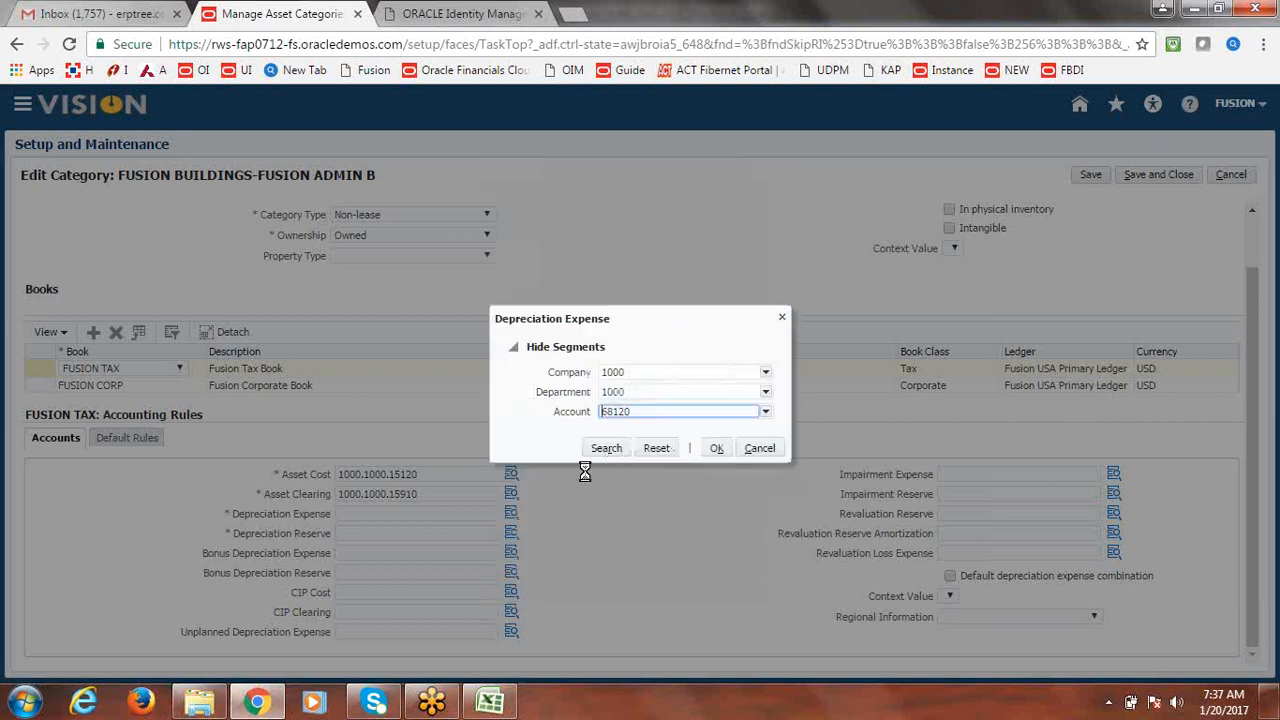
left_click(703, 448)
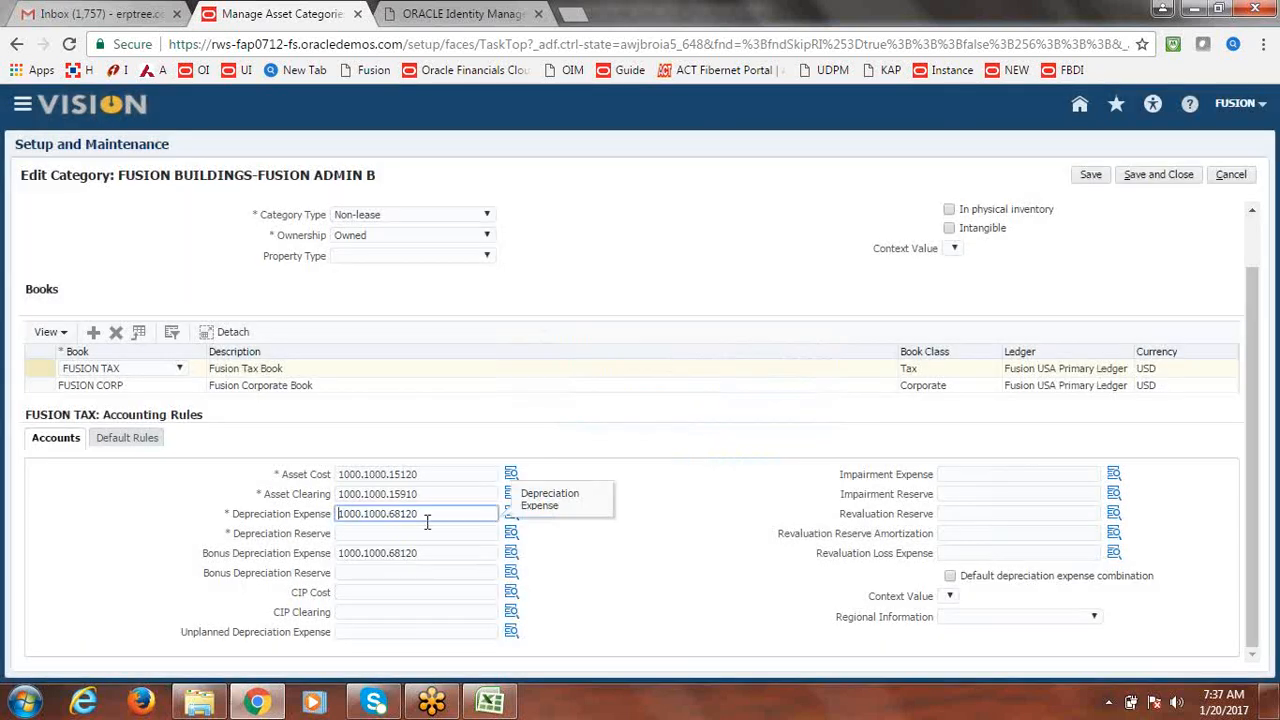
Enter the account combination 1000.1000.68120 for Depreciation Reserve
left_click(352, 533)
type("1000.1000.68120")
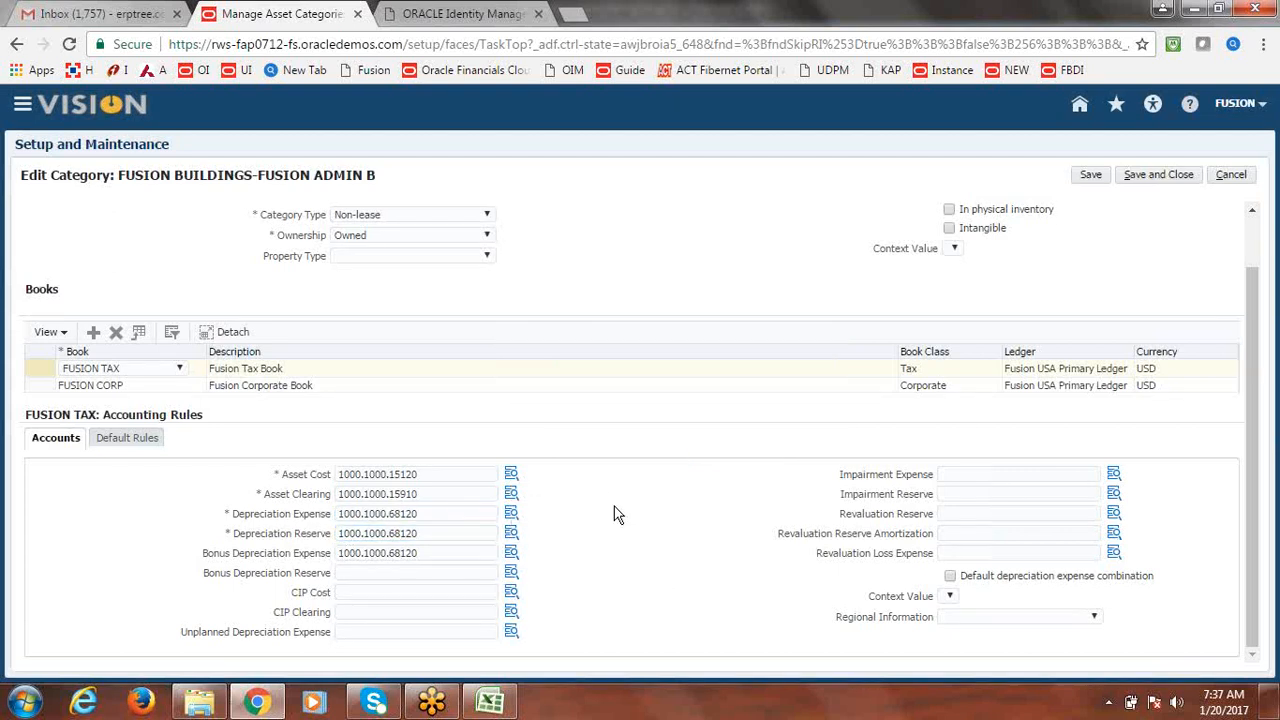
Add a default rules row for the FUSION TAX book and set its Depreciation Method to 150DB
left_click(135, 441)
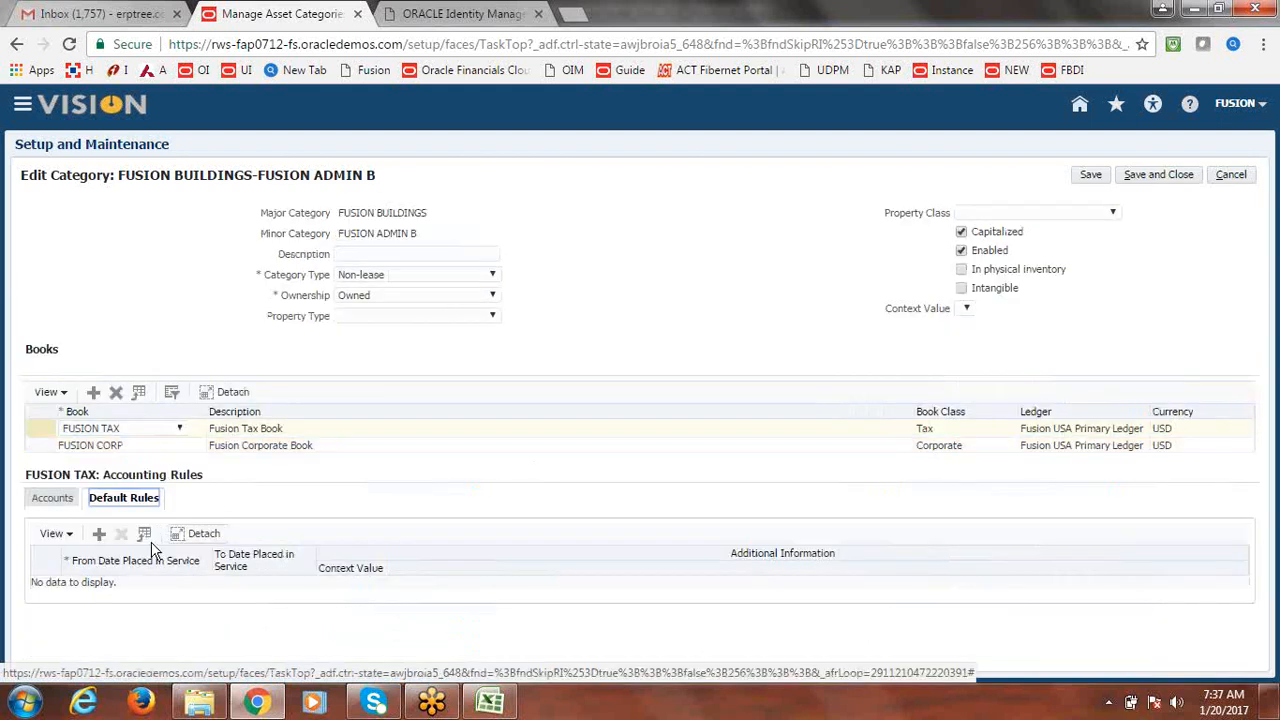
left_click(98, 533)
scroll(1262, 298, "down", 3)
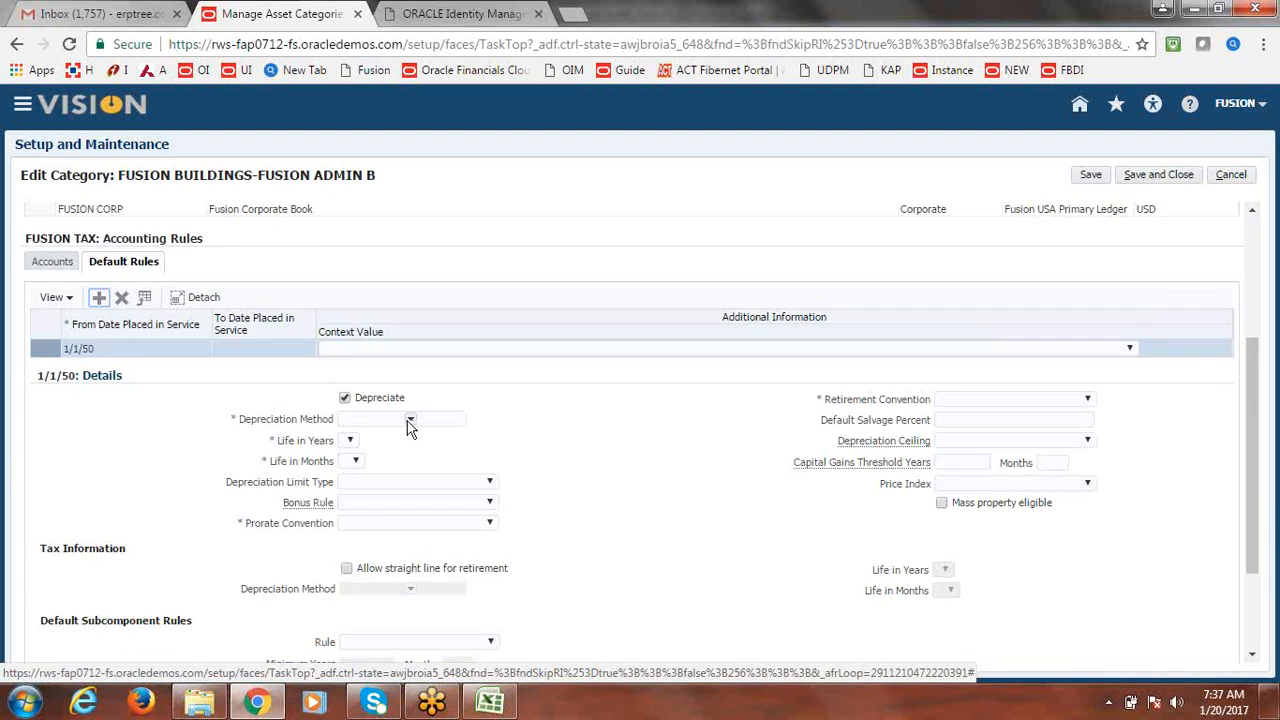
left_click(410, 420)
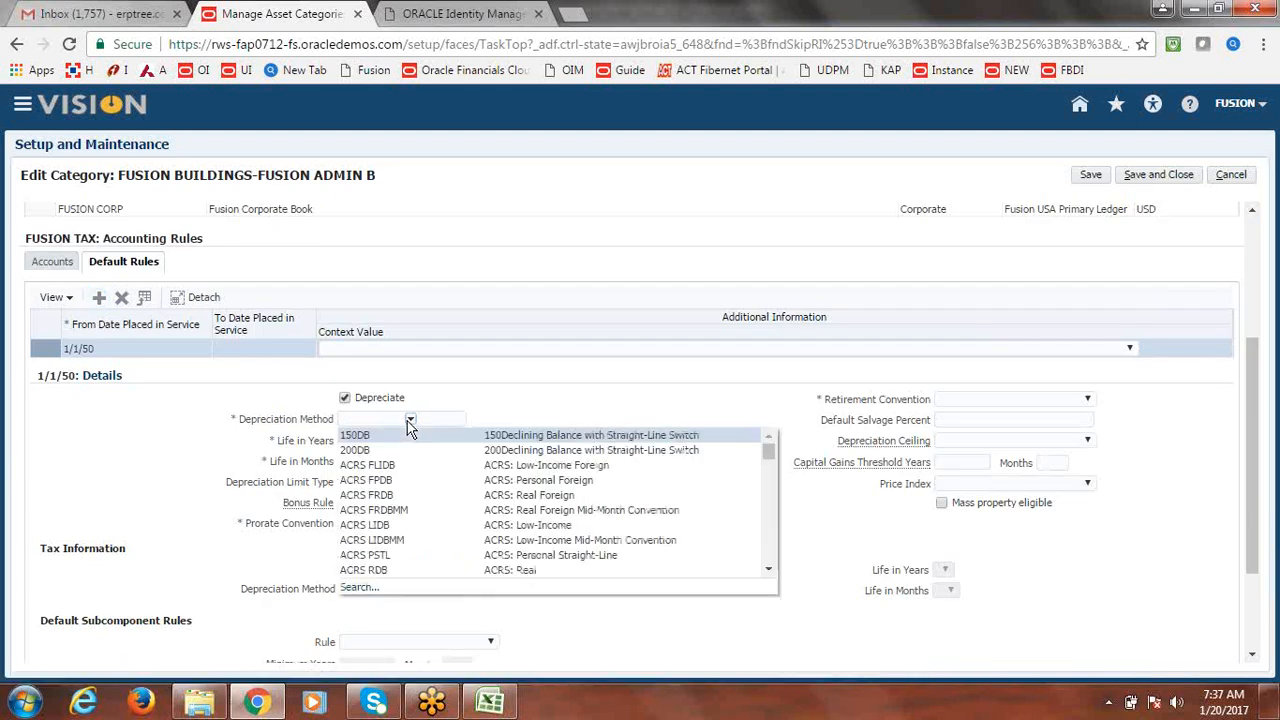
left_click(367, 447)
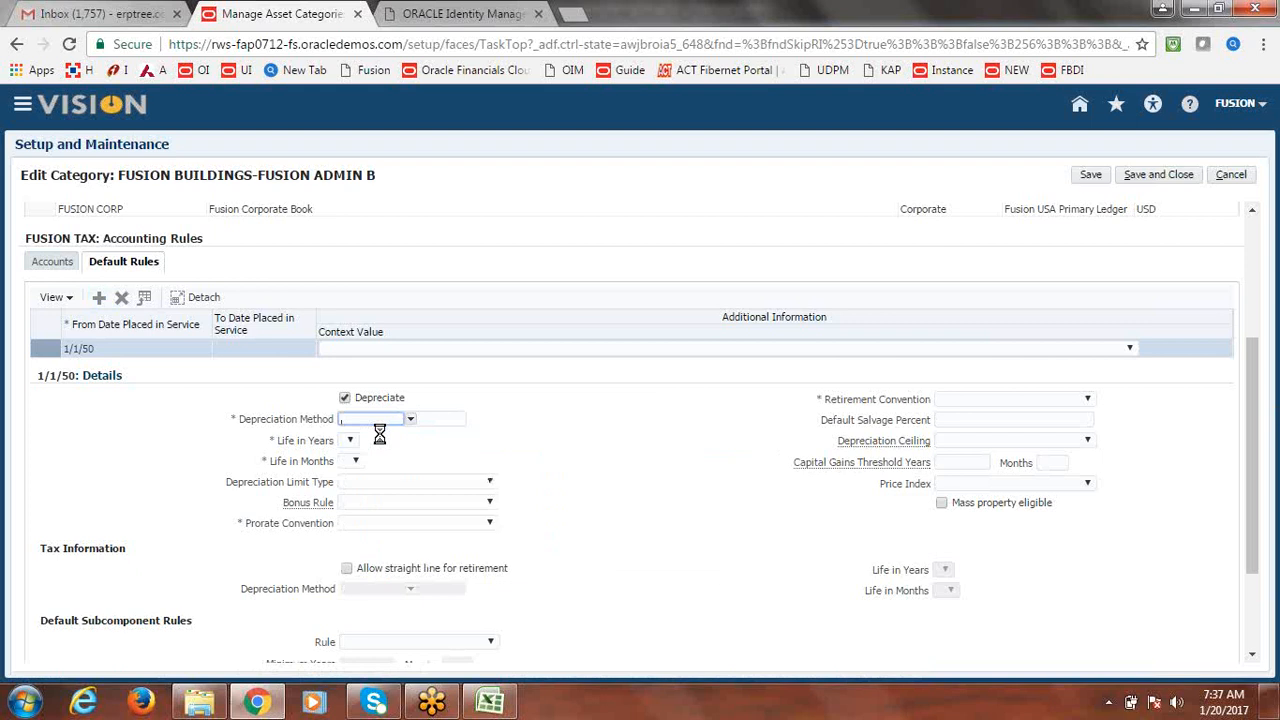
Set the default rule's asset life to 60 years and 0 months
left_click(352, 441)
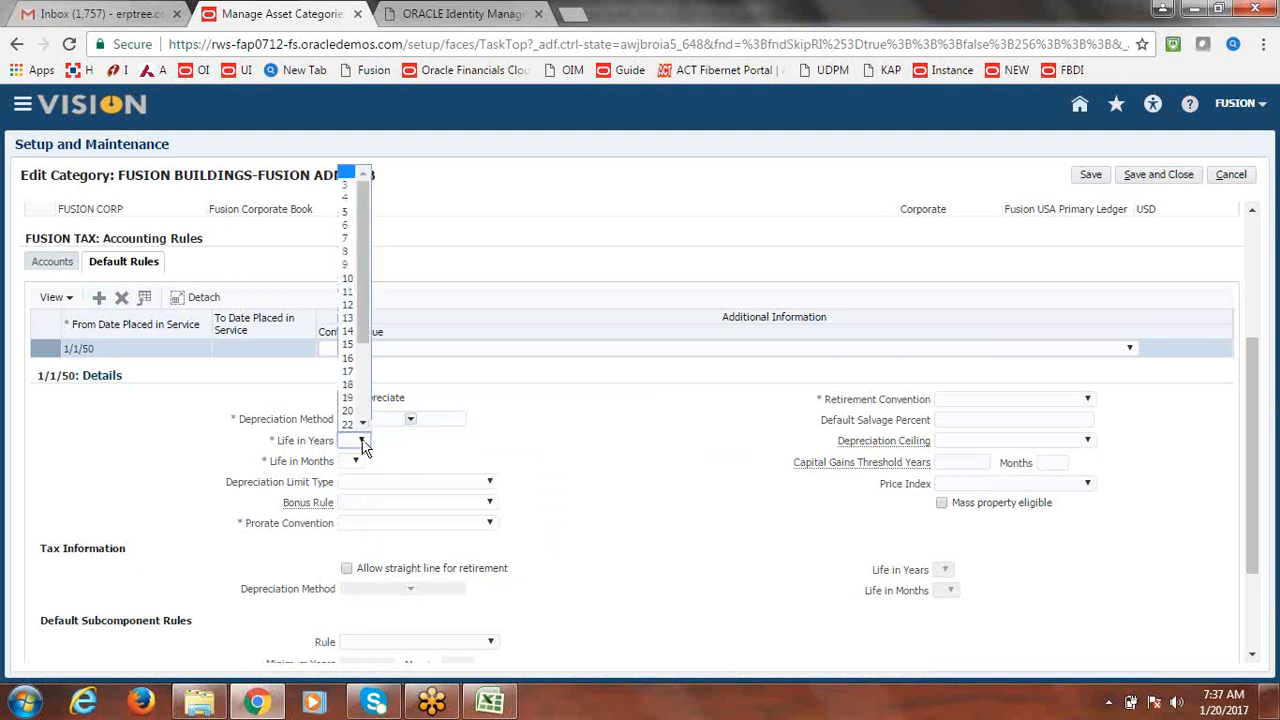
left_click_drag(364, 310, 366, 409)
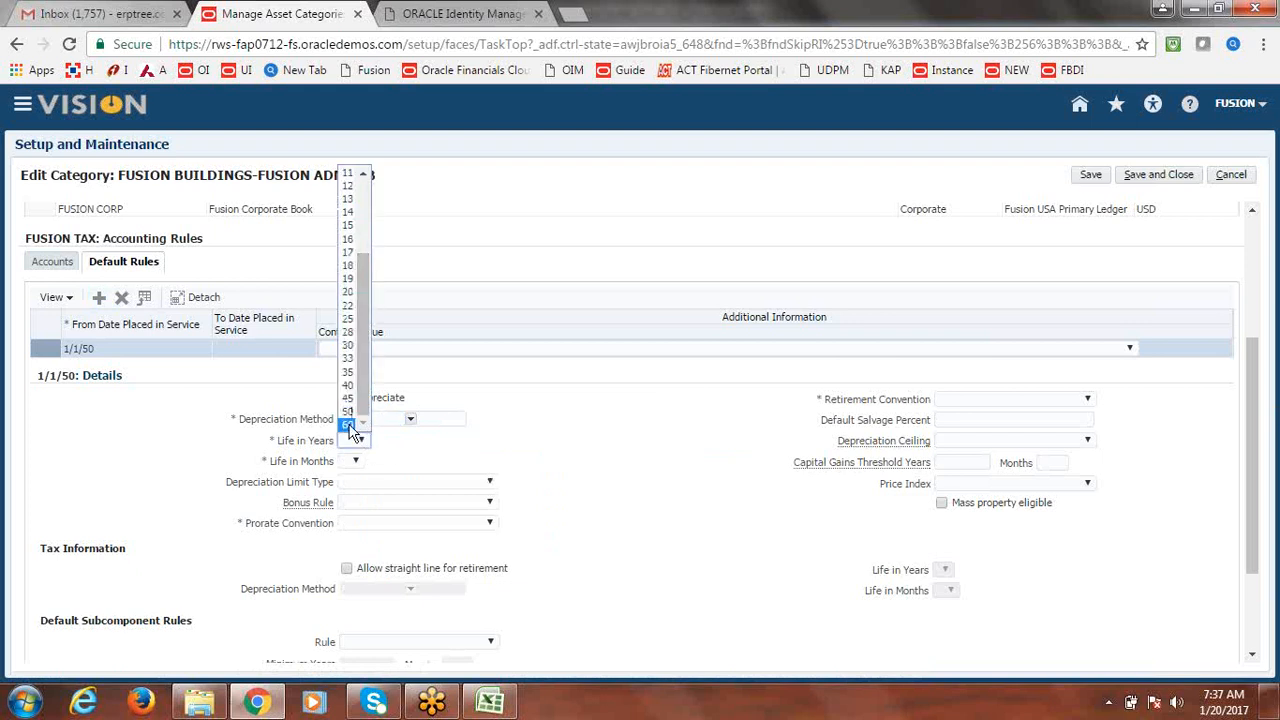
left_click(349, 425)
left_click(356, 458)
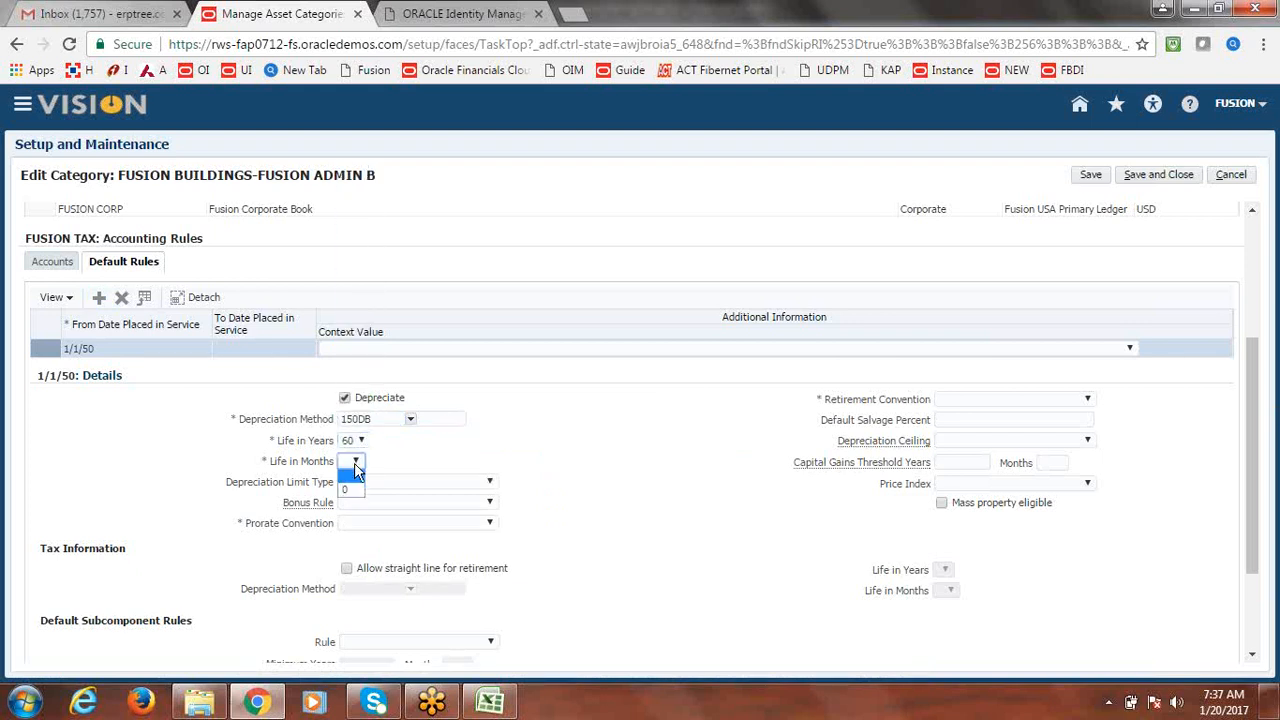
left_click(348, 490)
Set both the Prorate Convention and the Retirement Convention of the default rule to Fusion Ful
left_click(489, 522)
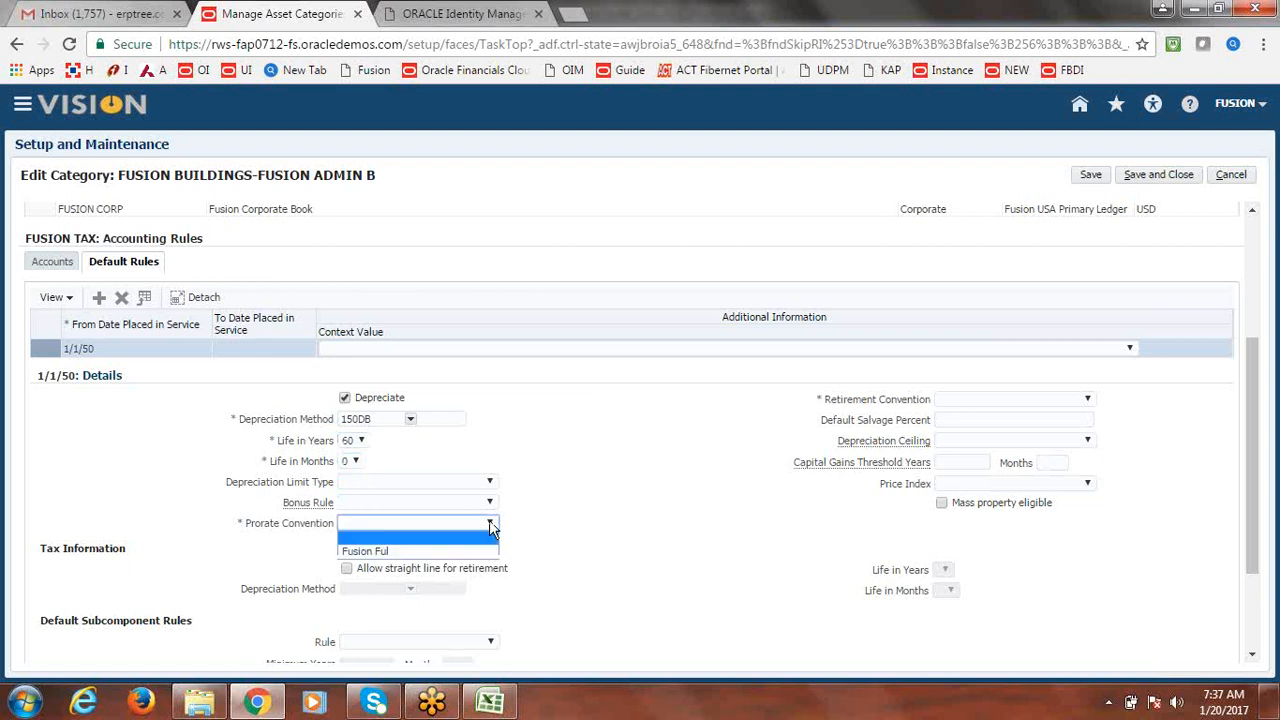
left_click(458, 550)
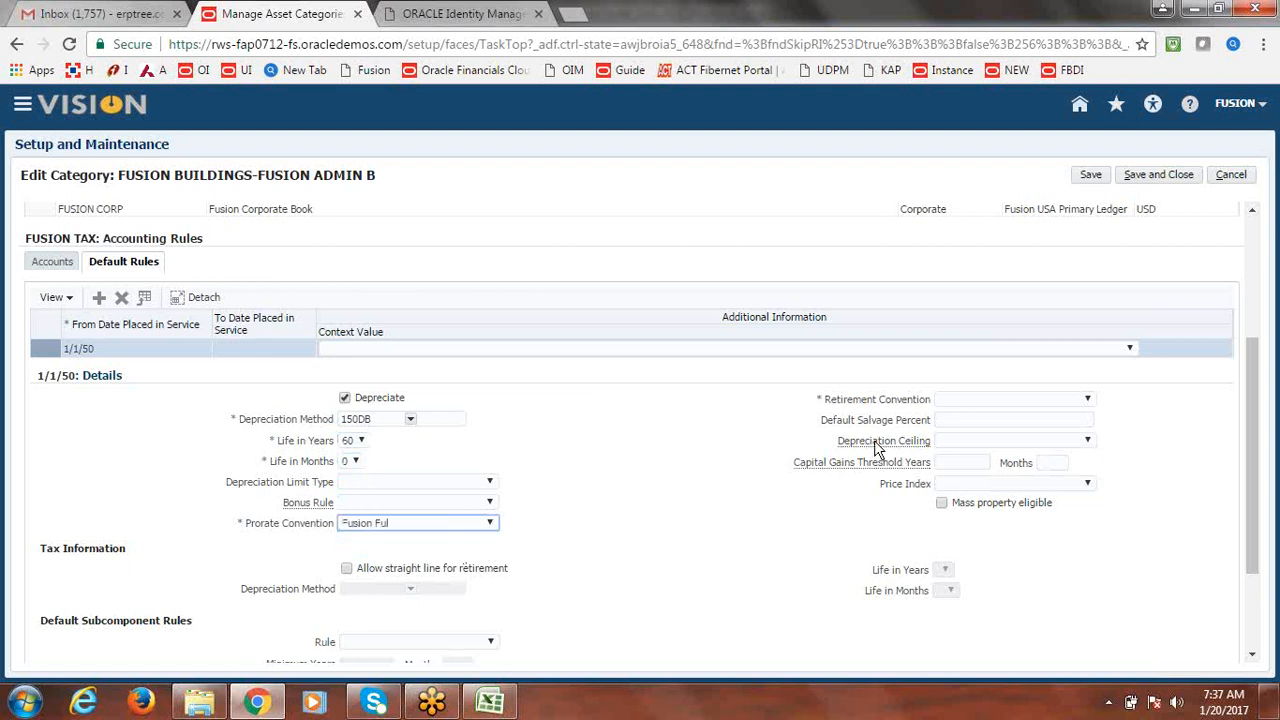
left_click(1088, 400)
left_click(1021, 427)
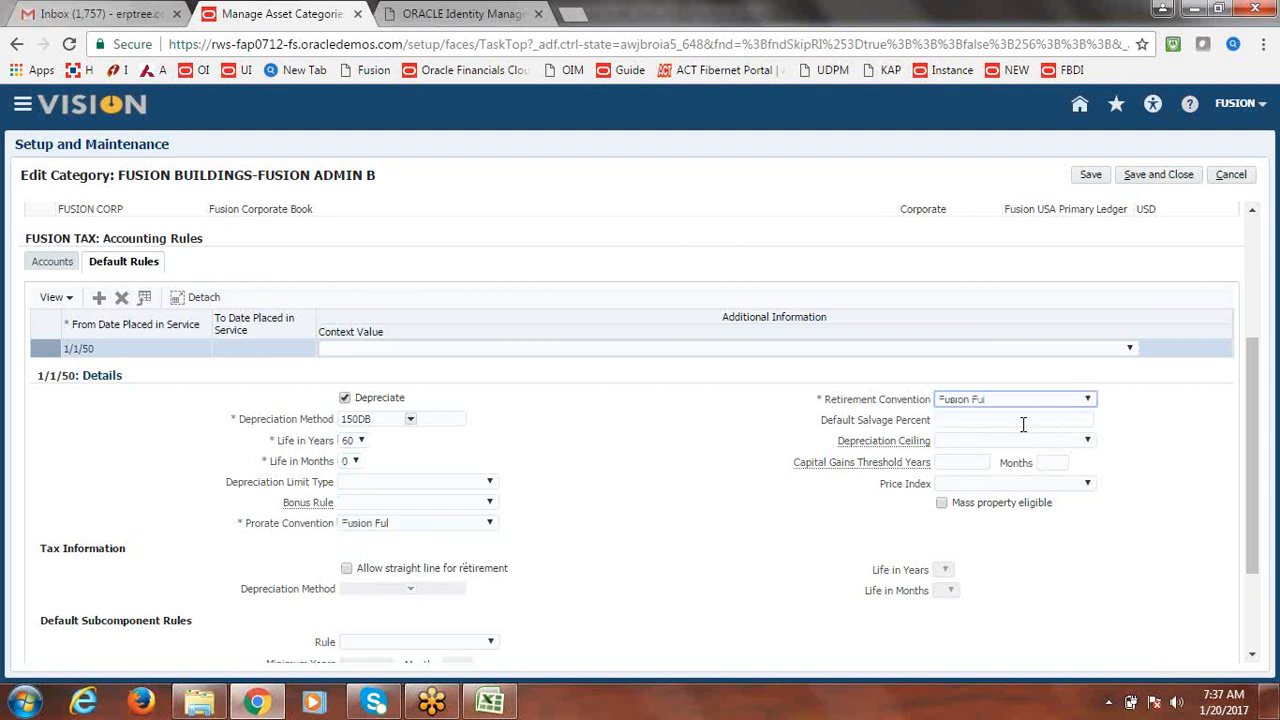
Save and close the FUSION BUILDINGS-FUSION ADMIN B category, and finish Manage Asset Category to return to the implementation project
left_click_drag(1251, 436, 1267, 280)
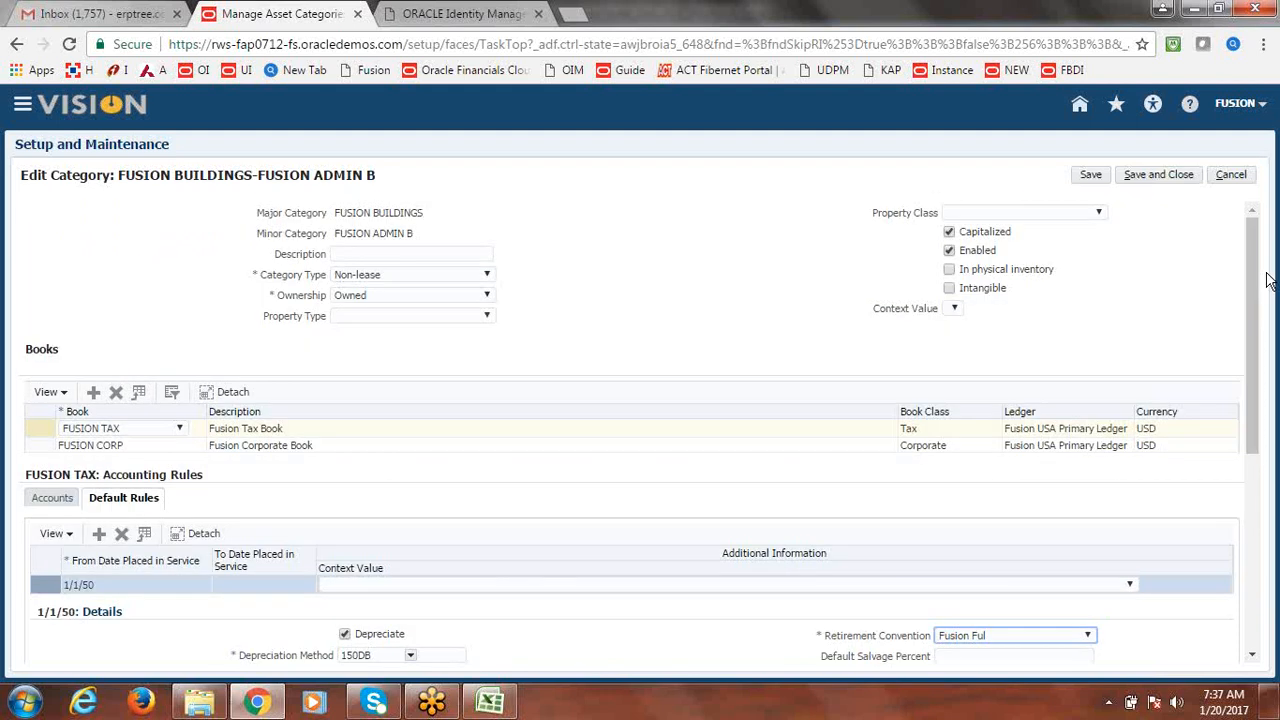
left_click(1162, 172)
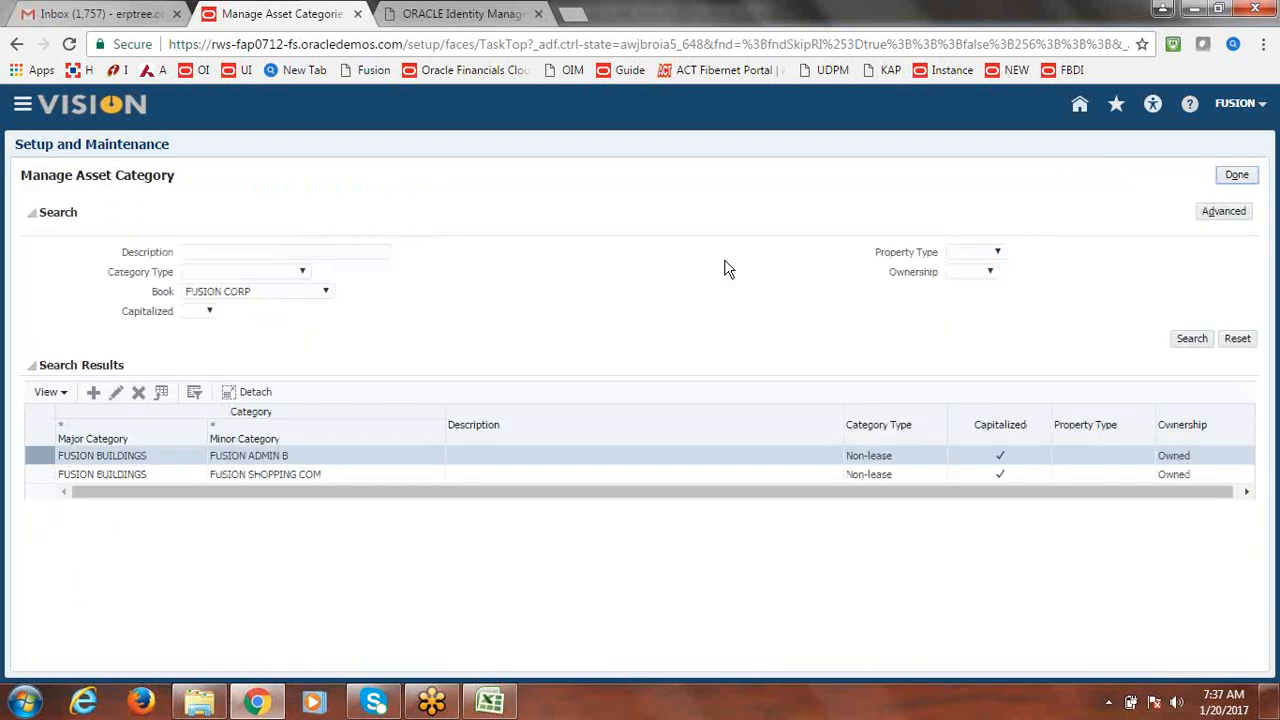
left_click(1238, 176)
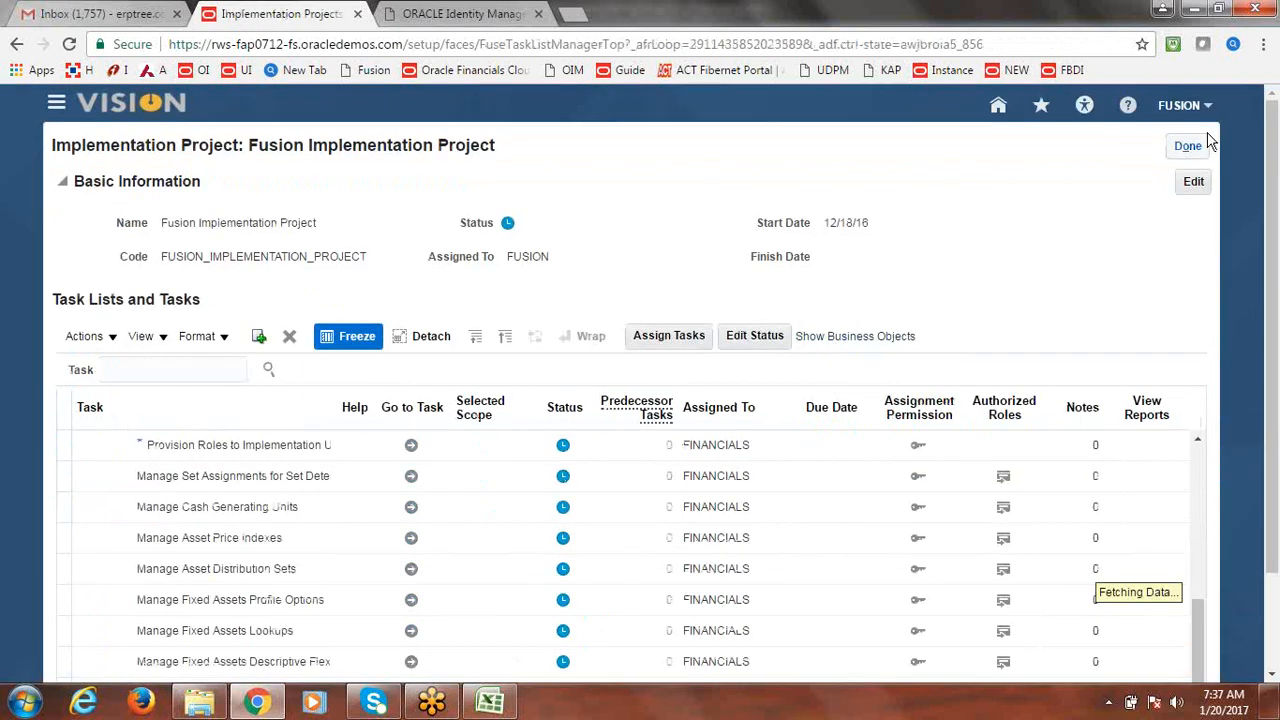
Switch to Oracle Identity Manager and search for roles to assign to the FUSION user by display name %Fusion Tax%
left_click(484, 12)
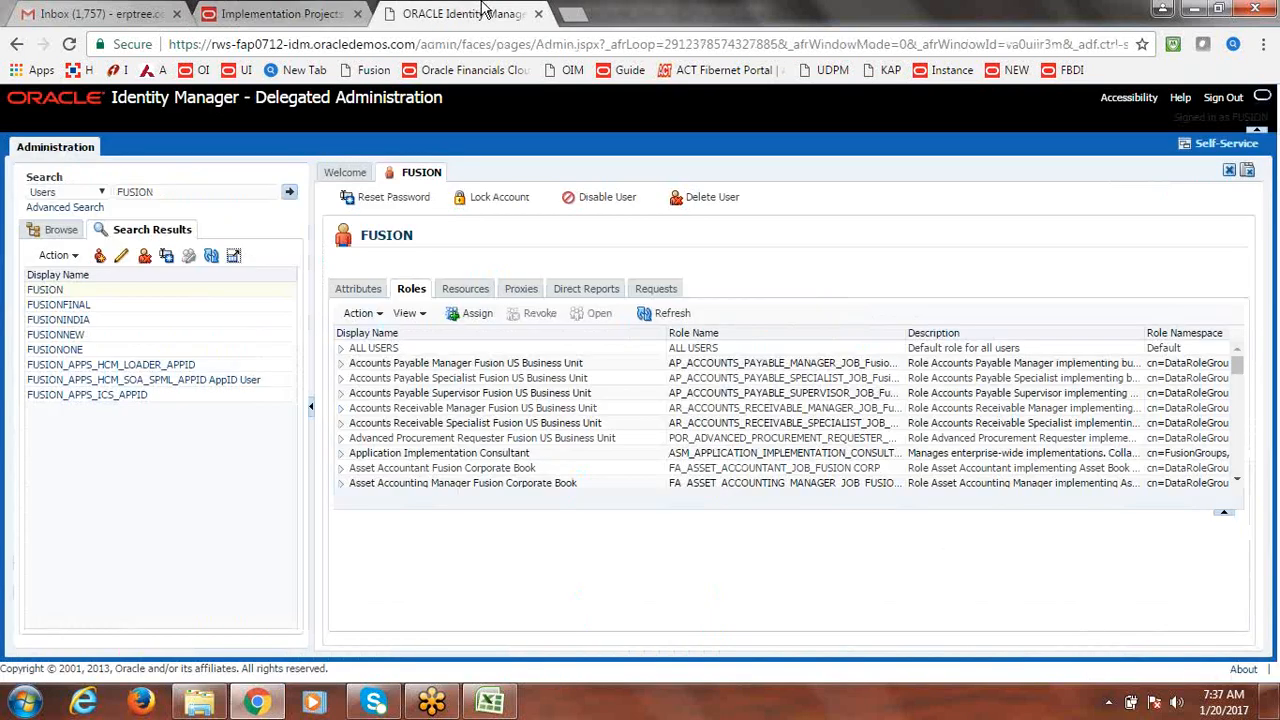
left_click(468, 318)
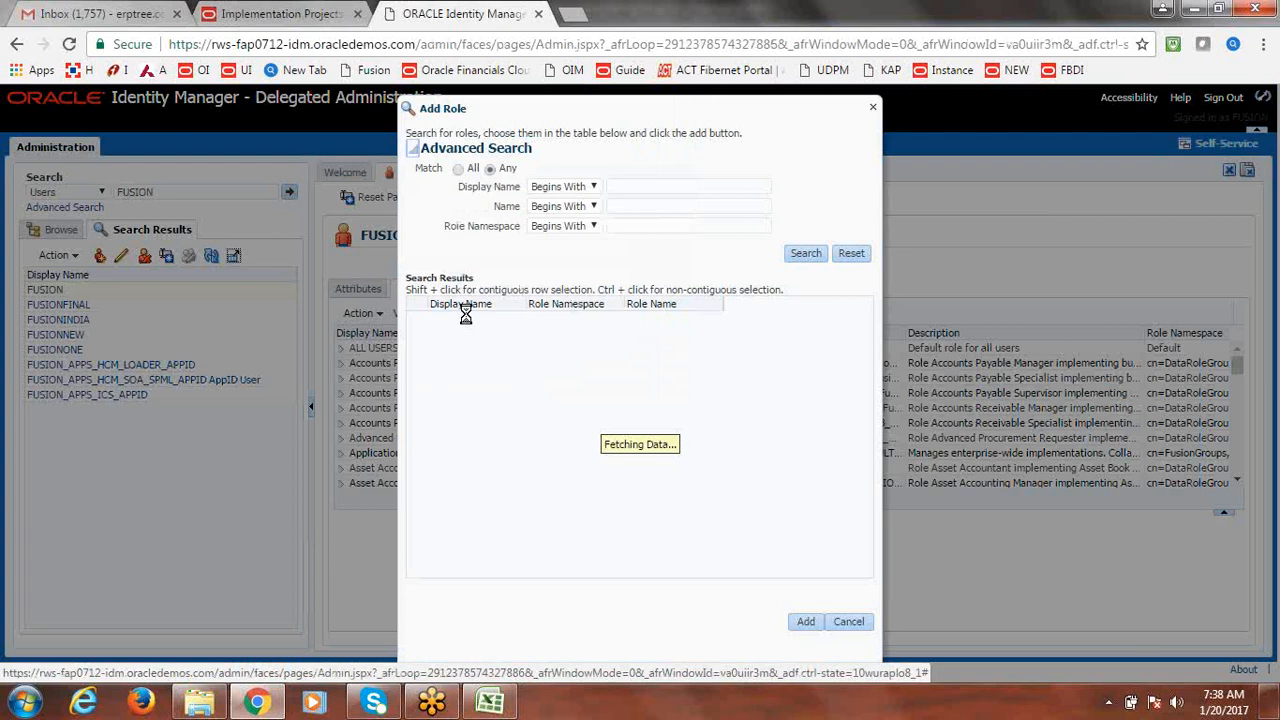
left_click(703, 182)
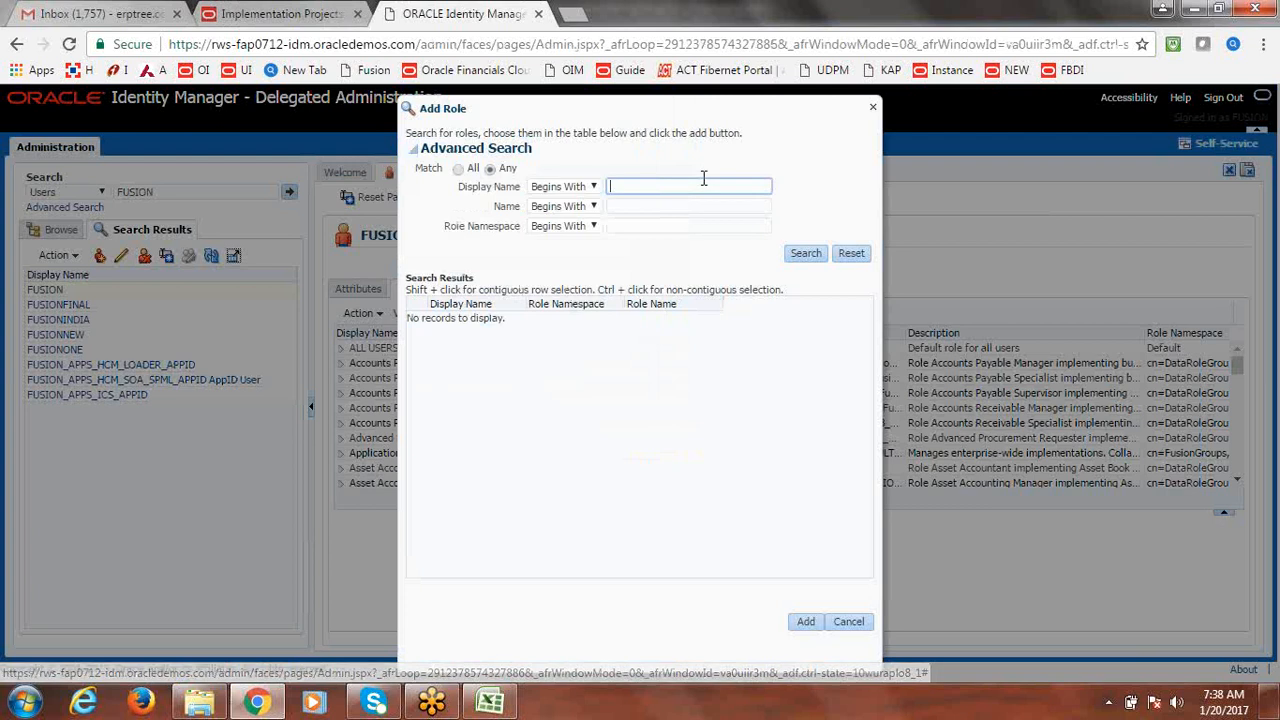
type("%")
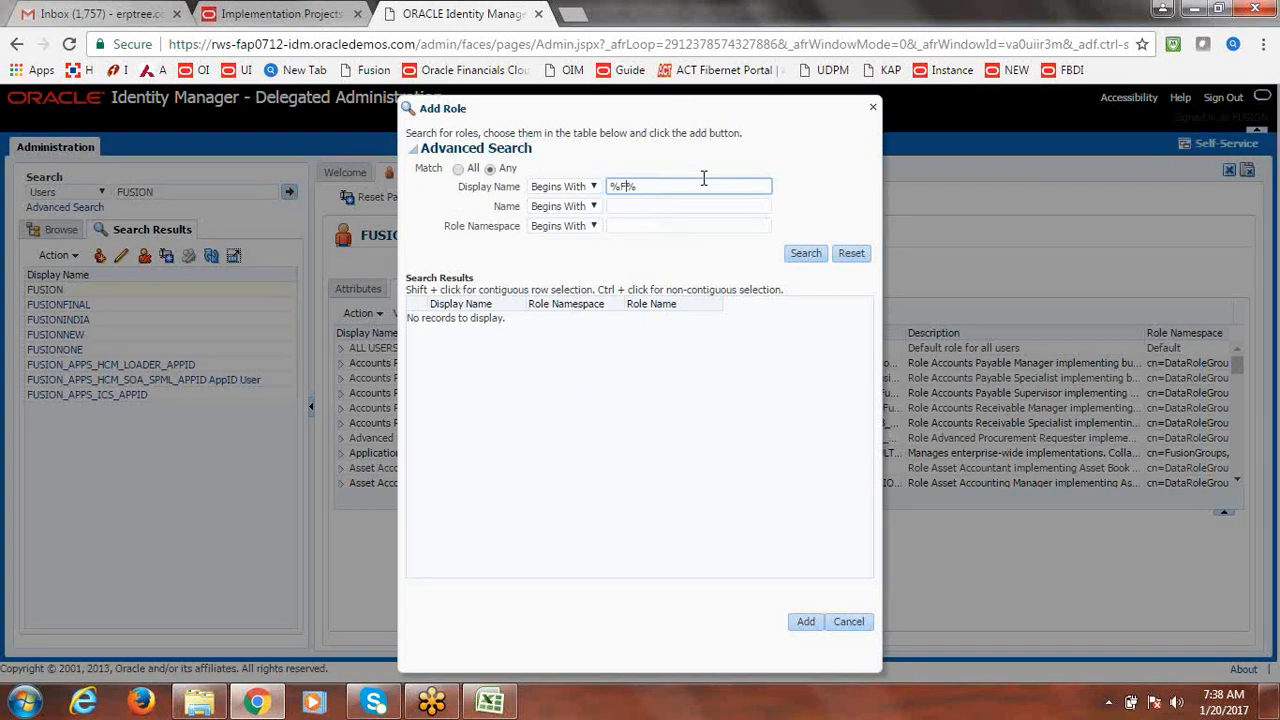
type("%Fusion")
type(" C")
type("o")
key("BackSpace")
type("Tax")
left_click(805, 253)
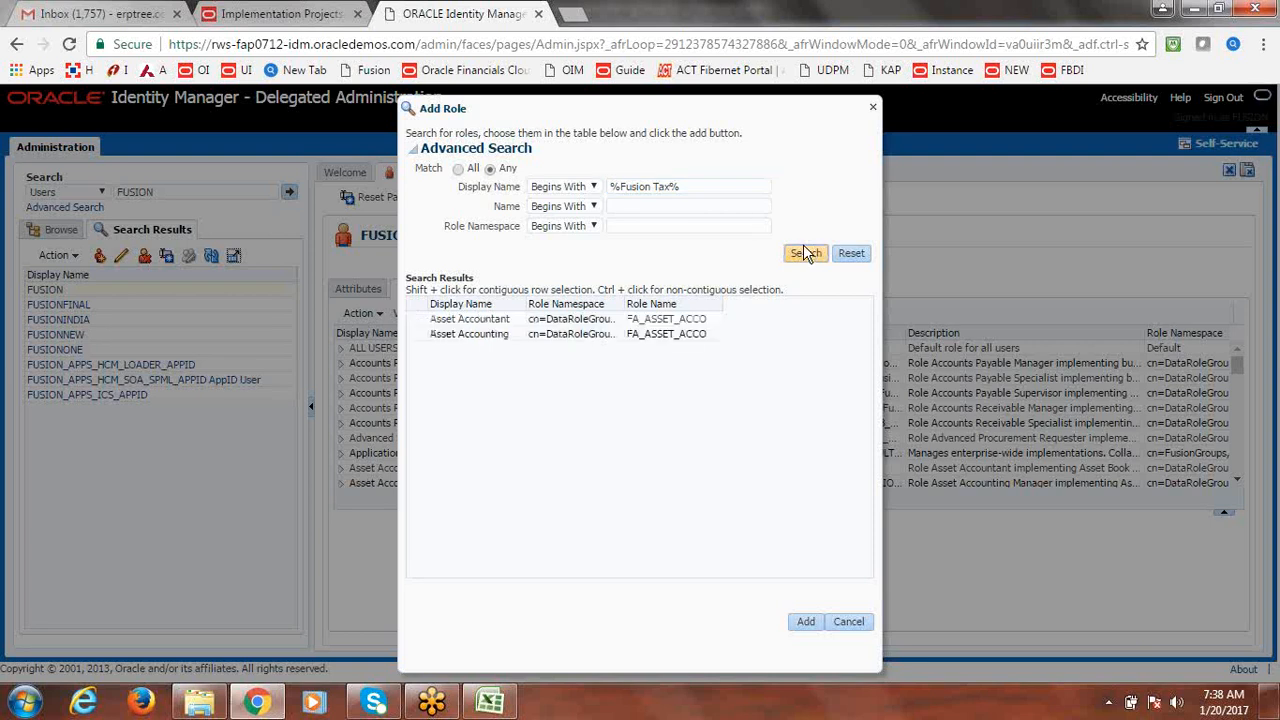
Assign the Asset Accountant Fusion Tax Book and Asset Accounting Manager Fusion Tax Book roles to the FUSION user
left_click_drag(522, 302, 745, 303)
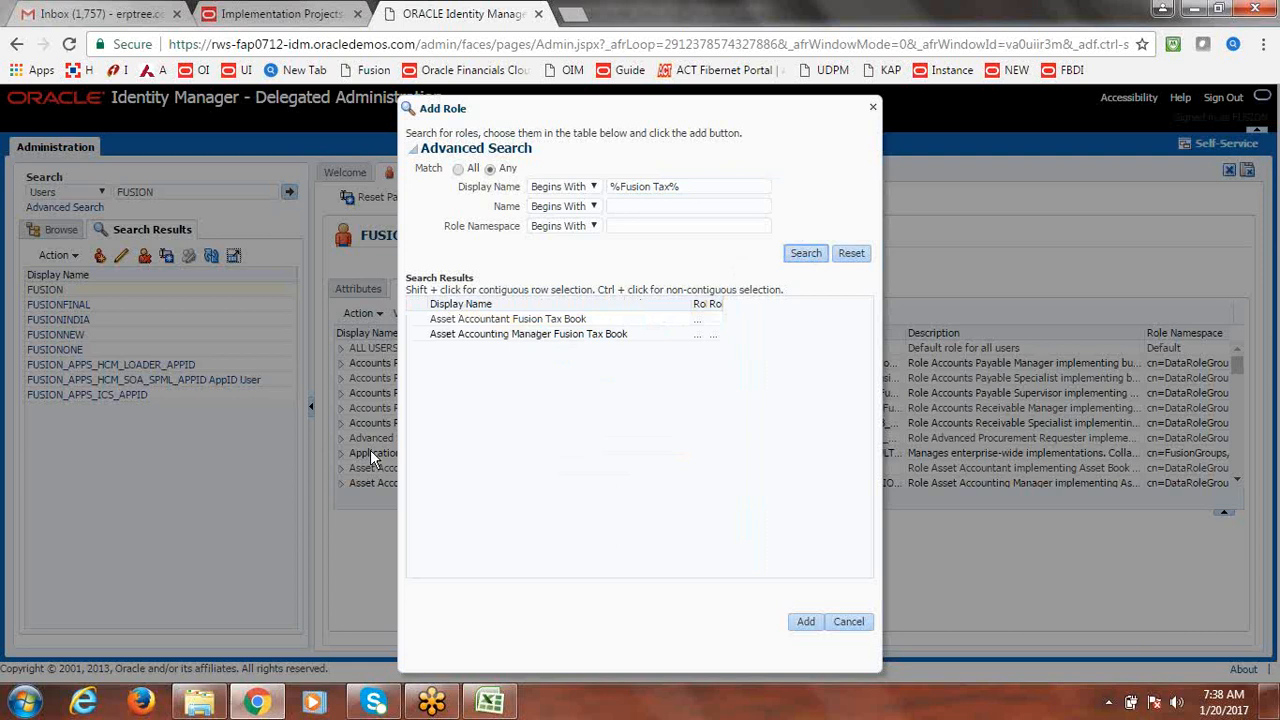
left_click(418, 318)
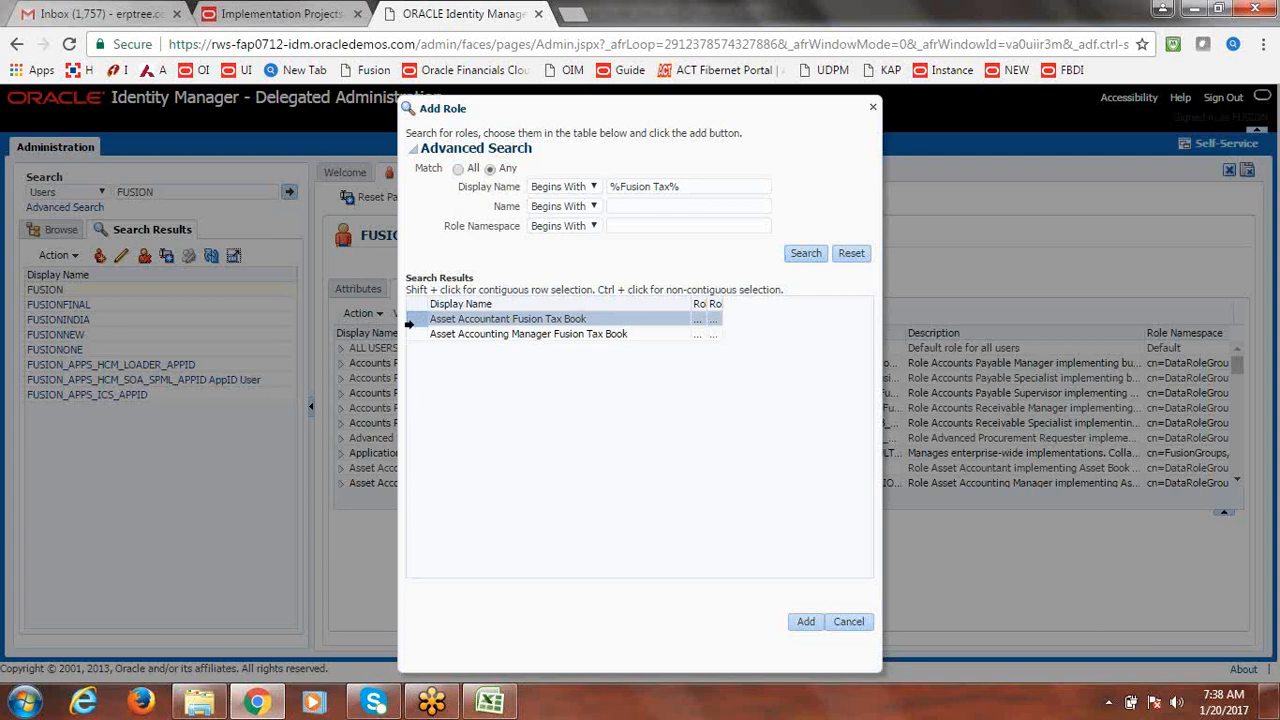
left_click(412, 335, "shift")
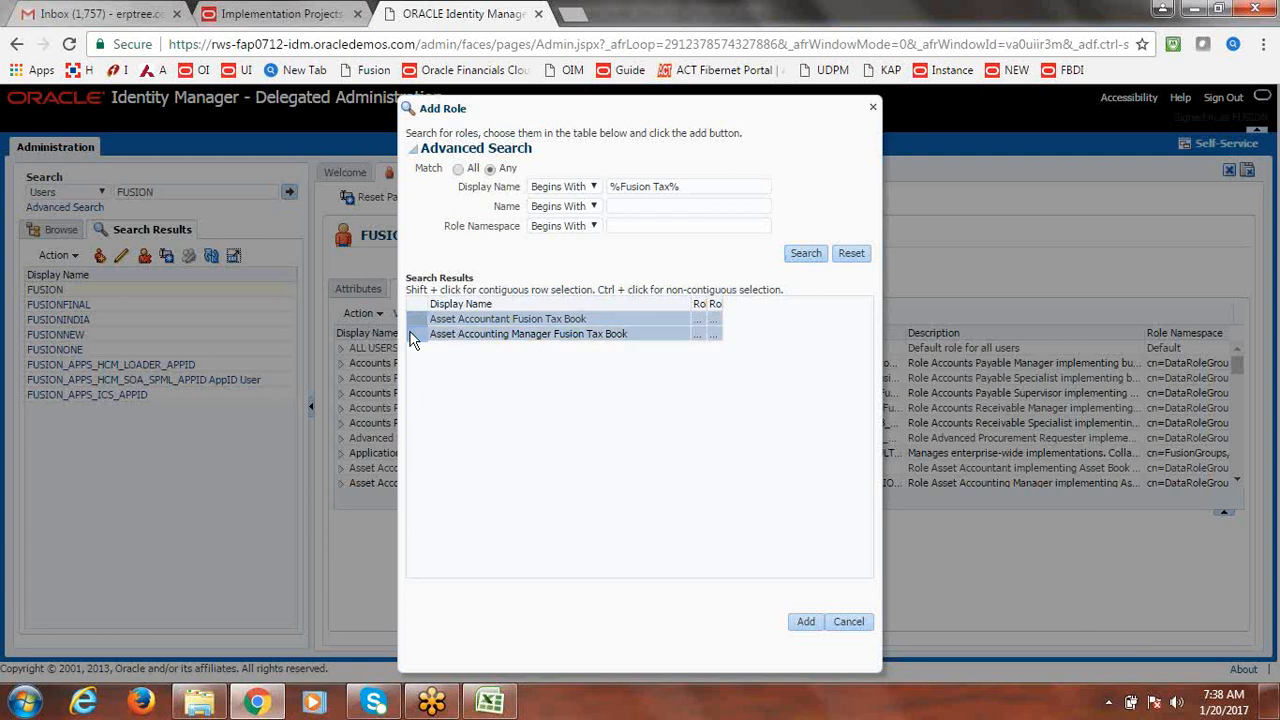
left_click(806, 623)
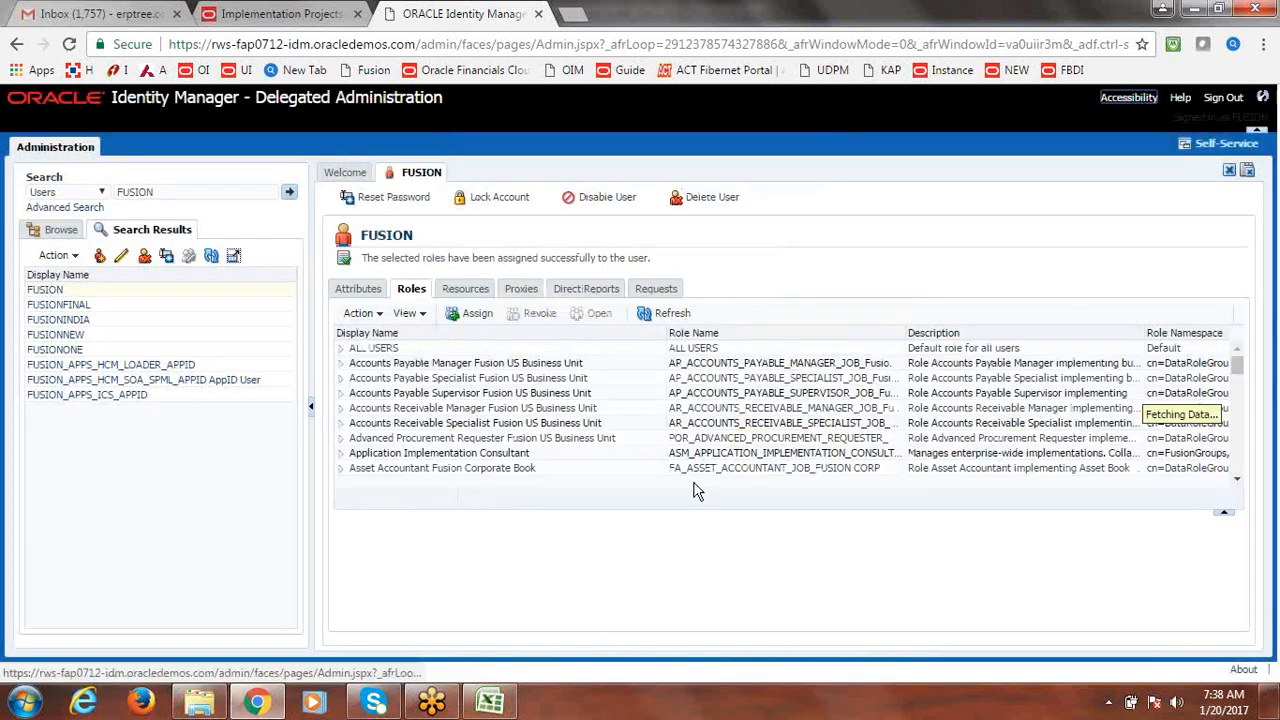
Return to the Fusion application and open the Scheduled Processes work area
left_click(210, 10)
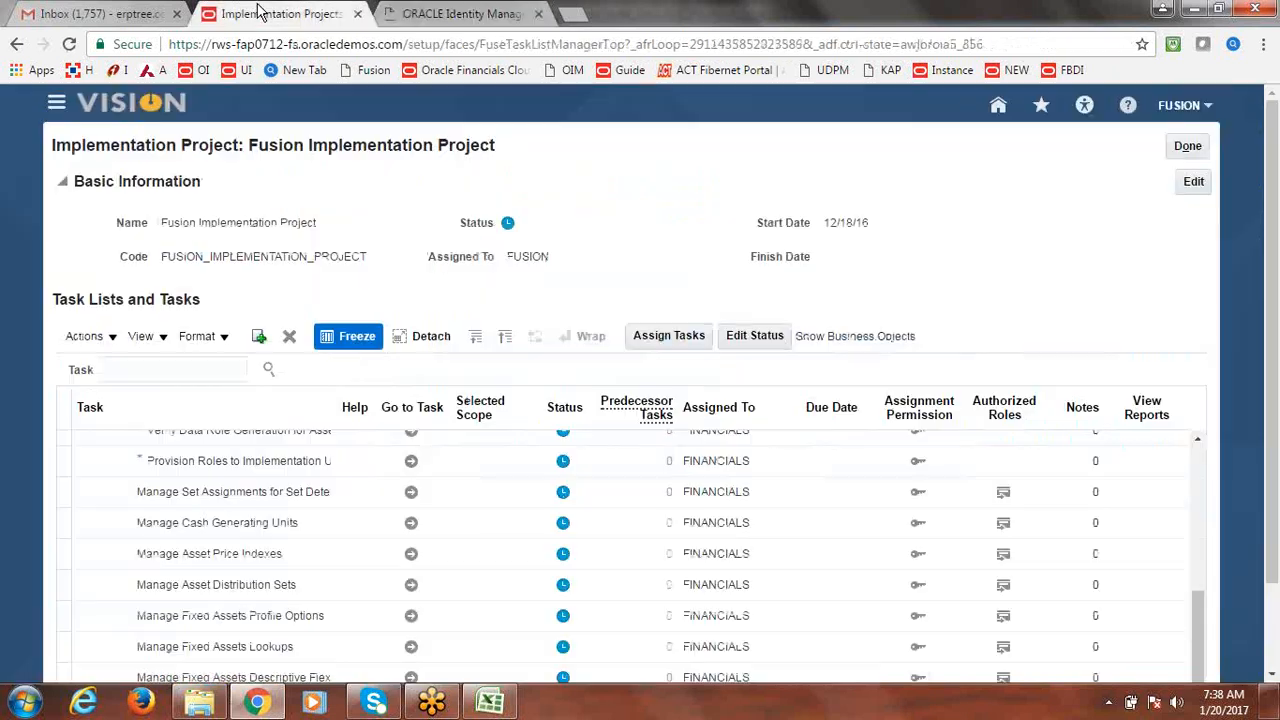
left_click(57, 106)
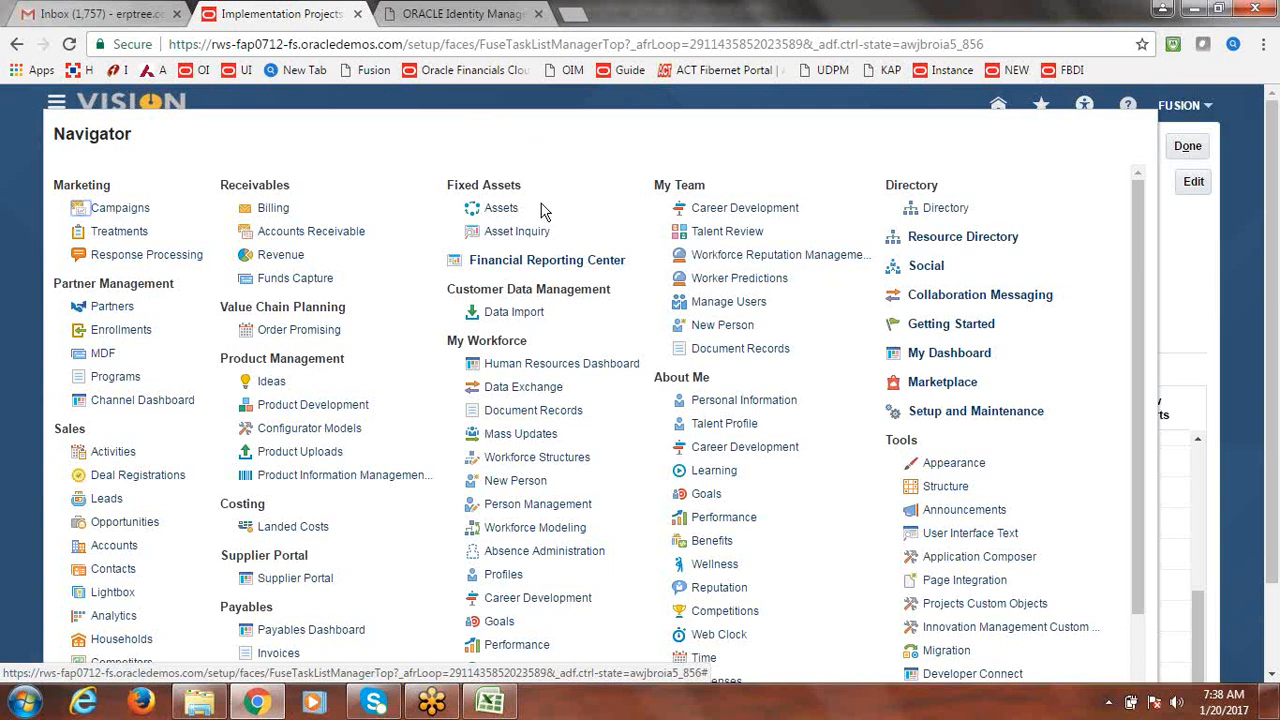
left_click_drag(1145, 323, 1142, 443)
left_click(985, 578)
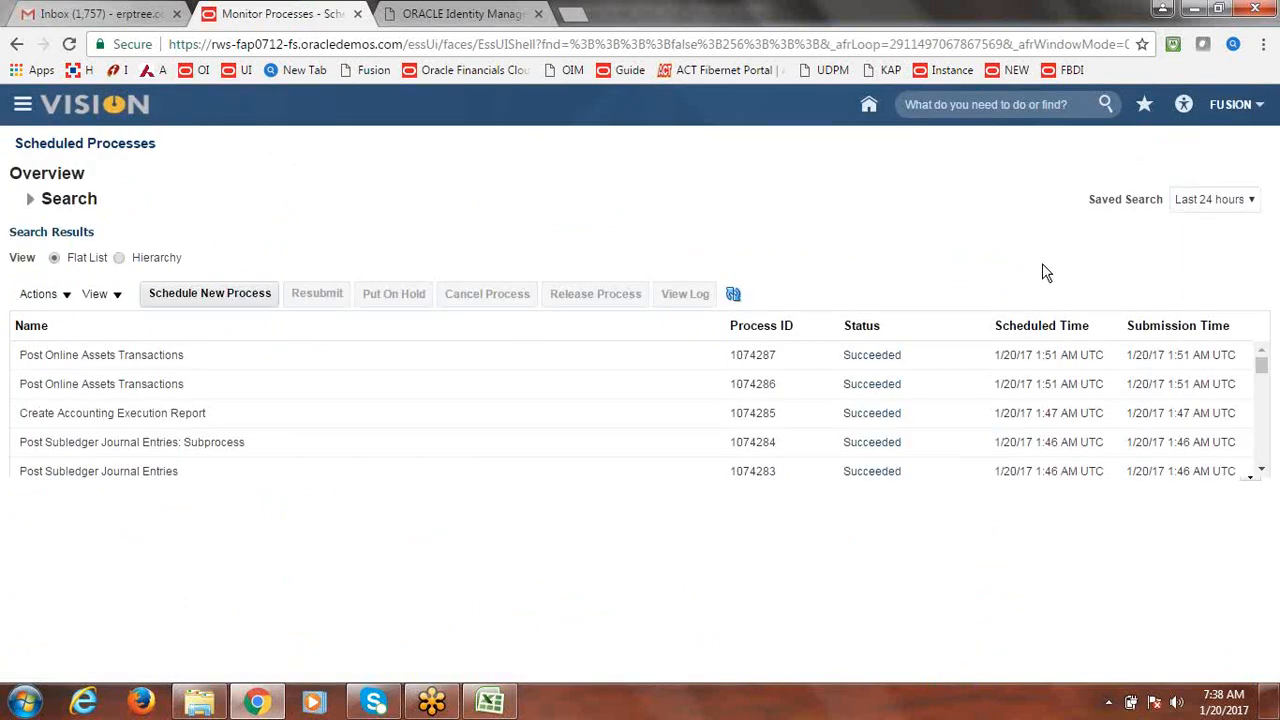
Start scheduling a new job, search the process names for LDAP, and choose Retrieve Latest LDAP Changes
left_click(244, 286)
left_click(606, 344)
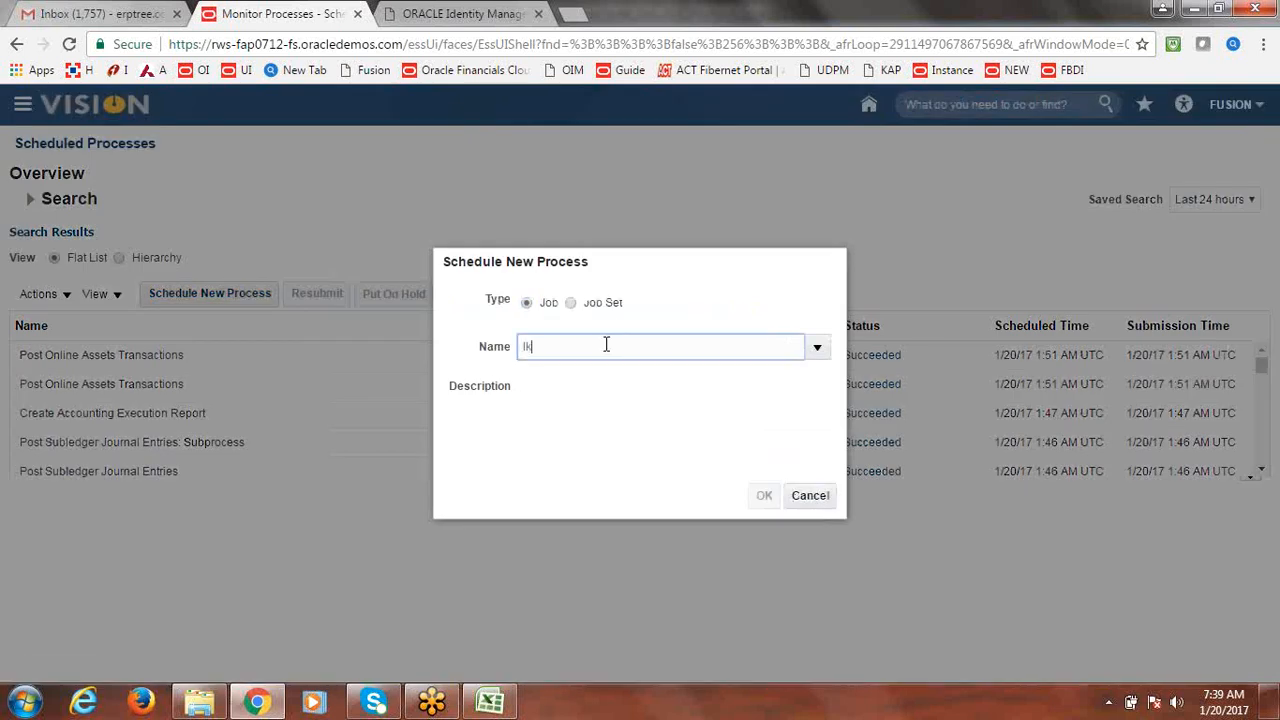
key("Tab")
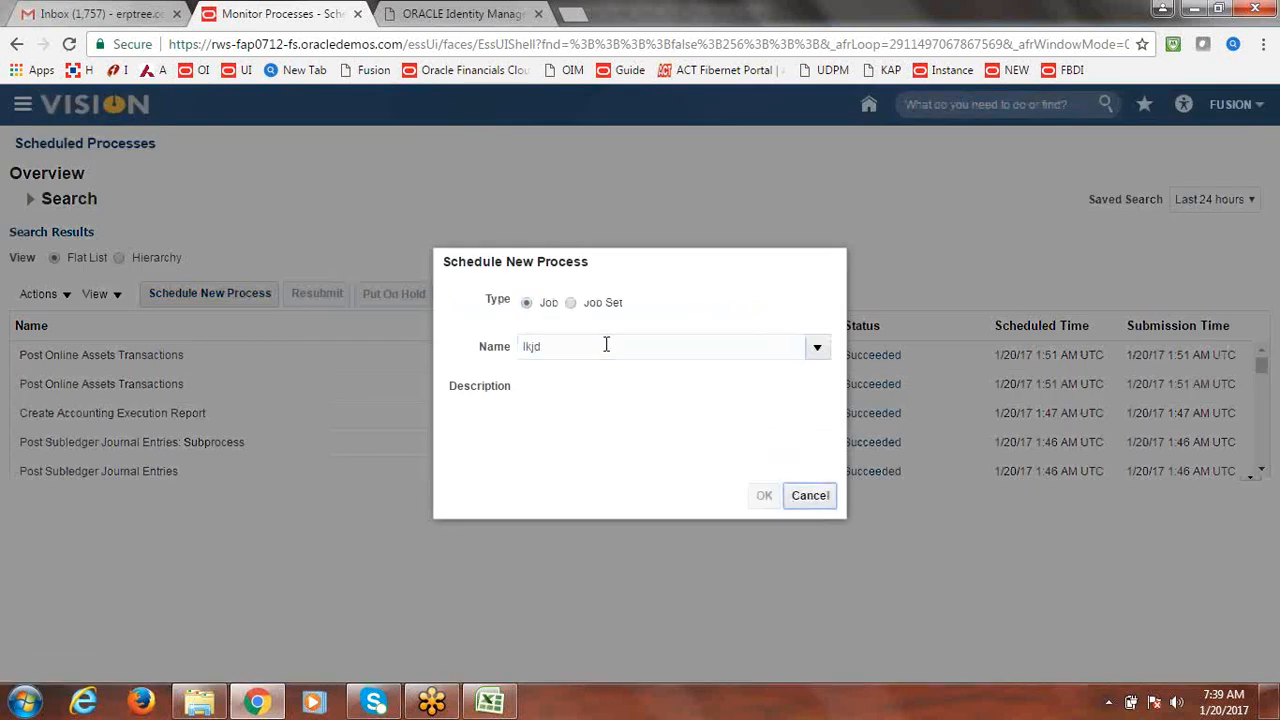
double_click(597, 243)
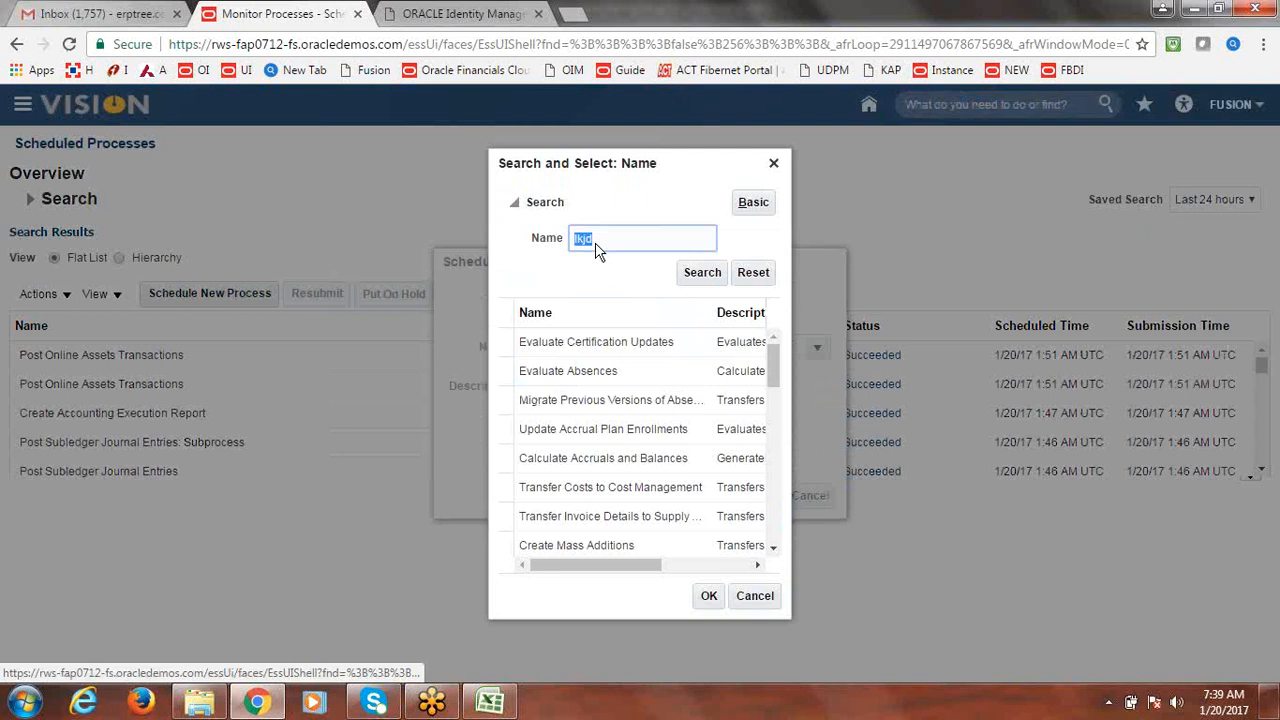
type("LDA")
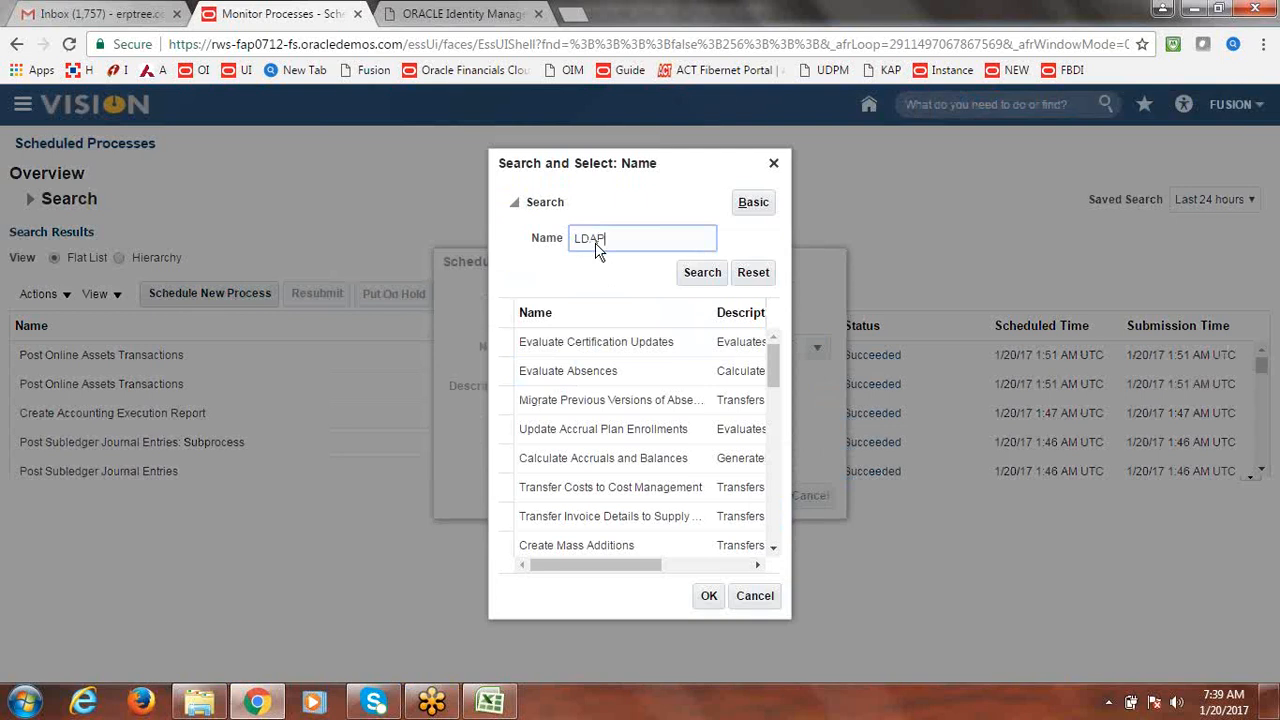
type("P")
left_click(697, 275)
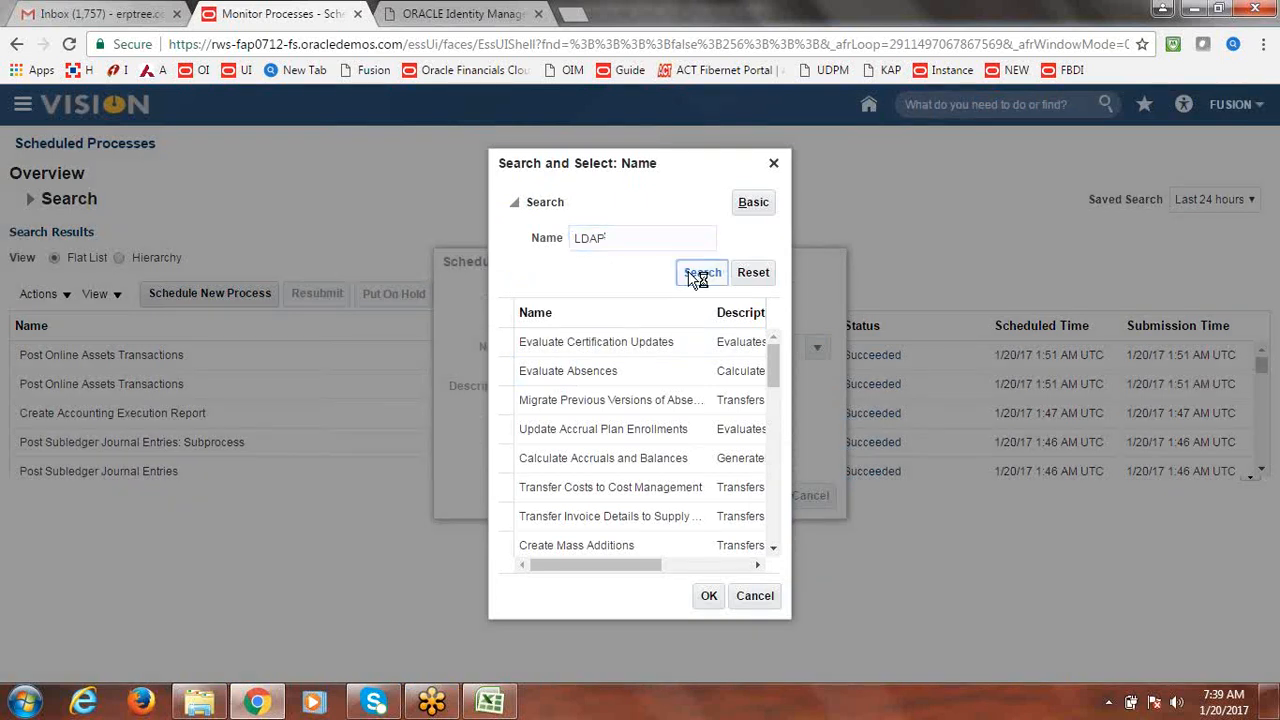
left_click(571, 345)
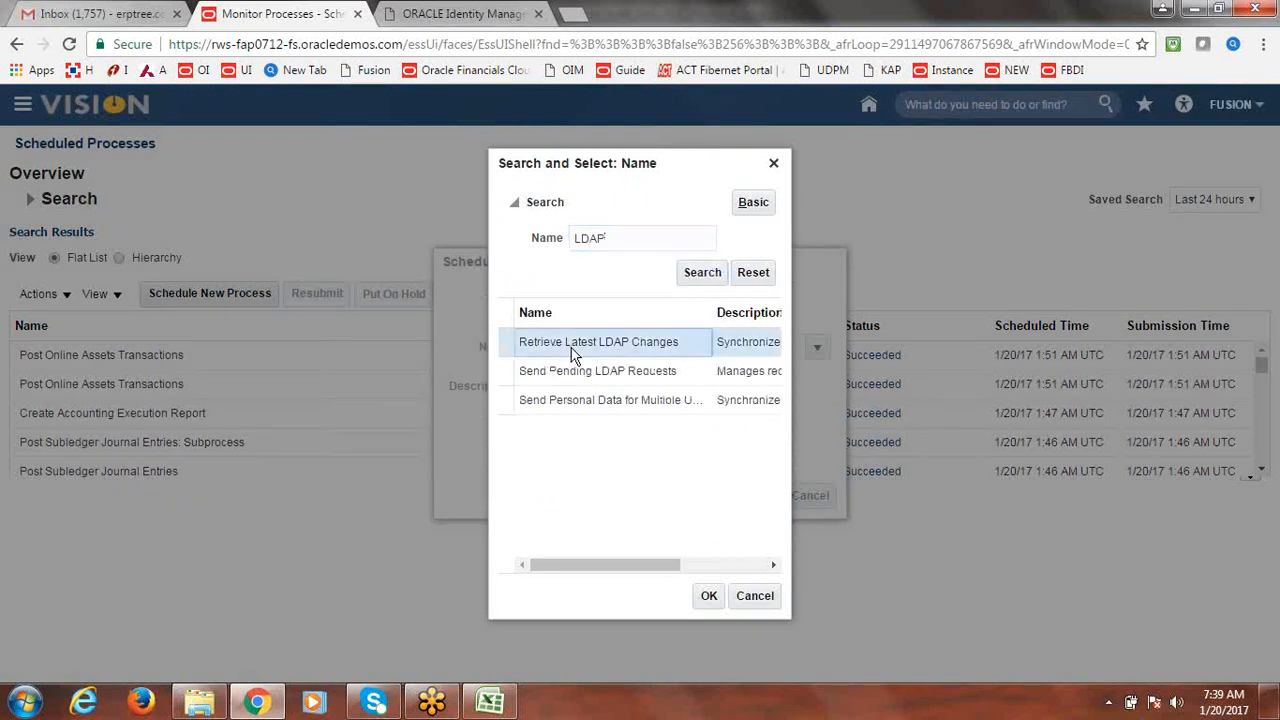
left_click(692, 596)
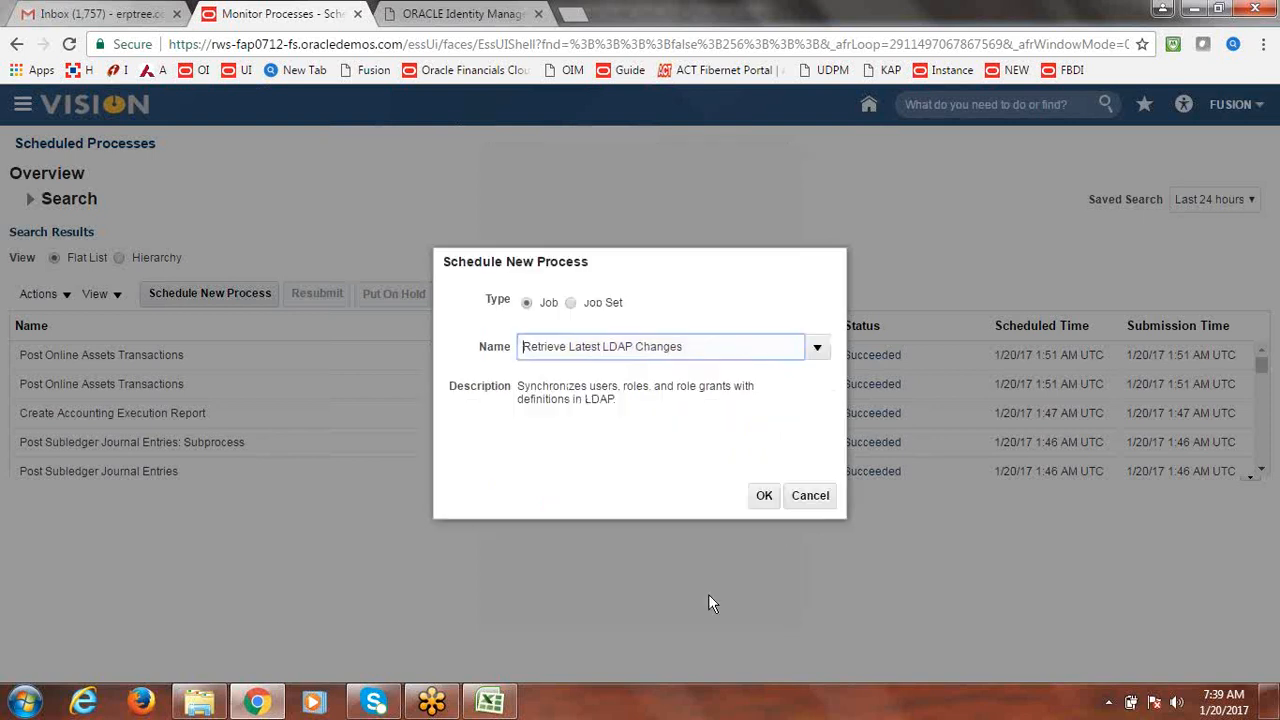
Submit the Retrieve Latest LDAP Changes process with its default options and close the process details
left_click(762, 497)
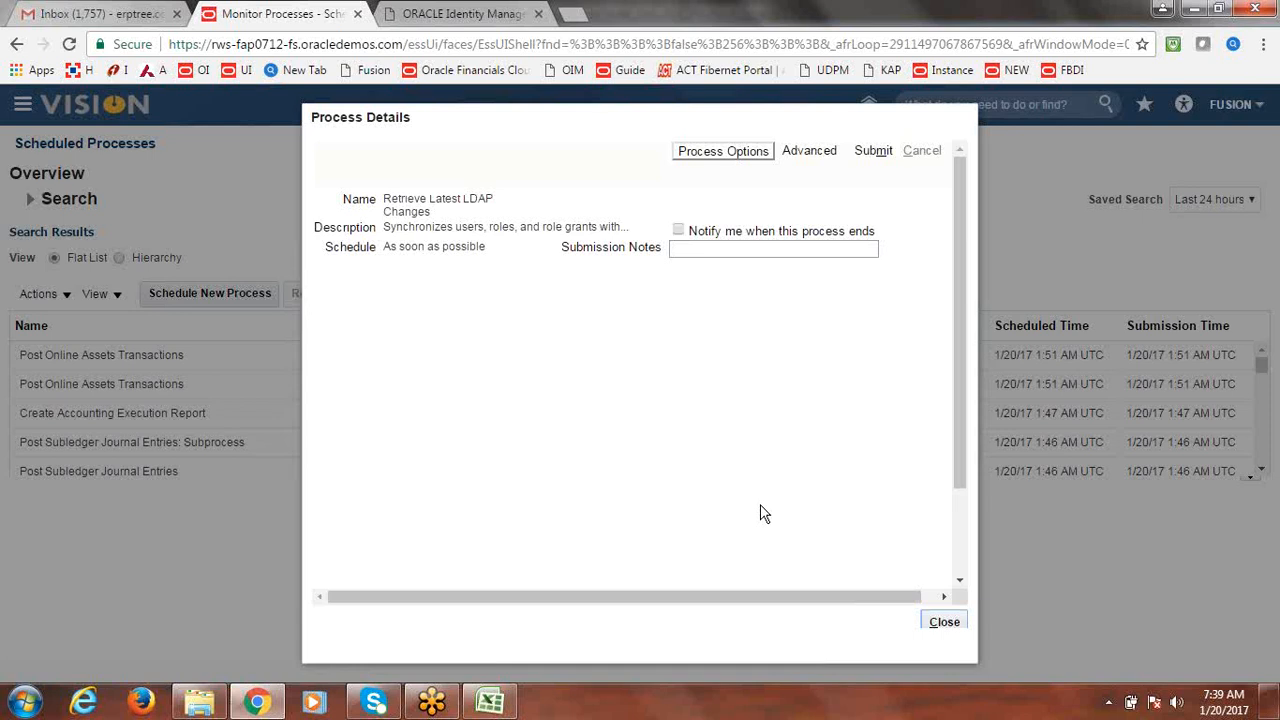
left_click(878, 152)
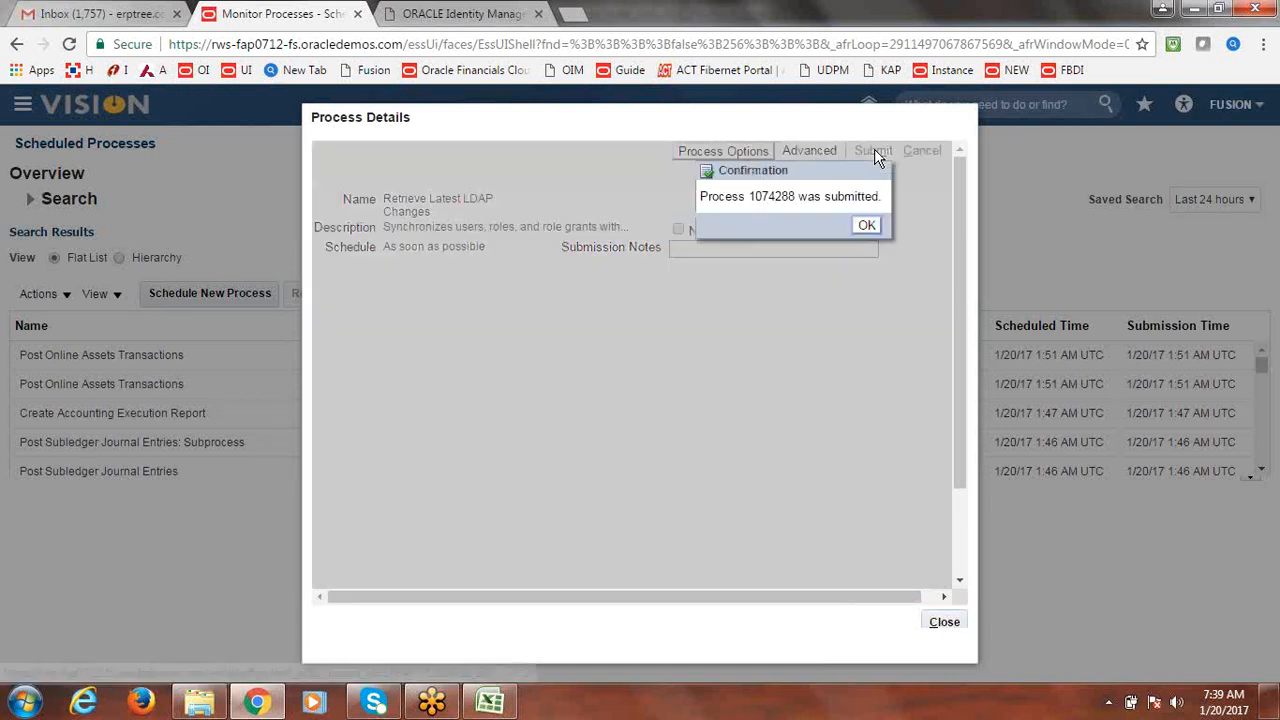
left_click(866, 228)
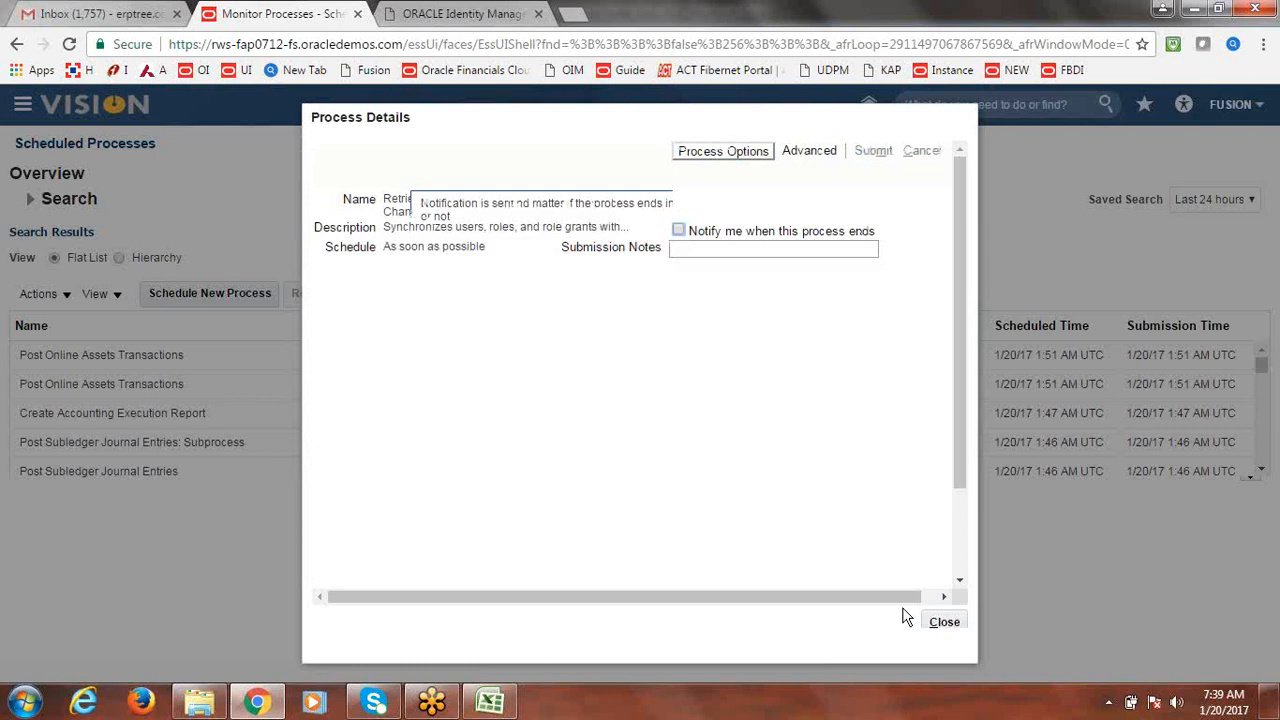
left_click(948, 622)
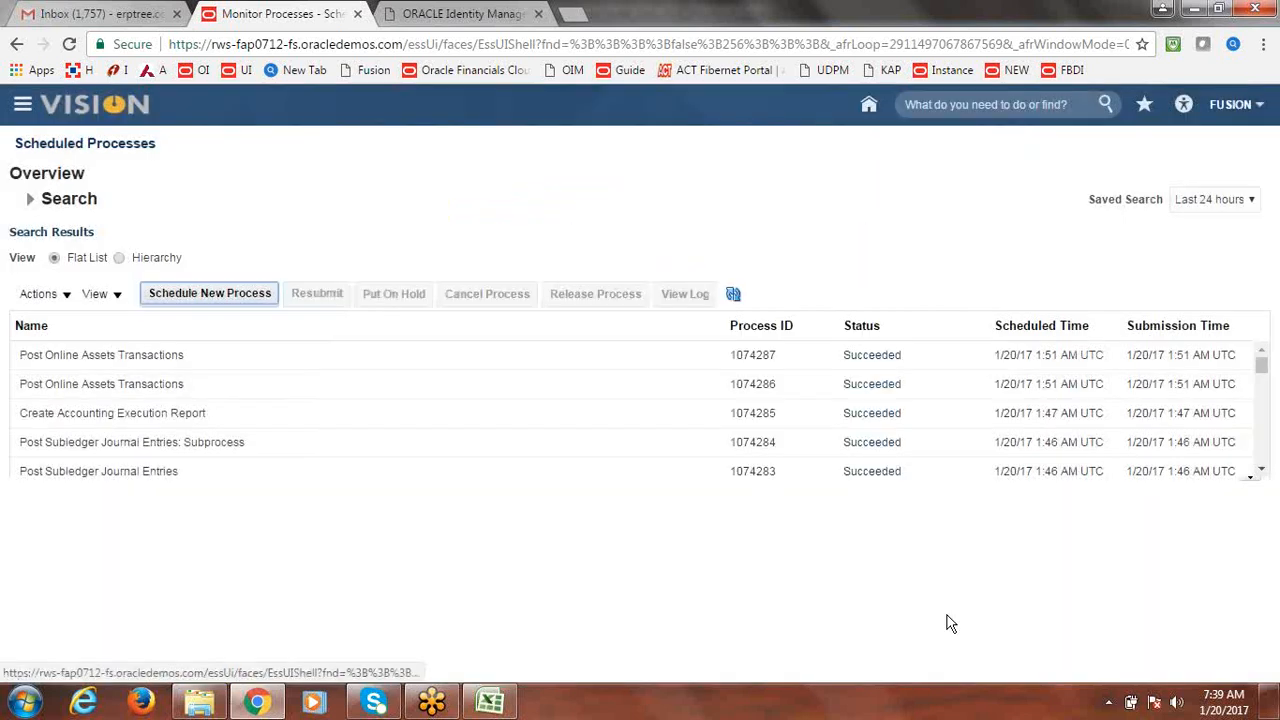
Refresh the scheduled processes list repeatedly, reloading the page as well, to check the status of Retrieve Latest LDAP Changes
left_click(735, 294)
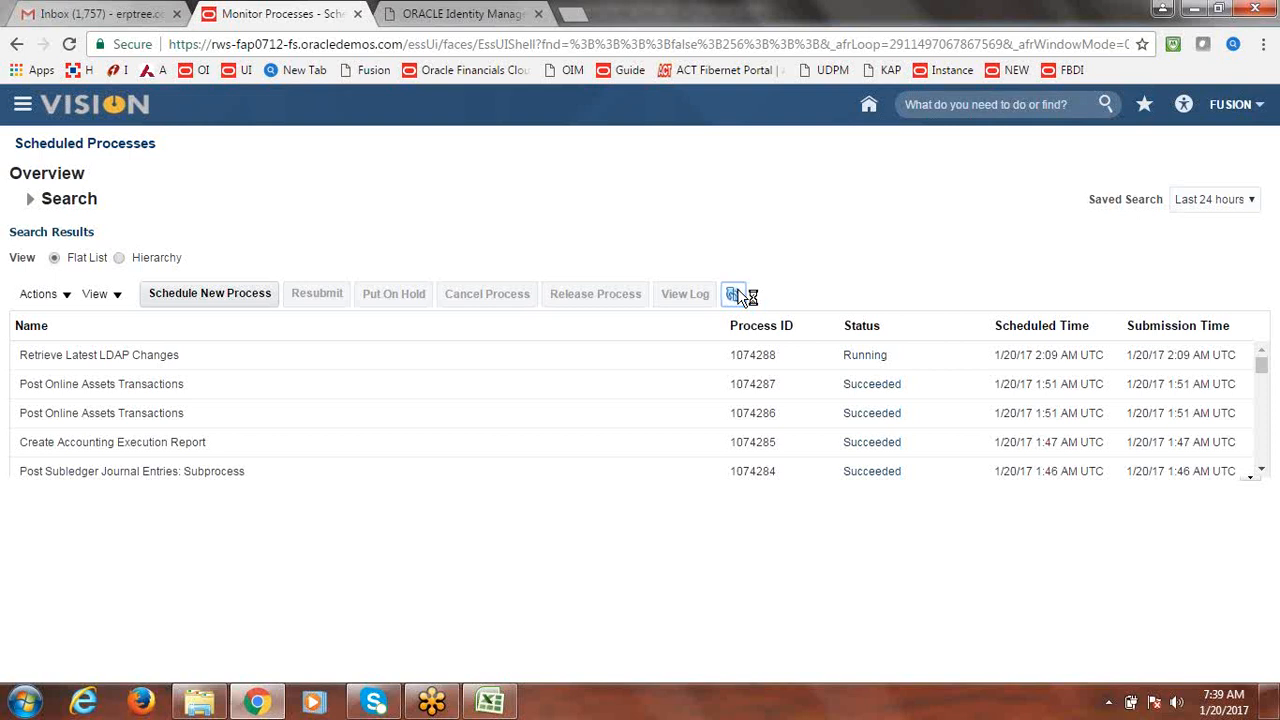
left_click(738, 296)
left_click(738, 296)
left_click(738, 296)
left_click(738, 296)
left_click(738, 297)
left_click(738, 296)
left_click(738, 296)
left_click(738, 296)
left_click(738, 297)
left_click(738, 297)
left_click(737, 294)
left_click(503, 41)
key("Return")
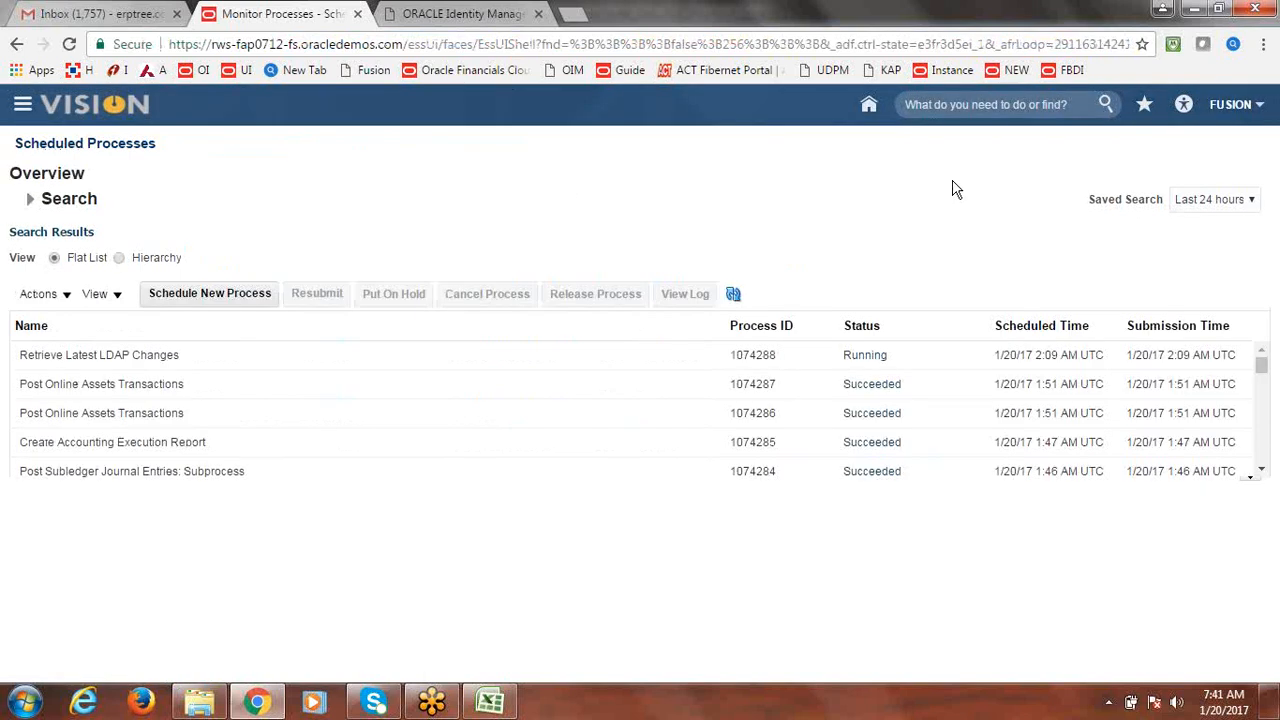
left_click(736, 291)
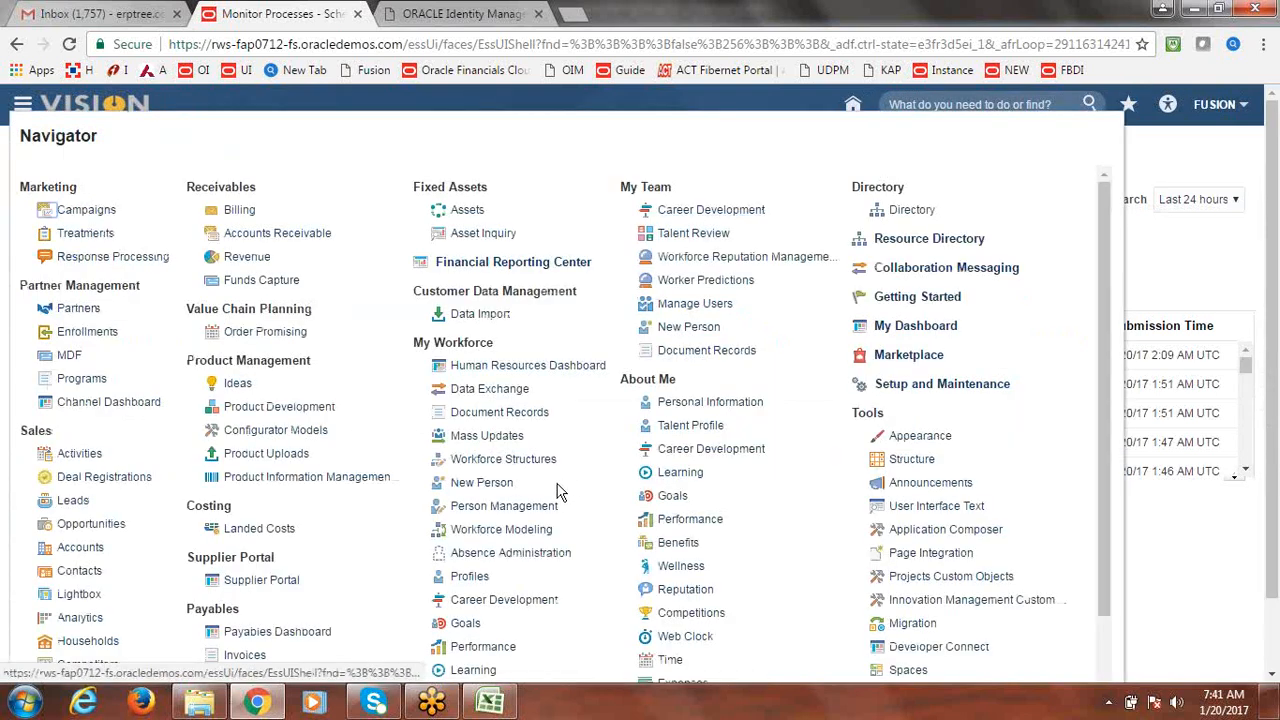
Switch to the Excel class notes, review the tax book steps through Copy Assets from Corp to Tax, and return to the browser
left_click(491, 704)
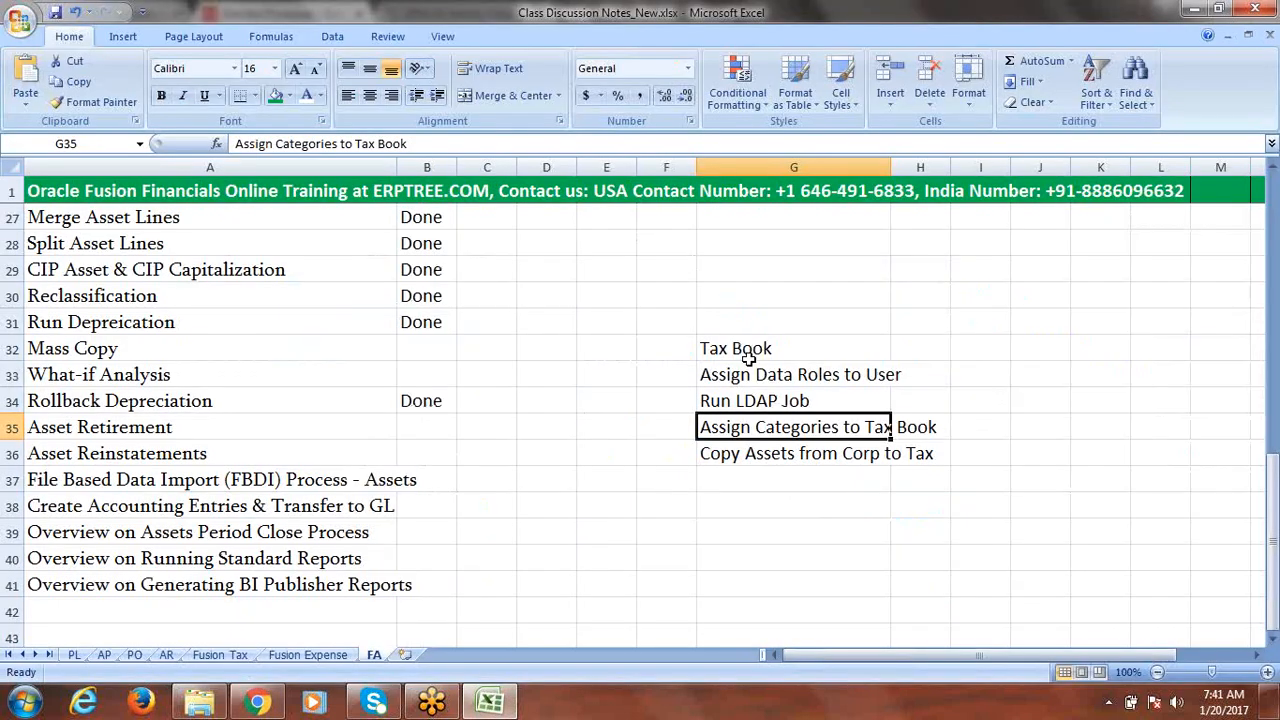
left_click_drag(747, 352, 776, 422)
left_click(752, 456)
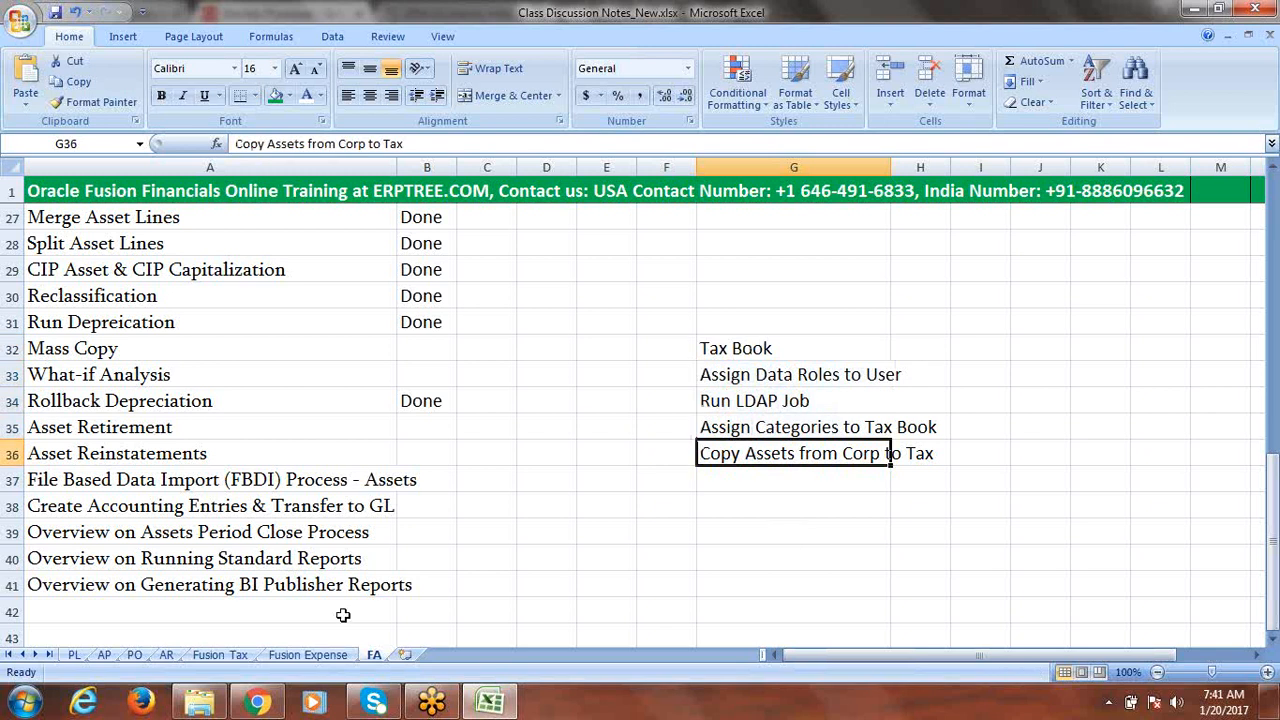
left_click(258, 703)
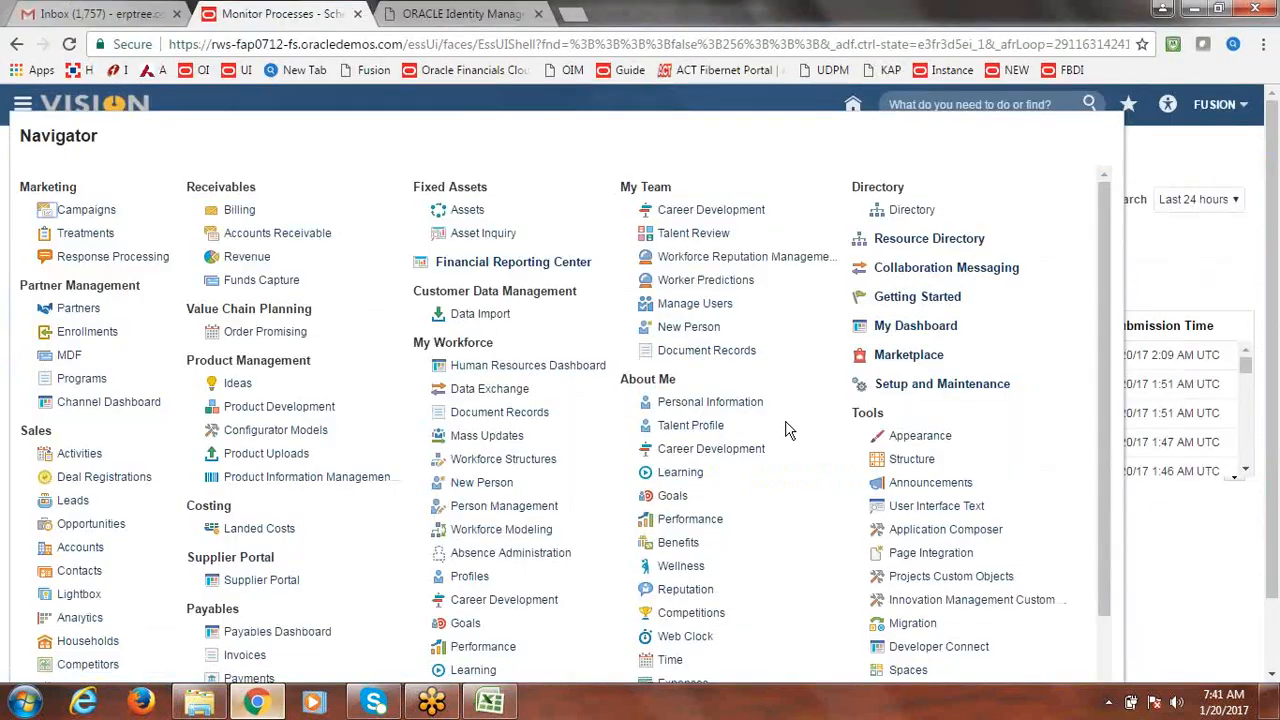
Open Manage All Books from the Assets work area, review the listed books in the Asset Book Monitor, and close the page
left_click_drag(1110, 333, 1120, 408)
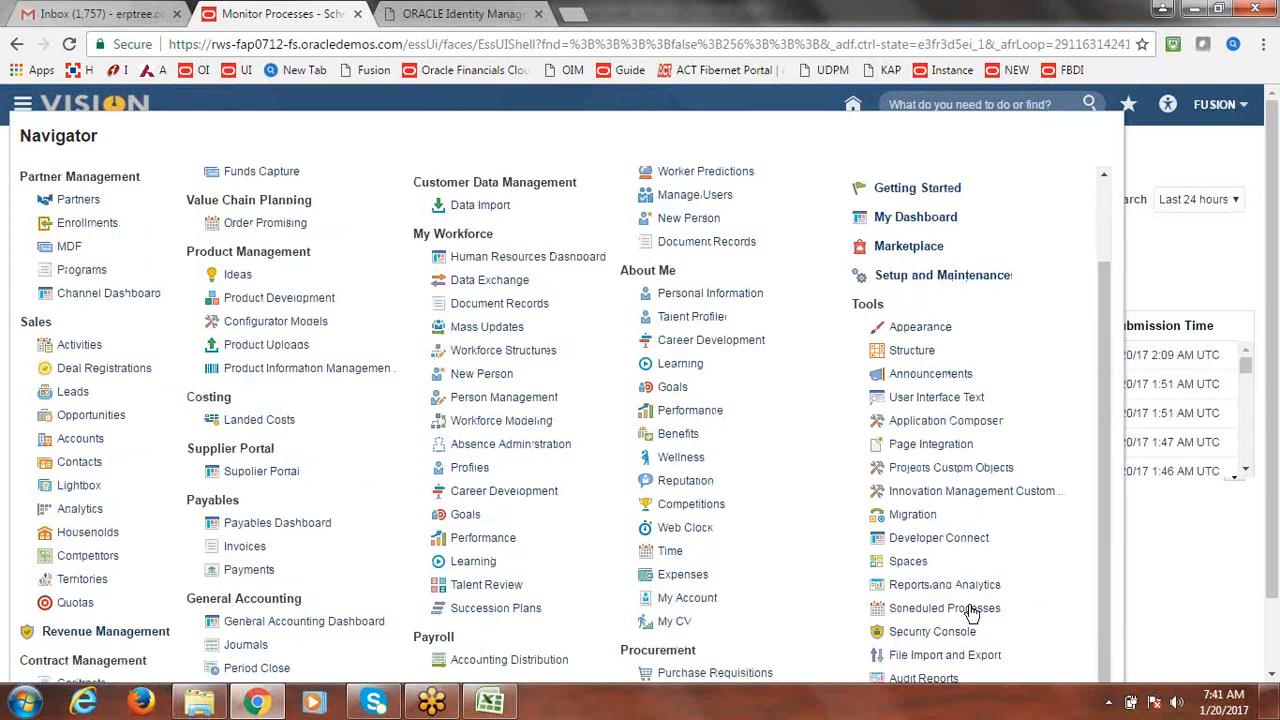
left_click(1180, 553)
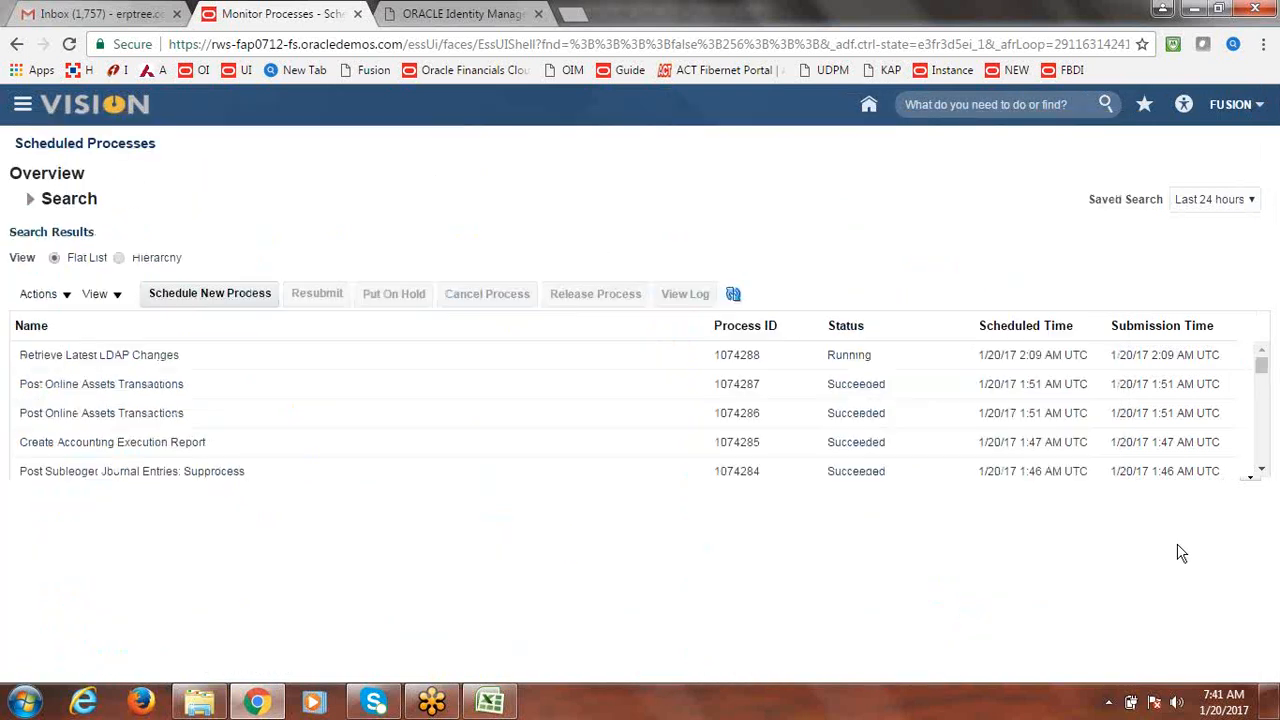
left_click(22, 105)
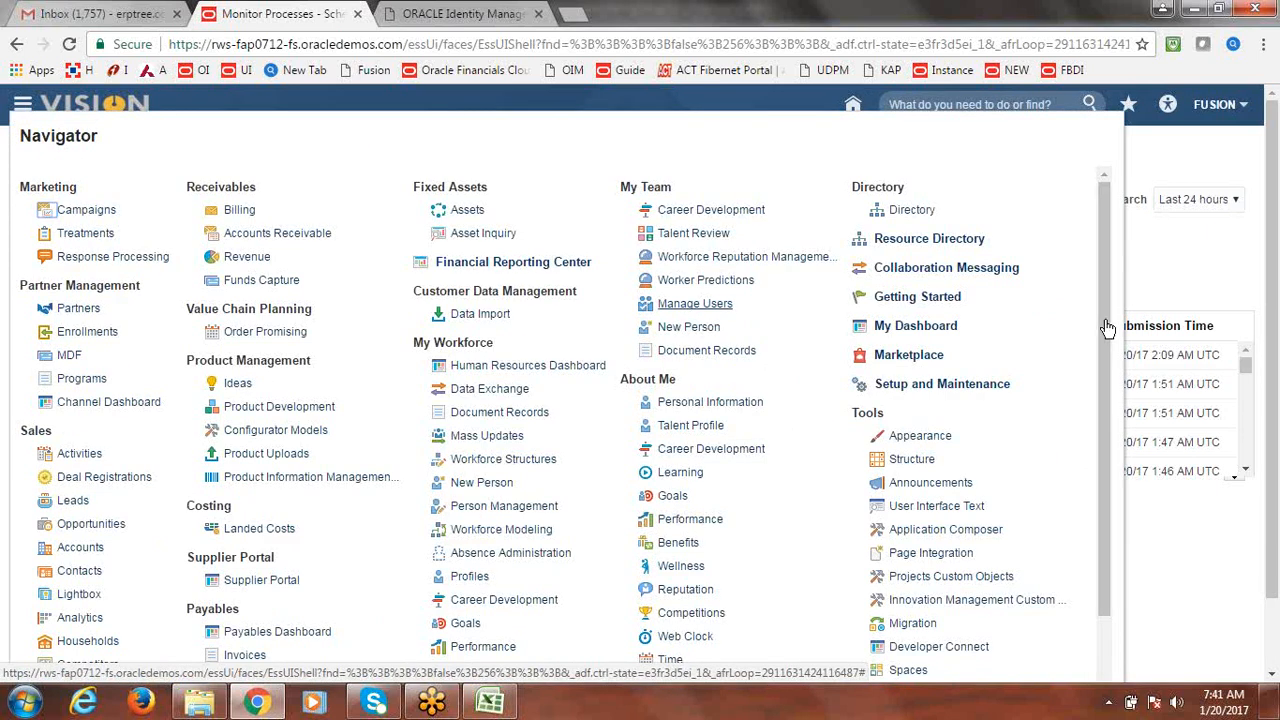
left_click(466, 212)
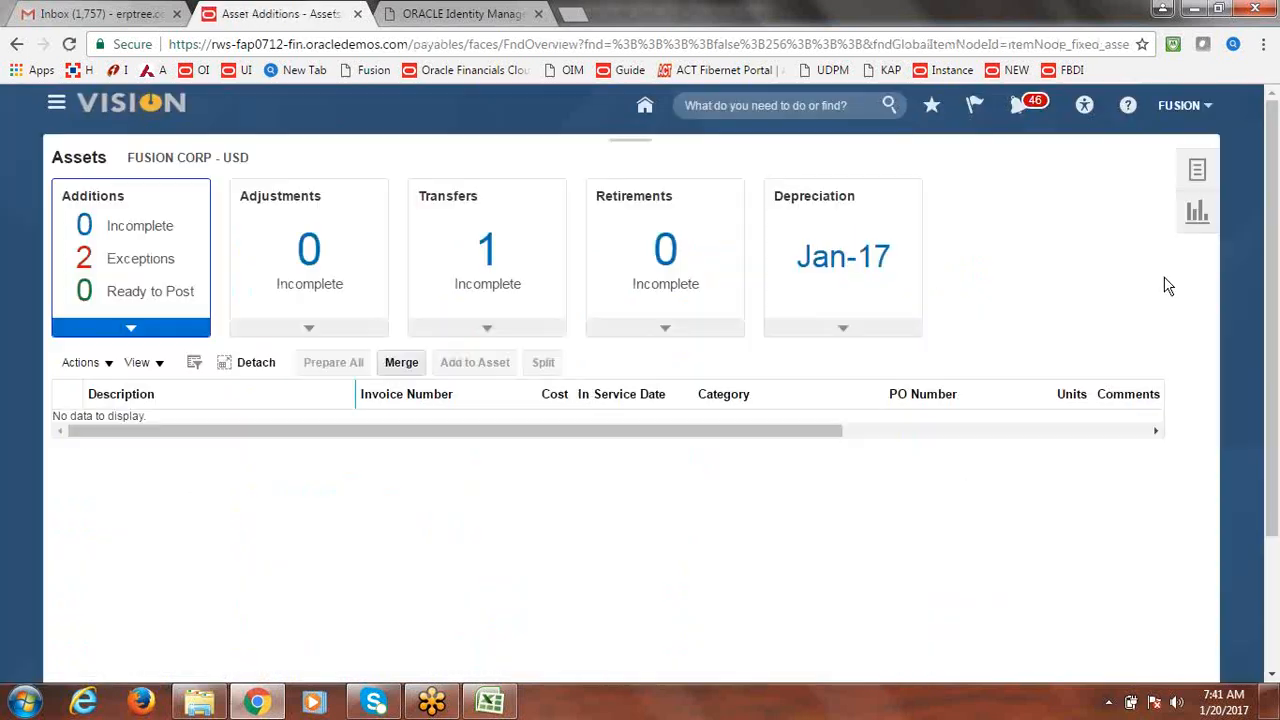
left_click(1203, 177)
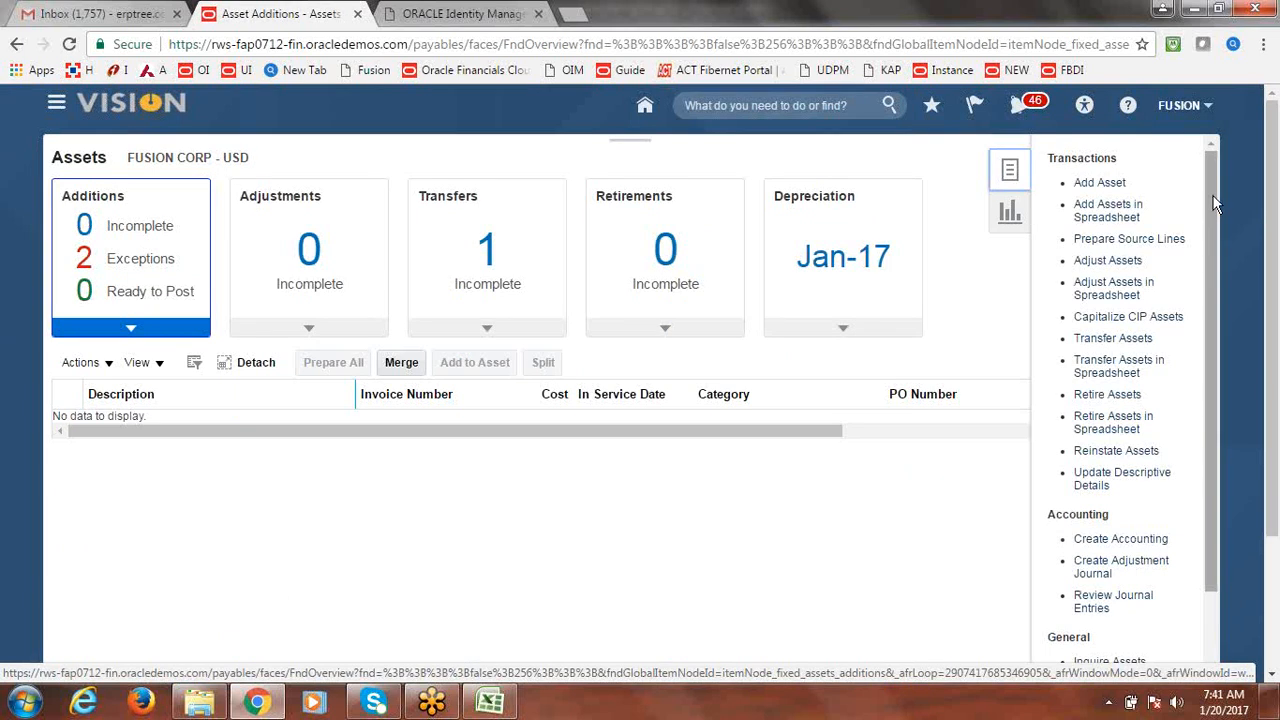
left_click_drag(1215, 203, 1227, 330)
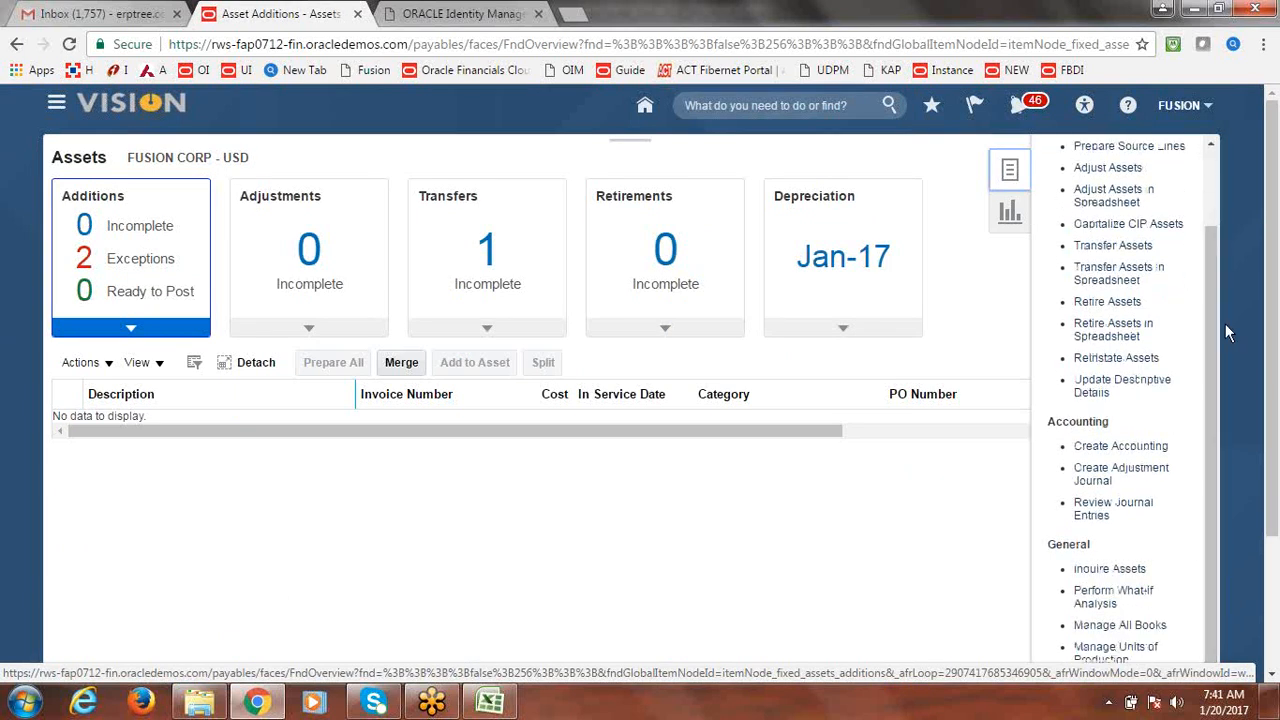
left_click(1128, 630)
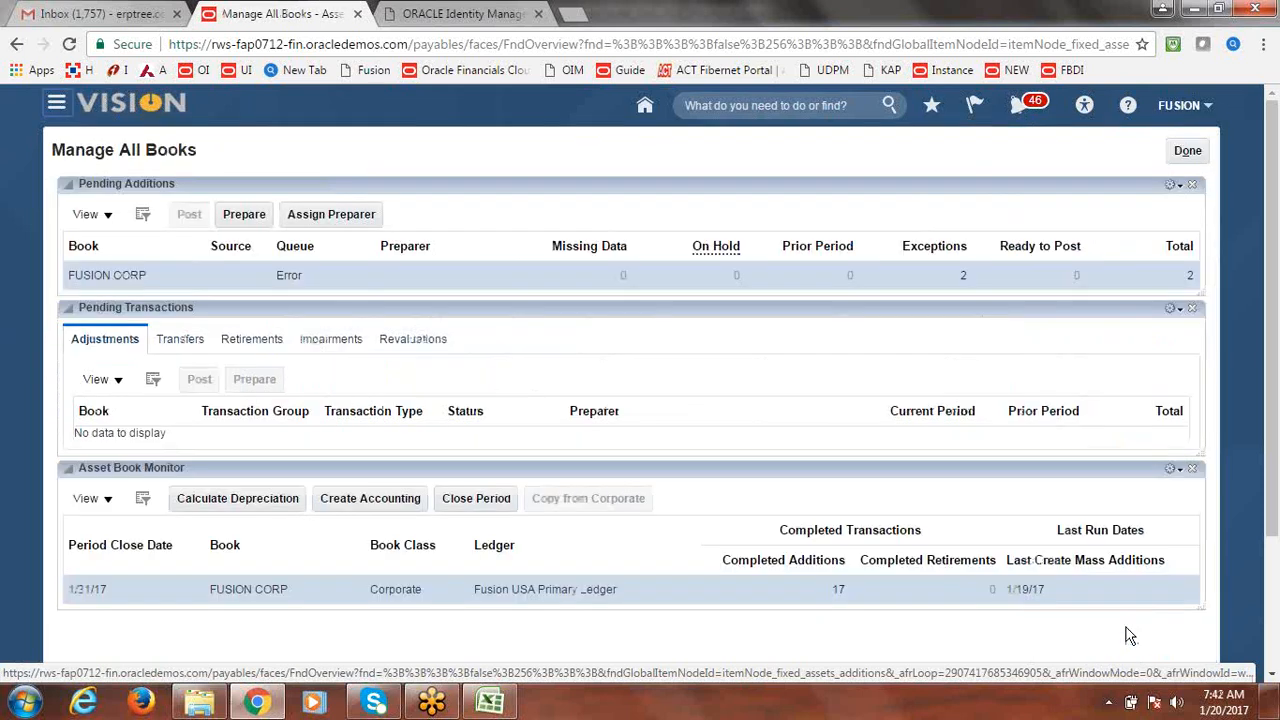
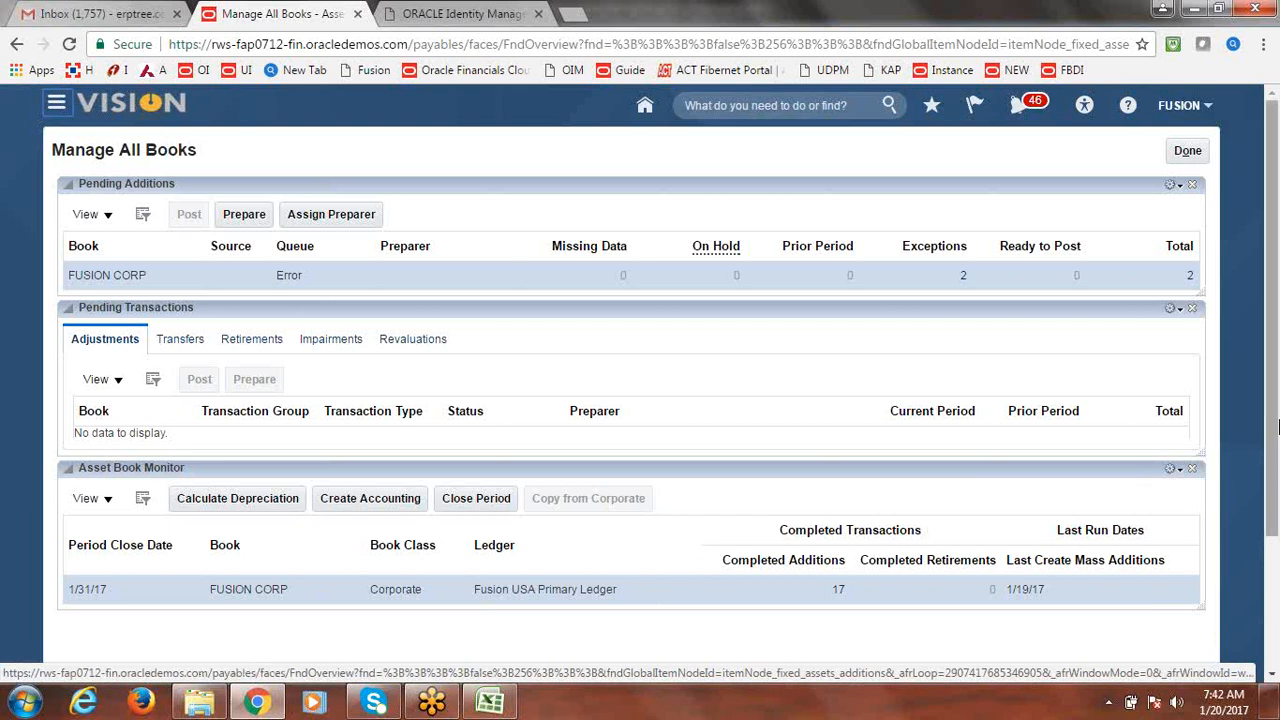
left_click(1190, 153)
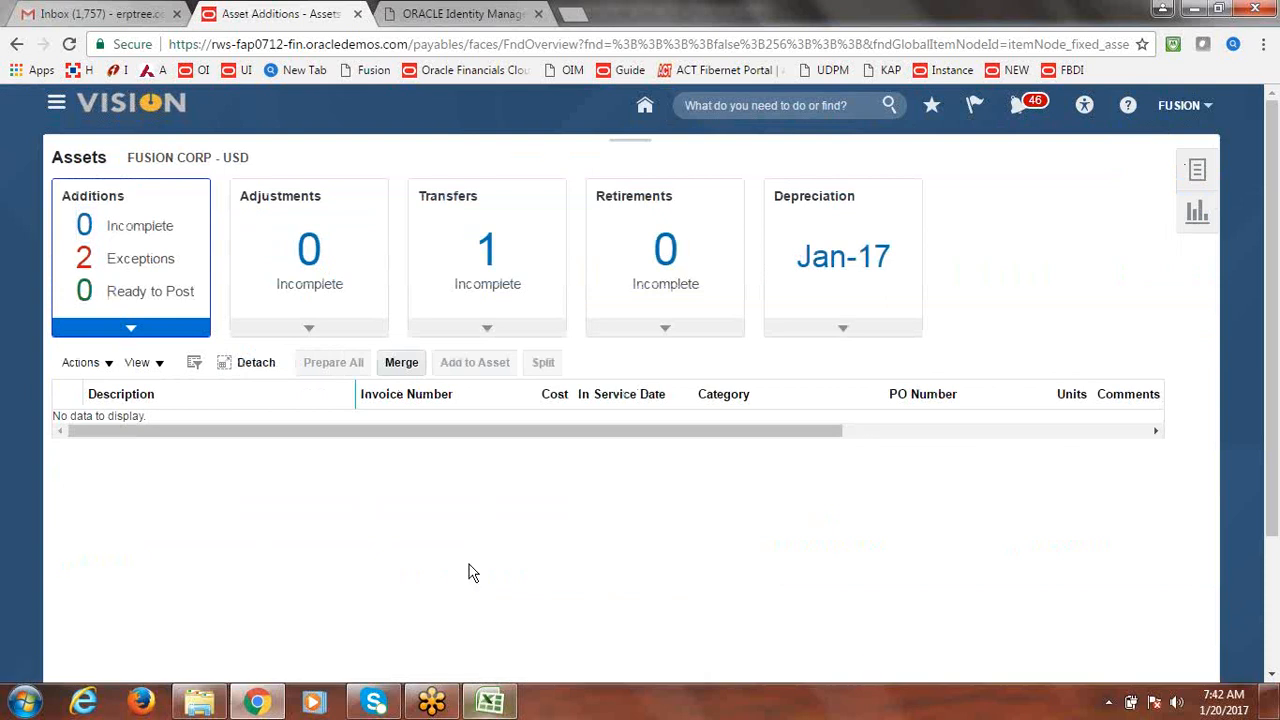
Switch to the Excel class notes, review the Run Depreciation and tax book topics, and return to the browser
left_click(490, 702)
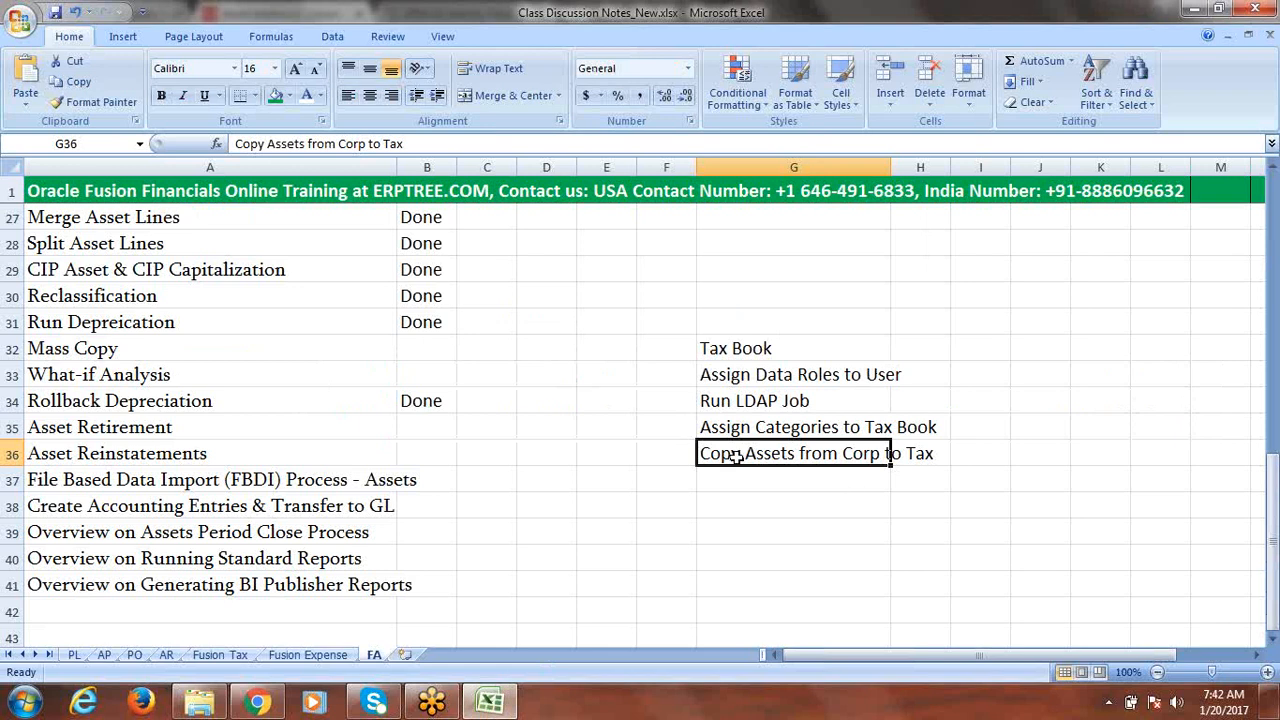
left_click(188, 318)
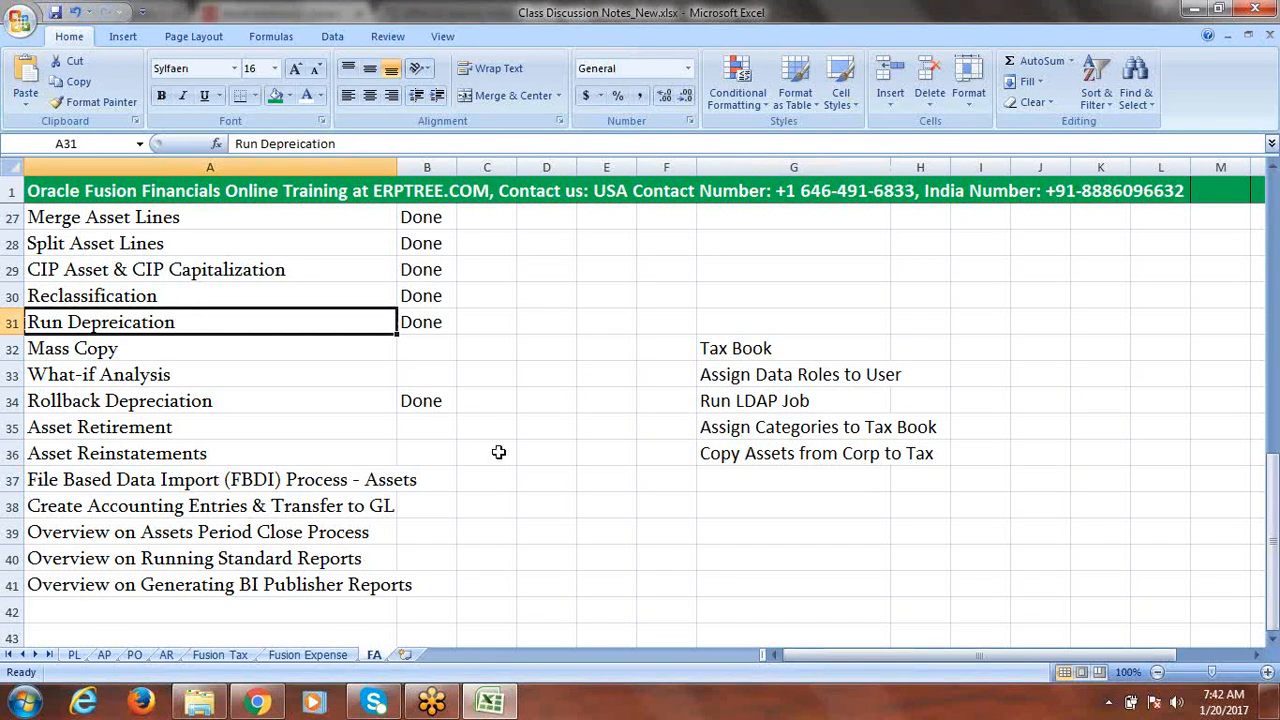
left_click(262, 713)
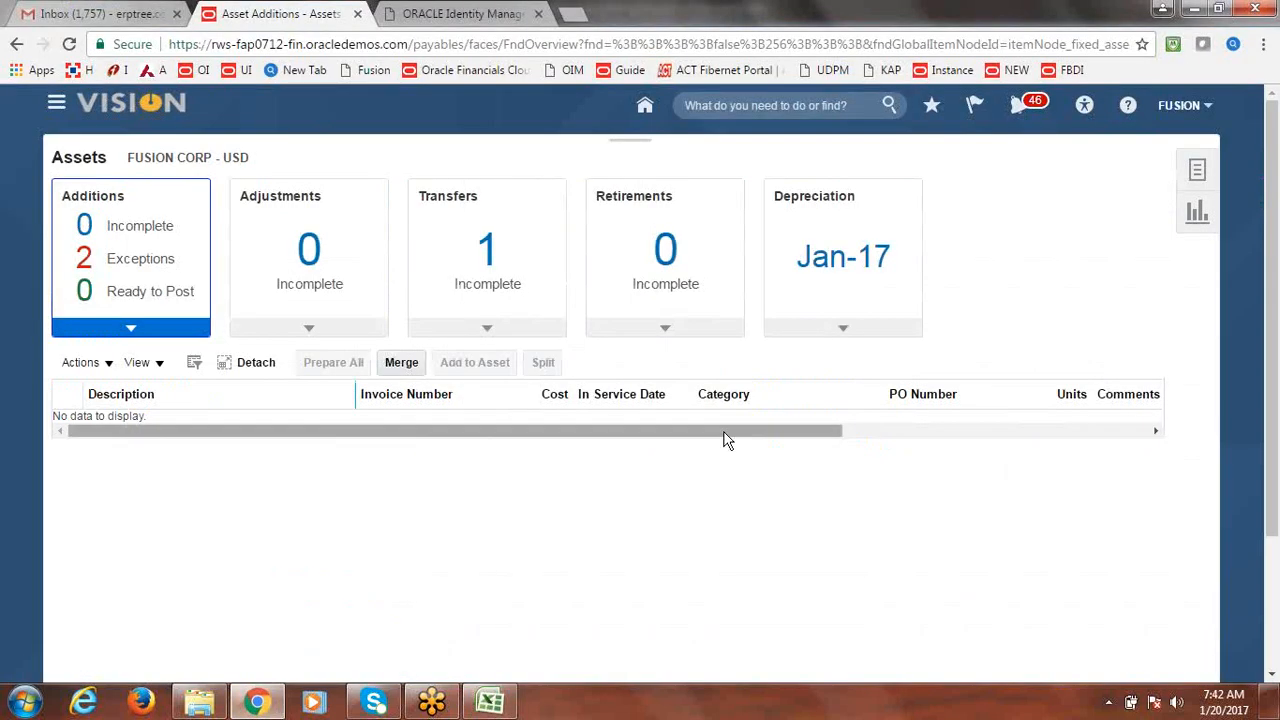
Open the FUSION CORP depreciation period details and examine the Close Period option without running it
left_click(845, 332)
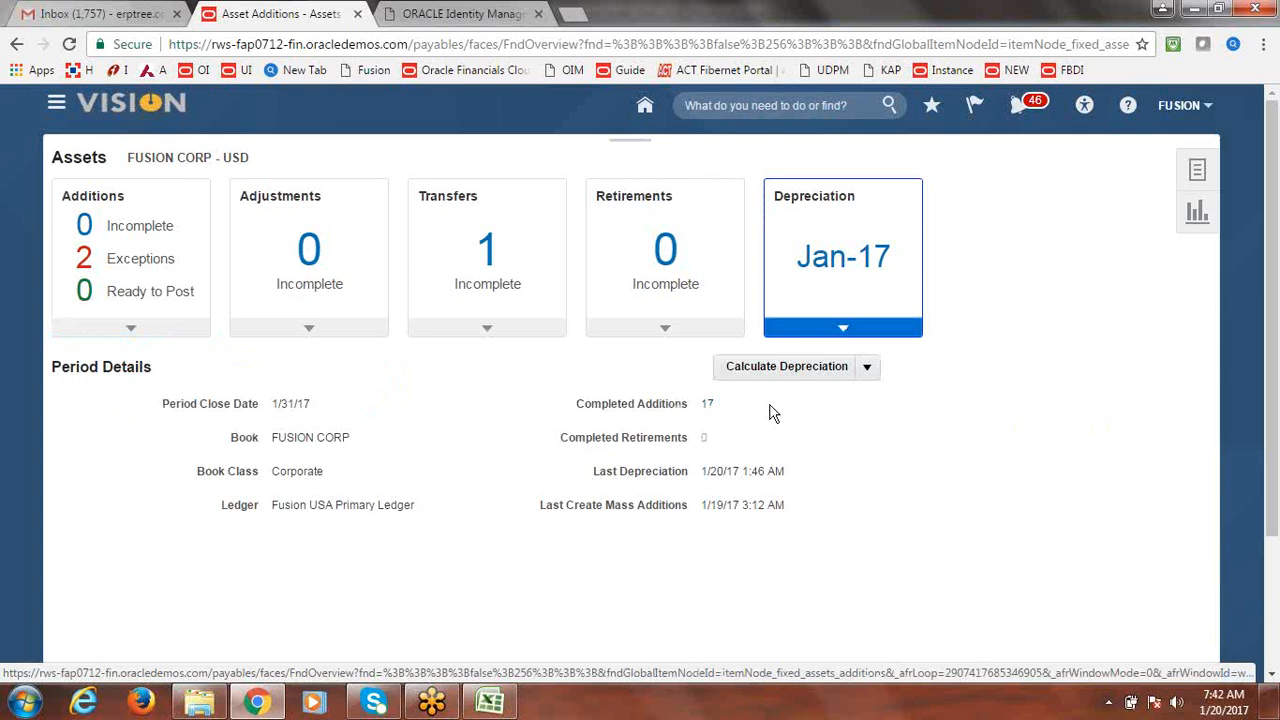
left_click(868, 369)
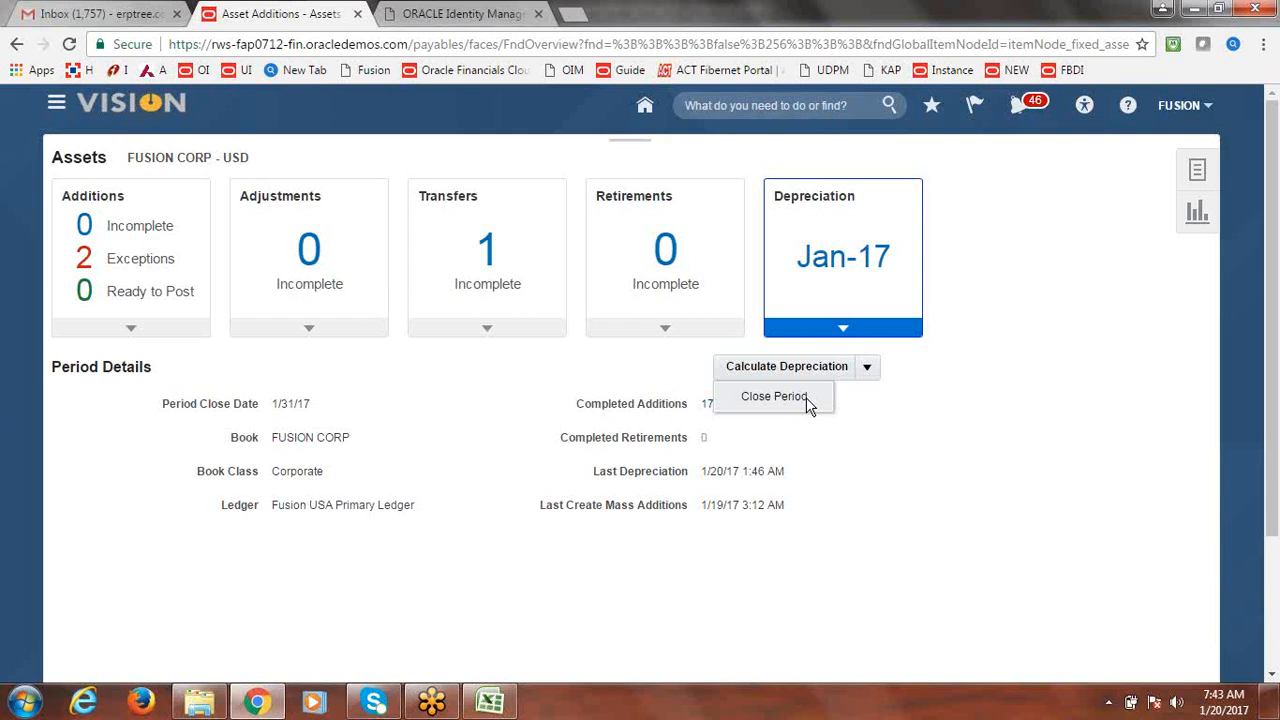
left_click(877, 416)
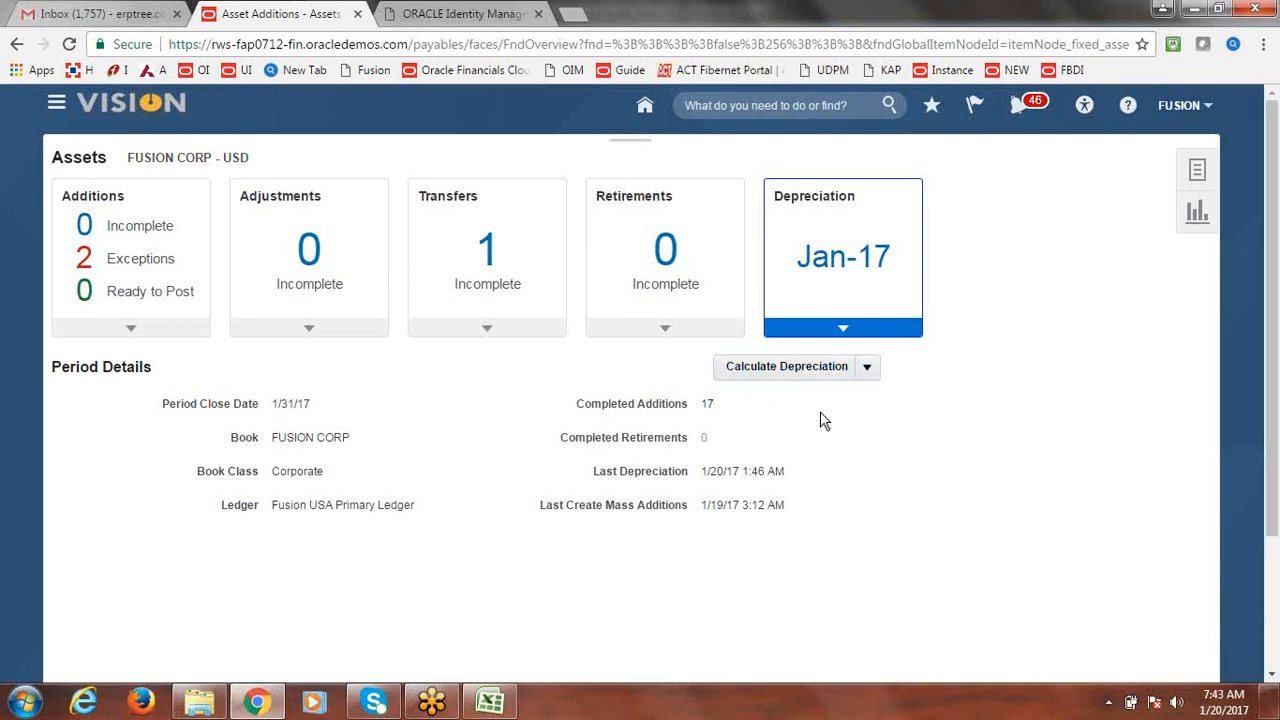
left_click(868, 369)
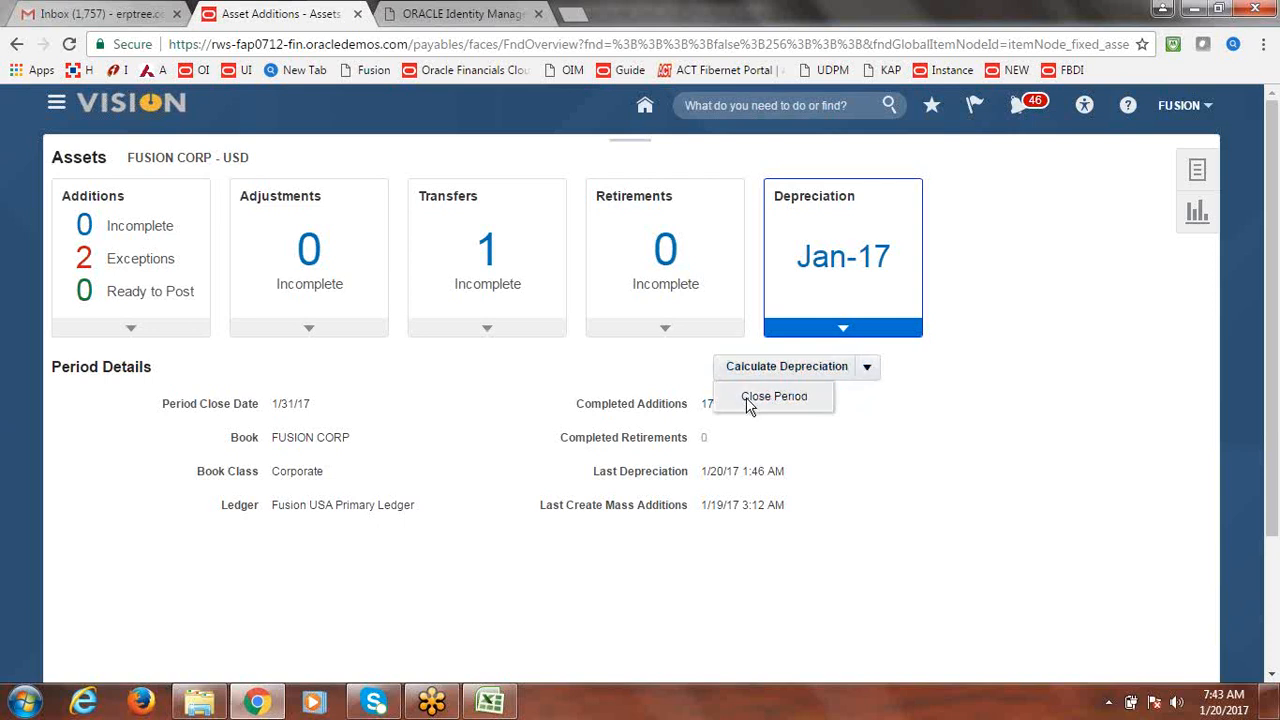
left_click(914, 407)
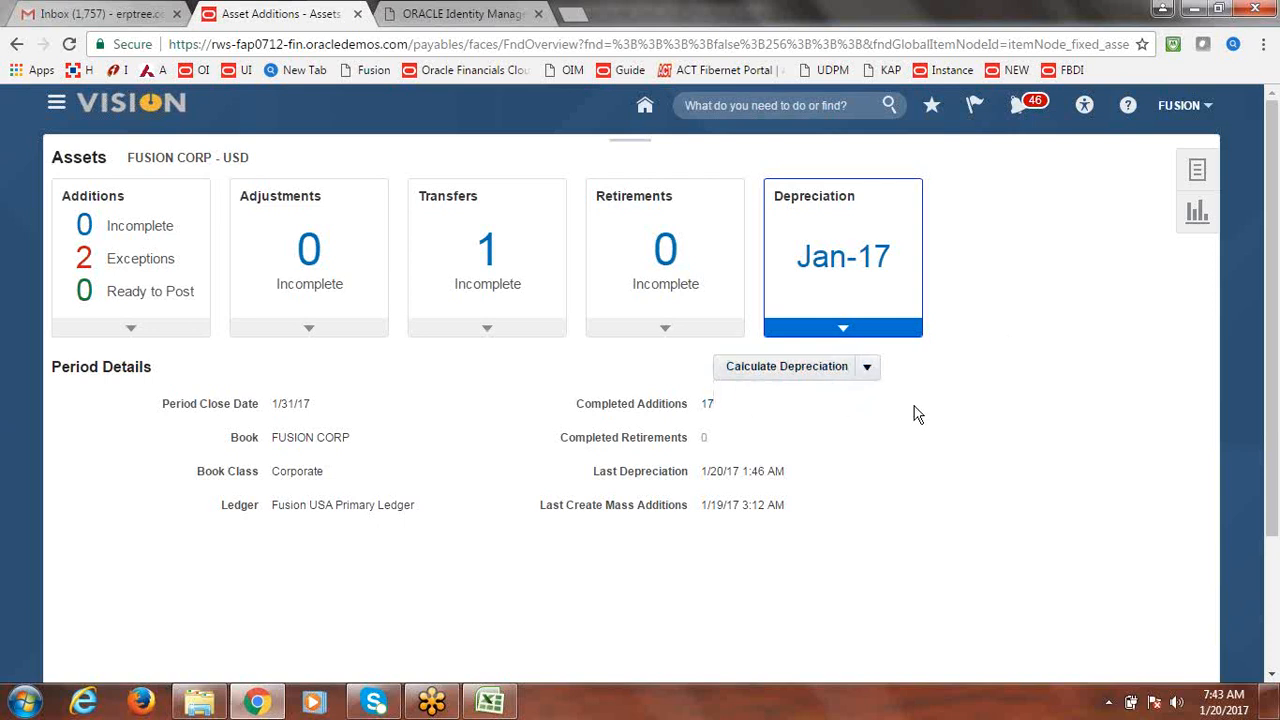
Close the Jan-17 period of the FUSION CORP book from Manage All Books, accepting the depreciation warning and the confirmation
left_click(1197, 171)
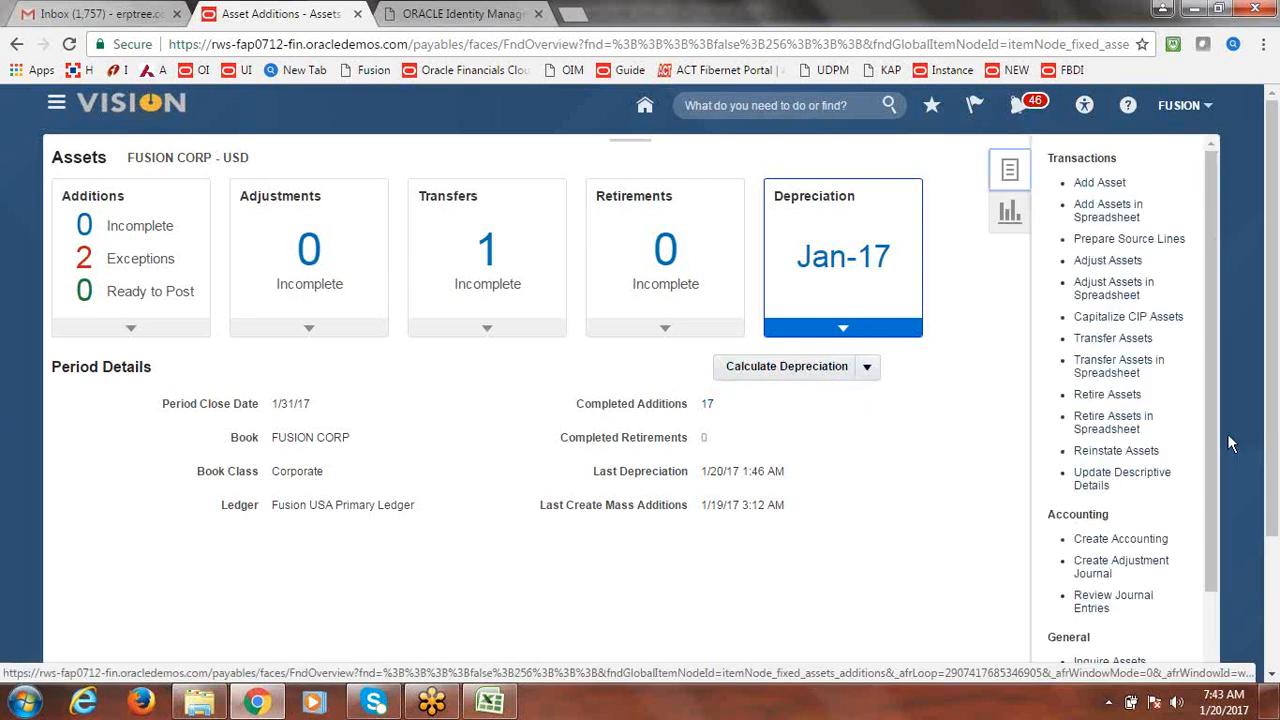
scroll(1169, 560, "down", 2)
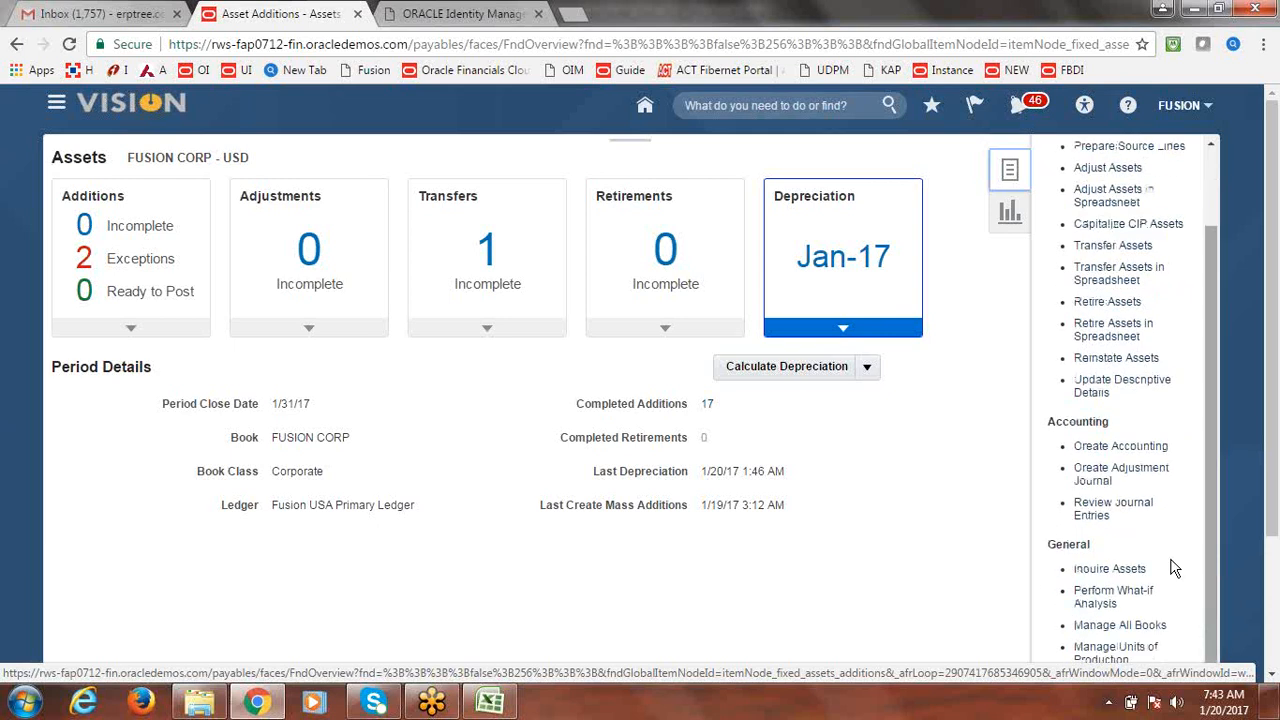
left_click(1110, 628)
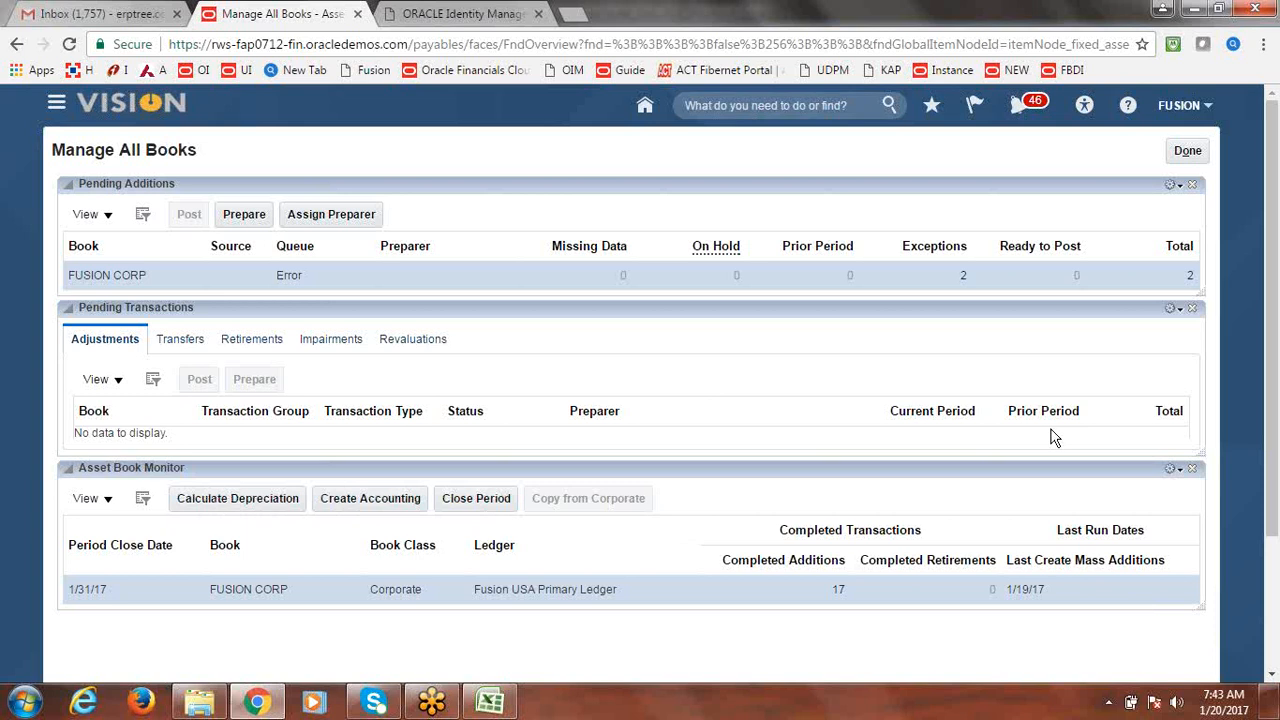
left_click(470, 512)
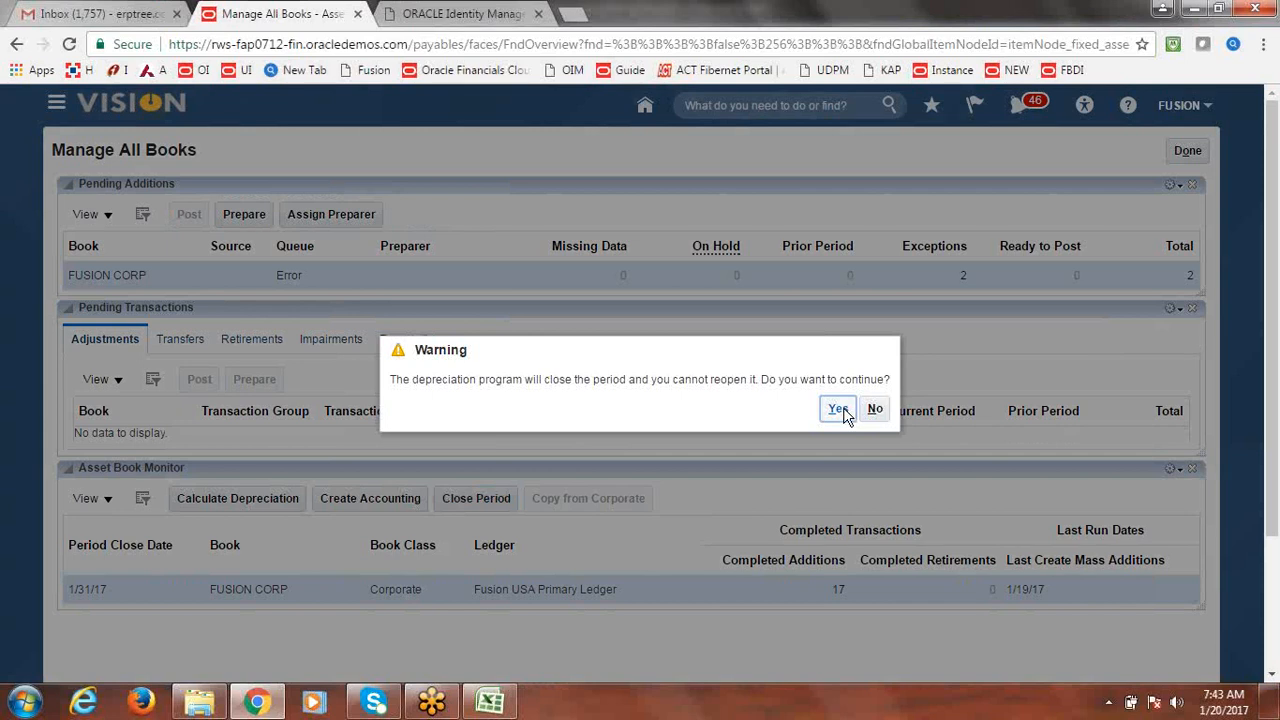
left_click(838, 414)
left_click(838, 414)
left_click(838, 412)
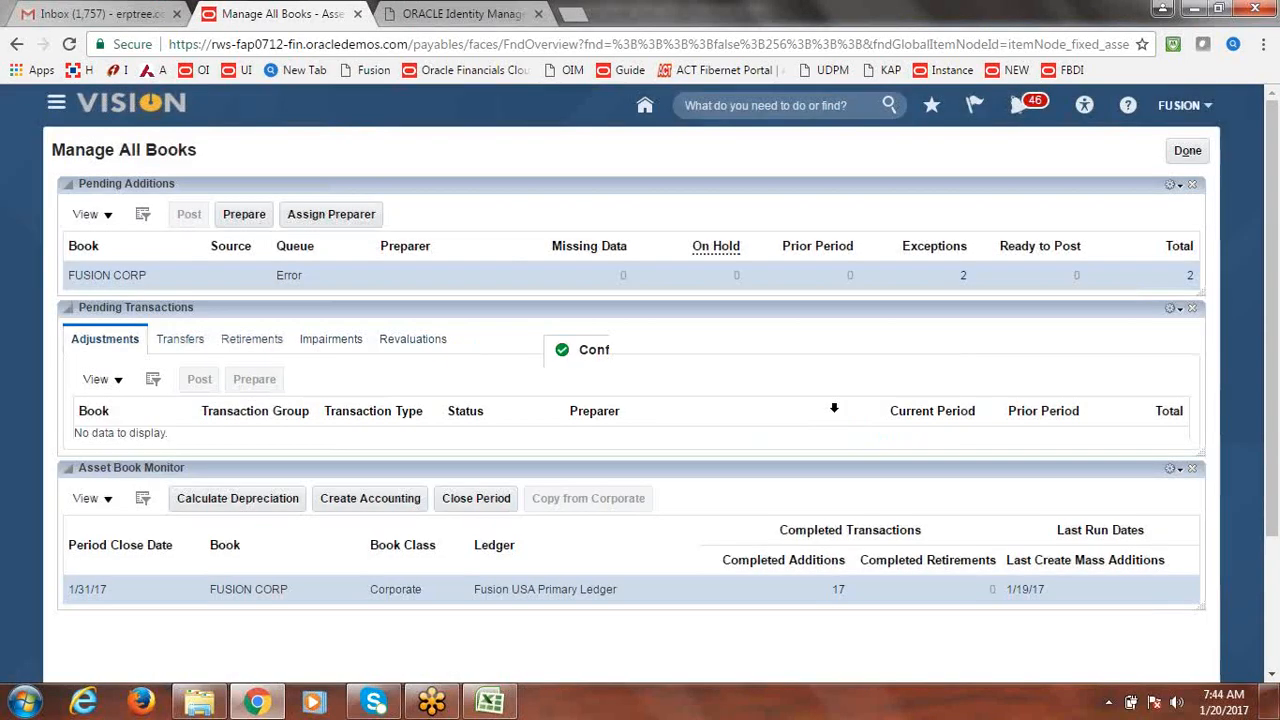
left_click(712, 410)
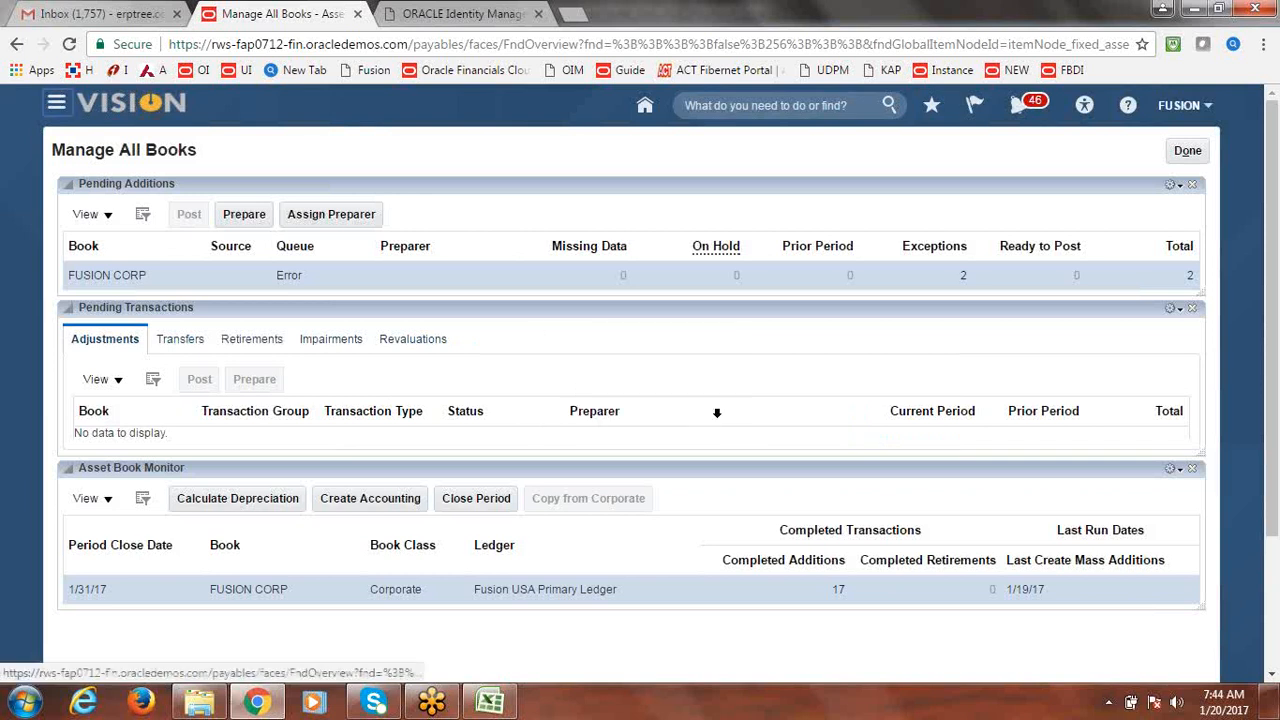
Leave Manage All Books and refresh the scheduled processes list repeatedly to check the status of the depreciation and accounting processes
left_click(1188, 150)
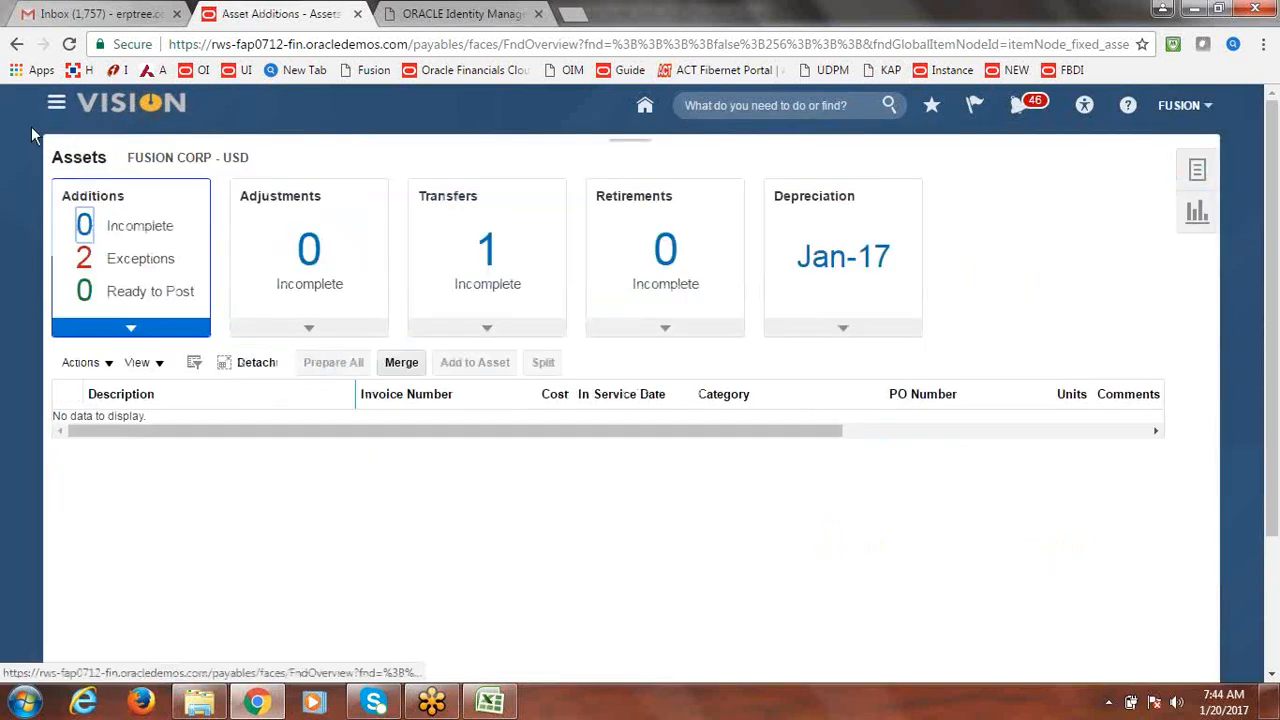
left_click(56, 105)
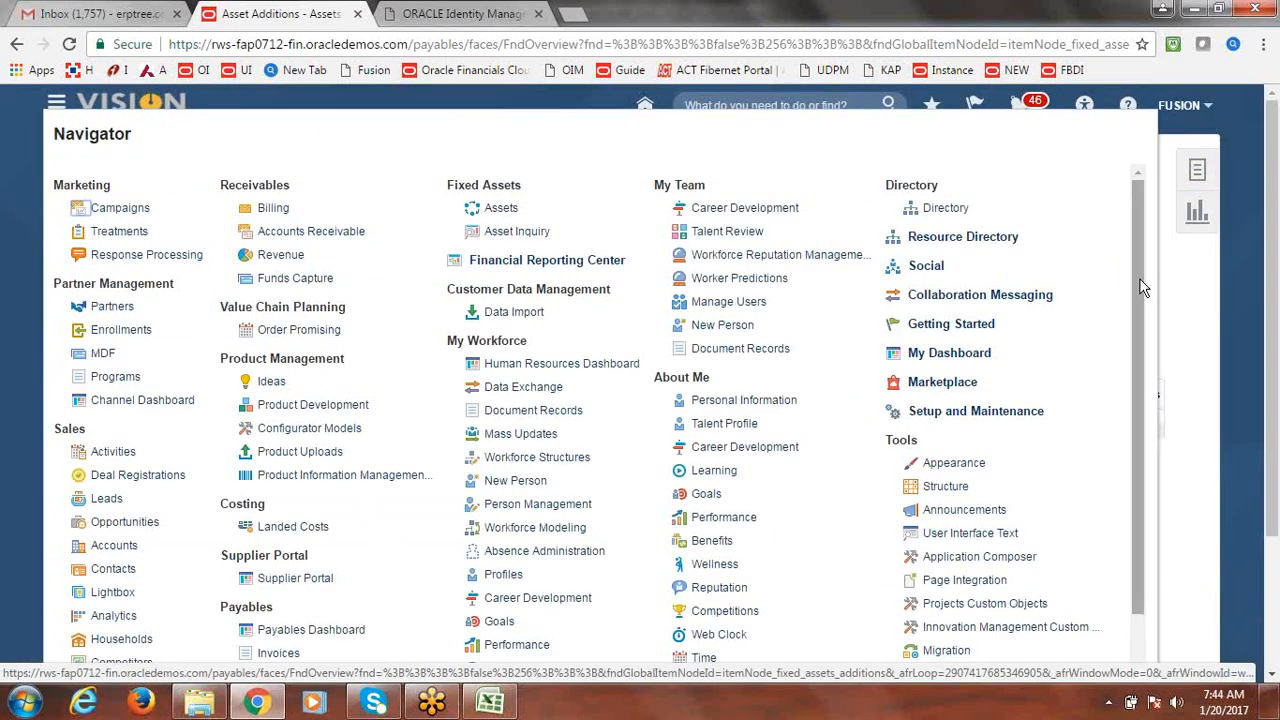
scroll(1153, 288, "down", 3)
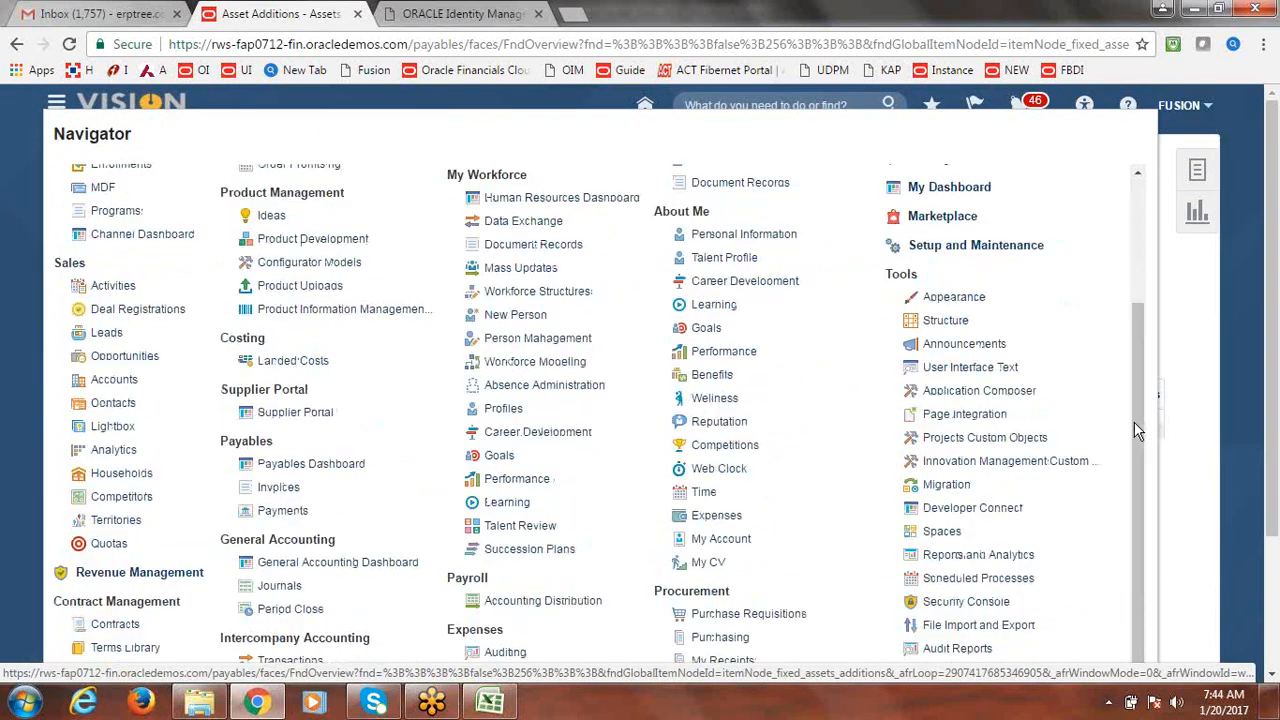
left_click(995, 578)
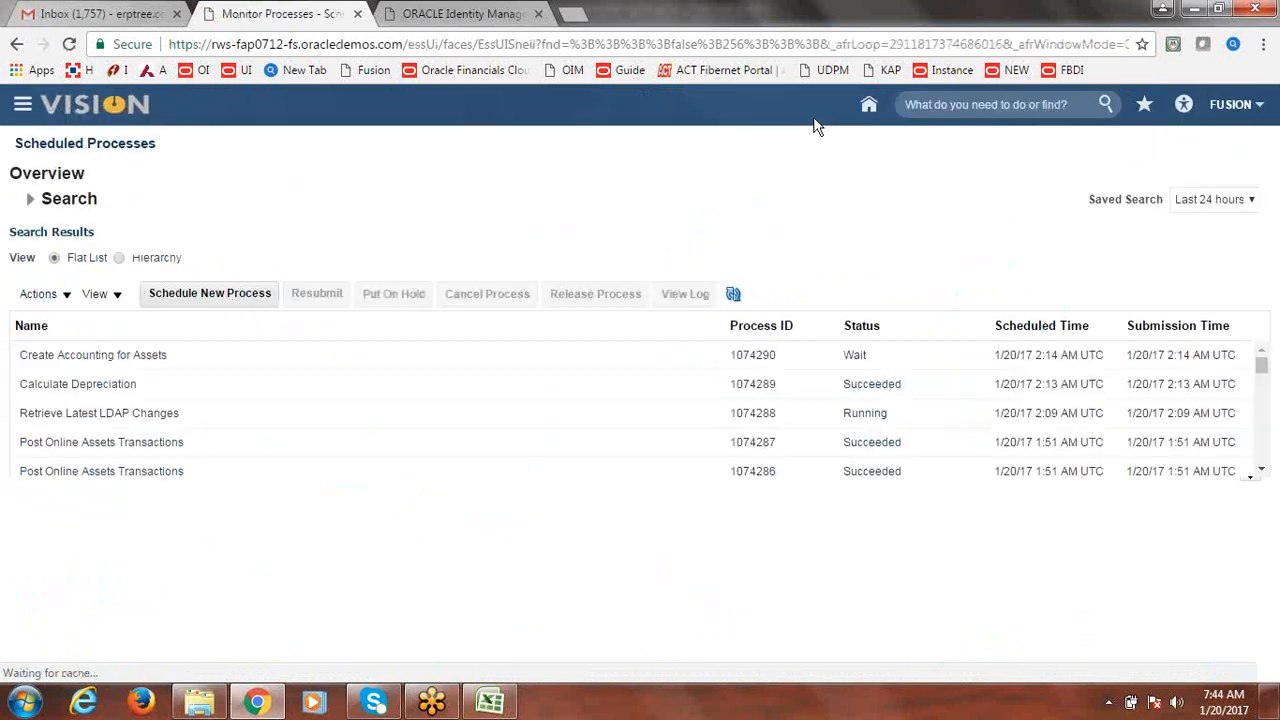
left_click(734, 297)
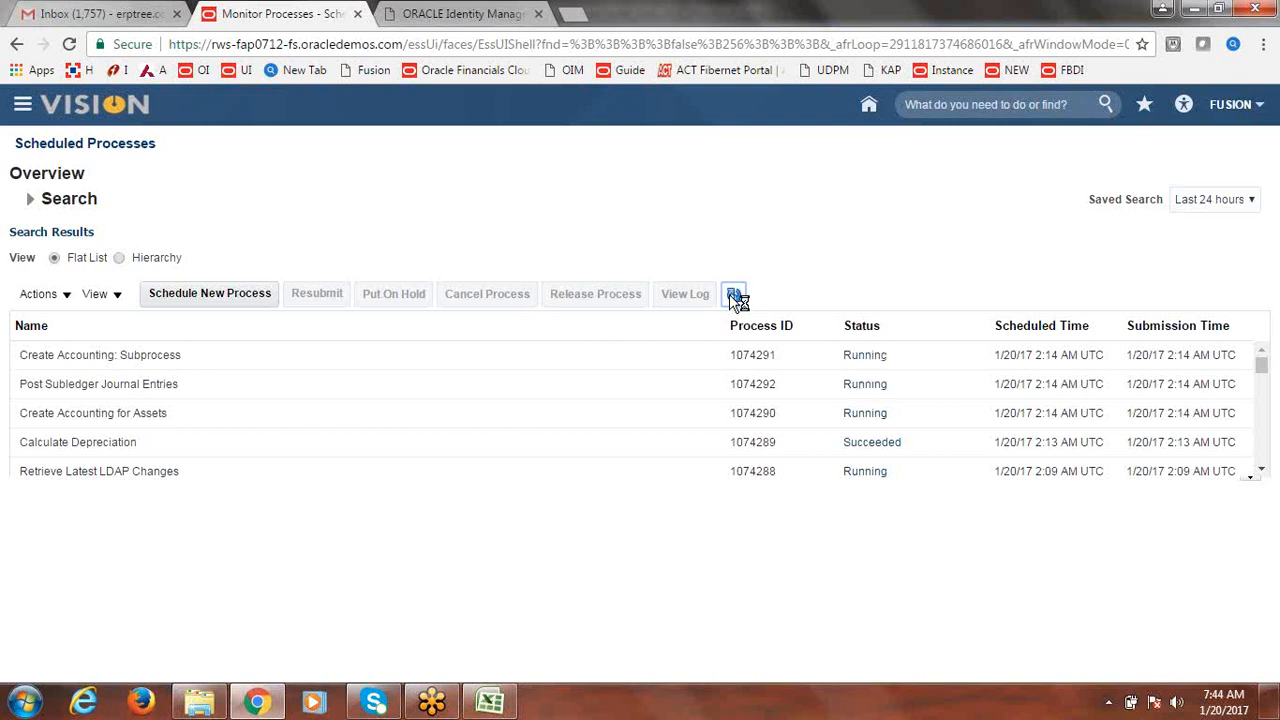
left_click(733, 296)
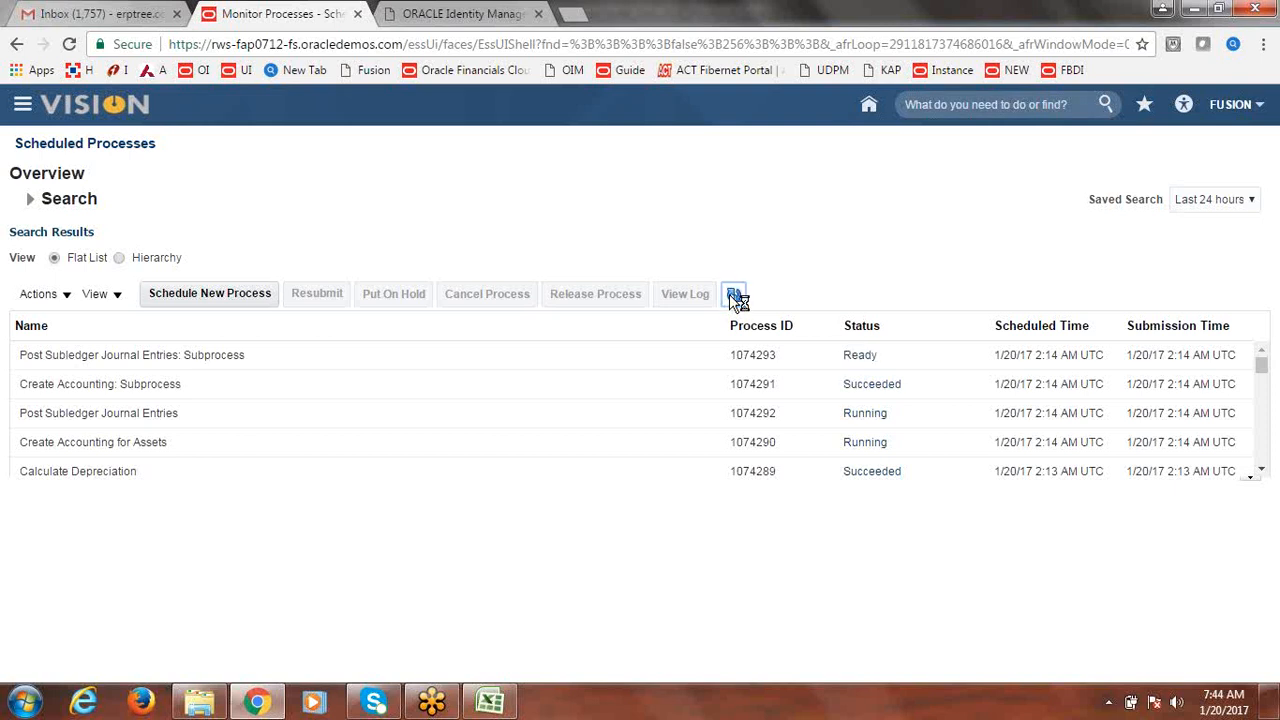
left_click(732, 296)
left_click(733, 295)
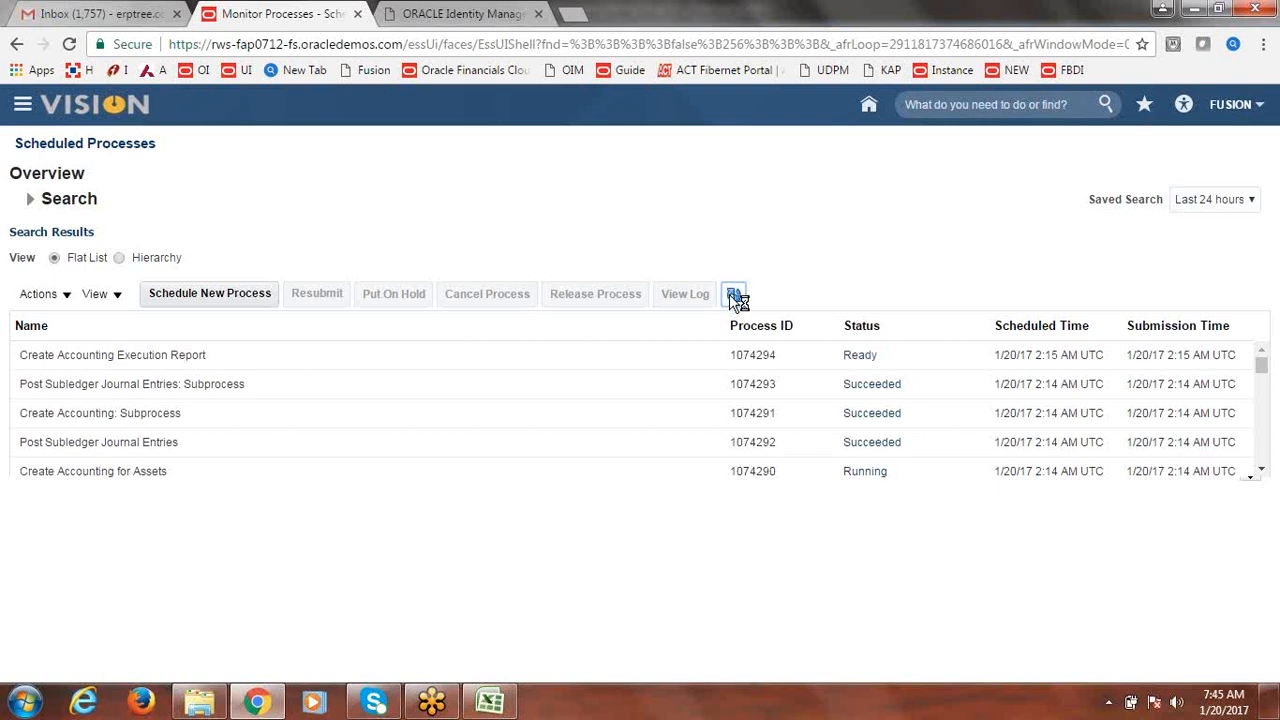
left_click(734, 296)
left_click(730, 295)
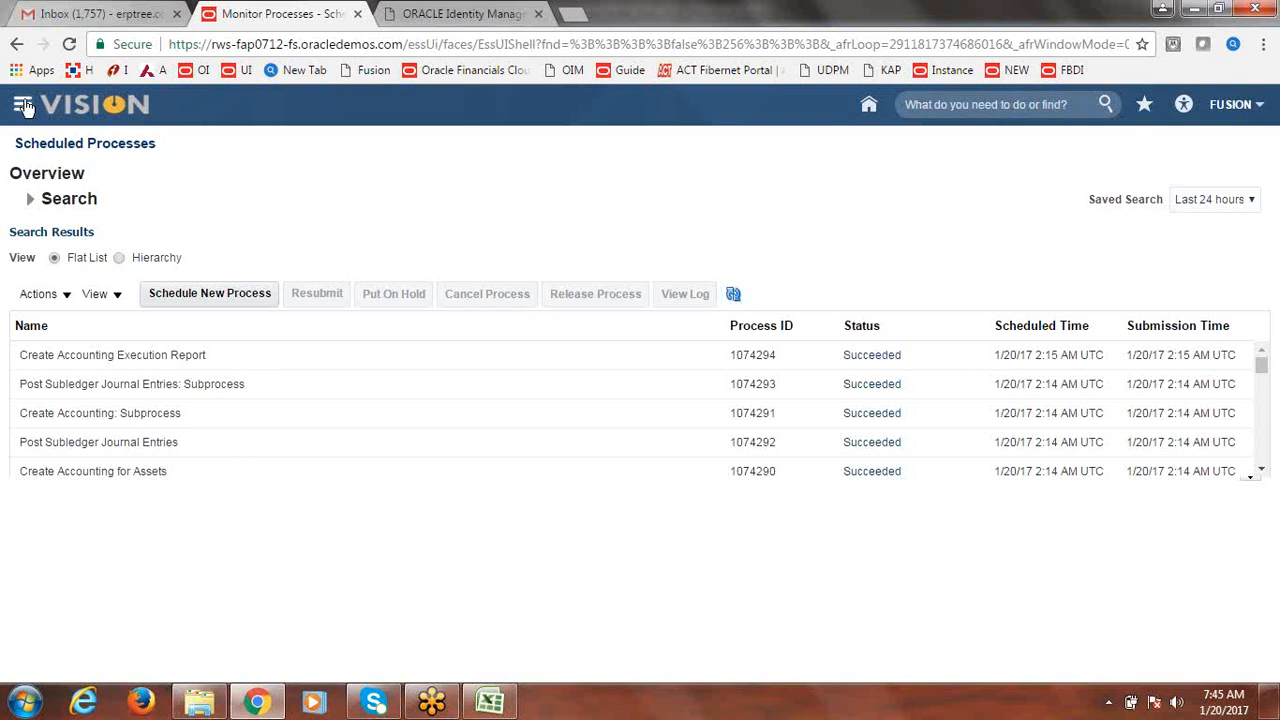
Return to the Assets work area and check the FUSION CORP depreciation period and its period close date
left_click(81, 107)
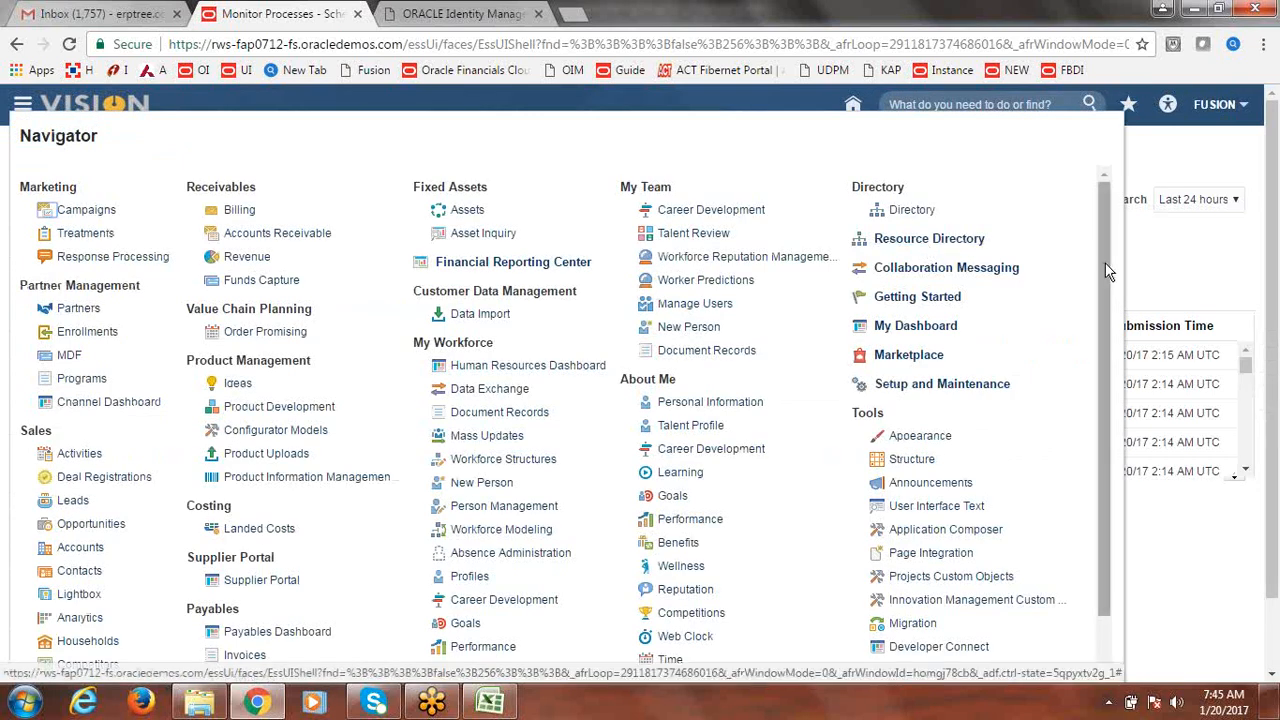
left_click(466, 210)
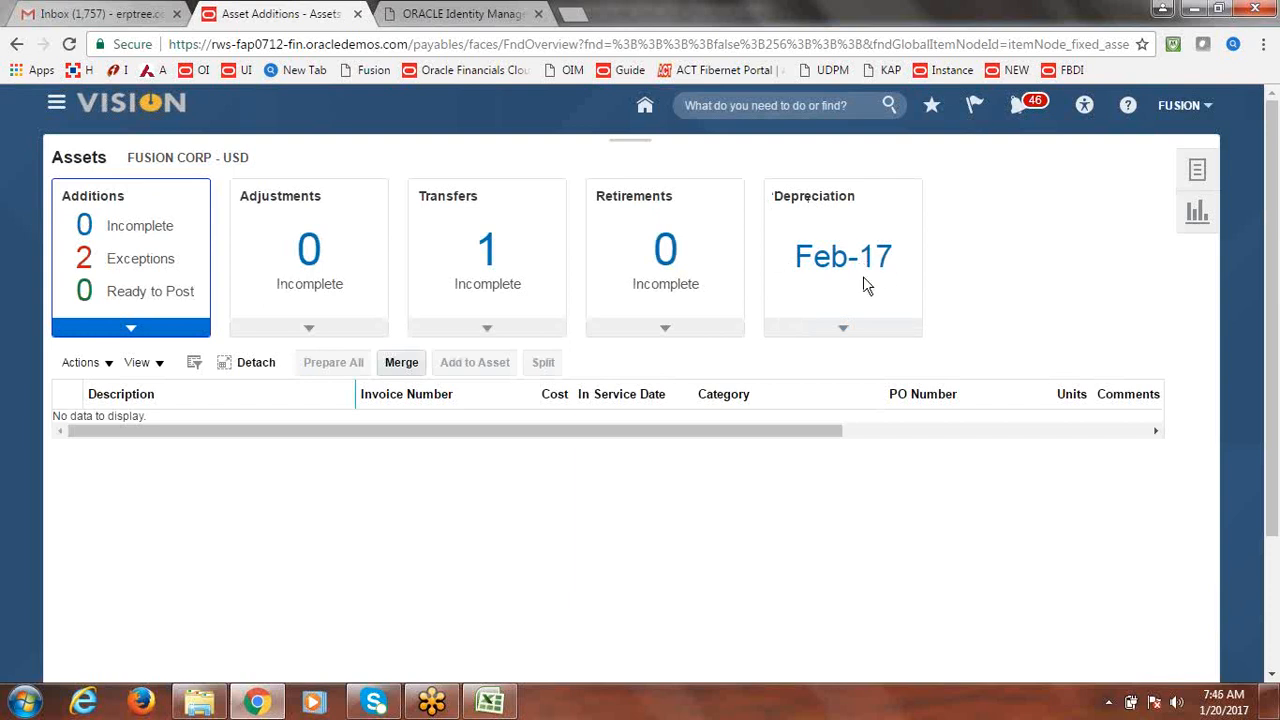
left_click(843, 330)
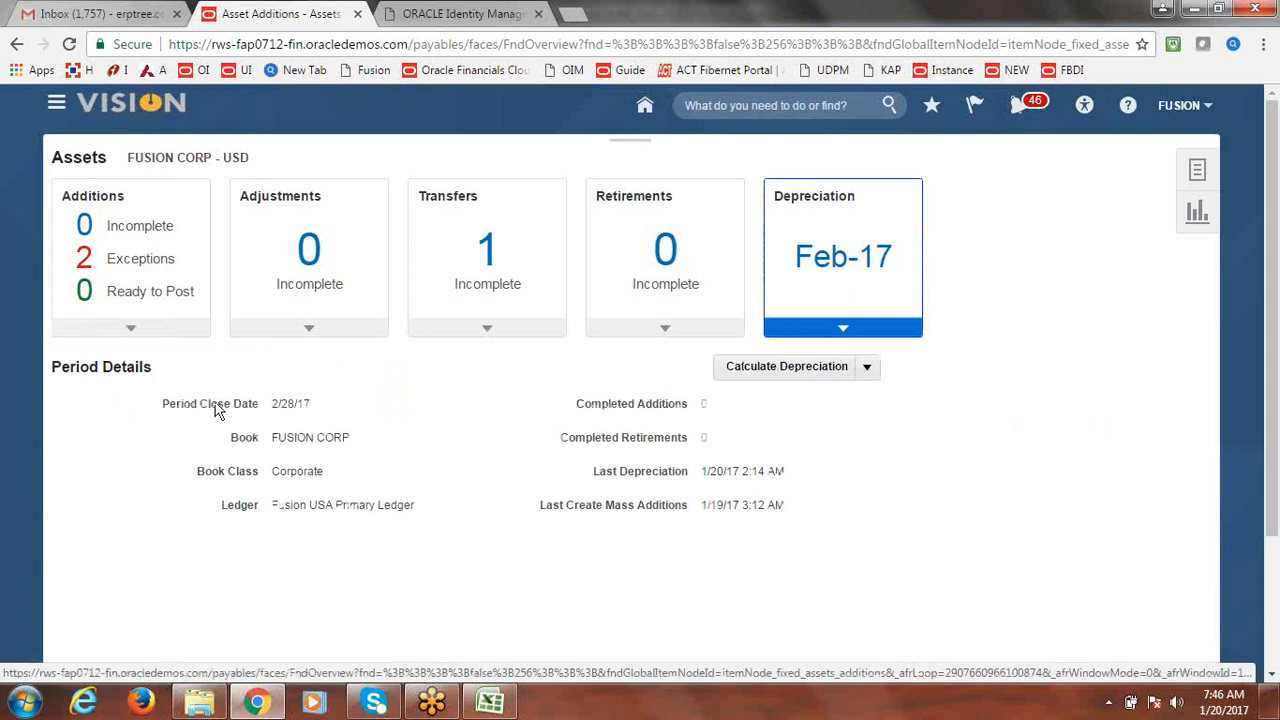
left_click_drag(271, 404, 312, 414)
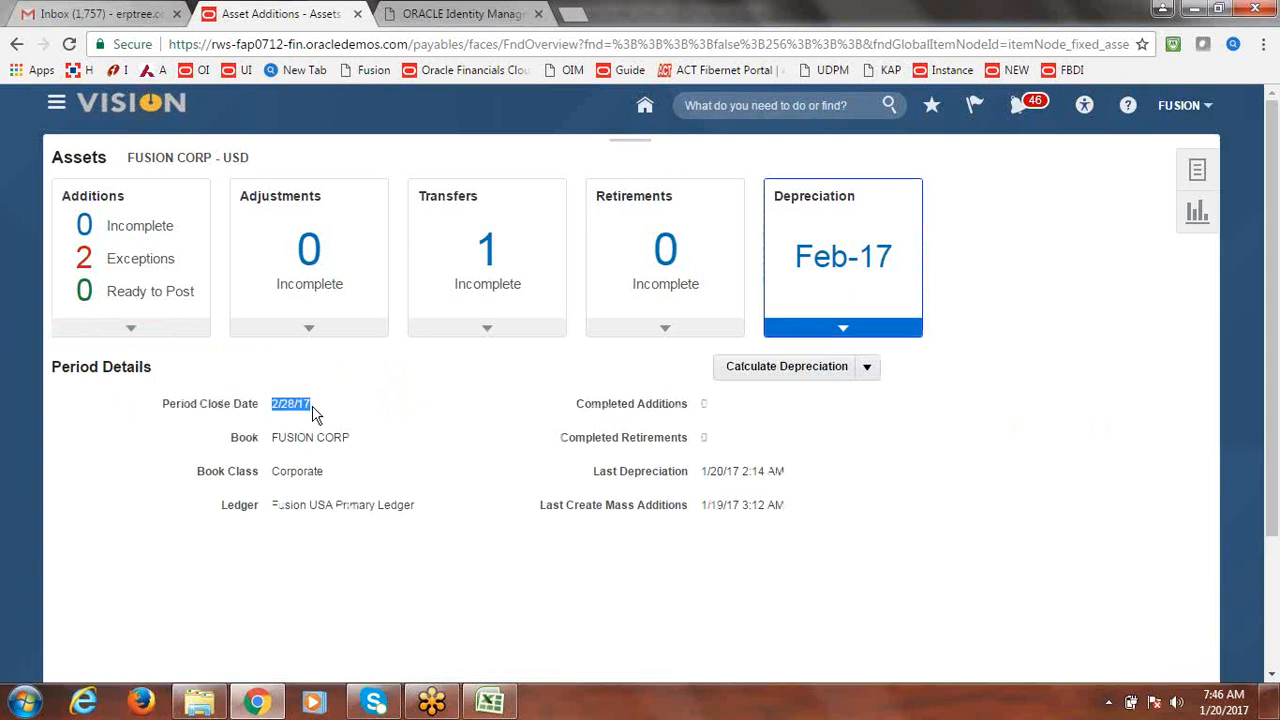
Examine the FUSION CORP period details, including the completed additions for the open period
left_click(438, 416)
left_click_drag(576, 404, 686, 412)
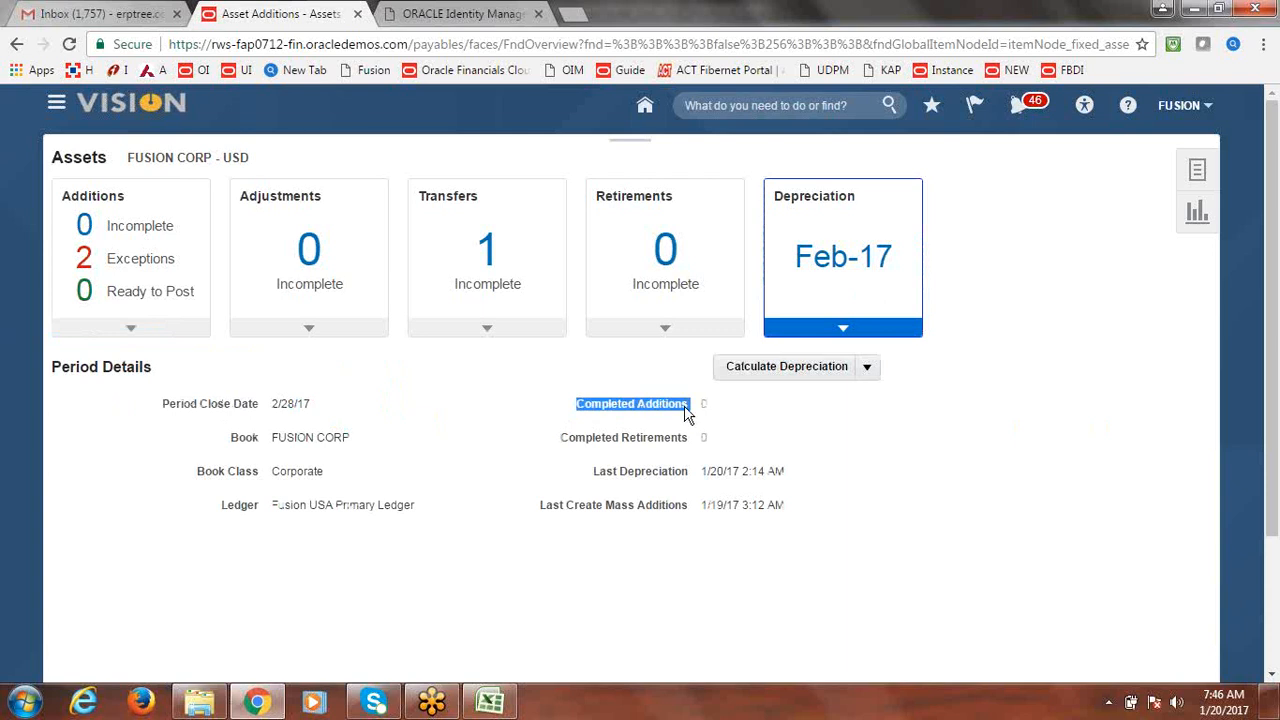
left_click(854, 426)
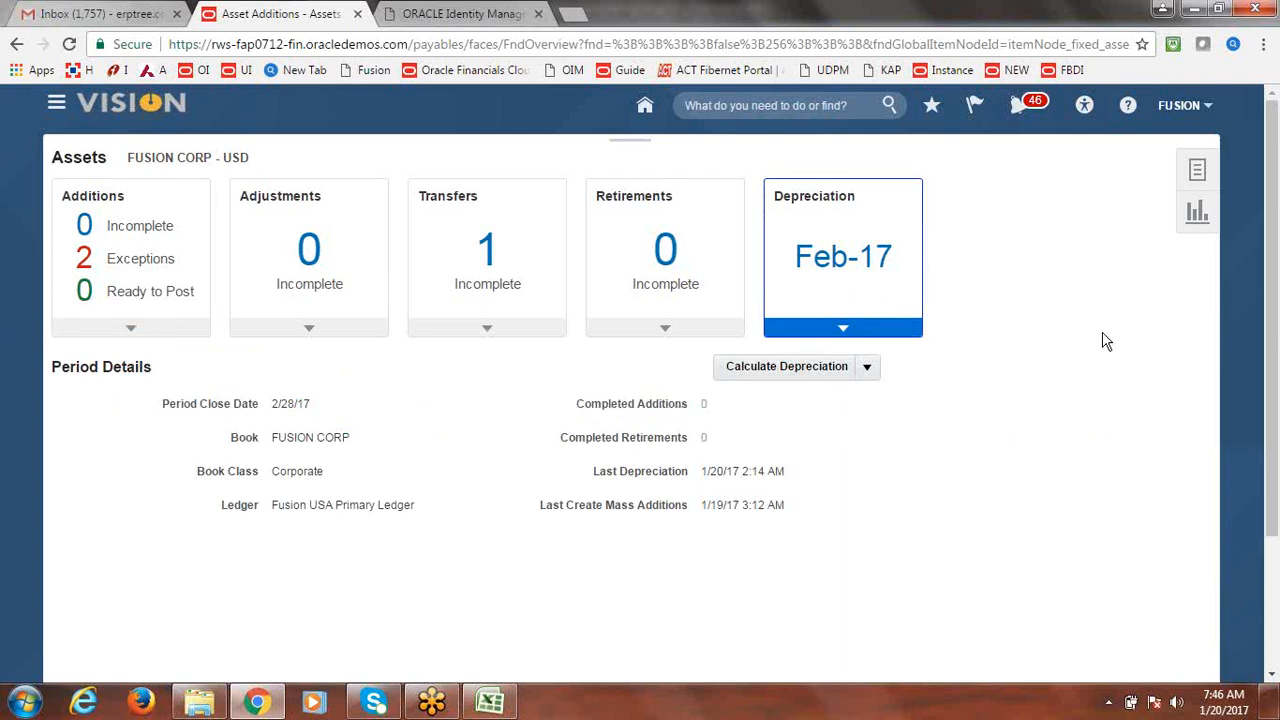
Open Manage All Books to check which asset books are listed, and return to the Assets work area
left_click(1200, 175)
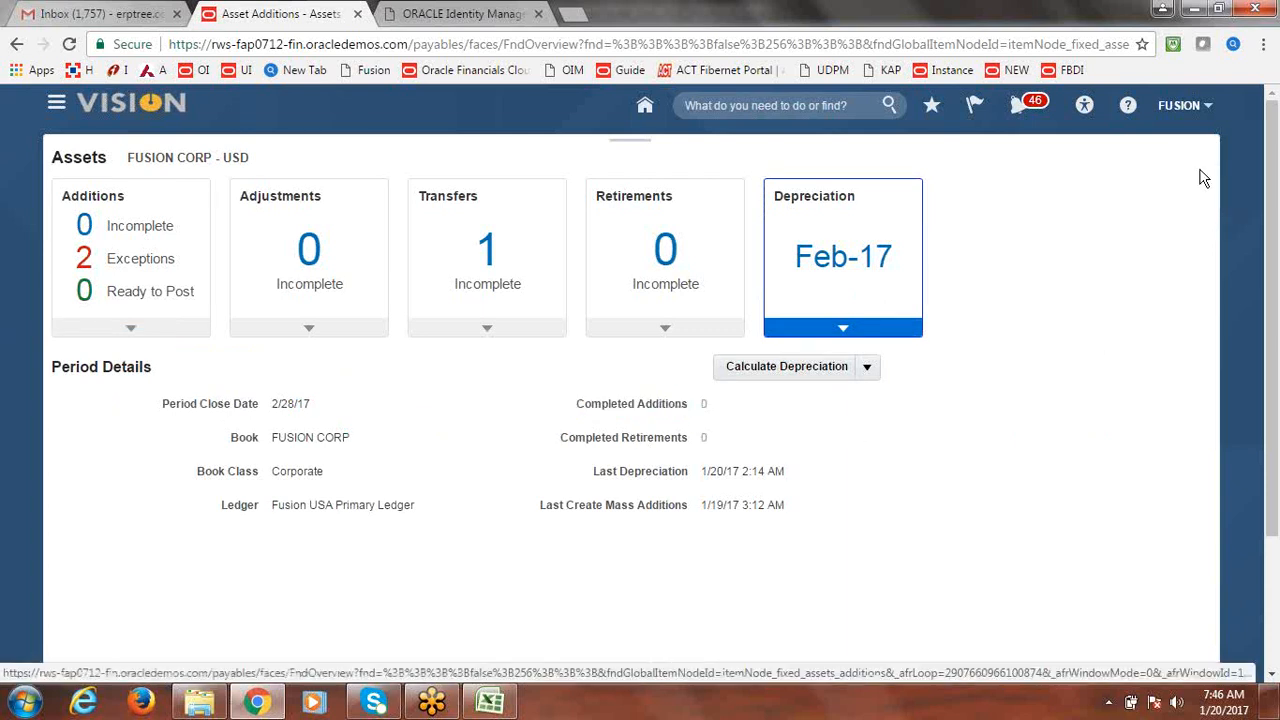
scroll(1221, 290, "down", 2)
scroll(1220, 336, "down", 1)
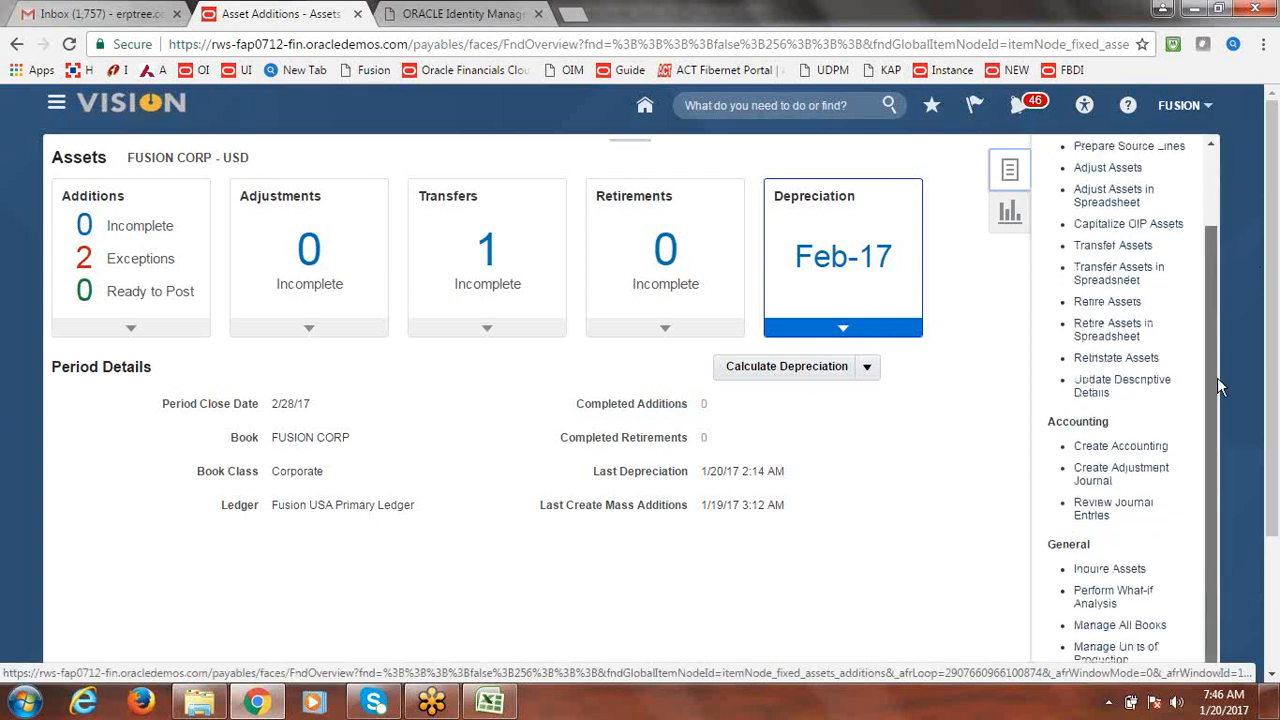
left_click(1120, 625)
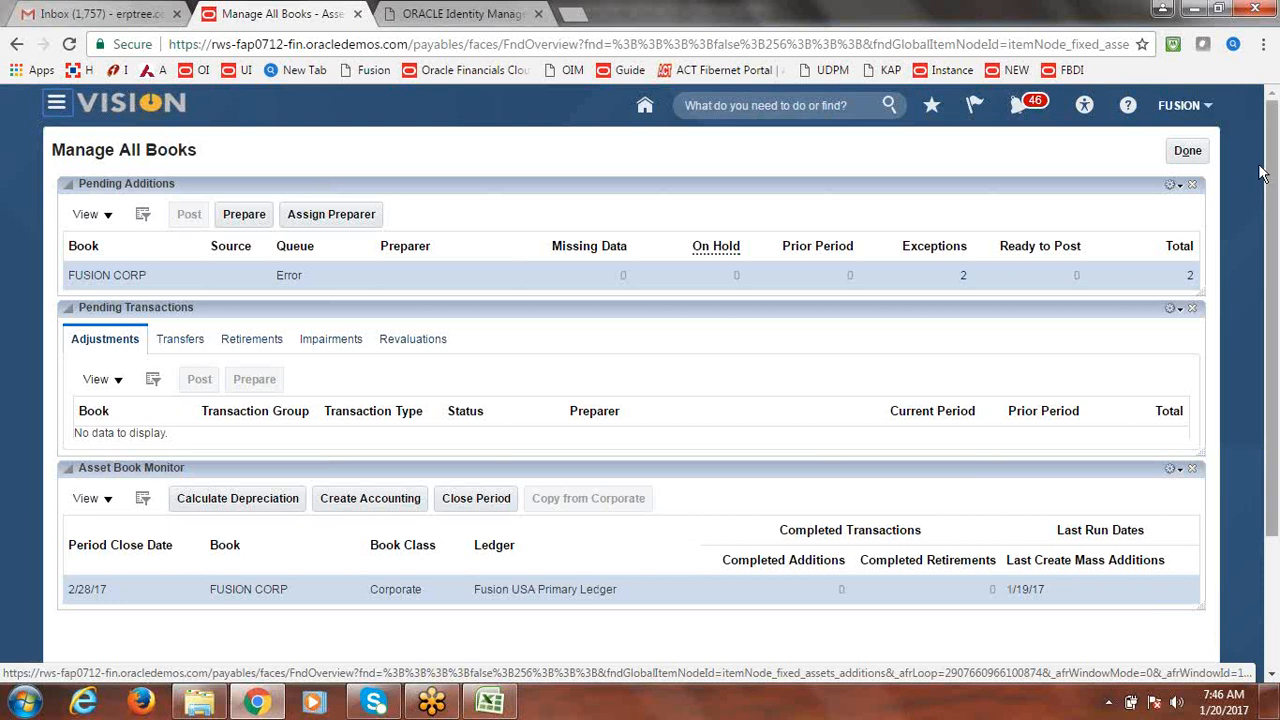
left_click(1200, 152)
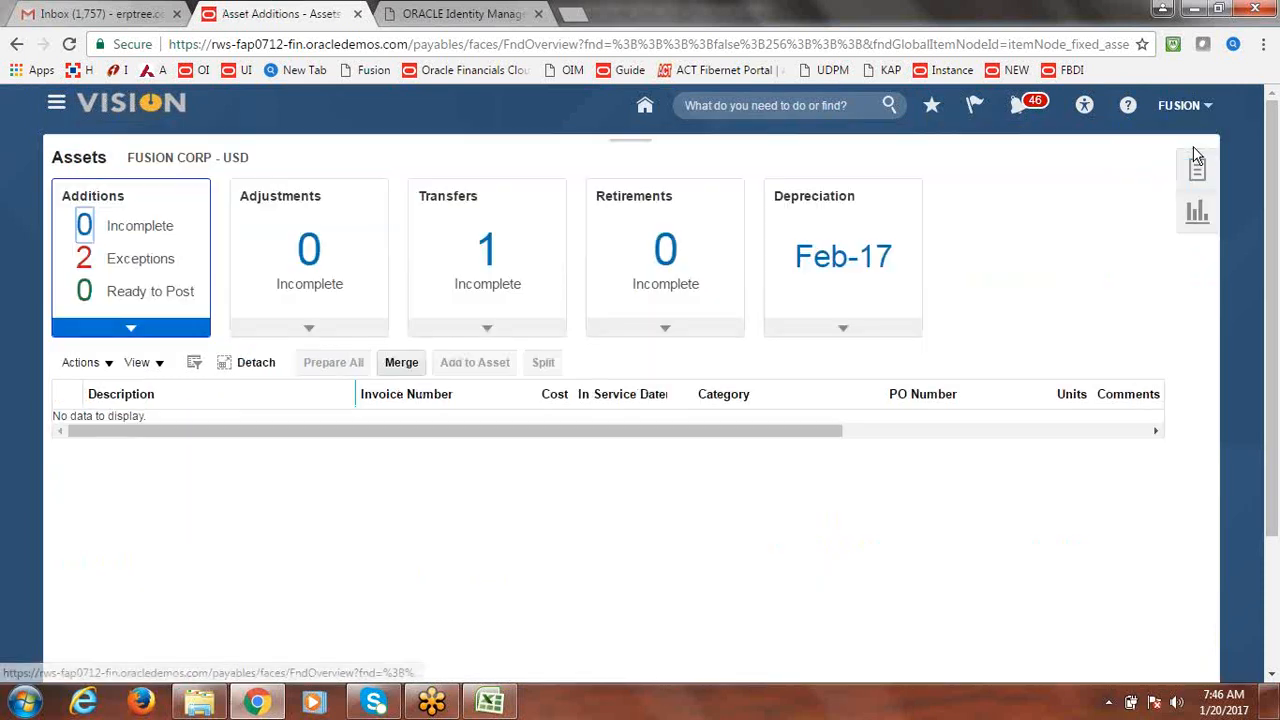
Open Inquire Assets, examine the available asset books without changing the selected book, and close the inquiry
left_click(1197, 176)
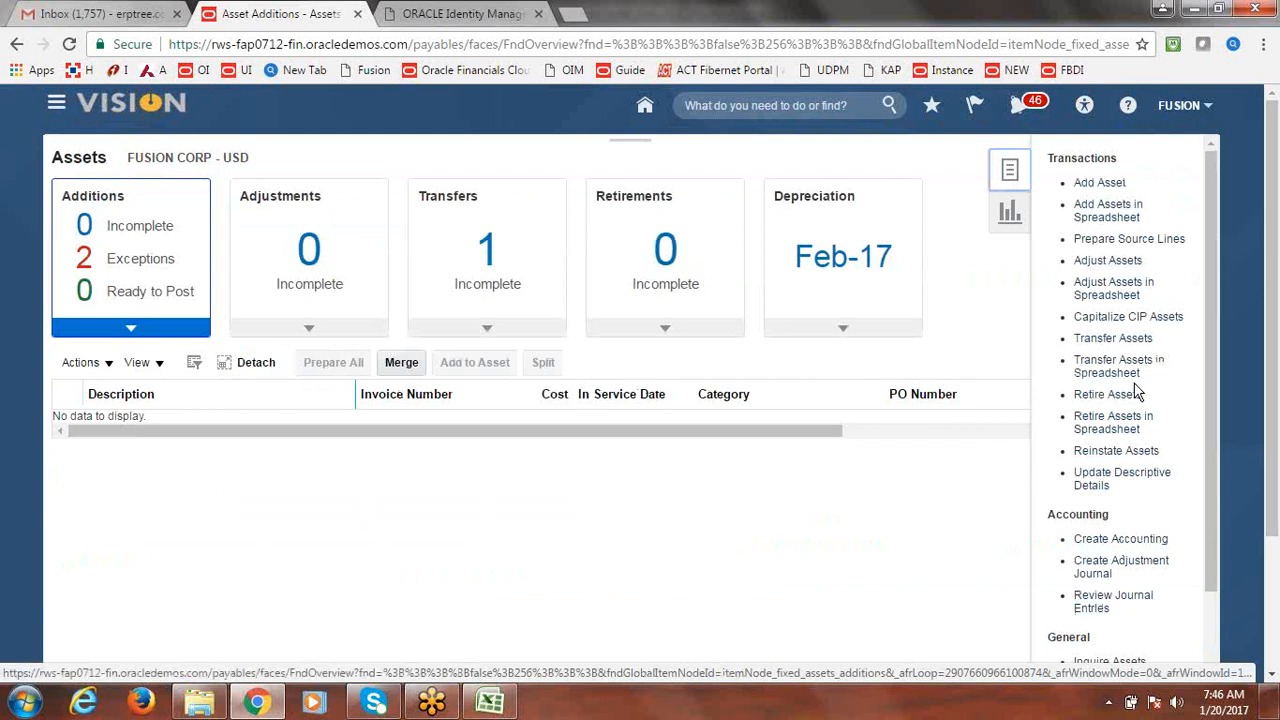
left_click_drag(1205, 296, 1157, 563)
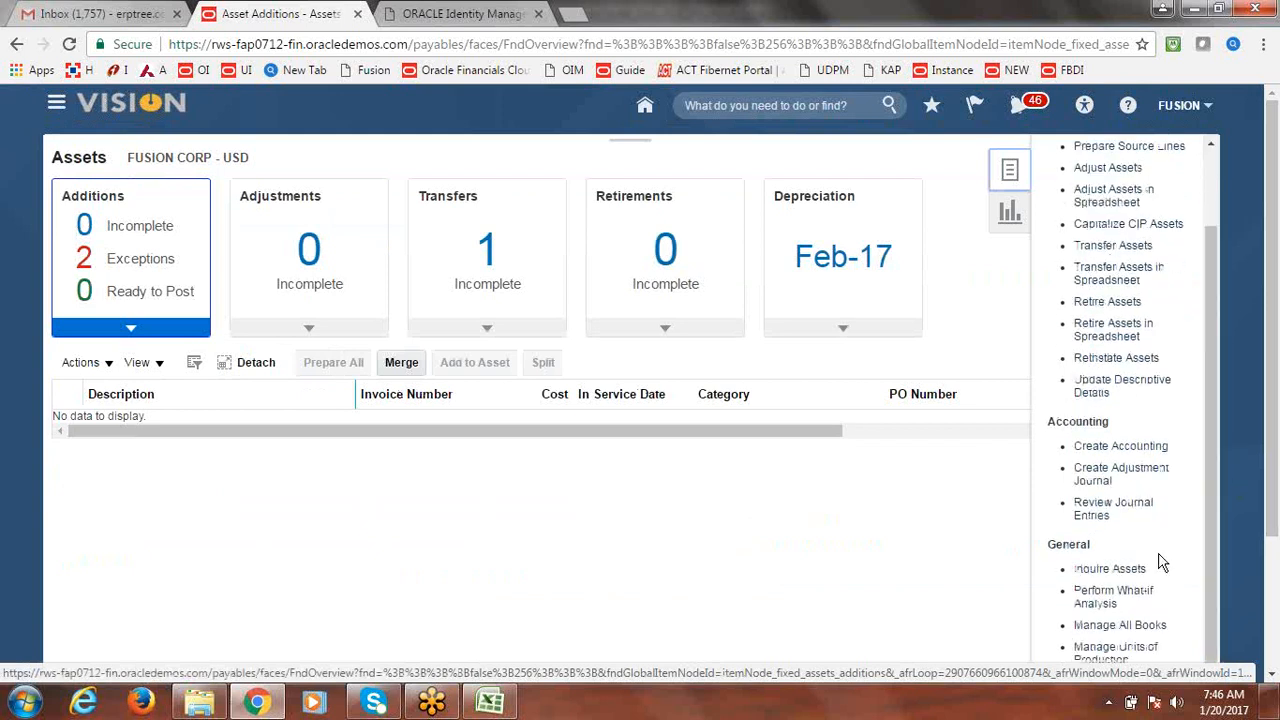
left_click(1100, 569)
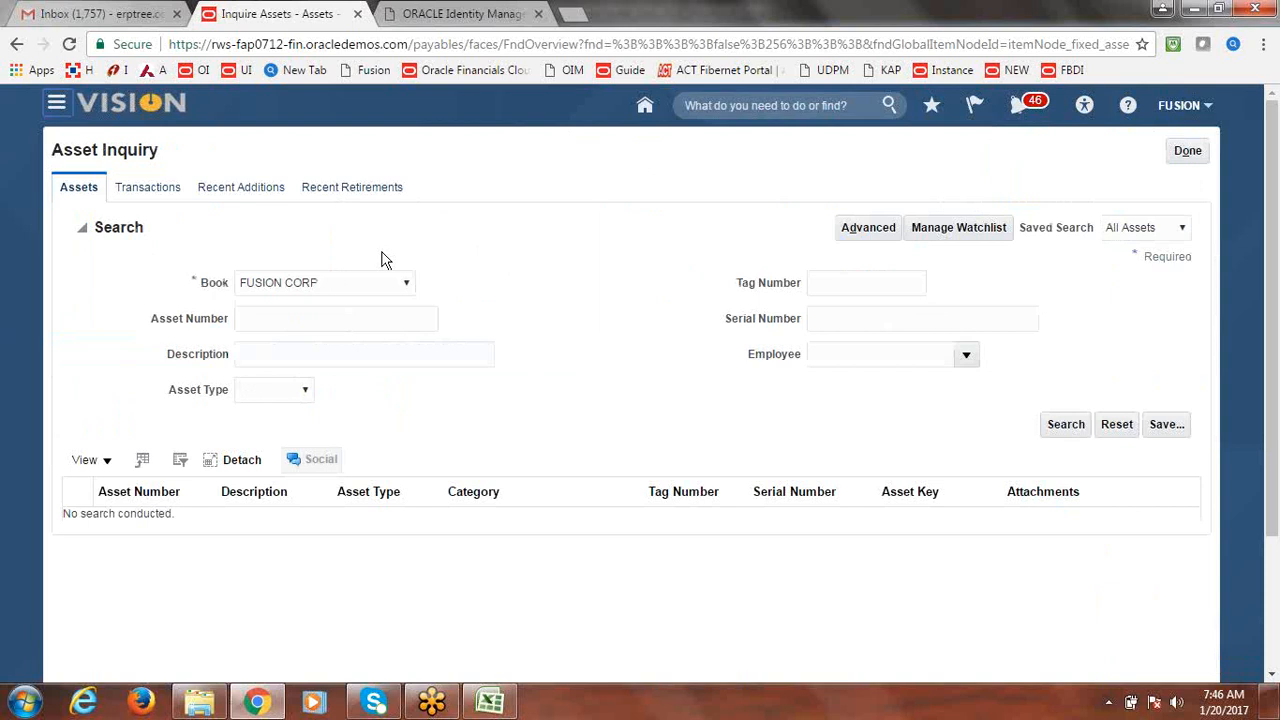
left_click(408, 285)
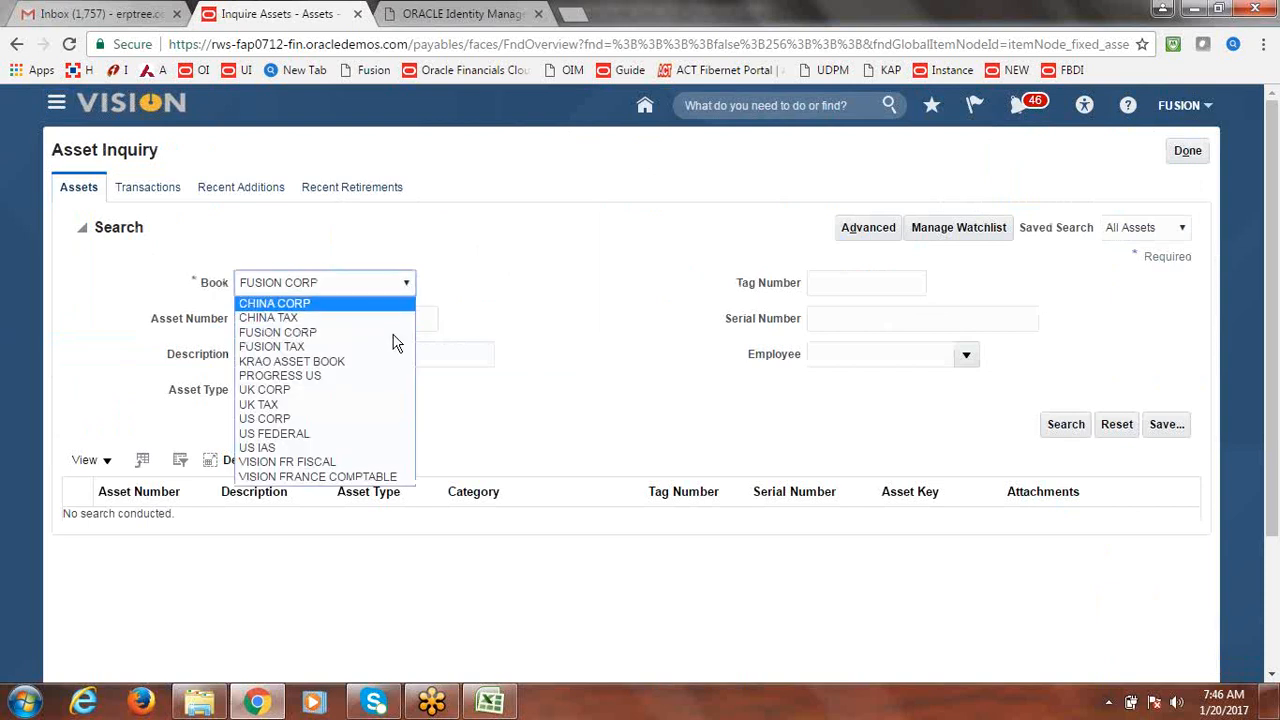
left_click(657, 274)
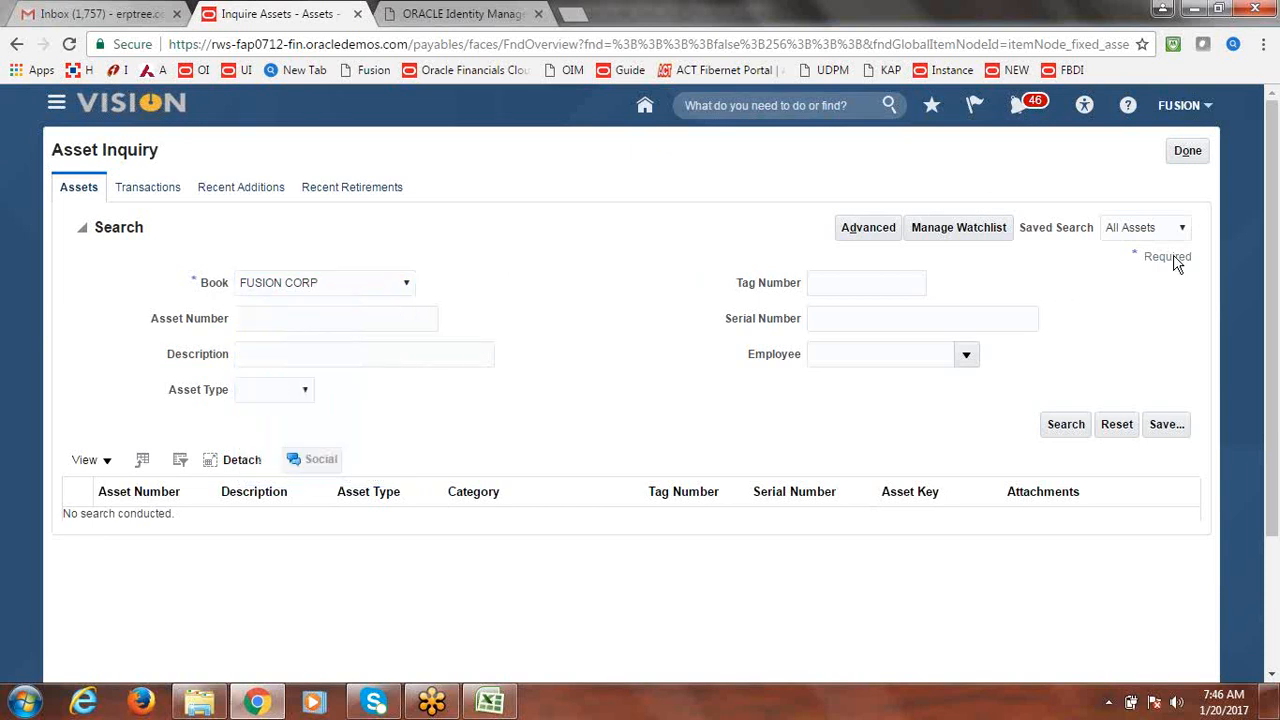
left_click(1190, 155)
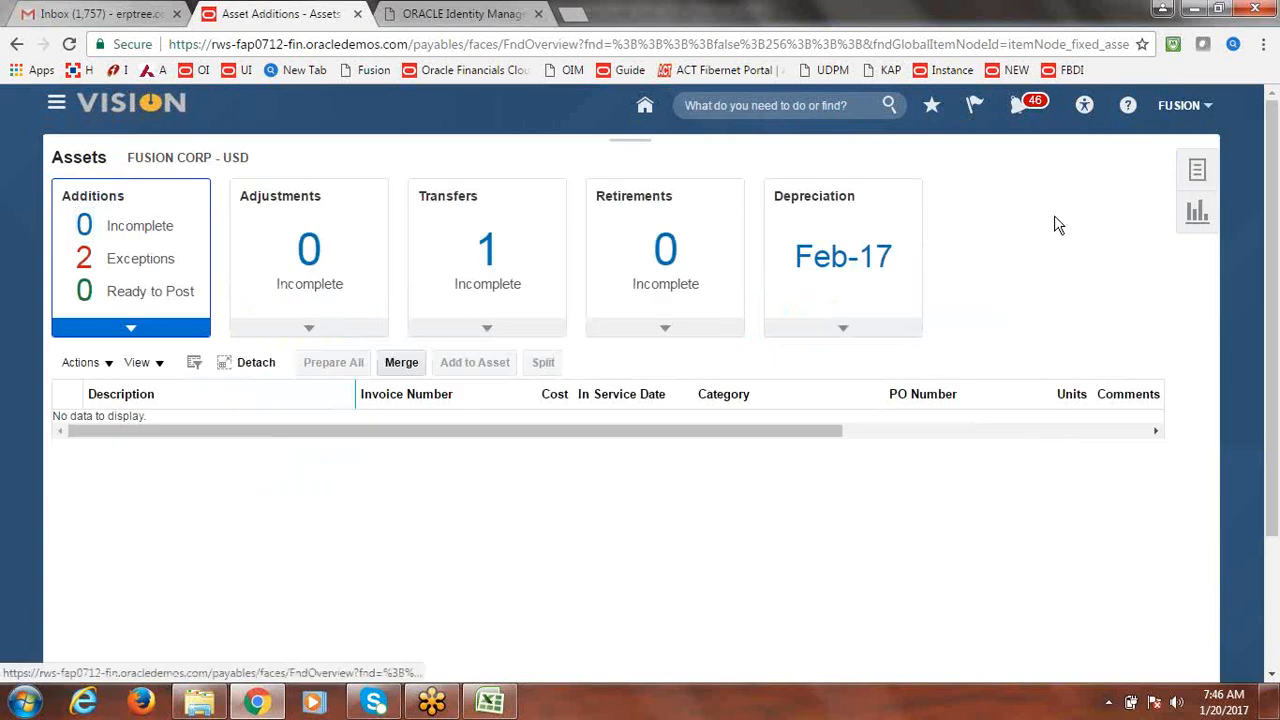
Open Manage All Books again and reload the page to check the Asset Book Monitor and its Copy from Corporate option
left_click(1196, 170)
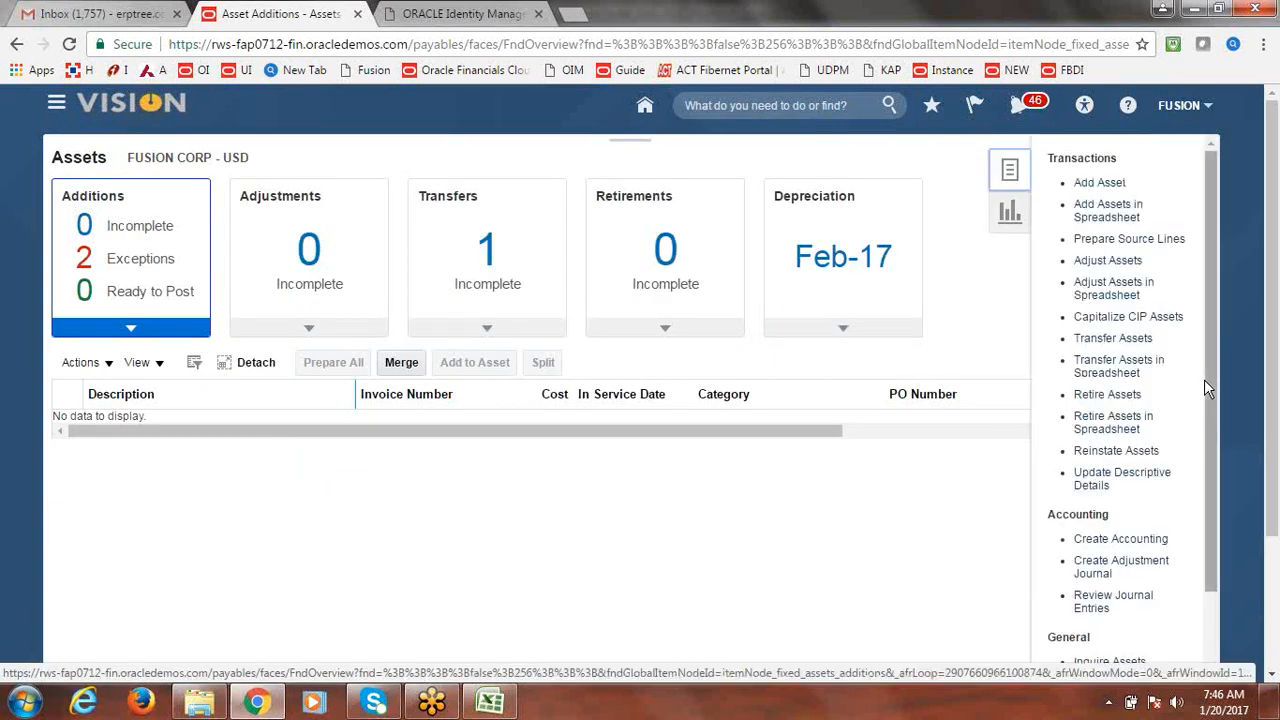
scroll(1206, 378, "down", 1)
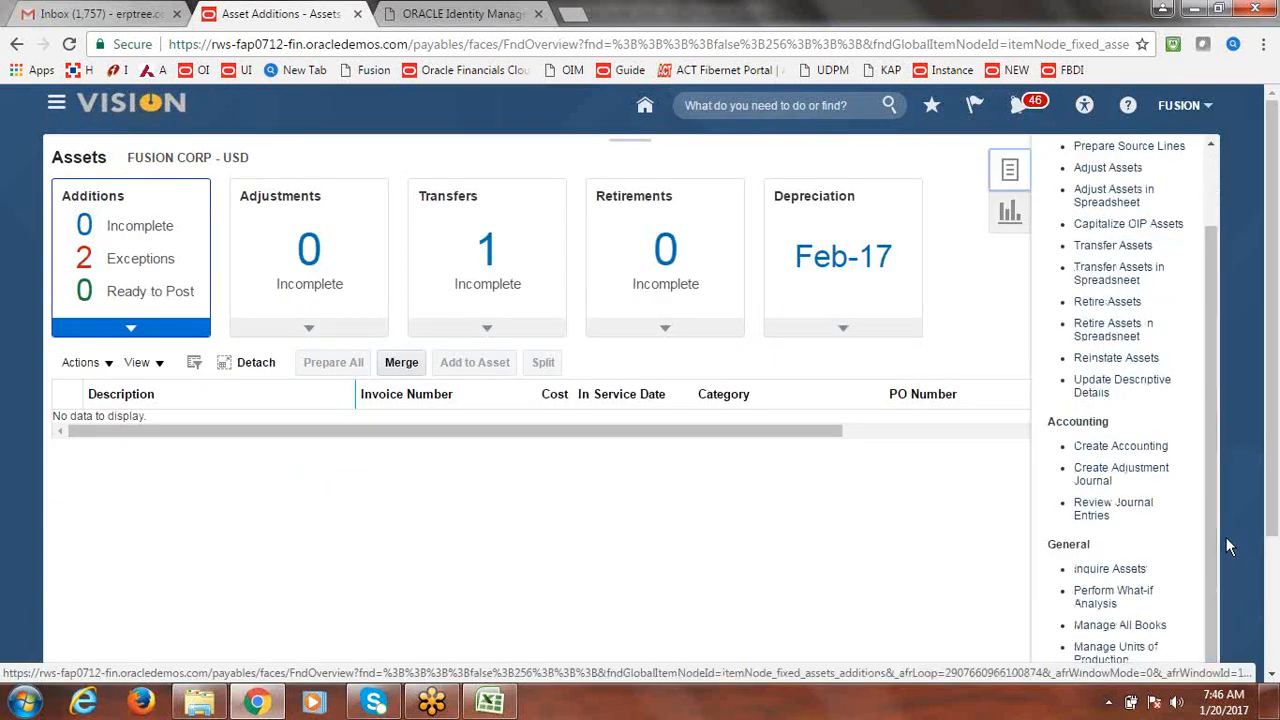
left_click(1140, 625)
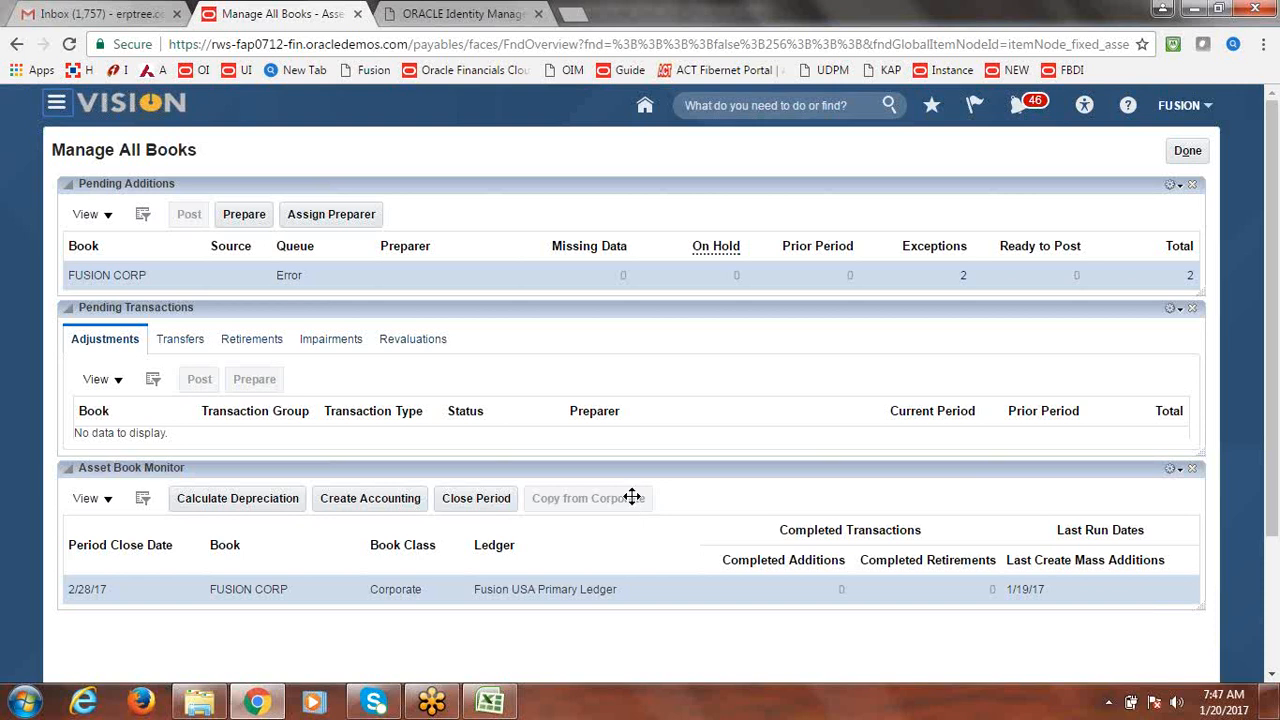
left_click(473, 47)
key("Return")
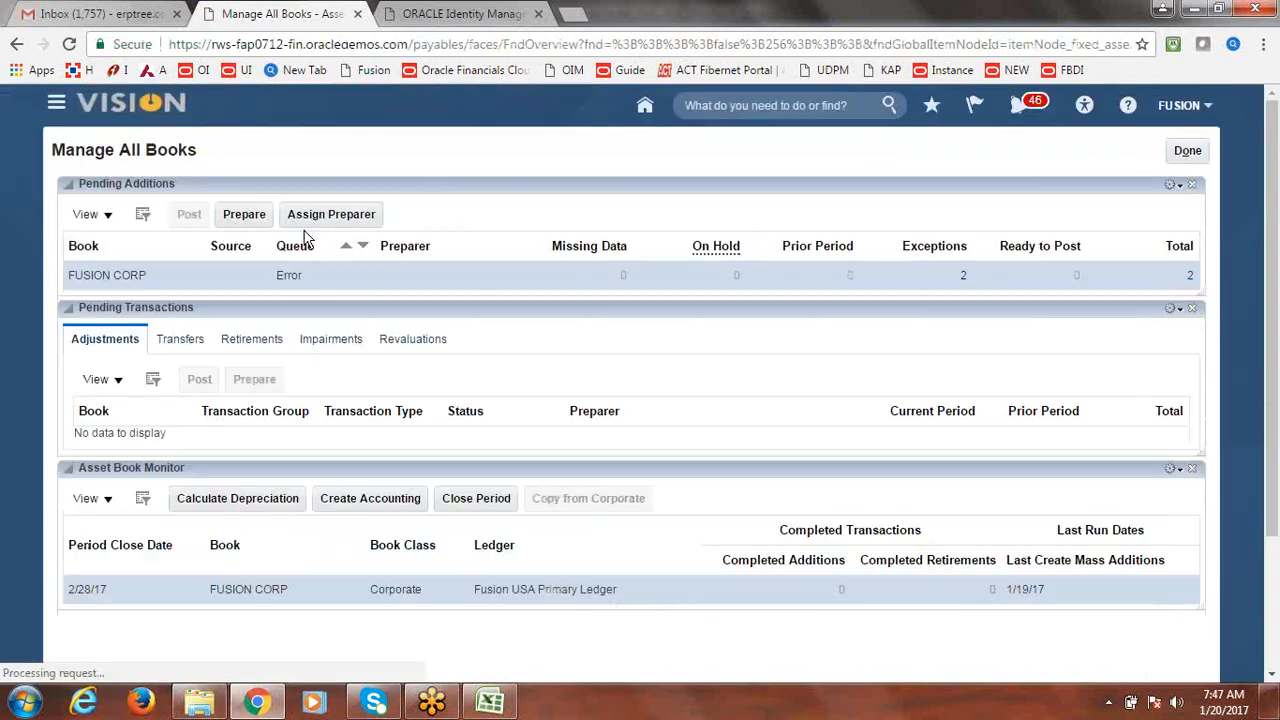
Go to Scheduled Processes and refresh the process list to check the latest process statuses
left_click(55, 105)
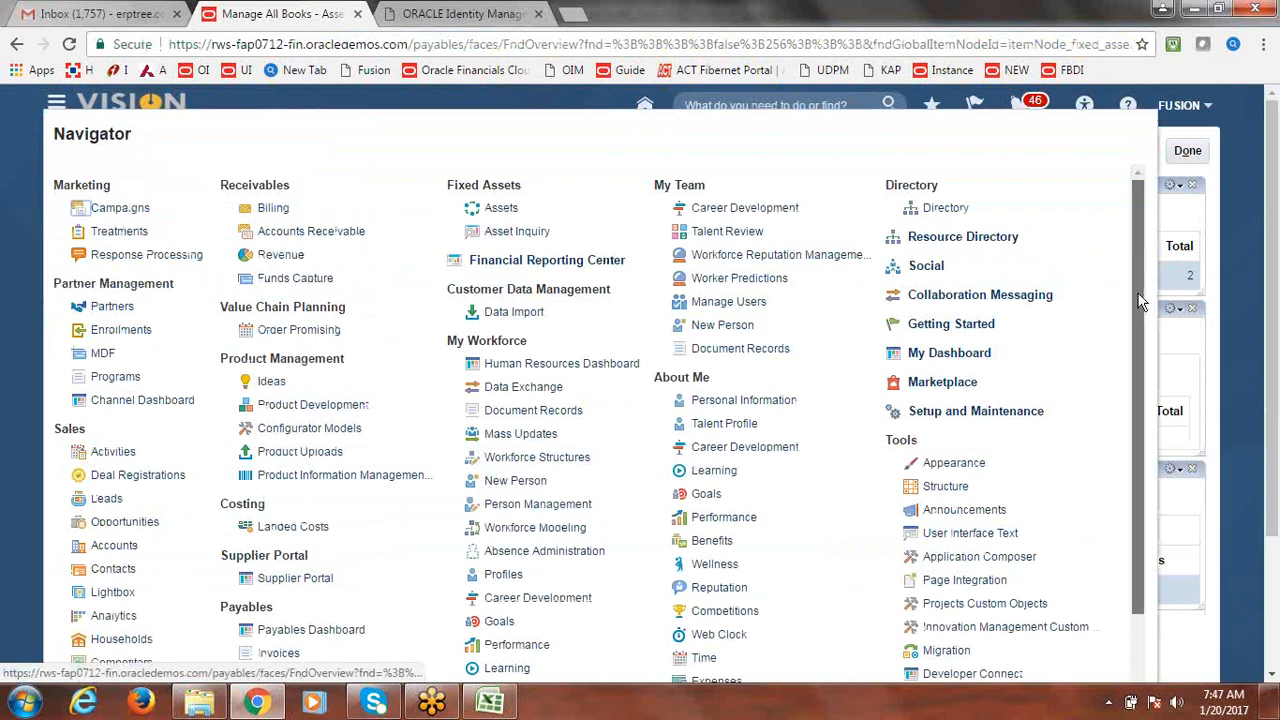
left_click_drag(1147, 277, 1152, 405)
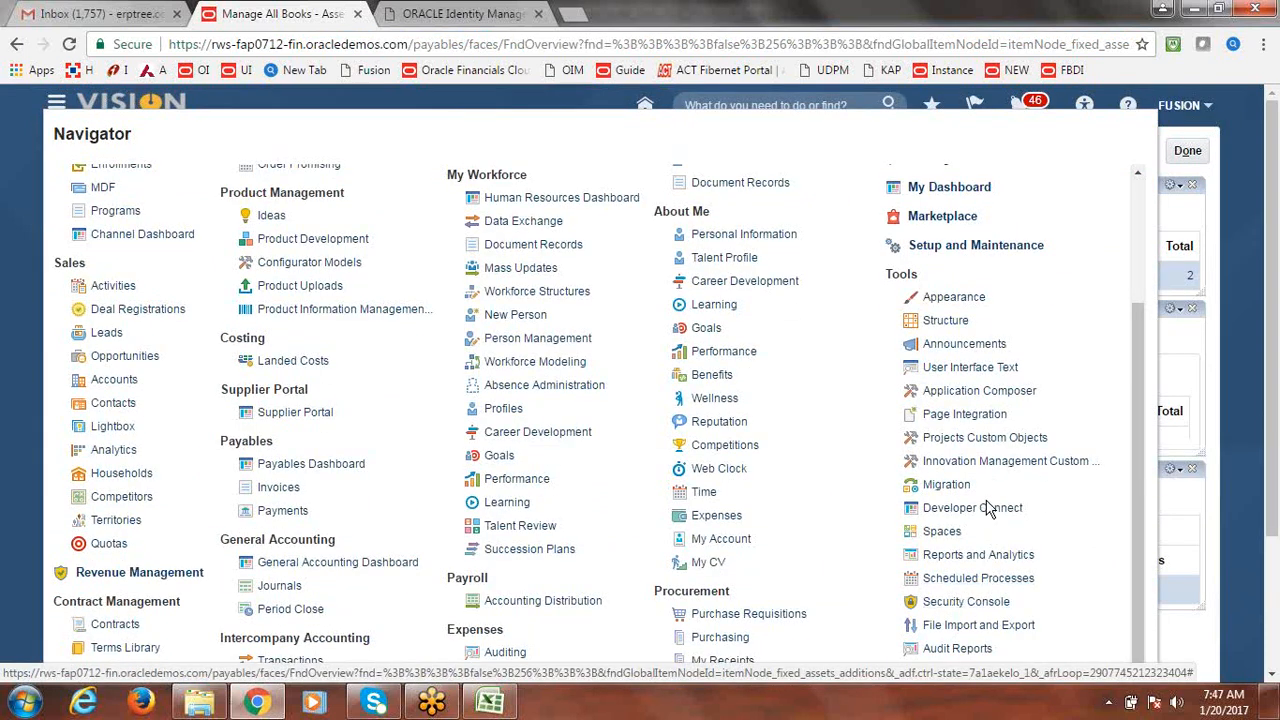
left_click(993, 584)
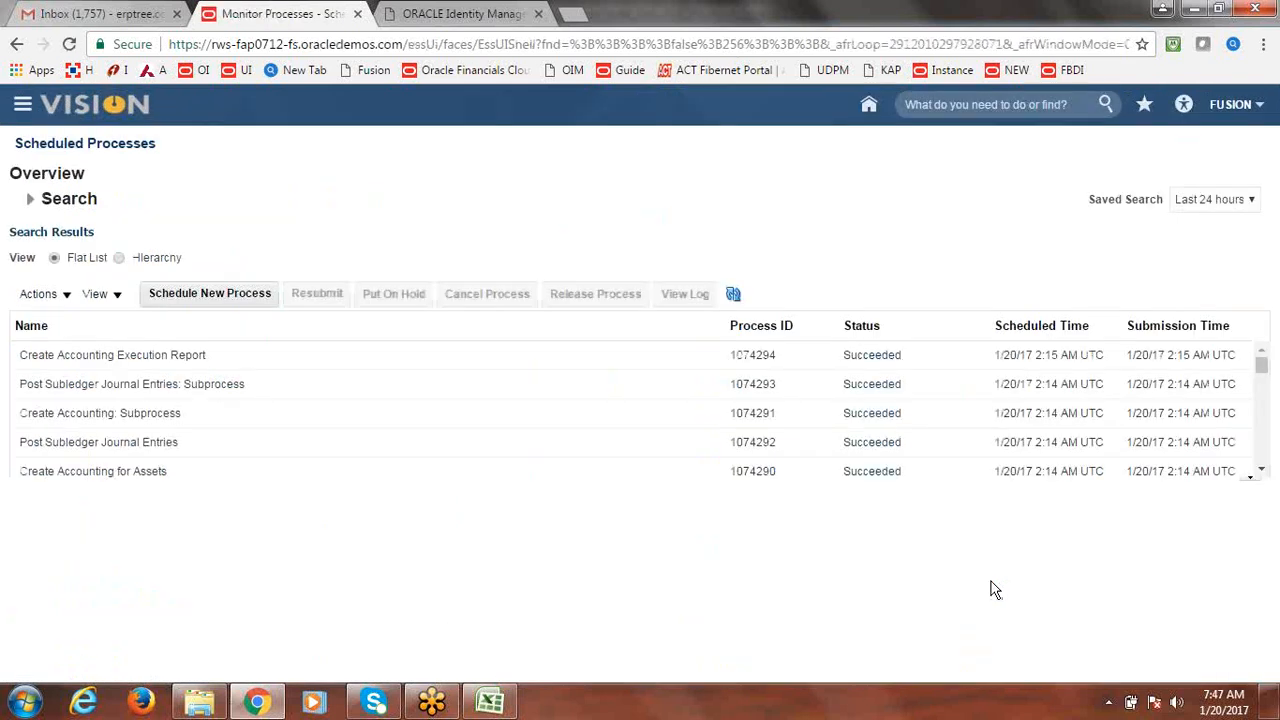
left_click(733, 294)
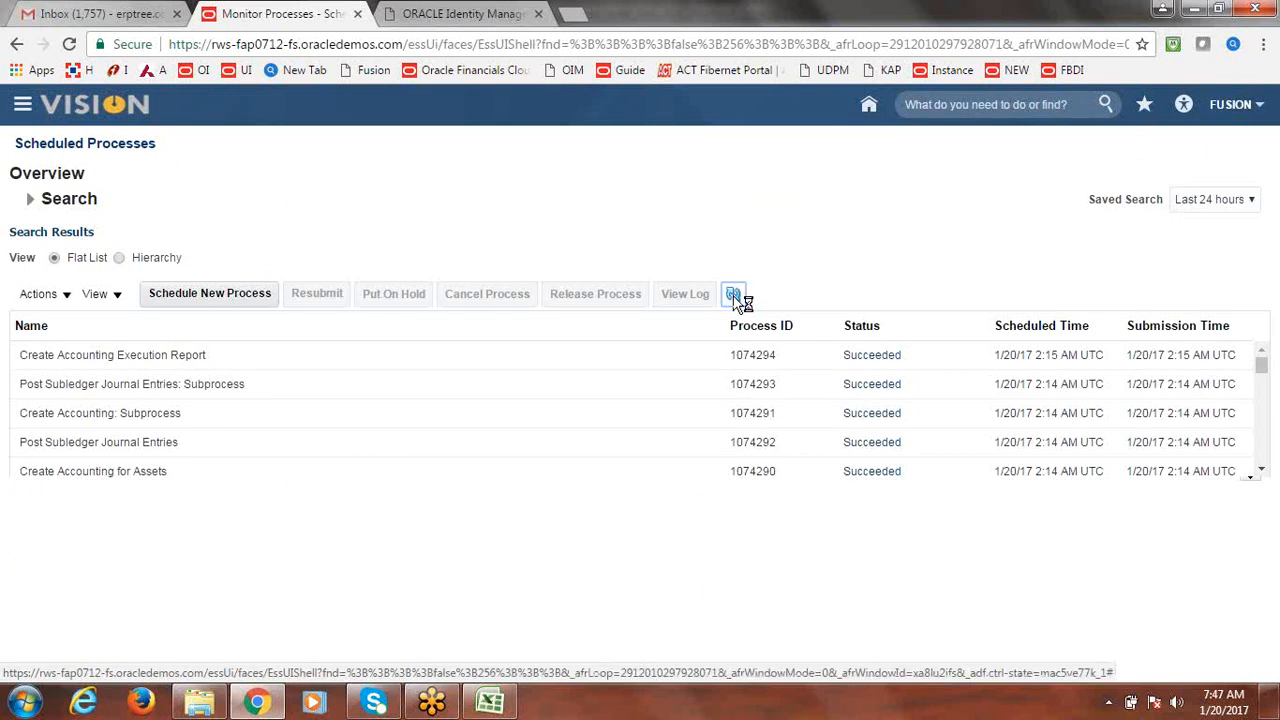
Start scheduling a new job, search the process names for "Perform Ini", and choose Perform Initial Mass Copy
left_click(150, 295)
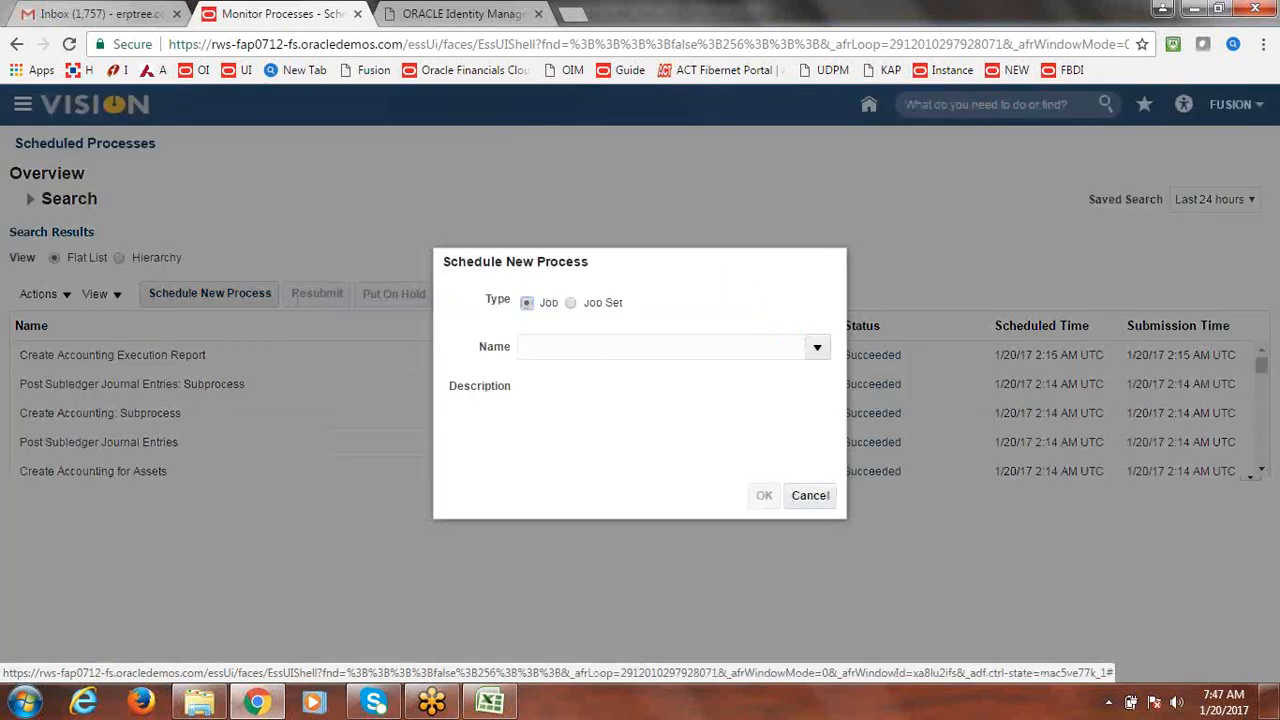
left_click(594, 348)
type("JKL")
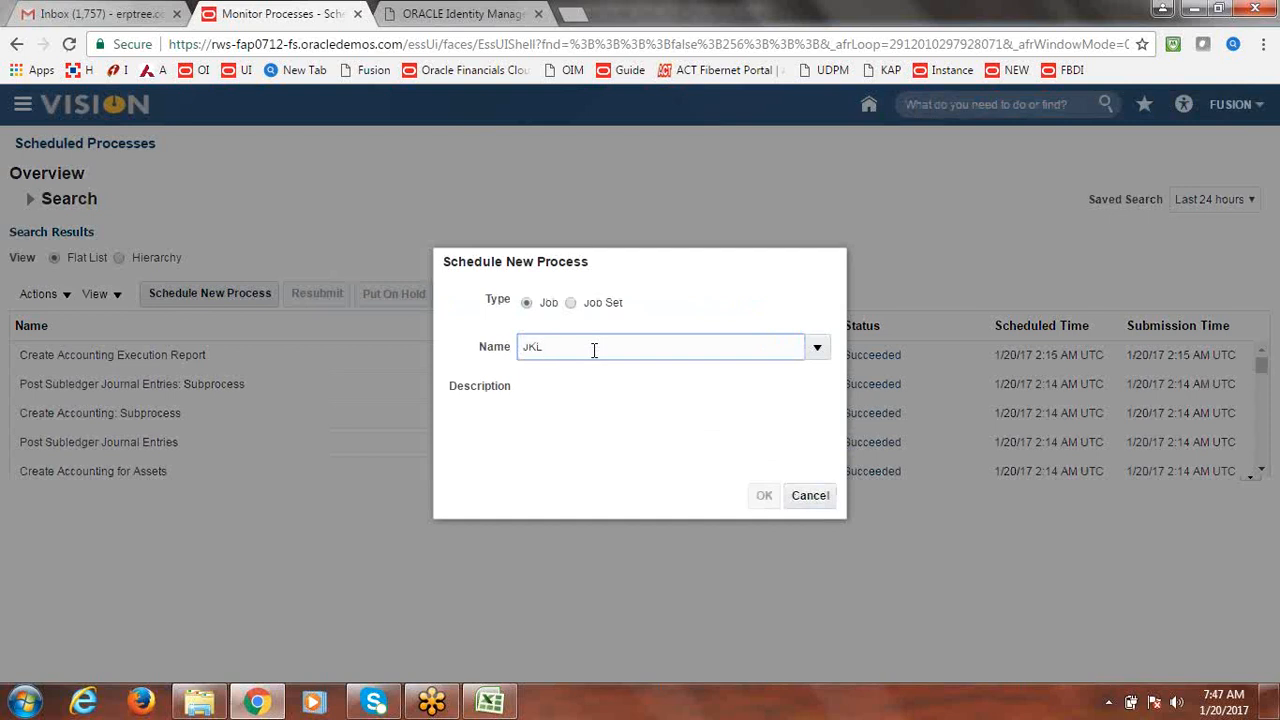
key("Tab")
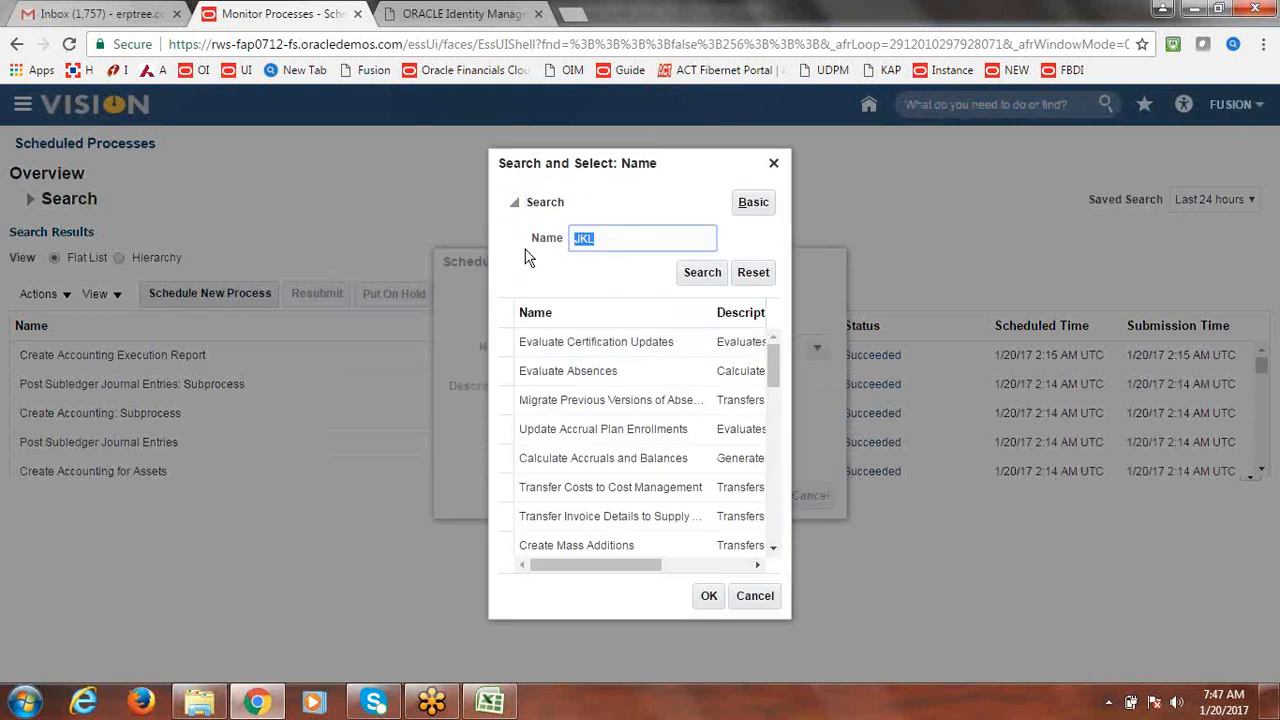
key("BackSpace")
type("Perform Ini")
left_click(708, 274)
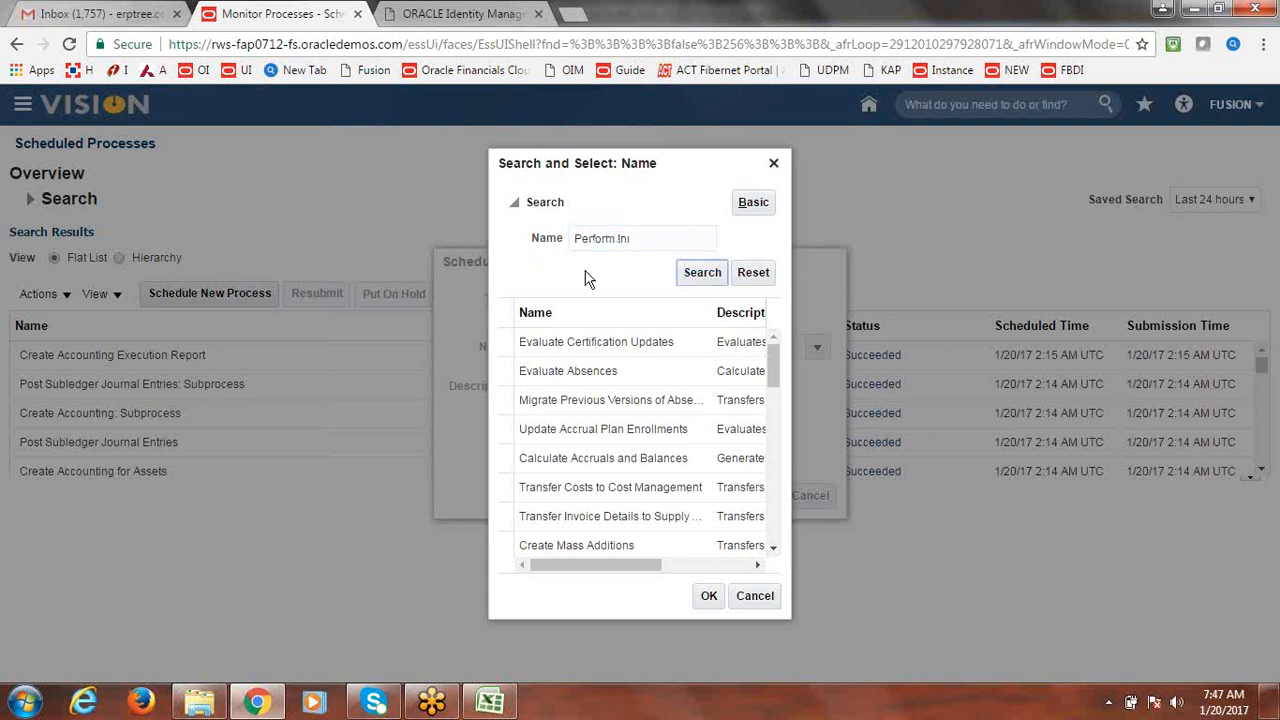
left_click(579, 341)
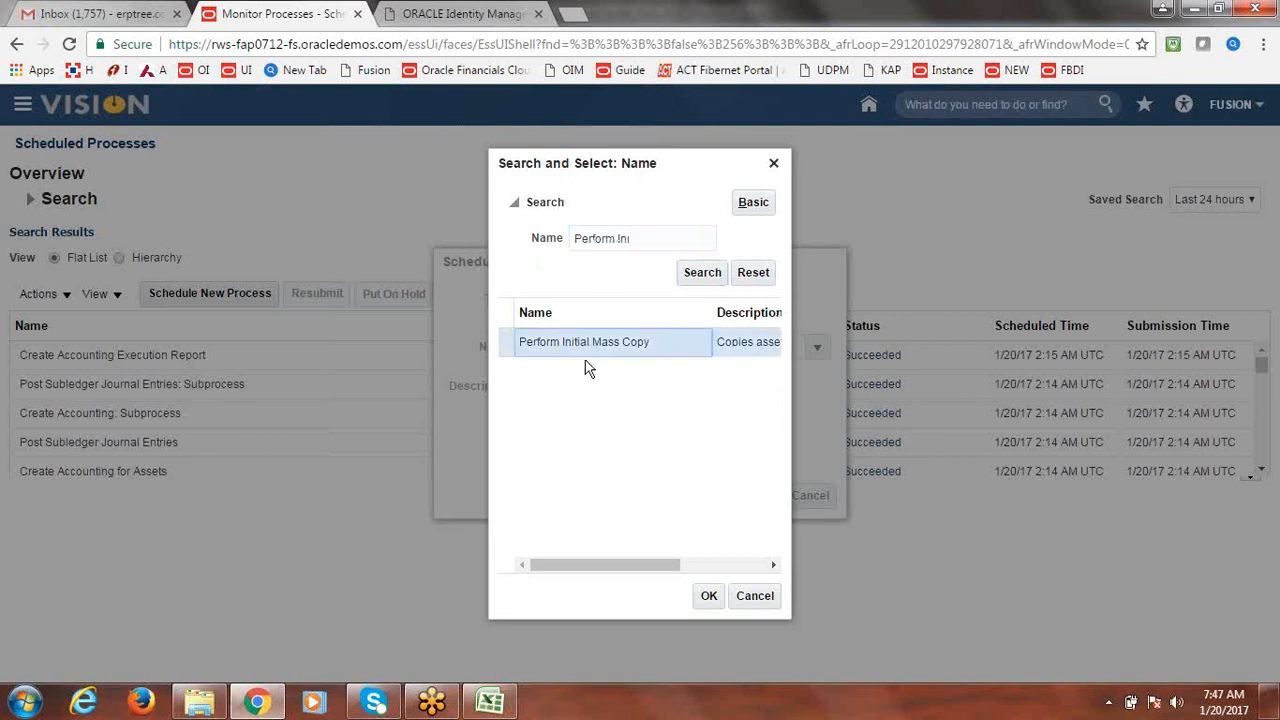
left_click(707, 597)
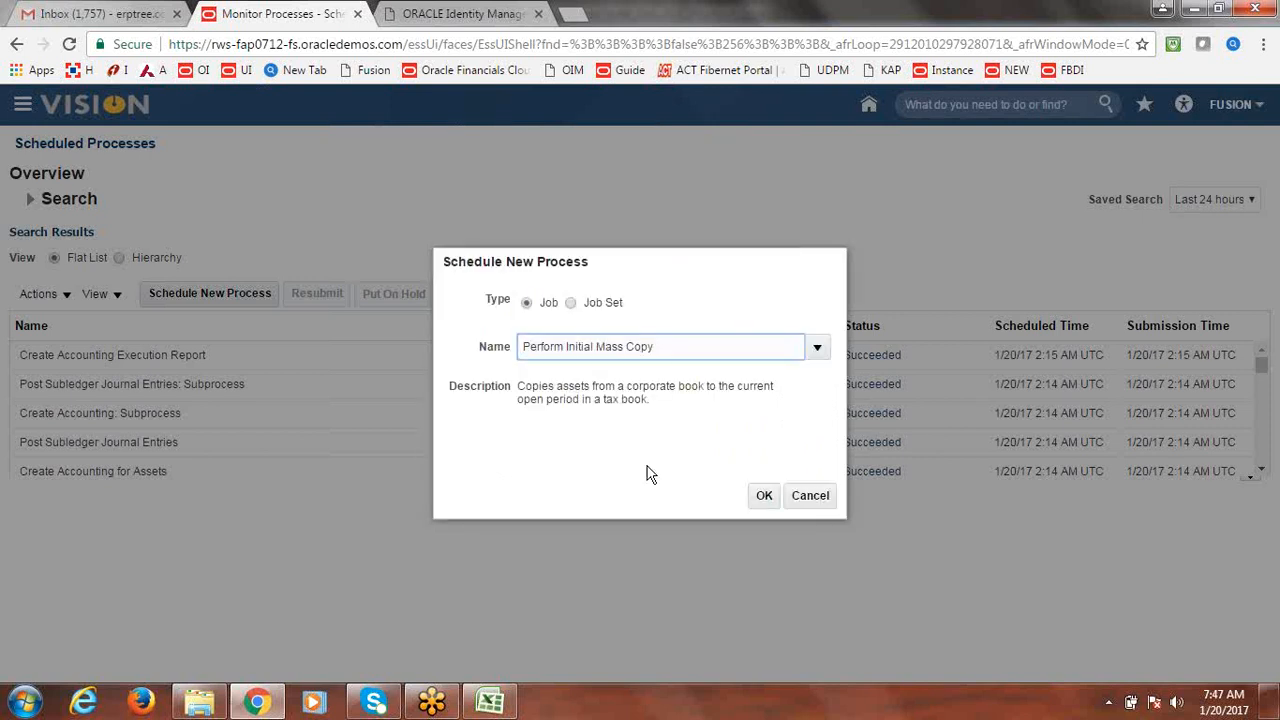
Open the Perform Initial Mass Copy details, examine the required Tax Book parameter, and close them without submitting
left_click(764, 496)
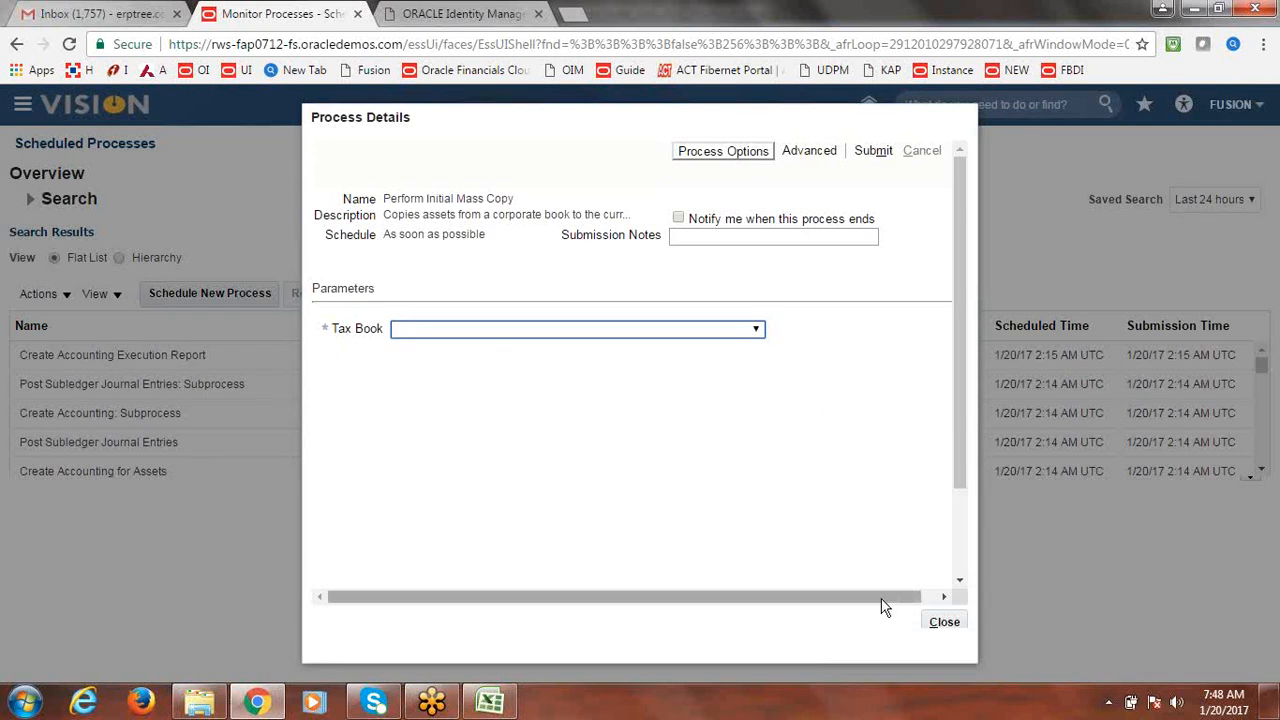
left_click_drag(885, 606, 935, 606)
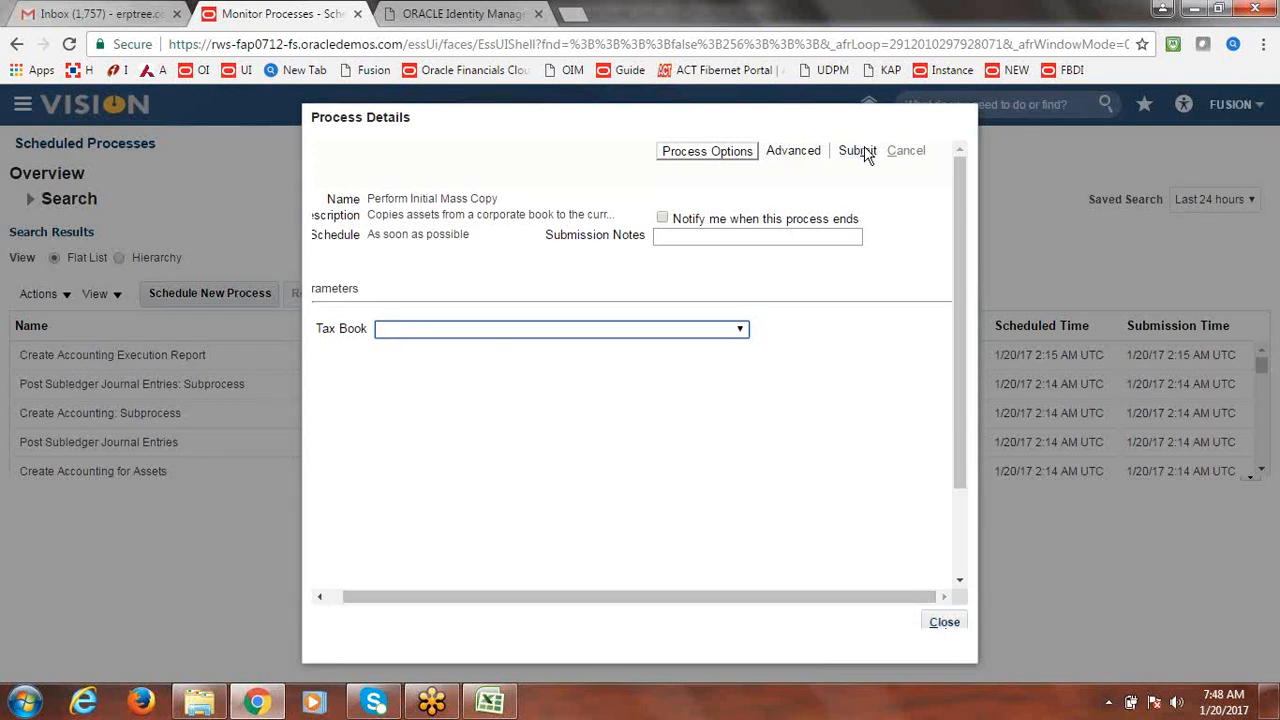
left_click(948, 624)
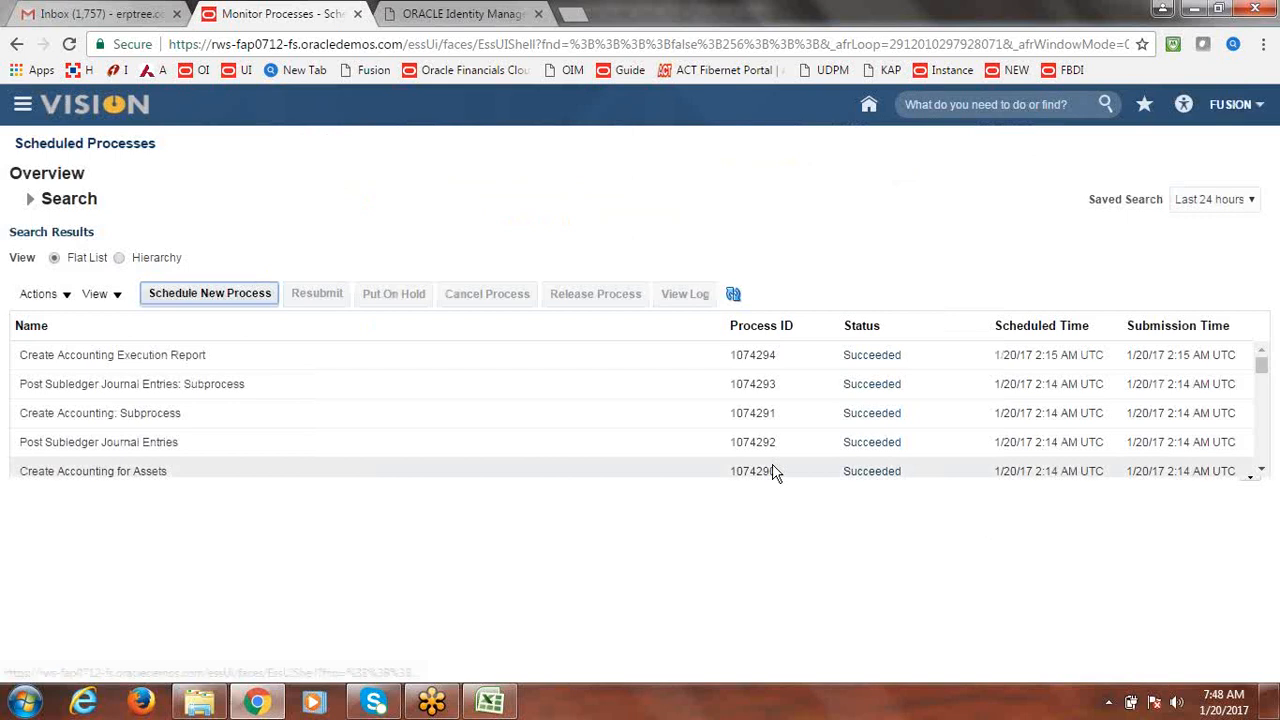
Refresh the scheduled processes, return to the Assets work area, and reopen Manage All Books to check the Asset Book Monitor
left_click(736, 295)
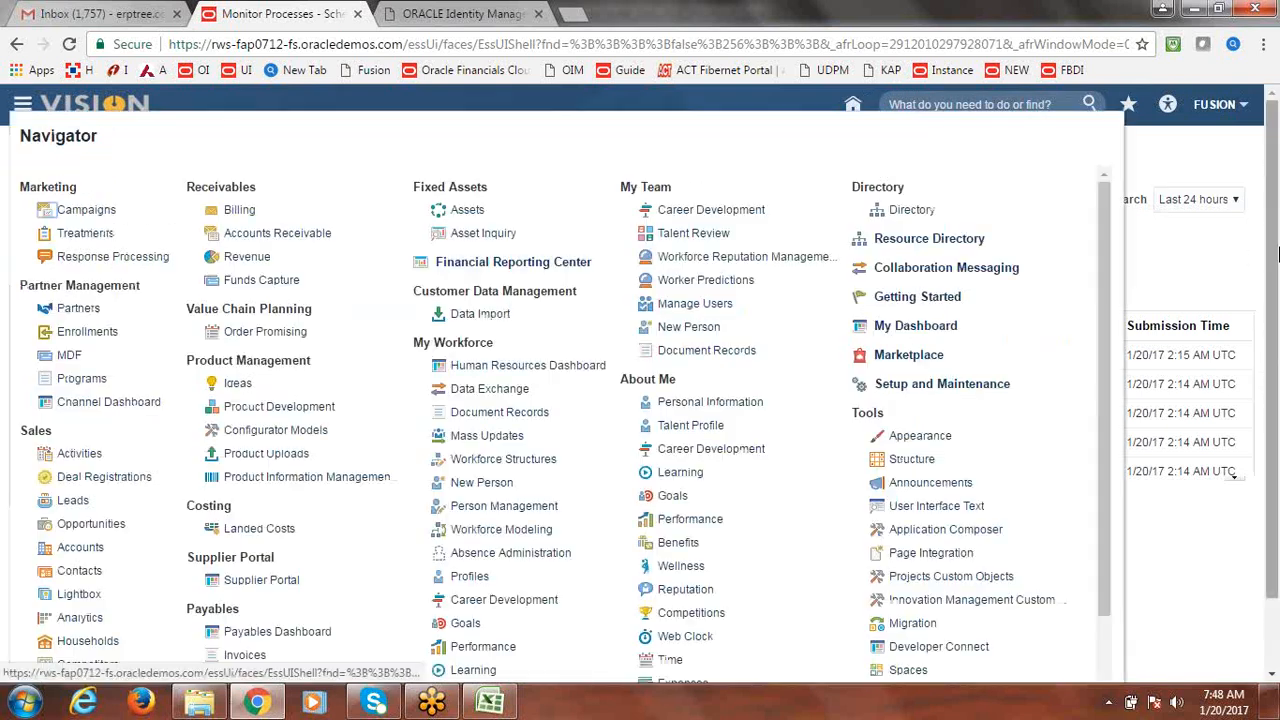
mouse_move(1113, 233)
left_mouse_down()
mouse_move(1113, 335)
mouse_move(1110, 238)
left_mouse_up()
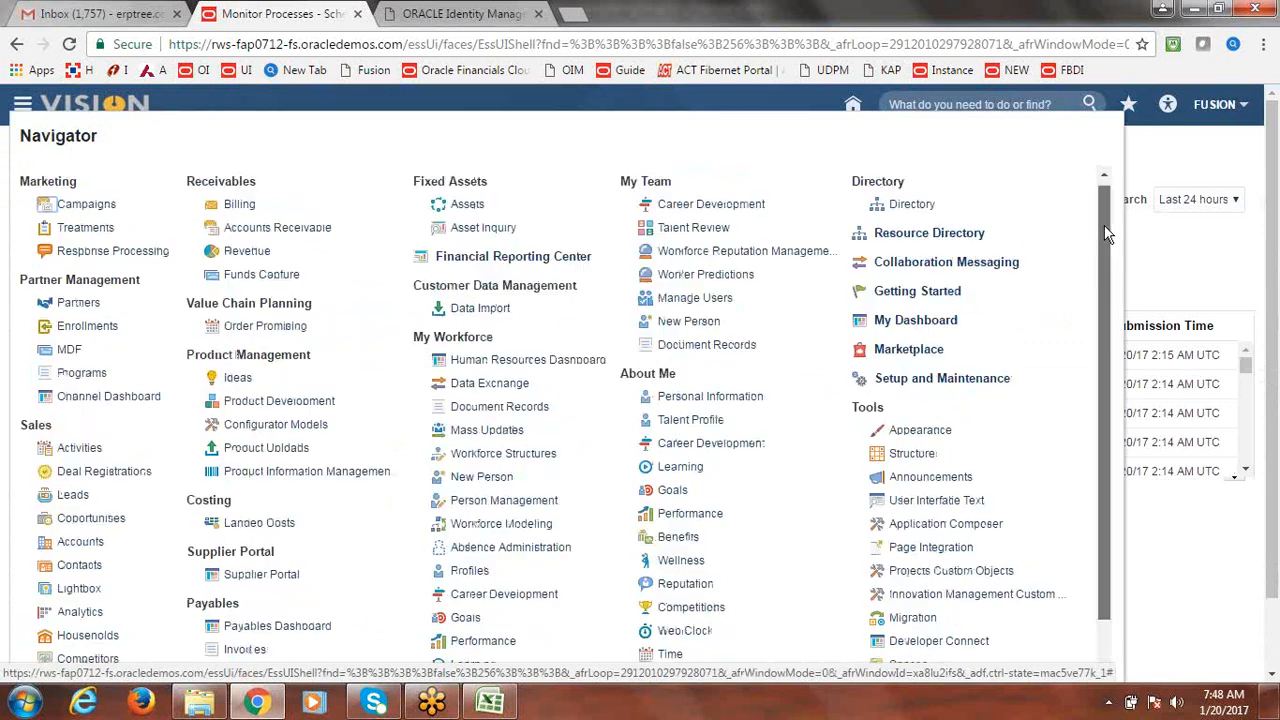
left_click(467, 207)
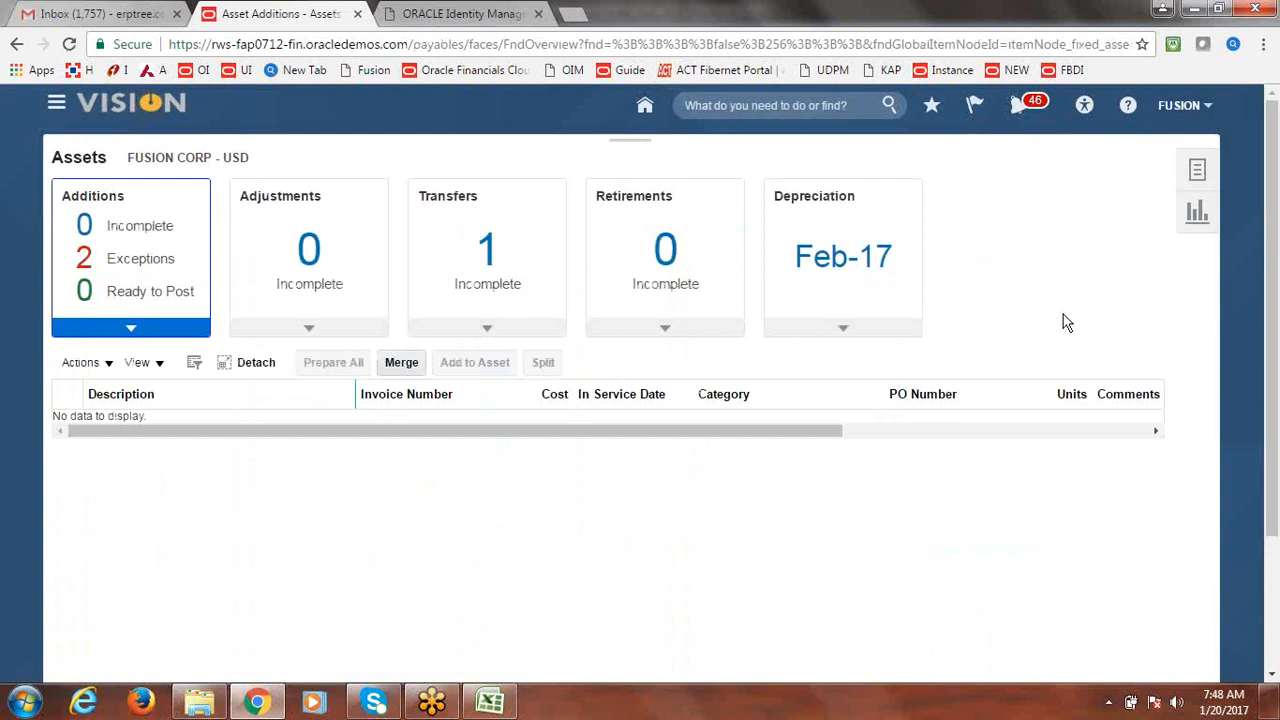
left_click(1197, 170)
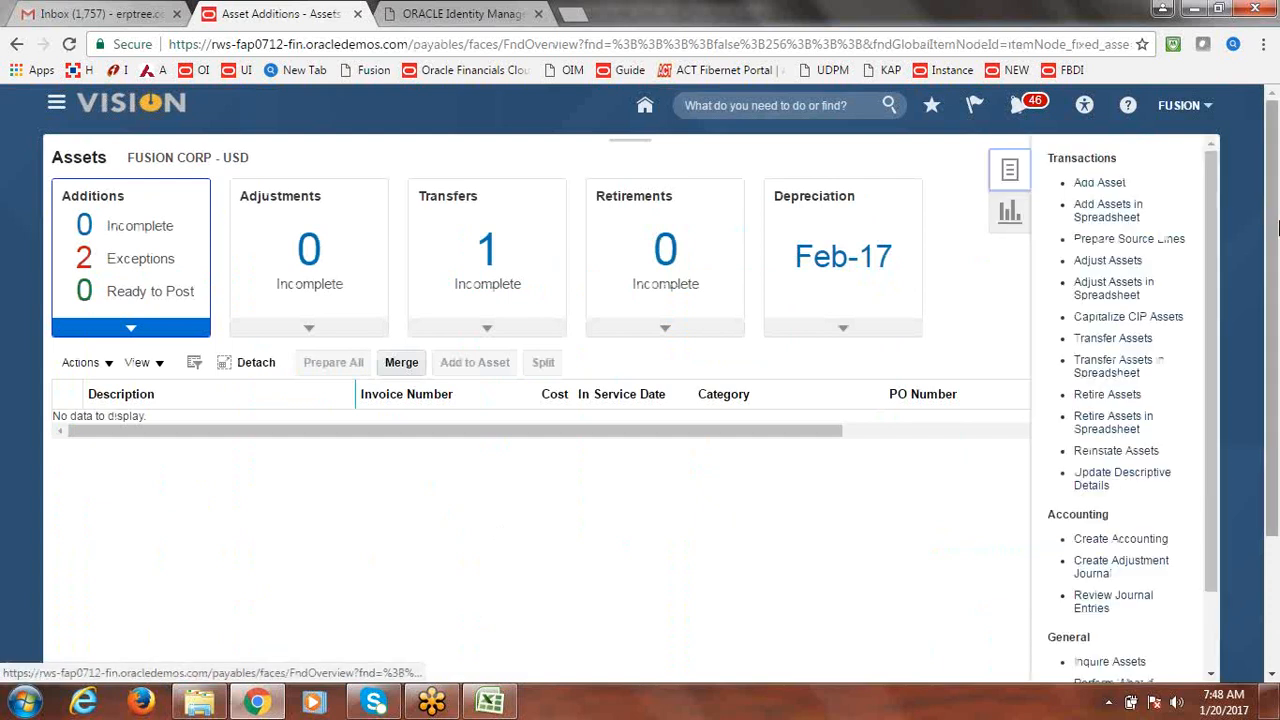
scroll(1216, 215, "down", 2)
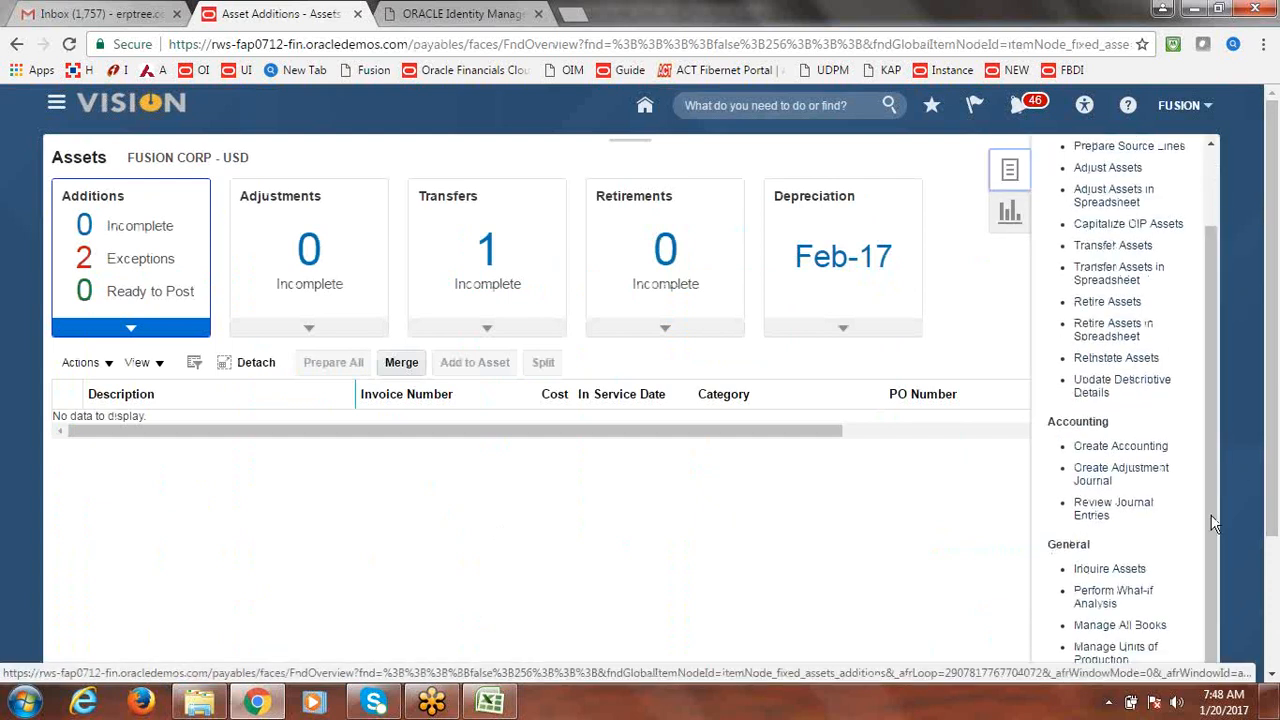
left_click(1142, 627)
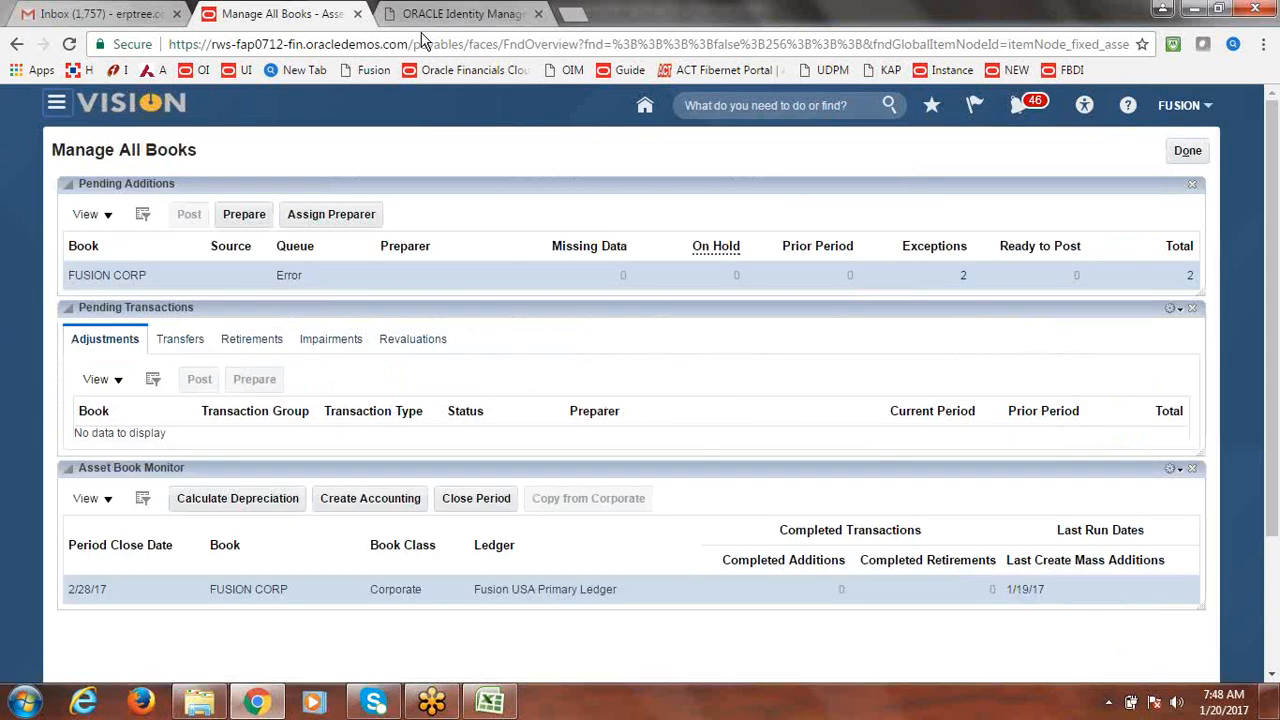
Leave Manage All Books, switch to the Class Discussion Notes workbook in Excel, and mark Mass Copy as Pending in column B
left_click(1190, 152)
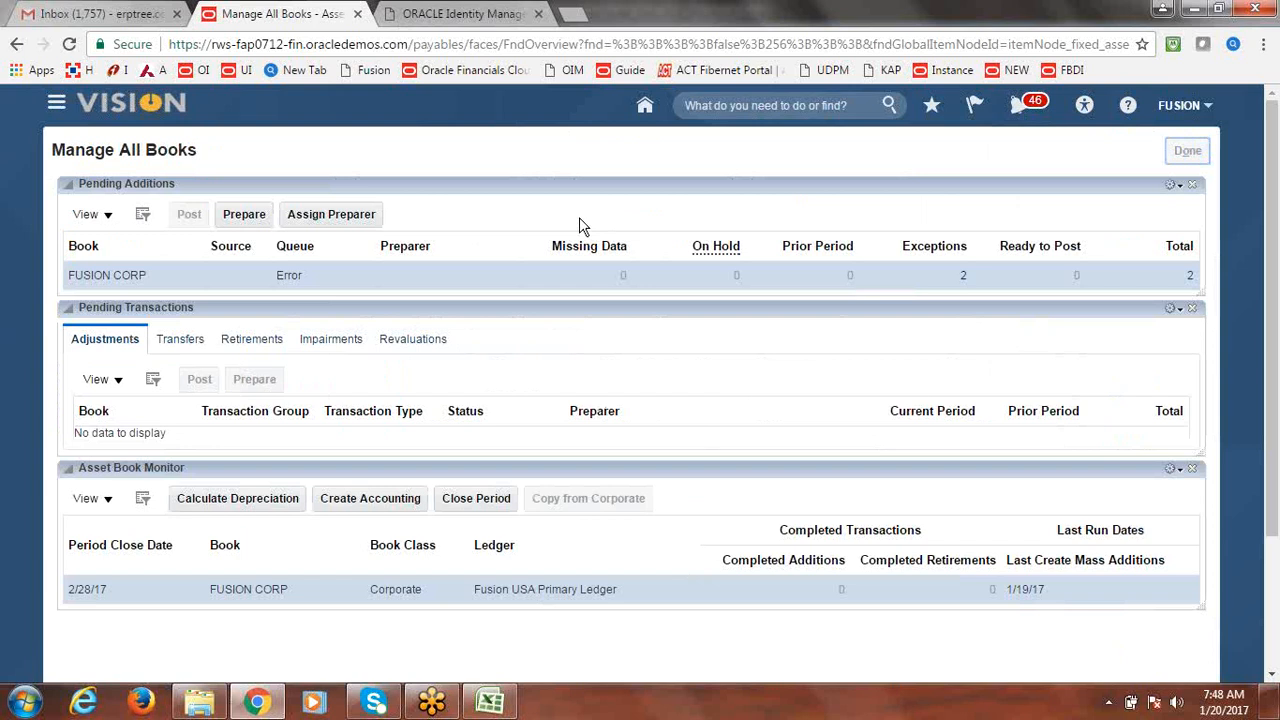
left_click(490, 703)
left_click(765, 455)
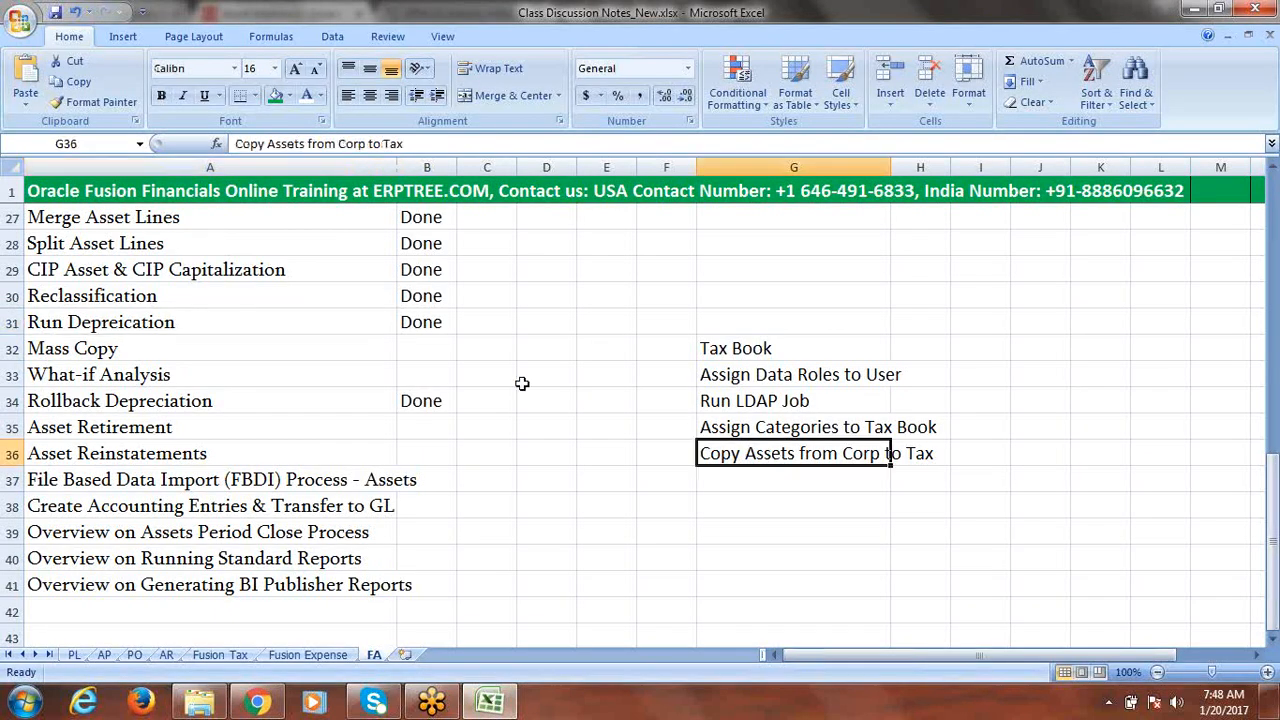
left_click(196, 350)
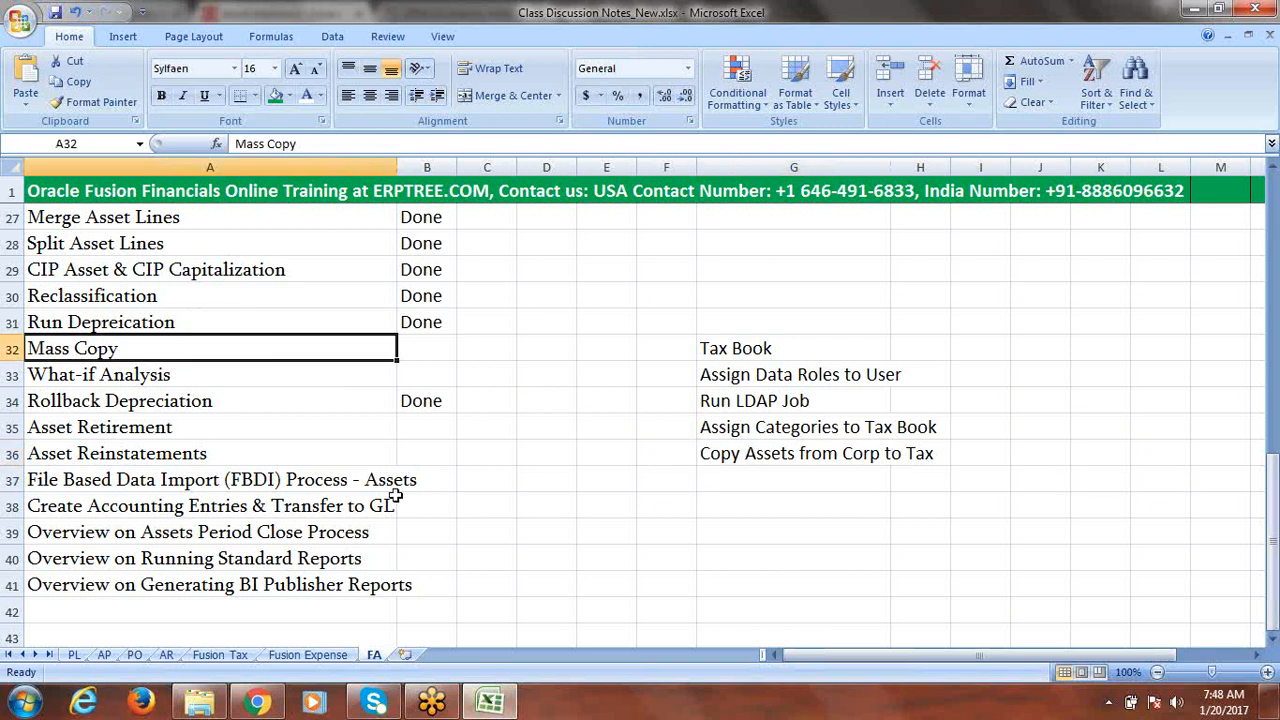
key("Right")
type("Pending")
key("Right")
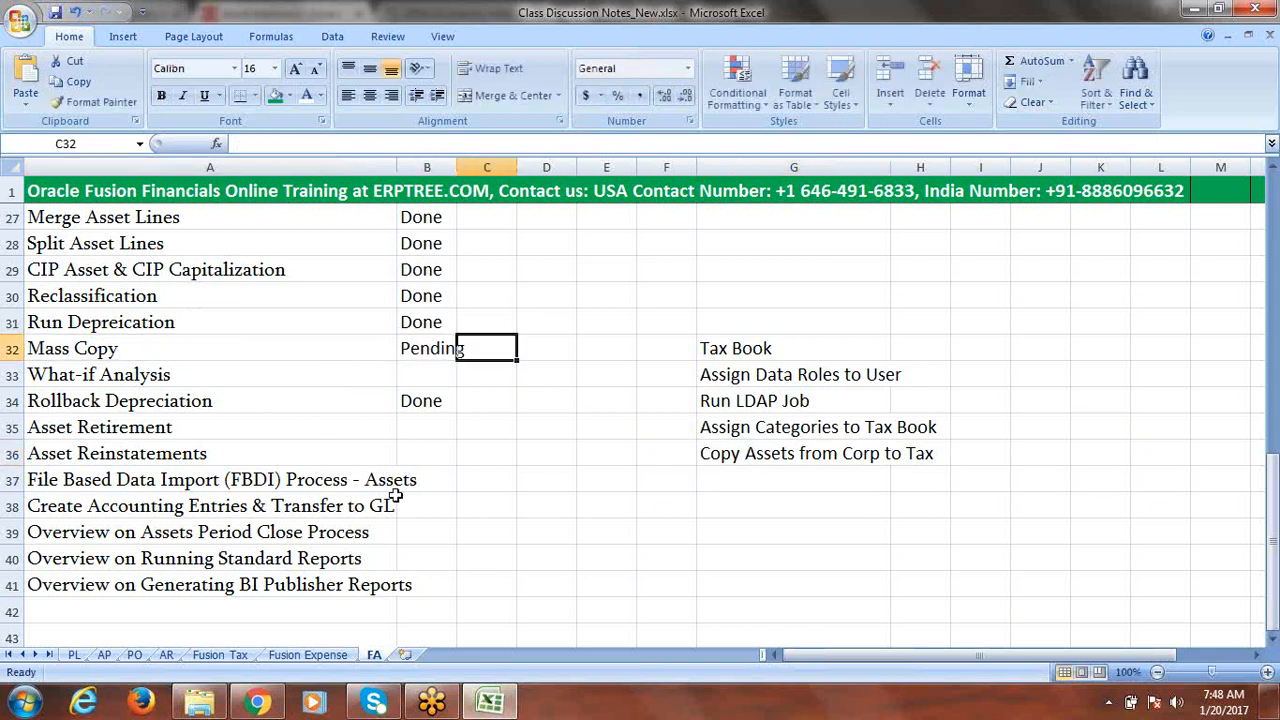
Select What-if Analysis in the notes, return to the Assets work area in Chrome, and open Perform What-if Analysis
left_click(212, 376)
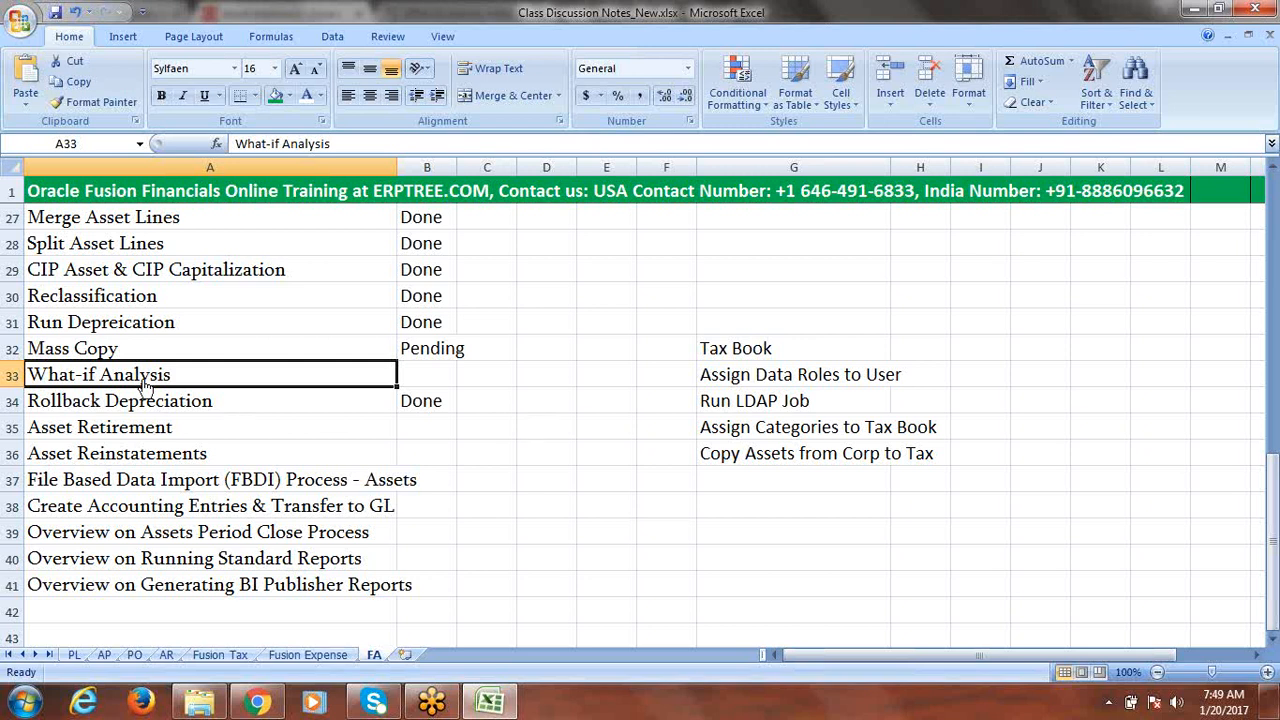
left_click(268, 706)
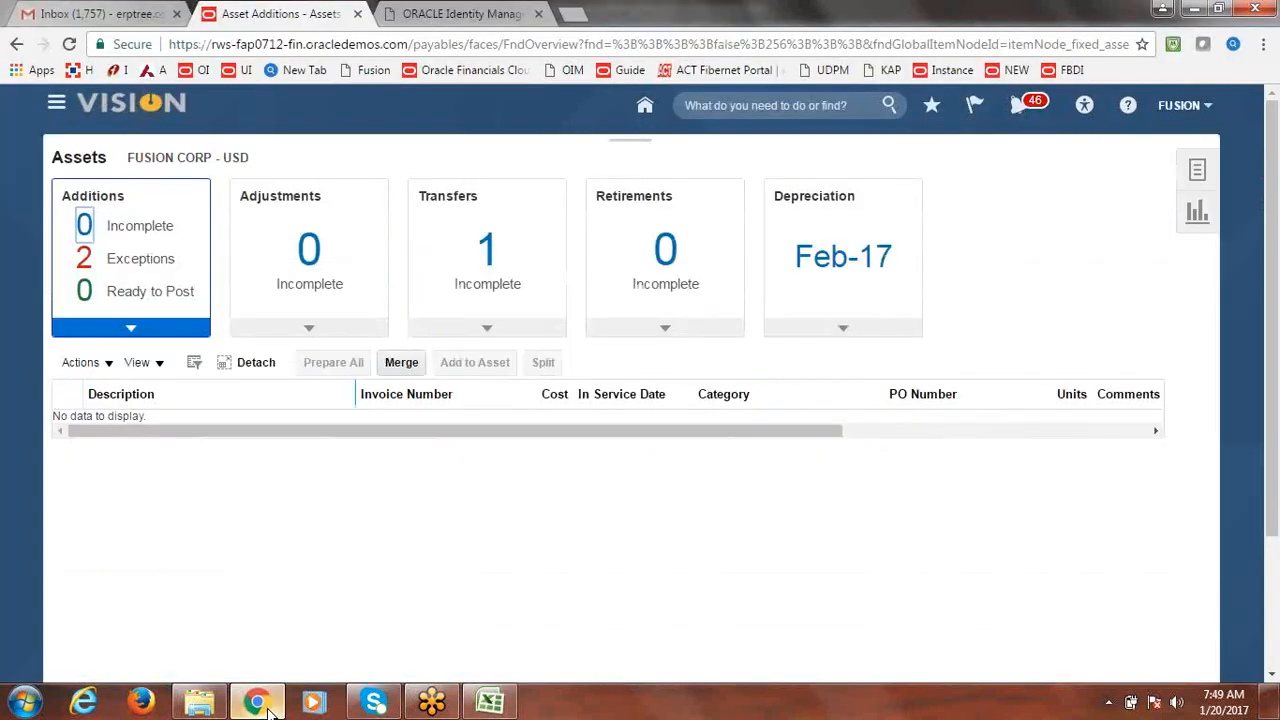
left_click(1197, 170)
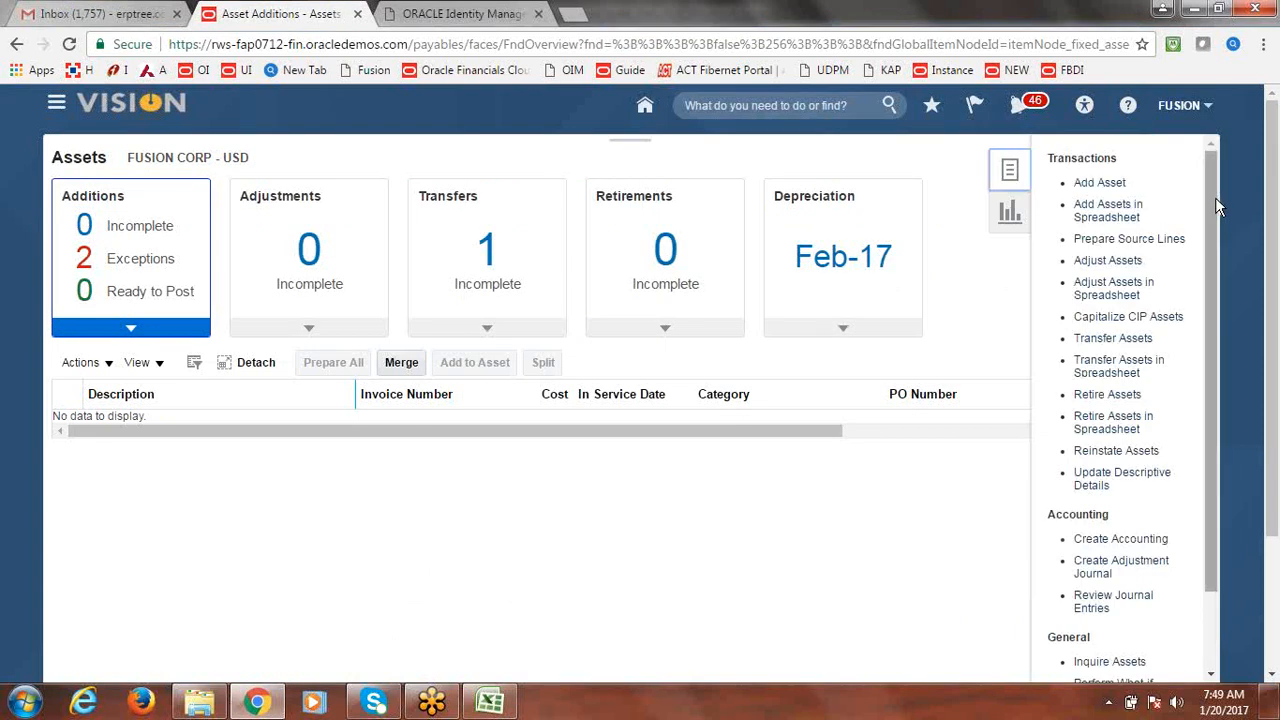
left_click_drag(1215, 199, 1215, 199)
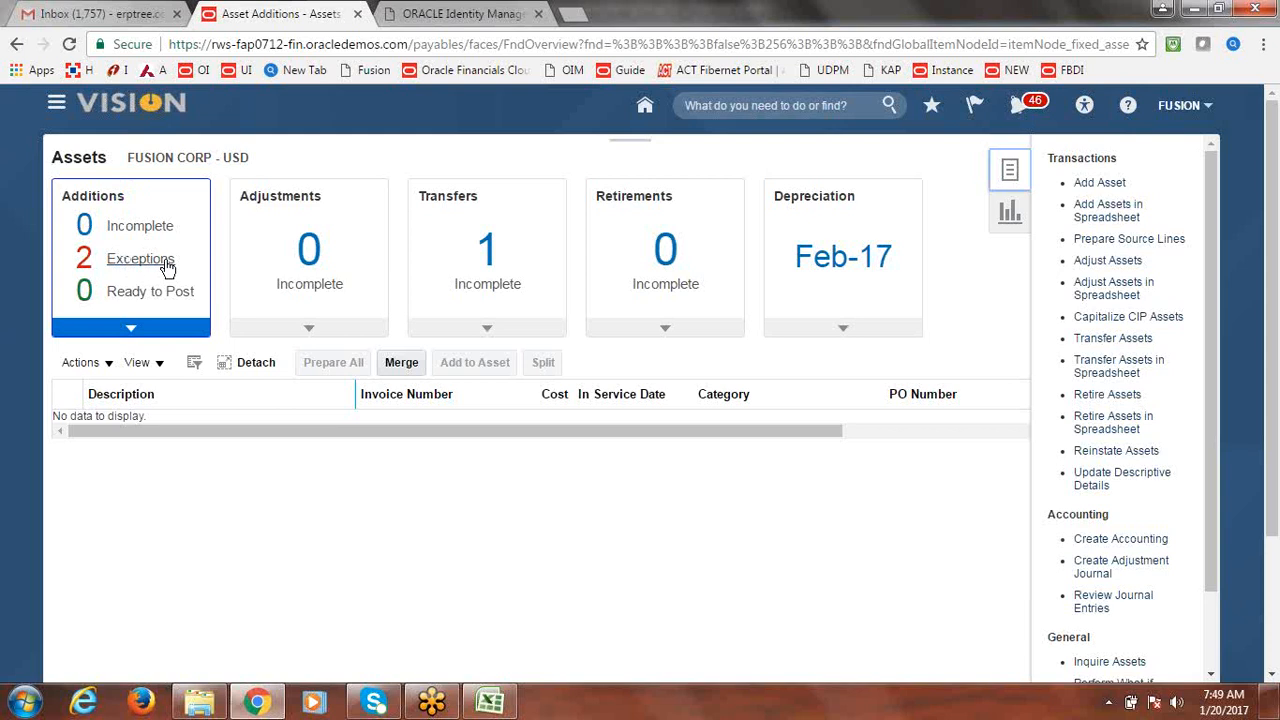
left_click(436, 168)
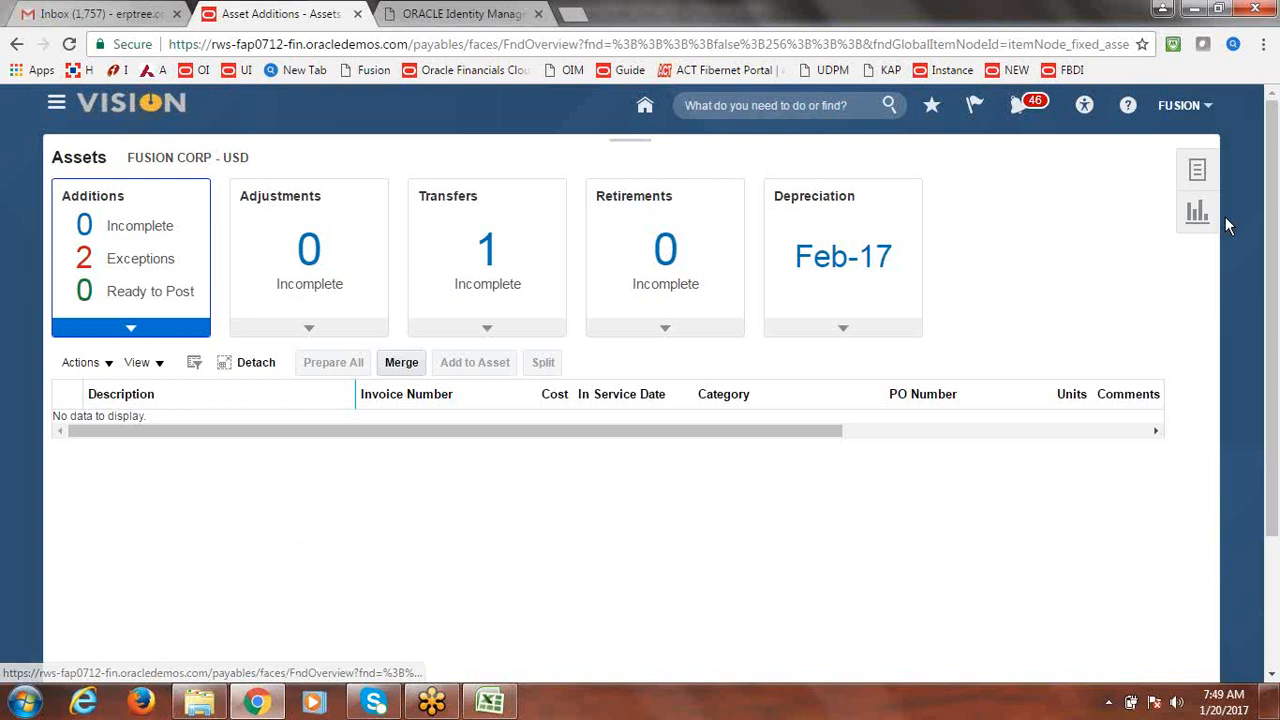
left_click(1193, 173)
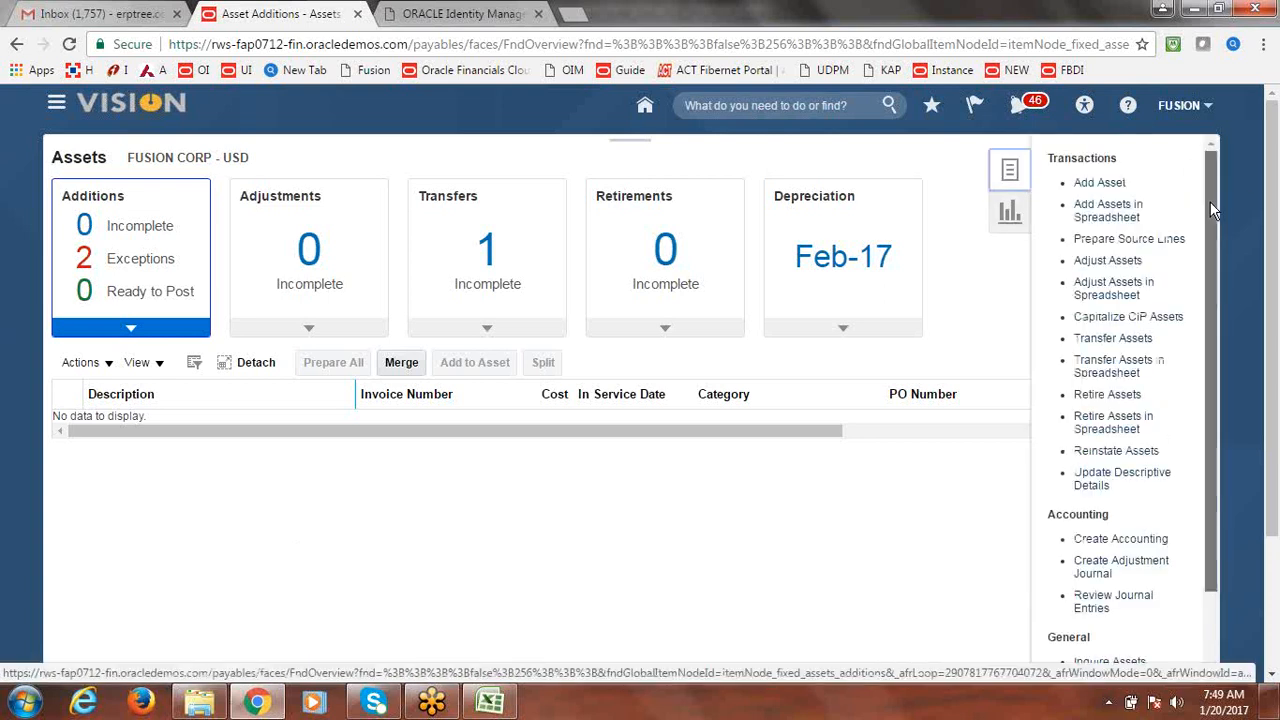
left_click_drag(1214, 205, 1227, 342)
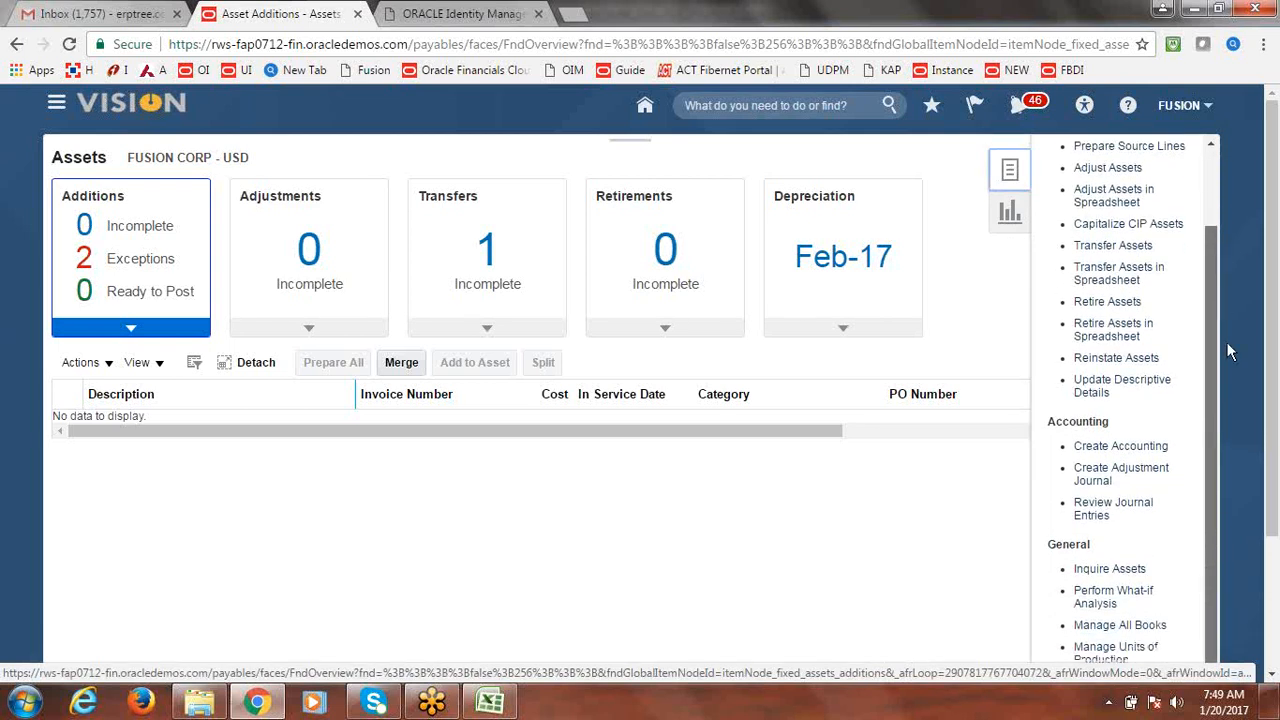
left_click_drag(1275, 258, 1278, 340)
left_click_drag(1274, 275, 1277, 317)
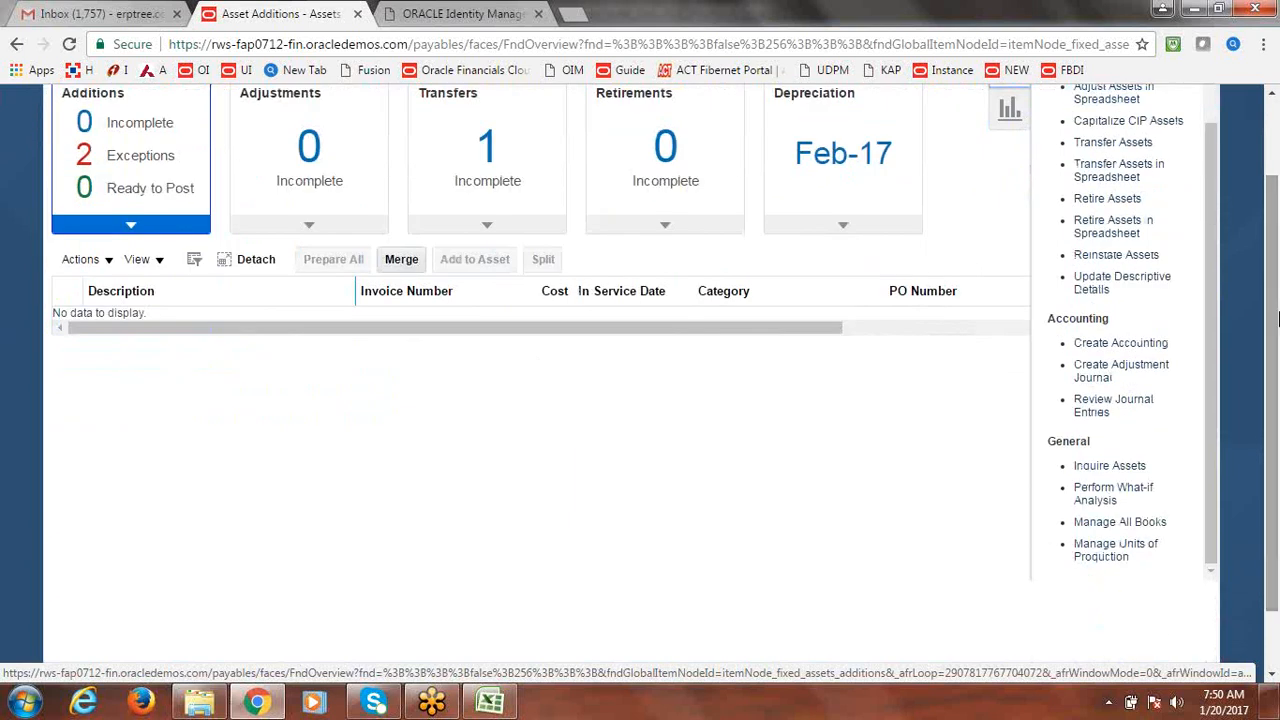
left_click(1105, 494)
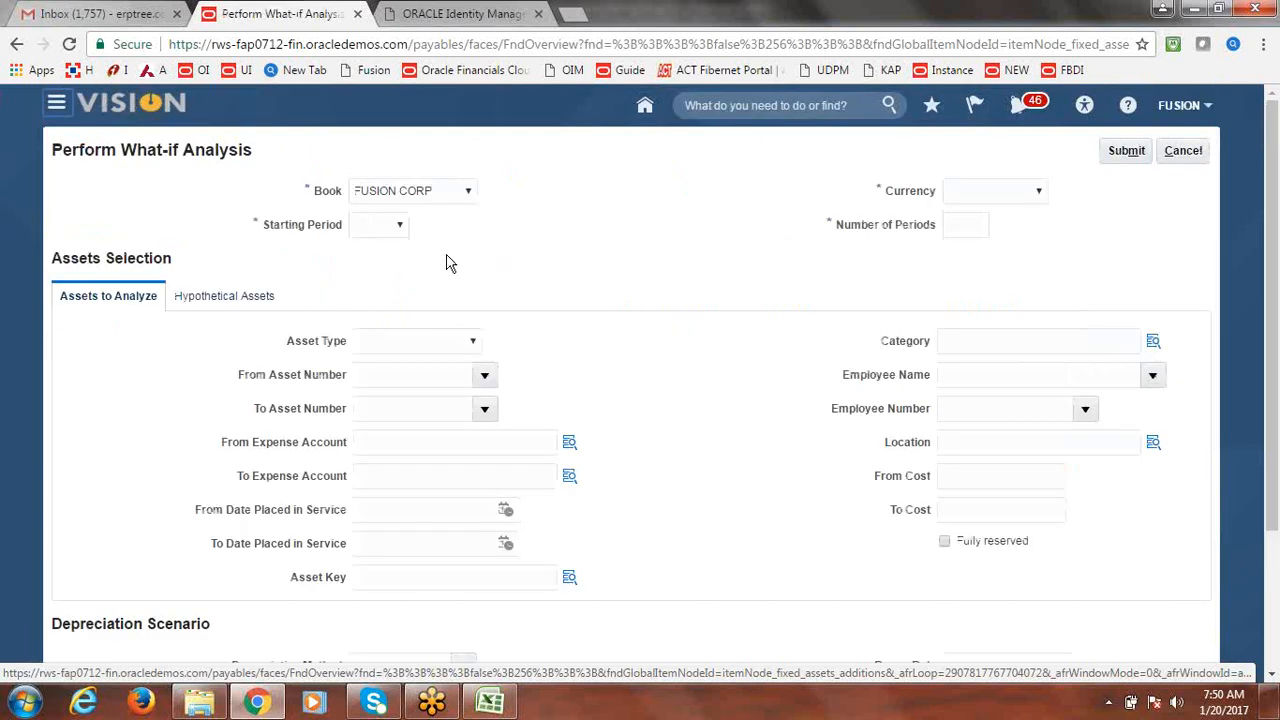
Set the what-if analysis to starting period Feb-17, currency USD - US Dollar, and 5 periods
left_click(395, 228)
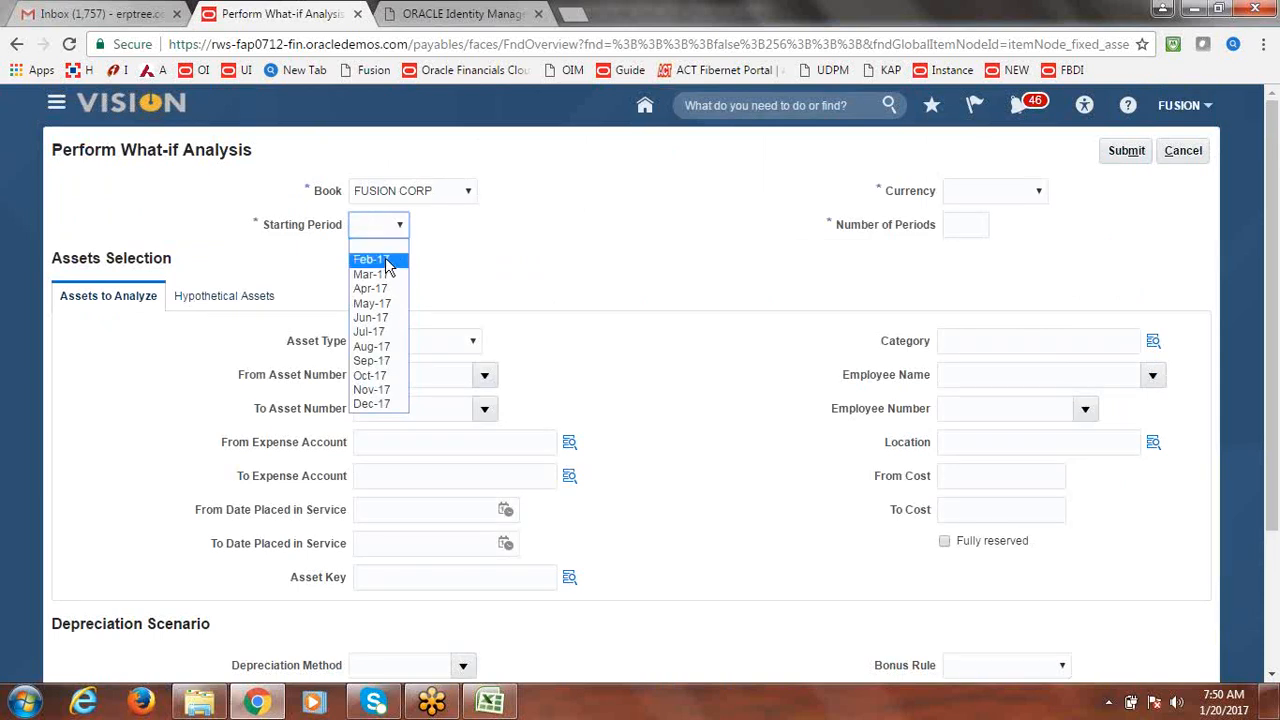
left_click(388, 262)
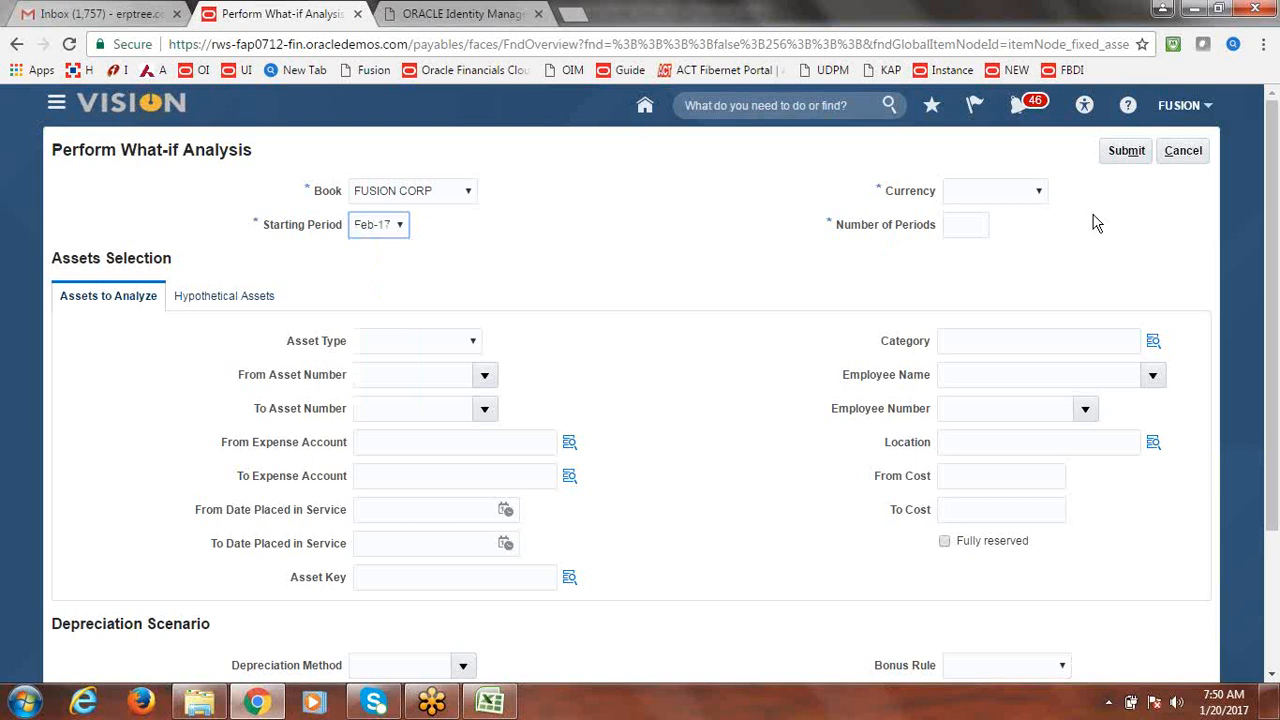
left_click(1039, 191)
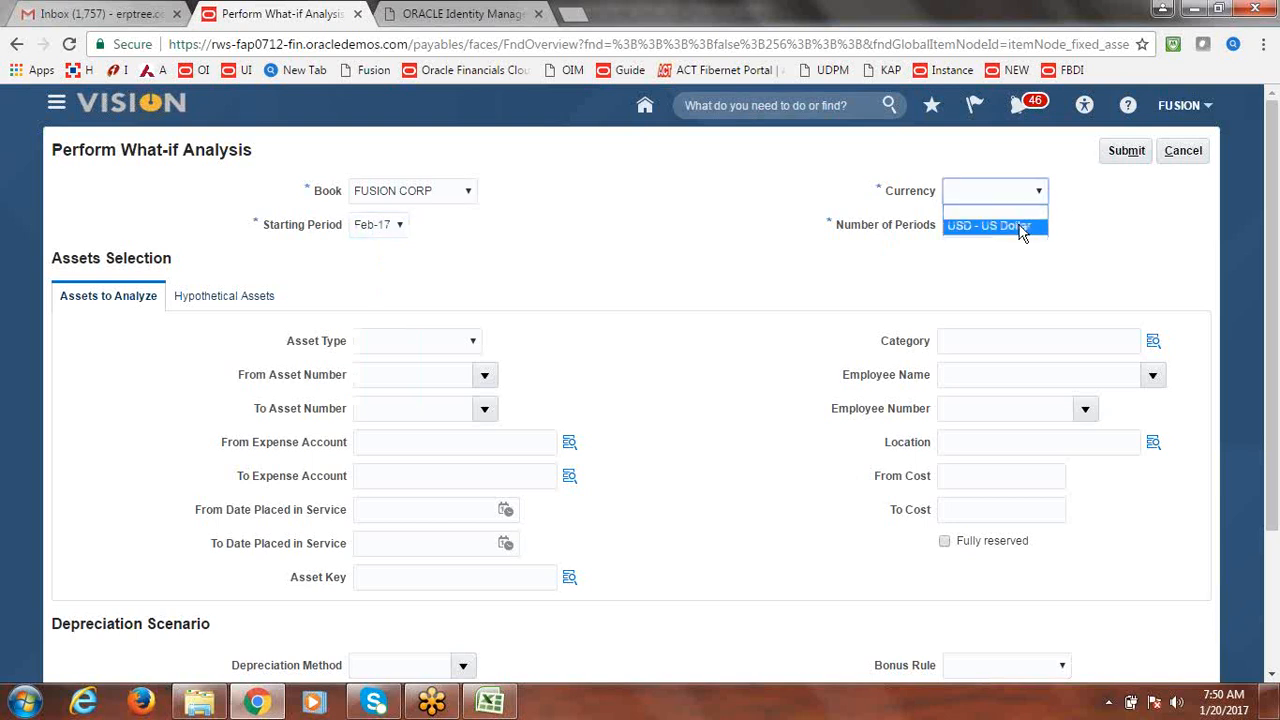
left_click(1018, 221)
left_click(974, 229)
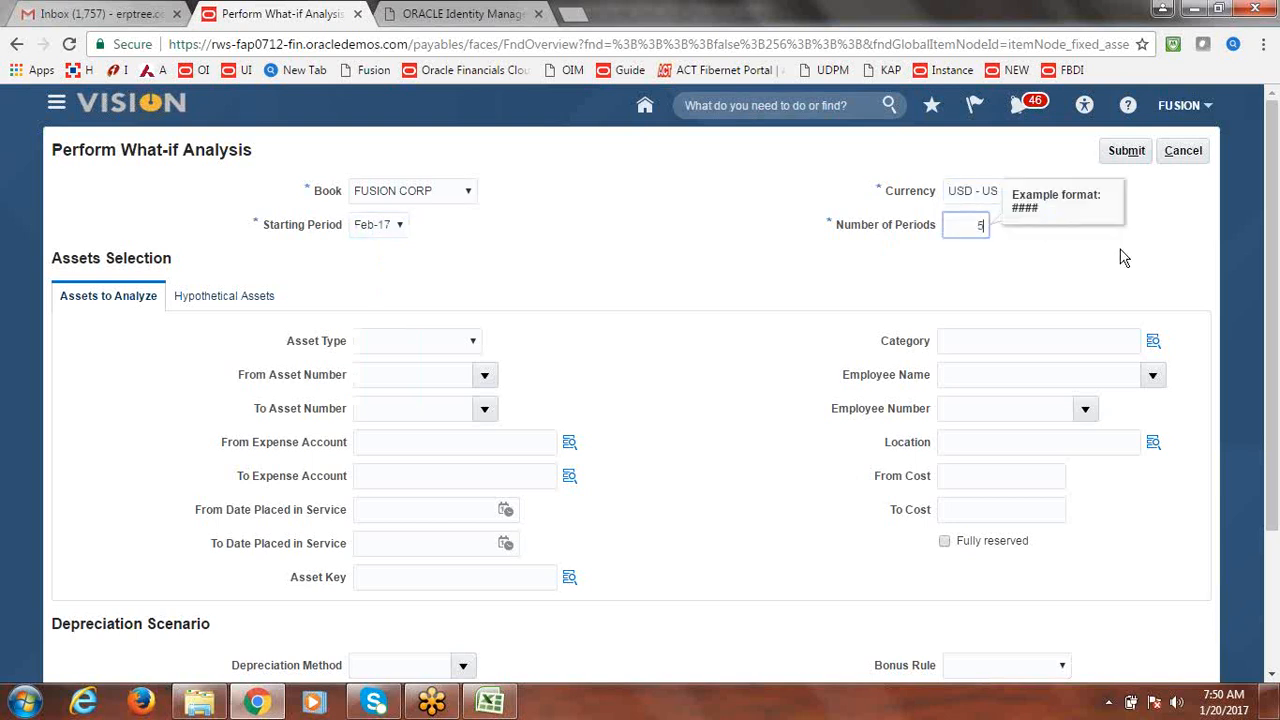
left_click(1005, 305)
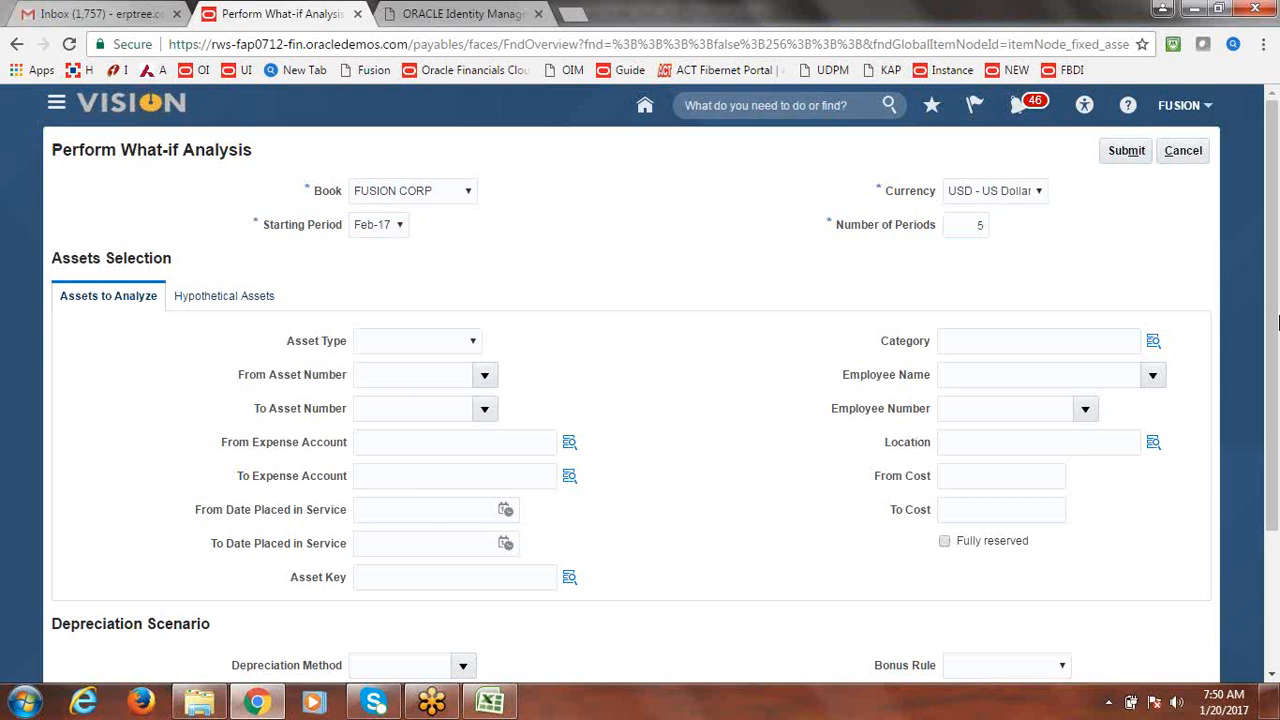
Set the category of the assets to analyze to major FUSION BUILDINGS and minor FUSION ADMIN B
left_click_drag(1278, 320, 1278, 372)
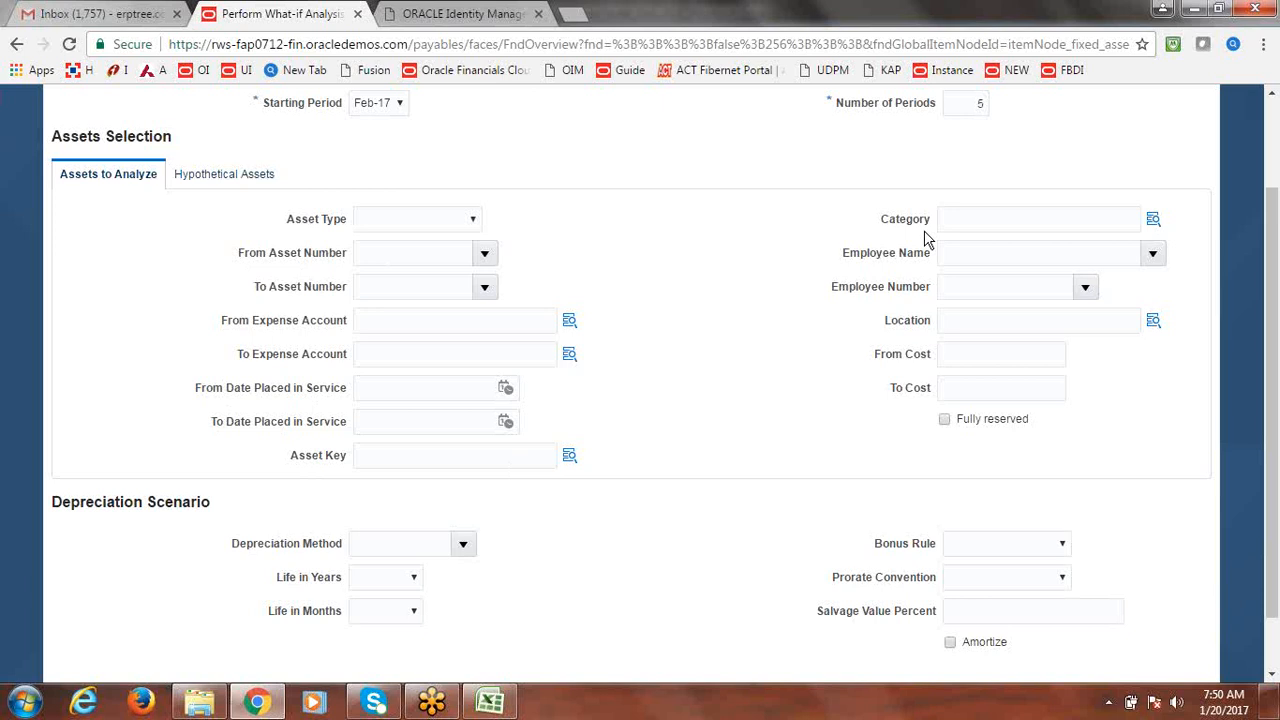
left_click(1153, 220)
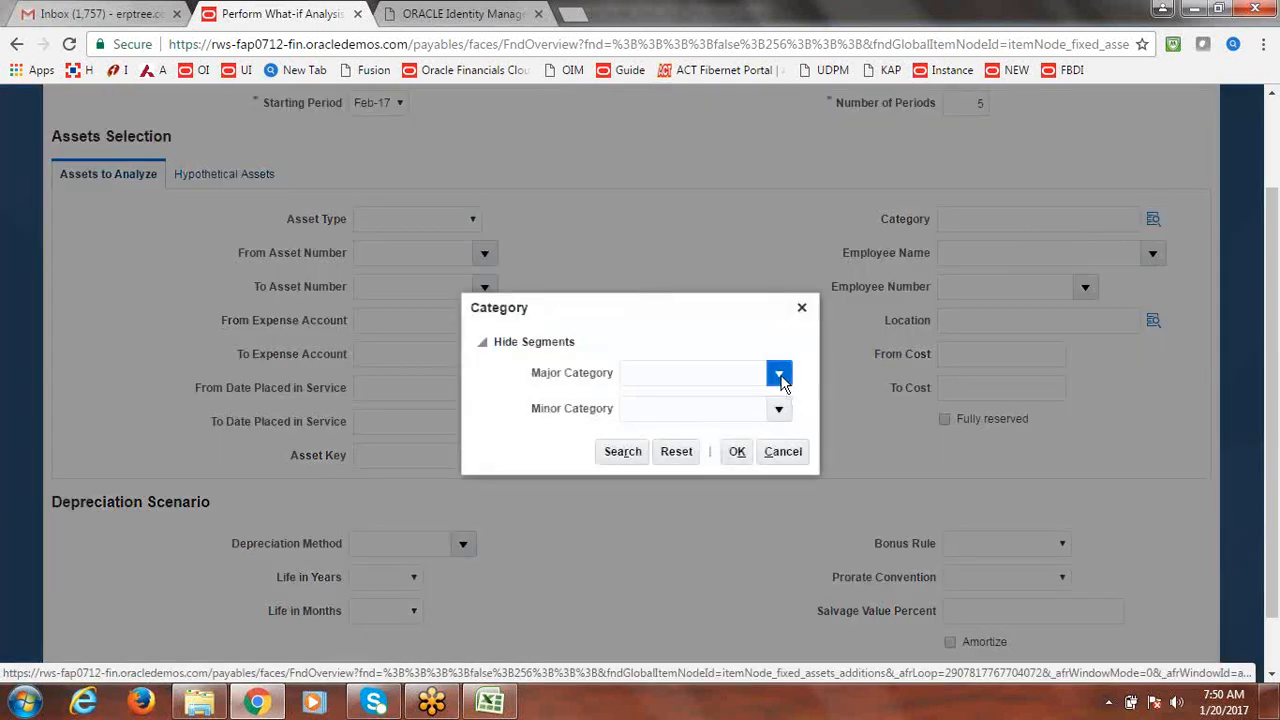
left_click(779, 376)
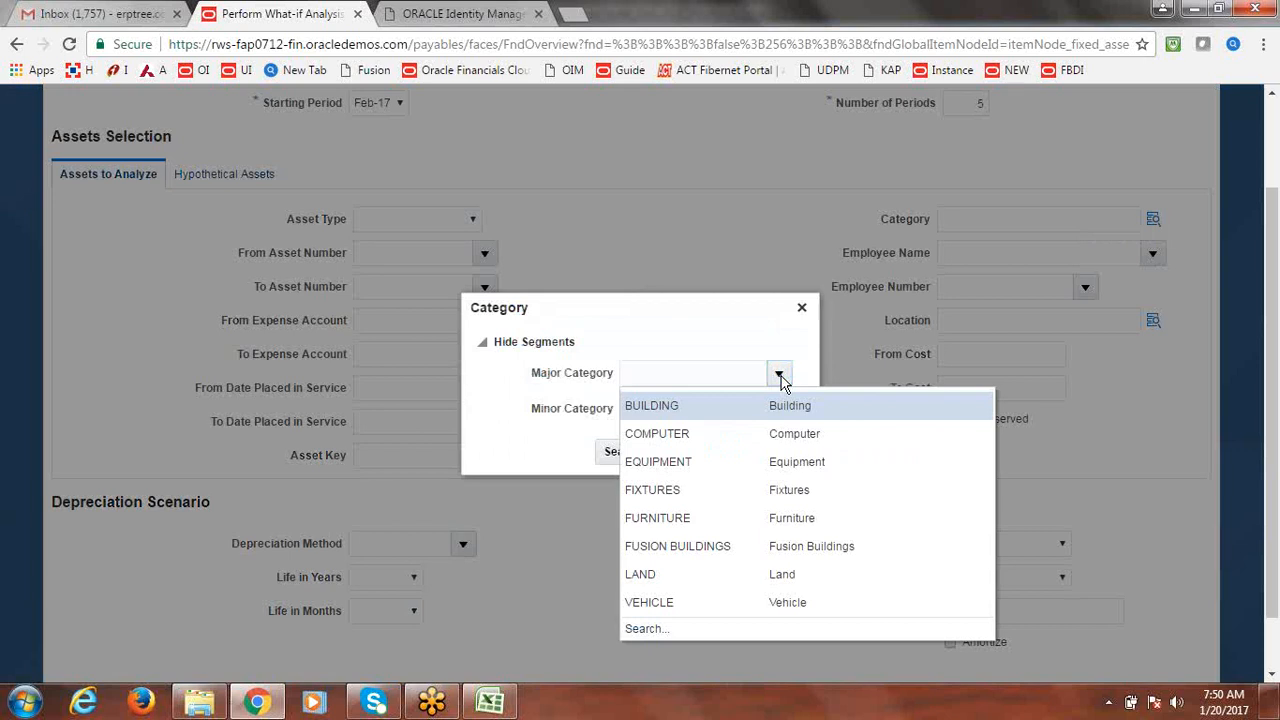
left_click(703, 555)
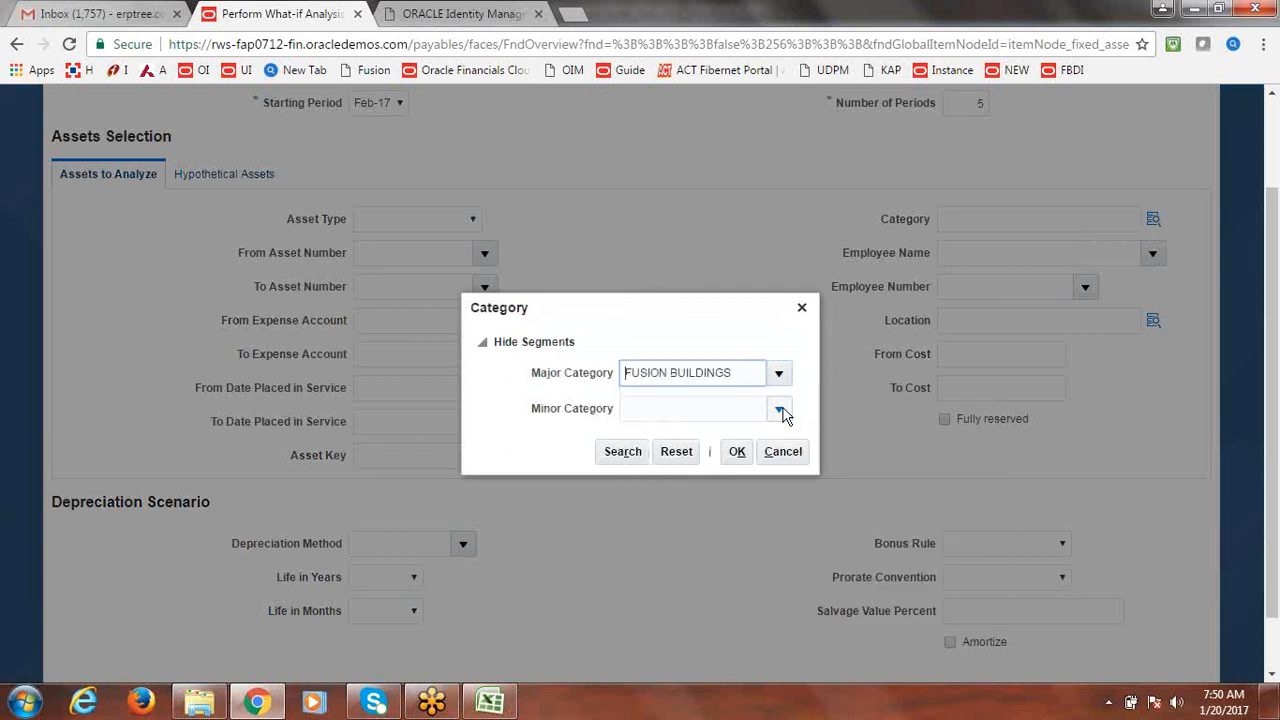
left_click(781, 413)
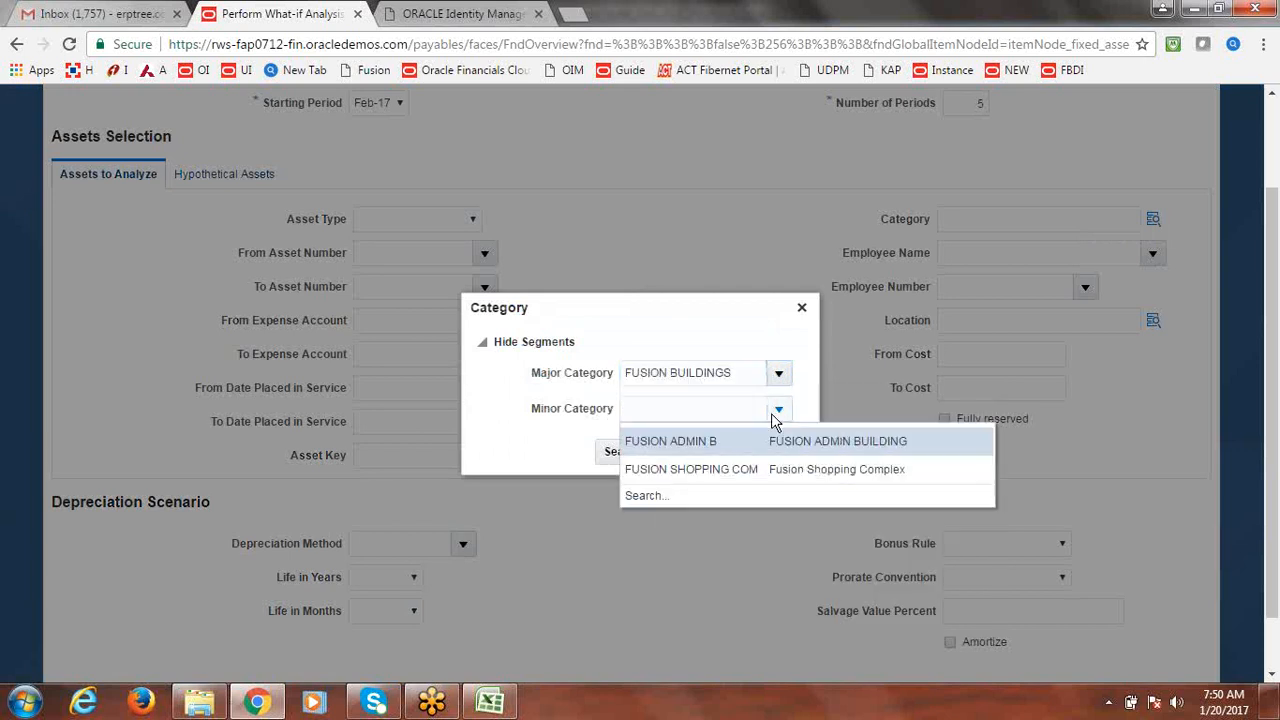
left_click(714, 443)
left_click(737, 453)
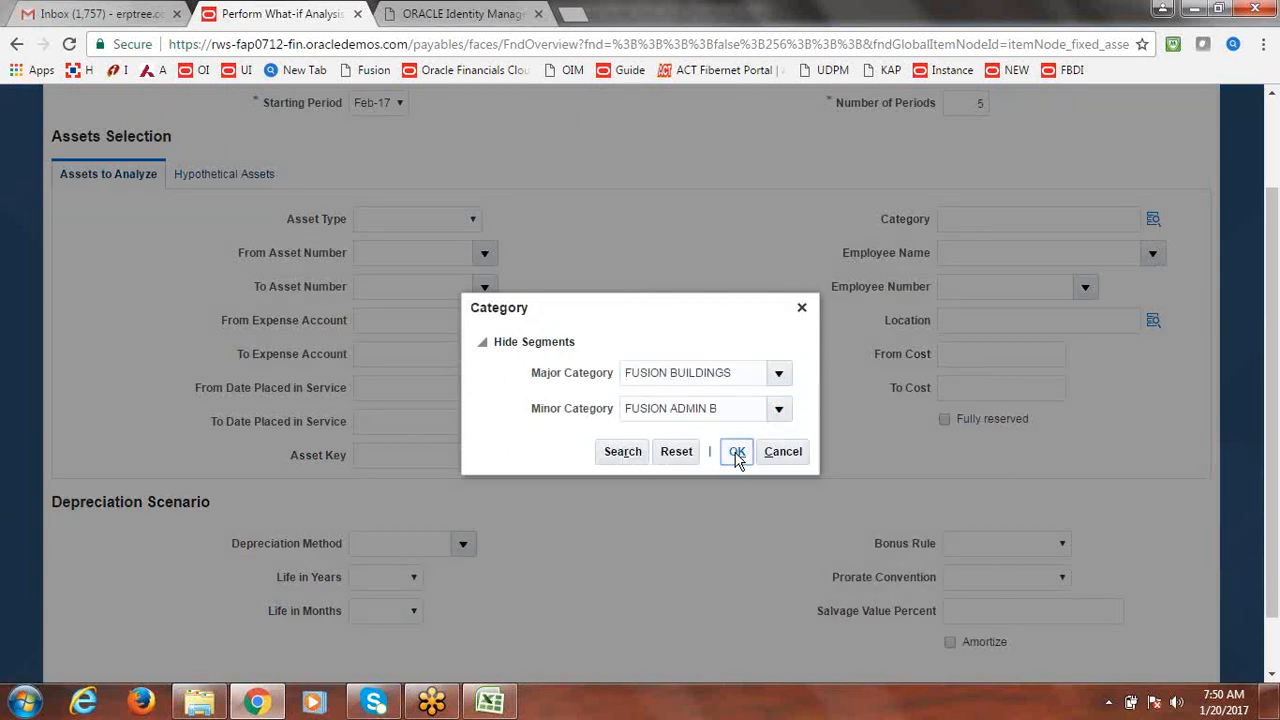
left_click(737, 452)
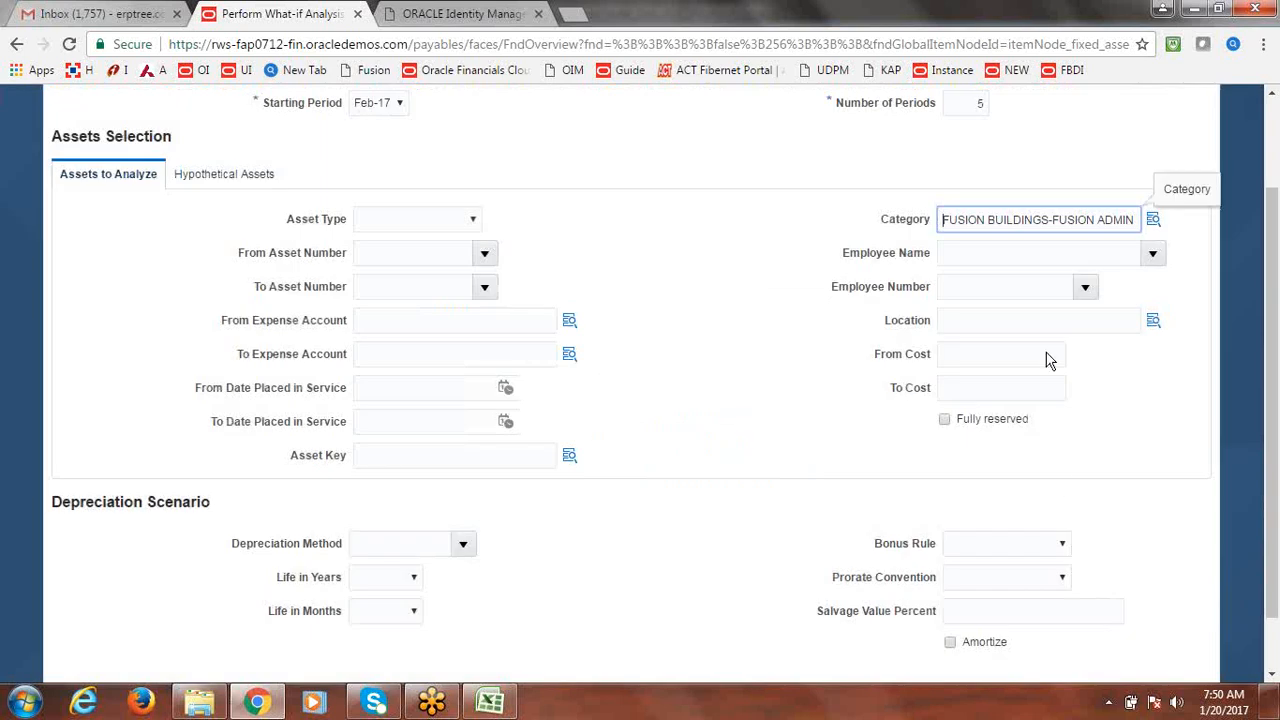
Define the depreciation scenario with method ACRS LIDB and a life of 15 years and 0 months
scroll(1276, 311, "down", 1)
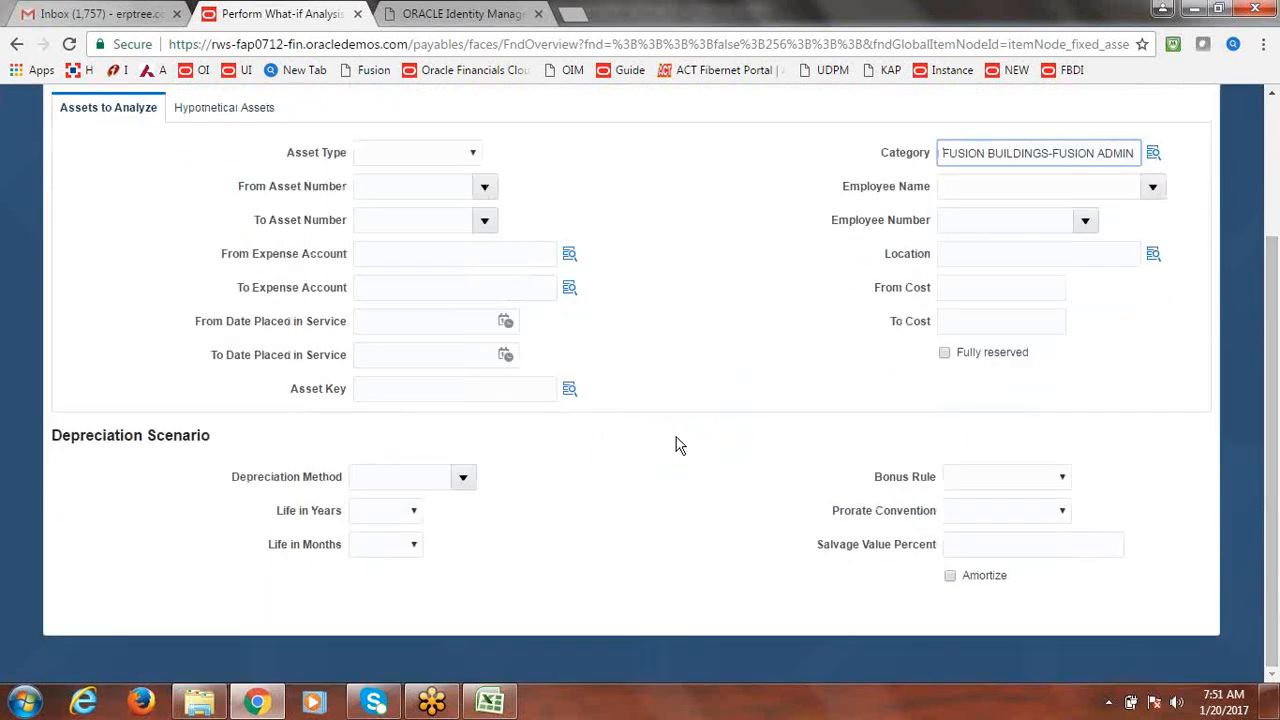
left_click(463, 476)
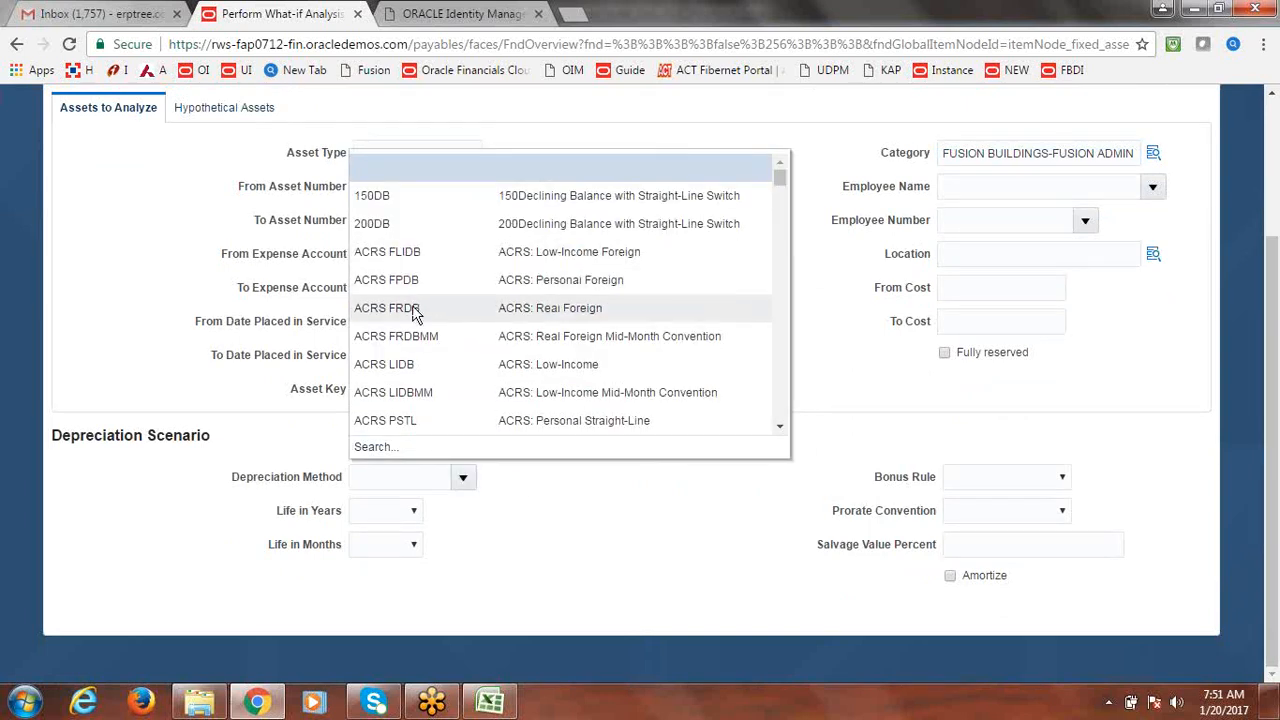
left_click(406, 364)
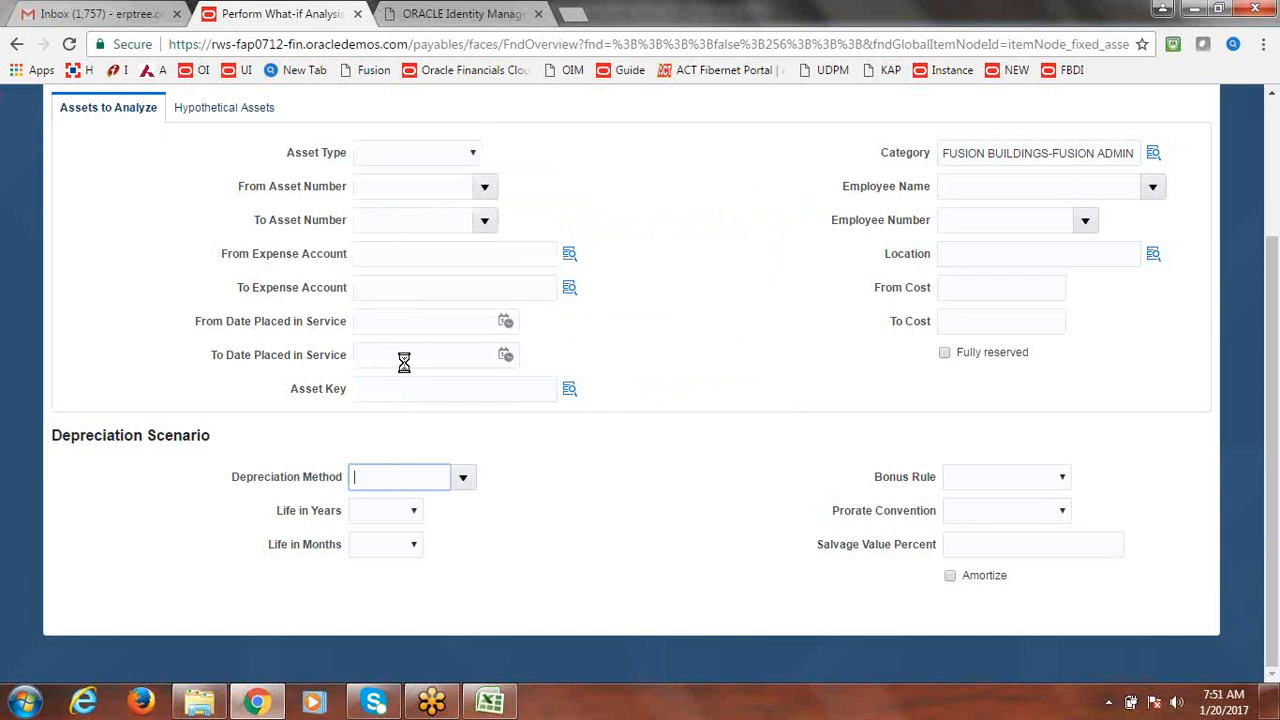
left_click(413, 512)
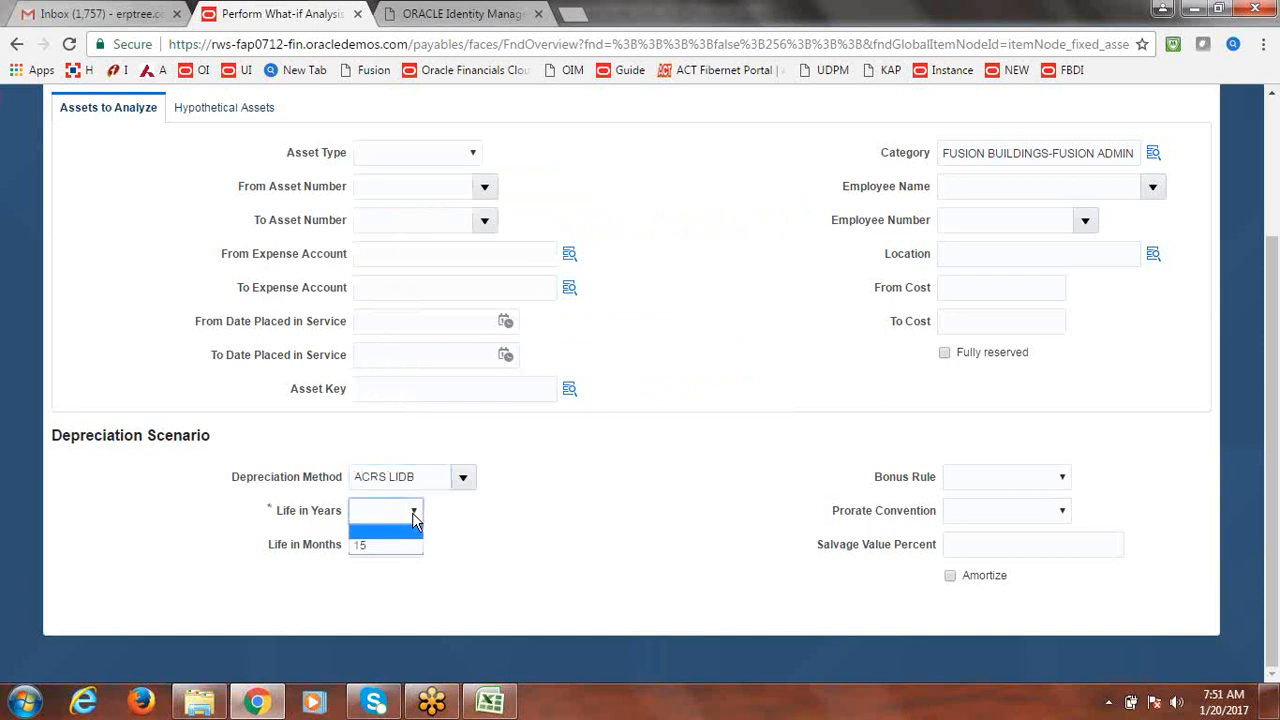
left_click(364, 547)
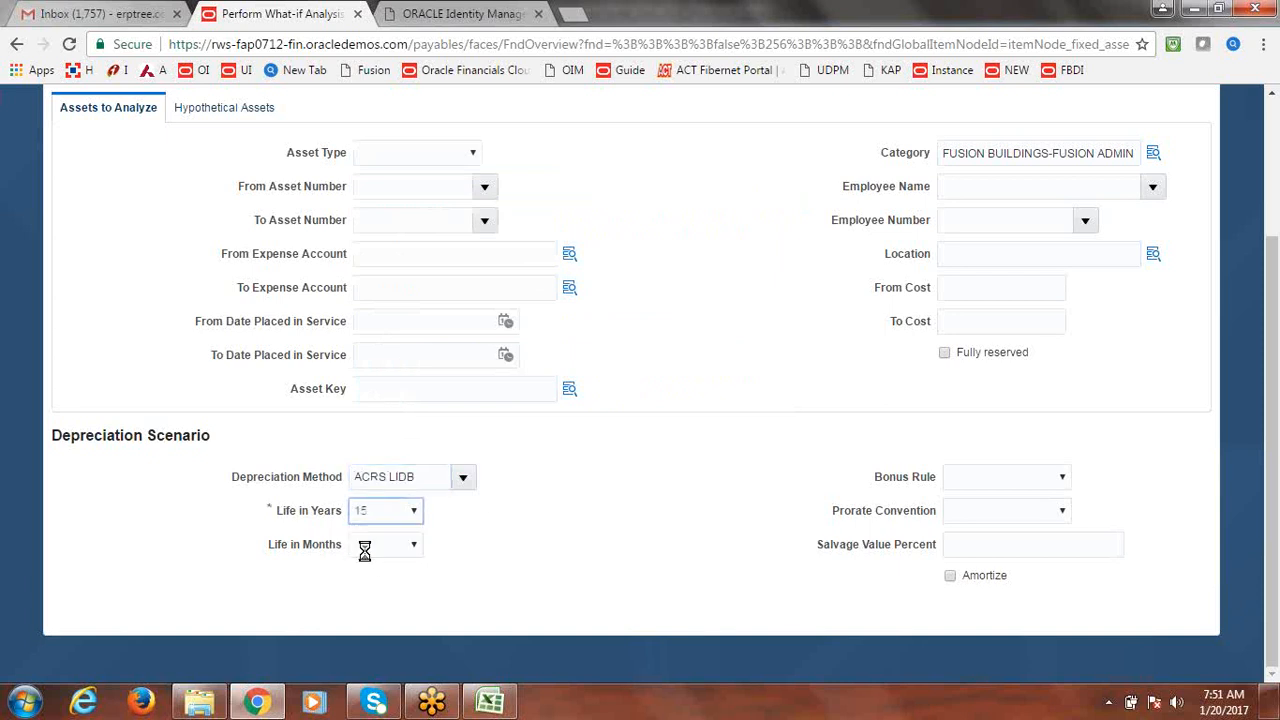
left_click(414, 546)
left_click(366, 578)
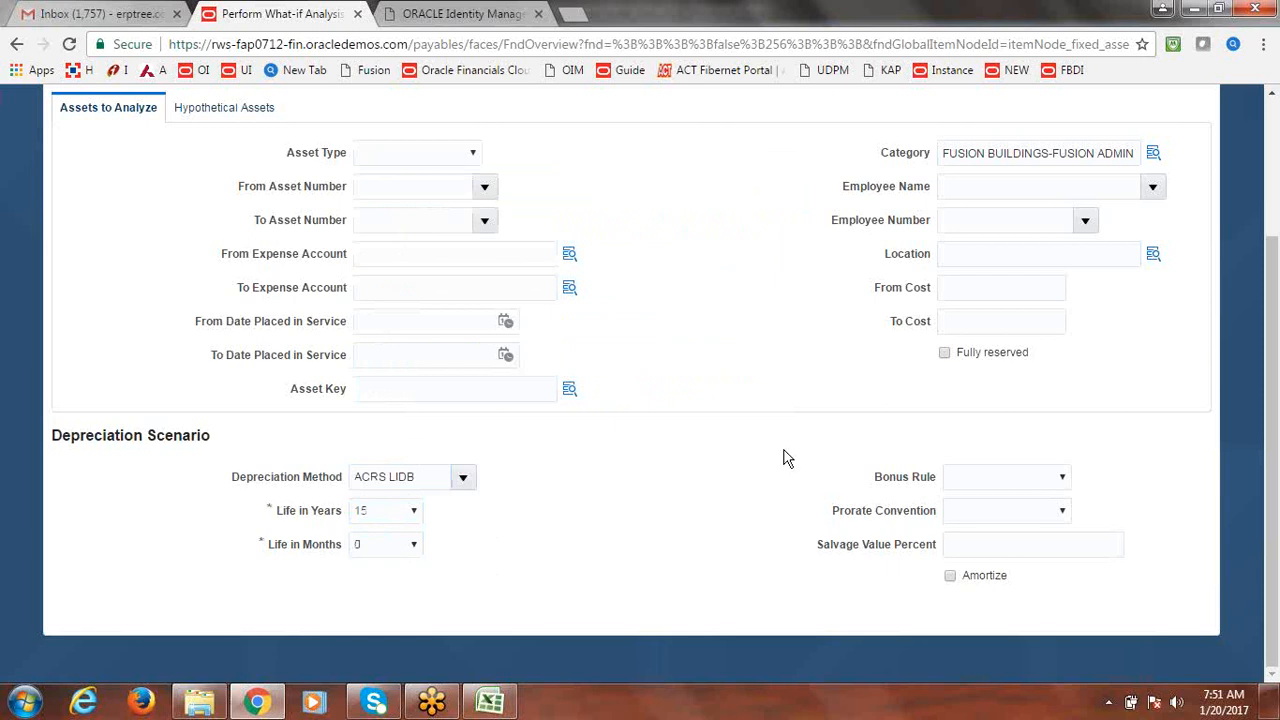
Submit the what-if analysis, acknowledge the confirmation, and leave the Perform What-if Analysis page
left_click_drag(1275, 387, 1274, 229)
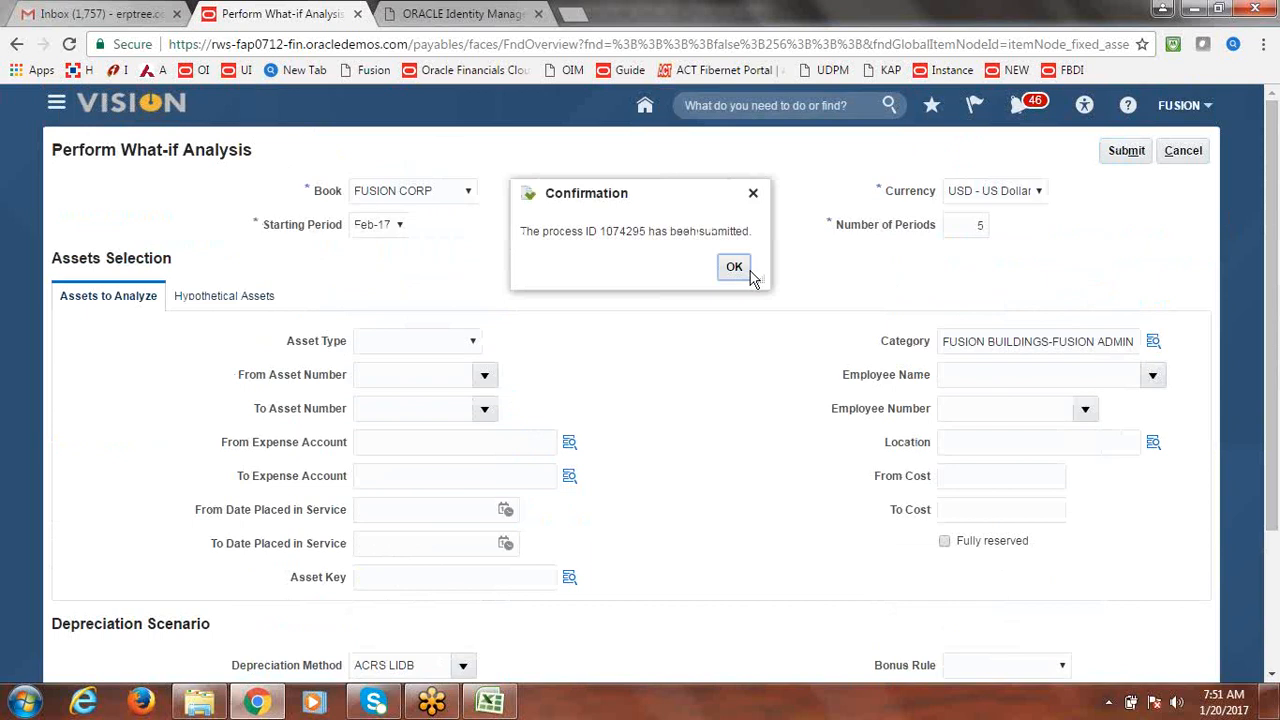
left_click(733, 267)
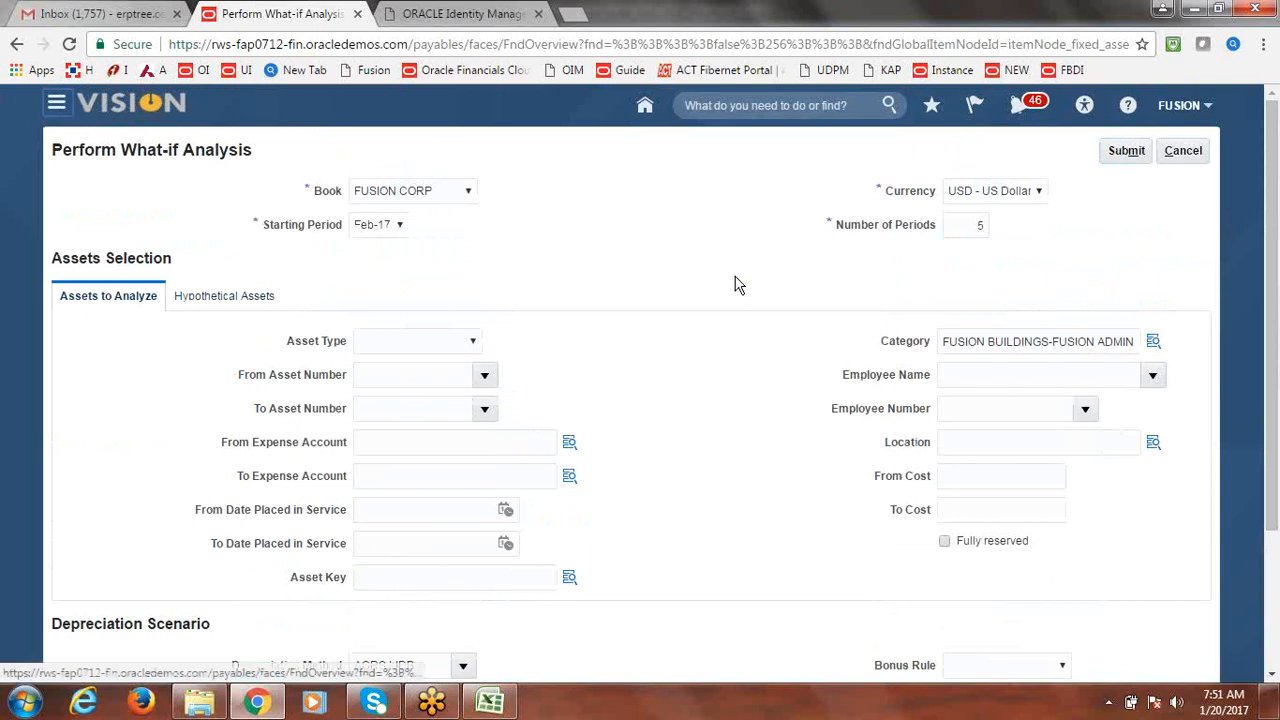
left_click(1183, 151)
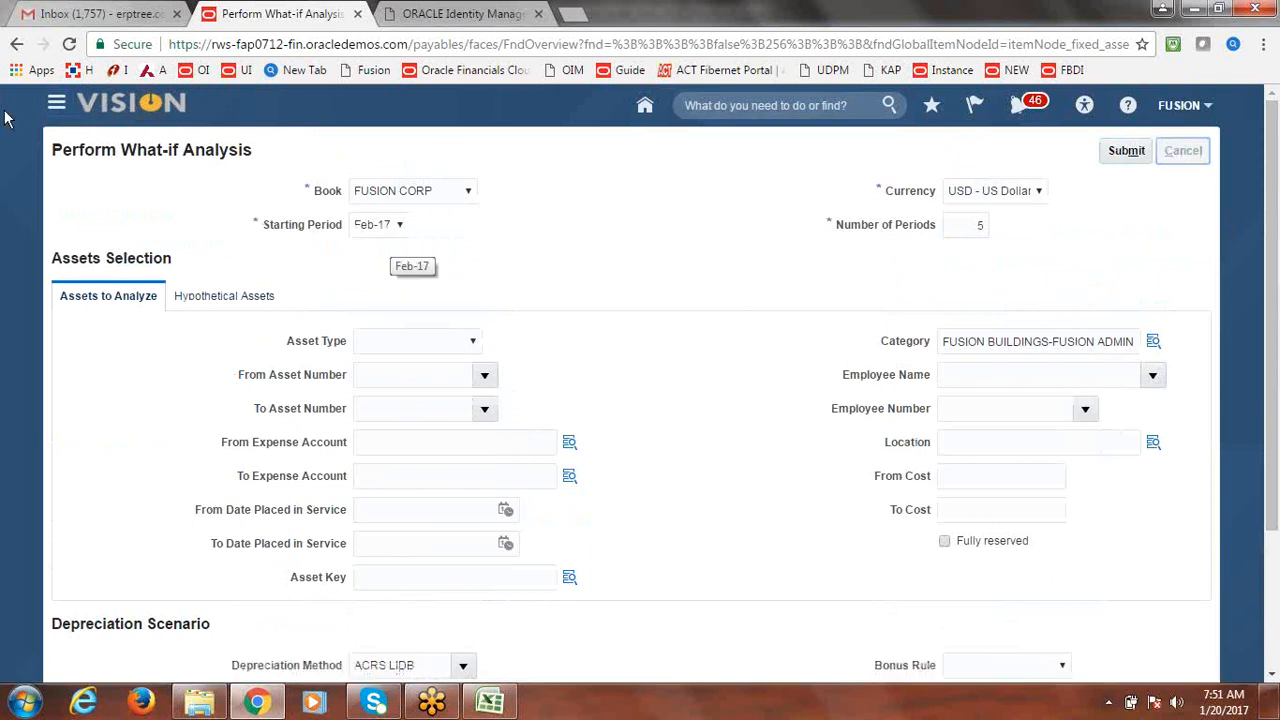
Open Scheduled Processes and refresh the process list until the What-if Depreciation Analysis Report has finished
left_click(55, 106)
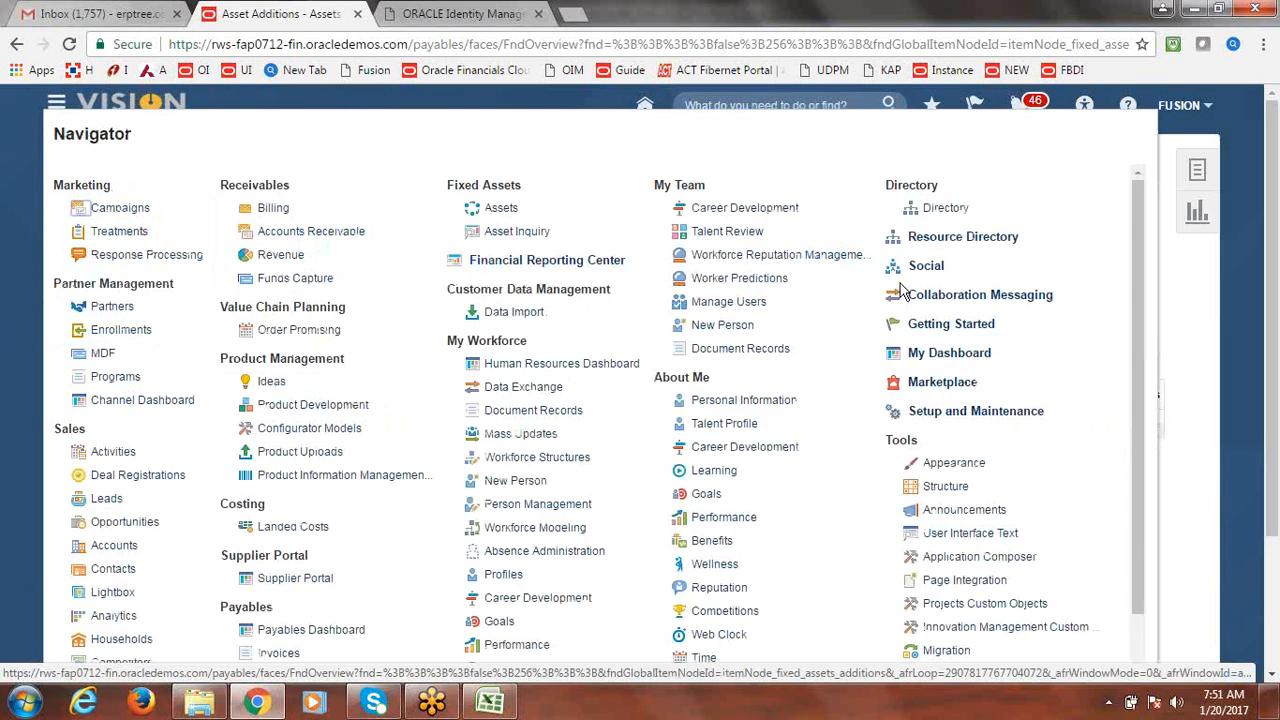
scroll(1143, 243, "down", 3)
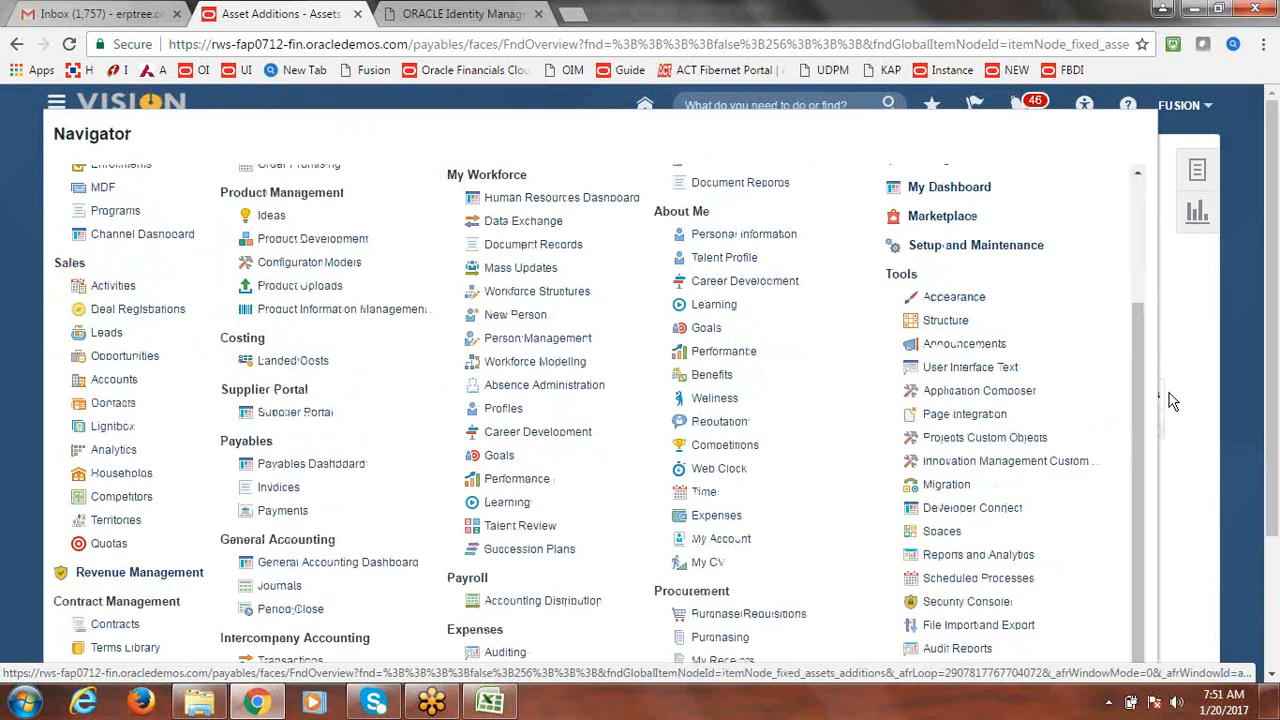
left_click(988, 578)
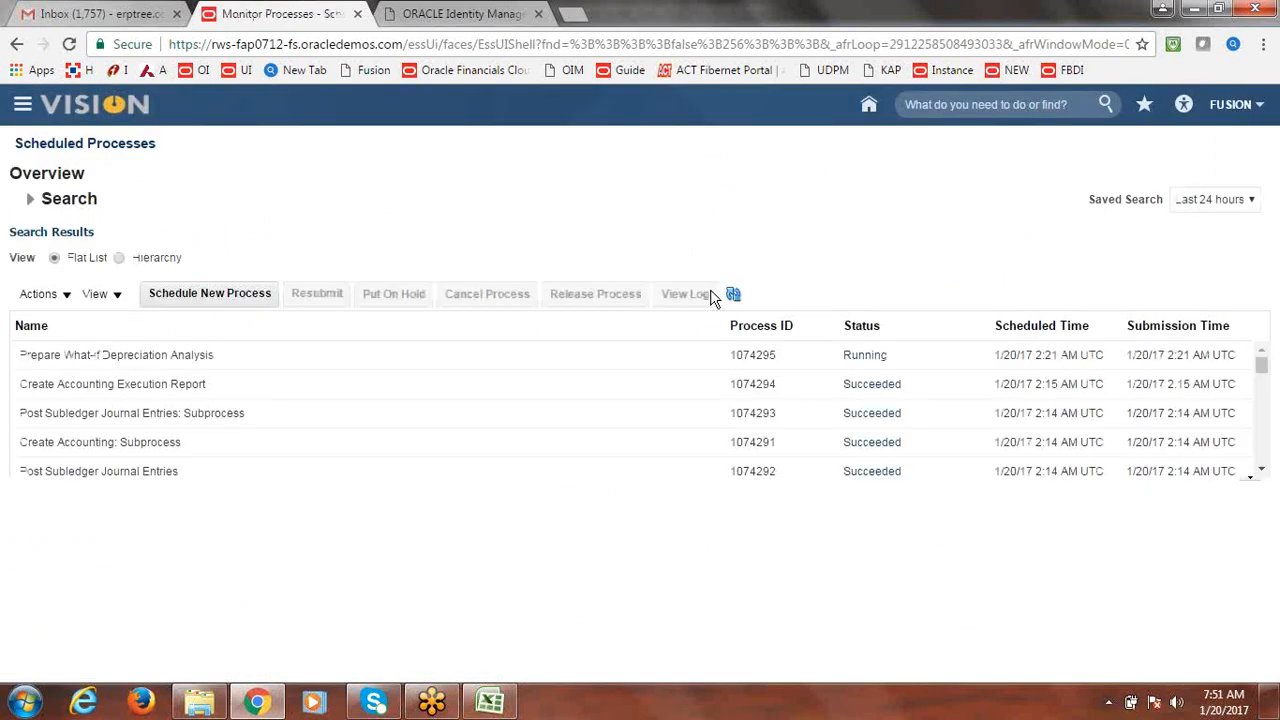
left_click(734, 297)
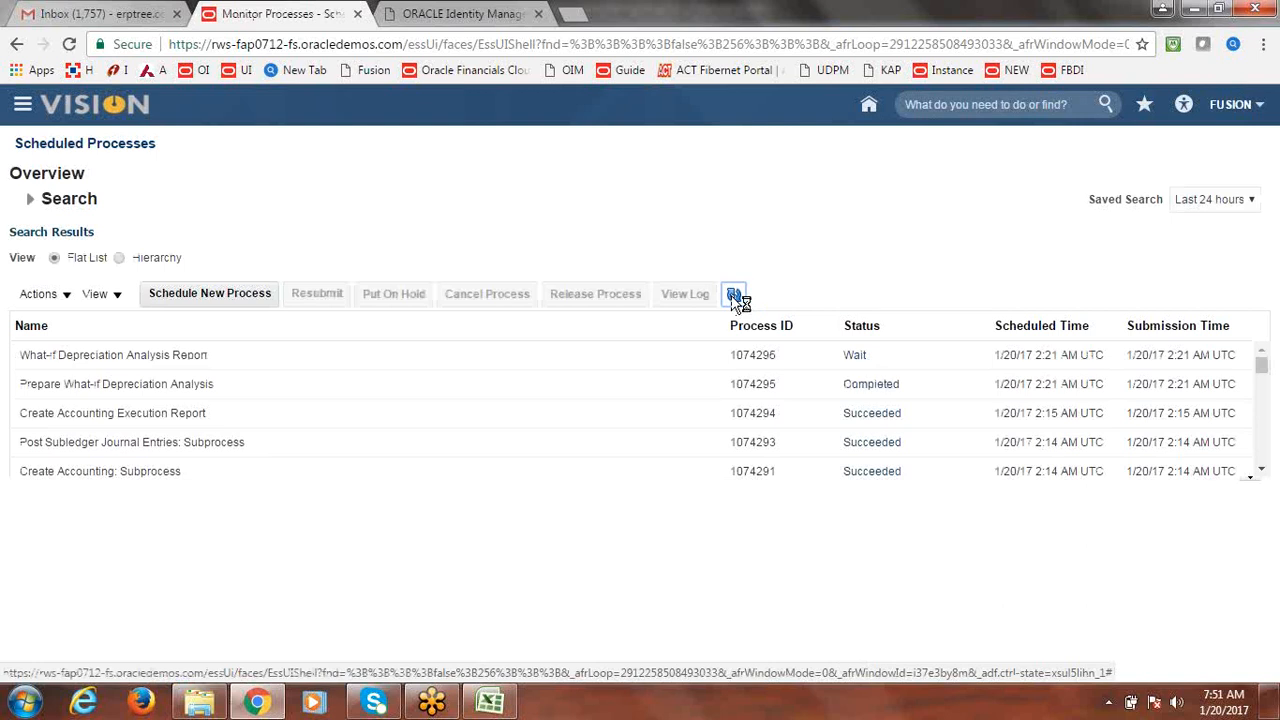
left_click(734, 297)
left_click(733, 298)
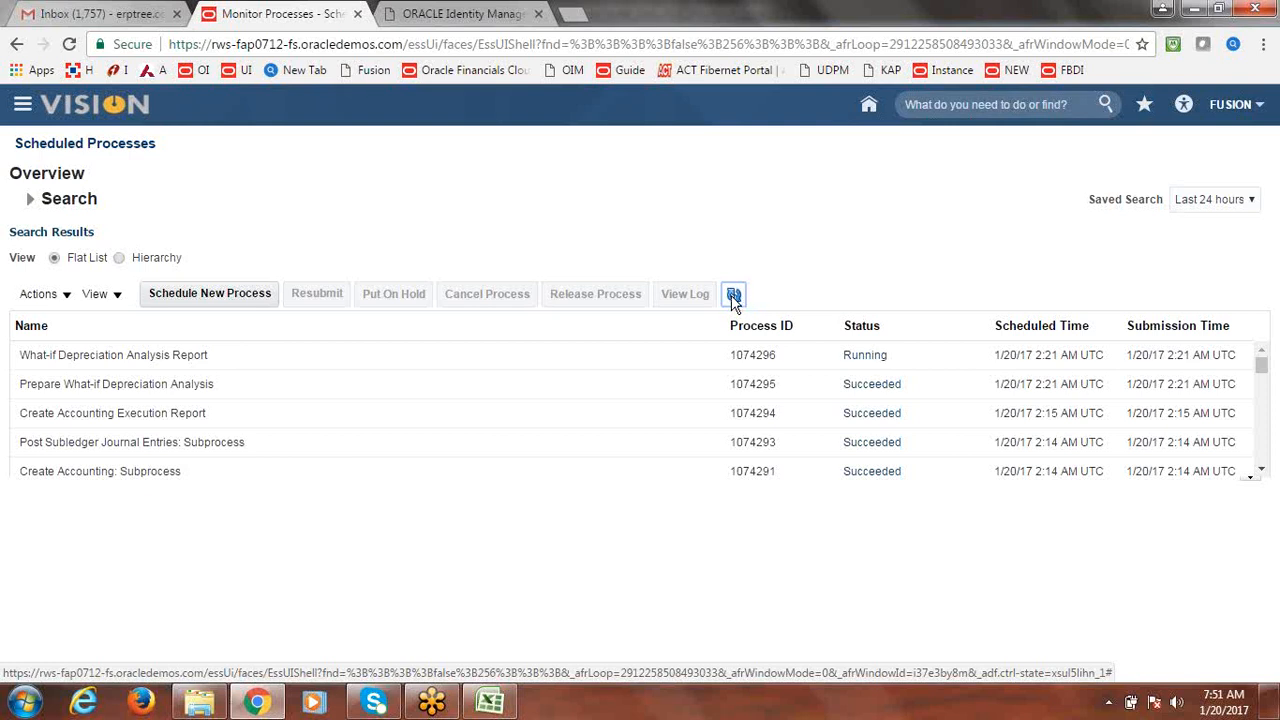
left_click(734, 296)
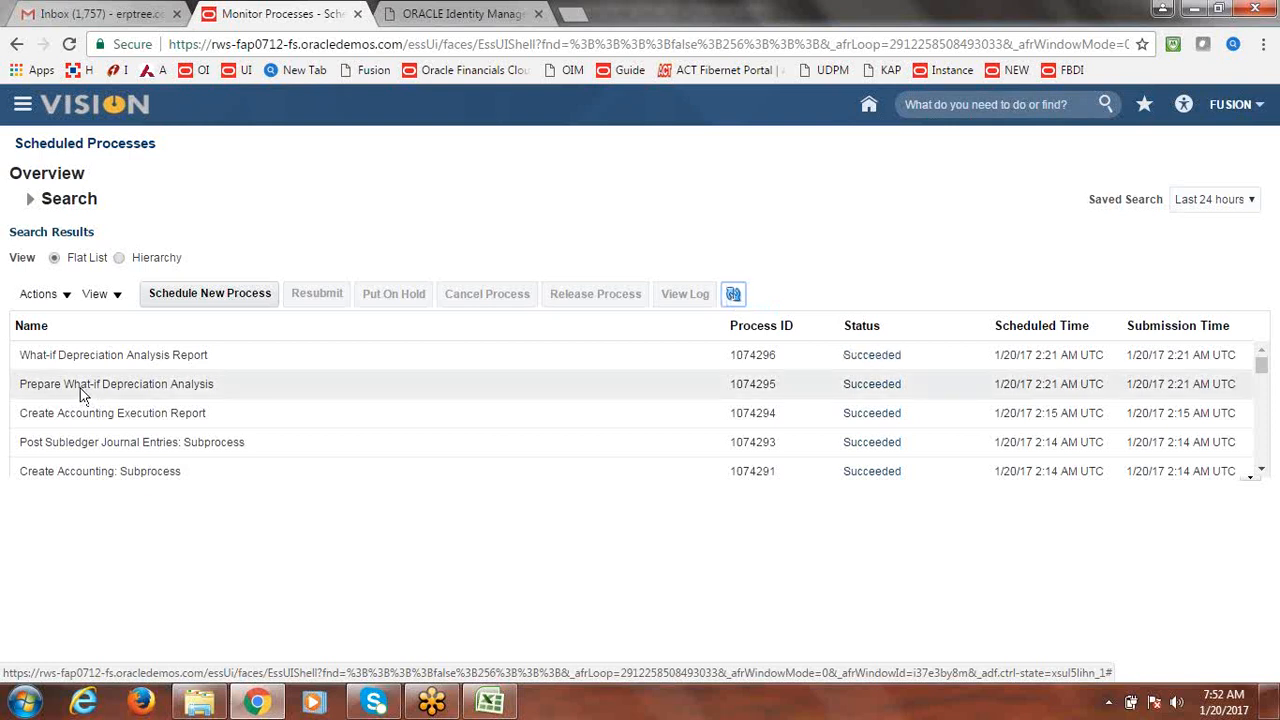
Display the What-if Depreciation Analysis Report's default document output and save it to the Desktop as outputDocument.pdf
left_click(22, 357)
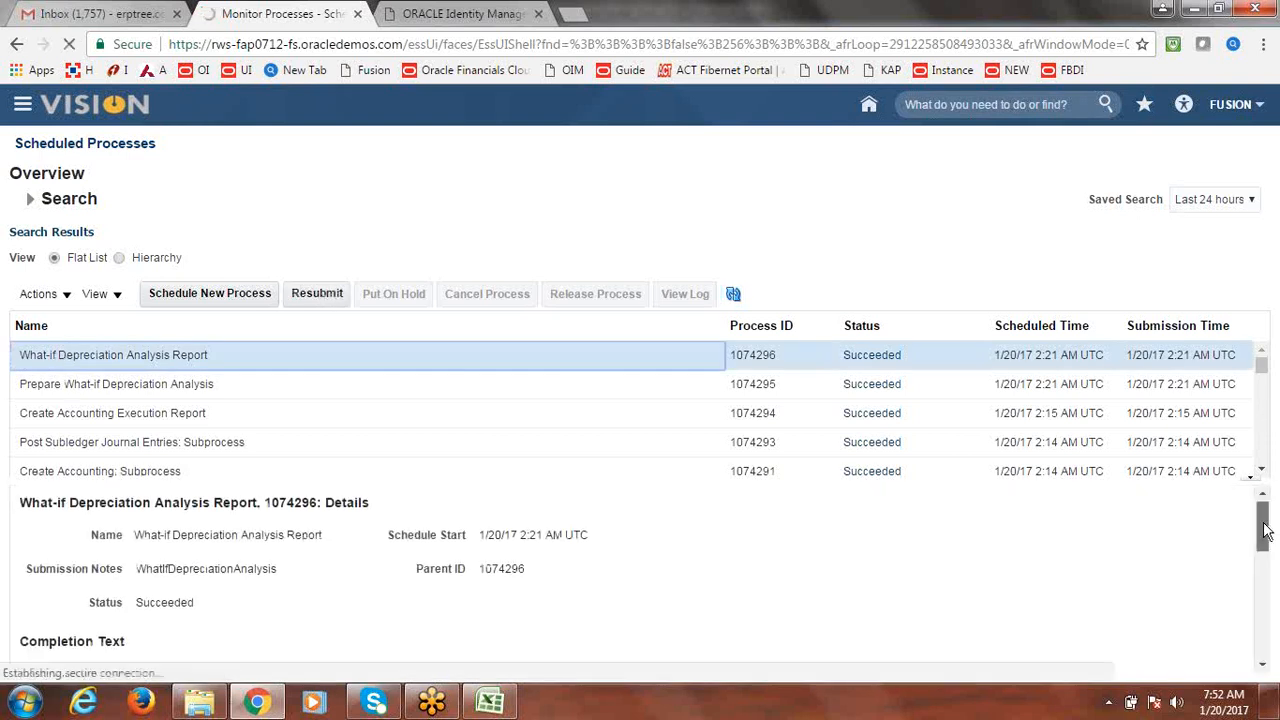
left_click_drag(1266, 525, 1272, 588)
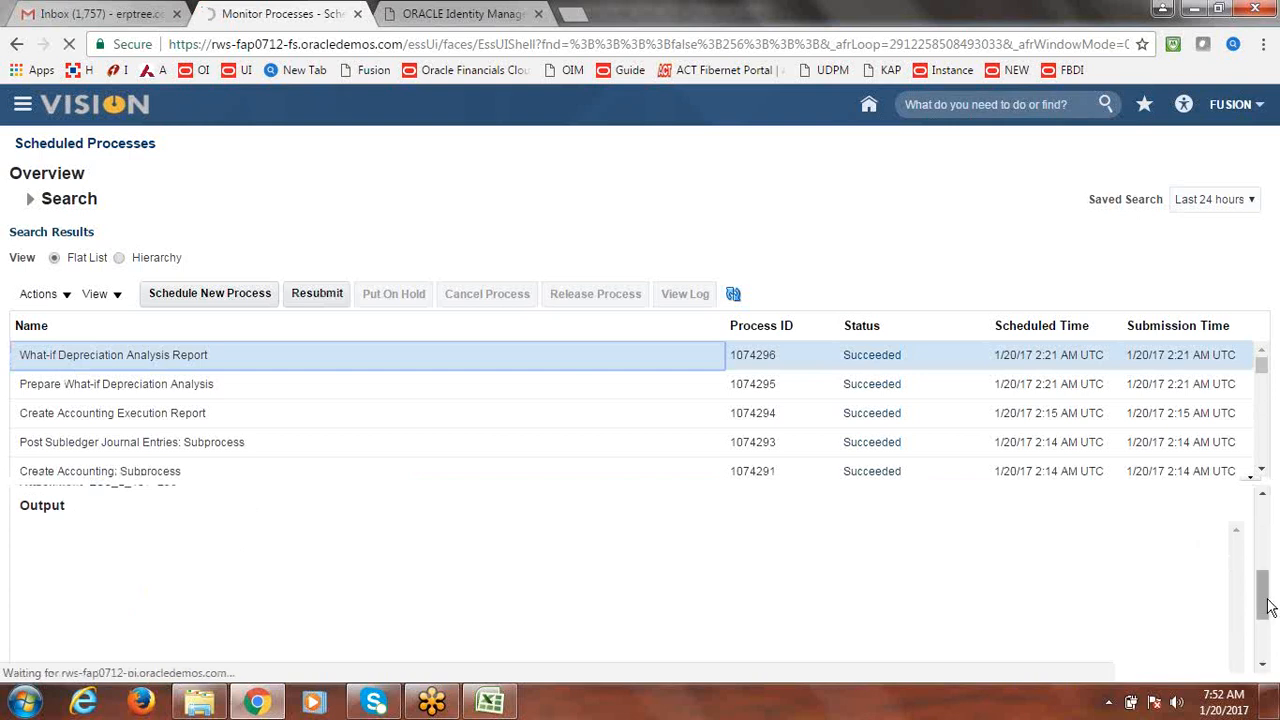
mouse_move(1264, 599)
left_mouse_down()
mouse_move(1252, 546)
mouse_move(1260, 610)
left_mouse_up()
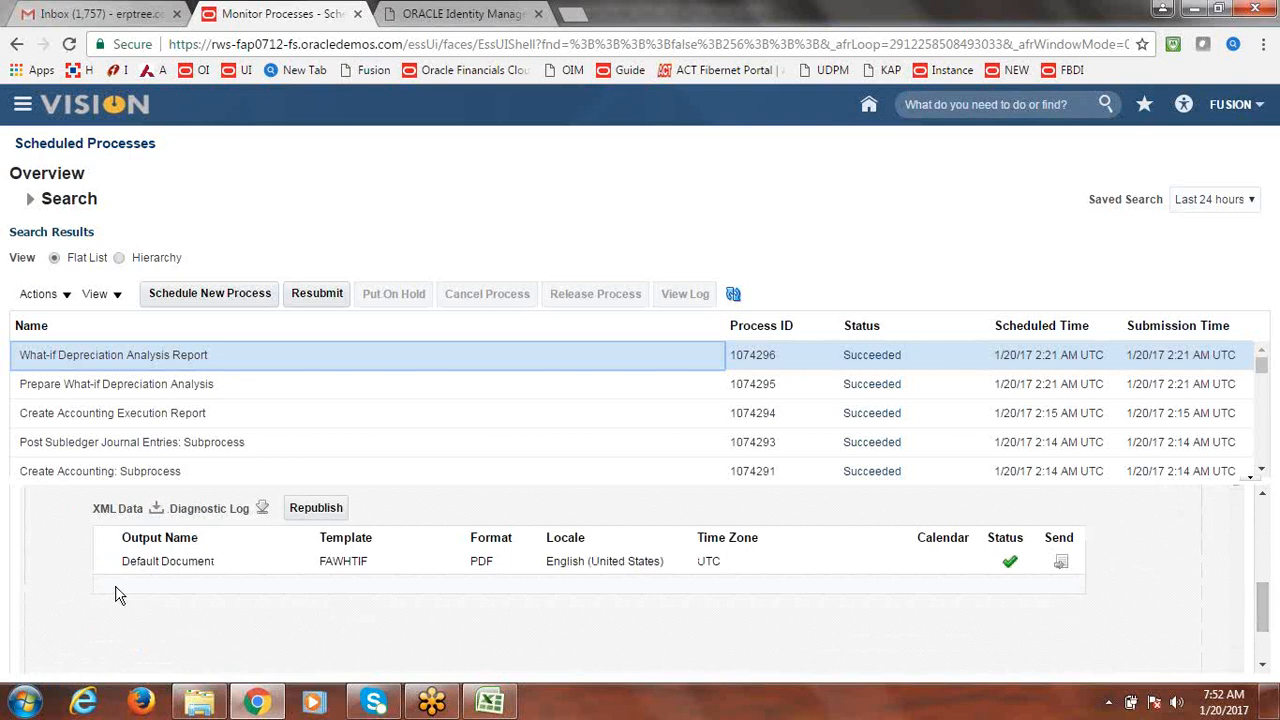
left_click(147, 561)
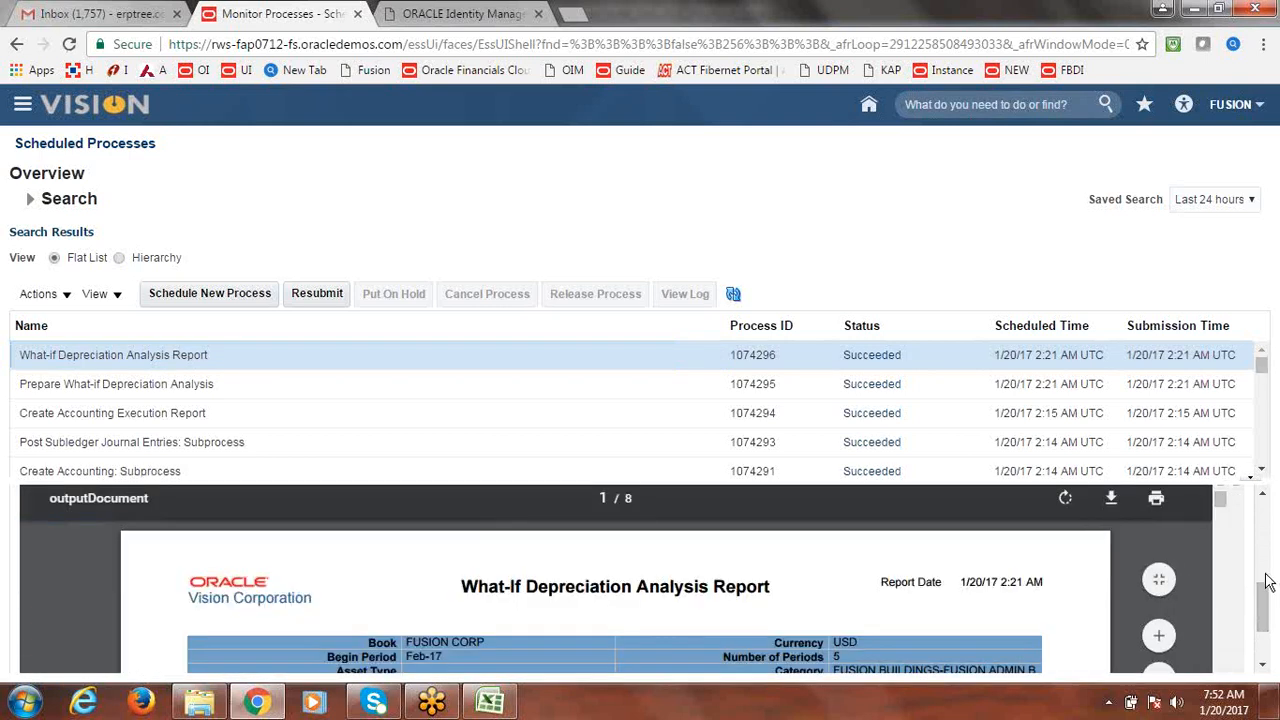
left_click(1111, 499)
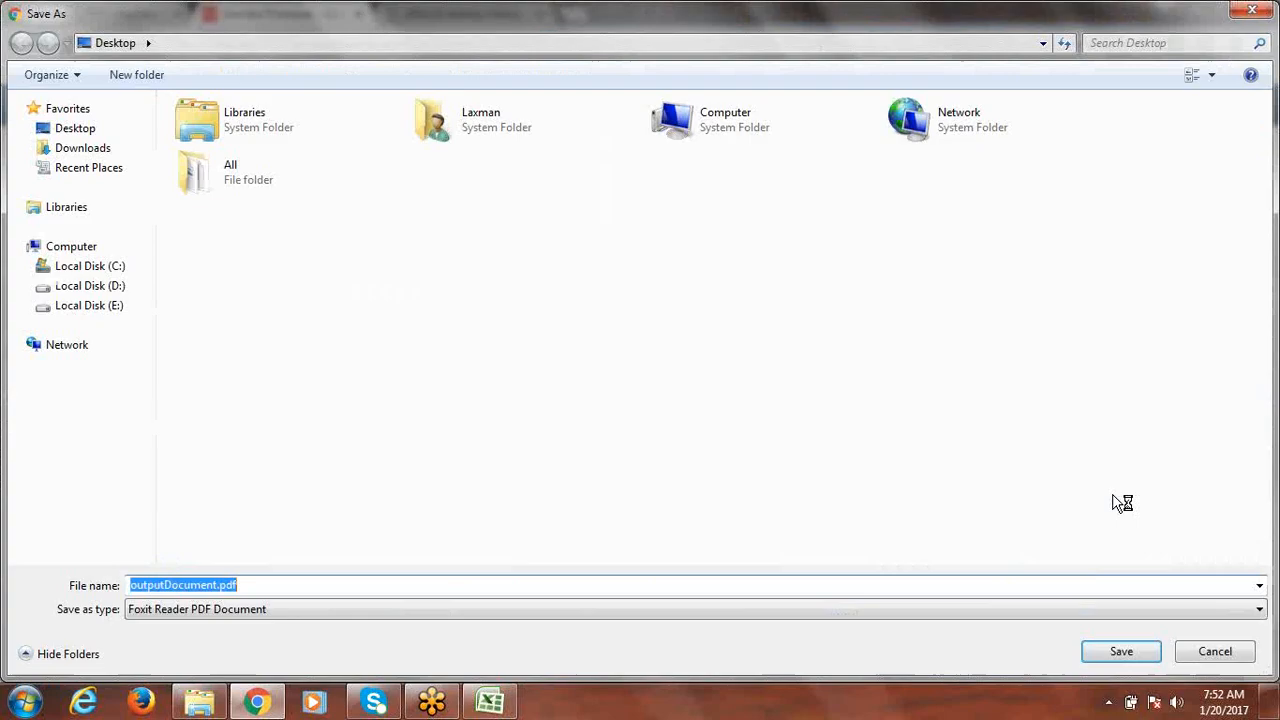
left_click(70, 134)
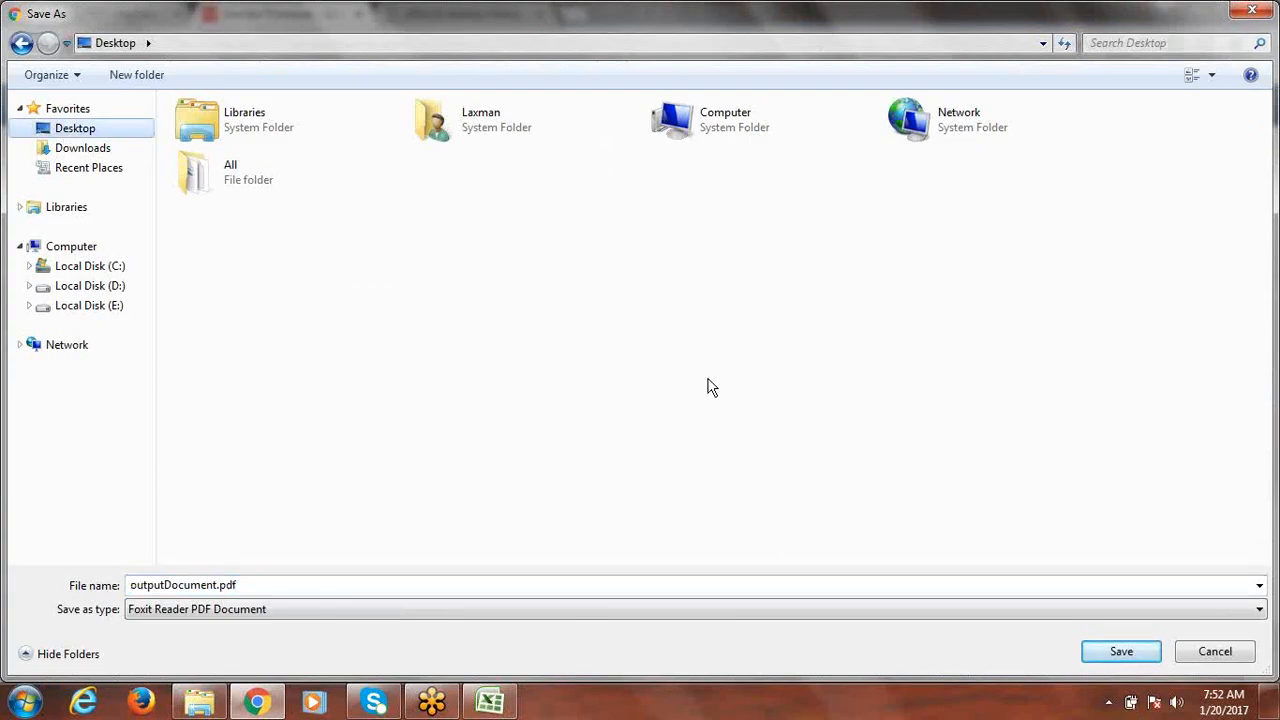
left_click(1127, 656)
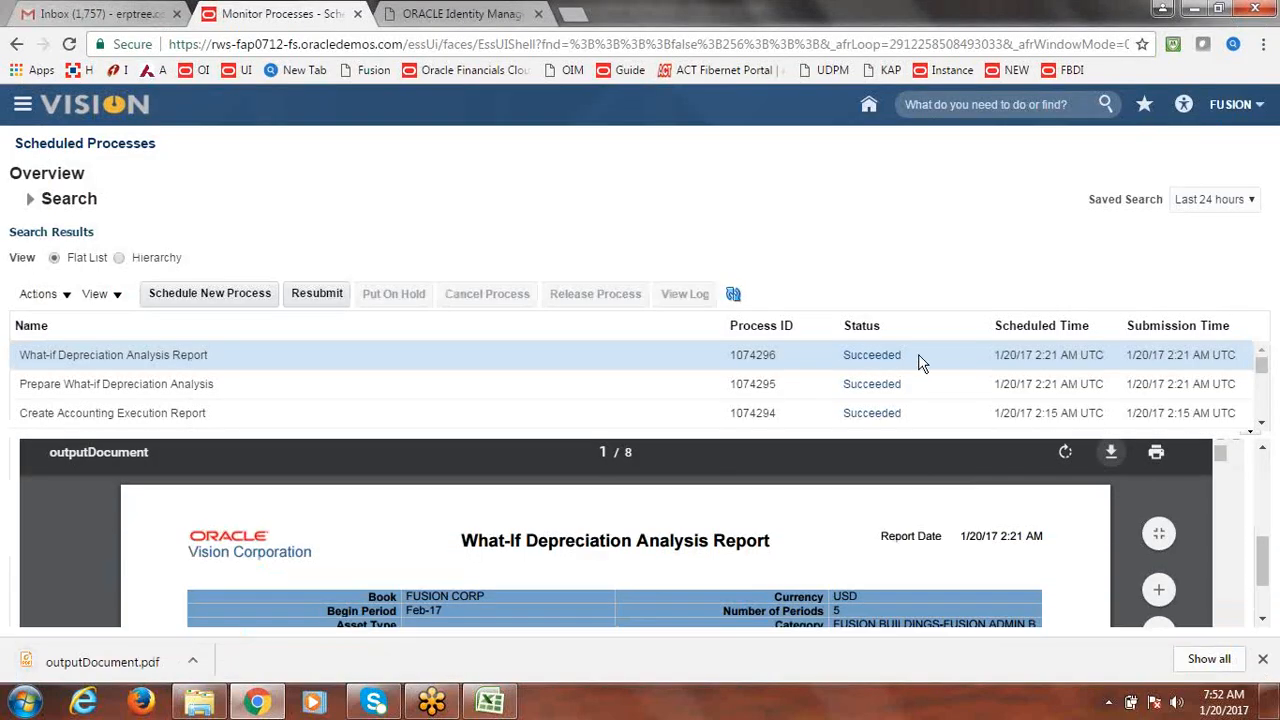
Open the saved outputDocument.pdf and compare the Depreciation and New Depreciation amounts of the building assets on page 2
left_click(148, 655)
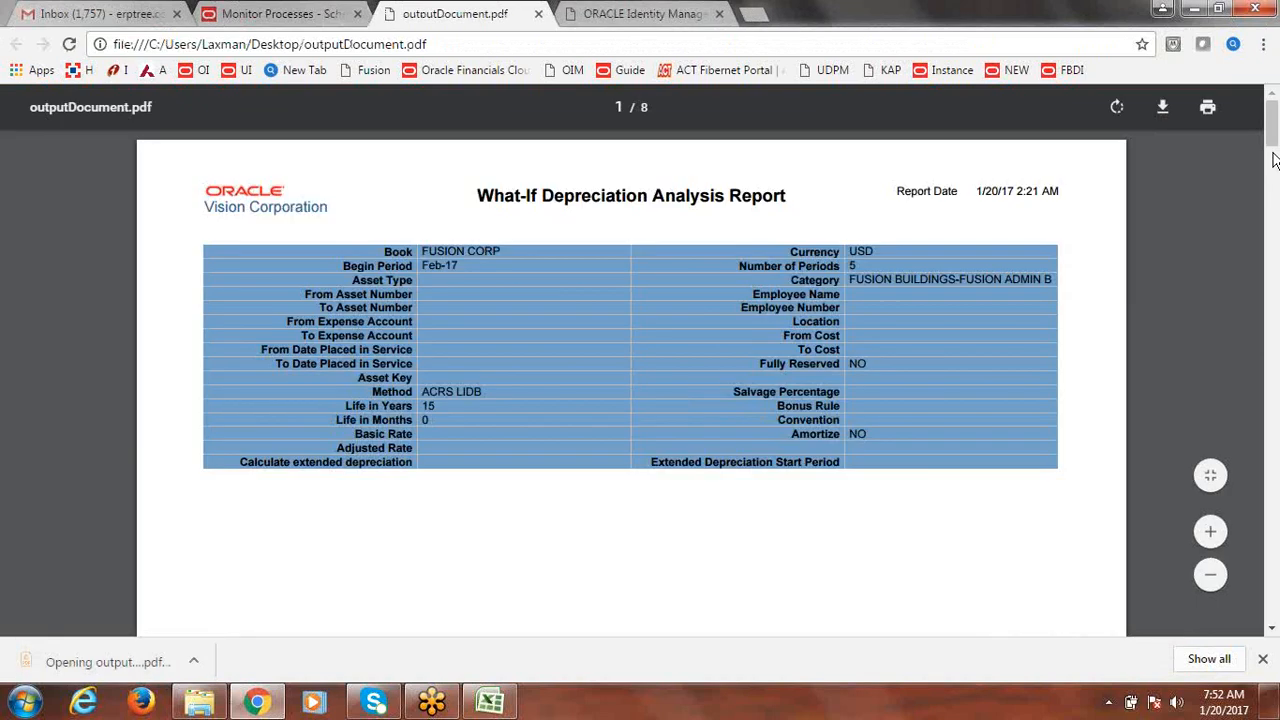
left_click_drag(1273, 124, 1274, 183)
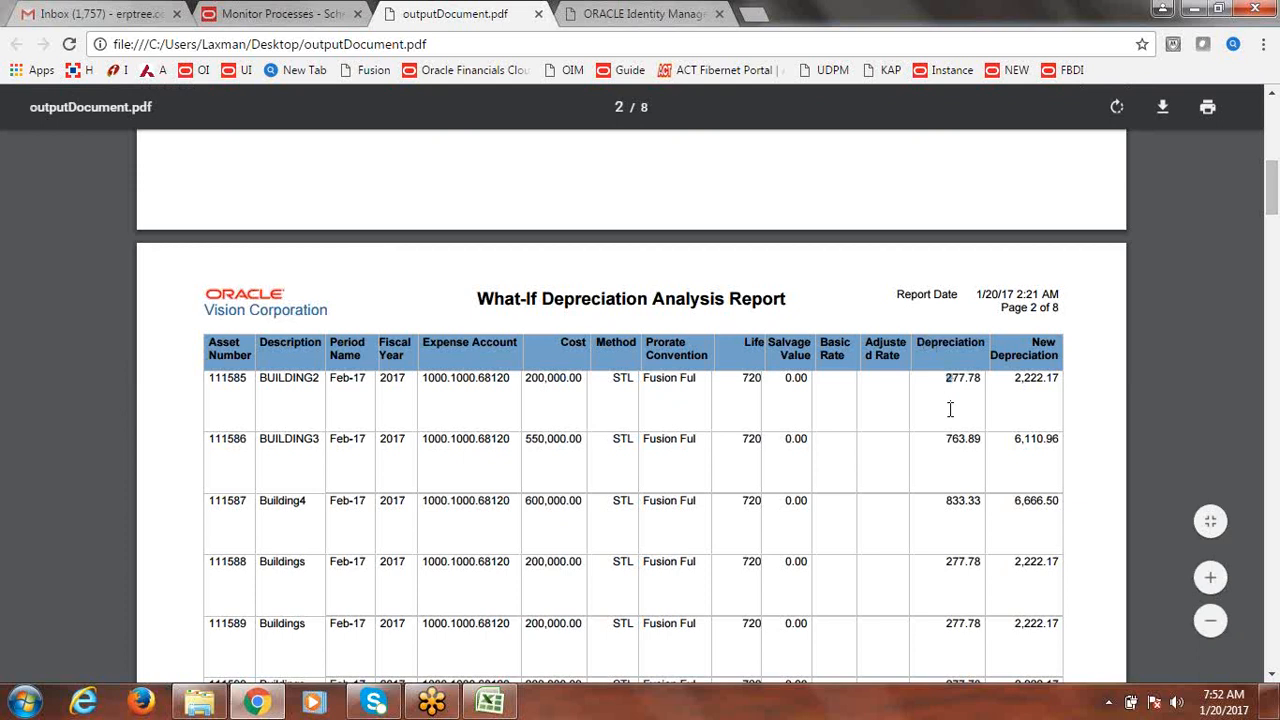
left_click_drag(950, 409, 953, 428)
left_click(958, 452)
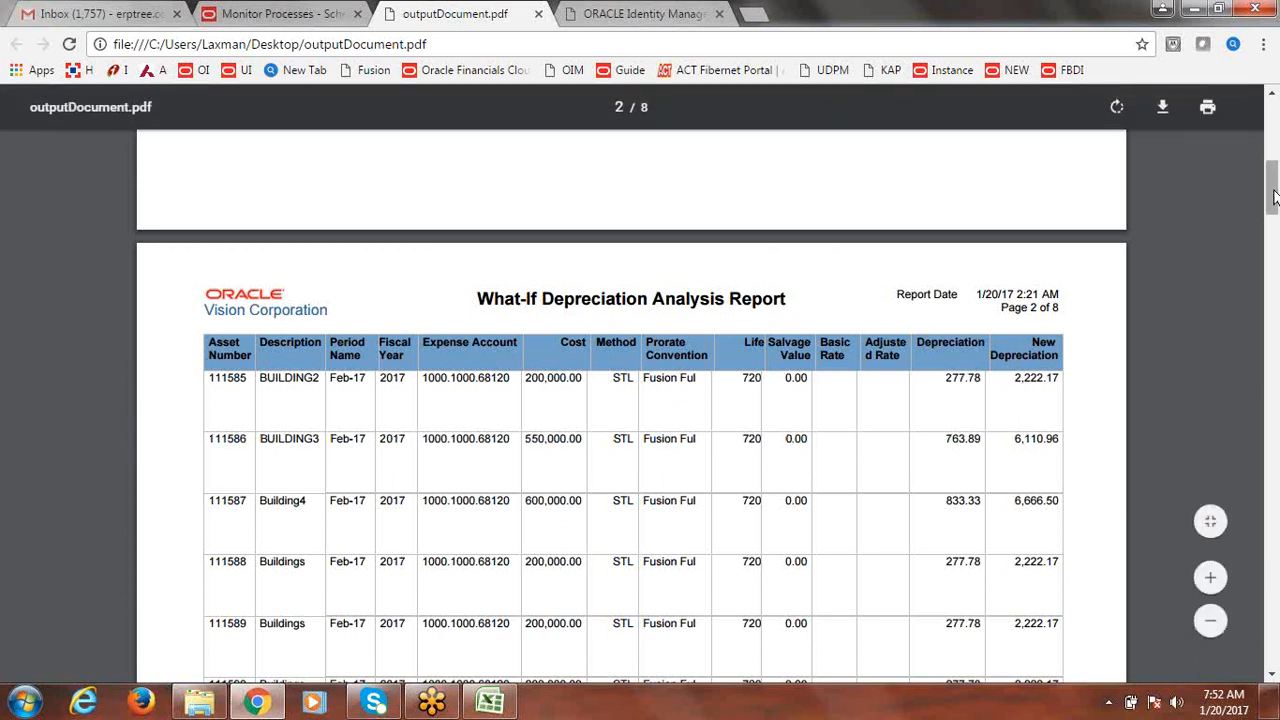
left_click_drag(1274, 199, 600, 10)
Switch to the Class Discussion Notes workbook in Excel, mark What-if Analysis as Done, and save the workbook
left_click(610, 13)
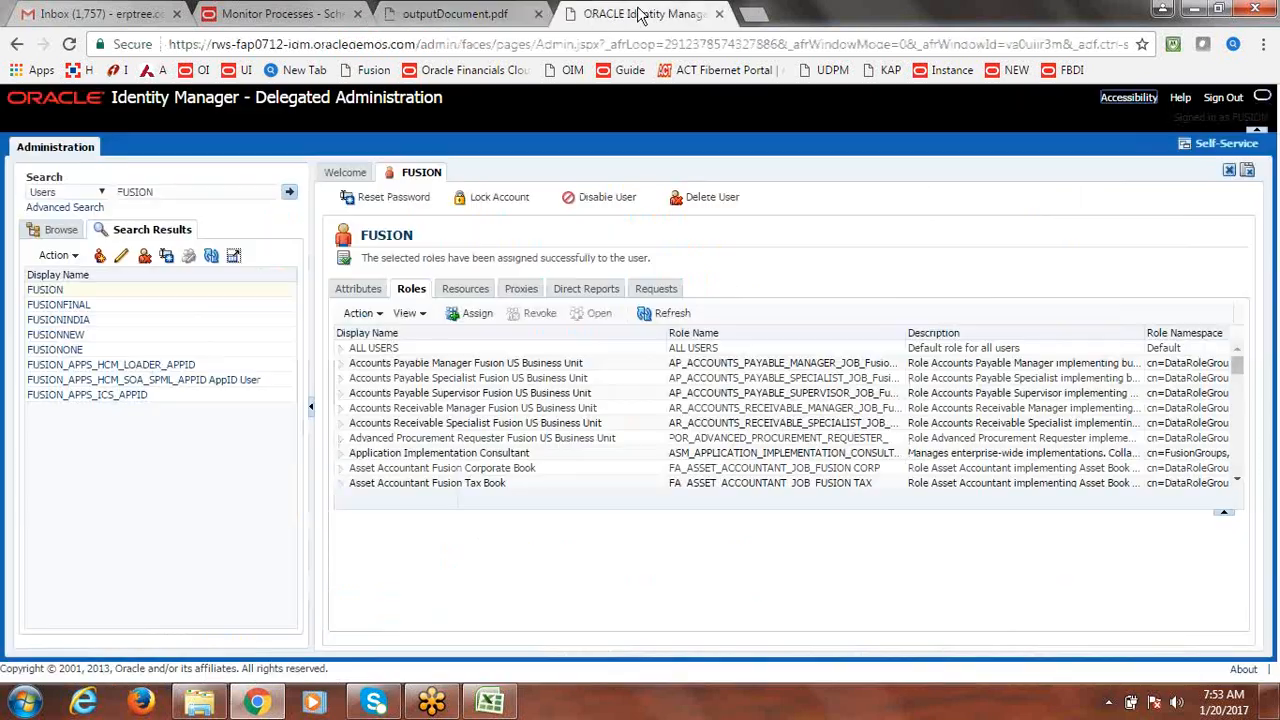
left_click(505, 707)
key("Right")
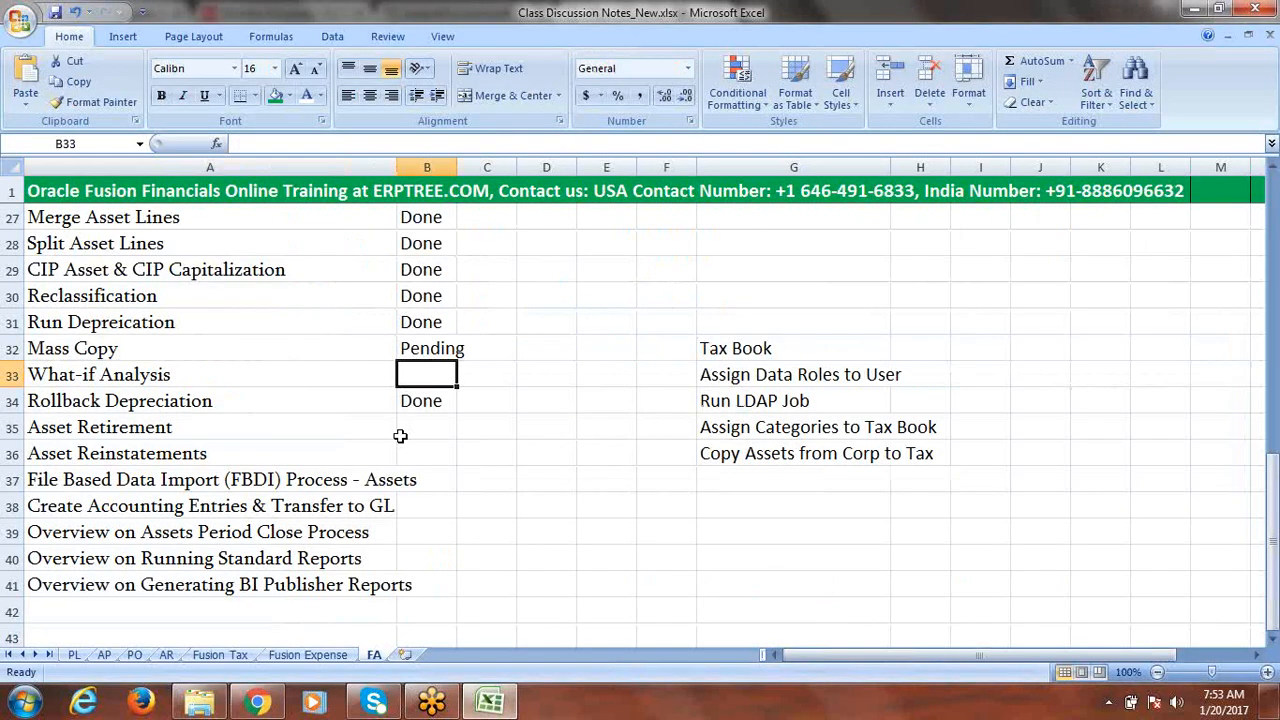
type("d")
key("Return")
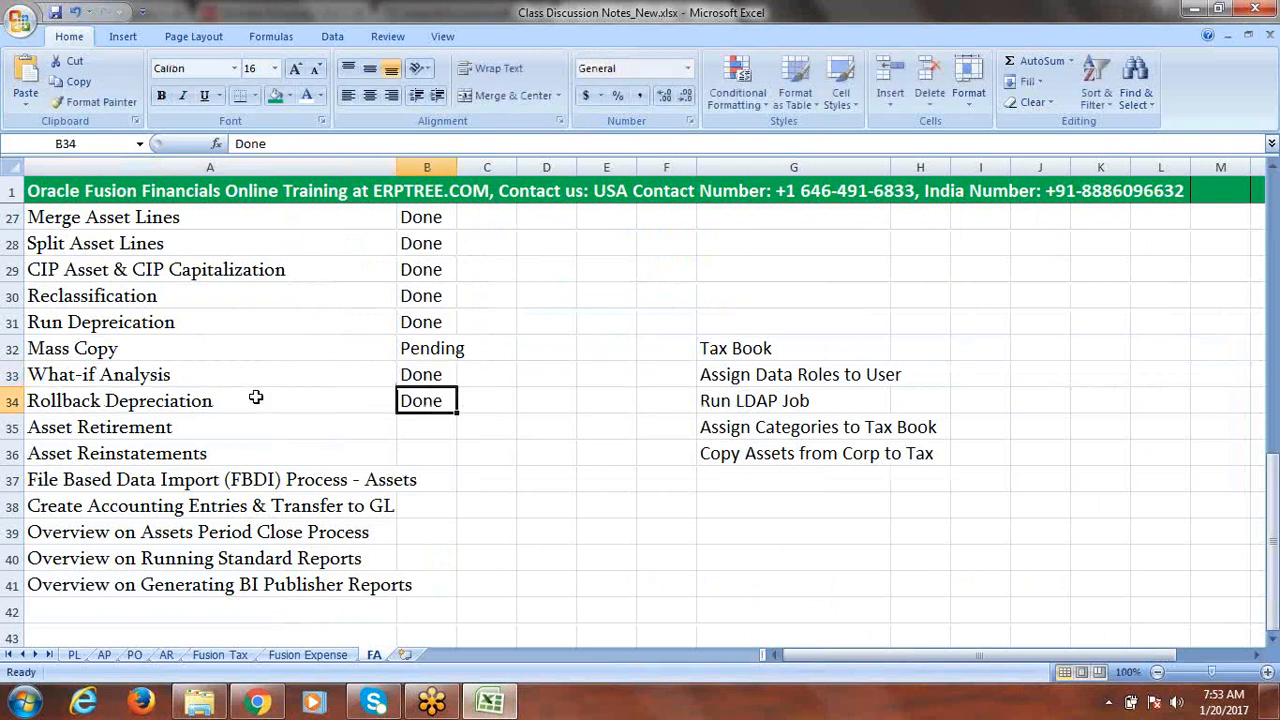
left_click(211, 421)
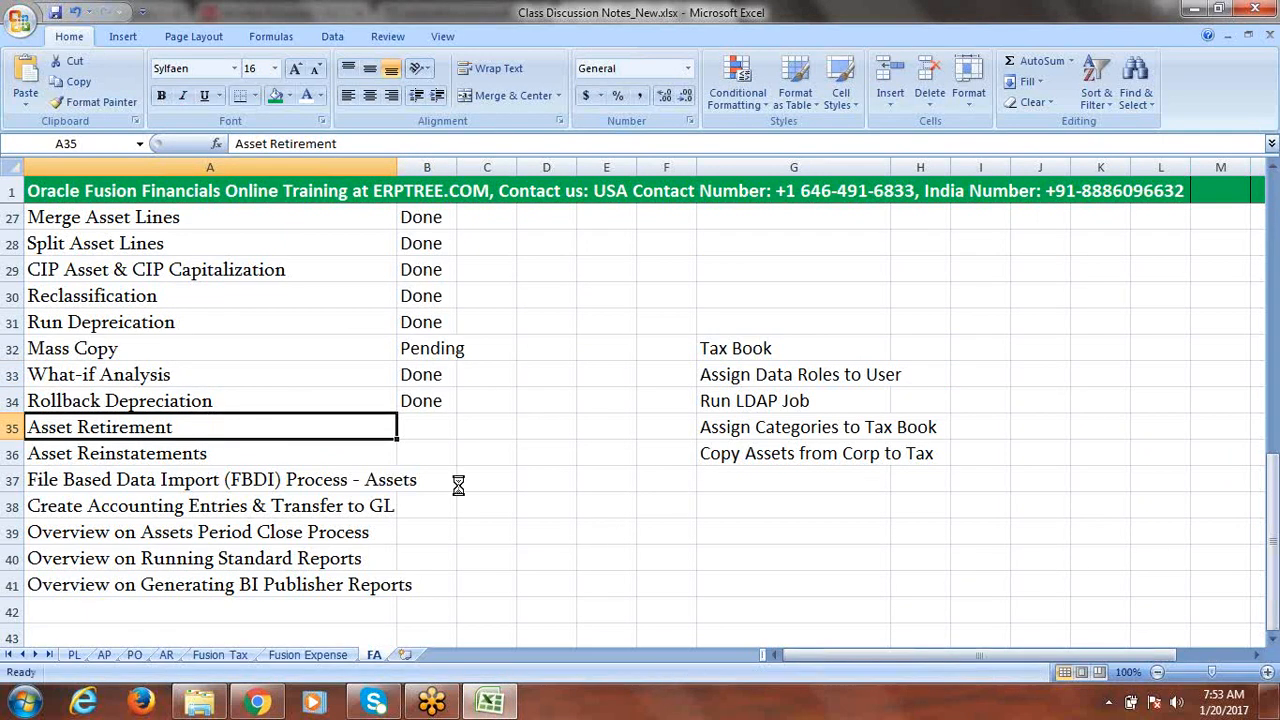
key("ctrl+s")
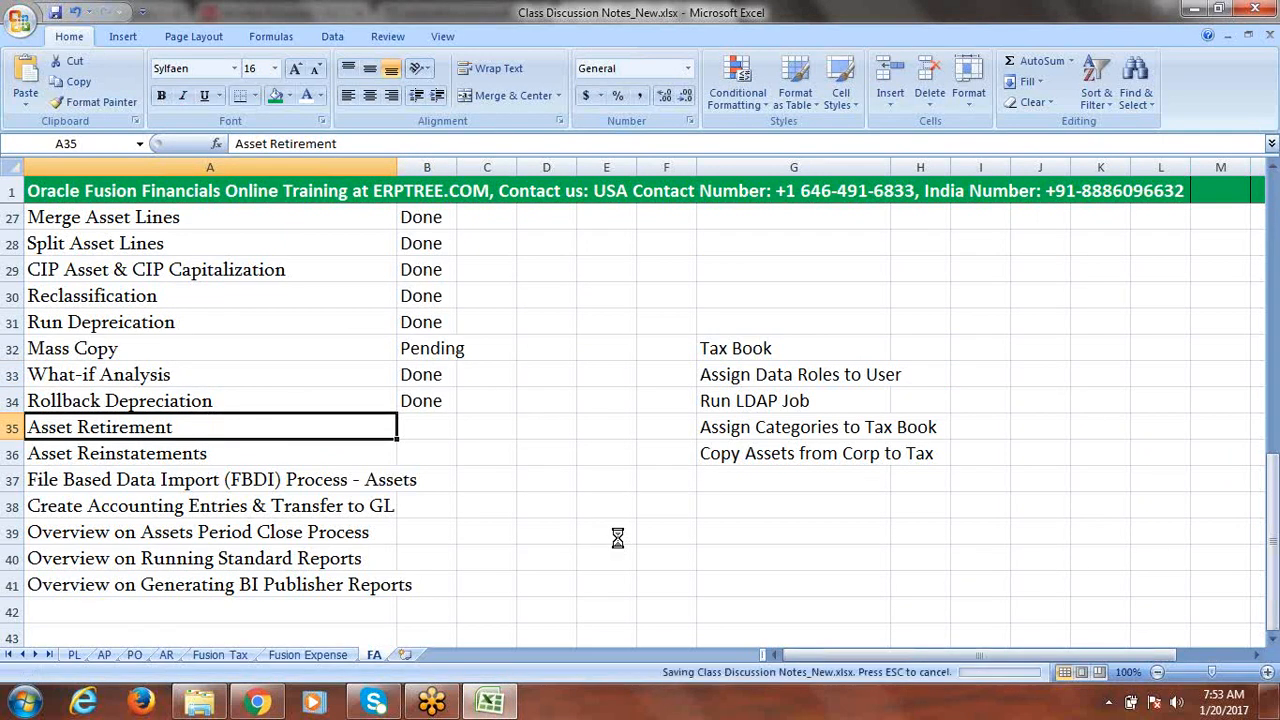
Return to Chrome, refresh the FUSION user's roles in Identity Manager, and close both Identity Manager and outputDocument.pdf
left_click(271, 705)
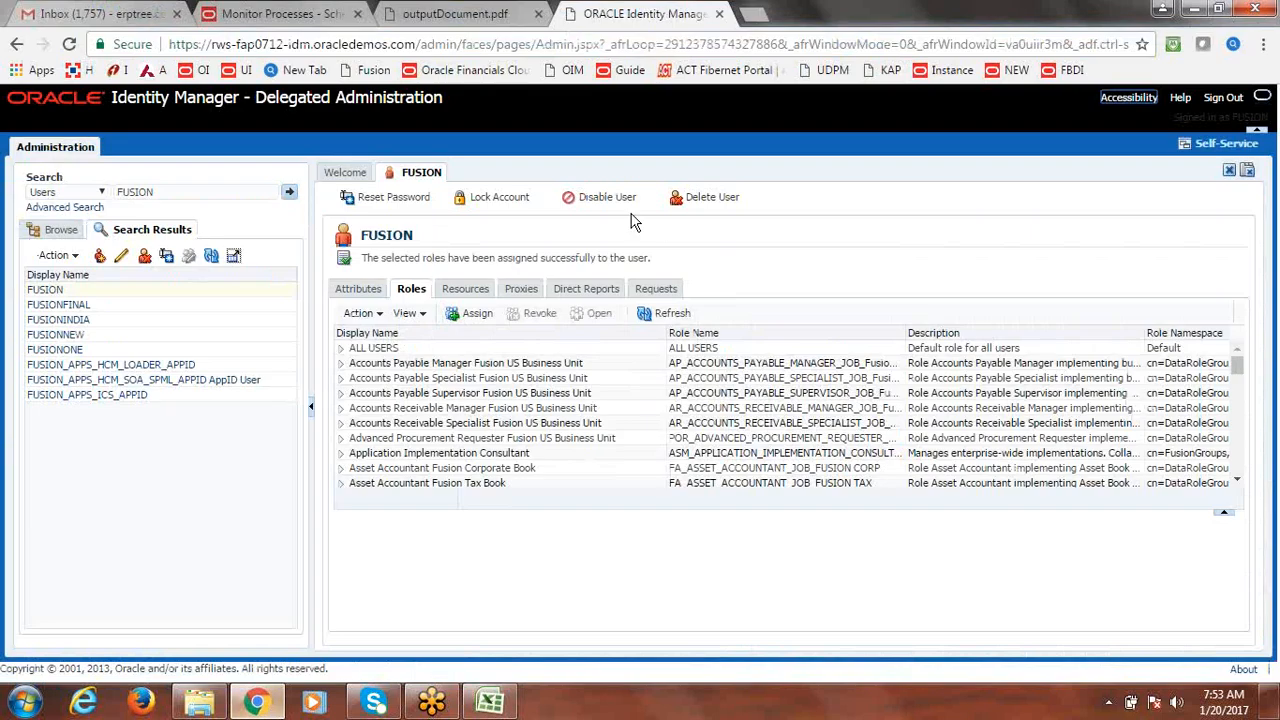
left_click(666, 313)
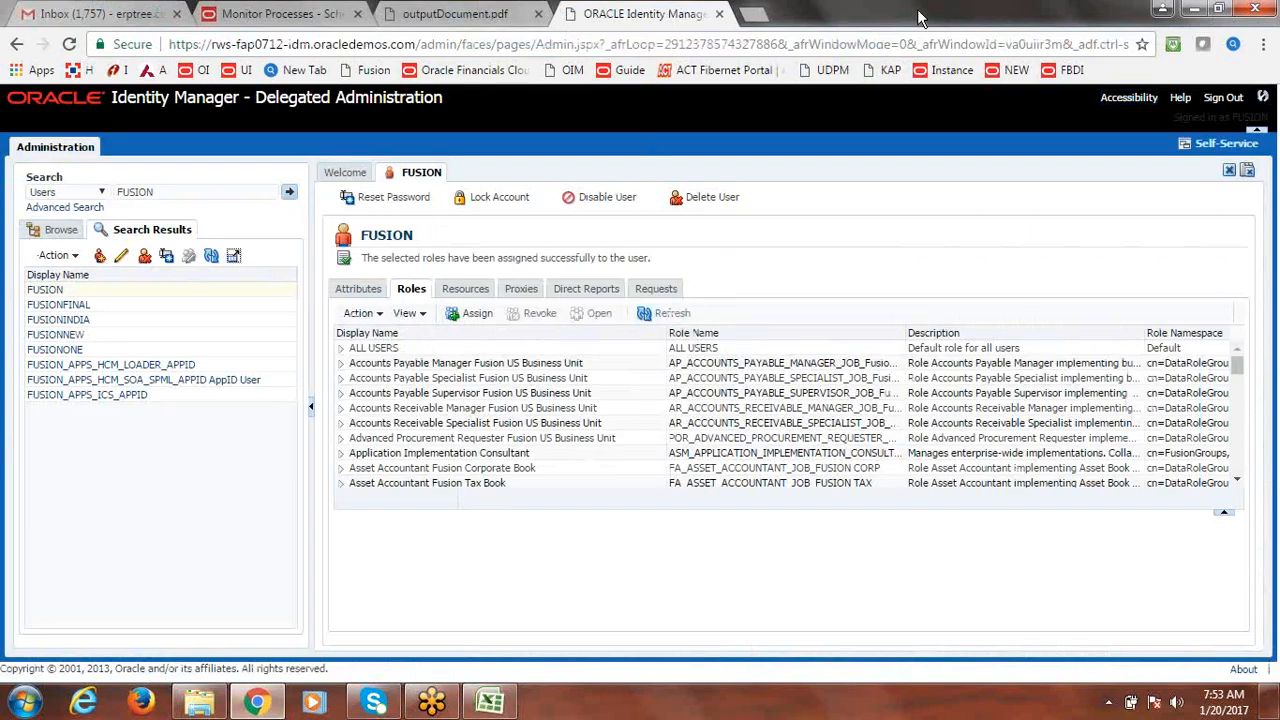
left_click(719, 14)
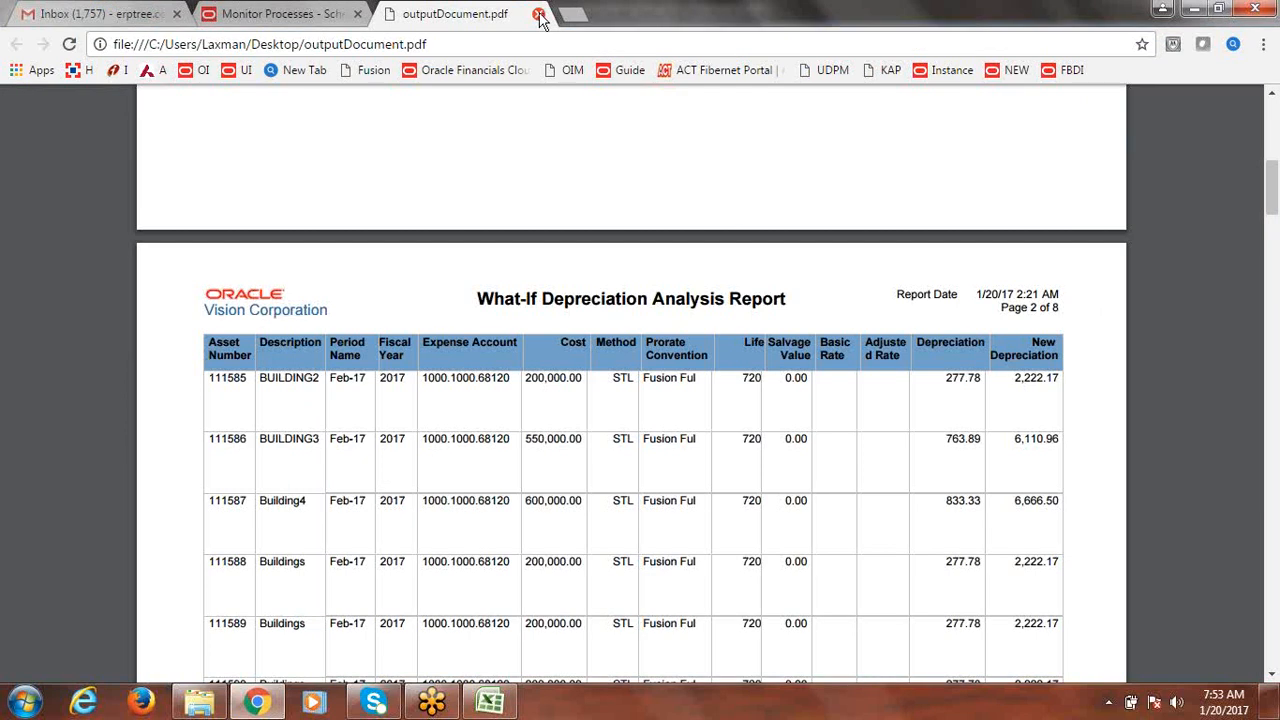
left_click(539, 15)
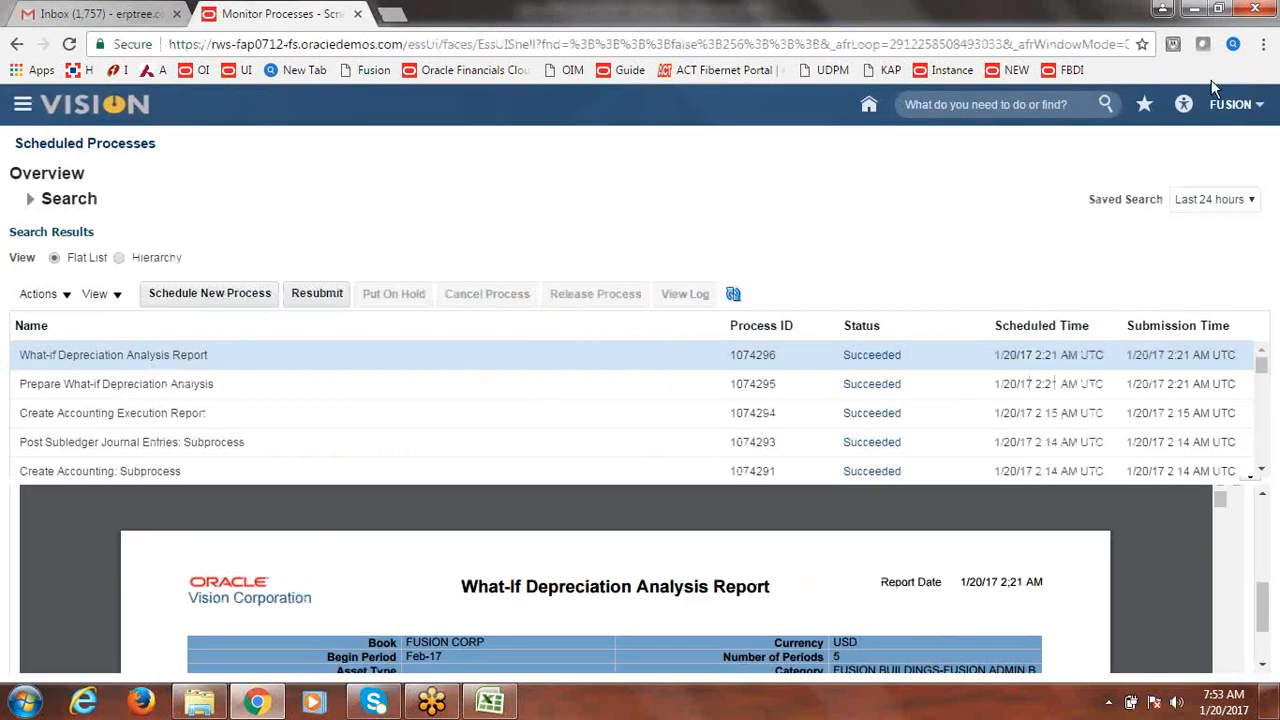
Sign out of Oracle Applications Cloud and sign back in with the user ID fusion and the account password
left_click(1231, 106)
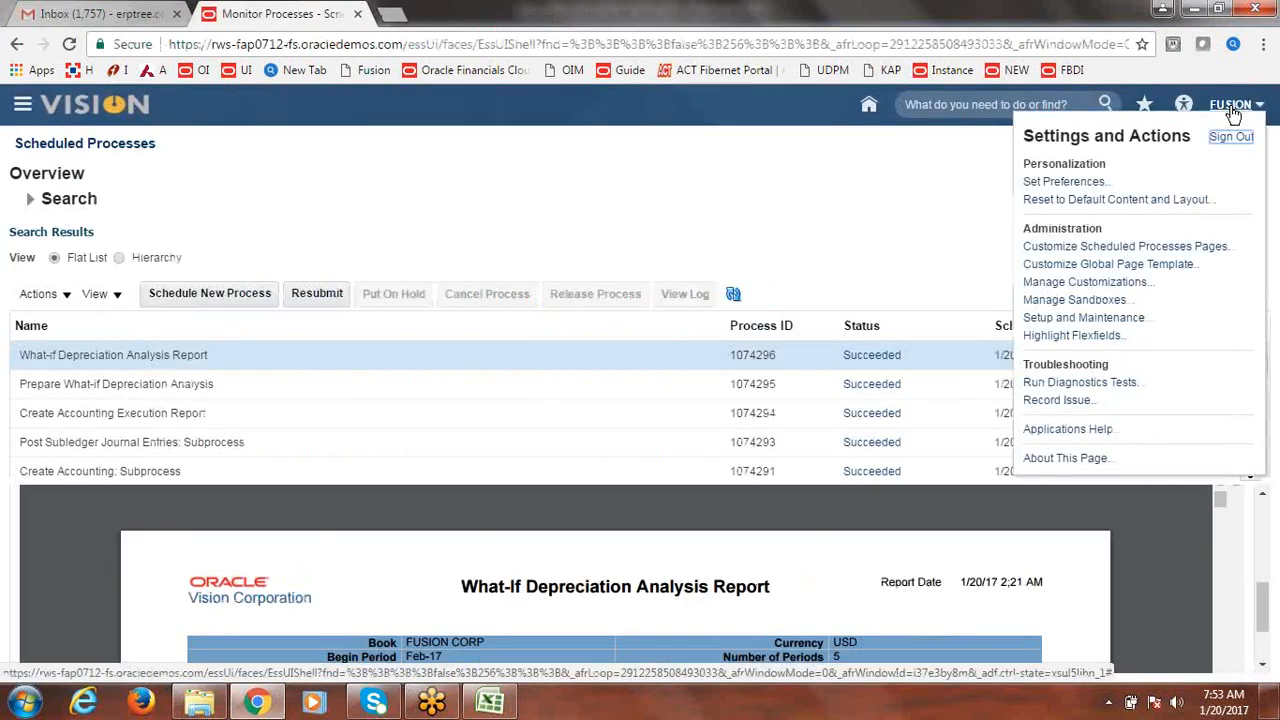
left_click(1238, 137)
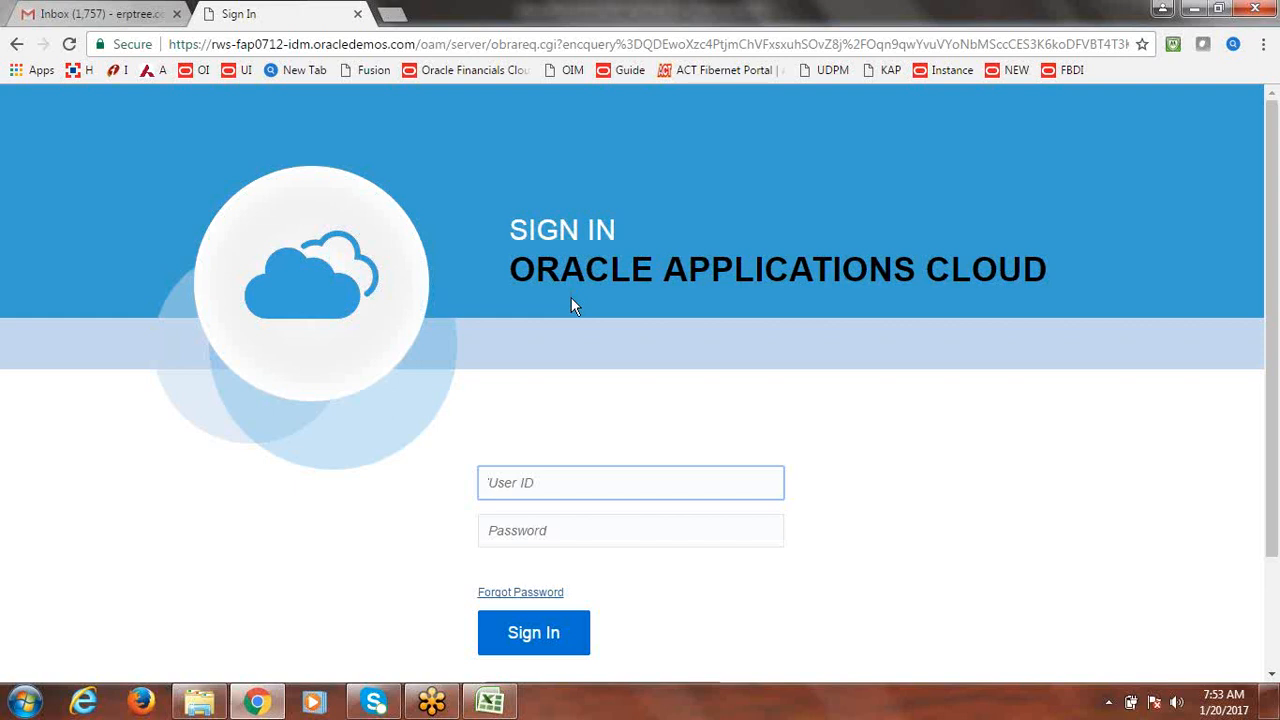
type("fusion")
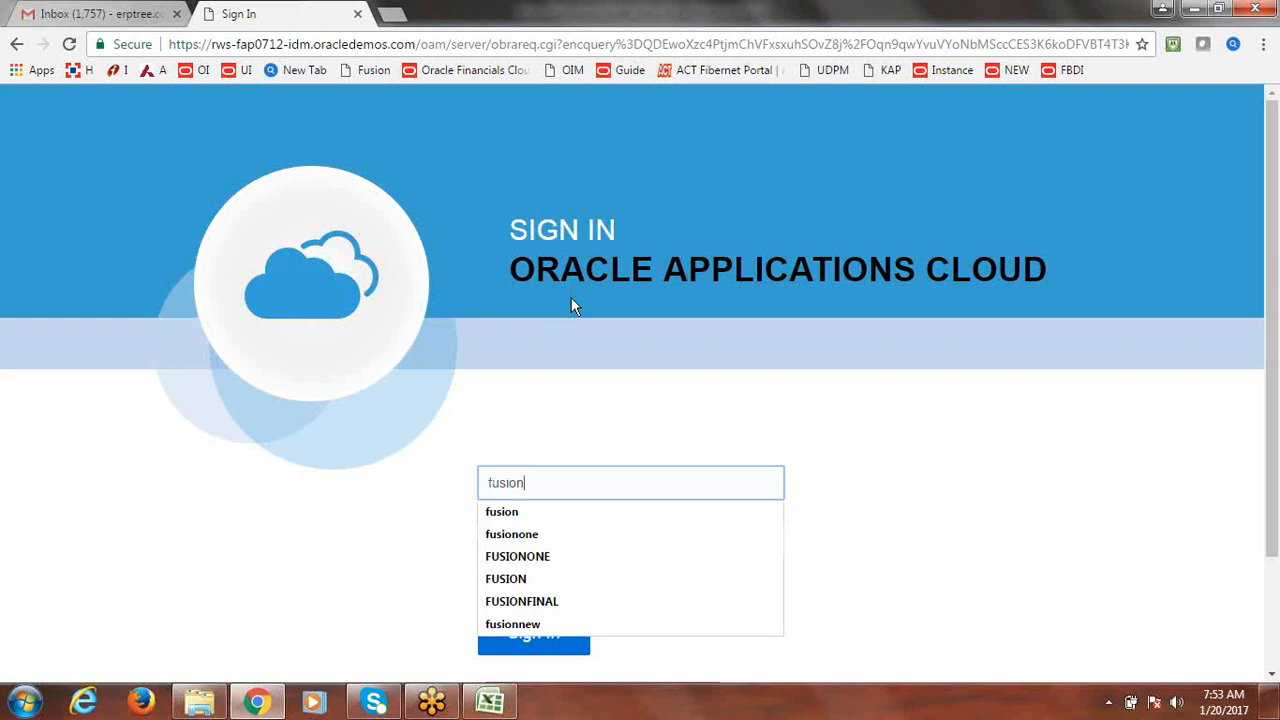
key("Tab")
type("•")
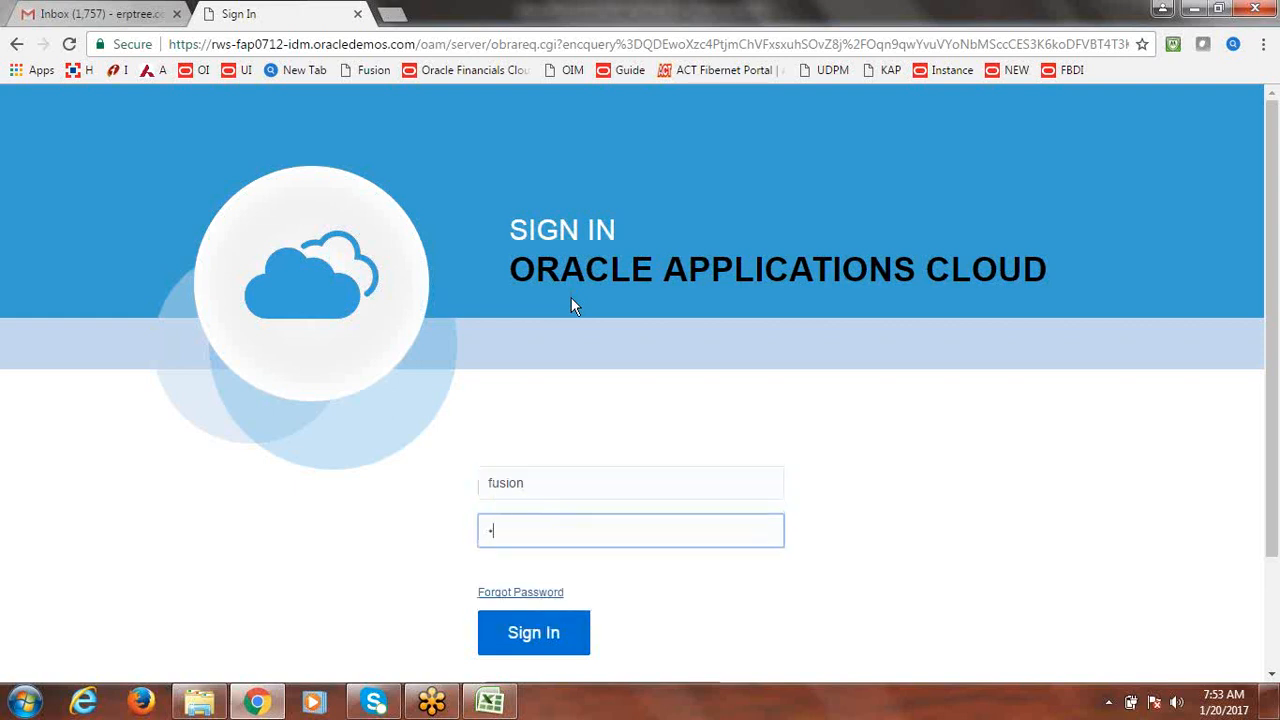
type("••••••••")
left_click(551, 649)
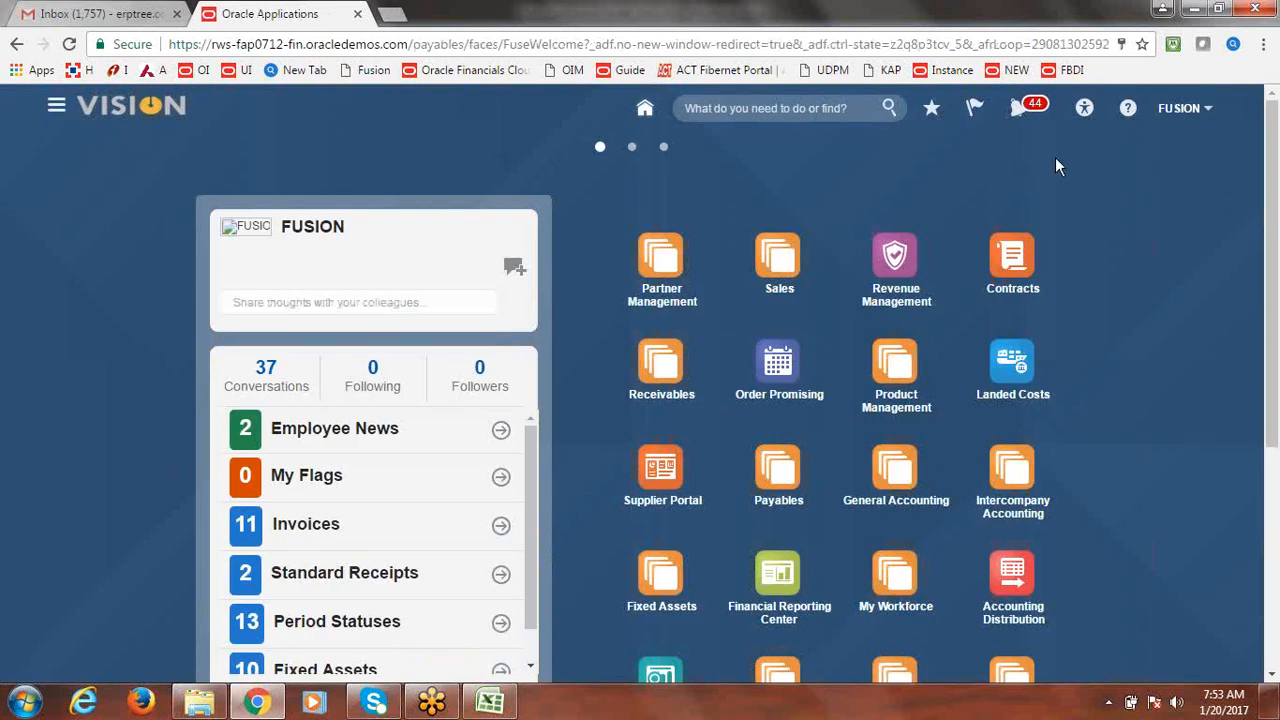
Open Manage All Books from the Fixed Assets work area
left_click(57, 110)
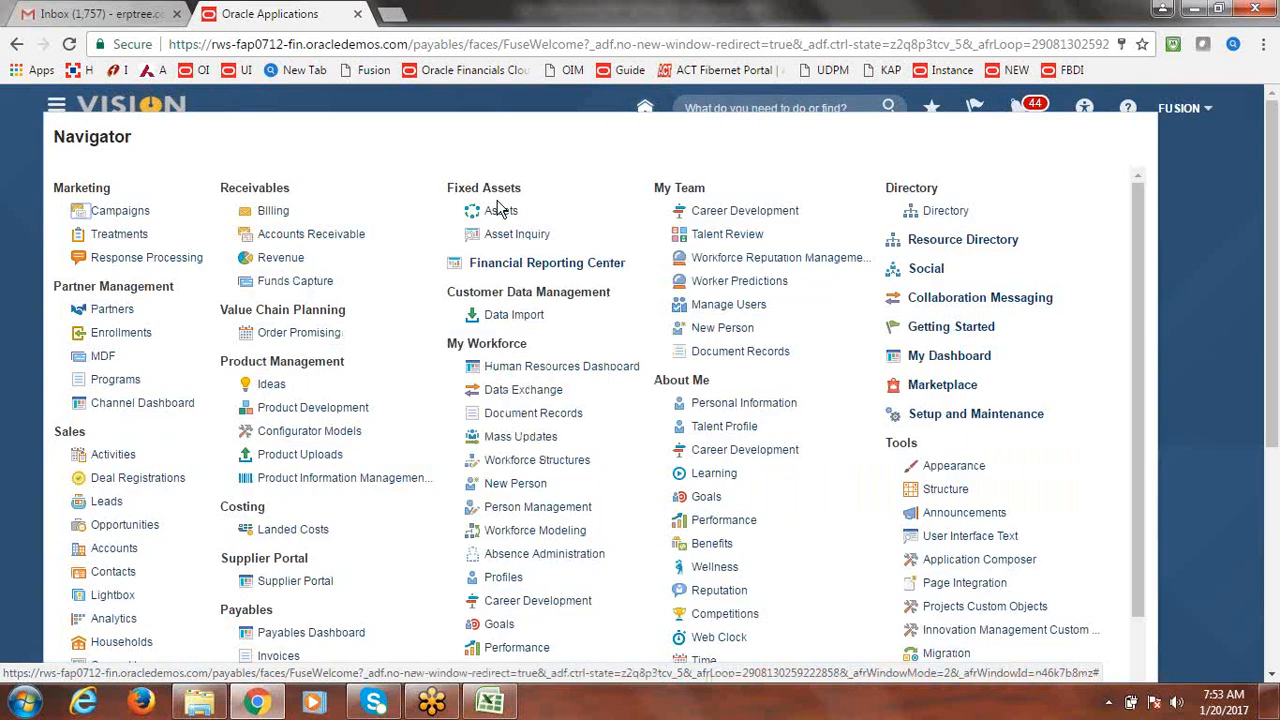
left_click(500, 210)
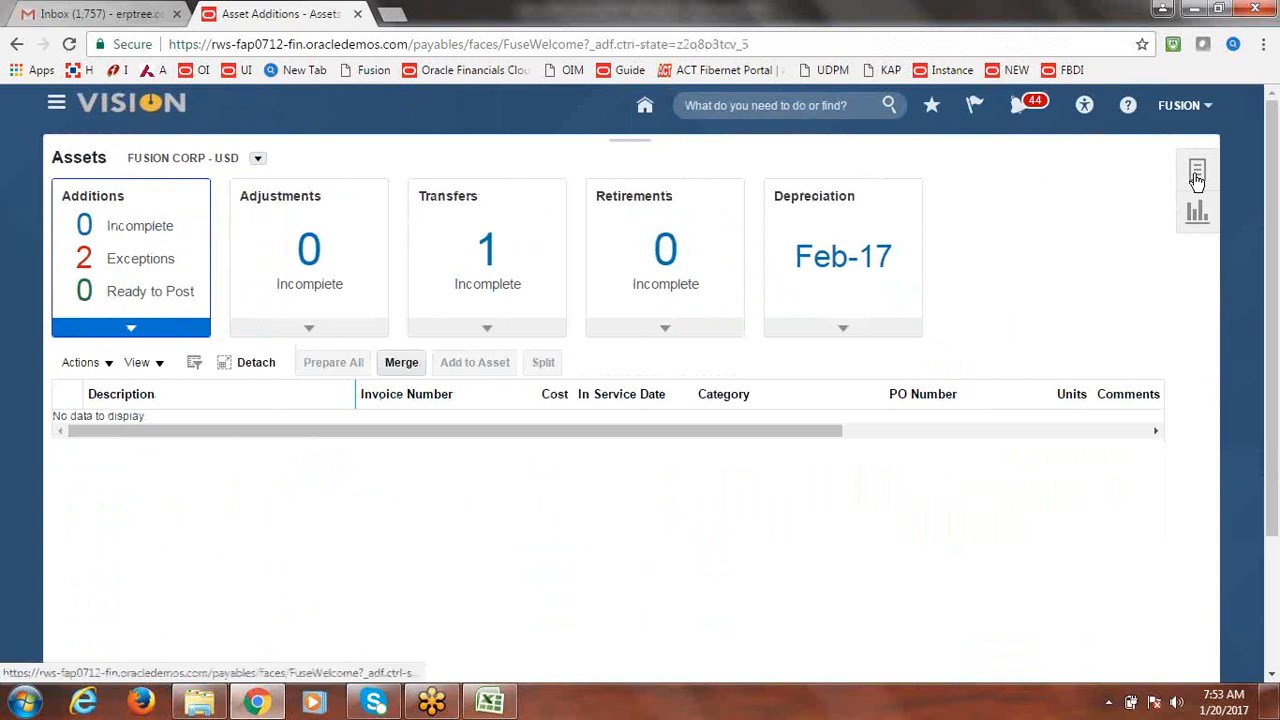
left_click(1197, 175)
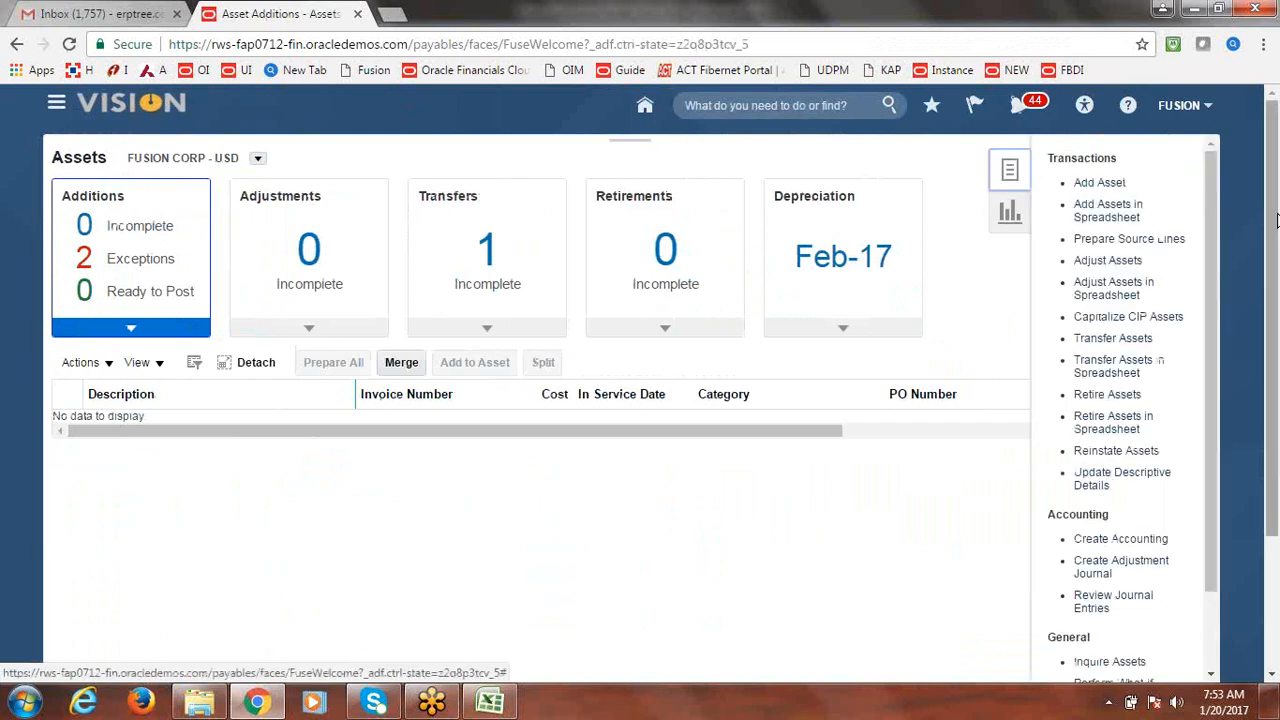
scroll(1273, 215, "down", 2)
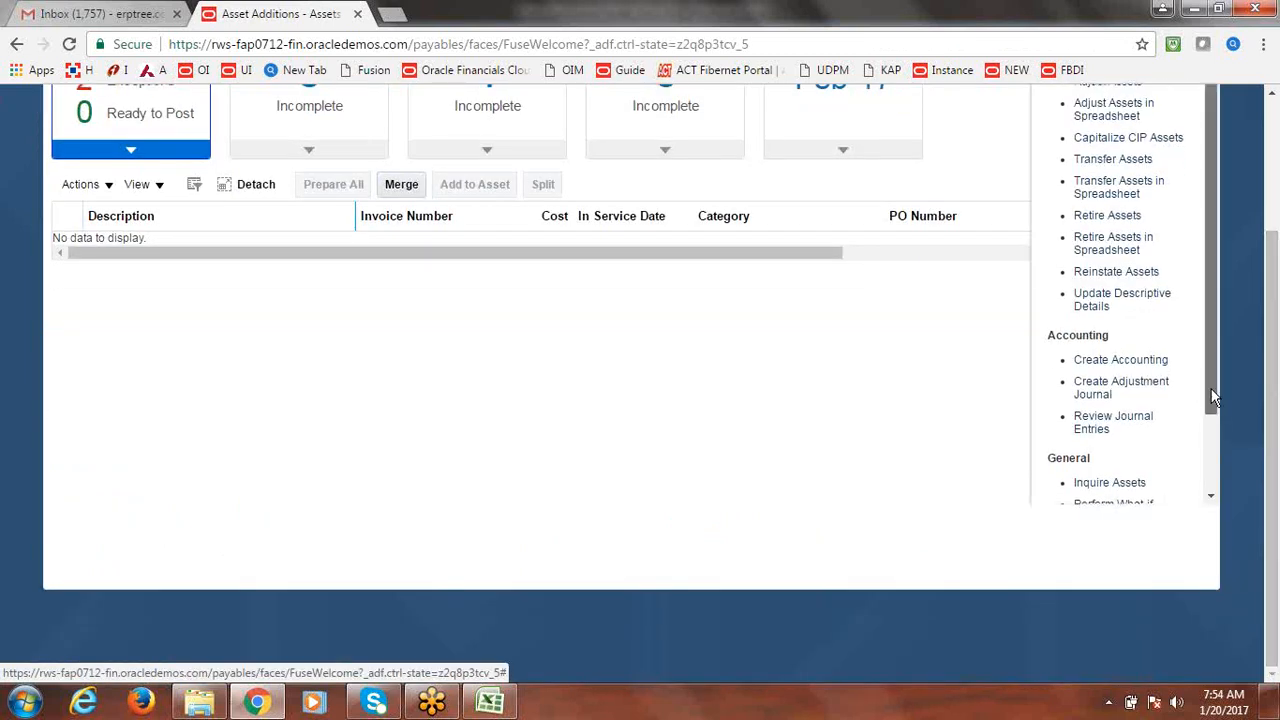
scroll(1218, 484, "down", 2)
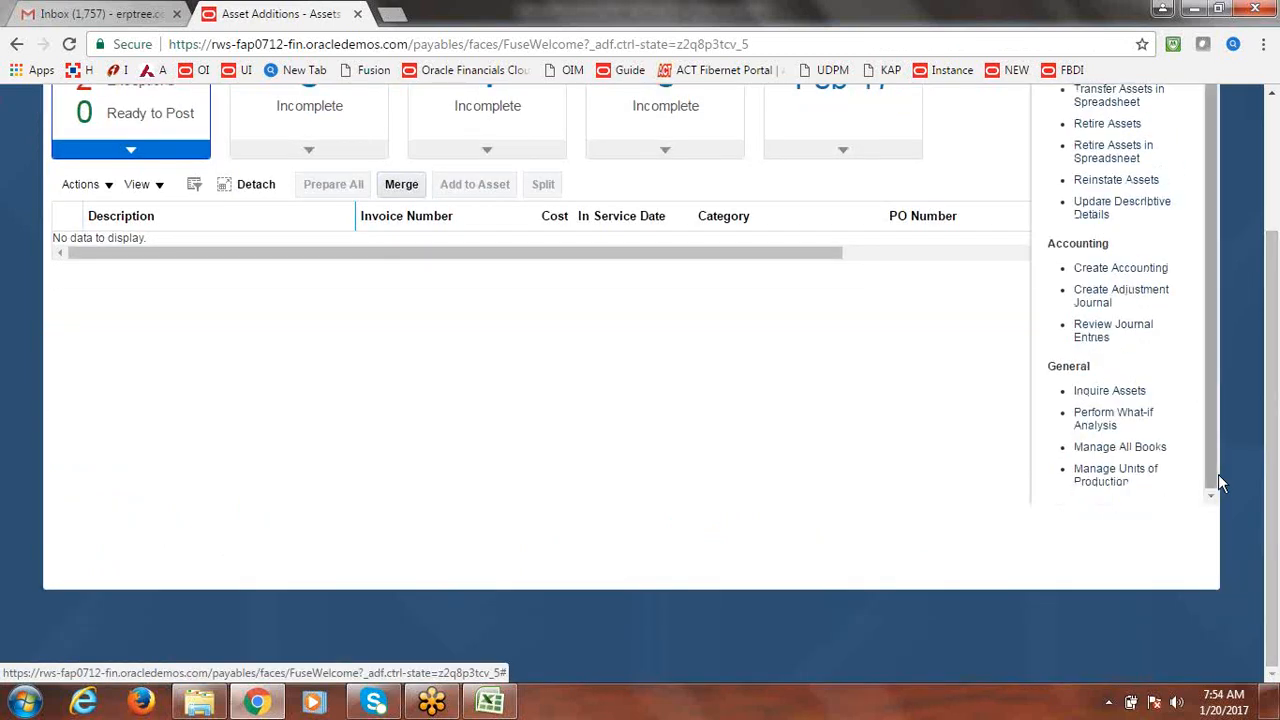
left_click(1140, 450)
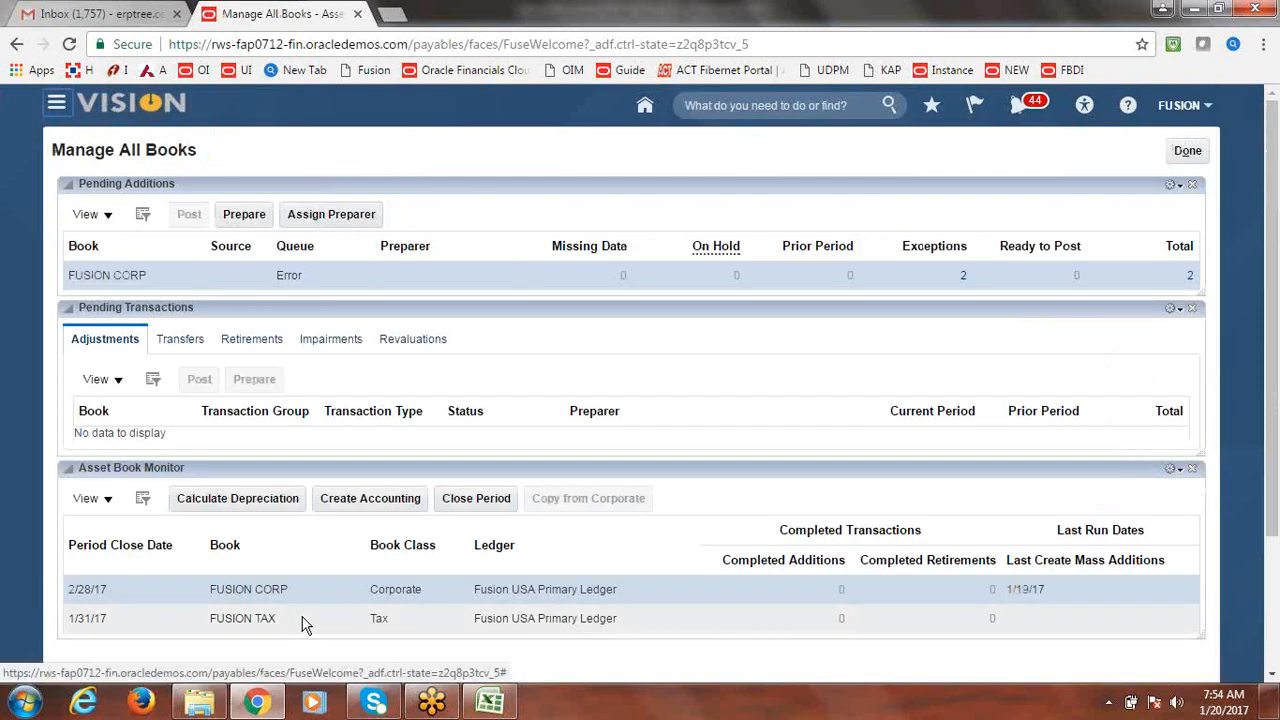
Inspect the Copy from Corporate parameters for the FUSION TAX book without submitting, and return to the Assets overview
left_click(126, 626)
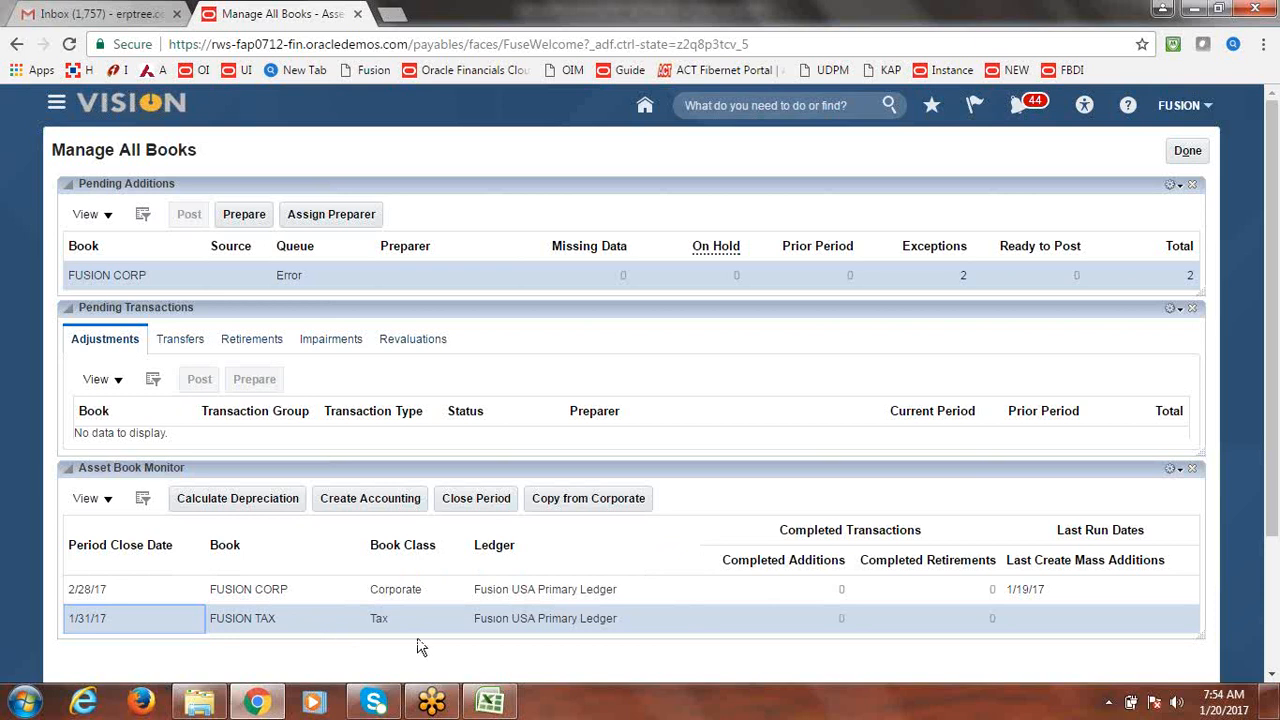
left_click(590, 500)
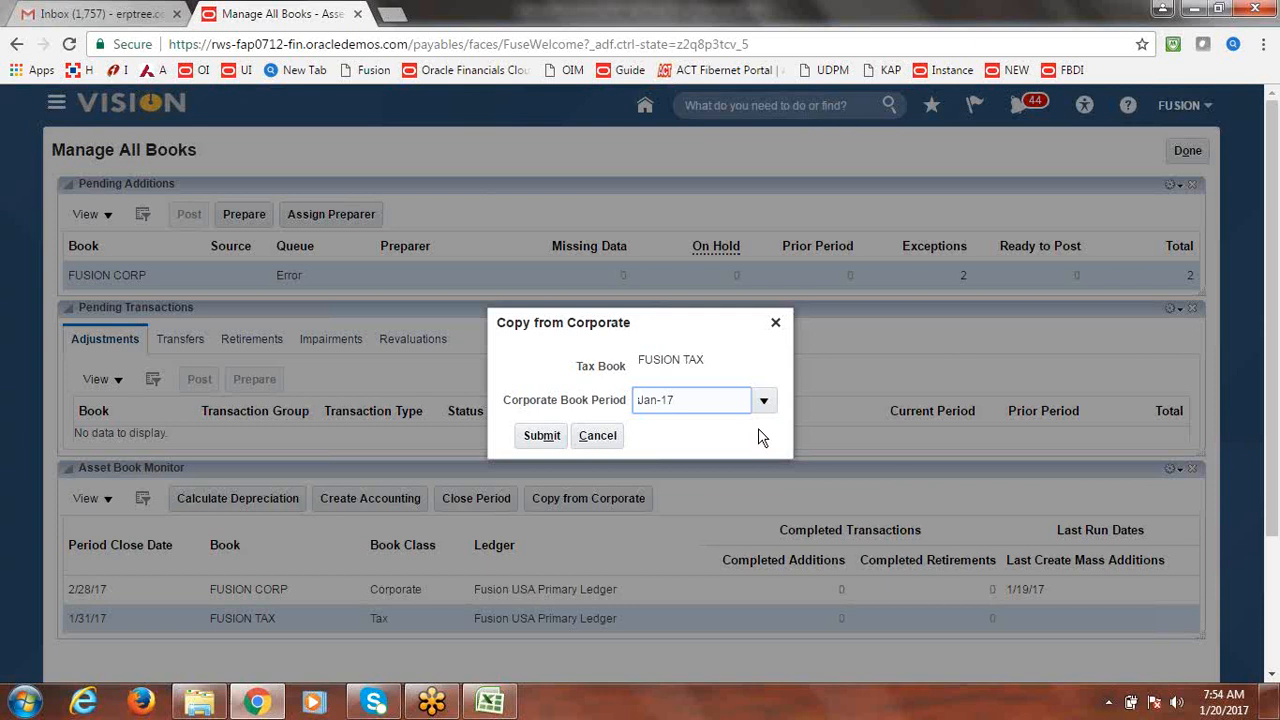
left_click(776, 322)
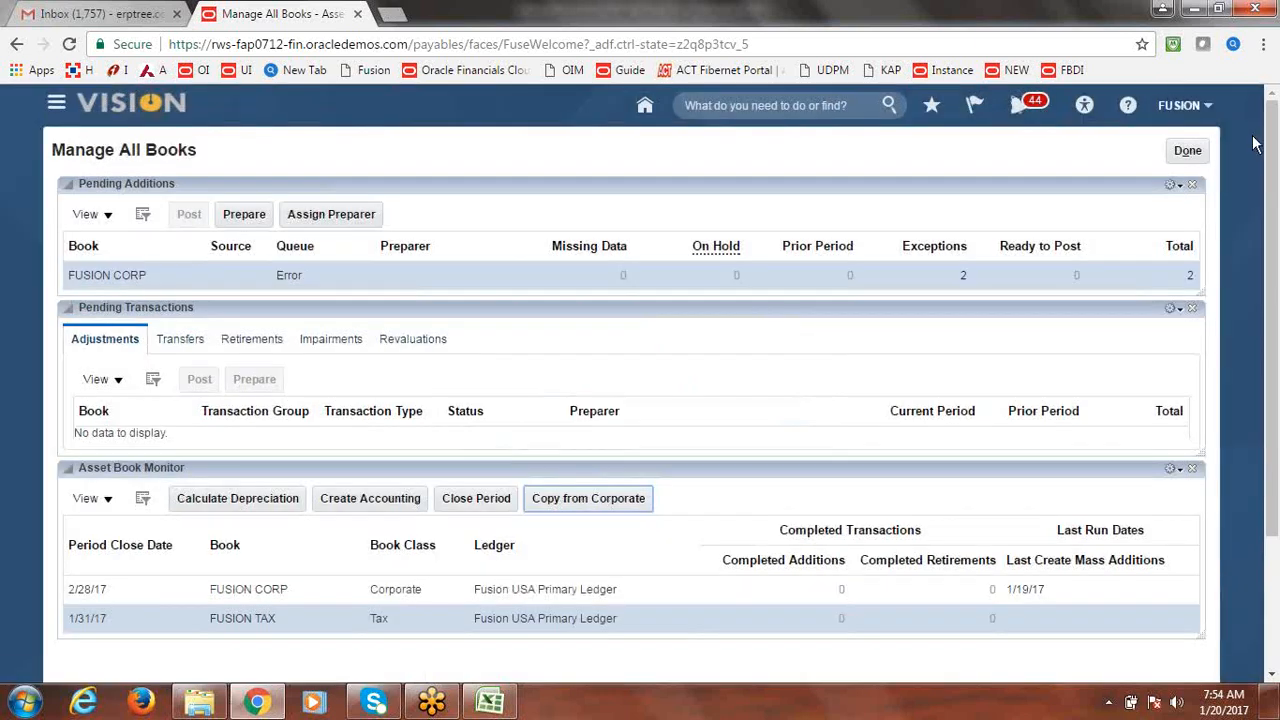
left_click(1188, 150)
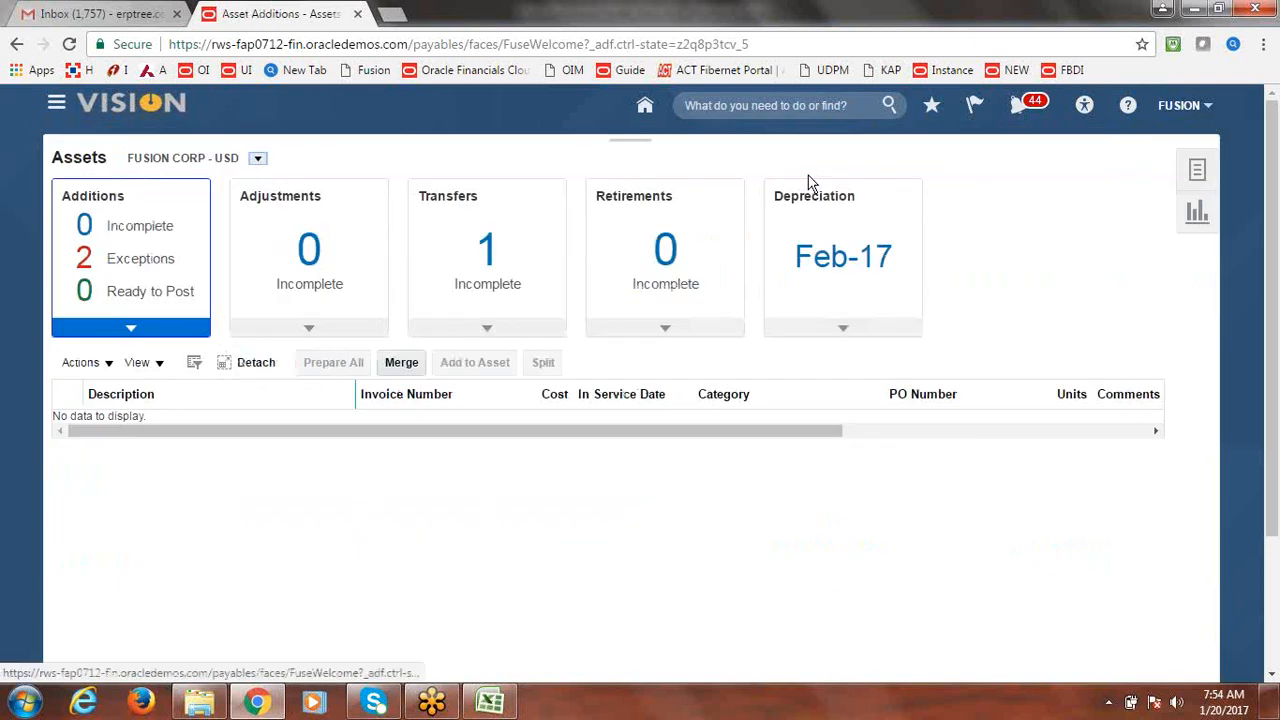
Open the Scheduled Processes work area
left_click(58, 106)
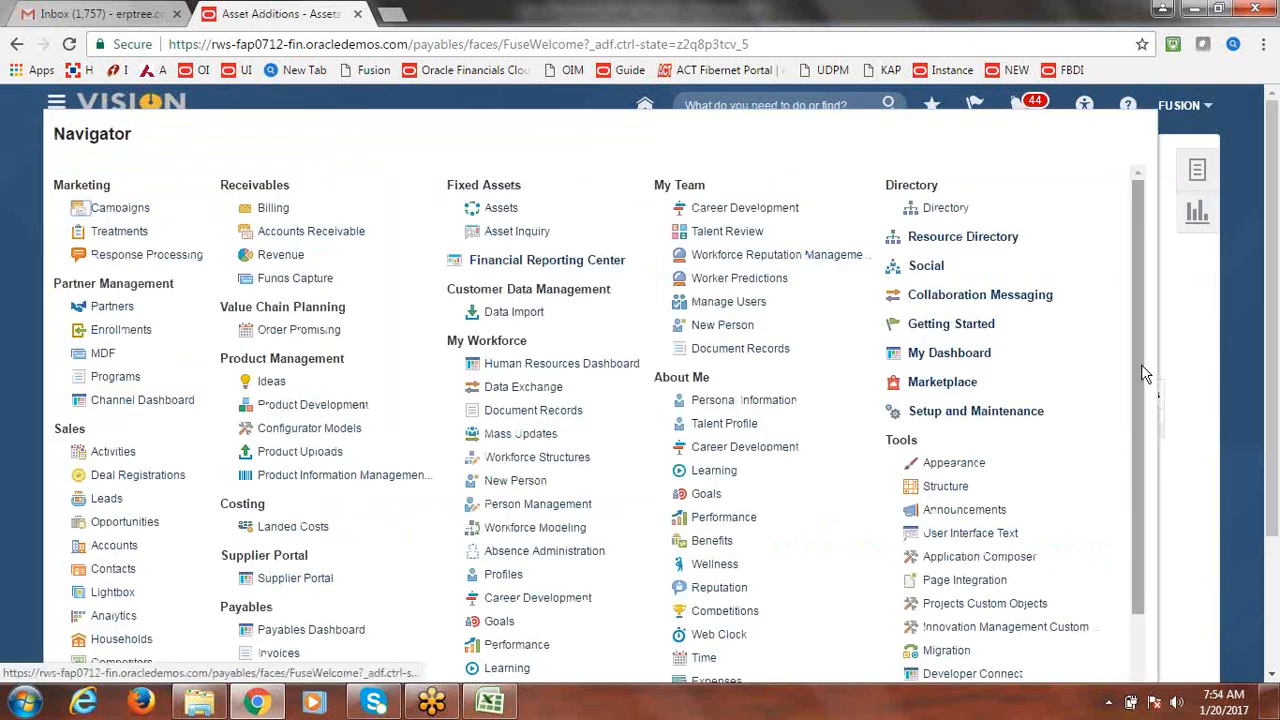
left_click_drag(1143, 353, 1137, 549)
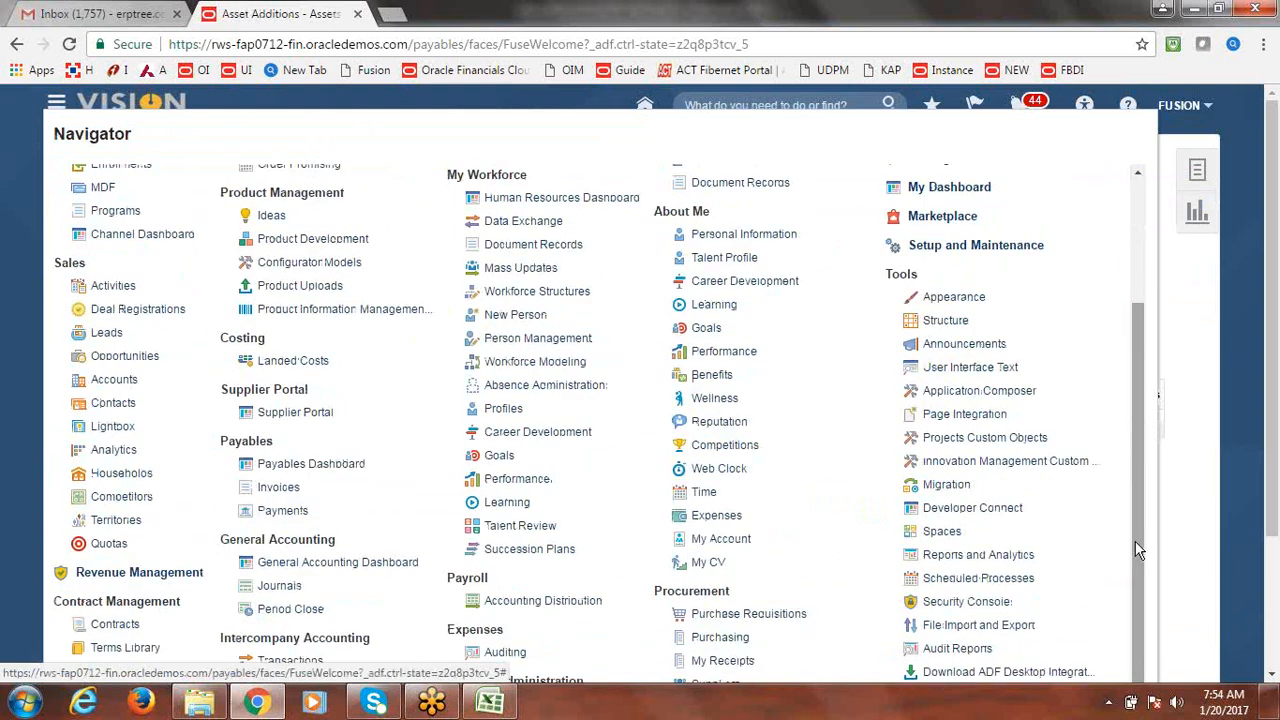
left_click(994, 582)
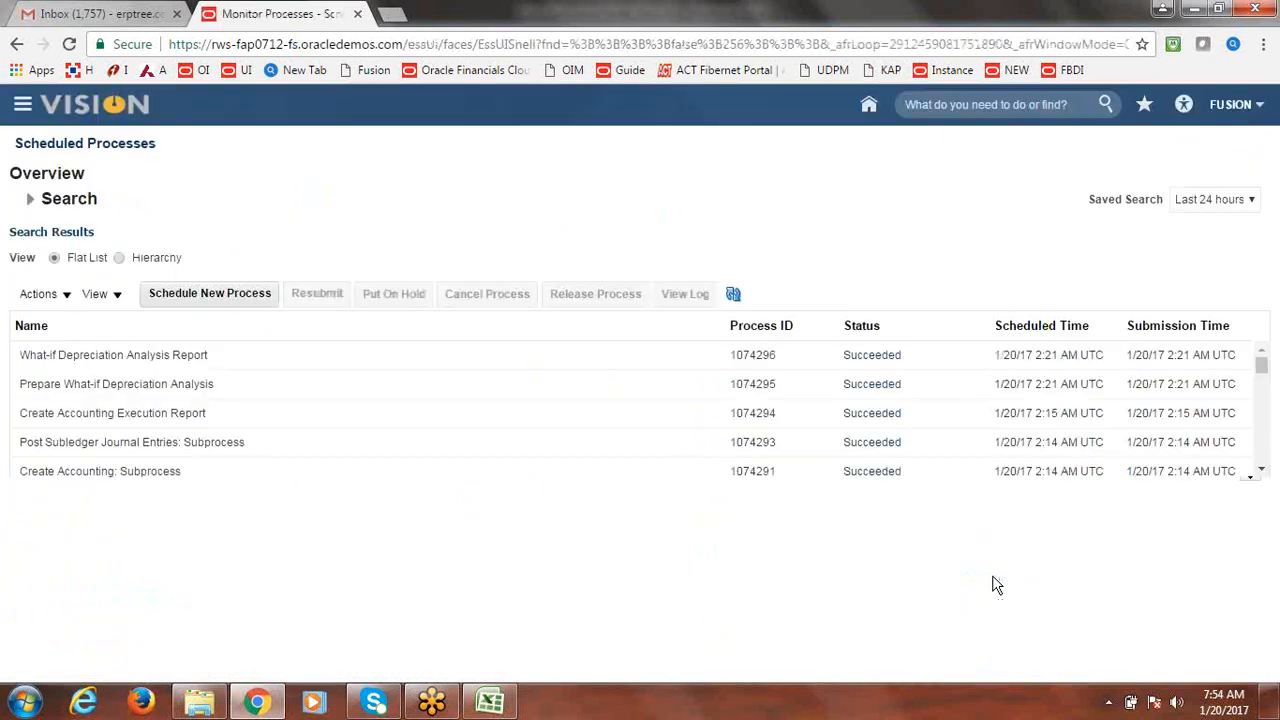
Start scheduling a new process by searching for Perform Ini and selecting the Perform Initial Mass Copy job
left_click(218, 294)
left_click(636, 348)
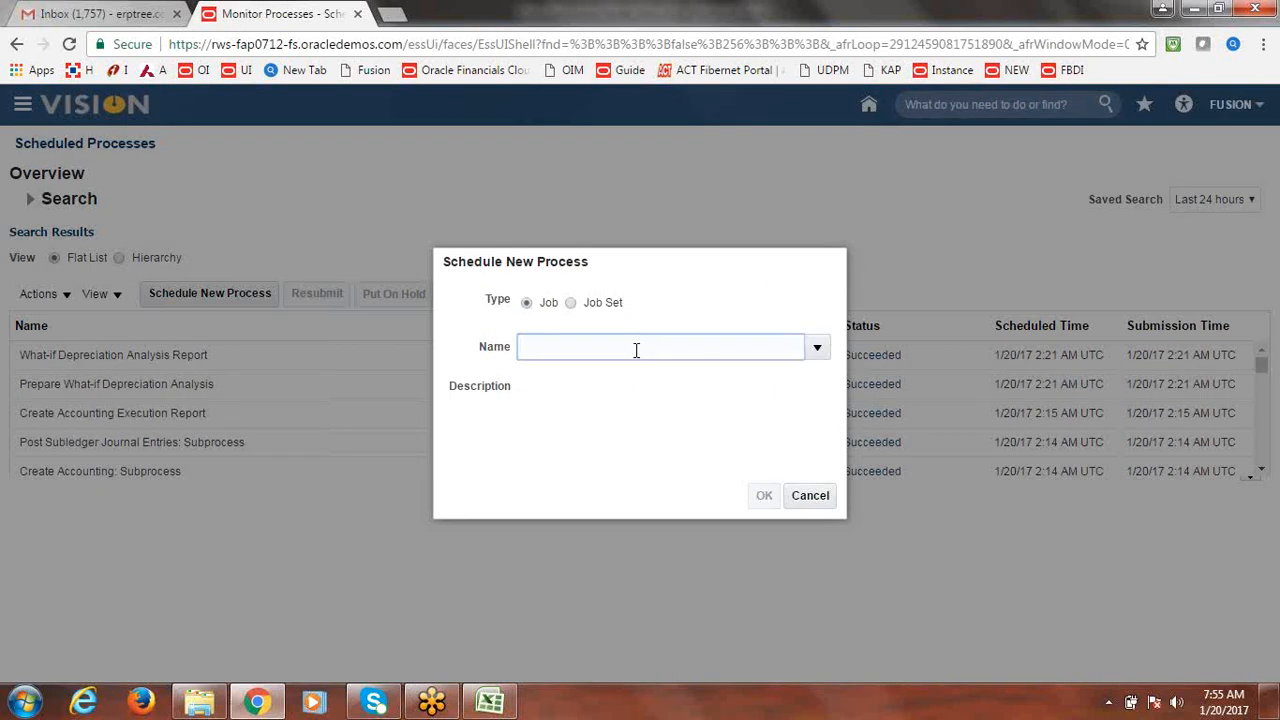
type("lkfjl")
key("Tab")
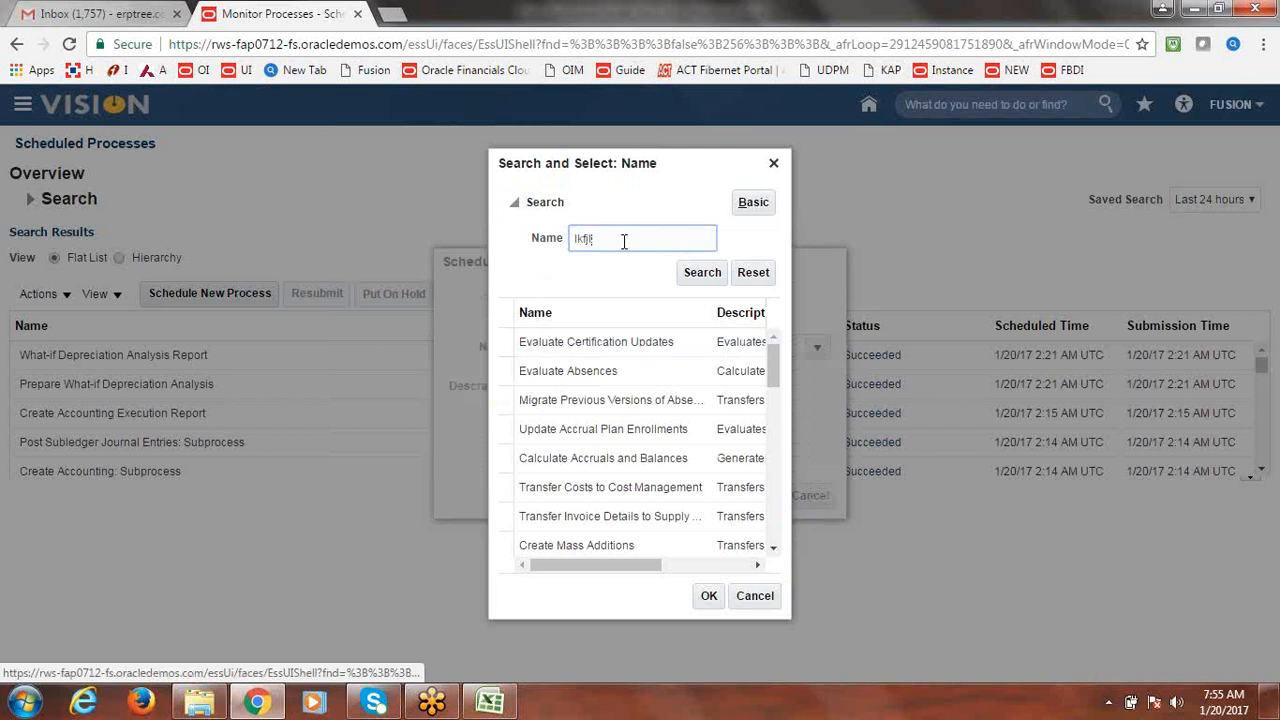
type("Per")
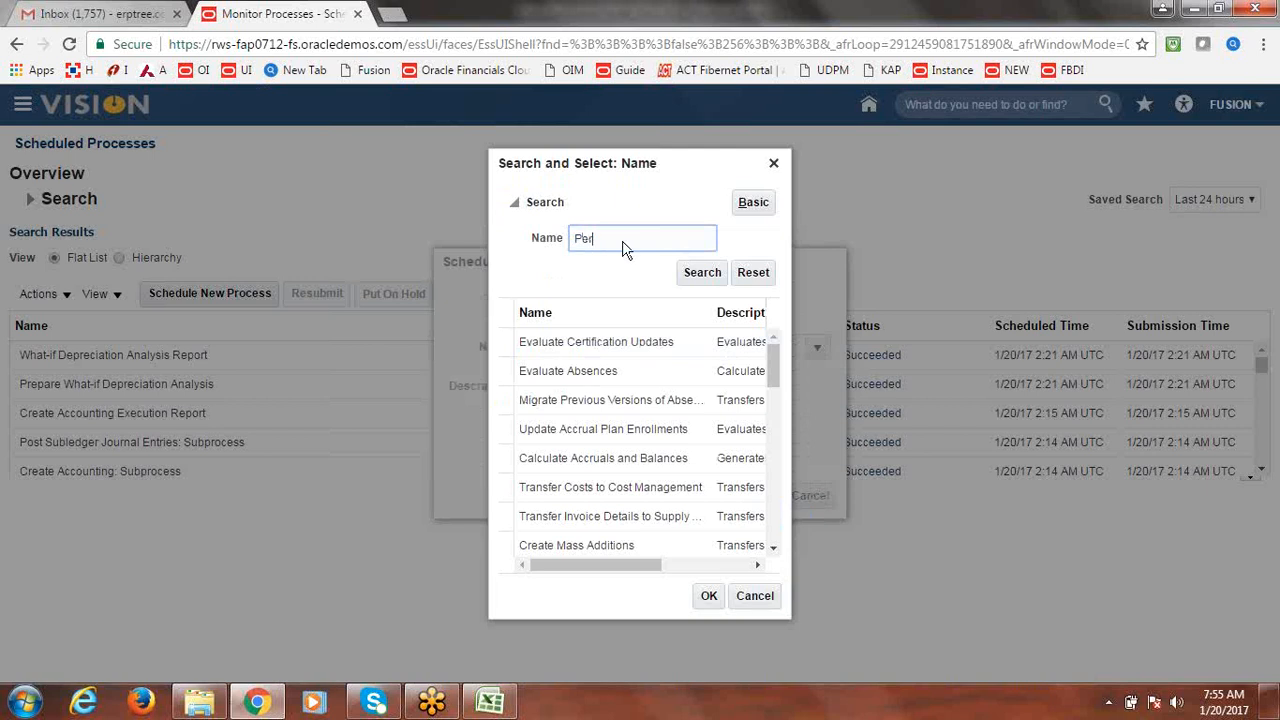
type("form Ini")
key("Return")
left_click(595, 341)
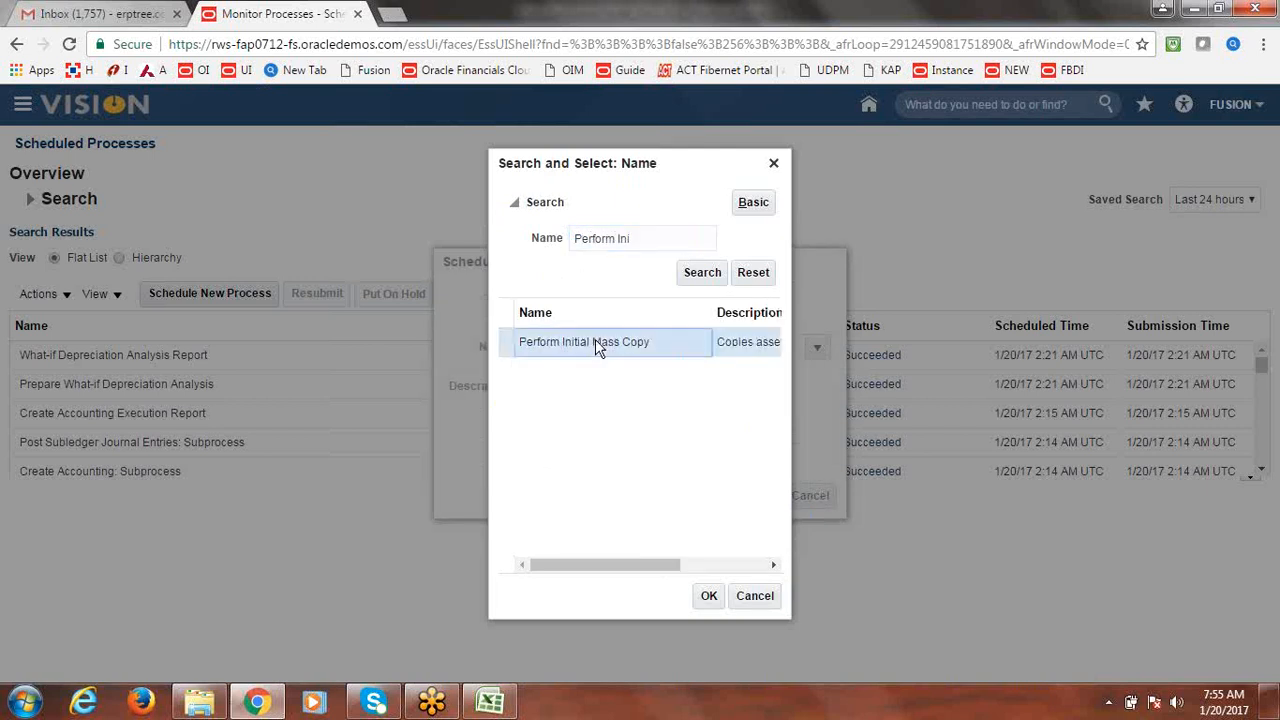
left_click(711, 596)
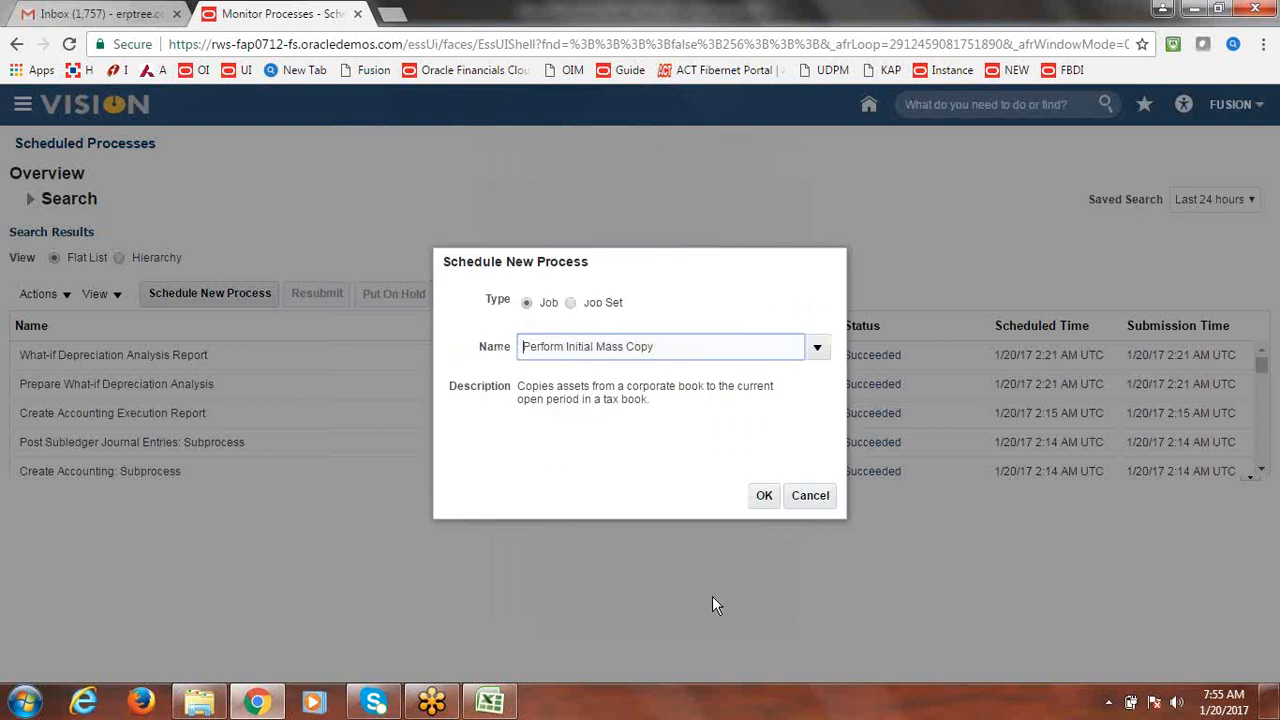
left_click(764, 496)
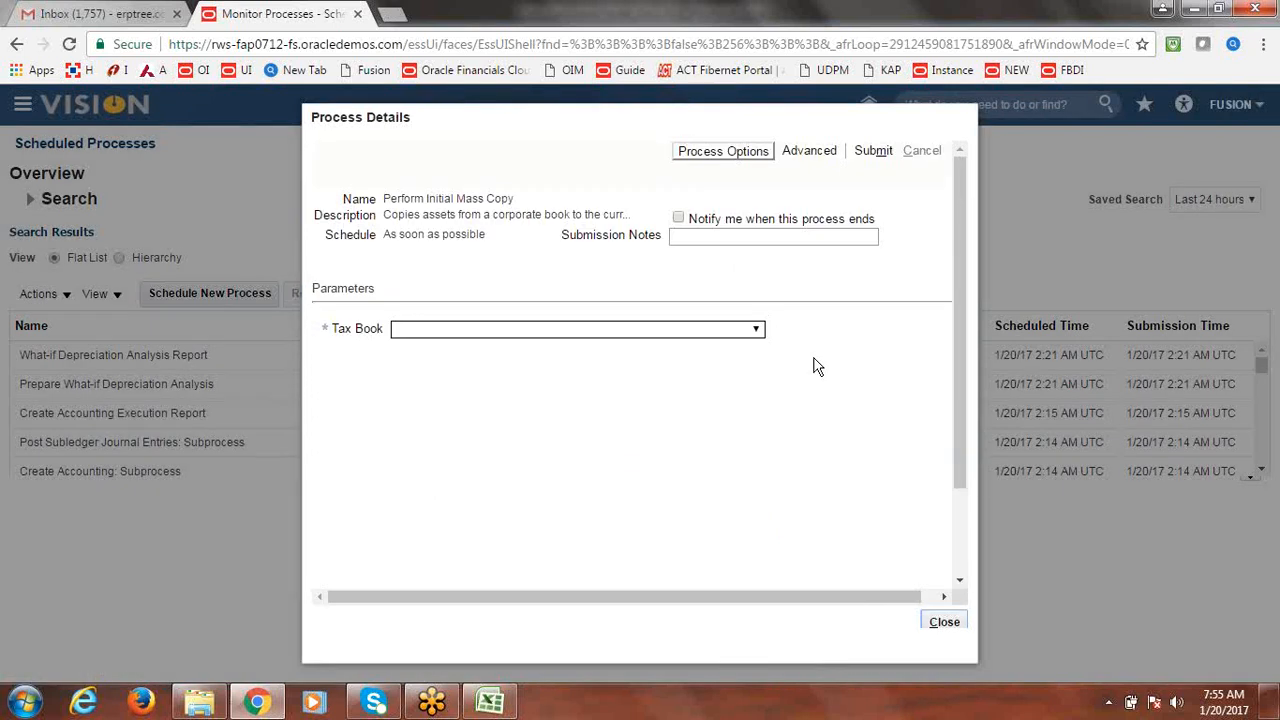
Set the Tax Book parameter to FUSION TAX, submit the Perform Initial Mass Copy process, and close its details
left_click(757, 332)
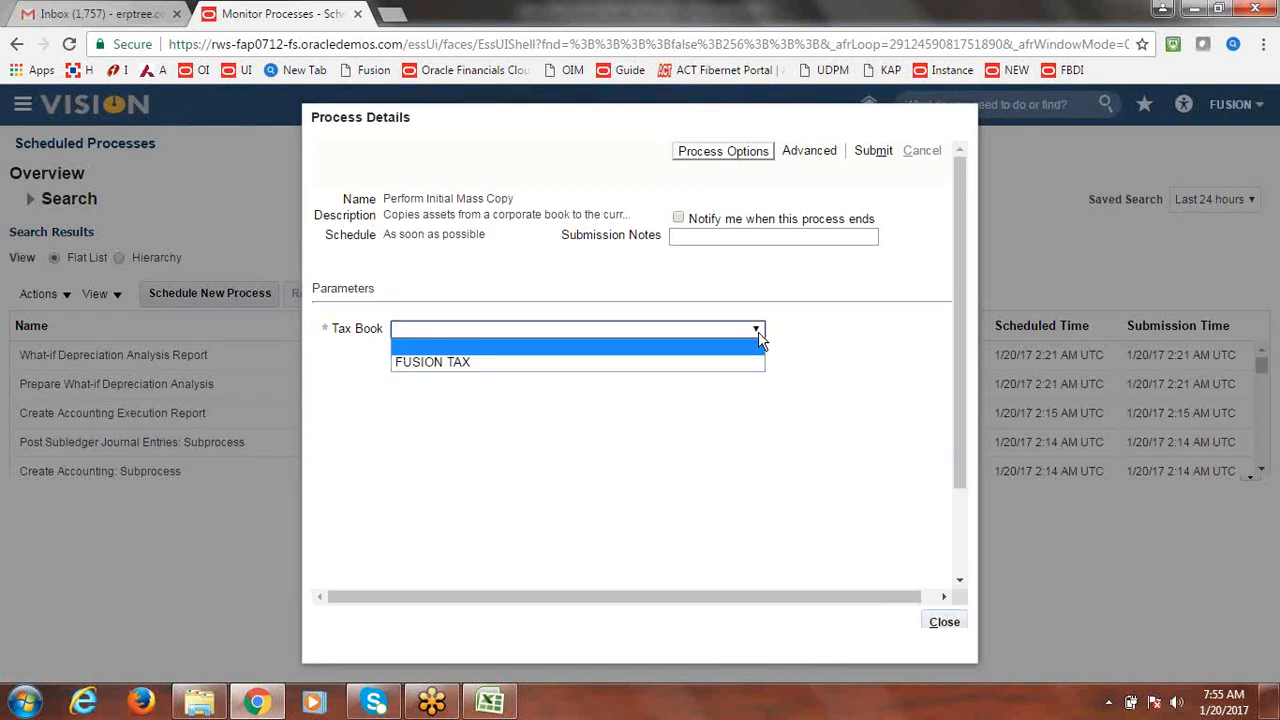
left_click(606, 362)
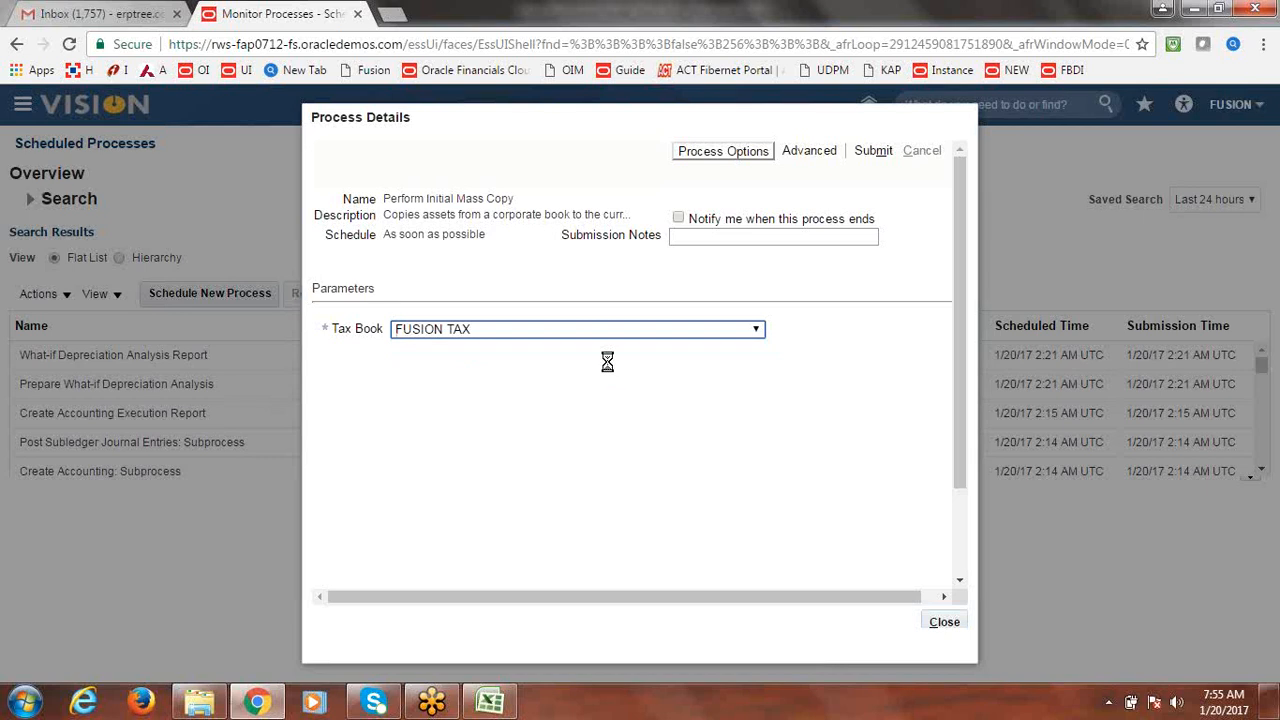
left_click_drag(823, 597, 870, 594)
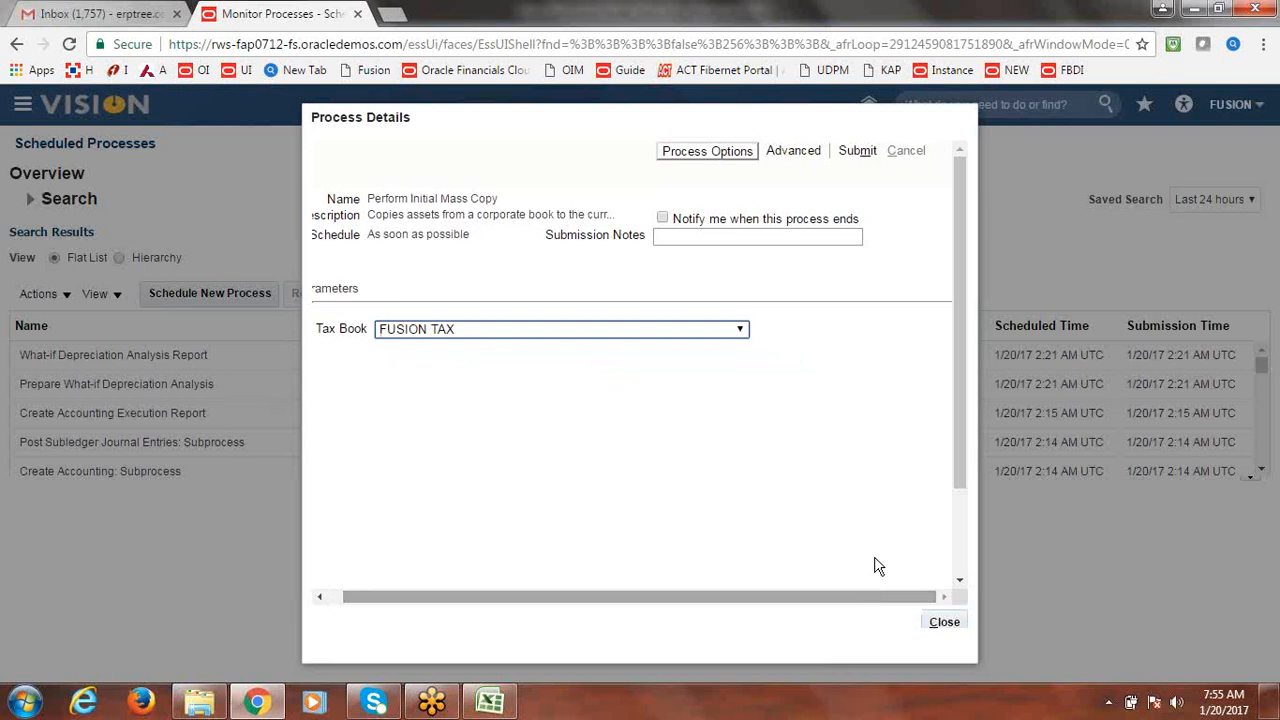
triple_click(866, 160)
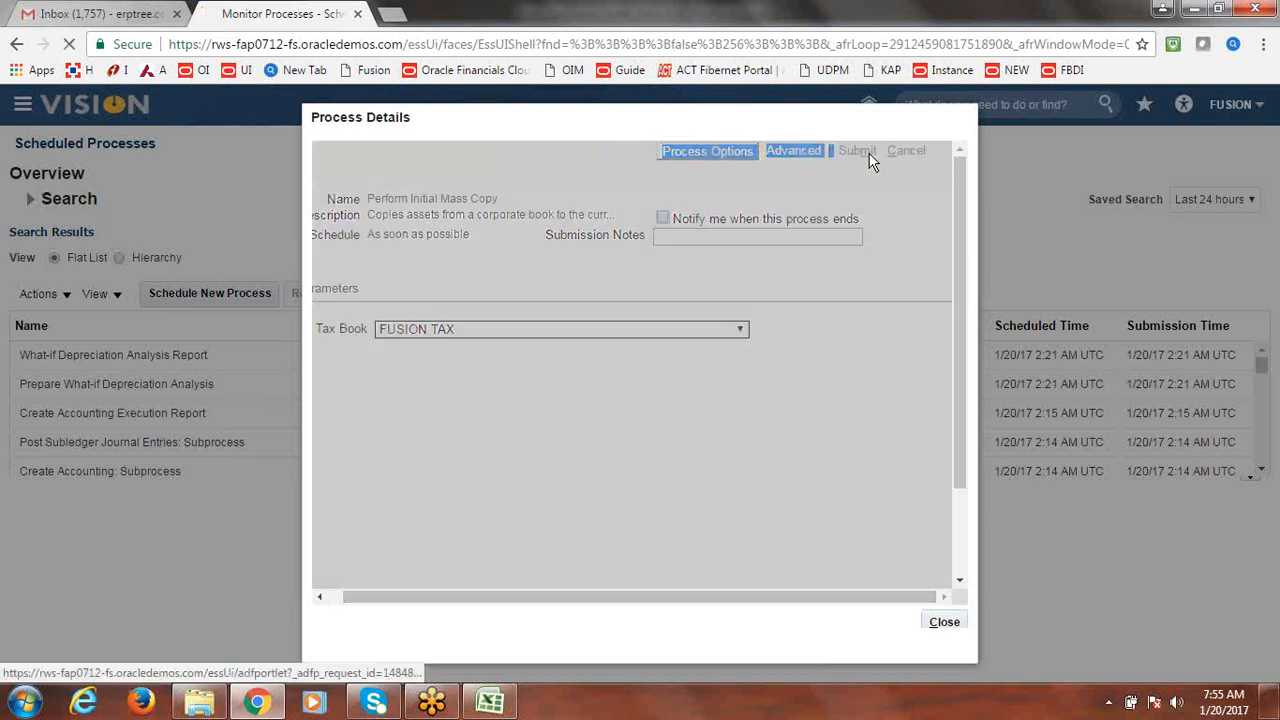
left_click(851, 227)
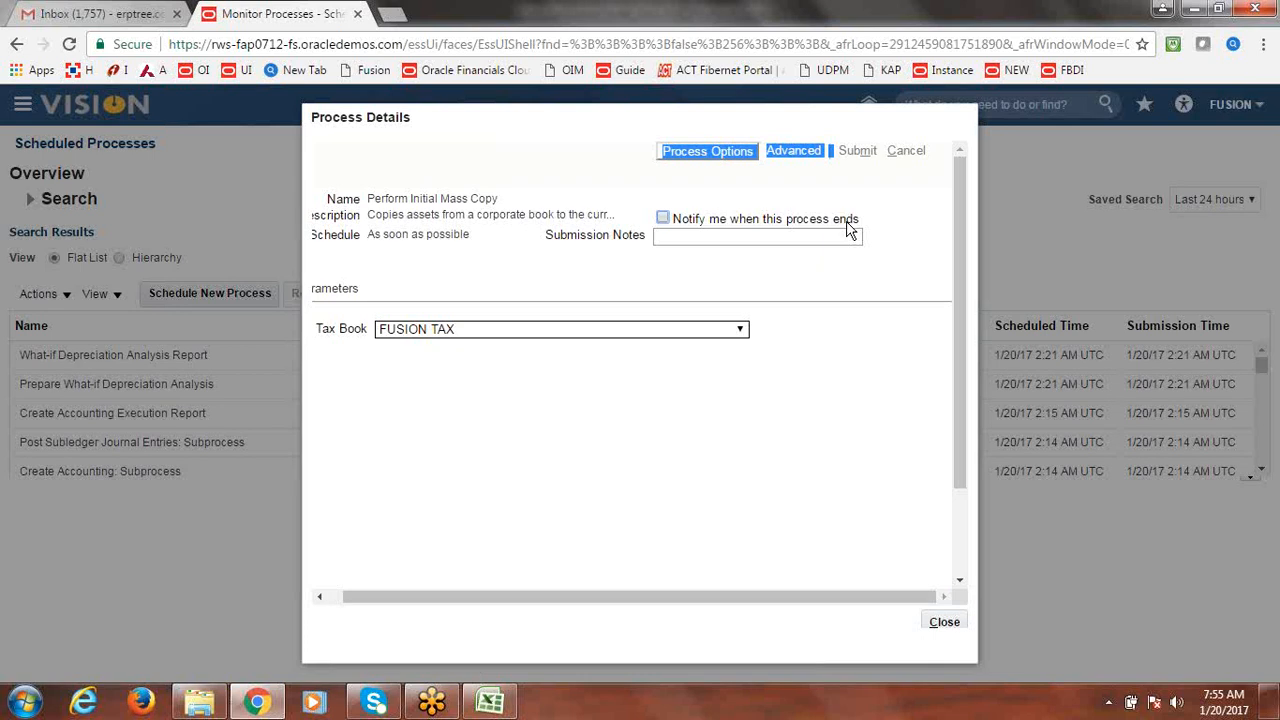
left_click(944, 624)
Refresh the process list and check the job status of Perform Initial Mass Copy
left_click(735, 295)
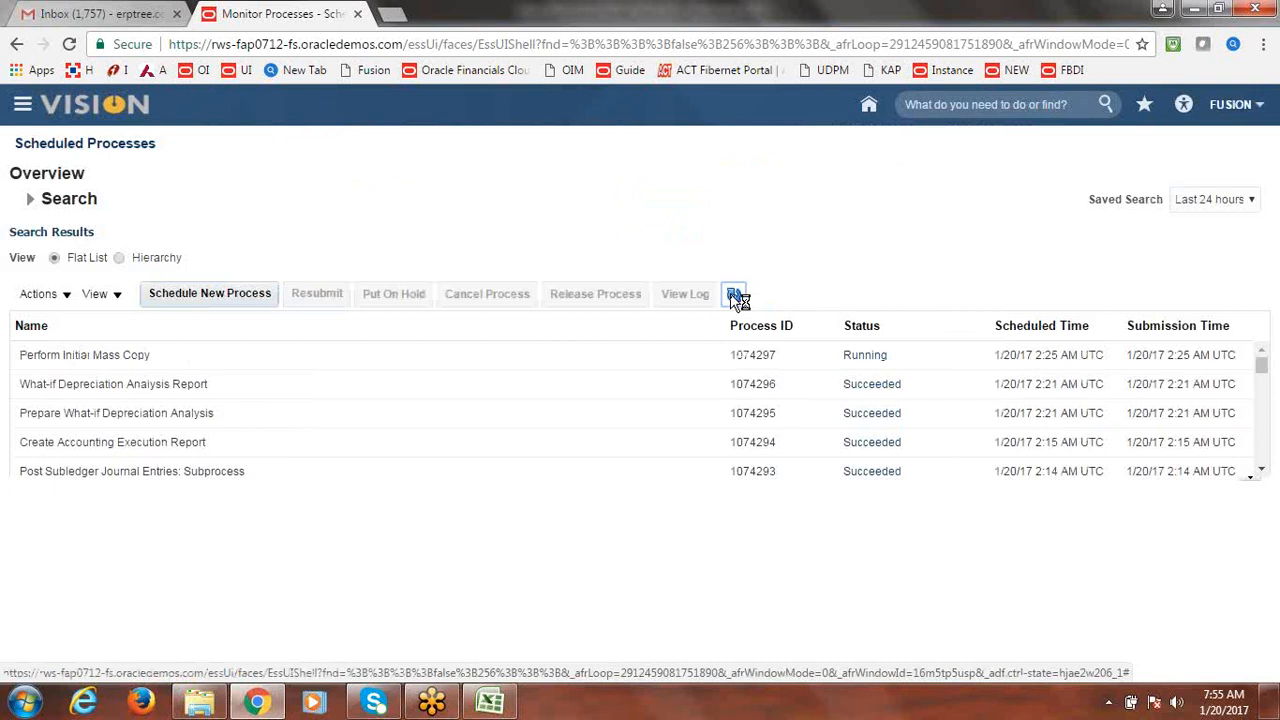
left_click(734, 296)
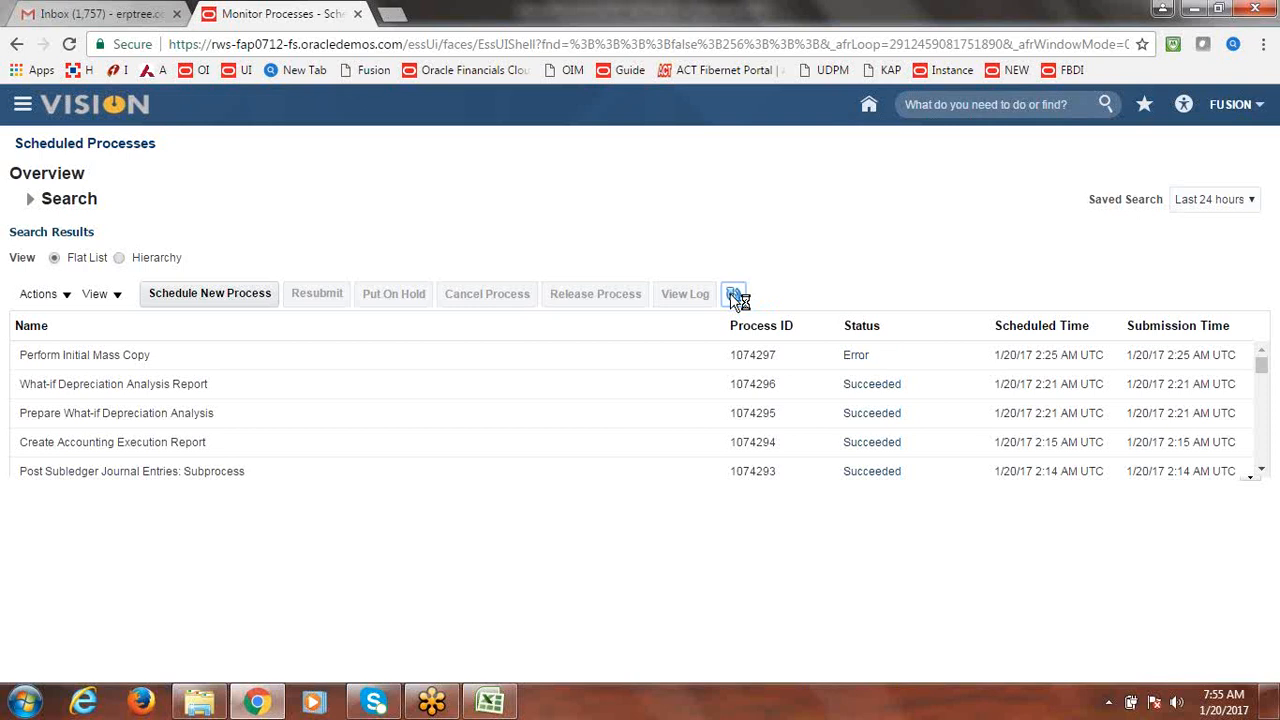
left_click(857, 362)
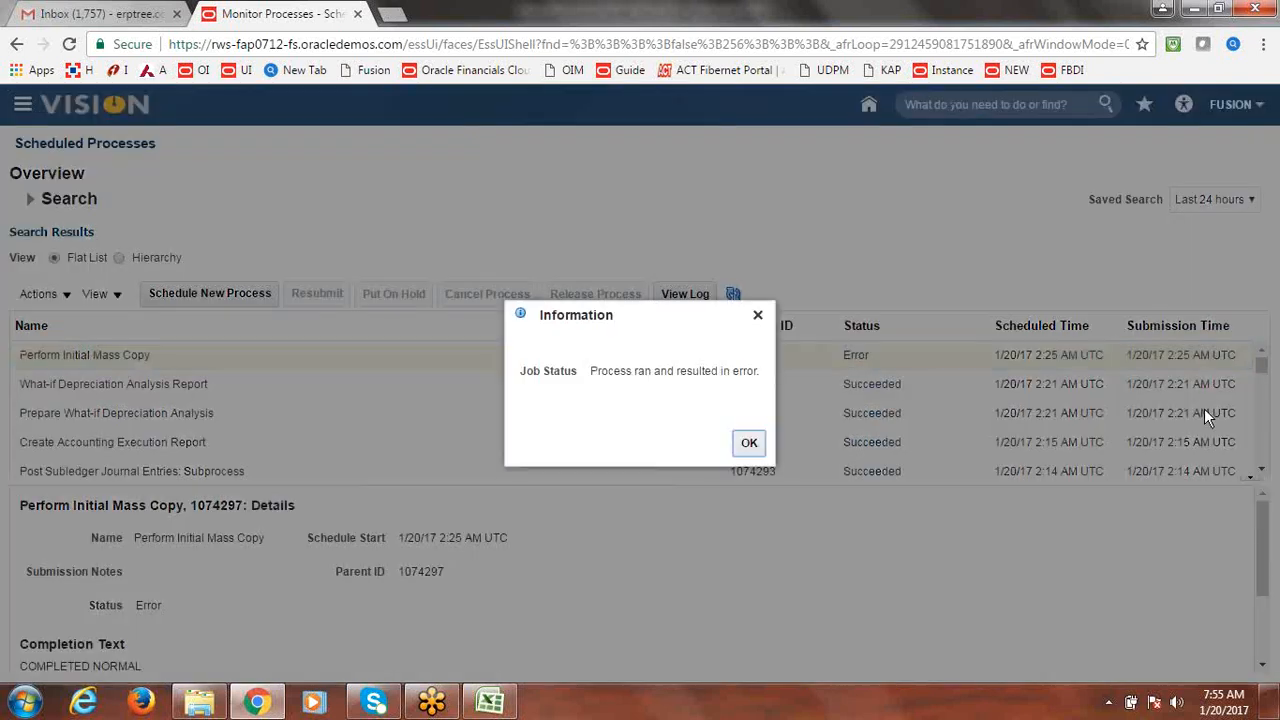
left_click(744, 450)
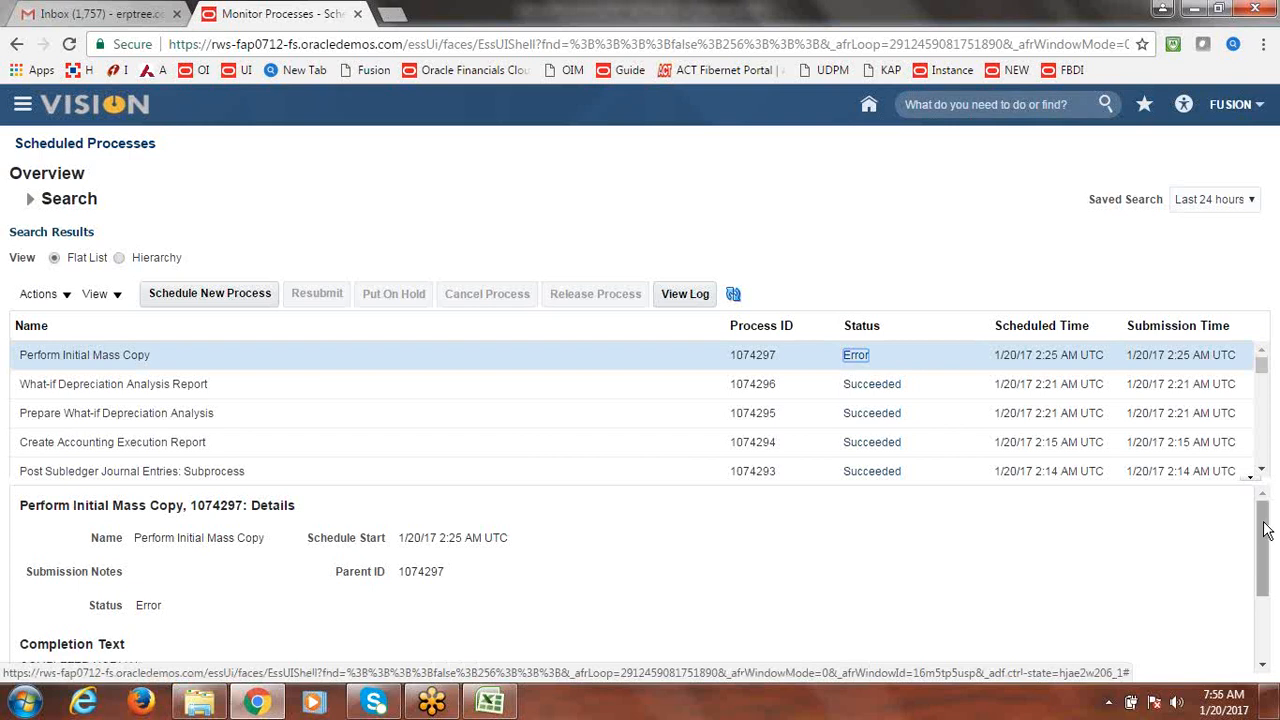
Download the process output file 1074297.txt, look at it in Notepad, and close it
mouse_move(1265, 530)
left_mouse_down()
mouse_move(1278, 595)
mouse_move(1278, 532)
left_mouse_up()
left_click_drag(1275, 707, 1276, 685)
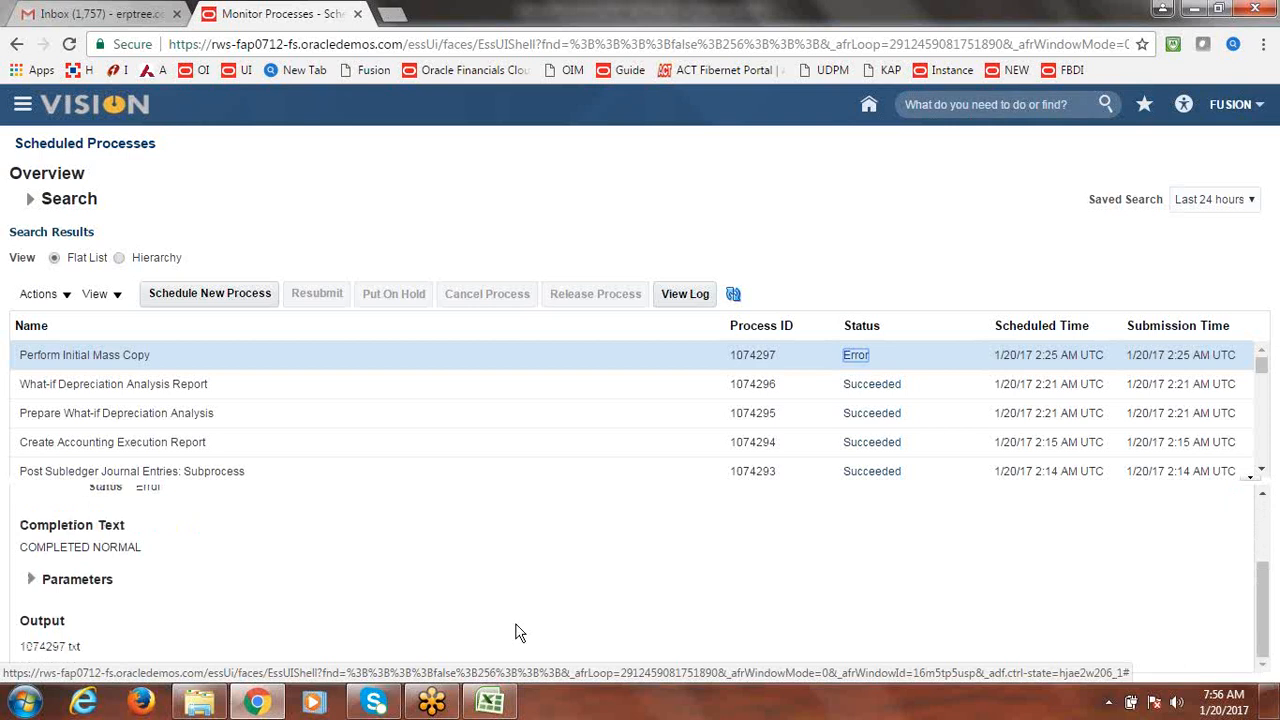
left_click(45, 648)
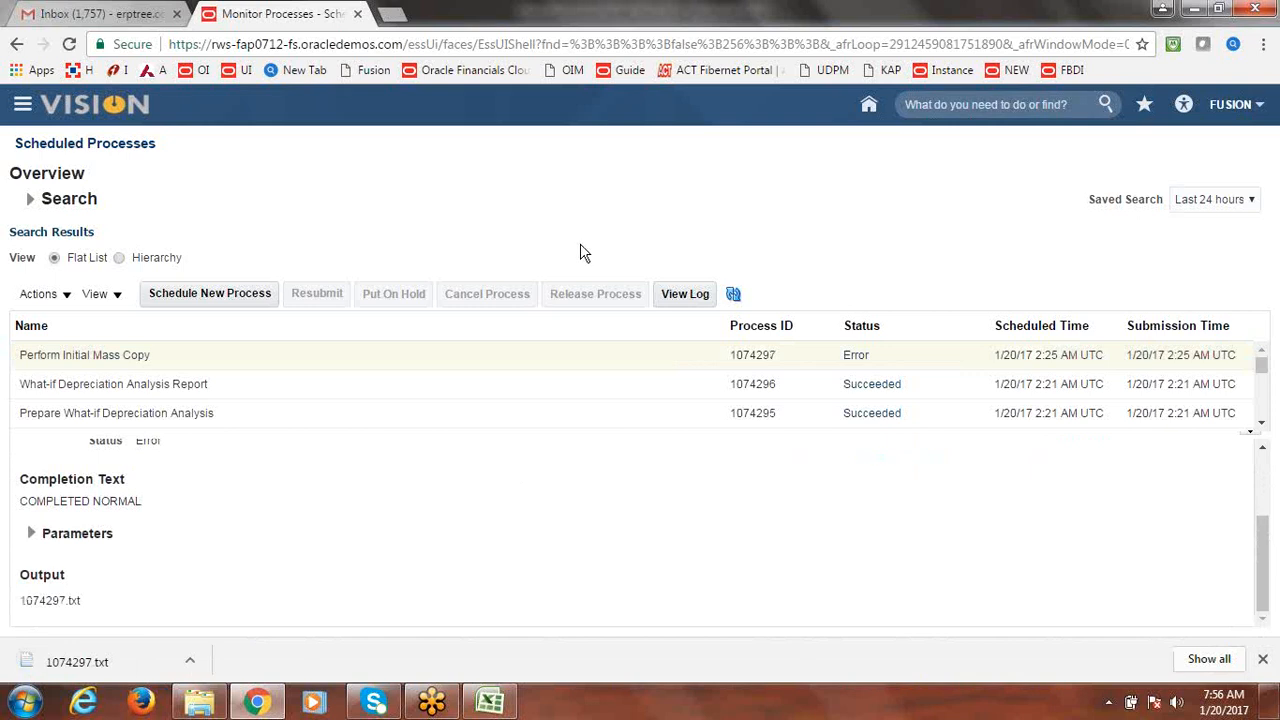
left_click(122, 660)
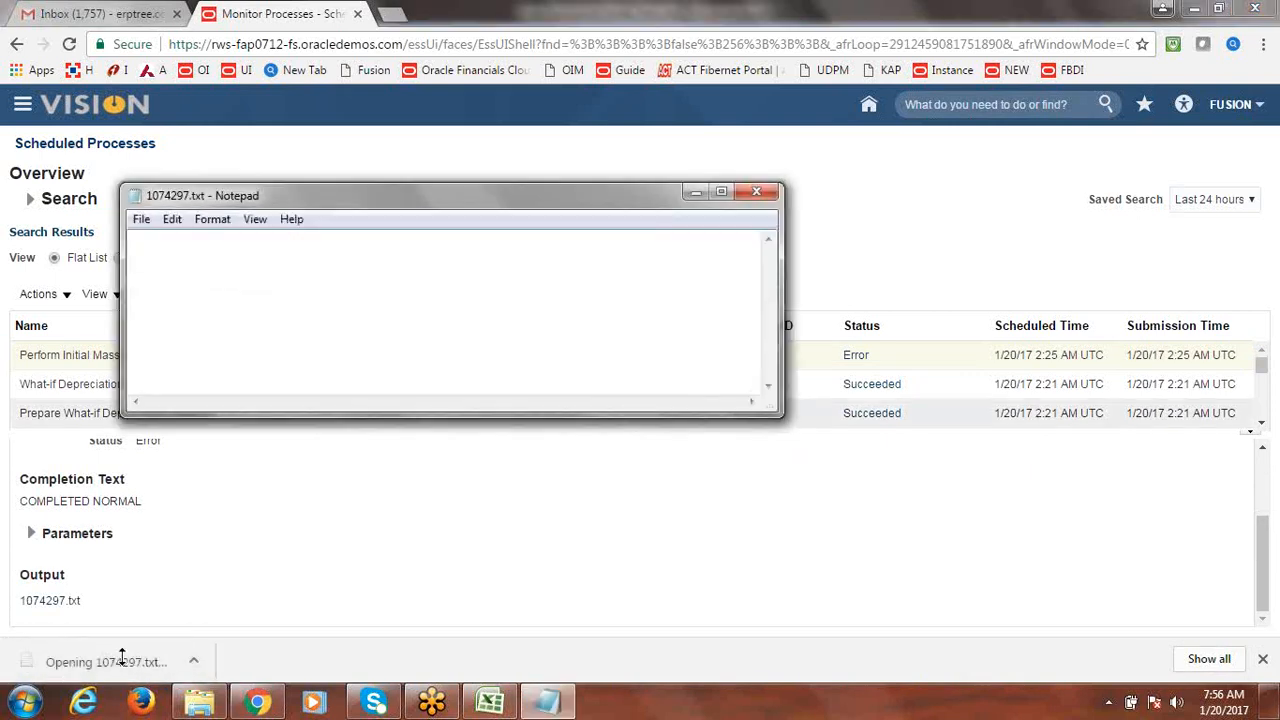
left_click(755, 192)
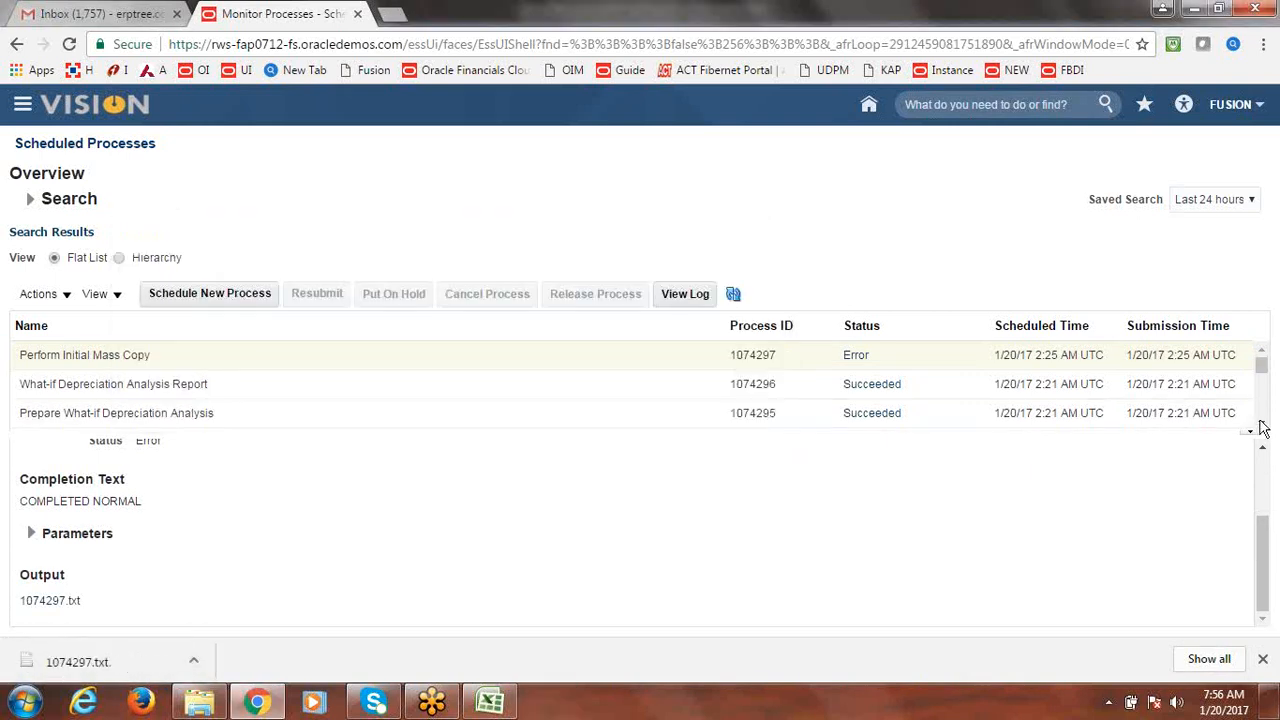
Review the details, completion text and output of the Perform Initial Mass Copy process
left_click(1258, 356)
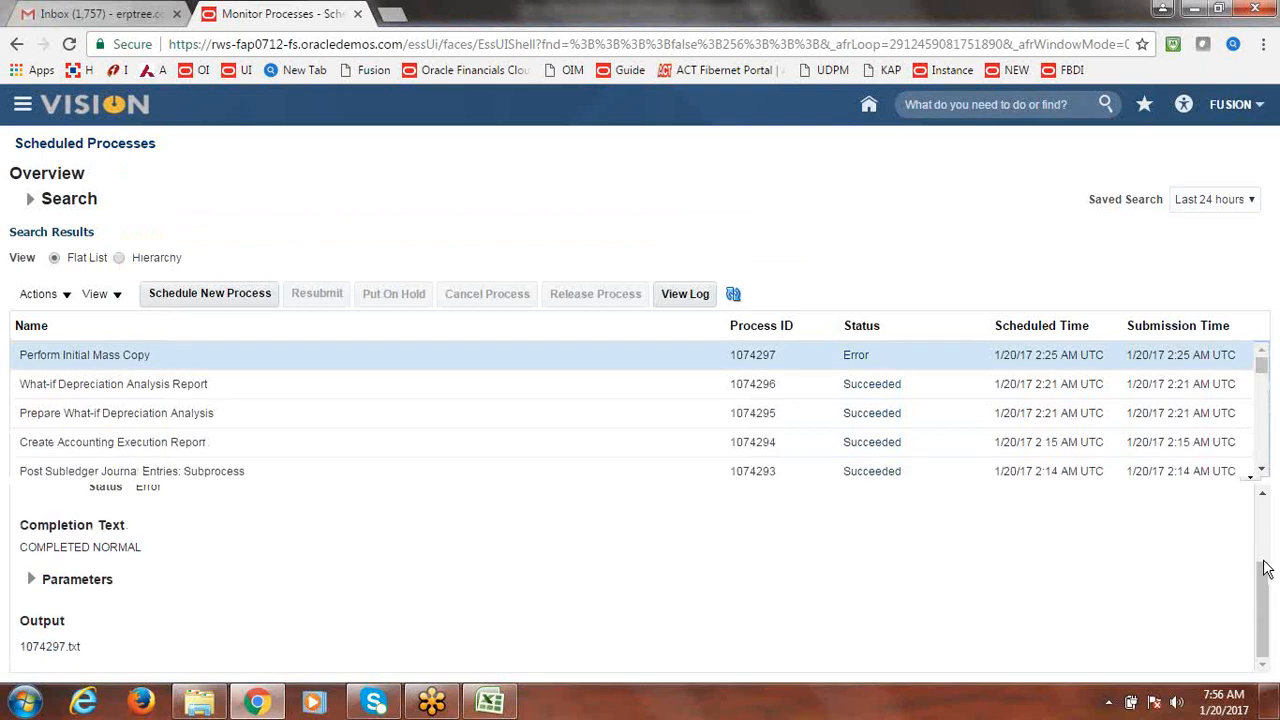
left_click_drag(1266, 568, 1274, 490)
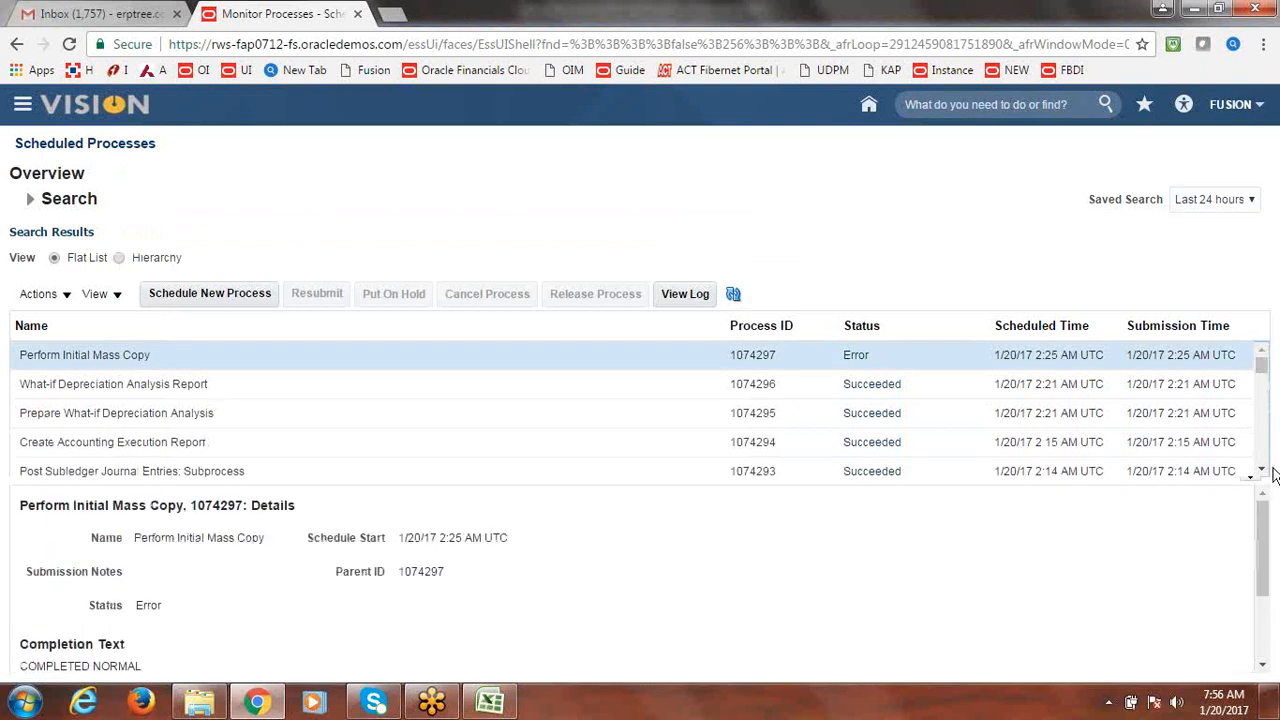
left_click(137, 357)
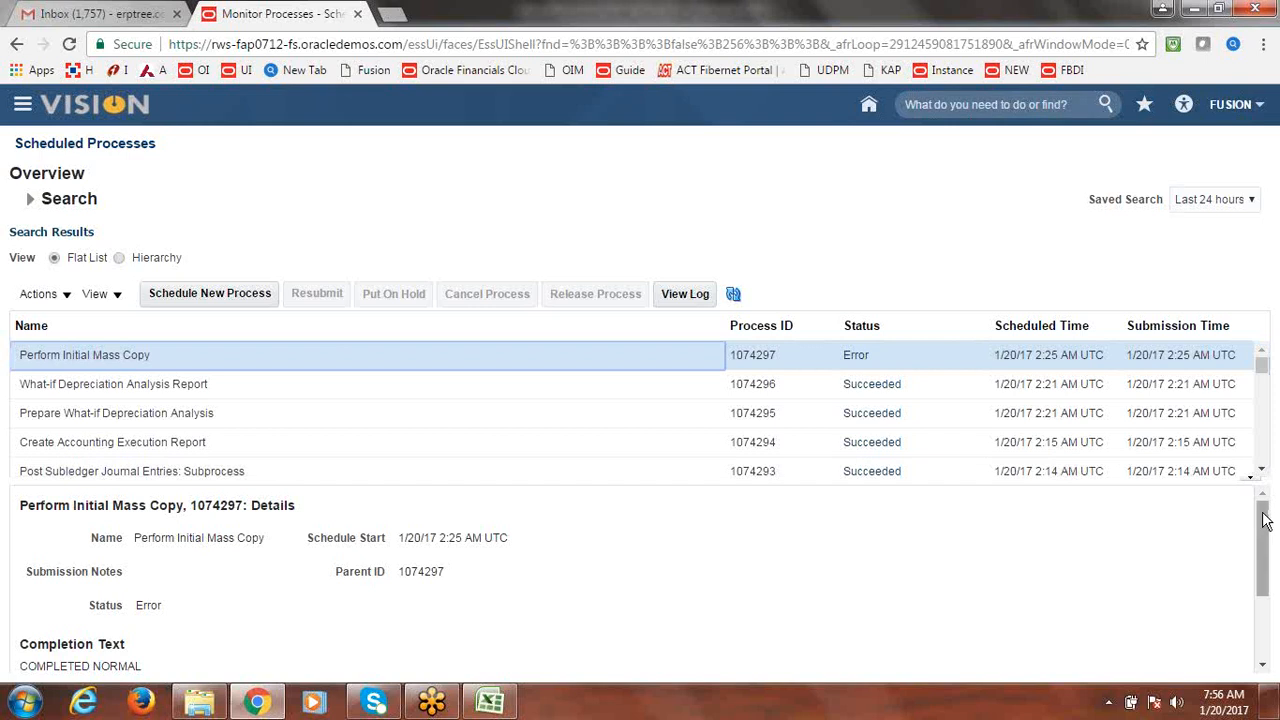
left_click_drag(1262, 520, 1277, 601)
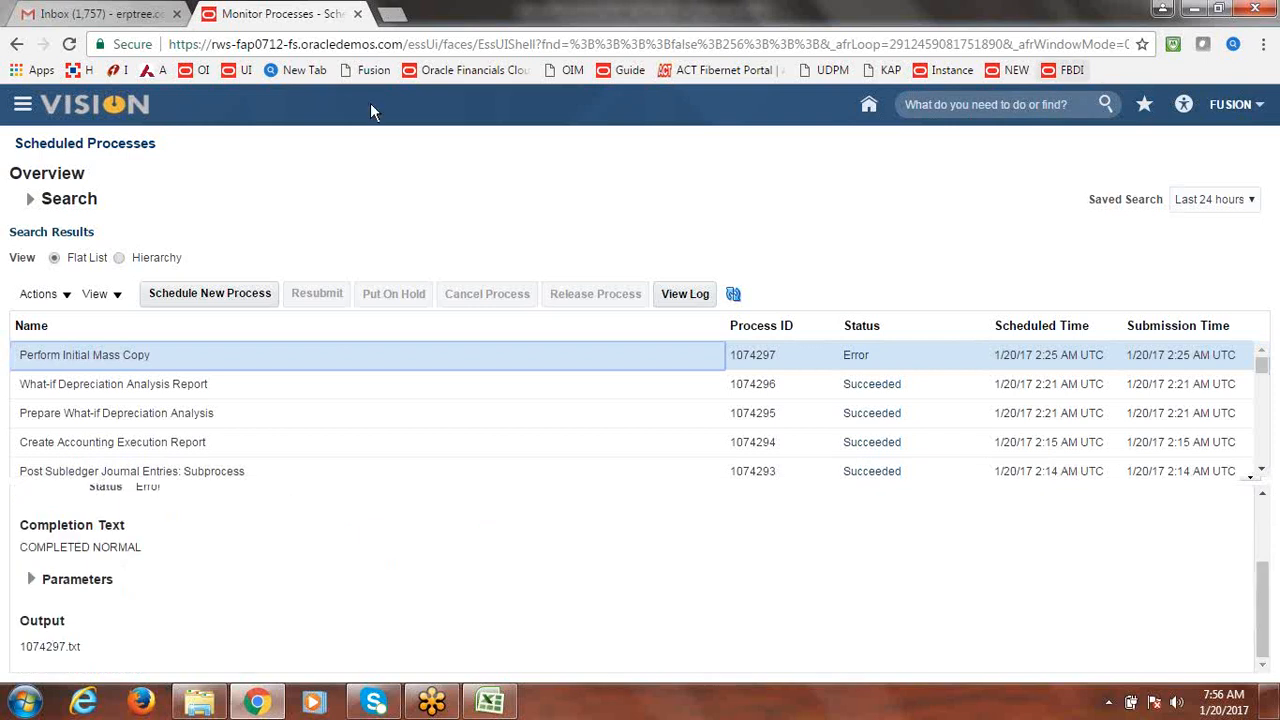
Go to the Assets work area and show the depreciation period details of the FUSION CORP book
left_click(22, 107)
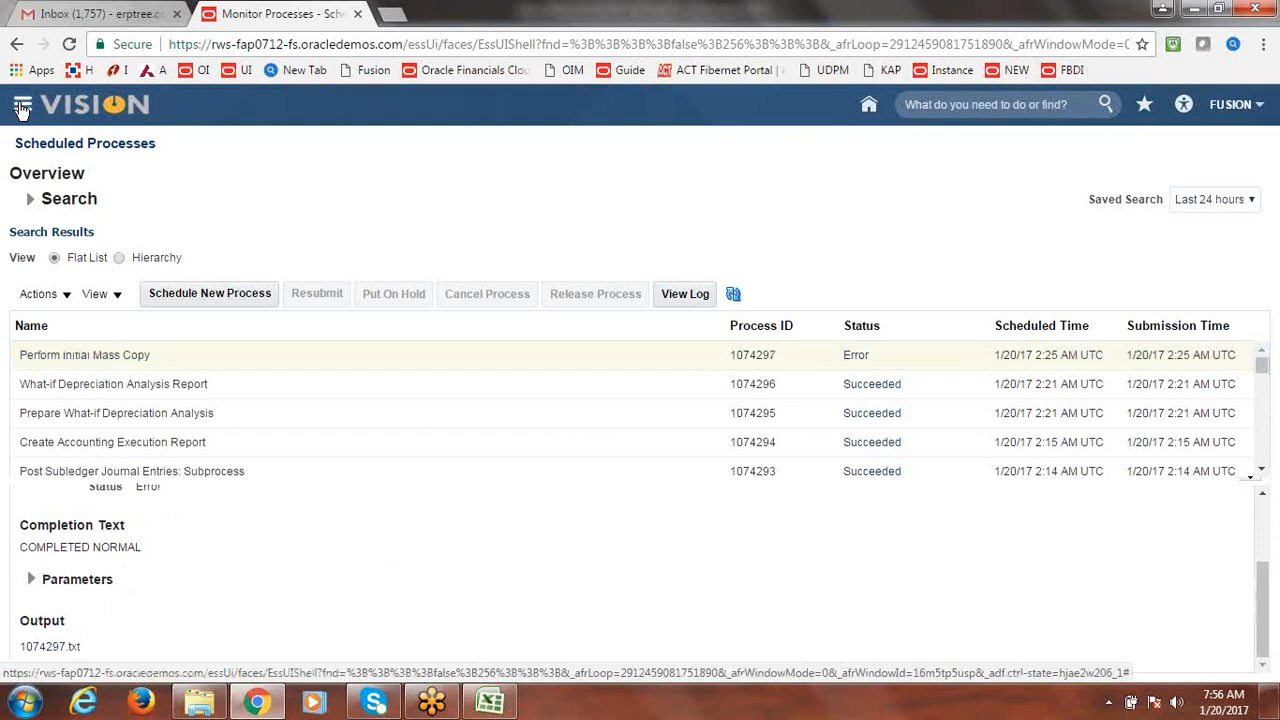
left_click(465, 212)
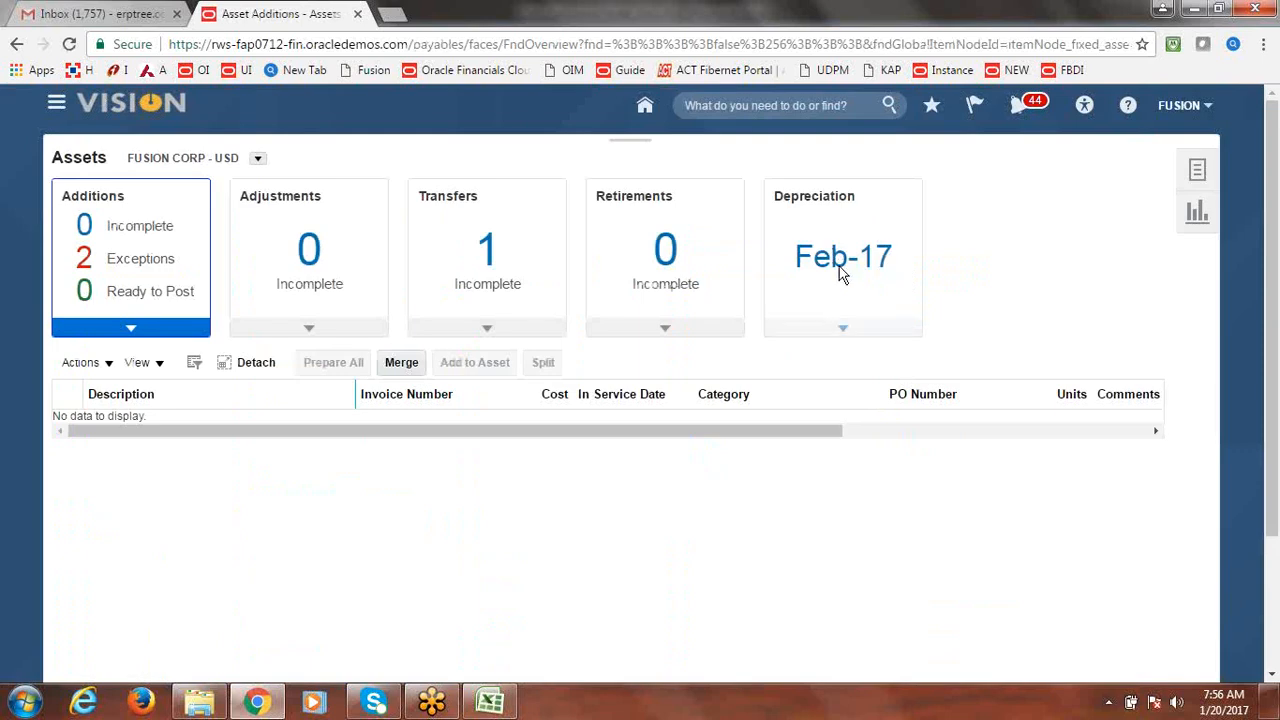
left_click(845, 330)
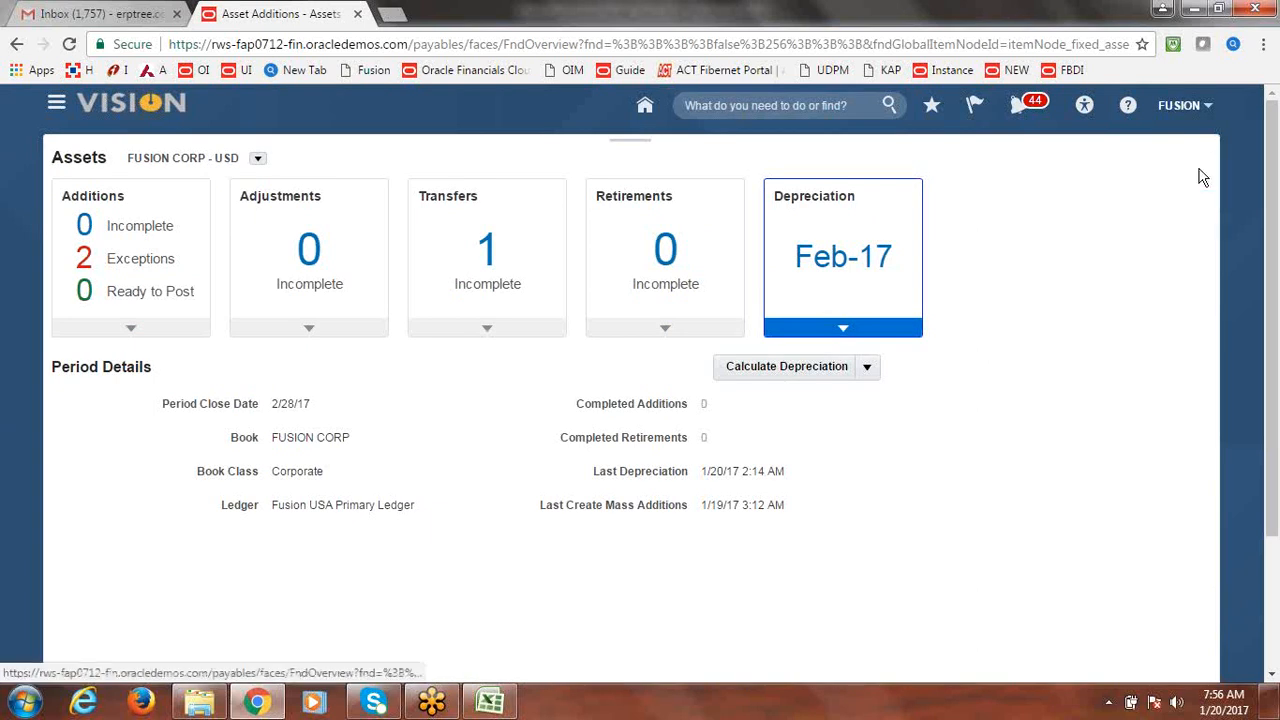
Open Manage All Books and select the FUSION TAX book in the Asset Book Monitor
left_click(1202, 177)
scroll(1214, 250, "down", 1)
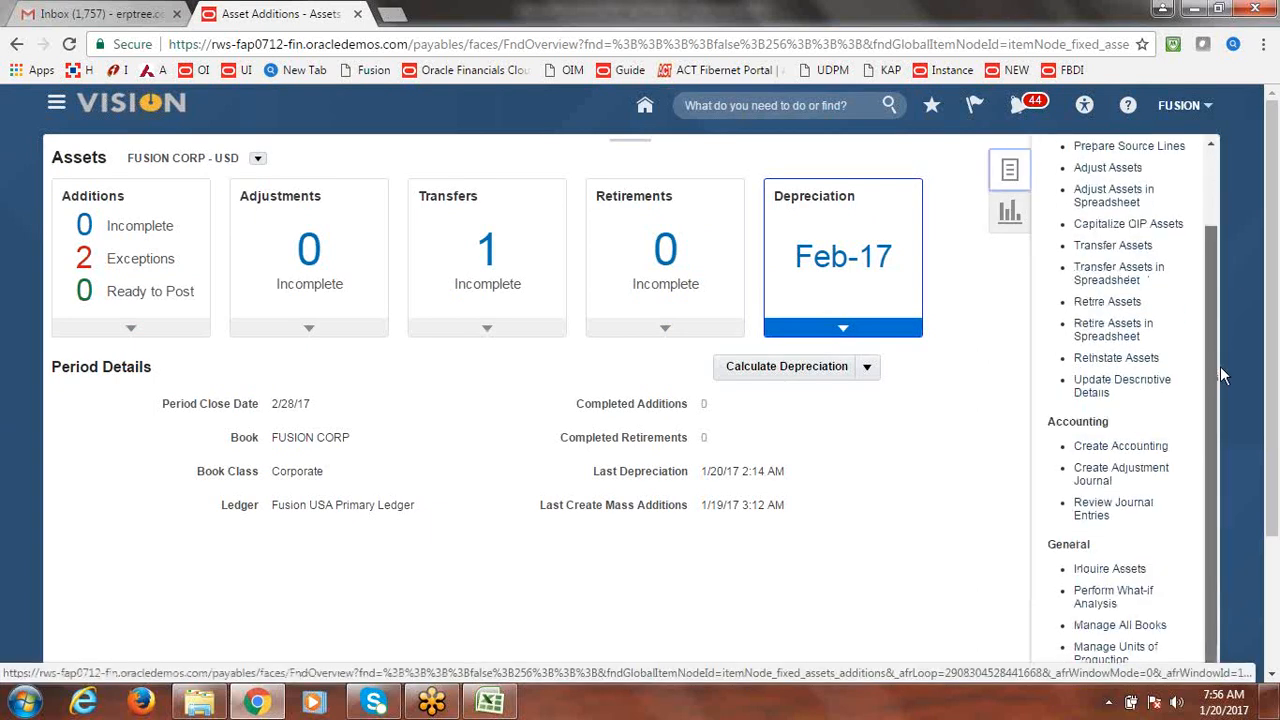
left_click(1120, 626)
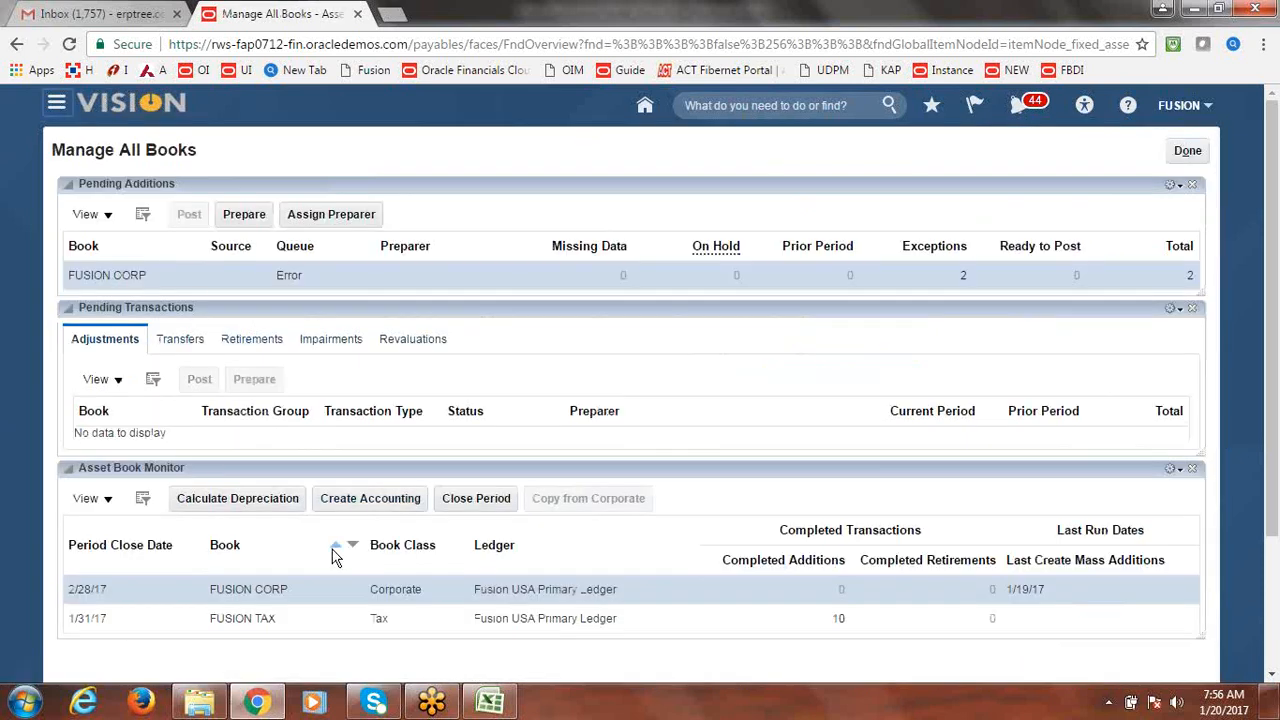
left_click(126, 621)
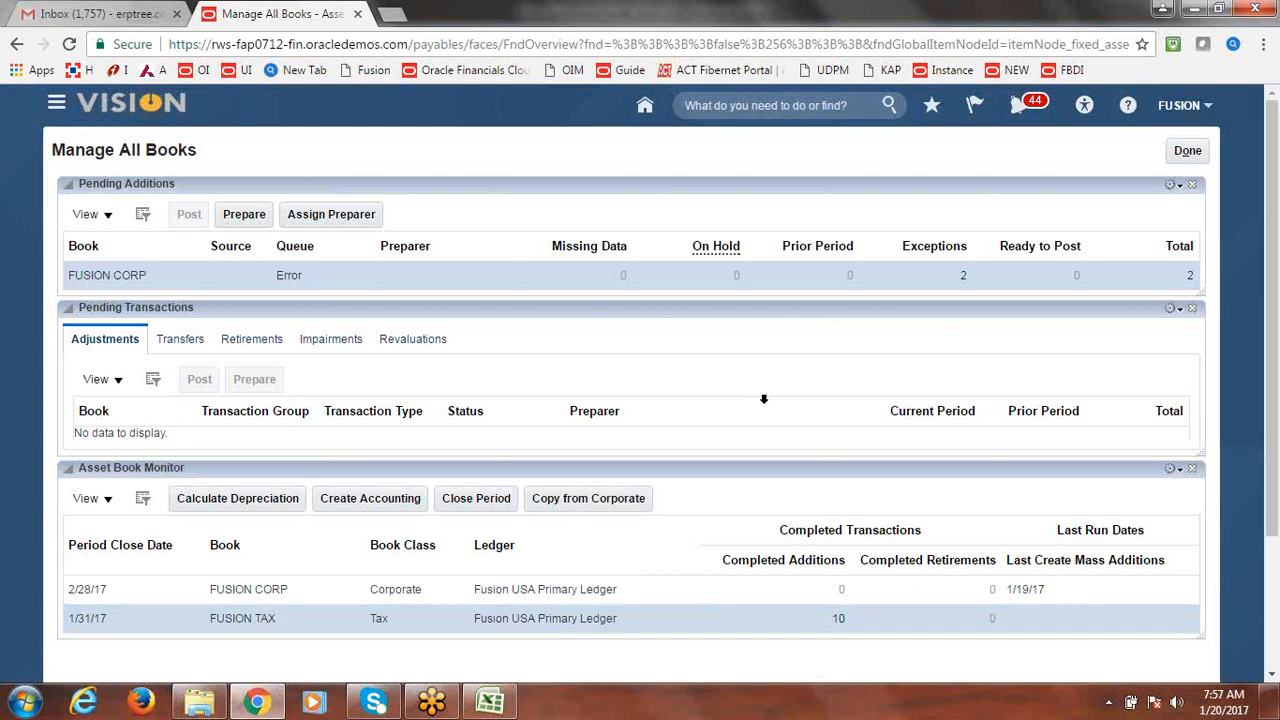
Leave Manage All Books and reopen the Assets work area by way of the home page
left_click(57, 113)
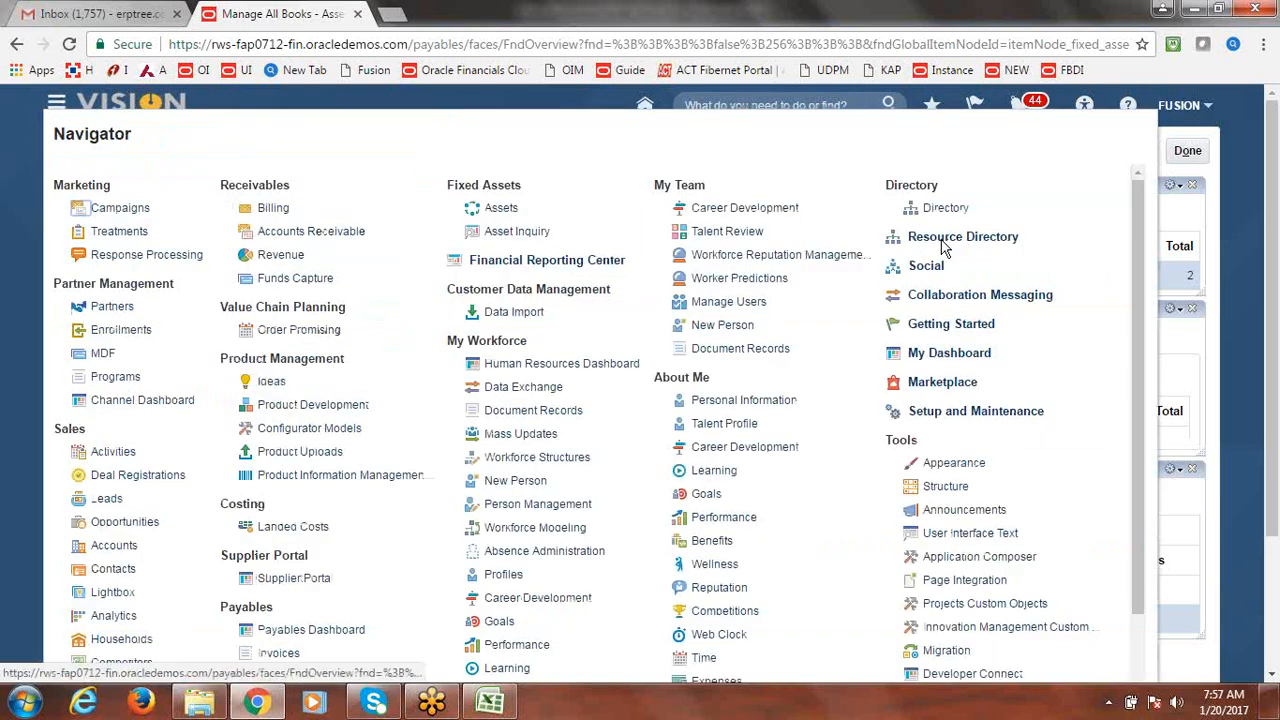
left_click(500, 208)
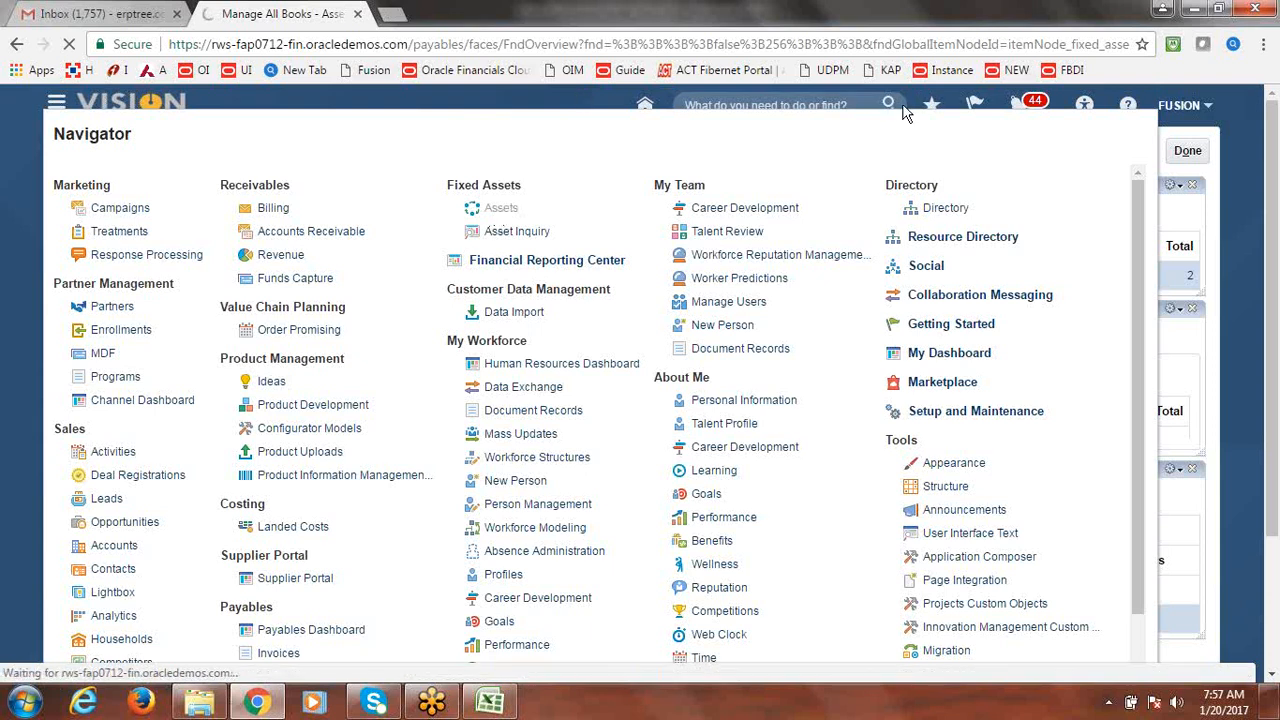
left_click(1235, 163)
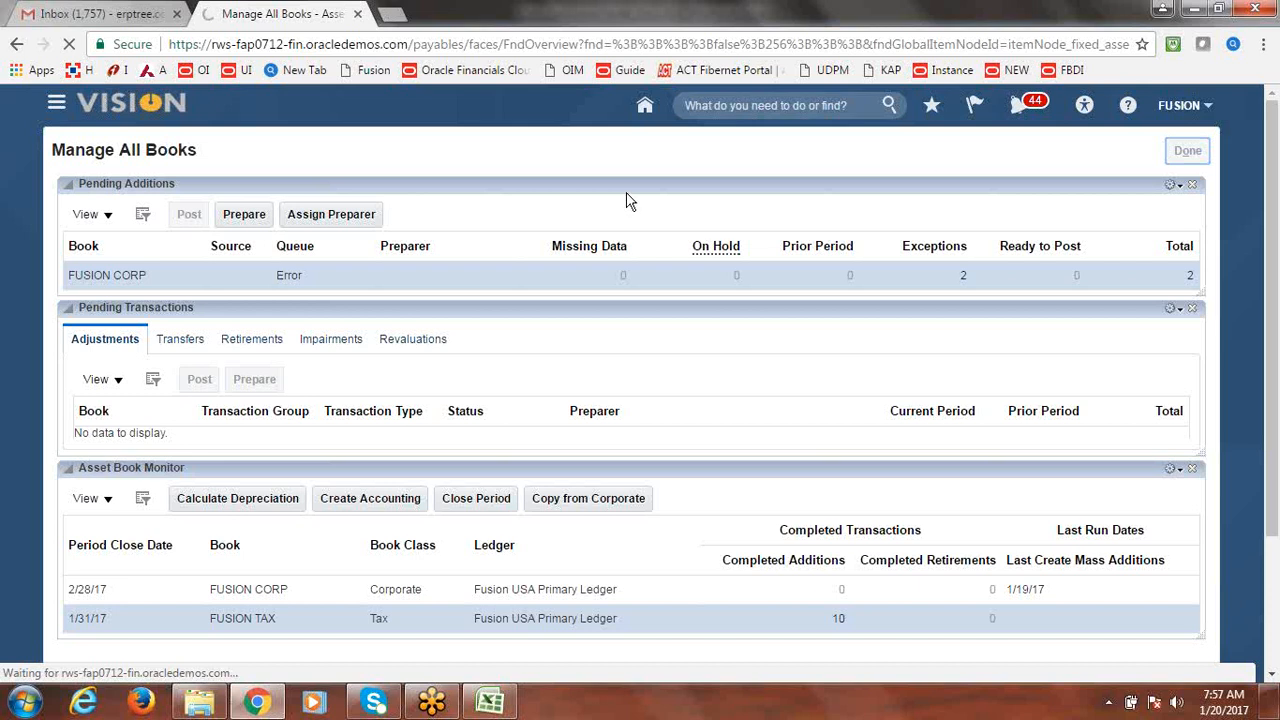
left_click(1014, 72)
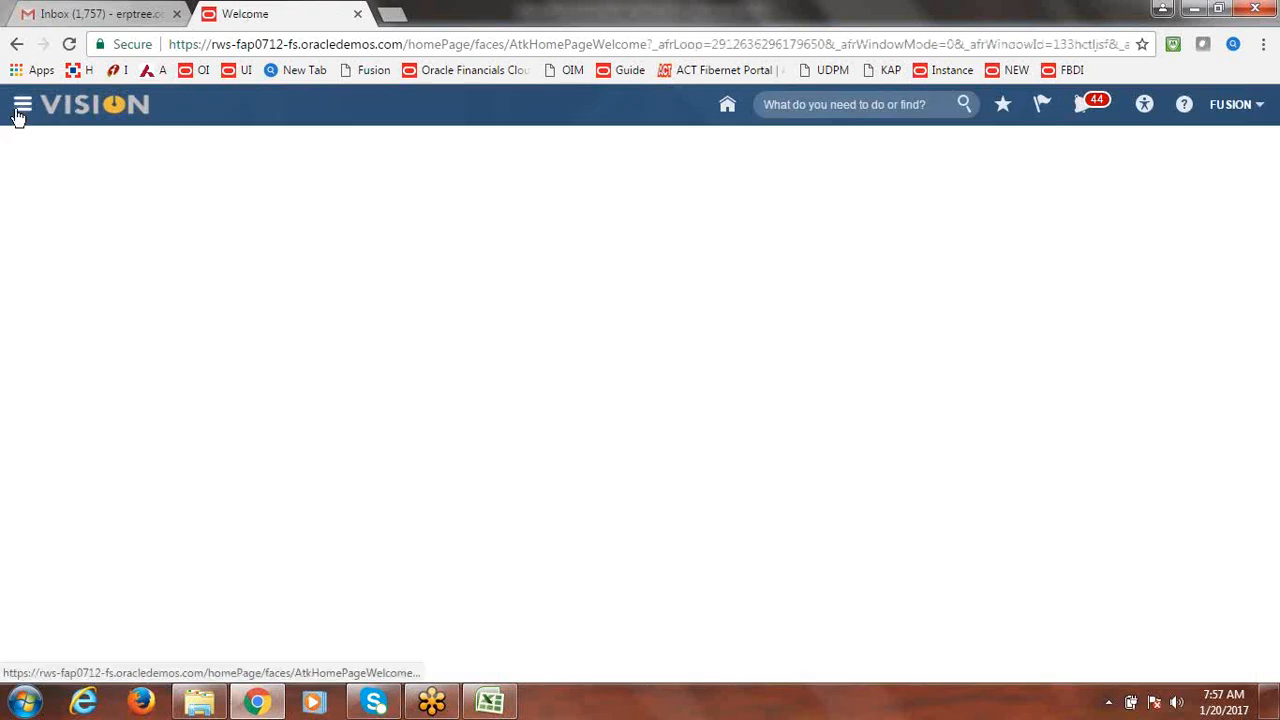
left_click(18, 112)
left_click(466, 211)
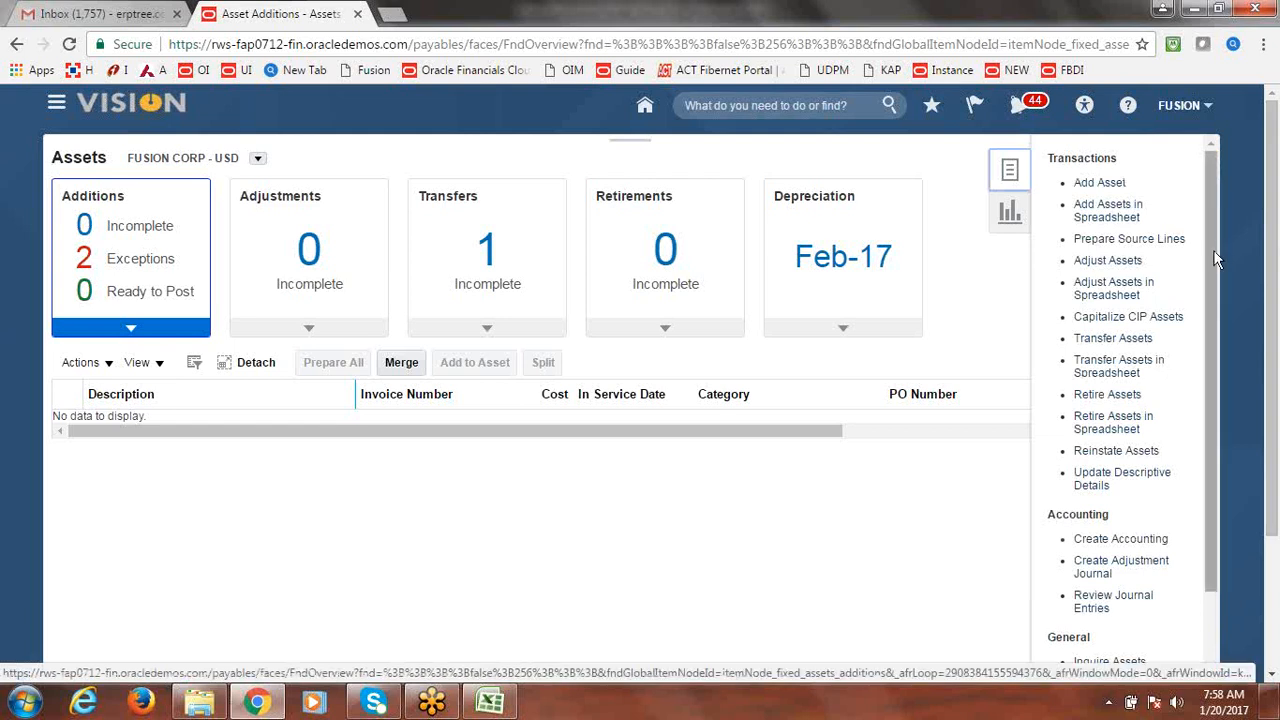
Inquire on all assets in the FUSION TAX book, look through the list, and close the inquiry
scroll(1220, 285, "down", 2)
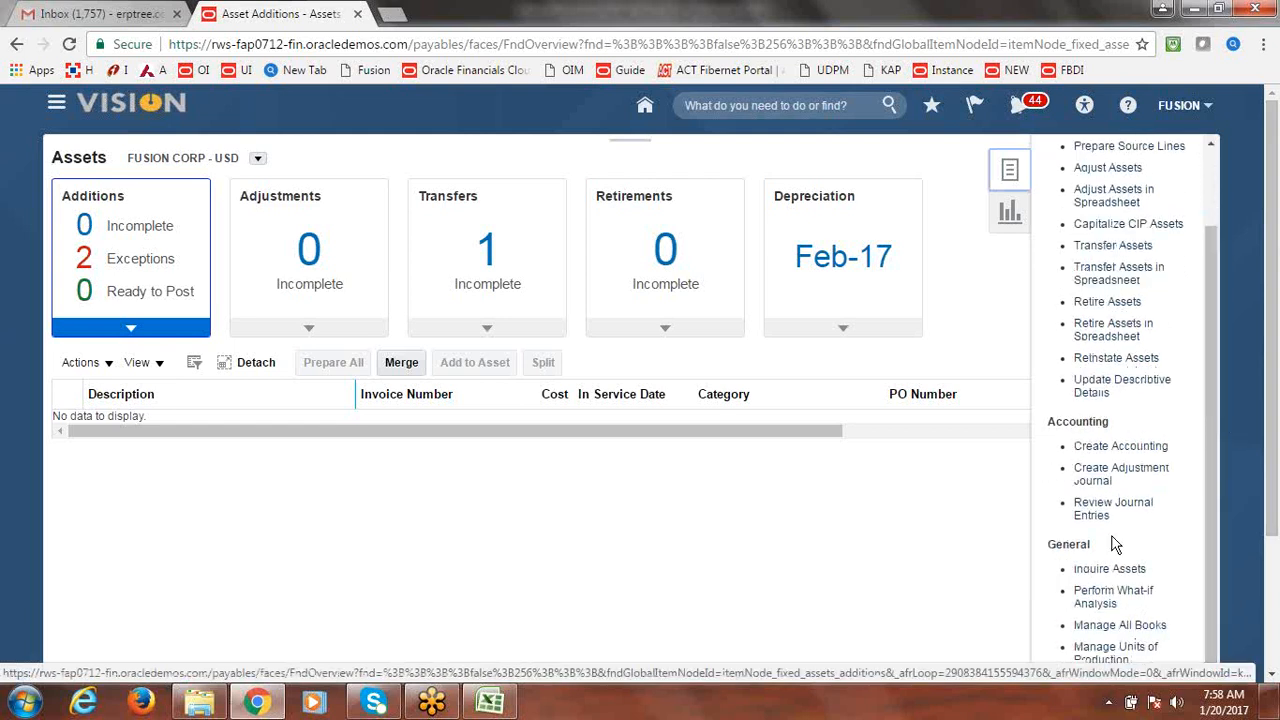
left_click(1110, 574)
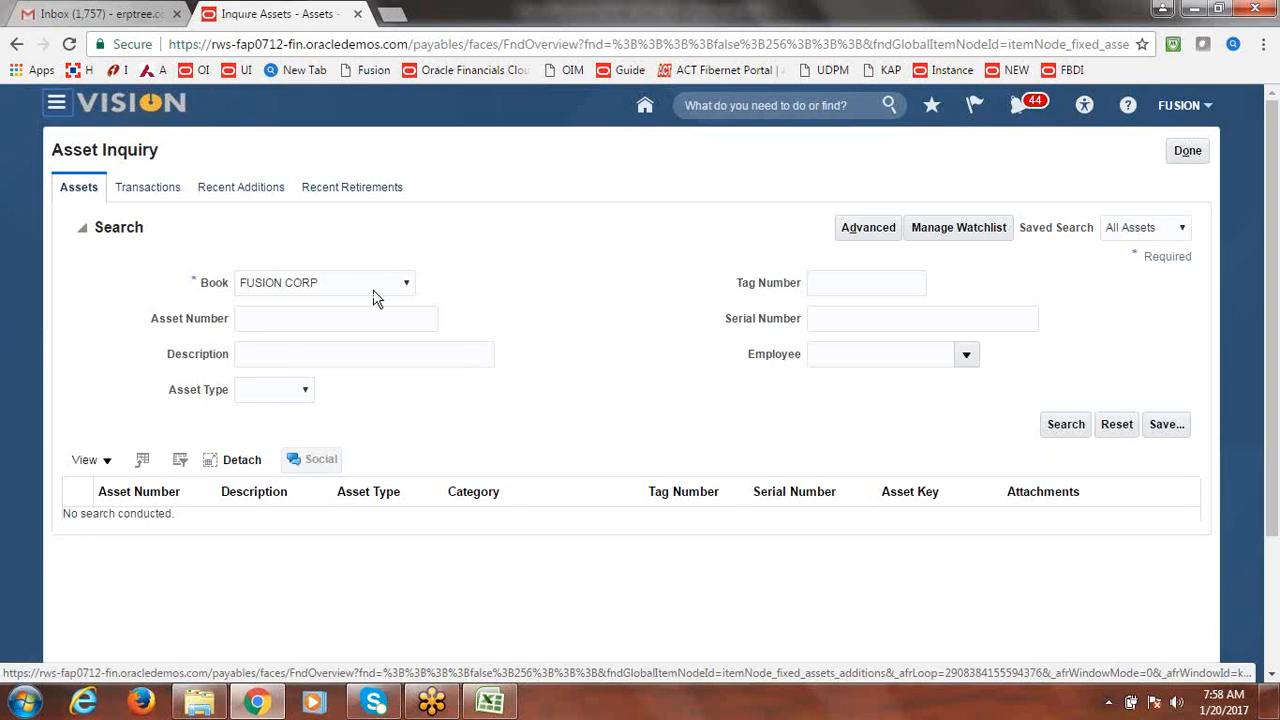
left_click(408, 283)
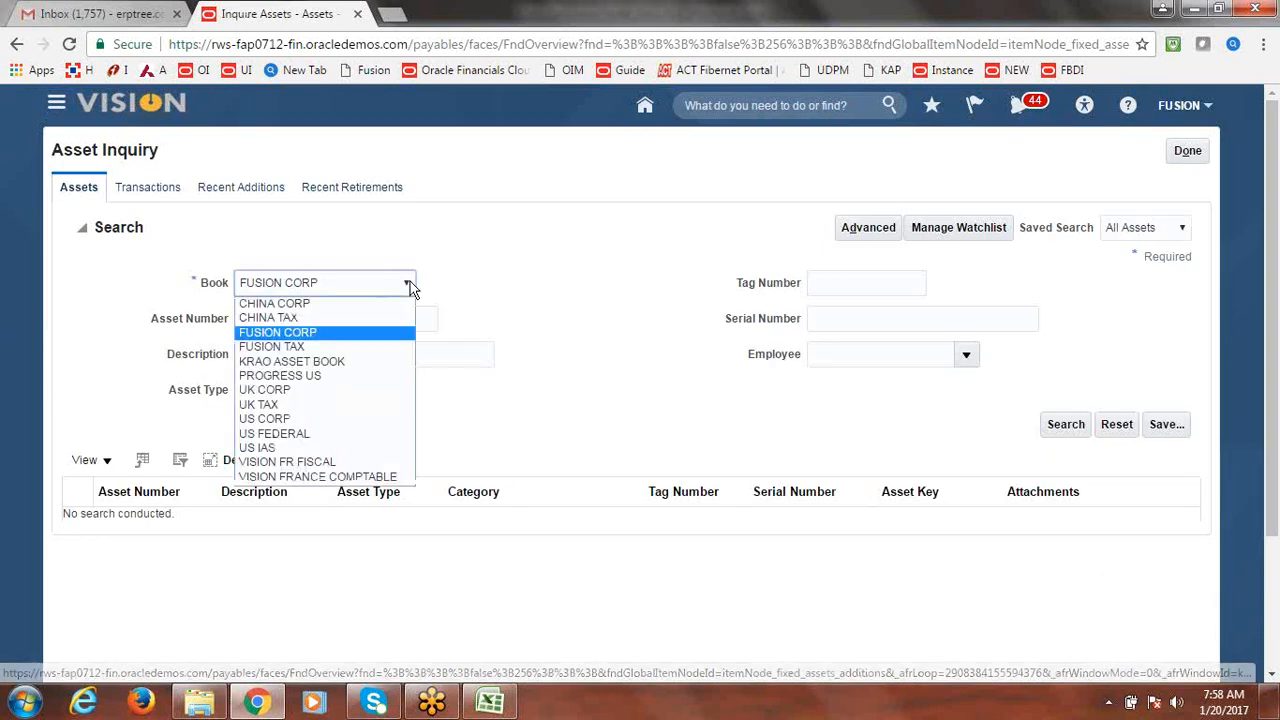
left_click(360, 346)
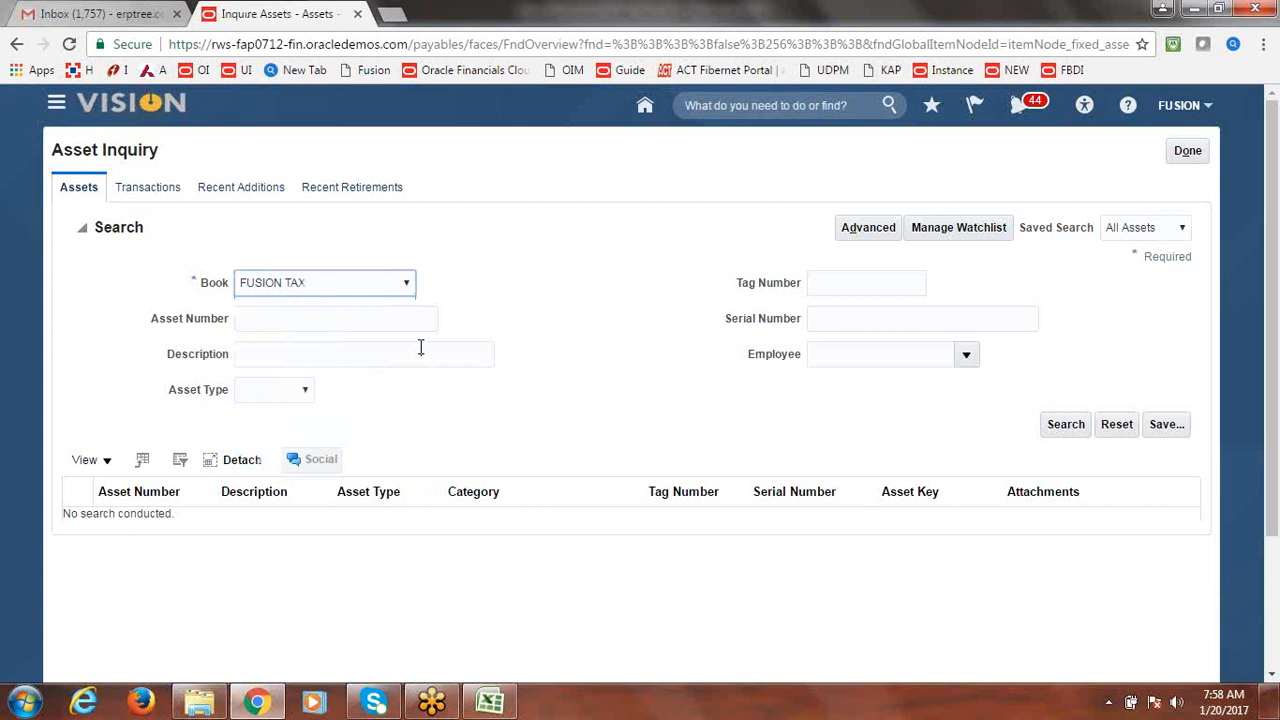
left_click(1068, 425)
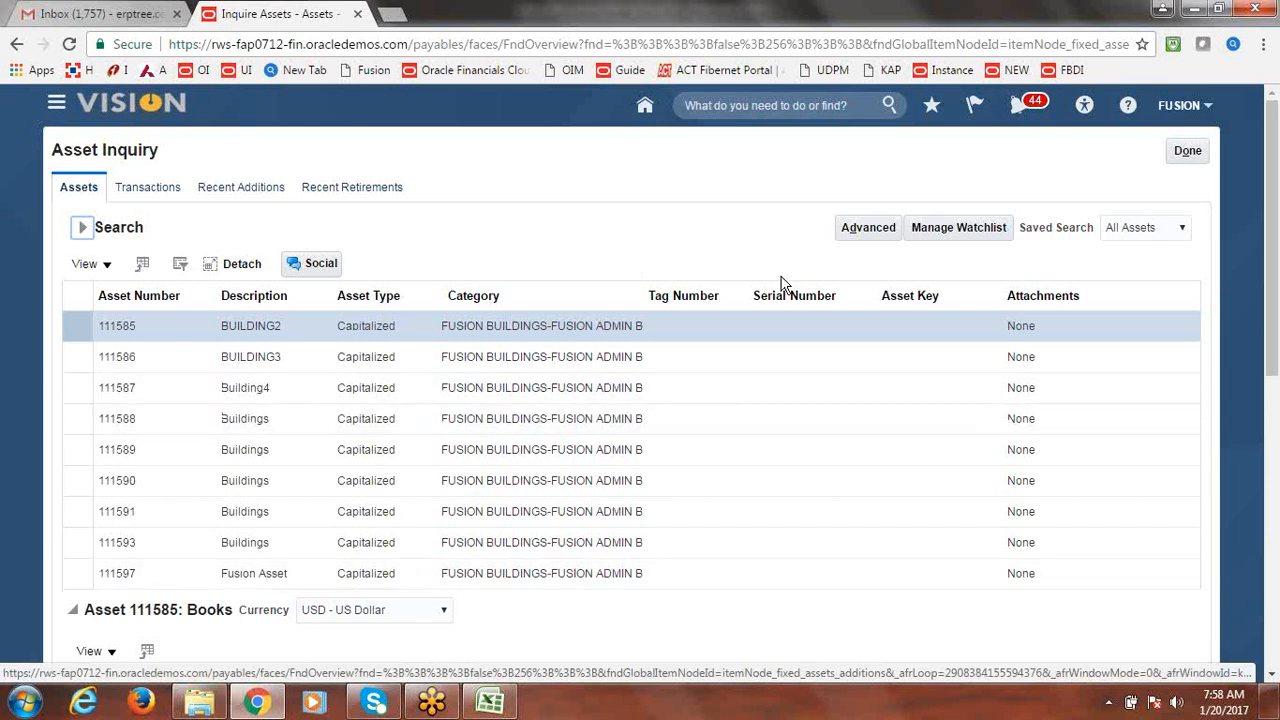
mouse_move(1270, 296)
left_mouse_down()
mouse_move(1276, 518)
mouse_move(1274, 320)
left_mouse_up()
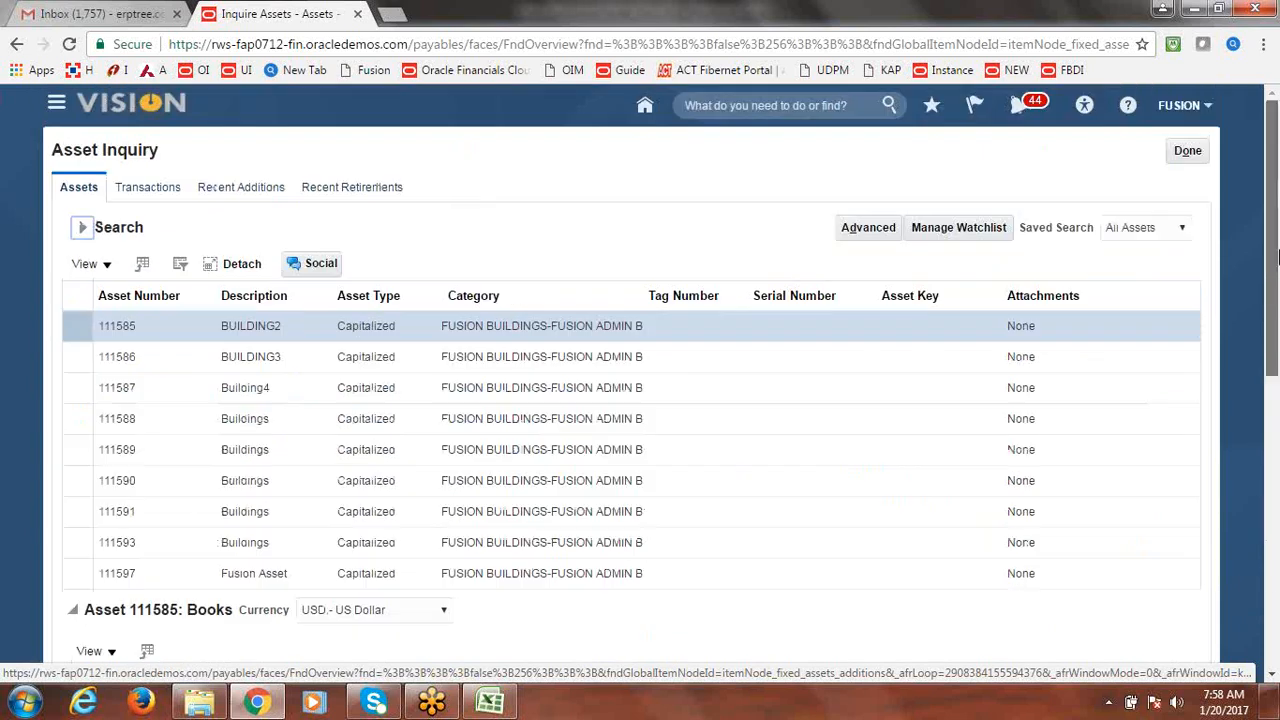
left_click(1188, 153)
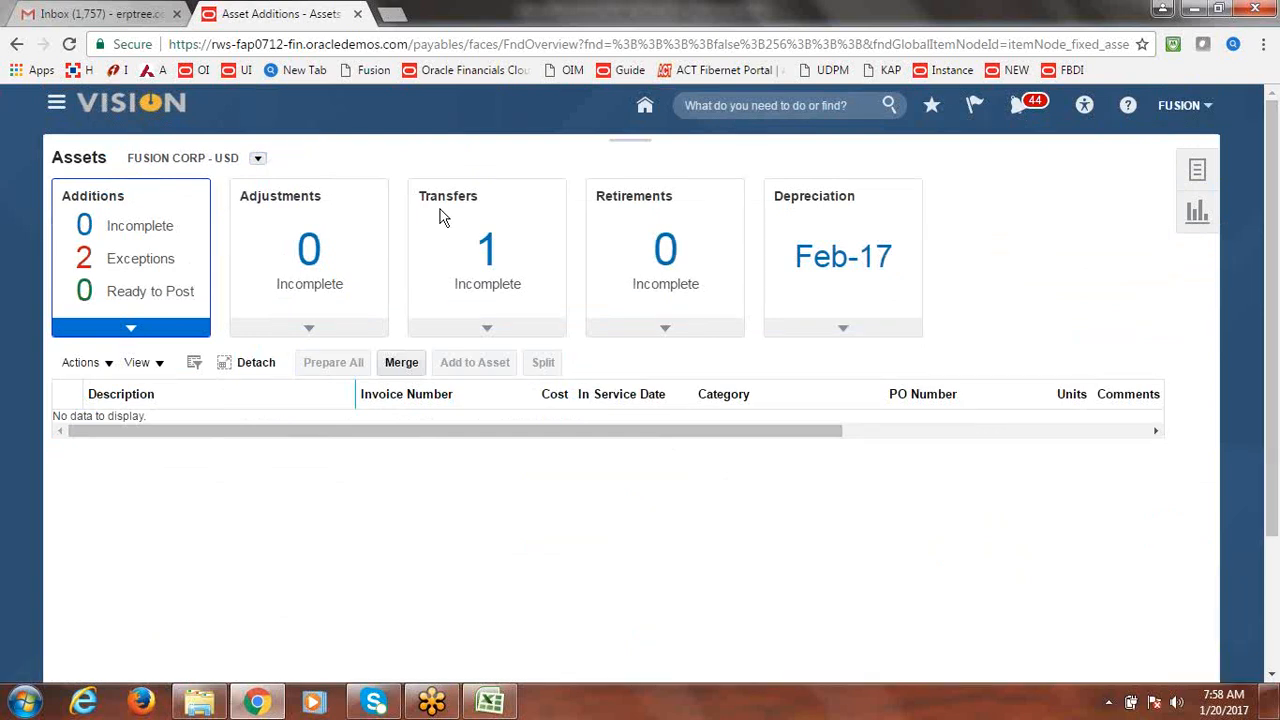
Switch the Assets work area to the FUSION TAX - USD book and show its depreciation period details
left_click(258, 162)
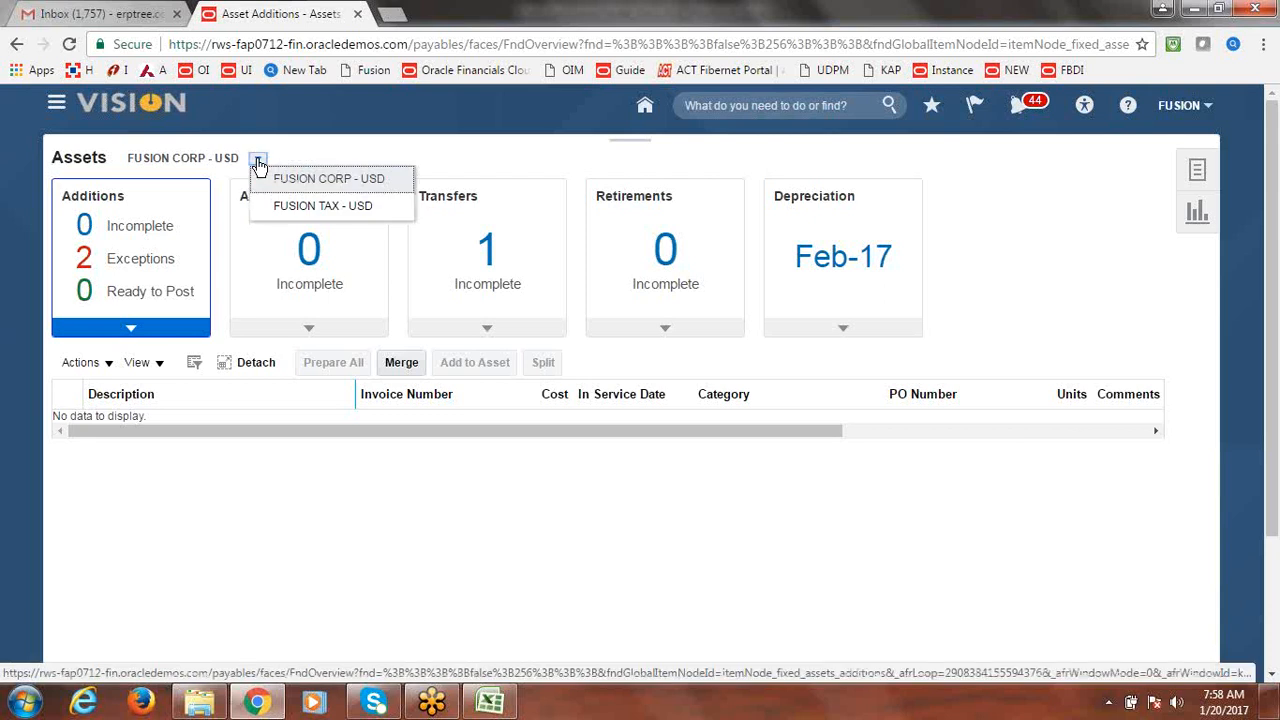
left_click(287, 210)
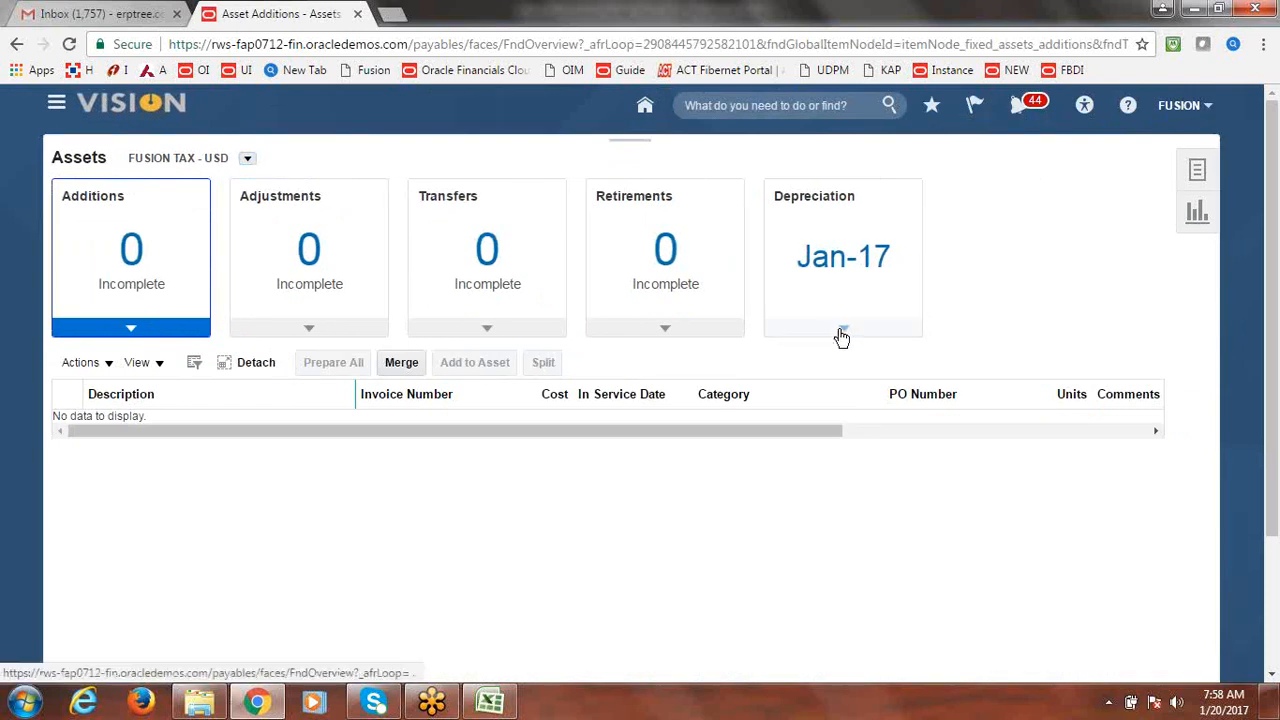
left_click(842, 332)
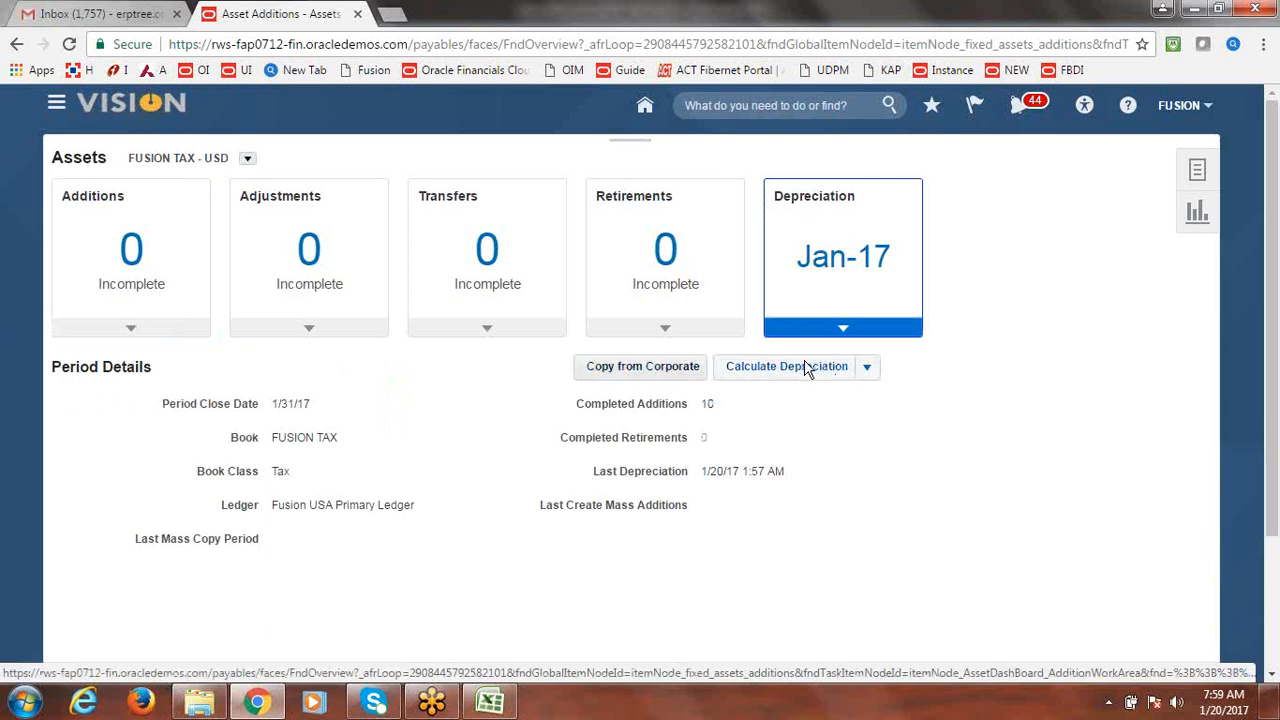
Close the Jan-17 period of the FUSION TAX book, accepting that it cannot be reopened
left_click(868, 368)
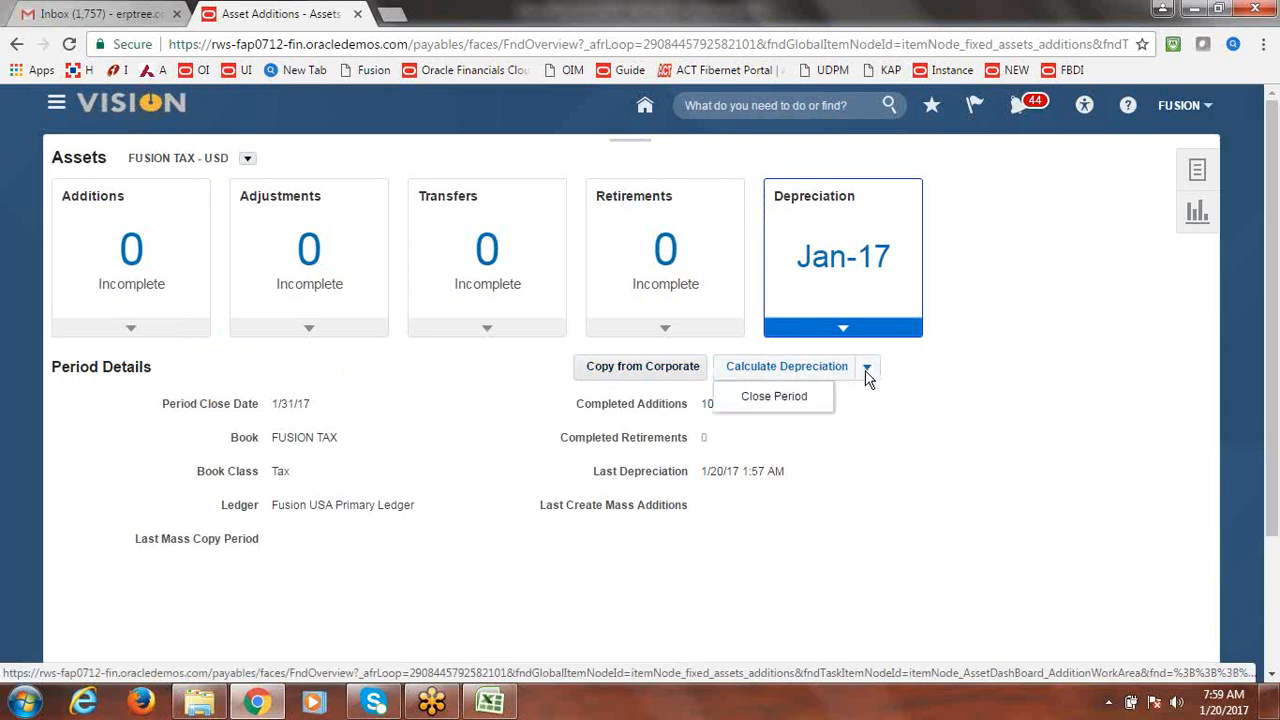
left_click(795, 392)
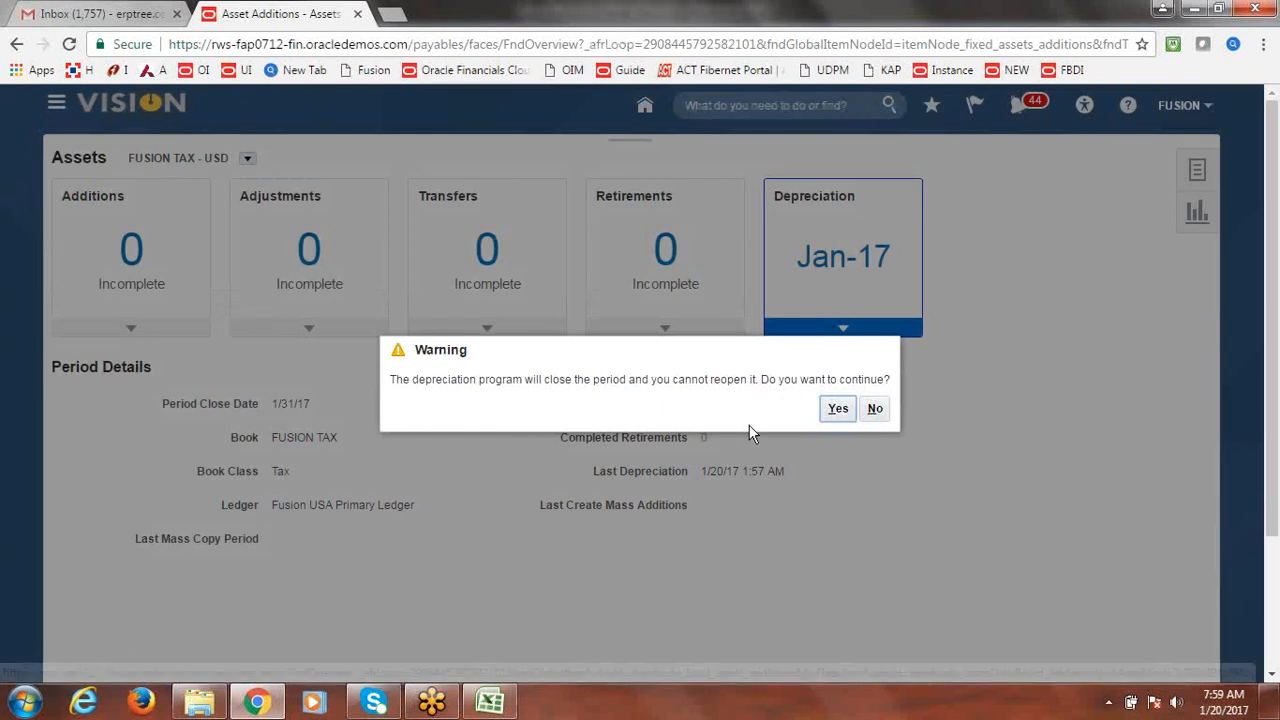
left_click(837, 410)
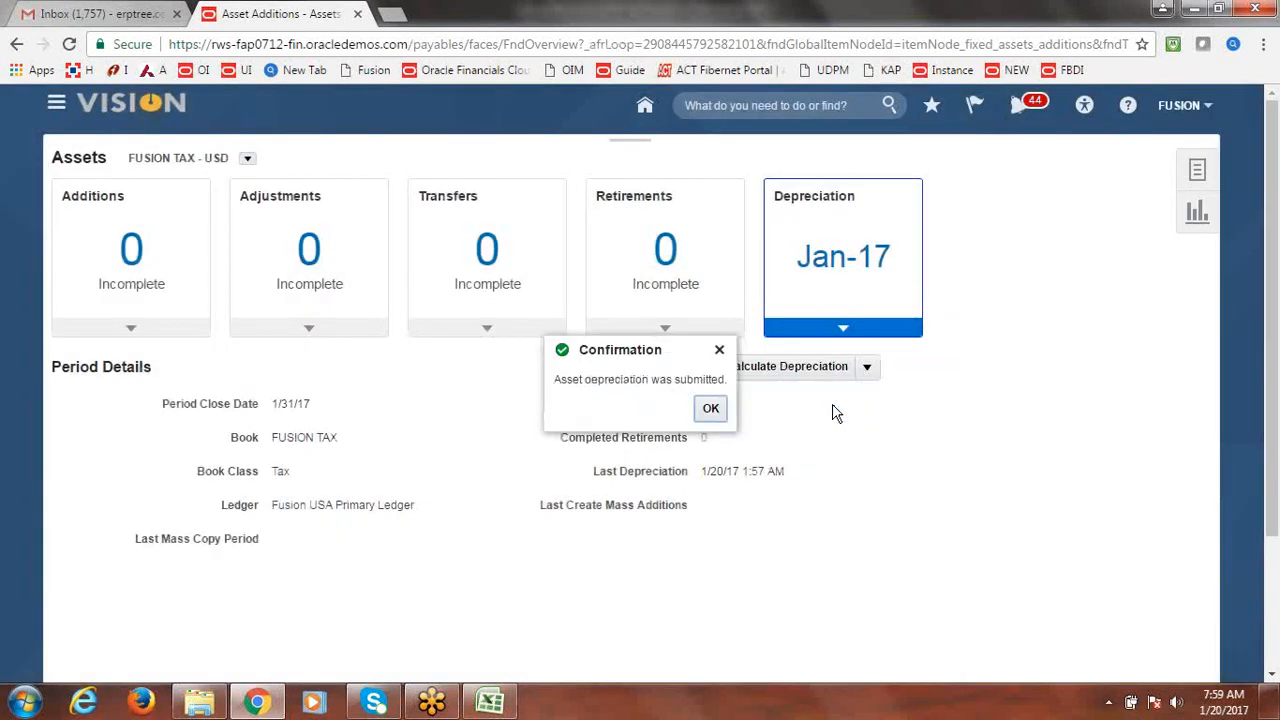
left_click(710, 410)
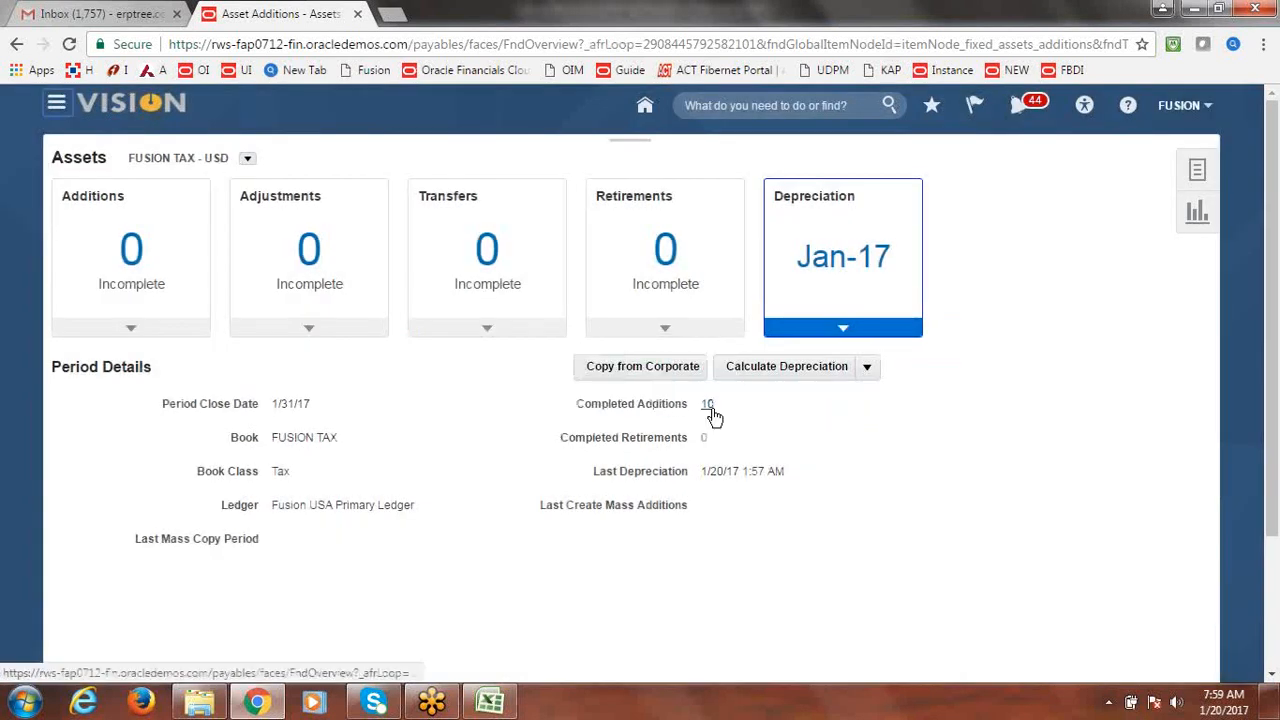
Open Scheduled Processes and refresh the list repeatedly to monitor the depreciation and accounting jobs
left_click(57, 105)
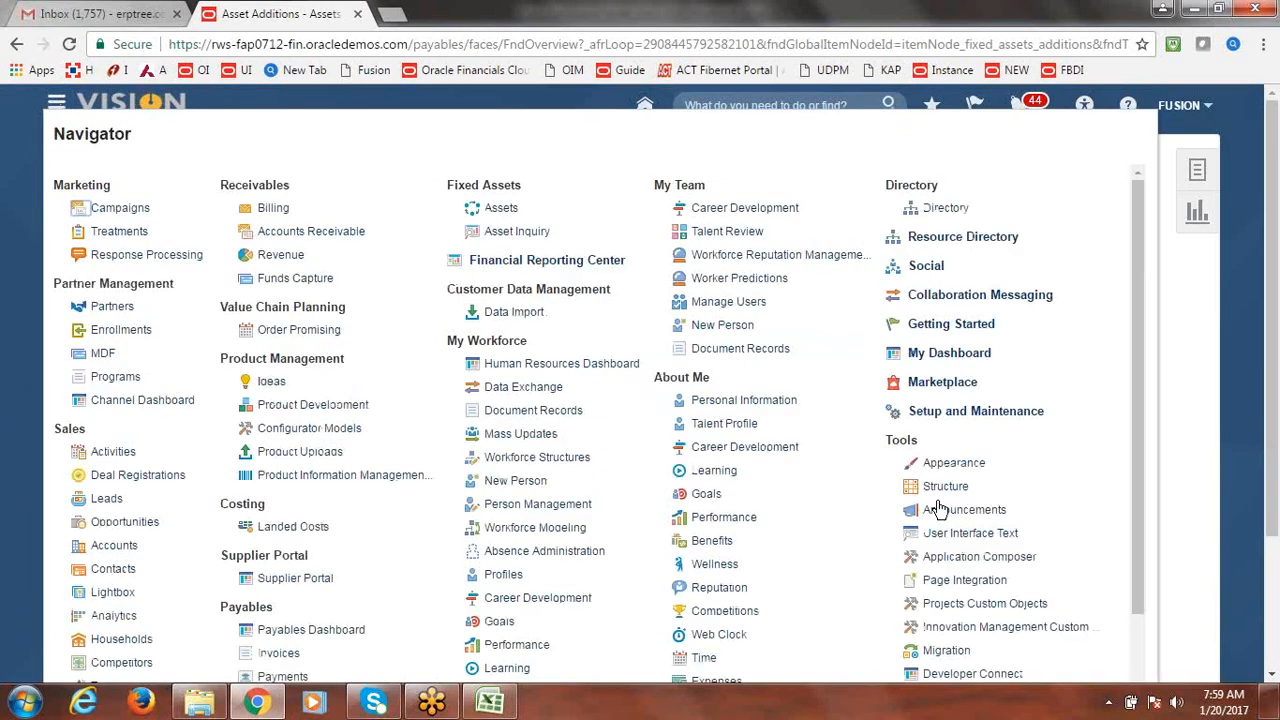
left_click_drag(1140, 462, 1145, 550)
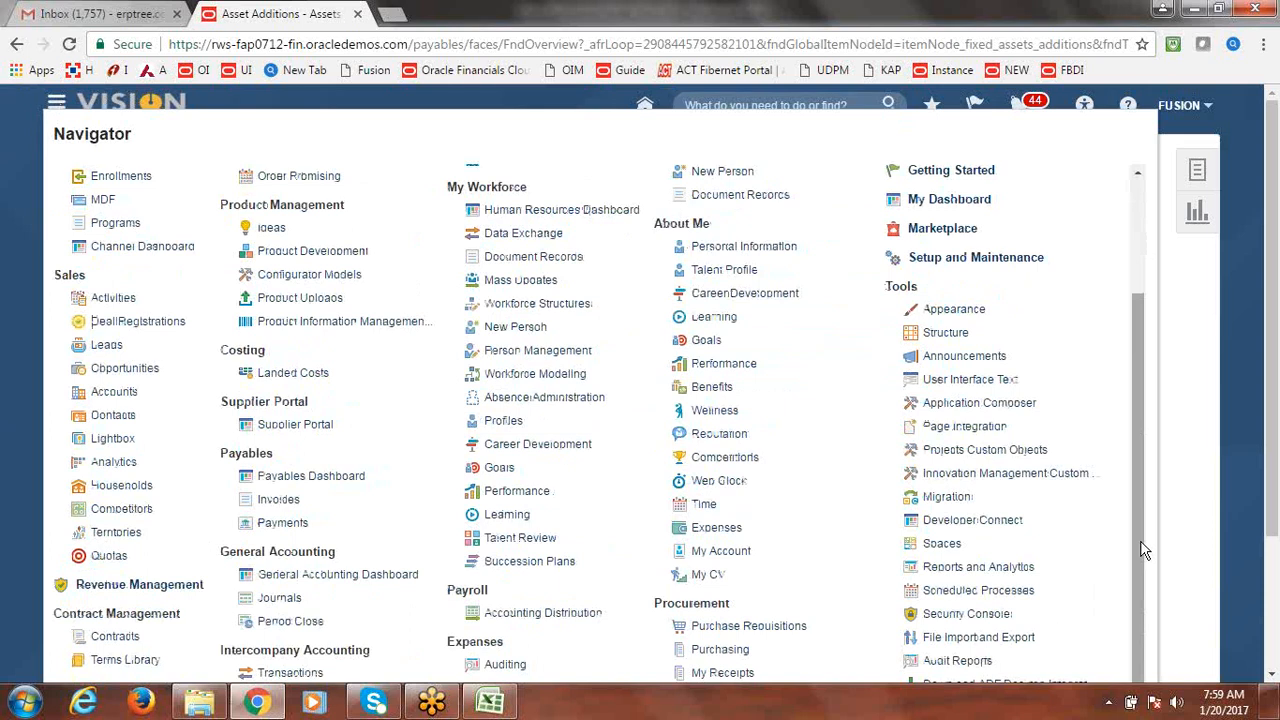
left_click(976, 591)
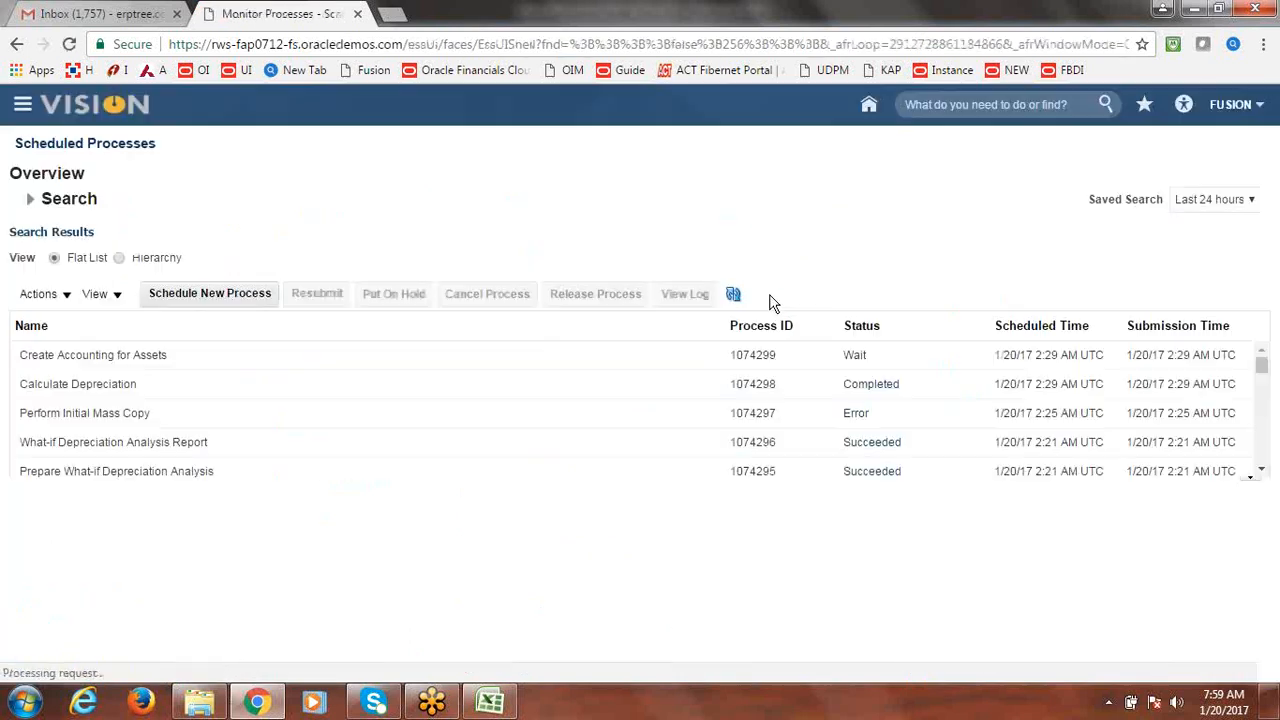
left_click(734, 295)
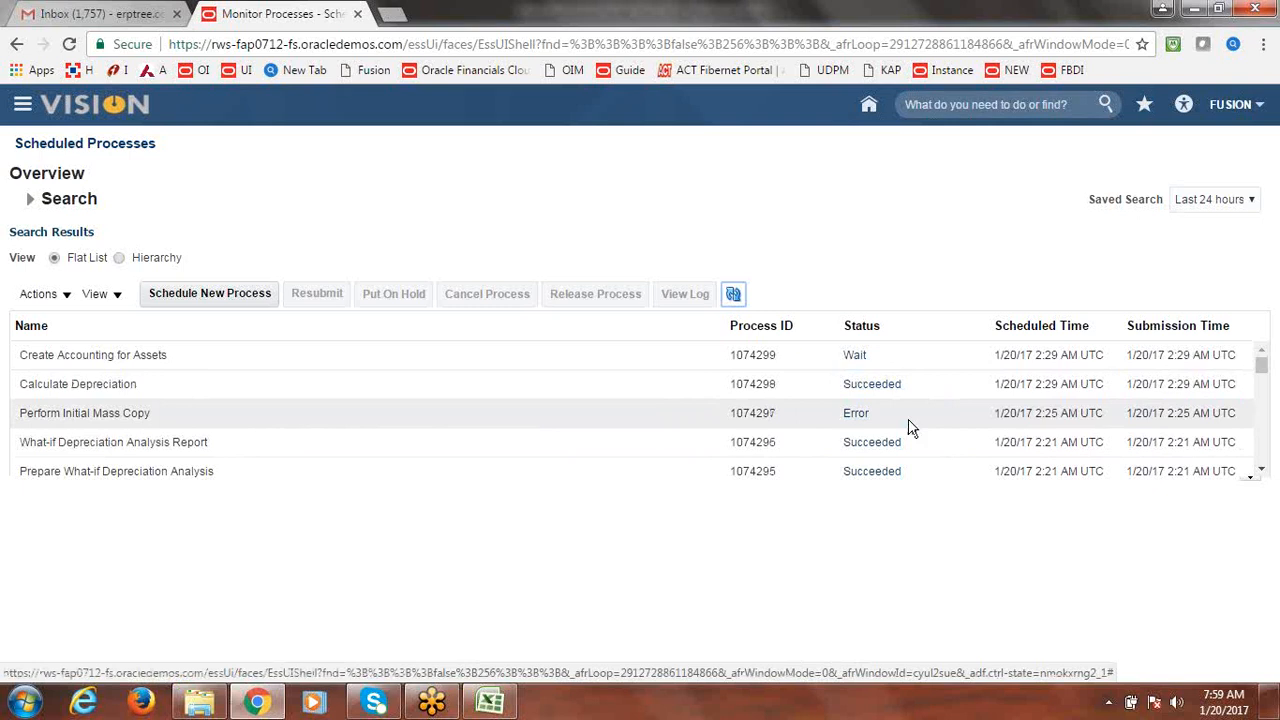
left_click(734, 294)
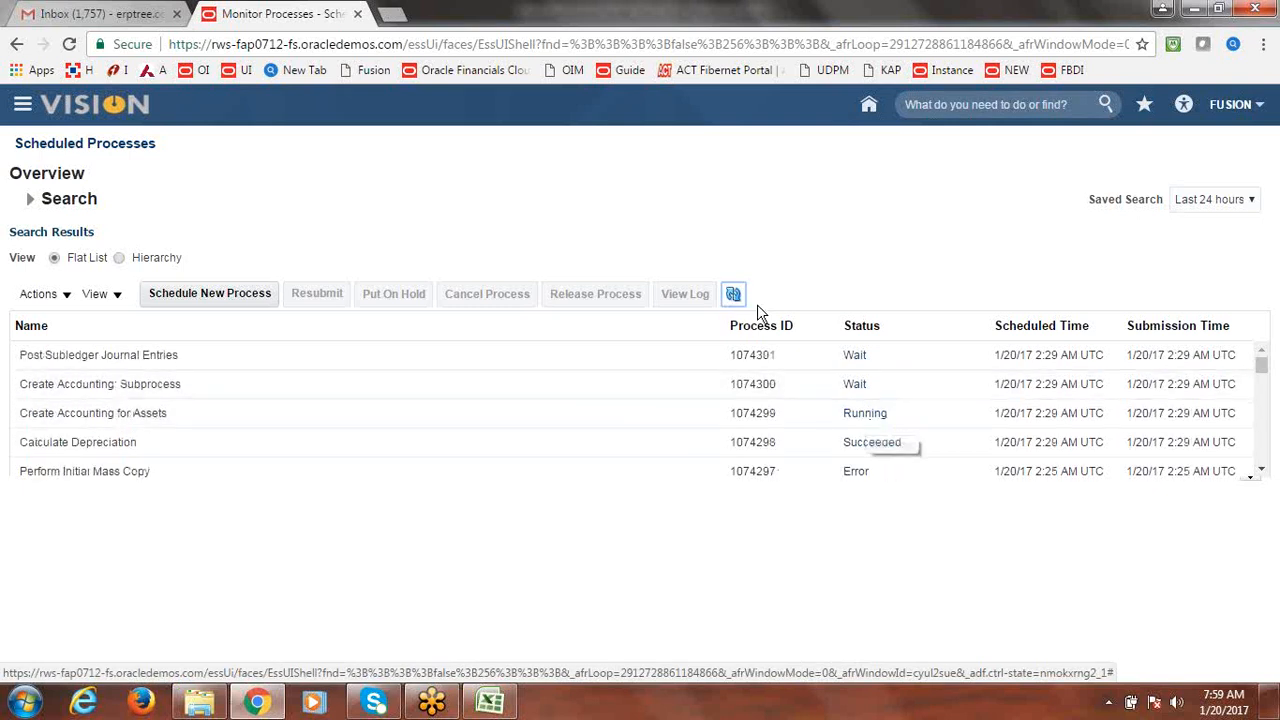
left_click(736, 299)
left_click(736, 300)
left_click(736, 301)
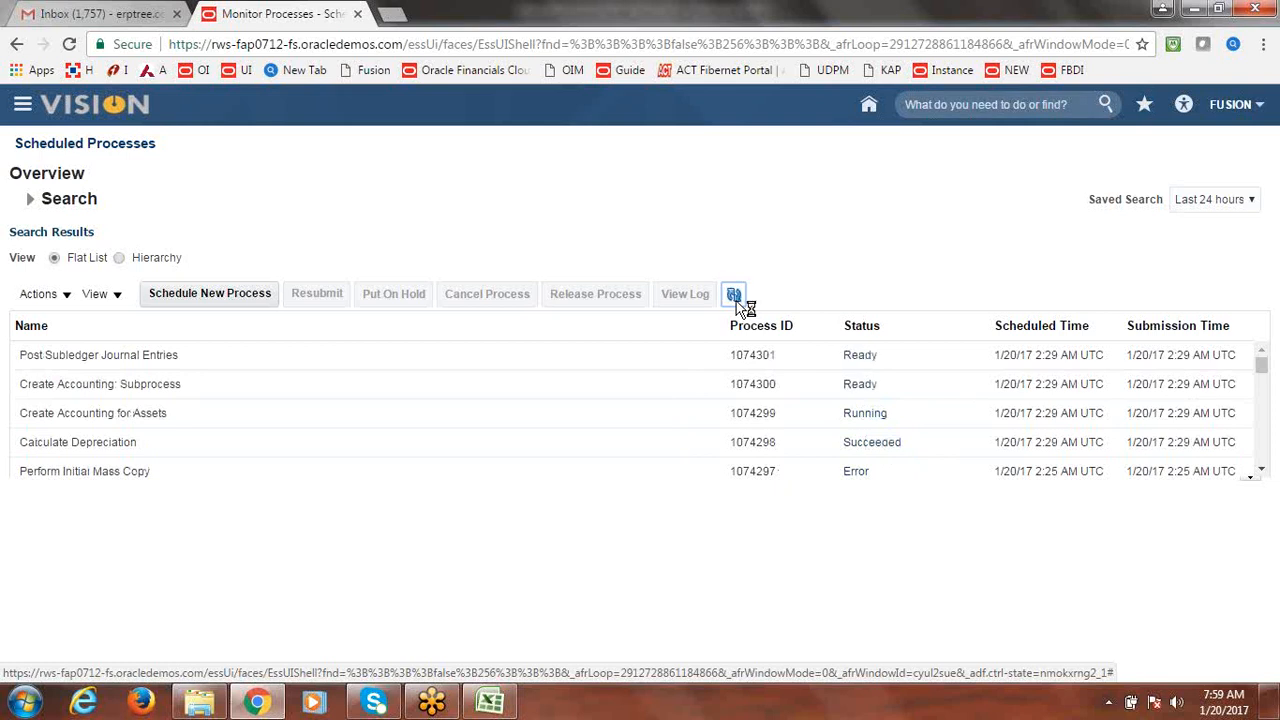
Keep refreshing the scheduled processes list until the accounting, journal posting and execution report jobs finish
left_click(736, 301)
left_click(738, 301)
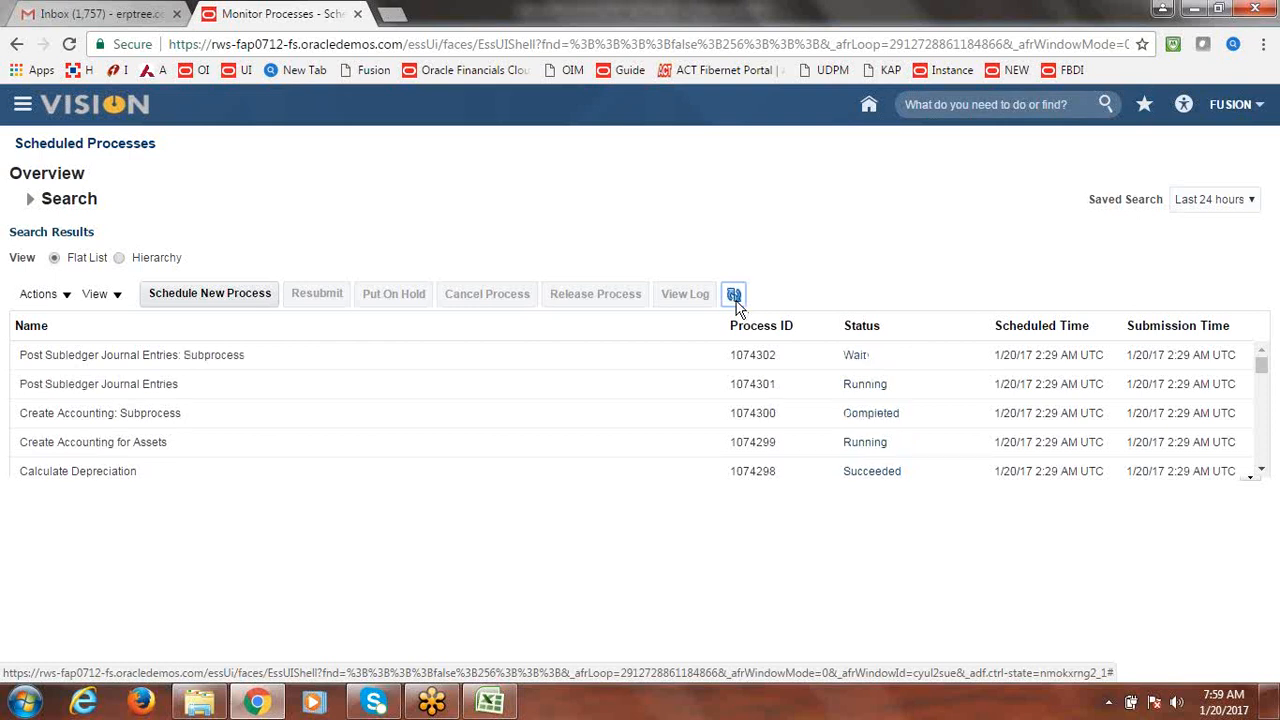
left_click(736, 302)
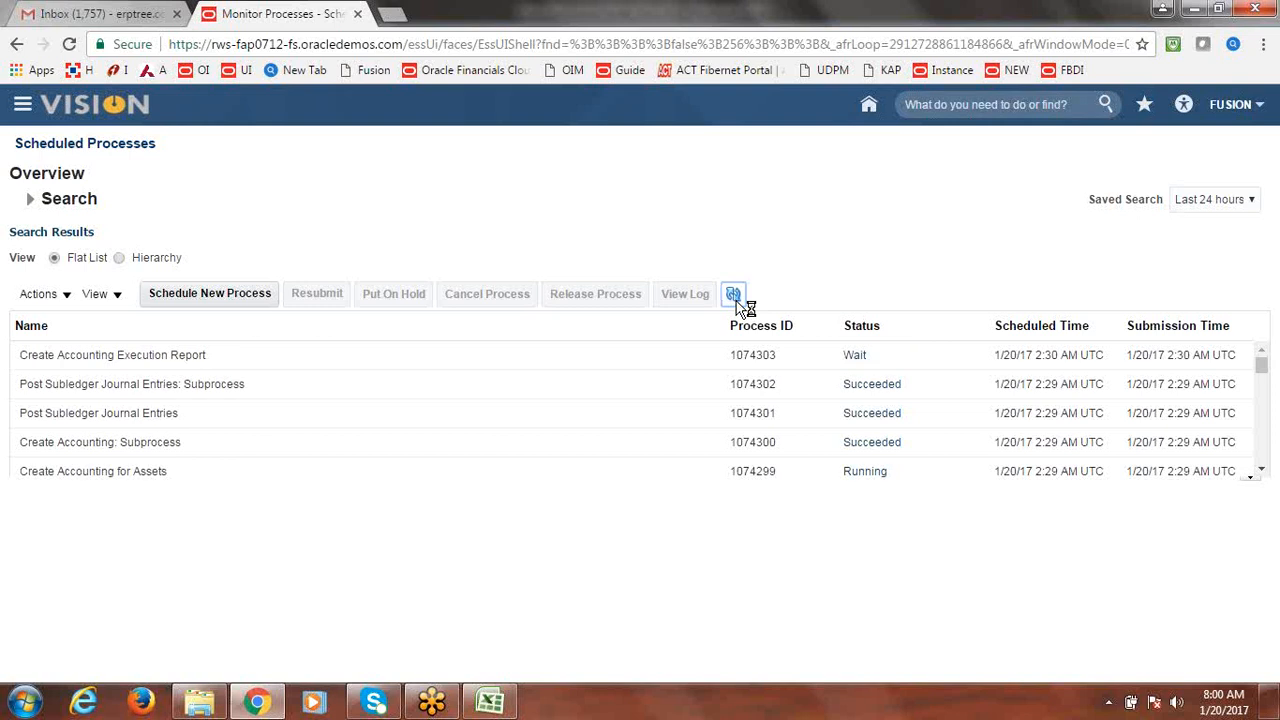
left_click(734, 294)
left_click(734, 294)
left_click(735, 296)
left_click(737, 300)
left_click(737, 298)
left_click(735, 296)
left_click(737, 300)
left_click(736, 300)
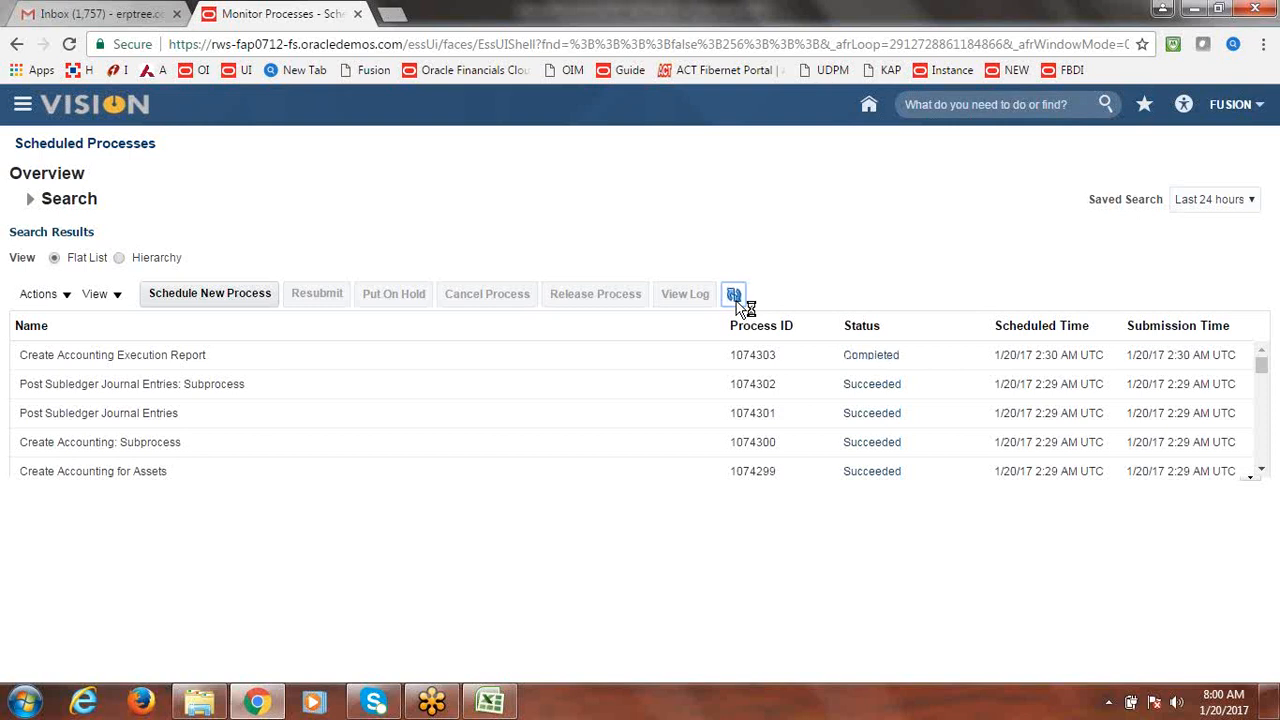
left_click(736, 301)
left_click(736, 301)
left_click(736, 301)
left_click(736, 301)
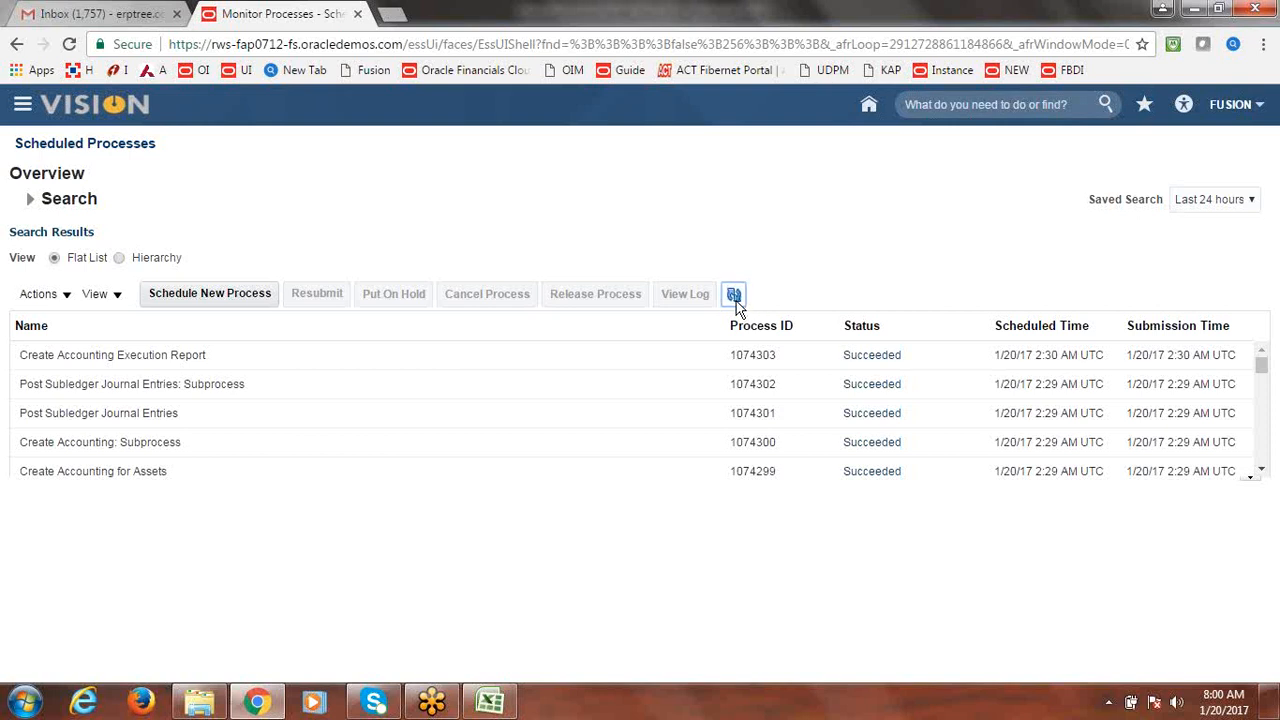
Return to the Assets work area for the FUSION TAX - USD book and open Manage All Books
left_click(22, 106)
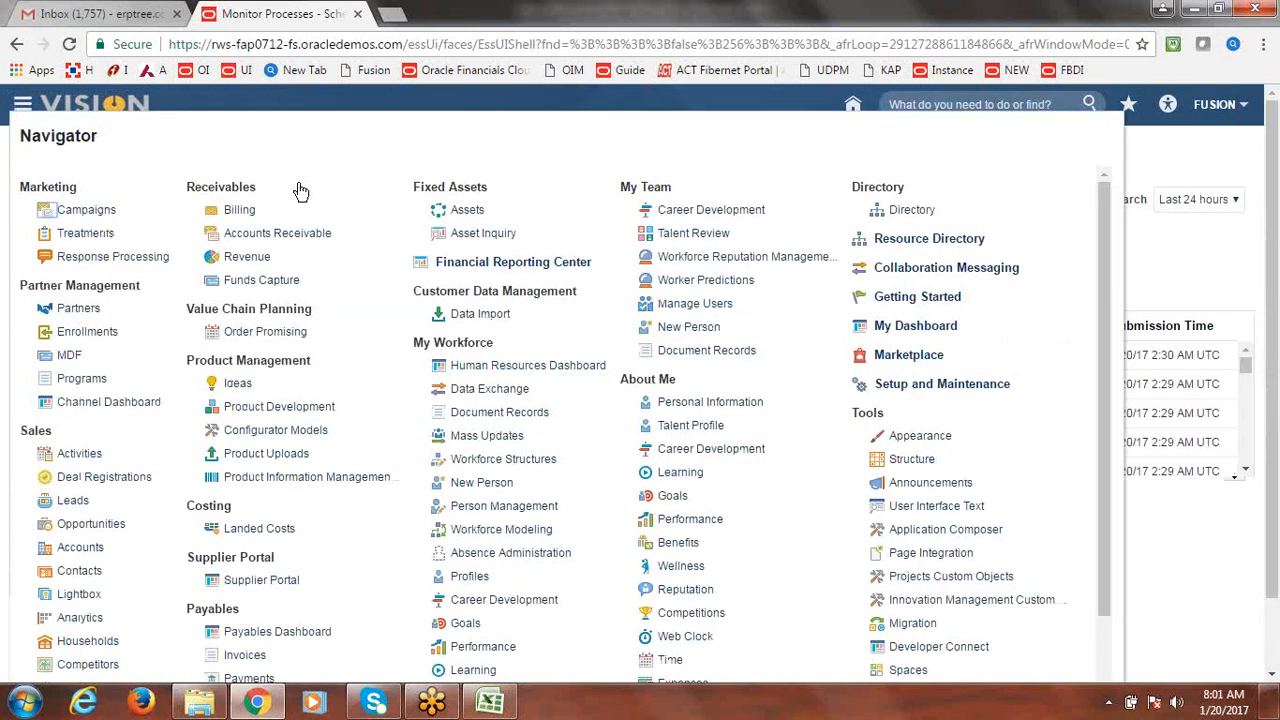
left_click(467, 211)
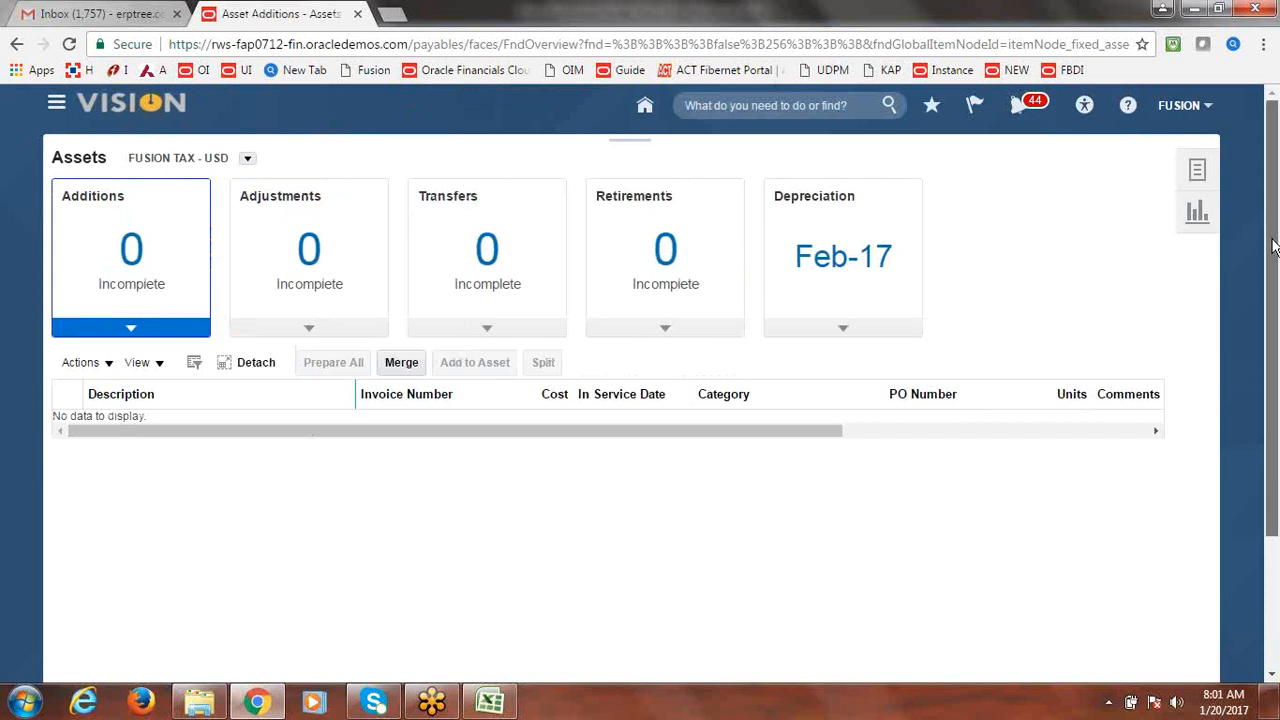
left_click(250, 162)
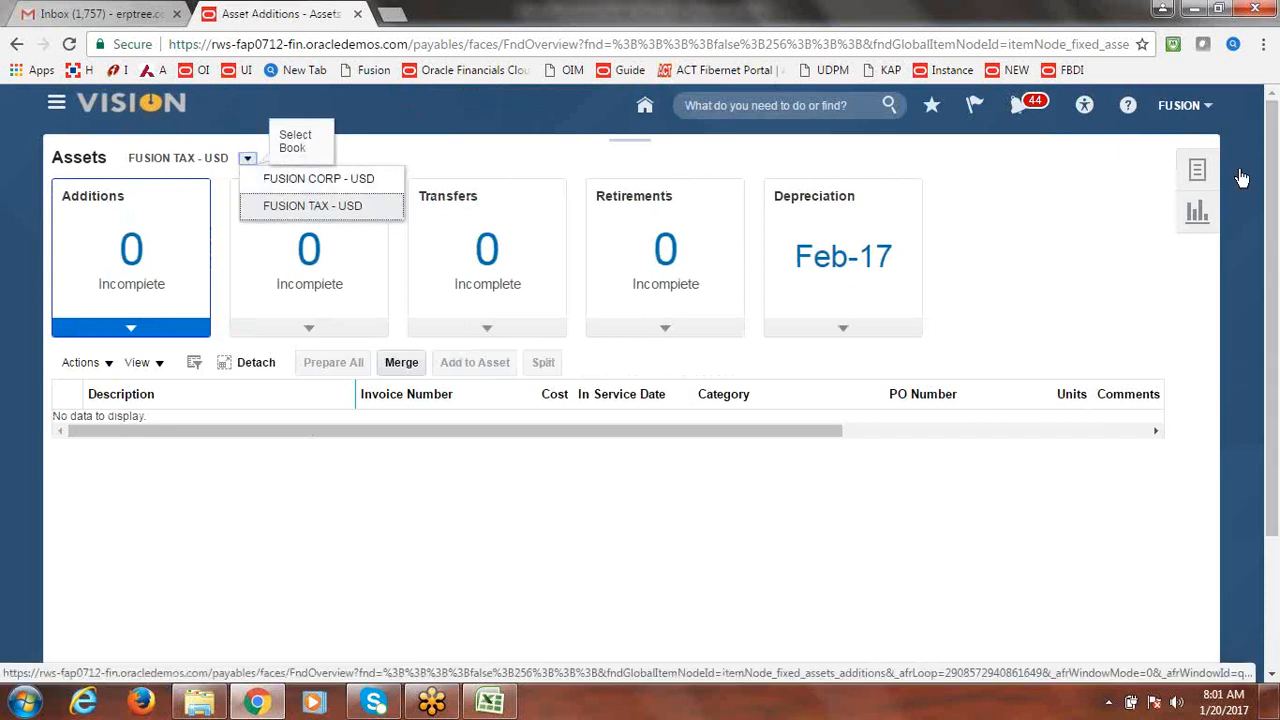
left_click(1198, 166)
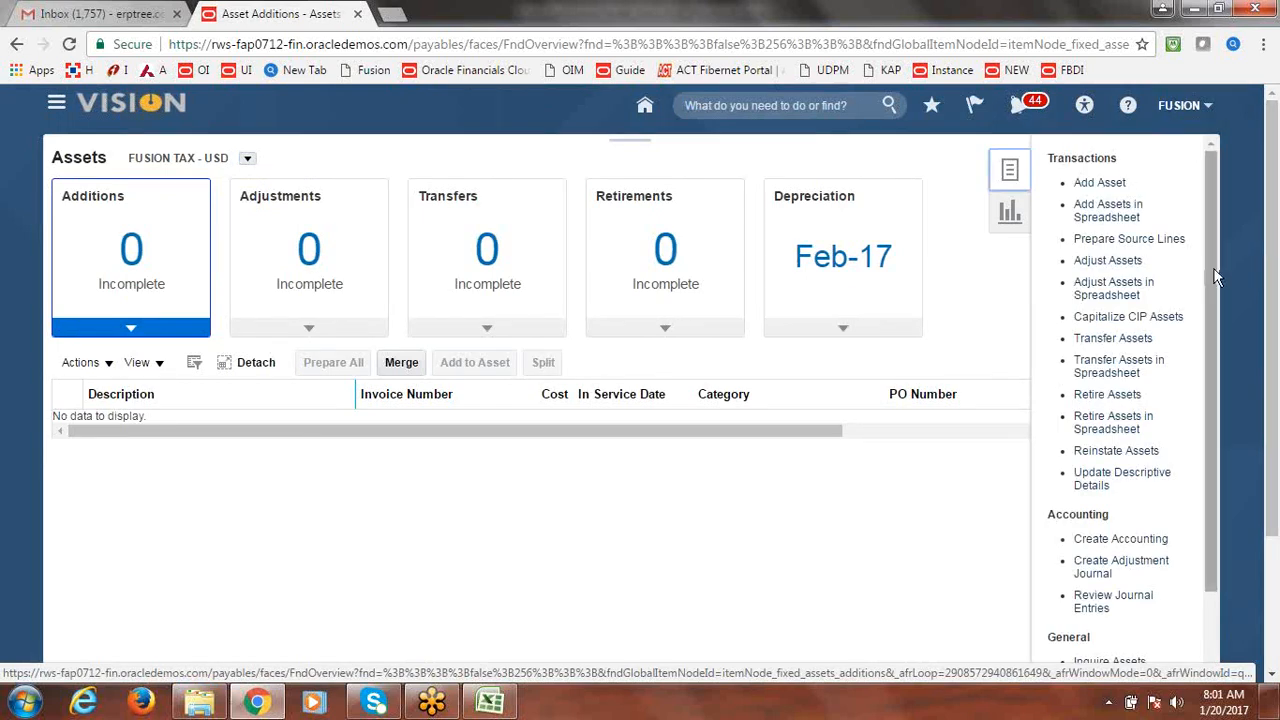
left_click_drag(1212, 278, 1211, 506)
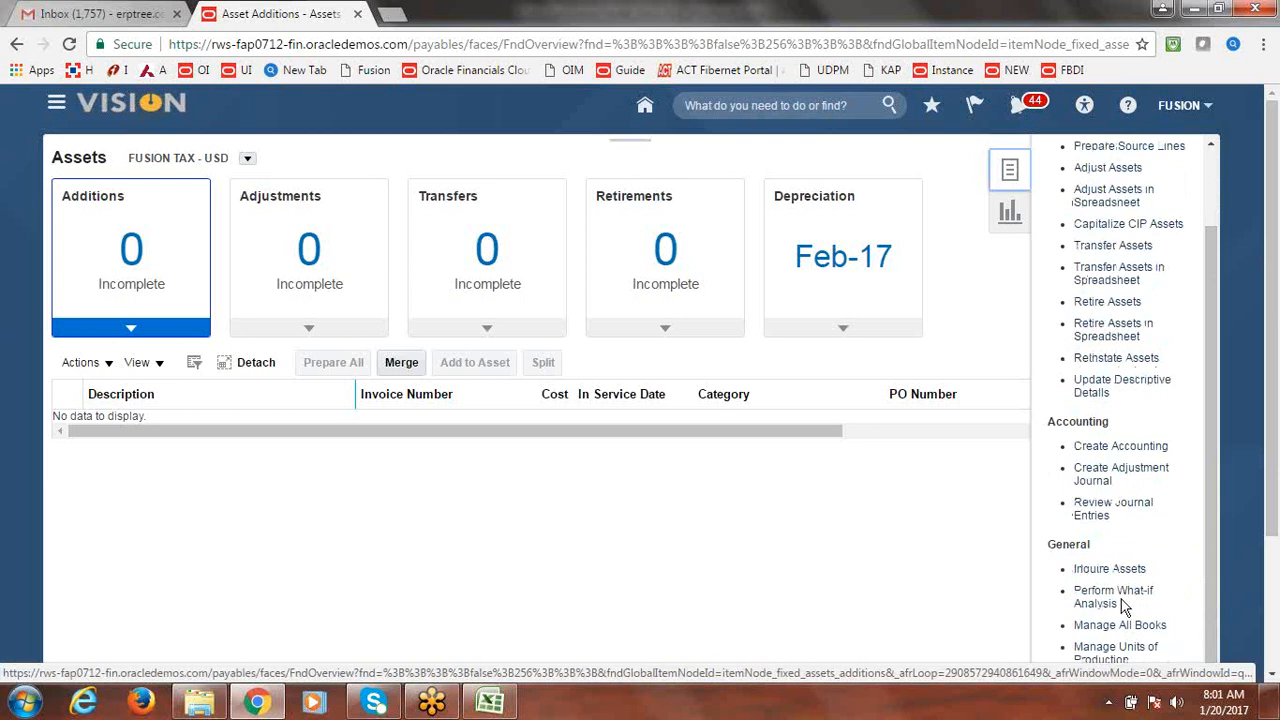
left_click(1121, 632)
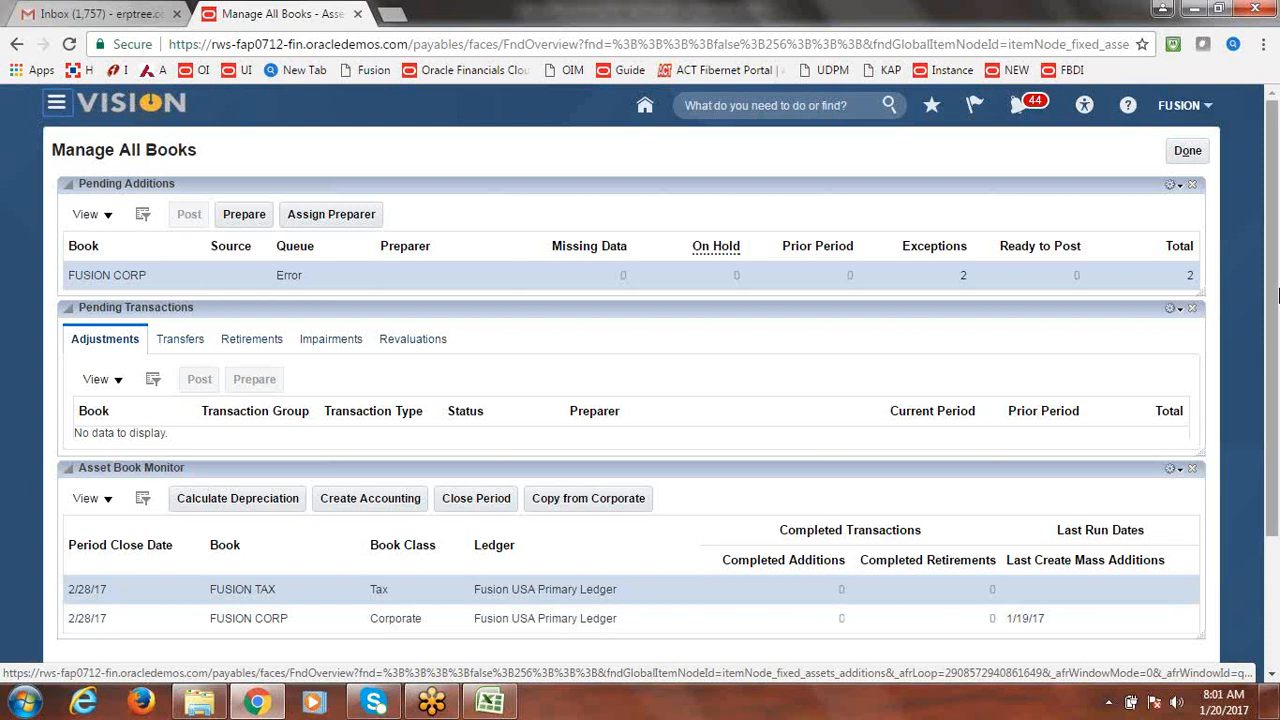
Submit a copy from corporate into the FUSION TAX book for corporate period Feb-17, and leave Manage All Books
scroll(1277, 296, "down", 2)
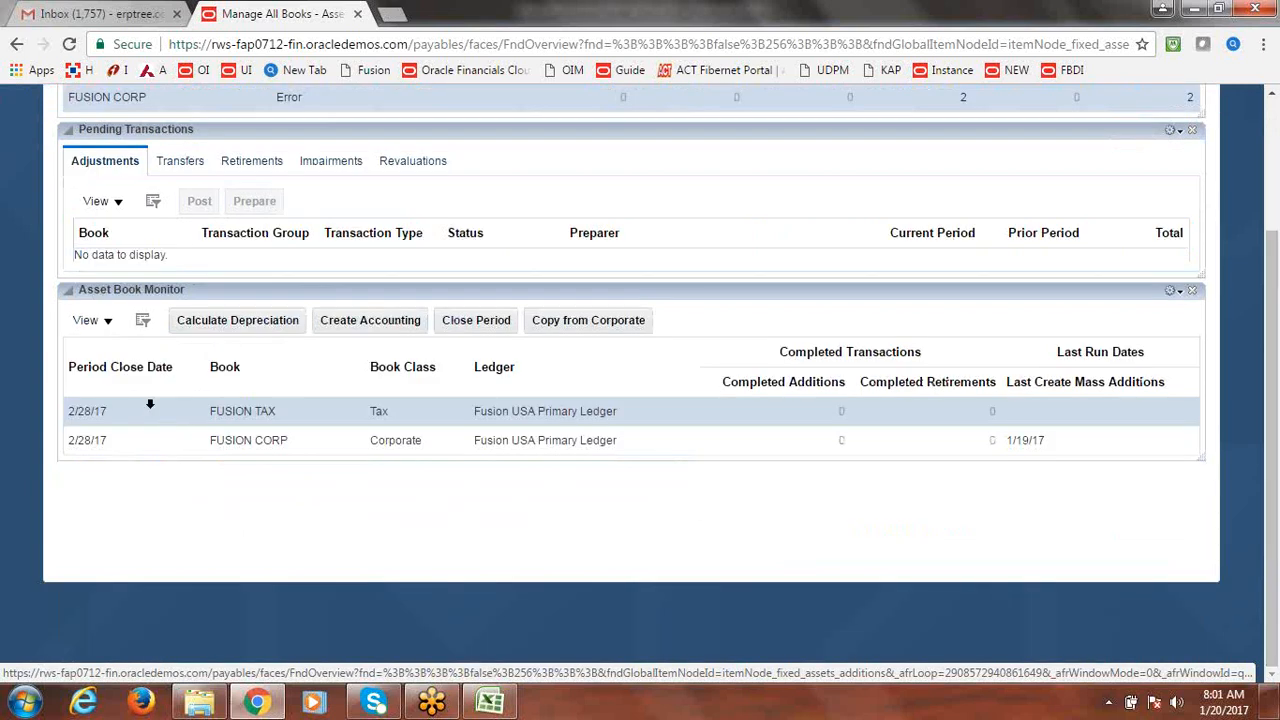
left_click(579, 327)
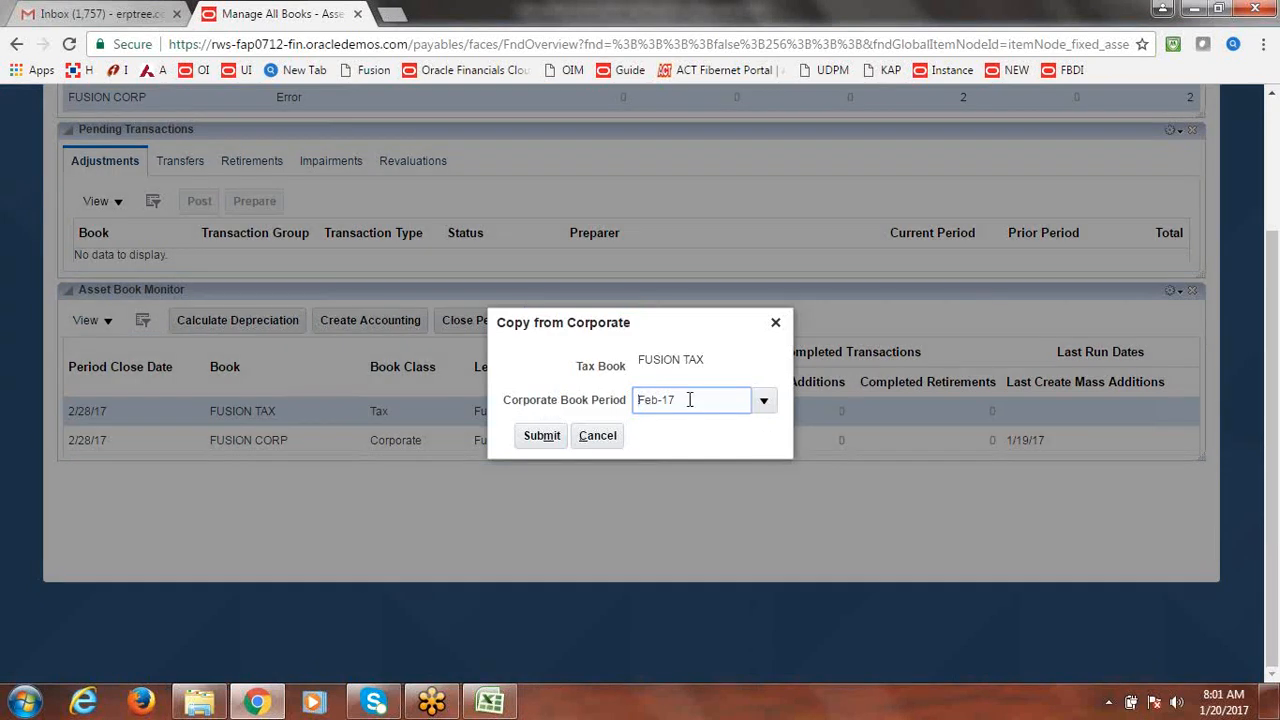
left_click(553, 440)
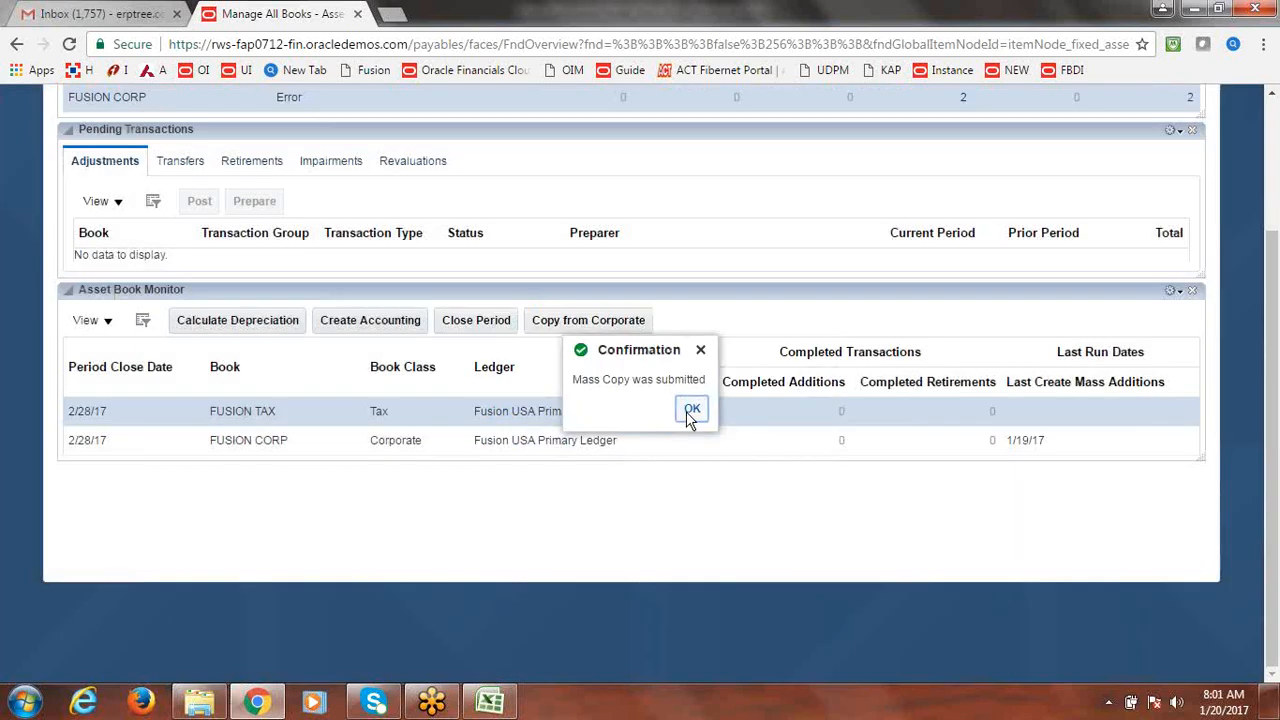
left_click(686, 411)
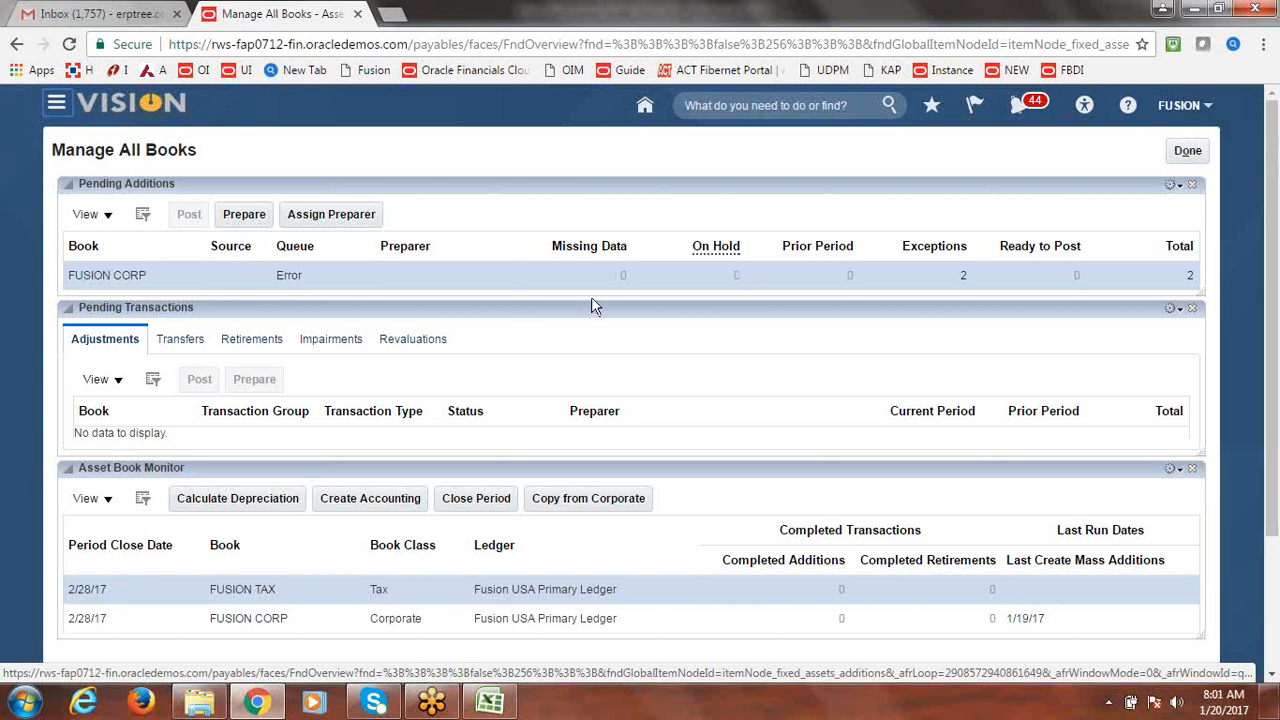
left_click(1200, 154)
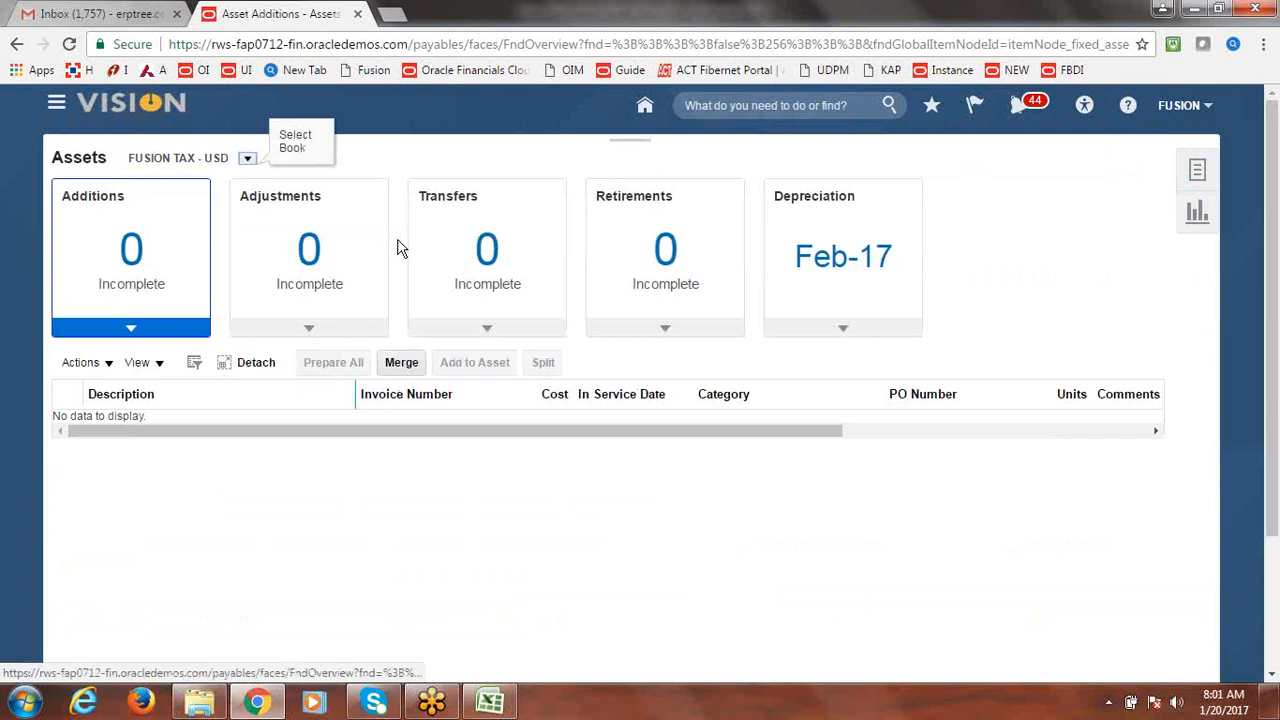
Switch the Assets work area to the FUSION CORP - USD book and open Manage All Books
left_click(247, 159)
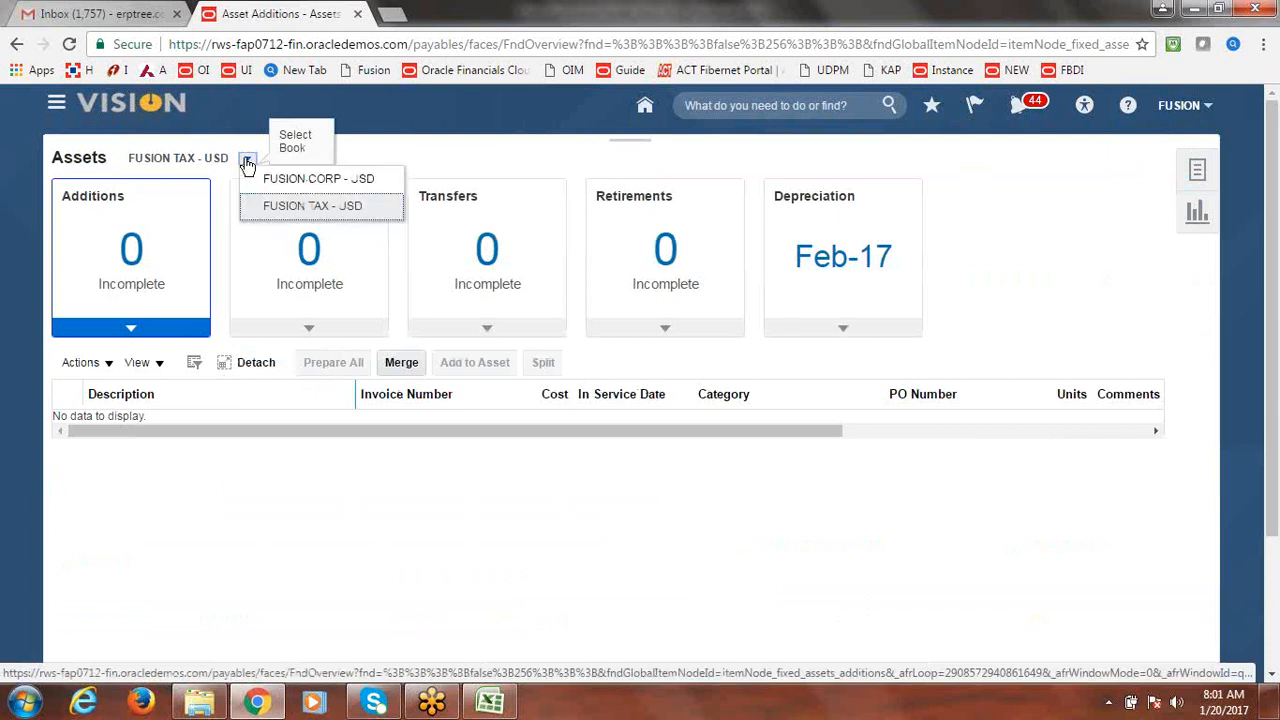
left_click(283, 180)
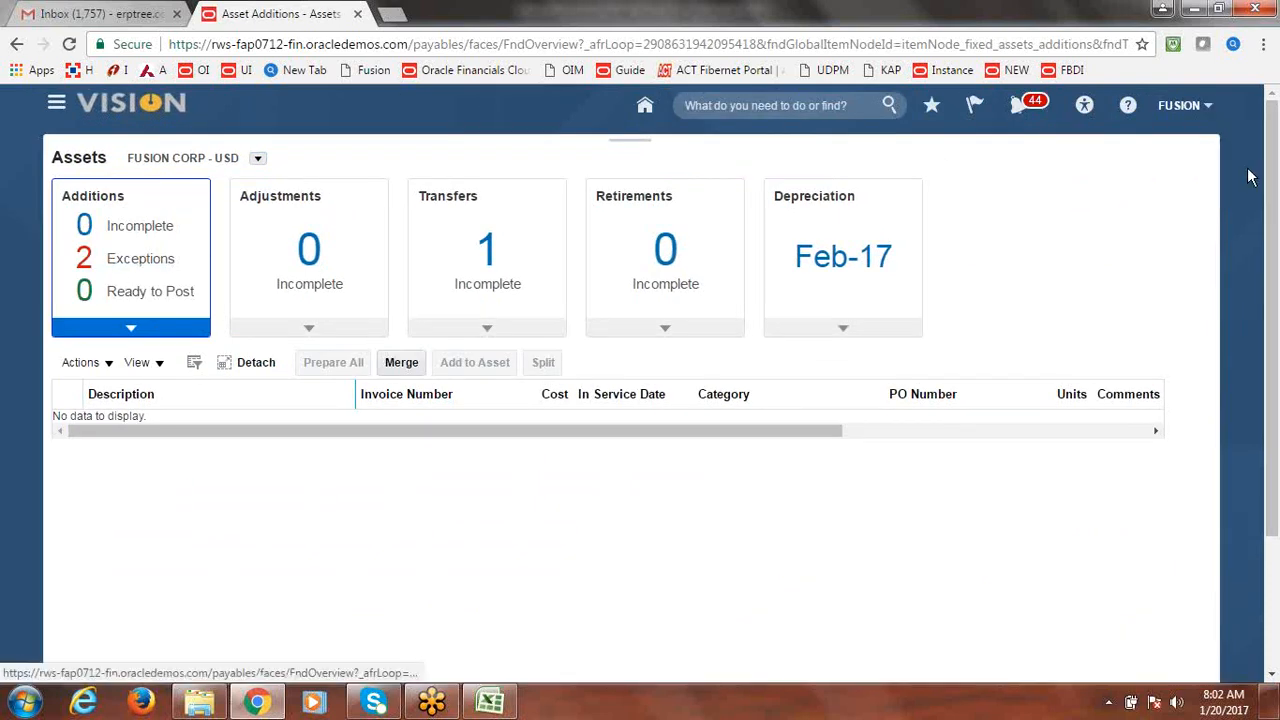
left_click(1197, 170)
left_click_drag(1212, 249, 1221, 367)
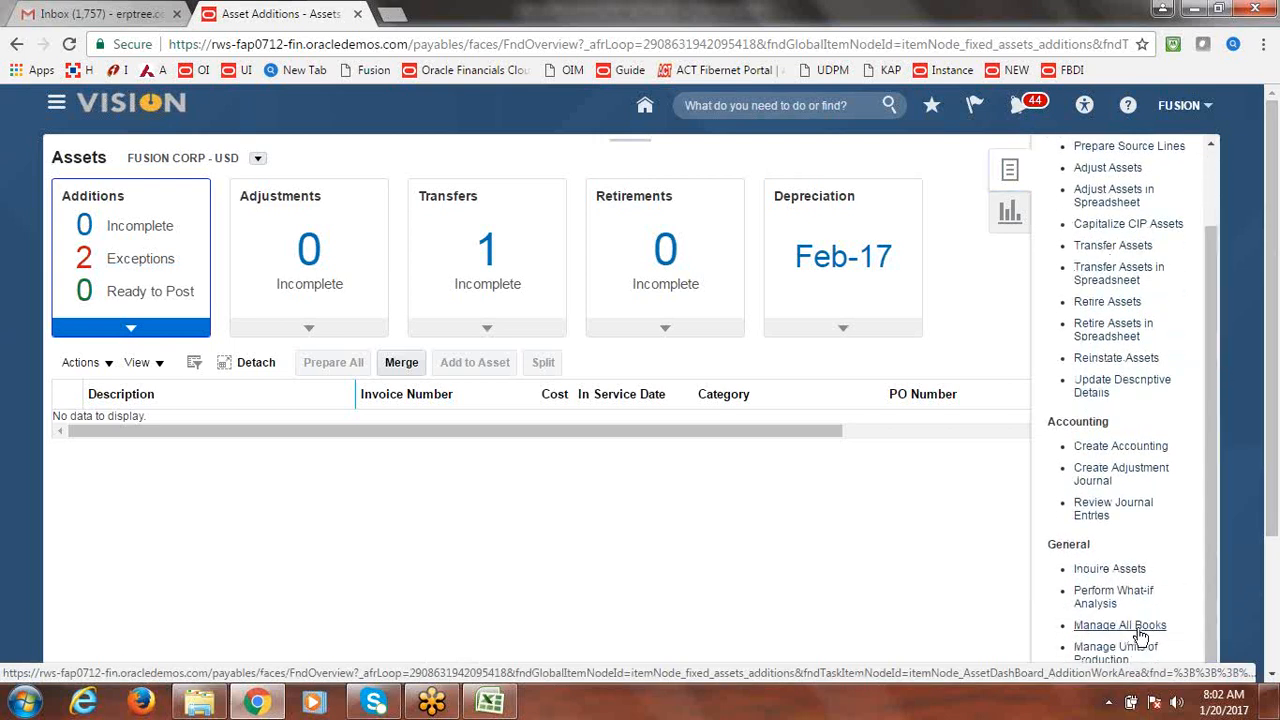
left_click(1095, 626)
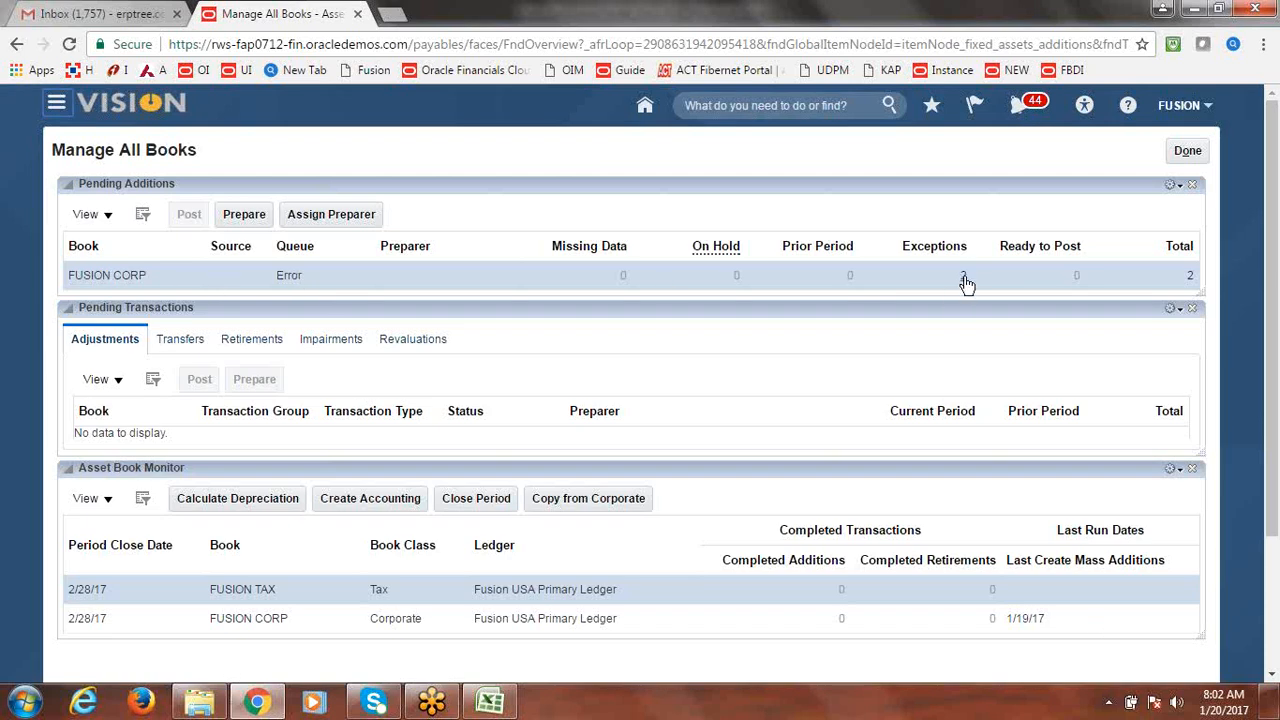
Check the source lines behind the FUSION CORP pending addition exceptions, and return to the Assets work area
left_click(137, 280)
key("ctrl+a")
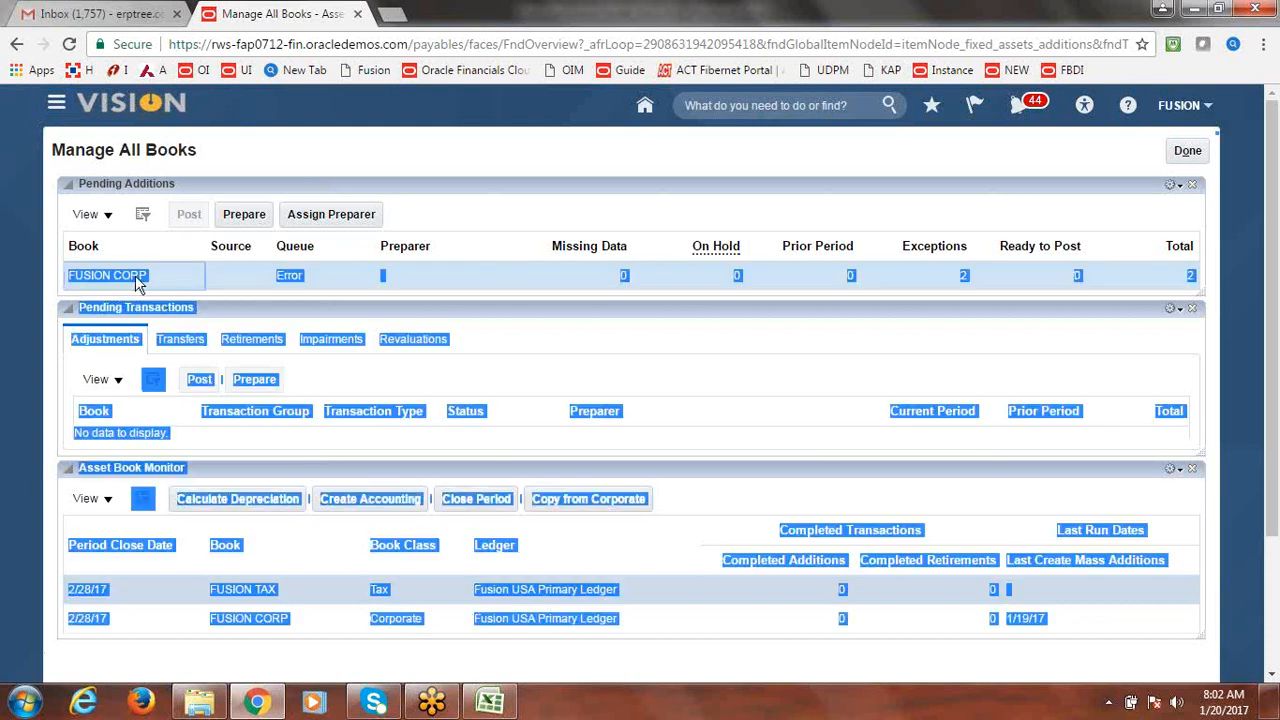
left_click(681, 329)
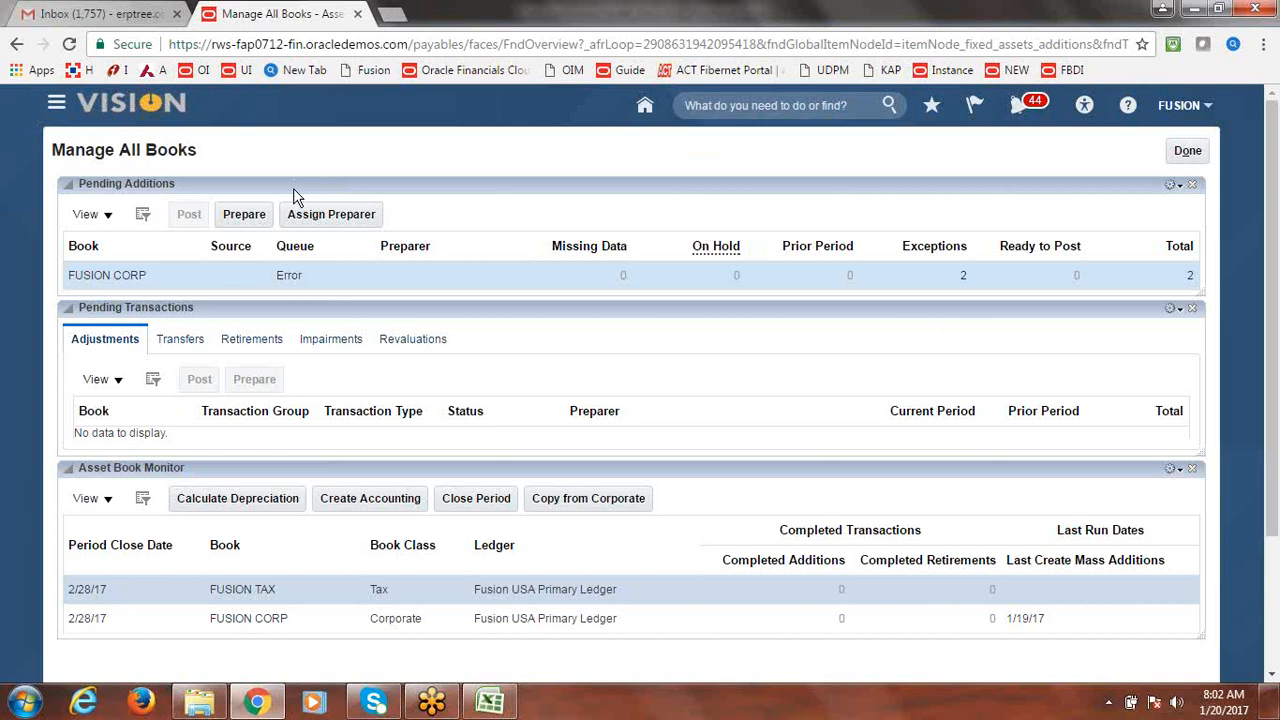
left_click(963, 275)
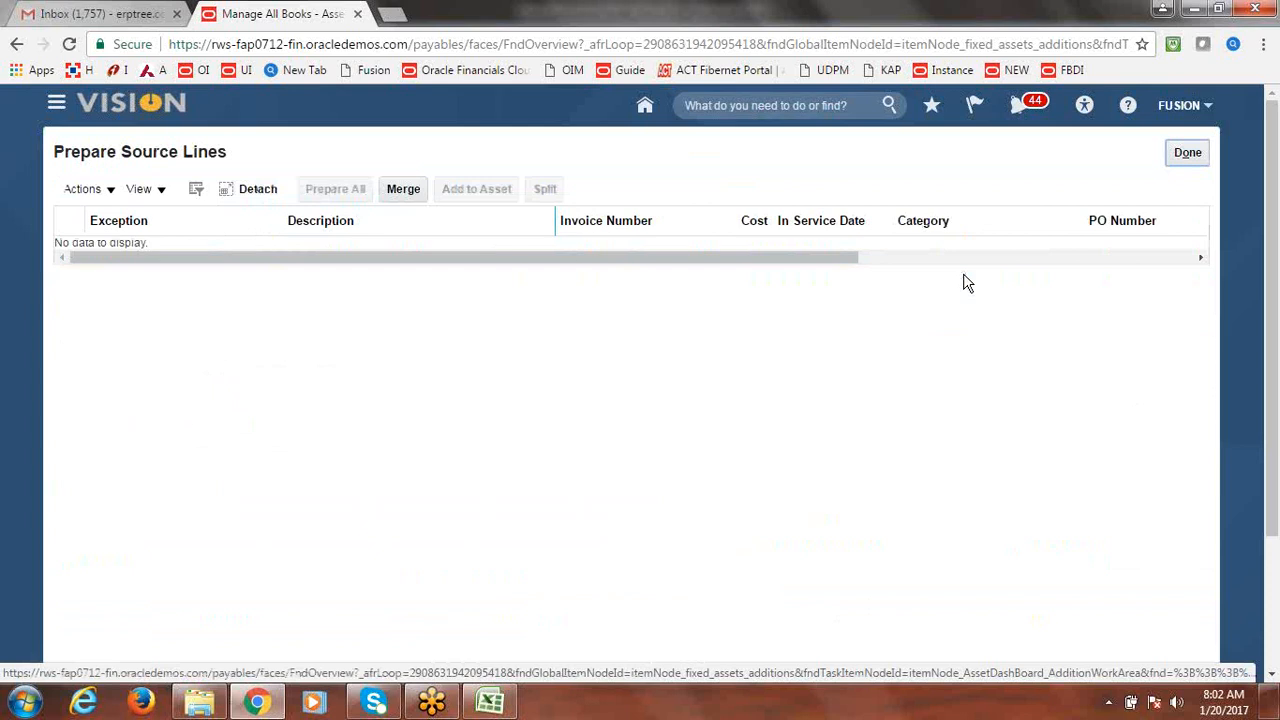
left_click(1188, 153)
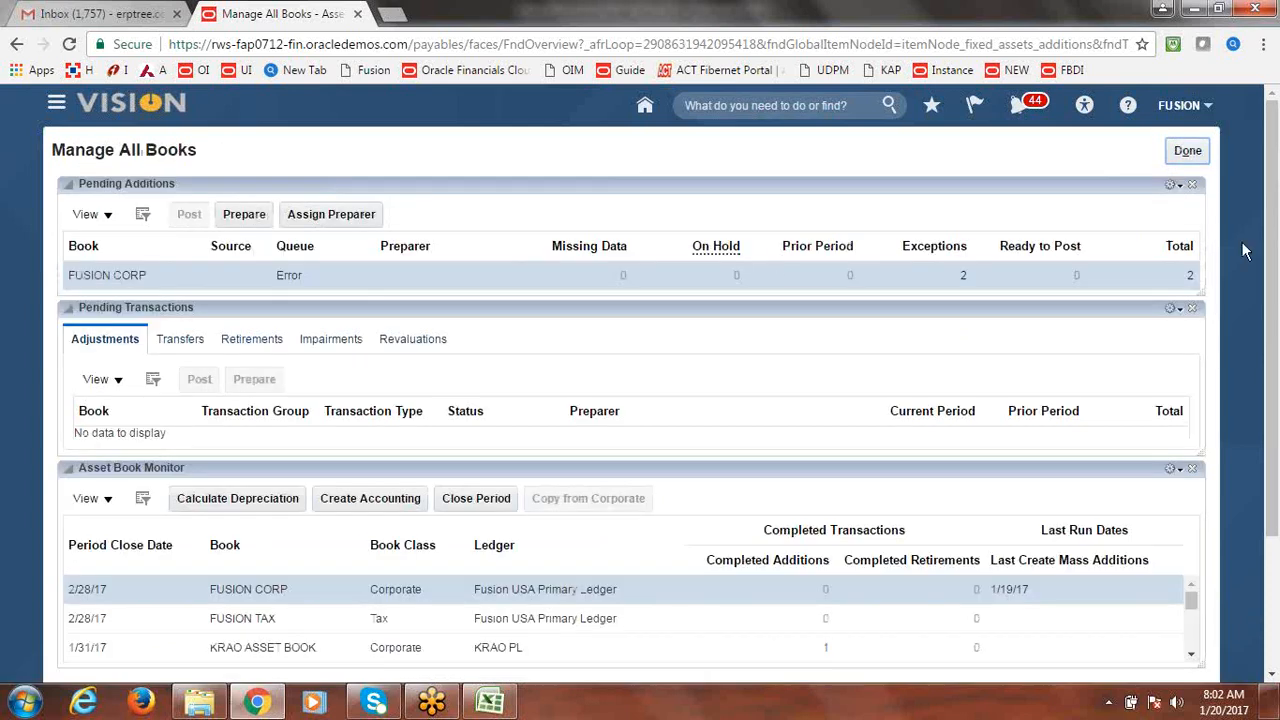
left_click(1189, 158)
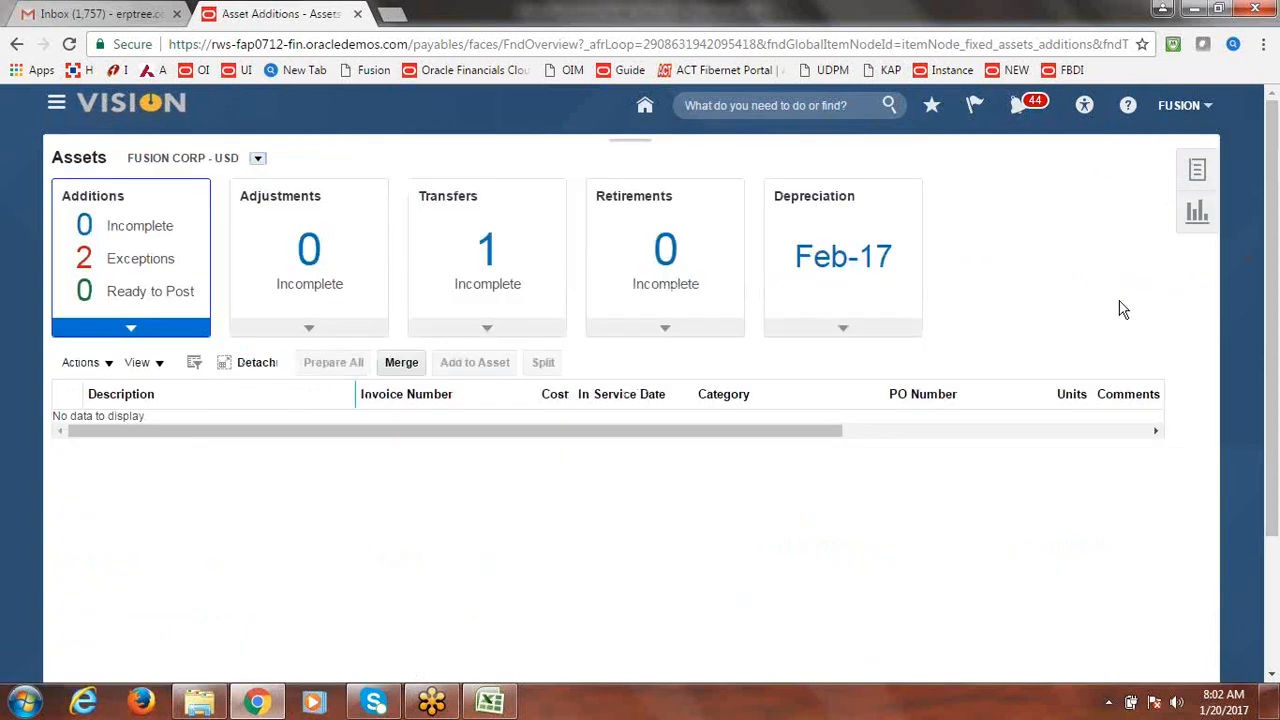
Switch to the Class Discussion Notes workbook in Excel and mark the Mass Copy topic as Done
left_click(497, 706)
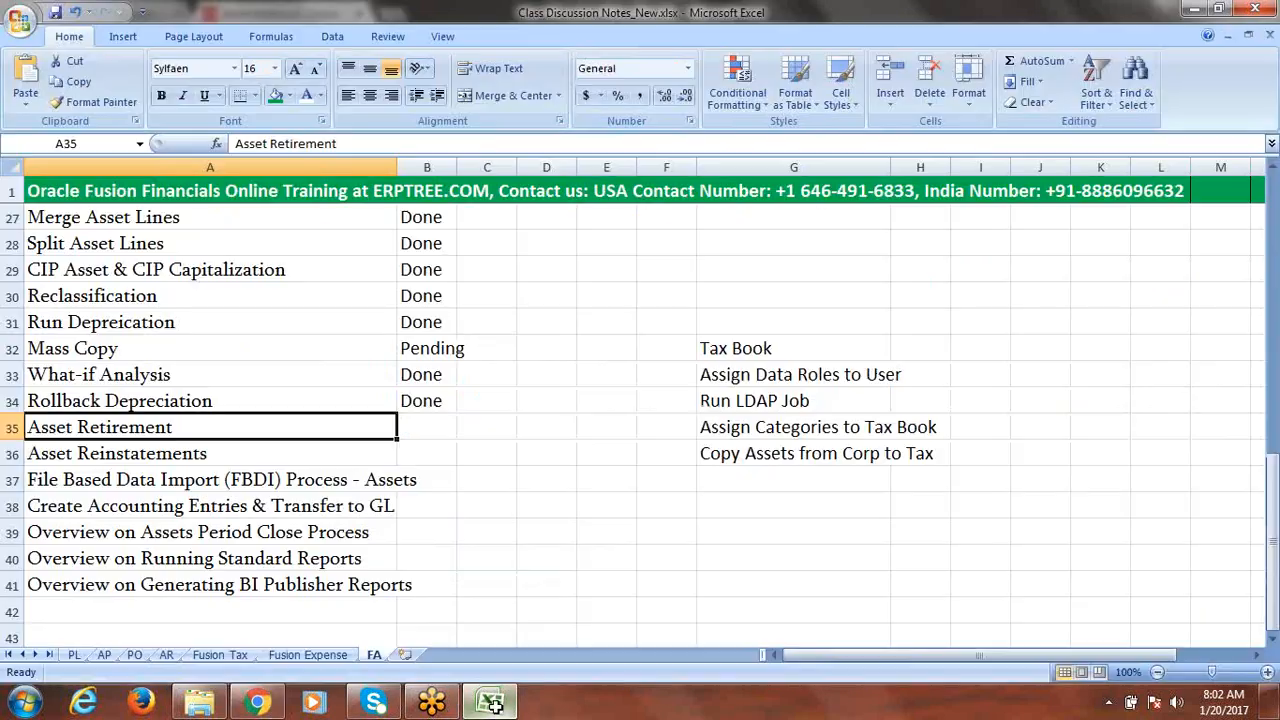
left_click(231, 400)
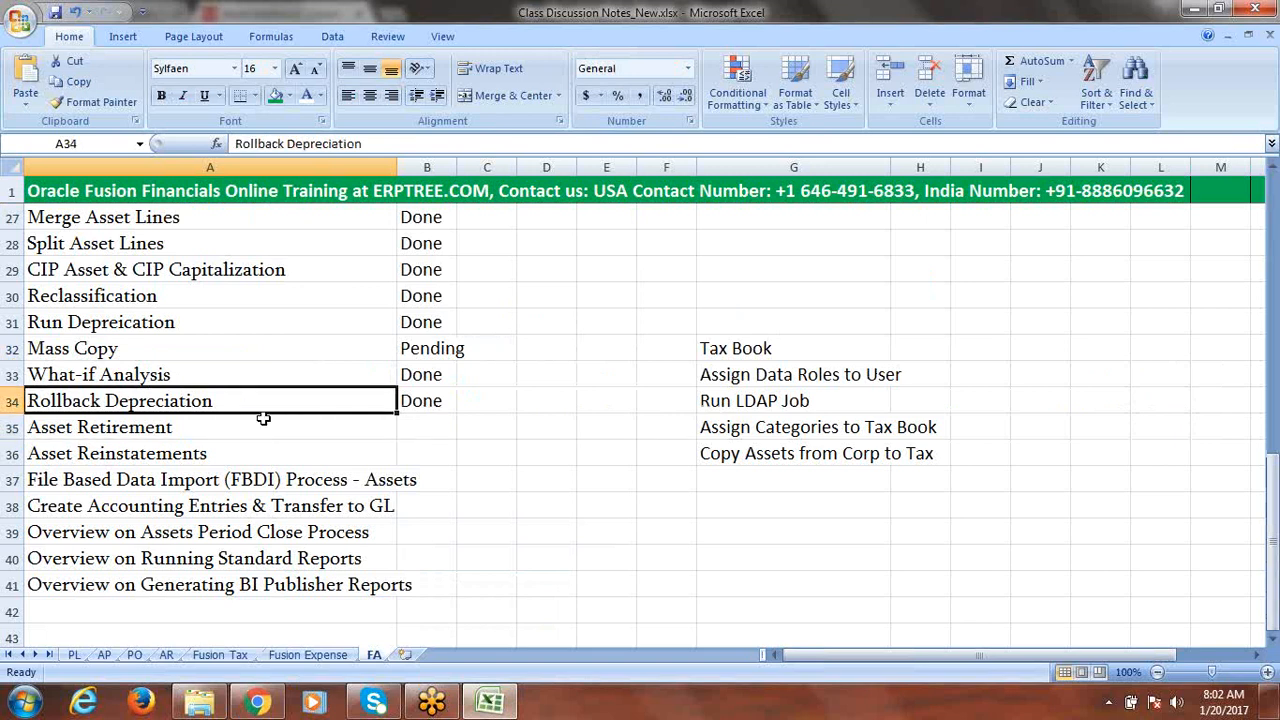
left_click(242, 348)
key("Right")
type("Done")
key("Tab")
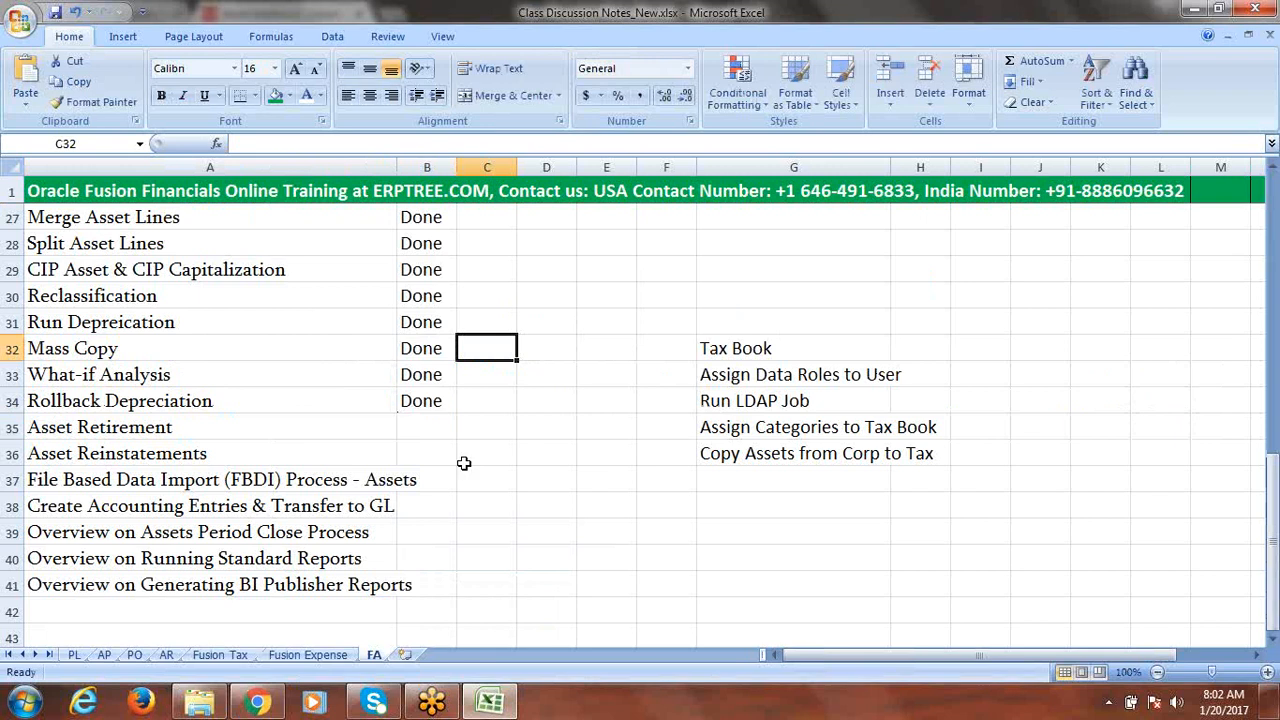
left_click(125, 428)
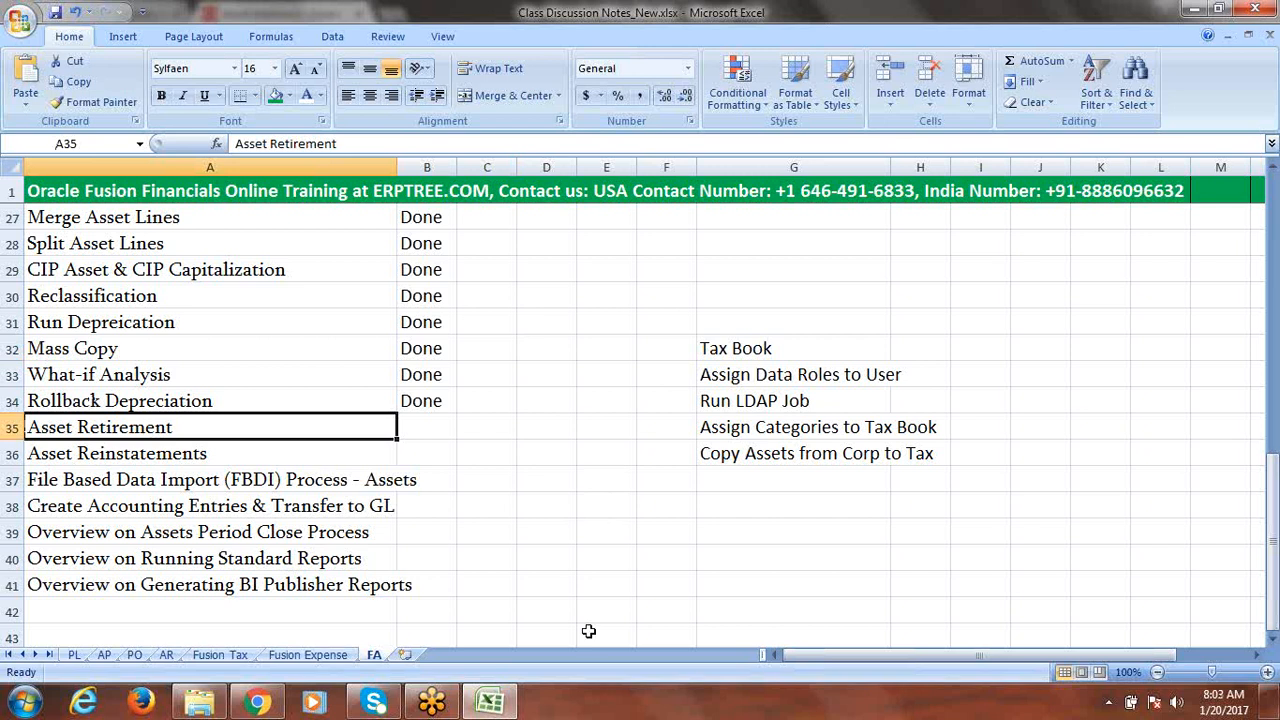
Switch back to Oracle Fusion Assets in Chrome and list all FUSION CORP assets in Retire Assets
left_click(257, 703)
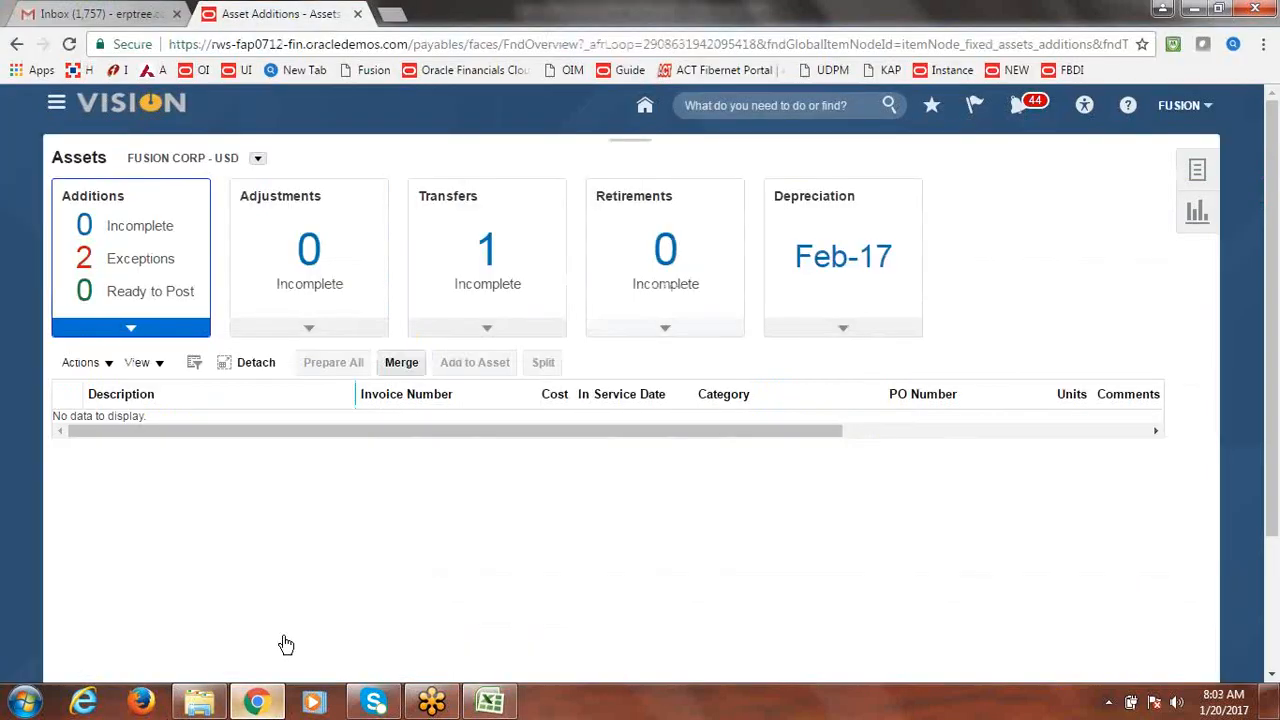
left_click(1198, 172)
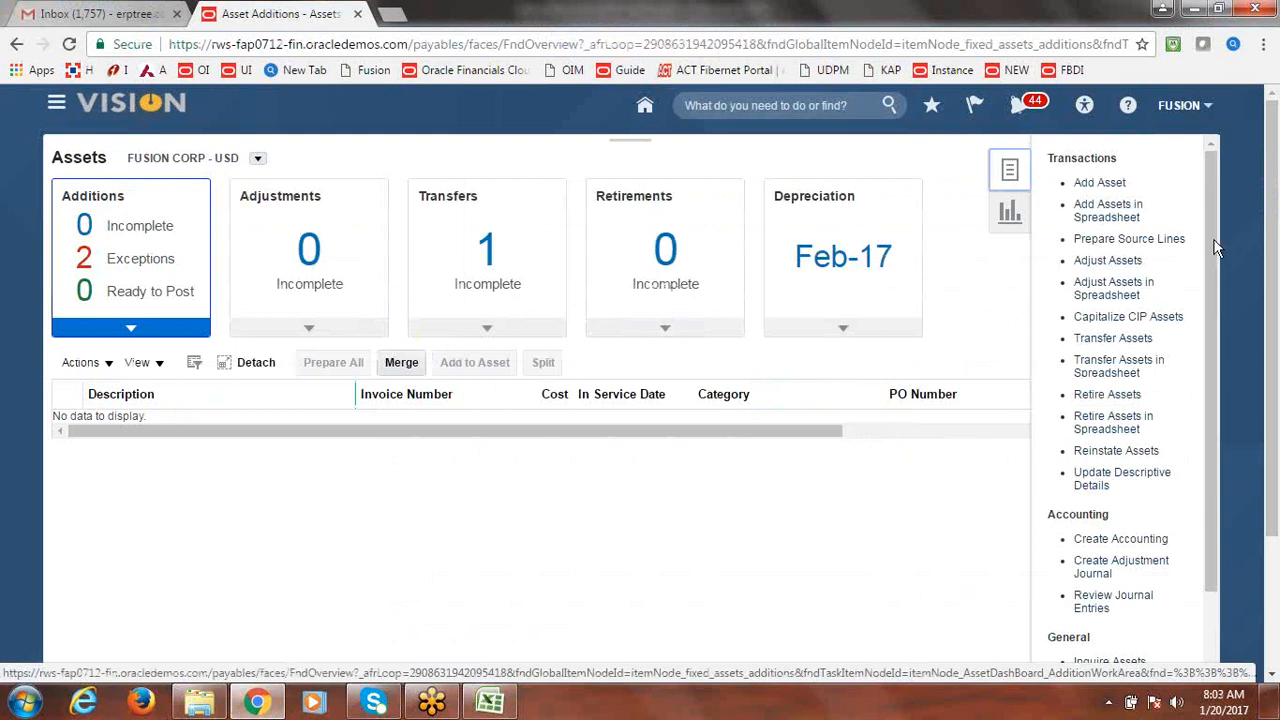
left_click_drag(1213, 243, 1214, 244)
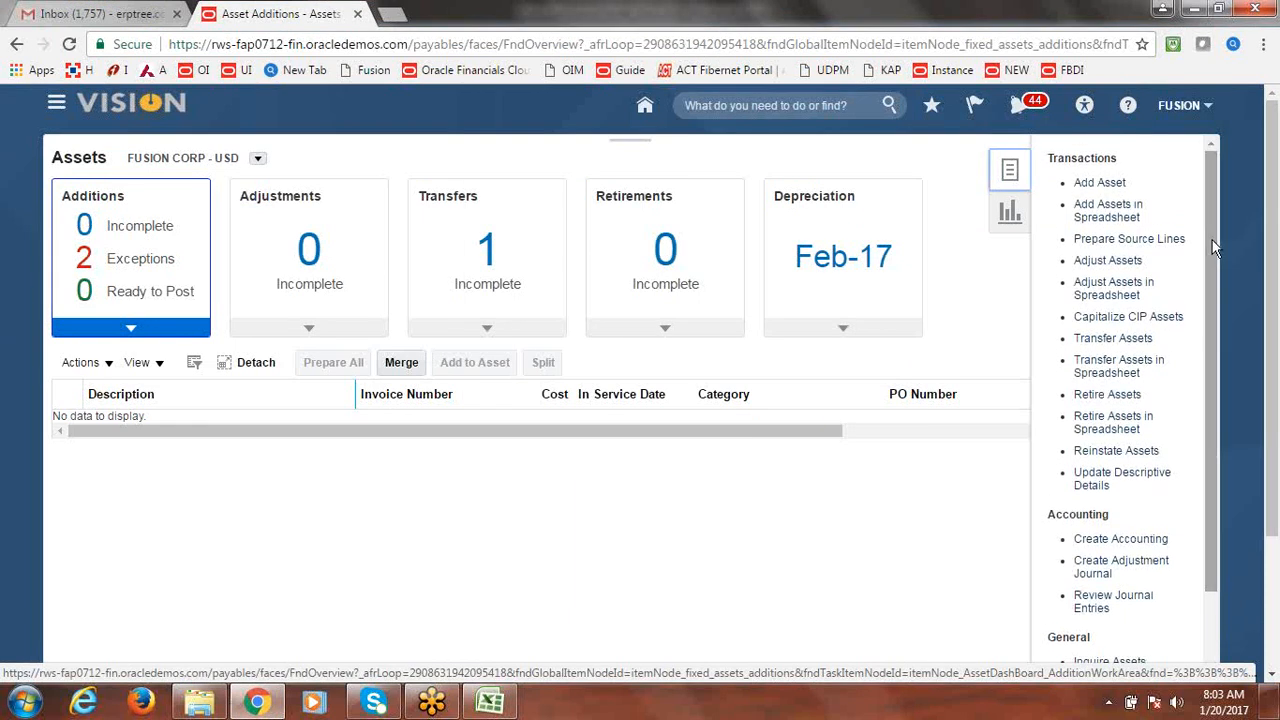
left_click(1104, 396)
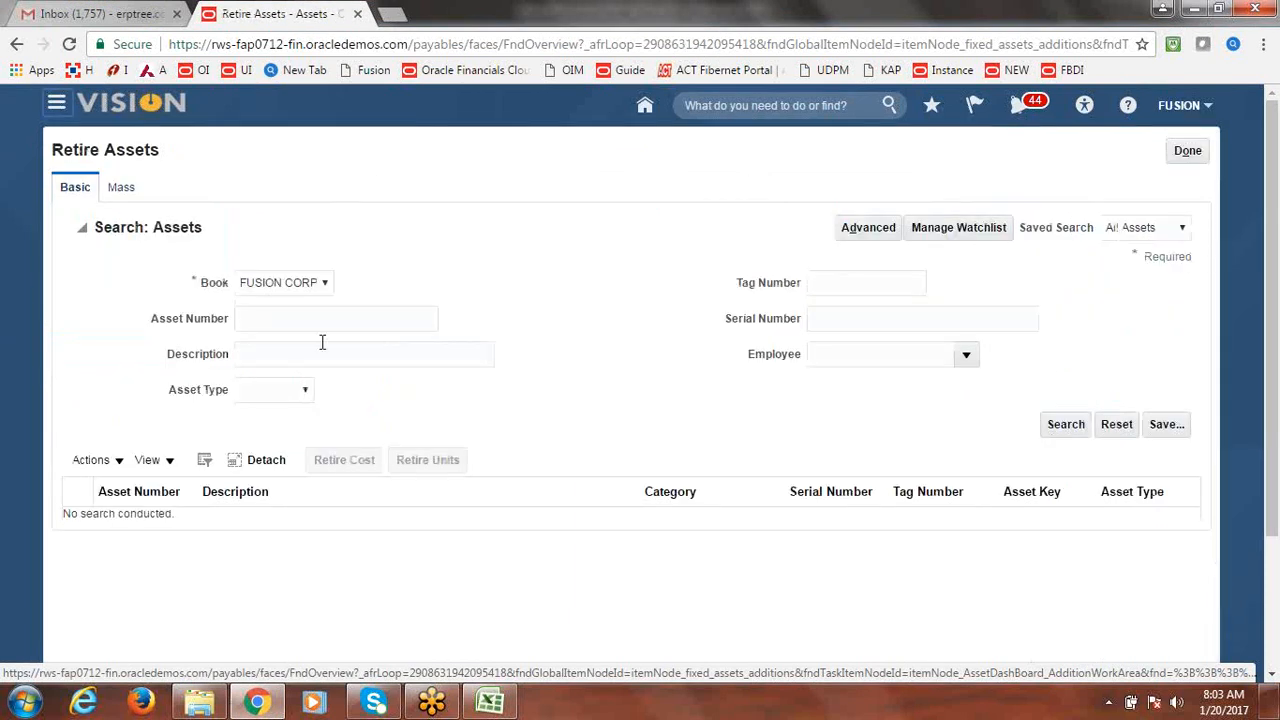
left_click(1080, 428)
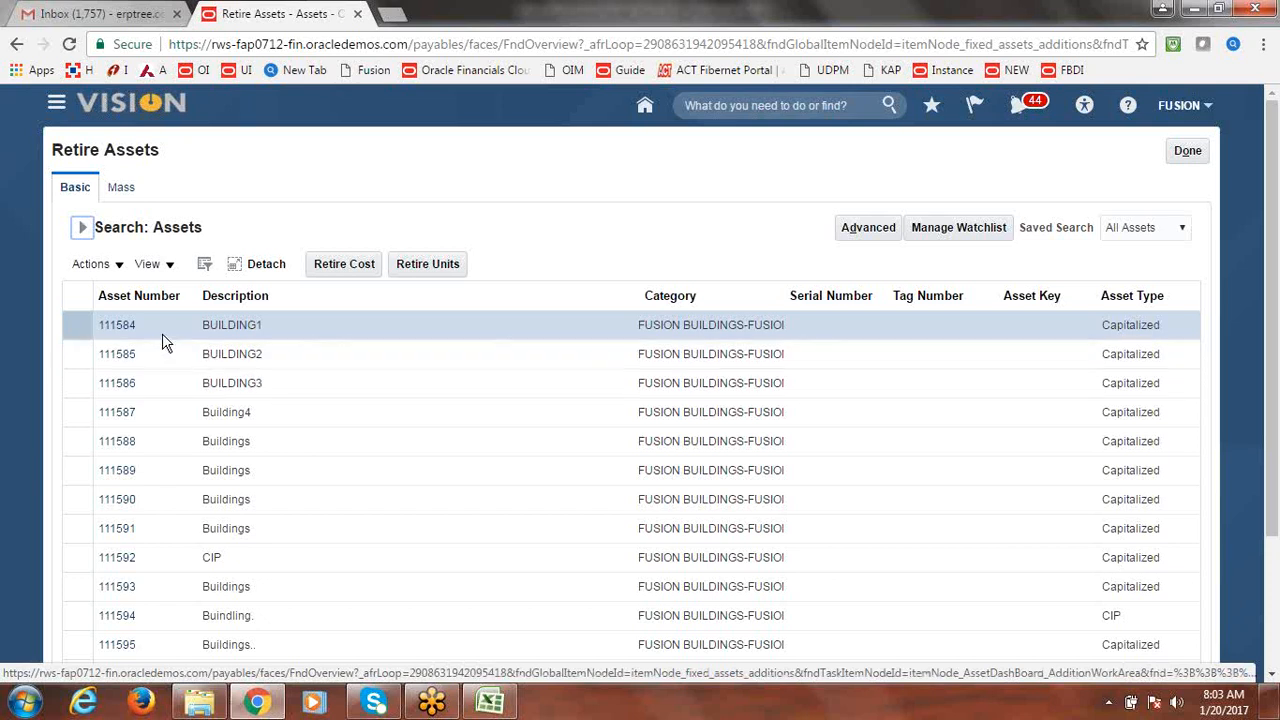
Examine the Retire Cost form and current cost of asset 111584 (BUILDING1), and leave it without saving
left_click(67, 326)
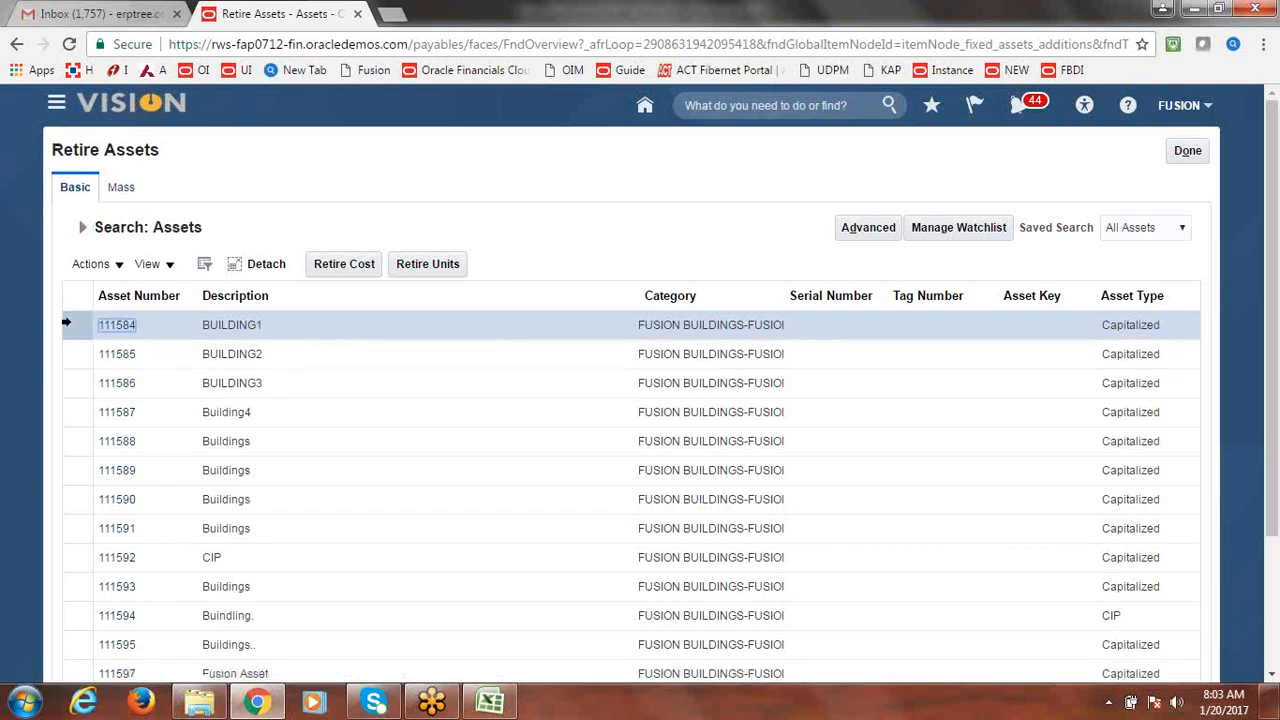
left_click(342, 265)
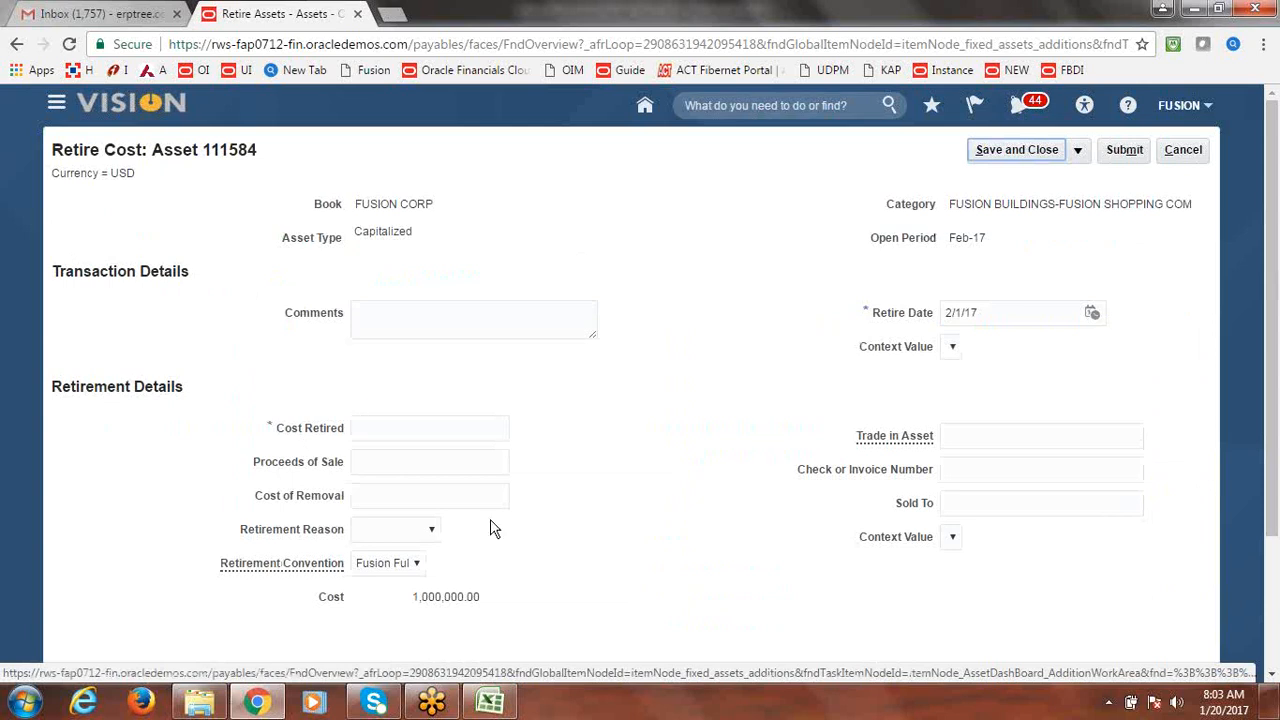
left_click_drag(422, 597, 484, 599)
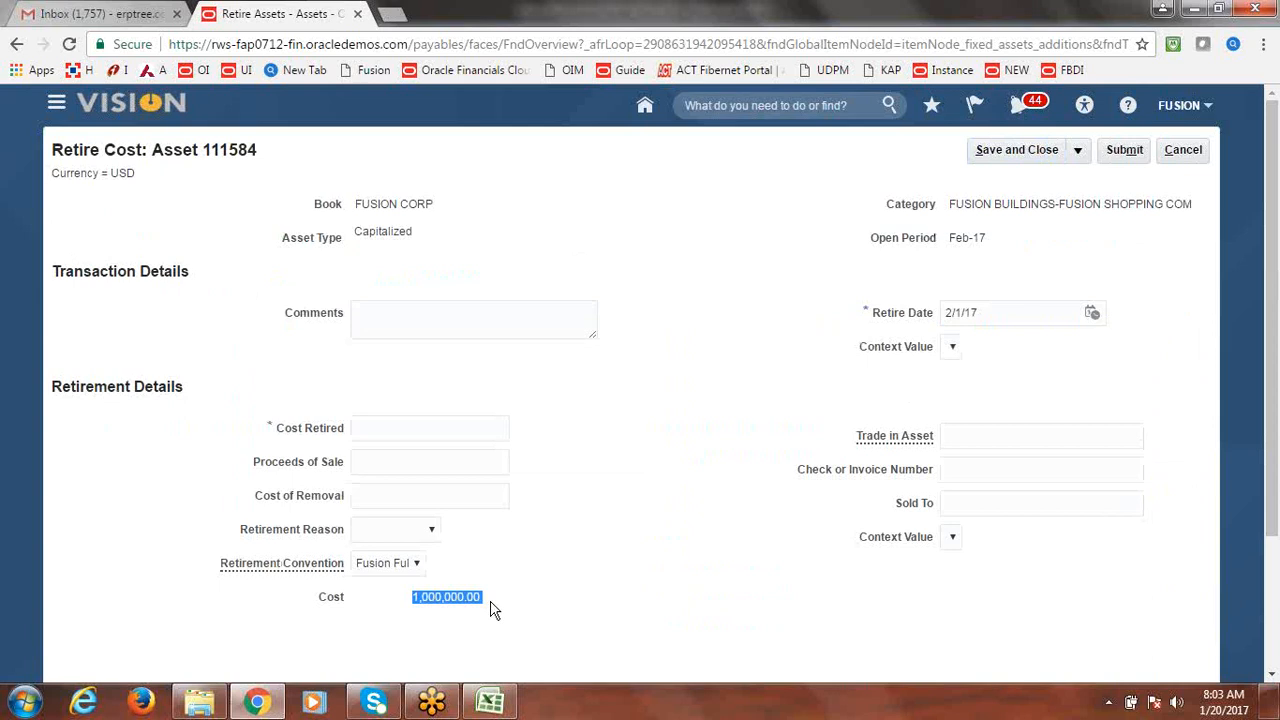
left_click(374, 428)
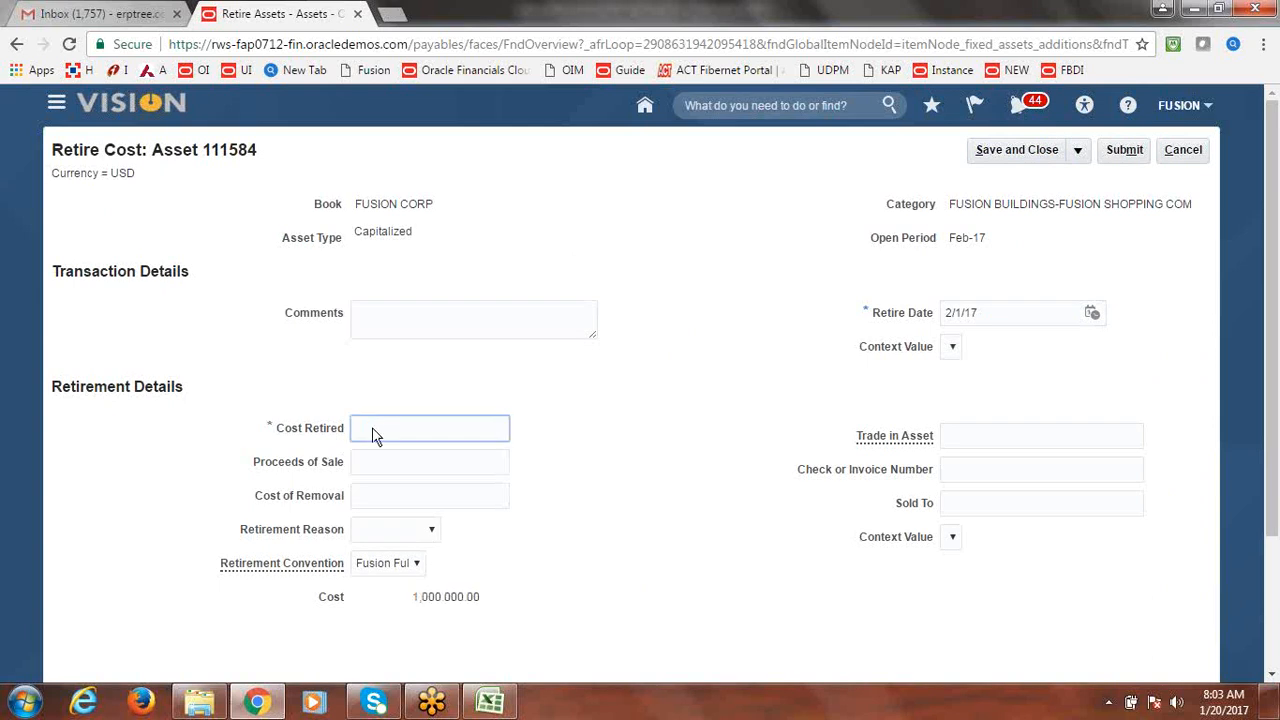
left_click(1190, 153)
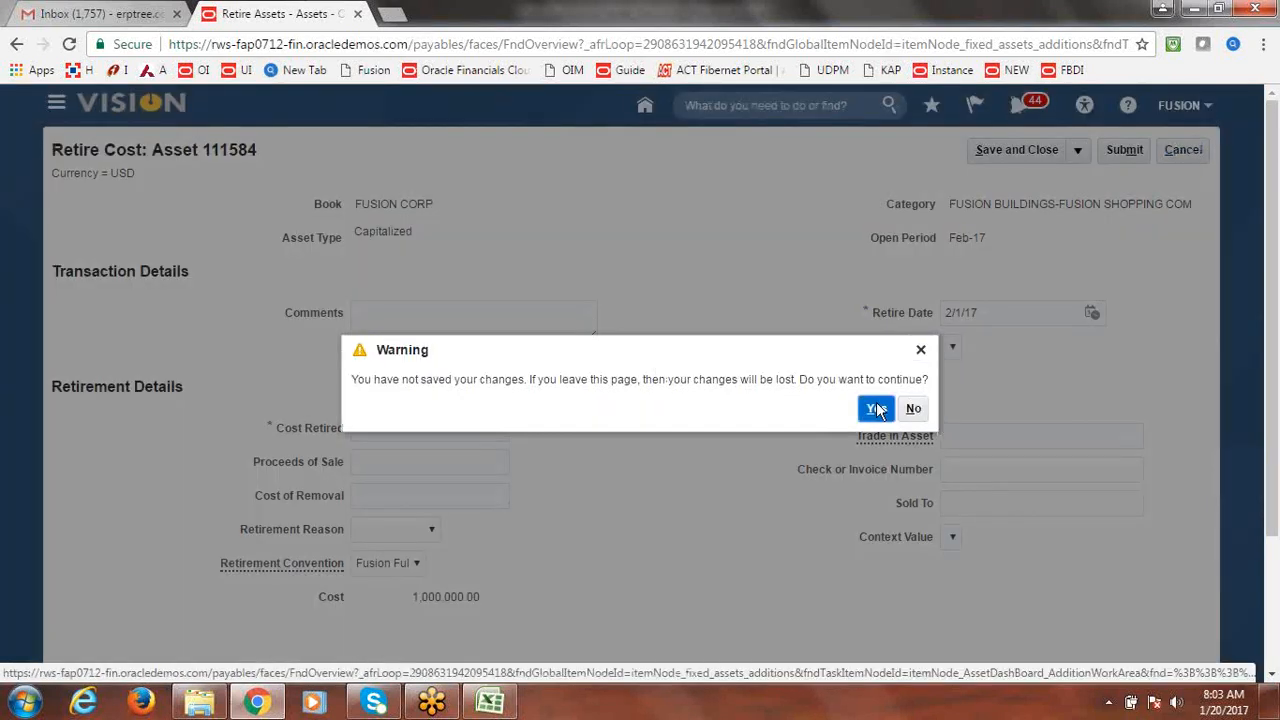
left_click(877, 409)
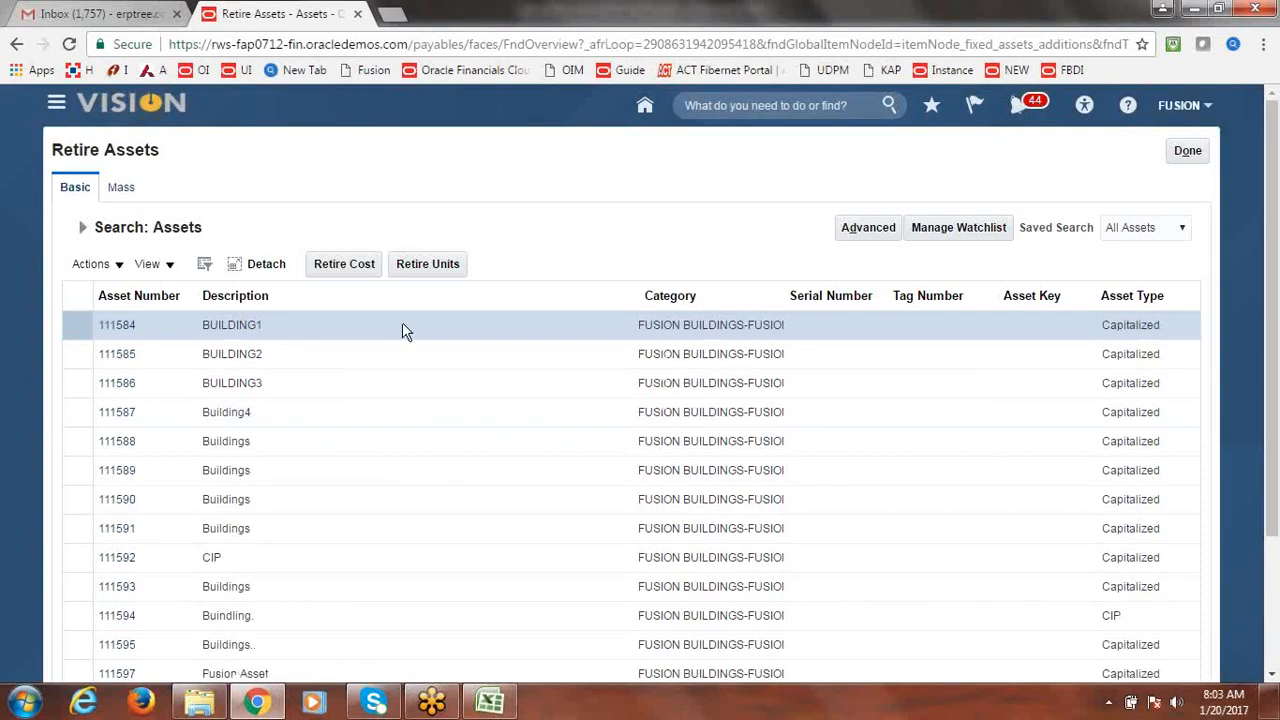
Examine the Retire Units form and assignment details for asset 111584, and return to the asset list without saving
left_click(424, 262)
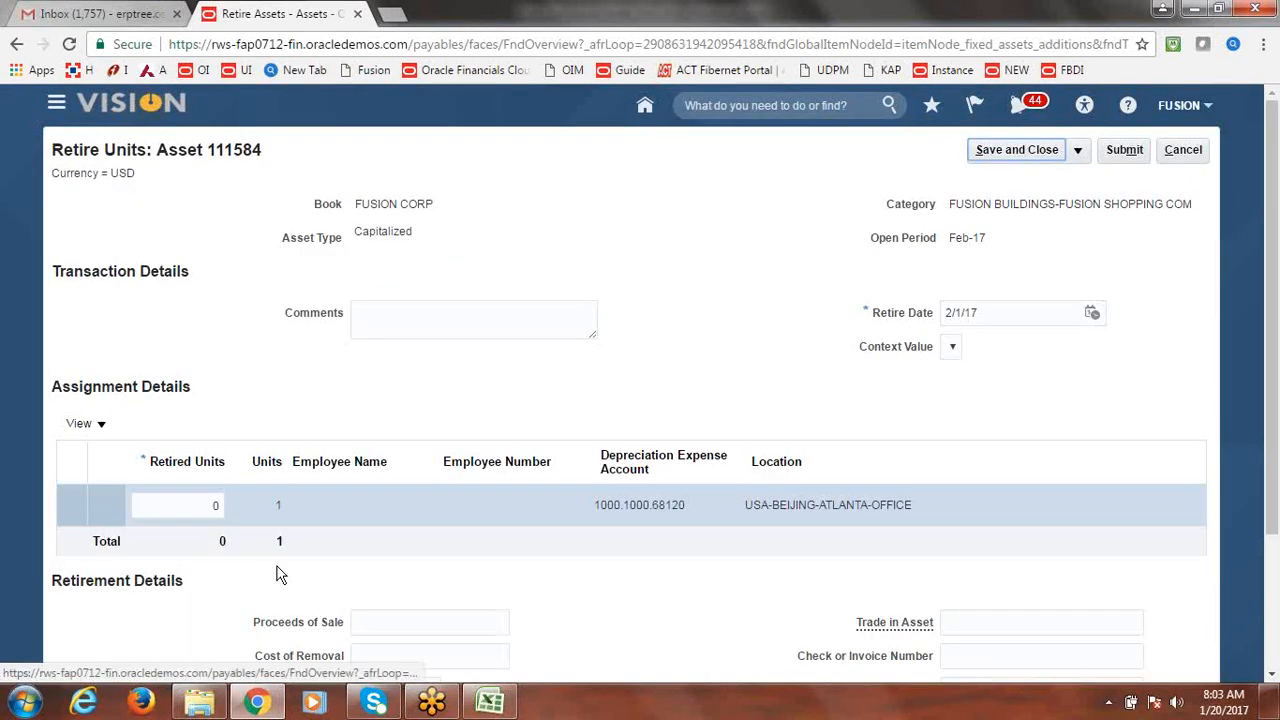
left_click(212, 505)
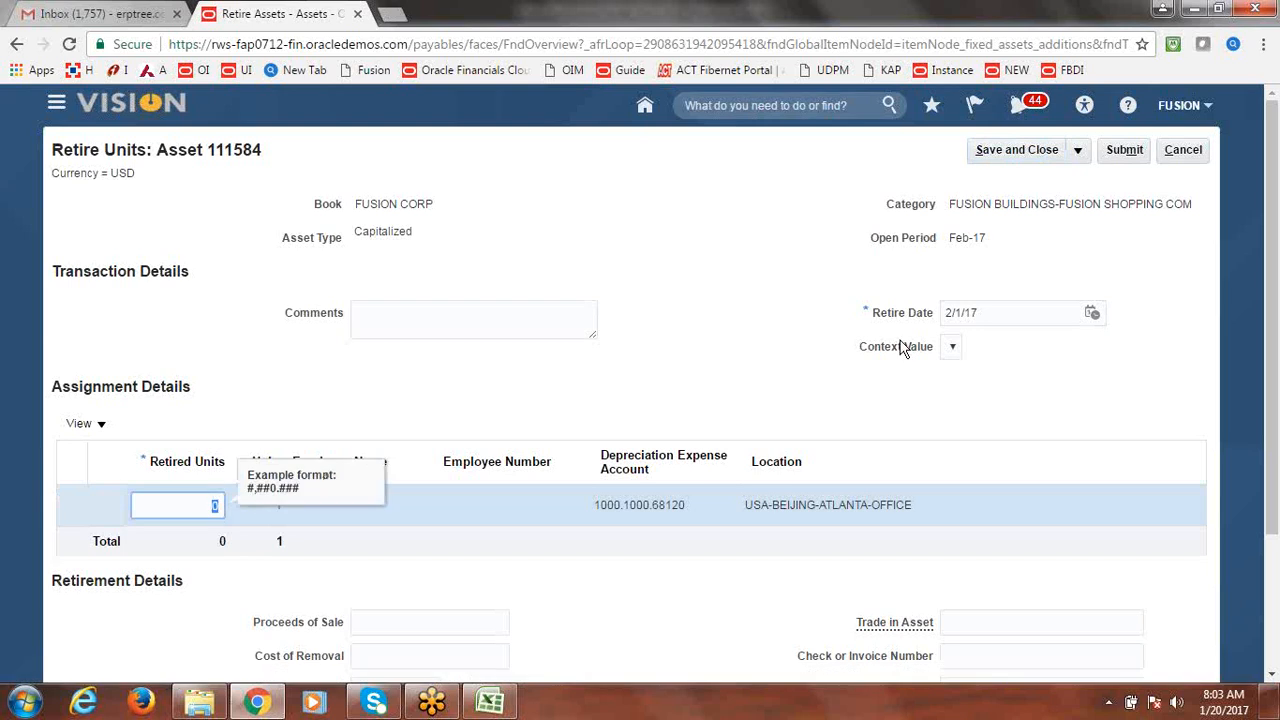
left_click(1183, 152)
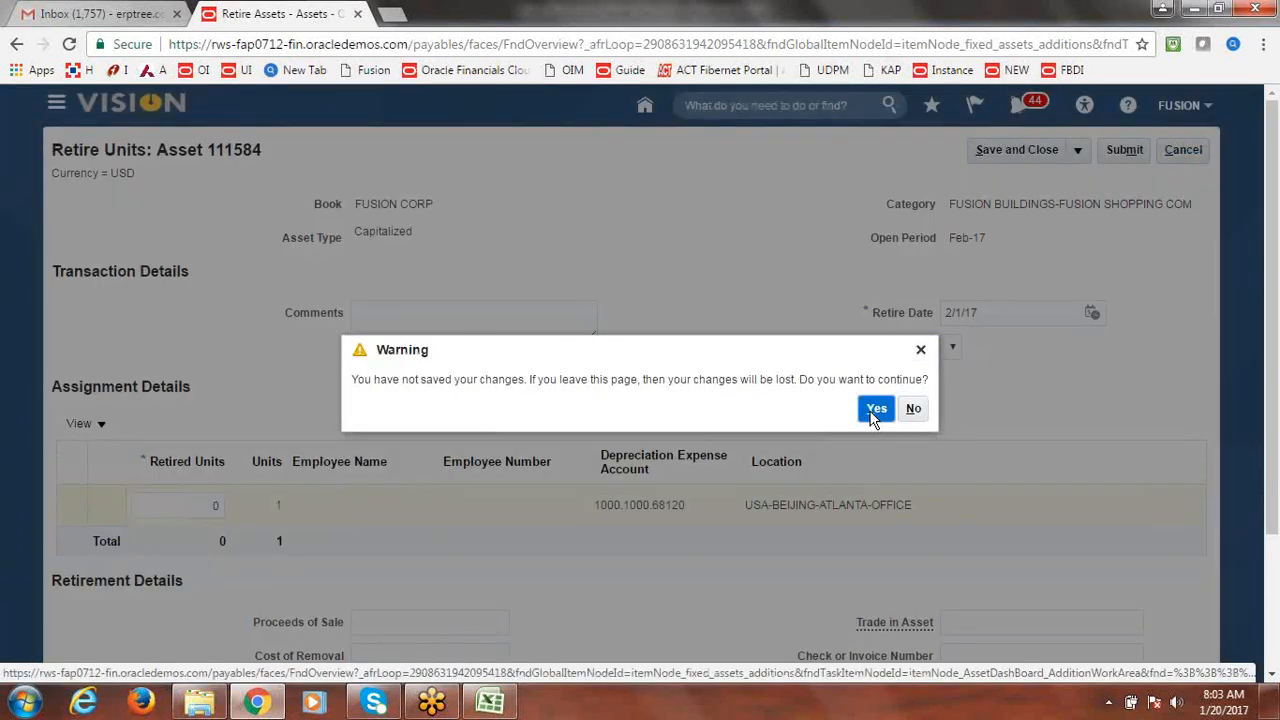
left_click(875, 410)
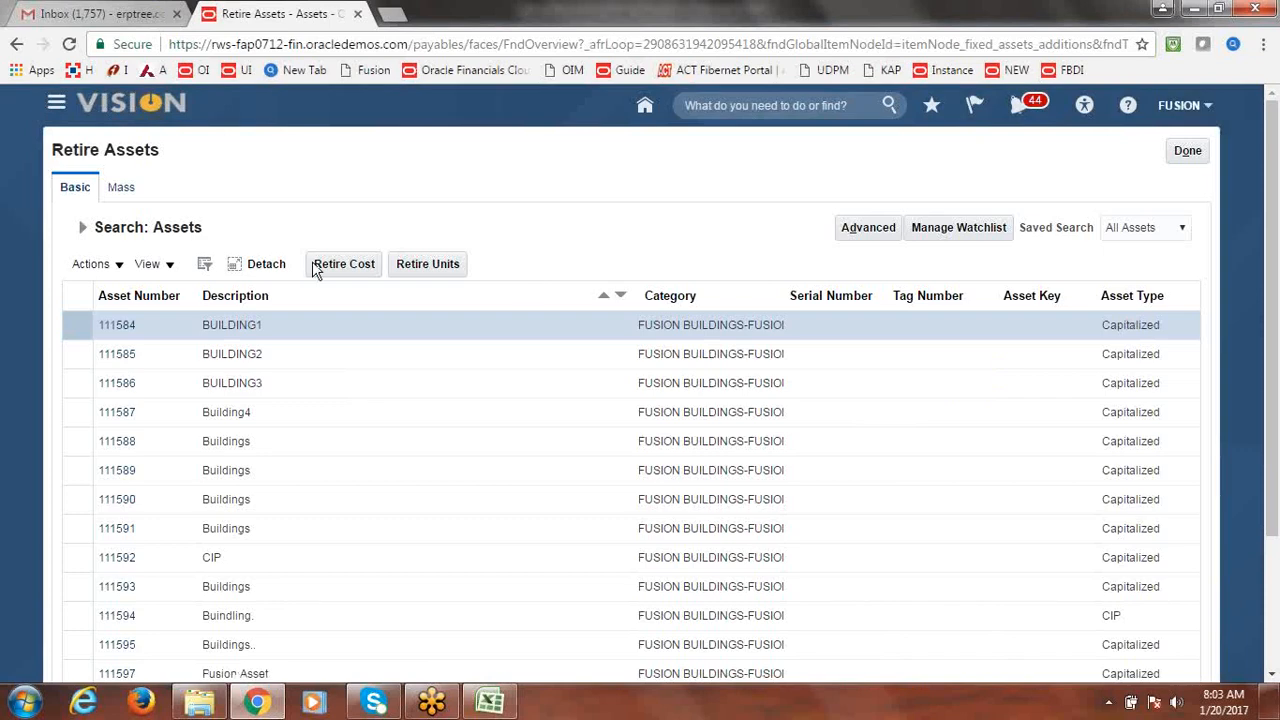
Submit a cost retirement of 1,000,000.00 for asset 111584, and return to the Assets work area
left_click(338, 266)
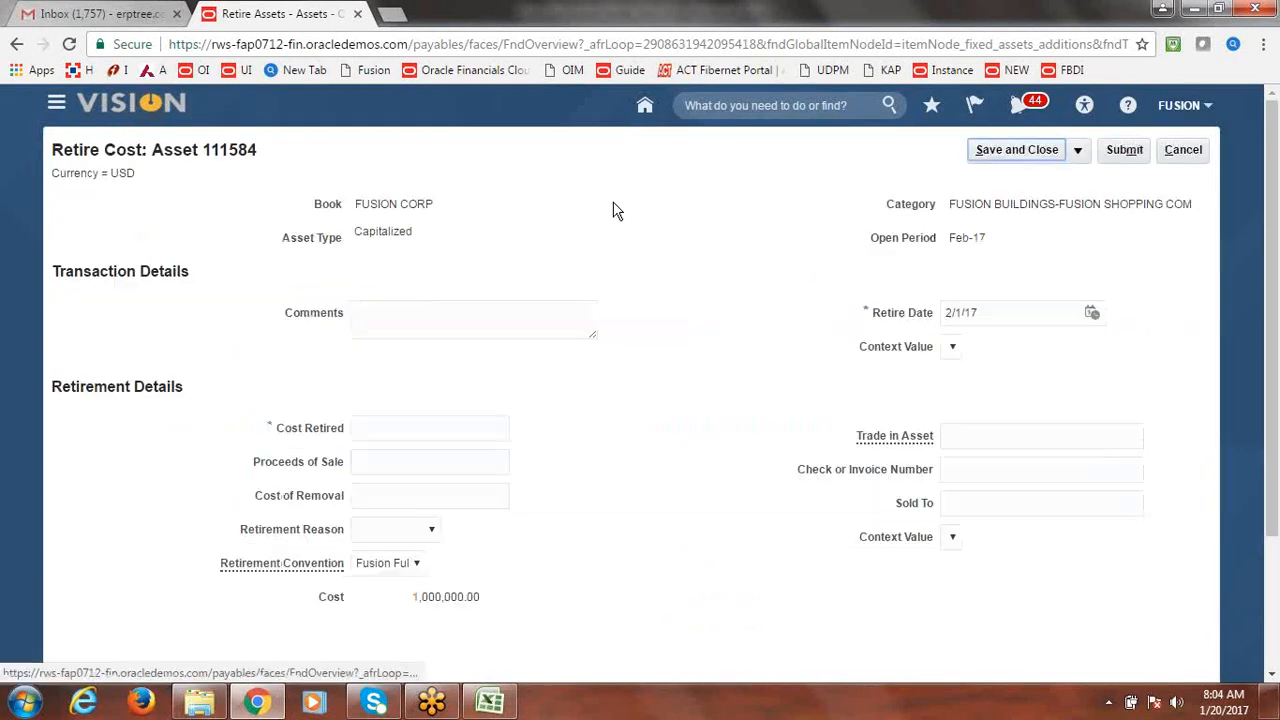
left_click(433, 430)
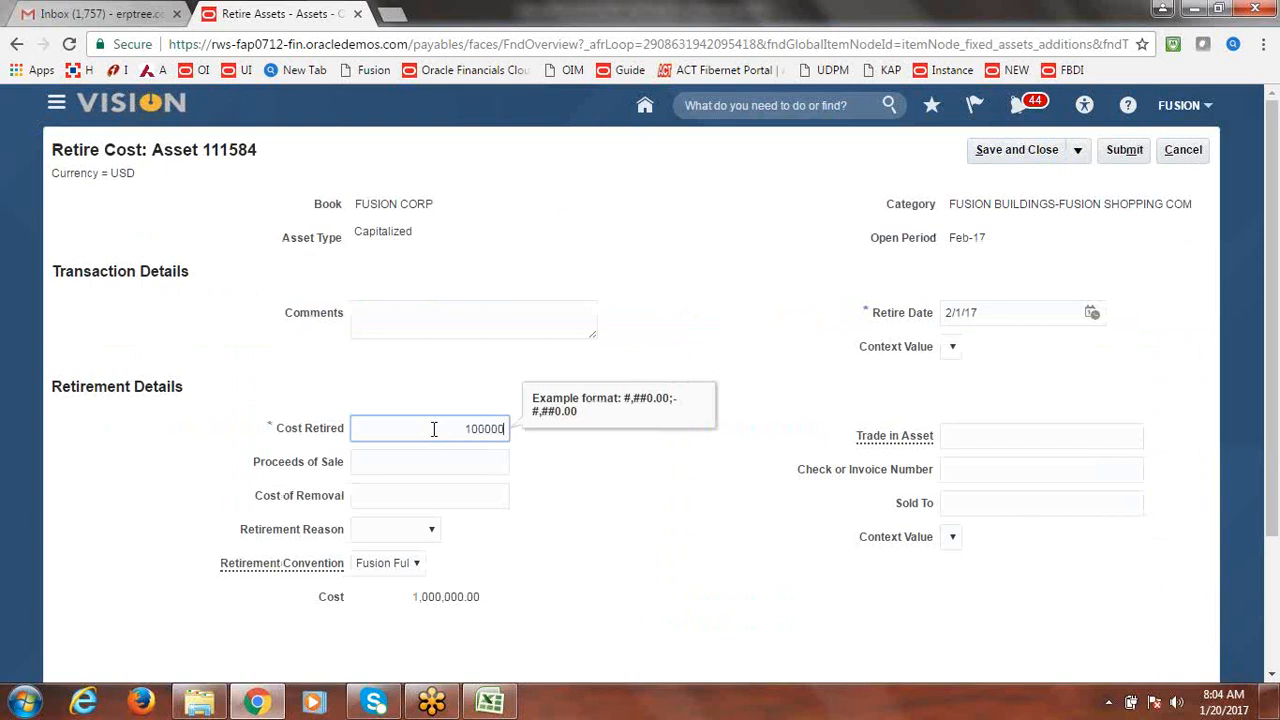
key("Tab")
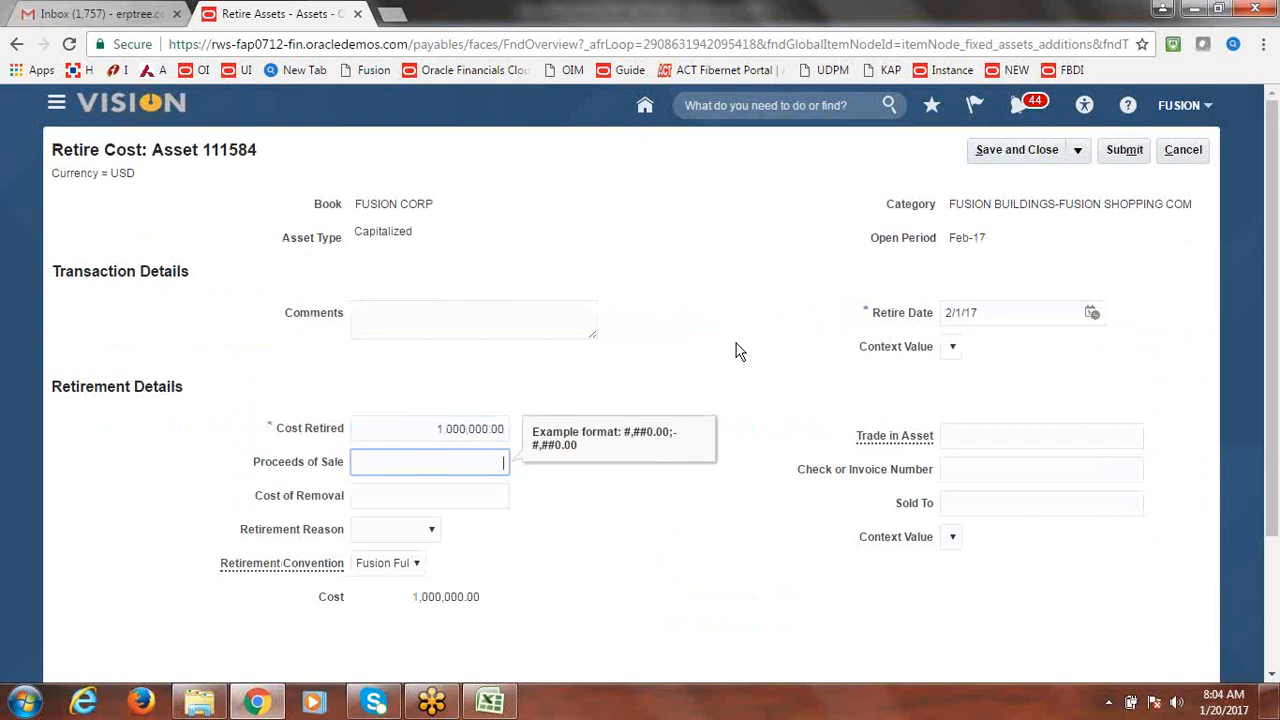
left_click(1123, 150)
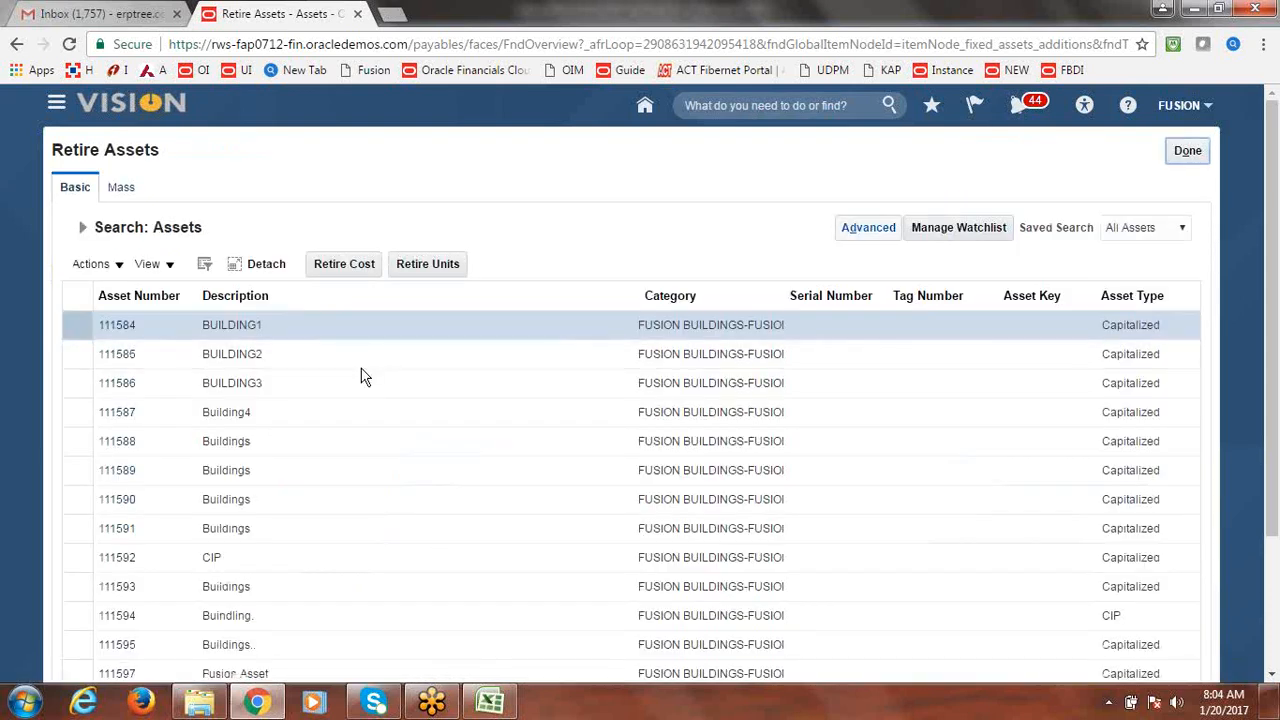
left_click(1187, 152)
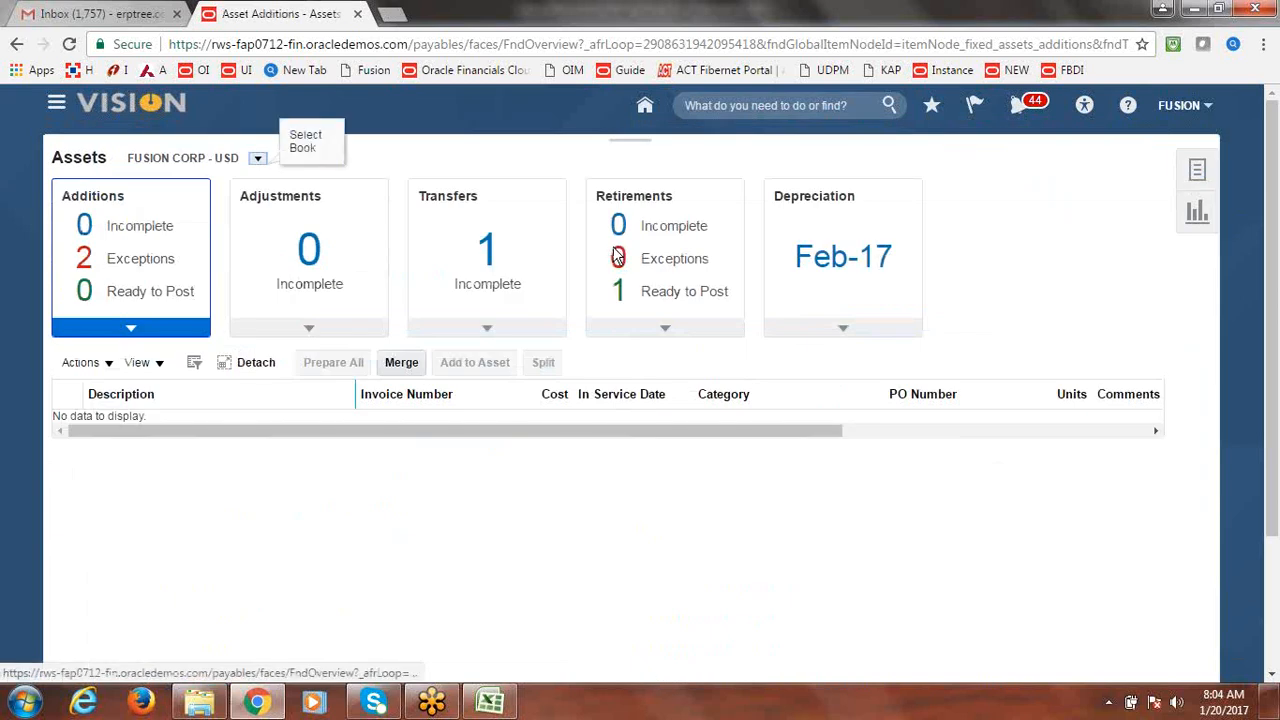
Check the status of the Post Online Assets Transactions process in Scheduled Processes, and return to the Assets work area
left_click(57, 107)
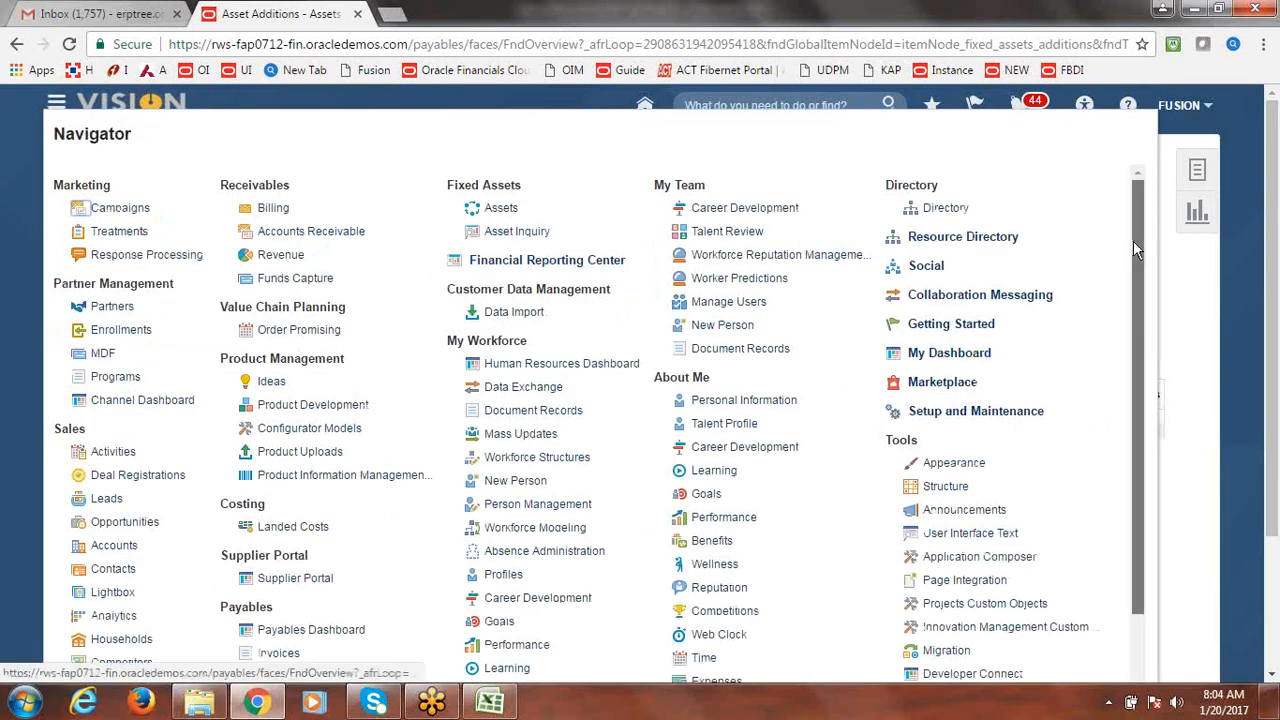
left_click_drag(1137, 241, 1143, 368)
left_click(980, 577)
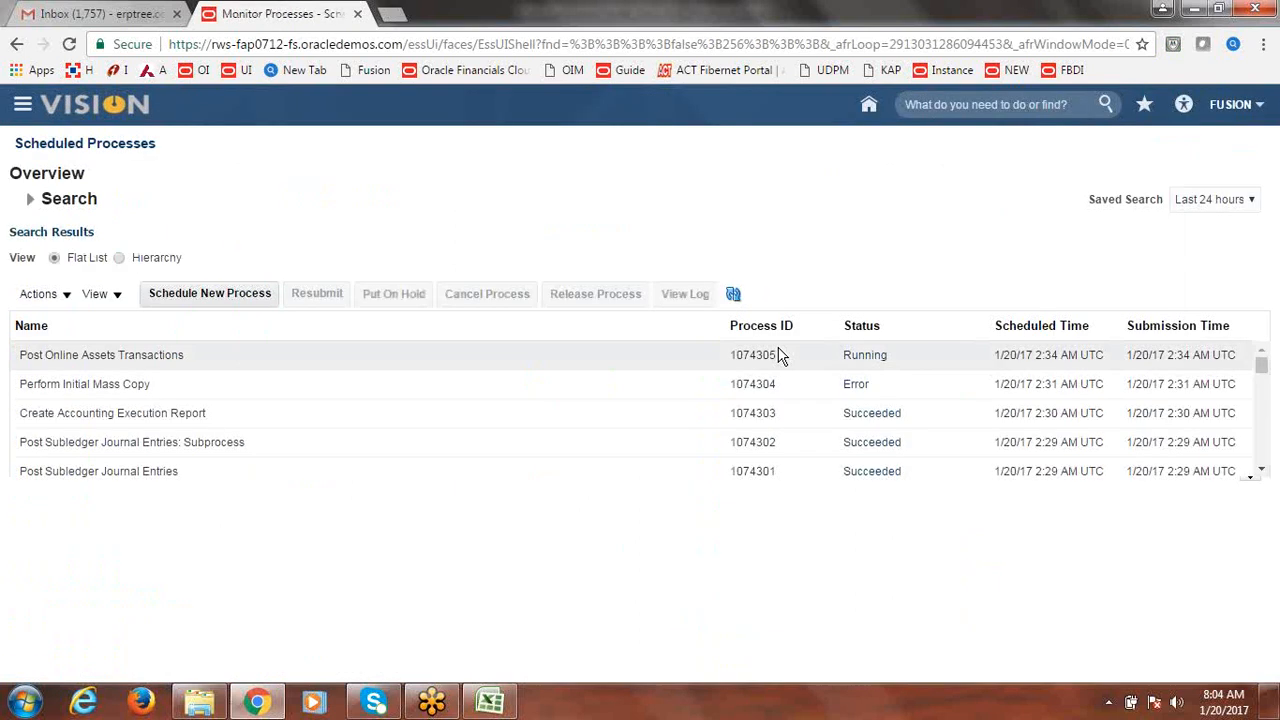
left_click(734, 295)
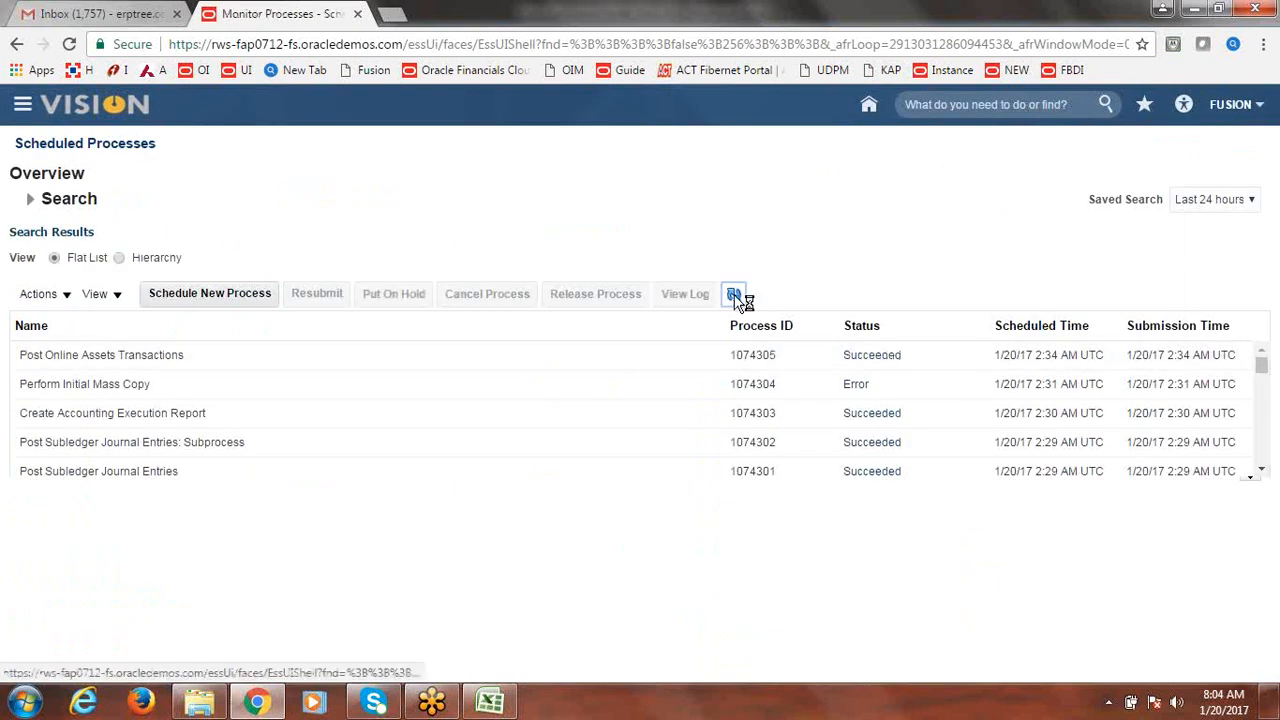
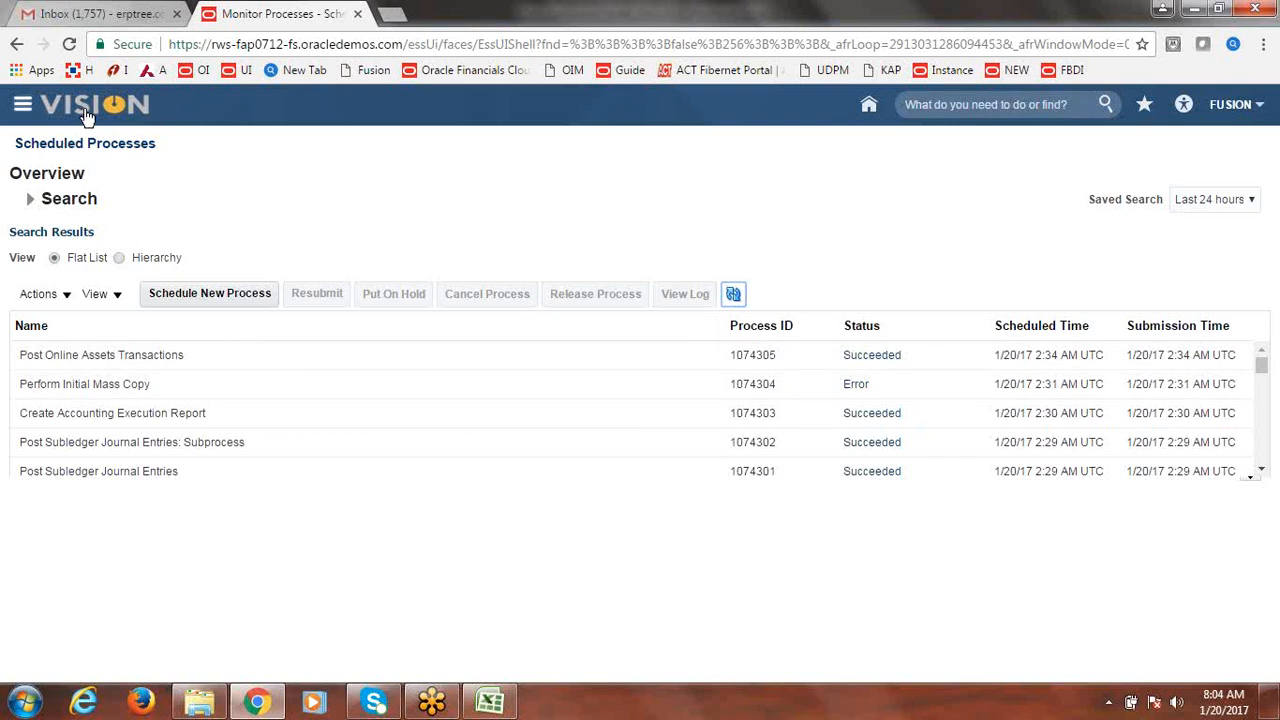
left_click(24, 106)
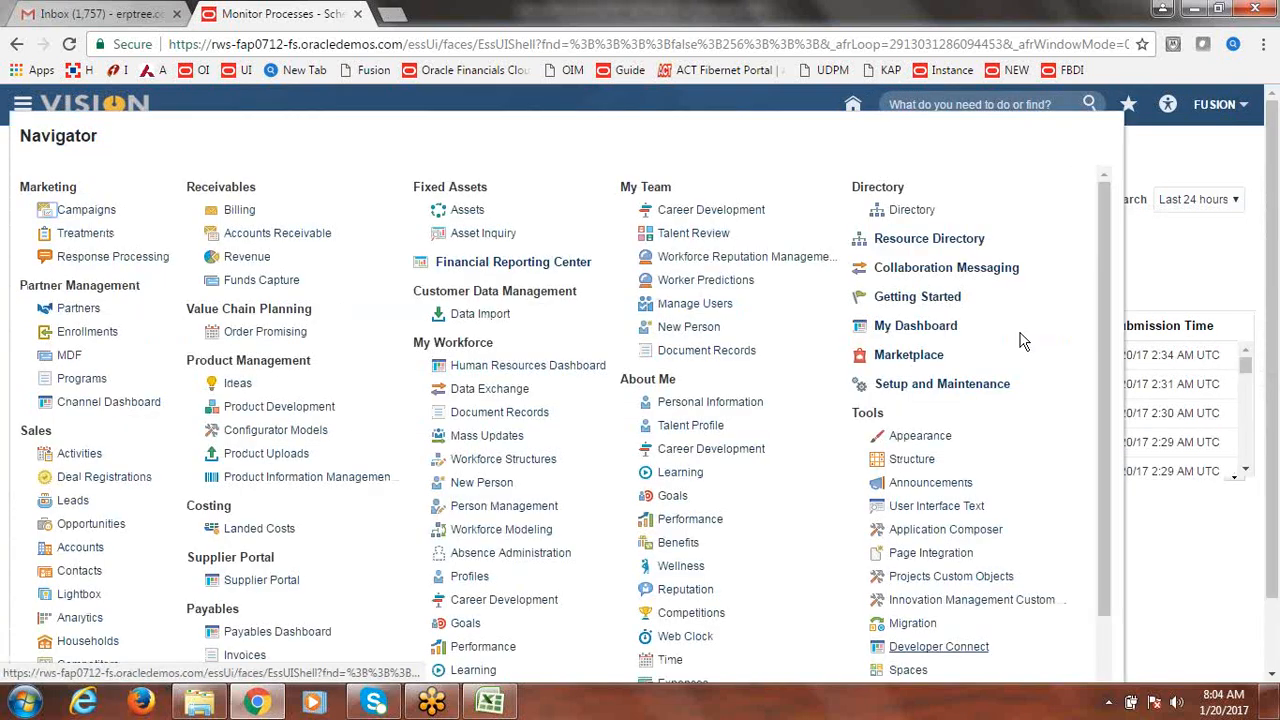
mouse_move(1111, 371)
left_mouse_down()
mouse_move(1108, 386)
mouse_move(1108, 370)
left_mouse_up()
left_click(462, 212)
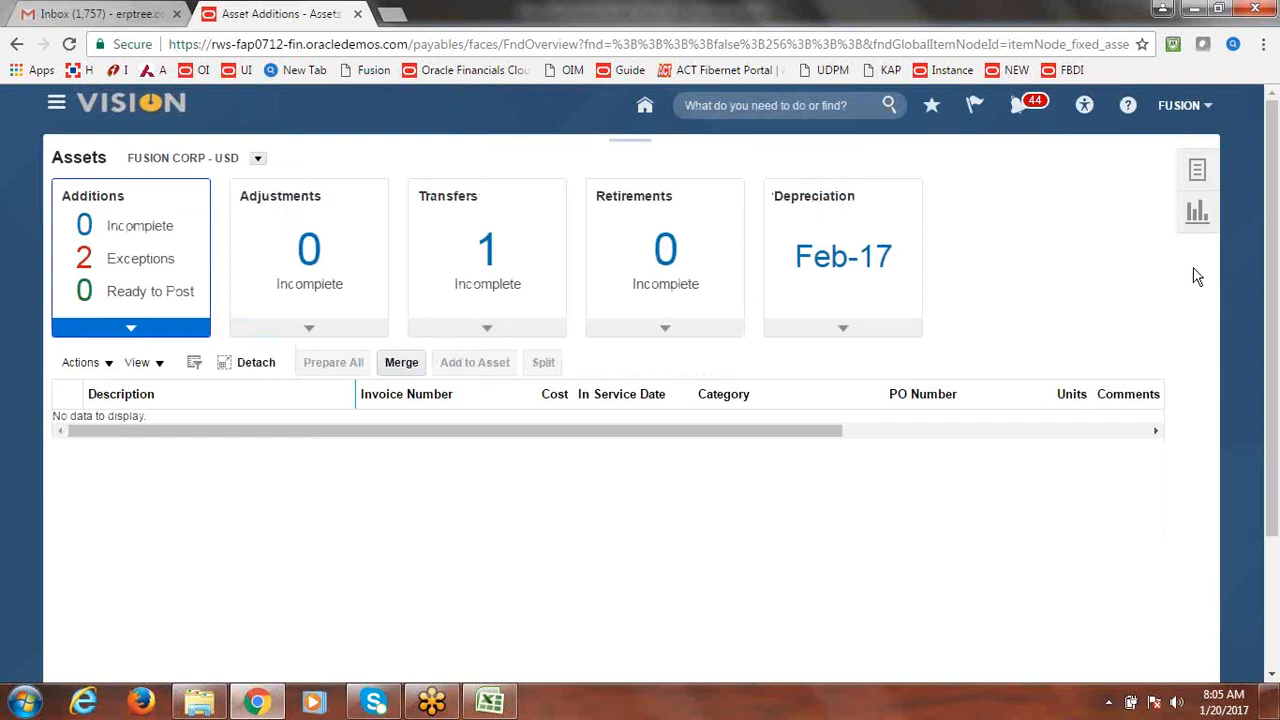
Find the retired asset 111584 in the FUSION CORP book and reinstate it, returning to the Assets work area
left_click(1198, 172)
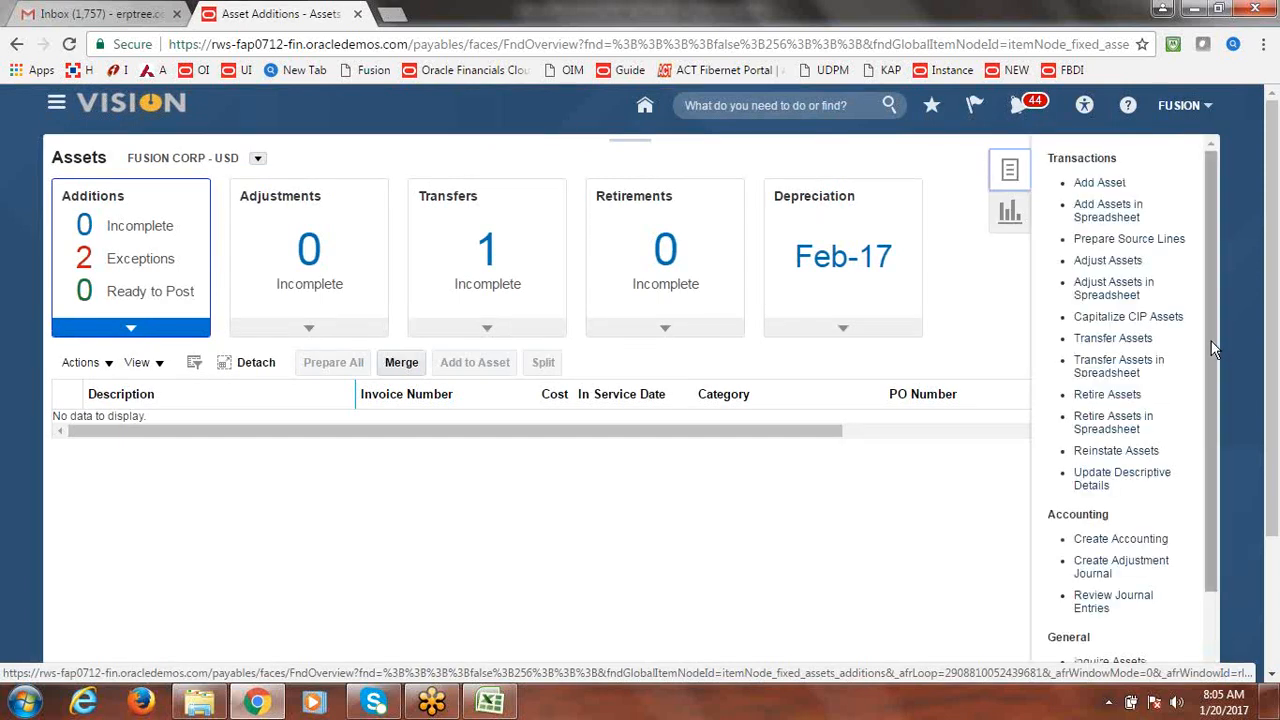
left_click_drag(1213, 342, 1214, 412)
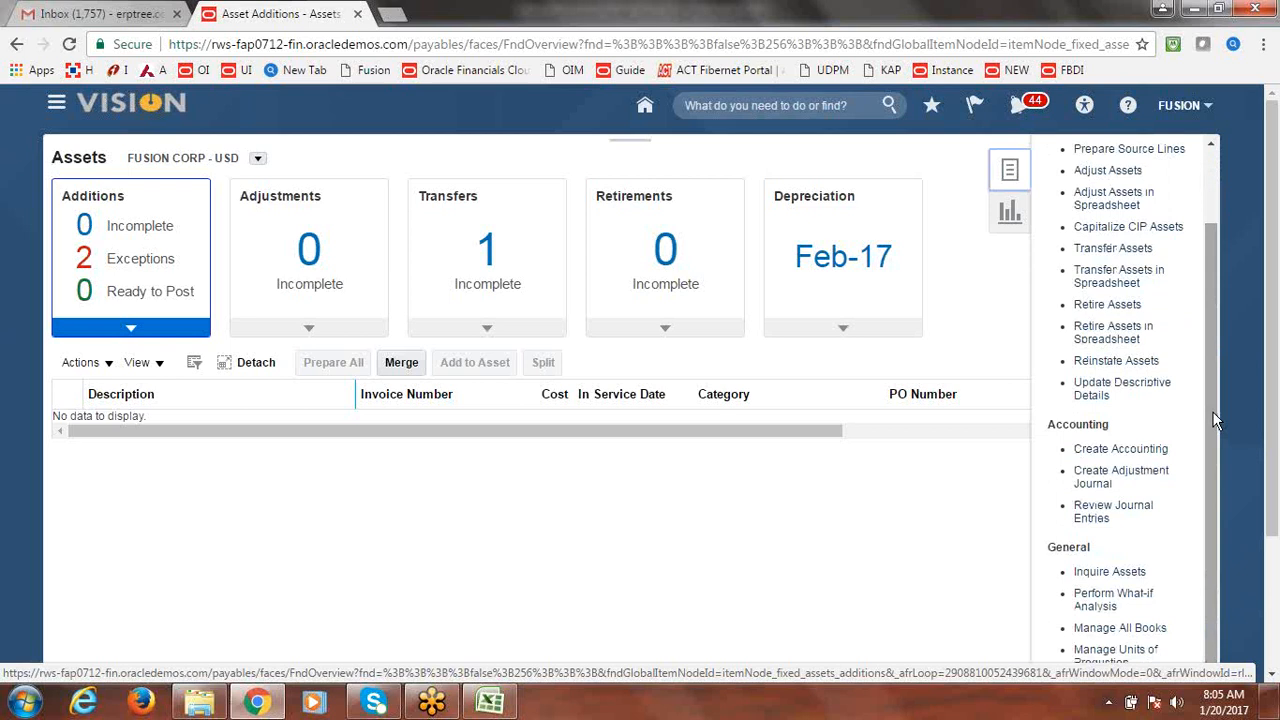
left_click(1115, 361)
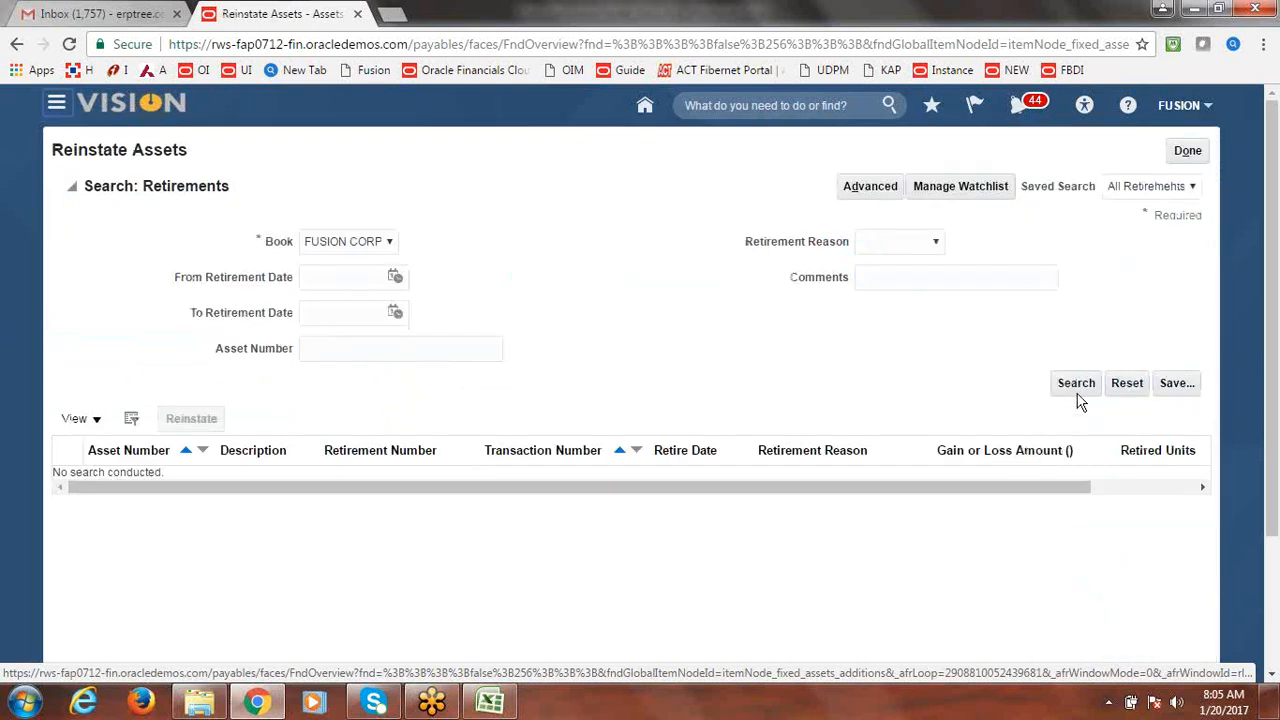
left_click(1077, 388)
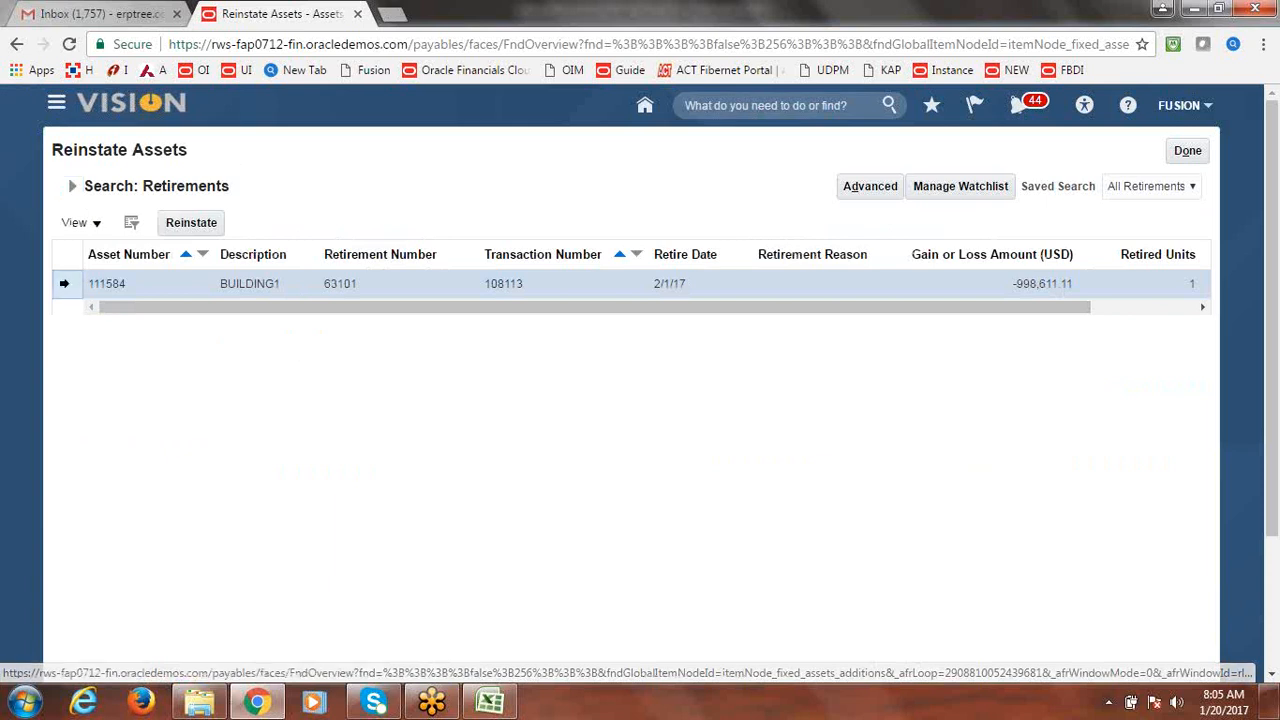
left_click(191, 228)
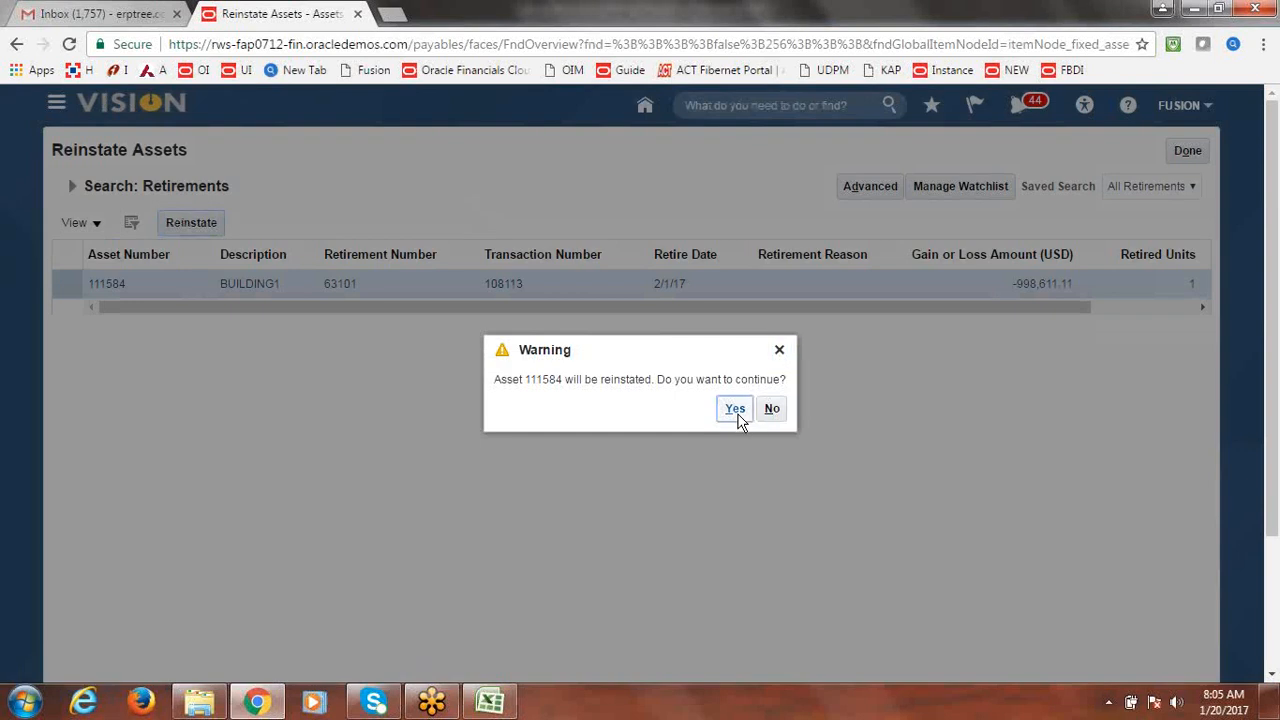
left_click(736, 410)
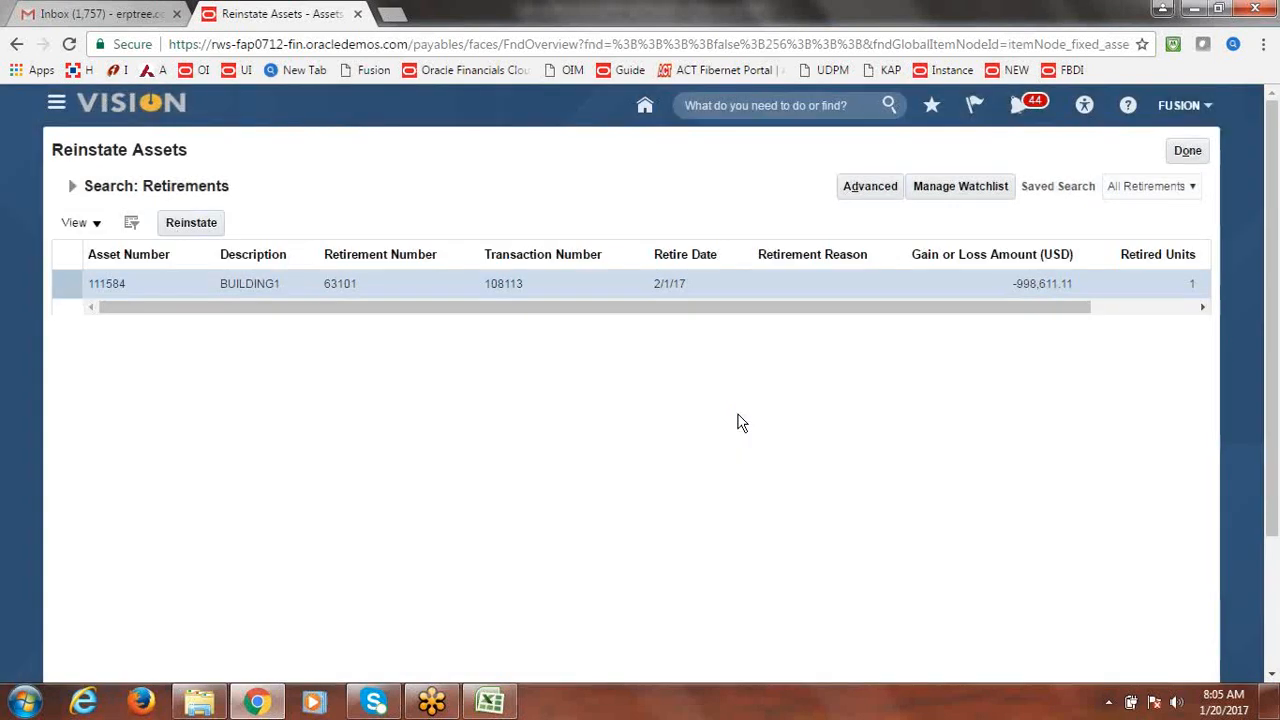
left_click(1196, 152)
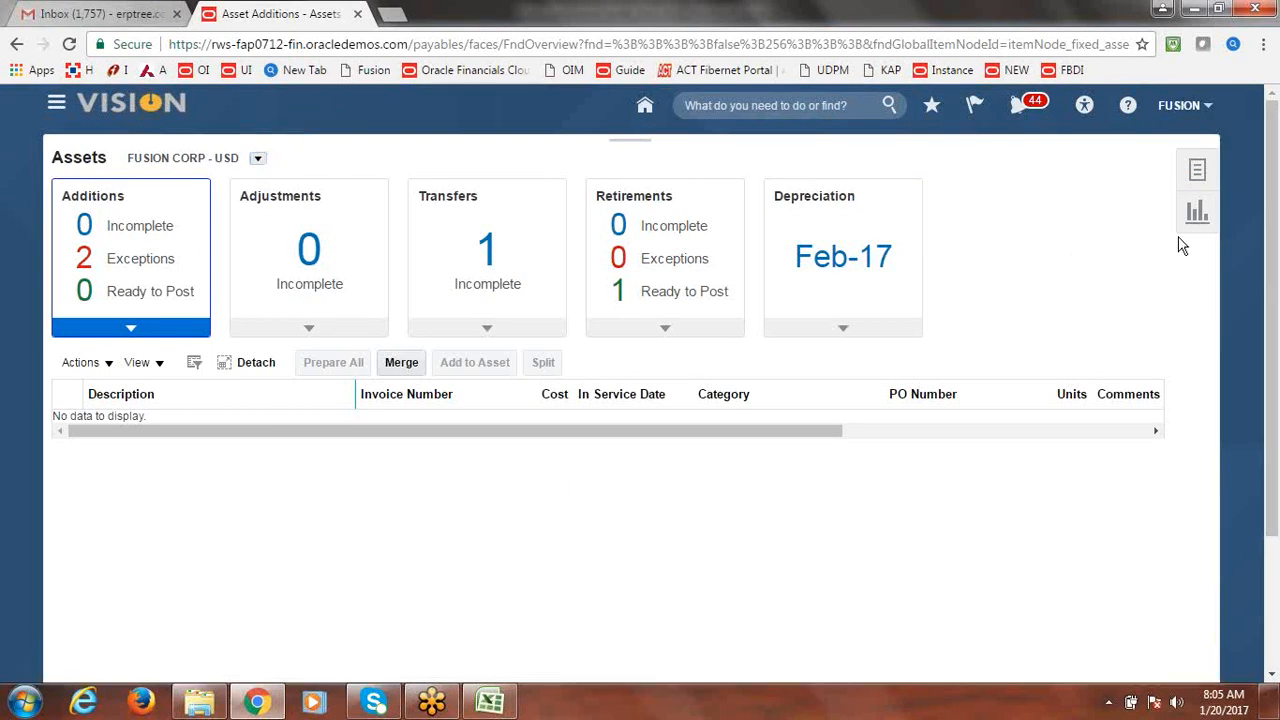
Switch to the Class Discussion Notes workbook in Excel and mark Asset Retirement and Asset Reinstatements as Done
left_click(490, 702)
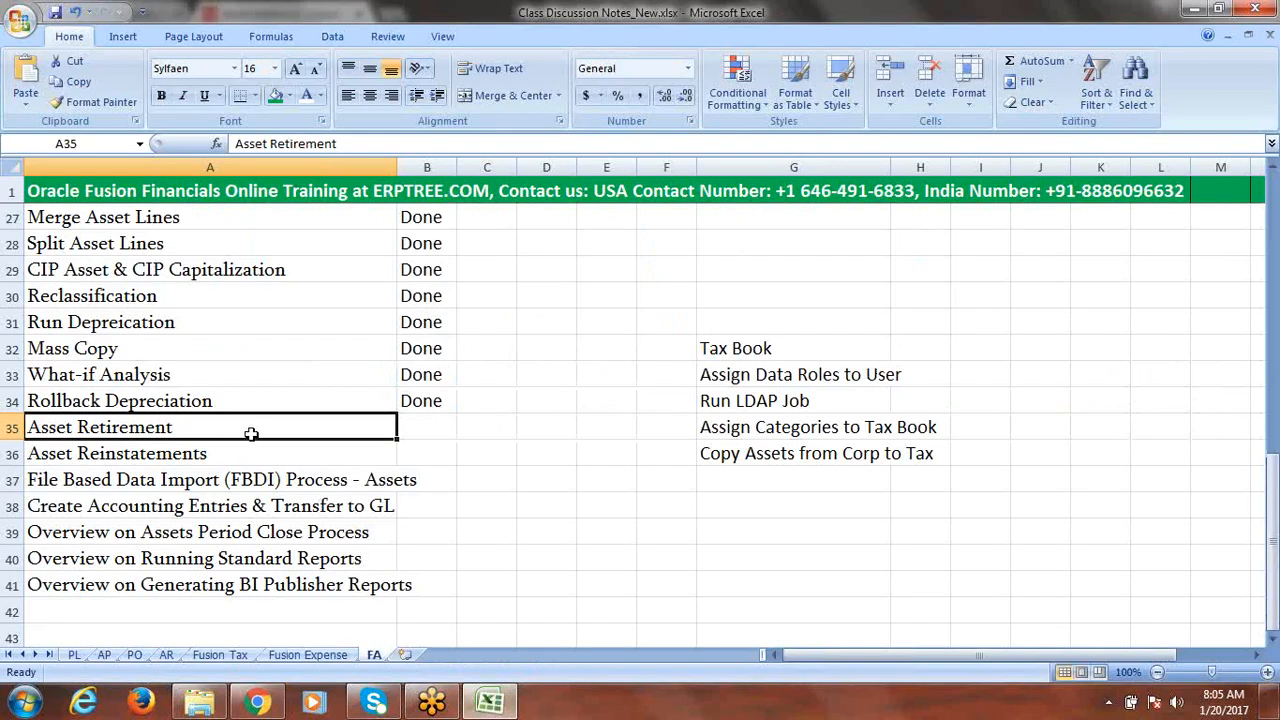
key("Right")
type("d")
key("Return")
type("d")
key("Right")
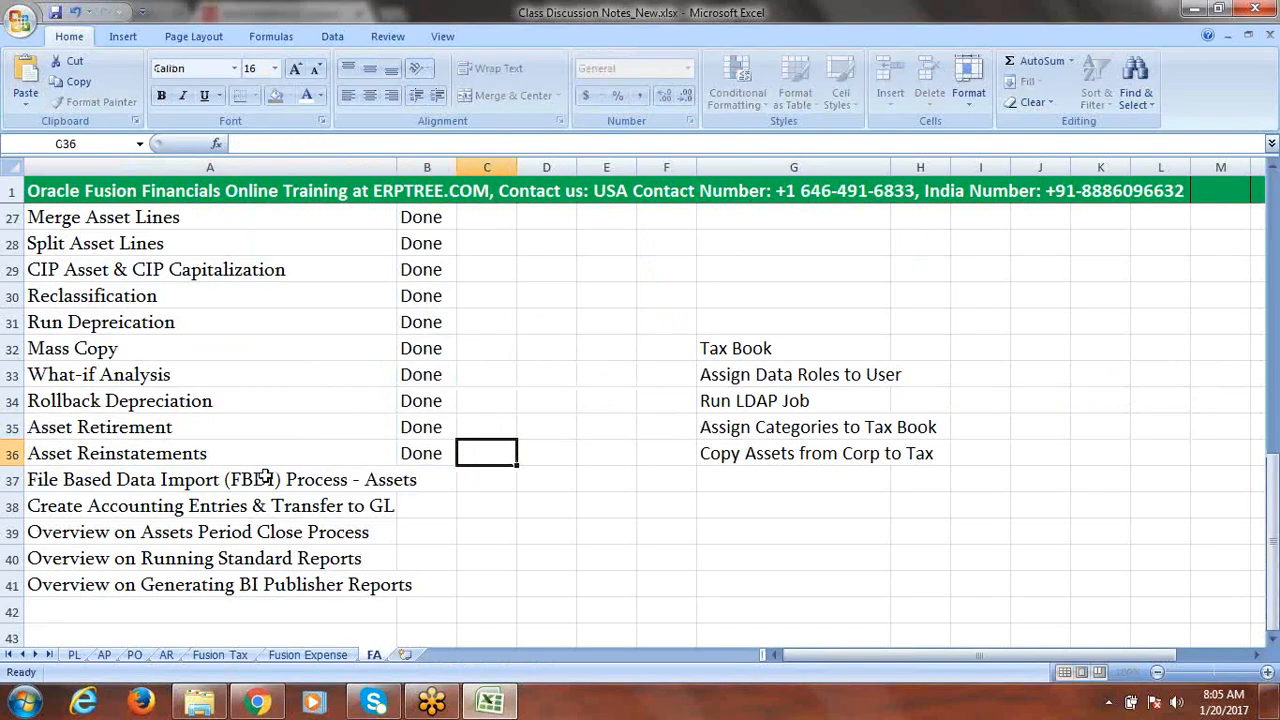
left_click(280, 480)
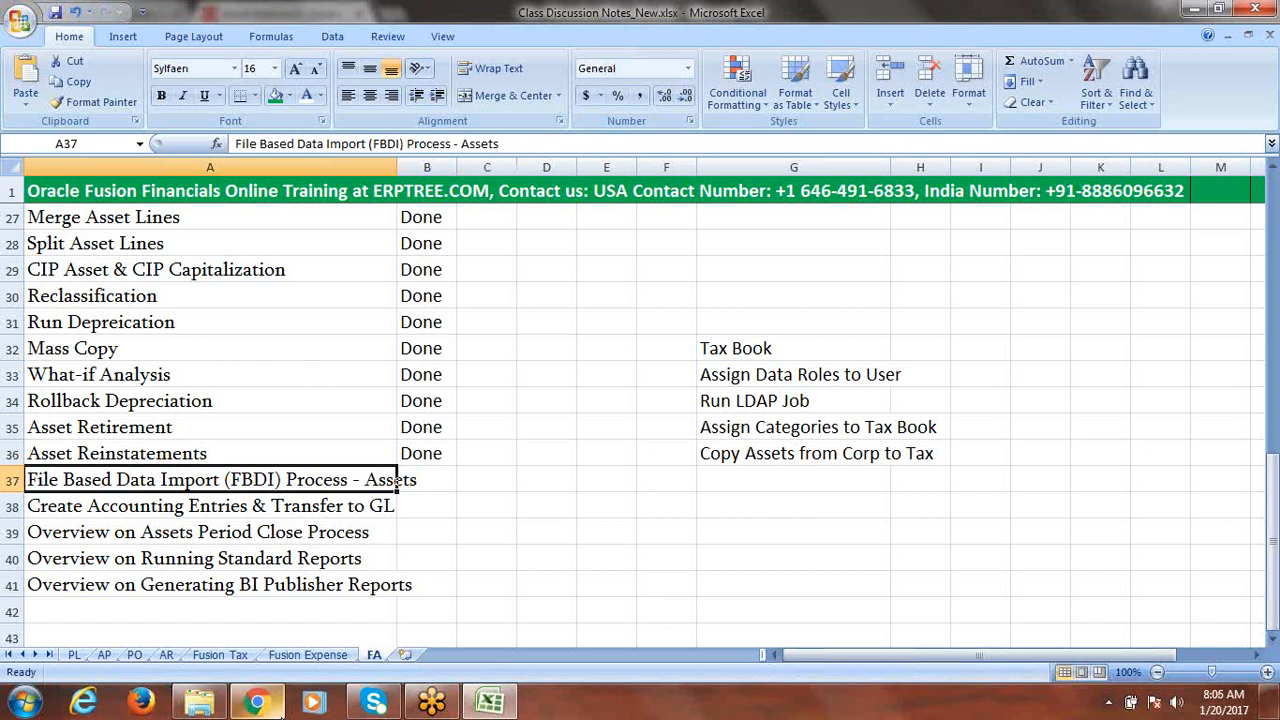
Switch to Chrome and, from the FBDI bookmark in a new tab, open the Financials Release 11 documentation for File-Based Data Import
left_click(258, 703)
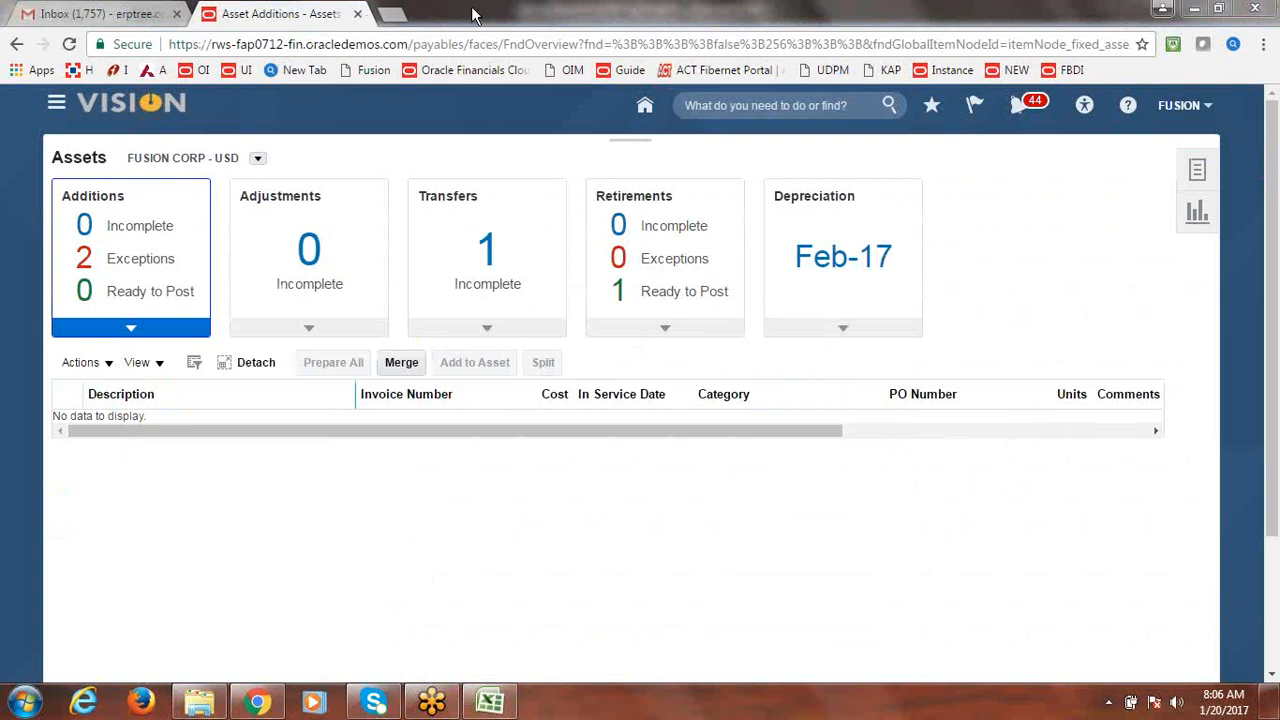
left_click(393, 17)
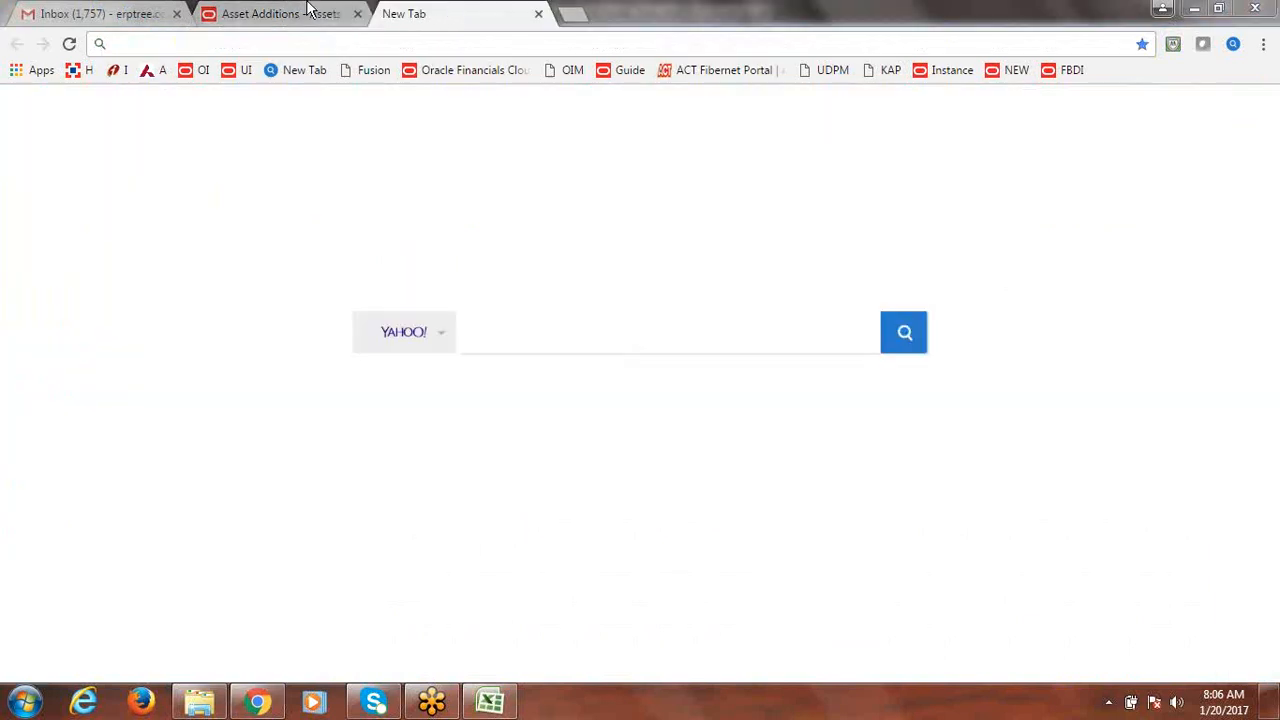
left_click(1072, 70)
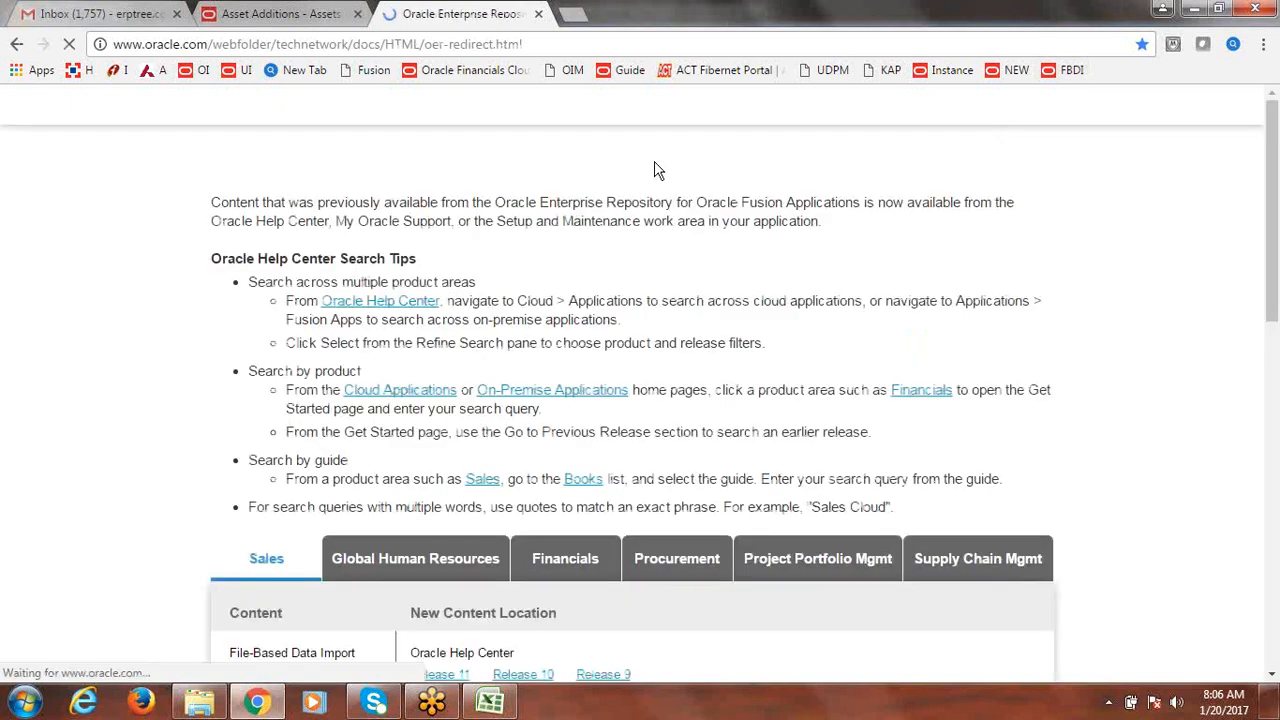
scroll(638, 441, "down", 3)
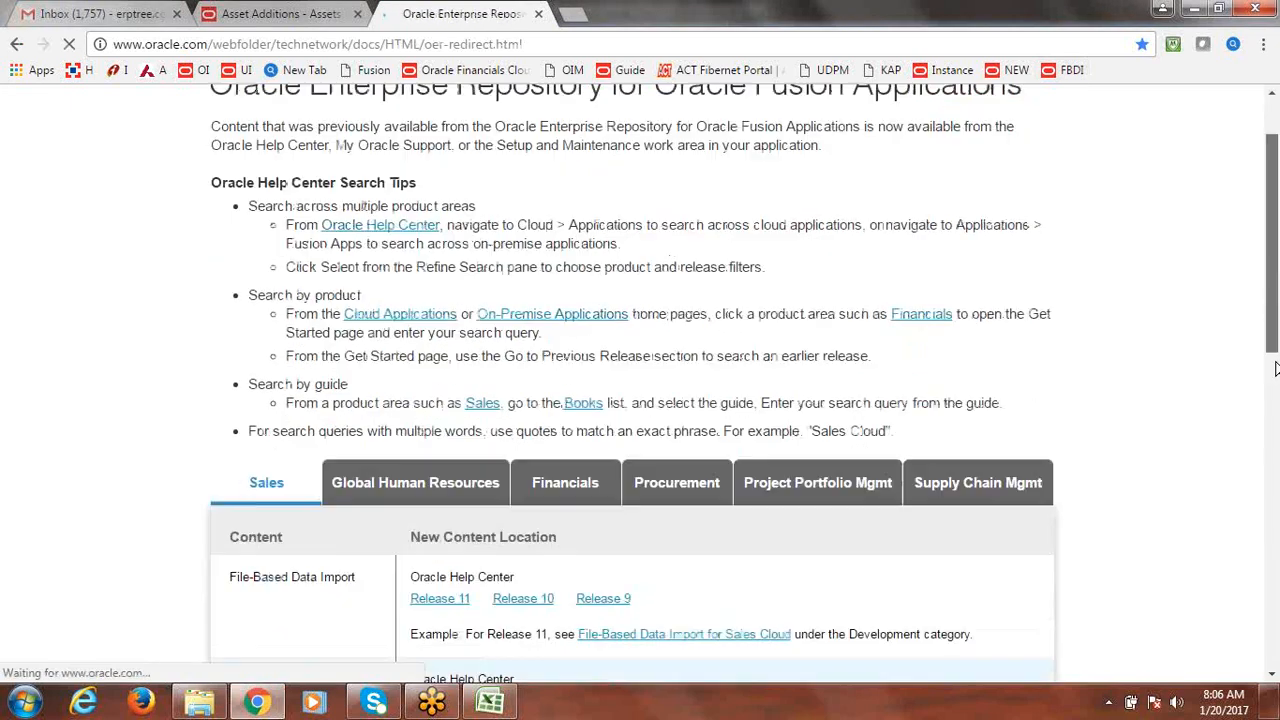
left_click(565, 350)
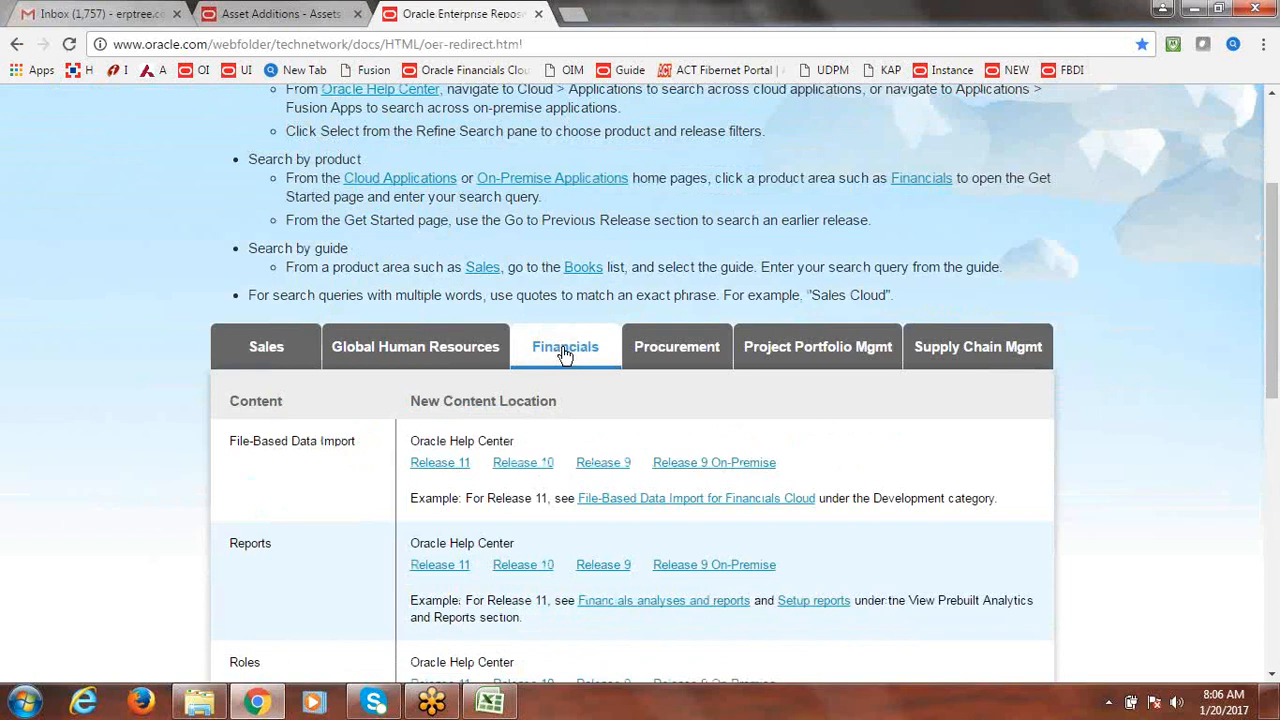
left_click(430, 465)
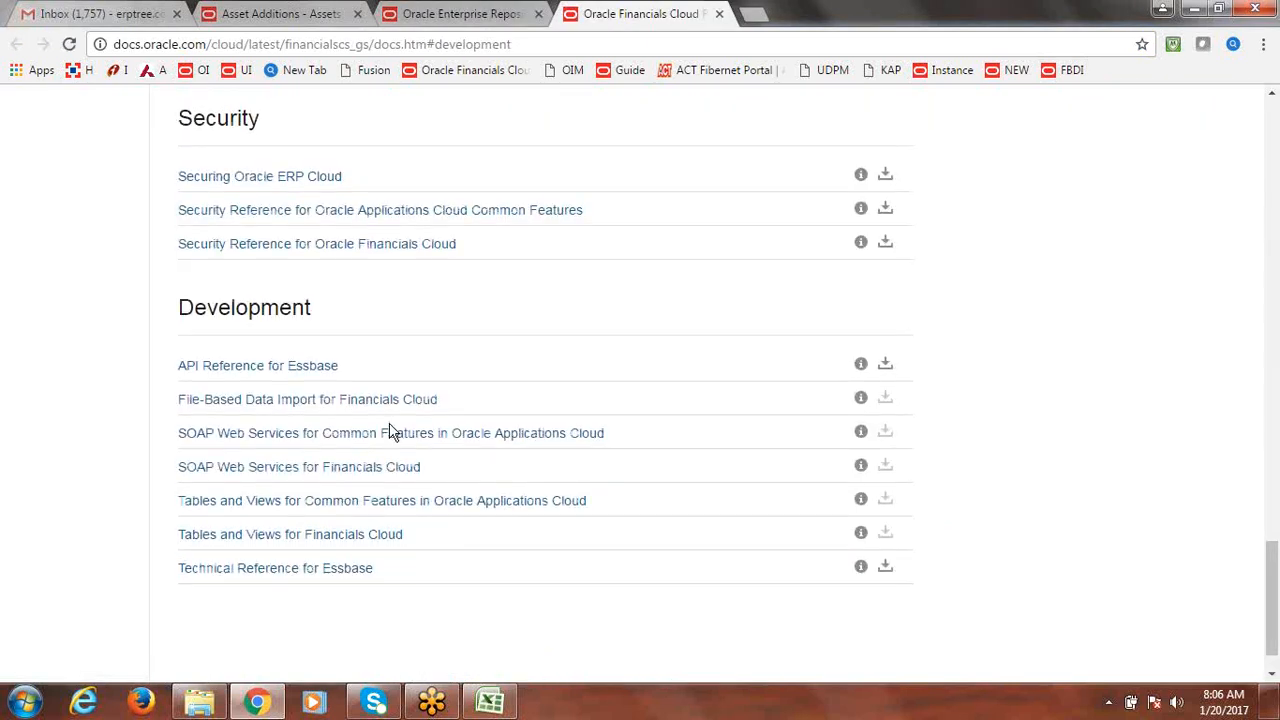
Open the File-Based Data Import for Financials Cloud guide and expand its File-Based Data Imports contents to the Fixed Asset imports
left_click(278, 404)
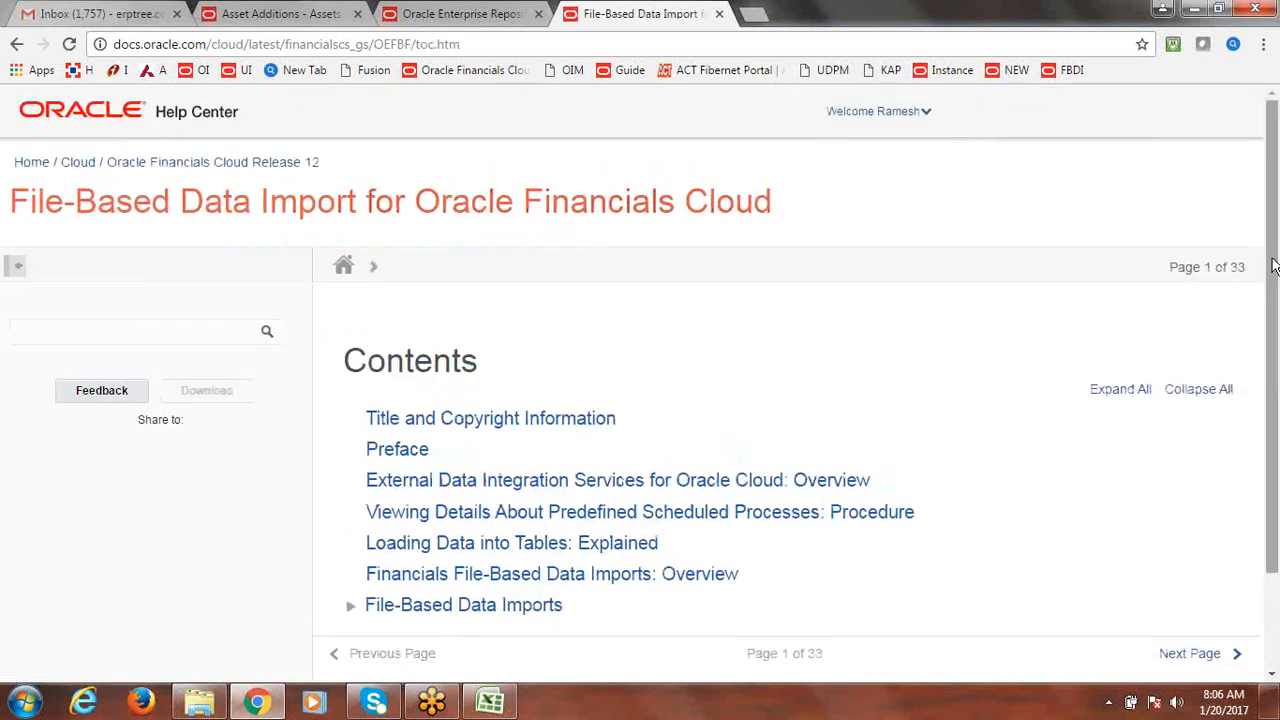
scroll(1273, 265, "down", 1)
left_click(352, 488)
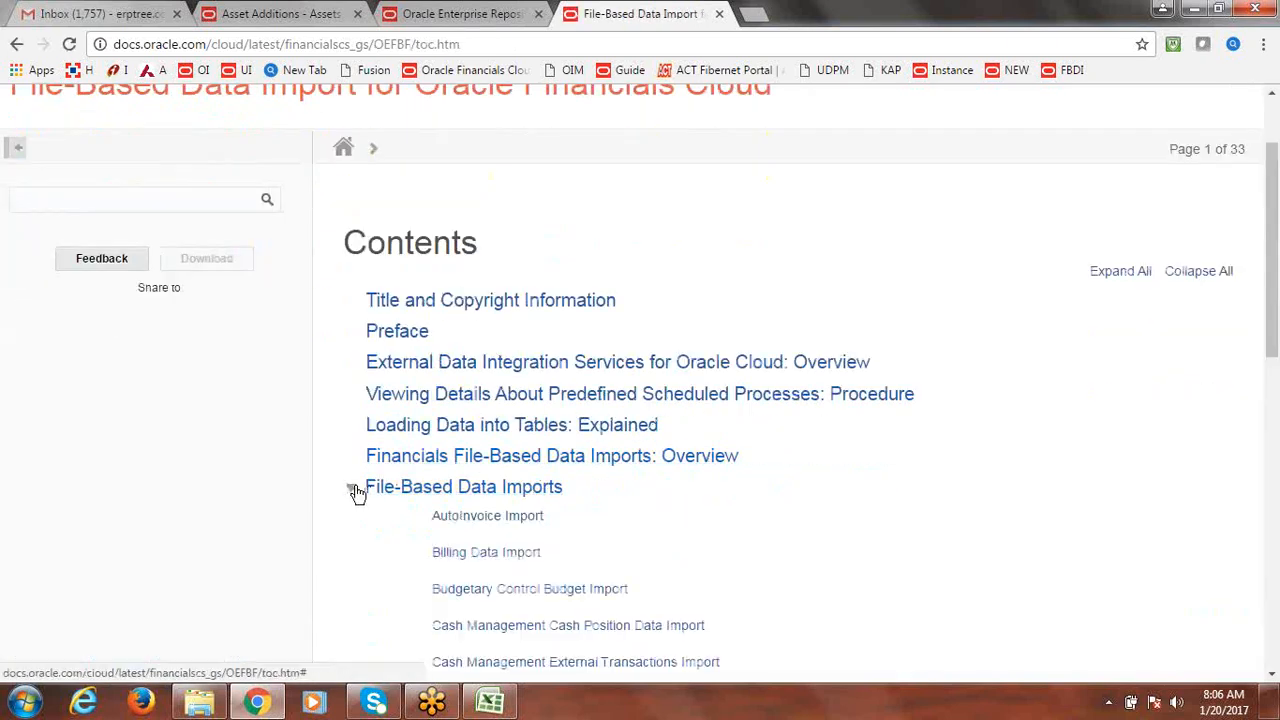
scroll(1276, 383, "down", 1)
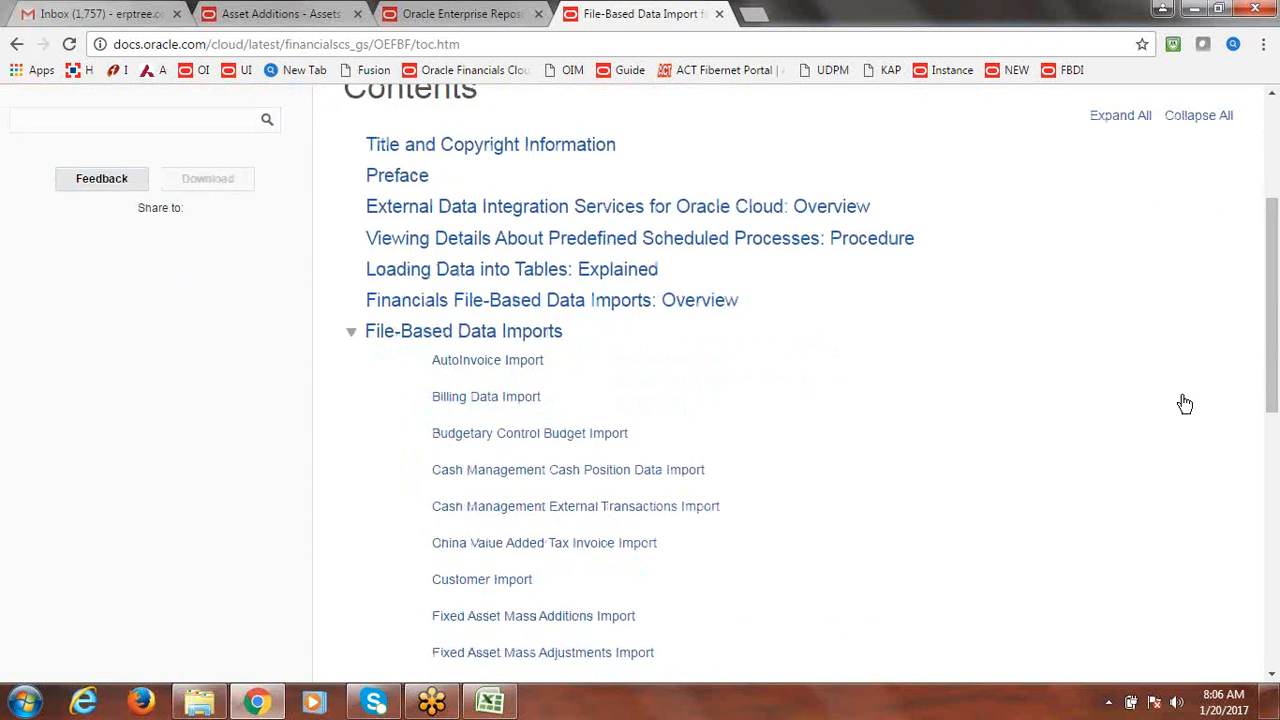
left_click_drag(1276, 326, 1268, 368)
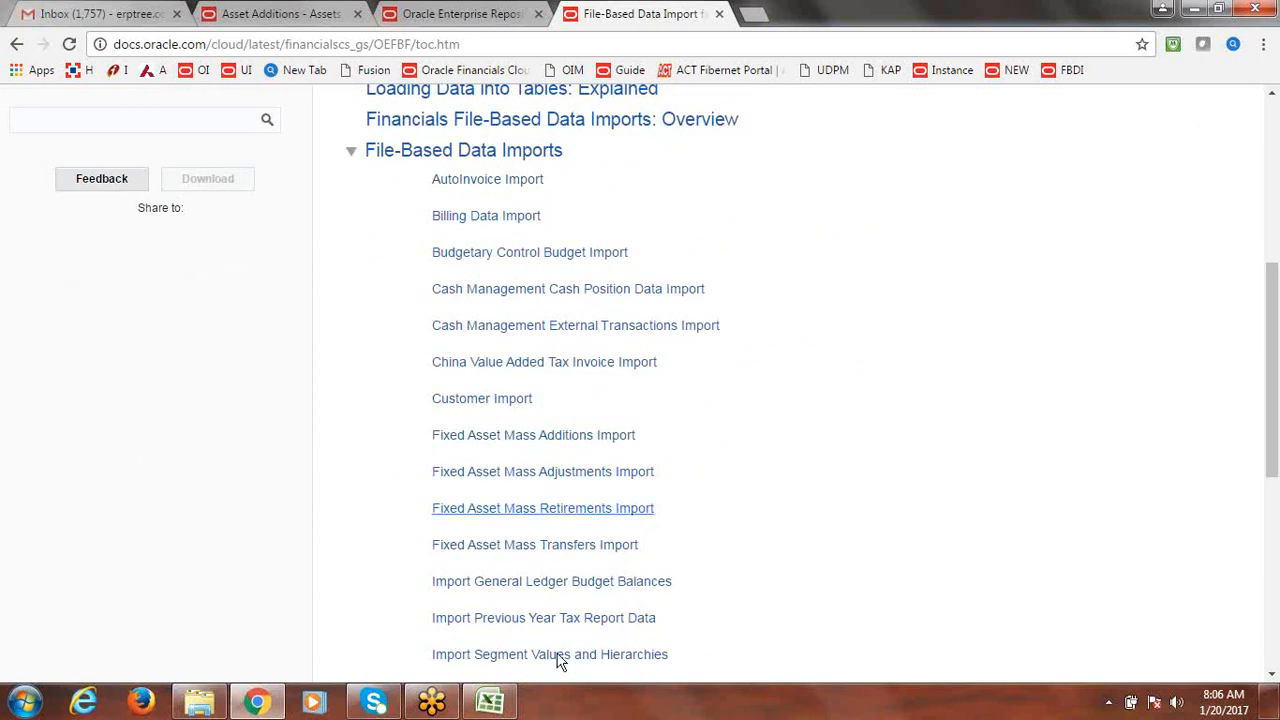
Save FixedAssetMassAdditionsImportTemplate.xlsm from the Fixed Asset Mass Additions Import documentation page to the Desktop
left_click(556, 438)
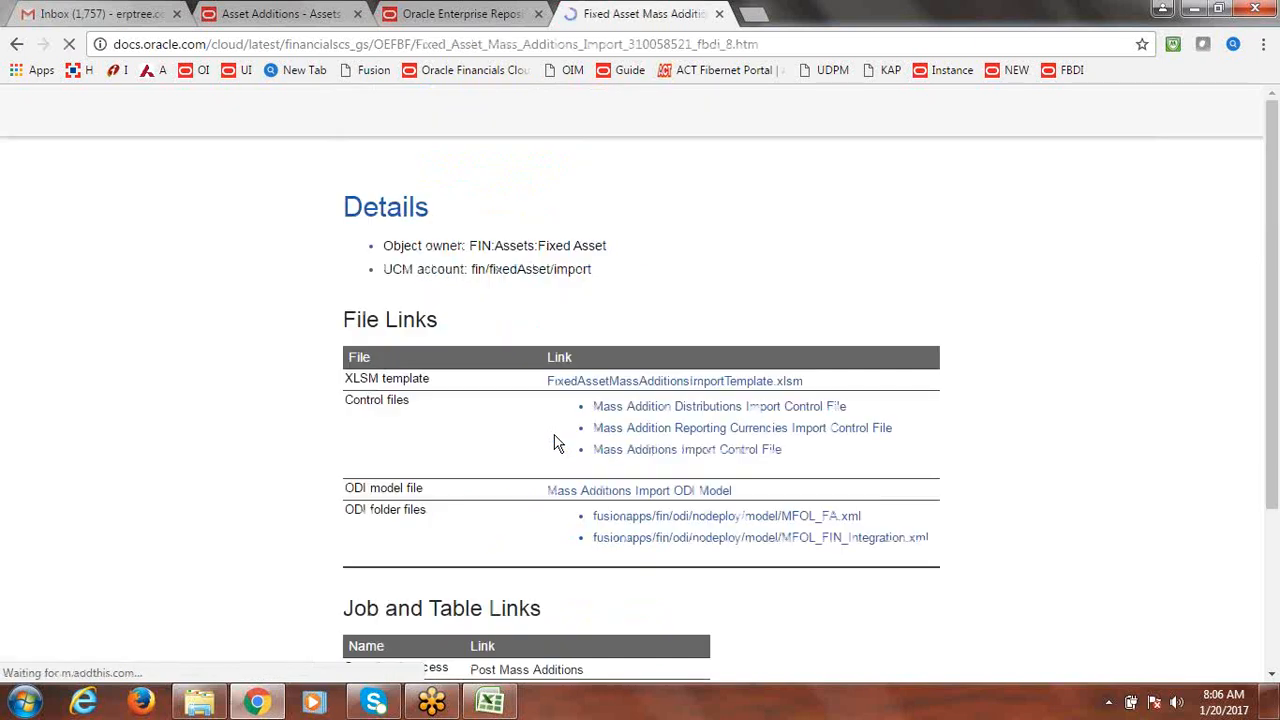
left_click_drag(1275, 250, 1275, 338)
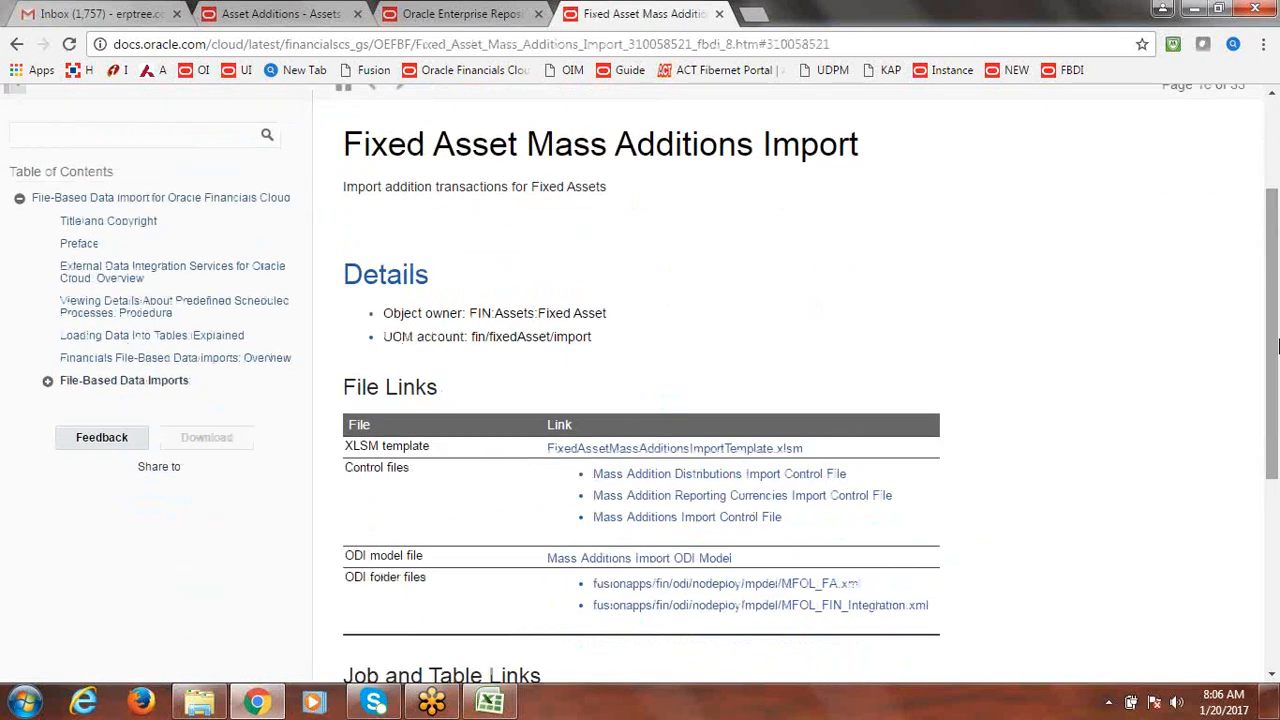
right_click(703, 450)
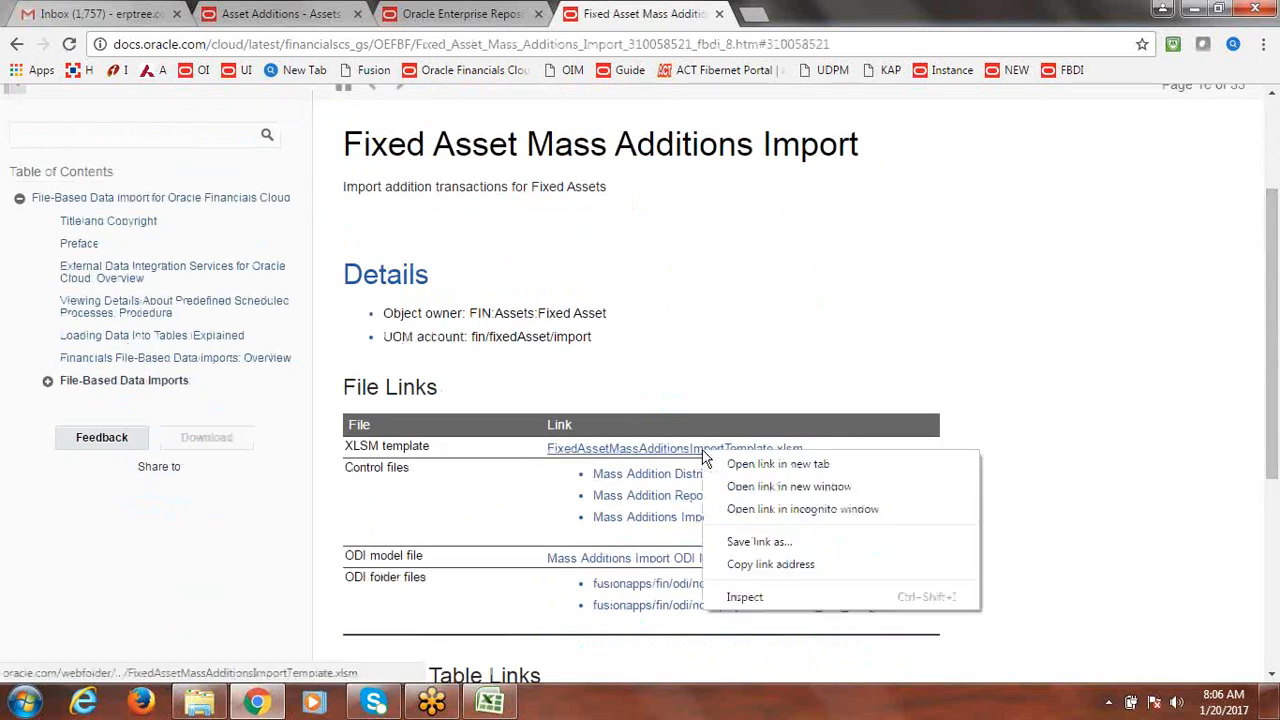
left_click(763, 545)
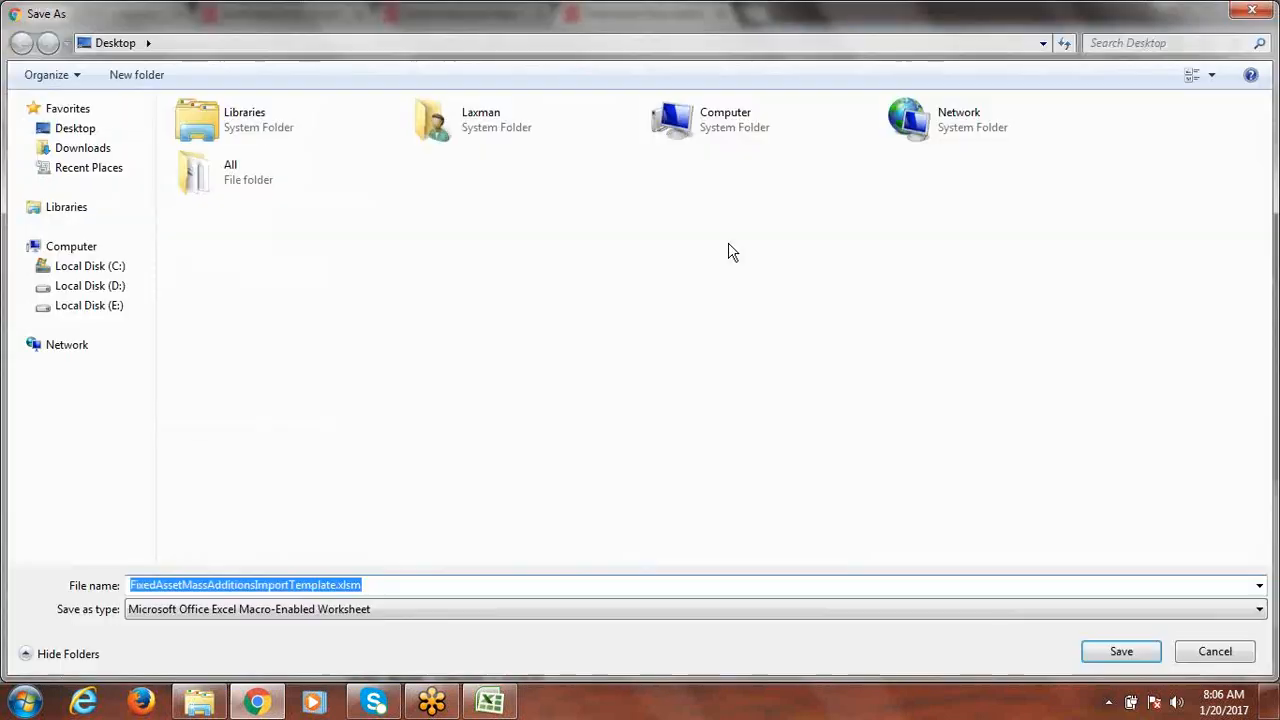
left_click(64, 133)
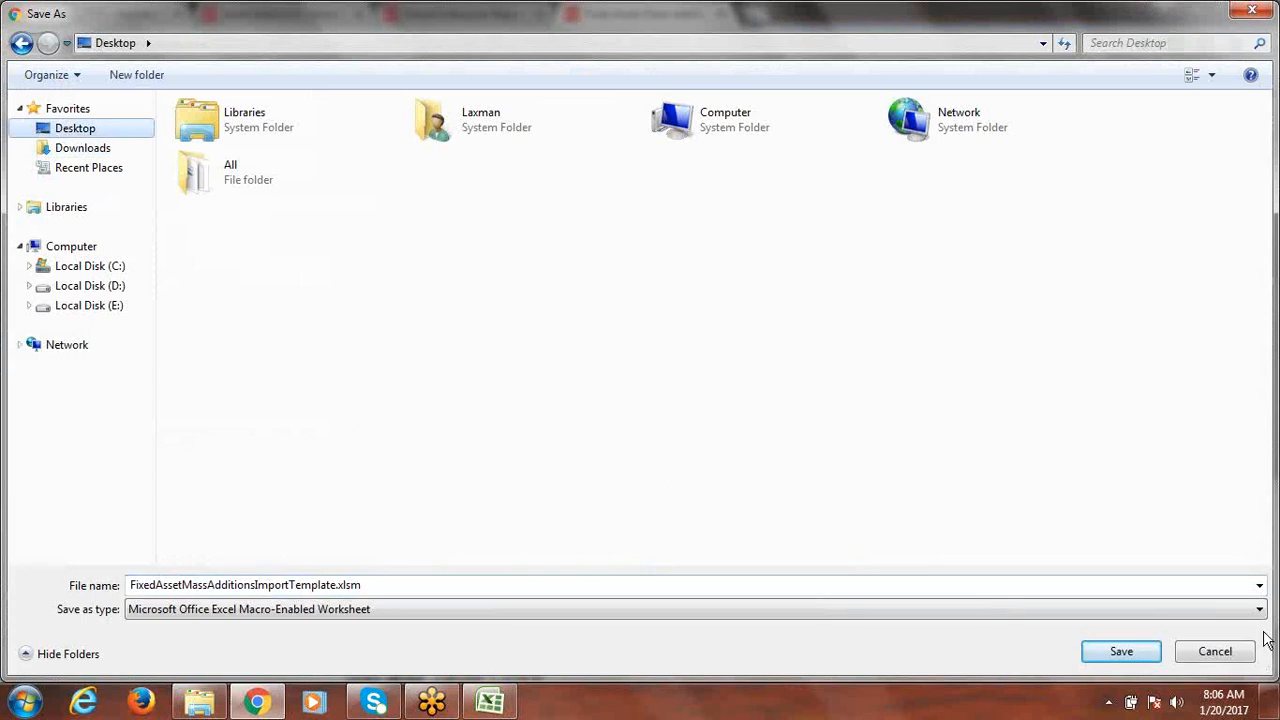
left_click(1119, 655)
Open the downloaded mass additions template in Excel as read-only and recover its contents
left_click(1119, 655)
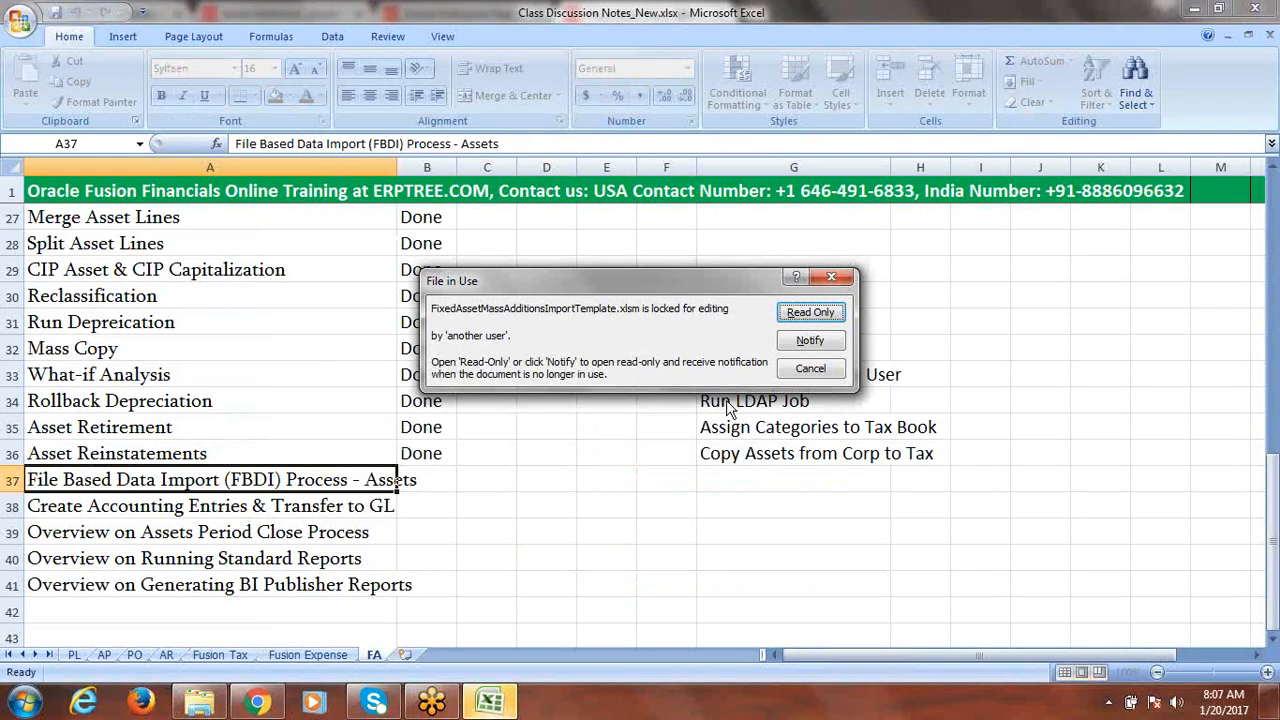
left_click(805, 316)
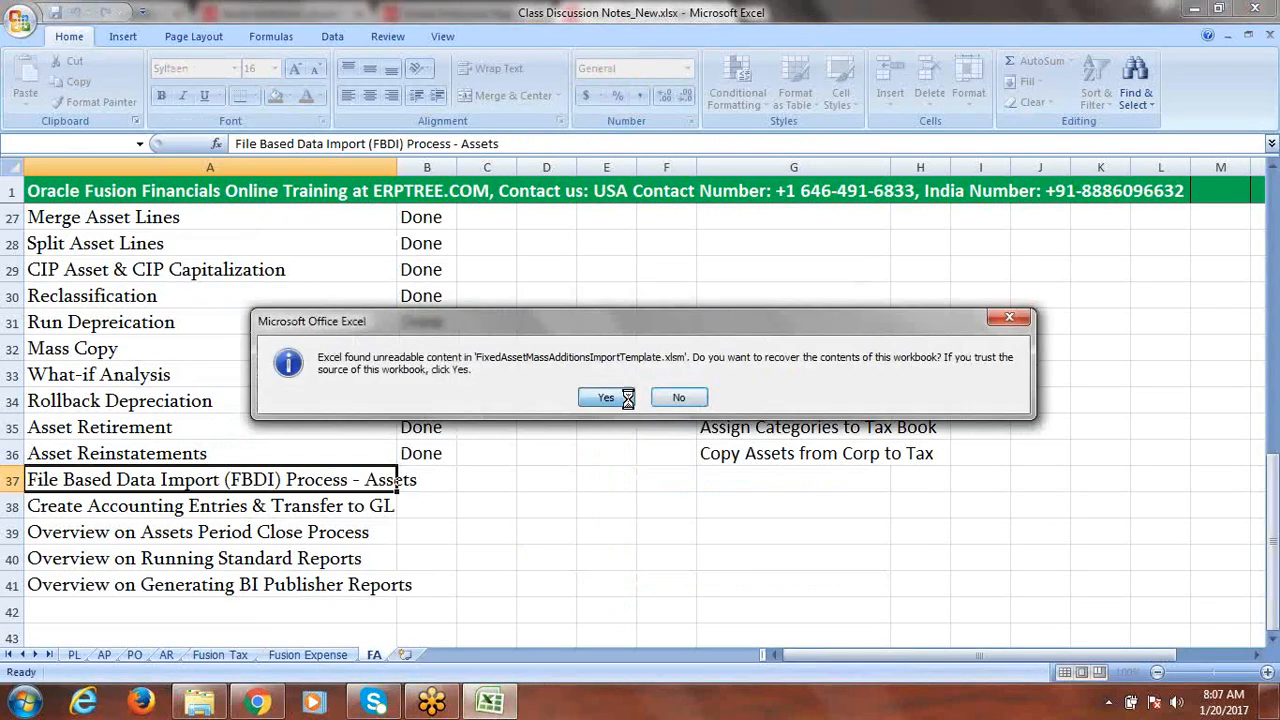
left_click(608, 397)
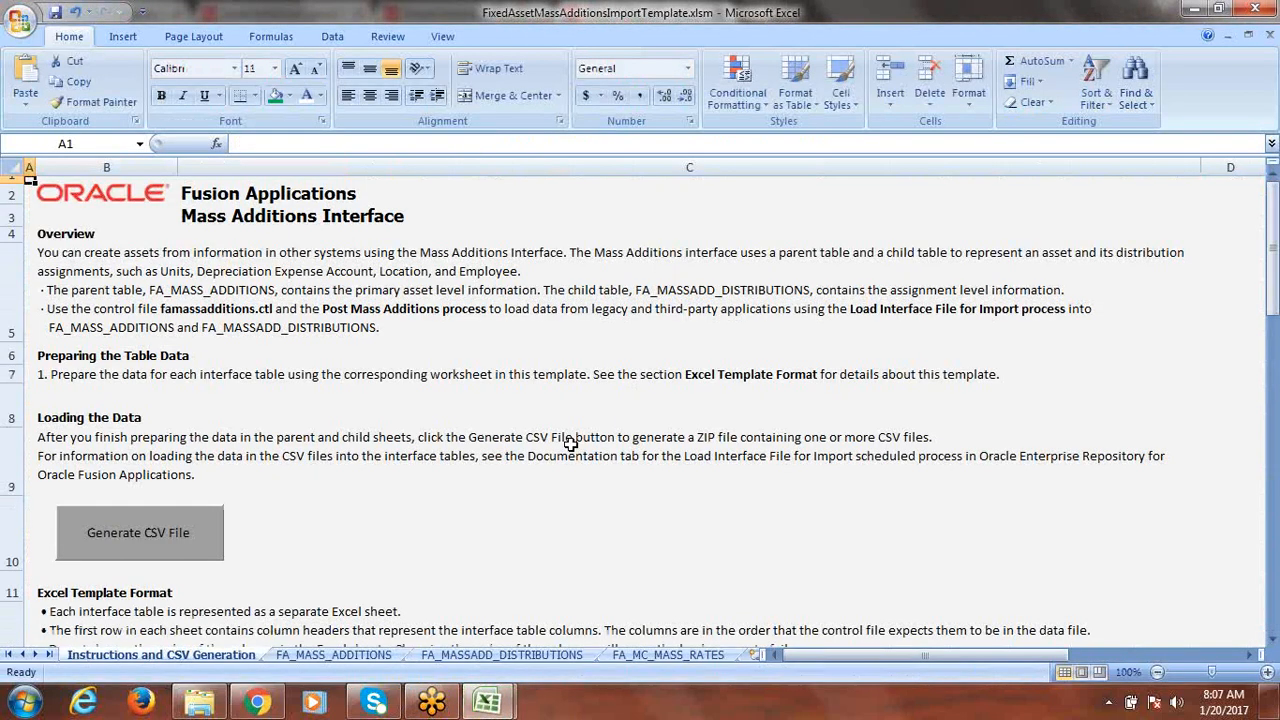
Clear the sample data from rows 6 to 12 of the FA_MASS_ADDITIONS sheet, keeping the first line
left_click(335, 655)
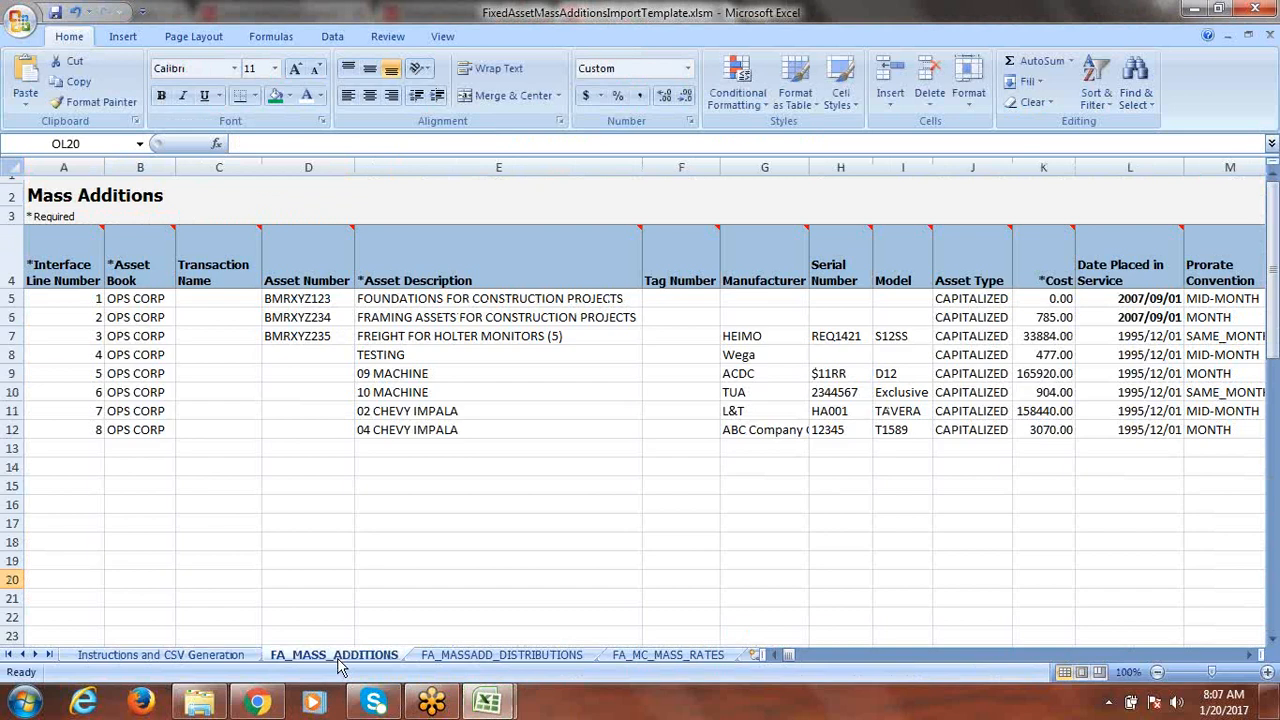
left_click(10, 317)
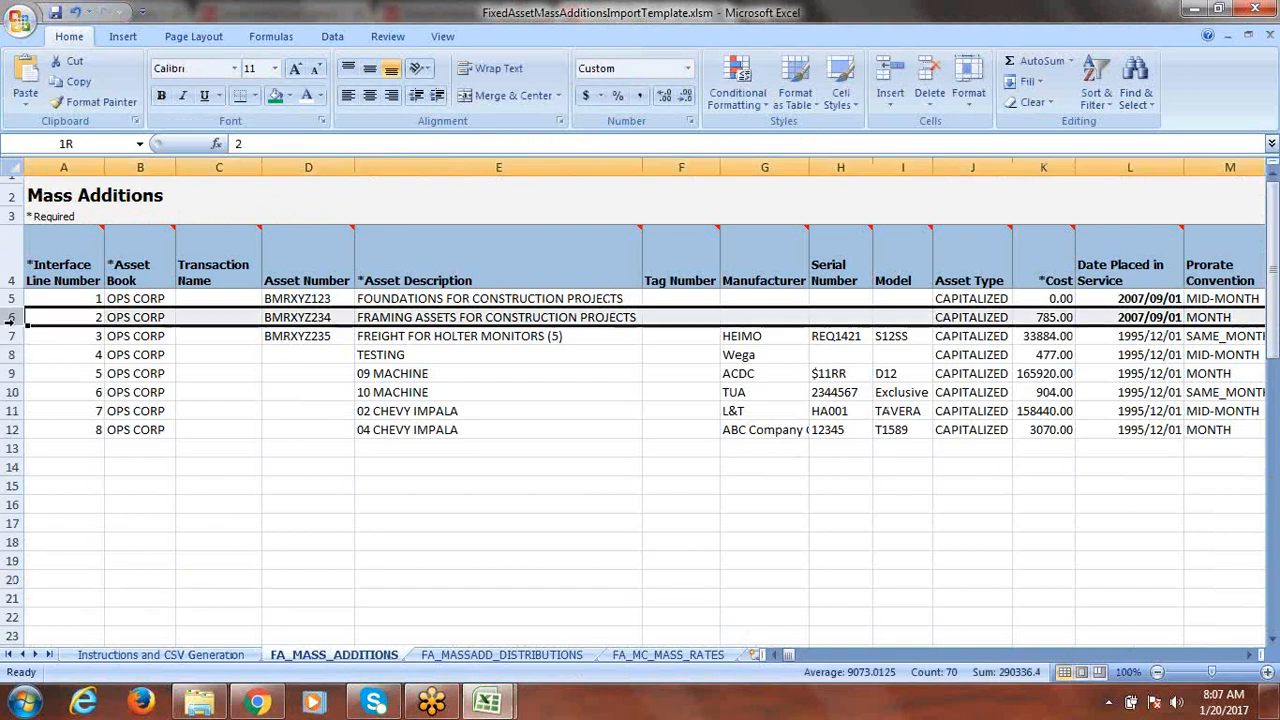
left_click_drag(10, 317, 10, 437)
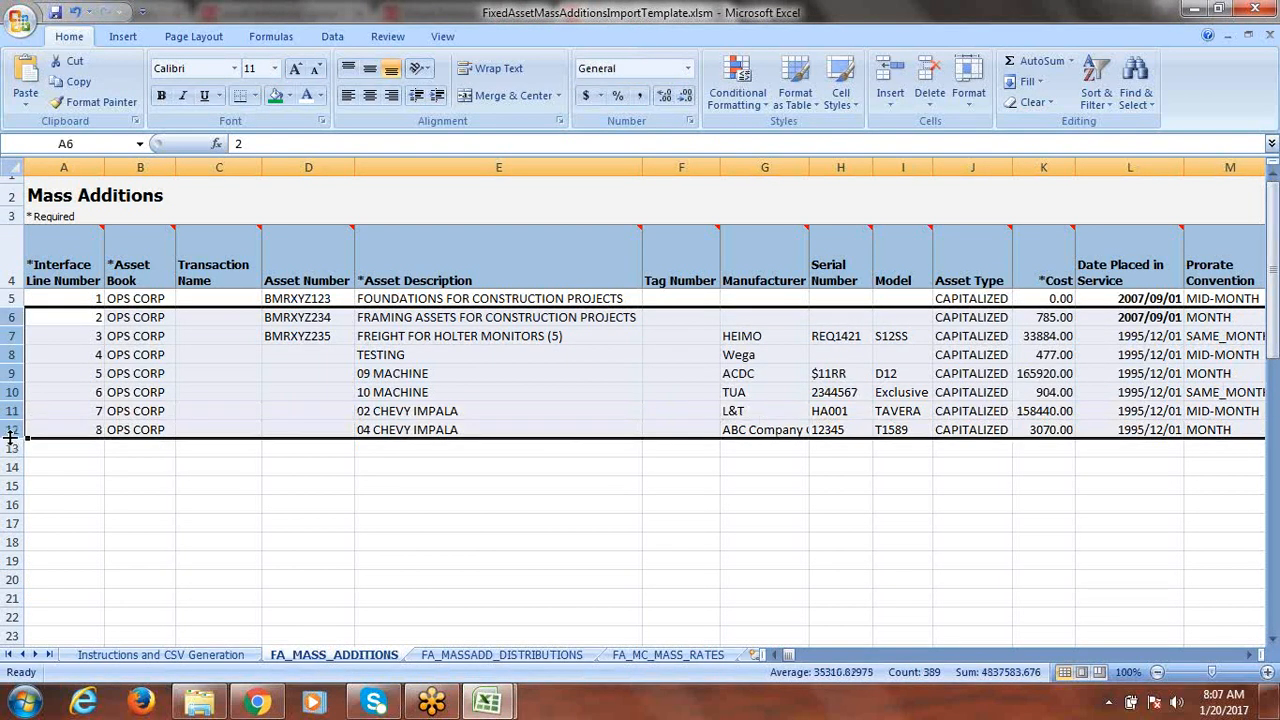
key("Delete")
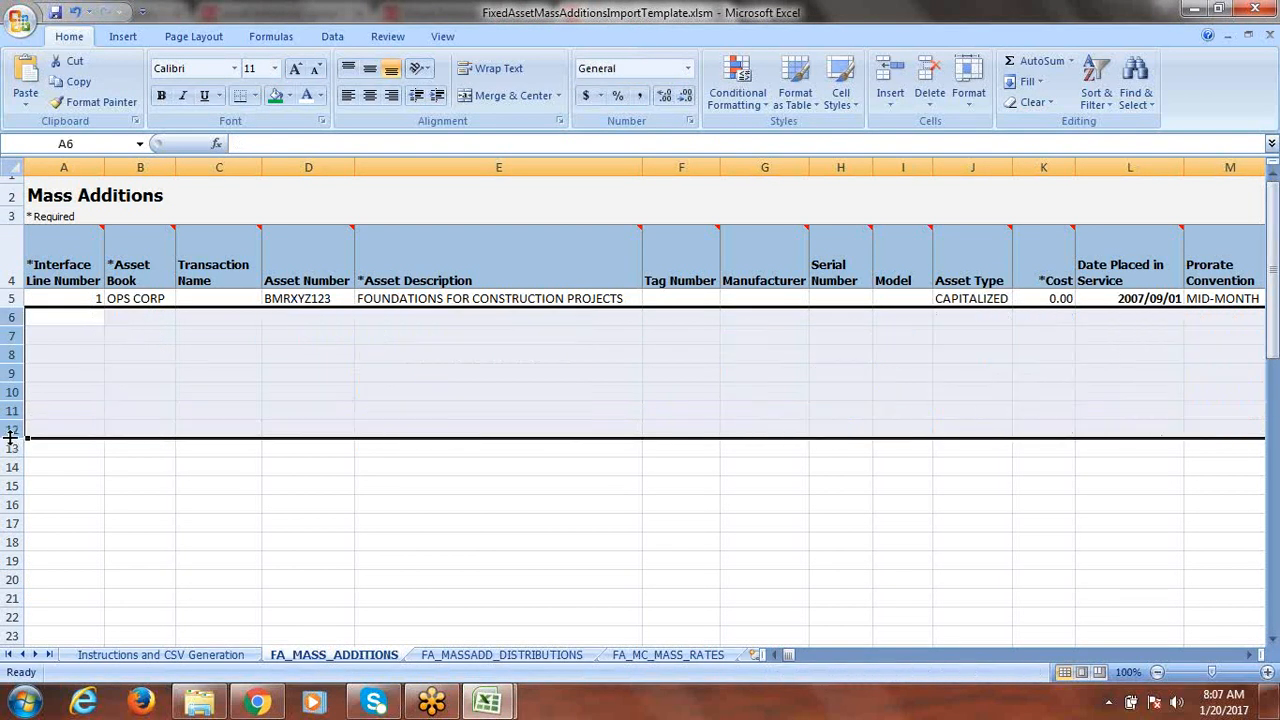
Clear all sample distribution lines from row 6 downward on the FA_MASSADD_DISTRIBUTIONS sheet
left_click(481, 655)
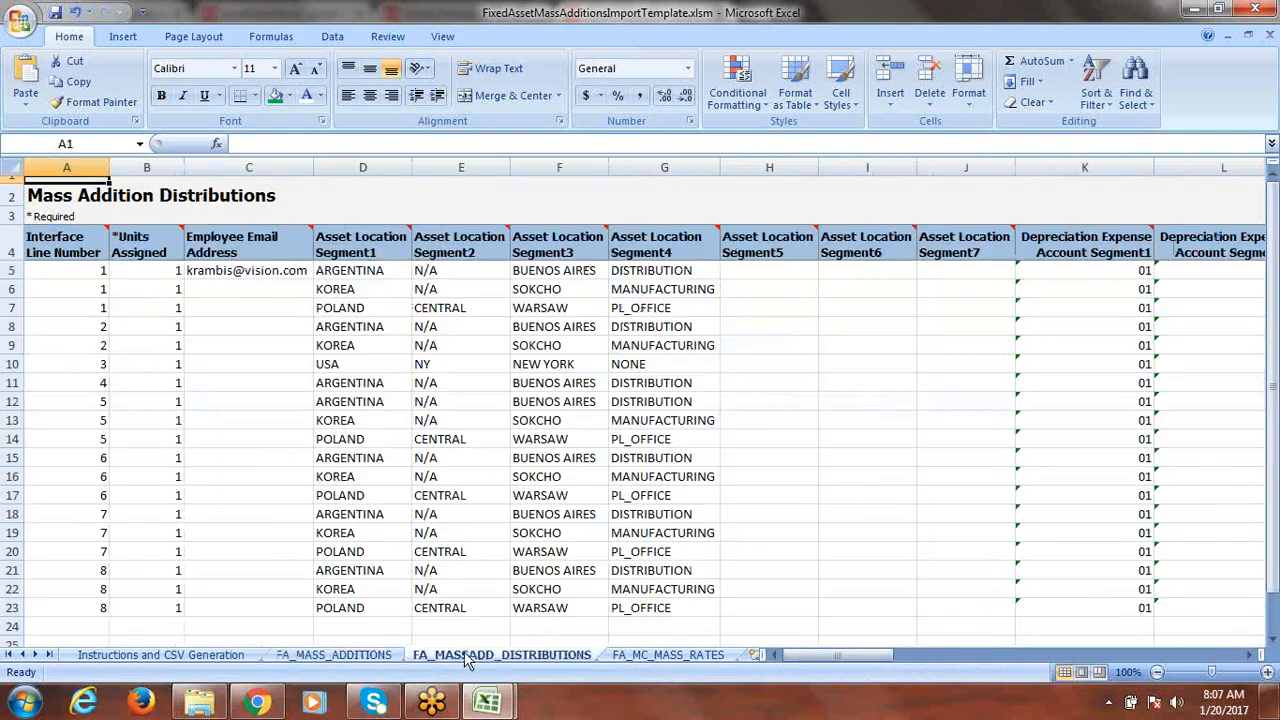
left_click(12, 289)
left_click_drag(12, 289, 5, 655)
key("Delete")
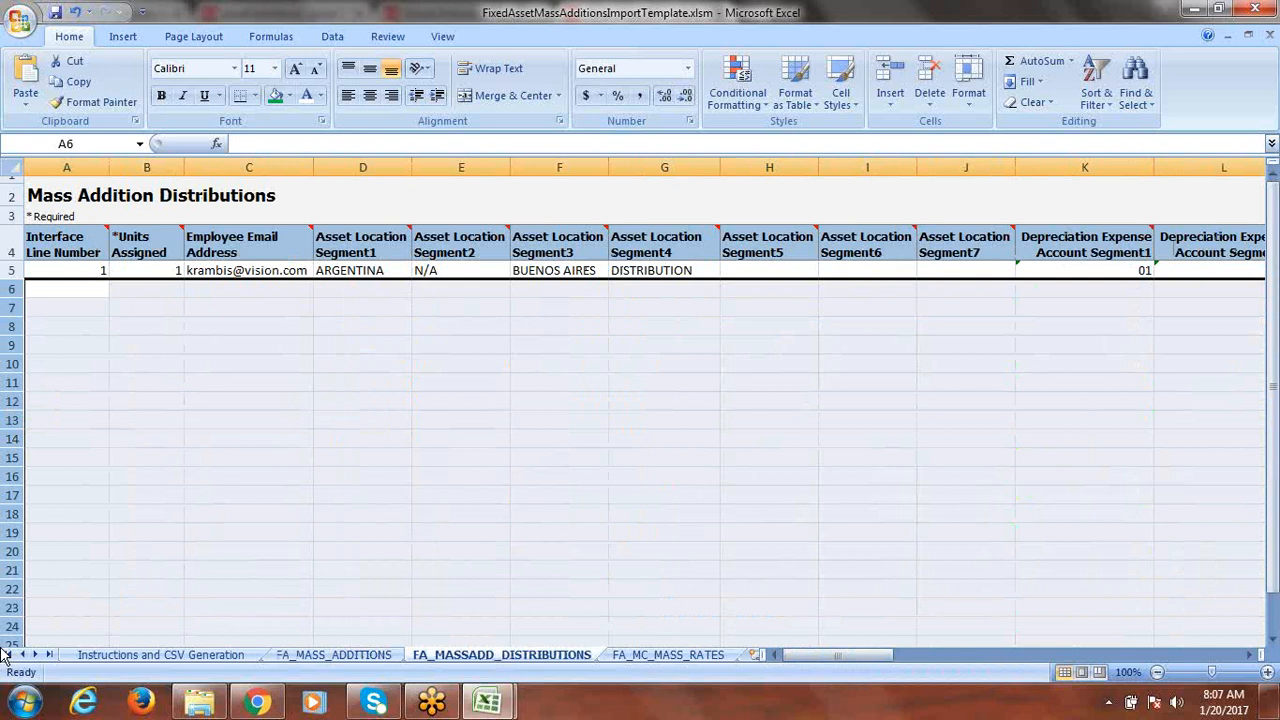
Clear the sample interface line numbers and currencies in A5:B9 of the FA_MC_MASS_RATES sheet
left_click(676, 655)
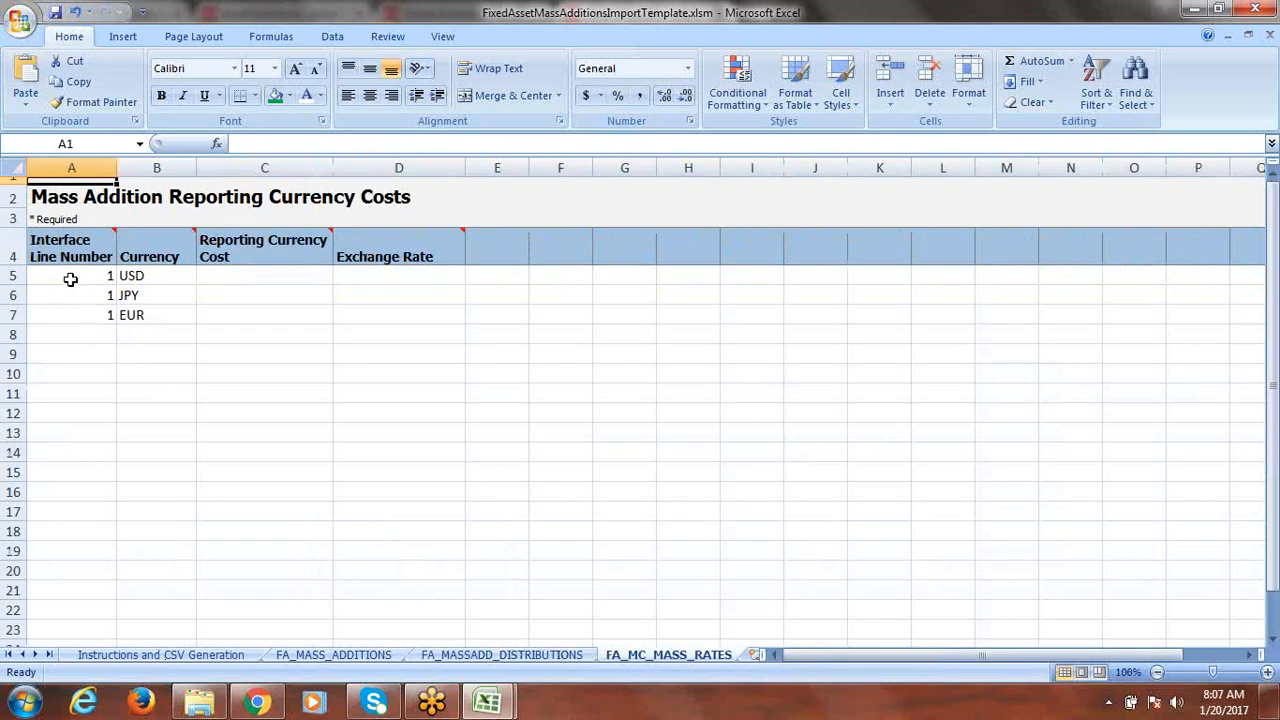
left_click_drag(70, 279, 157, 350)
key("Delete")
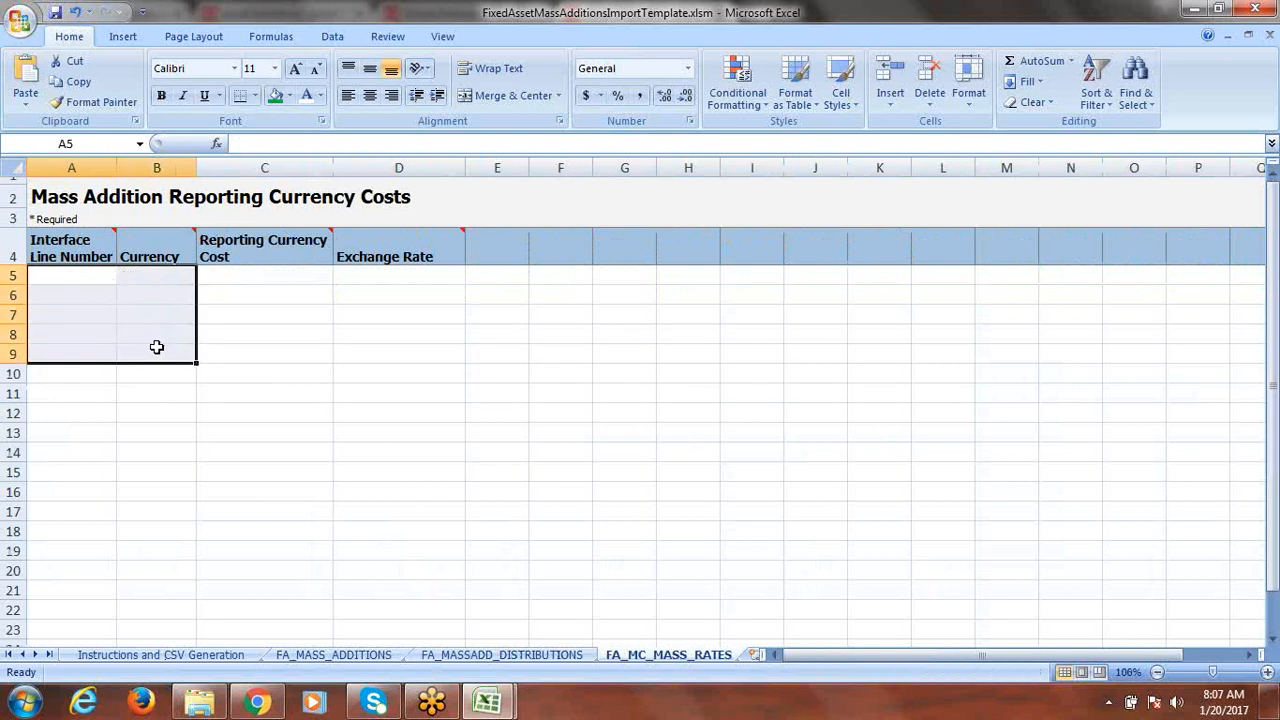
Select asset book cell B5 on FA_MASS_ADDITIONS, and look up the book name in the Add Asset form of Oracle Assets in Chrome
left_click(355, 656)
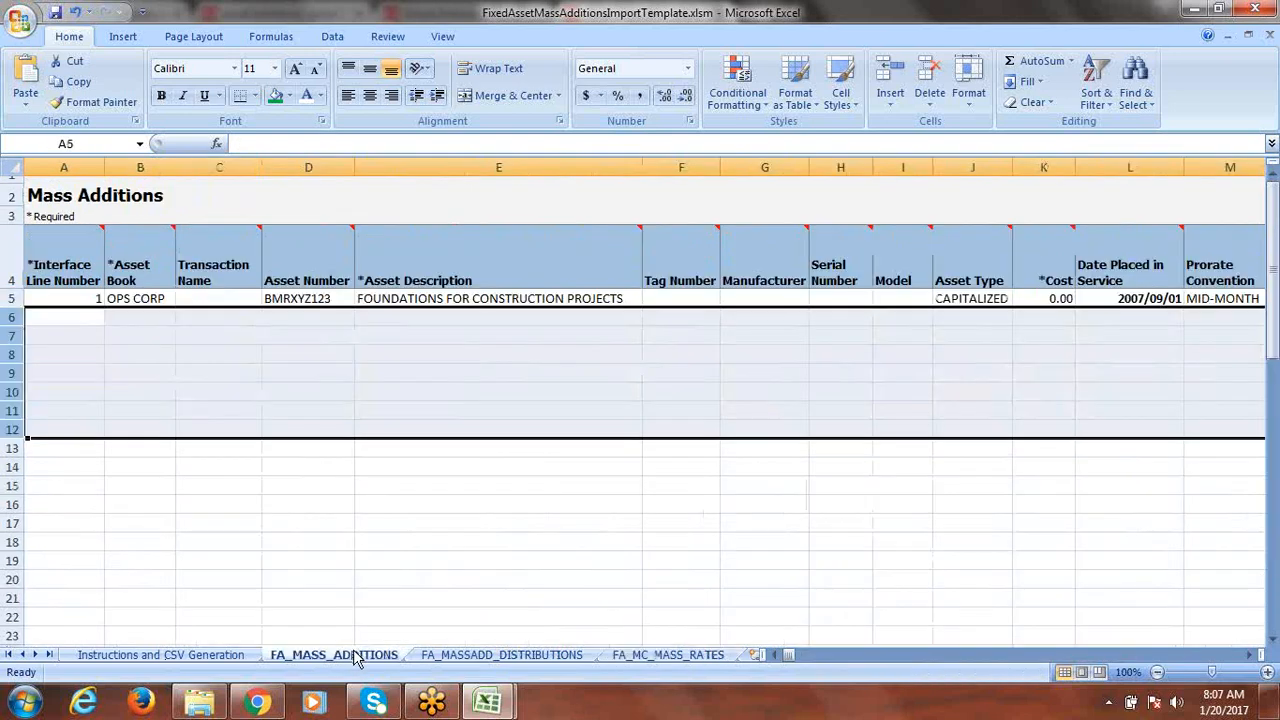
left_click(139, 301)
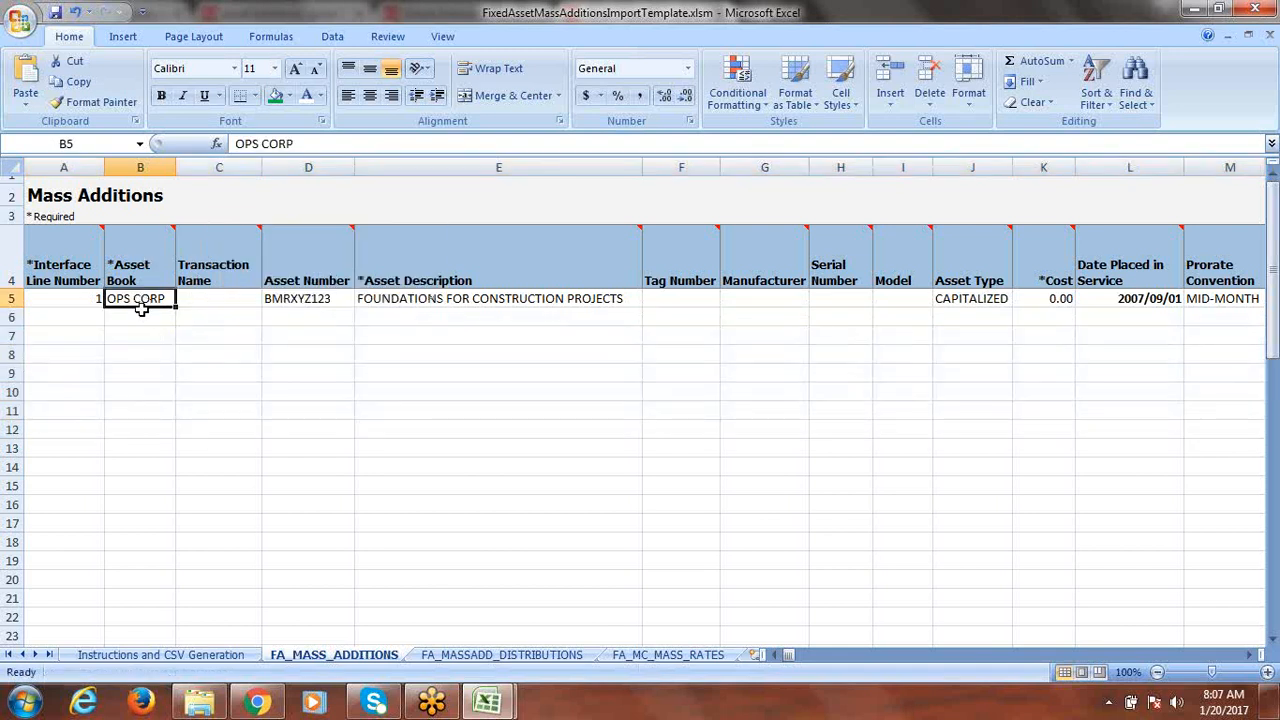
left_click(258, 706)
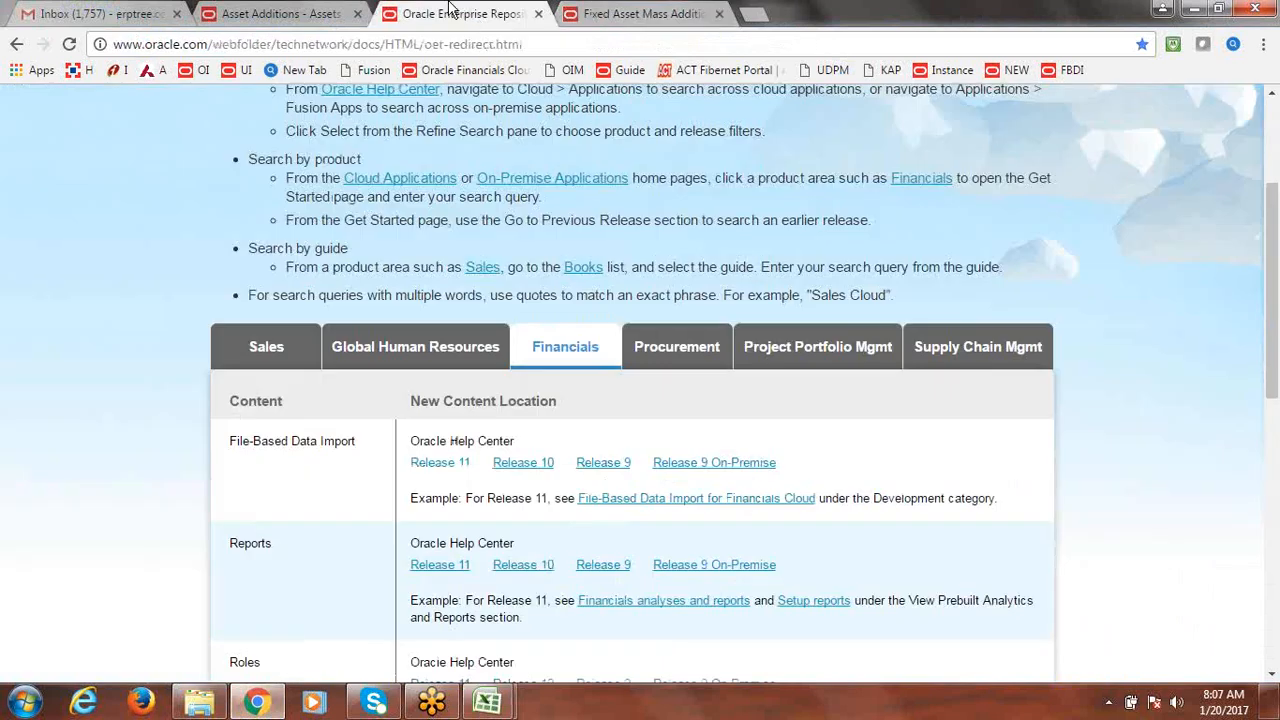
left_click(488, 22)
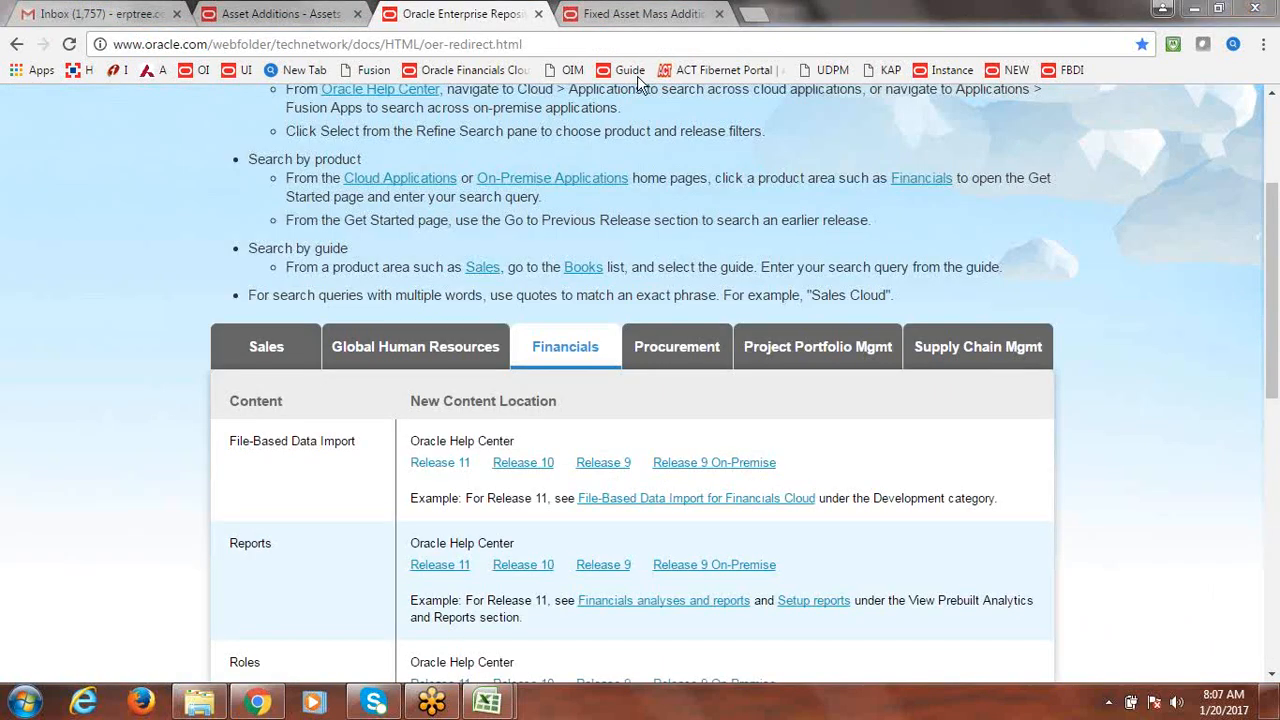
left_click(278, 14)
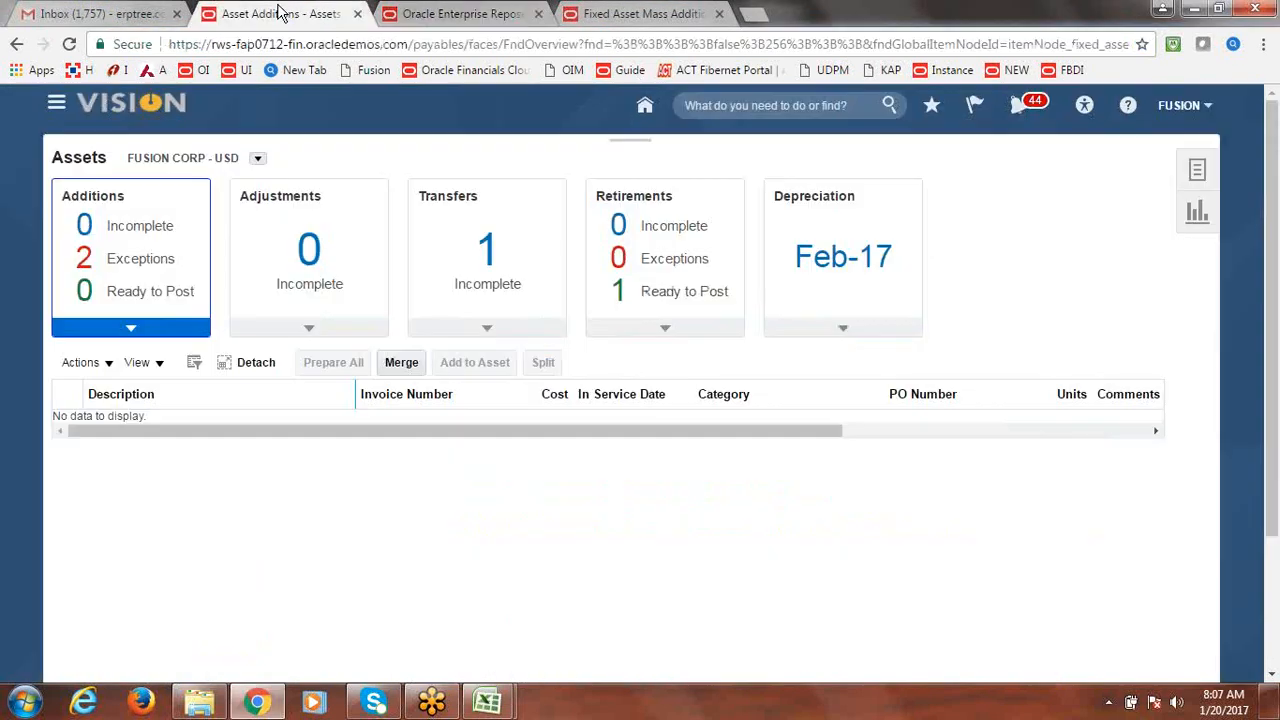
left_click(1234, 161)
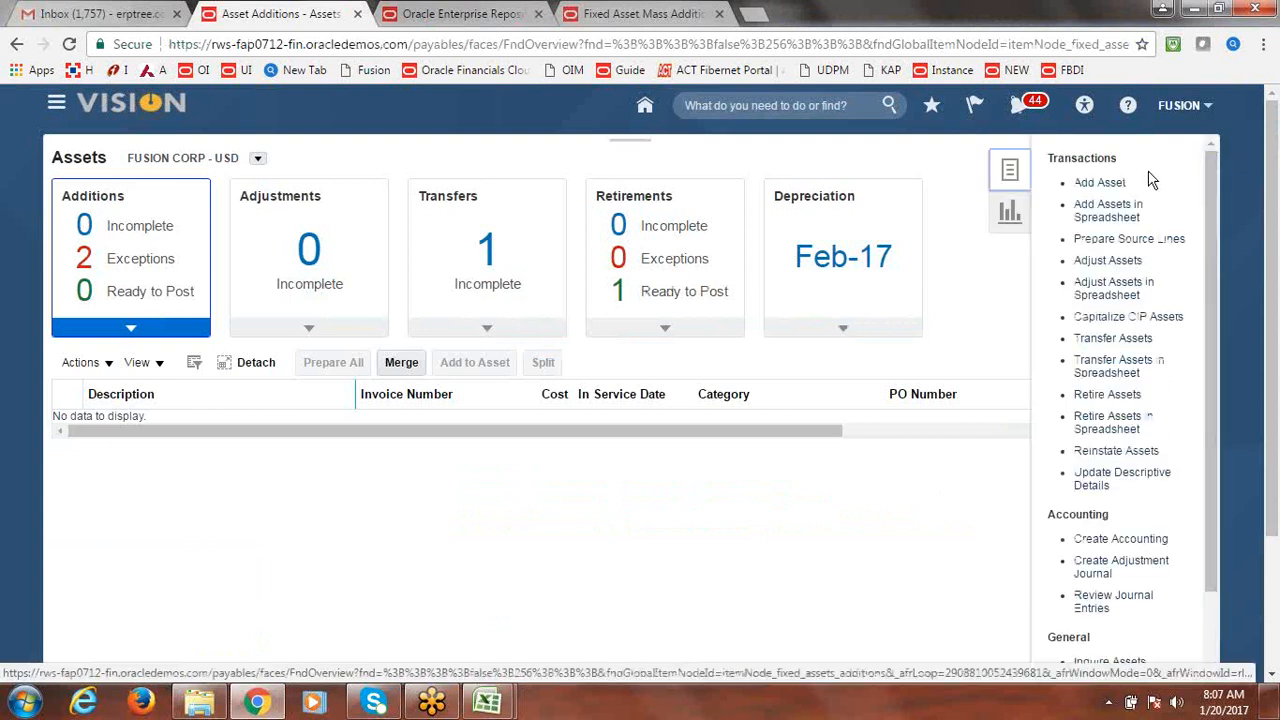
left_click(1112, 185)
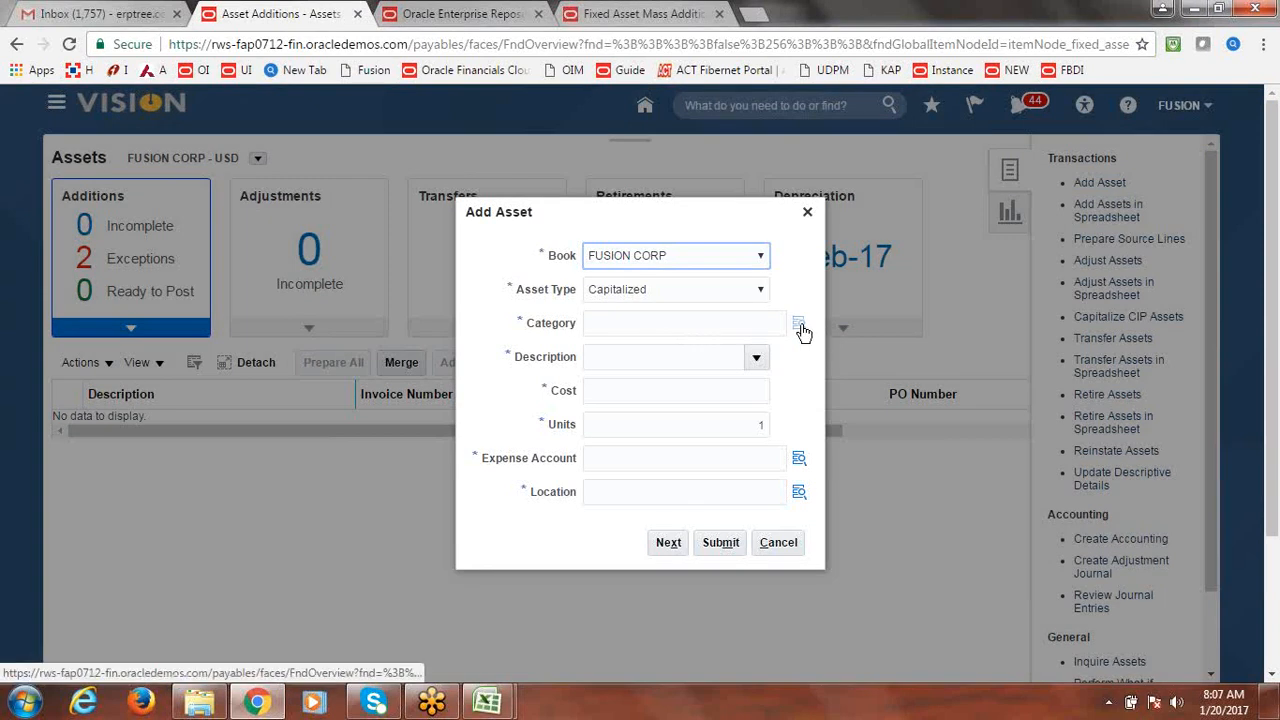
left_click(800, 325)
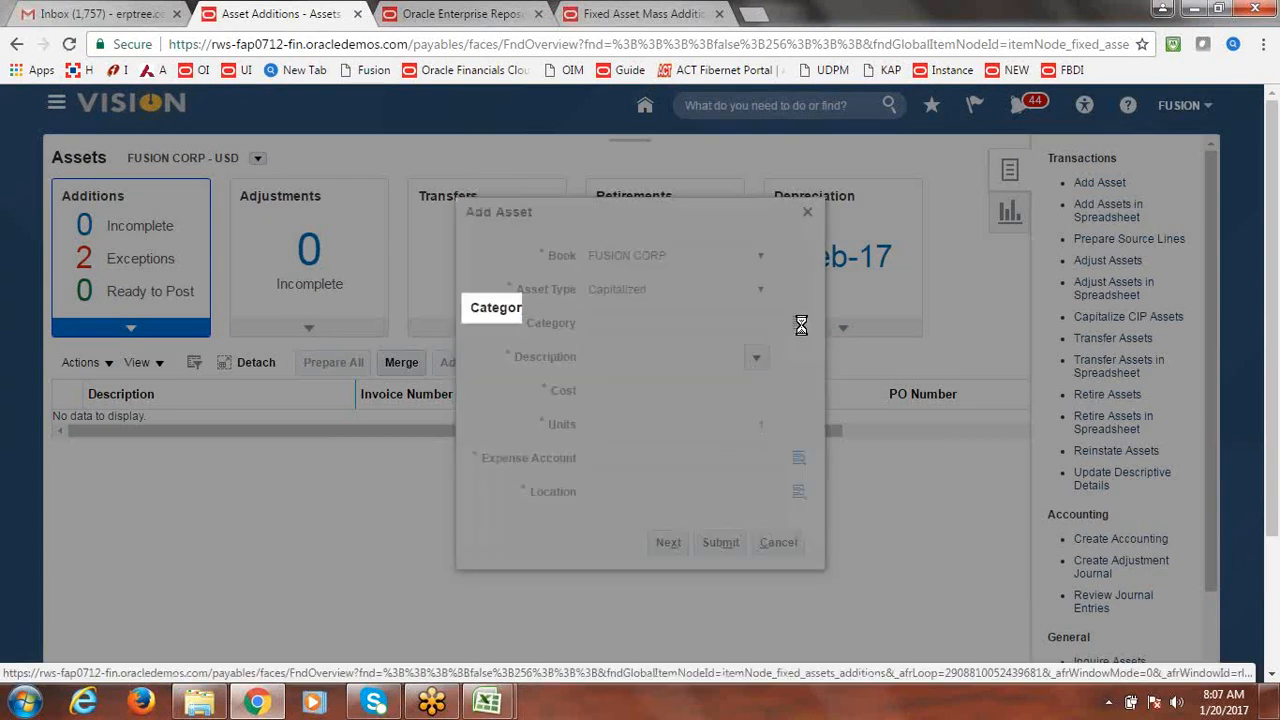
left_click(778, 373)
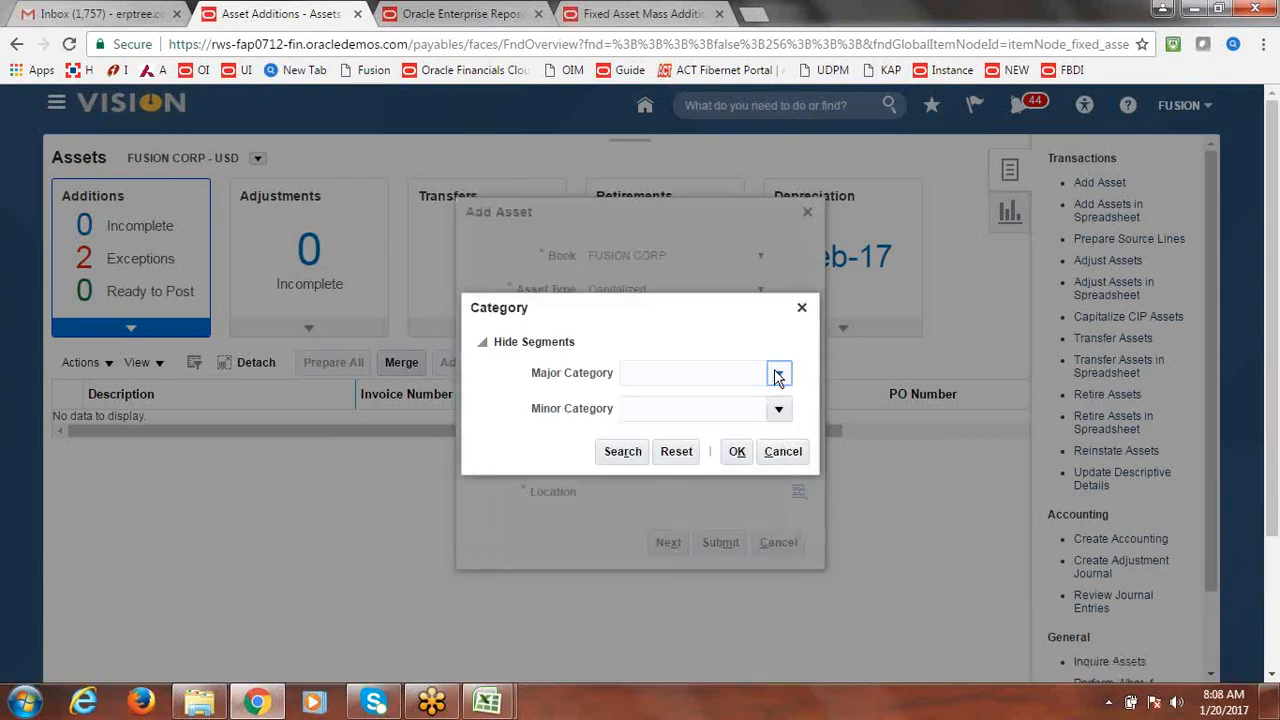
left_click(689, 542)
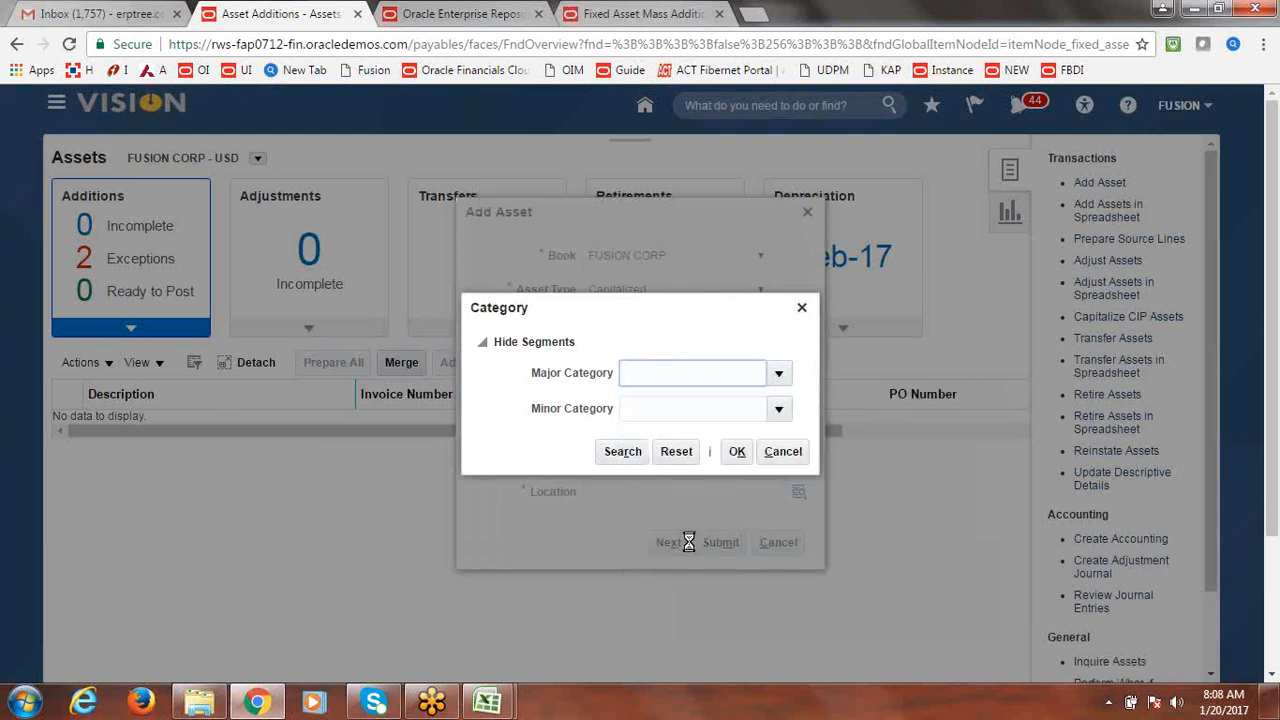
left_click(801, 308)
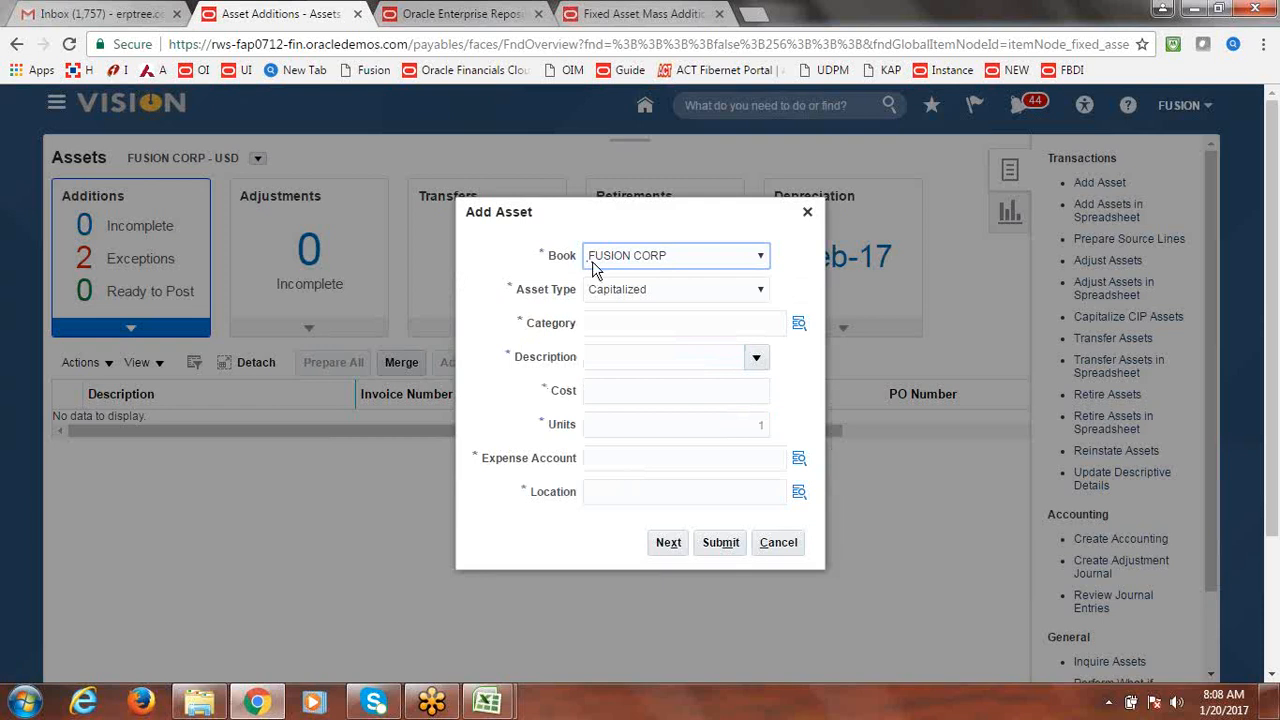
Switch back to the Excel template, set the first line's asset book to FUSION CORP, and clear its asset number
key("alt+Tab")
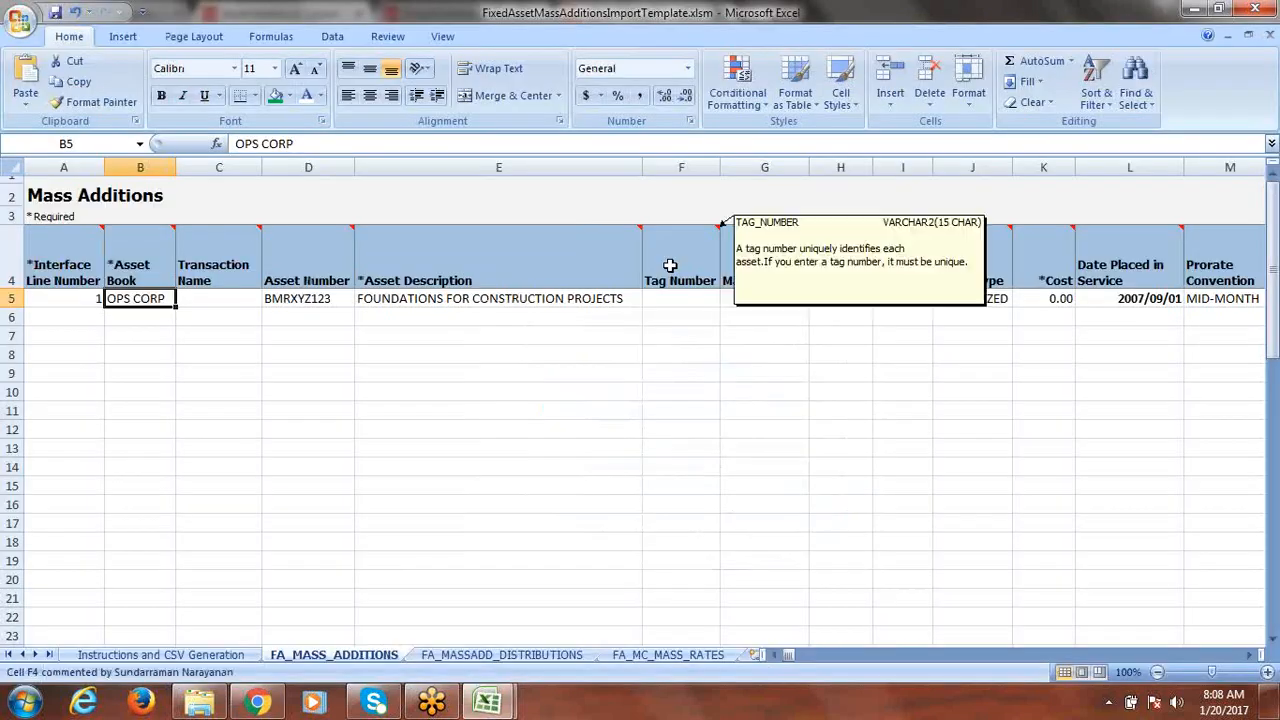
type("f")
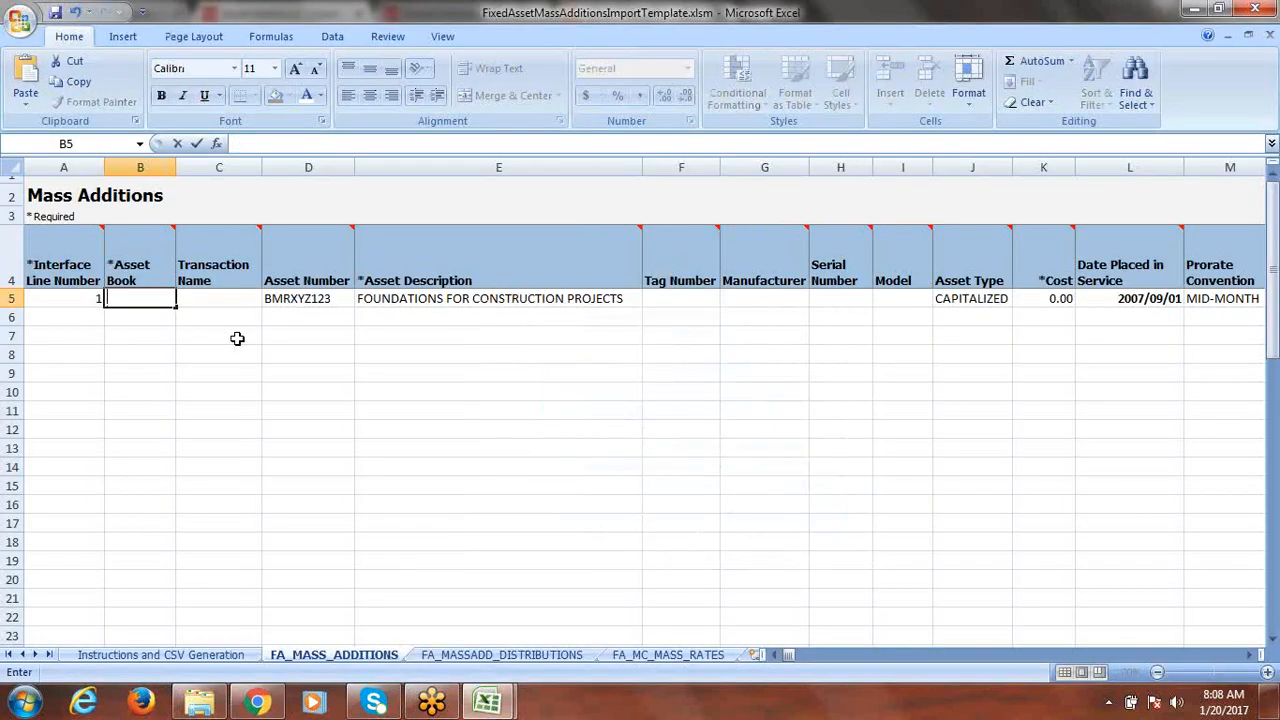
type("FUSION CO")
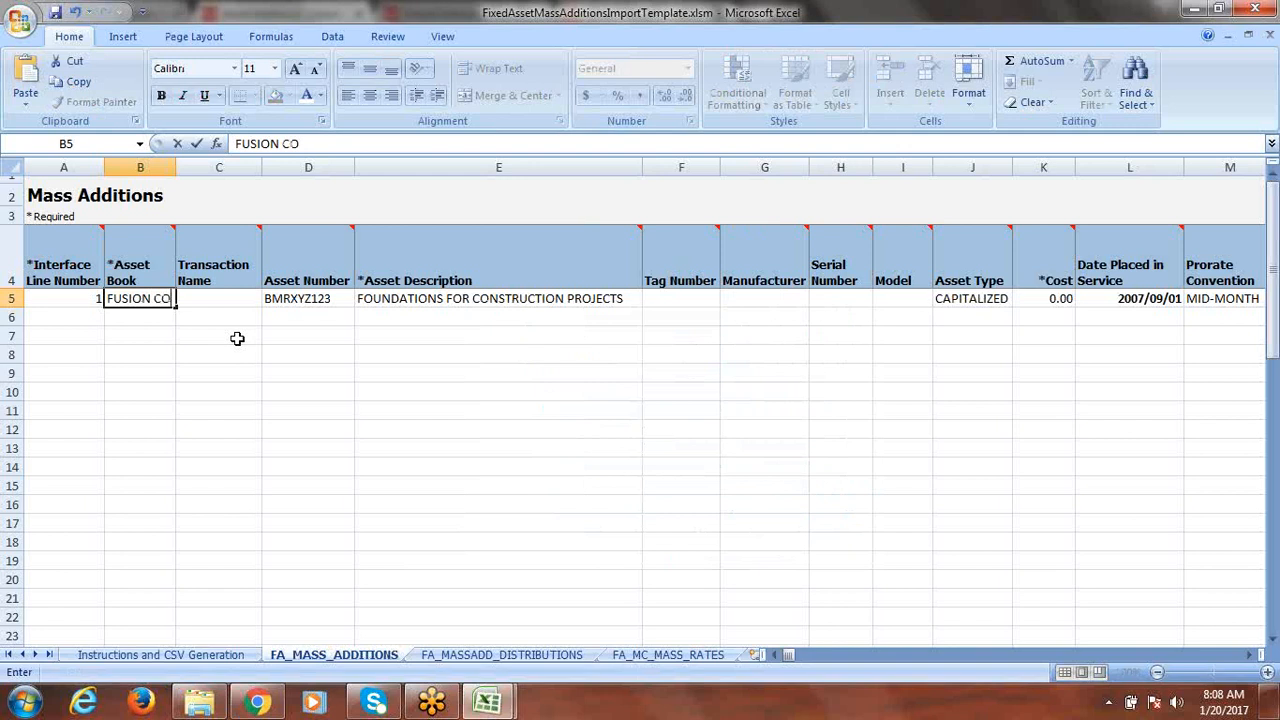
type("RP")
key("Tab")
key("Tab")
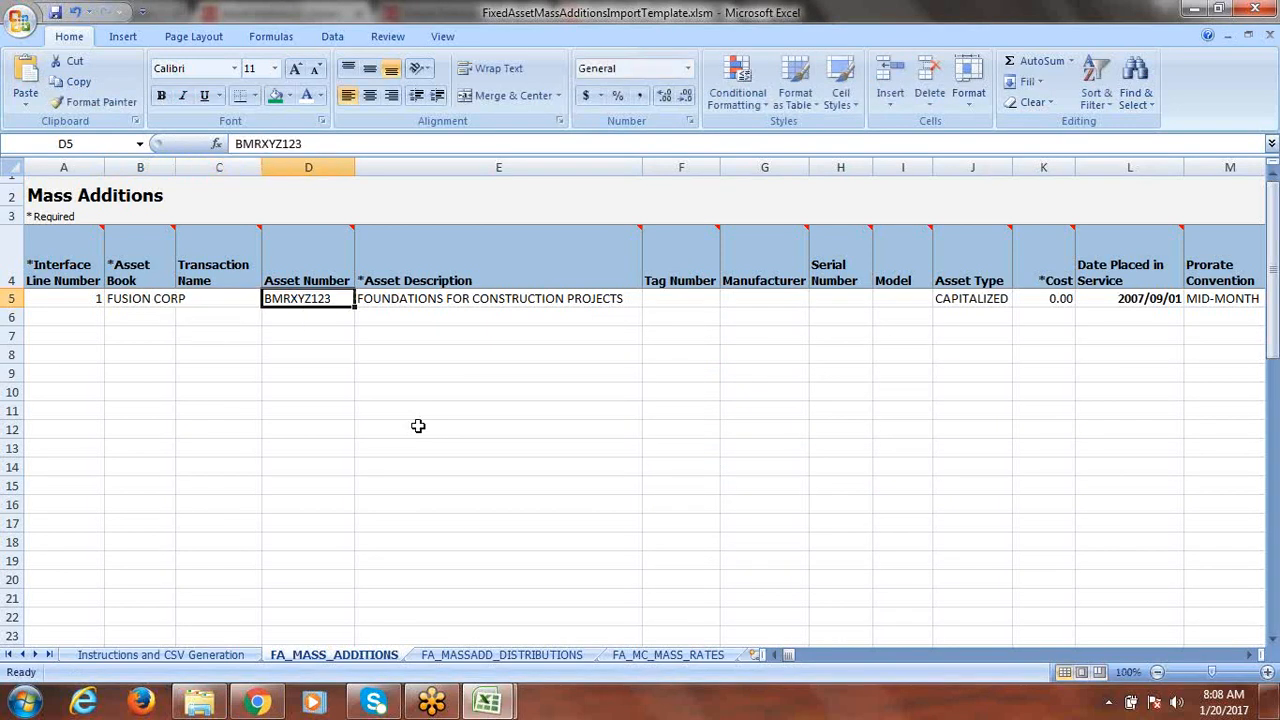
key("Delete")
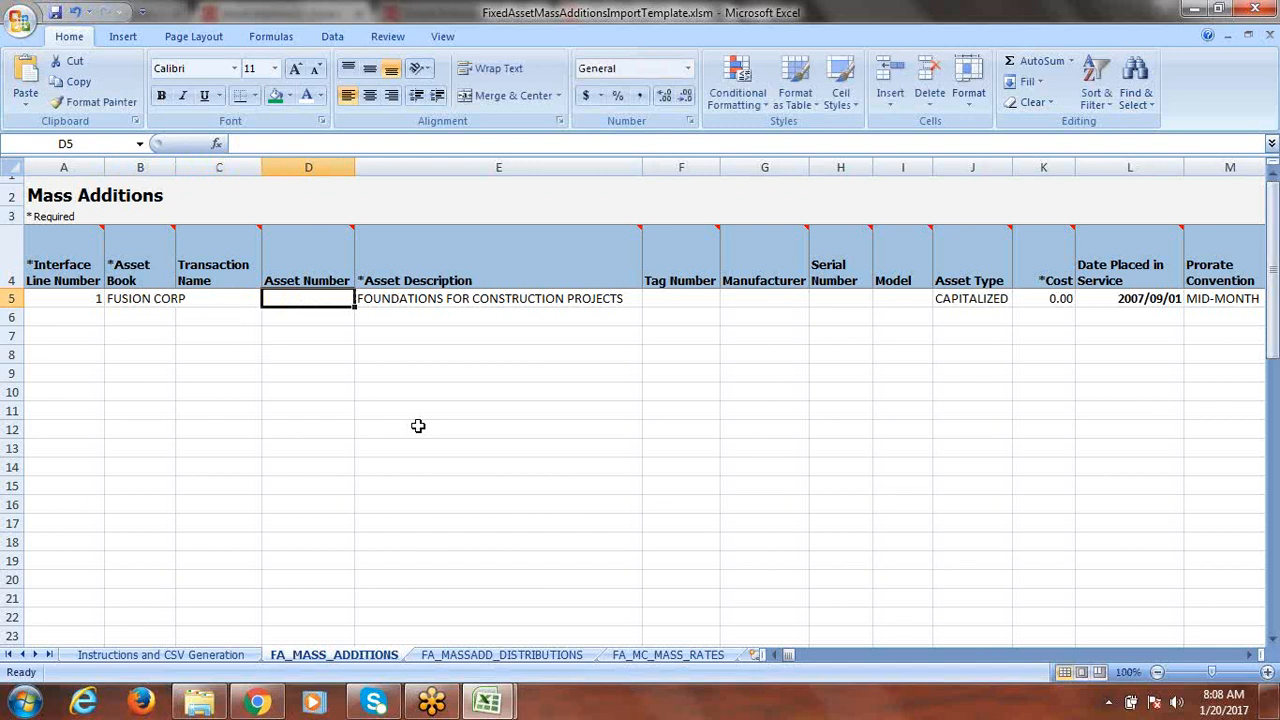
Set the first line's asset description to FUSION ASSET FROM FBDI
key("Tab")
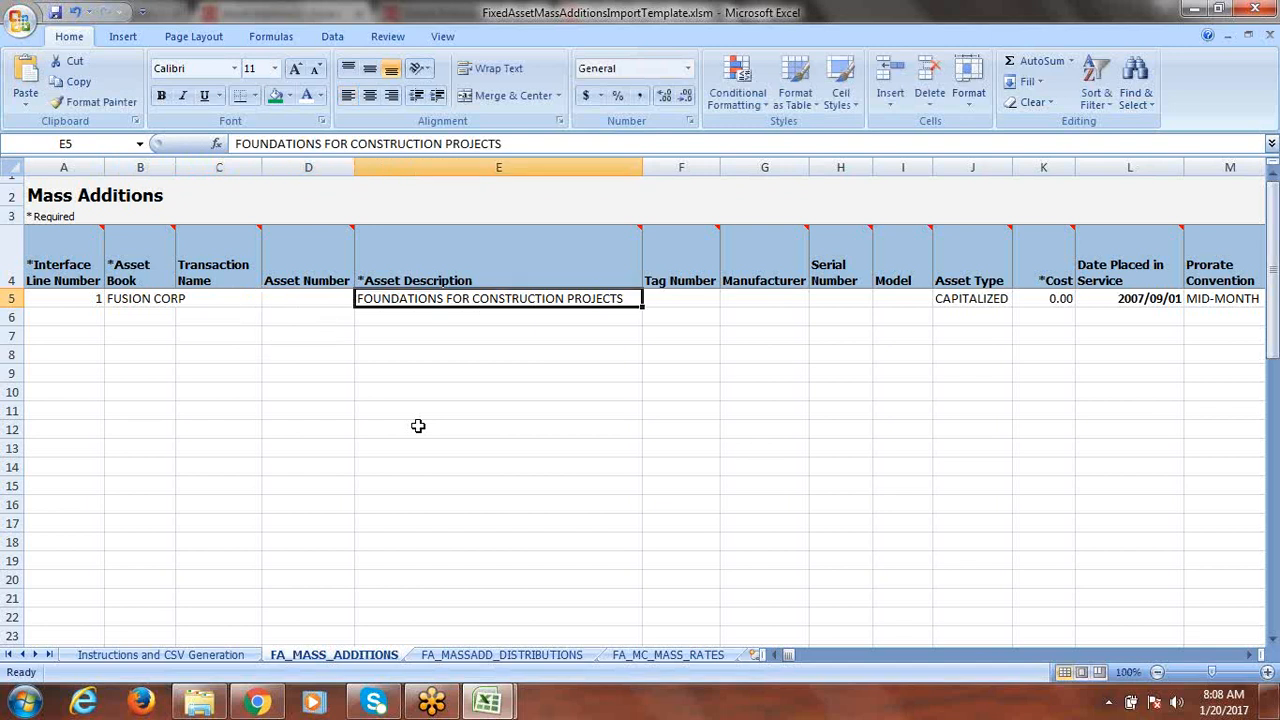
type("F")
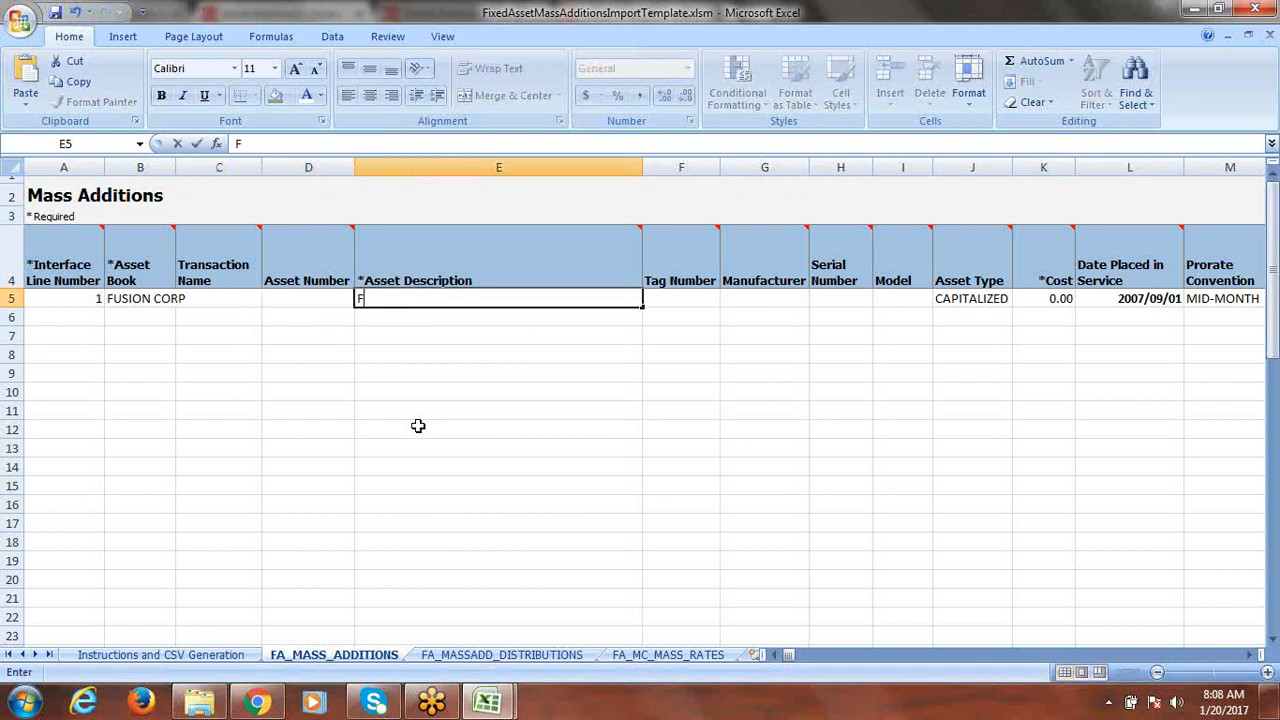
type("USION ASSET FR")
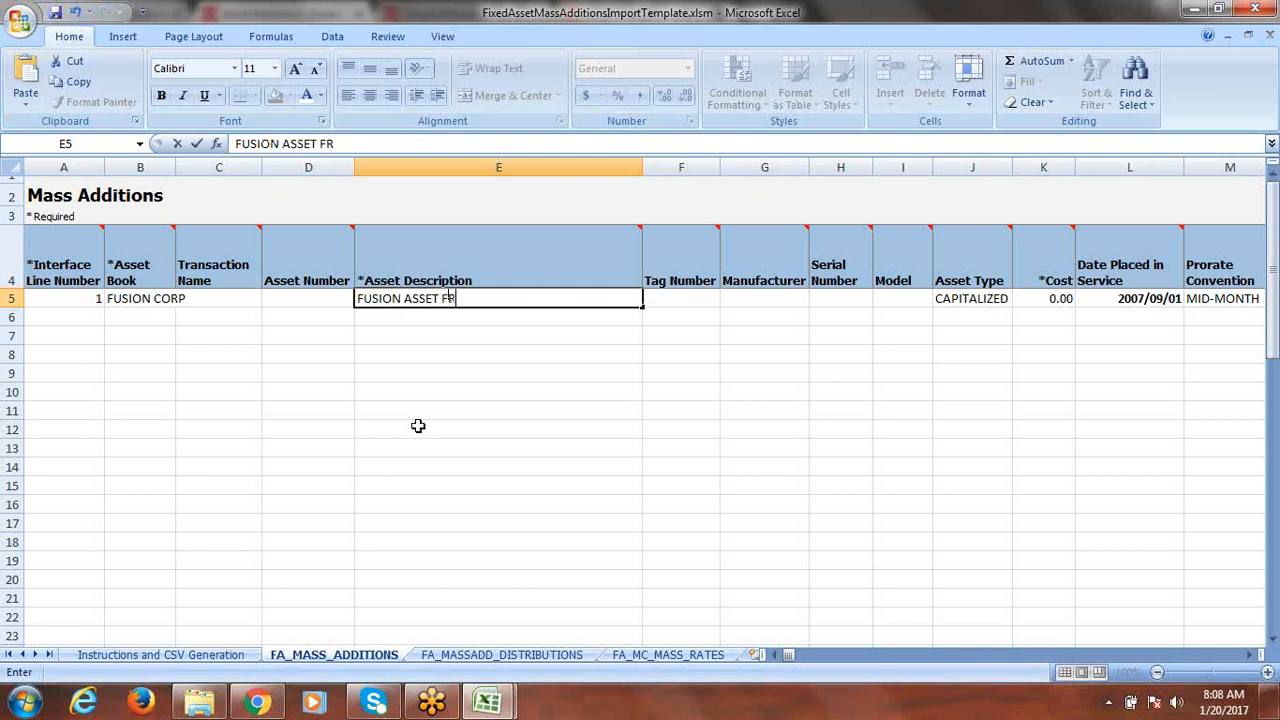
type("OM FBDI")
key("Tab")
key("Tab")
key("Tab")
key("Tab")
key("Tab")
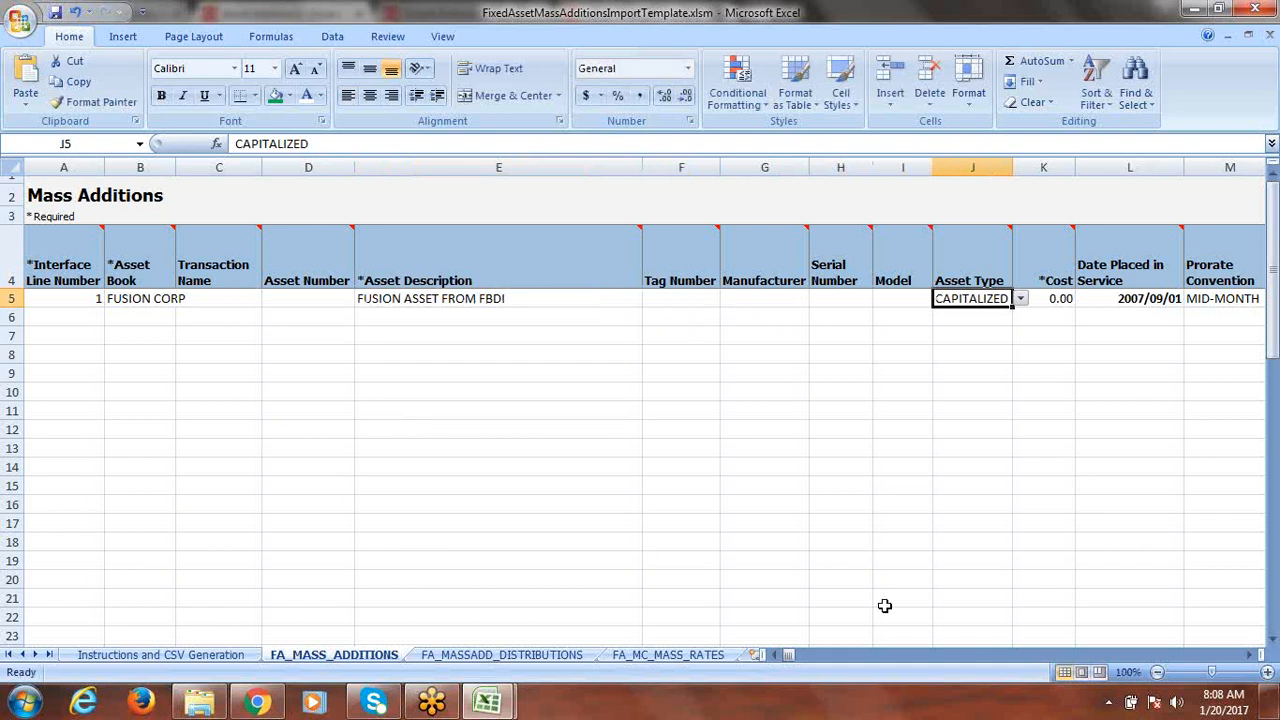
Set the first asset line's cost to 700000
key("Tab")
key("Tab")
key("Tab")
key("Tab")
key("Tab")
key("Tab")
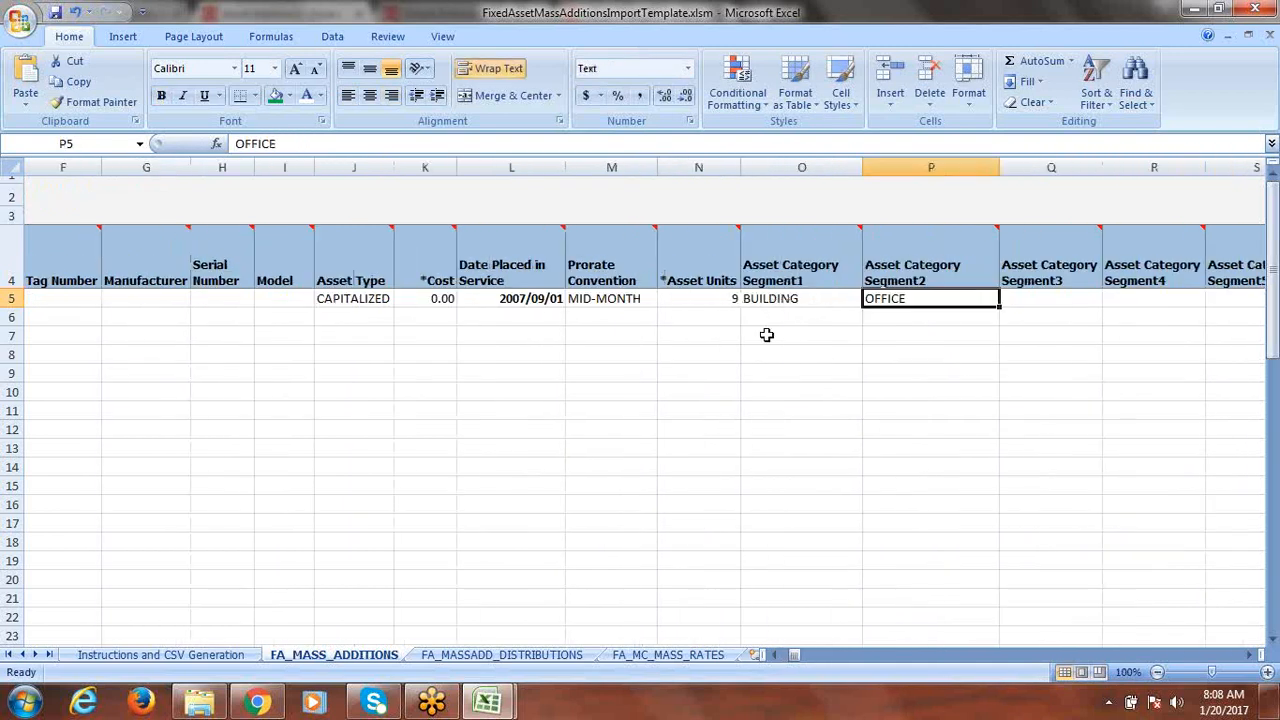
left_click(427, 297)
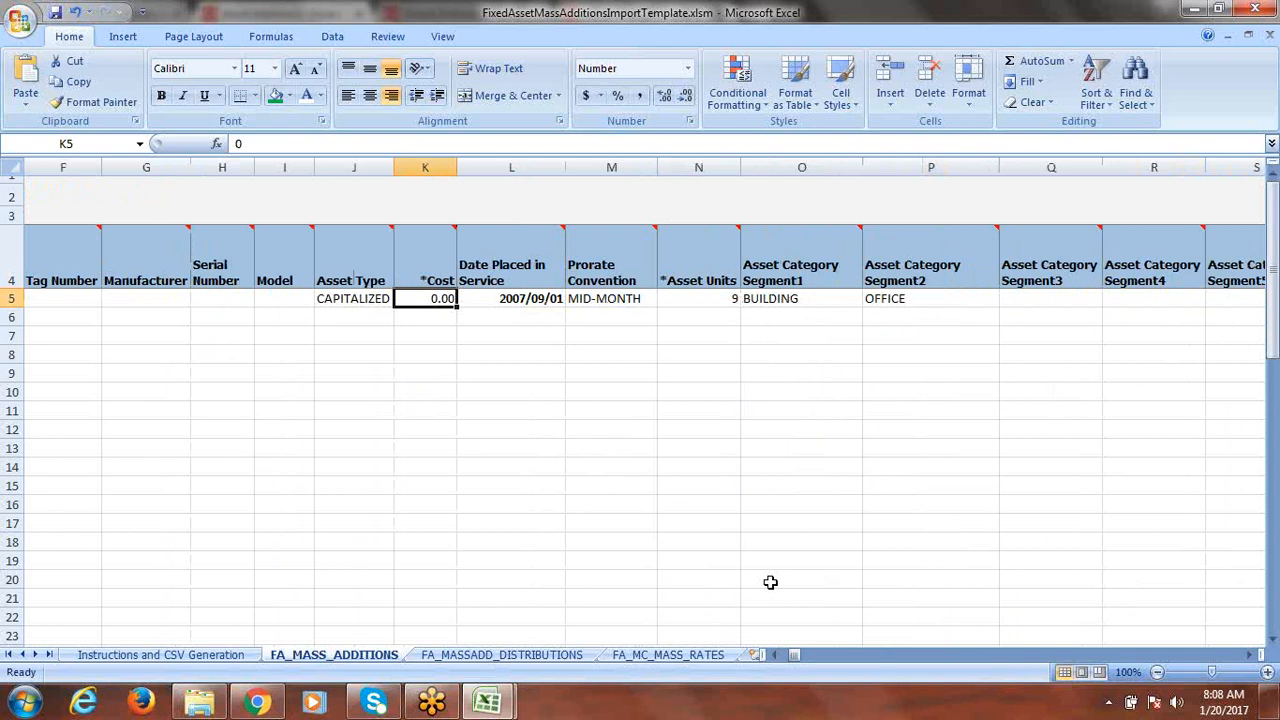
type("7")
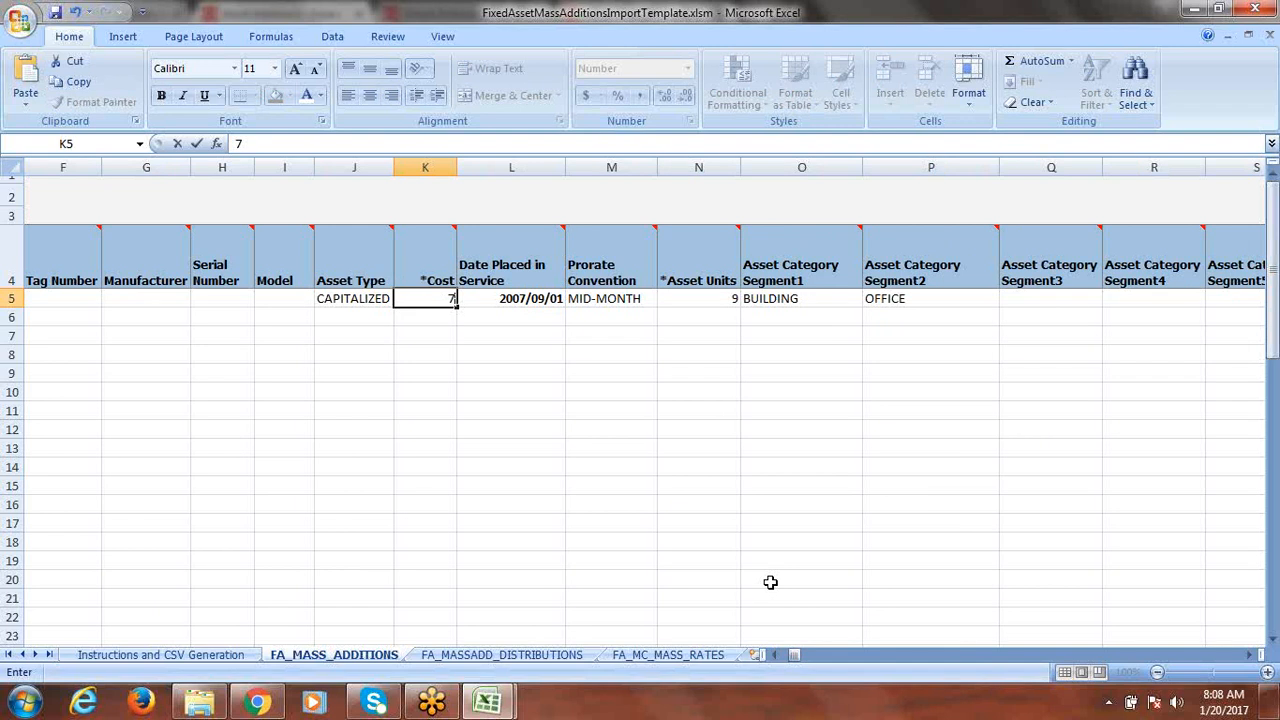
type("00000")
key("Tab")
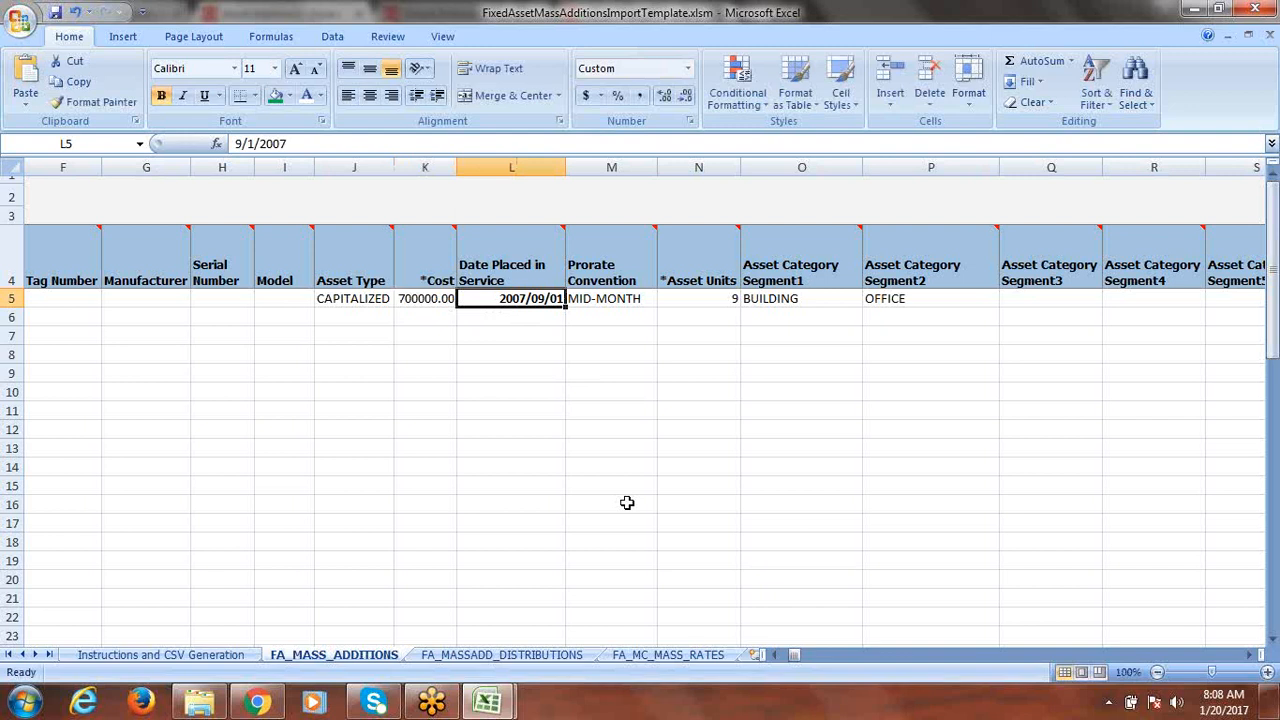
Change the year of the first line's date placed in service to 2017
left_click(296, 144)
key("BackSpace")
key("BackSpace")
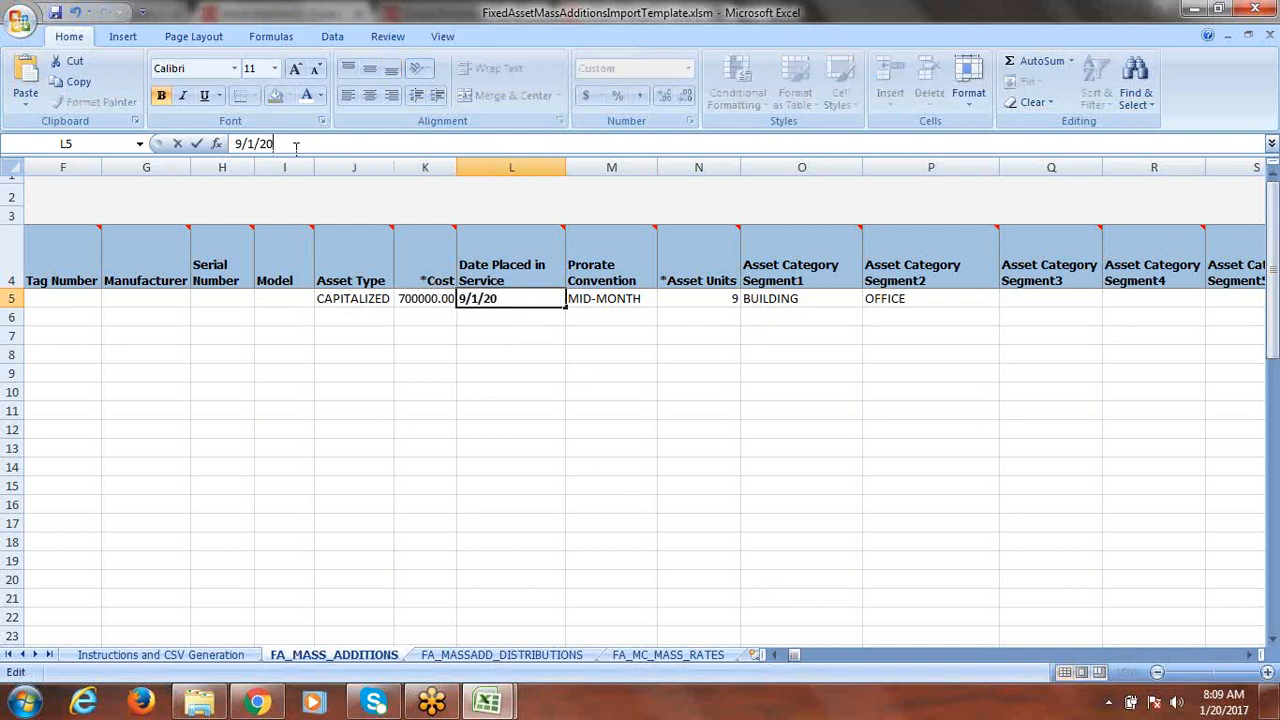
type("17")
key("Tab")
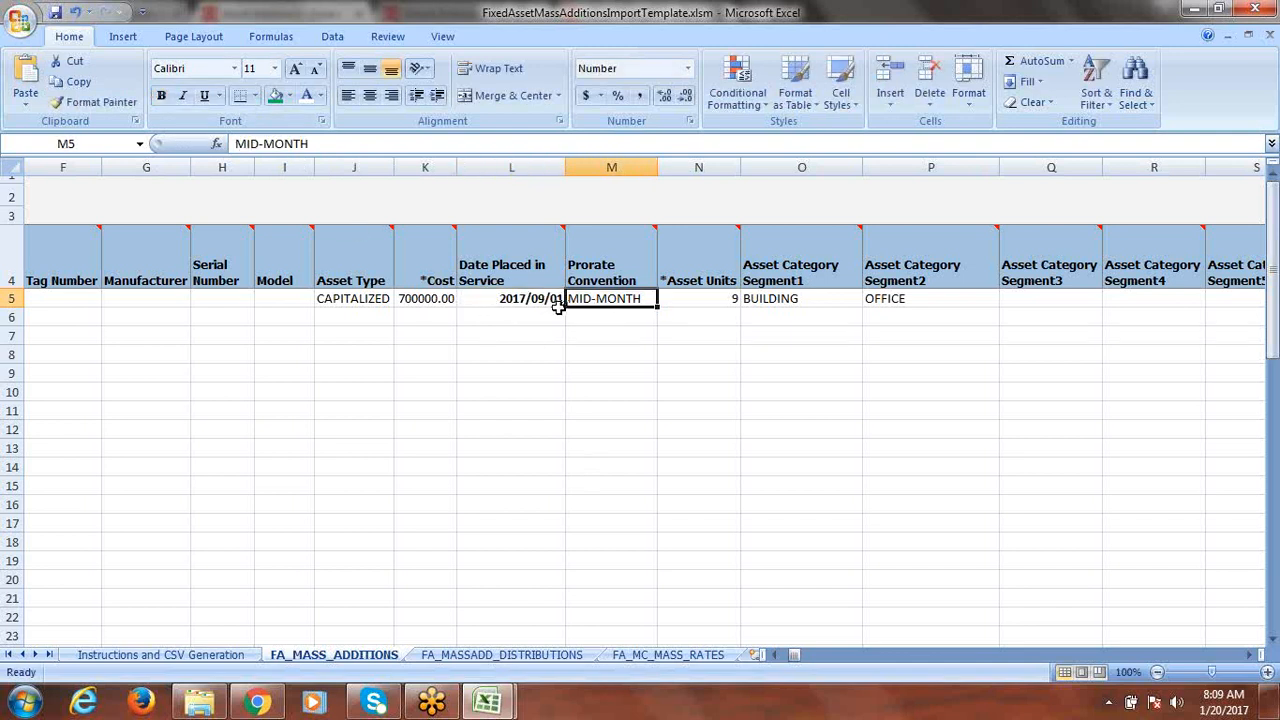
Change the month of the date placed in service so the date is 2/1/2017
mouse_move(490, 247)
left_click(495, 300)
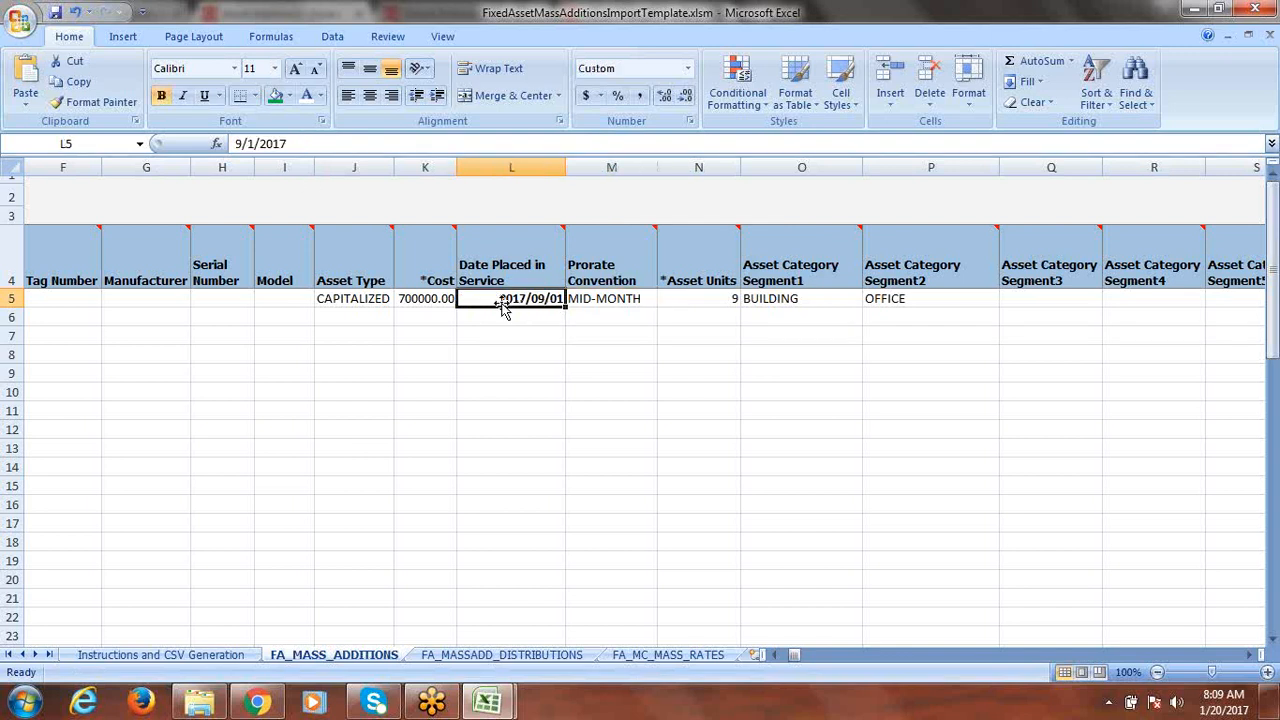
left_click(240, 143)
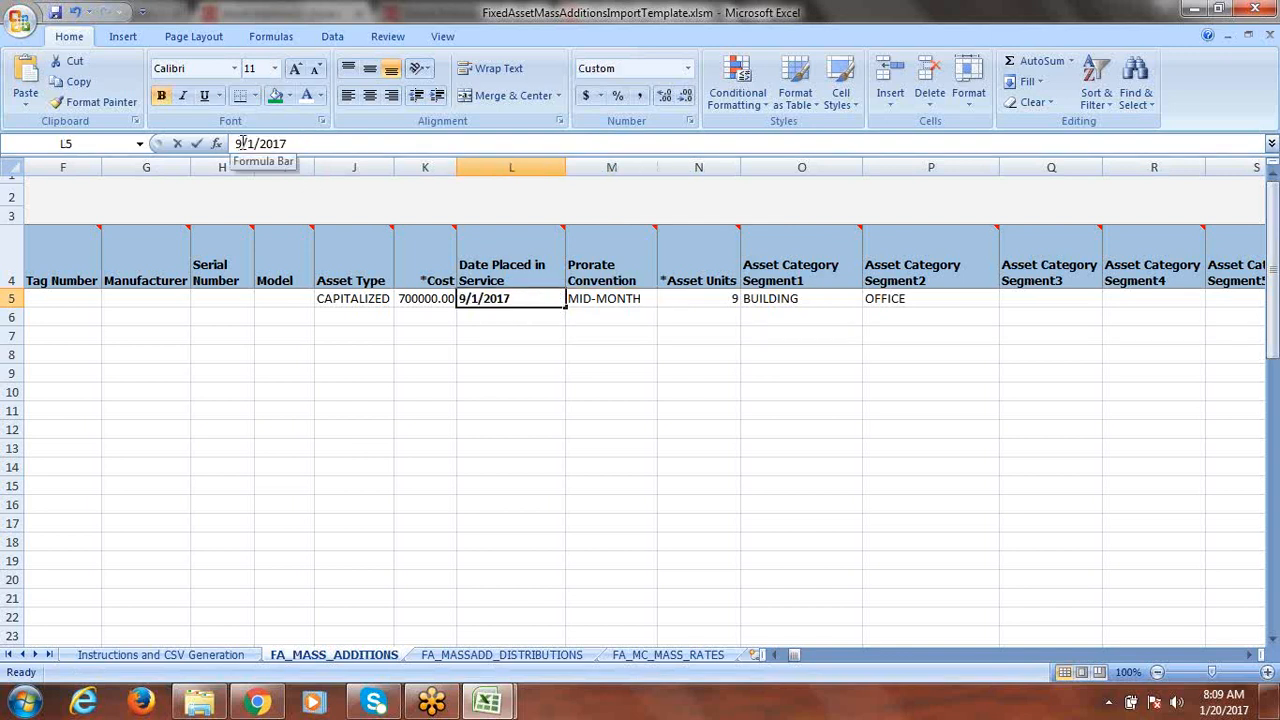
left_click(238, 143)
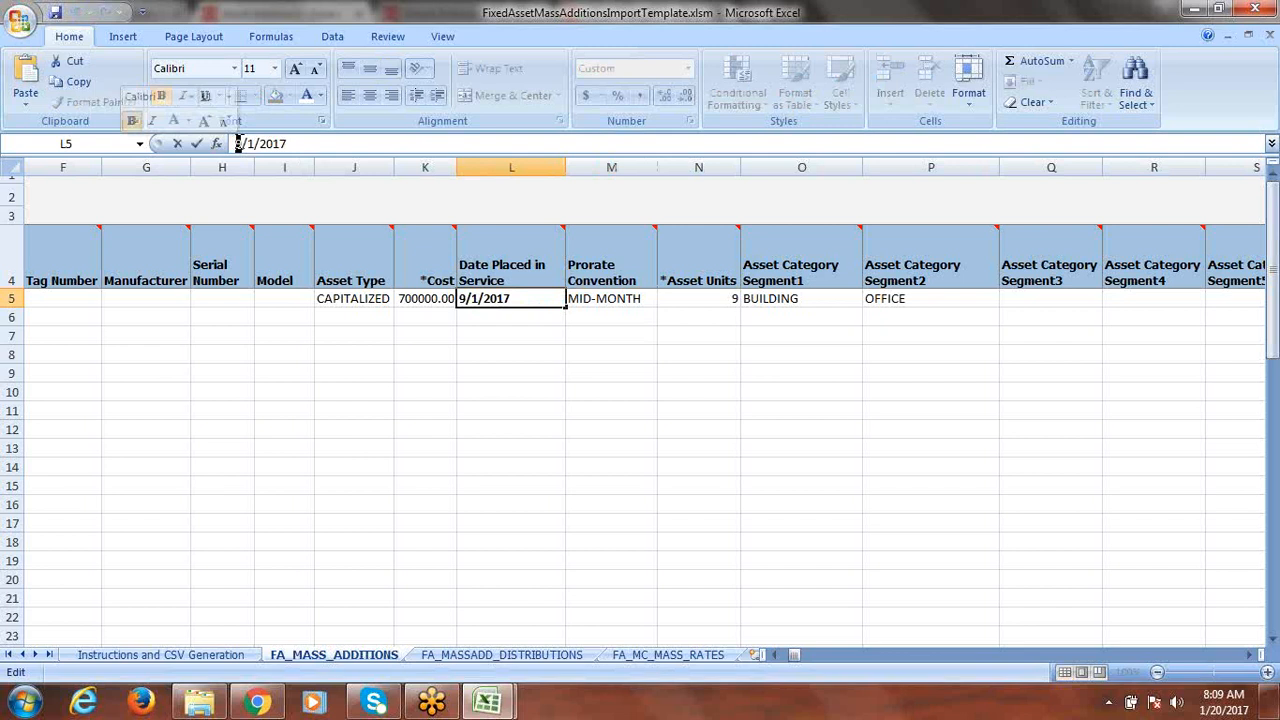
type("2")
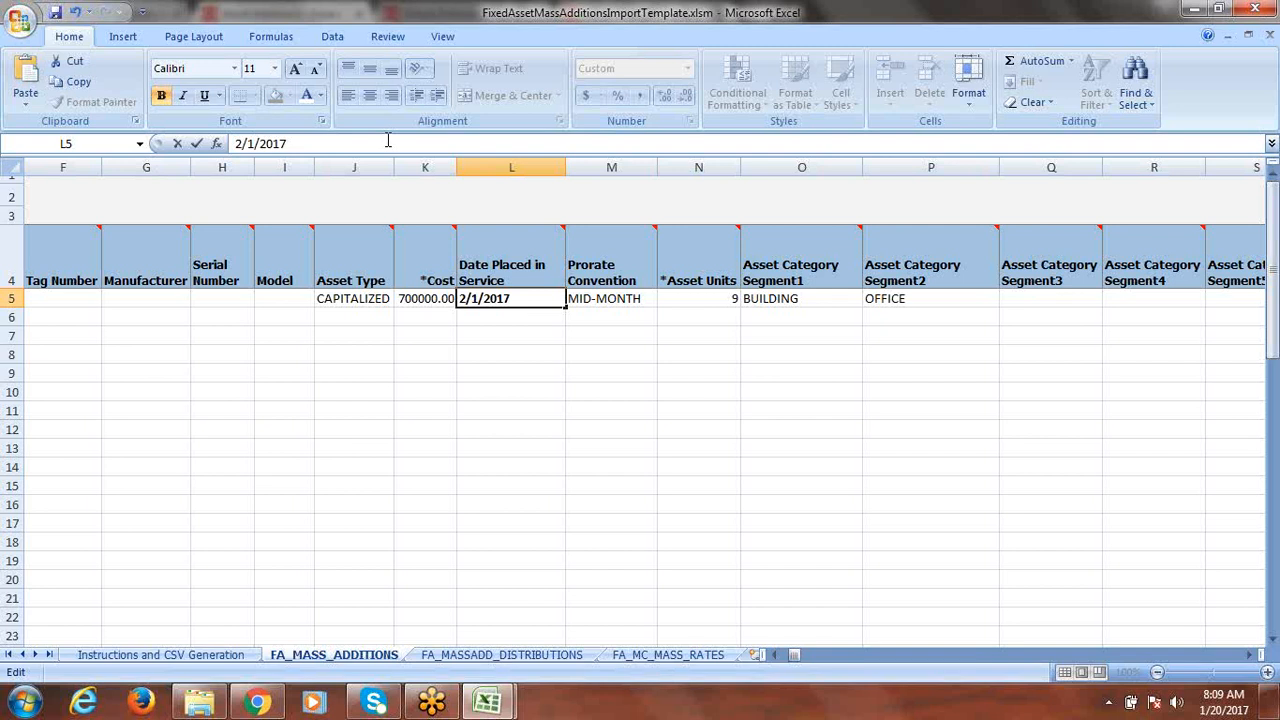
key("Tab")
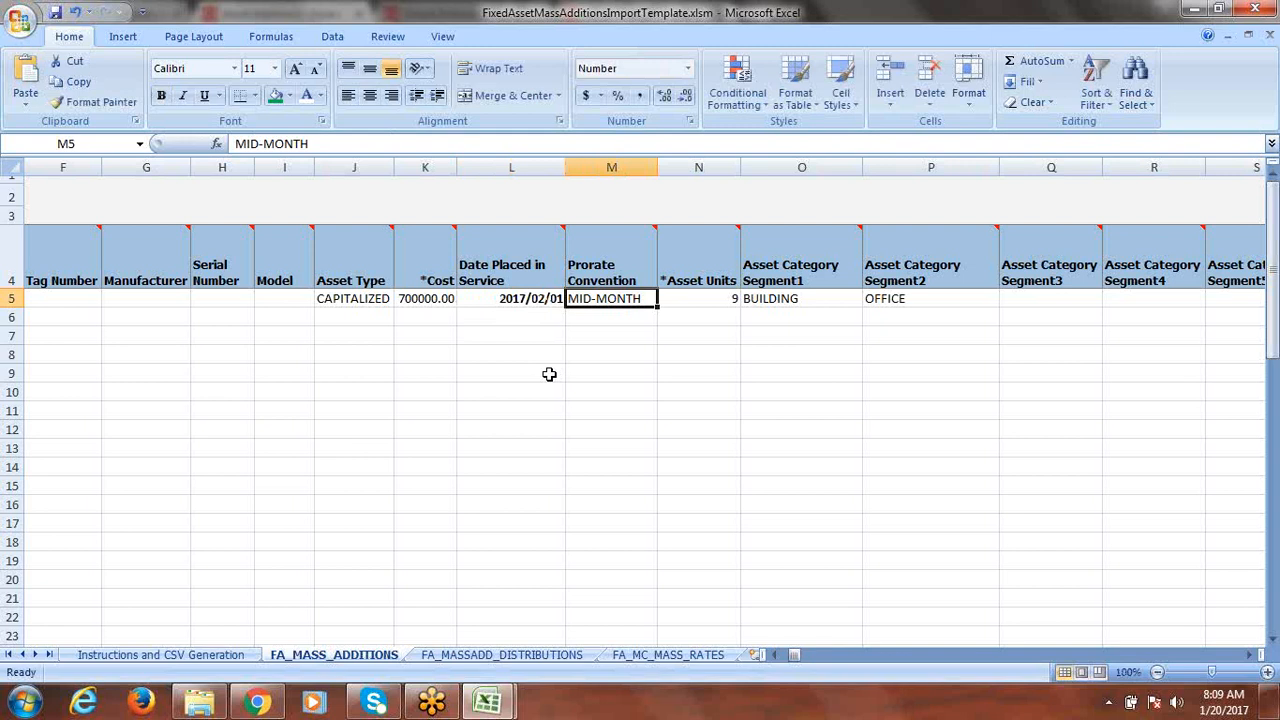
Clear the first line's prorate convention and set its asset units to 1
key("Delete")
key("Tab")
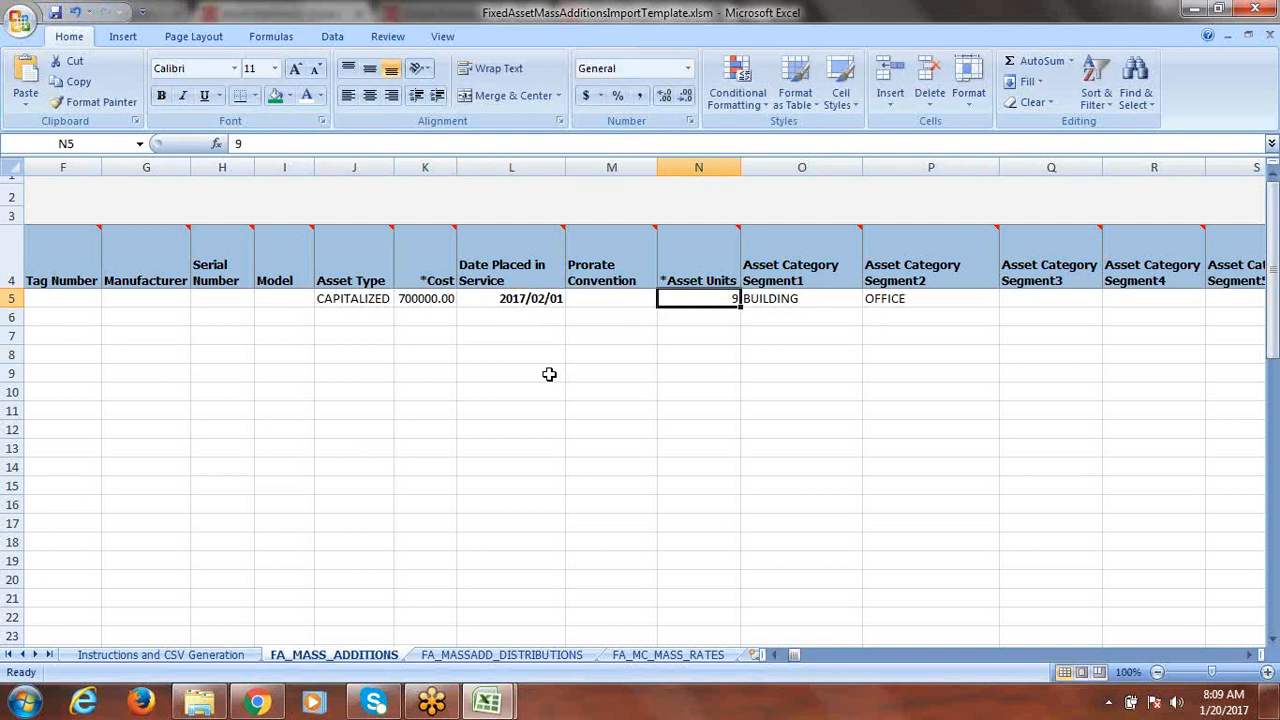
type("1")
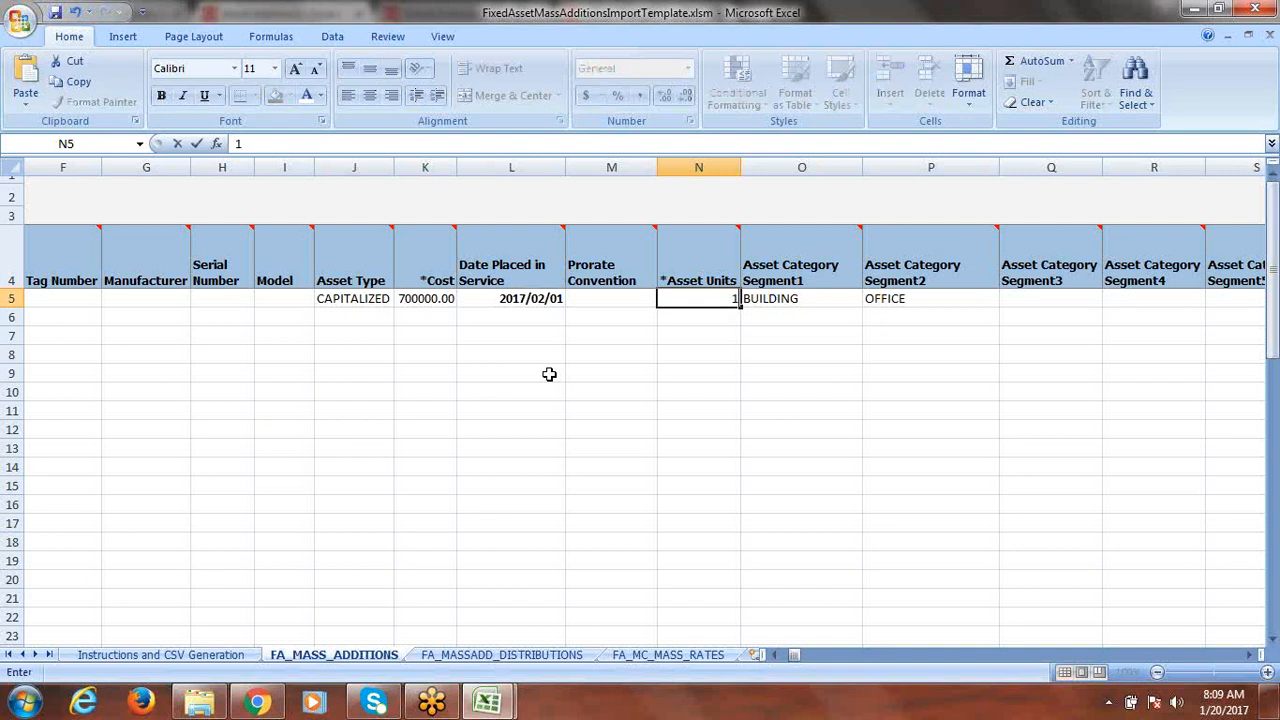
key("Tab")
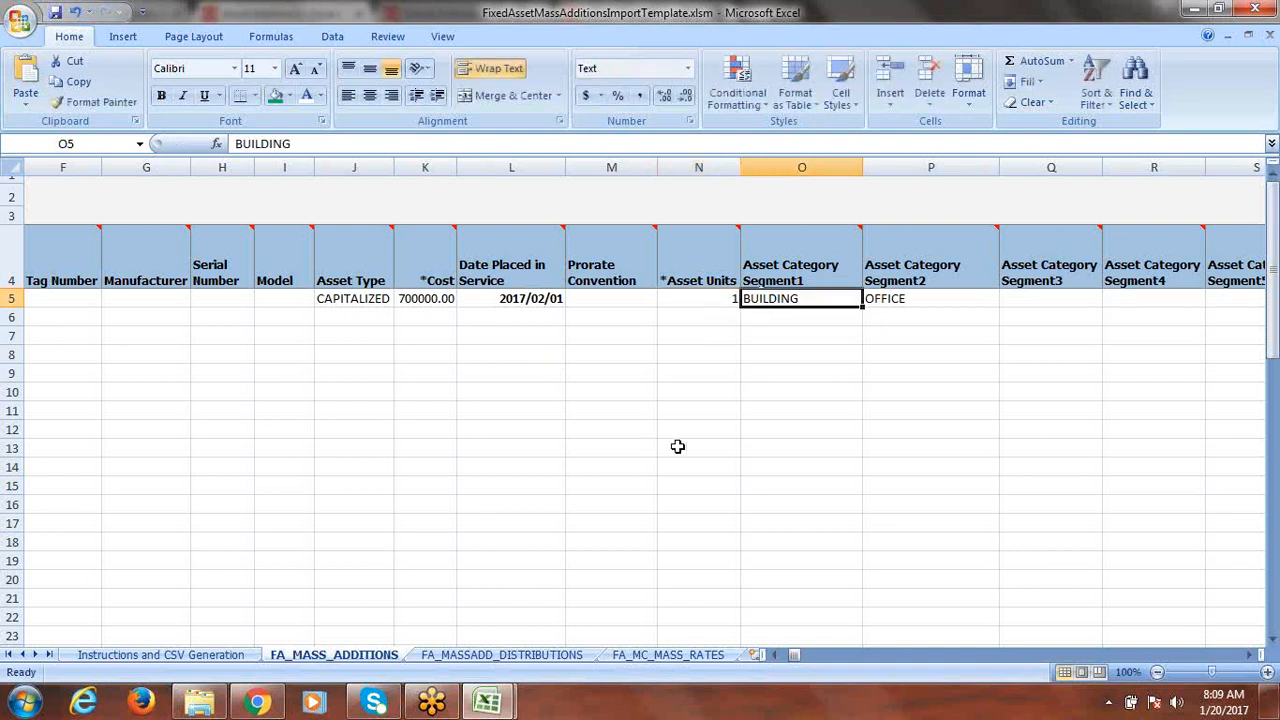
Switch to Chrome and pick major category FUSION BUILDINGS and minor category FUSION ADMIN B for the Add Asset form's category
key("alt+Tab")
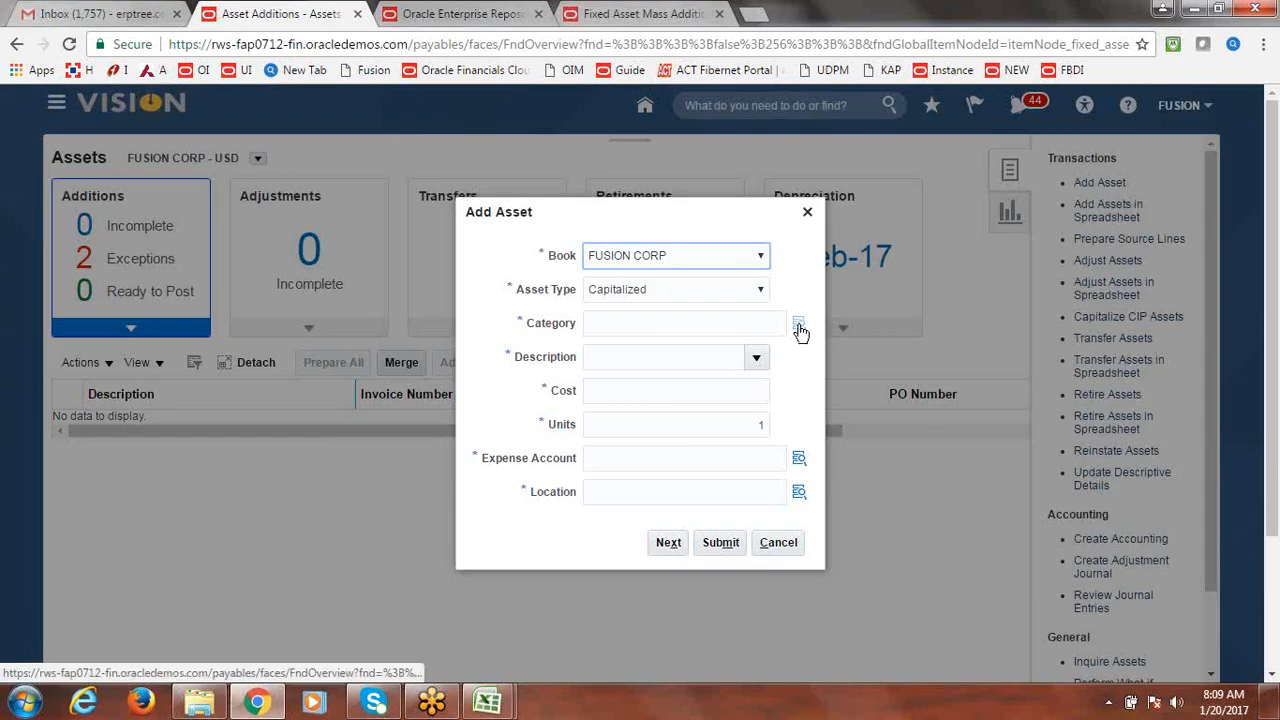
left_click(798, 324)
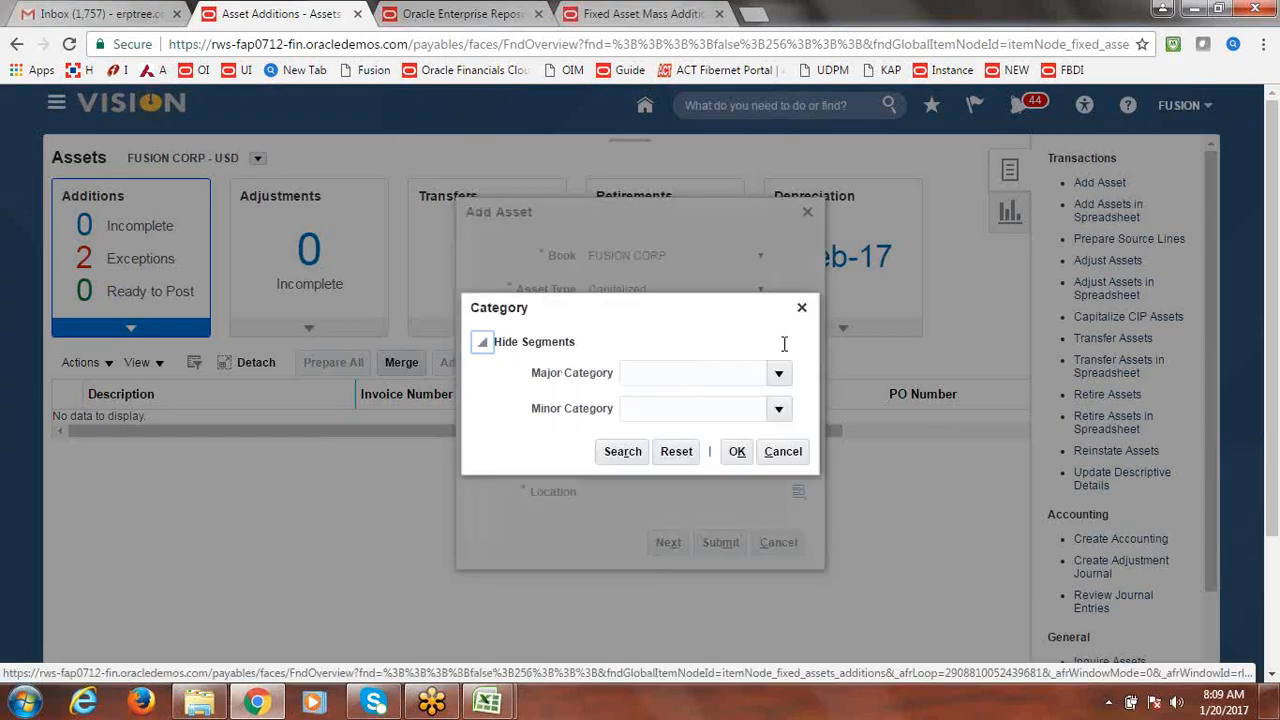
left_click(779, 375)
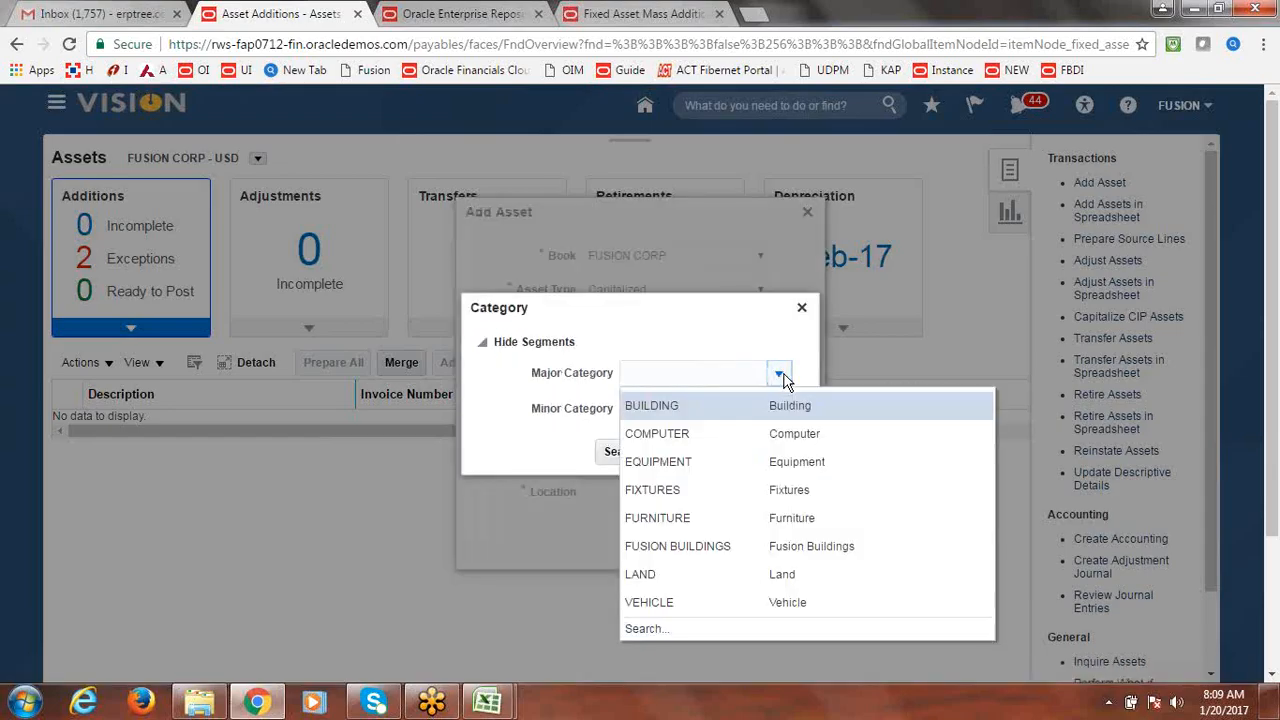
left_click(704, 546)
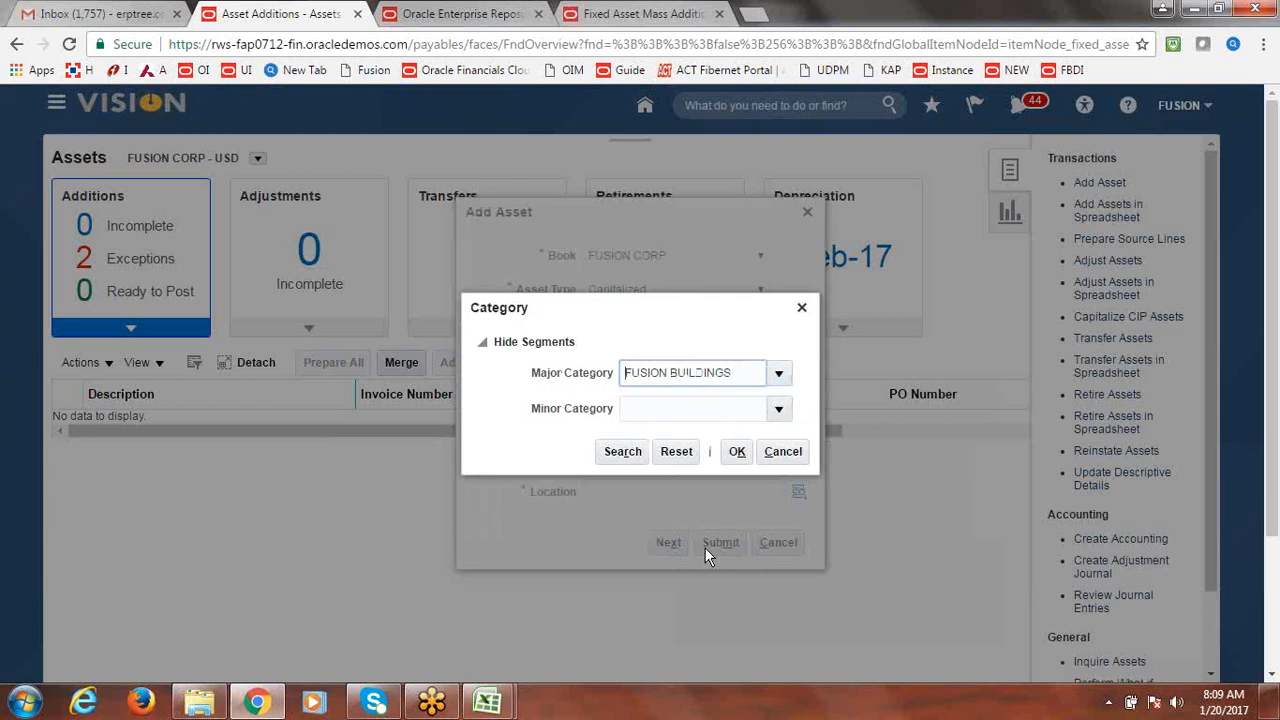
left_click(781, 414)
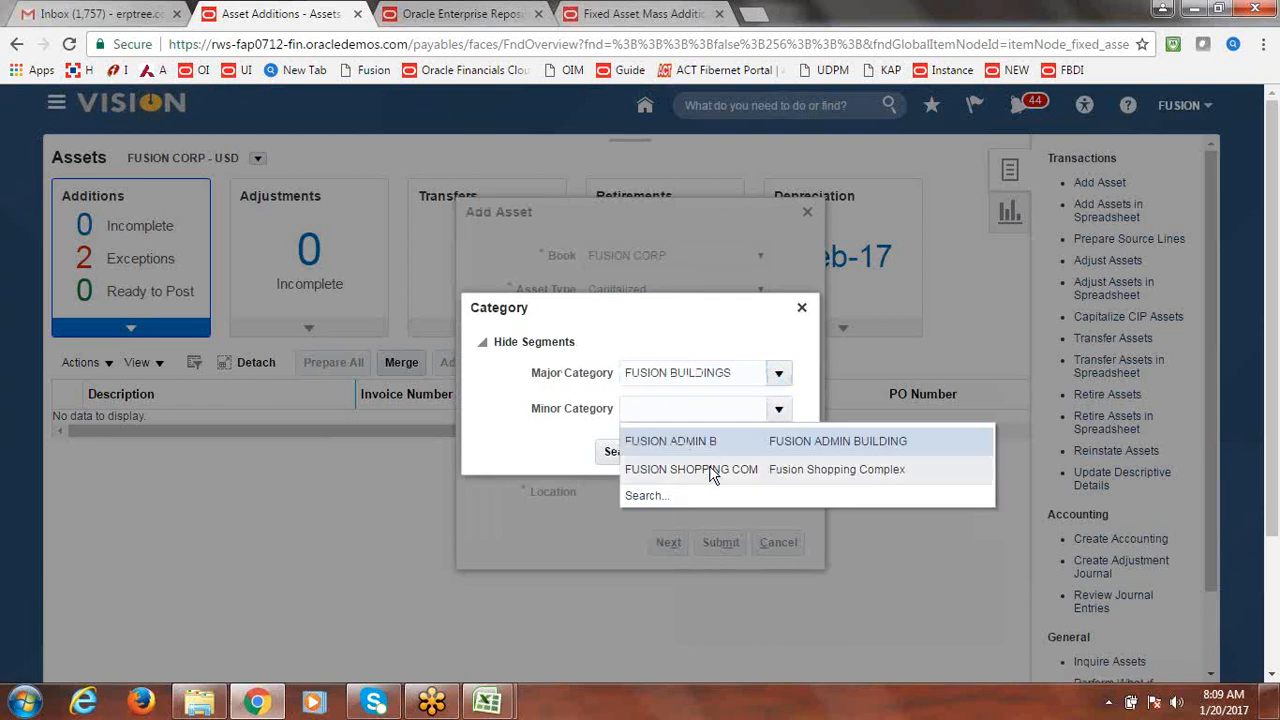
left_click(706, 441)
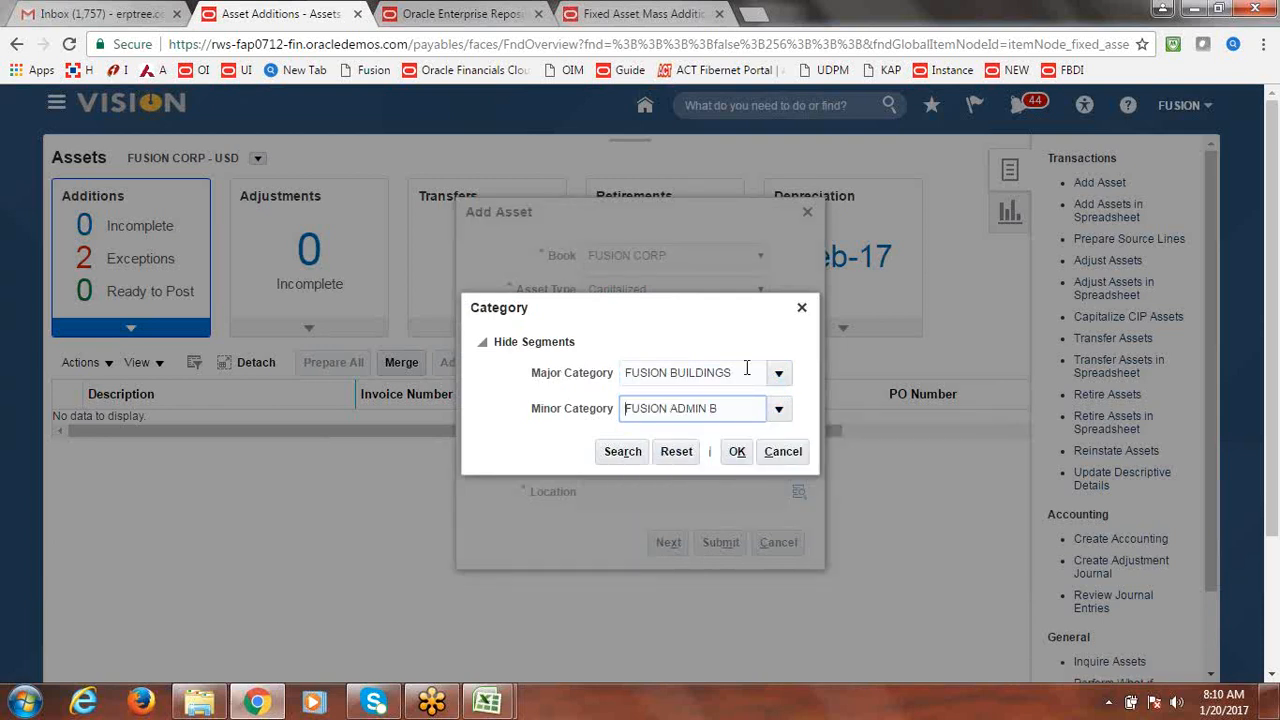
Copy the major category FUSION BUILDINGS into Asset Category Segment1 of the first line in the Excel template
left_click_drag(746, 371, 623, 374)
key("ctrl+c")
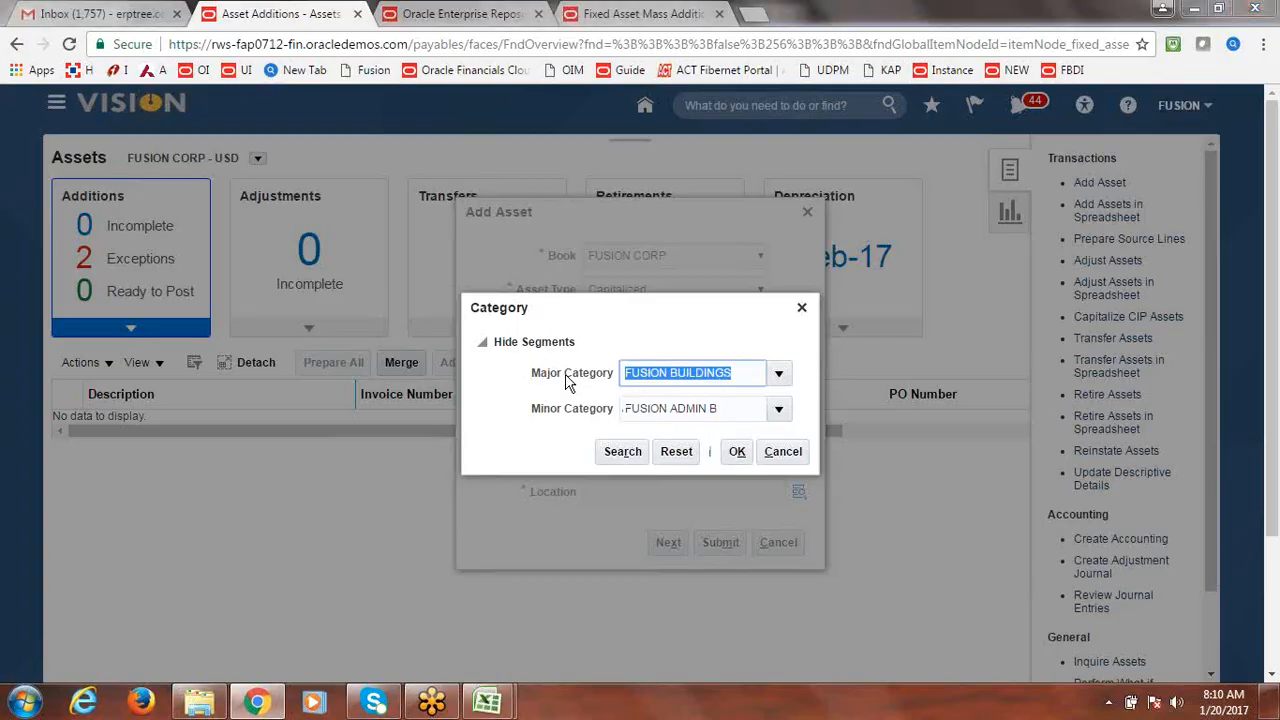
key("alt+Tab")
key("ctrl+v")
key("Tab")
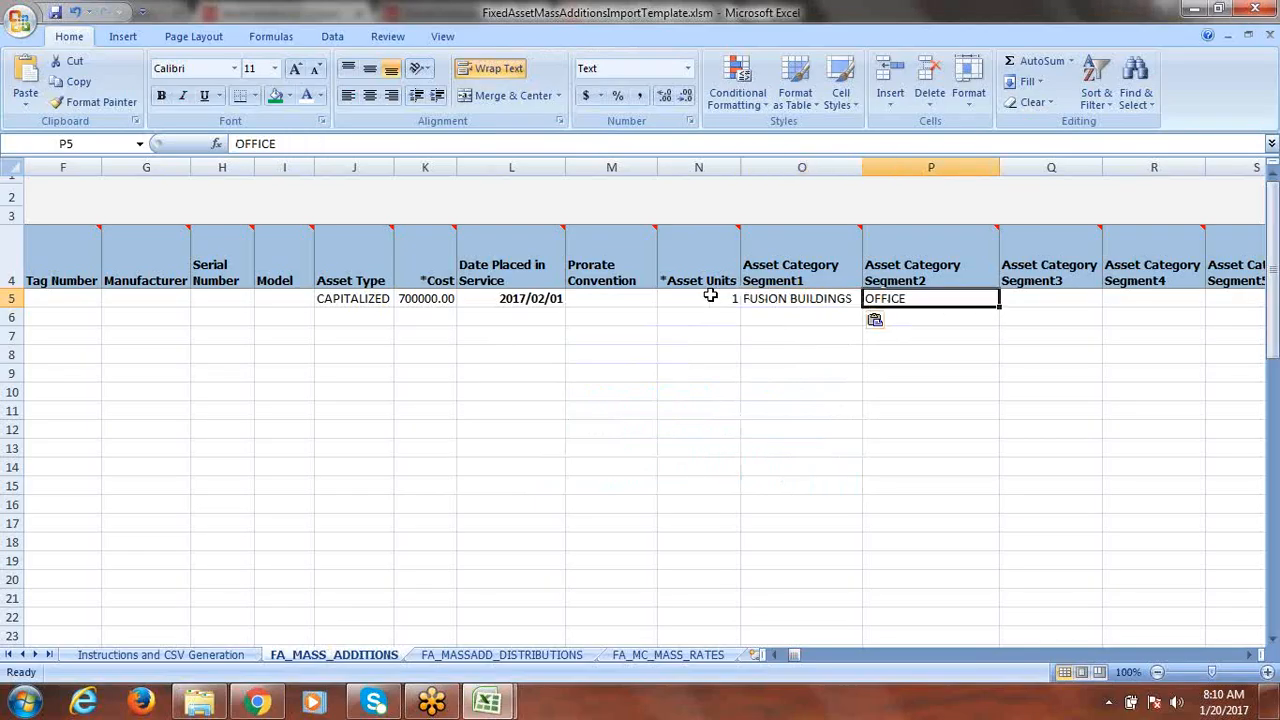
Copy the minor category FUSION ADMIN B from Chrome into Asset Category Segment2 of the Excel template's first line
key("alt+Tab")
left_click_drag(735, 407, 572, 418)
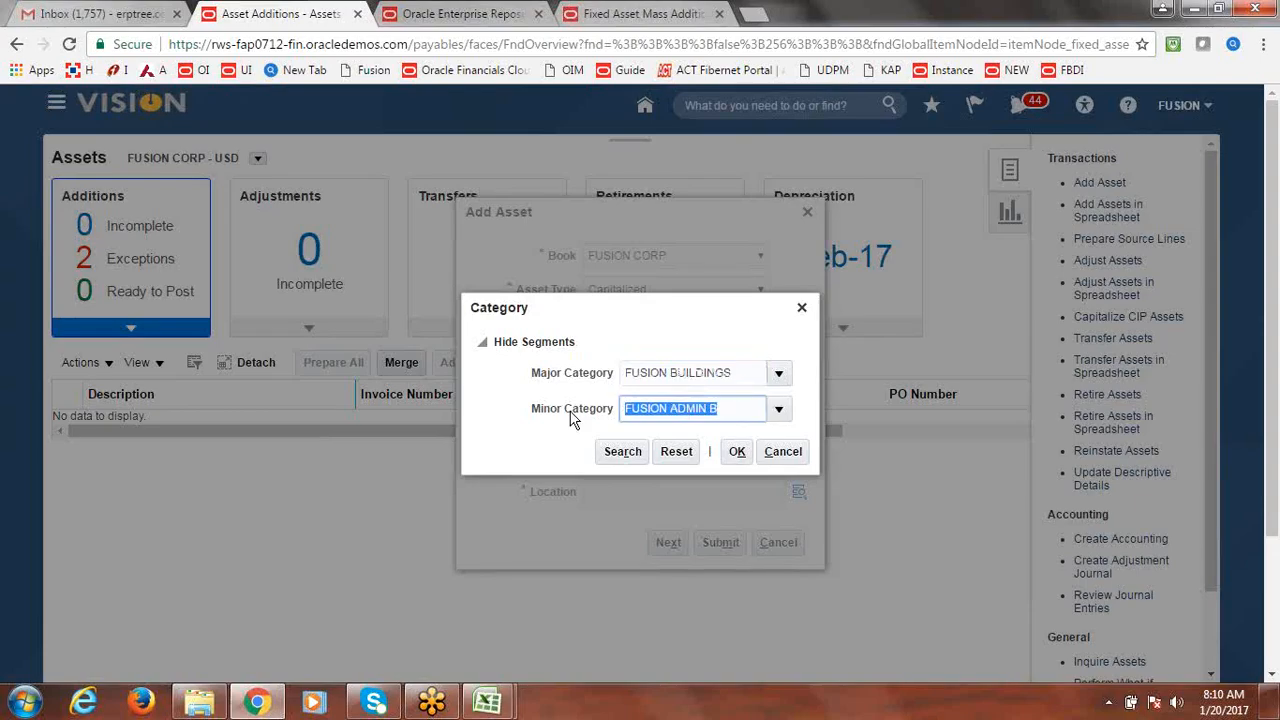
key("ctrl+c")
key("alt+Tab")
key("ctrl+v")
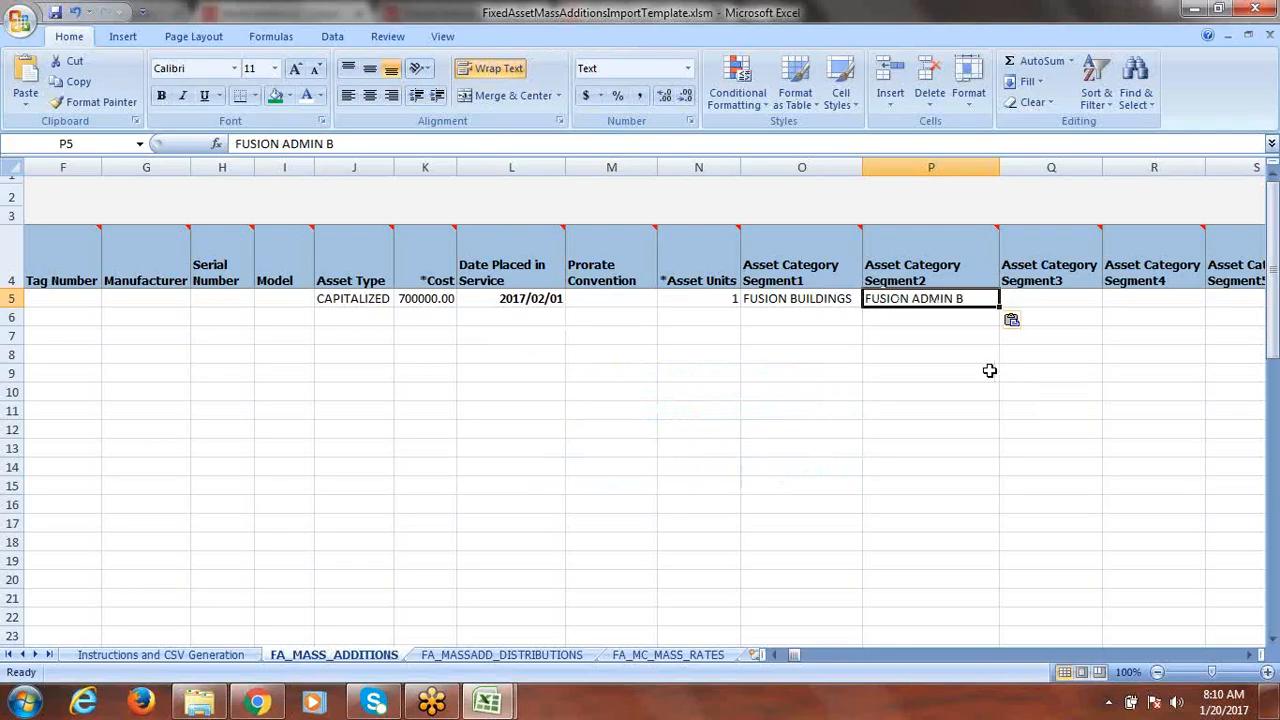
Clear the first line's Feeder System, Parent Asset, Add to Asset and Asset Key Segment1 values
key("Tab")
key("Tab")
key("Tab")
key("Tab")
key("Tab")
key("Tab")
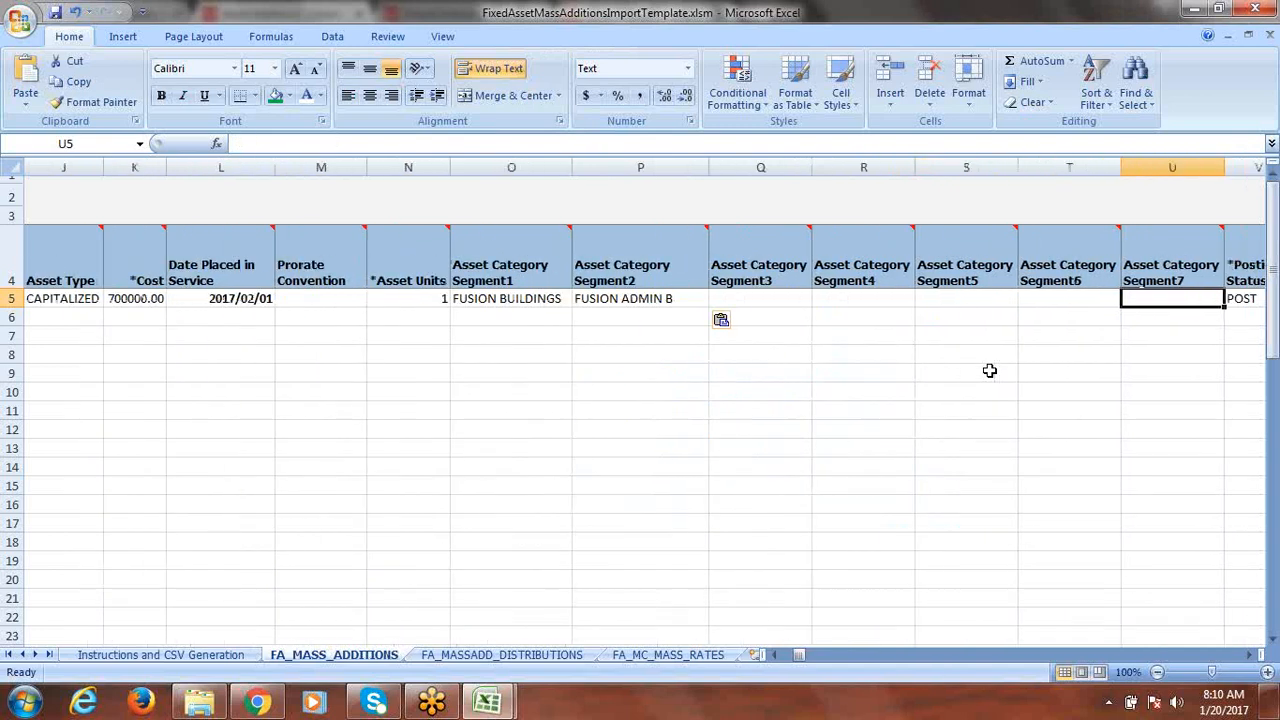
key("Tab")
key("Tab")
key("Tab")
key("Tab")
key("Tab")
key("Tab")
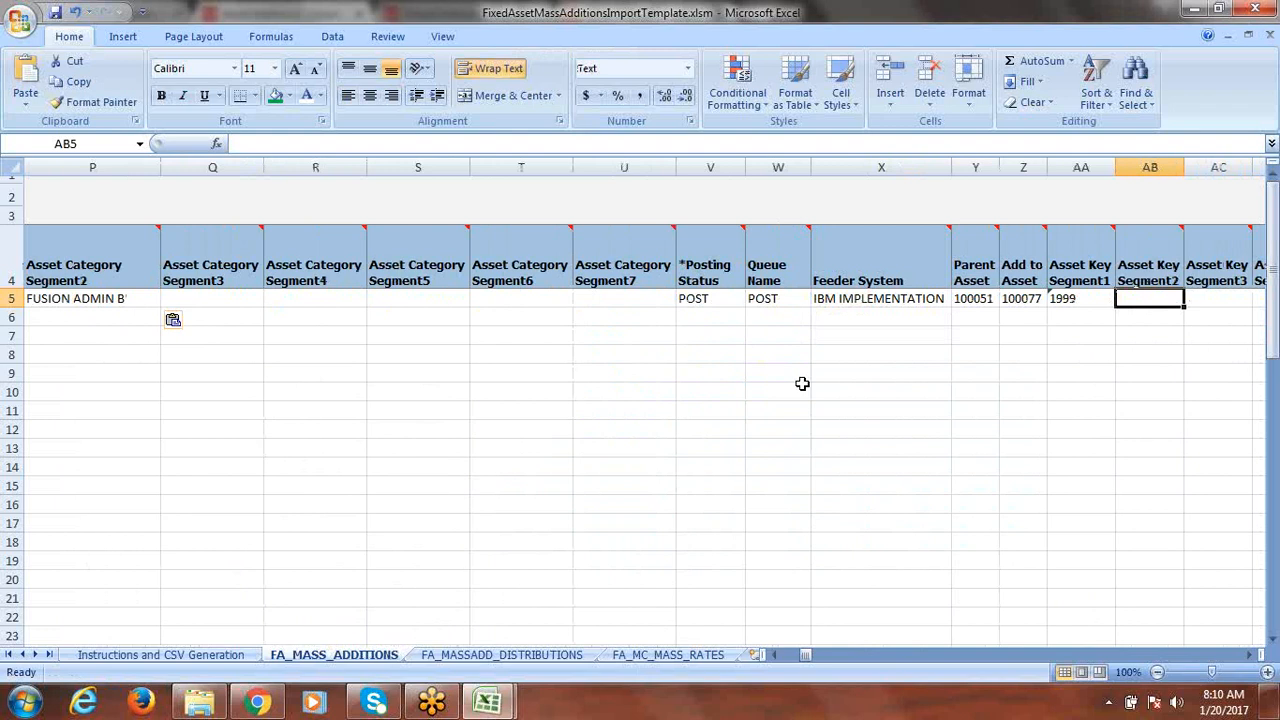
left_click(850, 300)
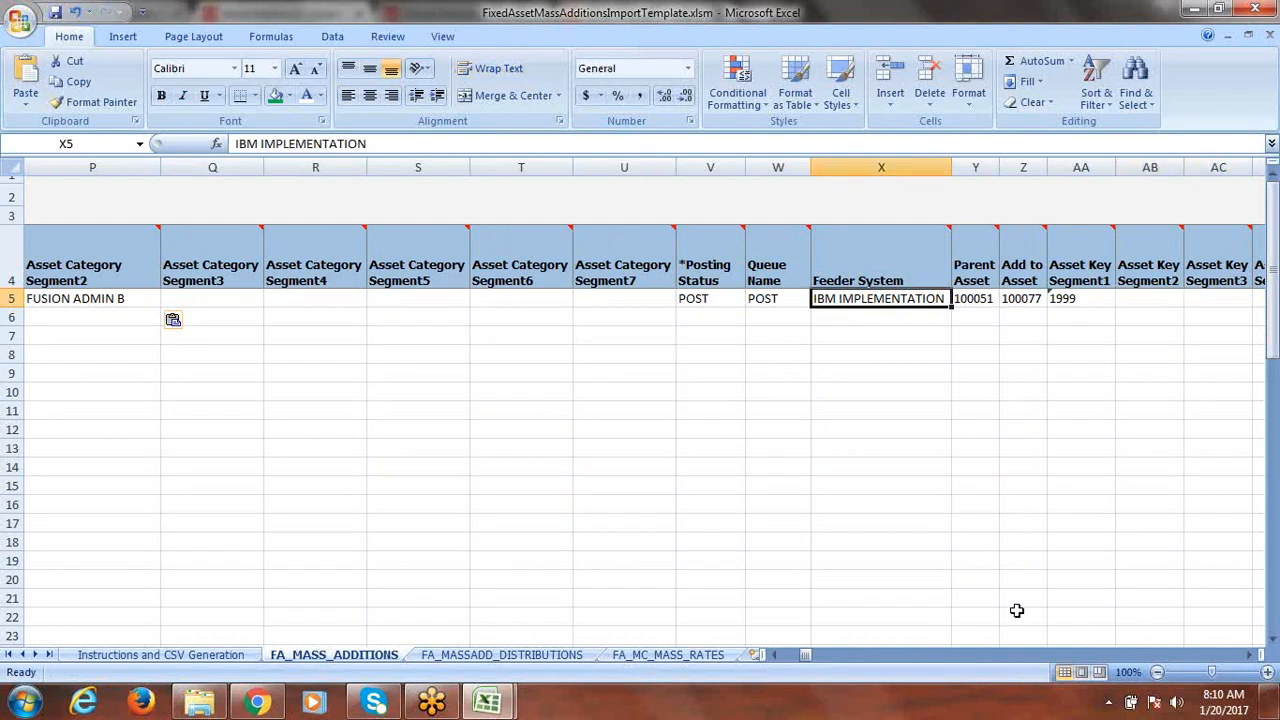
key("Delete")
key("Right")
key("Delete")
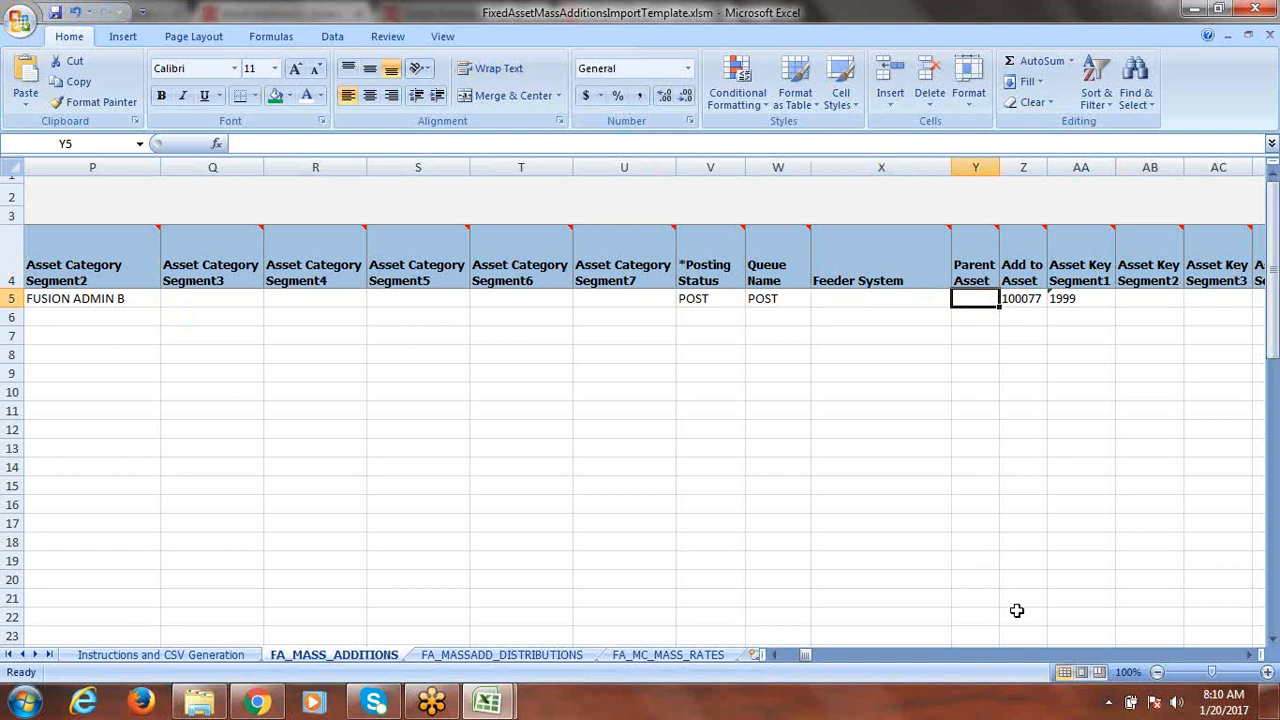
key("Right")
key("Delete")
key("Right")
key("Delete")
Review the first line's Asset Key segments, In physical inventory, Property Type, Property Class, In use, Ownership and Bought entries
key("Right")
key("Right")
key("Right")
key("Right")
key("Right")
key("Right")
key("Right")
key("Right")
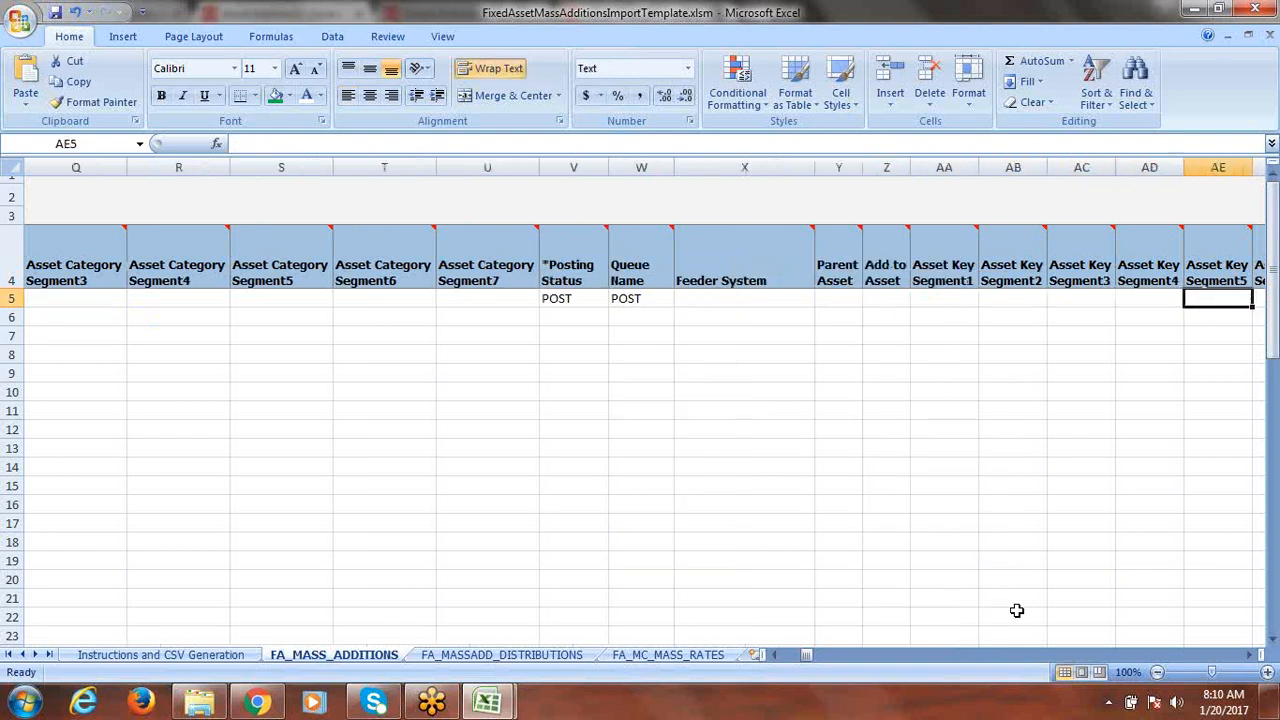
key("Right")
key("Right")
key("Right")
key("Right")
key("Right")
key("Right")
key("Right")
key("Right")
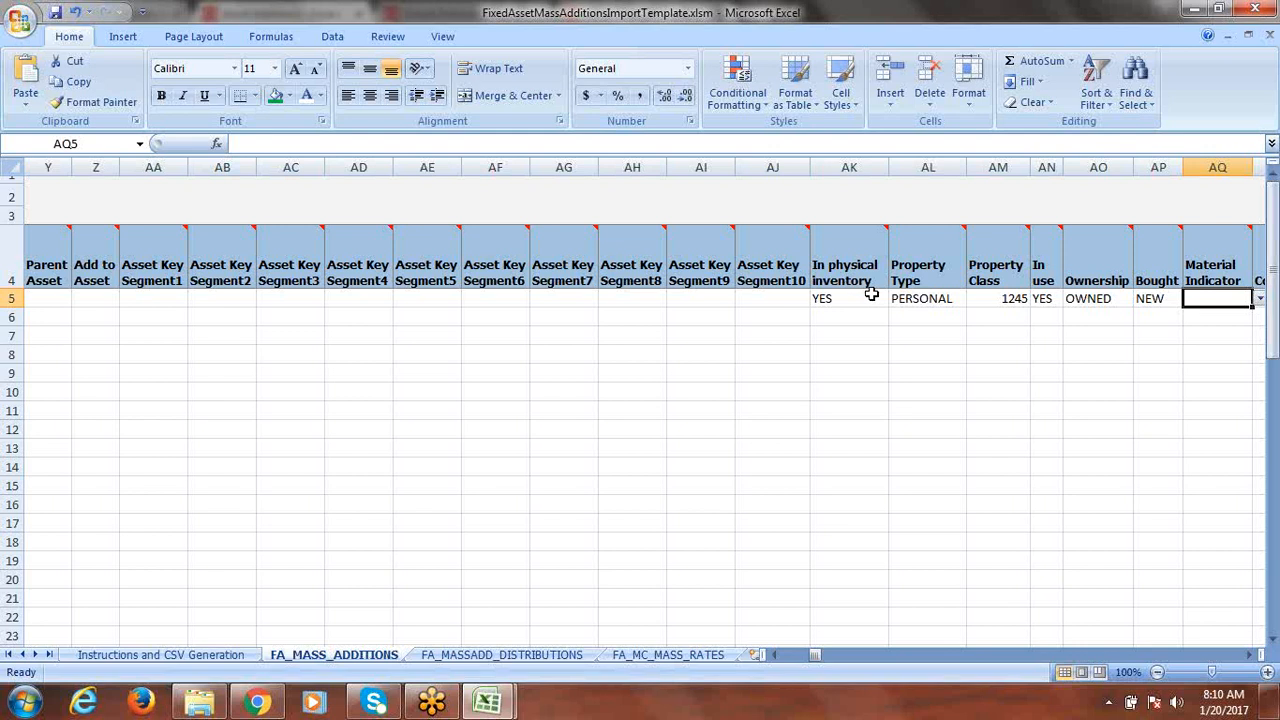
left_click(972, 298)
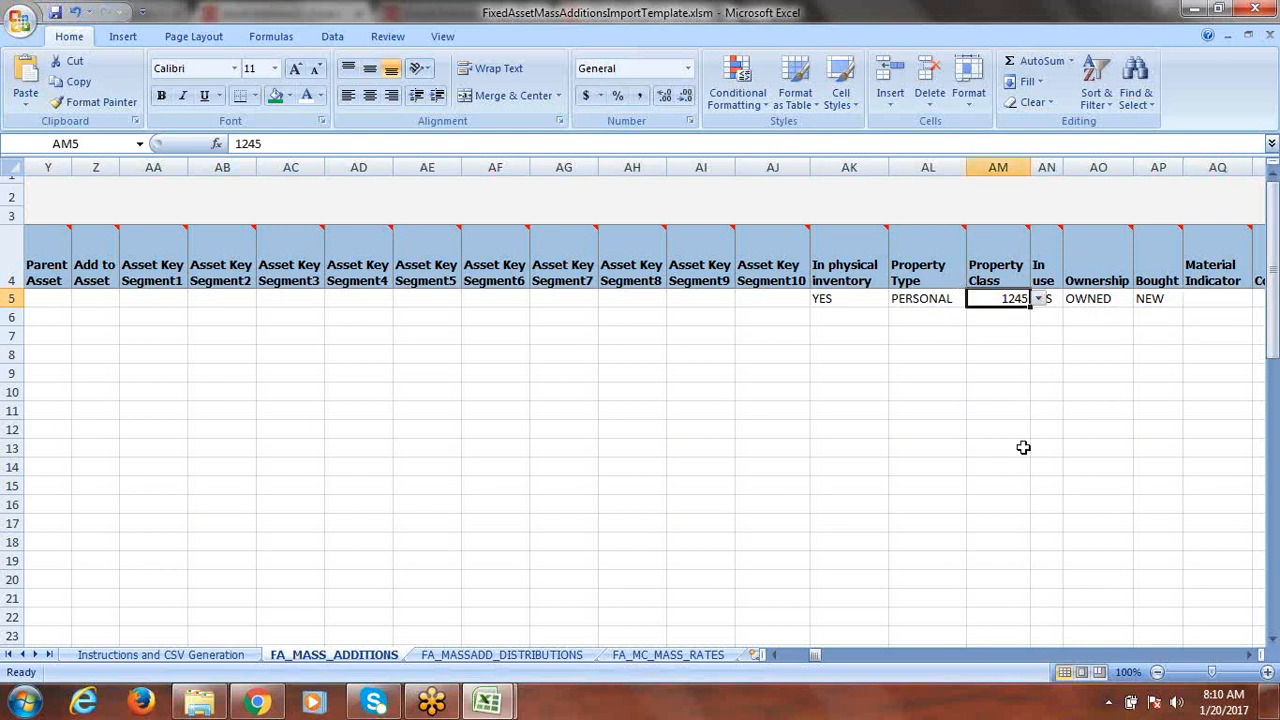
Set the first line's Depreciate value to YES
key("Right")
key("Right")
key("Right")
key("Right")
key("Right")
key("Right")
key("Right")
key("Right")
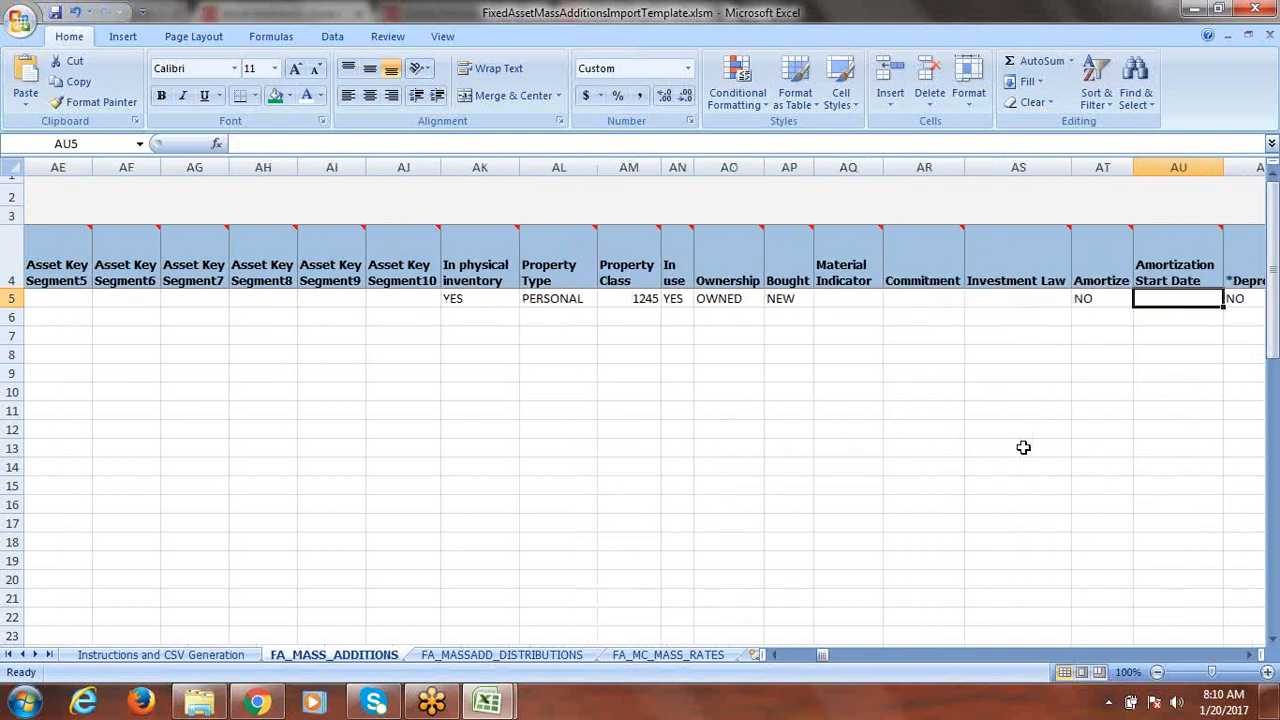
key("Right")
key("Right")
key("Right")
key("Right")
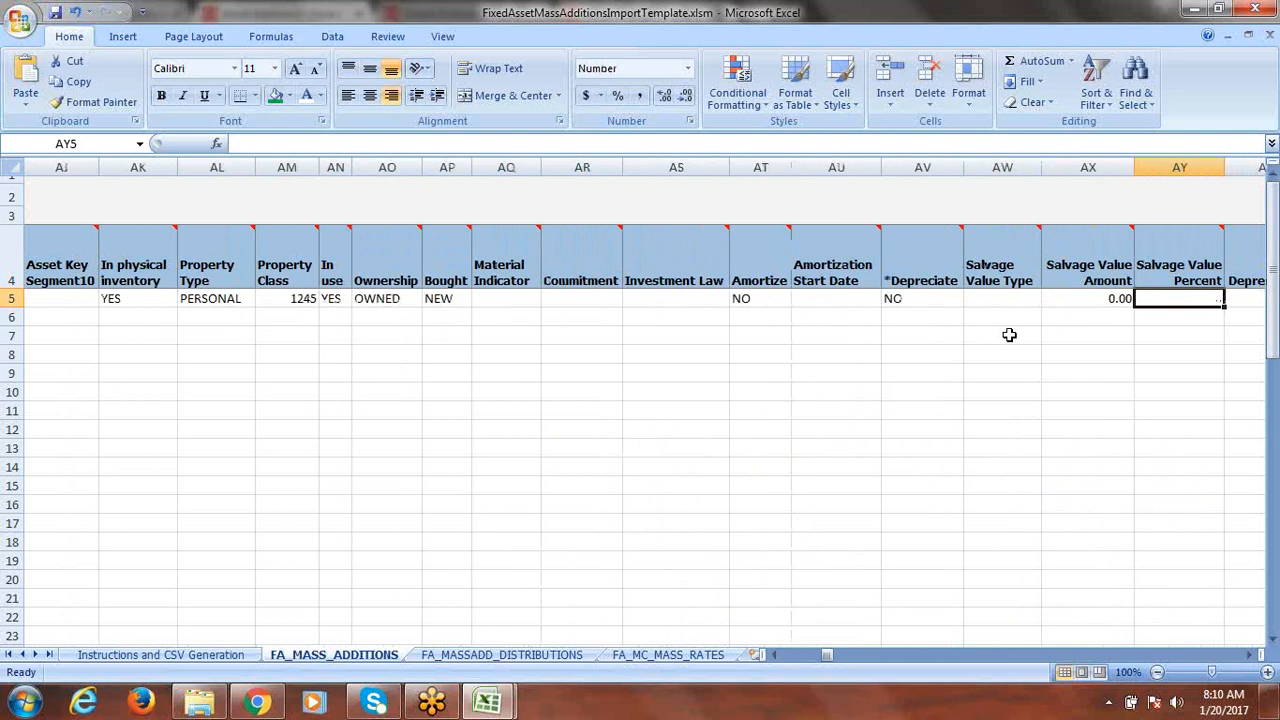
left_click(927, 298)
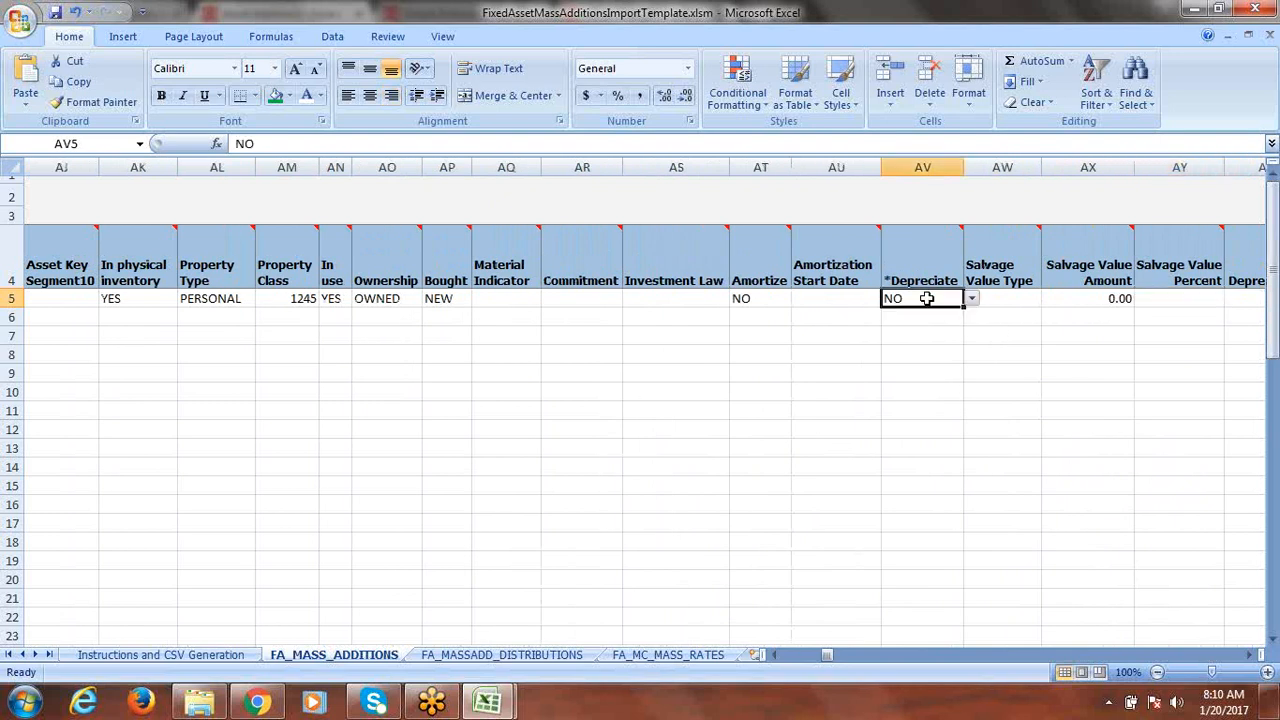
left_click(971, 299)
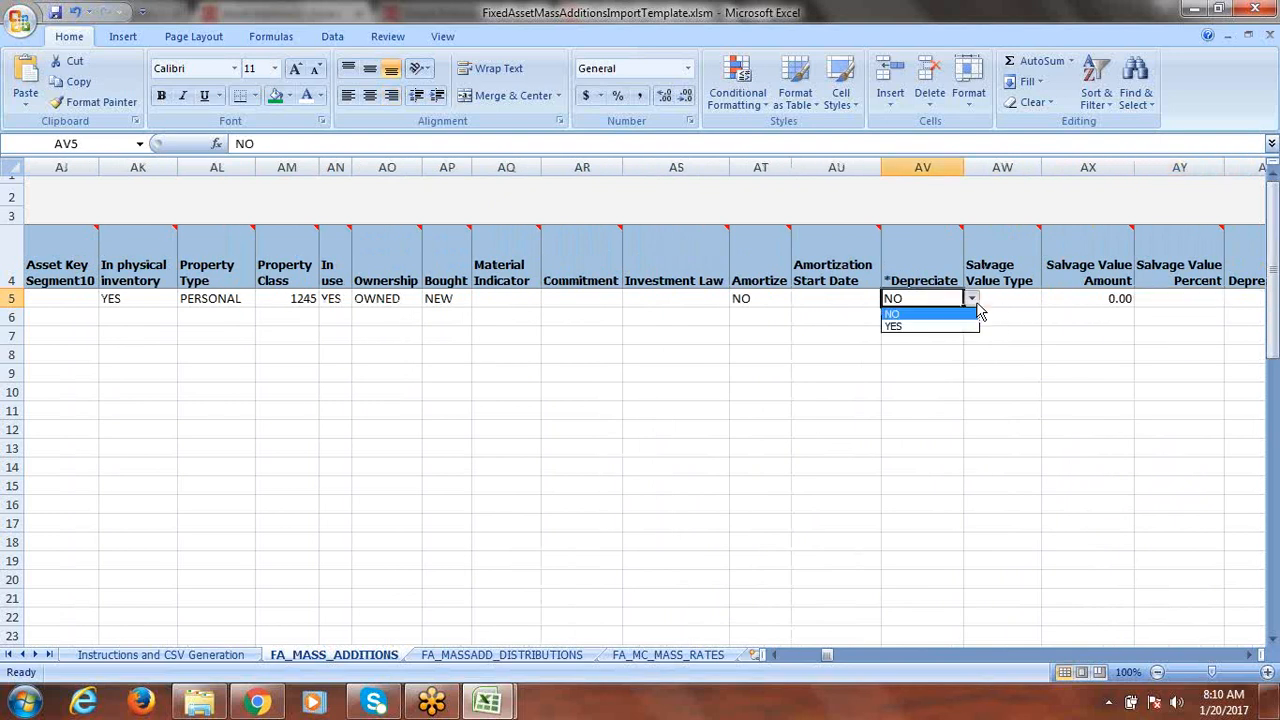
left_click(924, 324)
Clear the first line's Salvage Value Amount, YTD Bonus Depreciation and Bonus Depreciation Reserve values
key("Right")
key("Right")
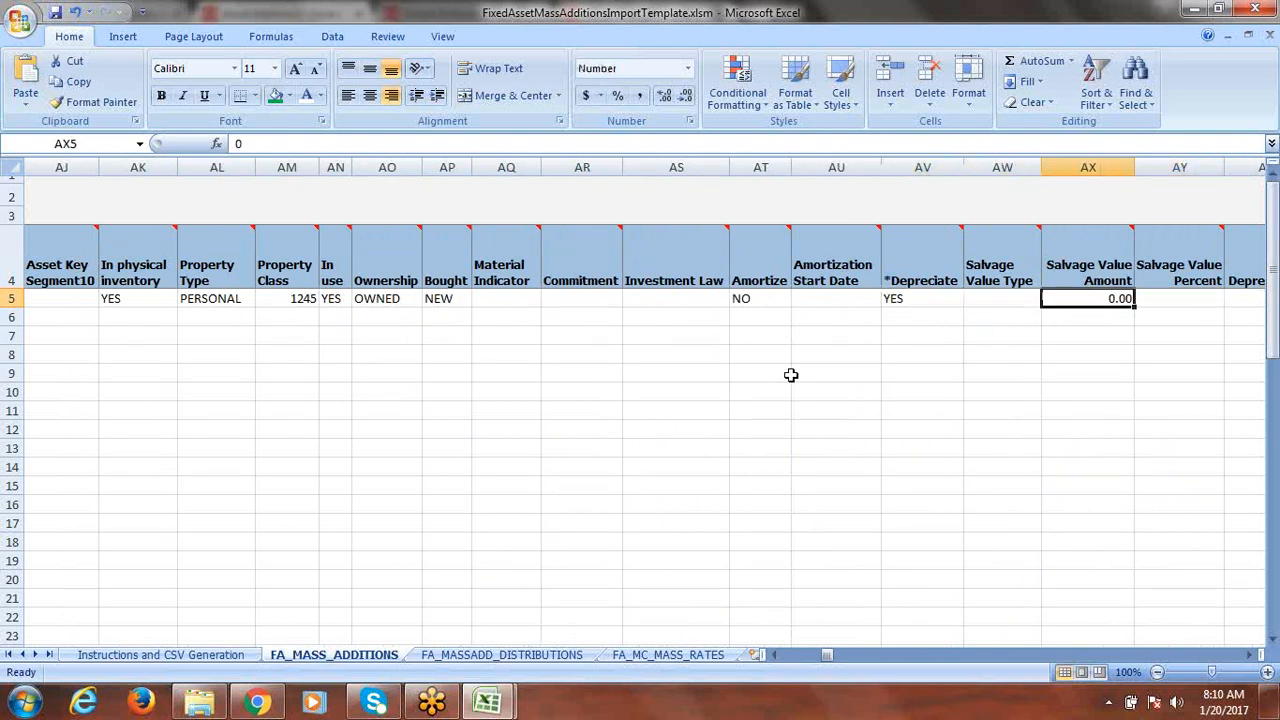
key("Right")
key("Right")
key("Right")
key("Right")
key("Right")
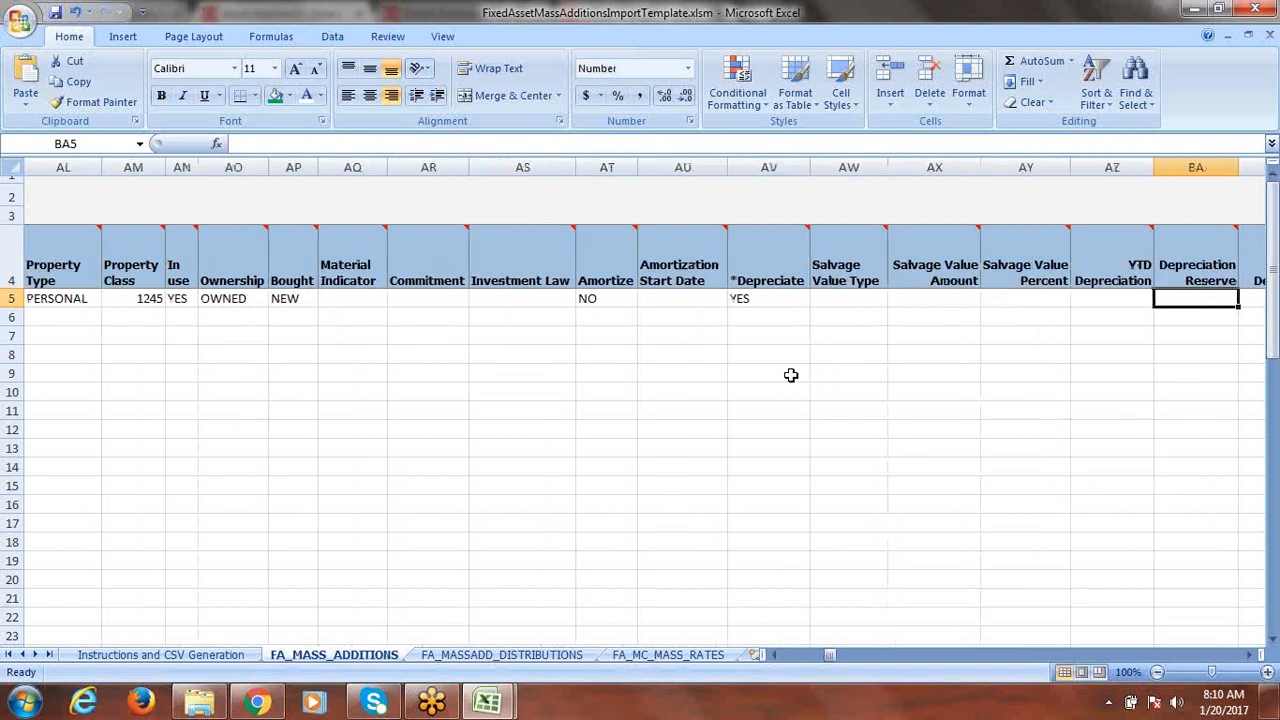
key("Left")
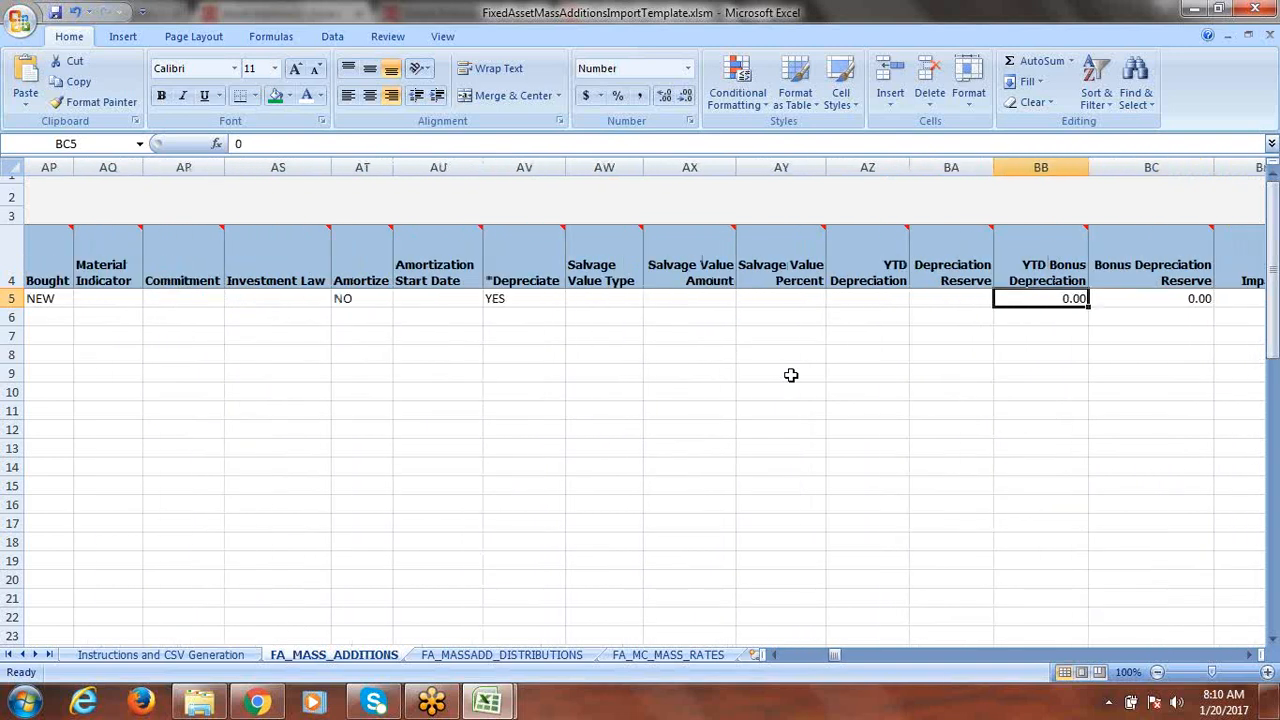
key("Right")
key("Right")
key("Right")
key("Right")
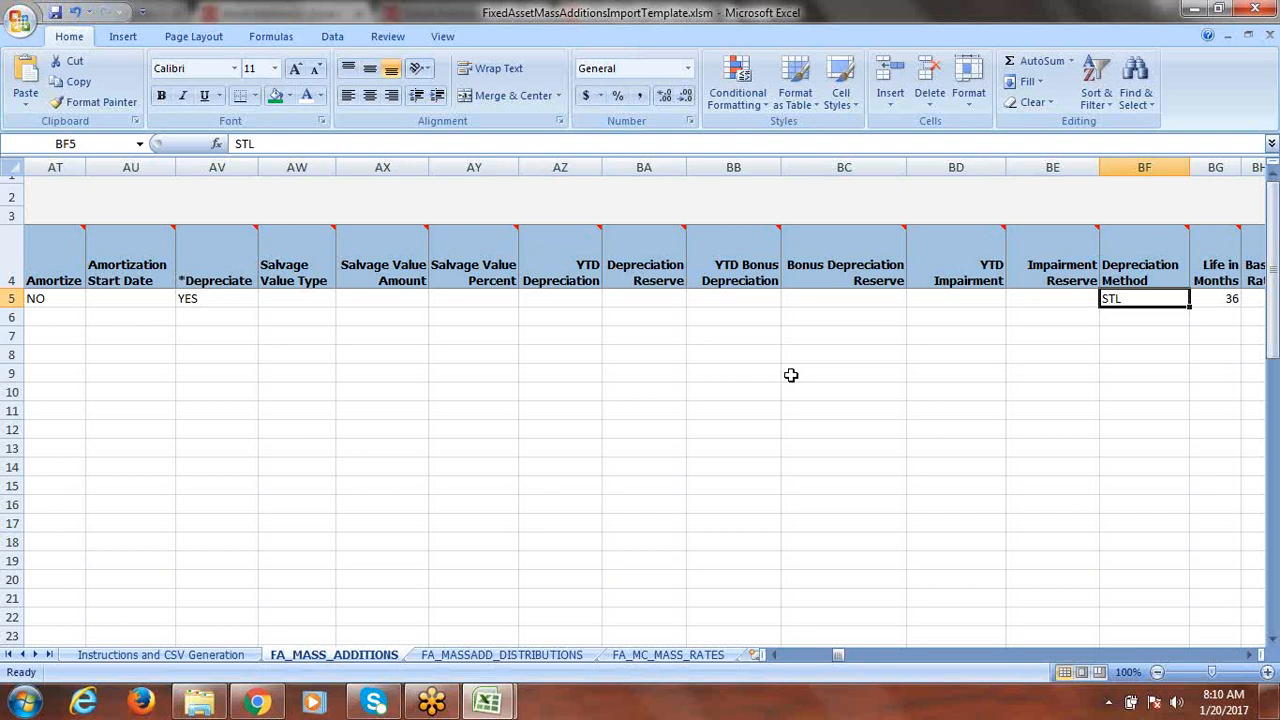
Clear the first line's Depreciation Method and Life in Months values
key("Delete")
key("Right")
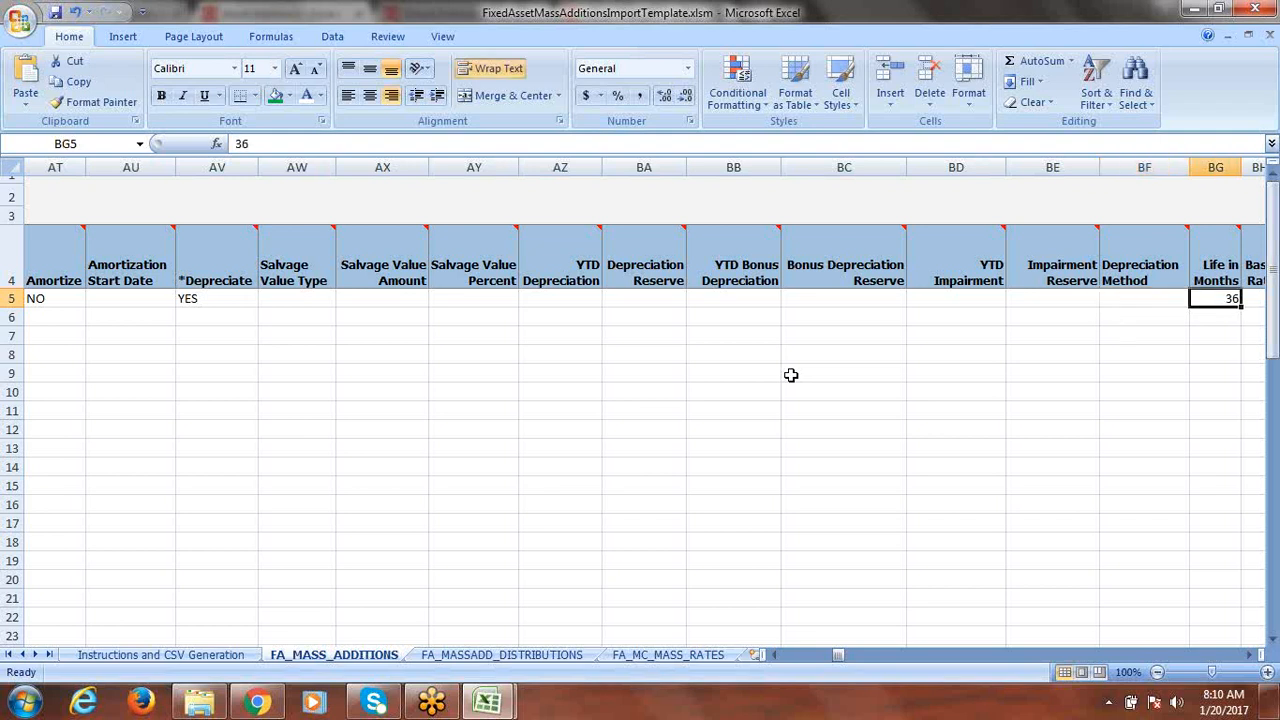
key("Right")
Clear the first line's Ceiling Type and Bonus Rule values
key("Right")
key("Right")
key("Right")
key("Right")
key("Right")
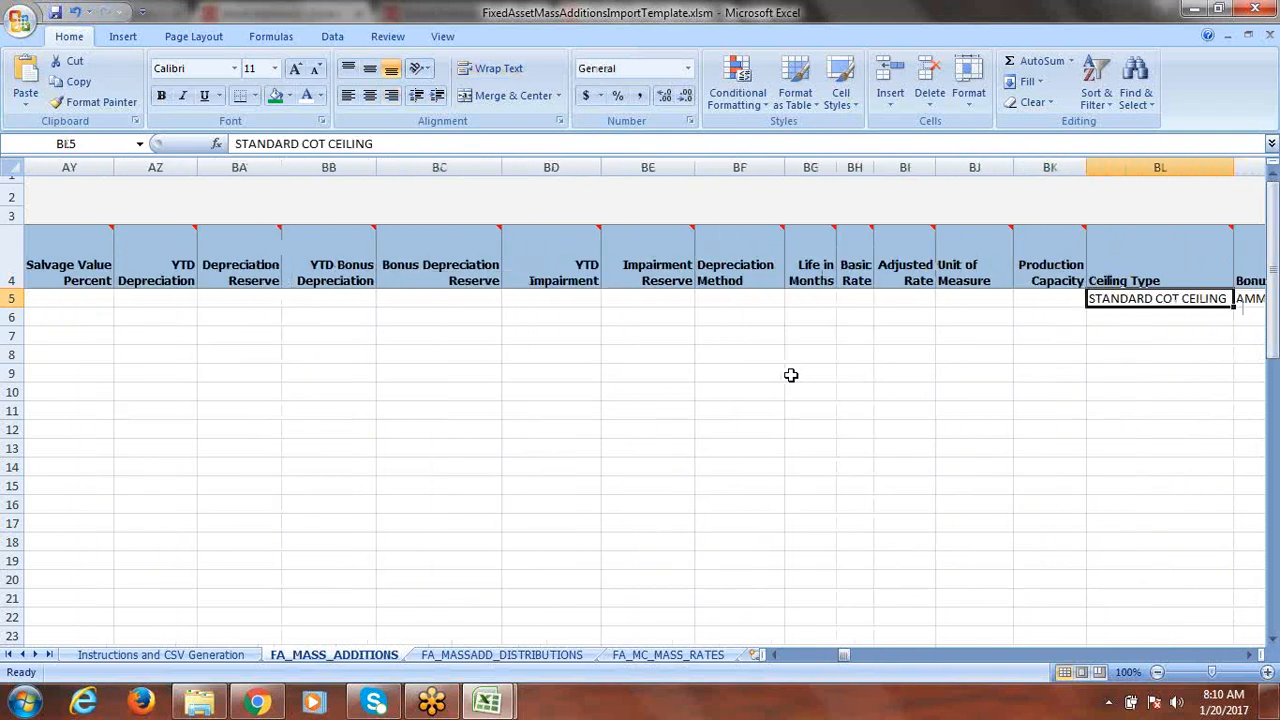
key("Left")
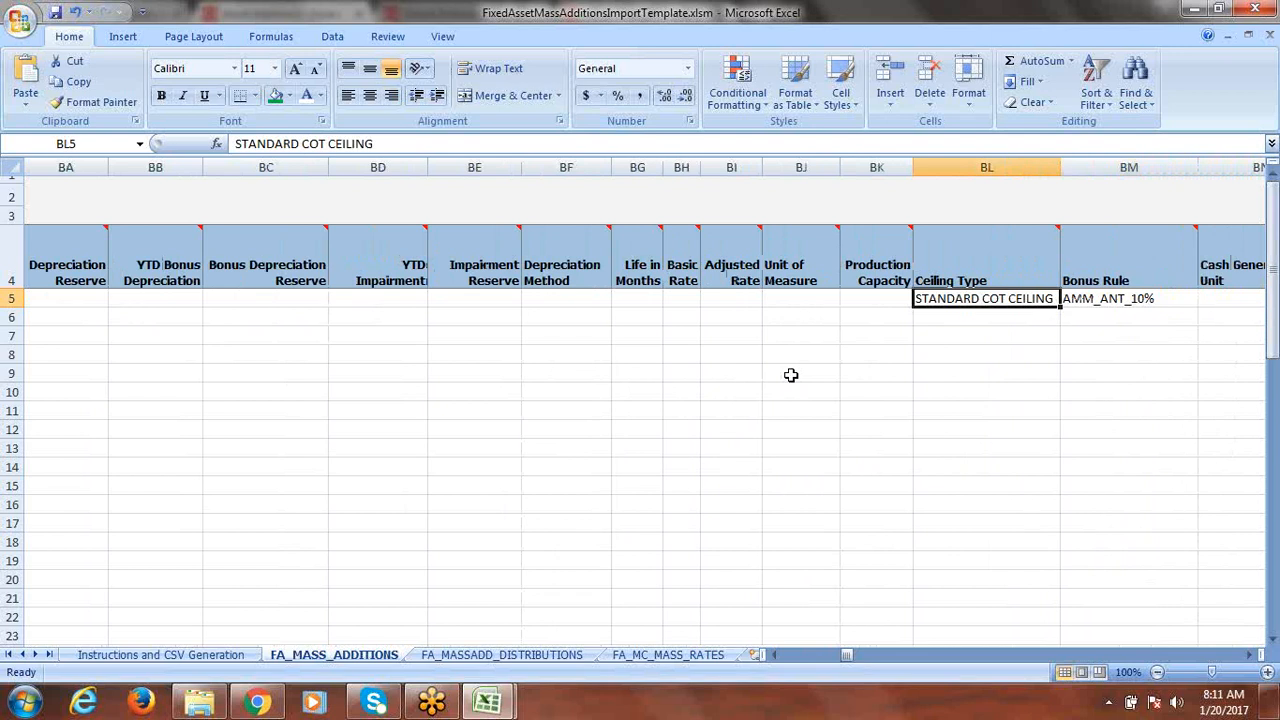
key("Delete")
key("Right")
key("Delete")
Clear the first line's Invoice Cost value
key("Right")
key("Right")
key("Right")
key("Right")
key("Right")
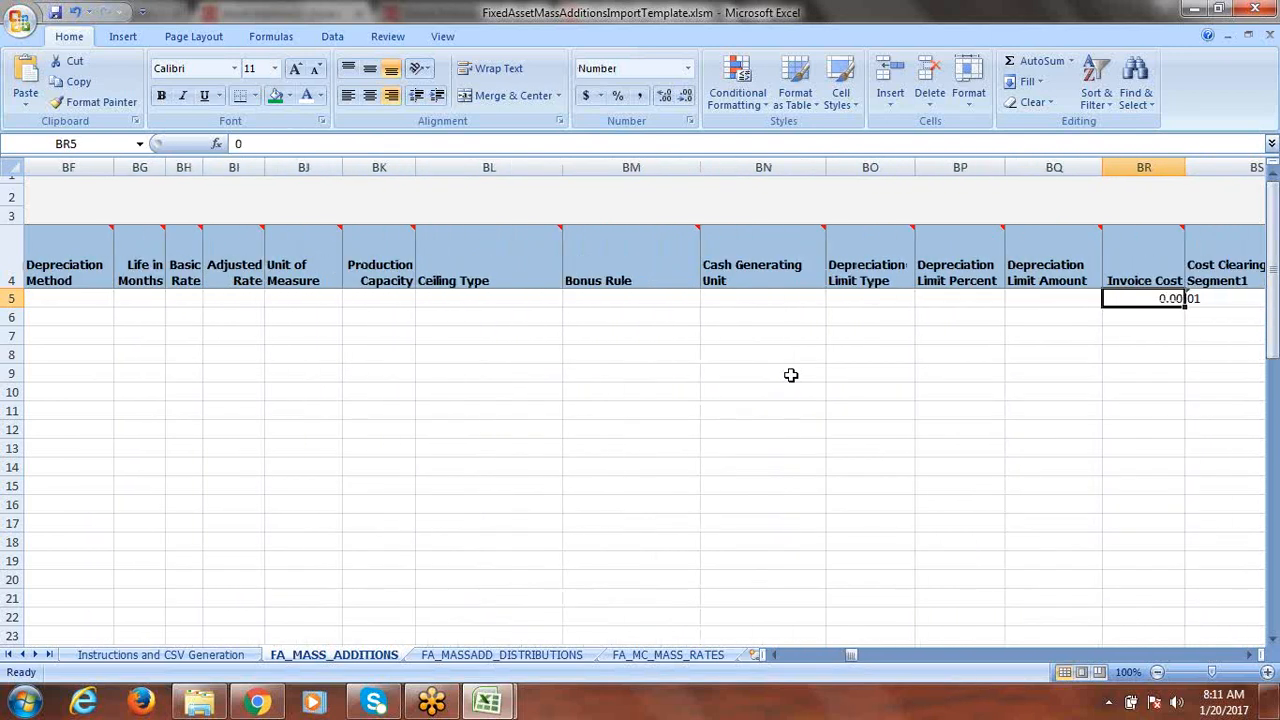
key("Delete")
Clear the first line's Cost Clearing Account Segment1 through Segment4 values
key("Right")
key("Delete")
key("Right")
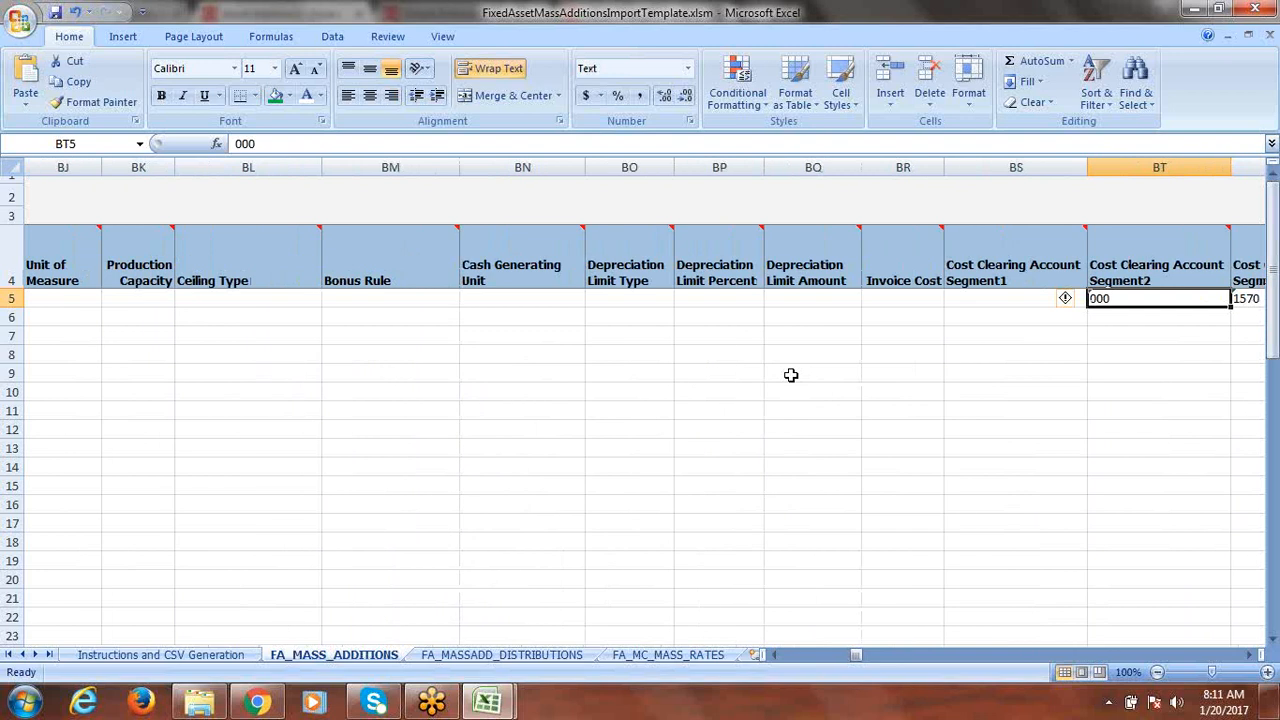
key("Delete")
key("Right")
key("Delete")
key("Right")
key("Delete")
key("Right")
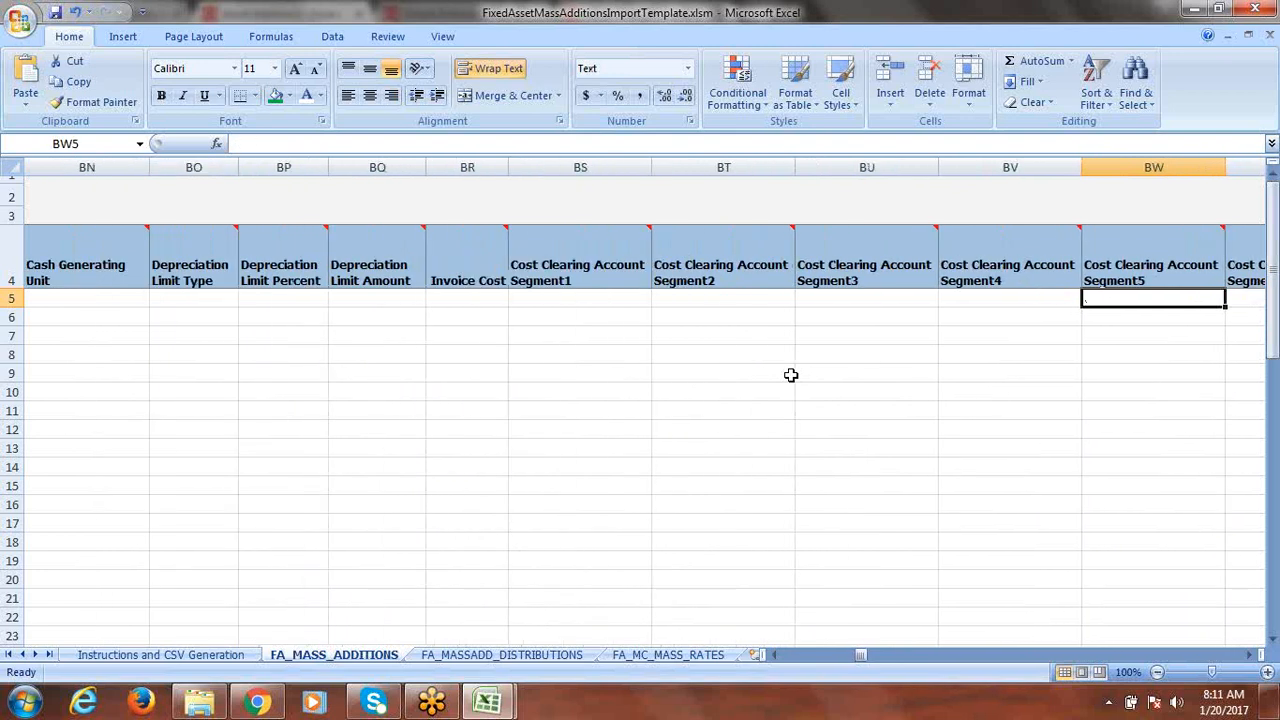
Check the first line from Cost Clearing Account Segment5 through the ATTRIBUTE, TH_ATTRIBUTE and first TH2_ATTRIBUTE columns for leftover sample values
key("Right")
key("Right")
key("Right")
key("Right")
key("Right")
key("Right")
key("Right")
key("Right")
key("Right")
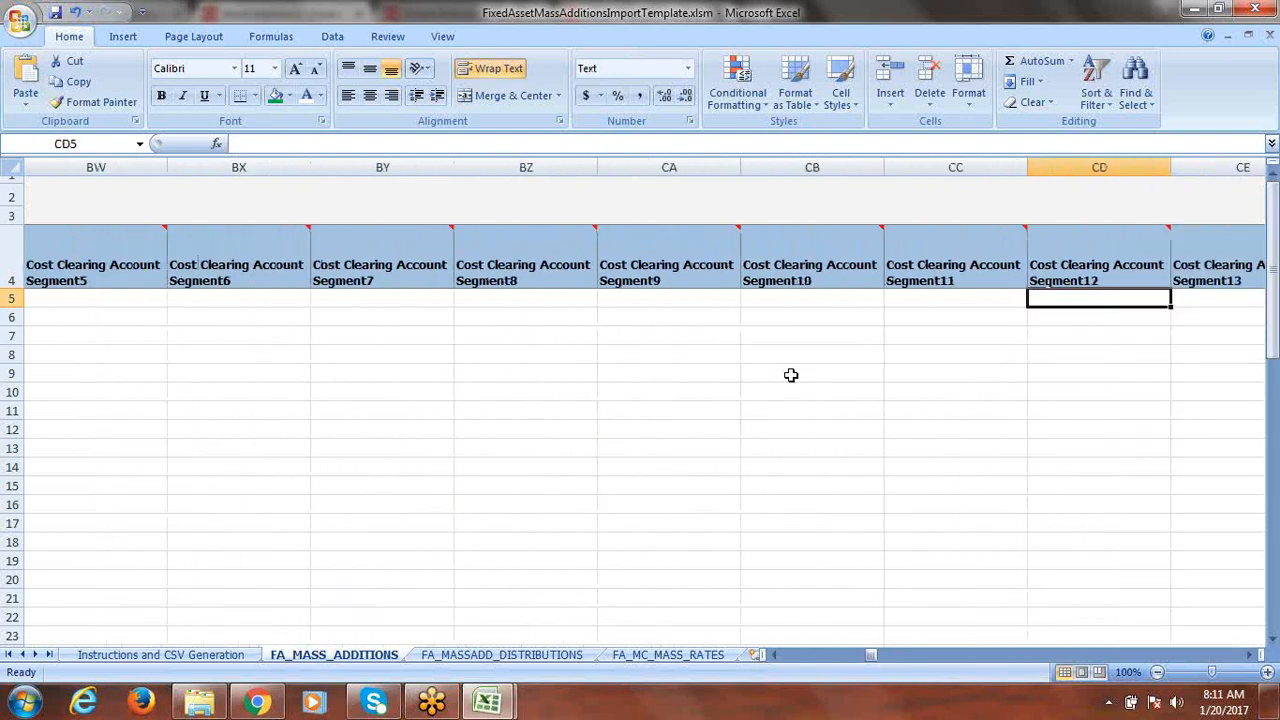
key("Right")
key("Right")
key("Right")
key("Right")
key("Right")
key("Right")
key("Right")
key("Right")
key("Right")
key("Right")
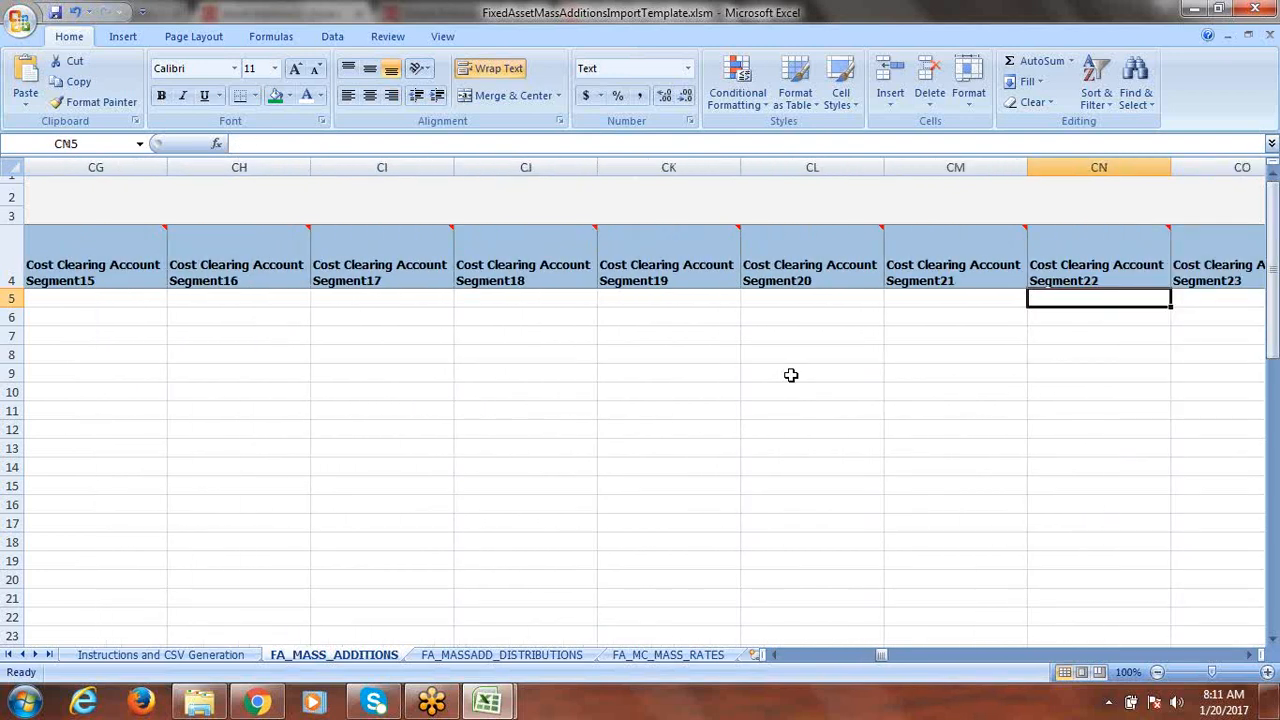
key("Right")
key("Right")
key("Right")
key("Right")
key("Right")
key("Right")
key("Right")
key("Right")
key("Right")
key("Right")
key("Right")
key("Right")
key("Right")
key("Right")
key("Right")
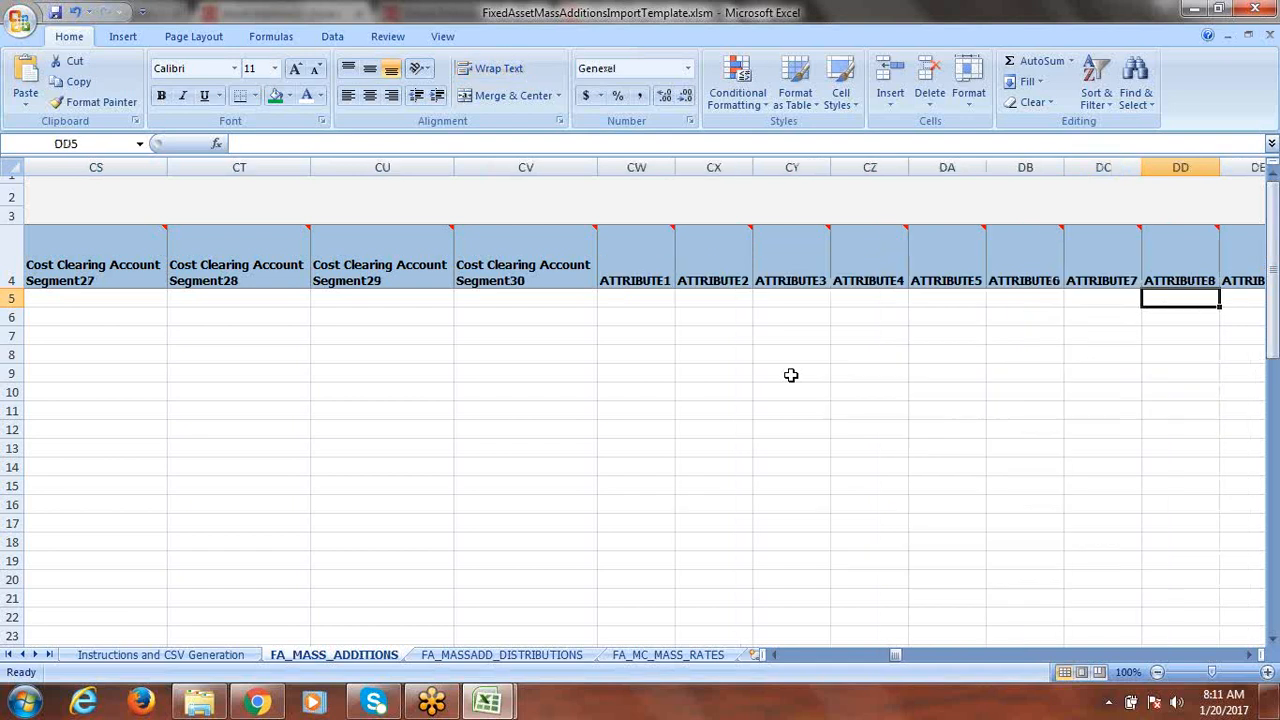
key("Right")
key("Right")
key("Right")
key("Right")
key("Right")
key("Right")
key("Right")
key("Right")
key("Right")
key("Right")
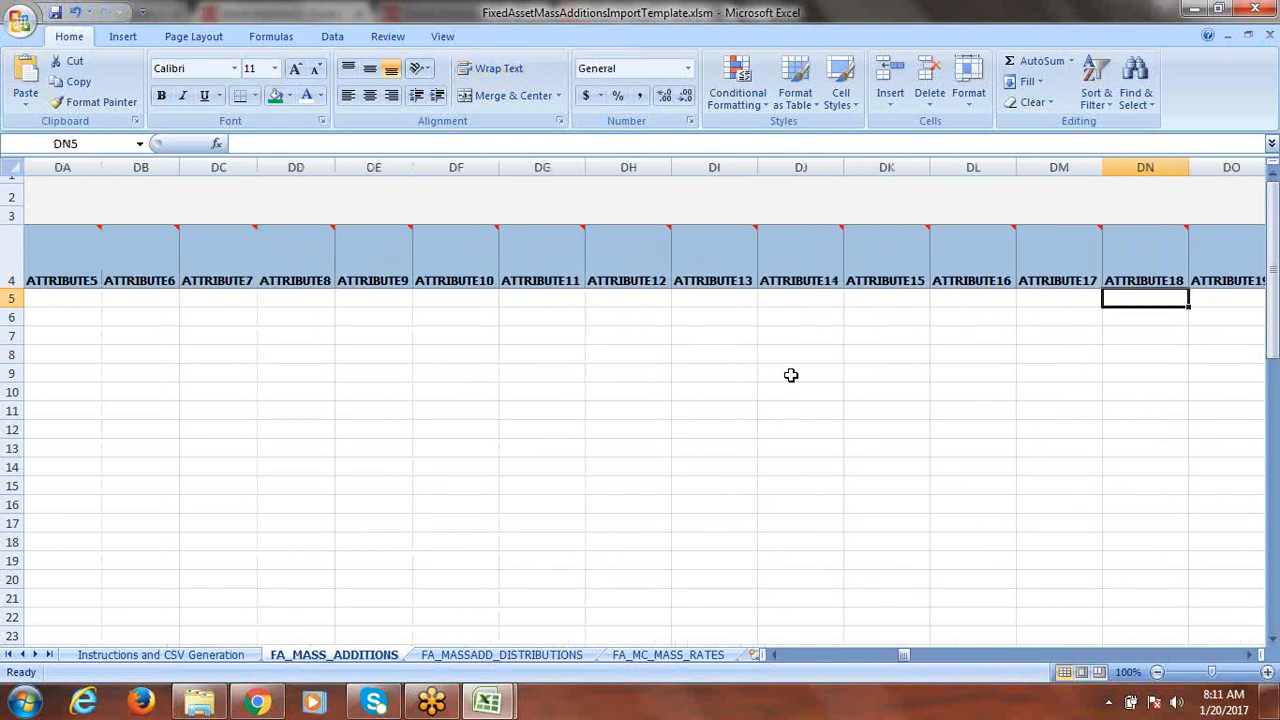
key("Right")
key("Right")
key("Right")
key("Right")
key("Right")
key("Right")
key("Right")
key("Right")
key("Right")
key("Right")
key("Right")
key("Right")
key("Right")
key("Right")
key("Right")
key("Right")
key("Right")
key("Right")
key("Right")
key("Right")
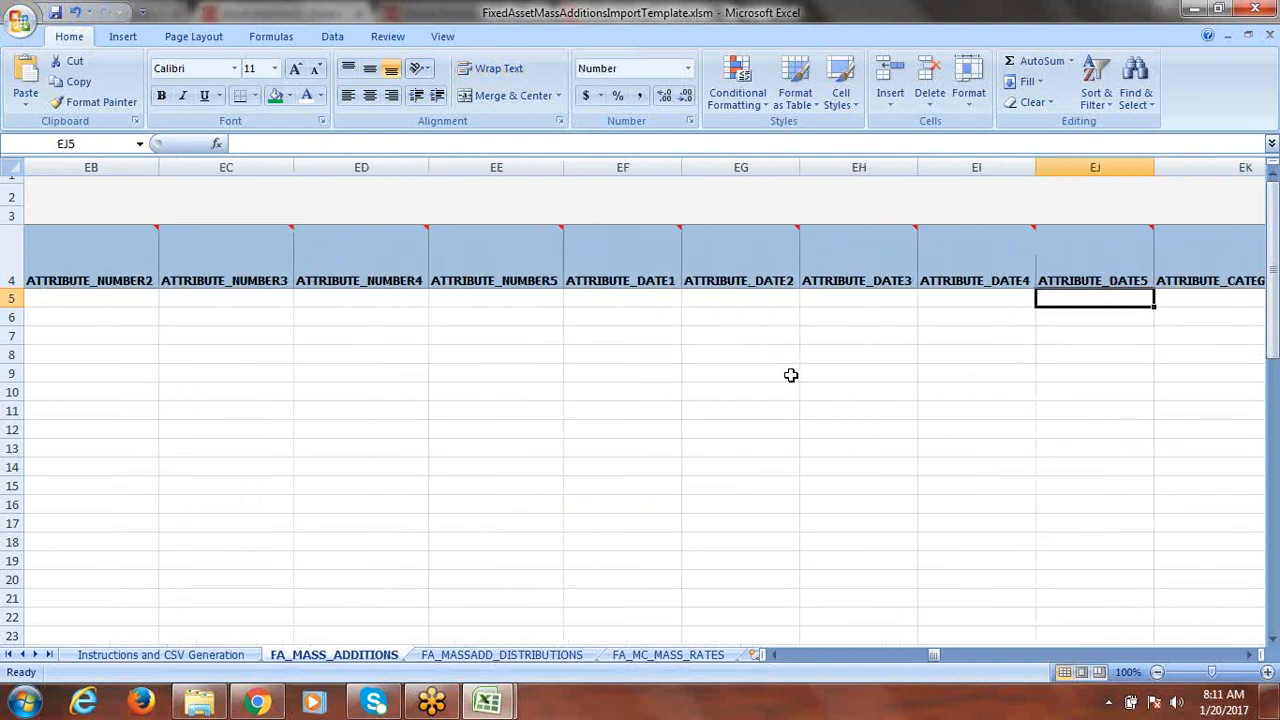
key("Right")
key("Right")
key("Right")
key("Right")
key("Right")
key("Right")
key("Right")
key("Right")
key("Right")
key("Right")
key("Right")
key("Right")
key("Right")
key("Right")
key("Right")
key("Right")
key("Right")
key("Right")
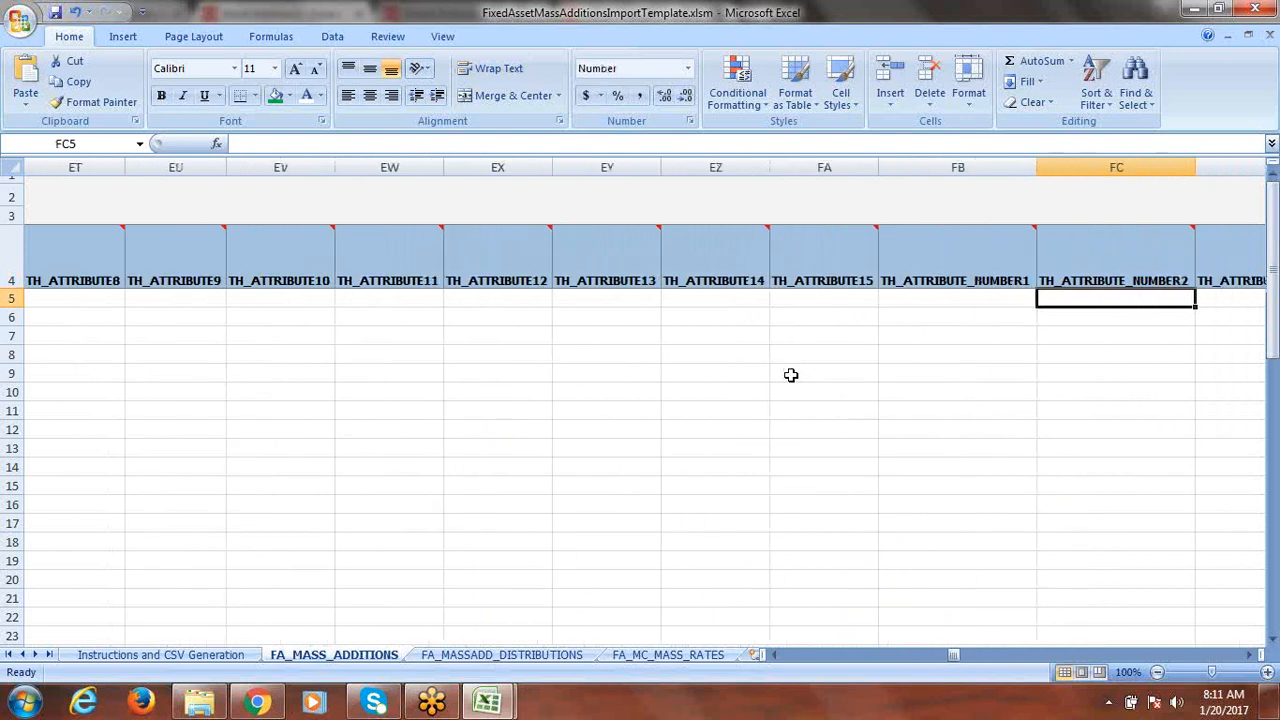
key("Right")
key("Right")
key("Right")
key("Right")
key("Right")
key("Right")
key("Right")
key("Right")
key("Right")
key("Right")
key("Right")
key("Right")
key("Right")
key("Right")
key("Right")
key("Right")
key("Right")
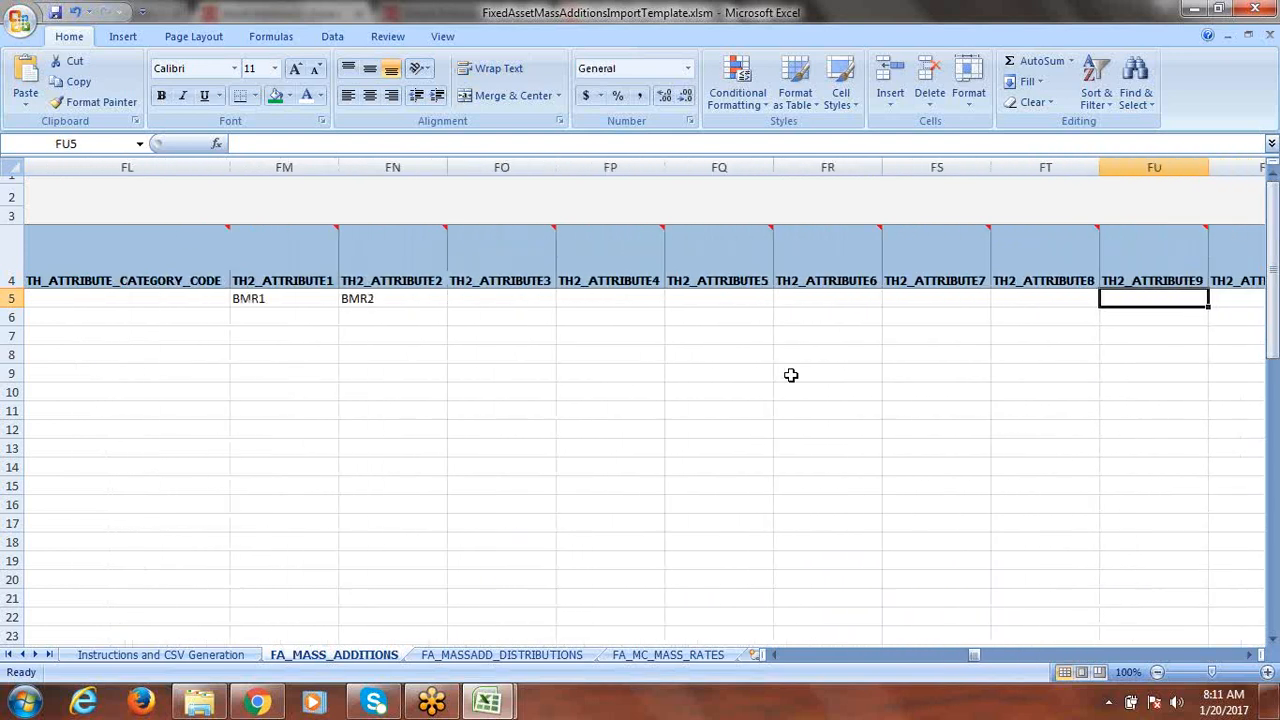
Clear the first line's TH2_ATTRIBUTE1 and TH2_ATTRIBUTE2 values
key("Left")
key("Left")
key("Left")
key("Left")
key("Left")
key("Left")
key("Left")
key("Left")
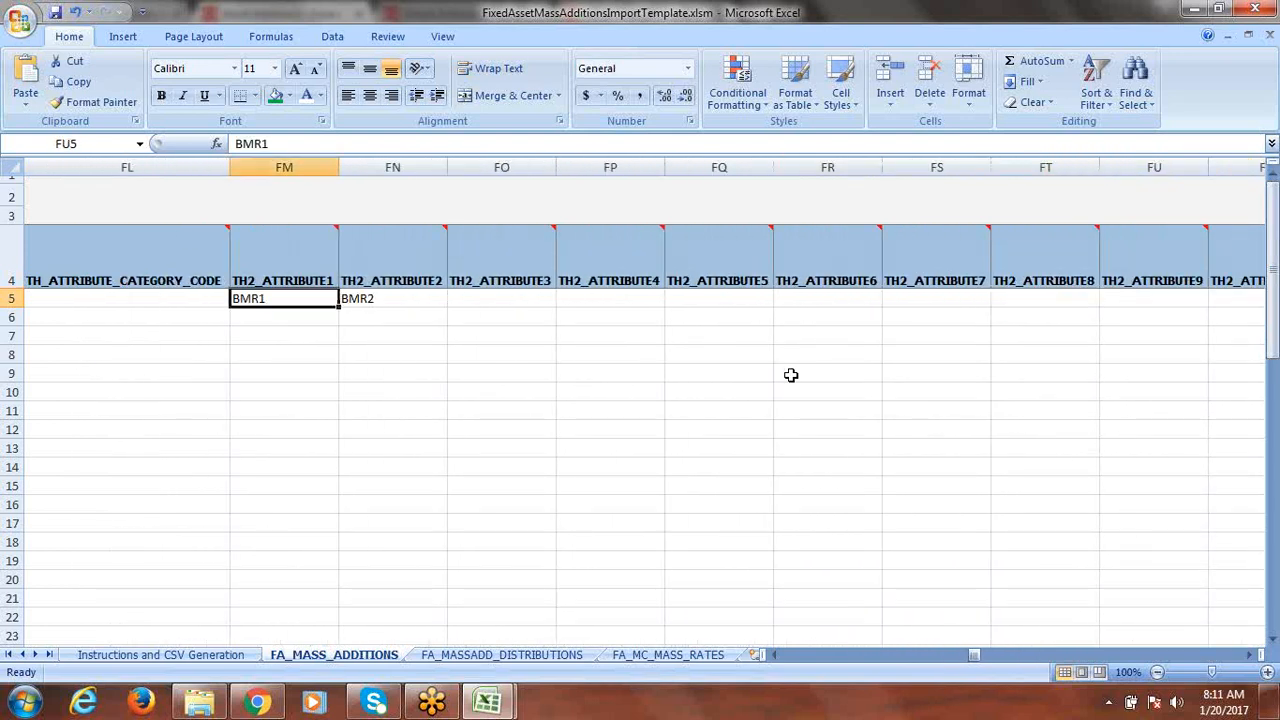
key("Delete")
key("Right")
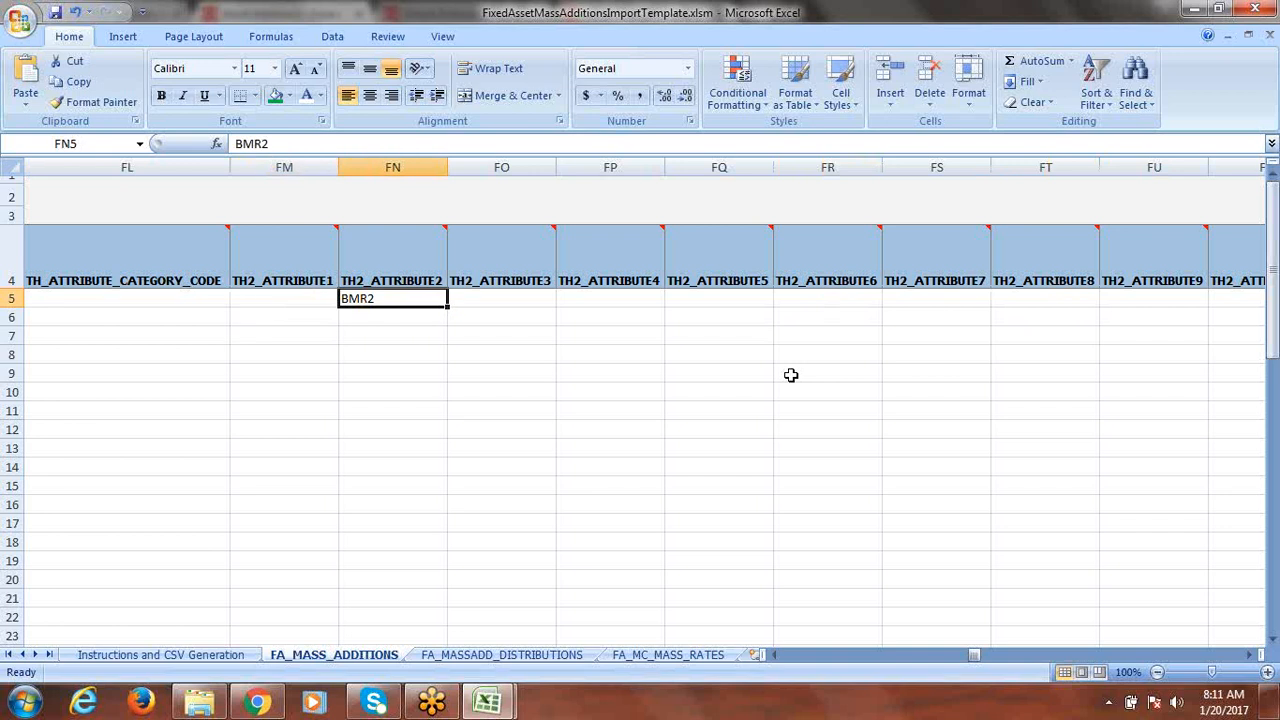
key("Delete")
key("Right")
key("Right")
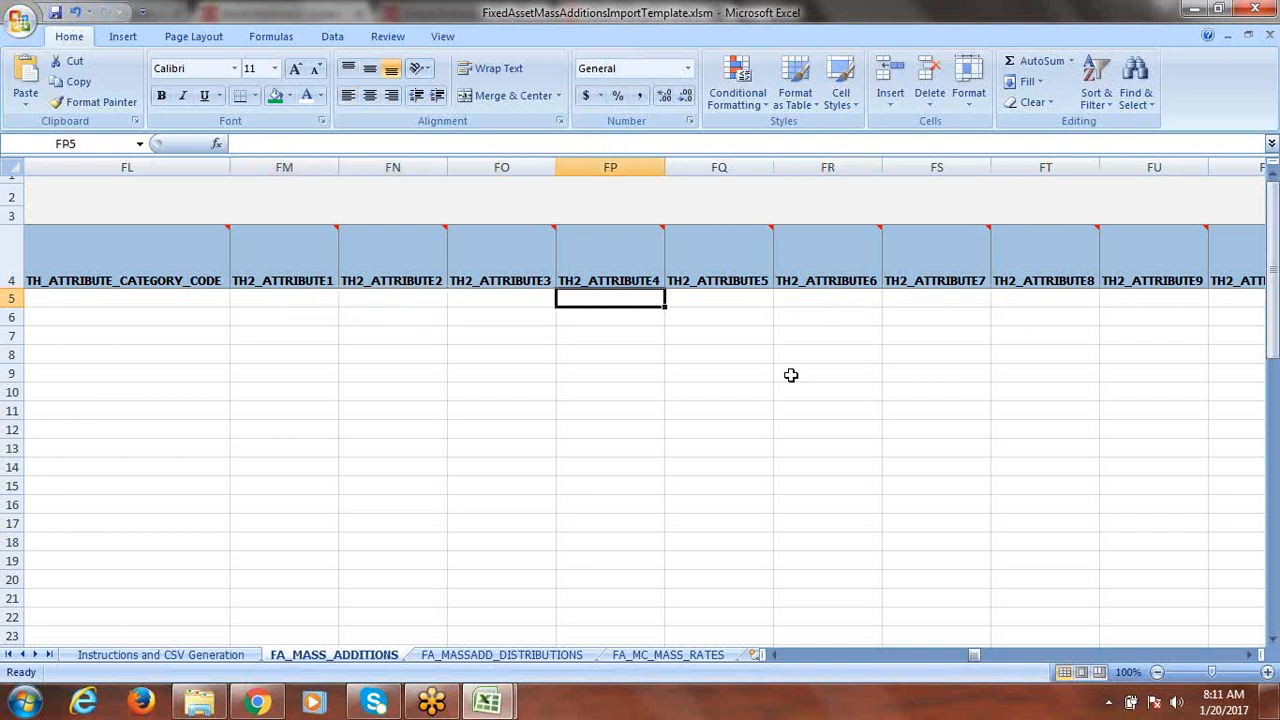
Check the first line from TH2_ATTRIBUTE5 through the AI_ATTRIBUTE and gain, loss and depreciation option columns up to Over Depreciate for leftover sample values
key("Right")
key("Right")
key("Right")
key("Right")
key("Right")
key("Right")
key("Right")
key("Right")
key("Right")
key("Right")
key("Right")
key("Right")
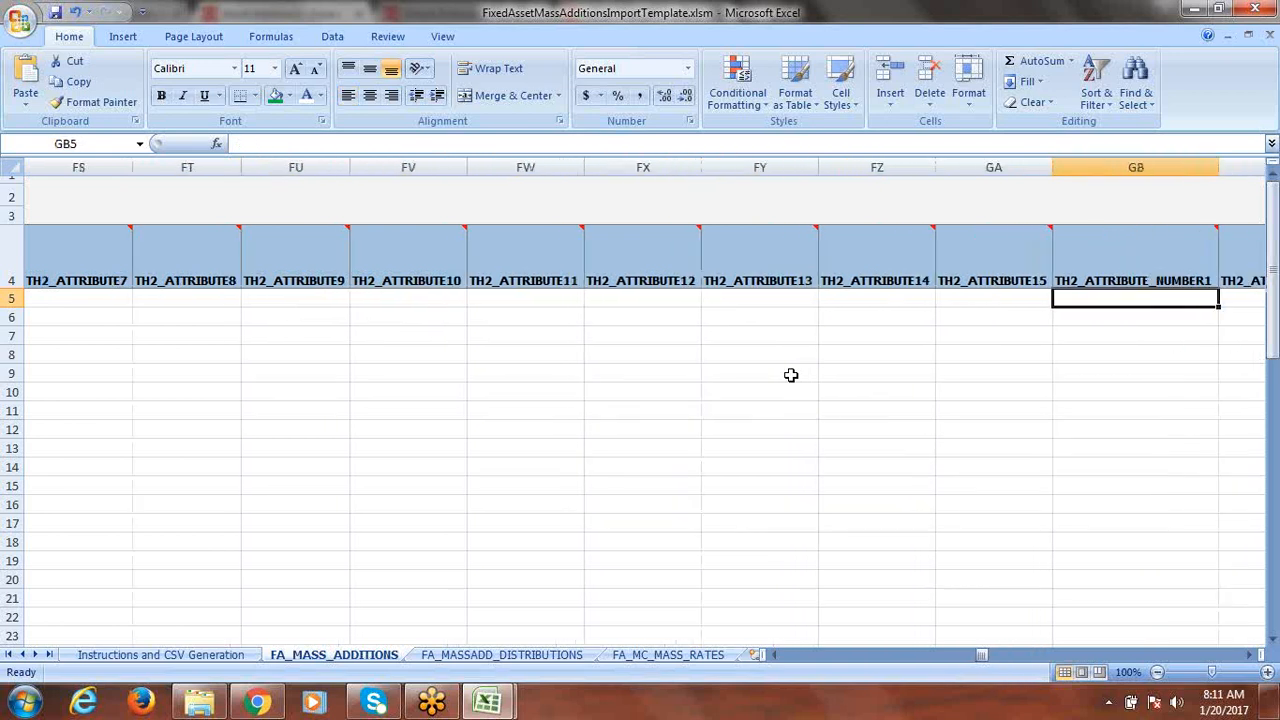
key("Right")
key("Right")
key("Right")
key("Right")
key("Right")
key("Right")
key("Right")
key("Right")
key("Right")
key("Right")
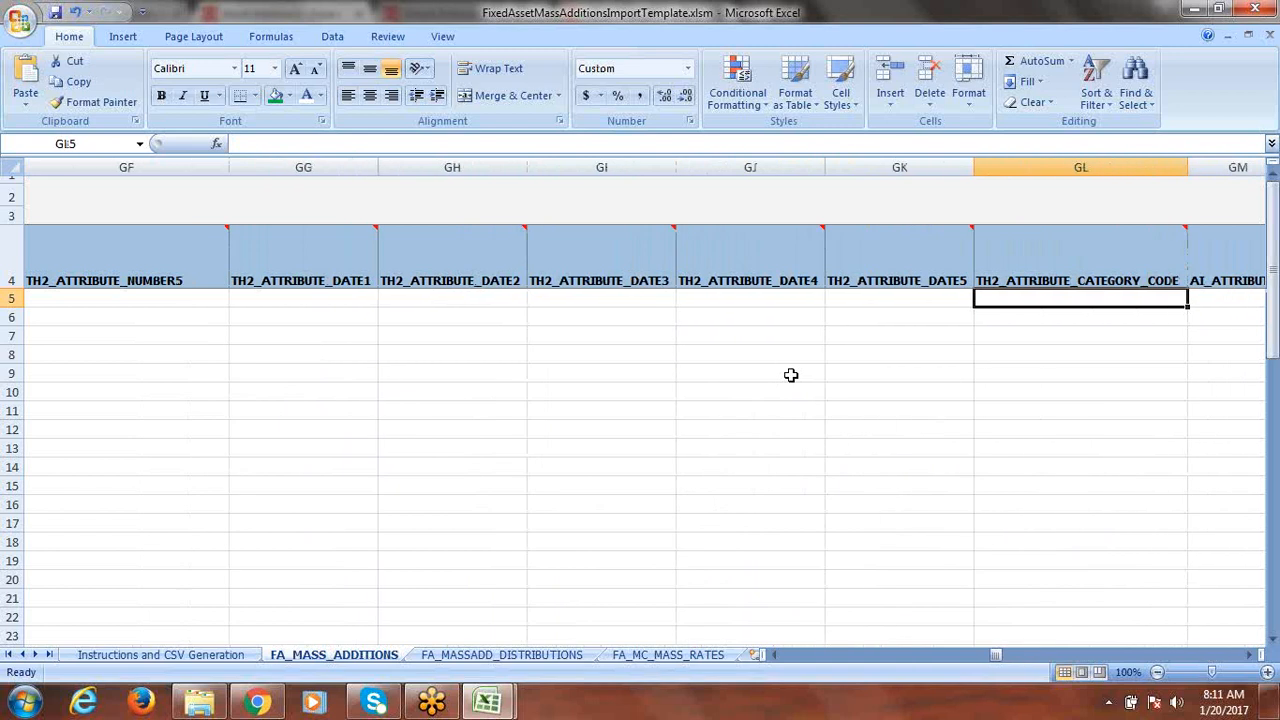
key("Right")
key("Right")
key("Right")
key("Right")
key("Right")
key("Right")
key("Right")
key("Right")
key("Right")
key("Right")
key("Right")
key("Right")
key("Right")
key("Right")
key("Right")
key("Right")
key("Right")
key("Right")
key("Right")
key("Right")
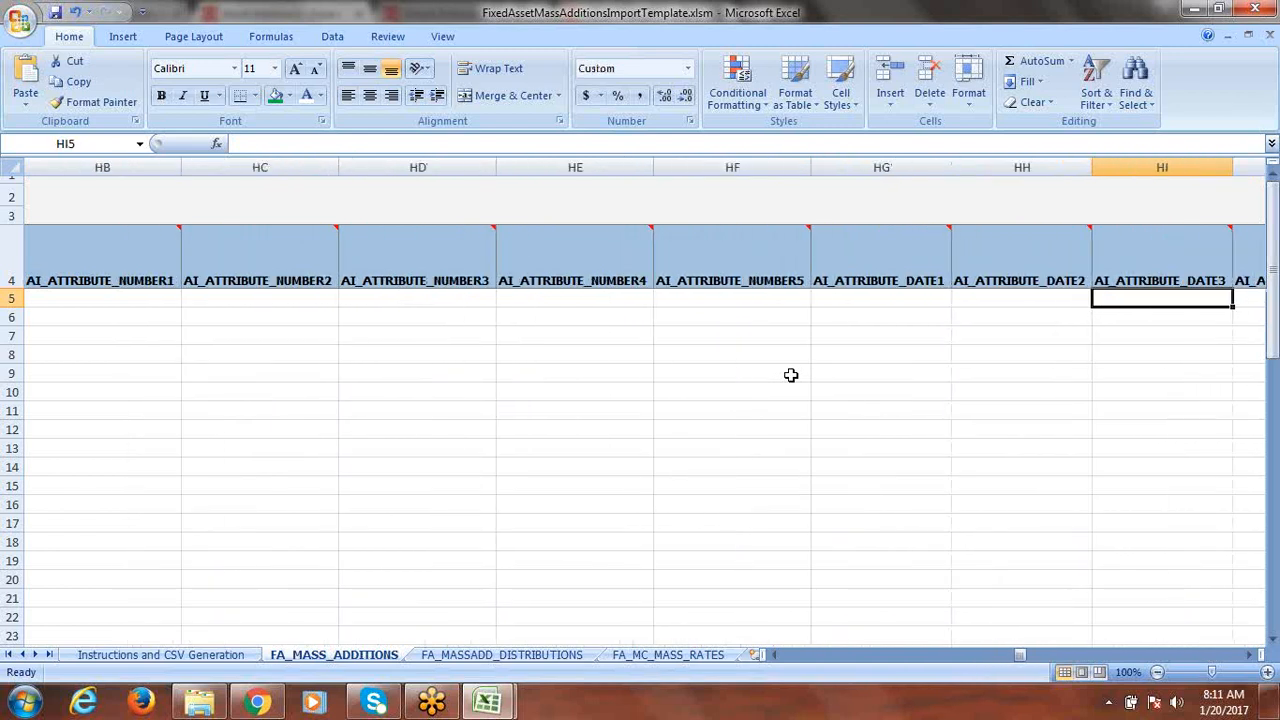
key("Right")
key("Right")
key("Right")
key("Right")
key("Right")
key("Right")
key("Right")
key("Right")
key("Right")
key("Right")
key("Right")
key("Right")
key("Right")
key("Right")
key("Right")
key("Right")
key("Right")
key("Right")
key("Right")
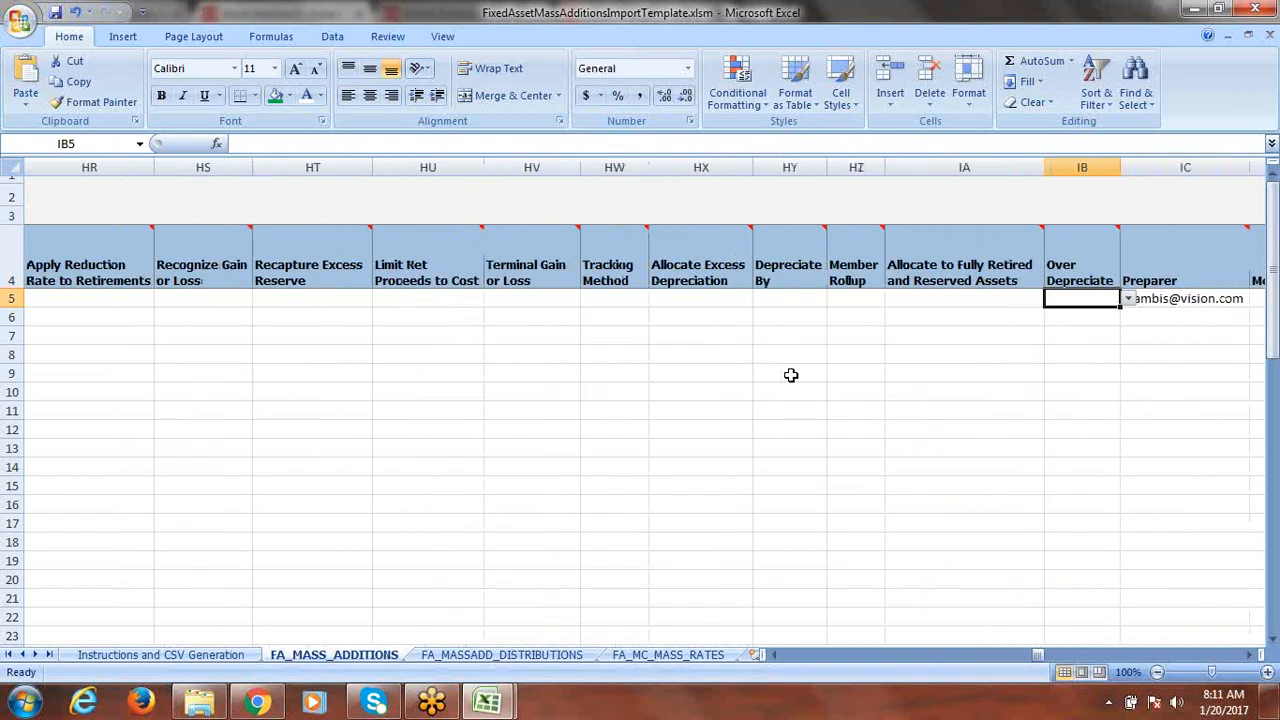
Clear the first line's Preparer e-mail value
key("Right")
key("Right")
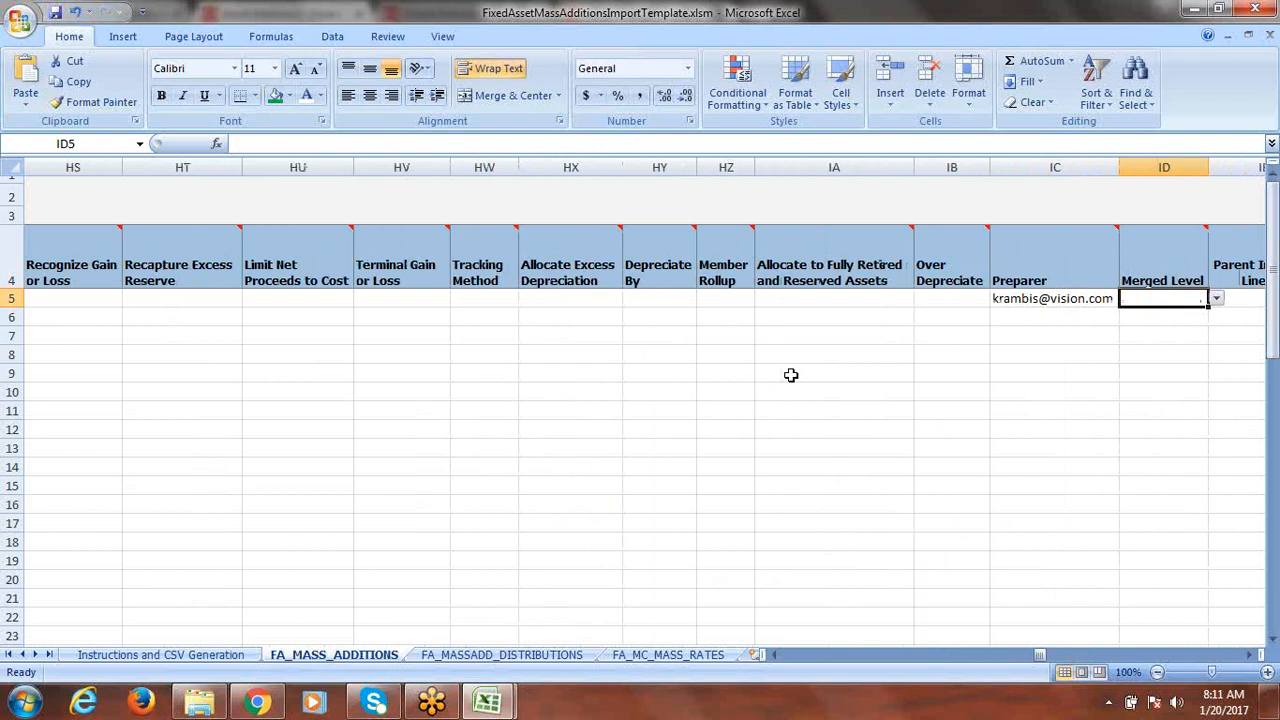
key("Left")
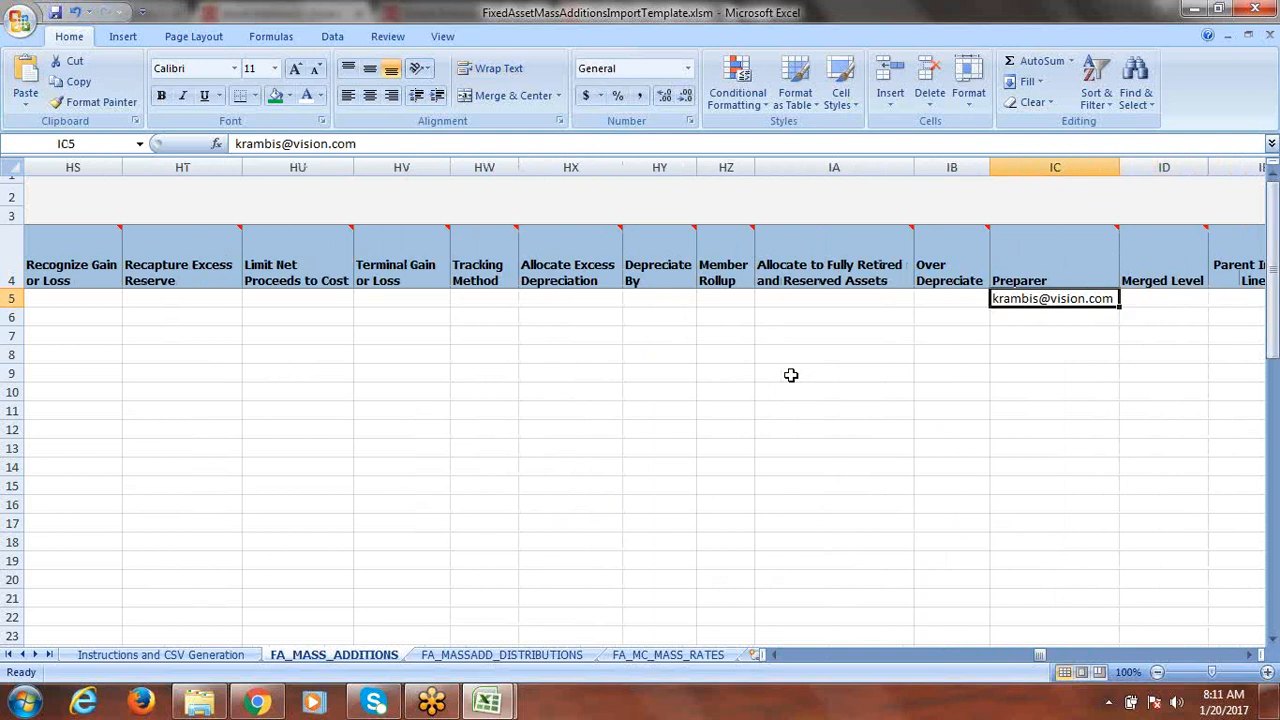
key("Delete")
Check the first line from Merged Level through the Short year, Conversion Date and GLOBAL_ATTRIBUTE columns for leftover sample values
key("Right")
key("Right")
key("Right")
key("Right")
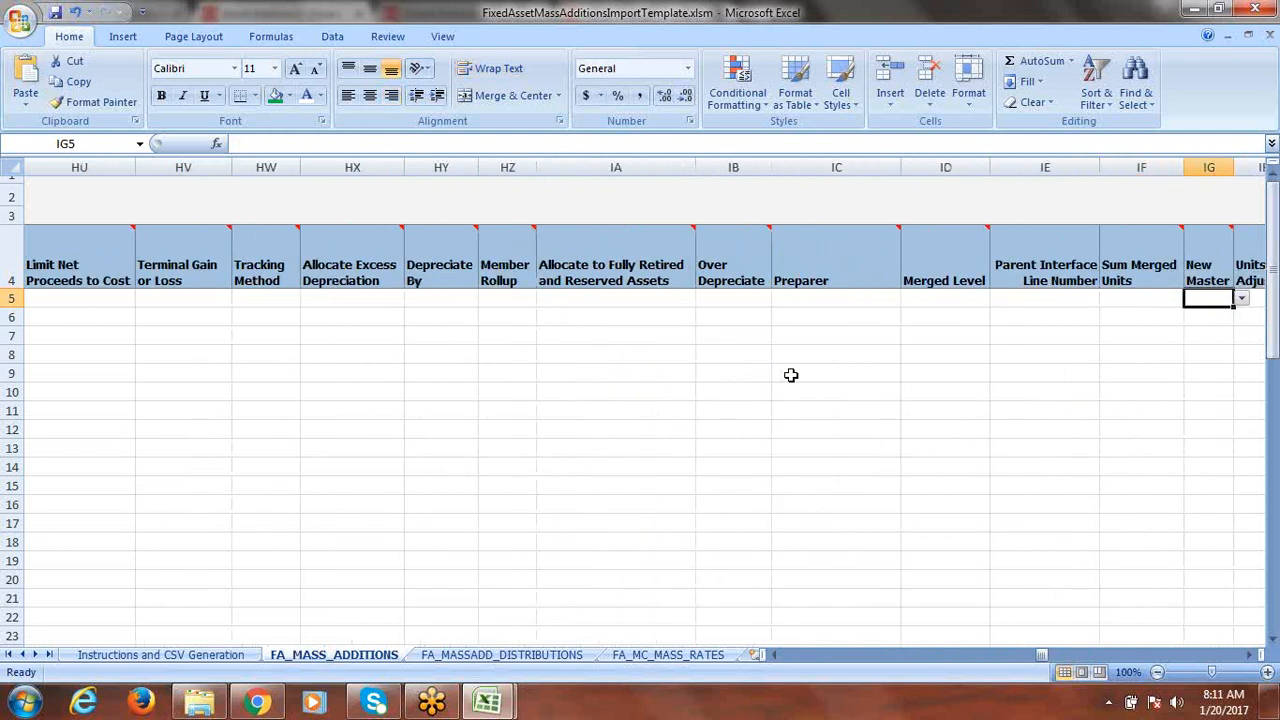
key("Right")
key("Right")
key("Right")
key("Right")
key("Right")
key("Right")
key("Right")
key("Right")
key("Right")
key("Right")
key("Right")
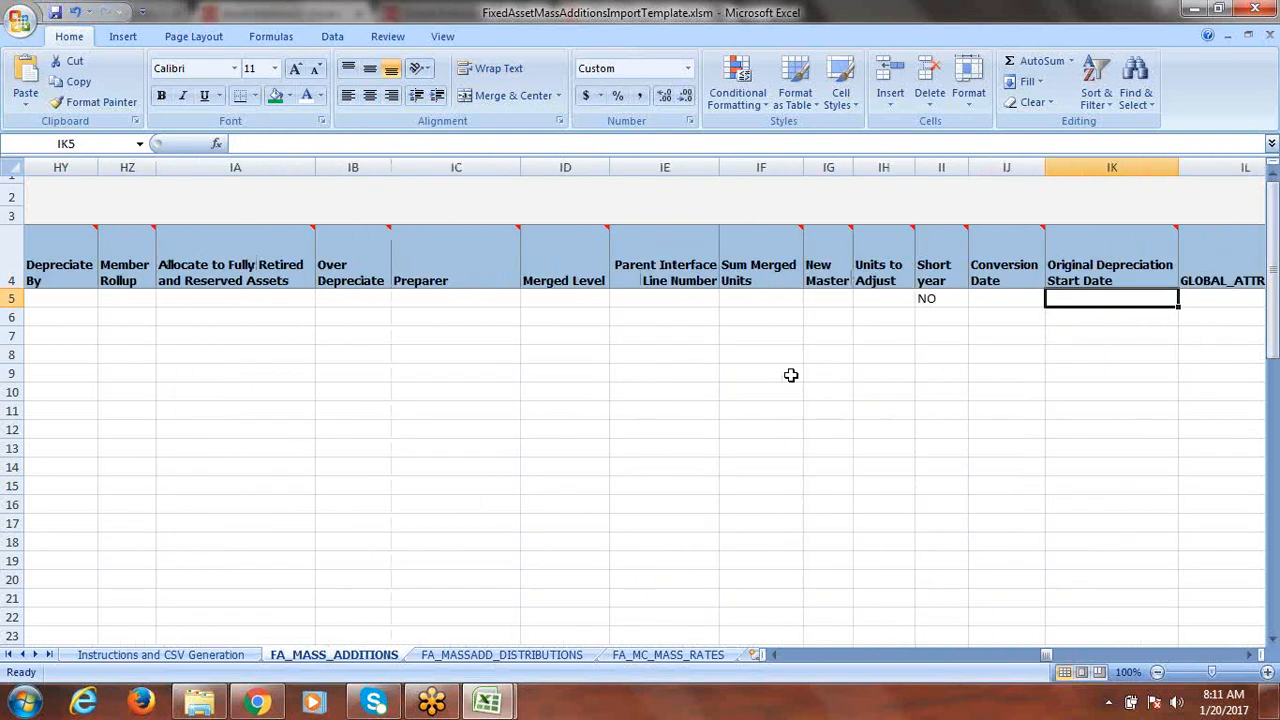
key("Right")
key("Right")
key("Right")
key("Right")
key("Right")
key("Right")
key("Right")
key("Right")
key("Right")
key("Right")
key("Right")
key("Right")
key("Right")
key("Right")
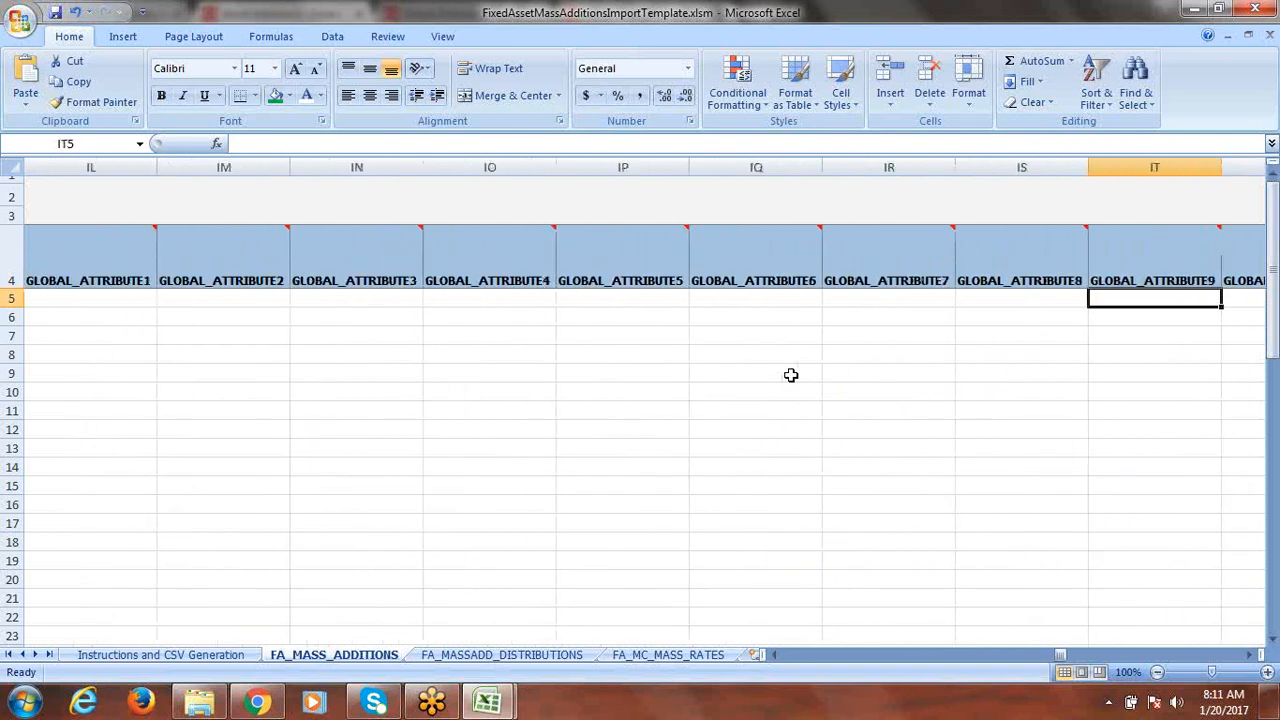
key("Right")
key("Right")
key("Right")
key("Right")
key("Right")
key("Right")
key("Right")
key("Right")
key("Right")
key("Right")
key("Right")
key("Right")
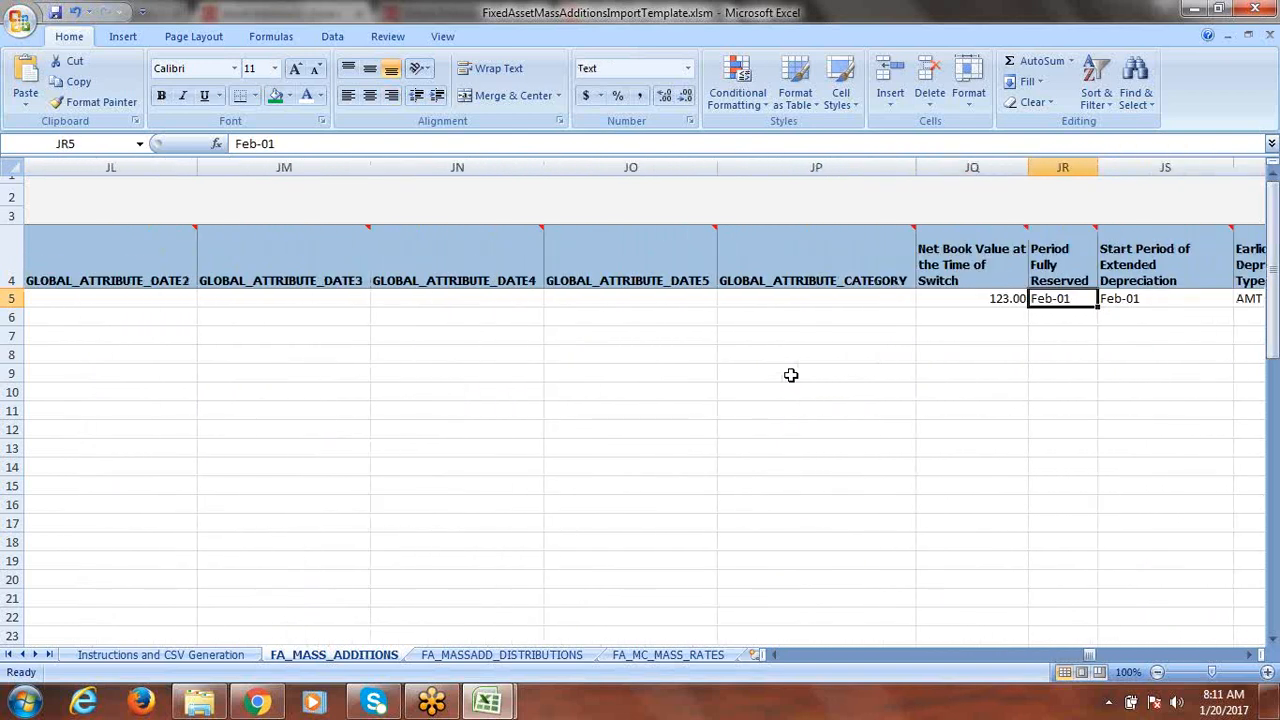
Clear the first line's Net Book Value at the Time of Switch, Period Fully Reserved, Start Period of Extended Depreciation and Earlier Depreciation Limit Type values
key("Left")
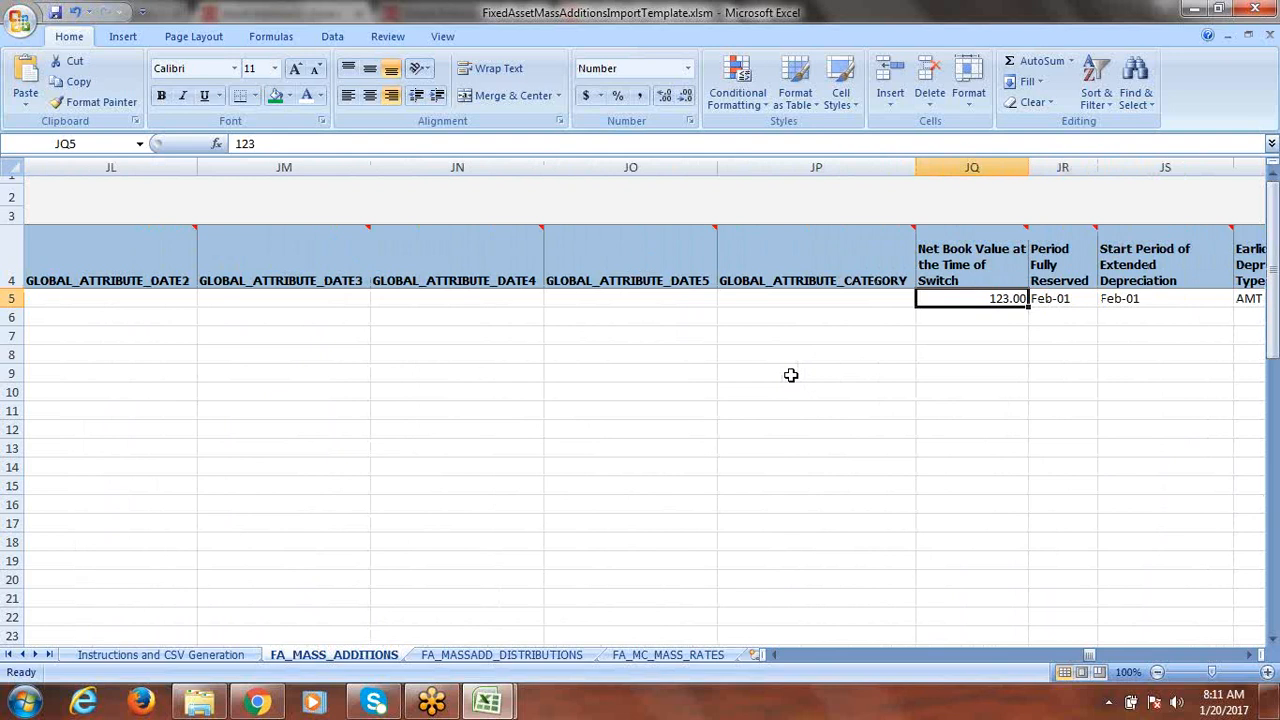
key("Delete")
key("Right")
key("Delete")
key("Right")
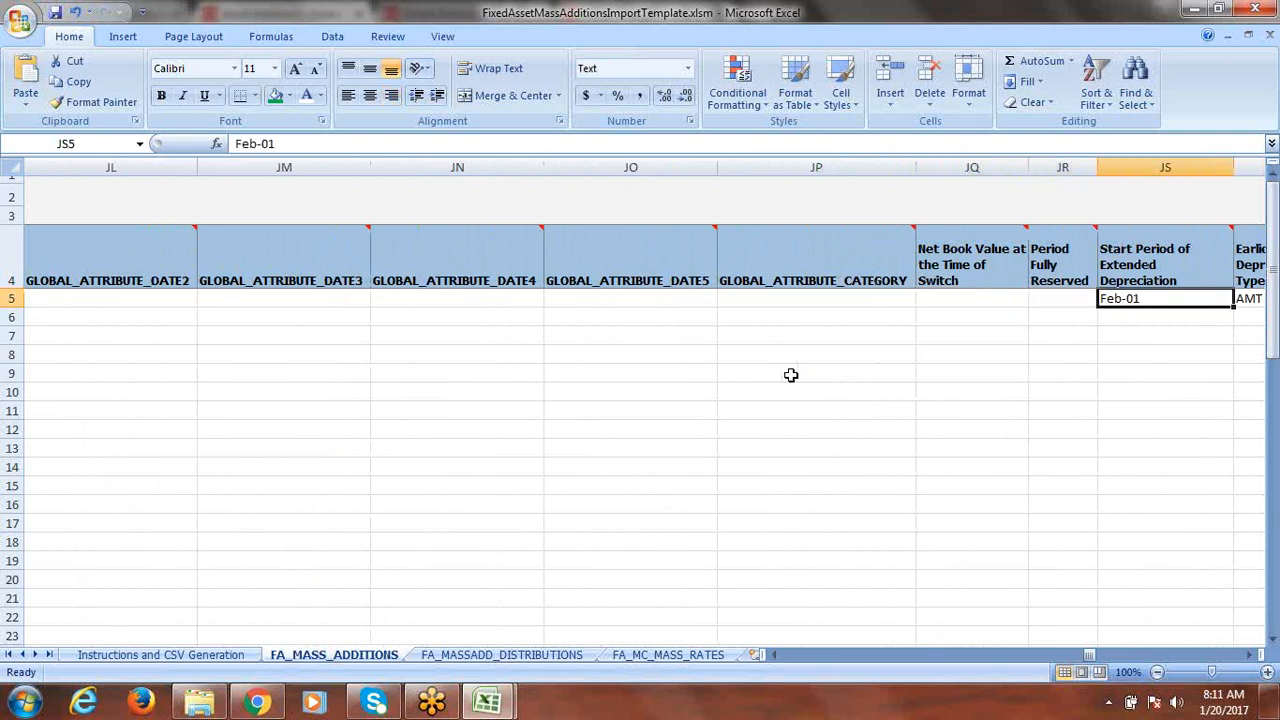
key("Delete")
key("Right")
key("Delete")
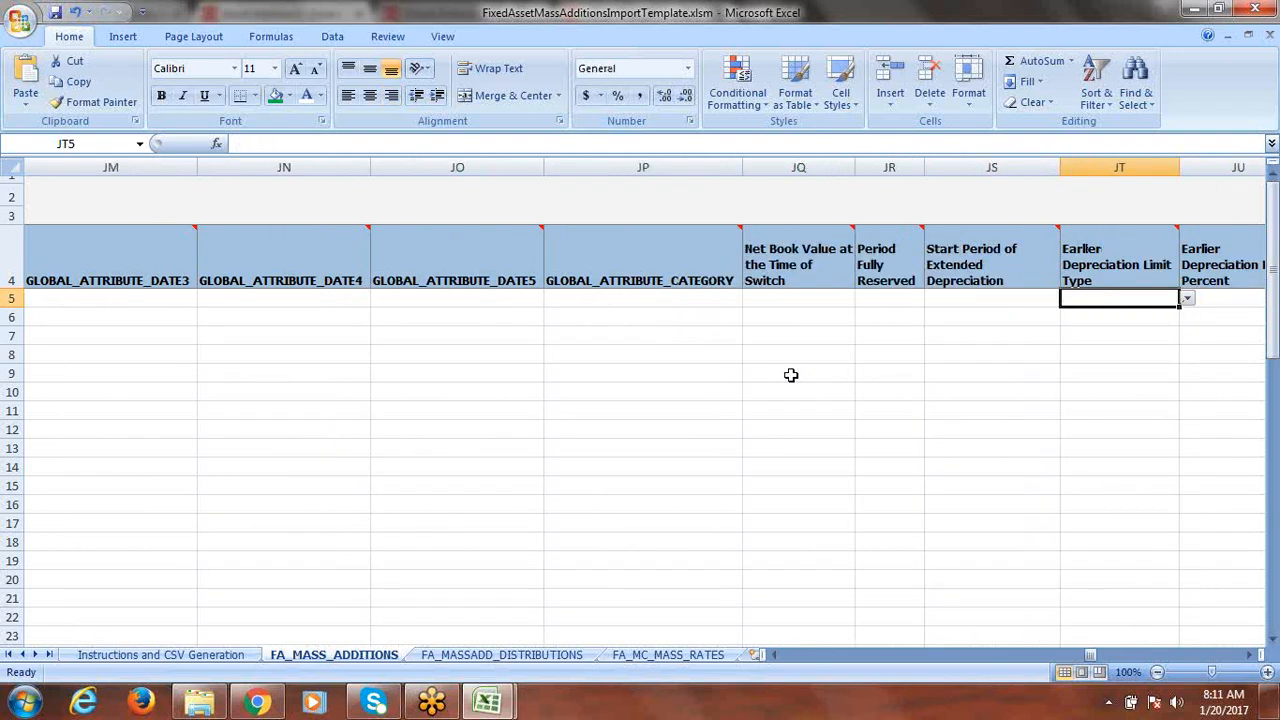
Clear the first line's Earlier Depreciation Limit Amount and Earlier Depreciation Method values
key("Right")
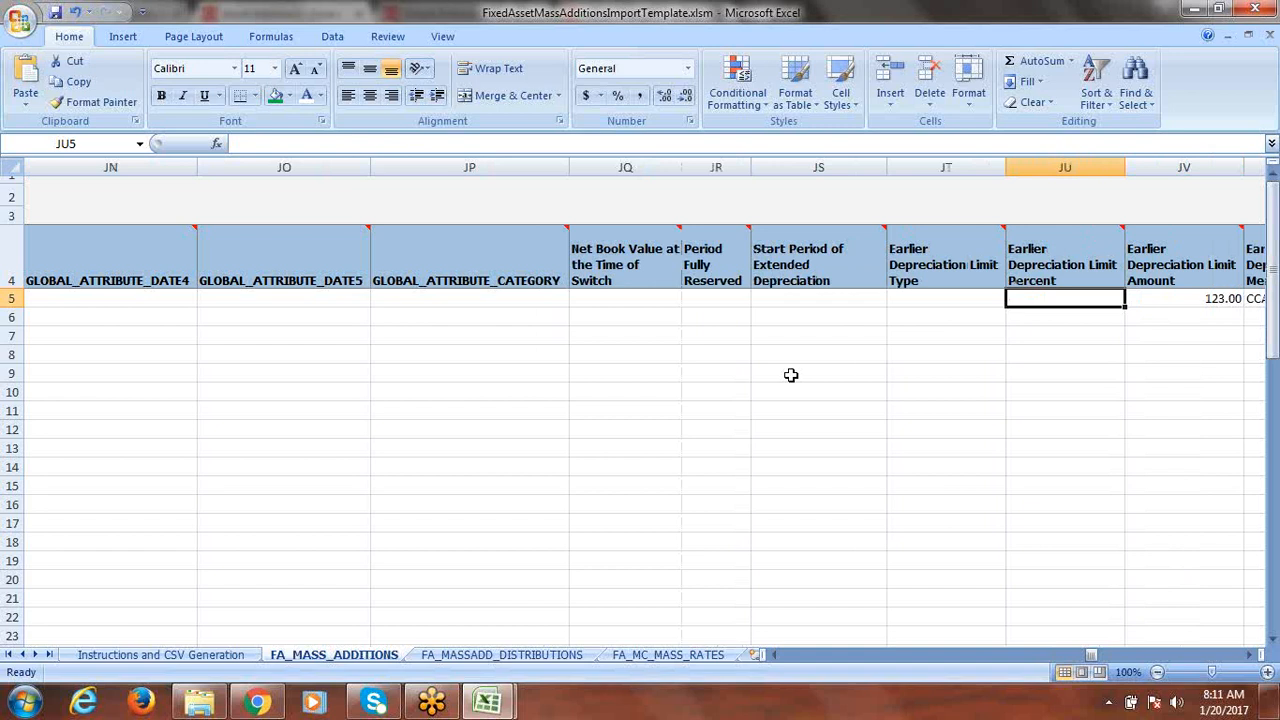
key("Right")
key("Delete")
key("Right")
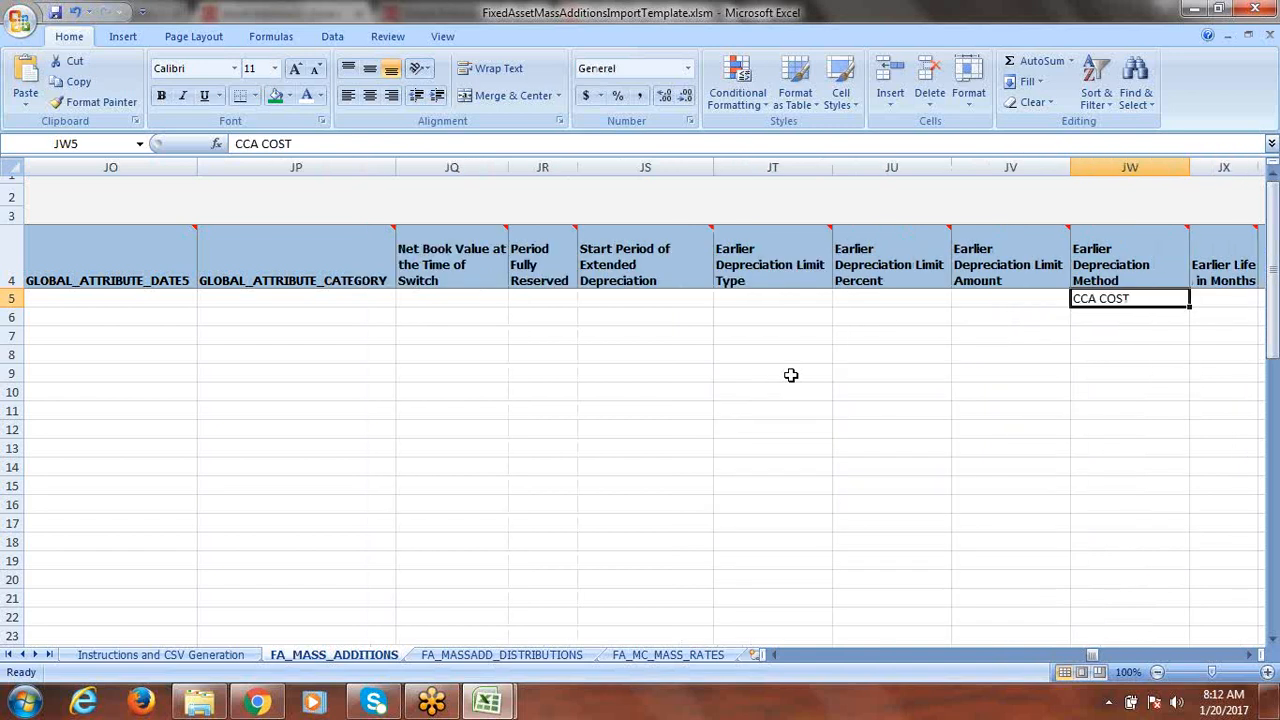
key("Delete")
Check the first line's Earlier Life in Months, Earlier Basic Rate and Earlier Adjusted Rate columns
key("Right")
key("Right")
key("Right")
key("Right")
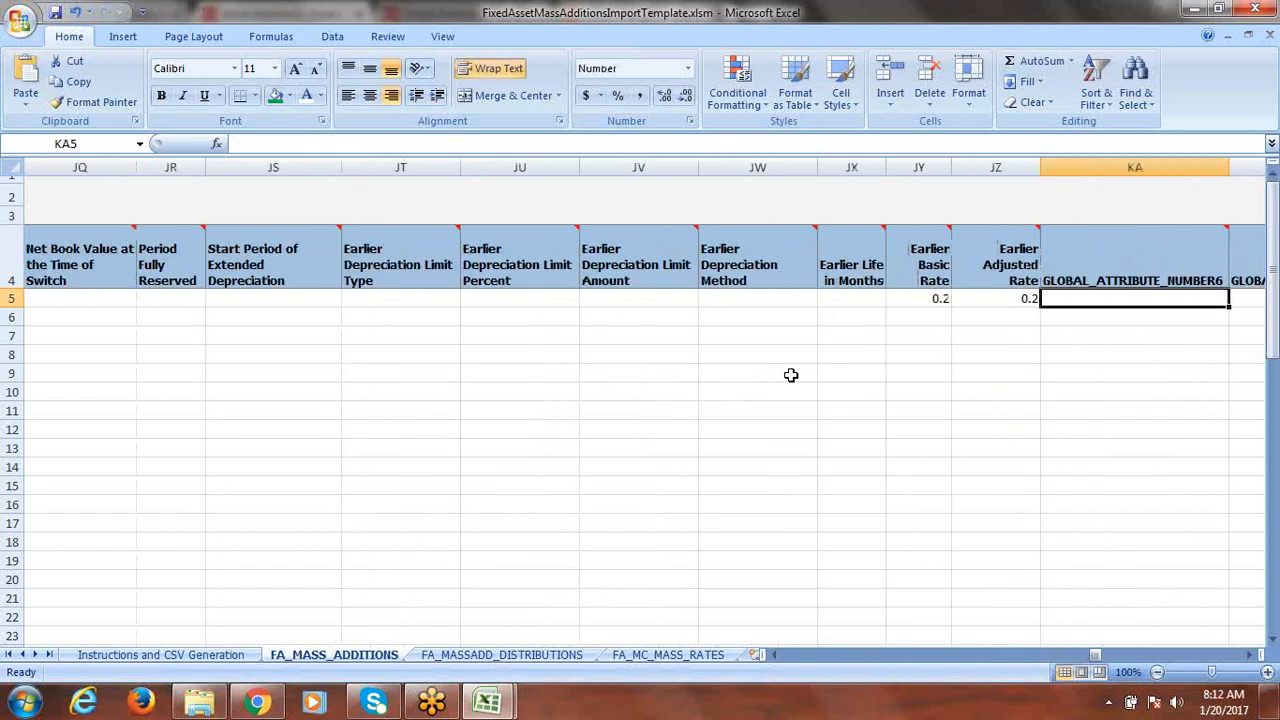
key("Left")
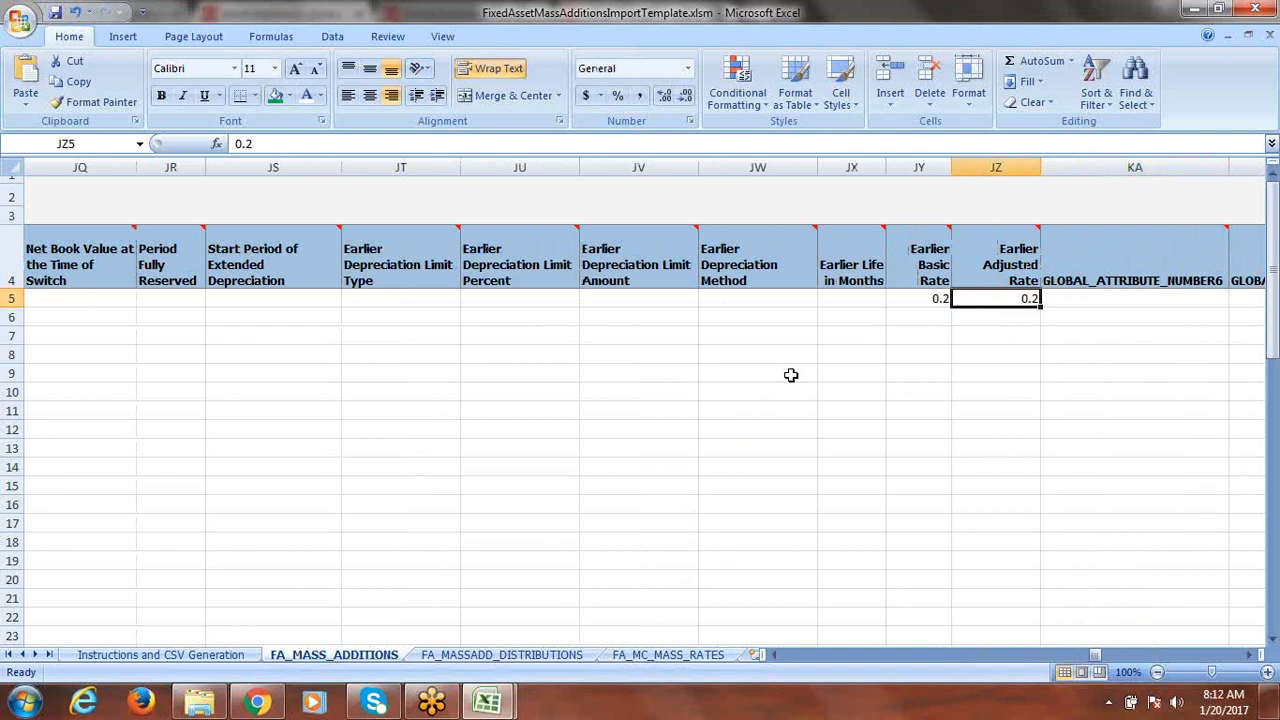
key("alt+Tab")
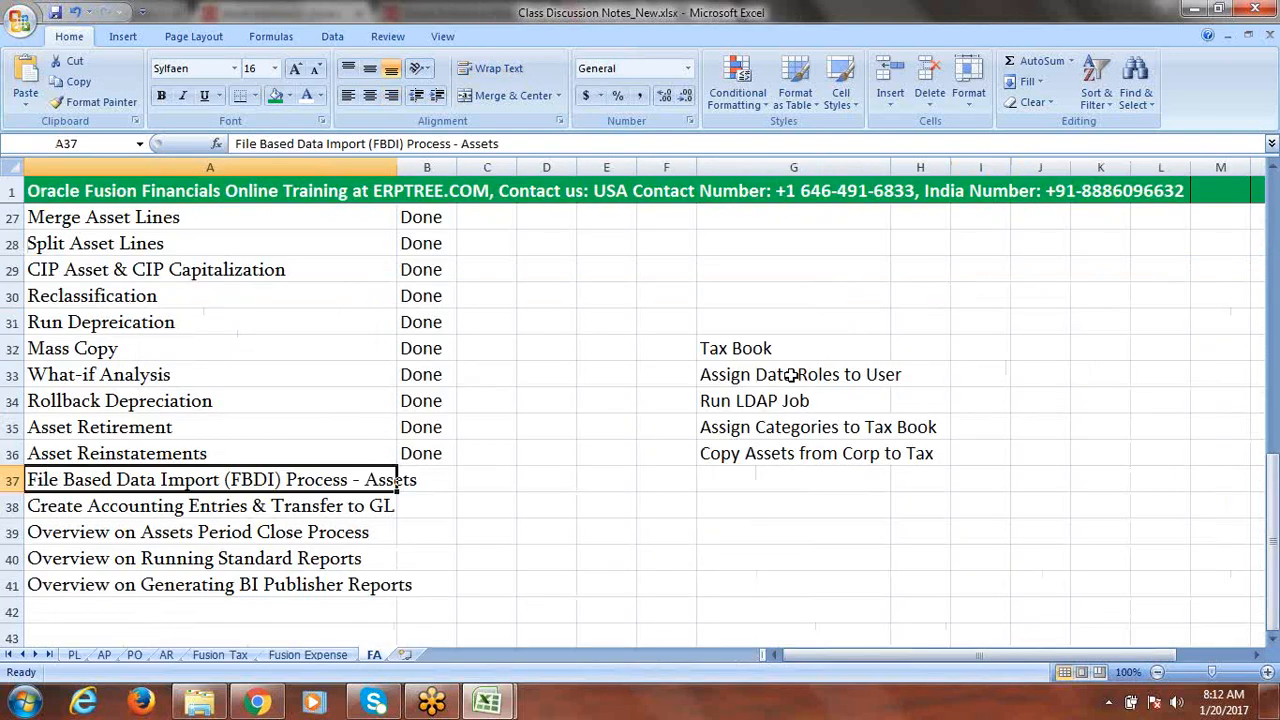
key("alt+Tab")
left_click(910, 300)
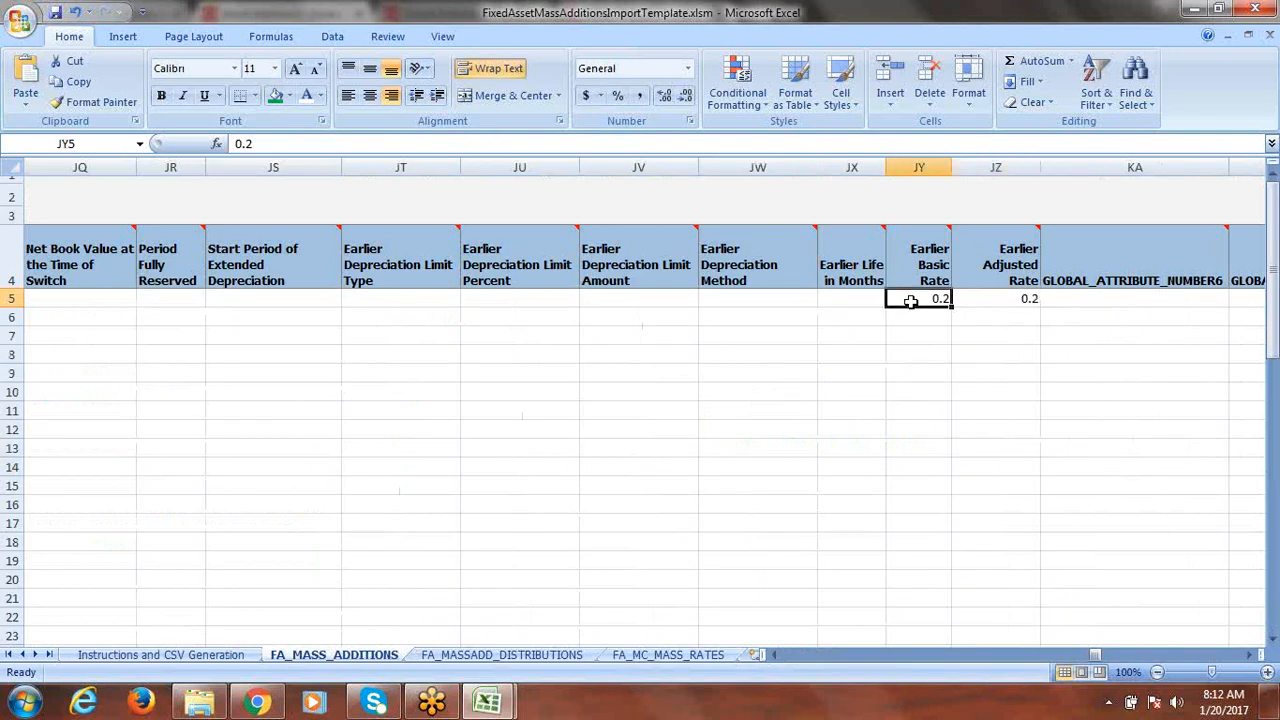
Check the first line from GLOBAL_ATTRIBUTE_NUMBER6 through the BK, TH and AI global attribute, revaluation, supplier and invoice columns for leftover sample values
key("Right")
key("Right")
key("Right")
key("Right")
key("Right")
key("Right")
key("Right")
key("Right")
key("Right")
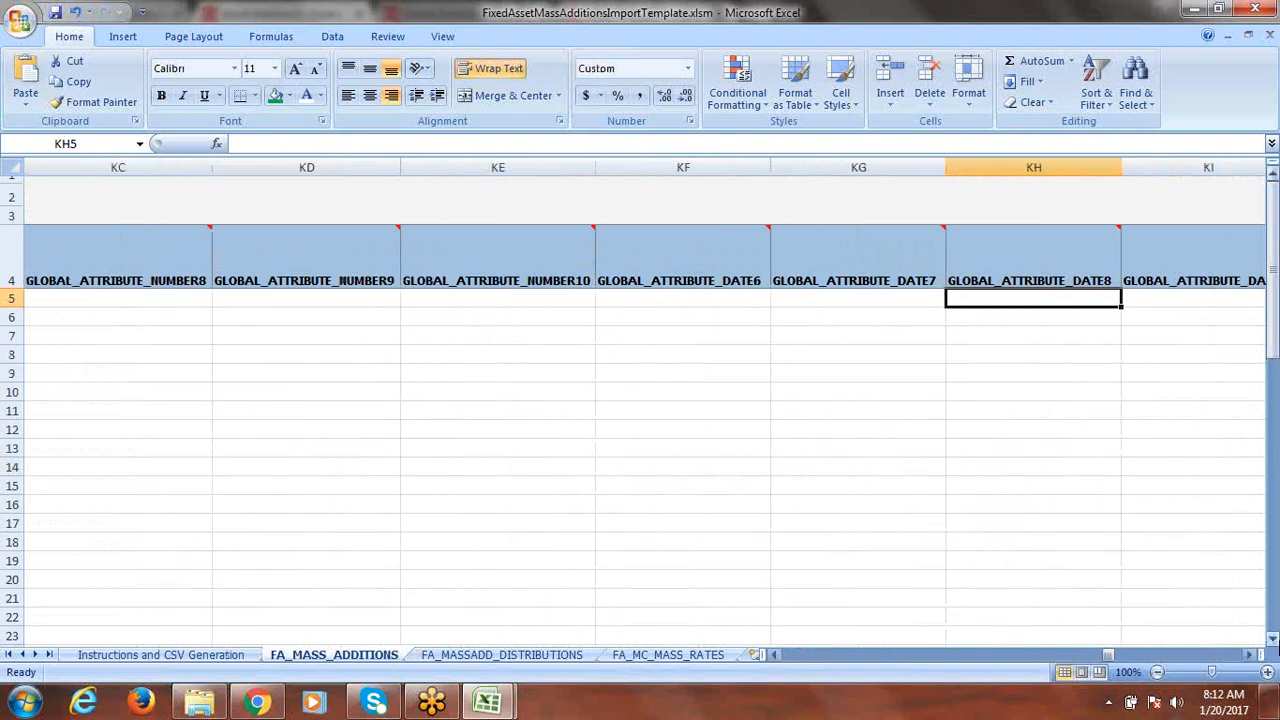
left_click(1250, 655)
left_click(1250, 655)
left_click(1250, 655)
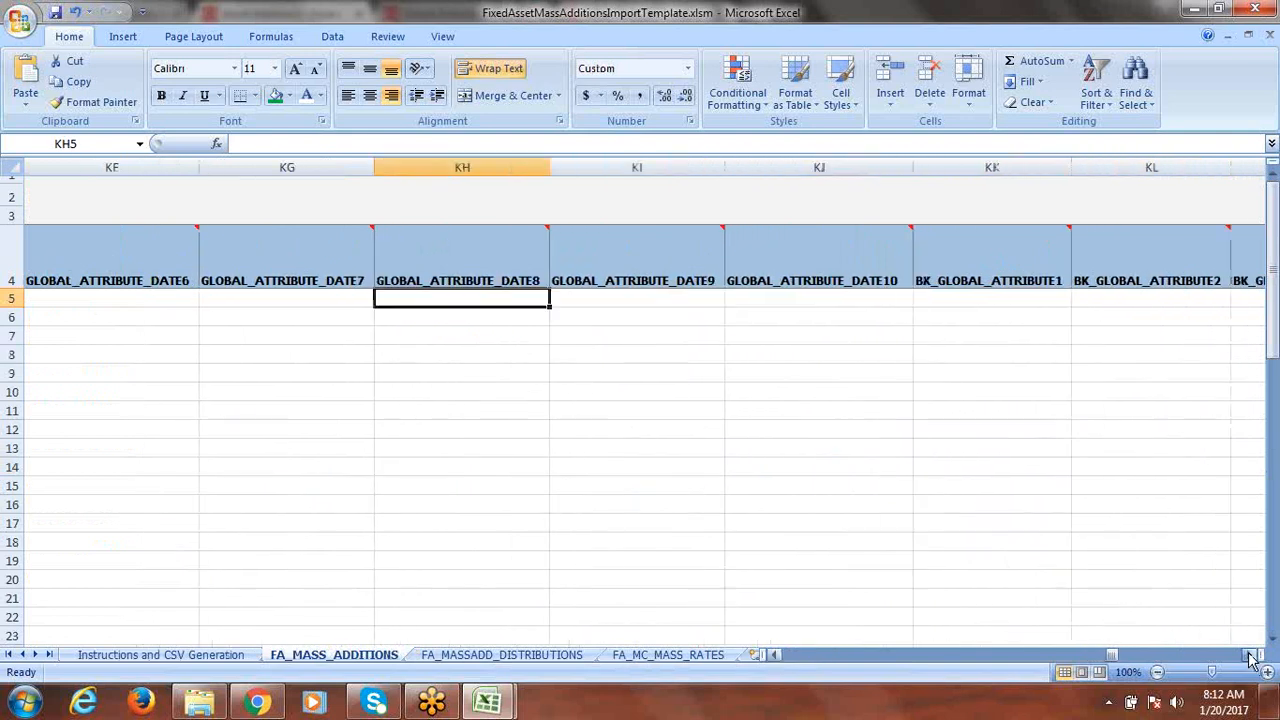
left_click(1250, 655)
left_click(1250, 655)
left_click(1250, 655)
left_click(1250, 655)
left_click(1250, 655)
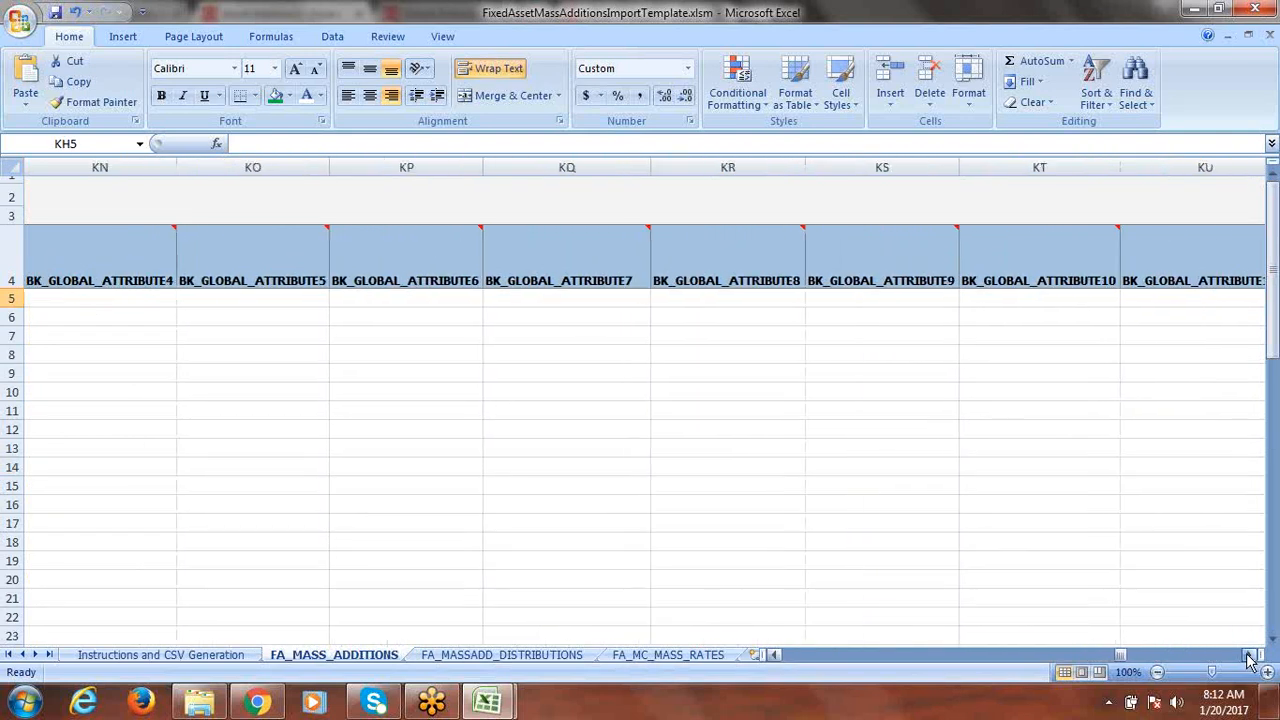
left_click(1250, 655)
left_click(1250, 655)
left_click(1250, 655)
left_click(1250, 655)
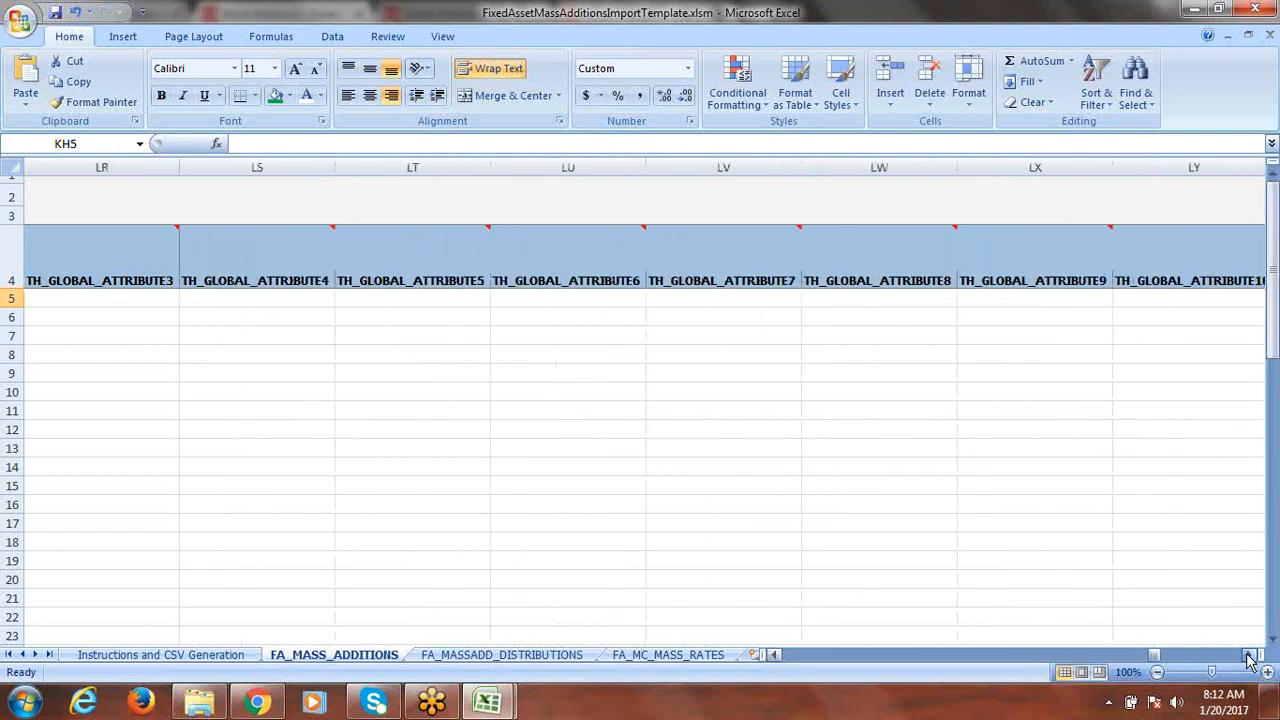
left_click(1250, 655)
left_click(1250, 655)
left_click(1250, 655)
left_click(1250, 655)
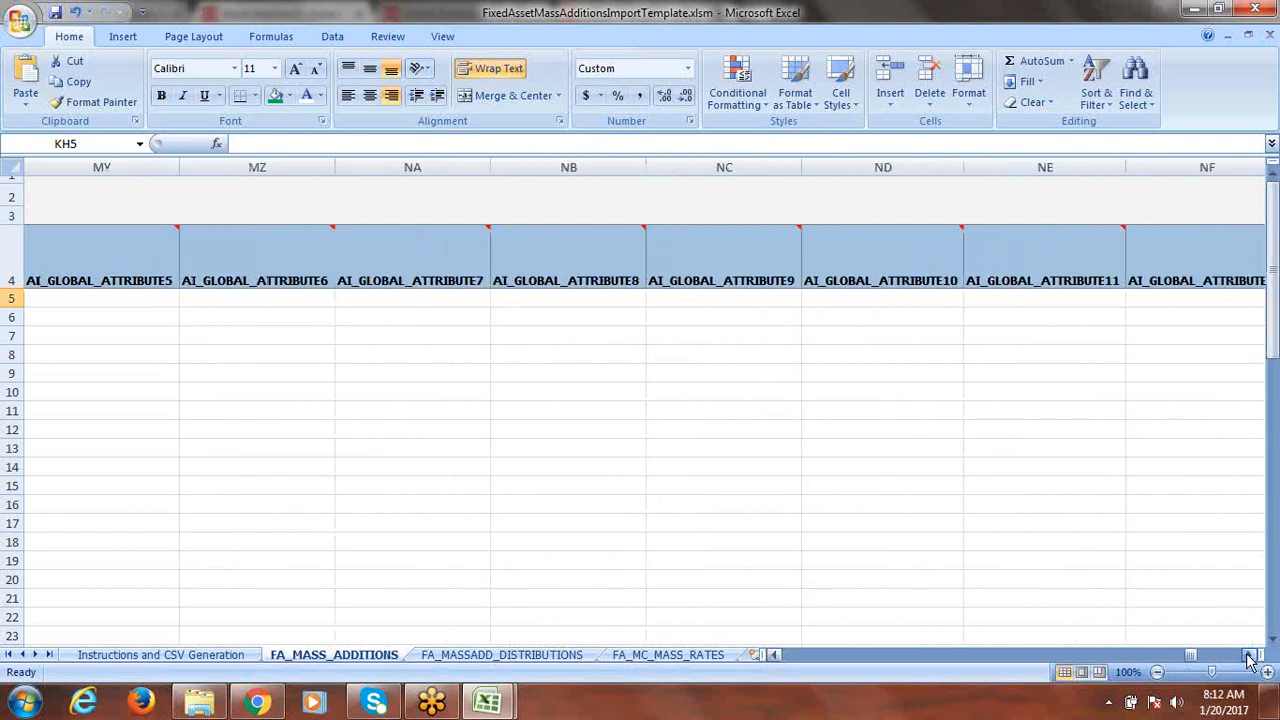
left_click(1250, 655)
left_click(1250, 655)
left_click(1250, 655)
left_click(1250, 655)
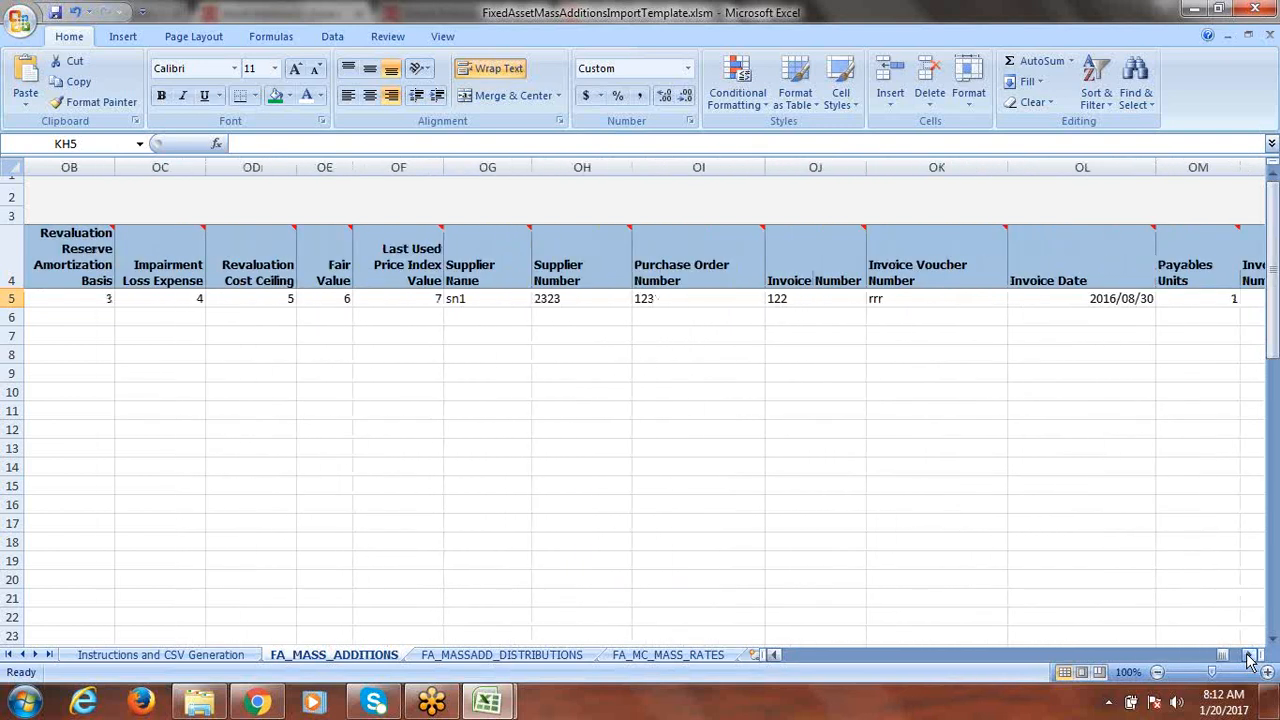
left_click(776, 655)
left_click(776, 655)
left_click(776, 655)
left_click(776, 655)
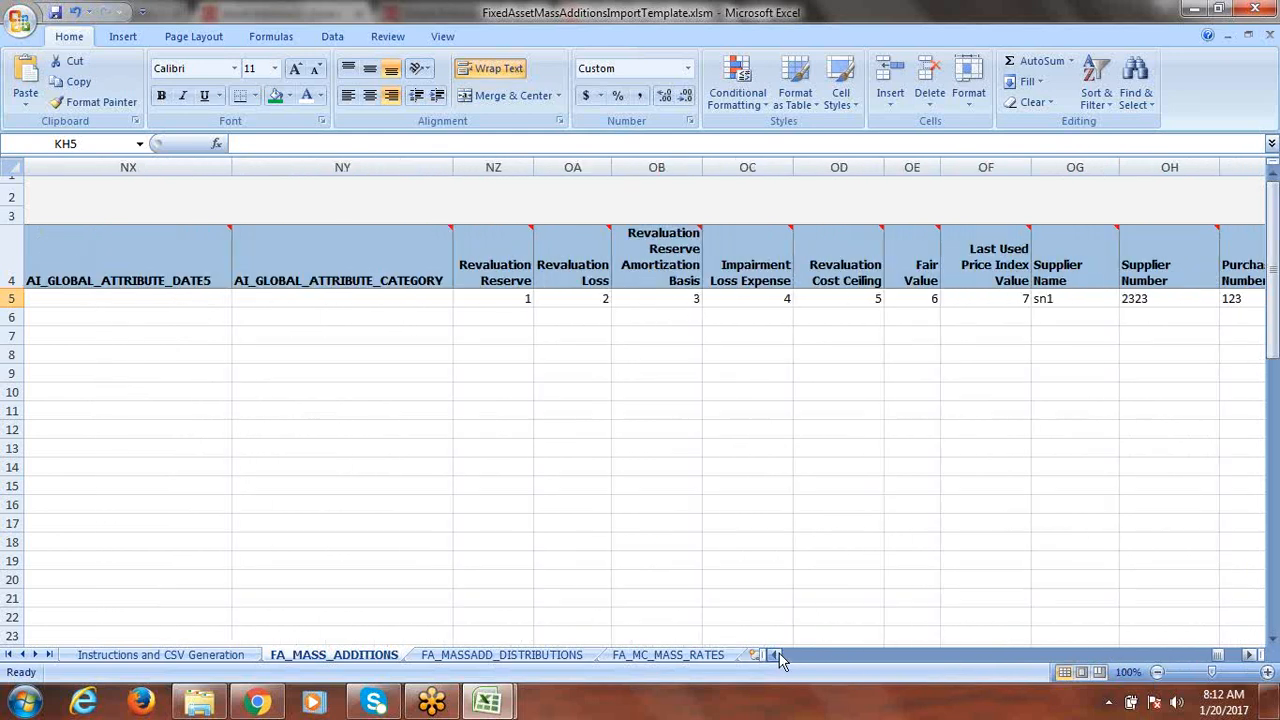
Clear the first line's sample values from Revaluation Reserve through Last Used Price Index Value
left_click(493, 299)
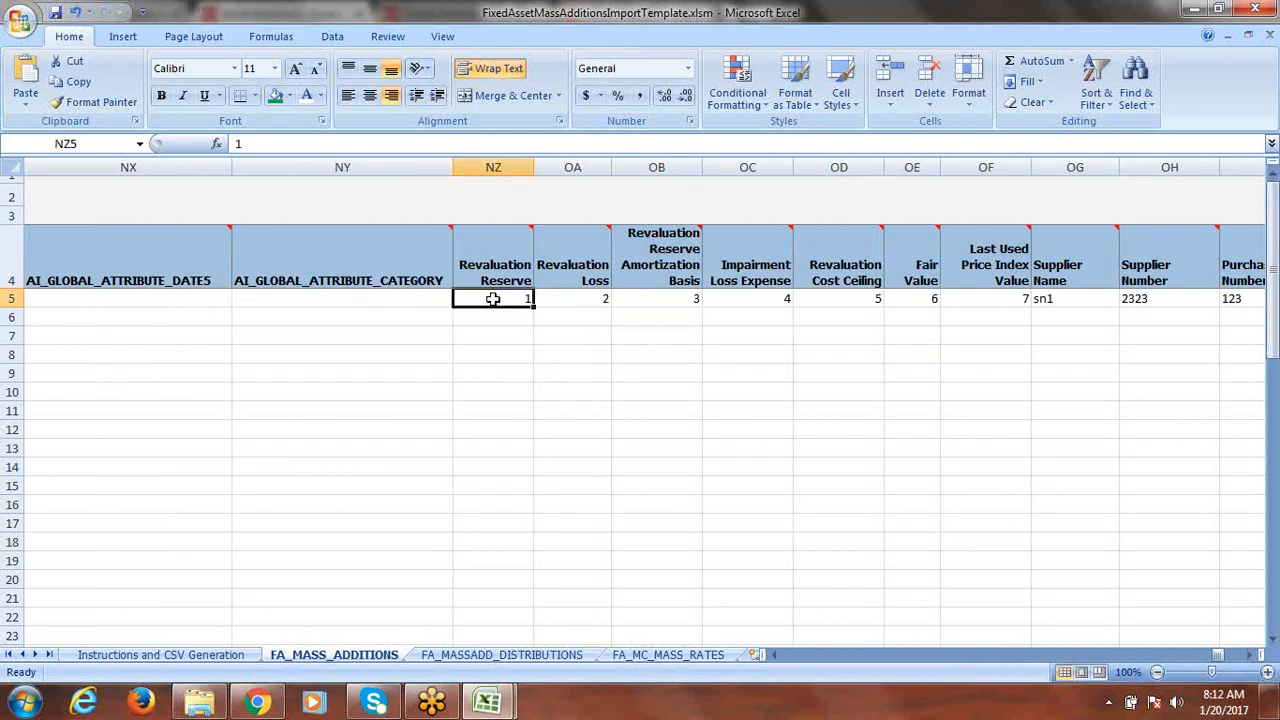
key("Right")
key("Delete")
key("Right")
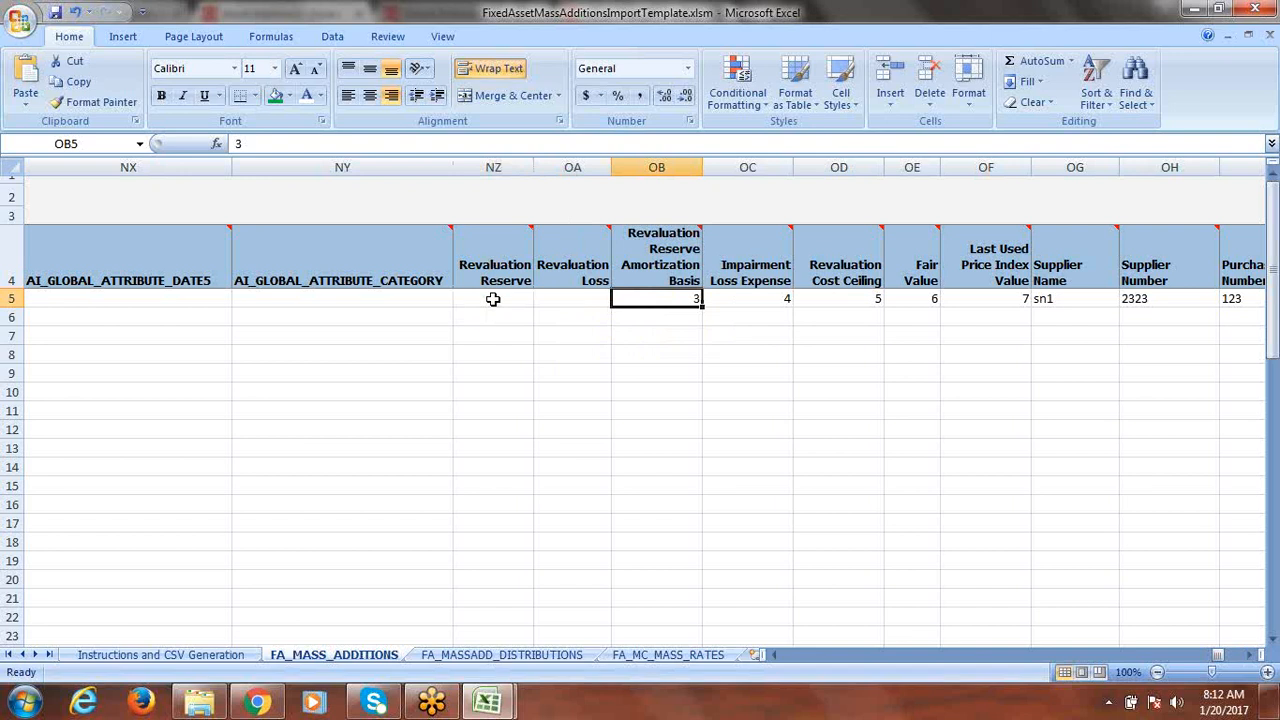
key("Delete")
key("Right")
key("Right")
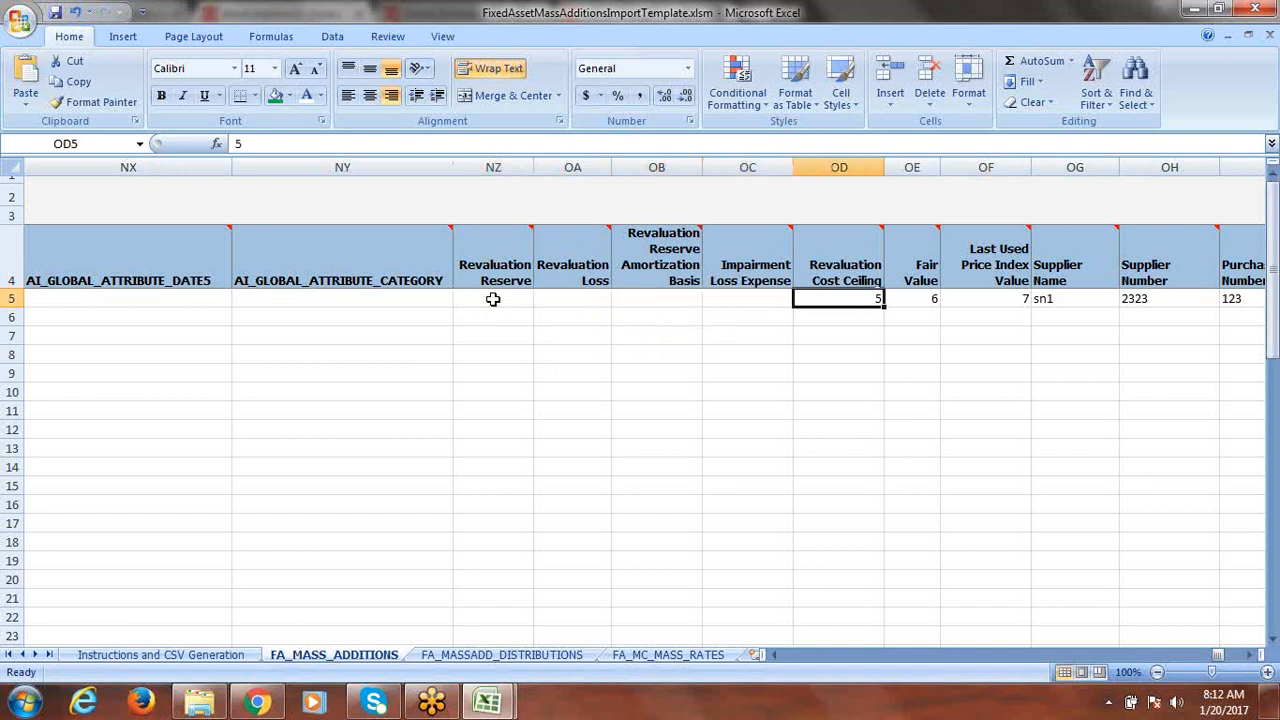
key("Delete")
key("Right")
key("Delete")
key("Right")
Clear the first line's Supplier Name, Supplier Number, Purchase Order Number and Invoice Number values
key("Right")
key("Delete")
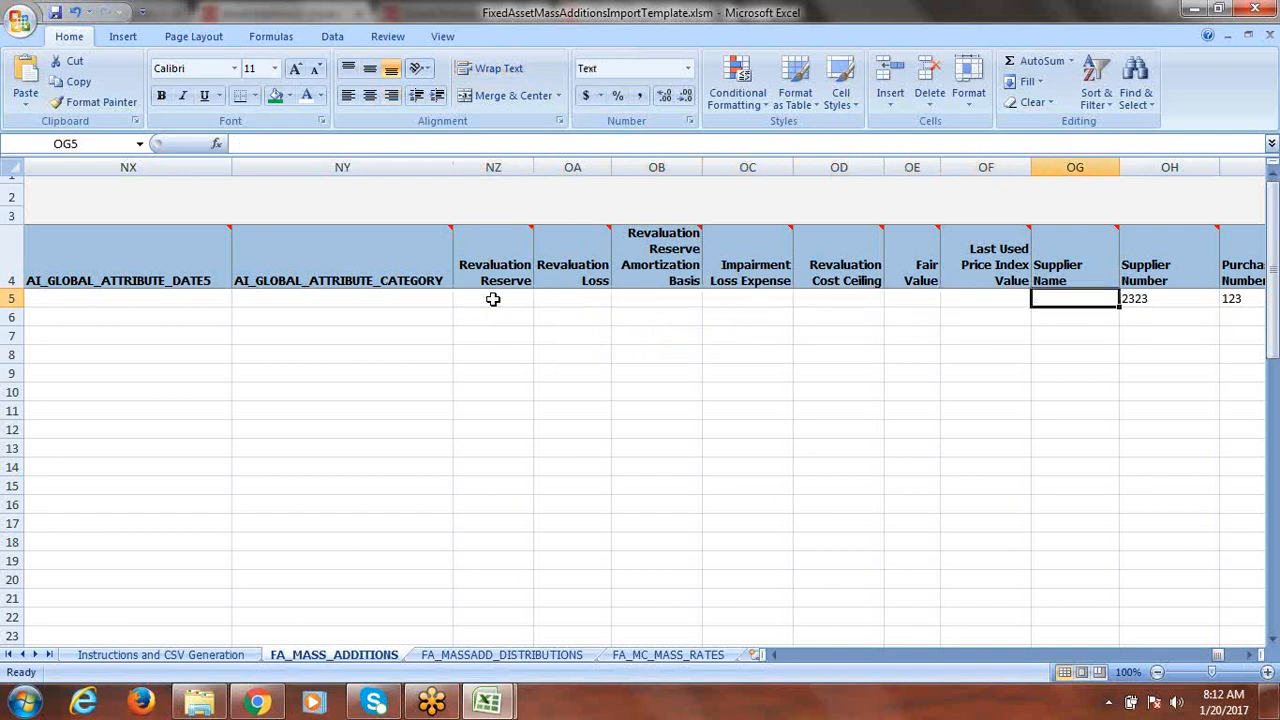
key("Right")
key("Delete")
key("Right")
key("Delete")
key("Right")
key("Delete")
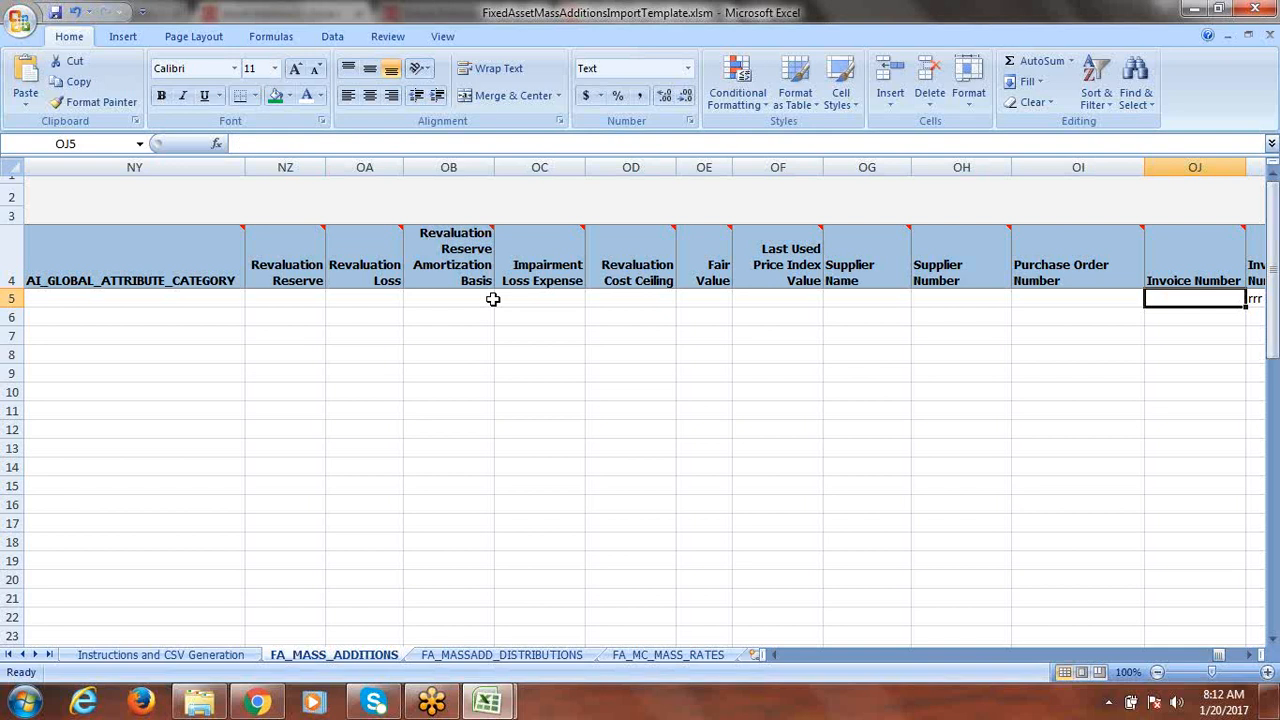
Clear the first line's Invoice Voucher Number, Invoice Date, Payables Units and Invoice Line Number values
key("Right")
key("Right")
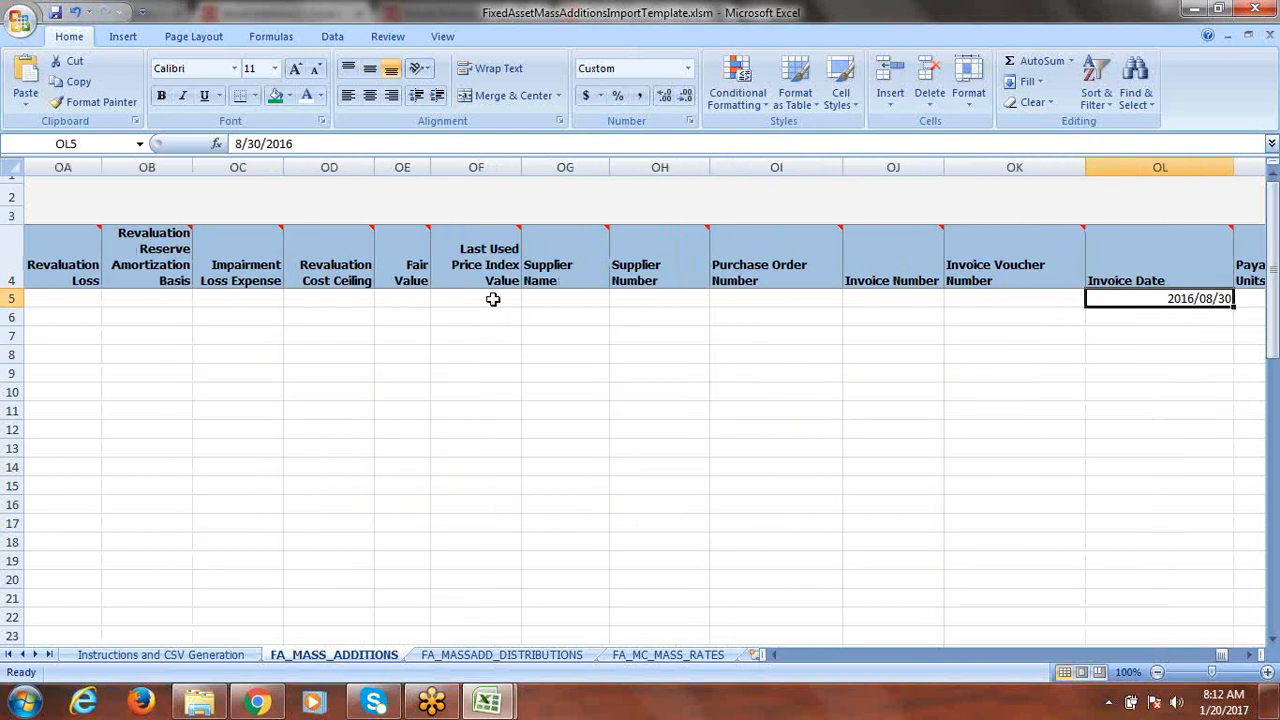
key("Delete")
key("Right")
key("Delete")
key("Right")
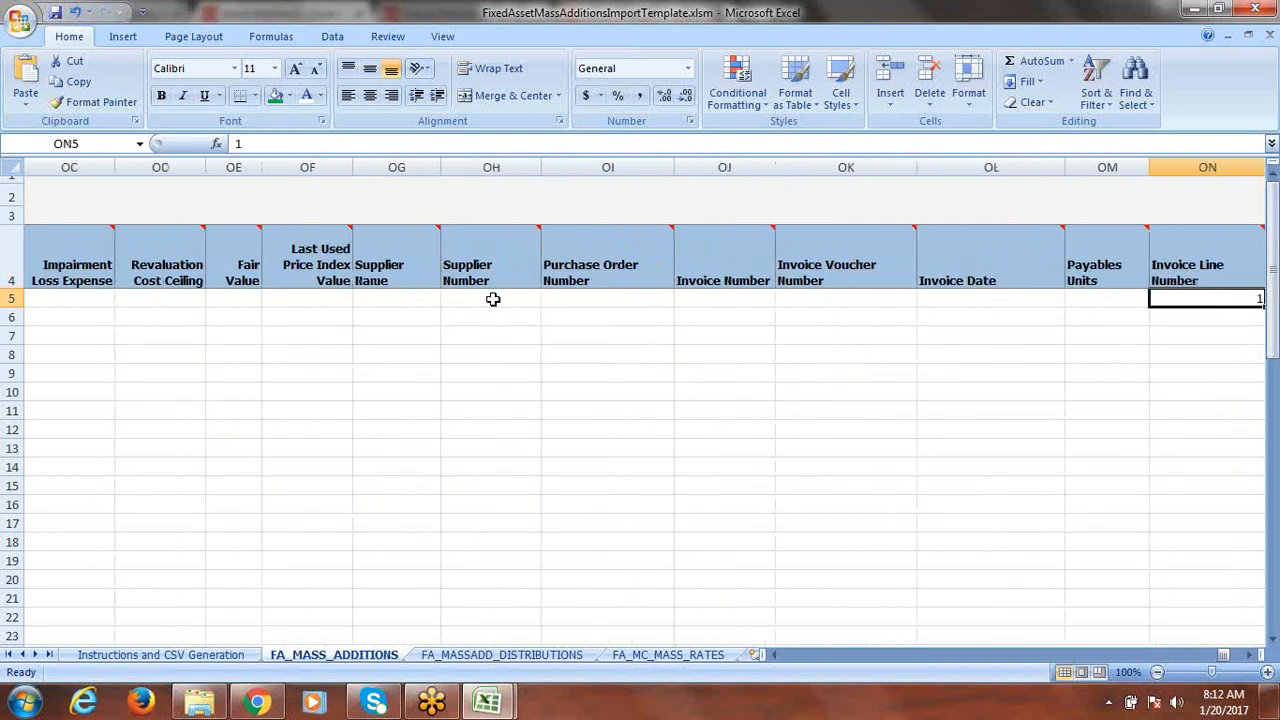
key("Right")
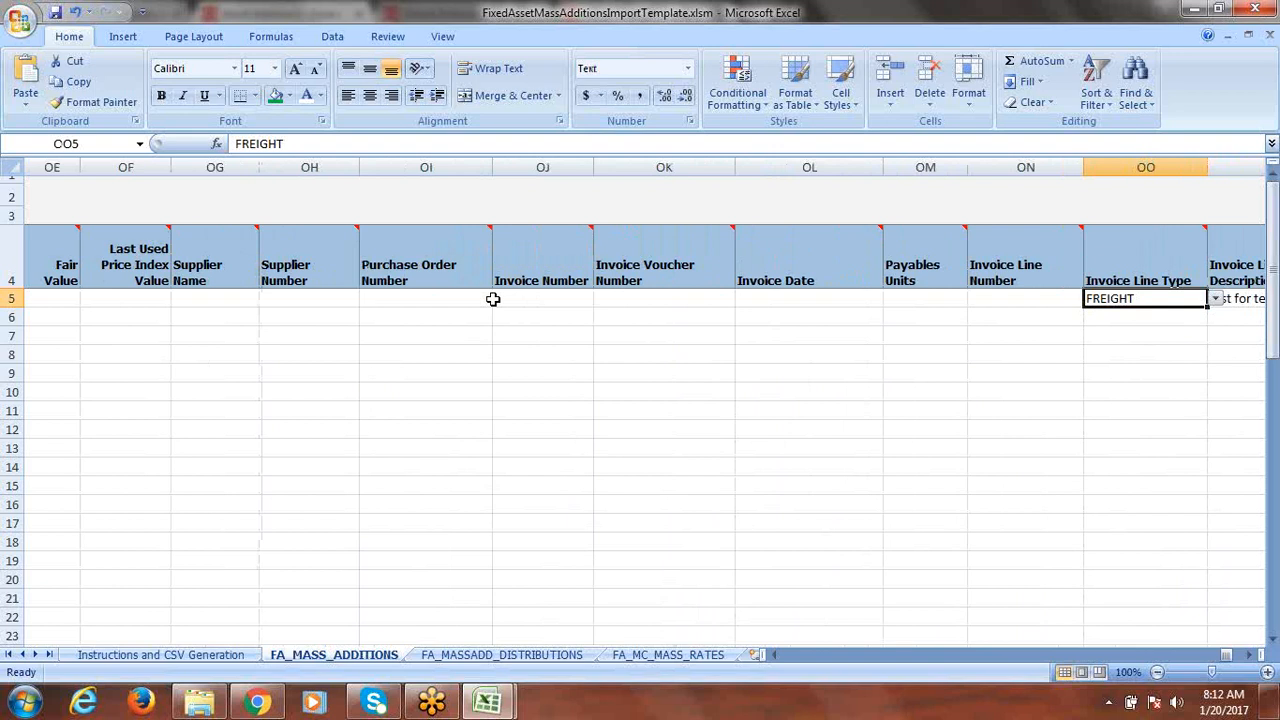
Clear the first line's remaining sample values from Invoice Line Type through Task Number
key("Delete")
key("Right")
key("Delete")
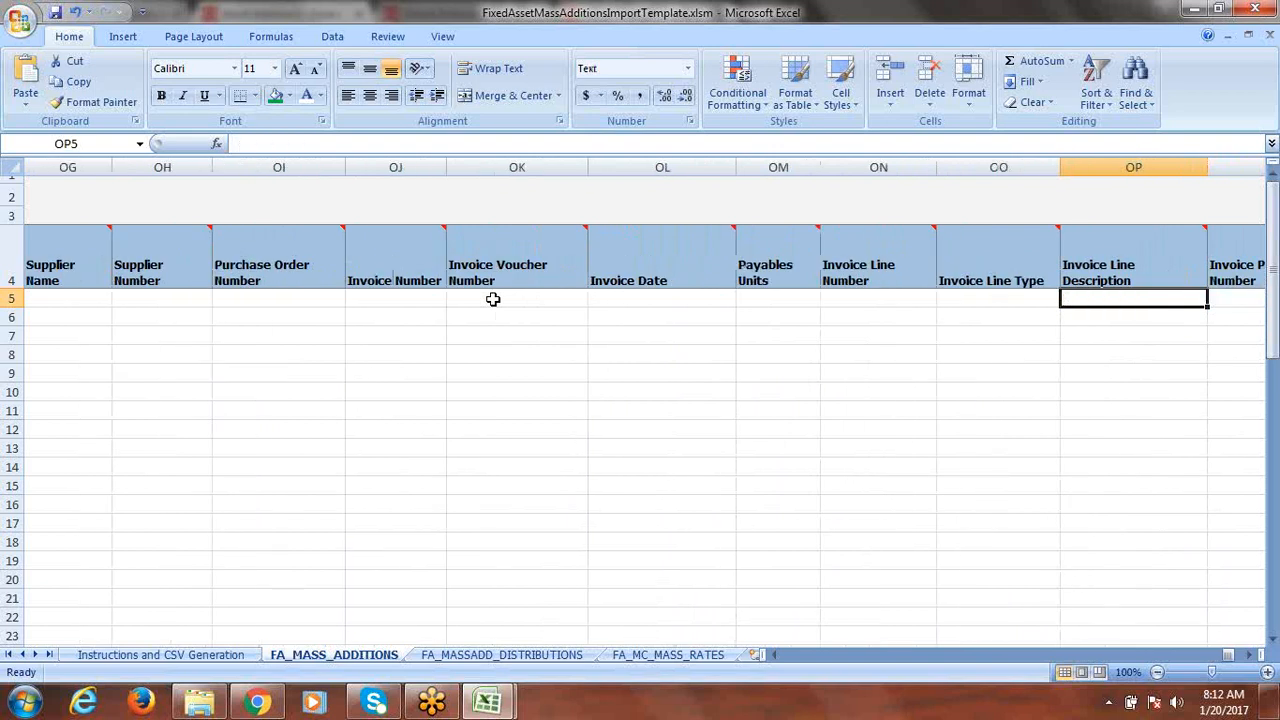
key("Right")
key("Right")
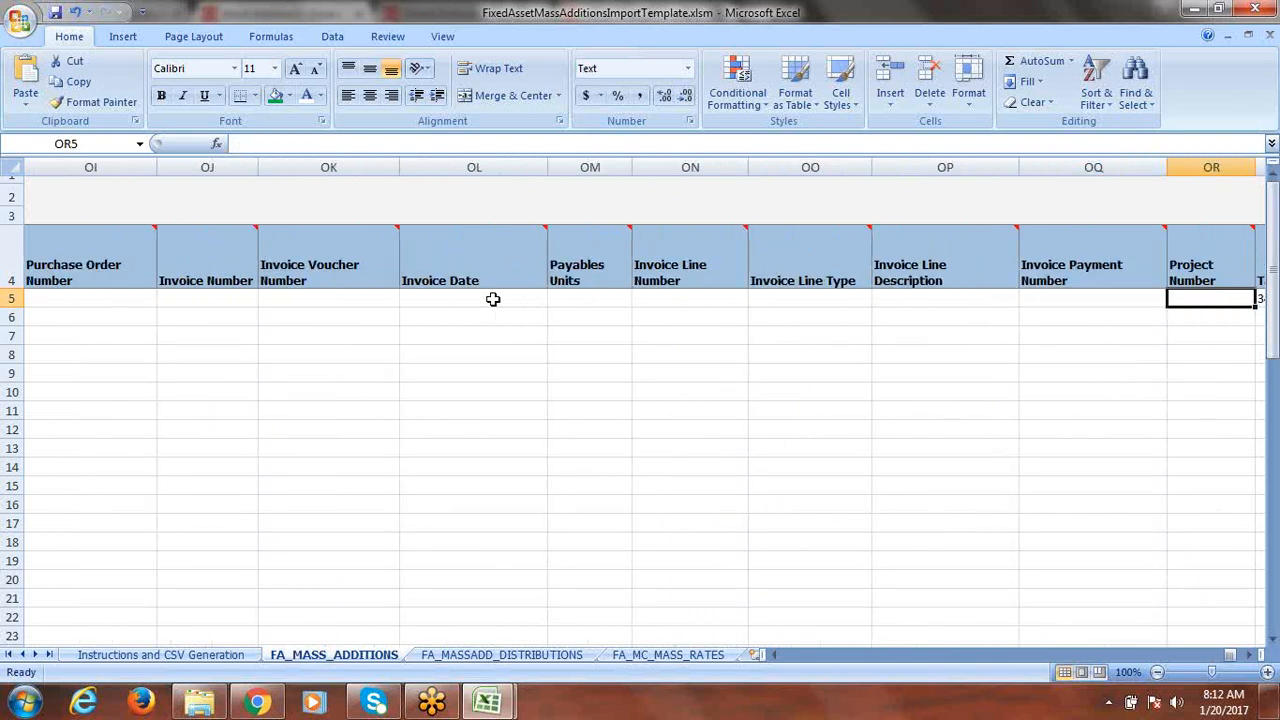
key("Right")
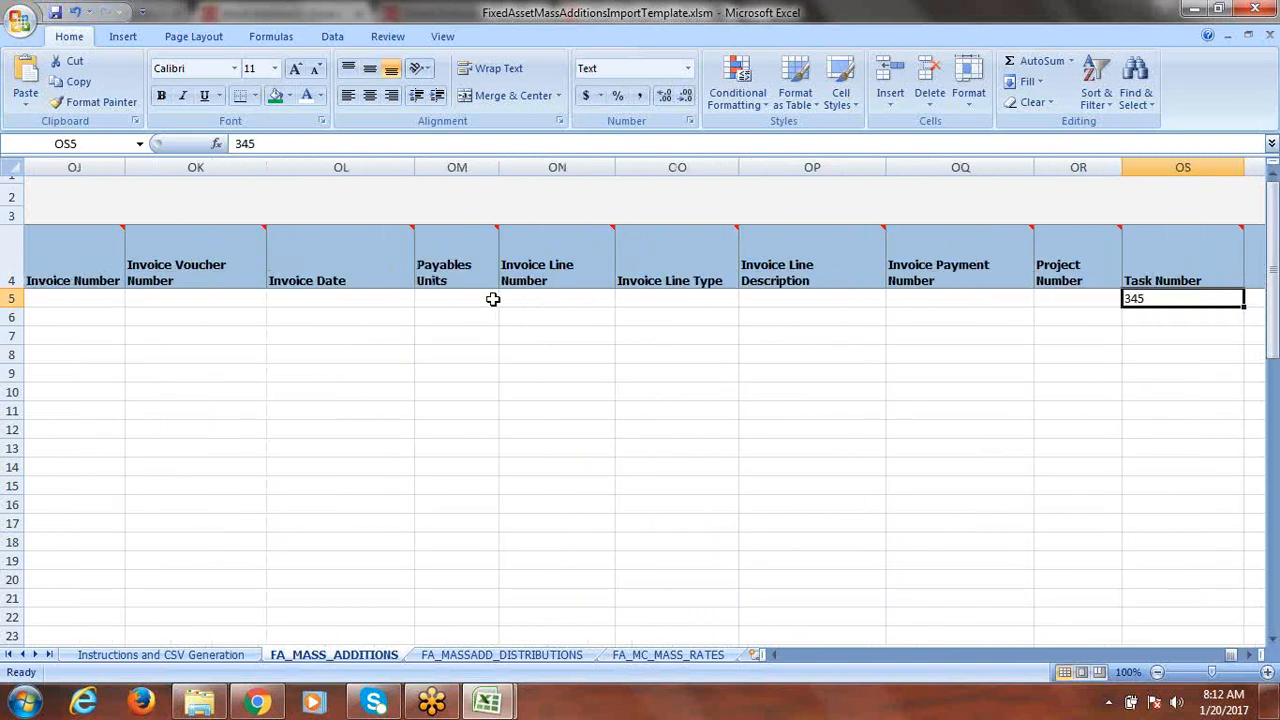
key("Delete")
key("Right")
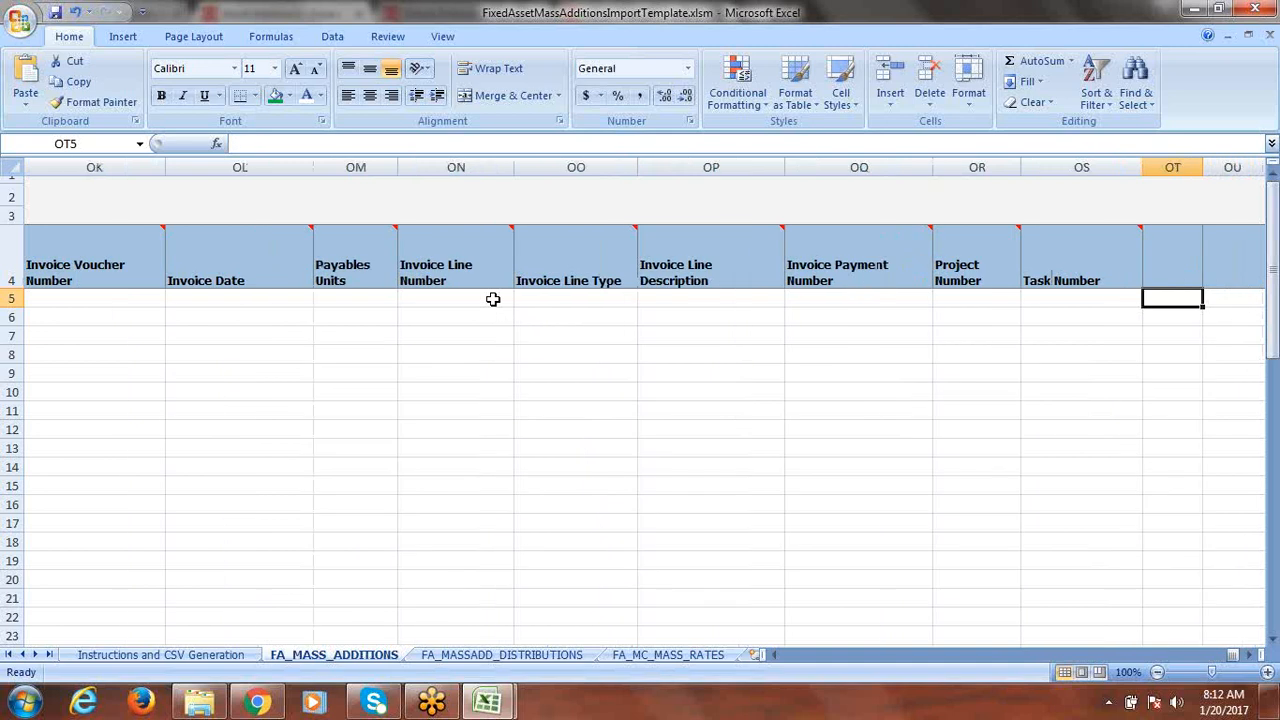
Check the unlabelled columns beyond Task Number for leftover values in the first line, and return to its first column
key("Right")
key("Right")
key("Right")
key("Right")
key("Right")
key("Right")
key("Right")
key("Right")
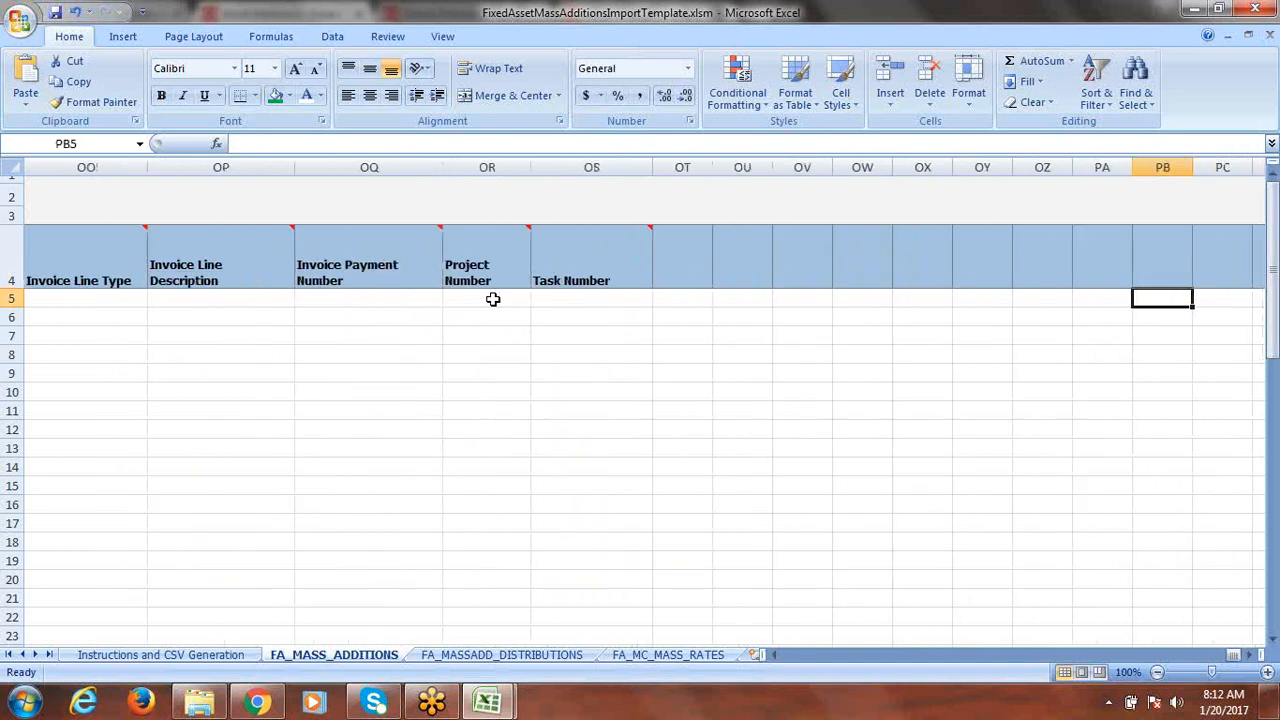
key("Right")
key("Right")
key("Right")
key("Right")
key("Right")
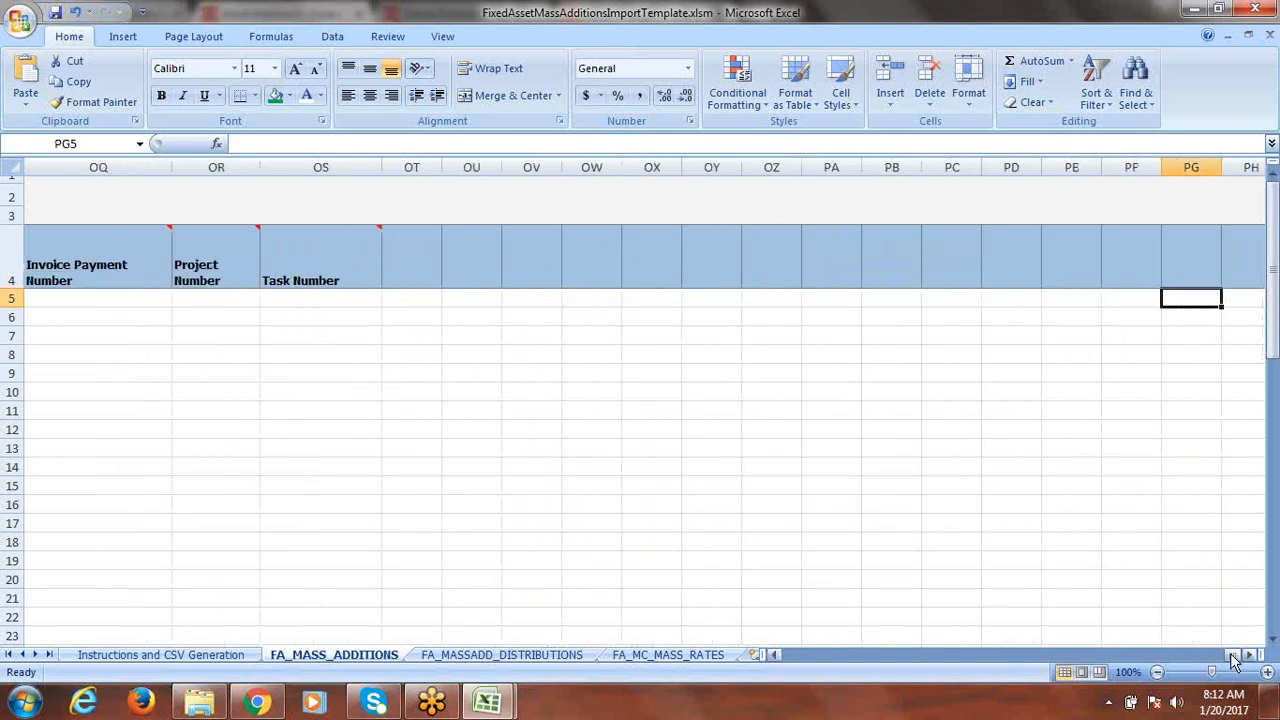
left_click_drag(1234, 658, 785, 654)
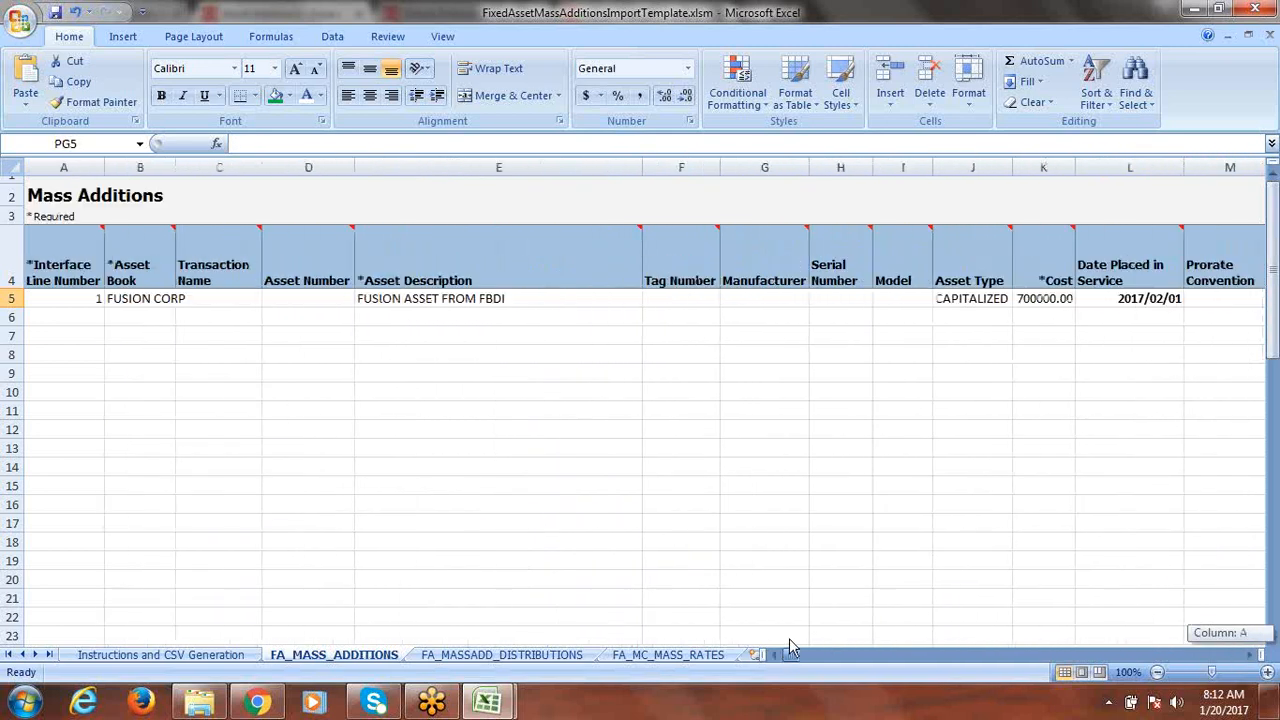
Clear the first line's Employee Email Address on the FA_MASSADD_DISTRIBUTIONS sheet
left_click(466, 656)
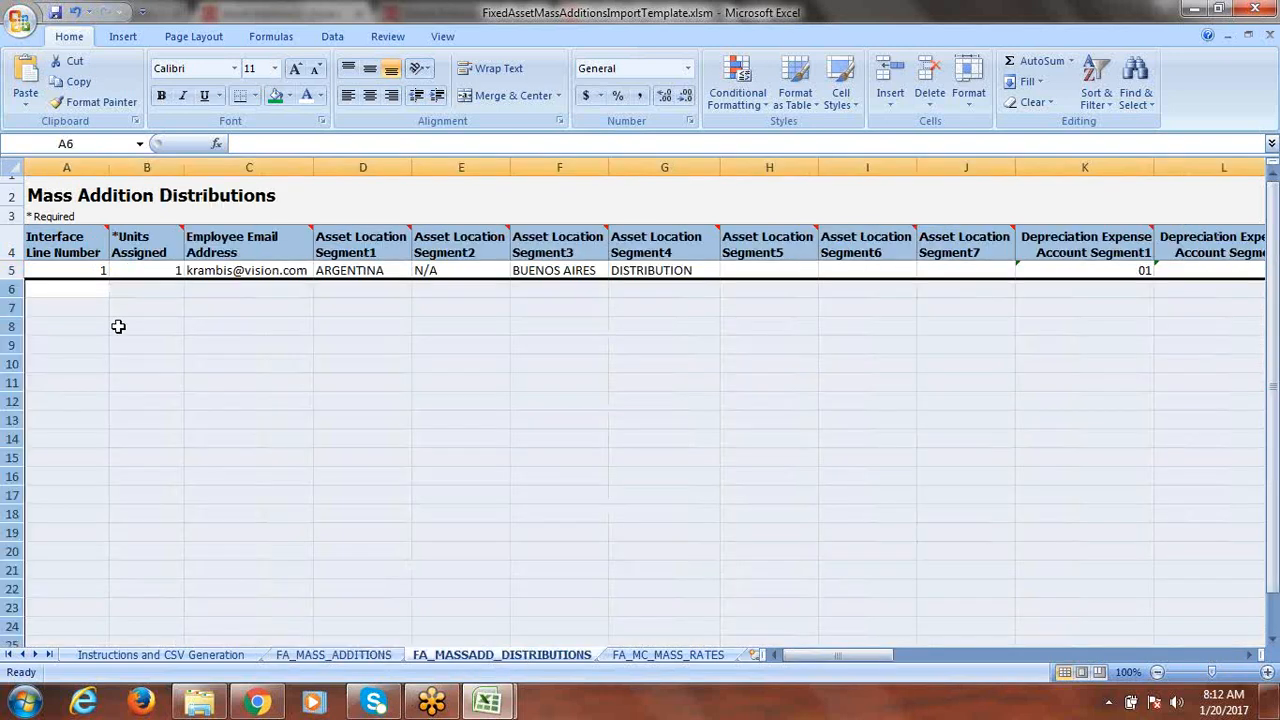
left_click(93, 270)
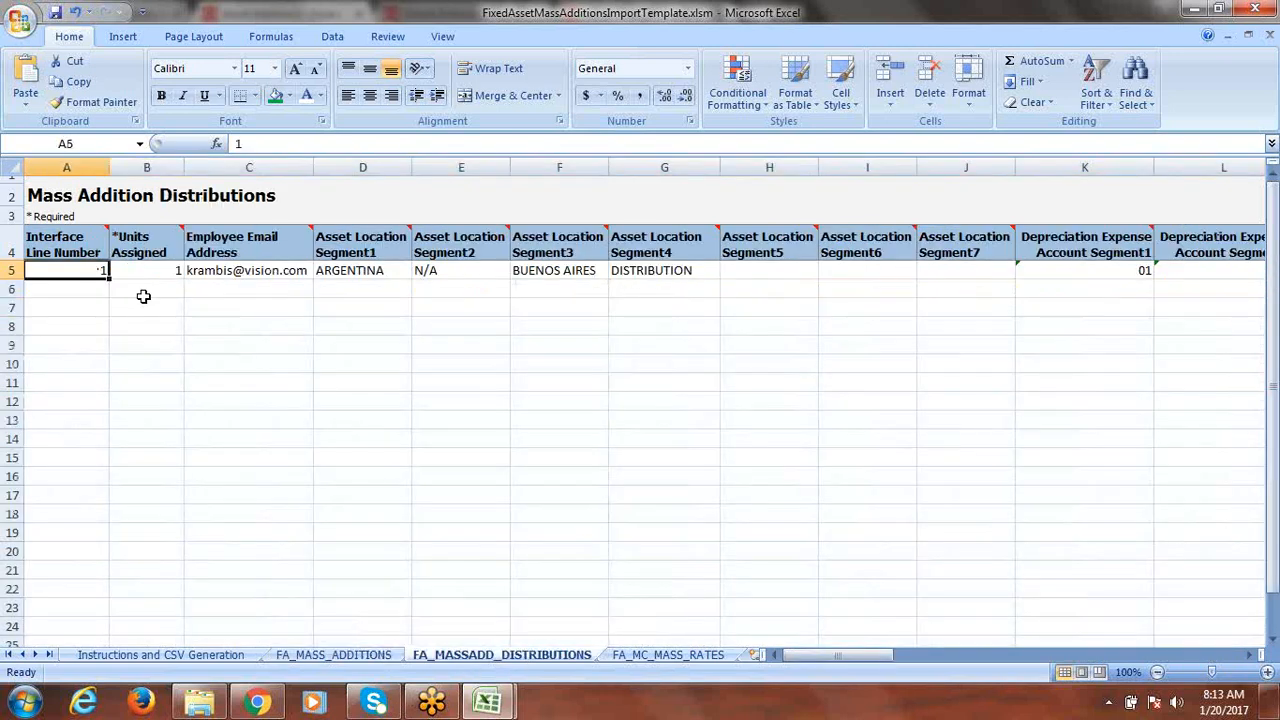
left_click(144, 269)
left_click(245, 271)
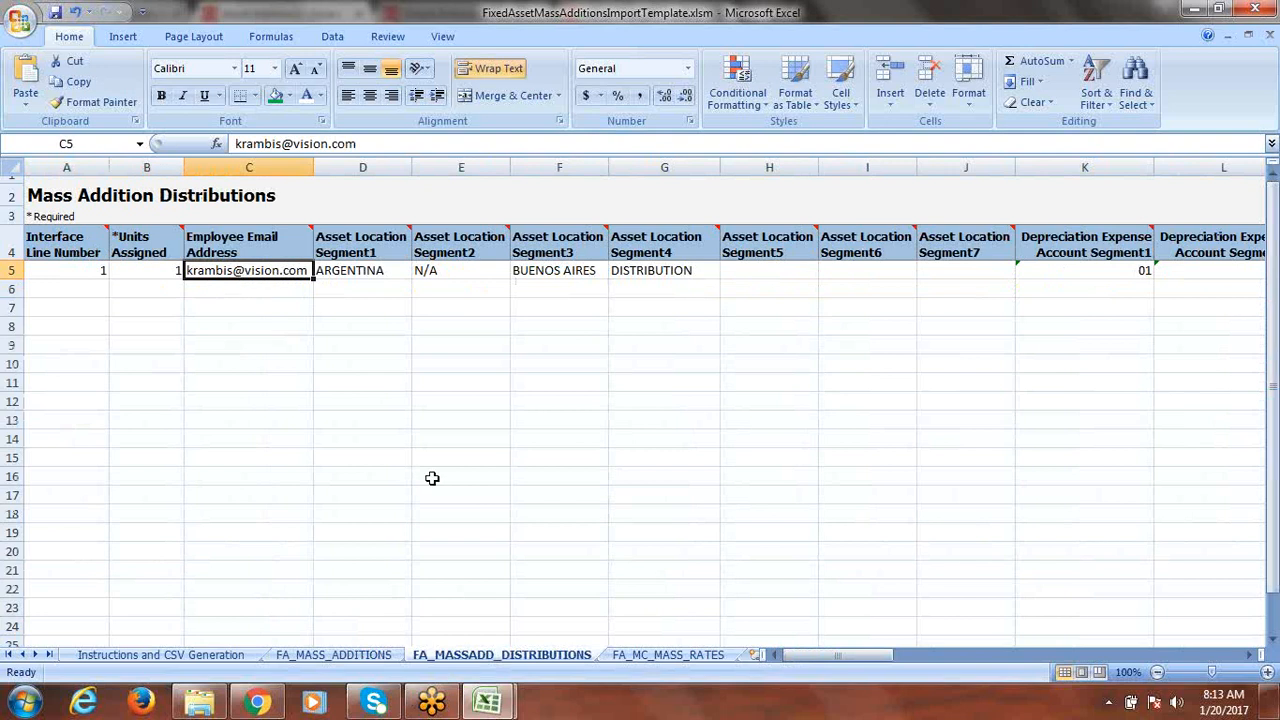
key("Delete")
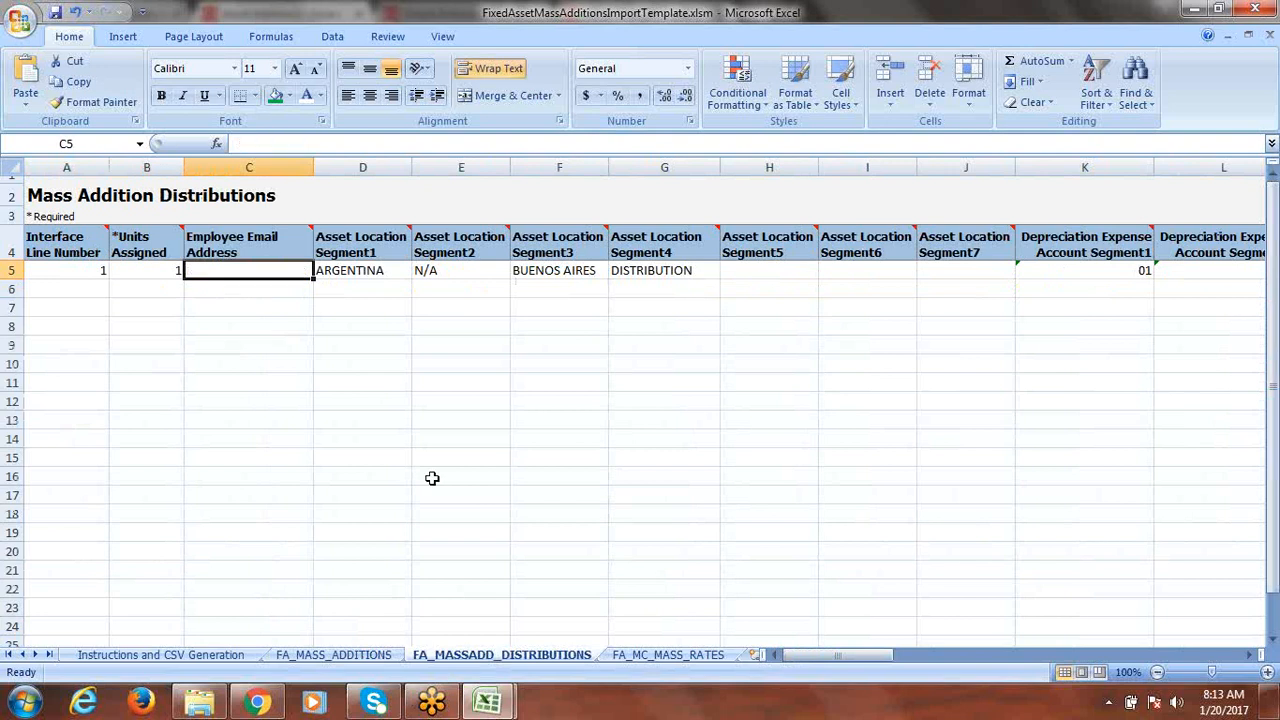
Switch to the Oracle Assets page in Chrome, accept the FUSION BUILDINGS category and open the Add Asset form's Location segments
key("Right")
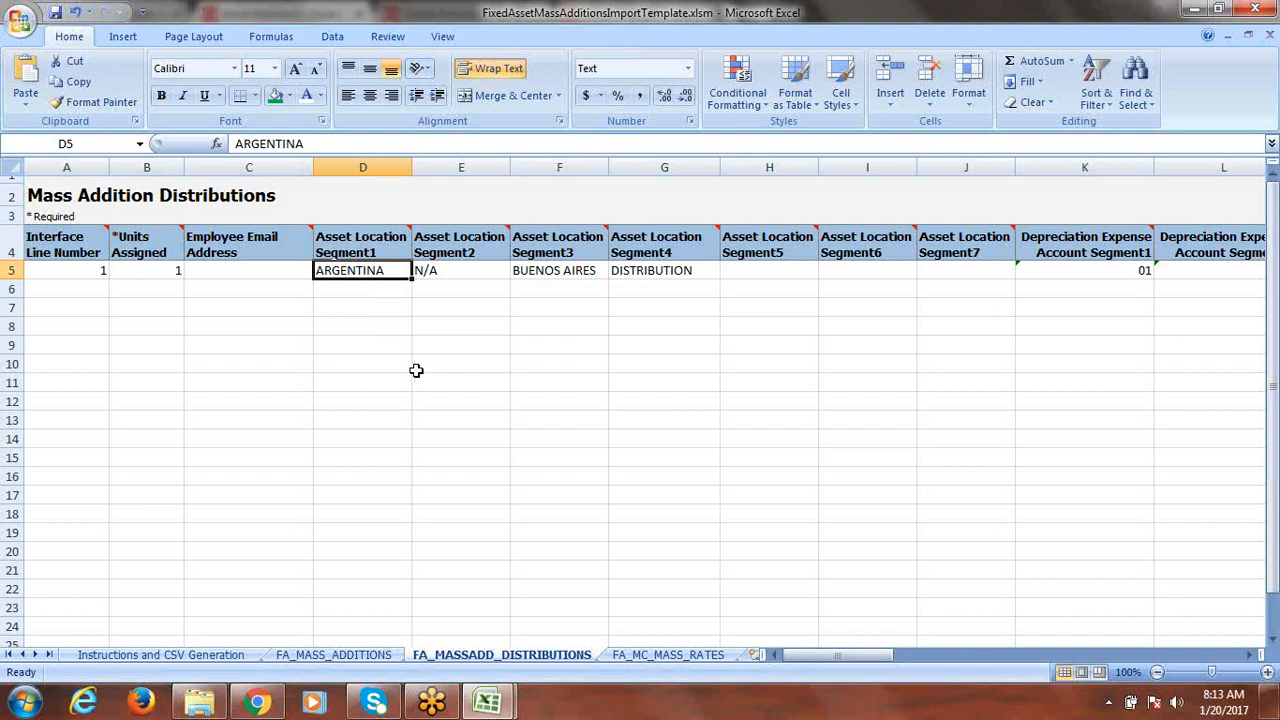
key("alt+Tab")
key("alt+Tab")
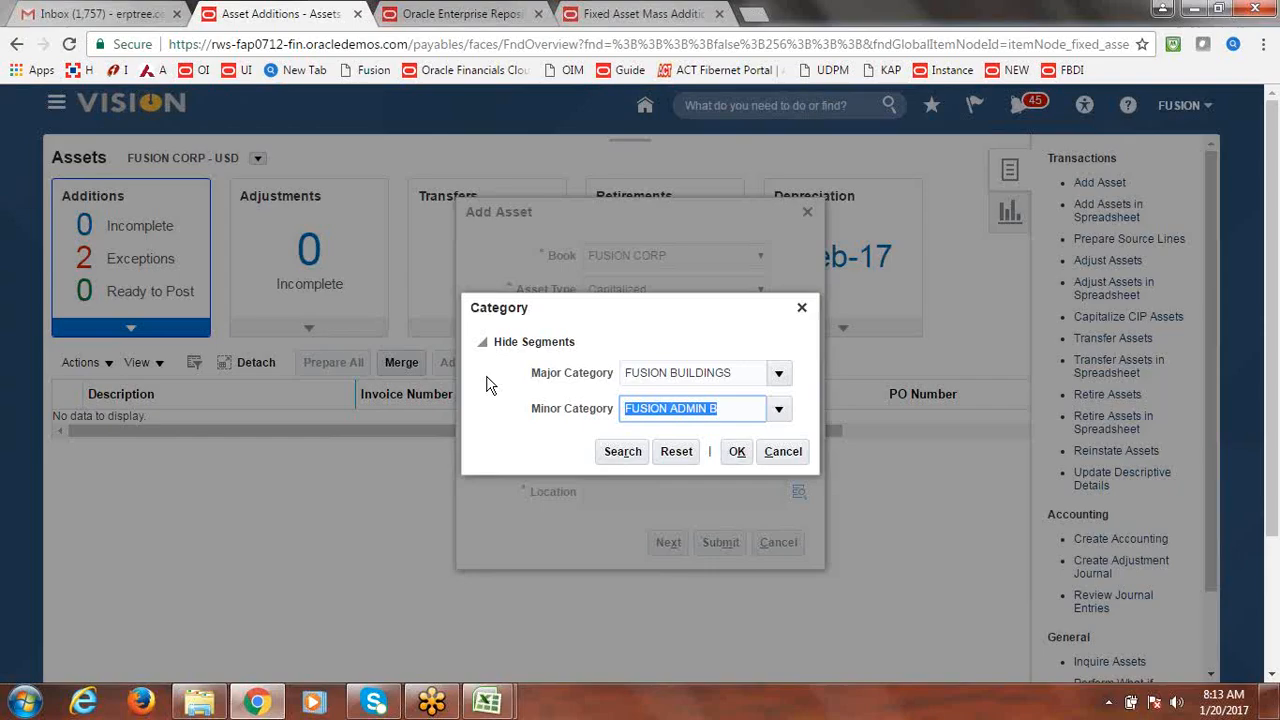
left_click(731, 456)
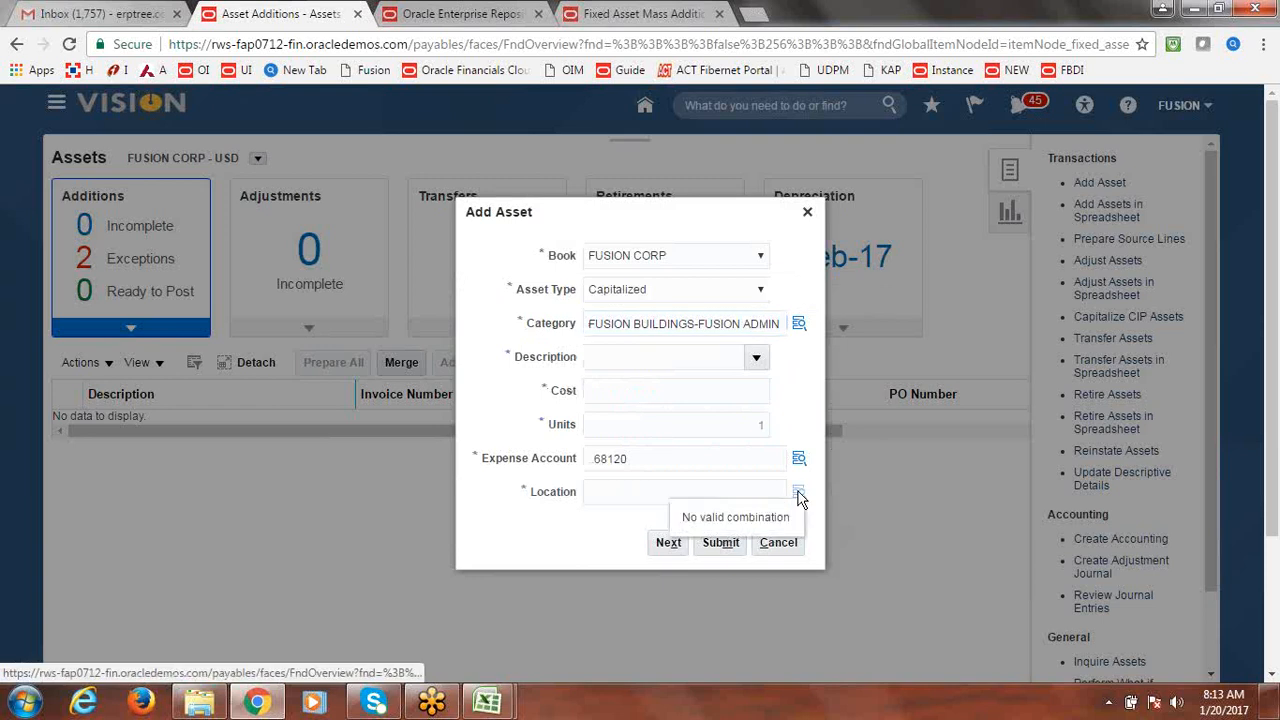
left_click(798, 493)
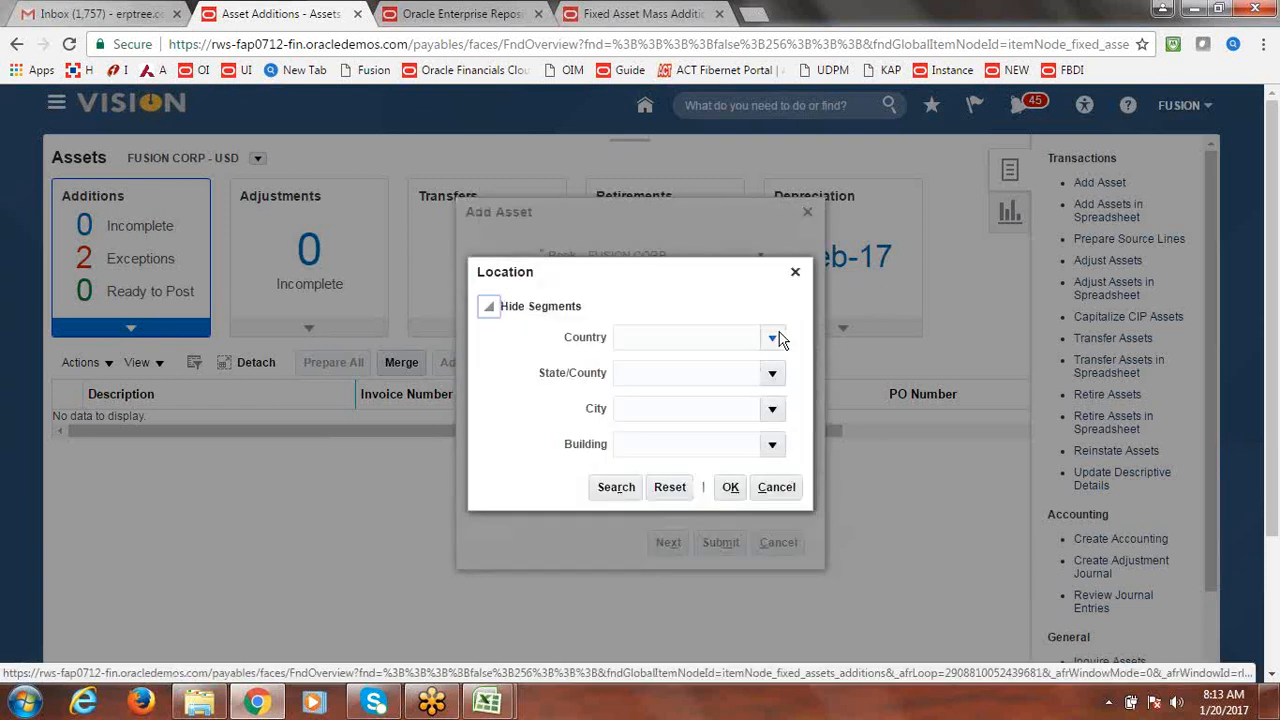
Choose the location segments: Country USA, State/County BEIJING, City ATLANTA and Building OFFICE
left_click(774, 338)
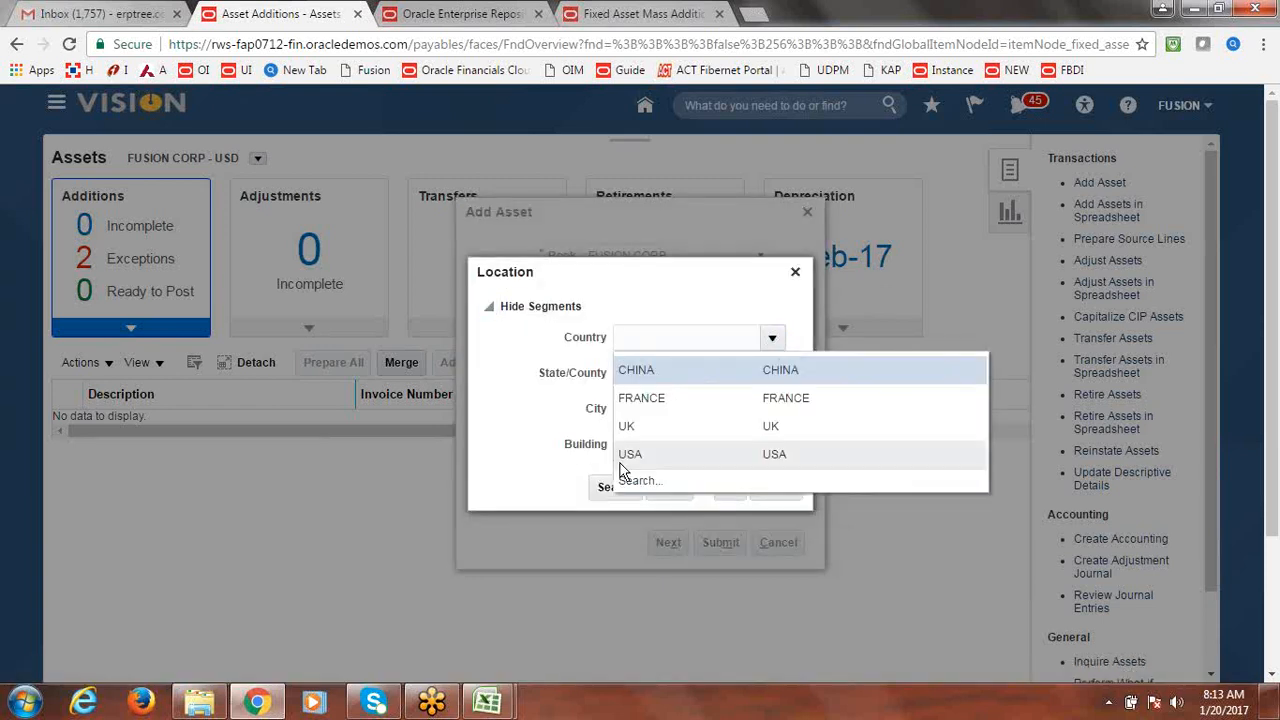
left_click(628, 454)
left_click(772, 376)
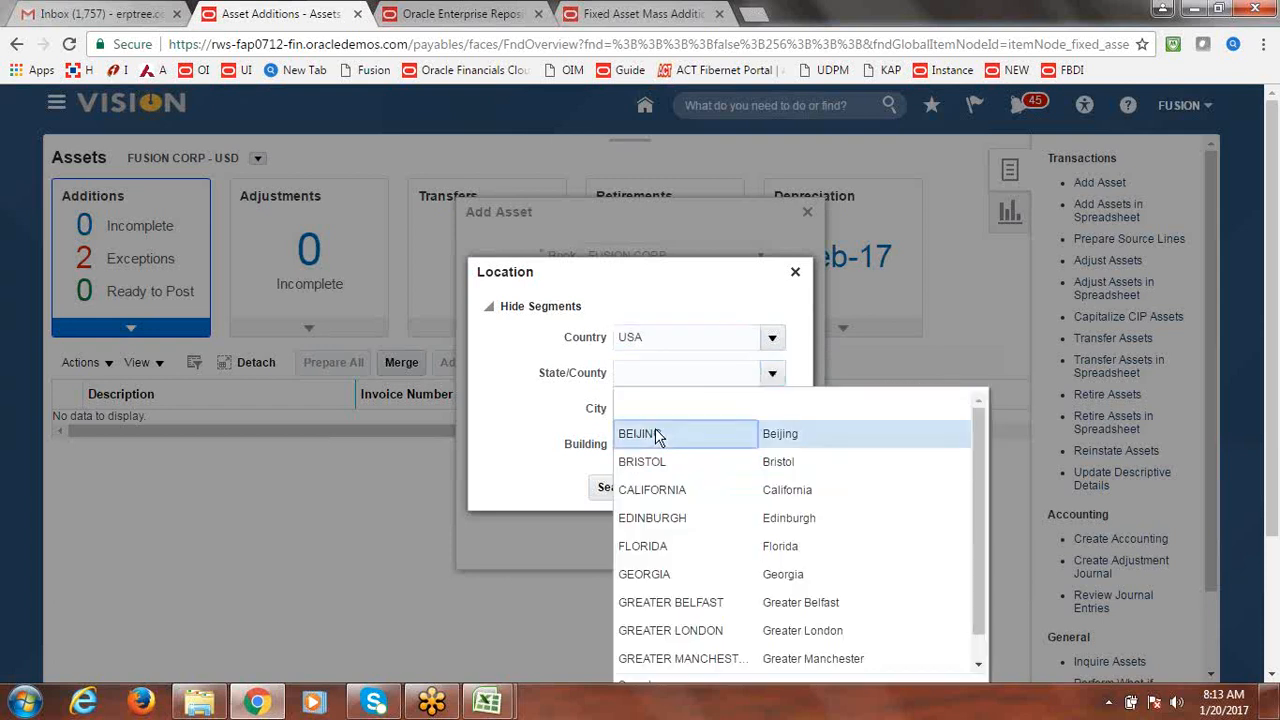
left_click(666, 430)
left_click(775, 410)
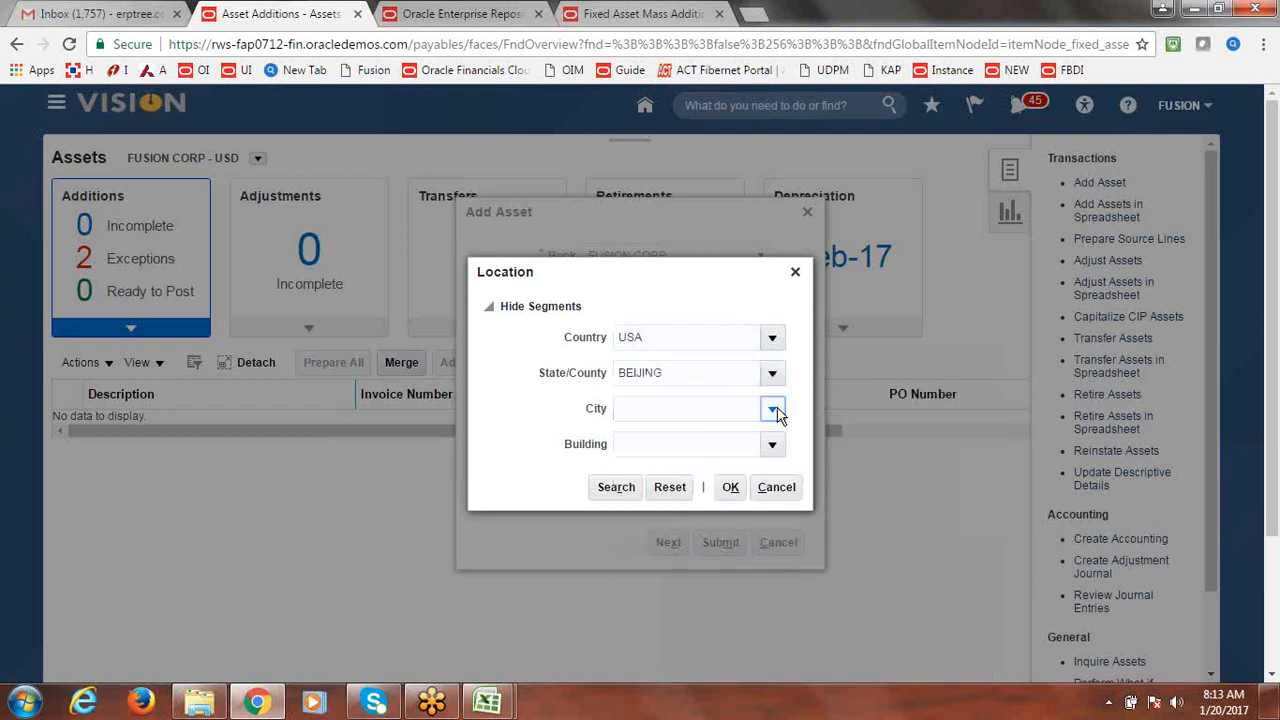
left_click(675, 418)
left_click(773, 445)
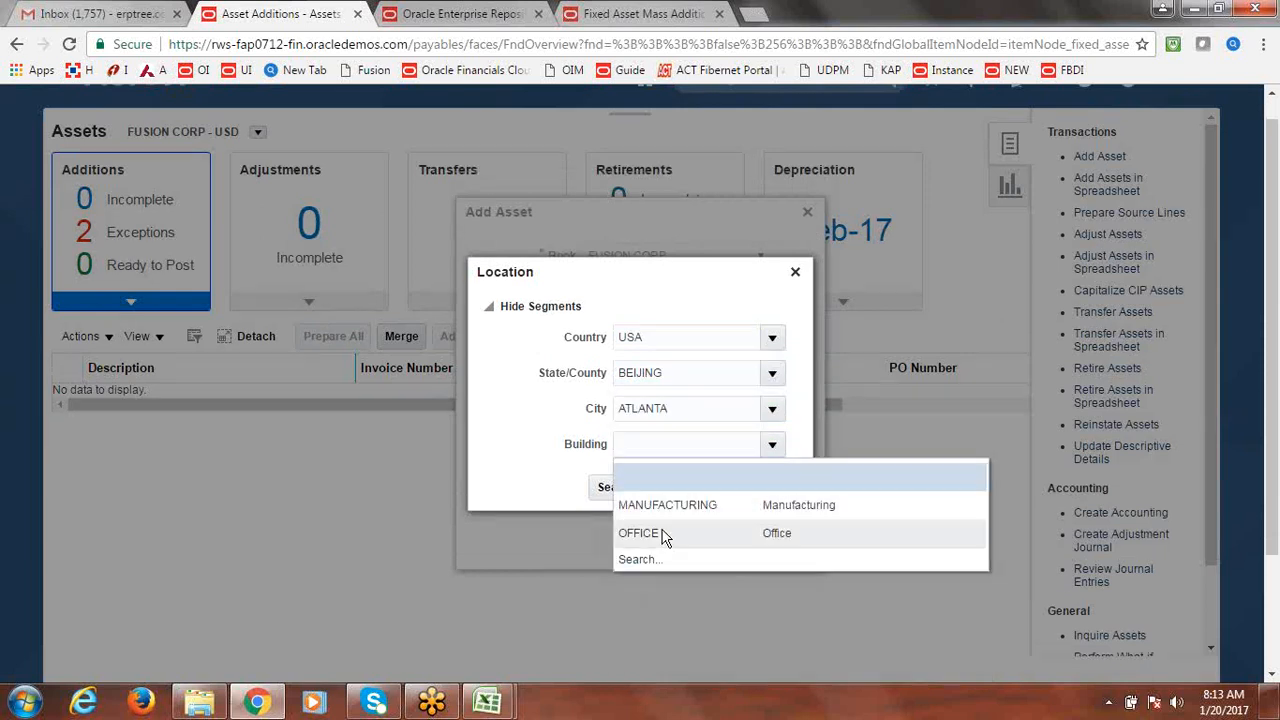
left_click(662, 534)
Copy the Country value USA into the first distribution line's Asset Location Segment1 in the Excel template
double_click(640, 338)
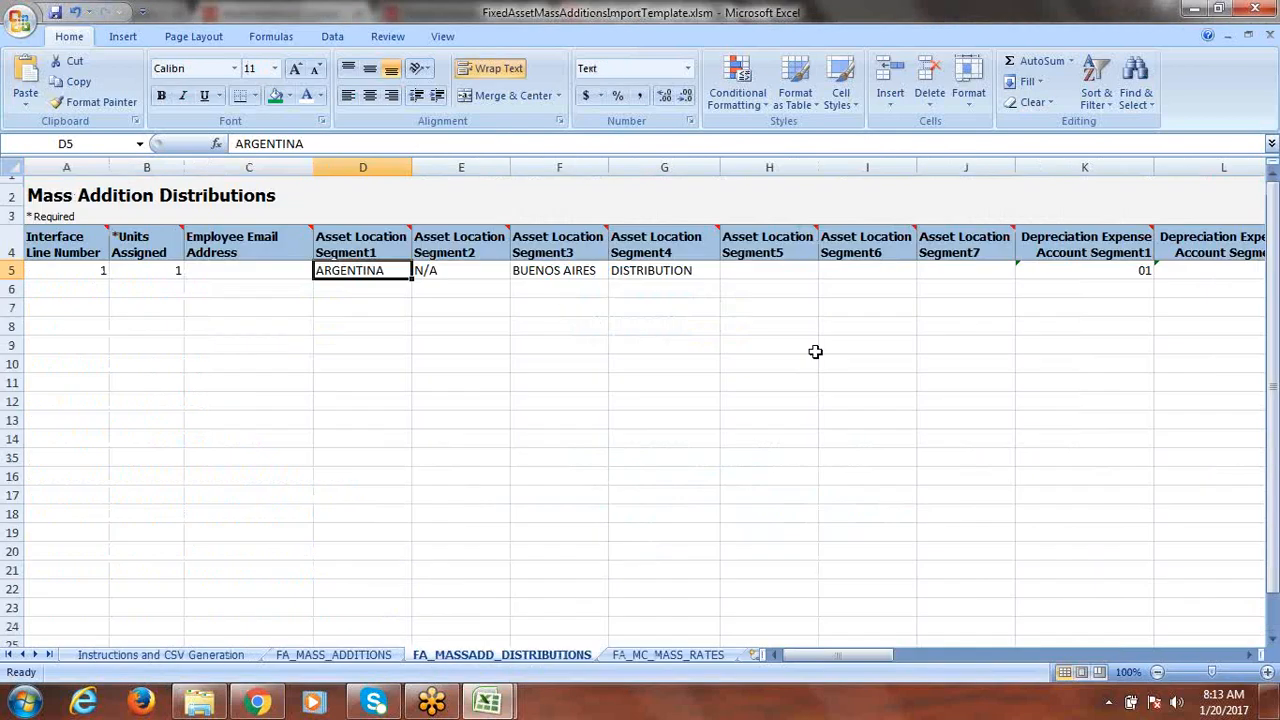
type("USA")
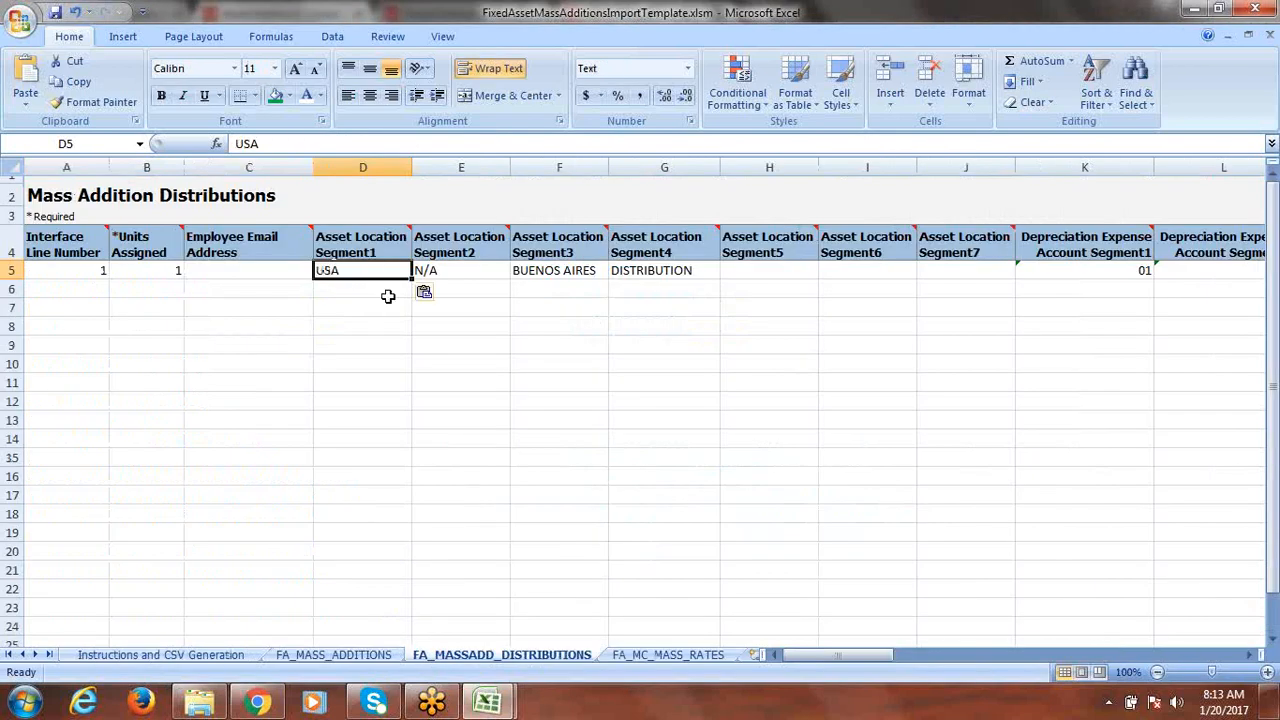
key("Right")
Copy the State/County value BEIJING from the Chrome location form into the first distribution line's Asset Location Segment2 in Excel
key("alt+Tab")
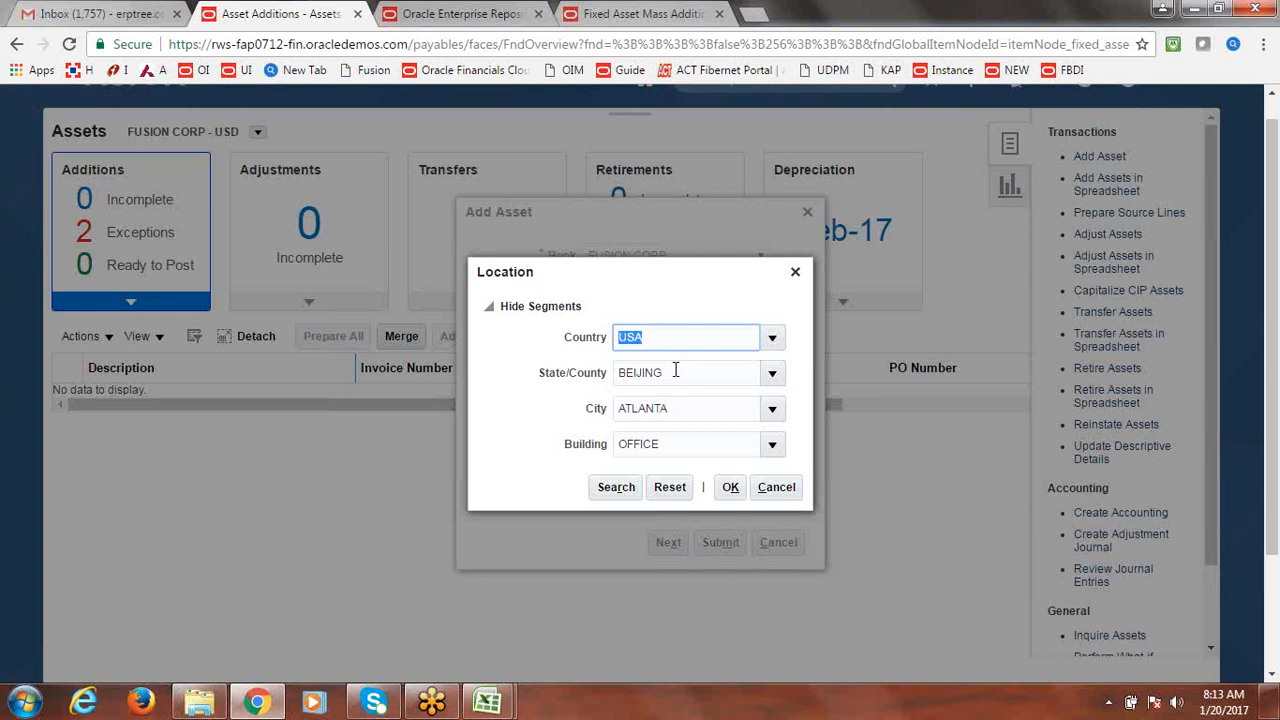
key("Tab")
key("ctrl+c")
key("alt+Tab")
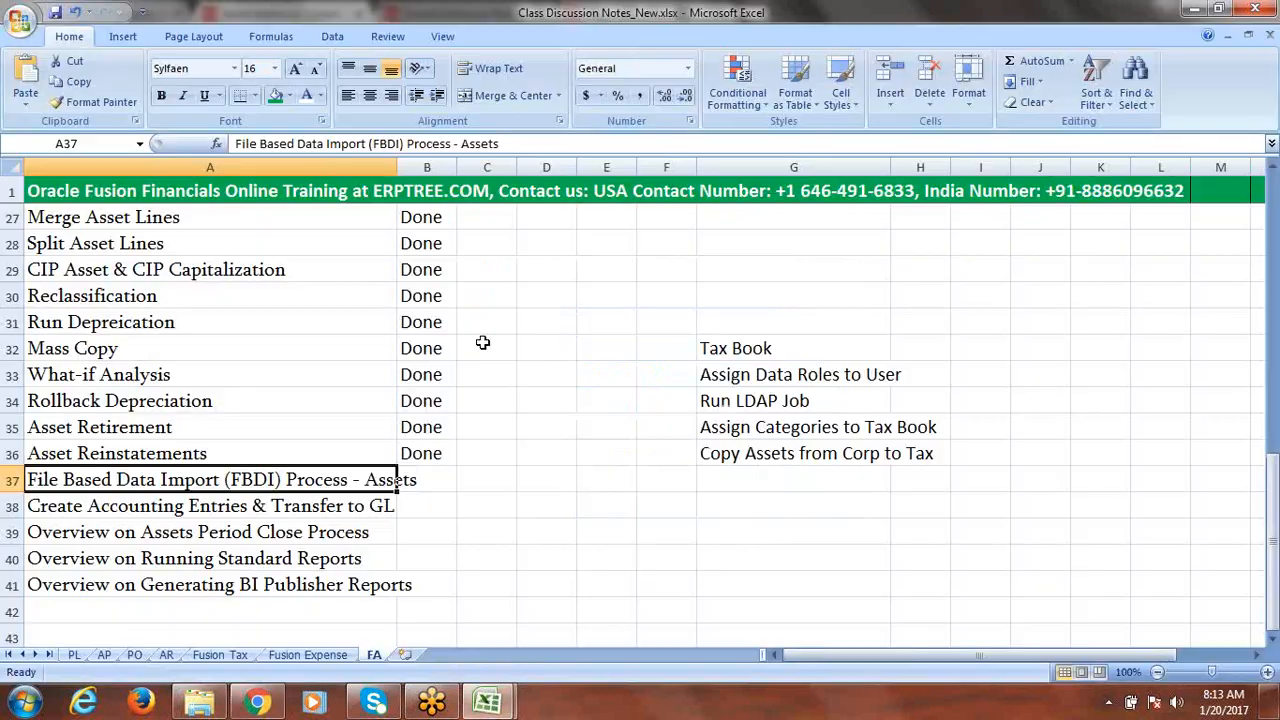
key("ctrl+v")
key("Right")
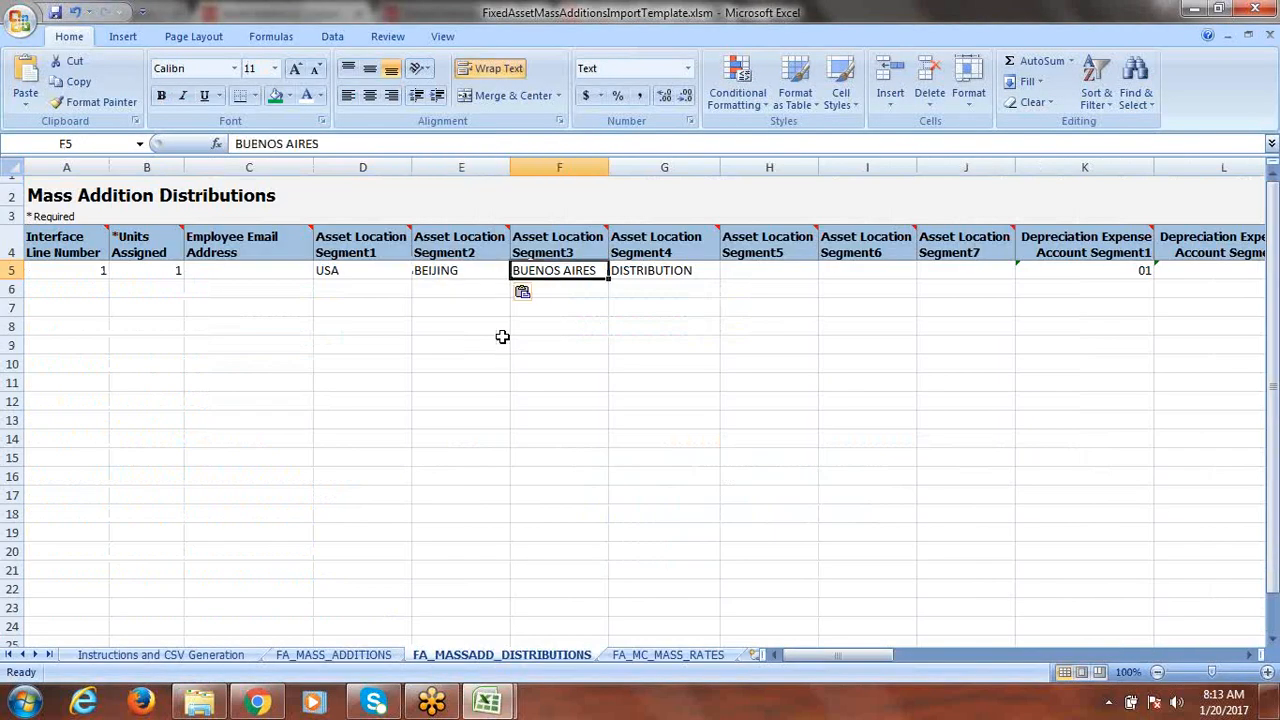
Copy the City value ATLANTA from the Chrome location form into the first distribution line's Asset Location Segment3 in Excel
key("ctrl+c")
key("alt+Tab")
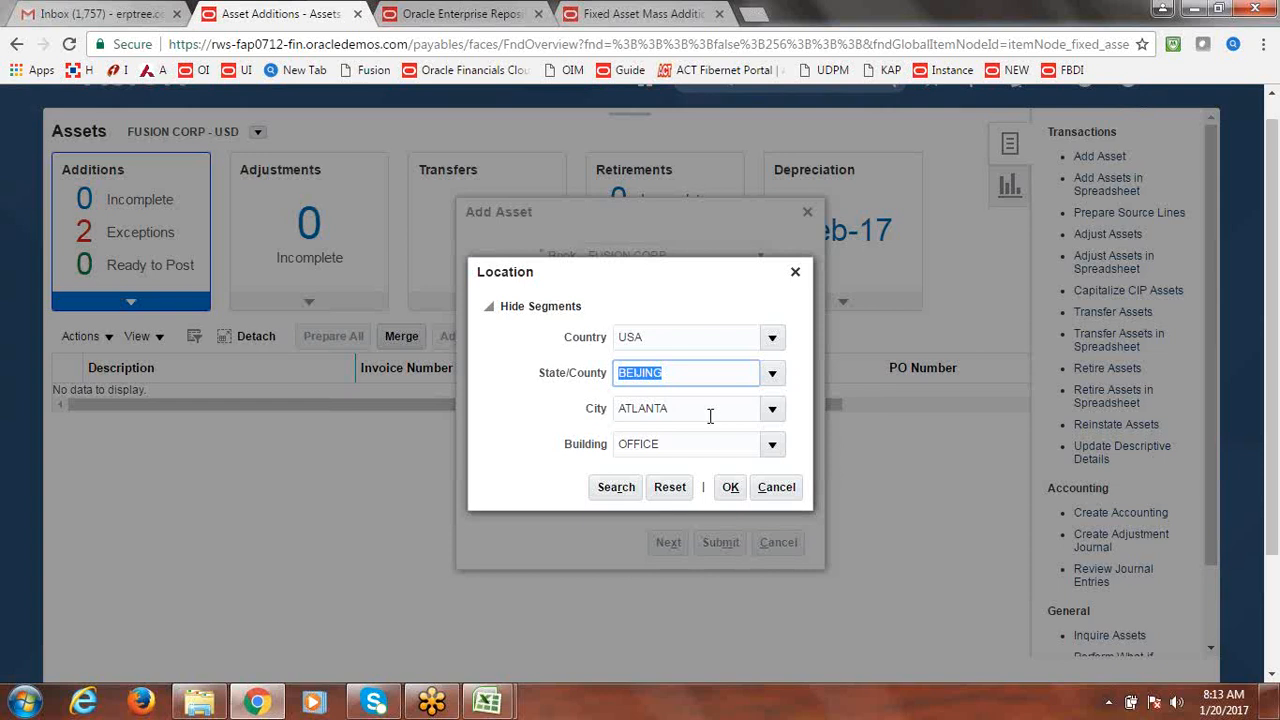
key("Tab")
key("ctrl+c")
key("alt+Tab")
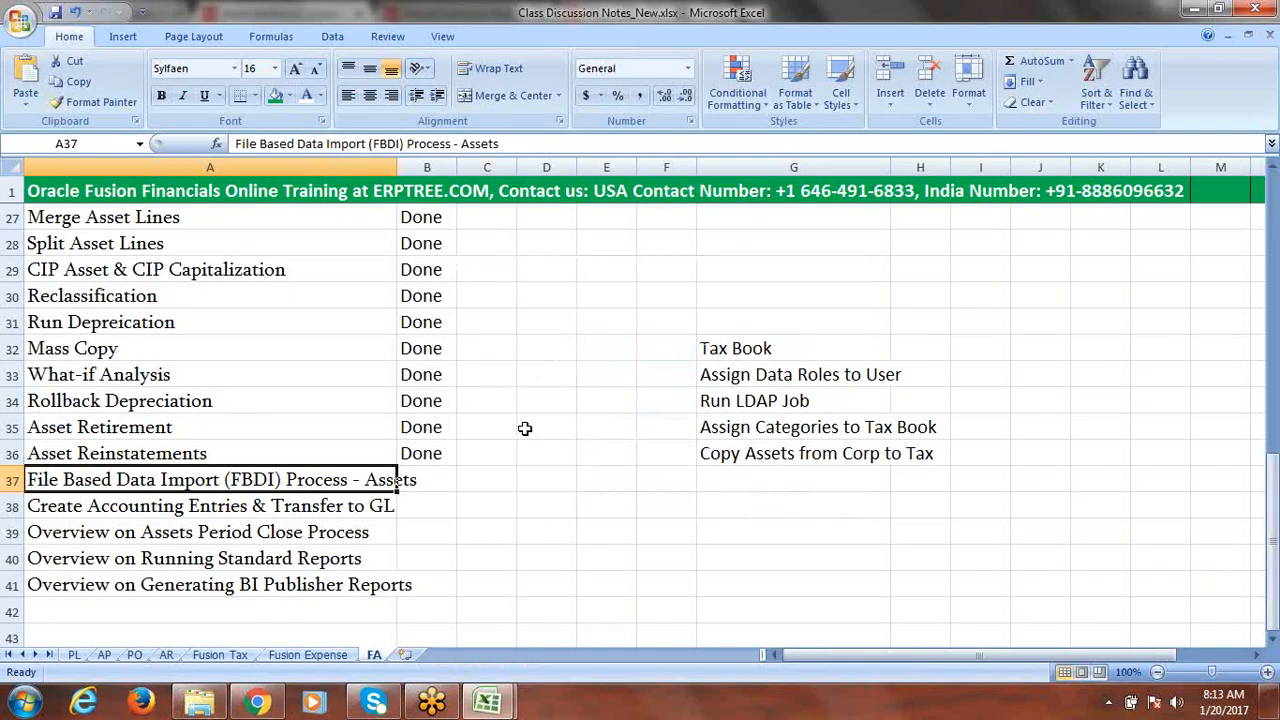
key("ctrl+v")
key("Right")
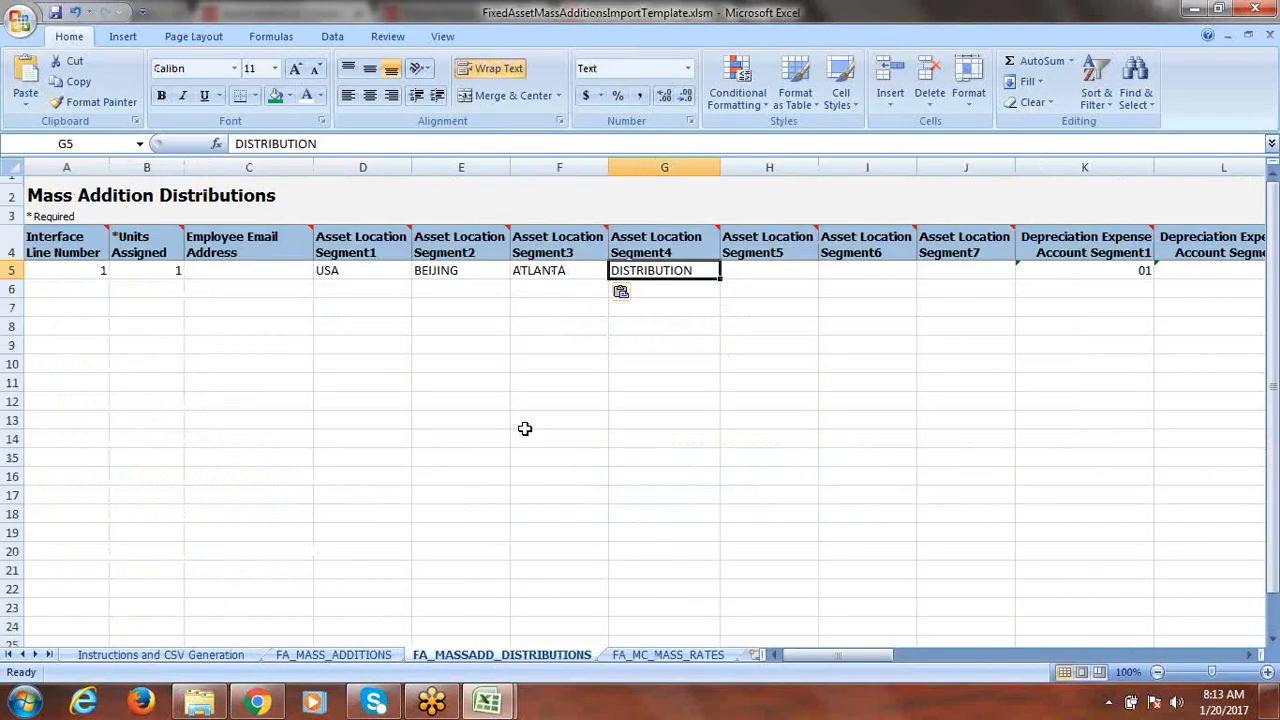
Copy the Building value OFFICE from the Chrome location form into the first distribution line's Asset Location Segment4 in Excel
key("alt+Tab")
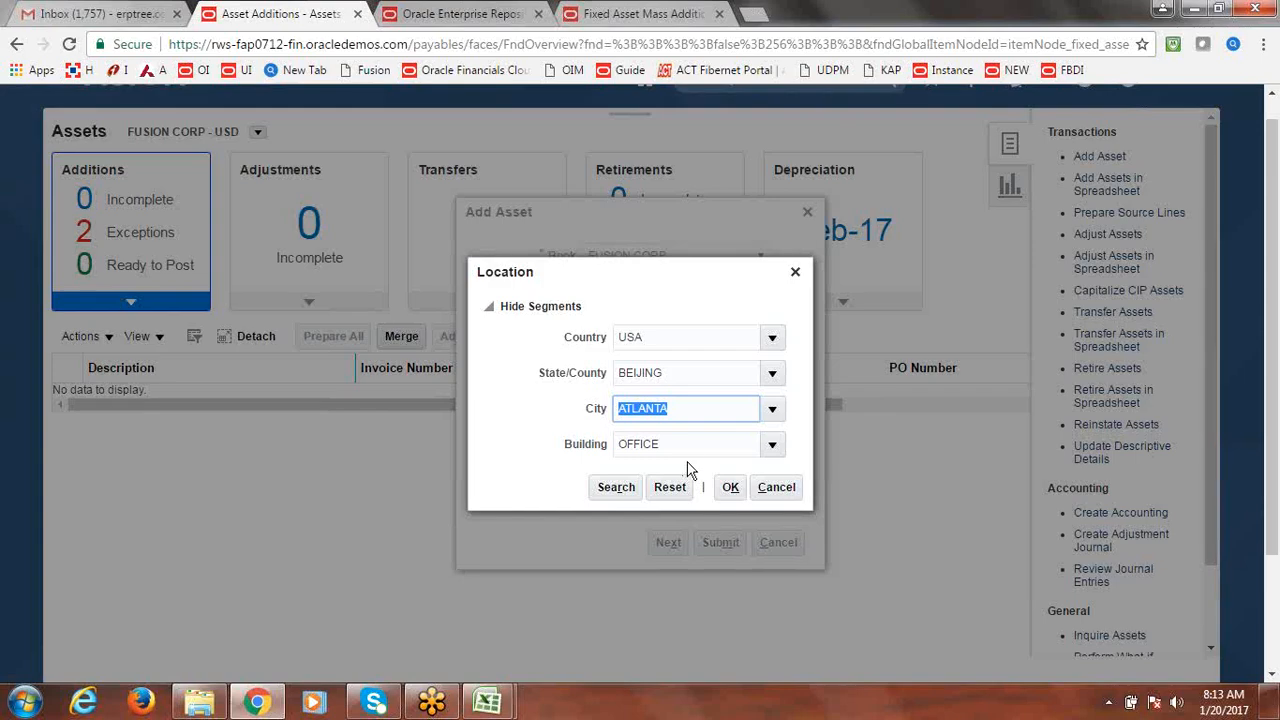
key("Tab")
key("alt+Tab")
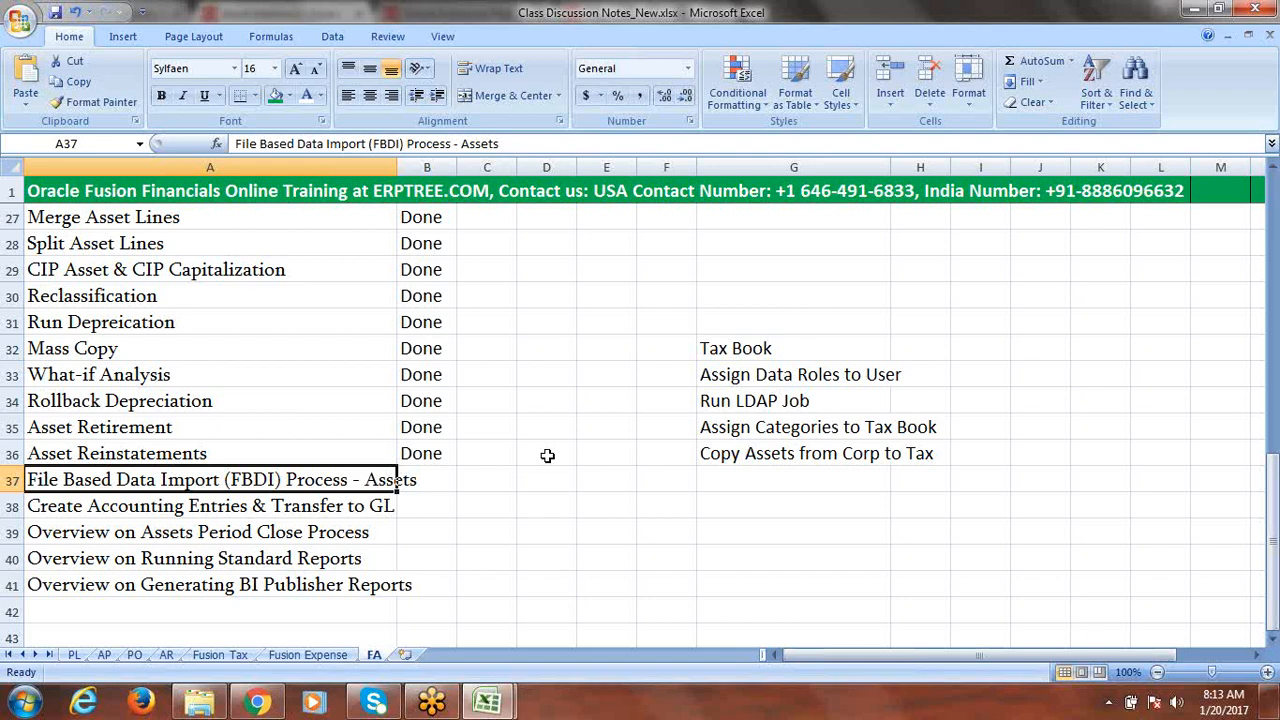
key("alt+Tab")
key("Tab")
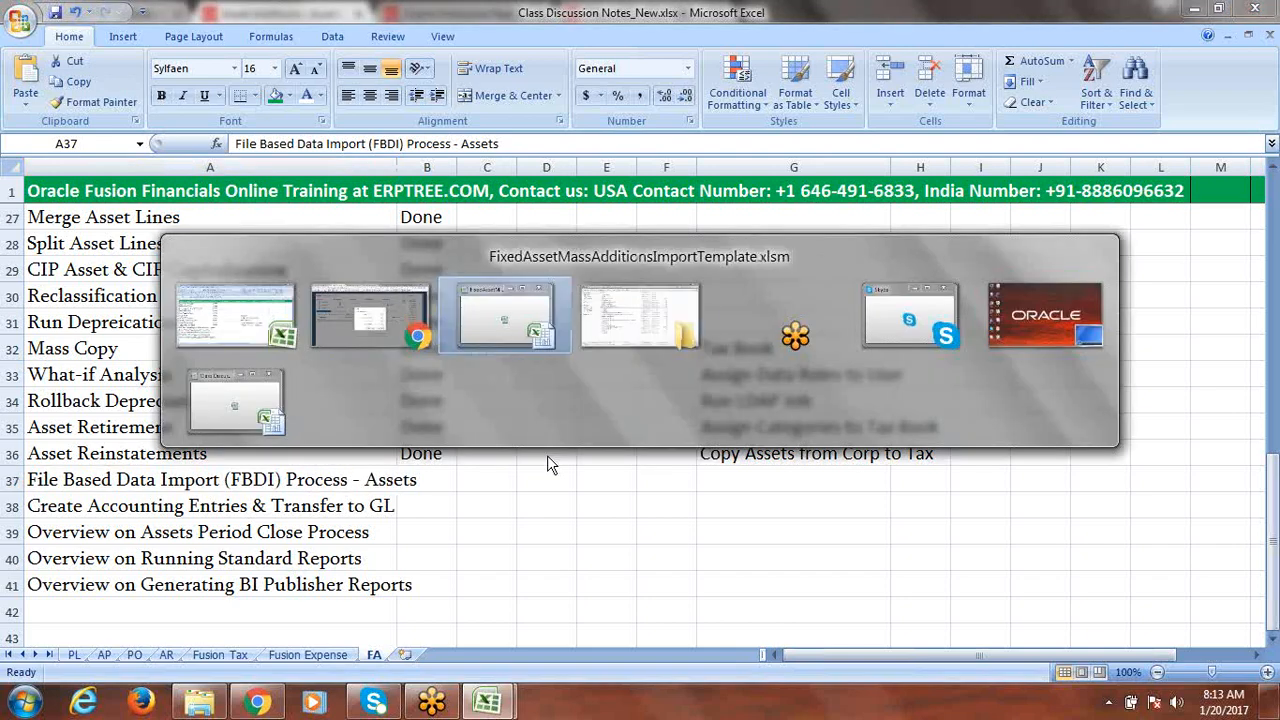
key("alt+Tab")
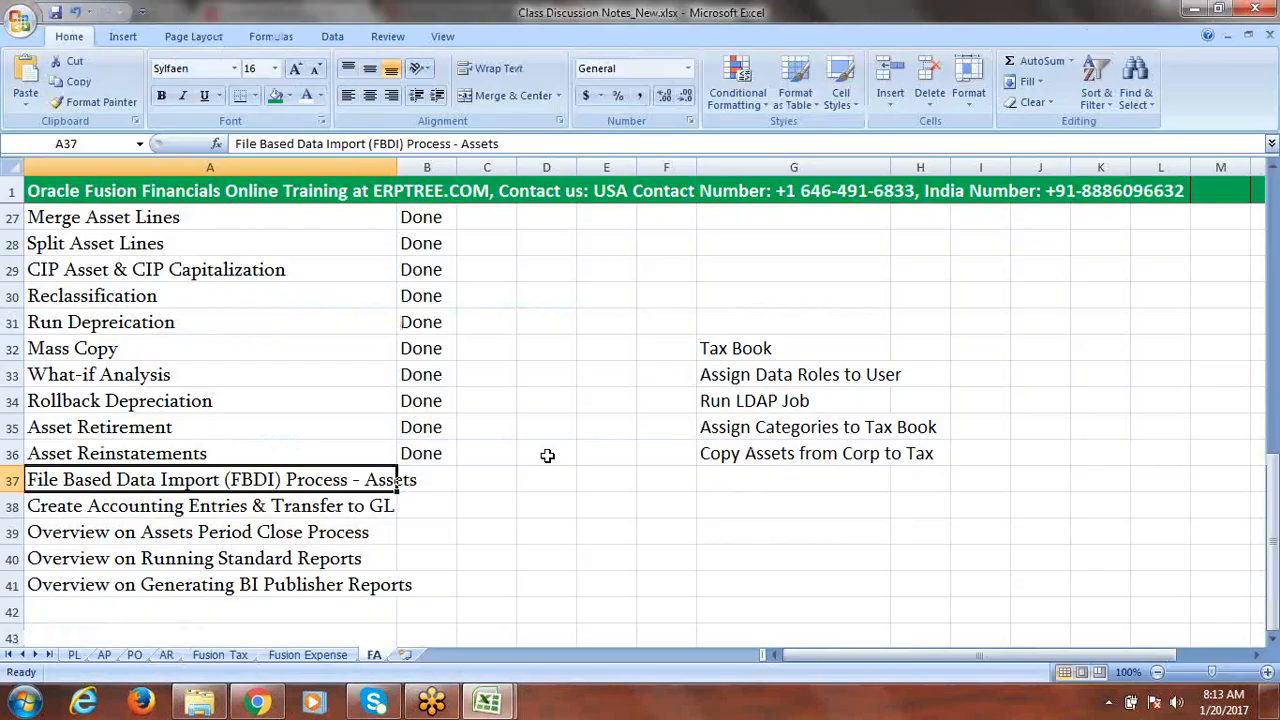
key("alt+Tab")
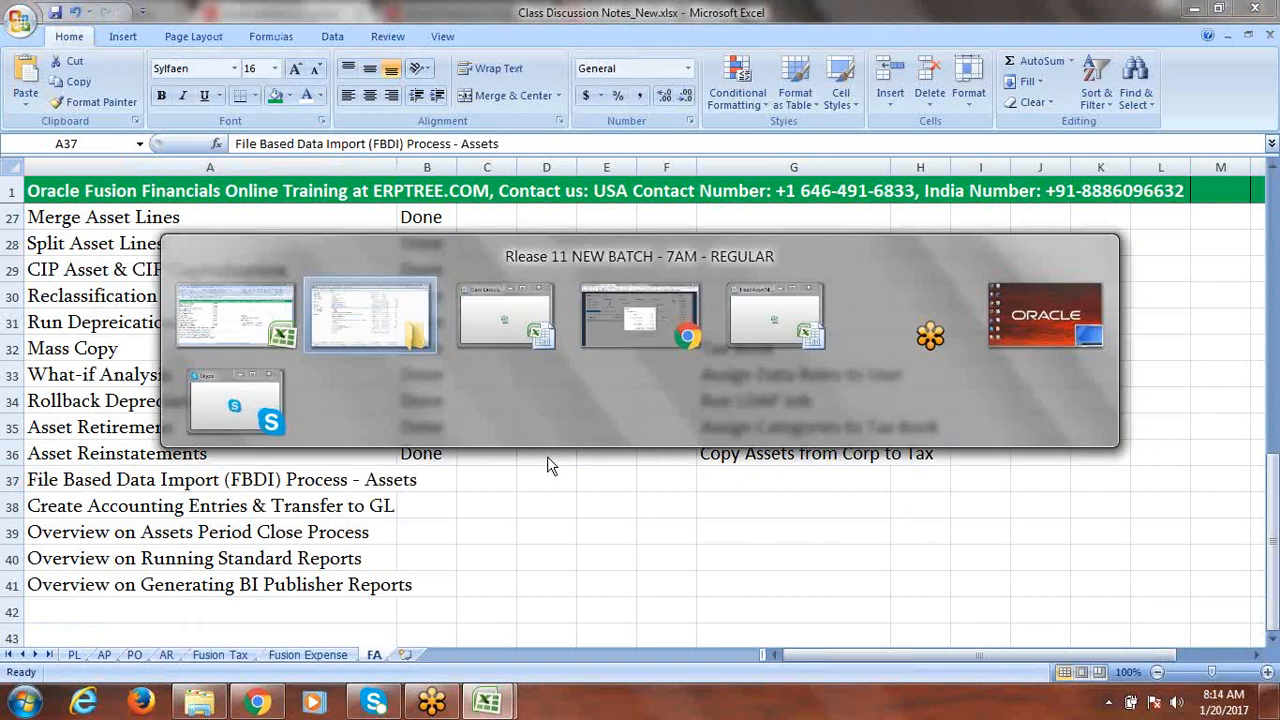
key("Tab")
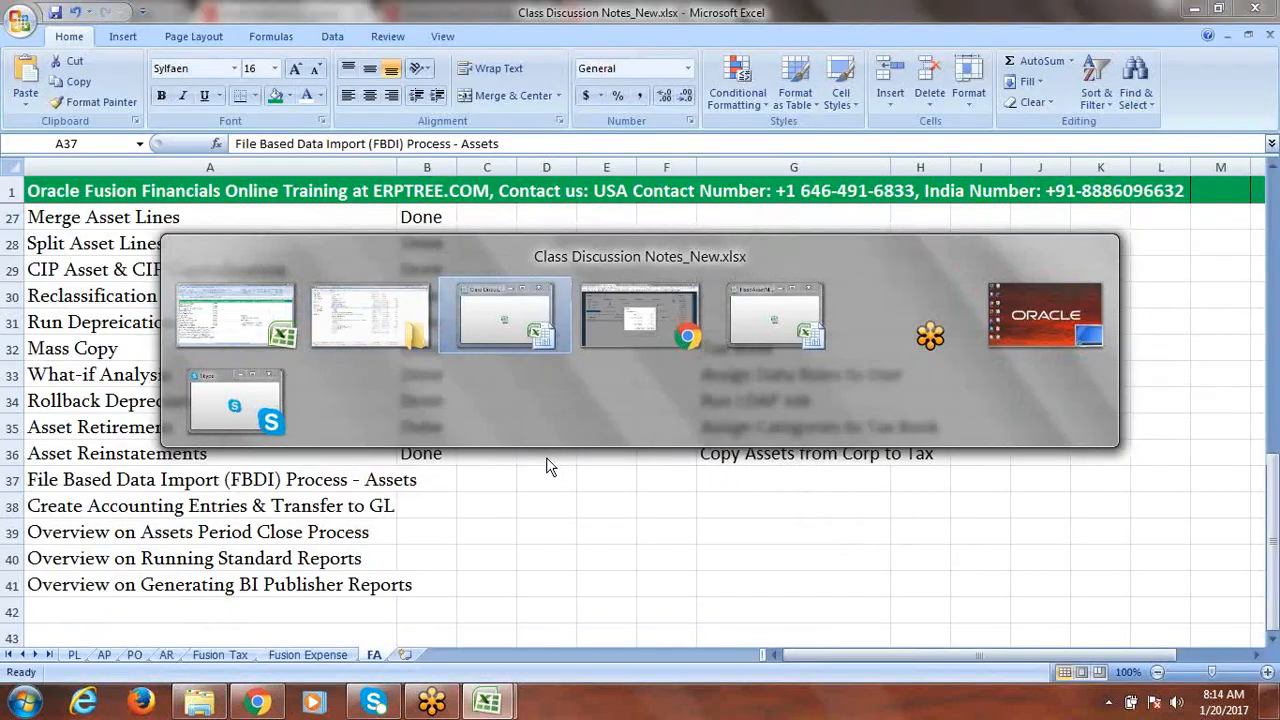
key("Tab")
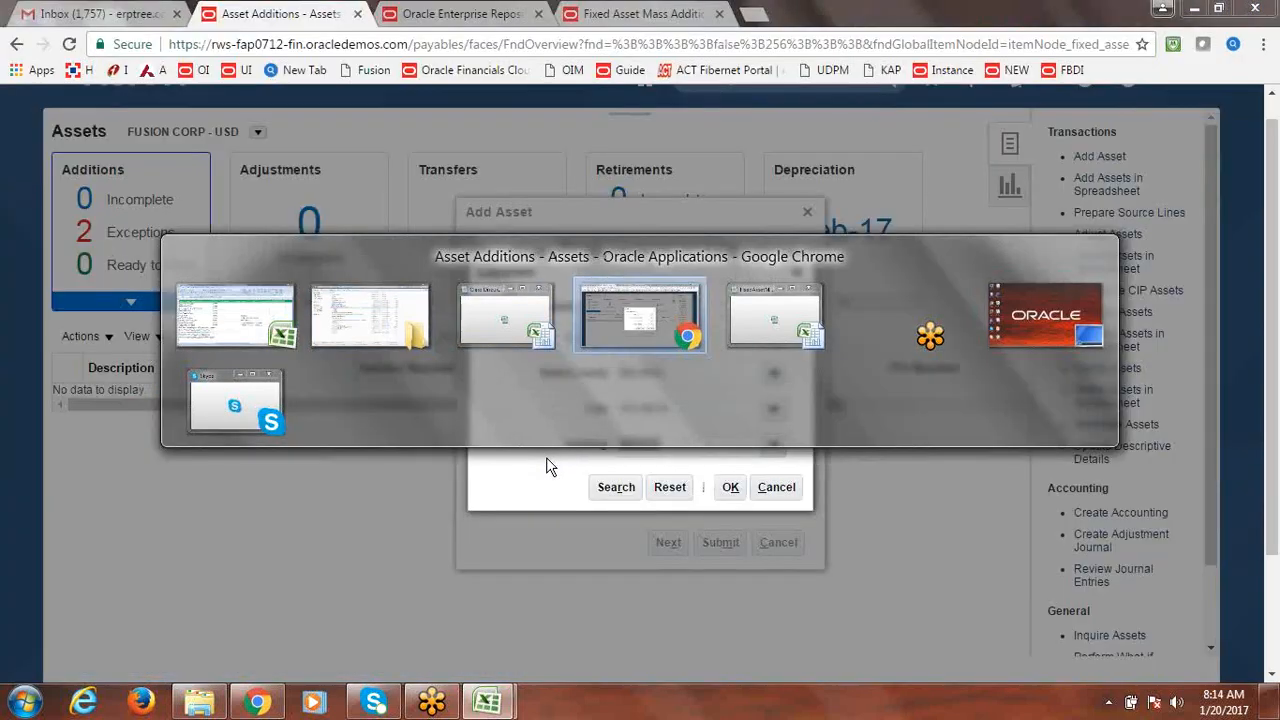
key("Tab")
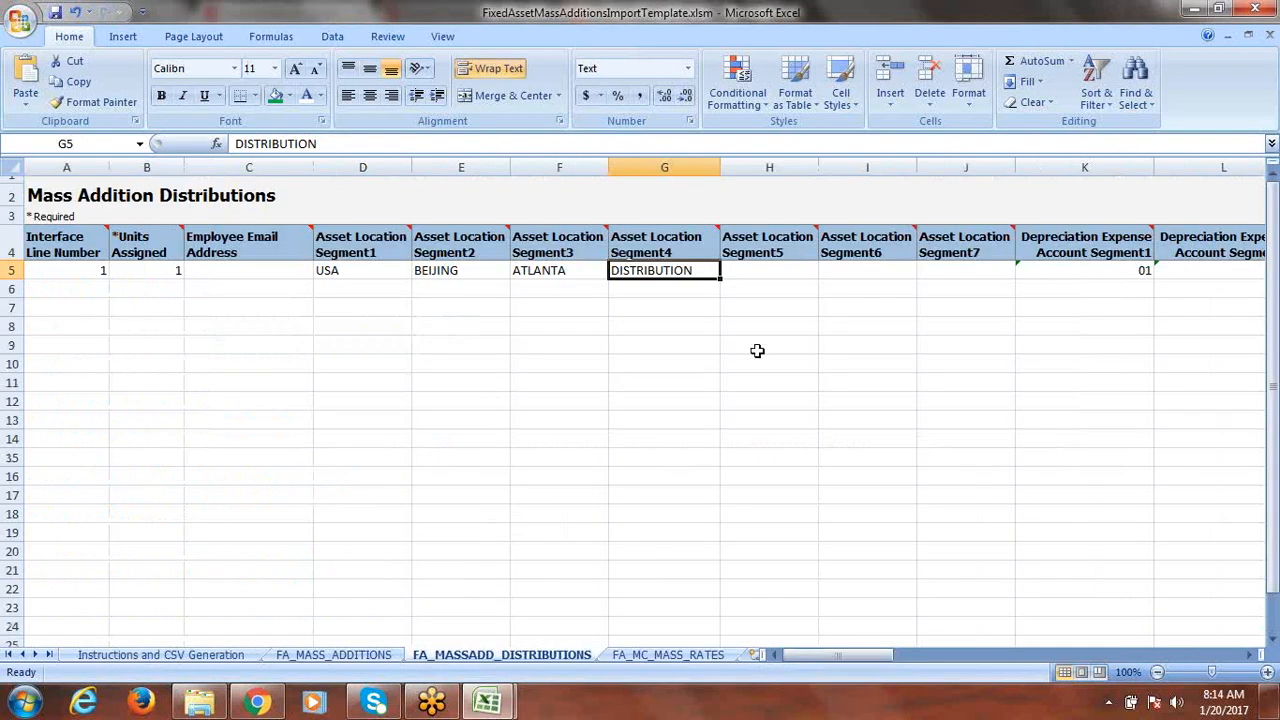
key("ctrl+v")
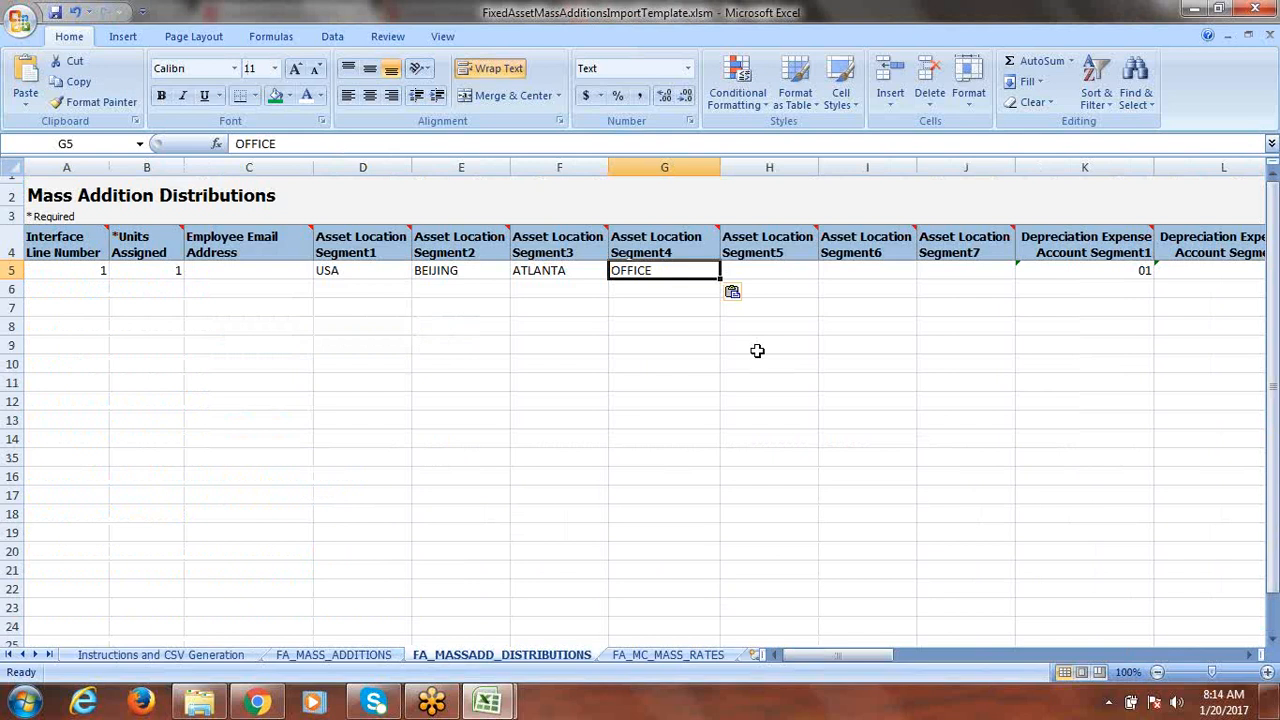
Accept the chosen location in the Chrome Add Asset form and dismiss the application error and the Expense Account dialog
key("Right")
key("Right")
key("Right")
key("Right")
key("Right")
key("Right")
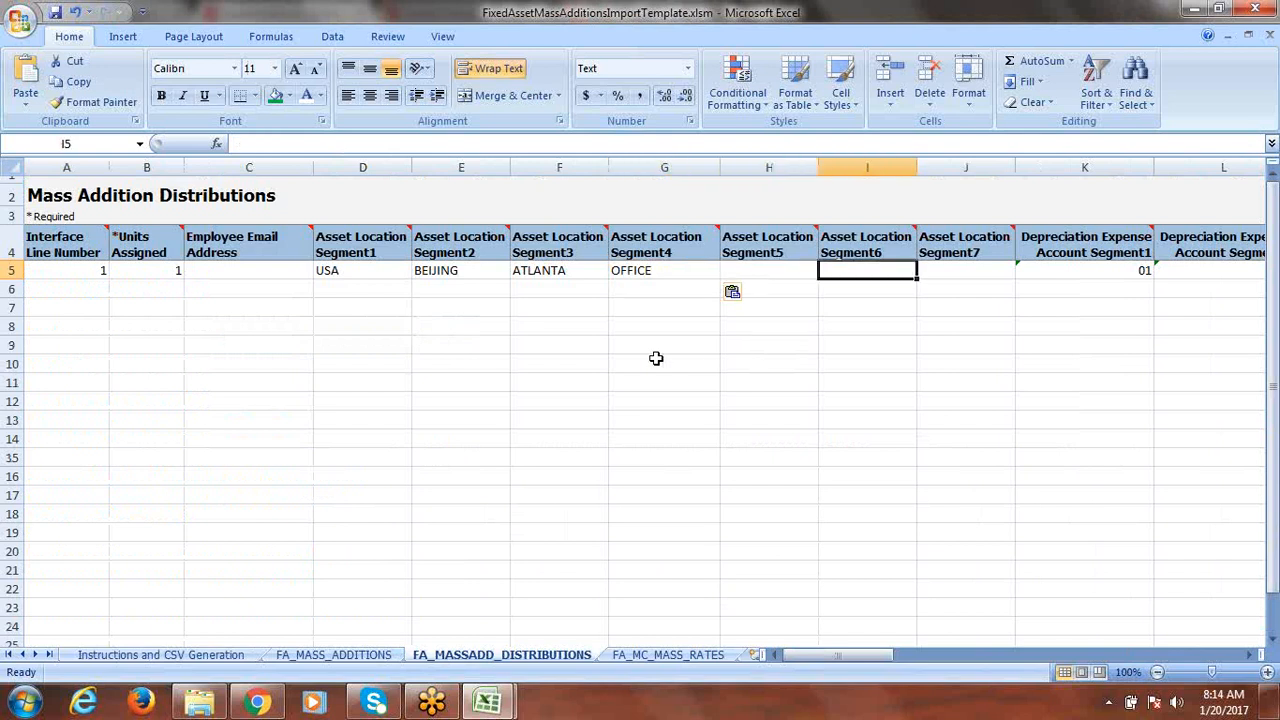
key("Right")
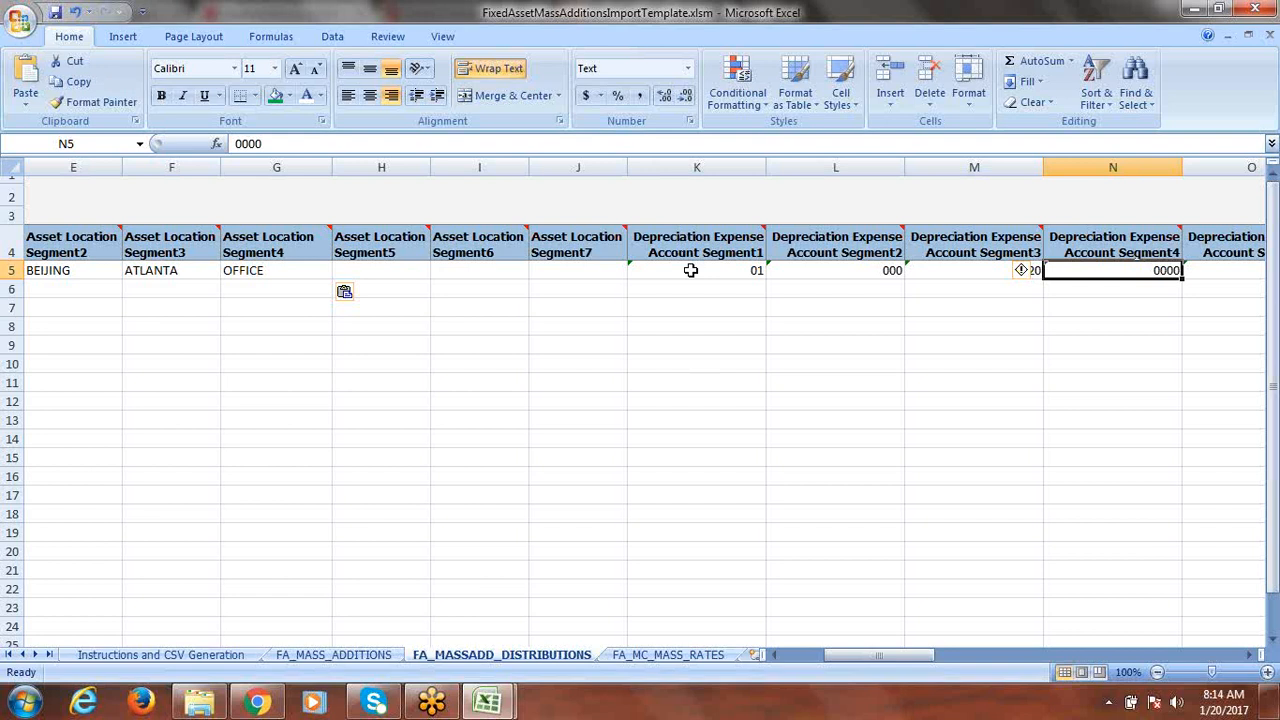
key("alt+Tab")
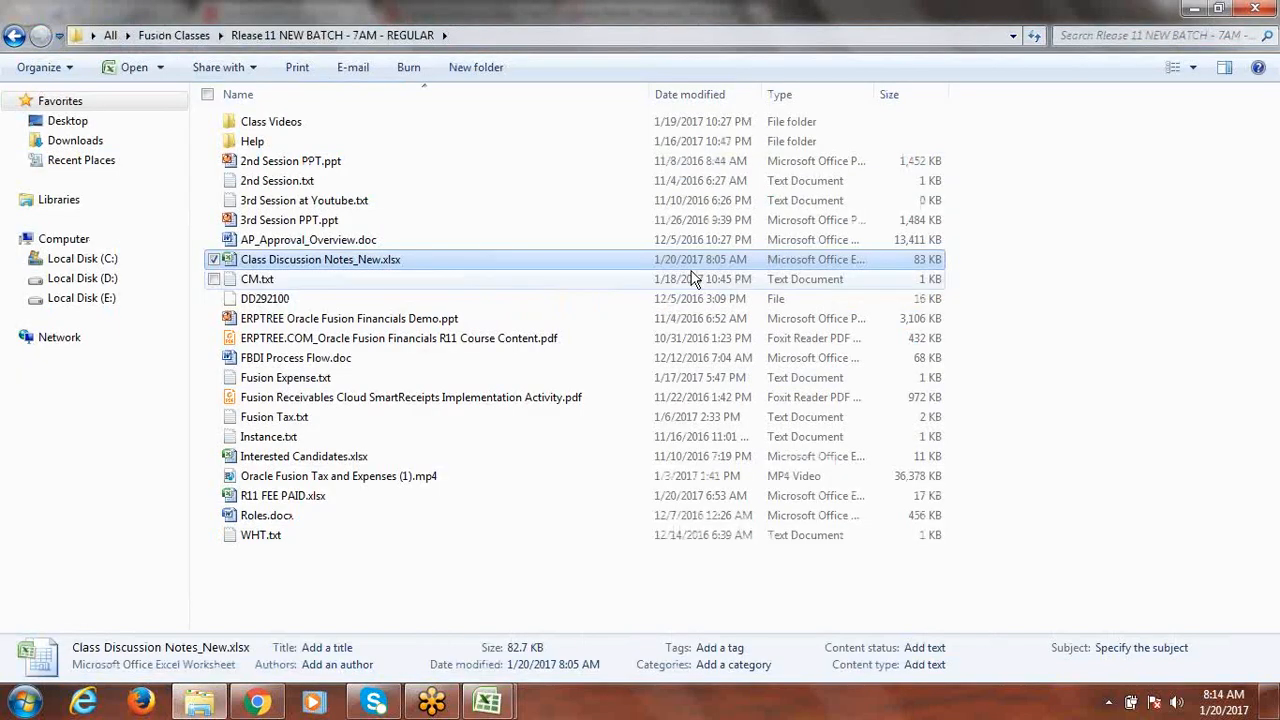
left_click(257, 703)
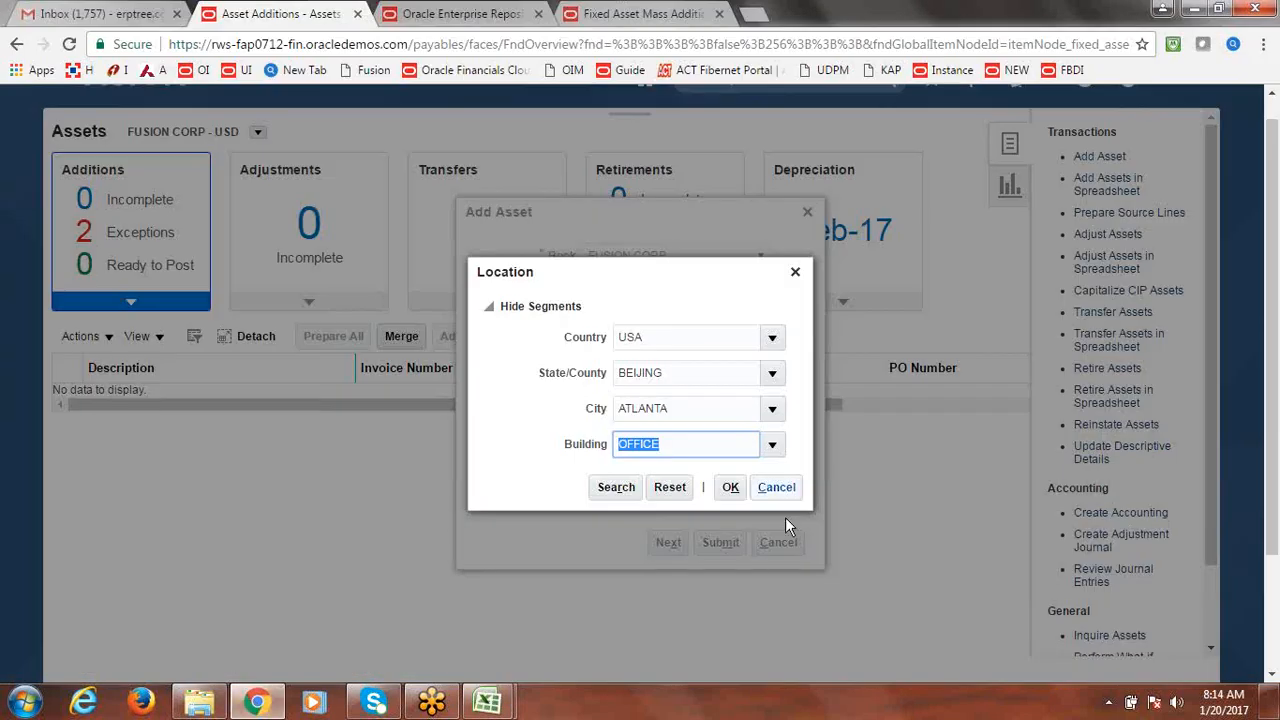
left_click(735, 489)
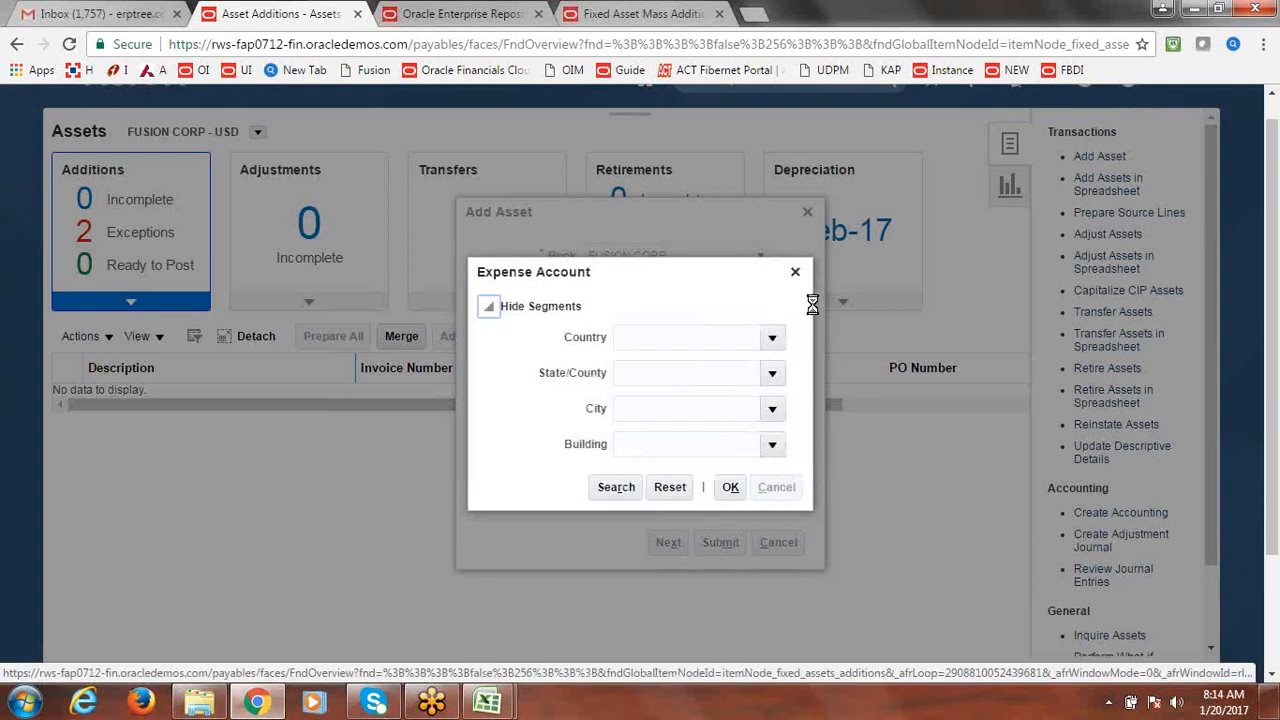
left_click(795, 272)
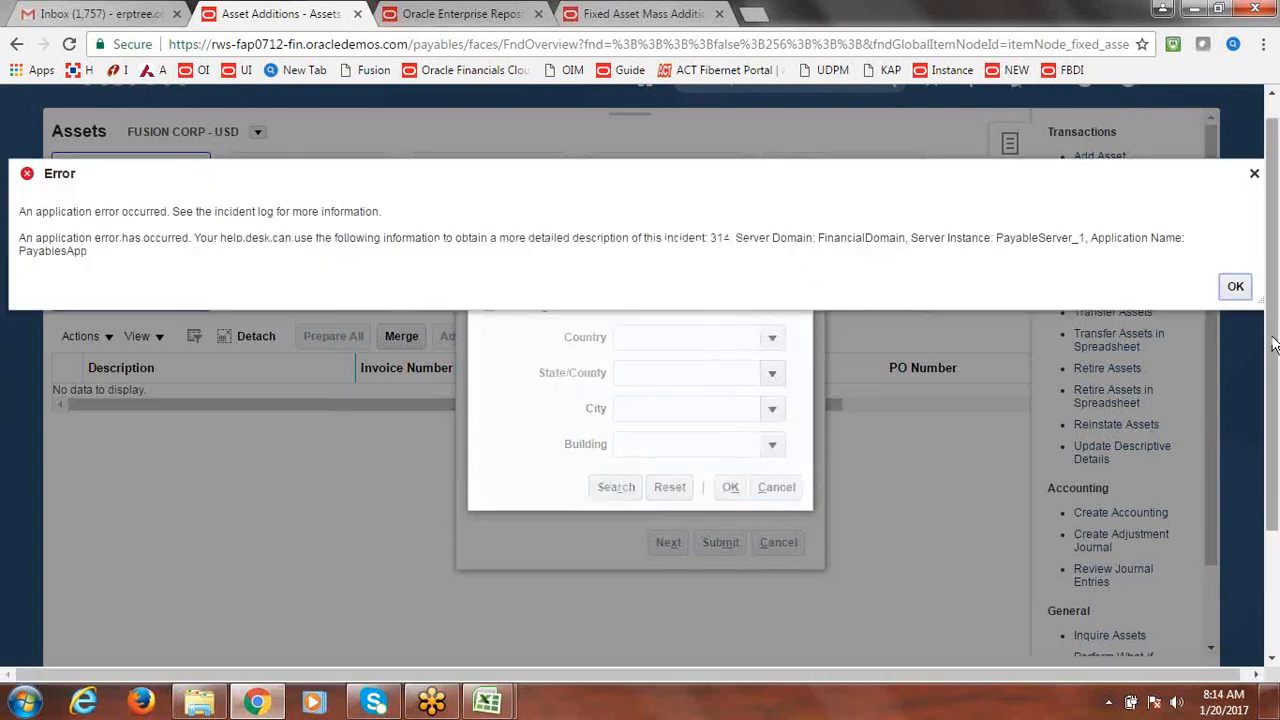
left_click(1236, 286)
left_click(795, 274)
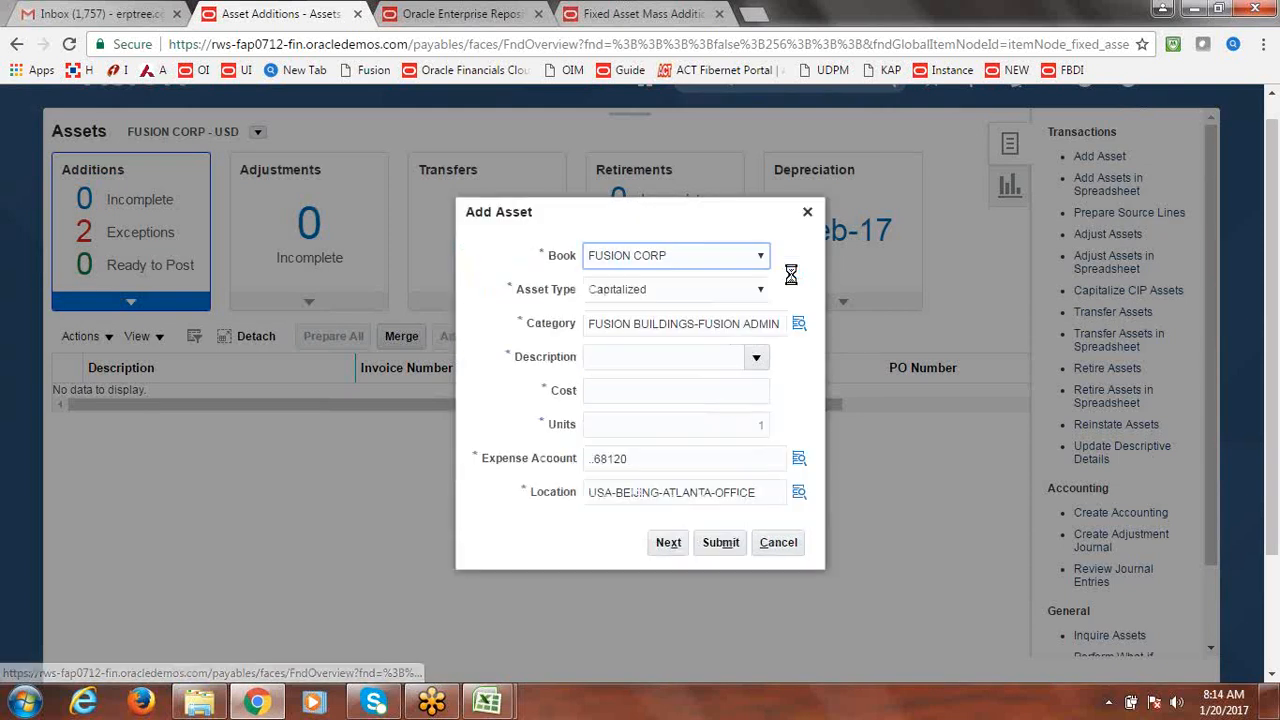
Reopen the Expense Account segments and choose Company 1000 Fusion Financial Services and Department 1000
left_click(798, 460)
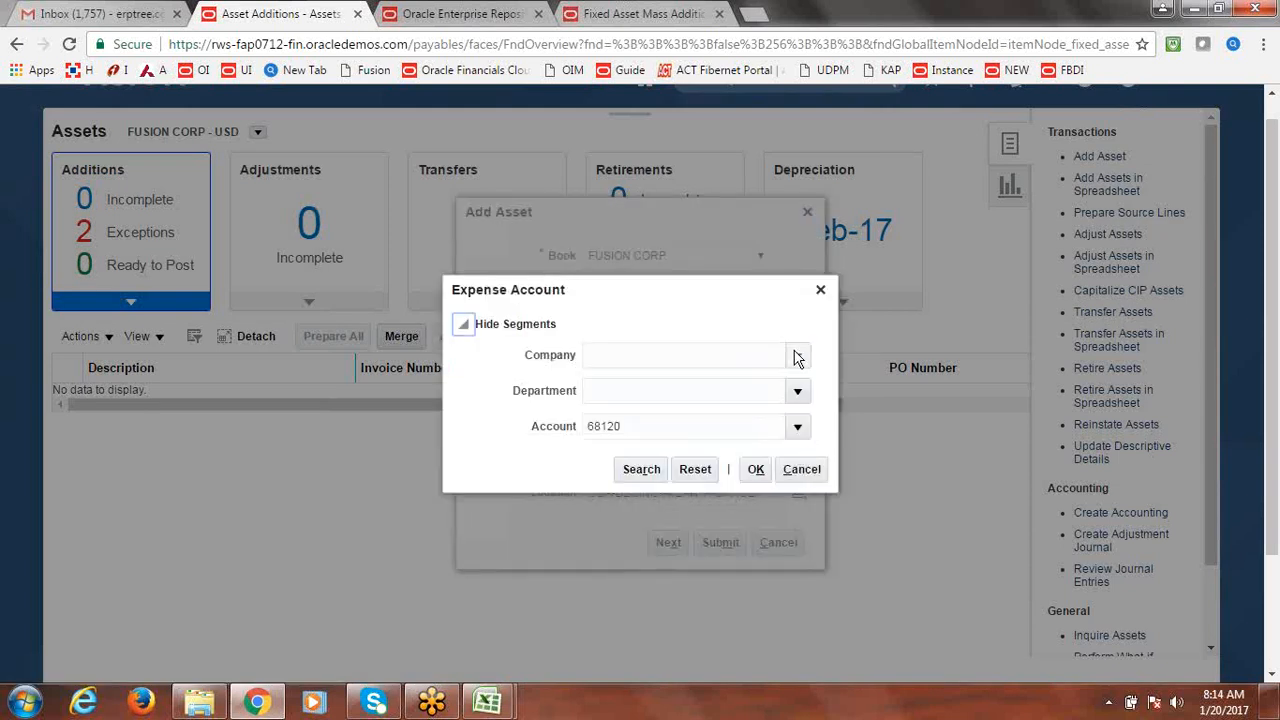
left_click(797, 358)
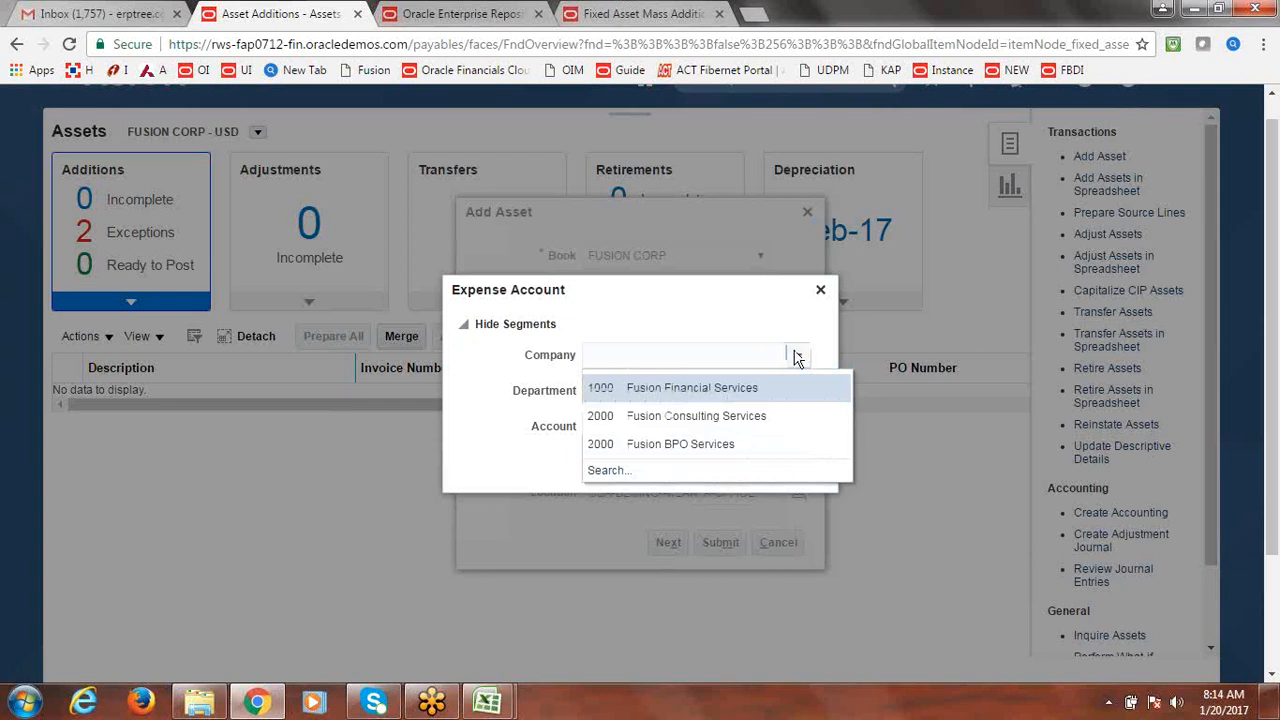
left_click(708, 393)
left_click(799, 395)
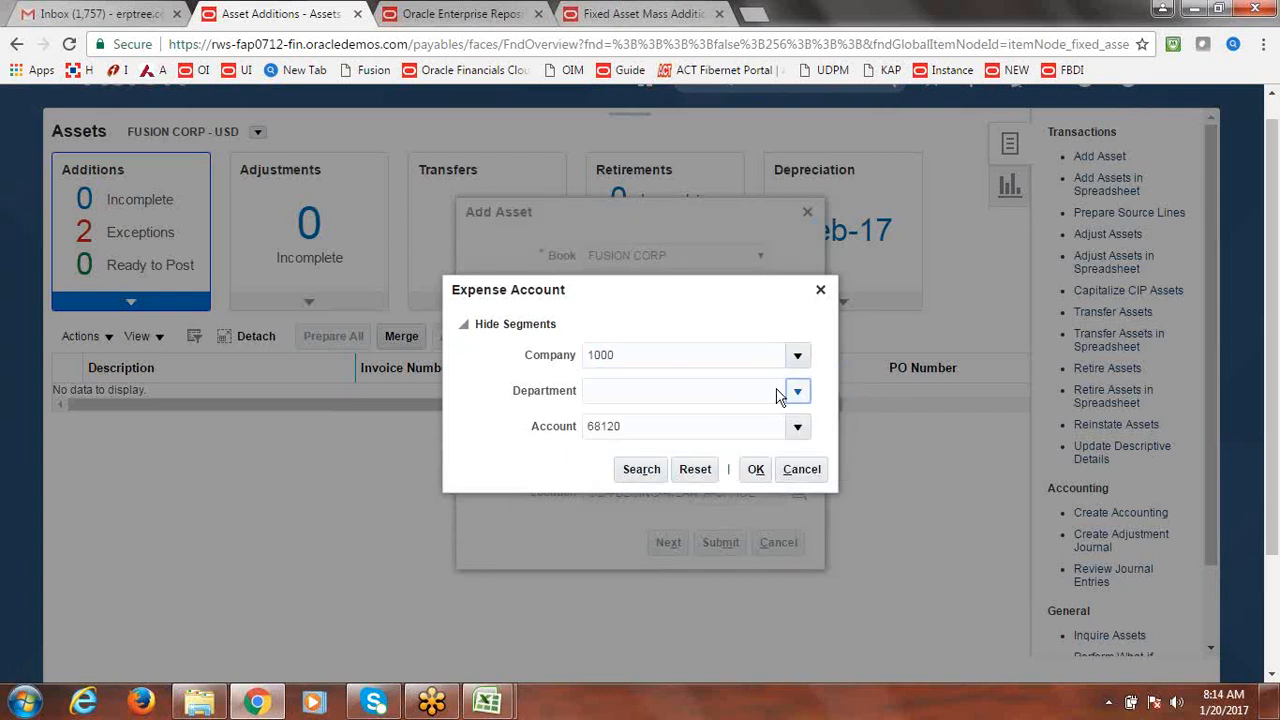
left_click(779, 395)
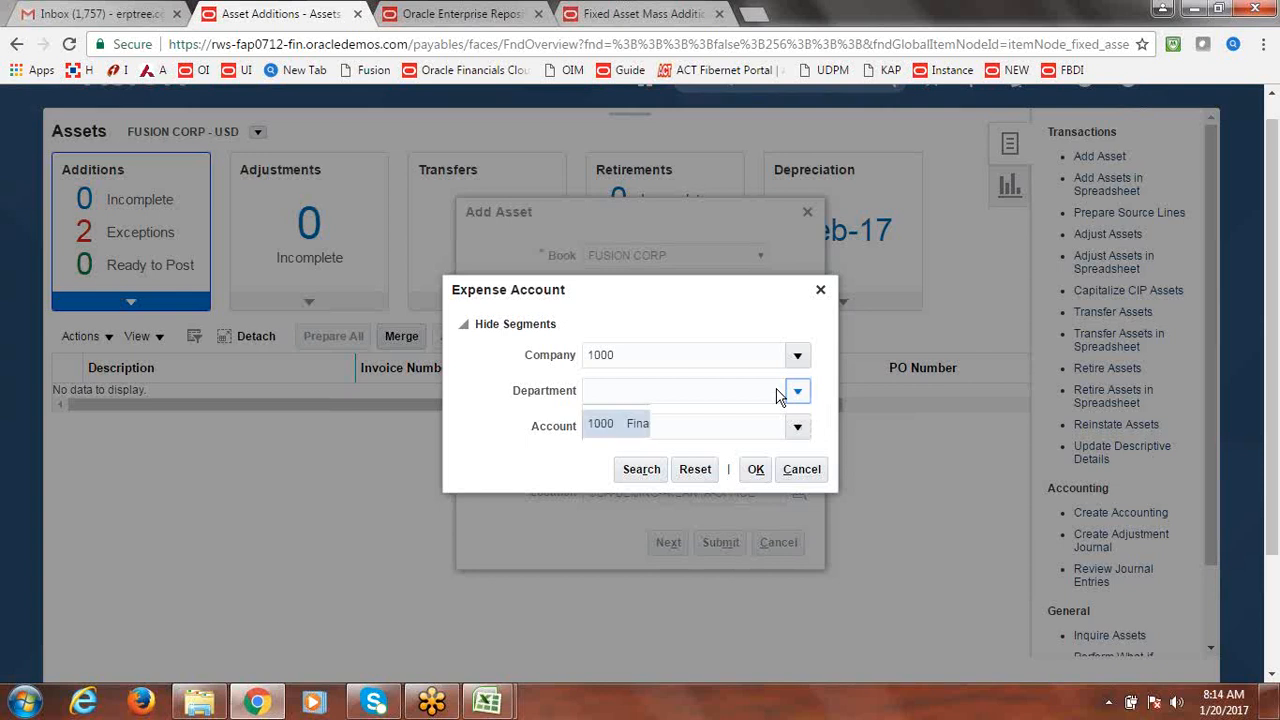
left_click(654, 417)
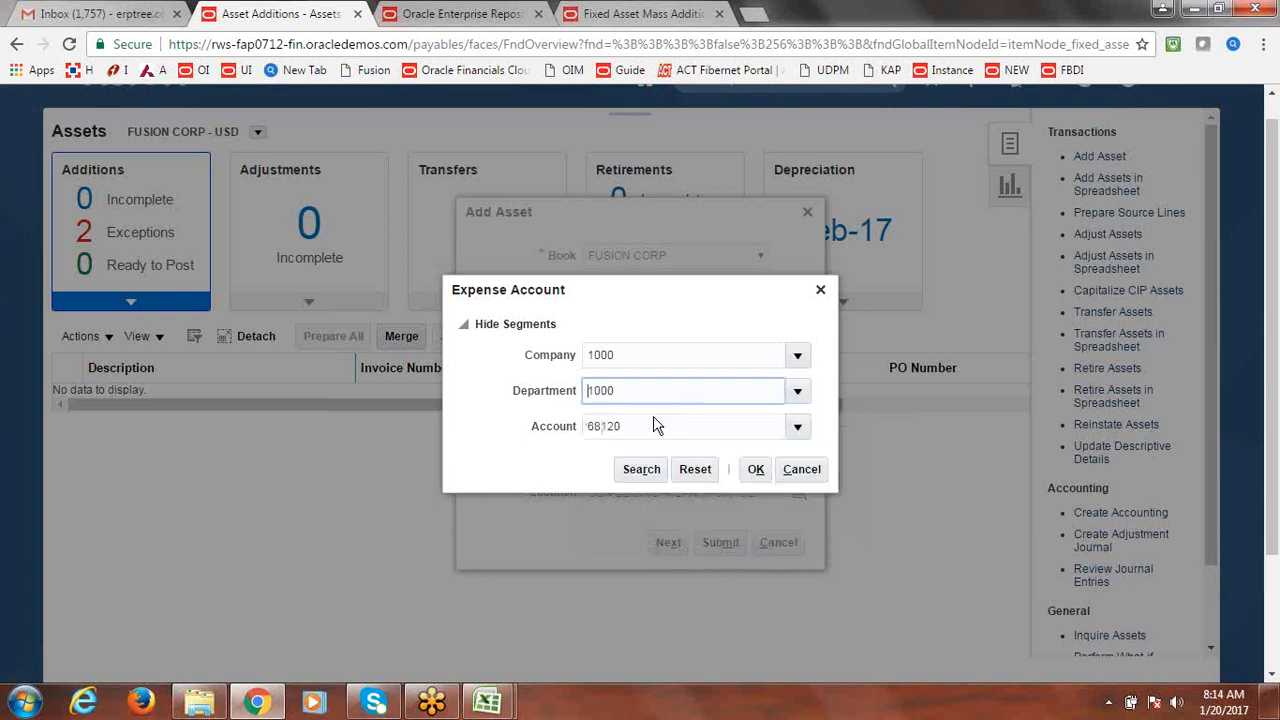
Enter 1000 in both Depreciation Expense Account Segment1 and Segment2 of the first distribution line in the Excel import template
key("alt+Tab")
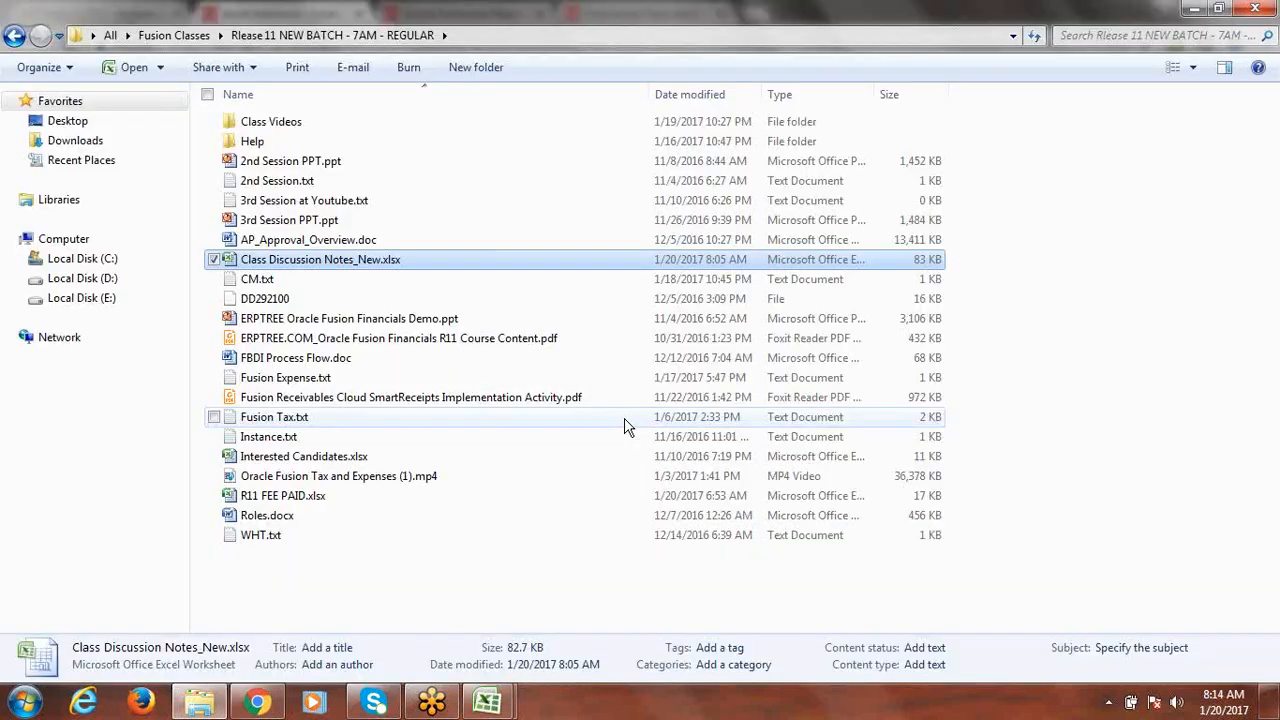
key("alt+Tab")
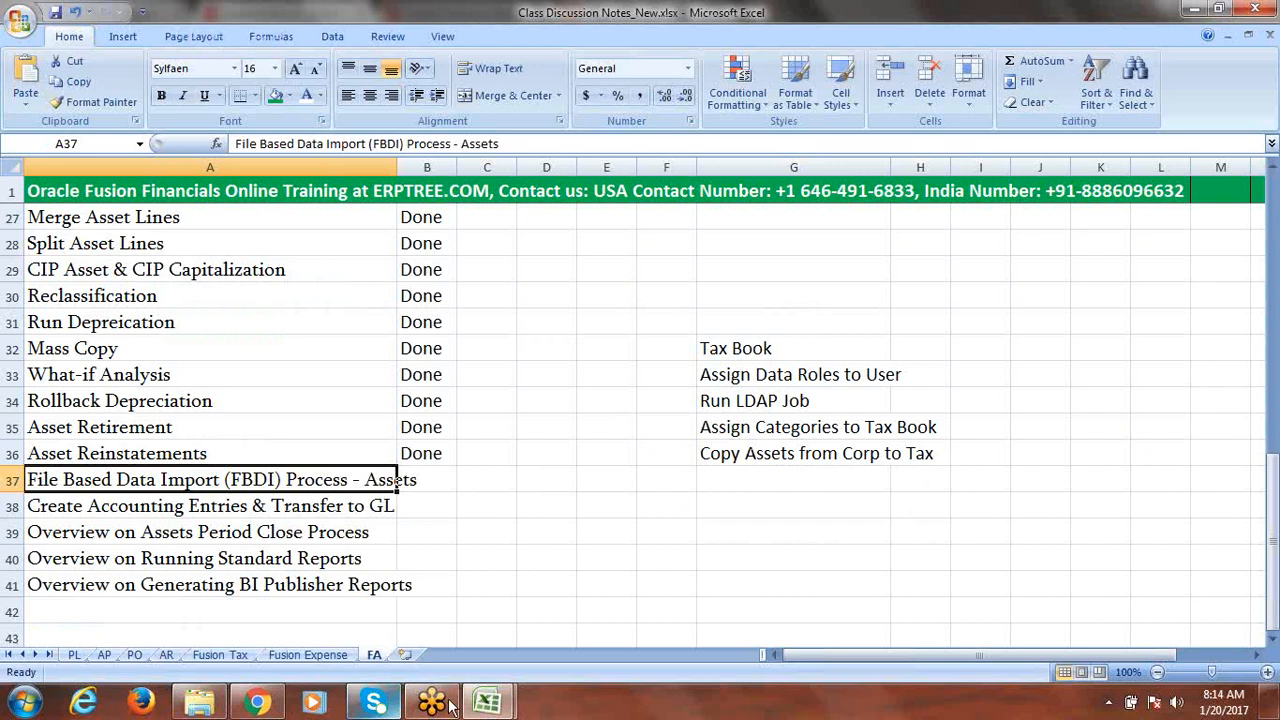
left_click(488, 703)
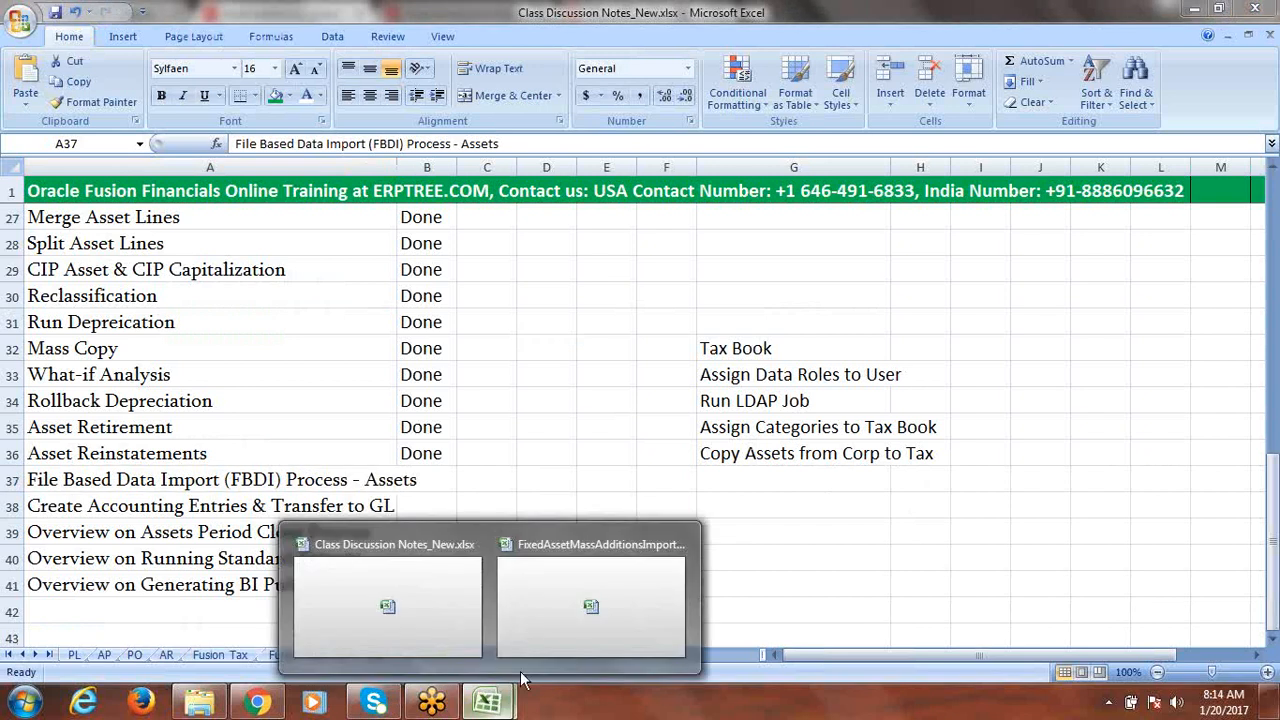
left_click(552, 627)
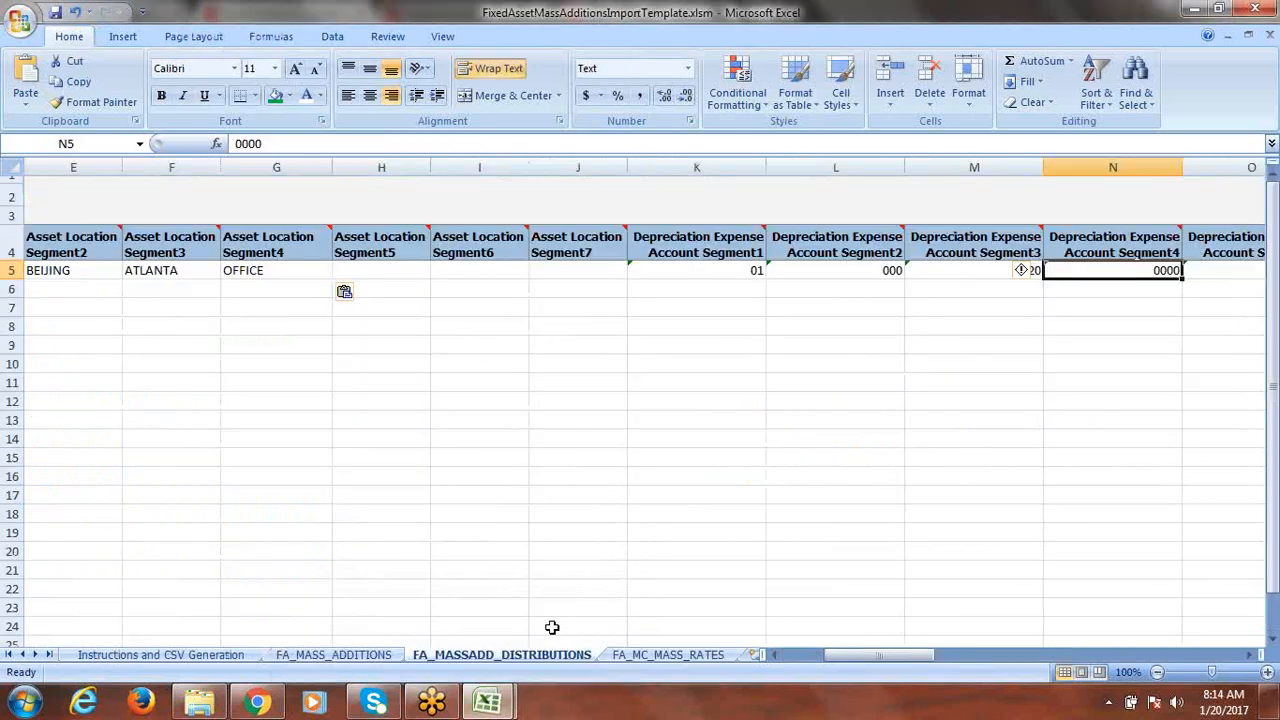
left_click(699, 271)
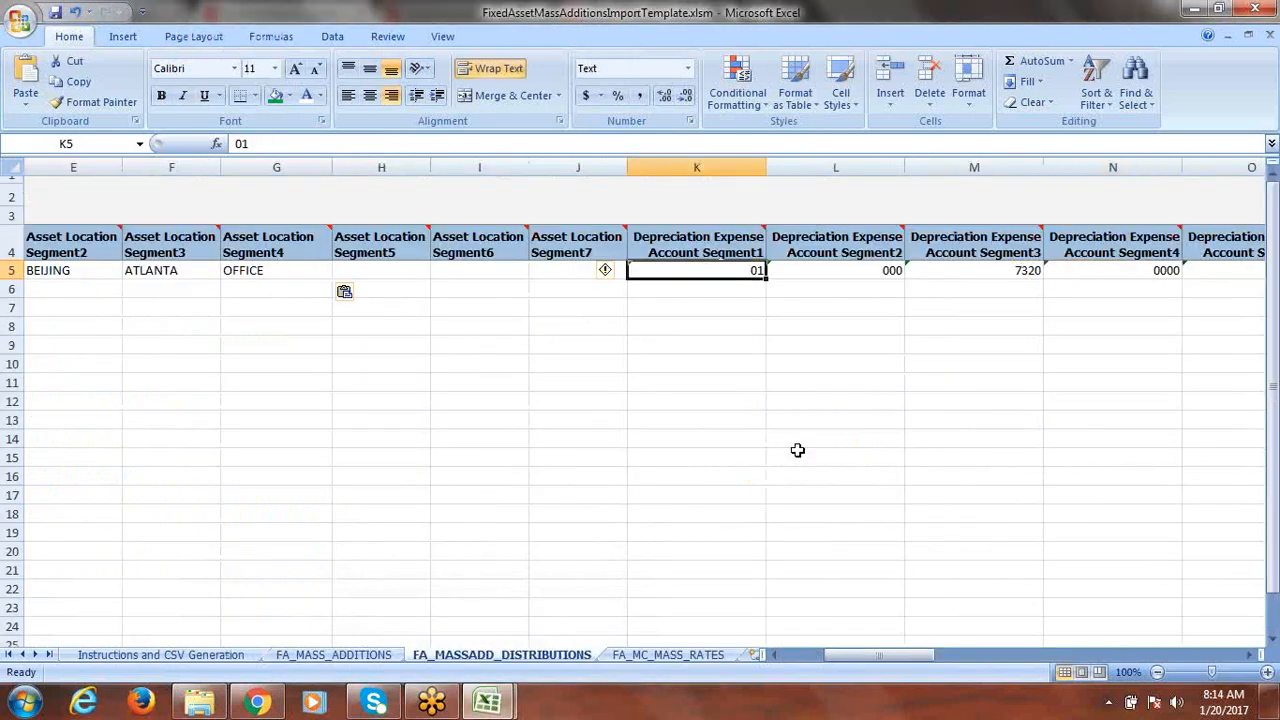
type("1000")
key("Tab")
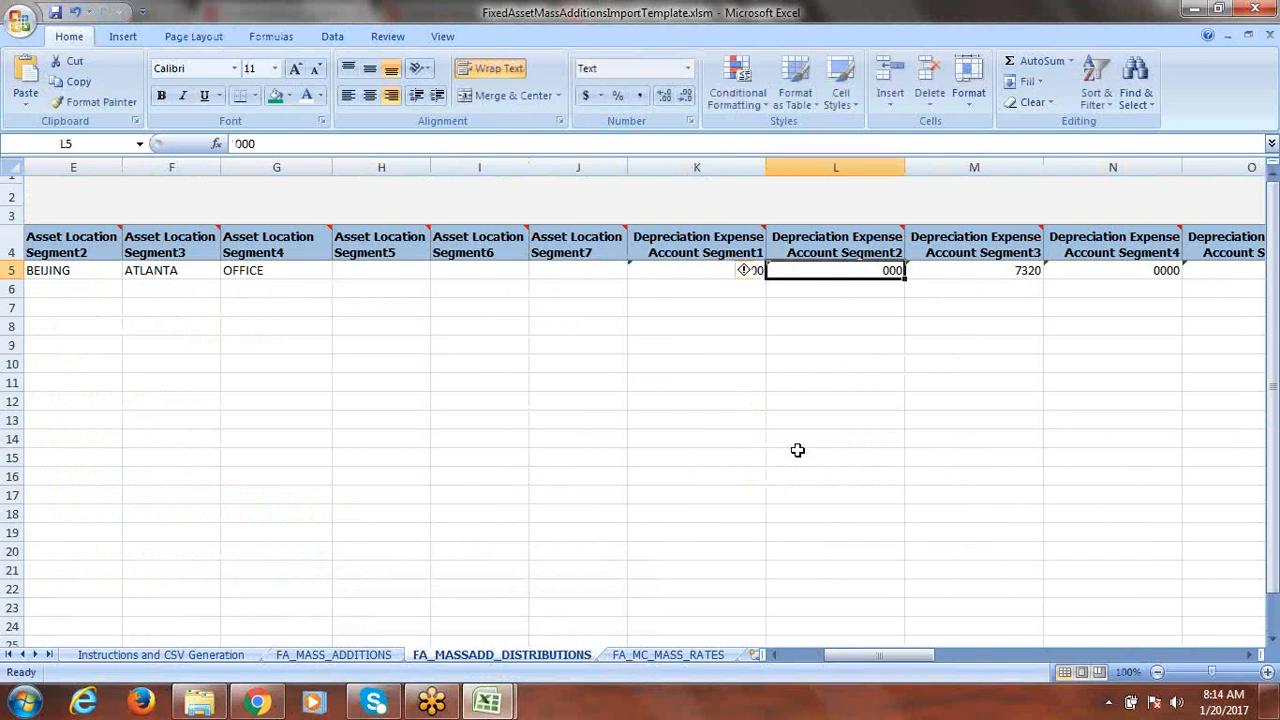
type("100")
key("Tab")
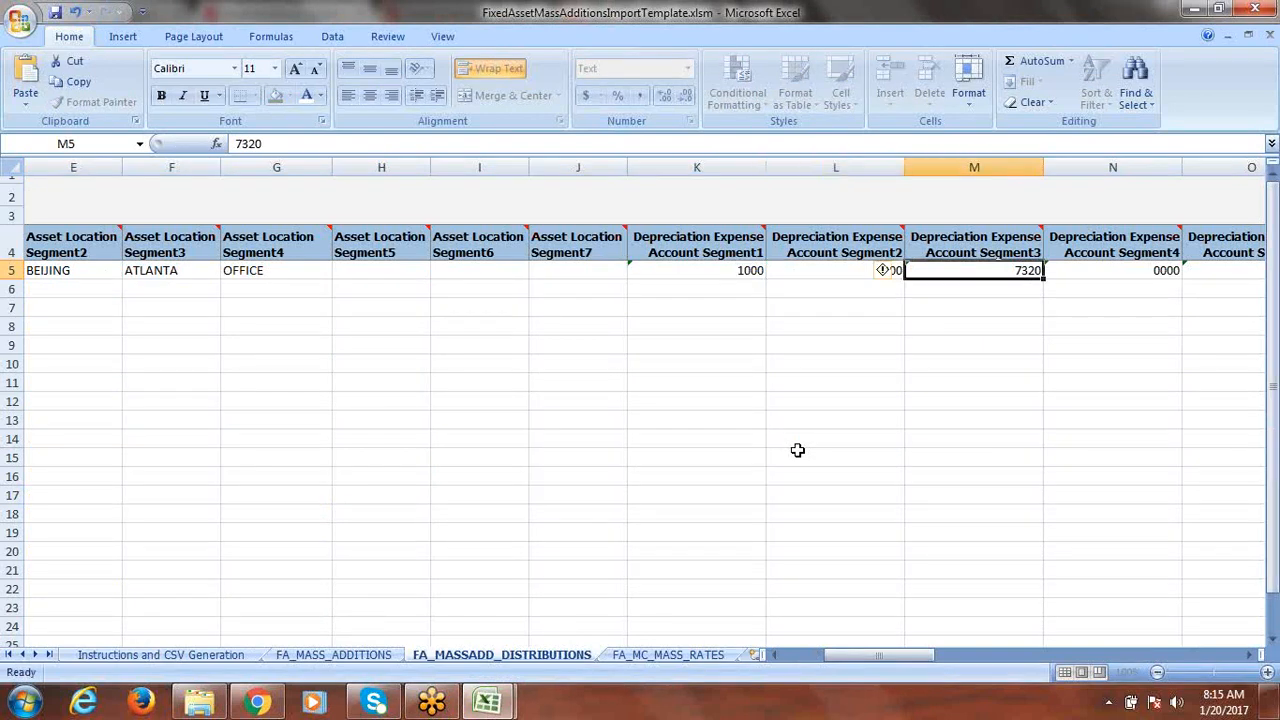
Copy the Account value 68120 from the Chrome Expense Account form into the first distribution line's Depreciation Expense Account Segment3 in Excel
key("alt+Tab")
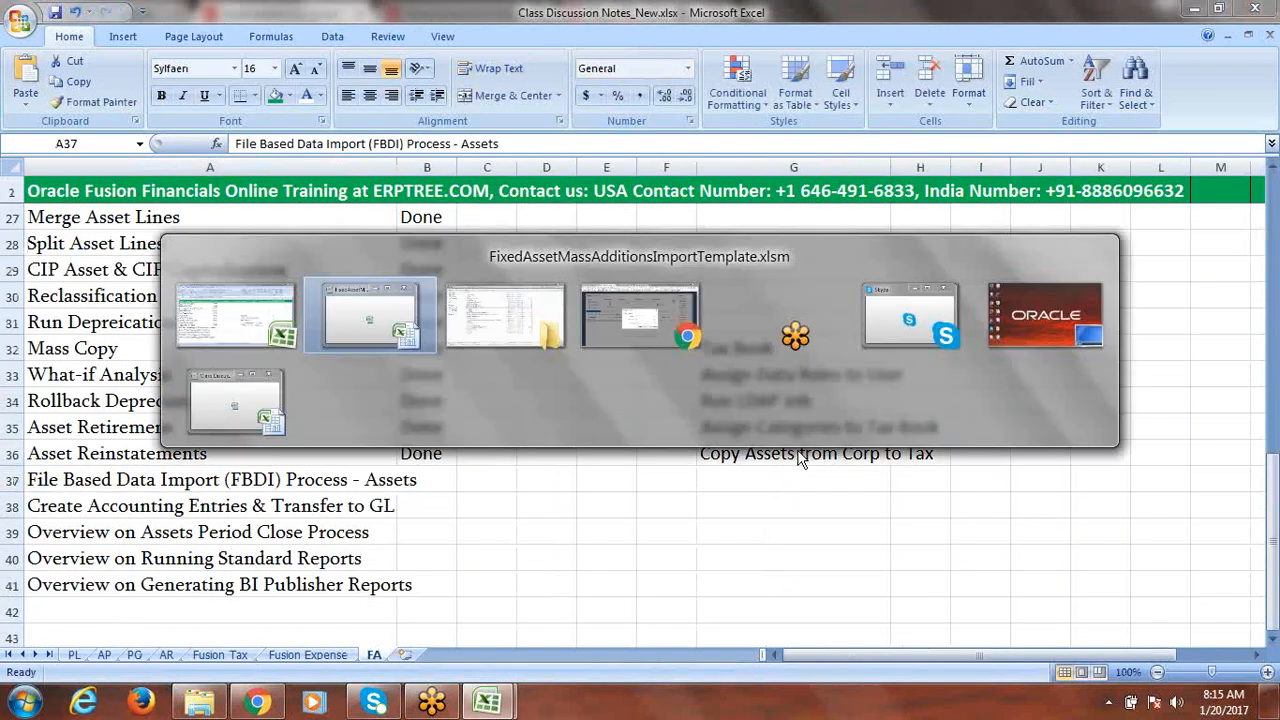
key("Tab")
key("Tab")
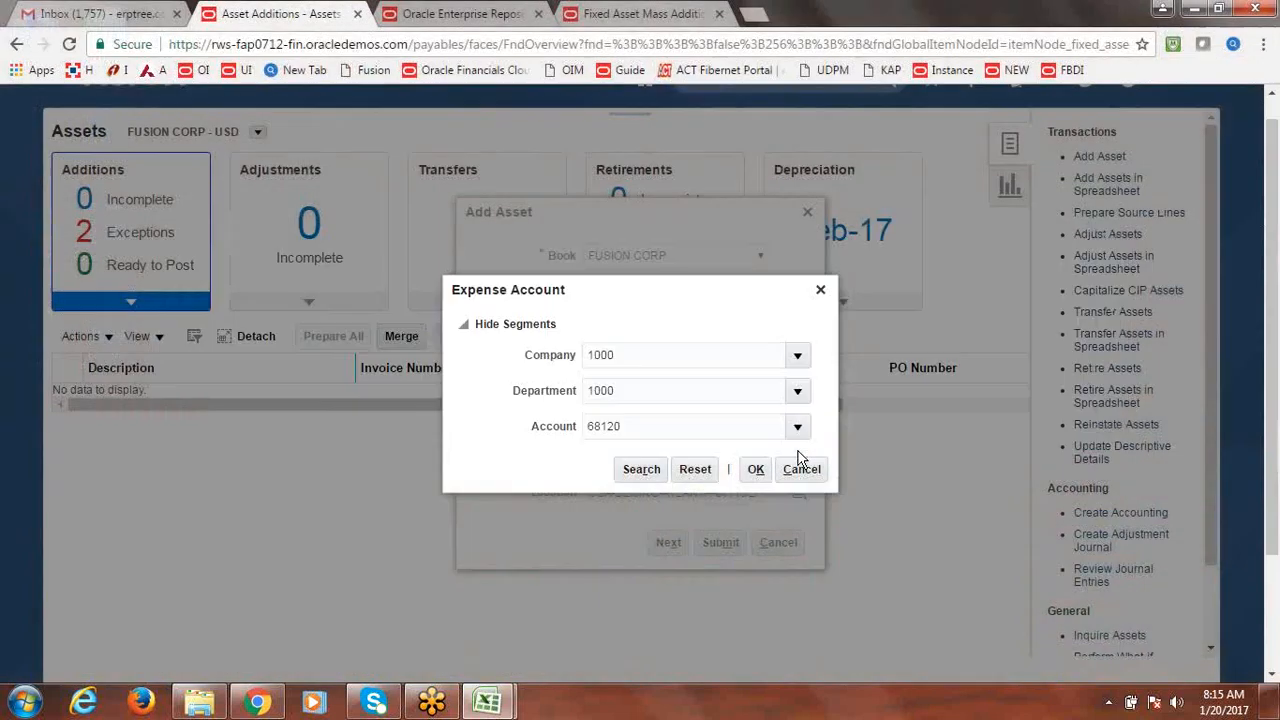
key("Tab")
key("ctrl+c")
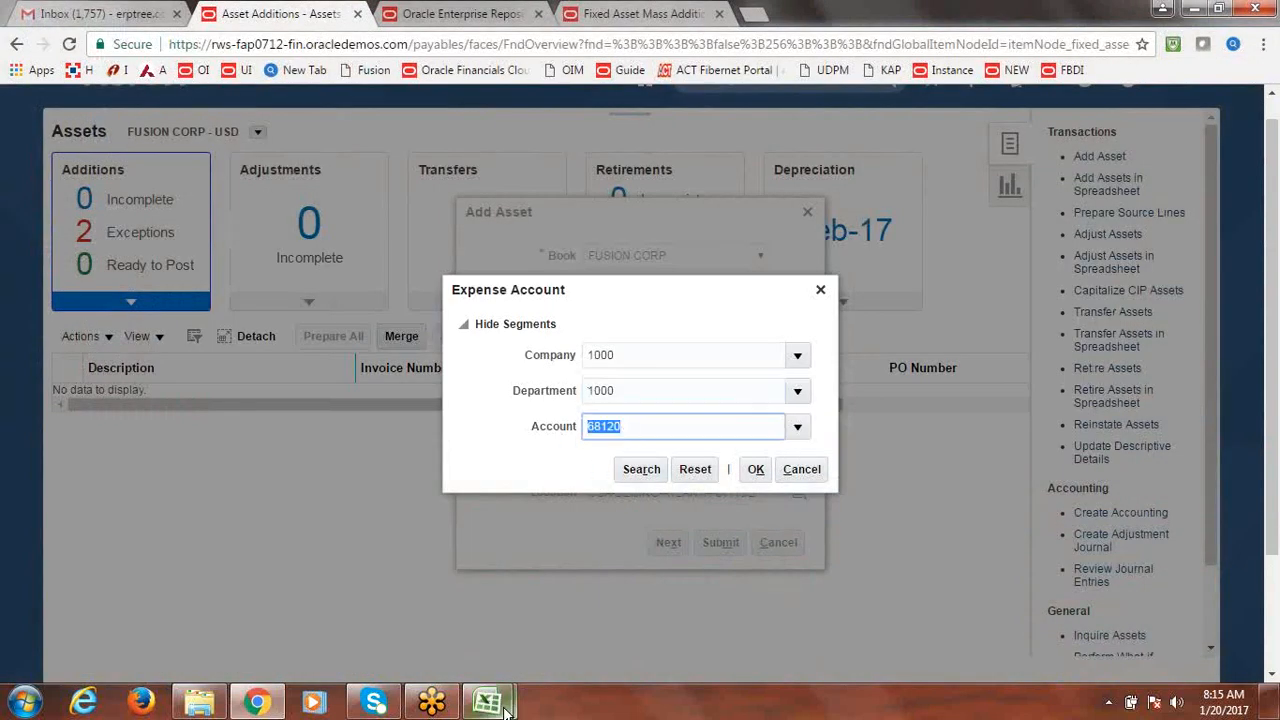
mouse_move(487, 700)
left_click(665, 585)
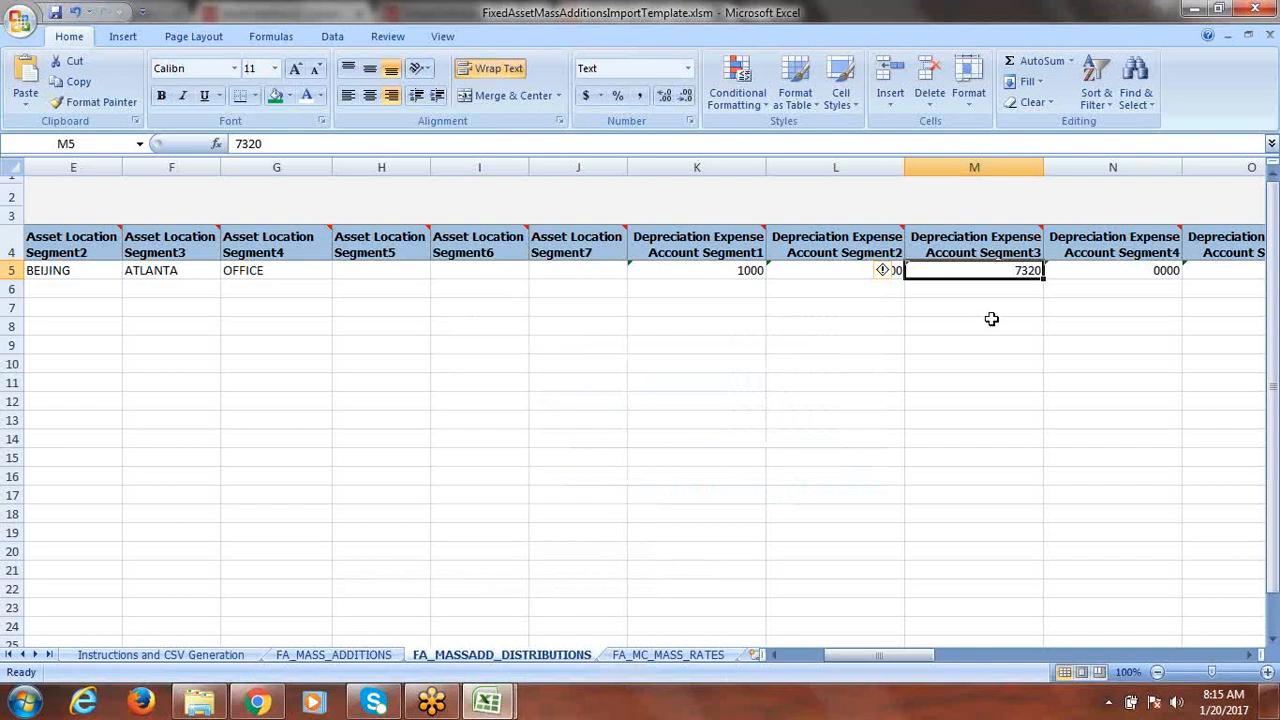
key("ctrl+v")
key("Tab")
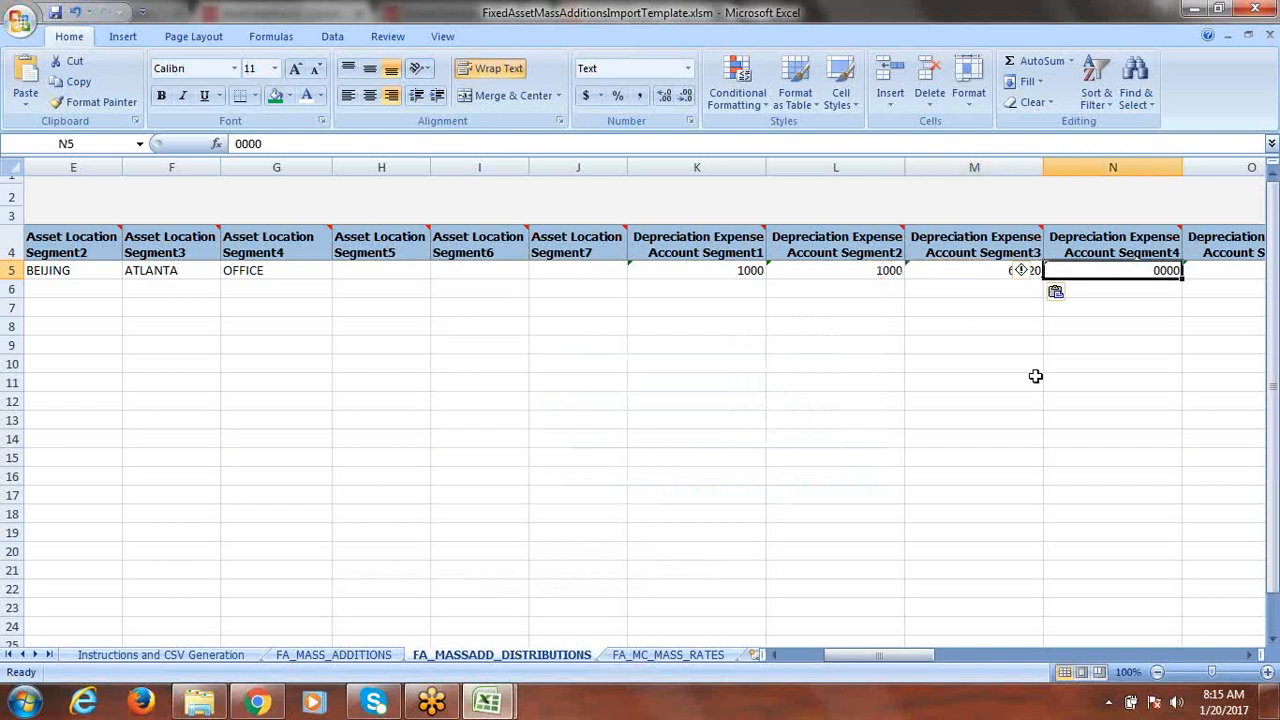
Clear Depreciation Expense Account Segment4 and Segment5 in the first distribution line
key("Delete")
key("Tab")
key("Delete")
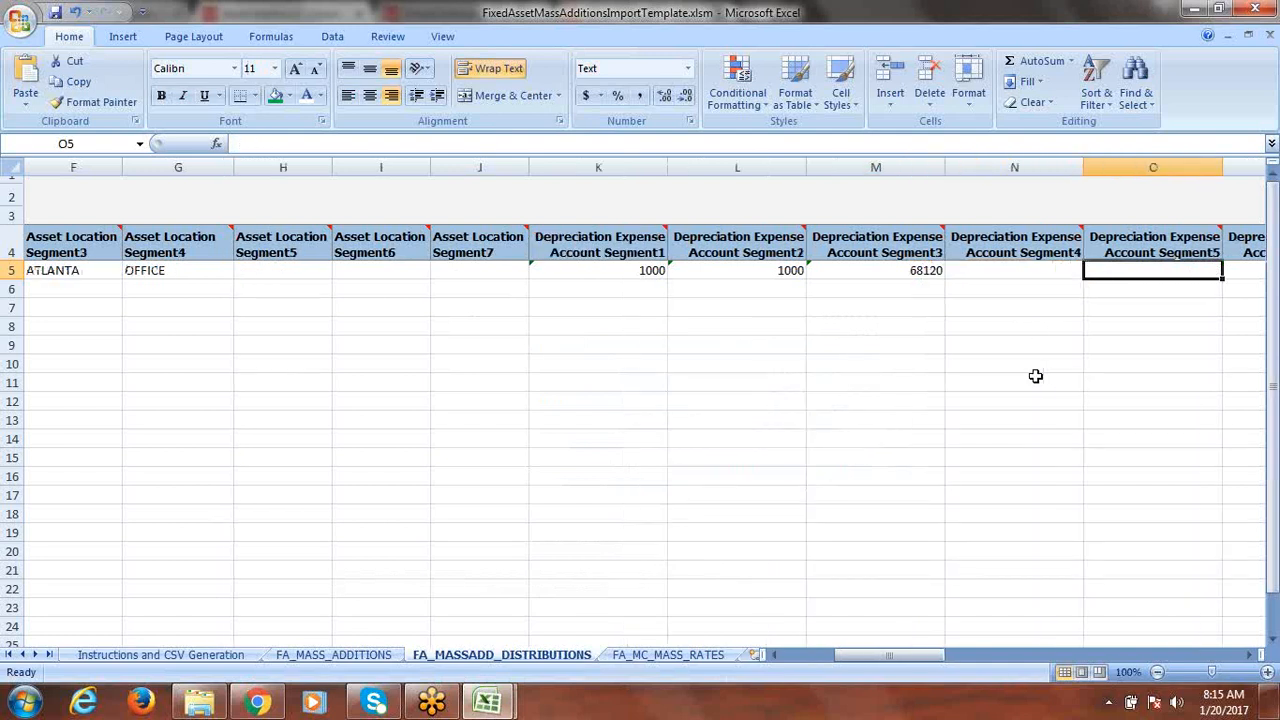
Check the remaining Depreciation Expense Account segments of the first distribution line for leftover values
key("Tab")
key("Tab")
key("Tab")
key("Tab")
key("Tab")
key("Tab")
key("Tab")
key("Tab")
key("Tab")
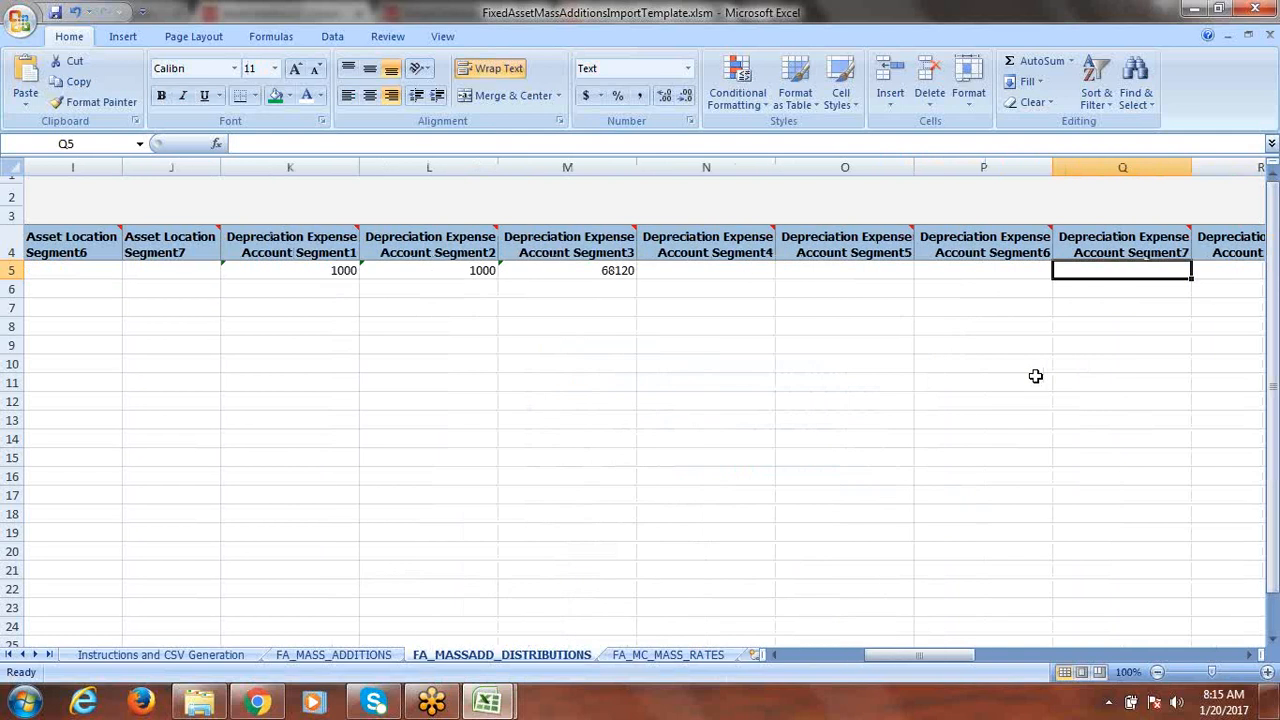
Review Depreciation Expense Account Segment8 through Segment30 of the first distribution line for leftover values
key("Tab")
key("Tab")
key("Tab")
key("Tab")
key("Tab")
key("Tab")
key("Tab")
key("Tab")
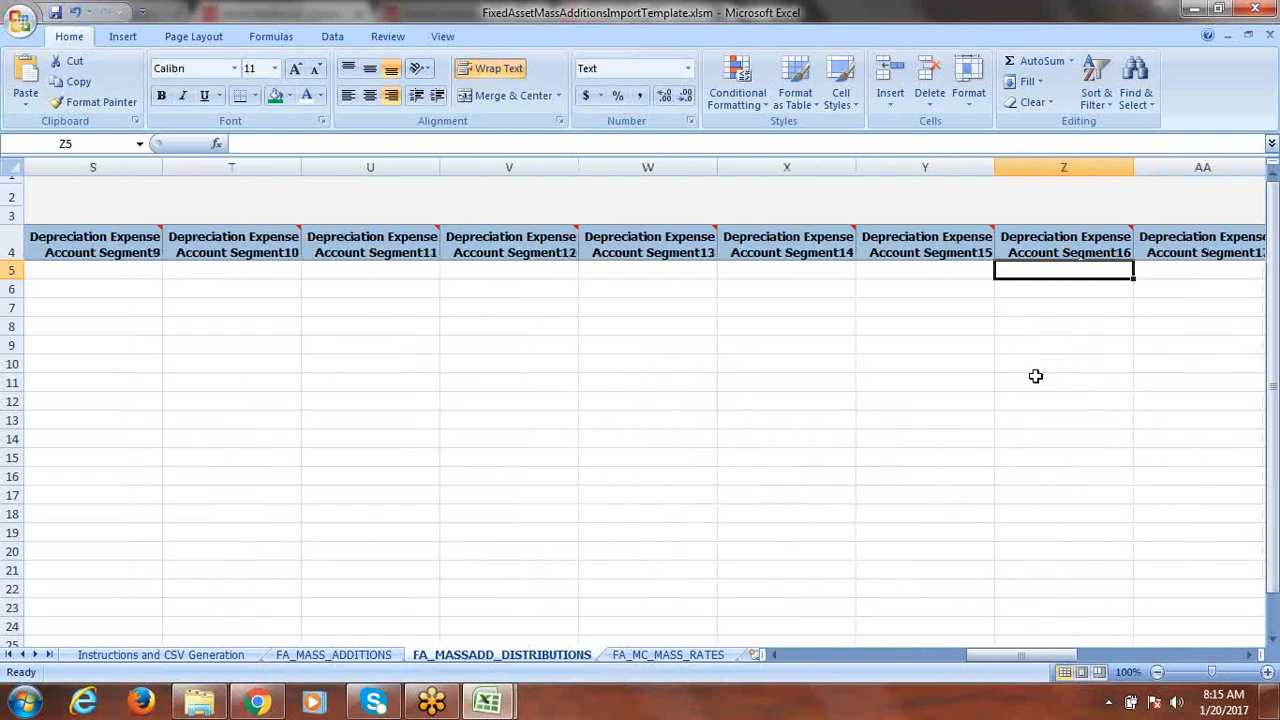
key("Tab")
key("Tab")
key("Tab")
key("Tab")
key("Tab")
key("Tab")
key("Tab")
key("Tab")
key("Tab")
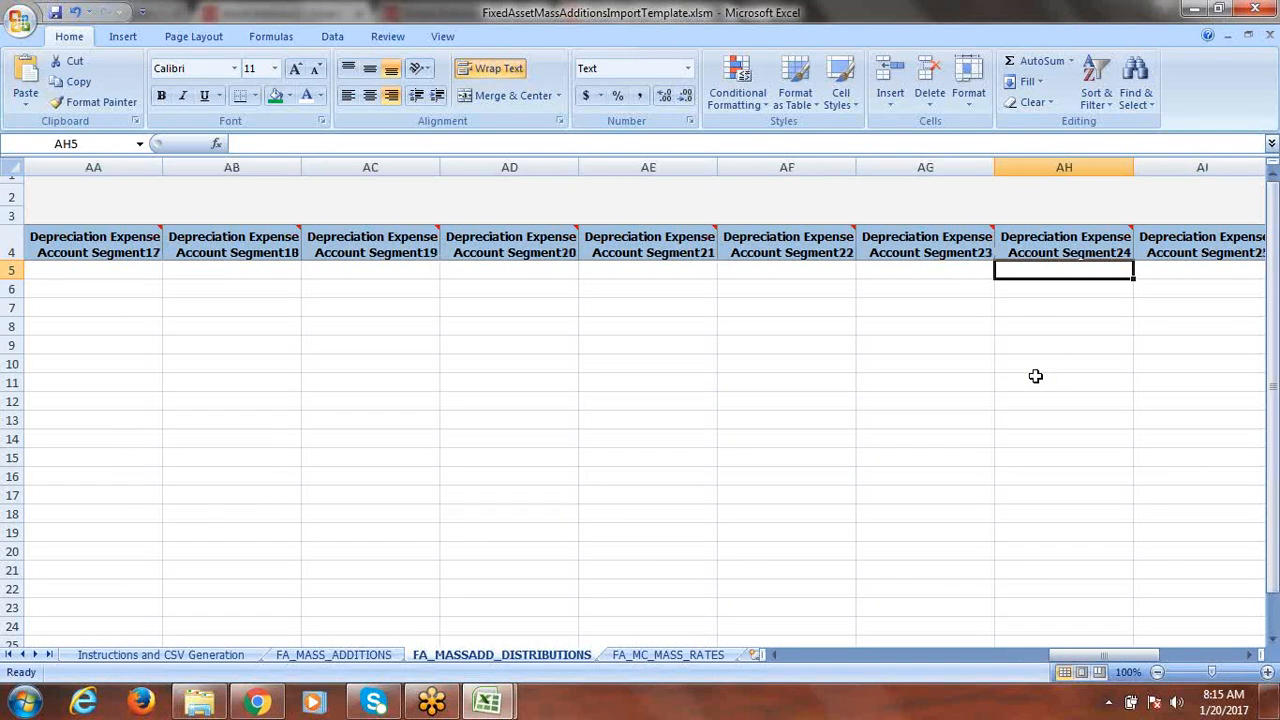
key("Tab")
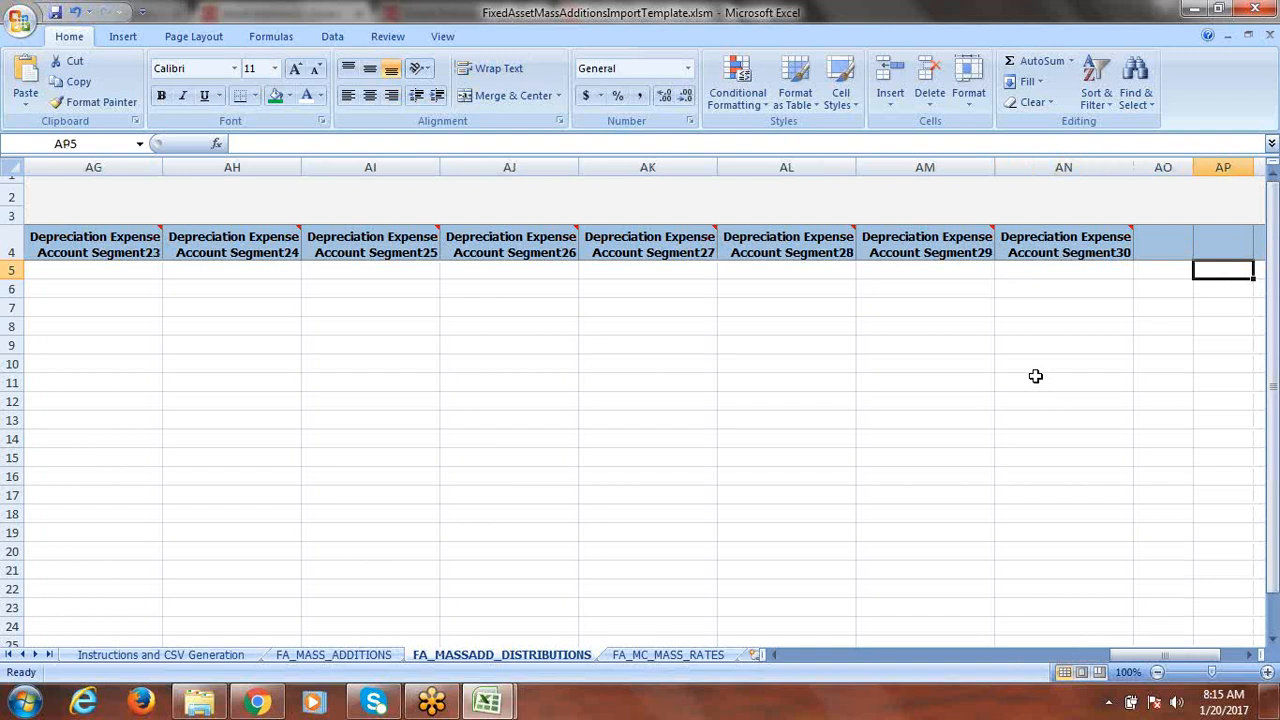
Save the import template workbook and start generating the CSV file from the Instructions and CSV Generation sheet
key("ctrl+s")
left_click(172, 659)
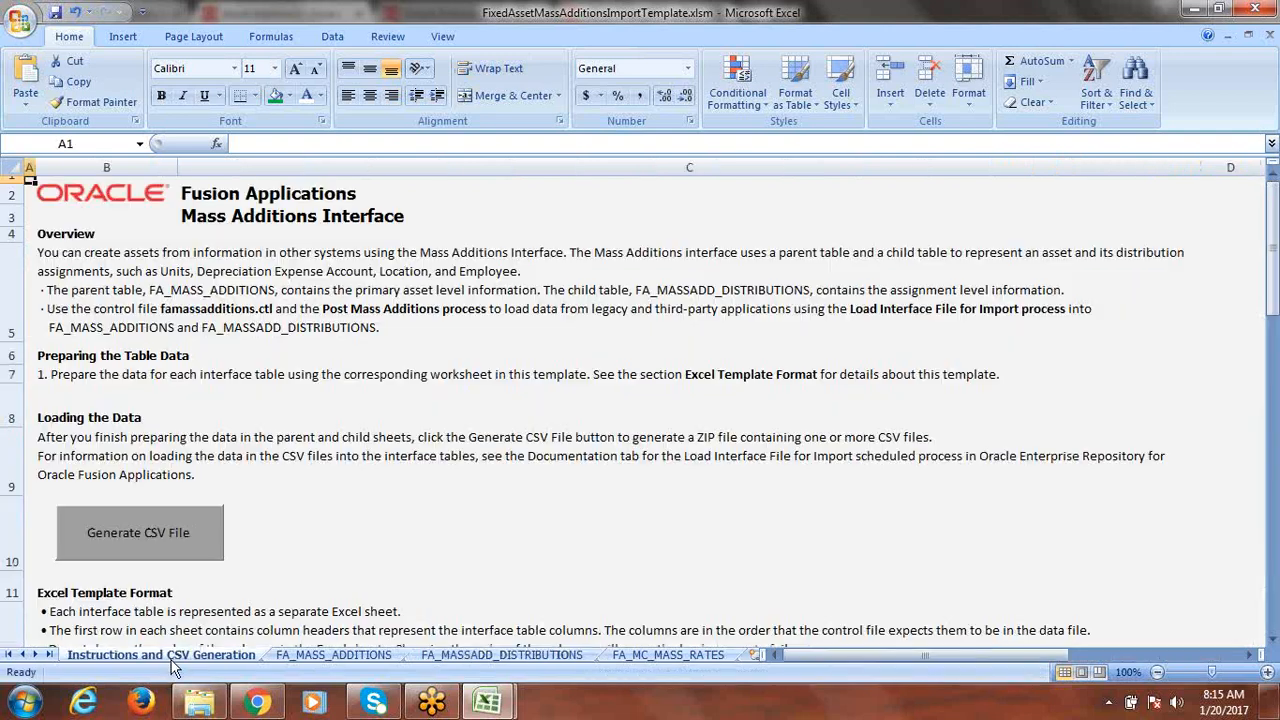
left_click(138, 533)
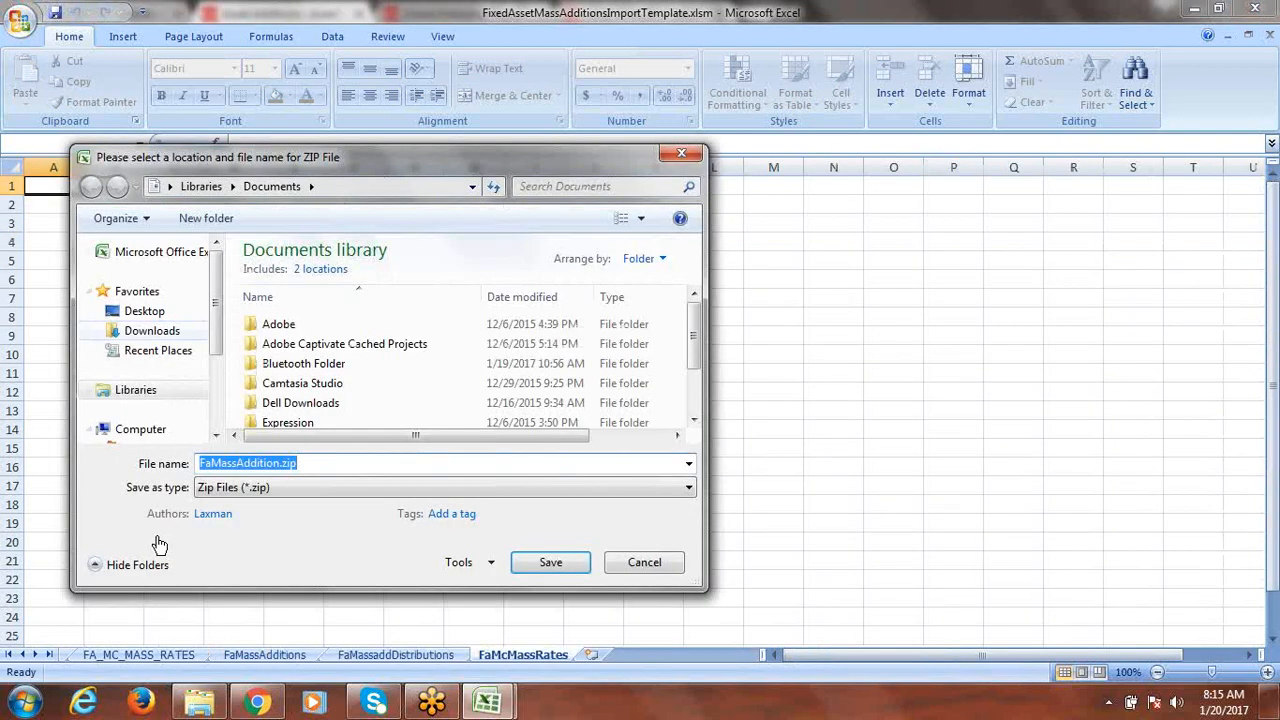
Create a folder named FA Additions on the Desktop and open it as the save location for the ZIP file
left_click(106, 311)
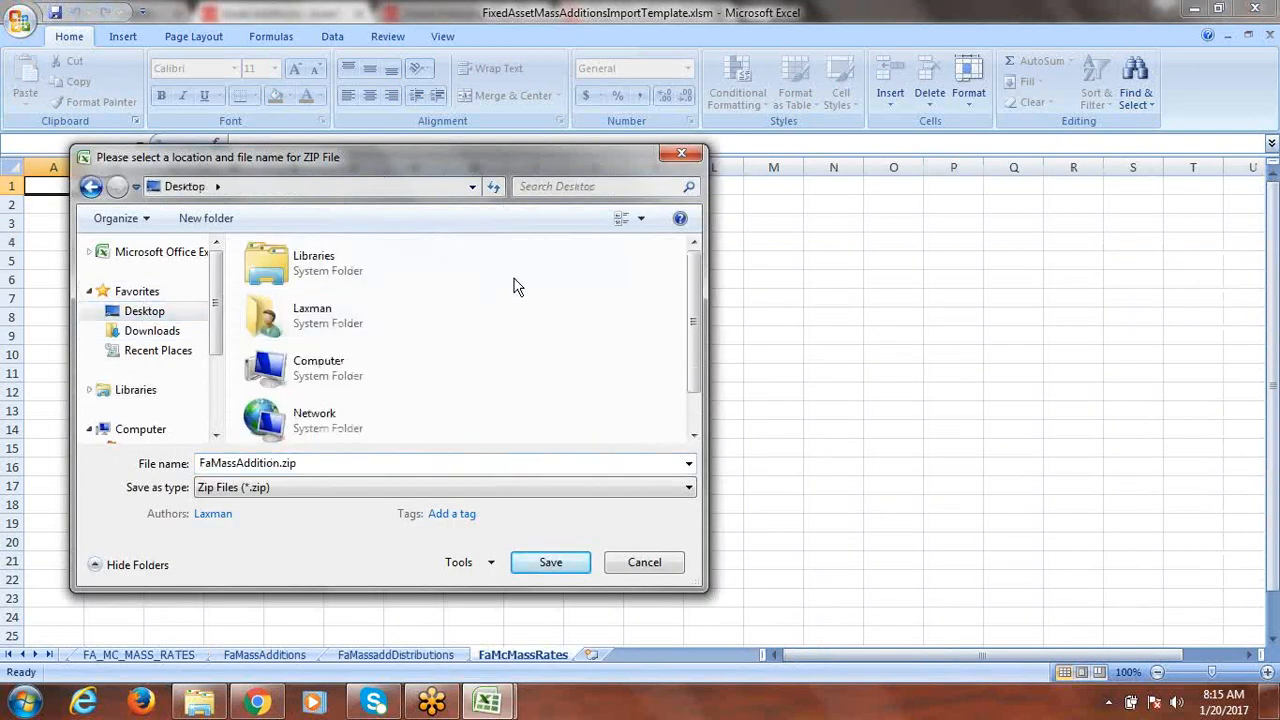
right_click(513, 282)
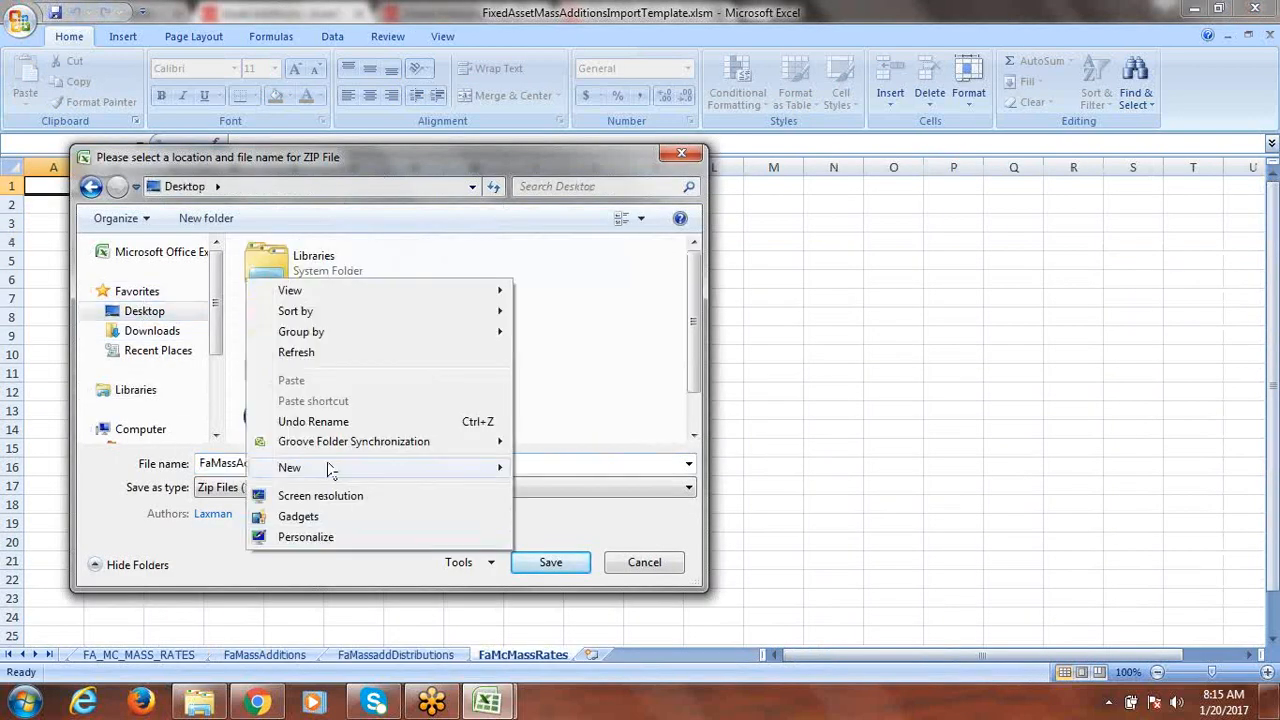
mouse_move(330, 473)
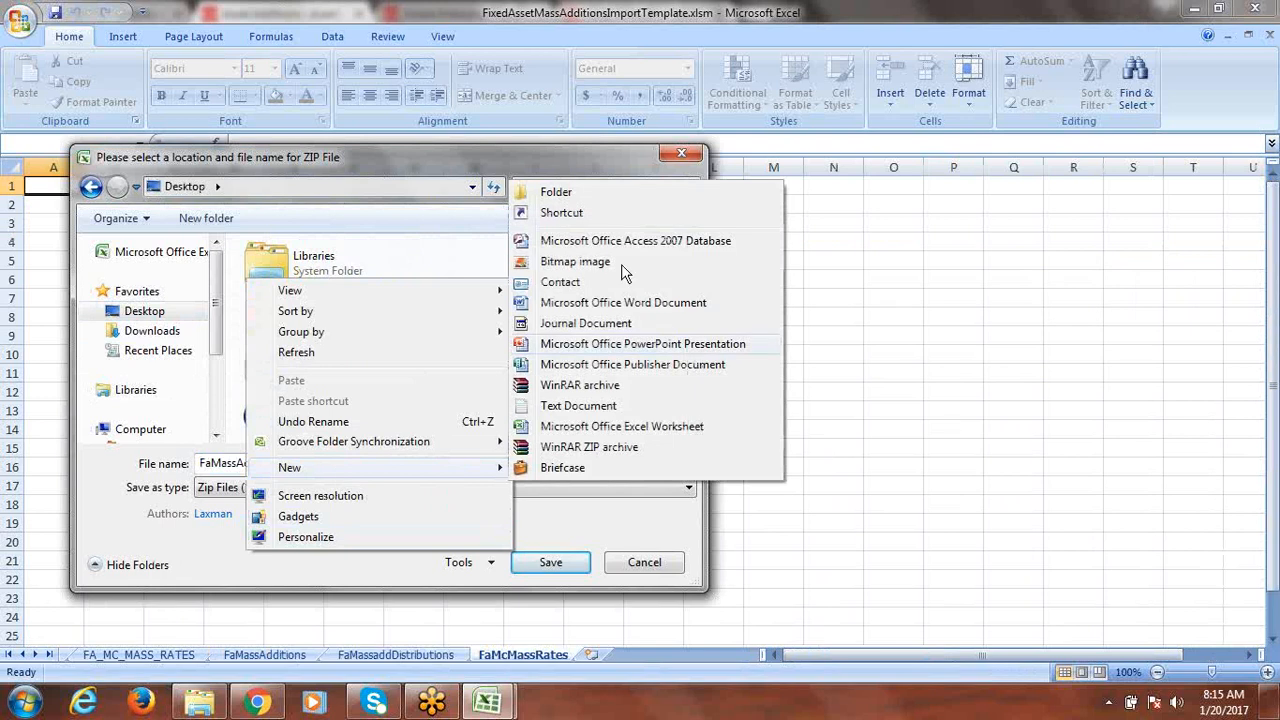
left_click(585, 198)
type("fa")
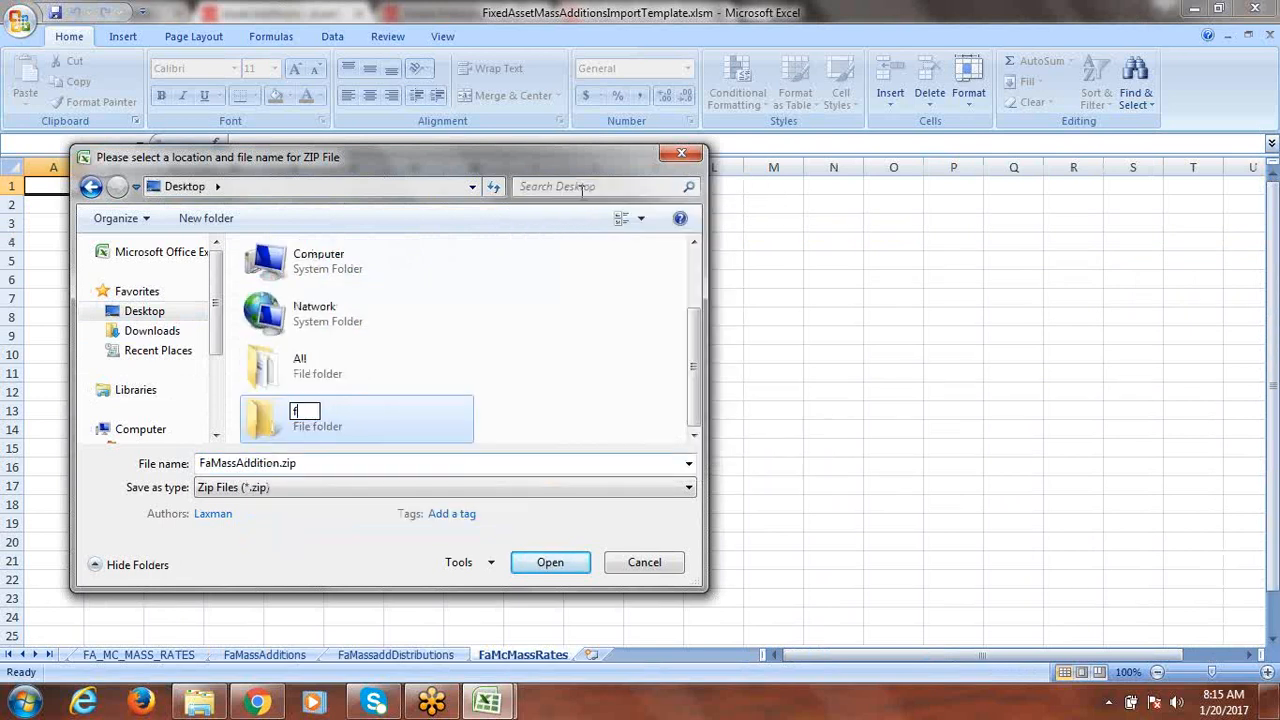
key("BackSpace")
type("FA Additions")
left_click(526, 372)
double_click(341, 413)
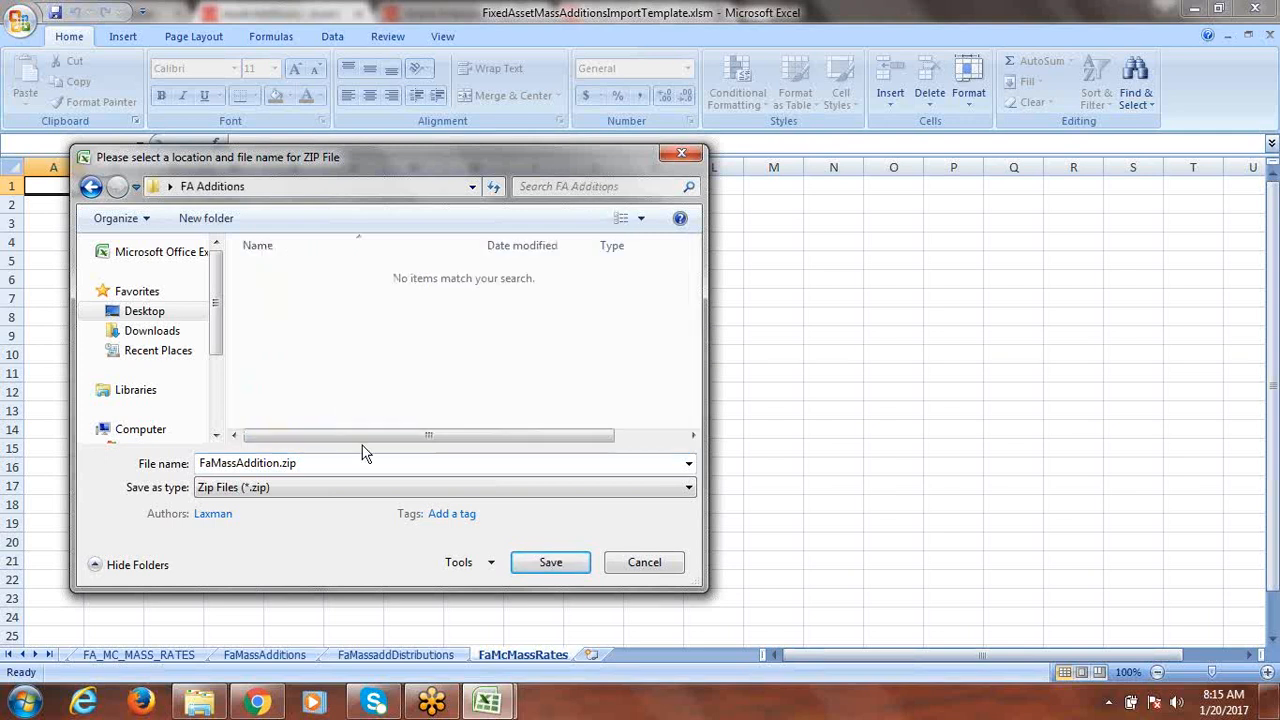
Save FaMassAddition.zip in the FA Additions folder together with FaMassAdditions.csv and FaMassaddDistributions.csv
left_click(566, 562)
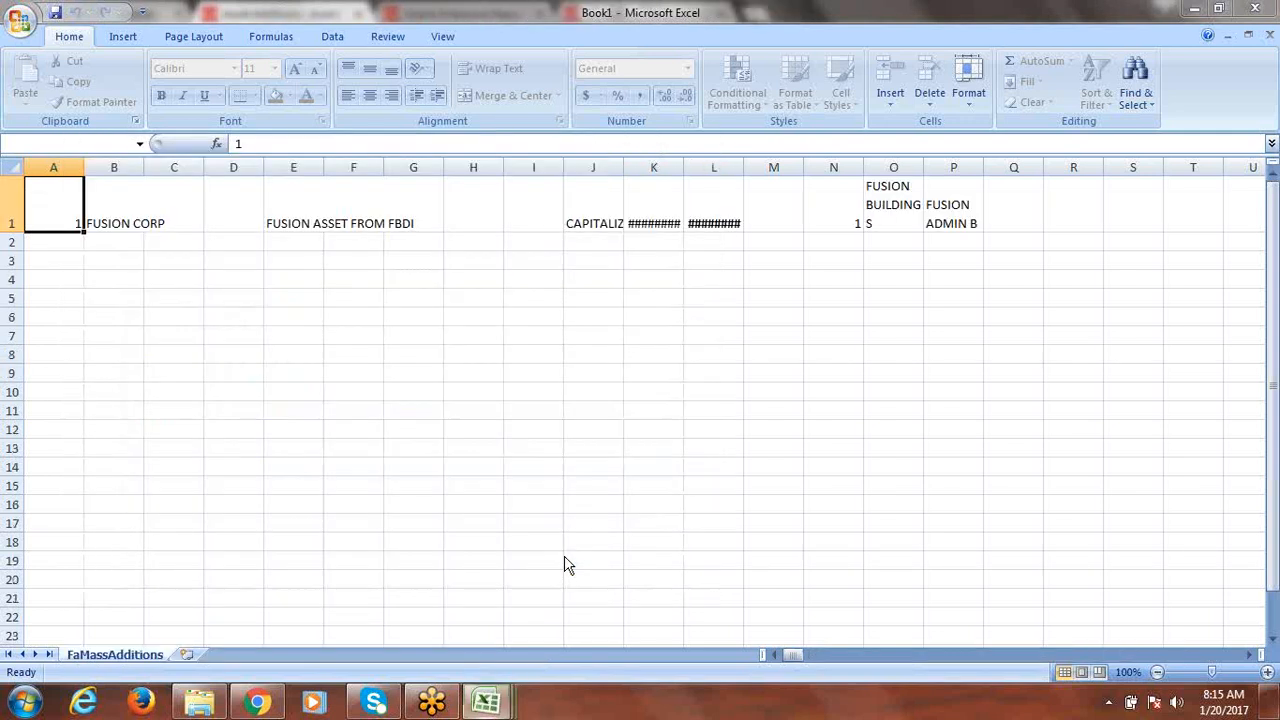
left_click(784, 617)
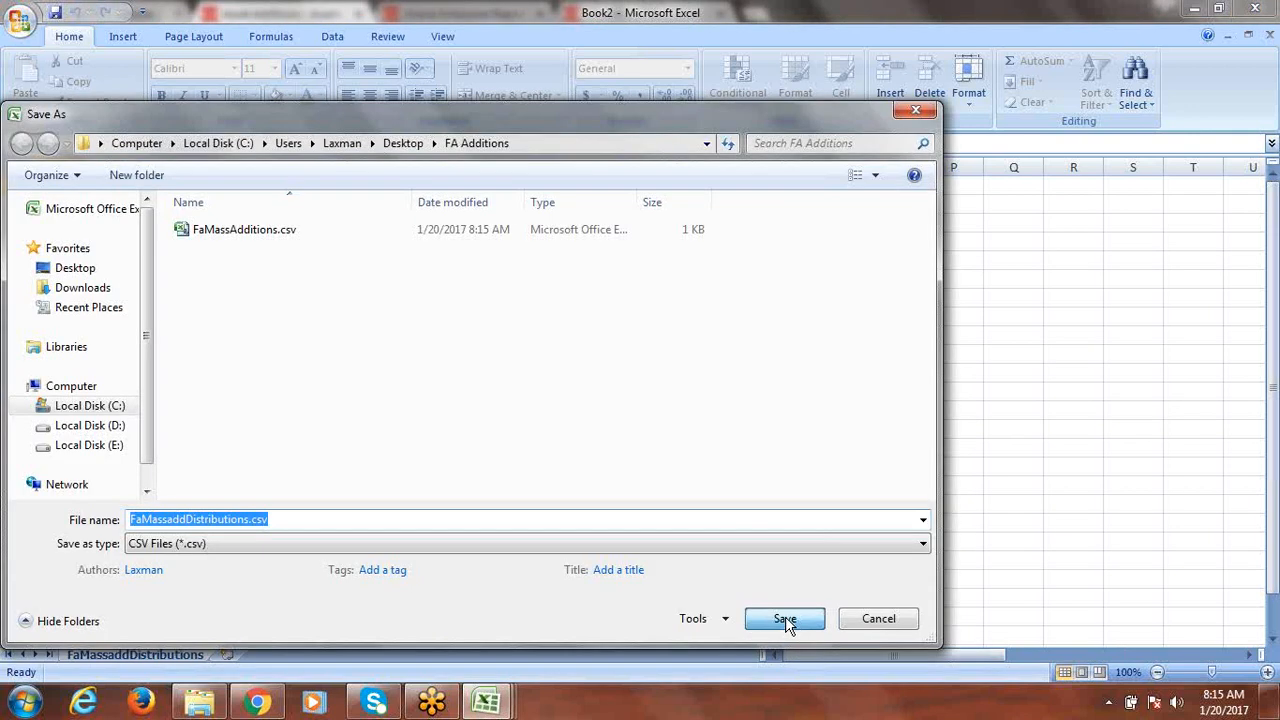
left_click(784, 617)
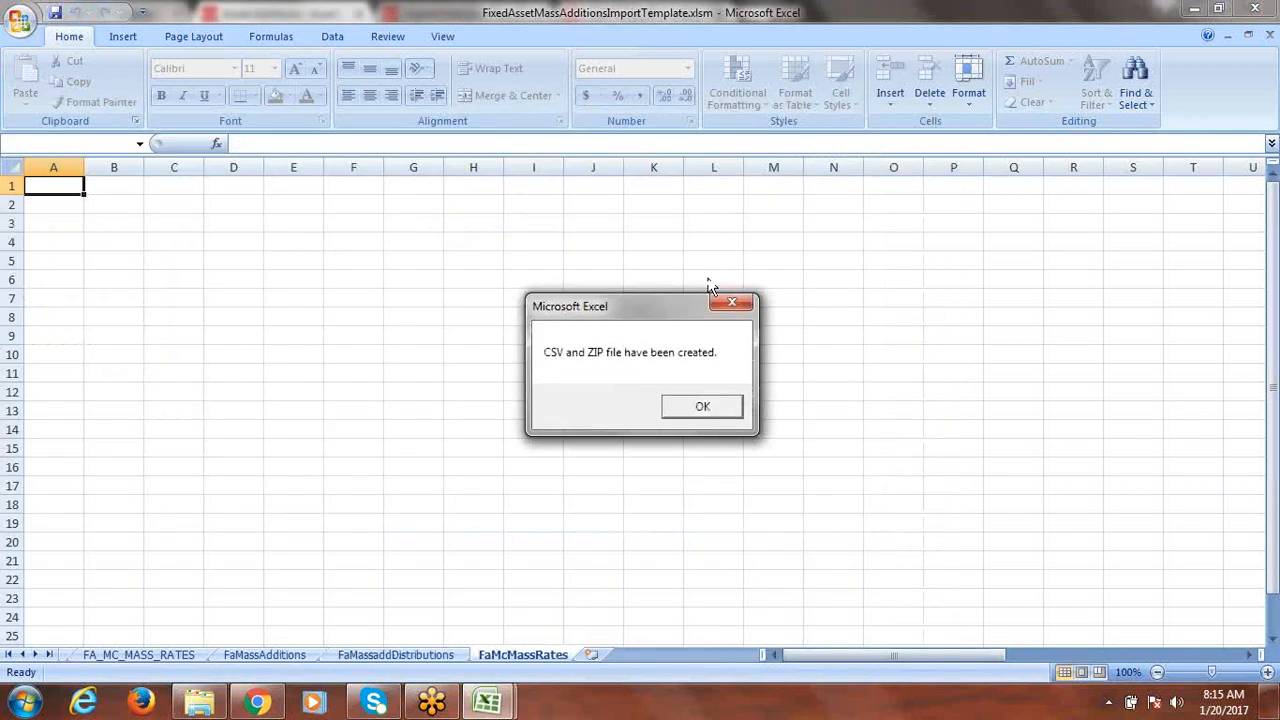
left_click(708, 405)
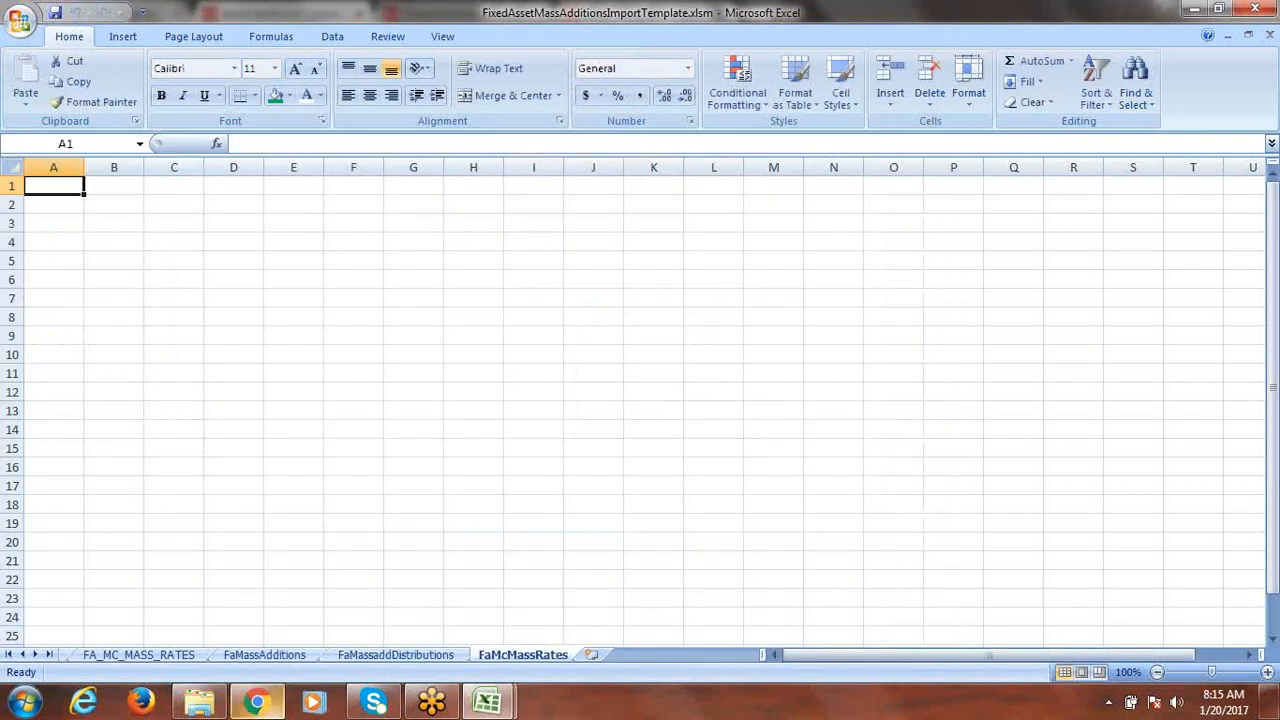
Switch to Chrome and close the Expense Account and Add Asset dialogs without submitting
left_click(257, 703)
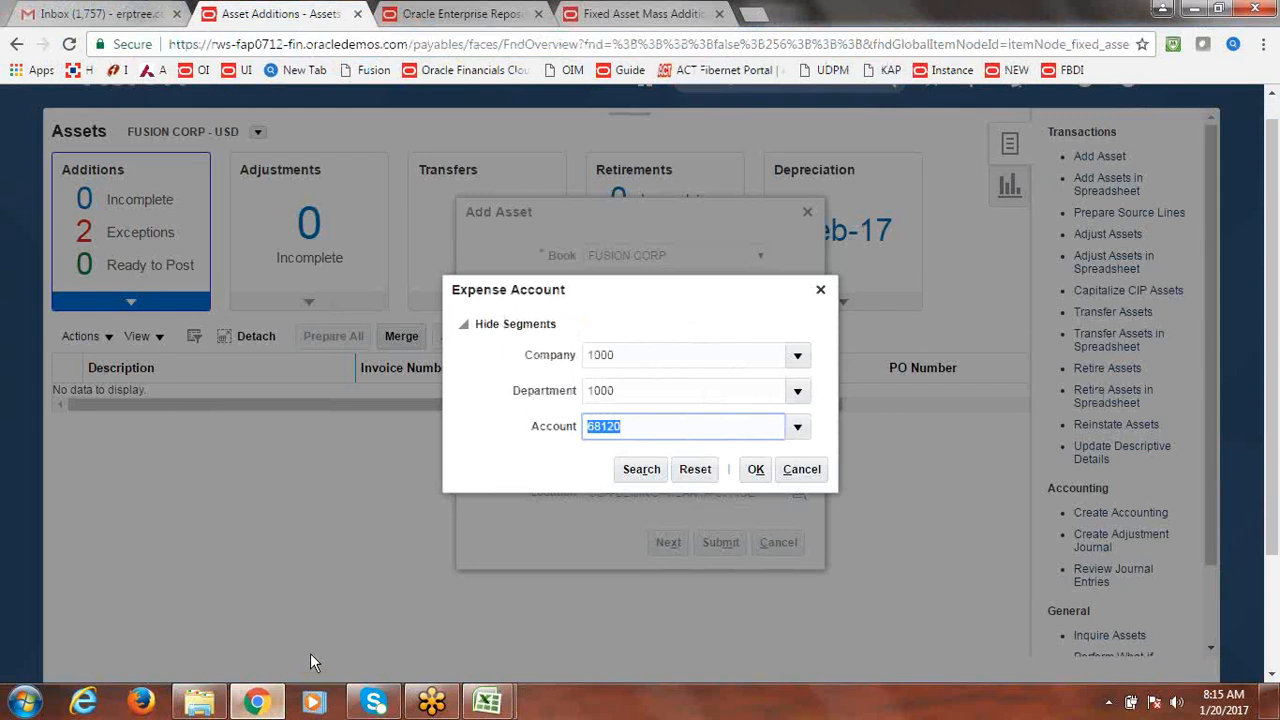
left_click(819, 293)
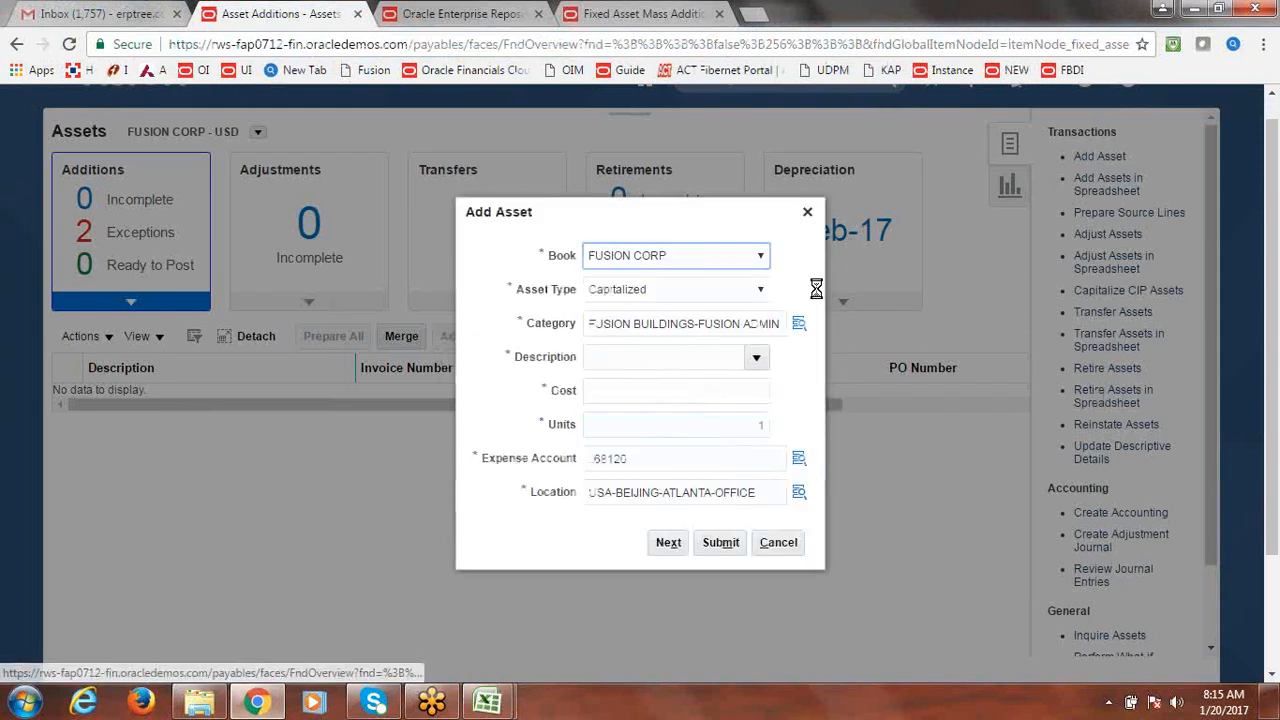
left_click(808, 212)
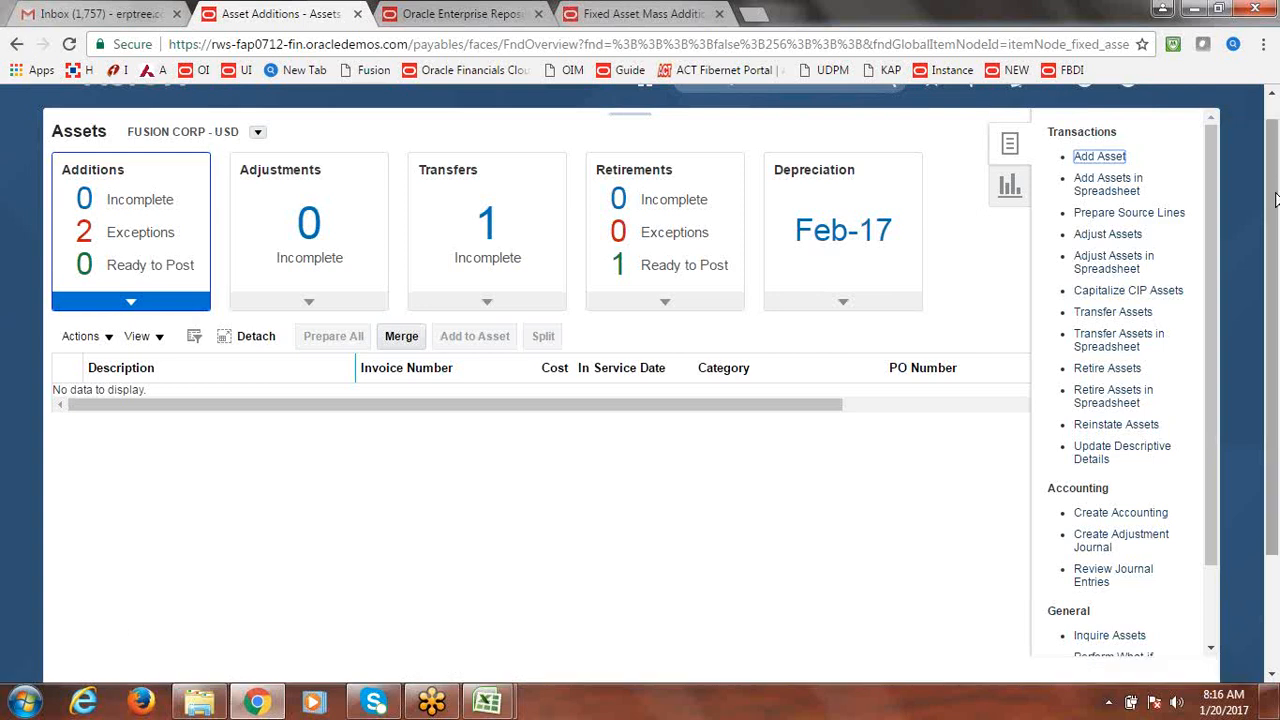
Open the Scheduled Processes page from the Navigator's Tools group
left_click_drag(1273, 188, 1273, 116)
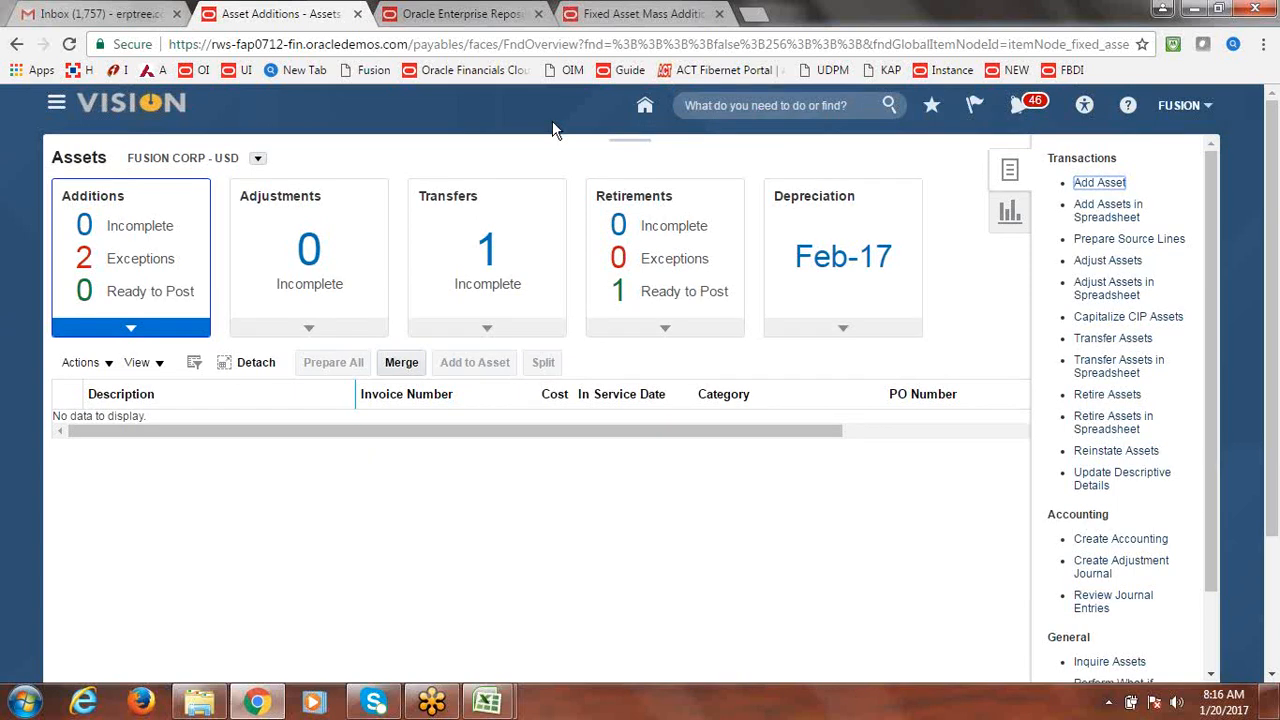
left_click(61, 106)
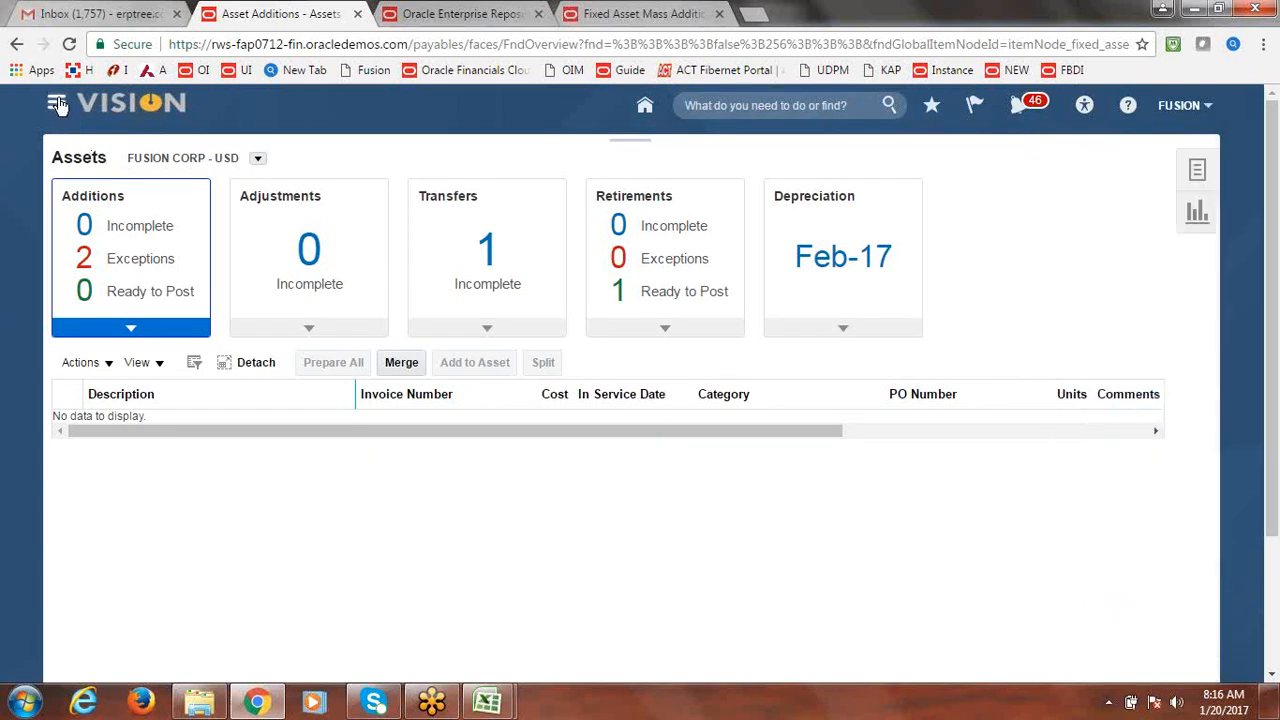
left_click(57, 104)
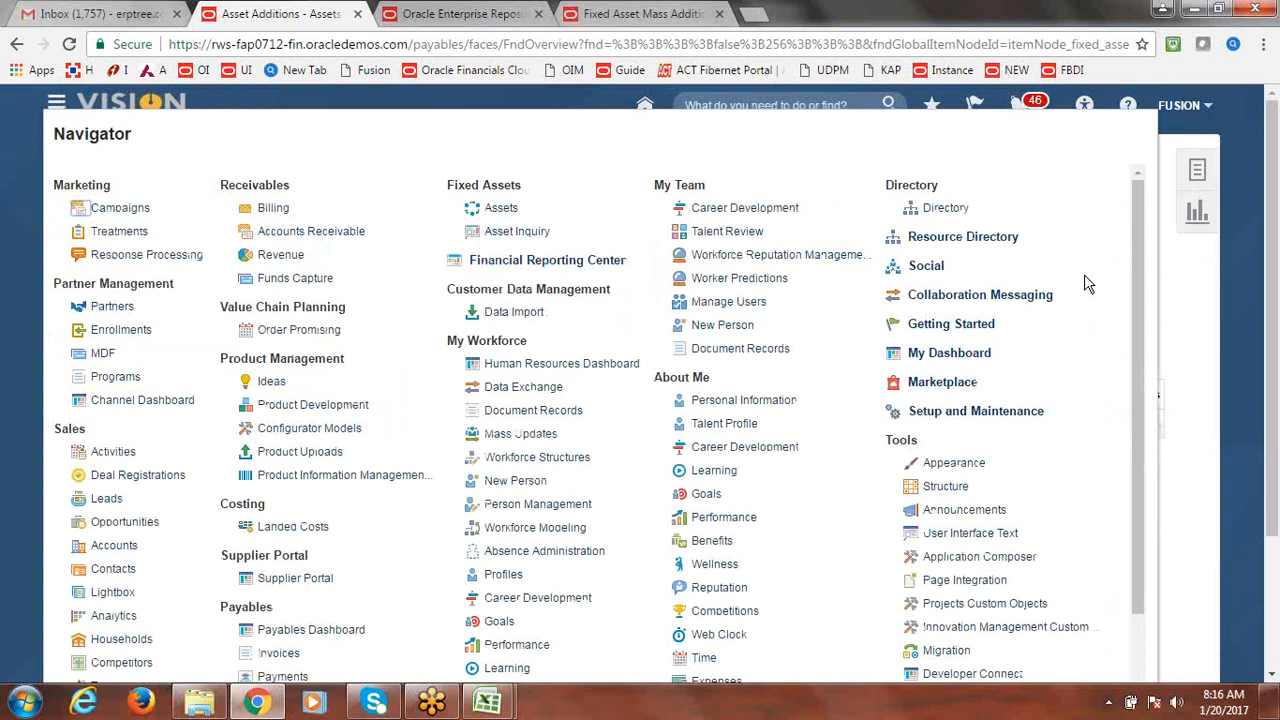
scroll(1128, 392, "down", 2)
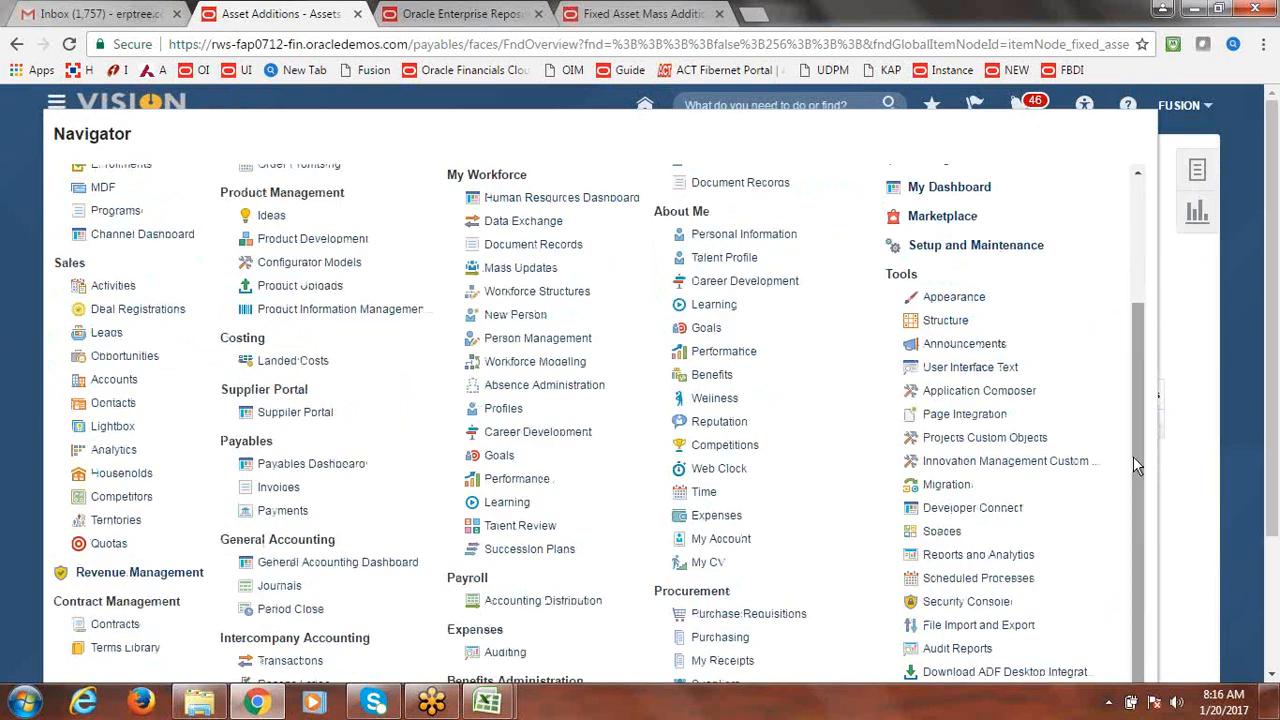
left_click(978, 580)
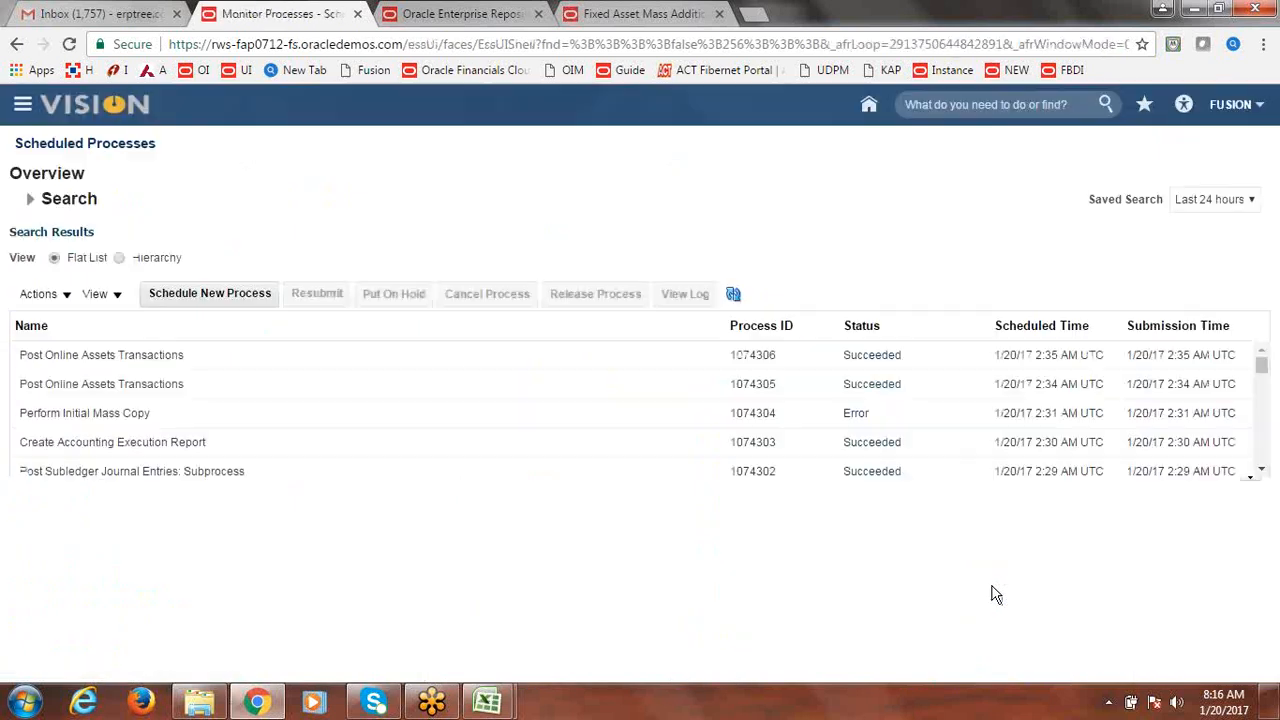
Start a new scheduled process, finding the job with the search "Load In" and choosing Load Interface File for Import
left_click(219, 292)
left_click(636, 346)
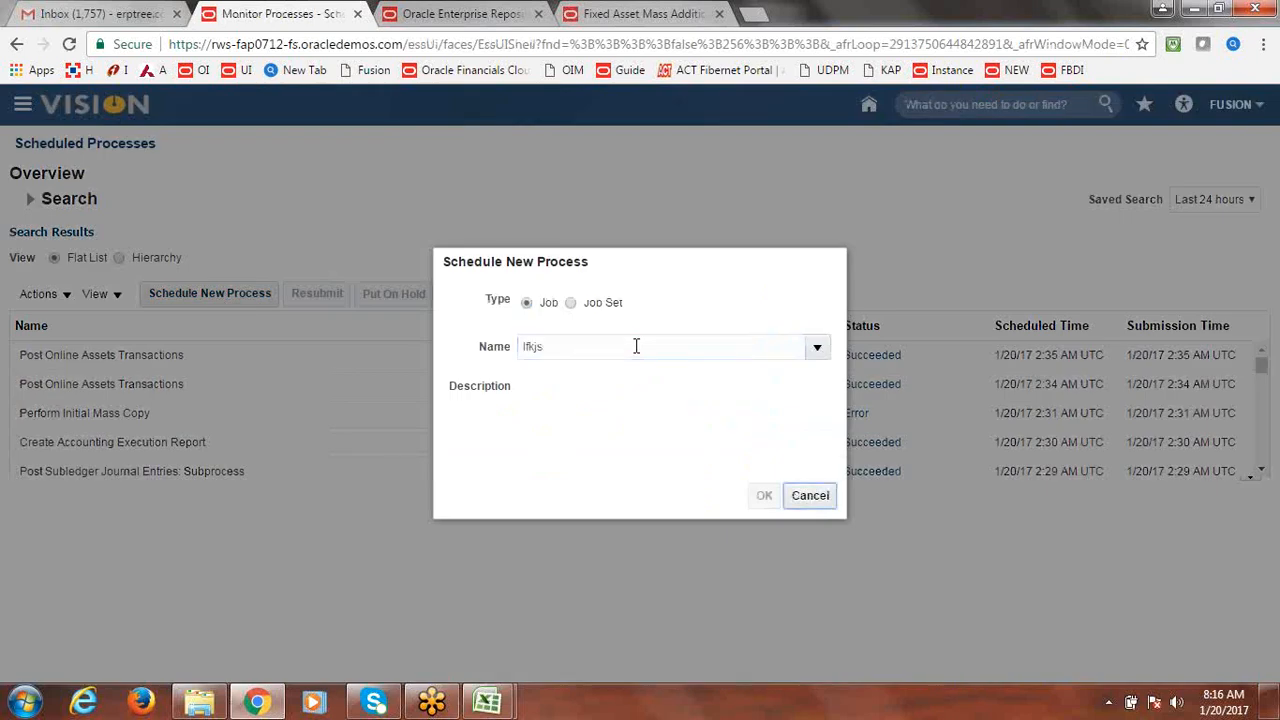
key("Tab")
double_click(585, 239)
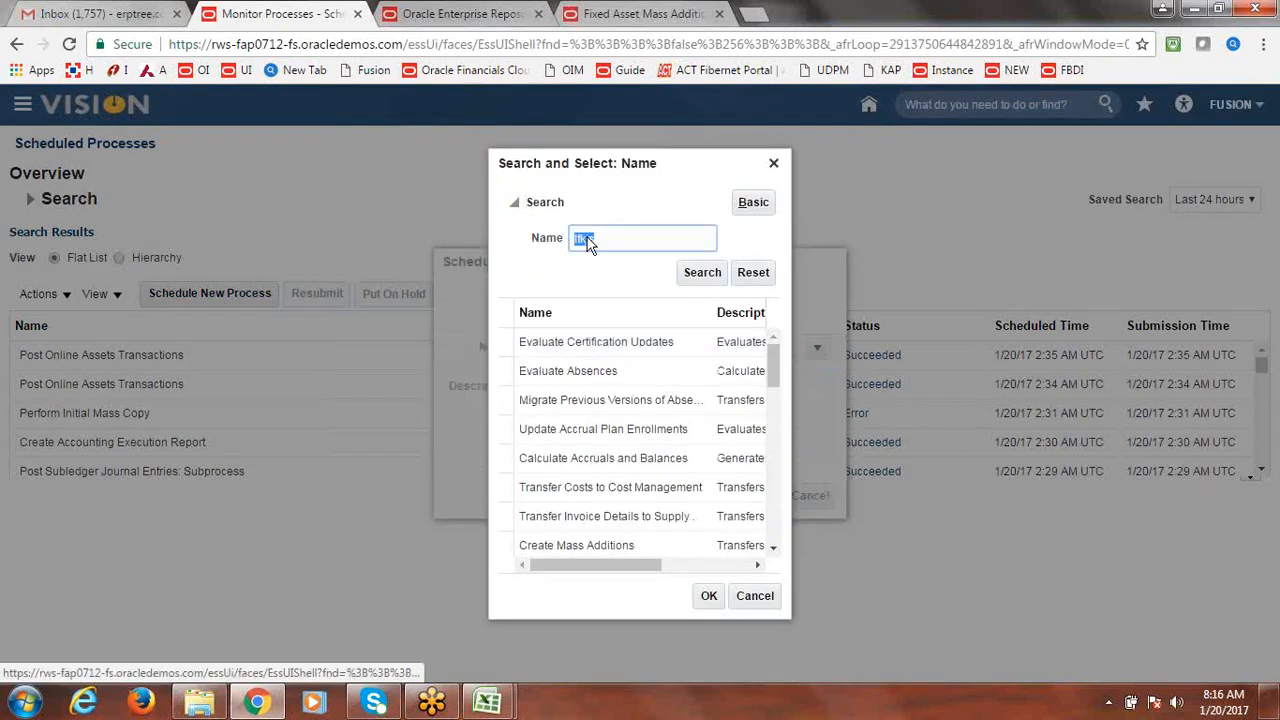
type("Loca")
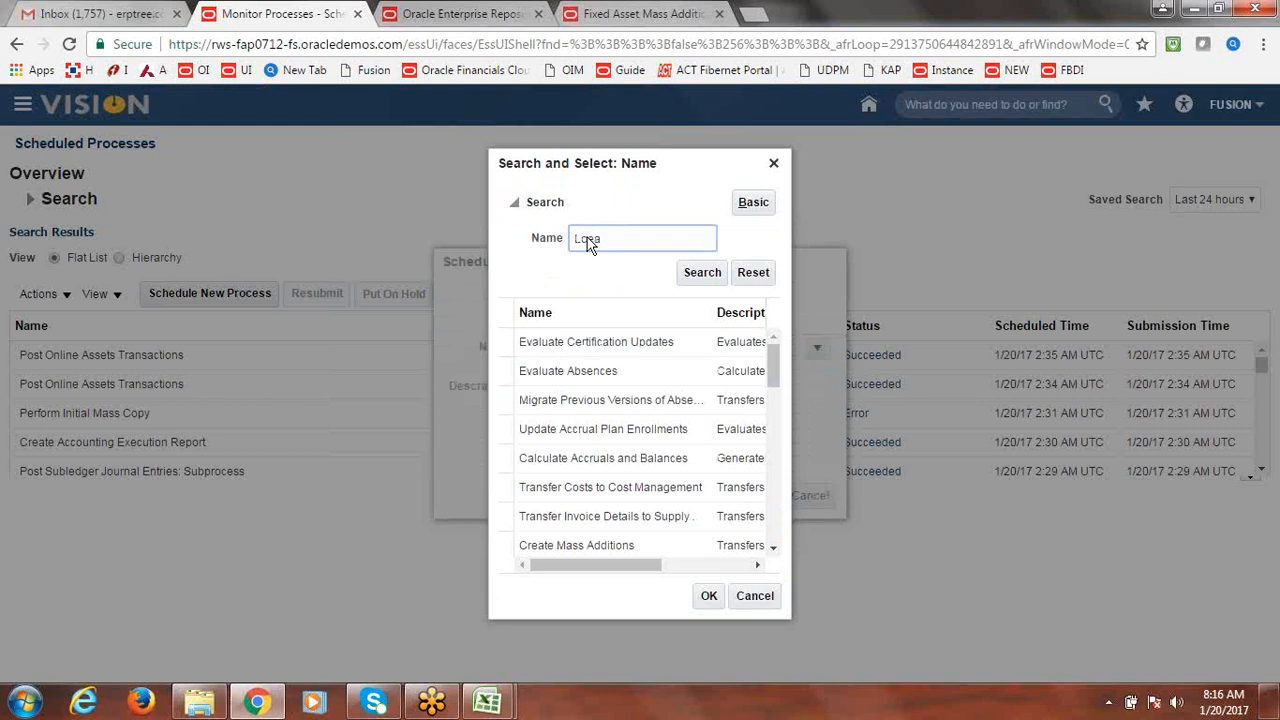
key("BackSpace")
key("BackSpace")
type("ad In")
key("Return")
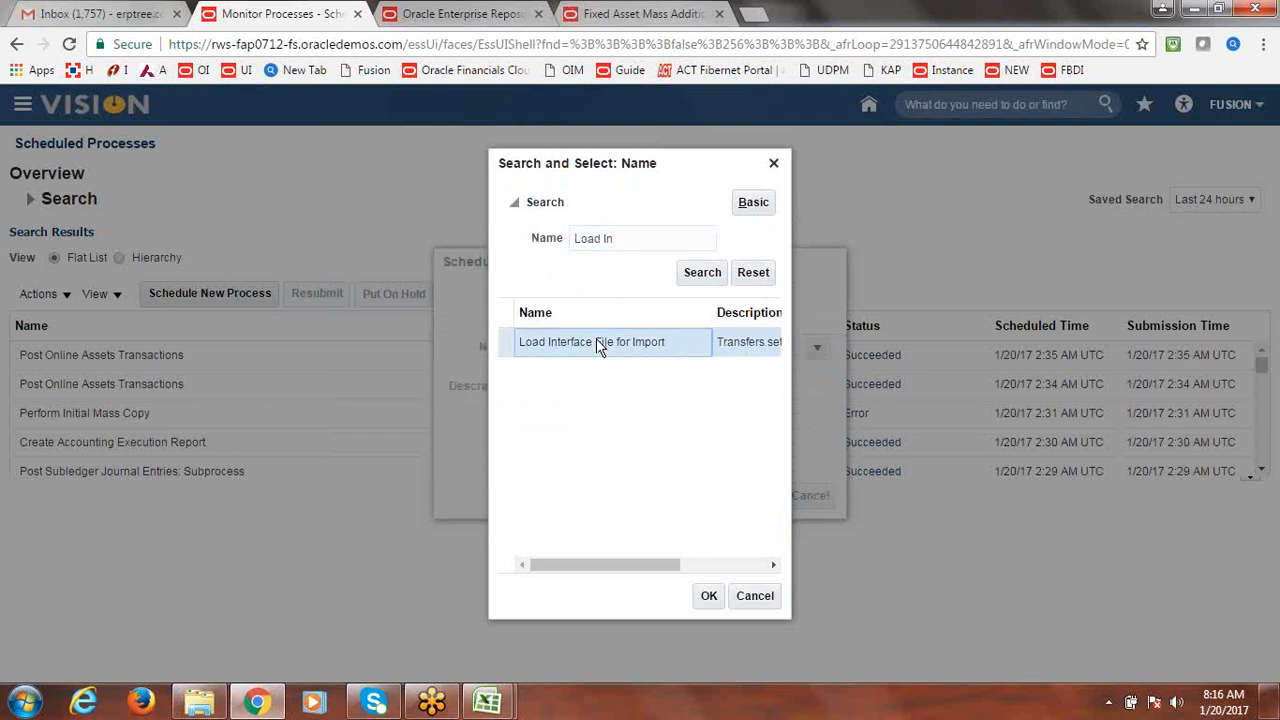
left_click(709, 597)
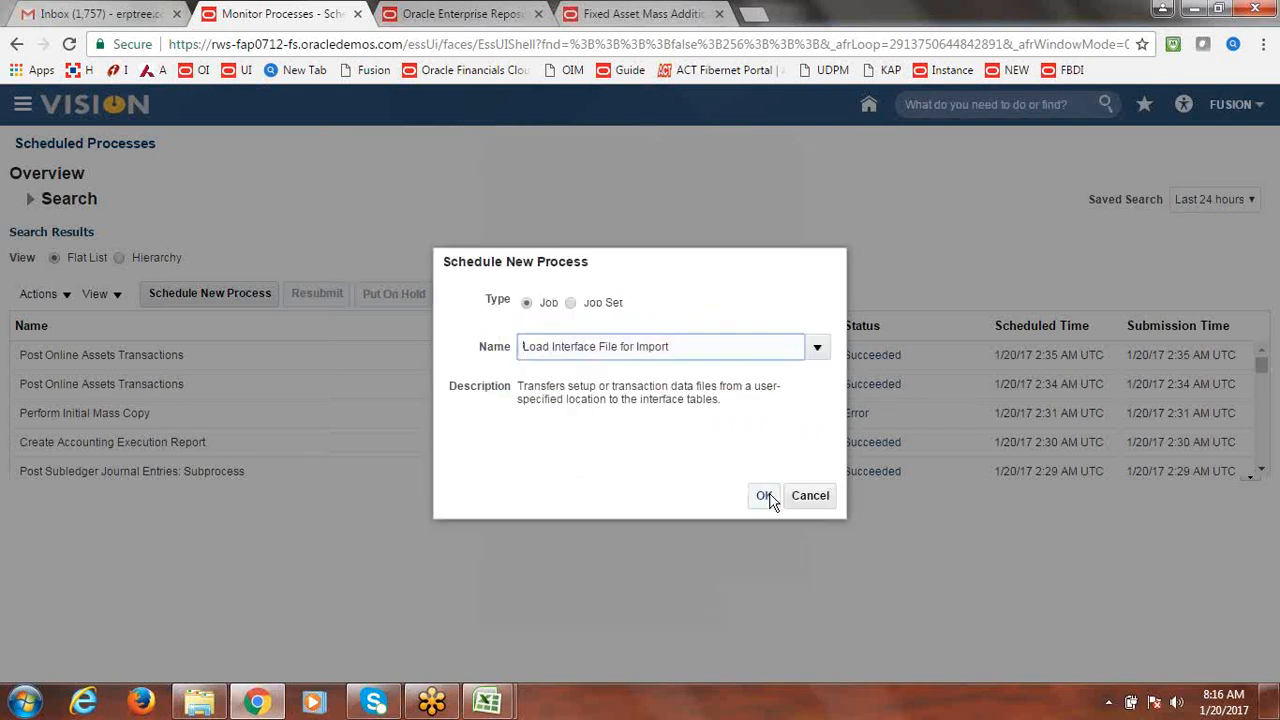
left_click(766, 496)
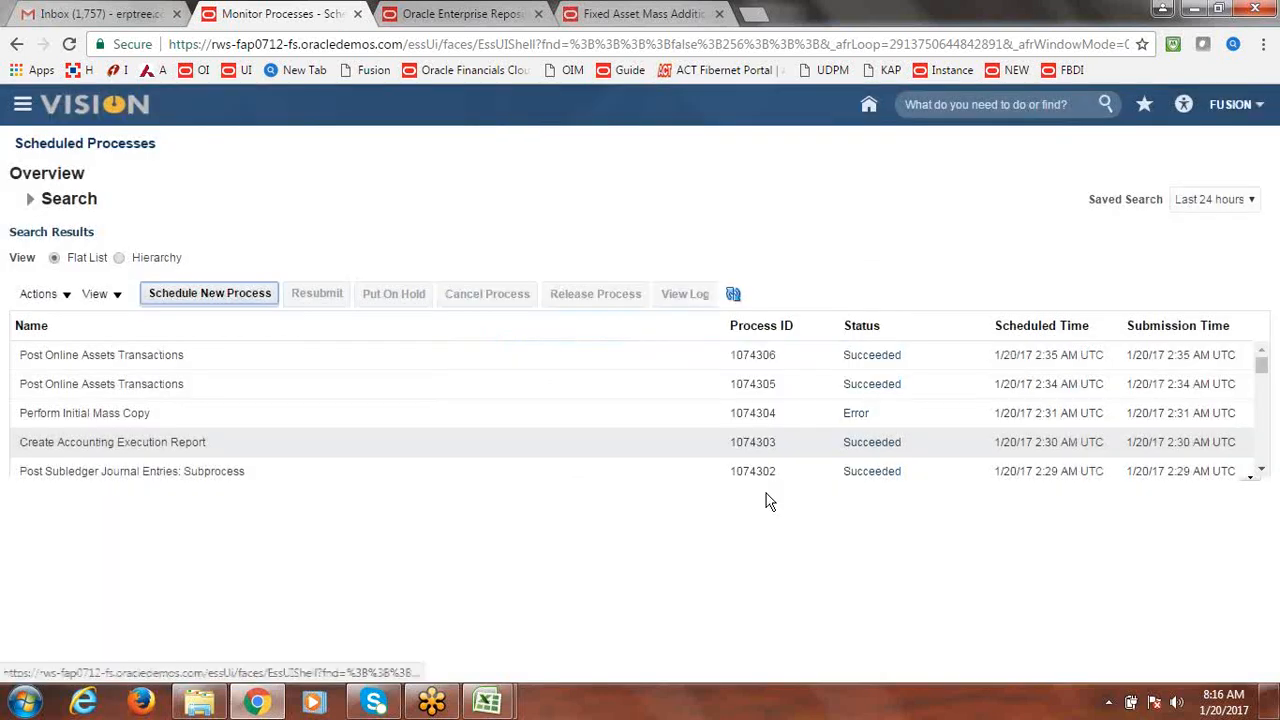
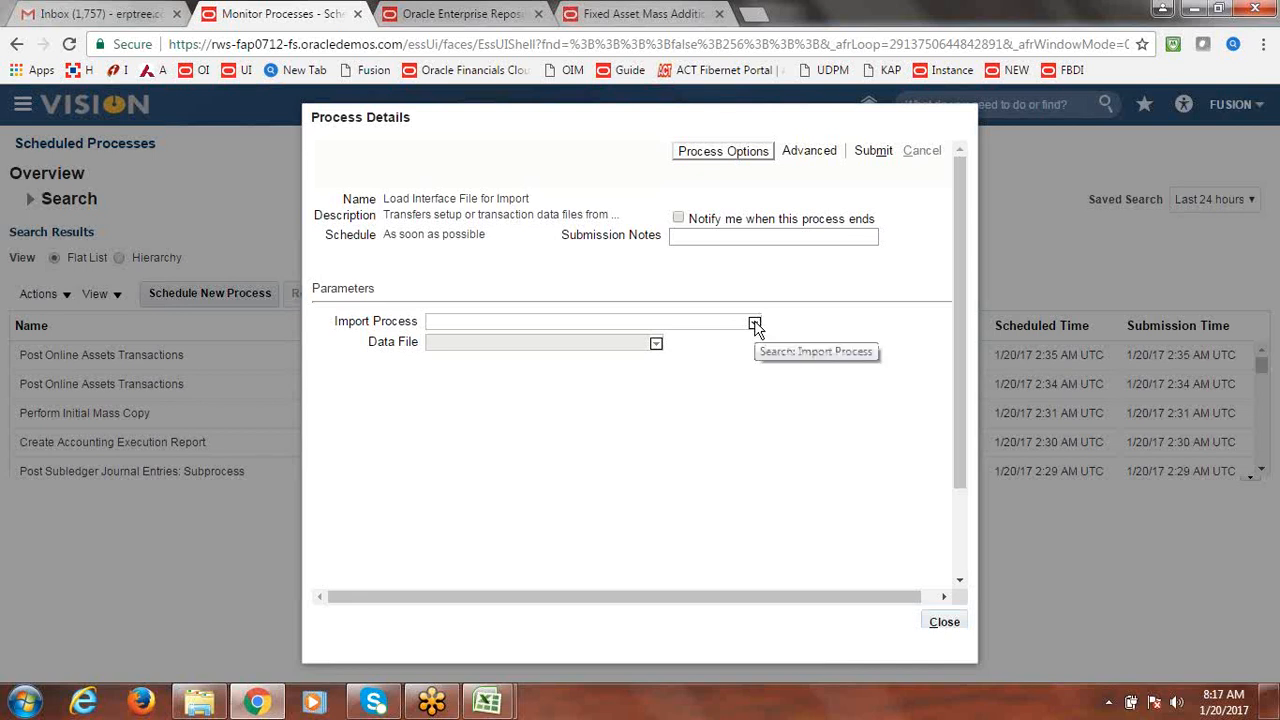
Set the Import Process parameter to Post Mass Additions and open the Data File choices
left_click(755, 324)
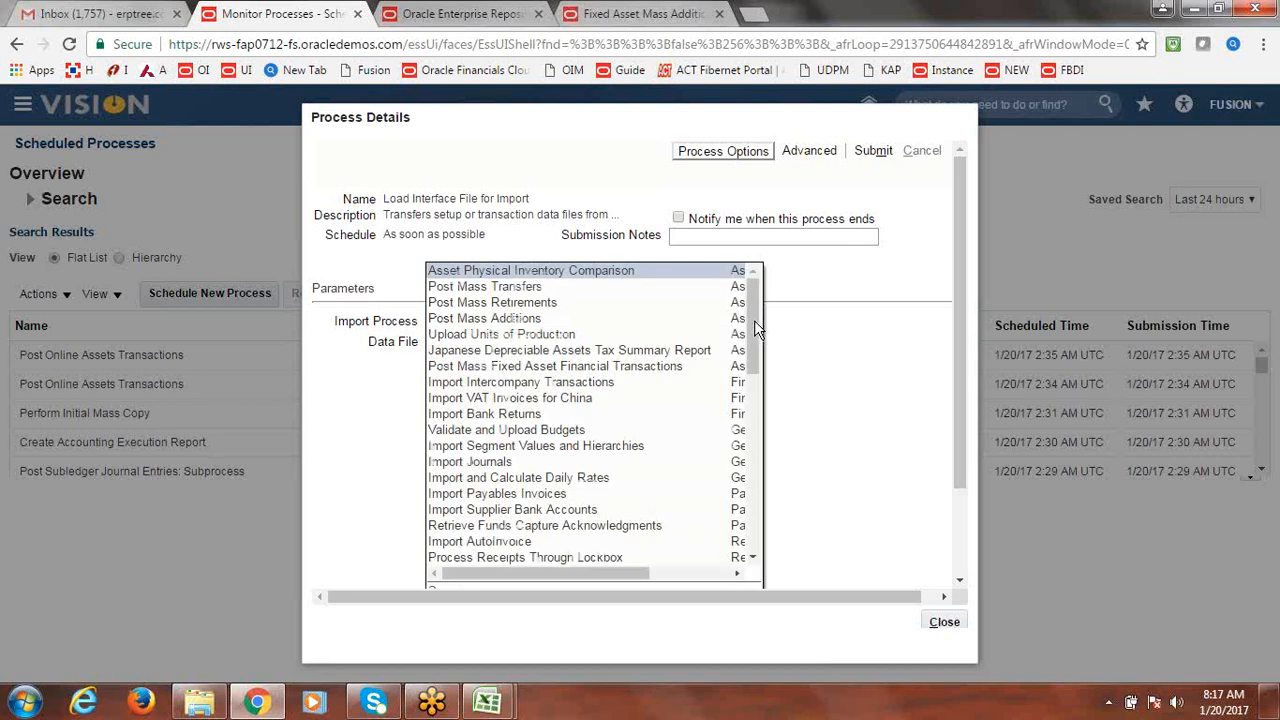
left_click(537, 318)
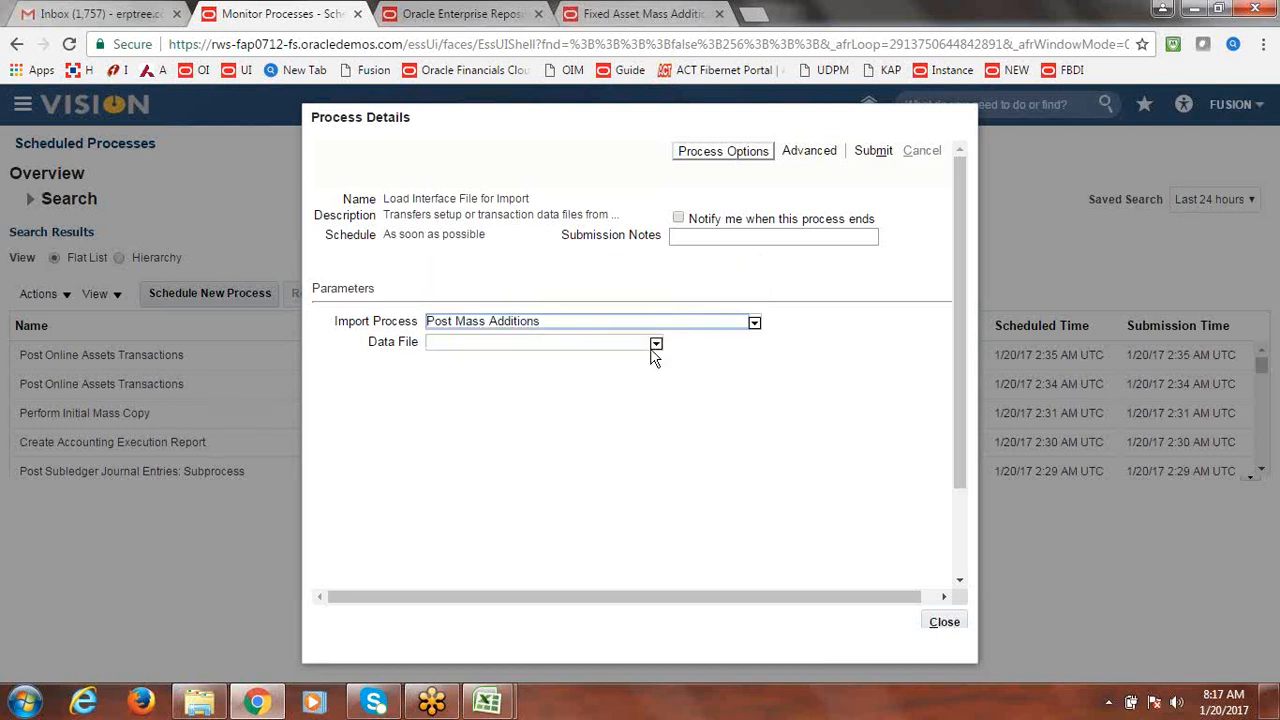
left_click(660, 345)
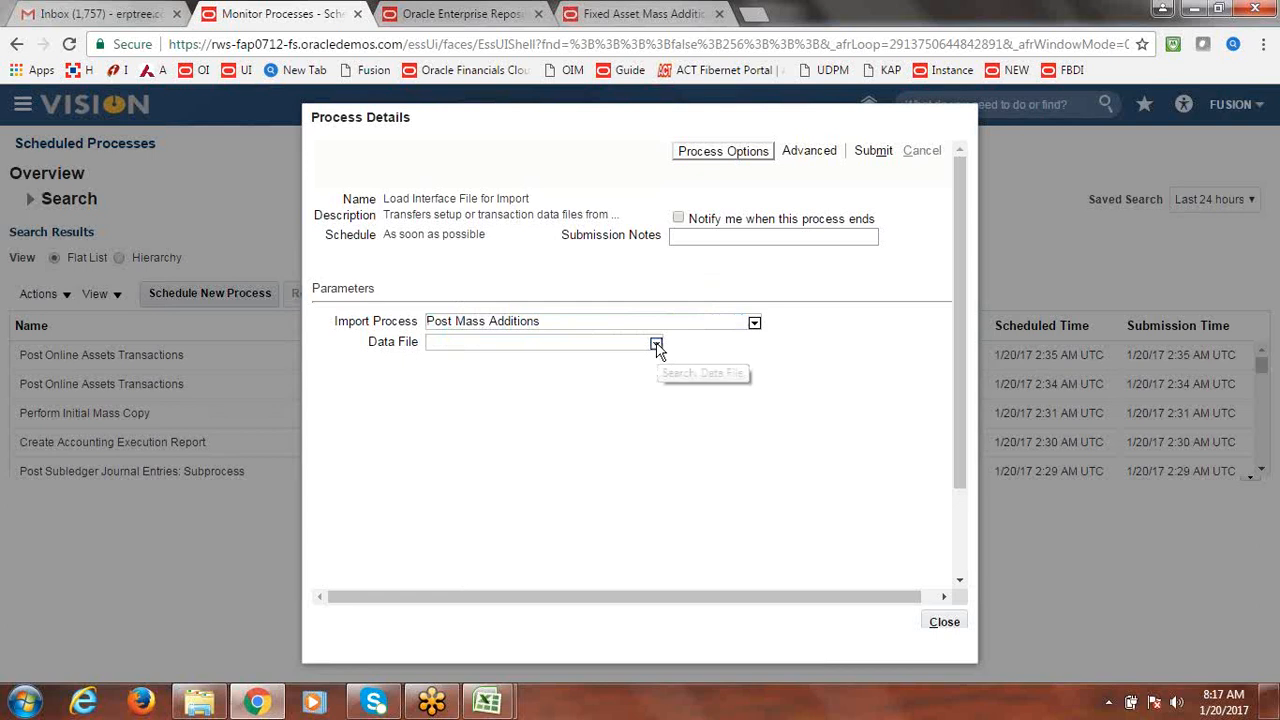
left_click(656, 343)
Check the Job and Table Links section of the Fixed Asset Mass Additions Import documentation for the scheduled process name
left_click(646, 10)
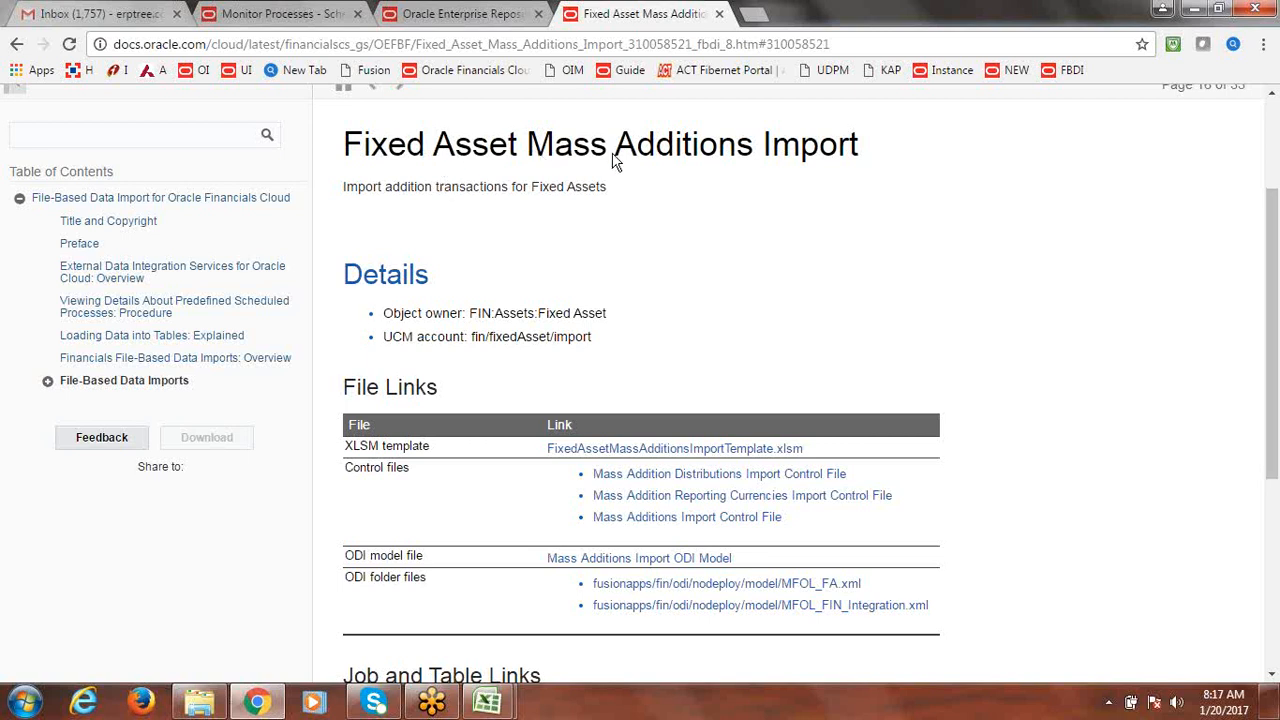
left_click_drag(1277, 276, 1277, 391)
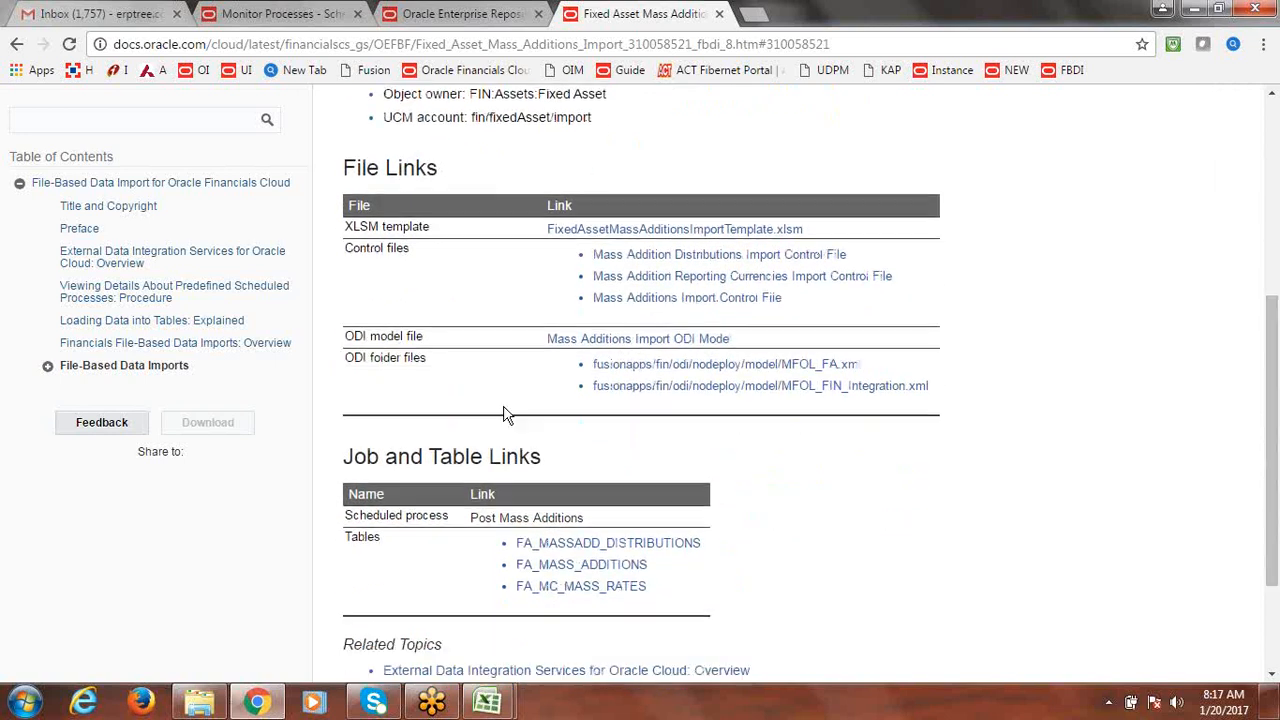
left_click_drag(355, 458, 563, 469)
left_click(563, 469)
left_click_drag(347, 527, 574, 519)
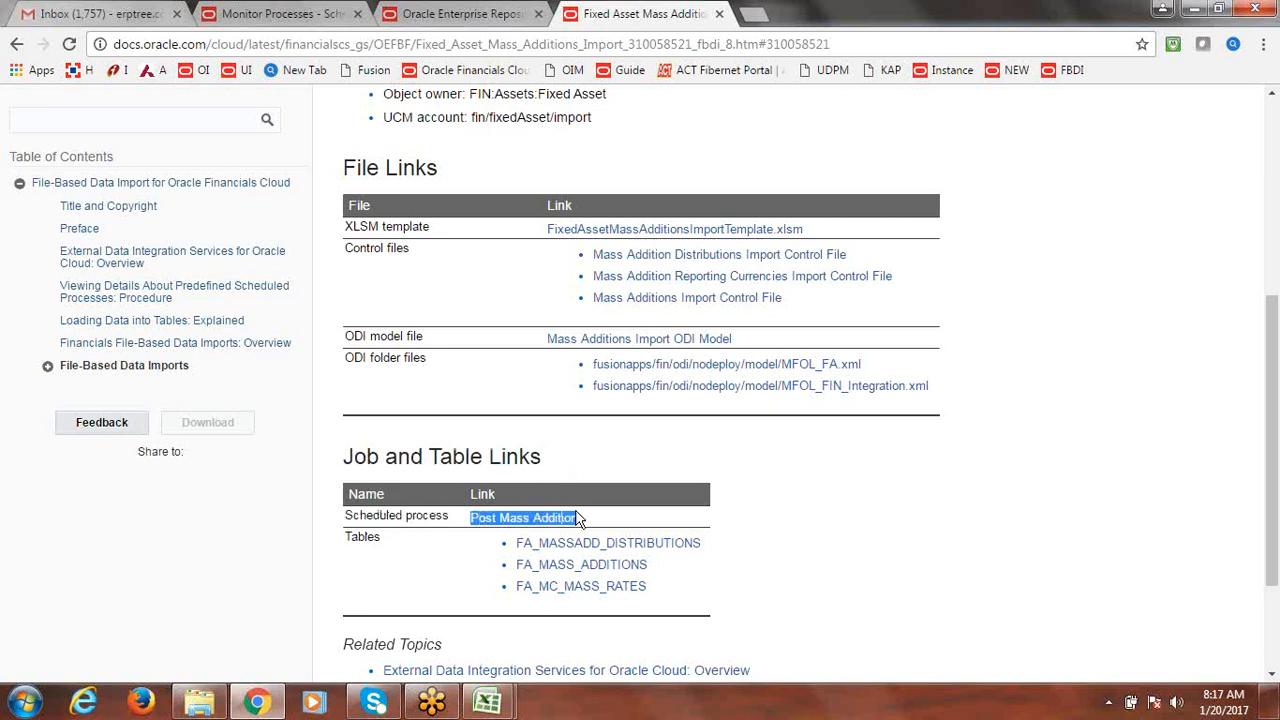
Check the interface tables listed under Job and Table Links in the Fixed Asset Mass Additions Import documentation
left_click(666, 590)
left_click_drag(666, 590, 516, 540)
mouse_move(1274, 406)
left_mouse_down()
mouse_move(1277, 515)
mouse_move(1276, 382)
left_mouse_up()
scroll(1268, 385, "down", 3)
scroll(1268, 385, "up", 2)
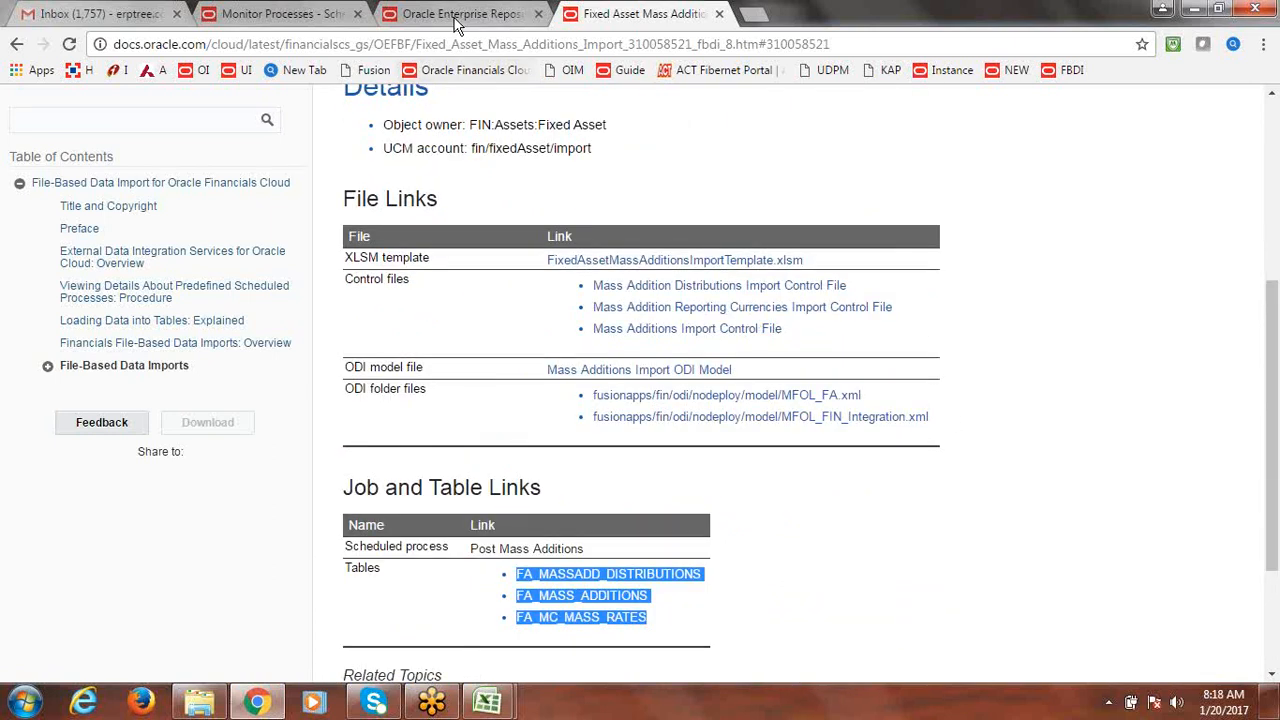
Back in the Load Interface File for Import details, upload FaMassAddition.zip from the Desktop's FA Additions folder as the Data File
key("ctrl+shift+Tab")
key("ctrl+shift+Tab")
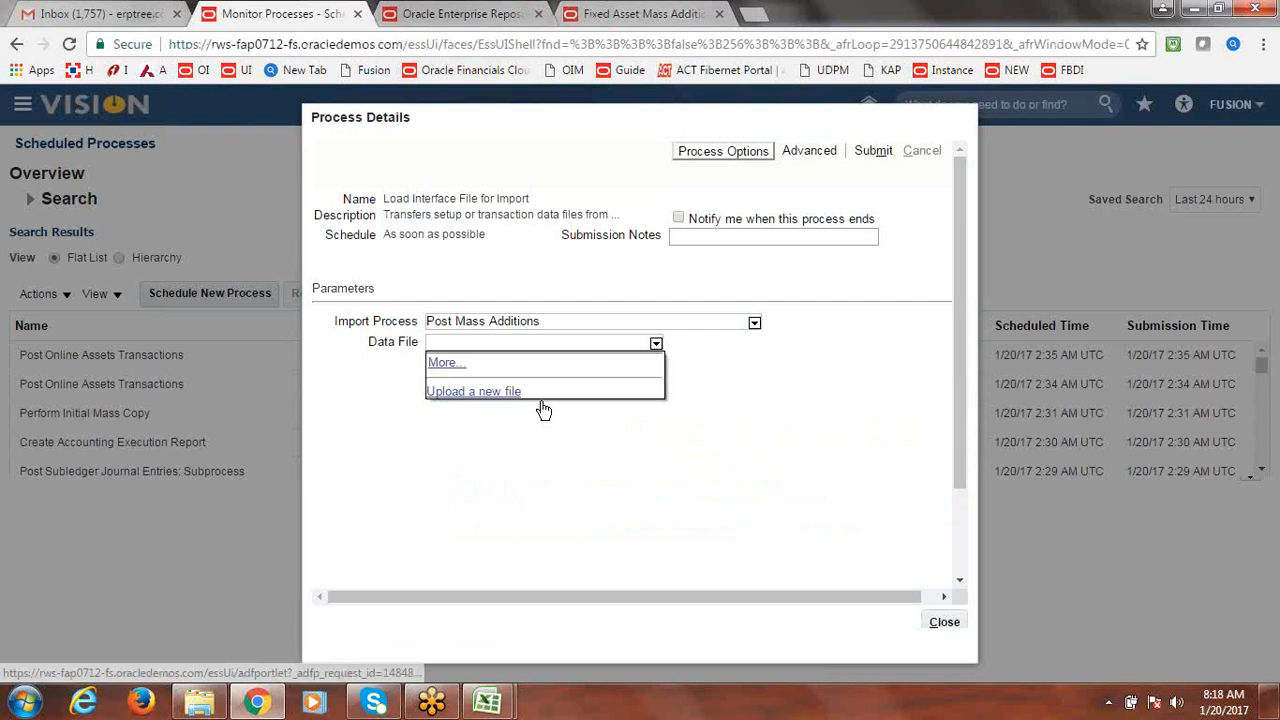
left_click(452, 391)
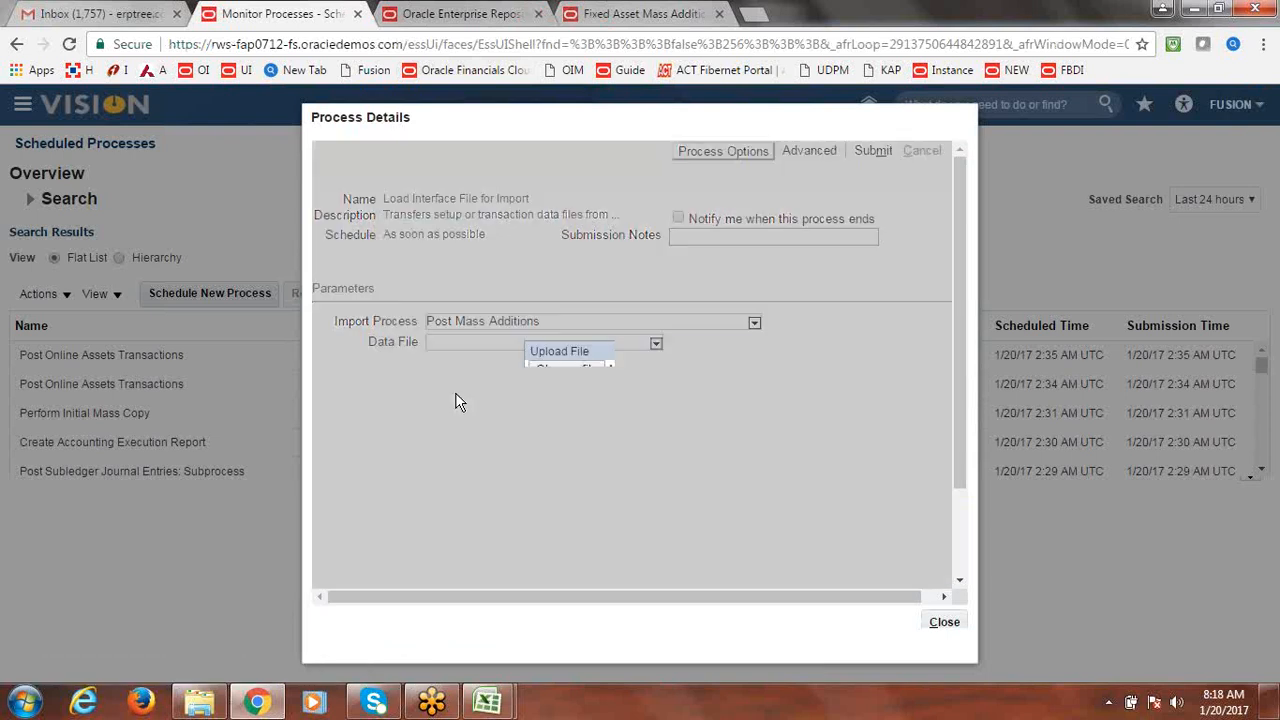
left_click(572, 369)
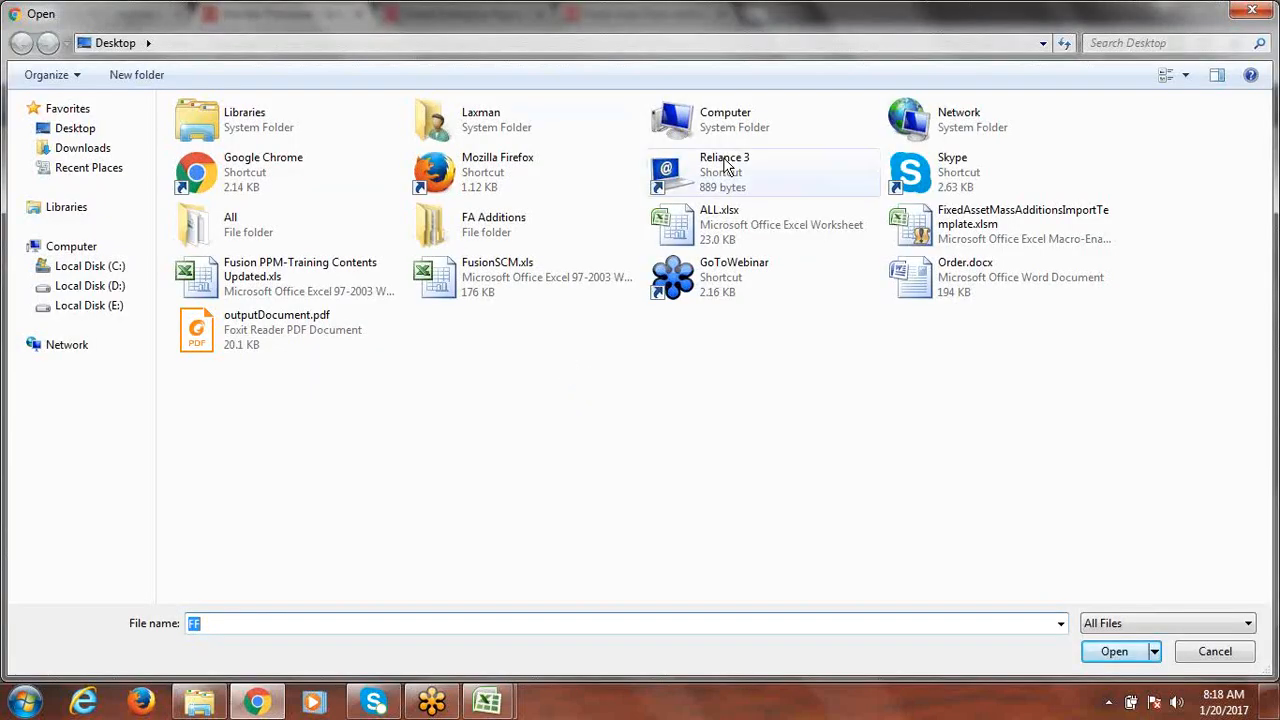
left_click(500, 225)
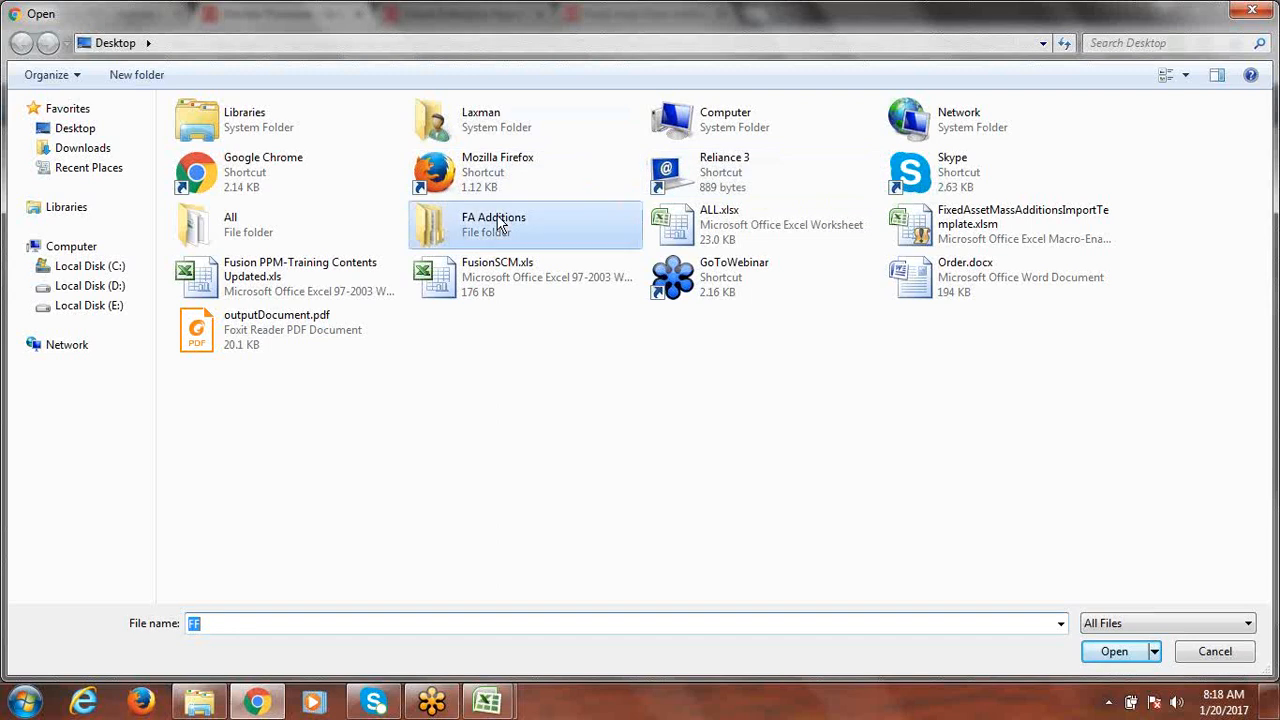
double_click(500, 225)
left_click(237, 134)
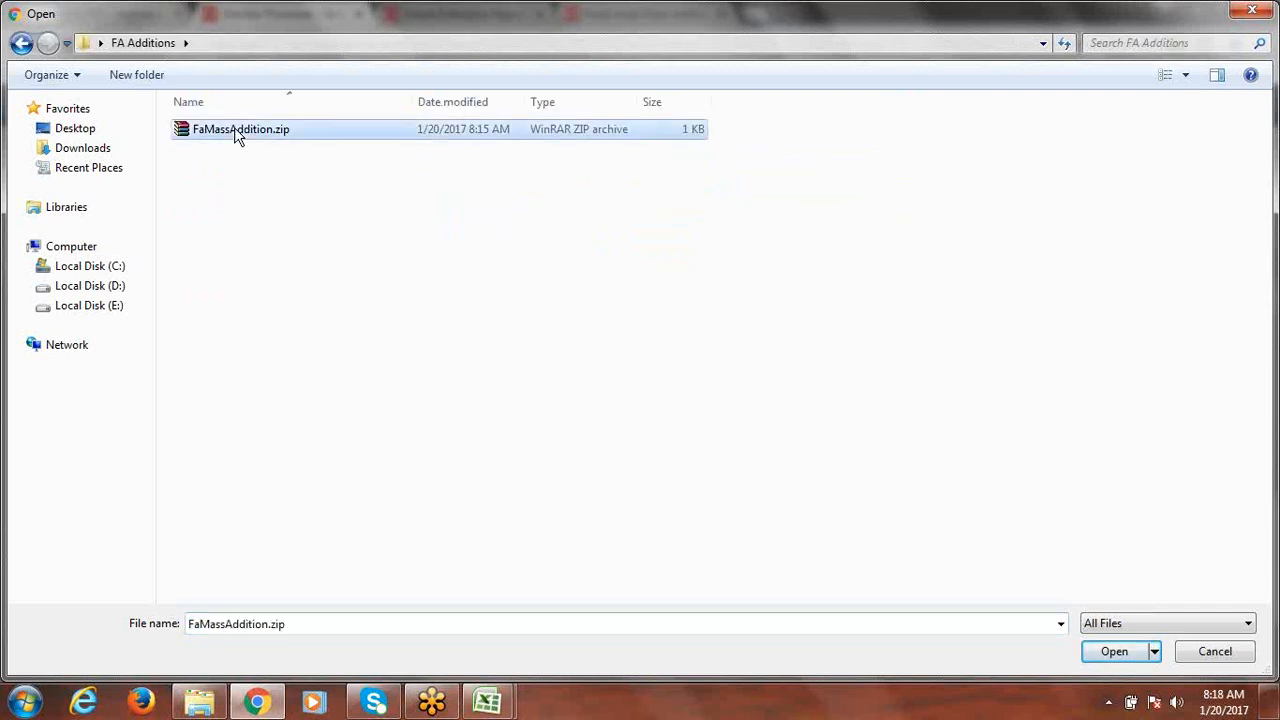
double_click(236, 131)
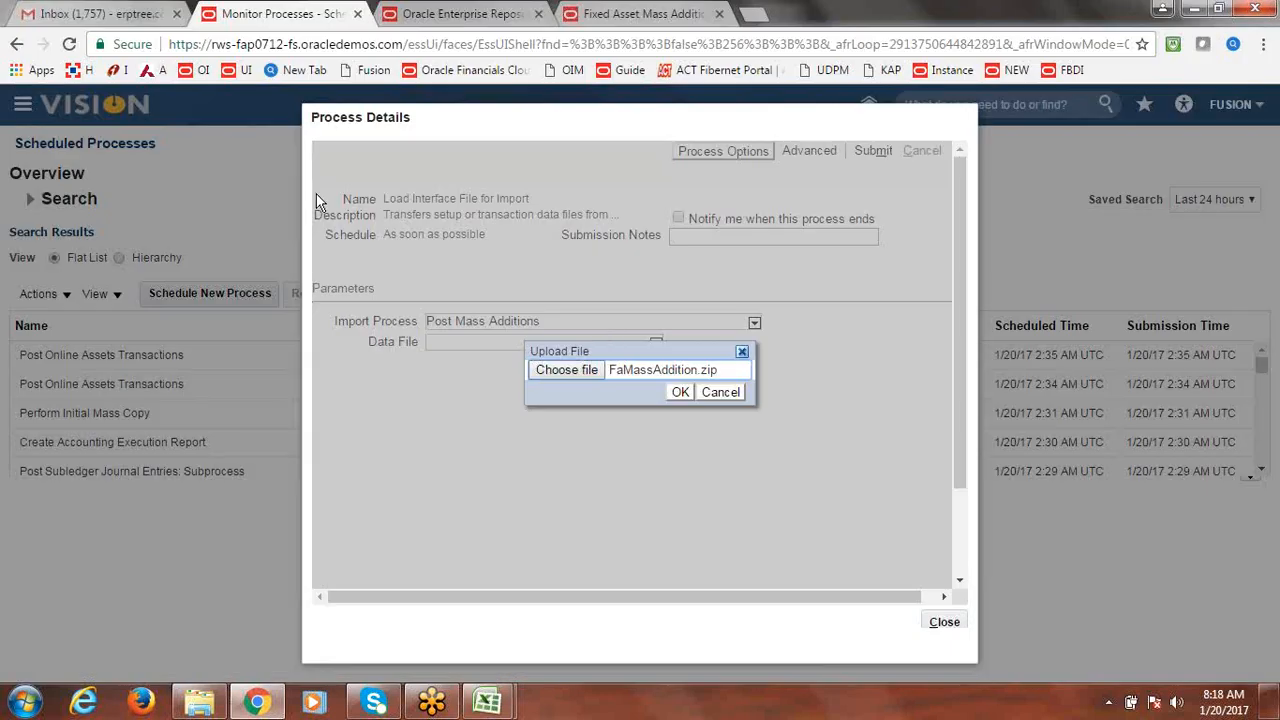
left_click(680, 393)
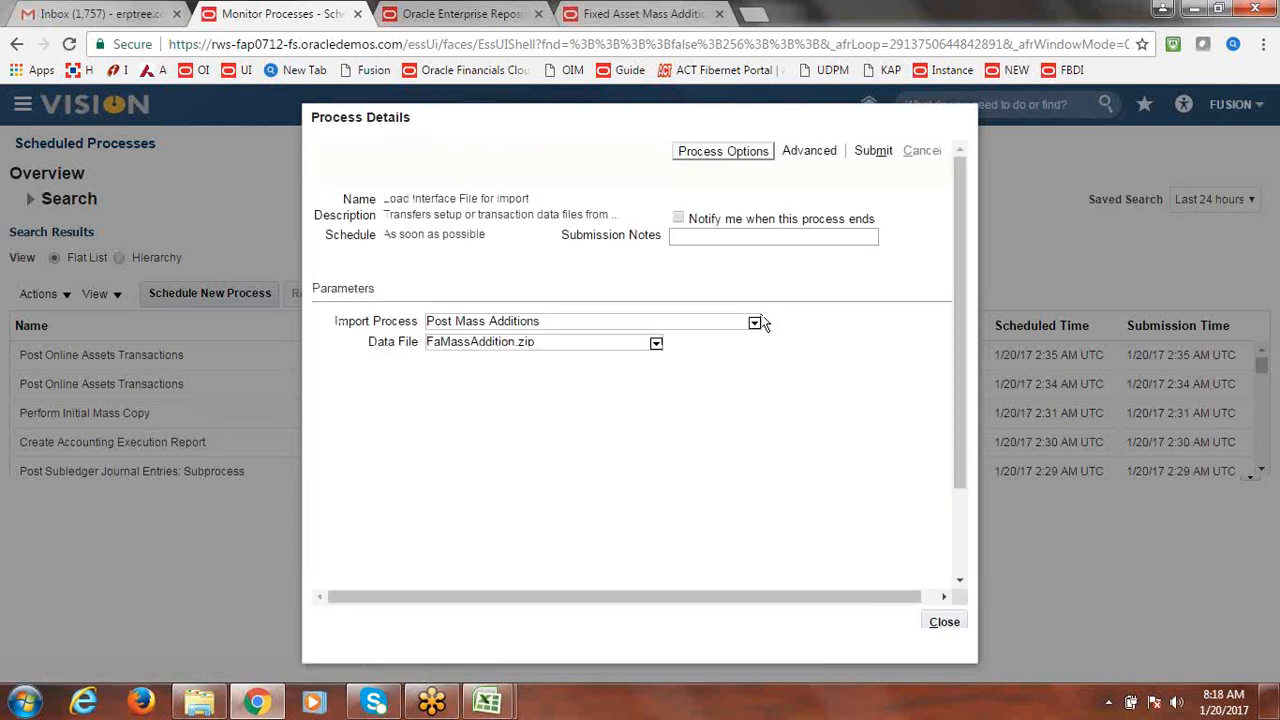
Submit the Load Interface File for Import process with FaMassAddition.zip and close its process details
left_click(880, 152)
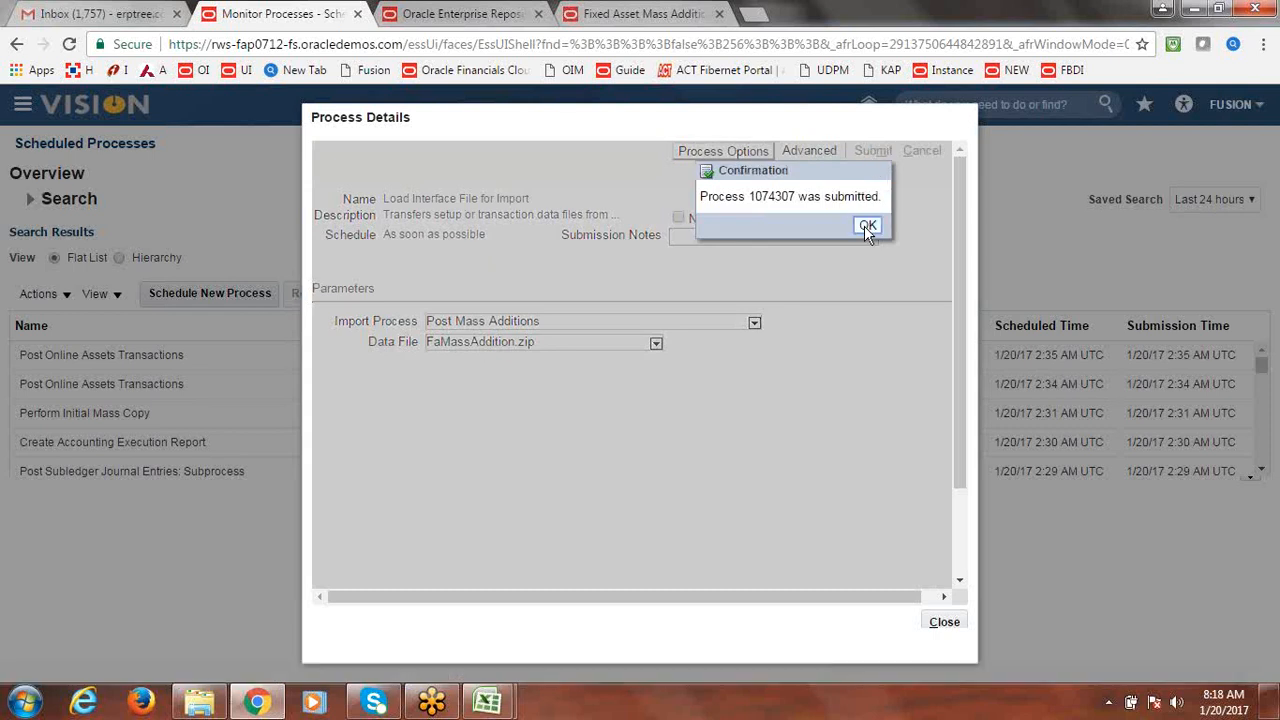
left_click(867, 226)
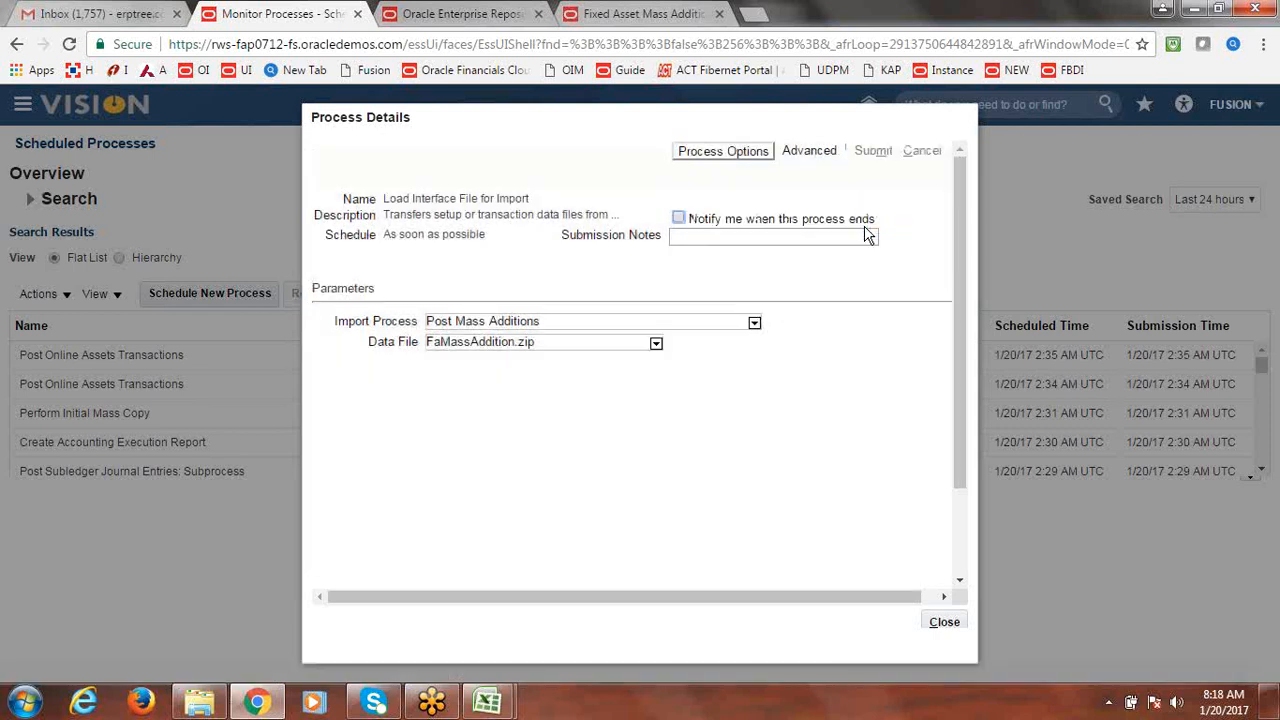
left_click(947, 625)
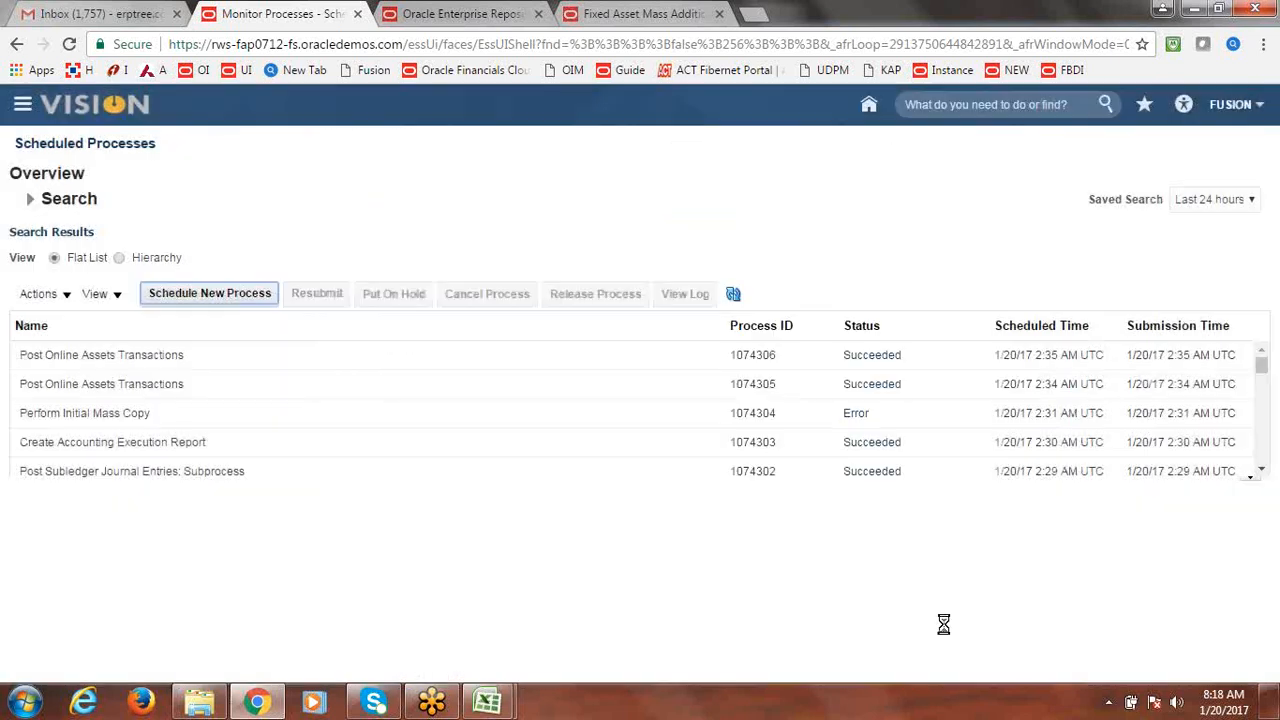
Refresh the scheduled processes list repeatedly to monitor the status of Load Interface File for Import and its child processes
left_click(735, 298)
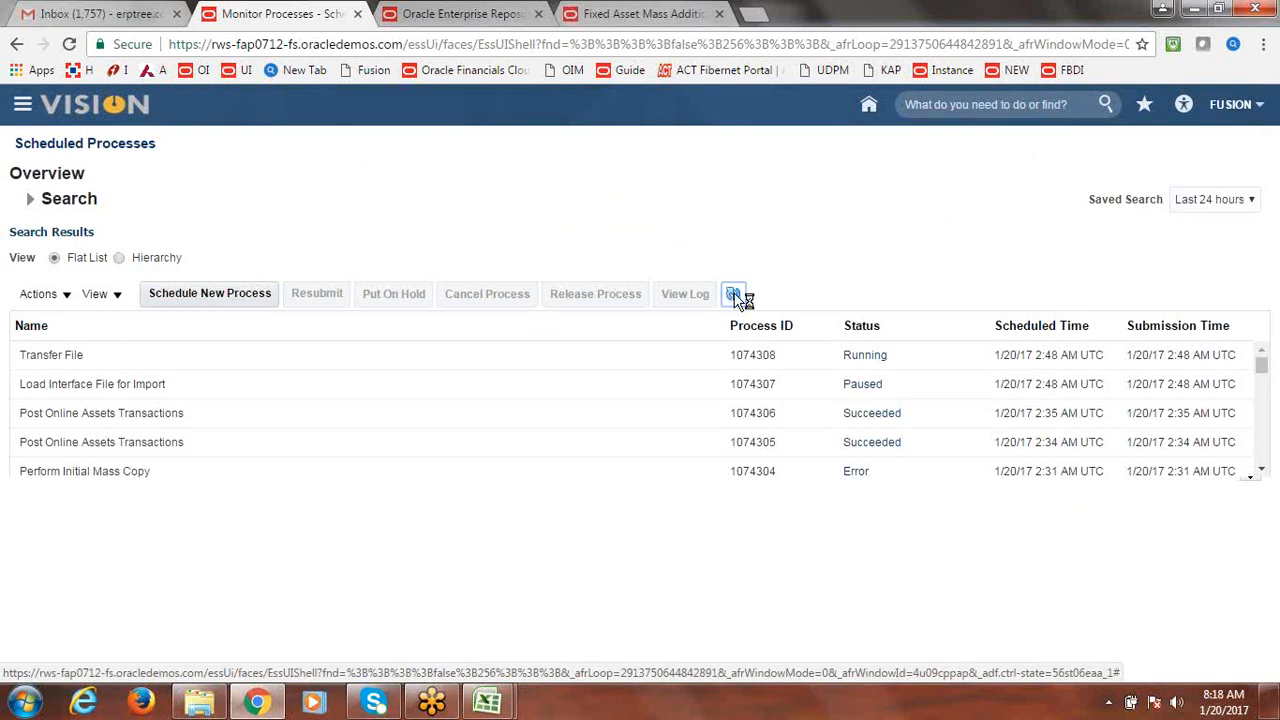
left_click(735, 298)
left_click(735, 298)
left_click(735, 298)
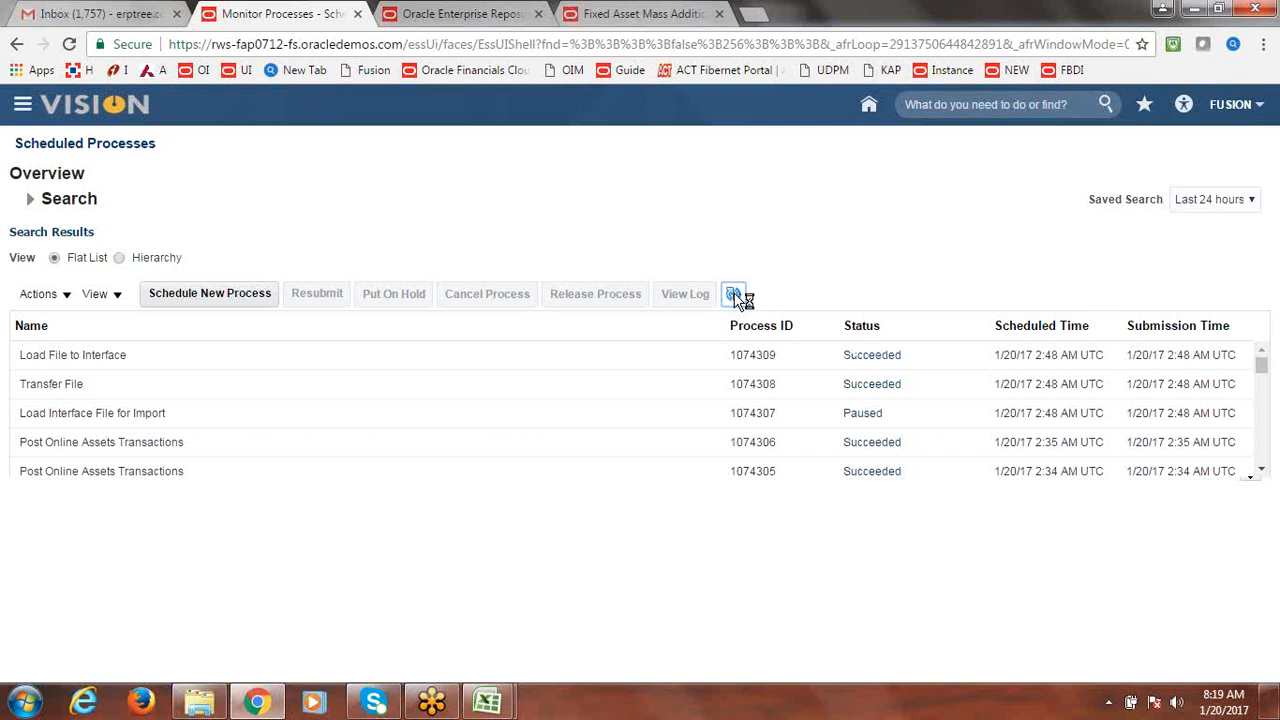
left_click(738, 301)
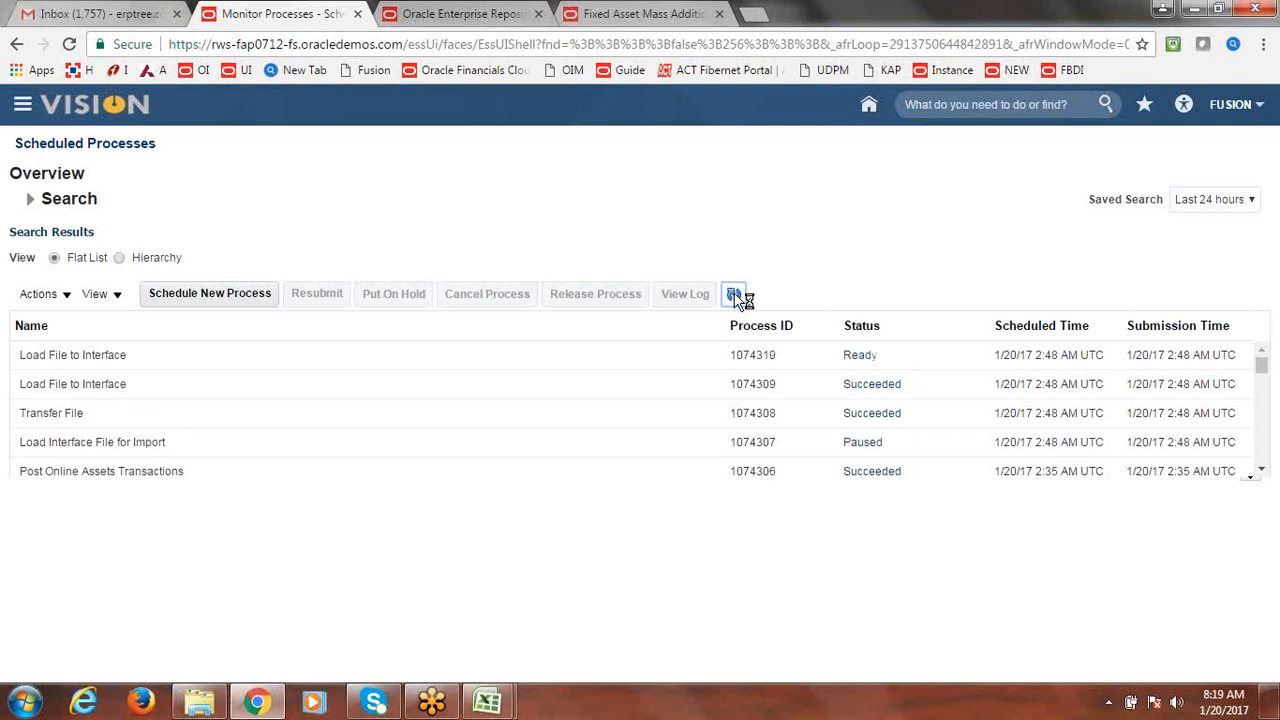
left_click(738, 298)
left_click(738, 296)
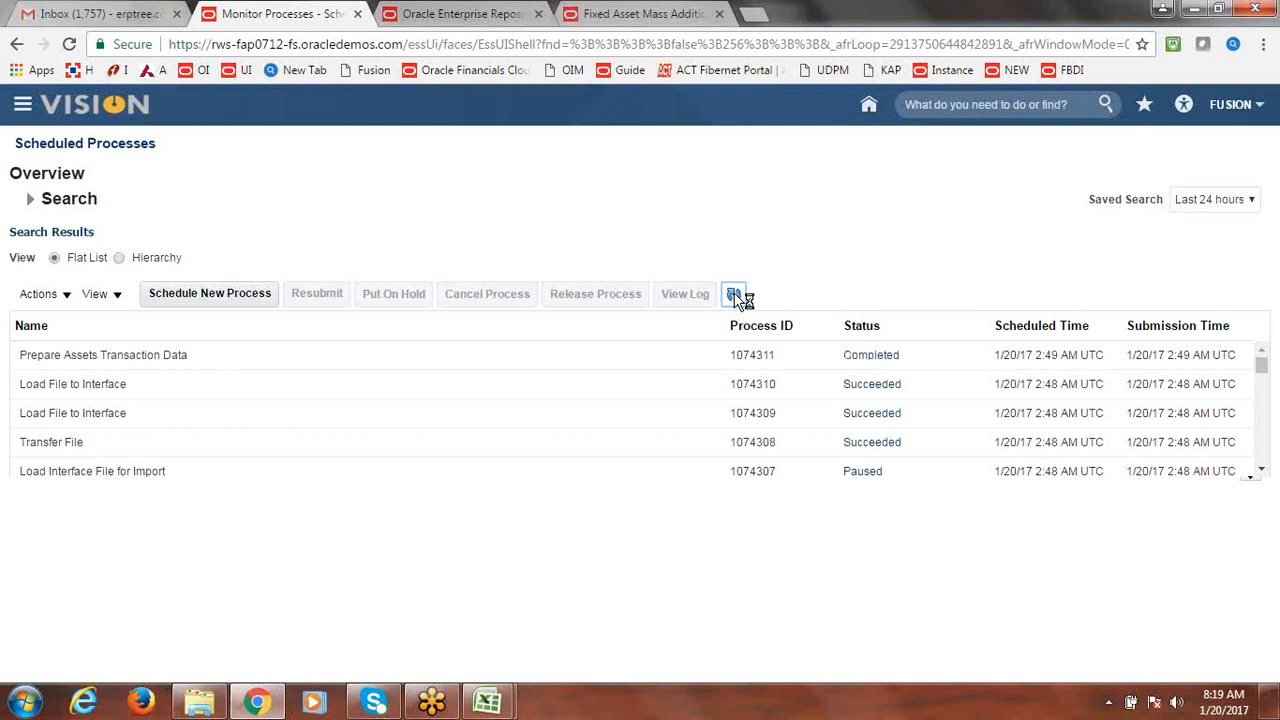
left_click(734, 296)
Start a new scheduled process, finding the job with the search "Post Mass" and choosing Post Mass Additions
left_click(237, 300)
left_click_drag(680, 347, 483, 368)
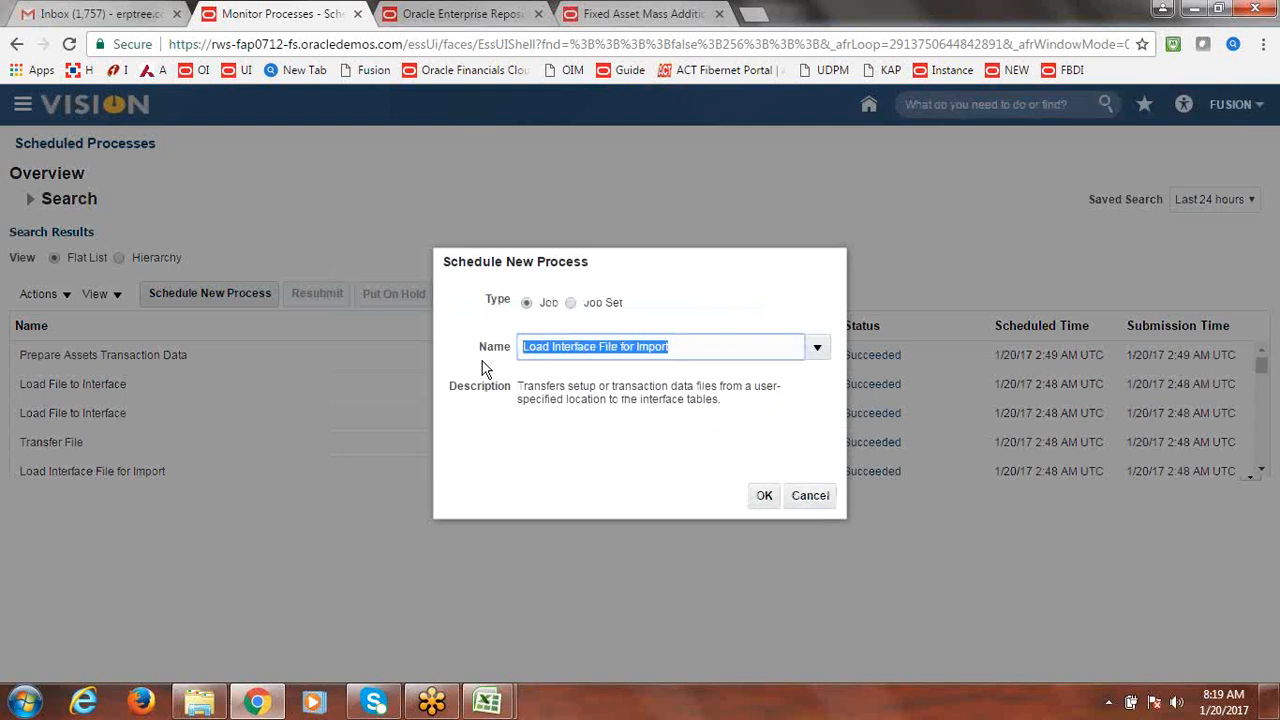
type("lkfjsf")
key("Tab")
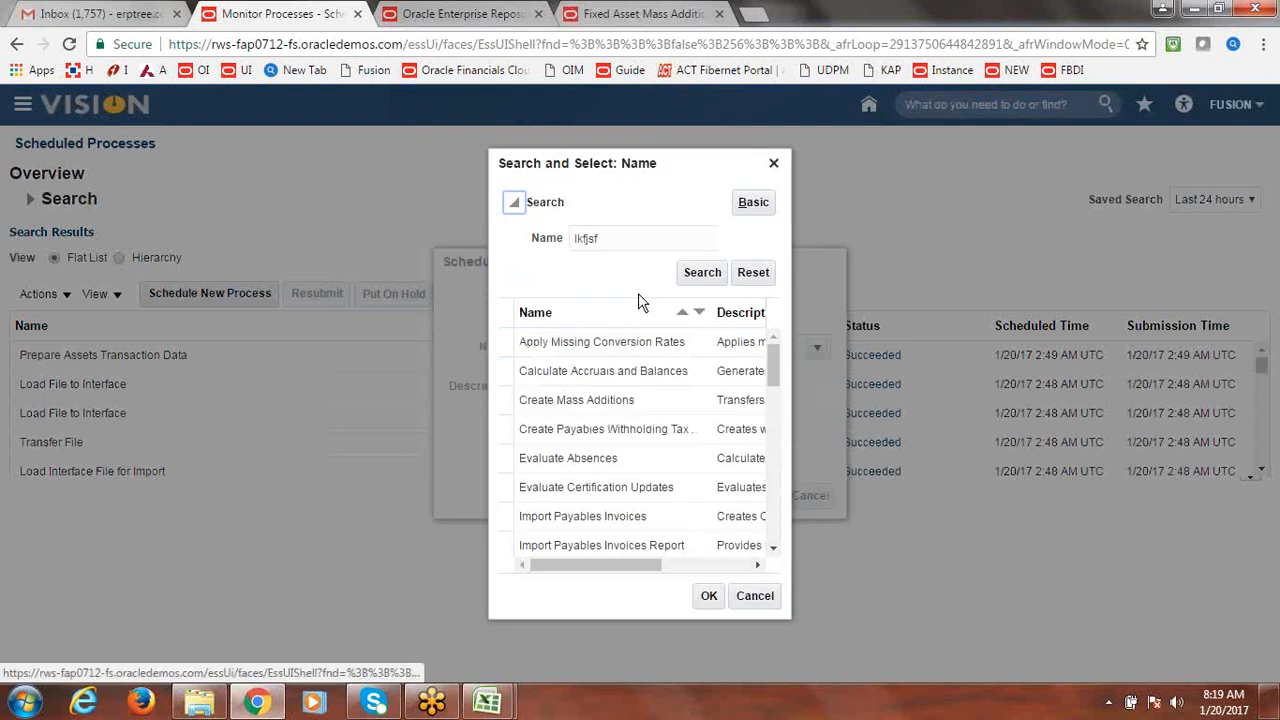
double_click(620, 238)
type("Po")
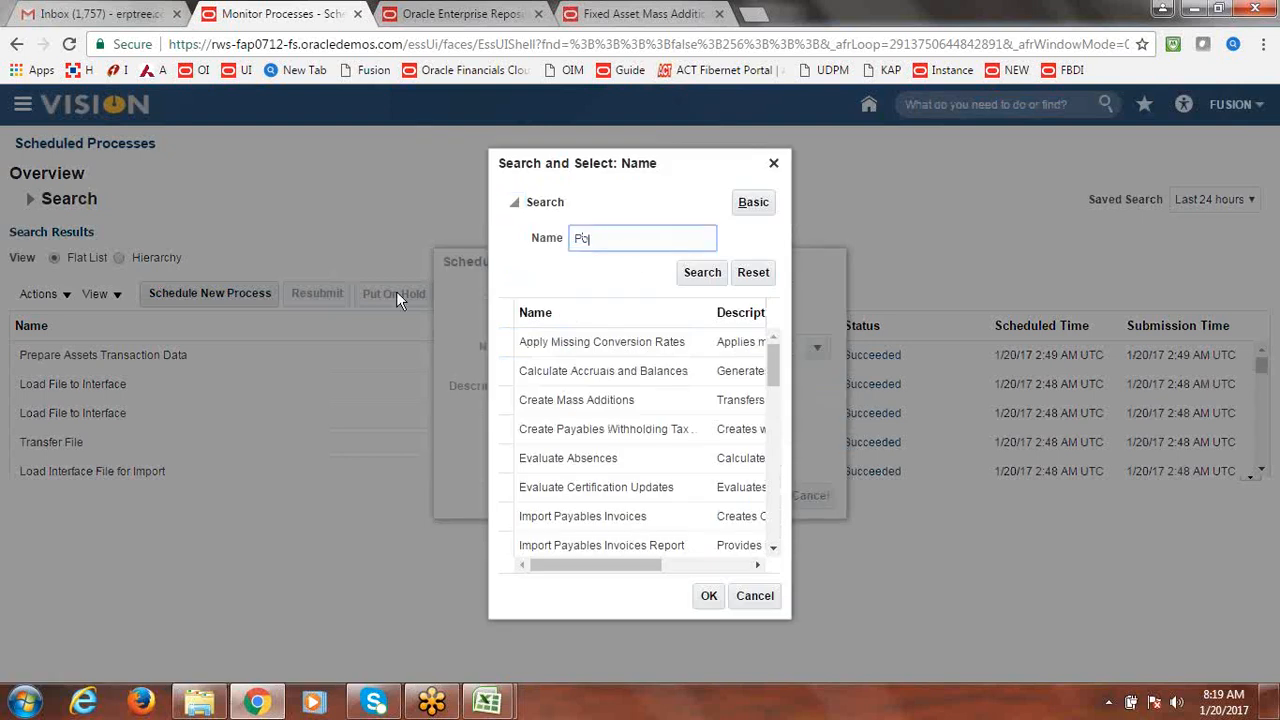
type("st Mass")
left_click(703, 275)
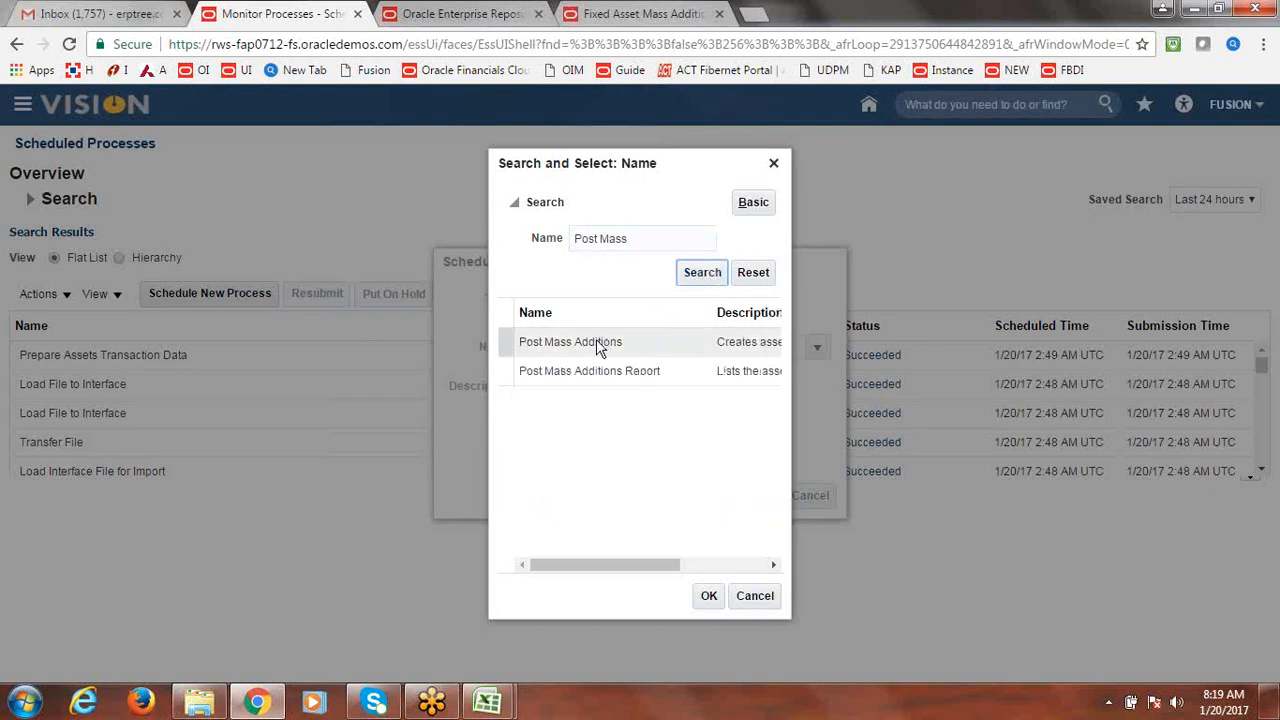
left_click(596, 341)
left_click(710, 595)
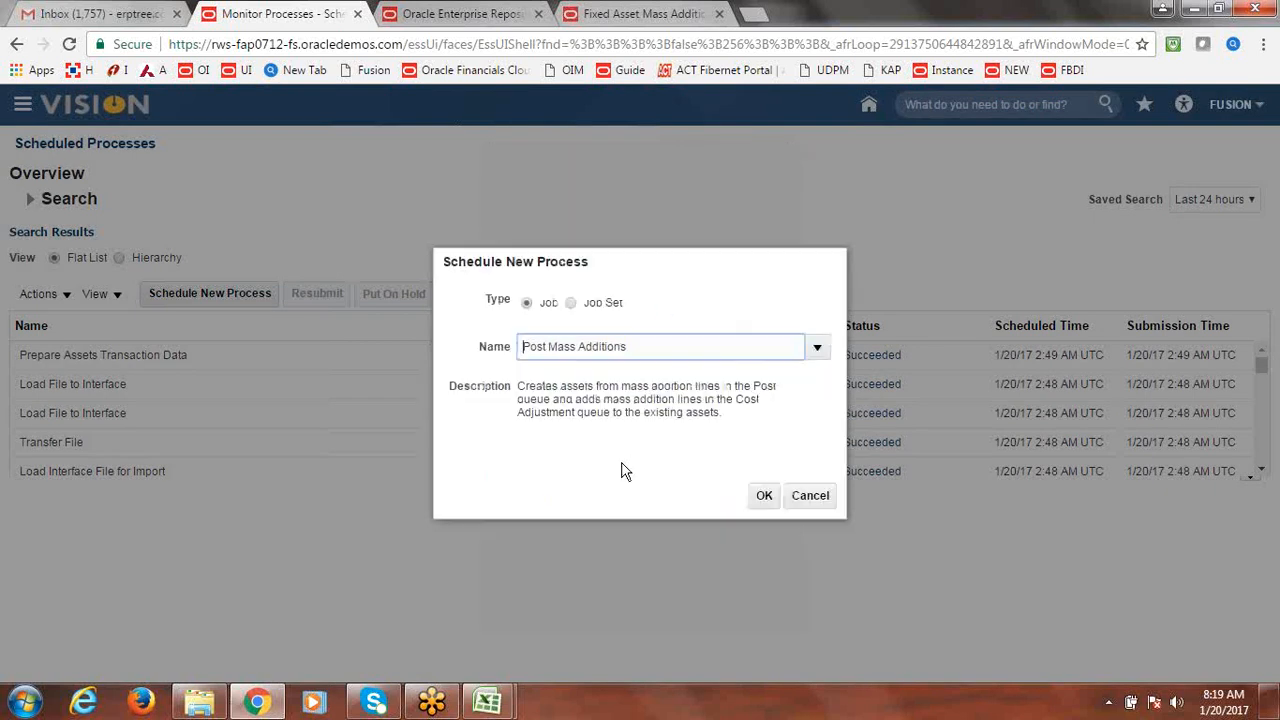
left_click(764, 496)
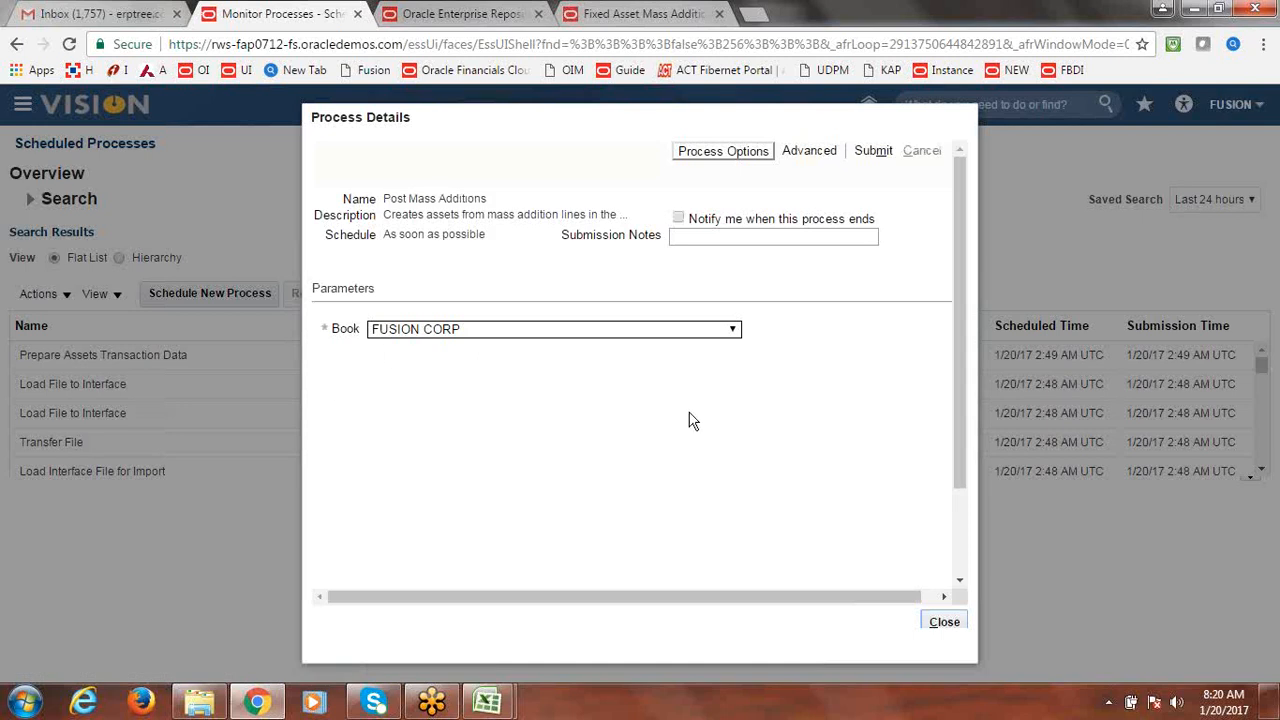
Submit Post Mass Additions for the FUSION CORP book and close its process details
left_click(874, 151)
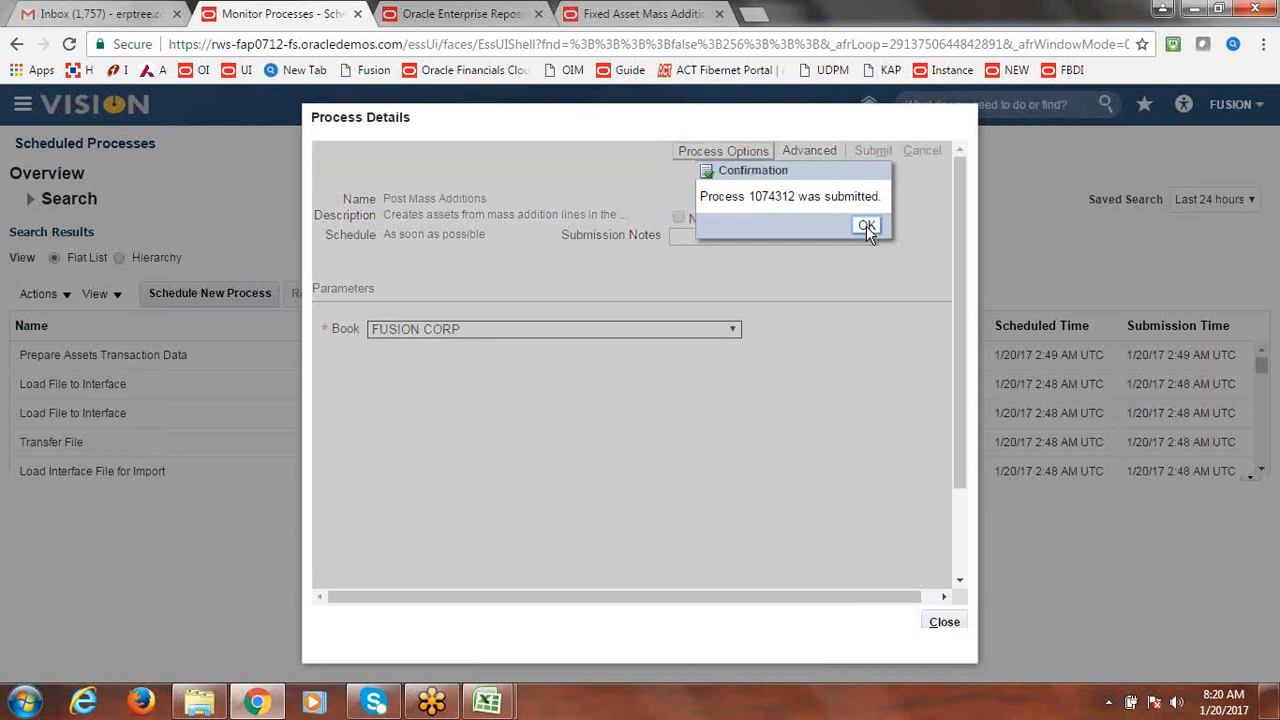
left_click(866, 226)
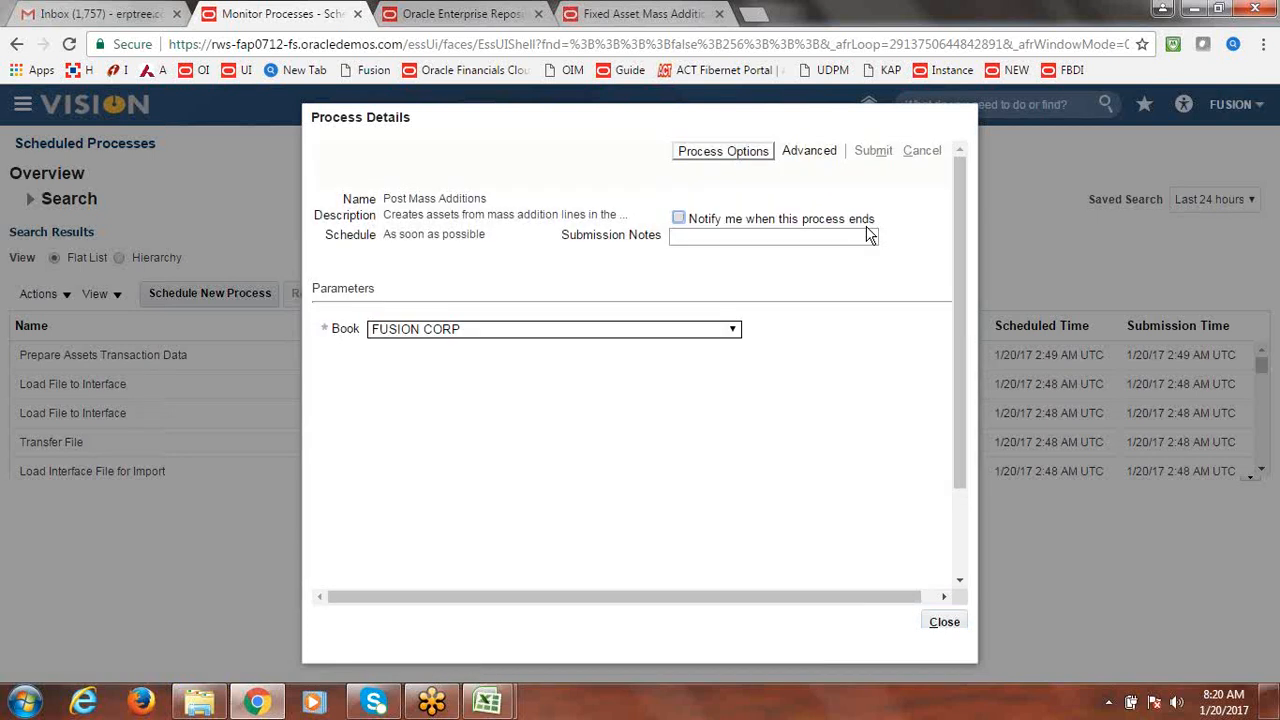
left_click(943, 622)
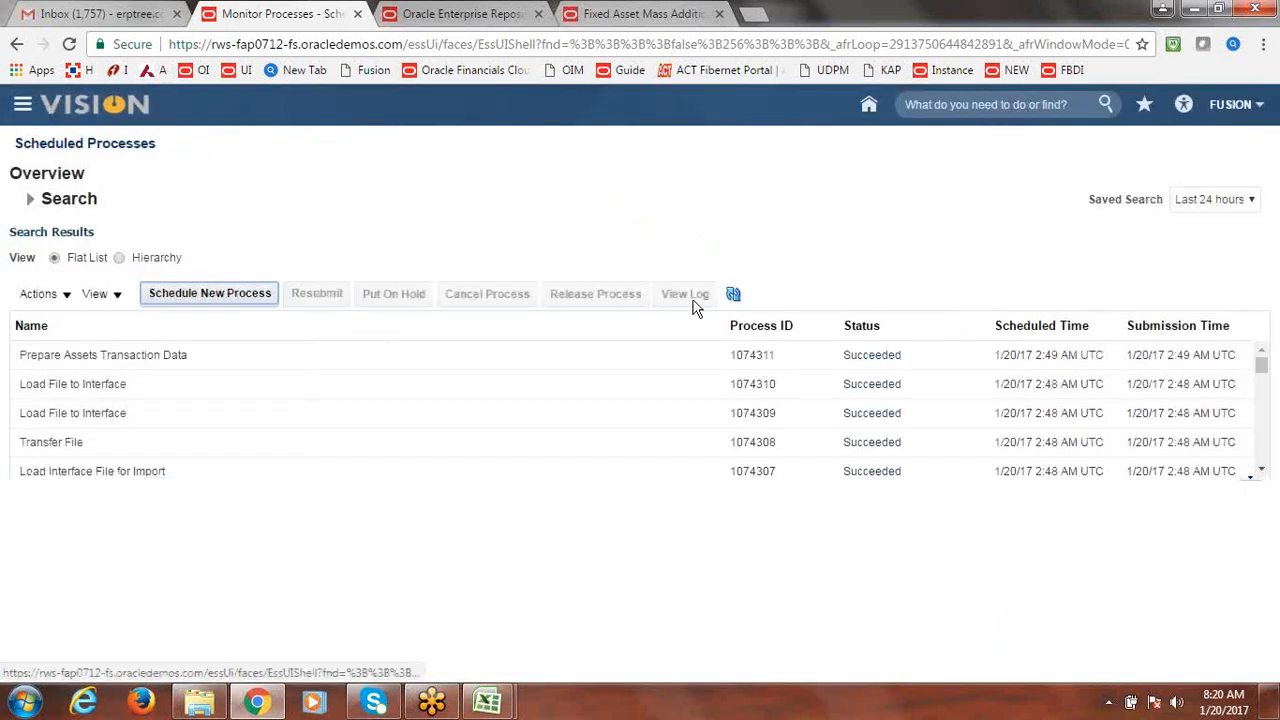
Refresh the scheduled processes list repeatedly to monitor Post Mass Additions and the accounting and reporting processes it starts
left_click(734, 294)
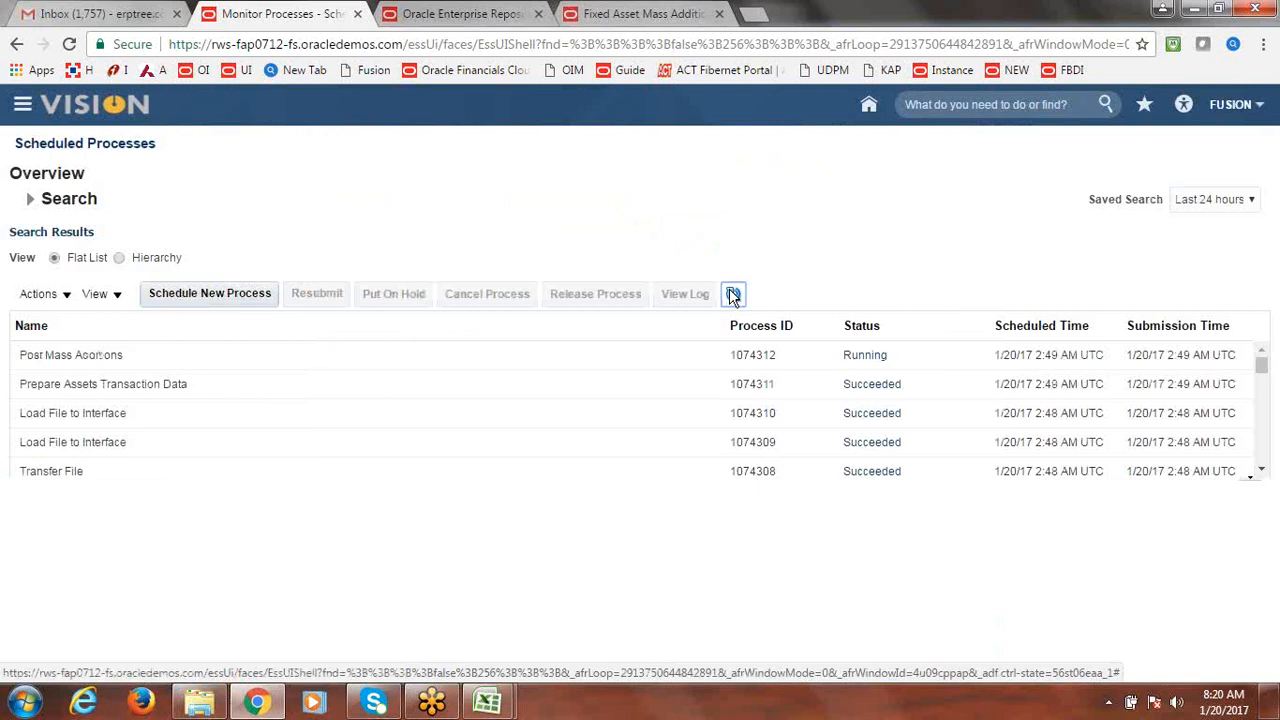
left_click(734, 294)
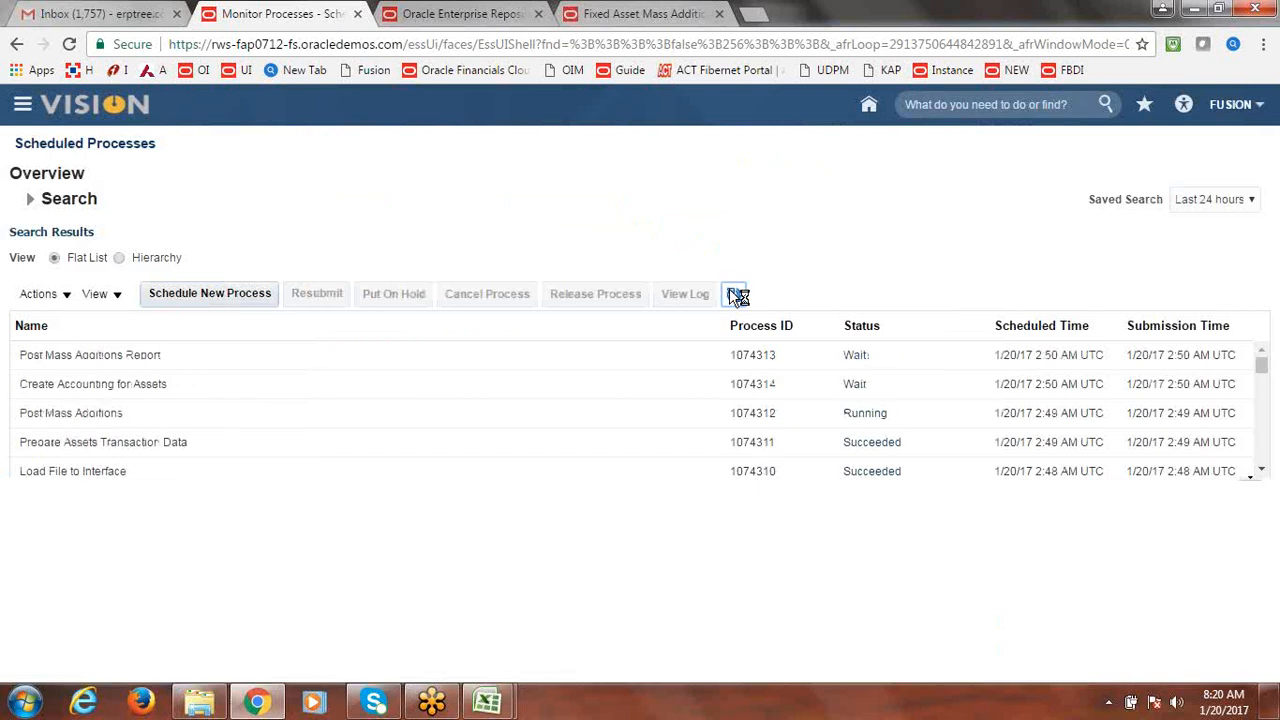
left_click(734, 294)
left_click(734, 294)
left_click(731, 290)
left_click(734, 294)
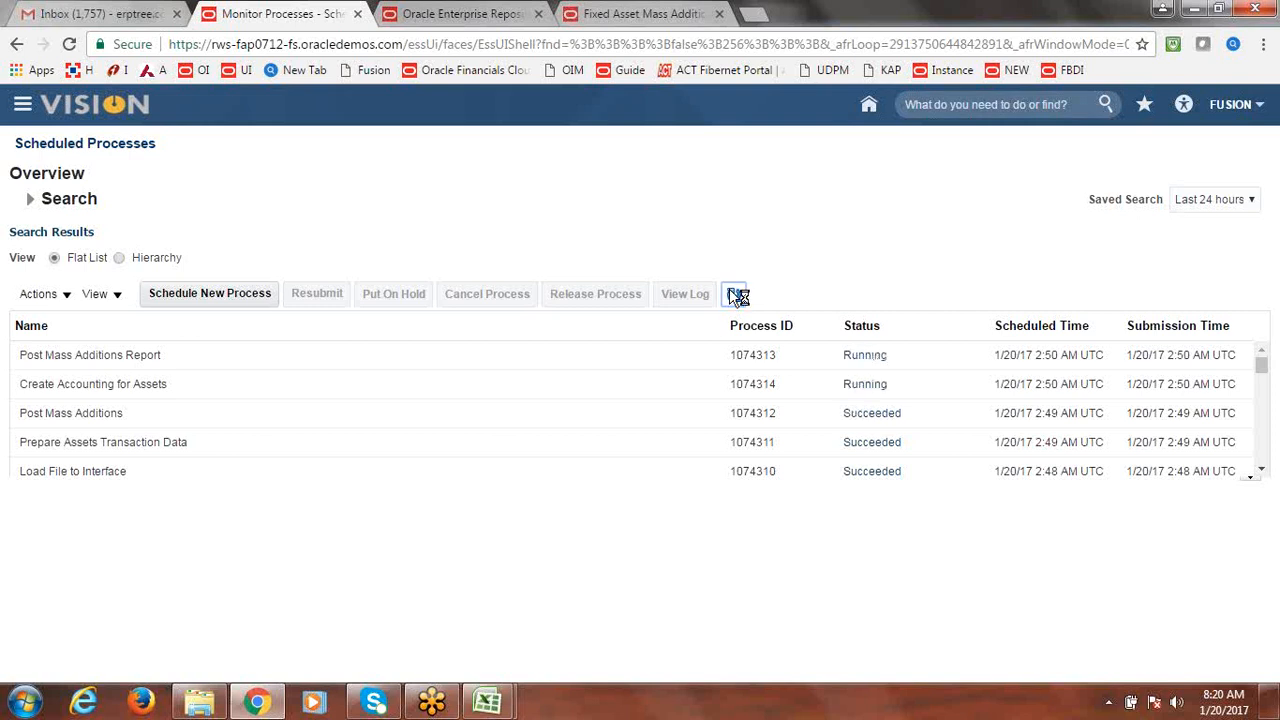
left_click(733, 293)
left_click(732, 292)
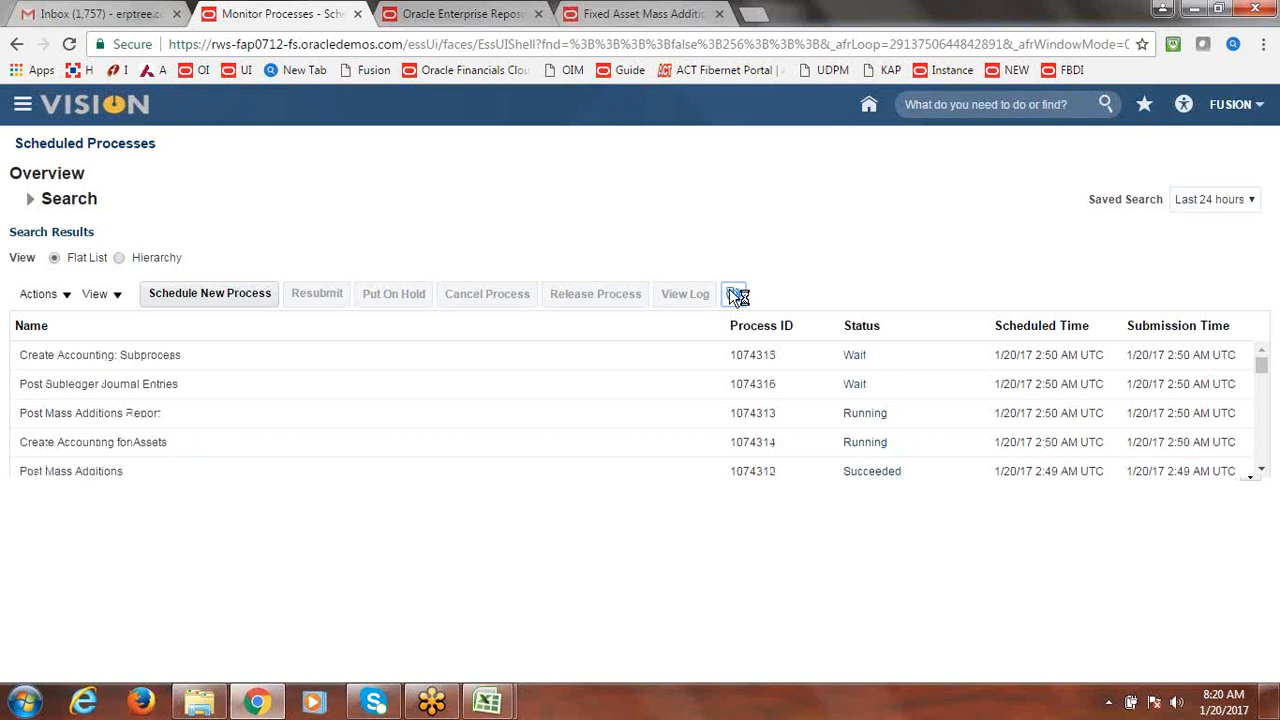
left_click(731, 291)
left_click(736, 294)
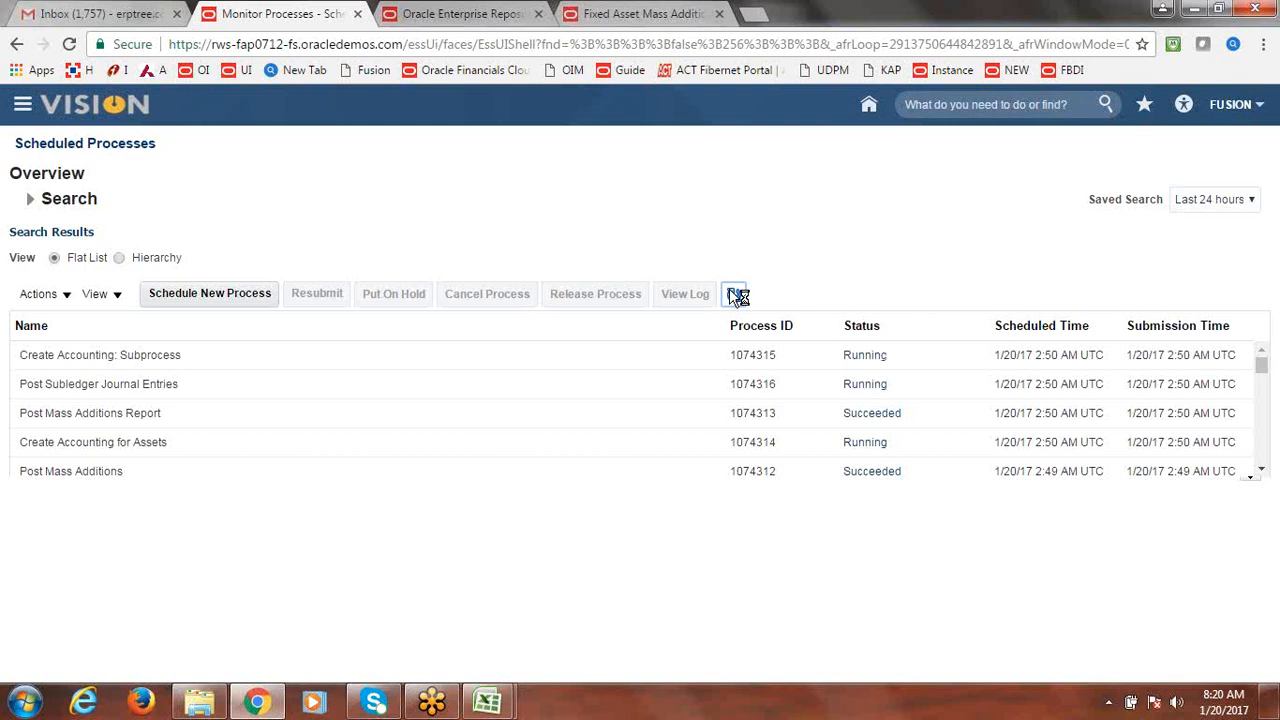
left_click(729, 288)
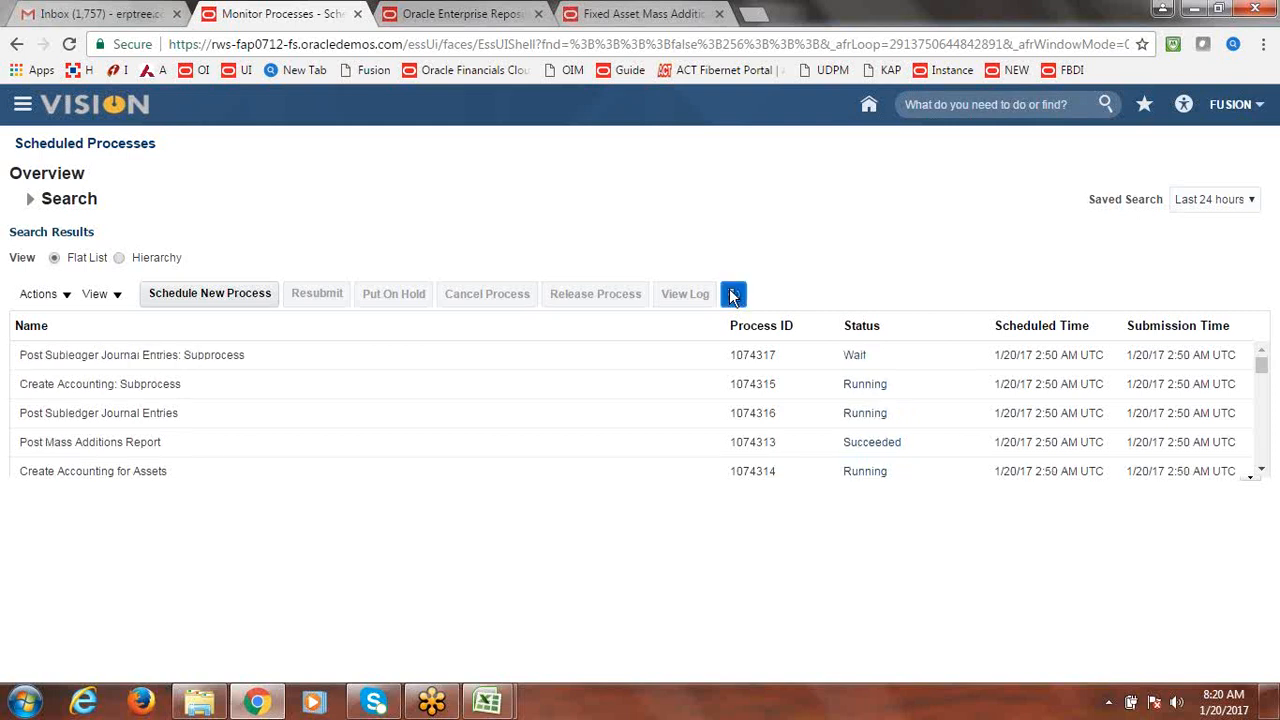
left_click(736, 296)
left_click(736, 295)
left_click(736, 295)
left_click(736, 295)
left_click(731, 290)
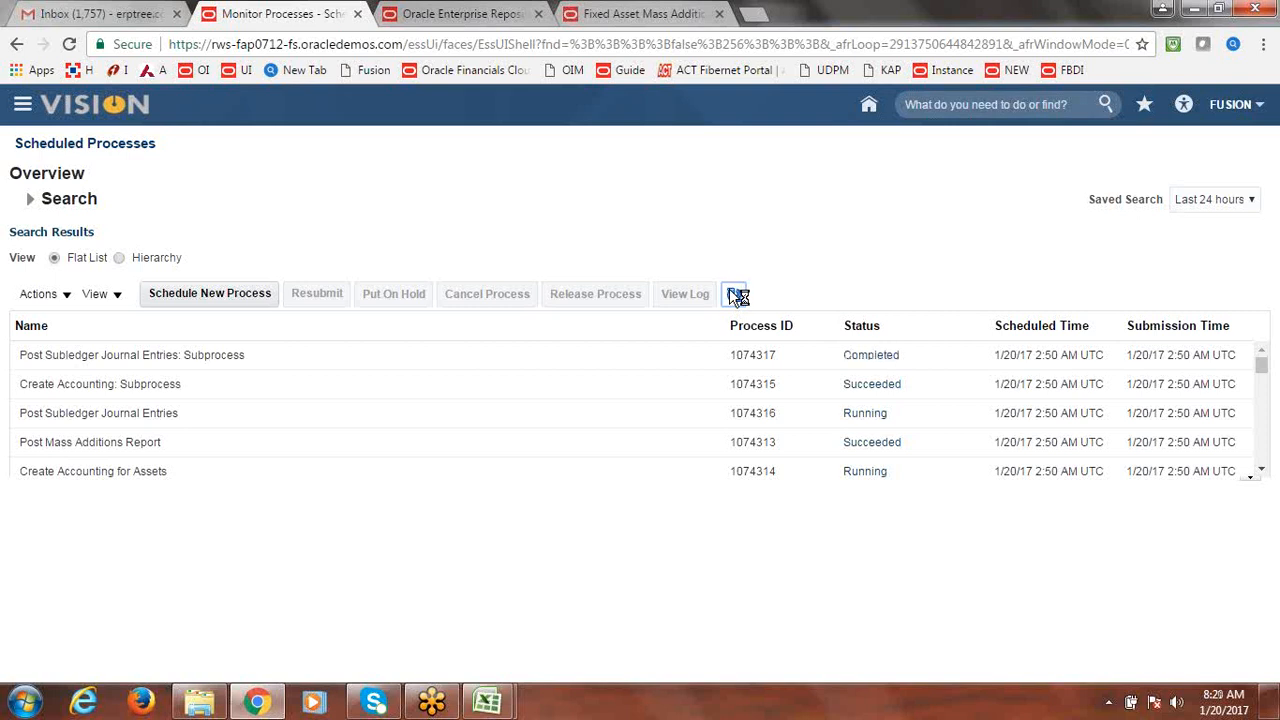
left_click(736, 295)
left_click(734, 294)
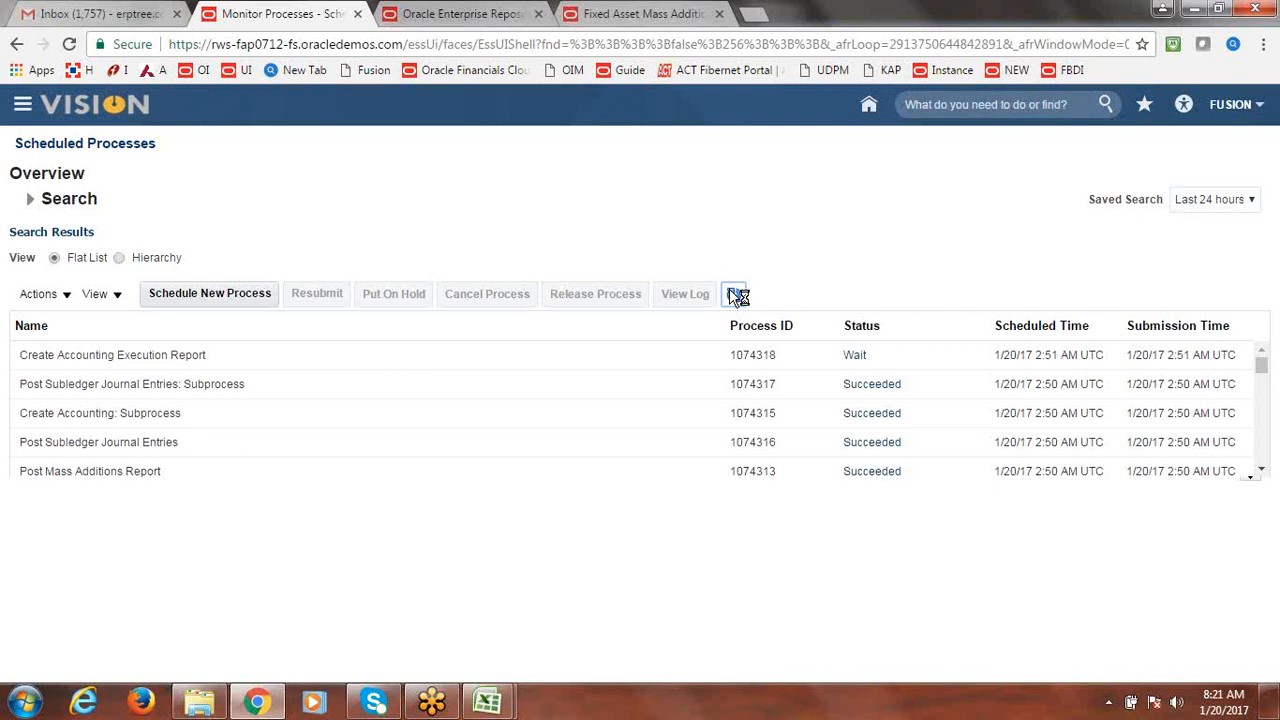
left_click(731, 290)
left_click(735, 294)
left_click(730, 289)
Open the Assets work area to review the additions for FUSION CORP
left_click(463, 210)
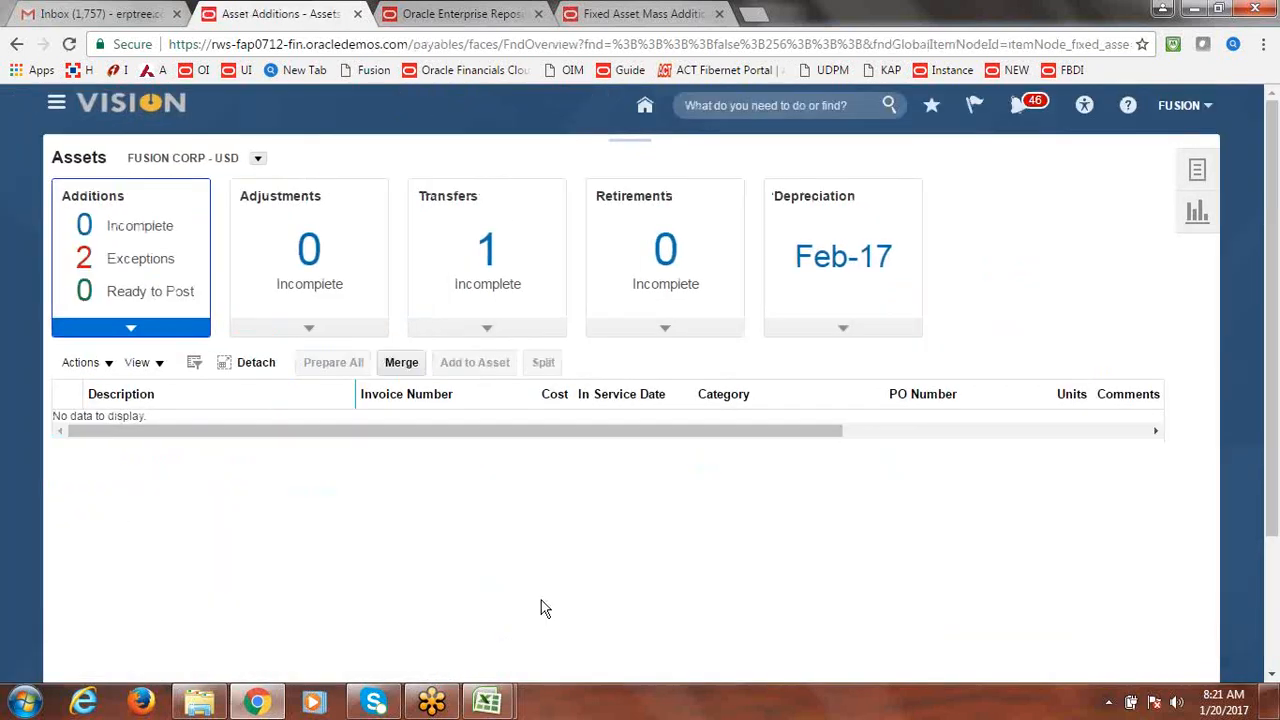
Switch to the FixedAssetMassAdditionsImportTemplate workbook in Excel and show the FA_MASS_ADDITIONS sheet with the imported asset line
mouse_move(487, 700)
left_click(595, 590)
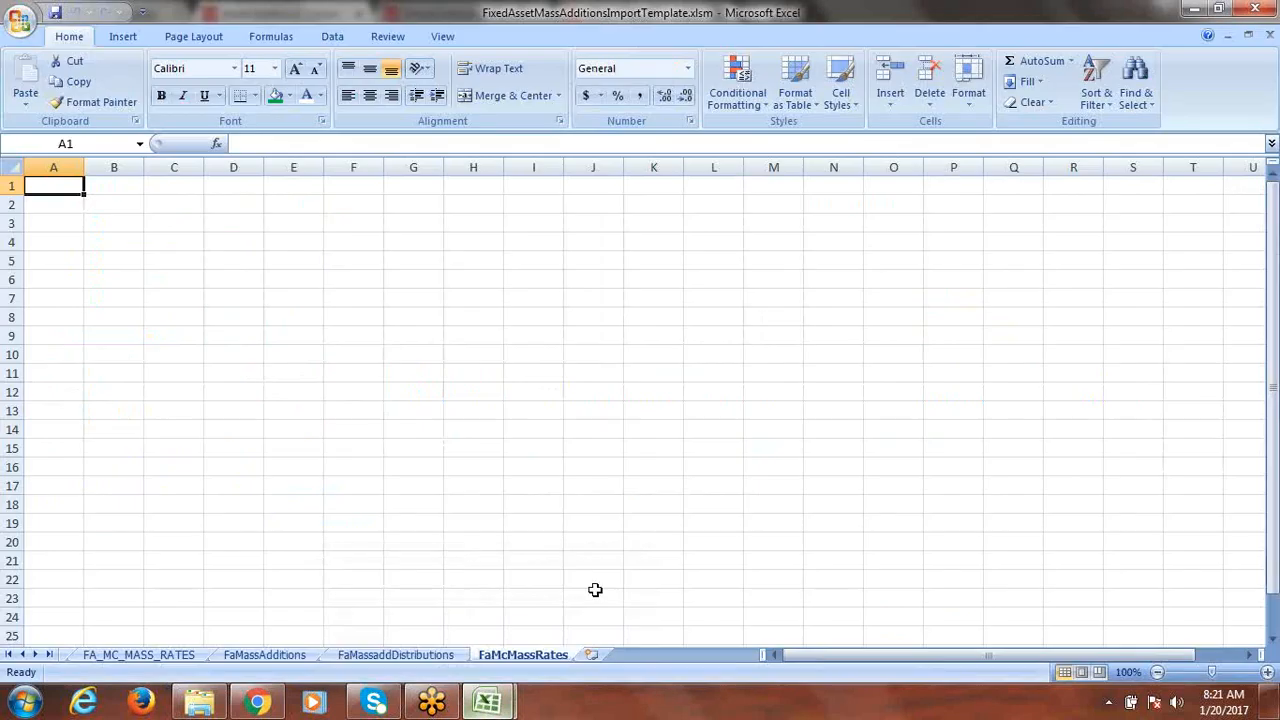
left_click(155, 655)
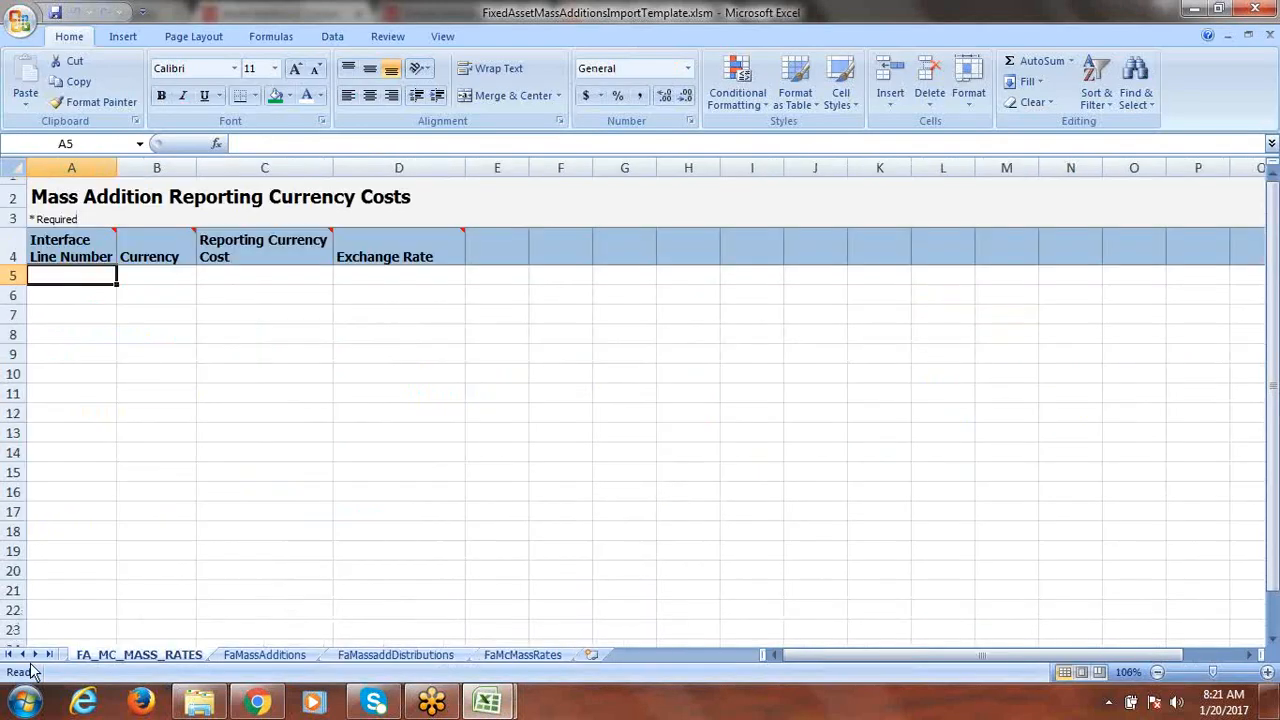
left_click(22, 654)
left_click(22, 654)
left_click(22, 654)
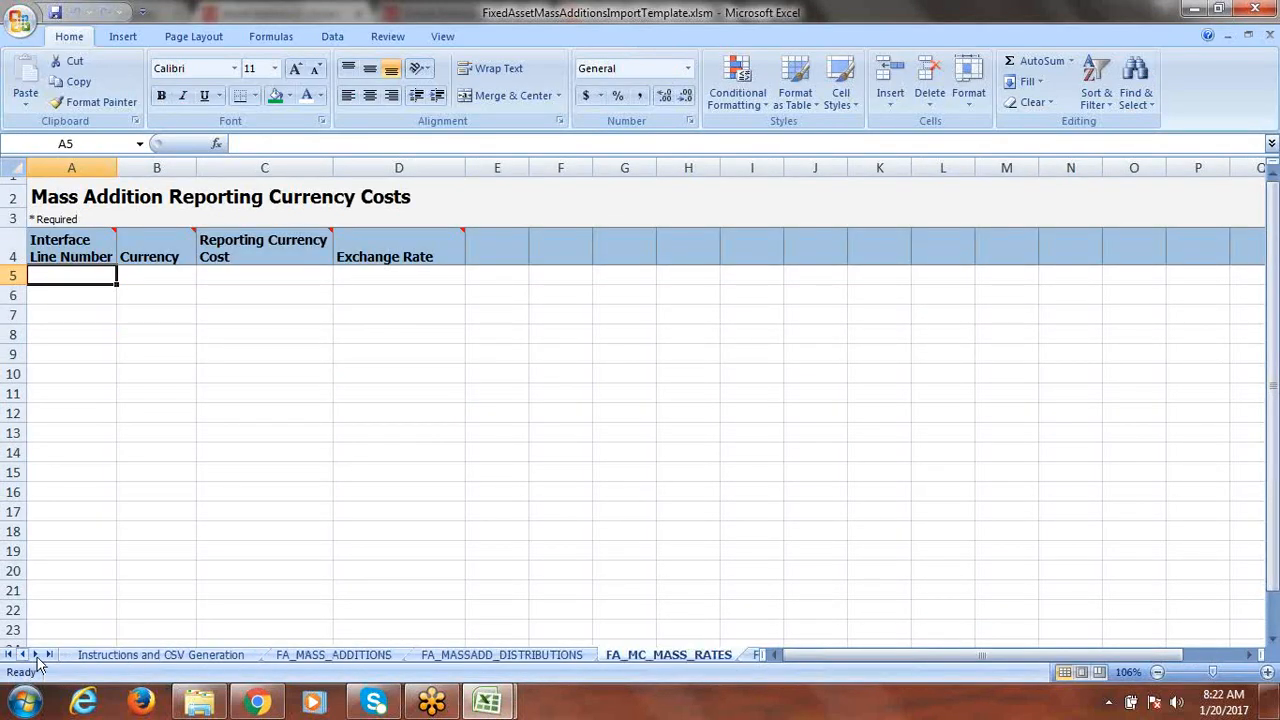
left_click(305, 655)
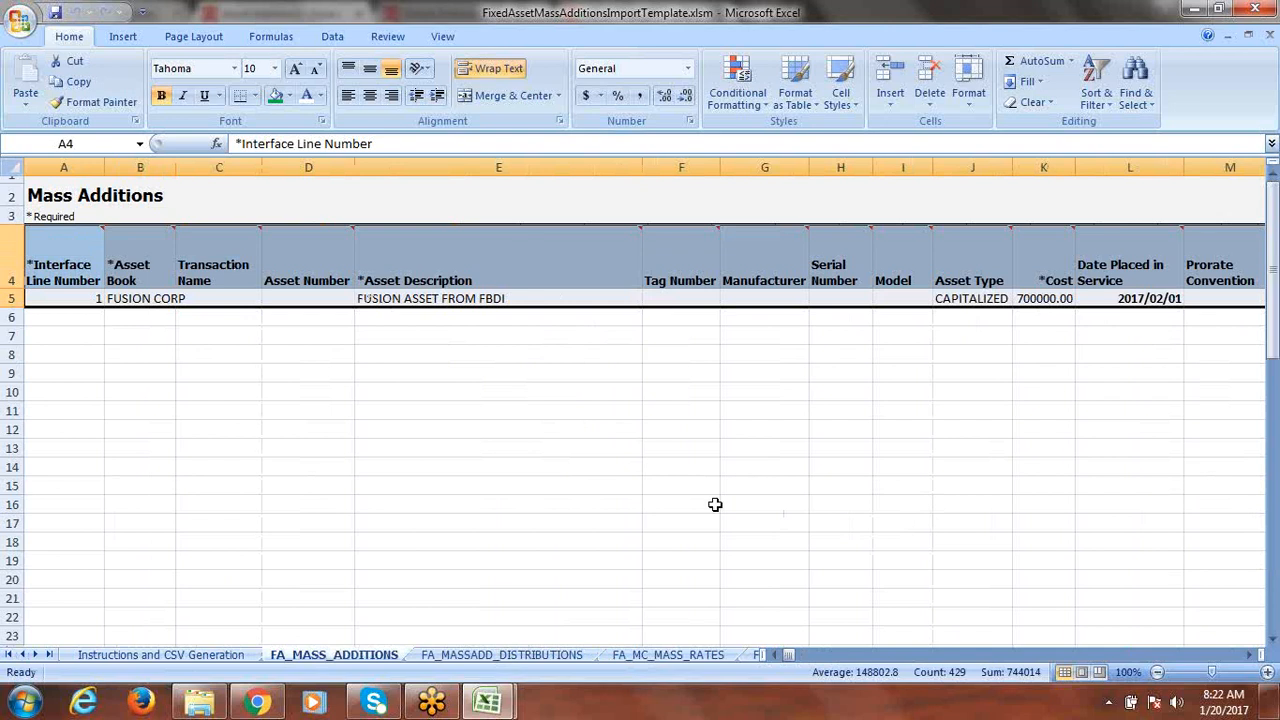
Return to Assets in Chrome and open Inquire Assets for the FUSION CORP book
left_click(257, 703)
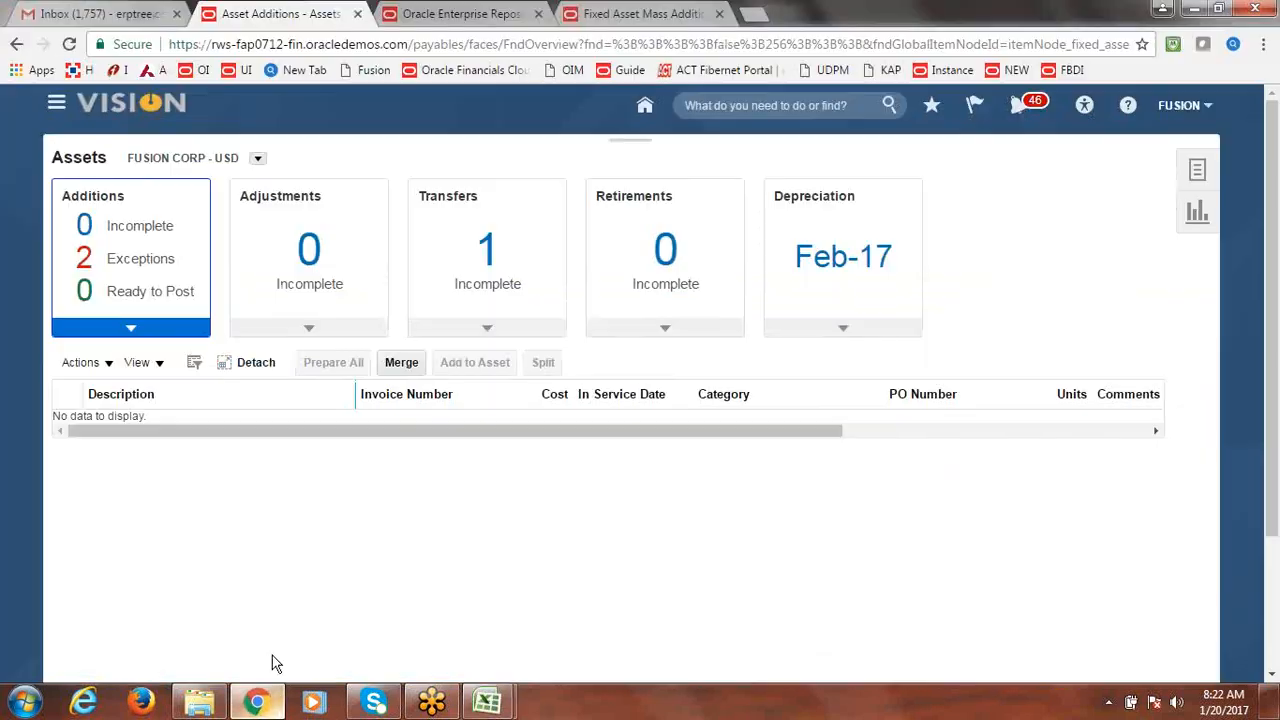
left_click(1206, 165)
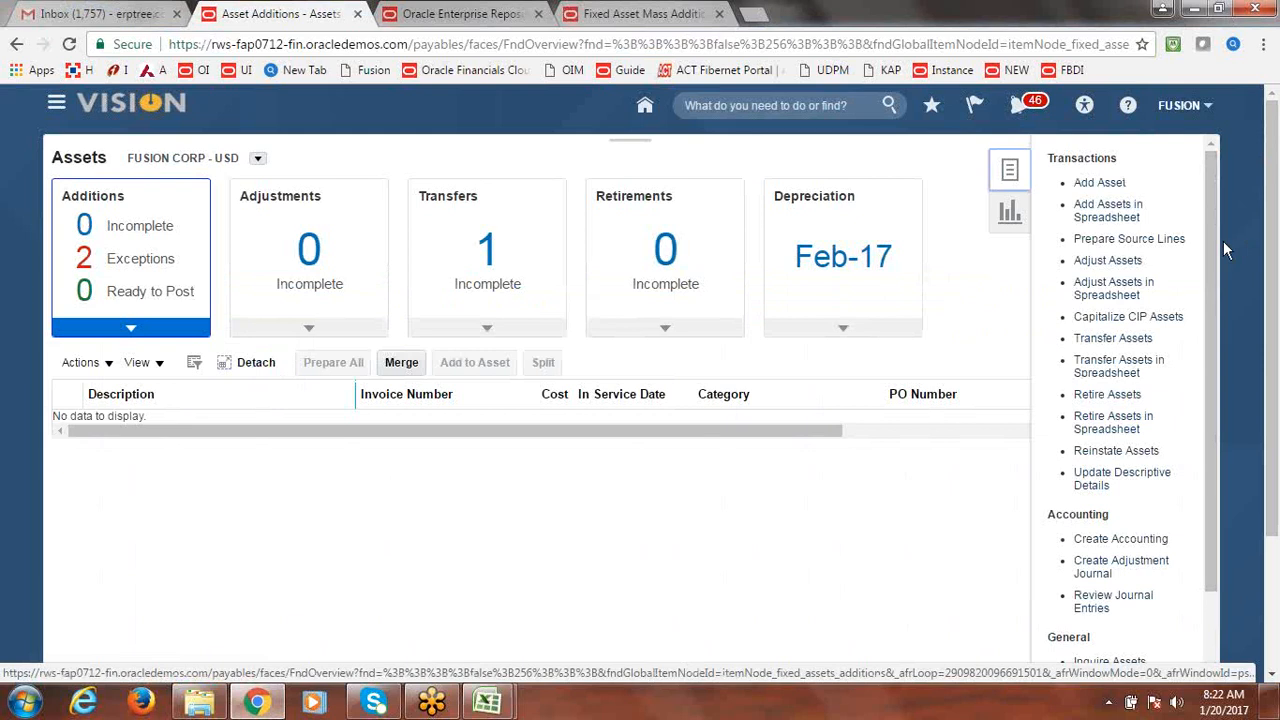
scroll(1214, 336, "down", 2)
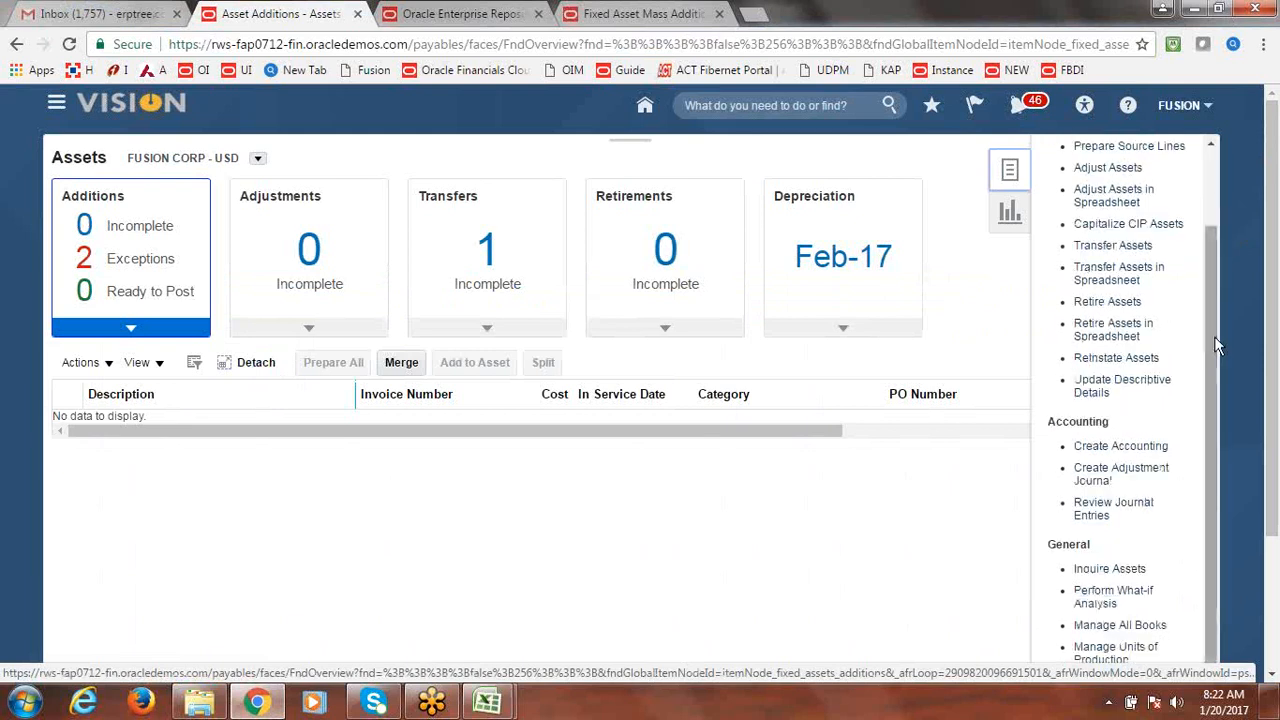
left_click(1100, 569)
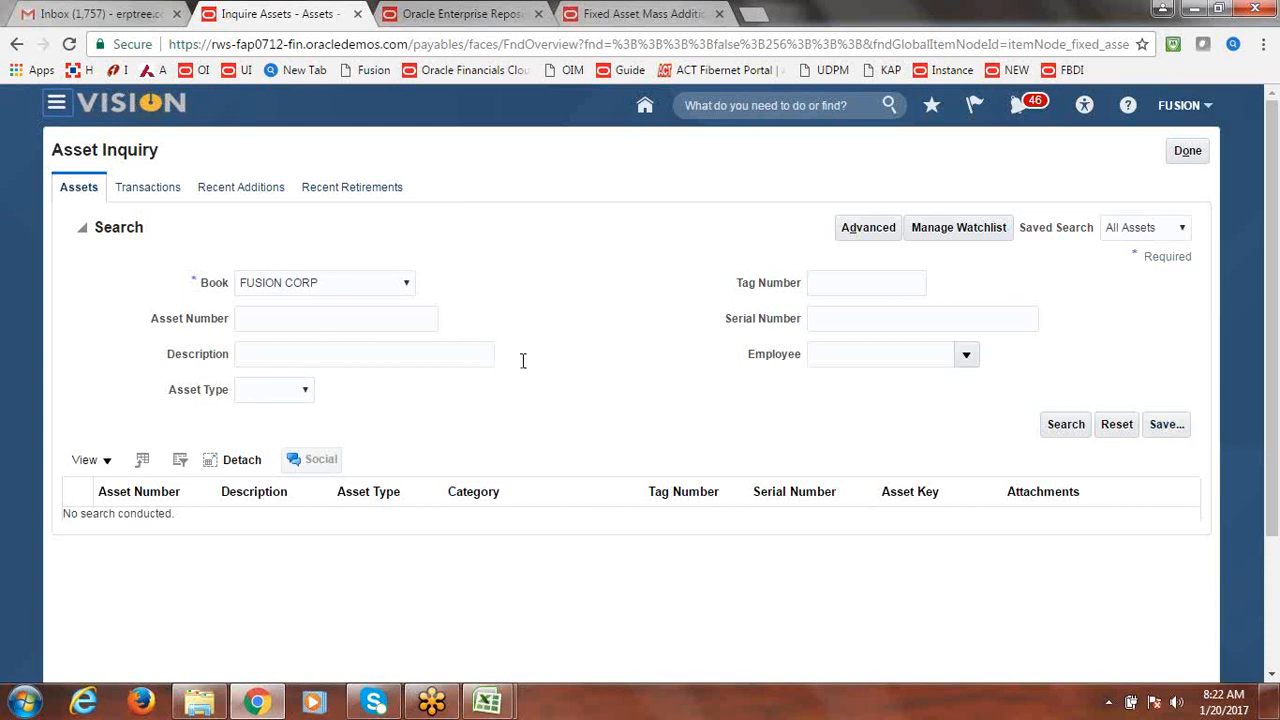
Copy the asset description FUSION ASSET FROM FBDI from the template, search Asset Inquiry for it, review the asset's details and close the inquiry
mouse_move(484, 703)
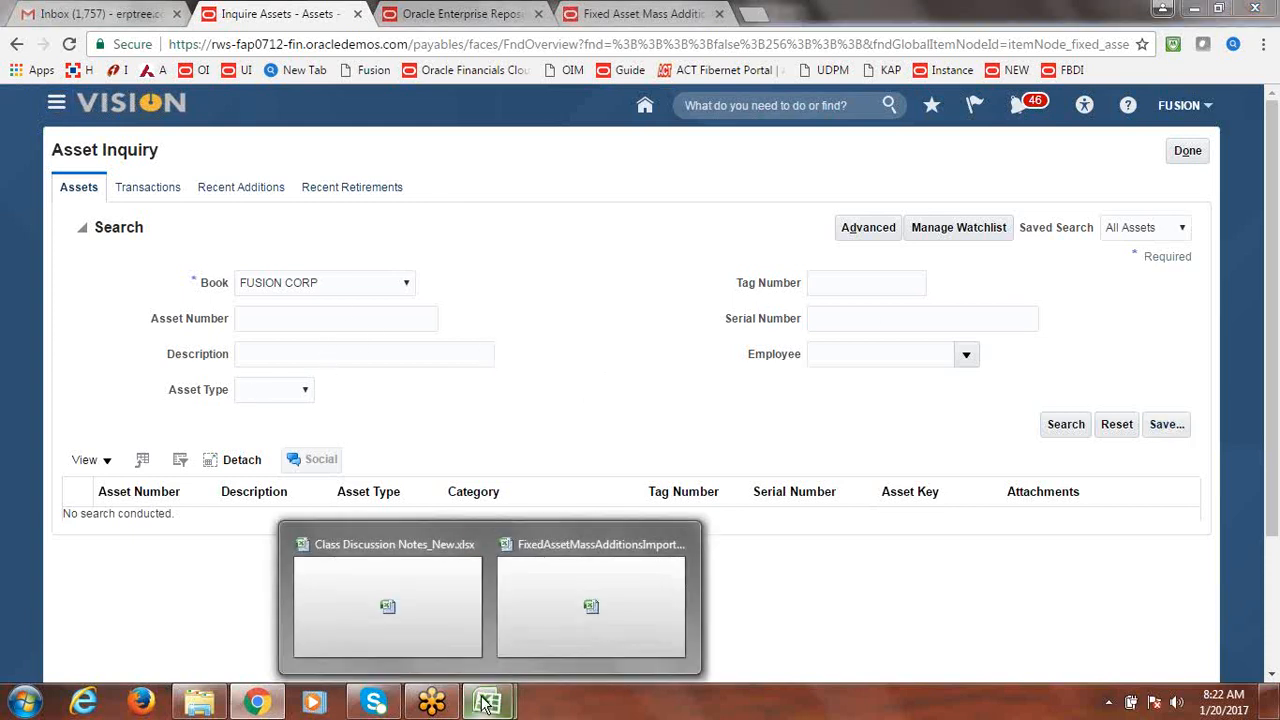
left_click(560, 590)
left_click(513, 298)
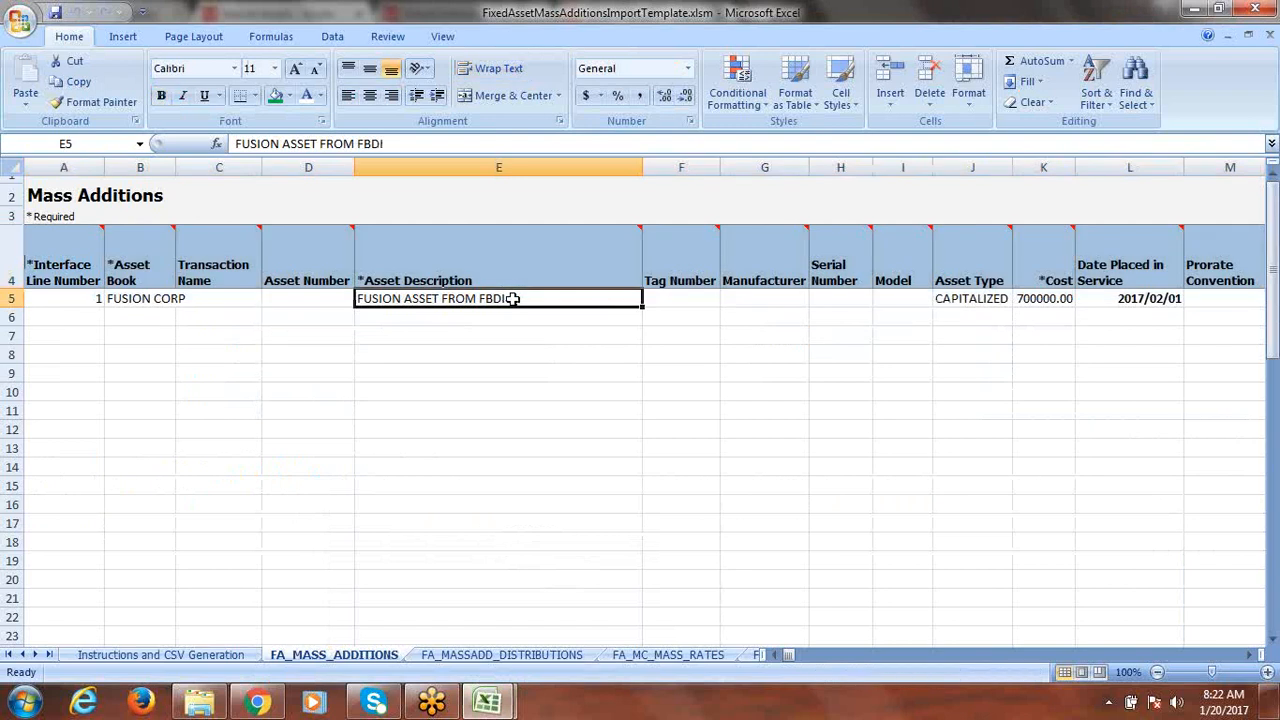
key("ctrl+c")
key("alt+Tab")
left_click(310, 353)
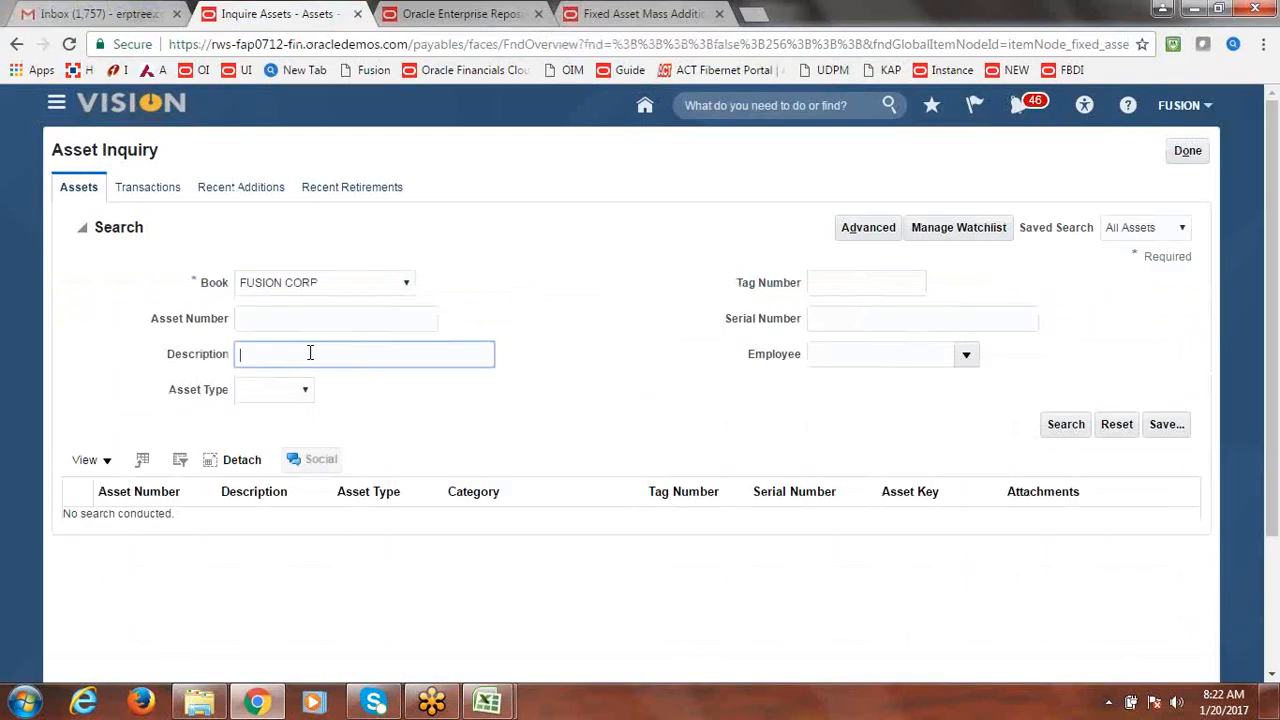
key("ctrl+v")
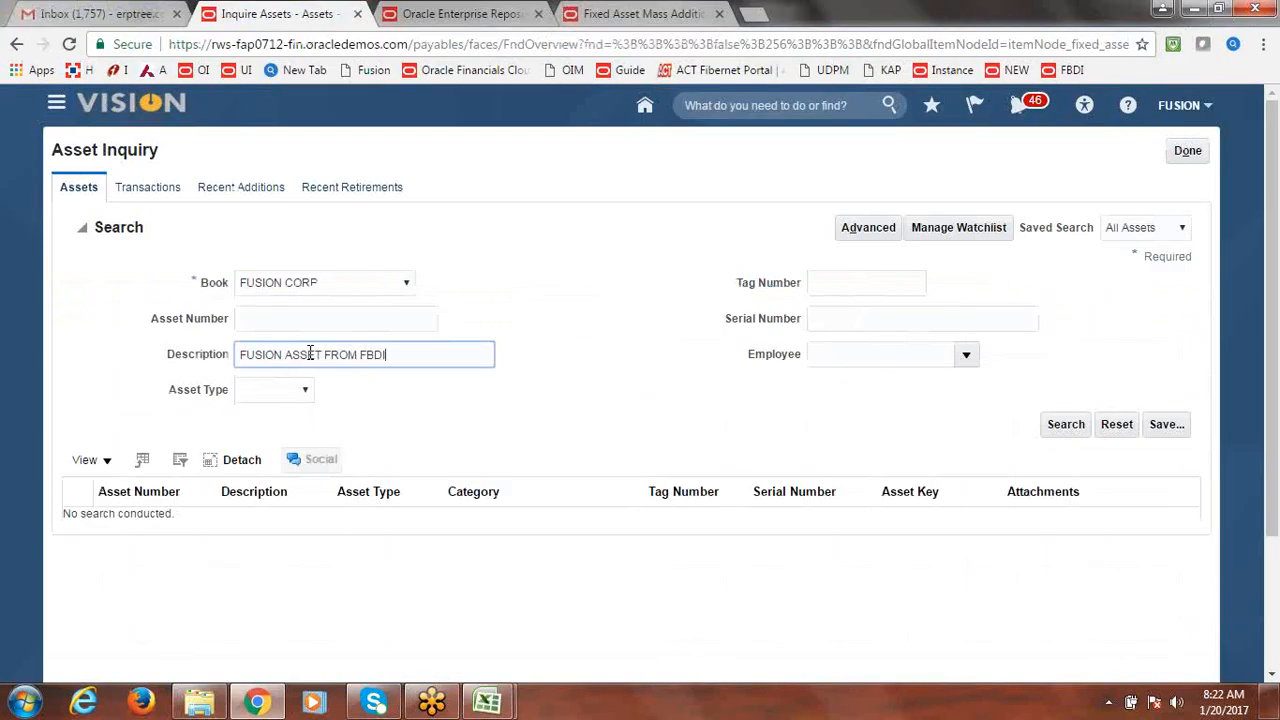
left_click(1065, 424)
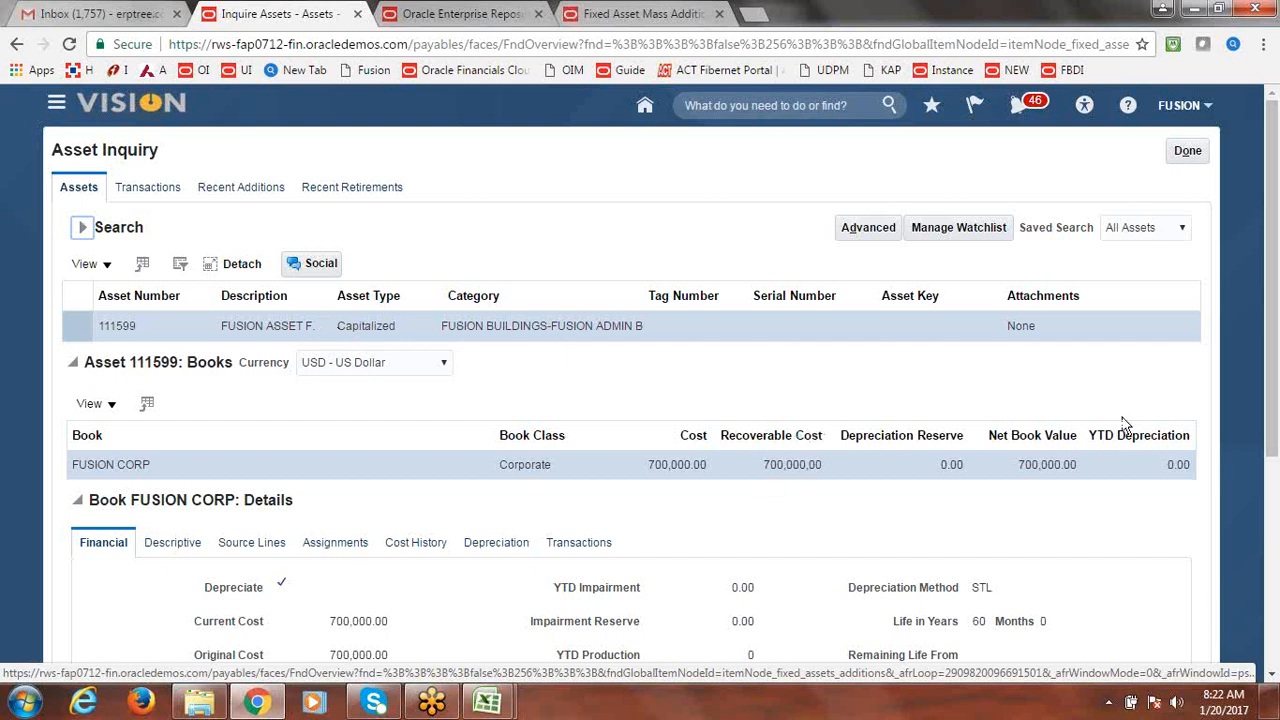
left_click_drag(1268, 303, 1277, 215)
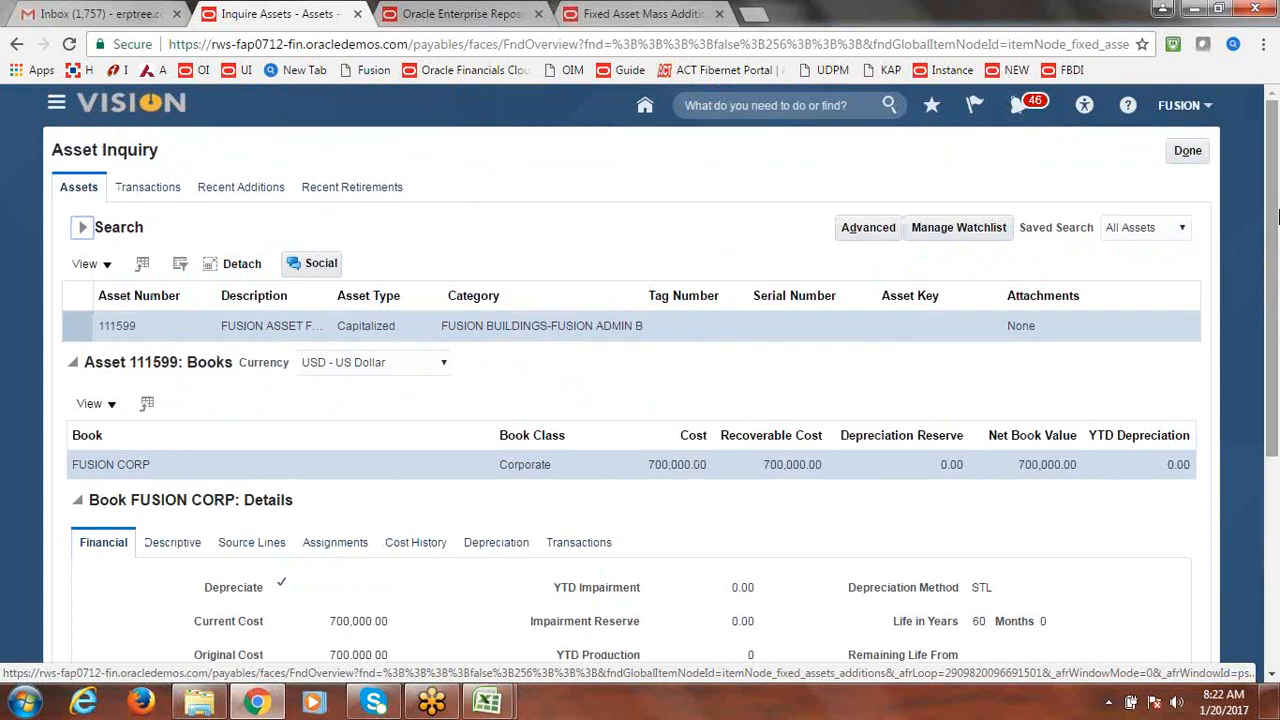
left_click(1190, 150)
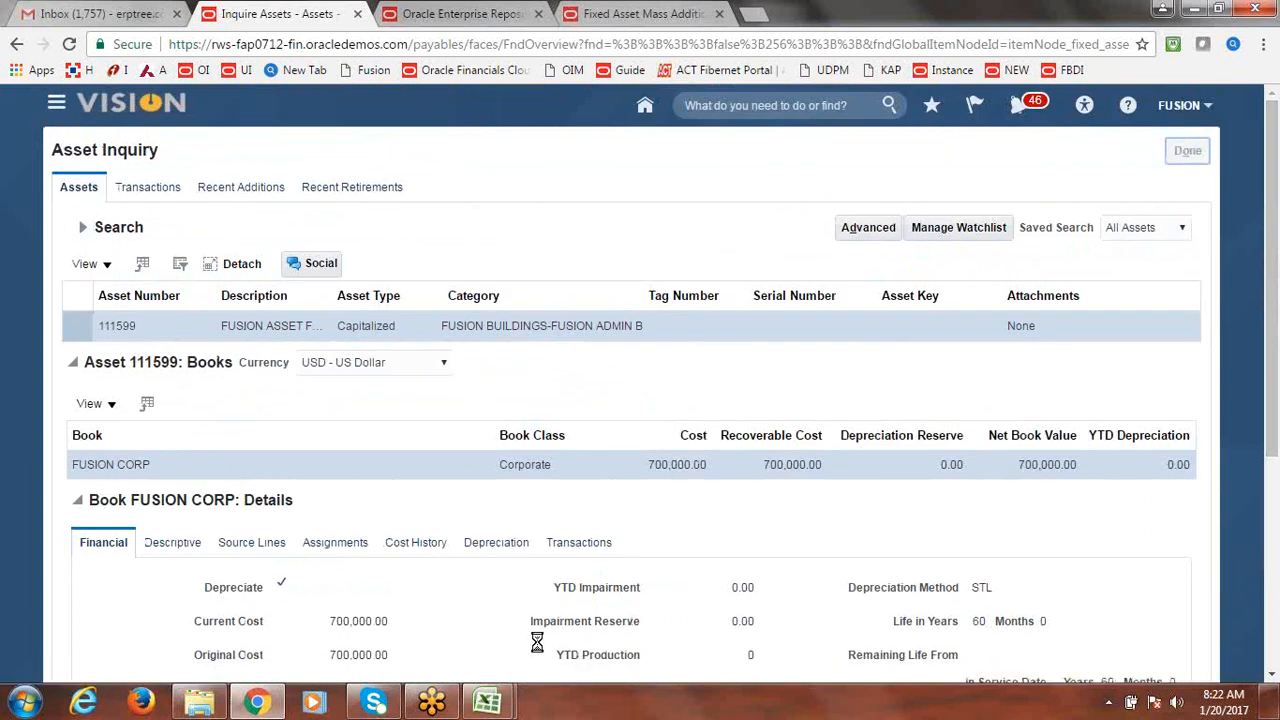
In the Class Discussion Notes_New workbook, mark the File Based Data Import (FBDI) Process topic as Done in B37 and save
mouse_move(489, 702)
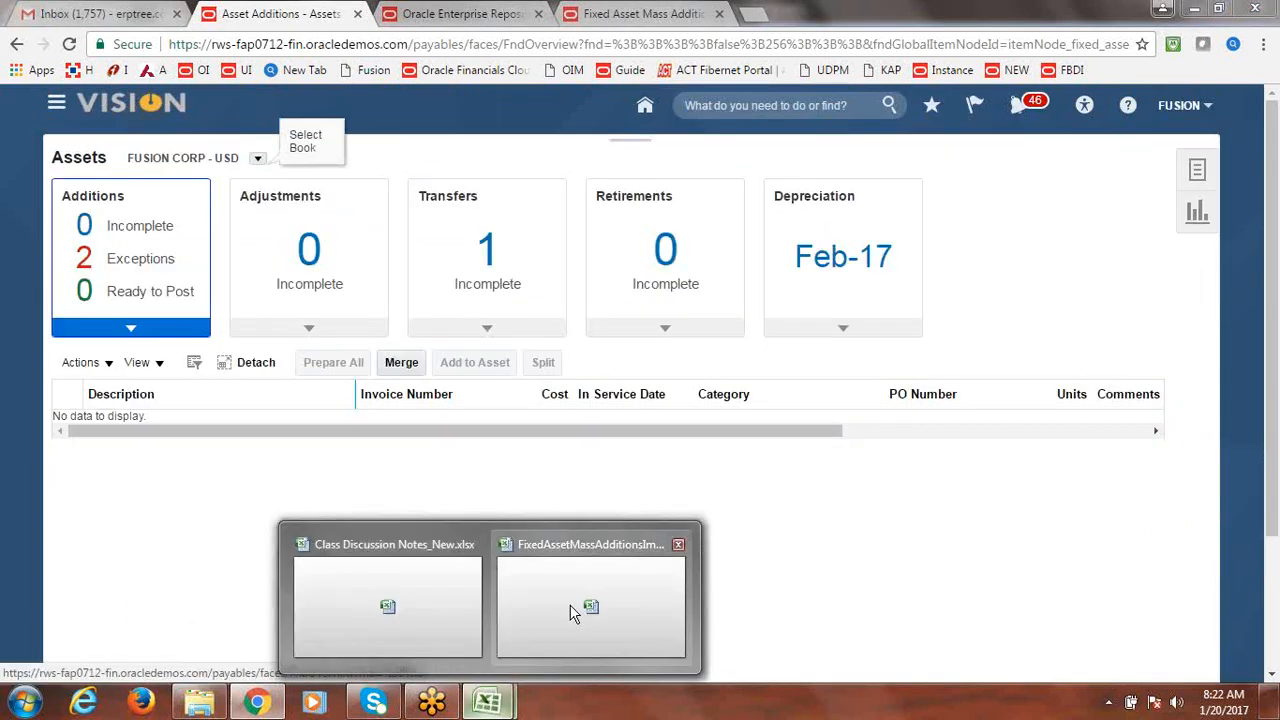
left_click(409, 625)
left_click(420, 480)
type("done")
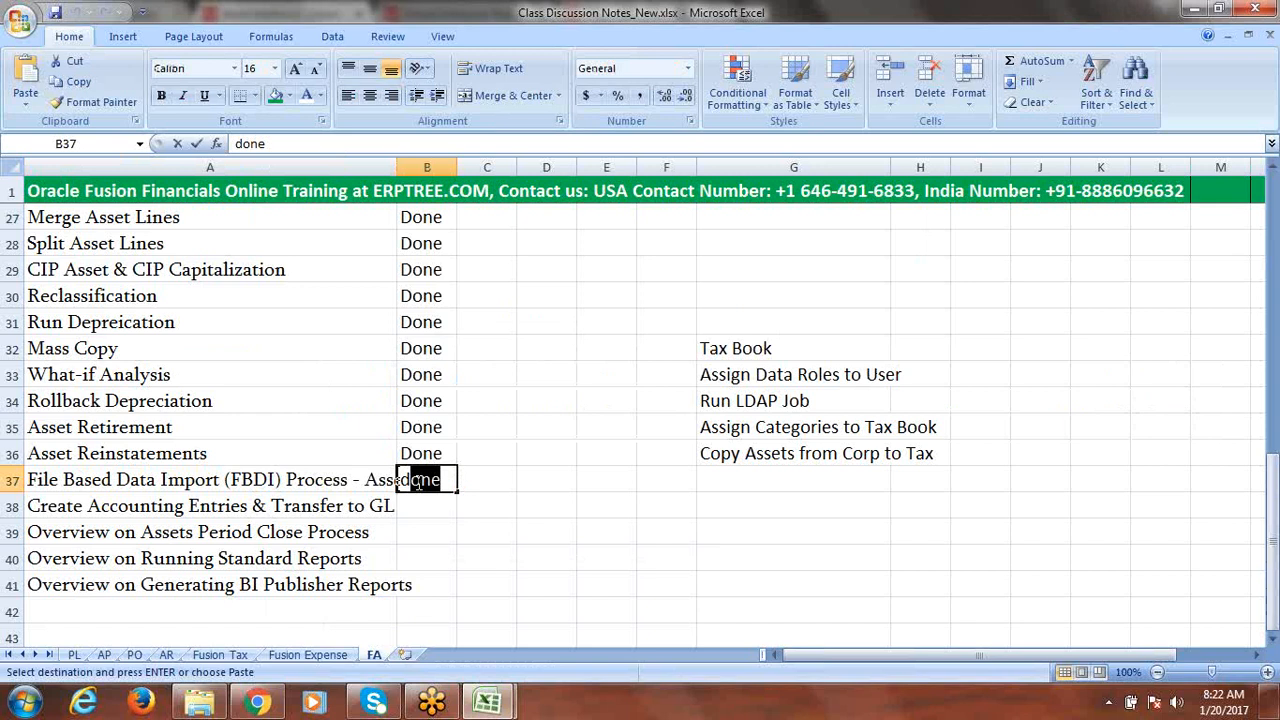
key("Tab")
left_click(262, 508)
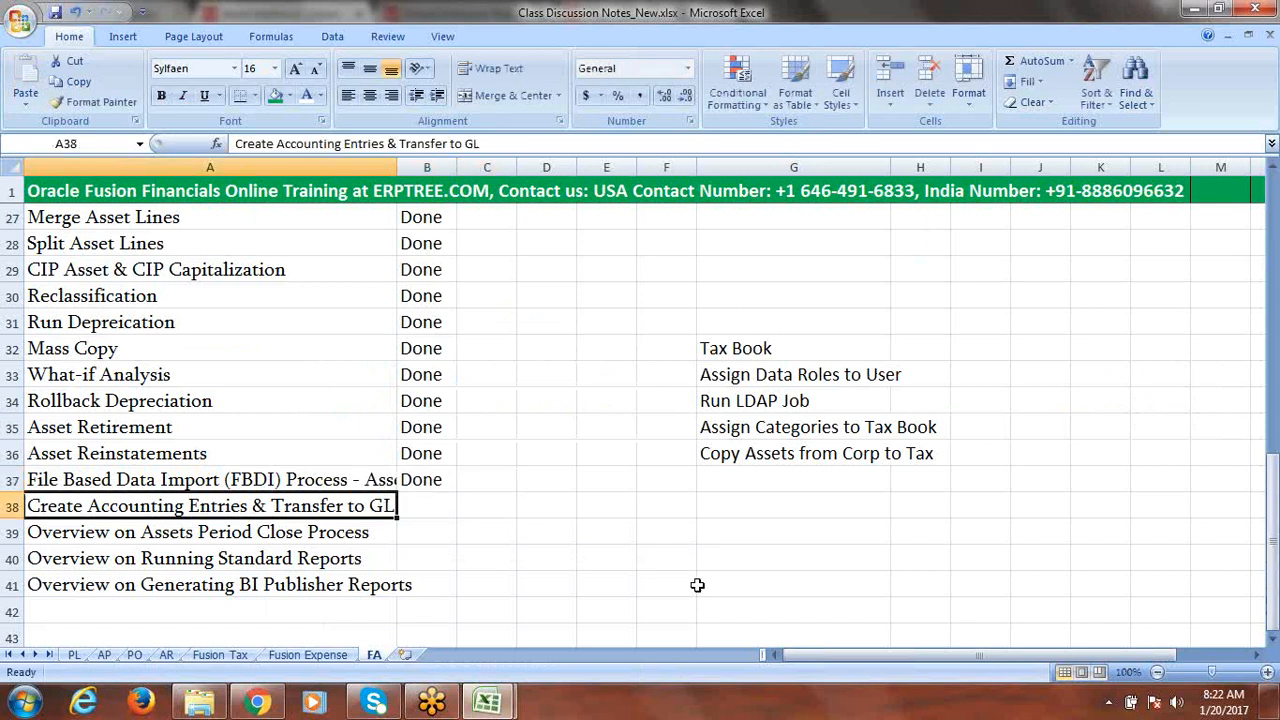
key("ctrl+s")
Switch back to Assets in Chrome, open Create Accounting, and view the available process categories without choosing one
left_click(255, 702)
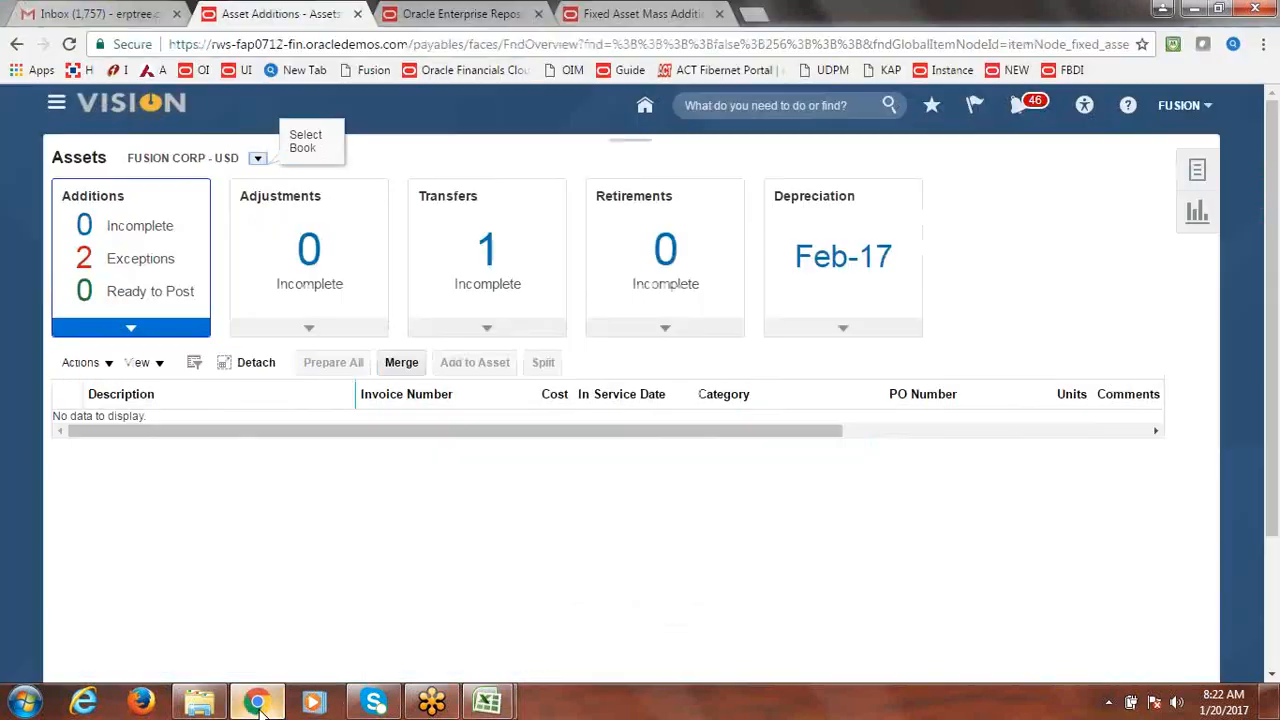
left_click(1245, 178)
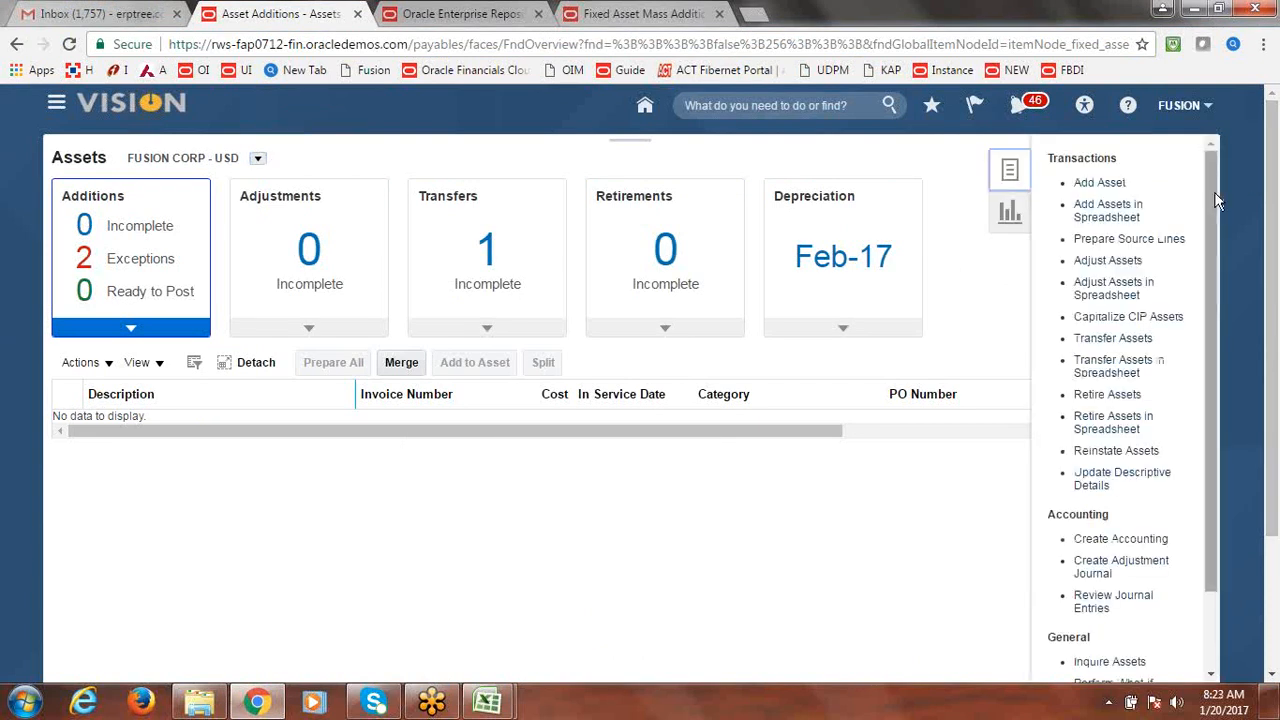
left_click_drag(1216, 202, 1214, 320)
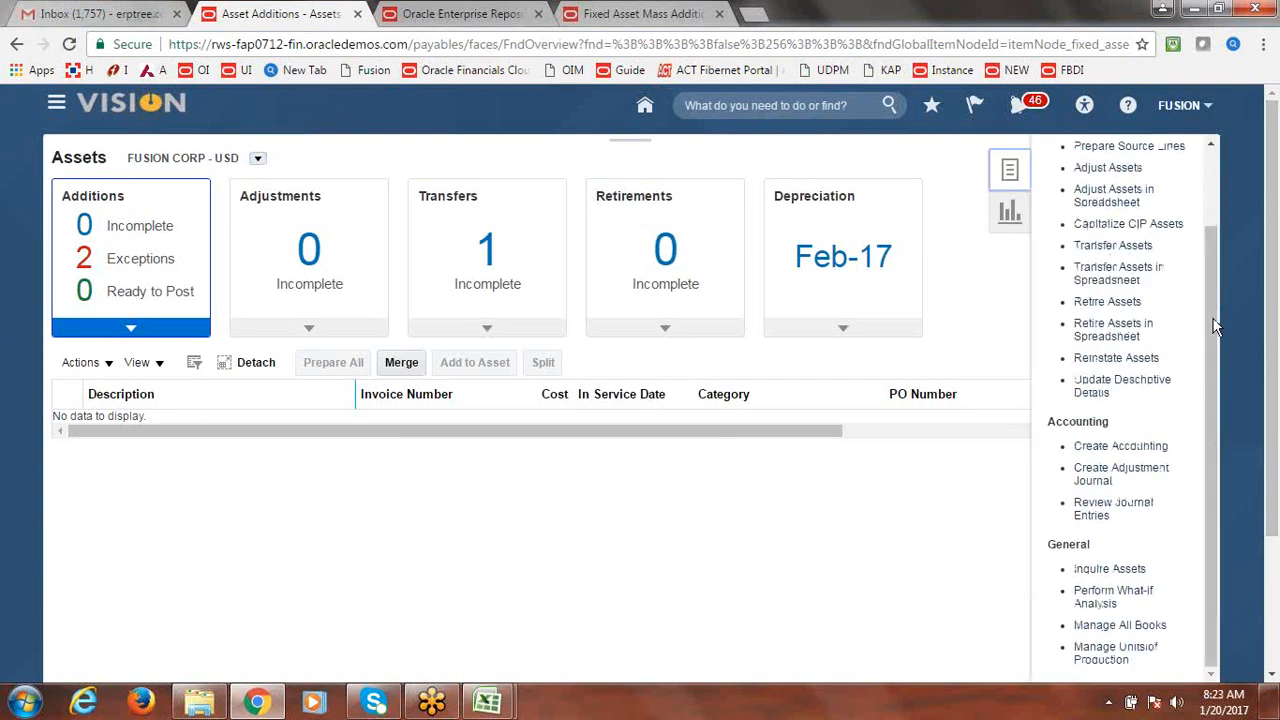
left_click(1121, 446)
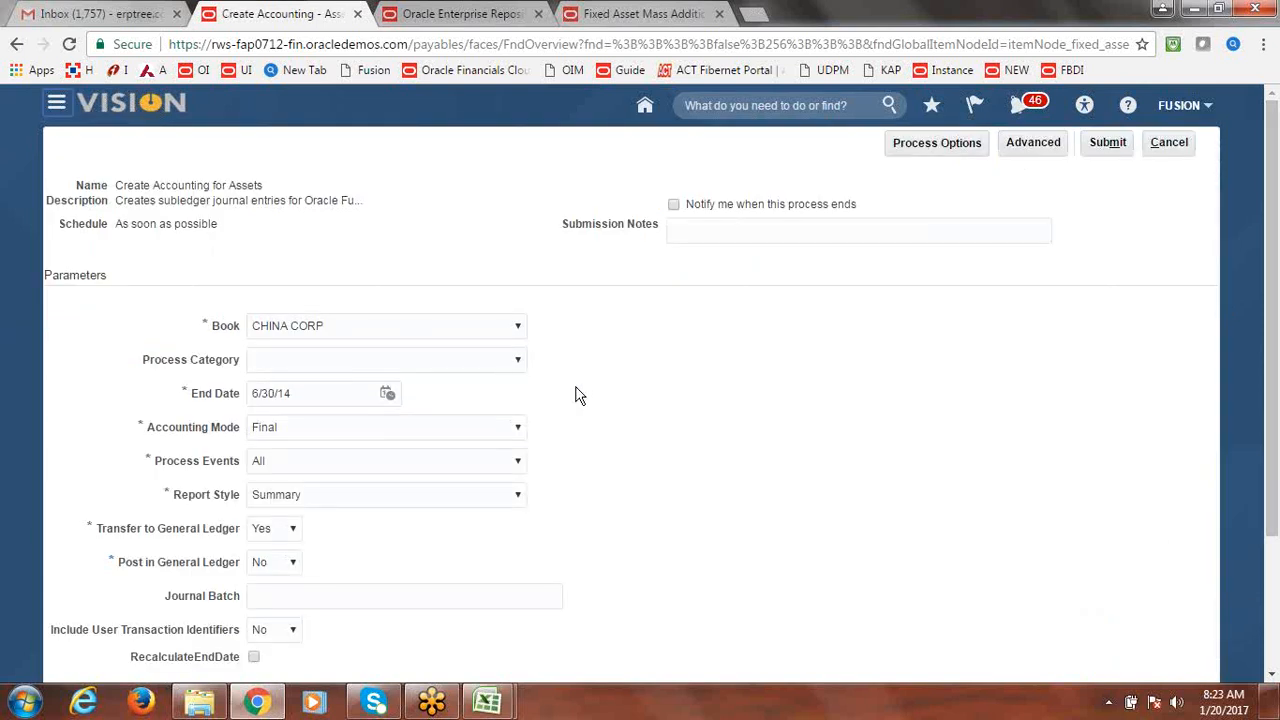
left_click(519, 361)
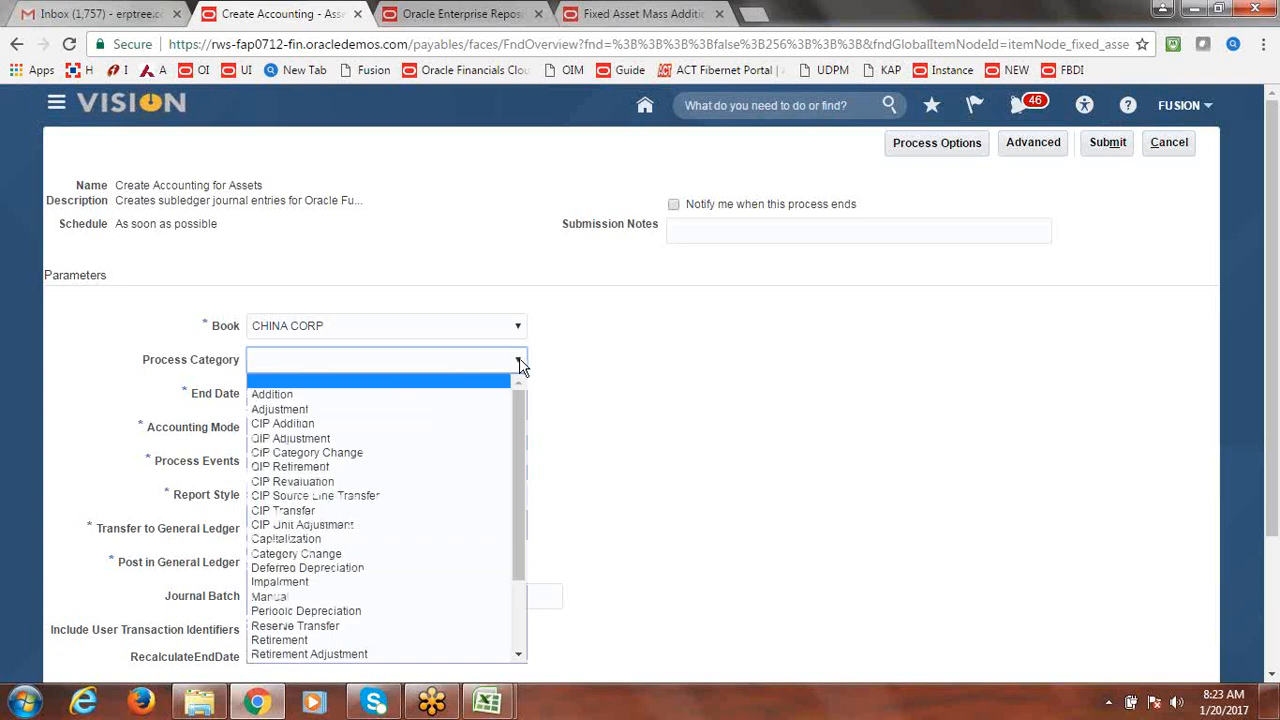
left_click(653, 398)
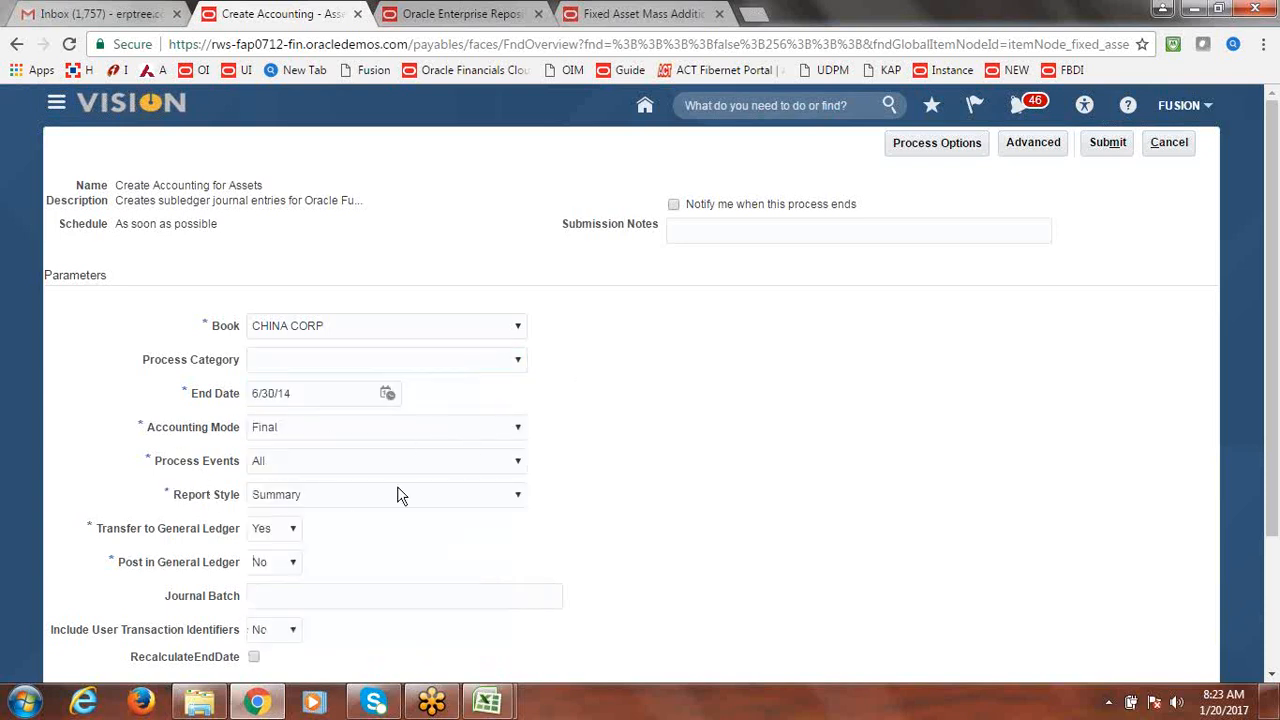
Set Post in General Ledger to Yes, submit Create Accounting for Assets for the CHINA CORP book, and acknowledge the submission
left_click(292, 567)
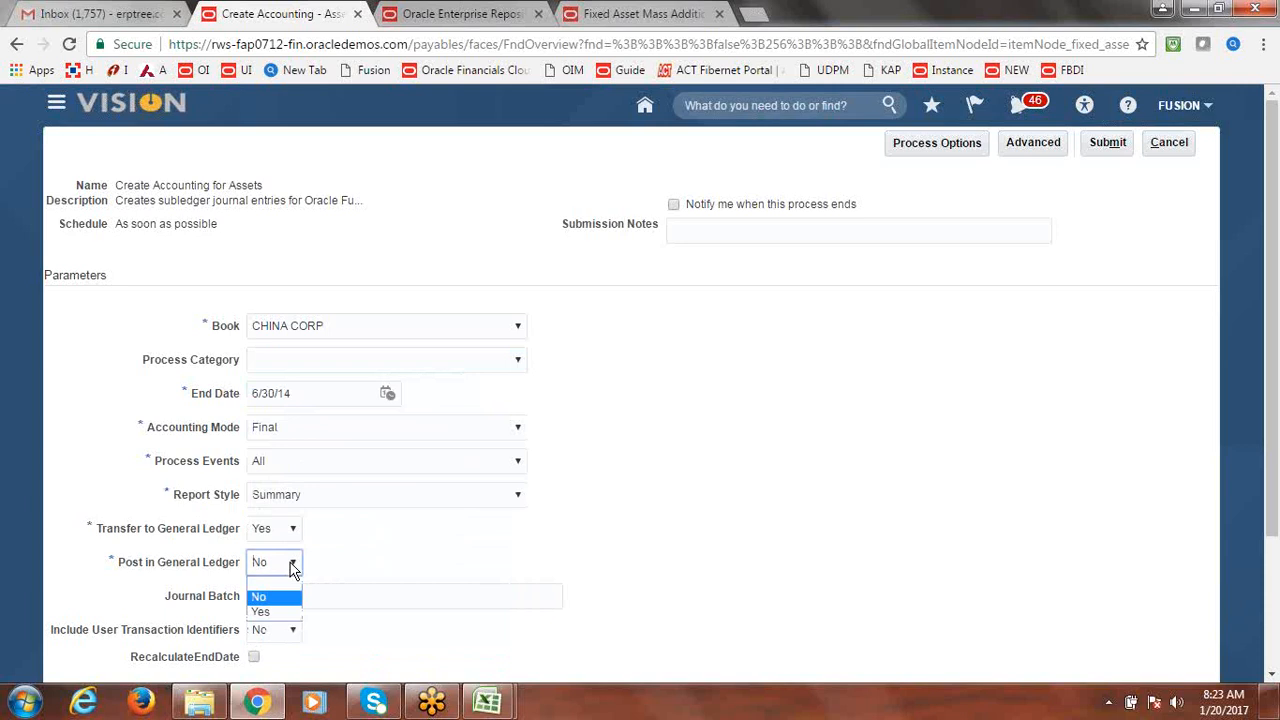
left_click(278, 607)
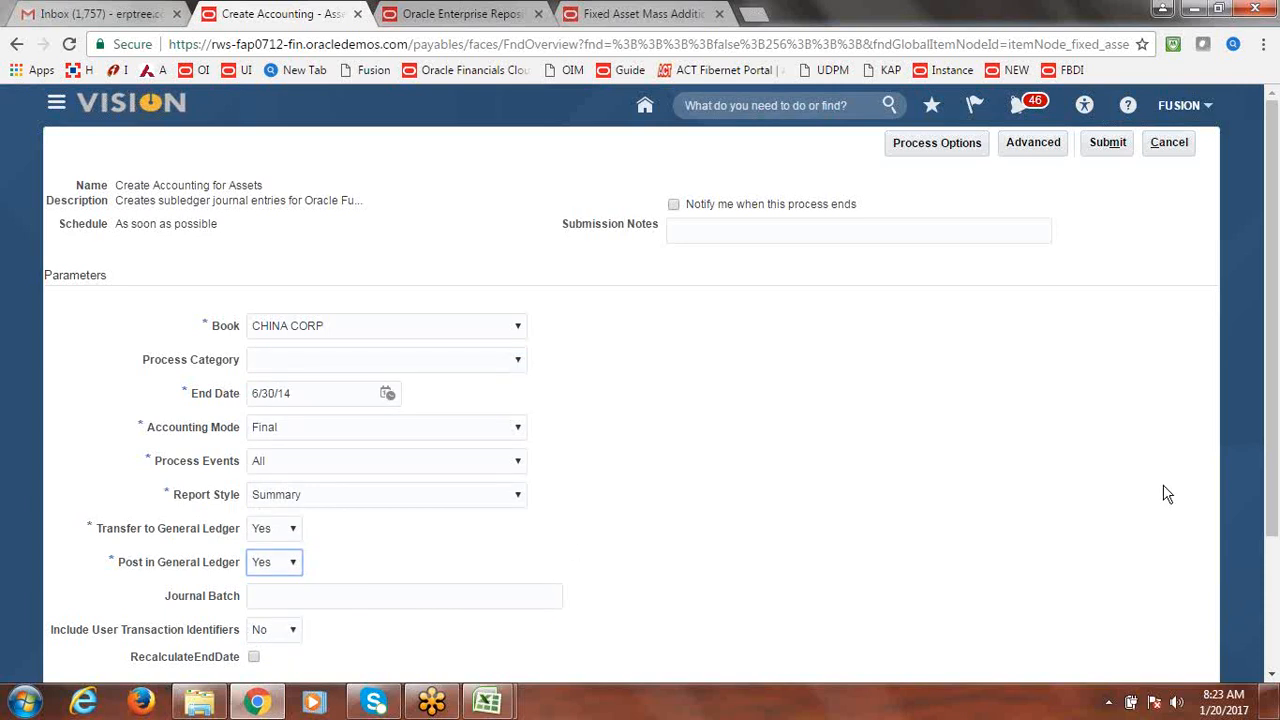
scroll(1257, 500, "down", 3)
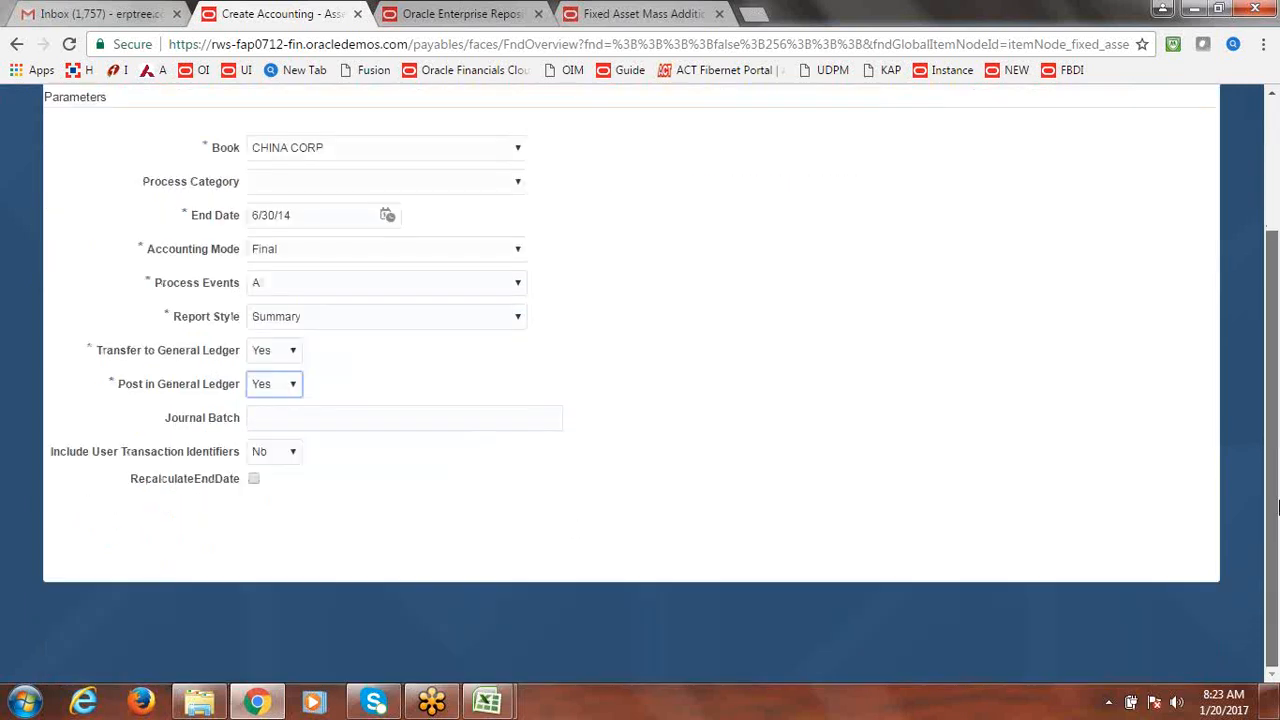
scroll(1277, 508, "up", 3)
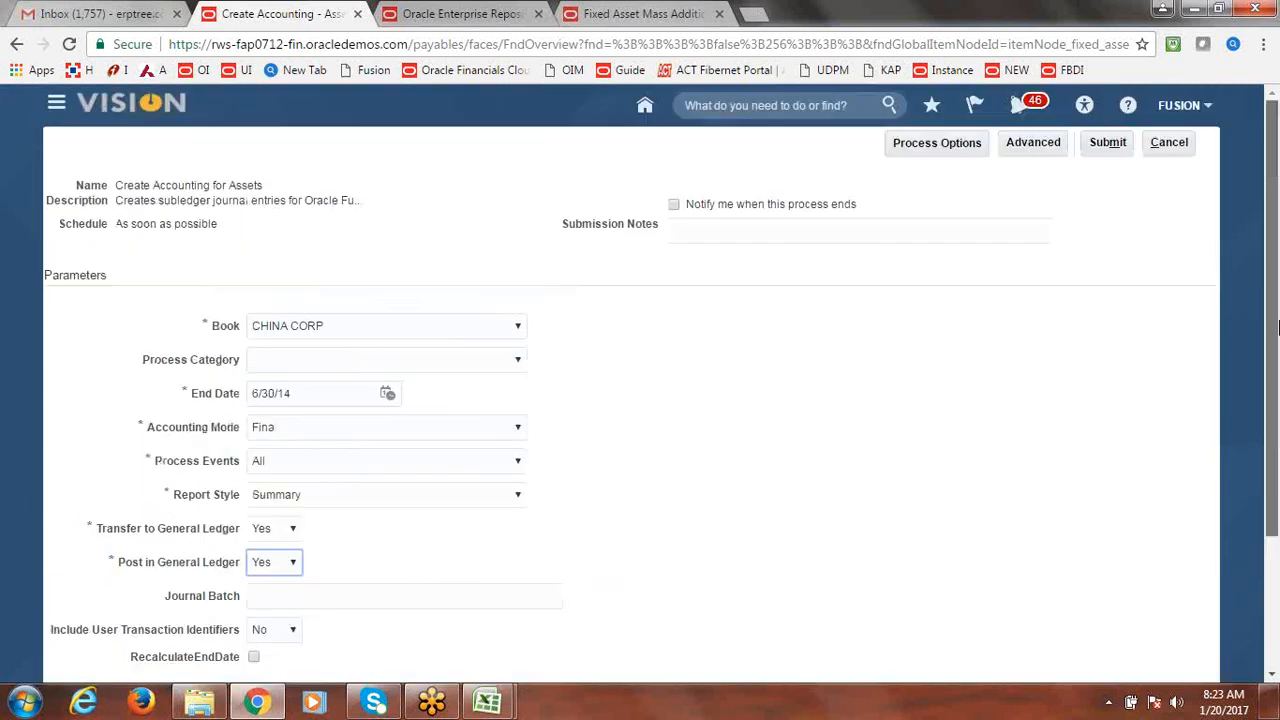
left_click(1110, 146)
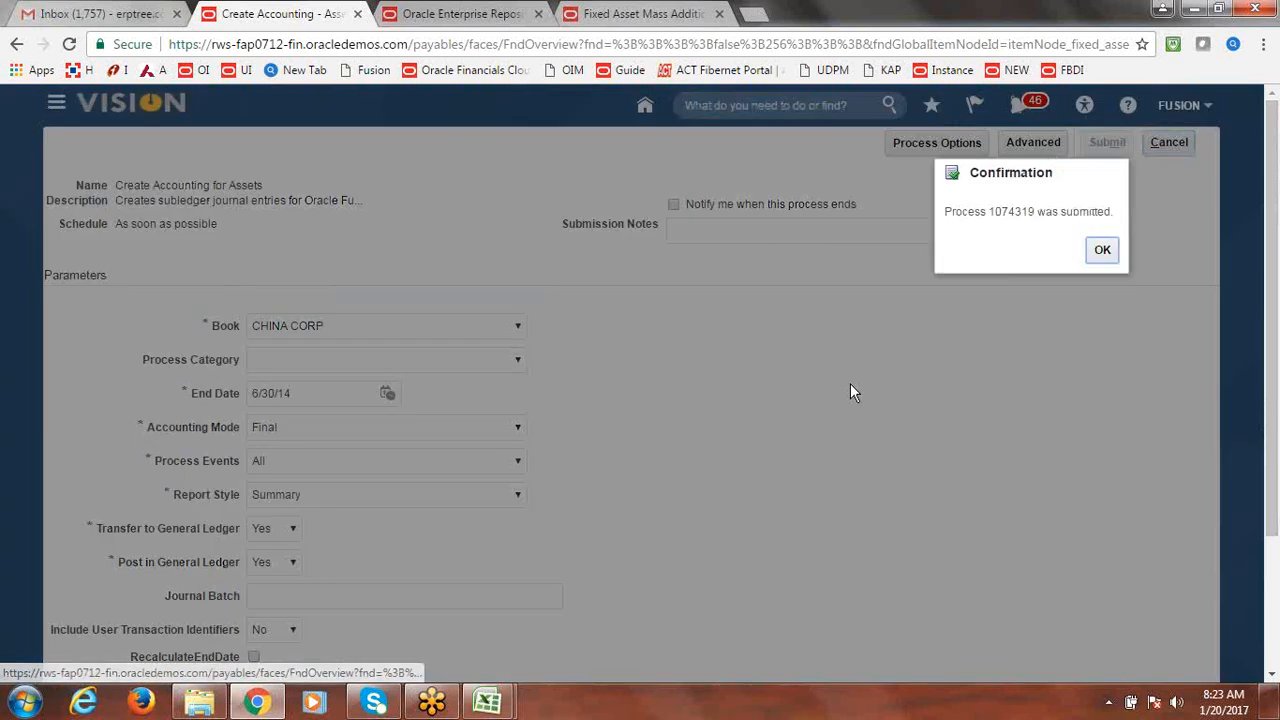
left_click(1102, 251)
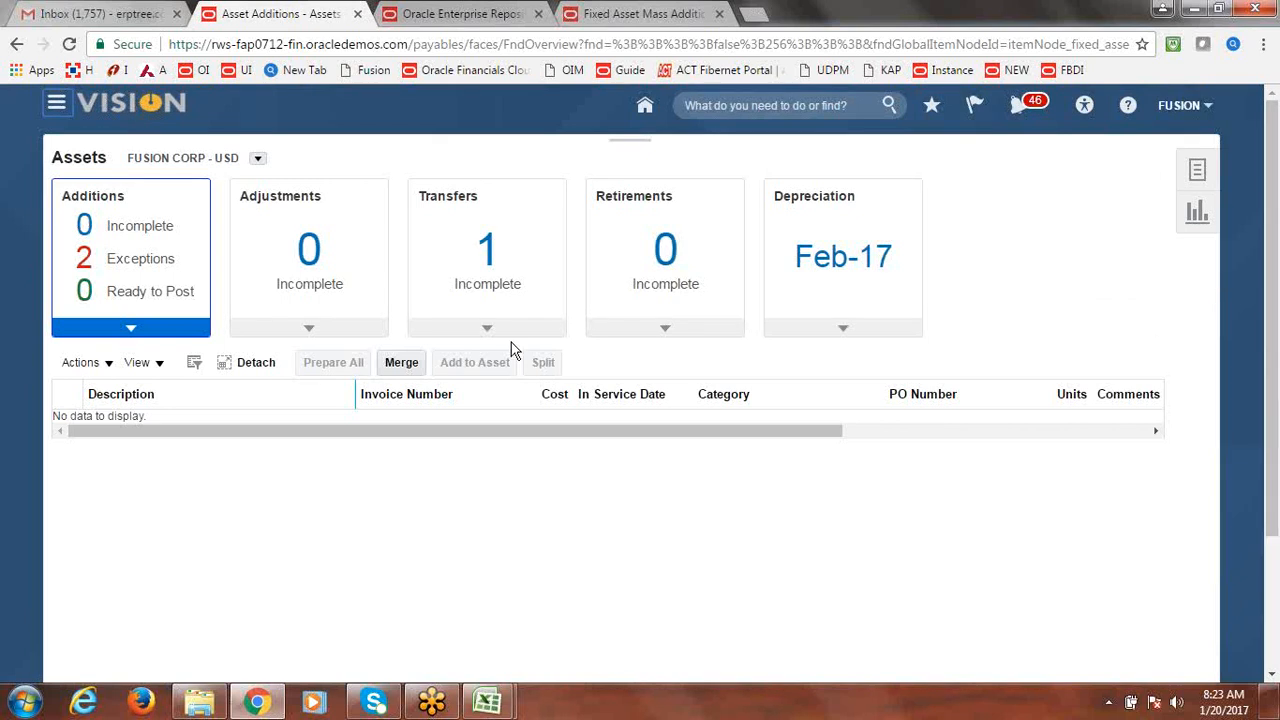
Open Scheduled Processes and refresh the list repeatedly to check the status of Create Accounting for Assets
left_click(50, 104)
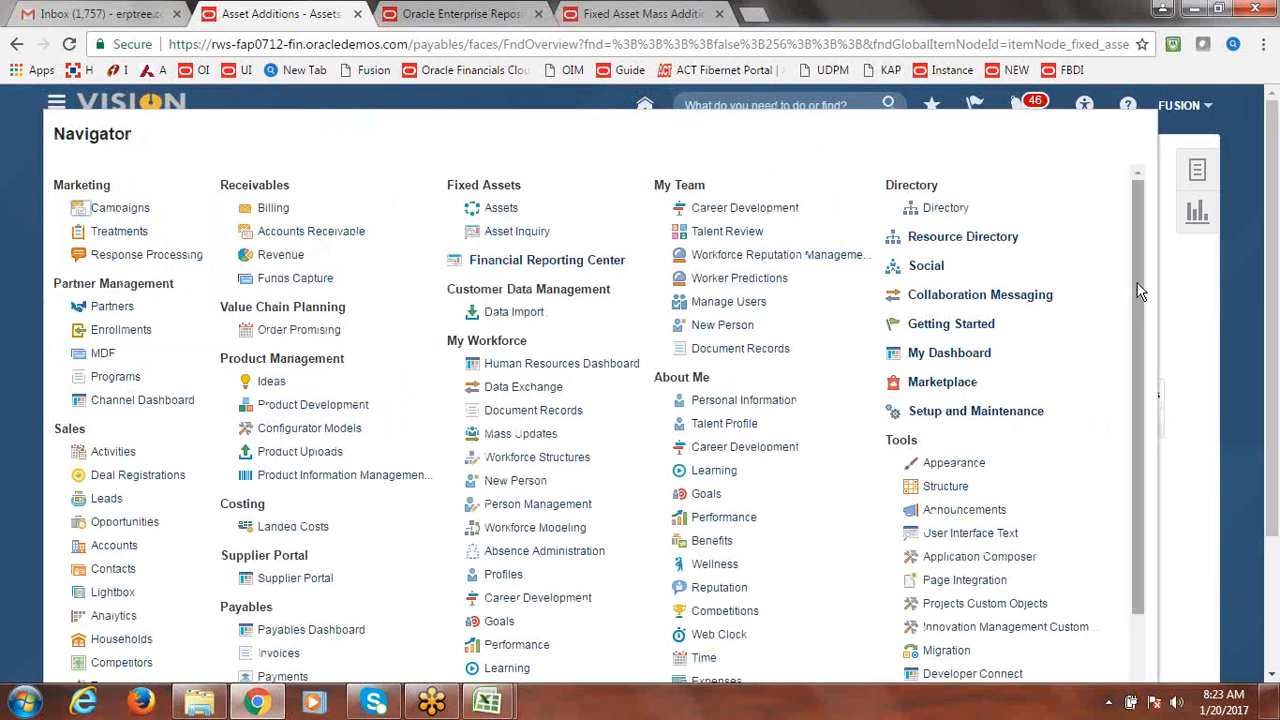
left_click_drag(1140, 290, 1158, 454)
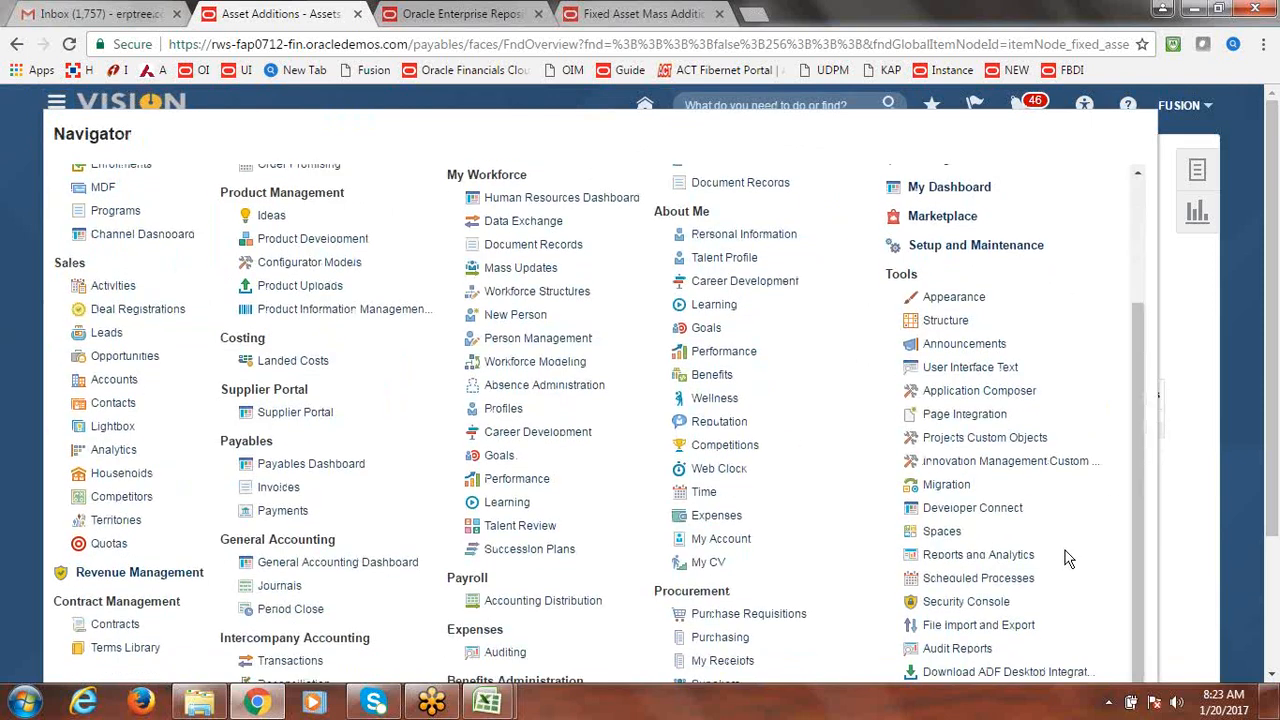
left_click(982, 580)
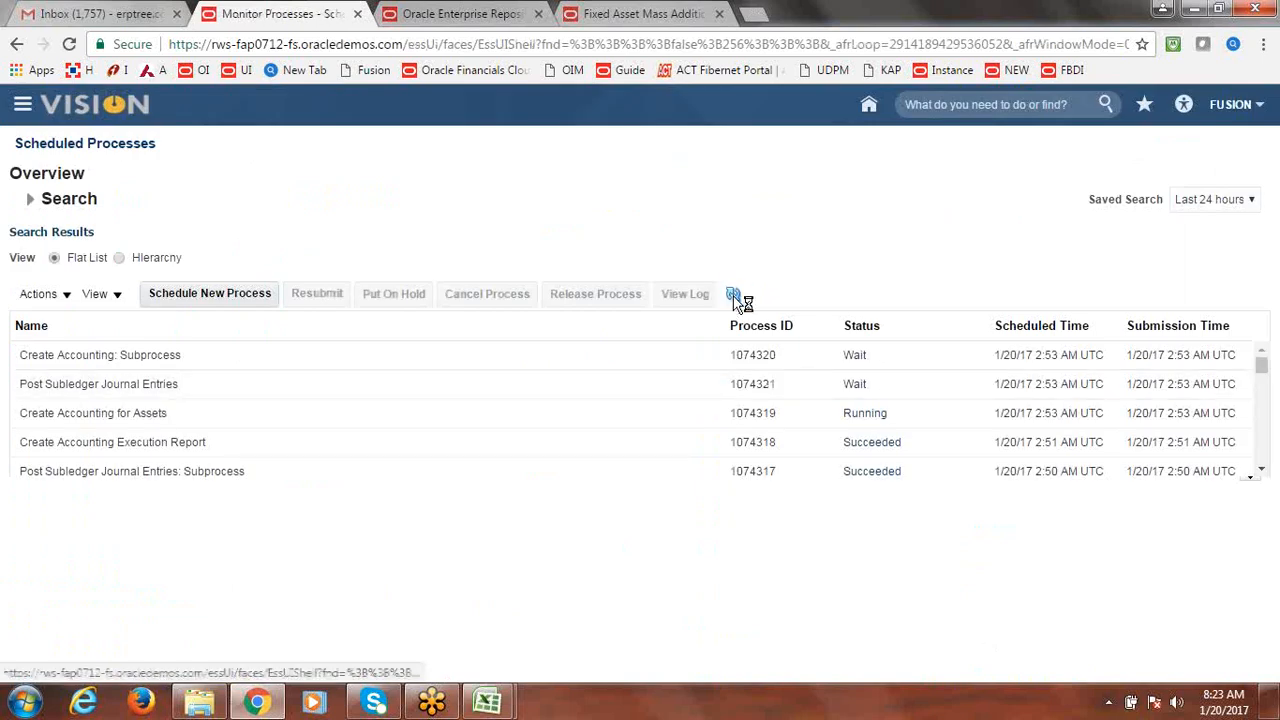
left_click(733, 296)
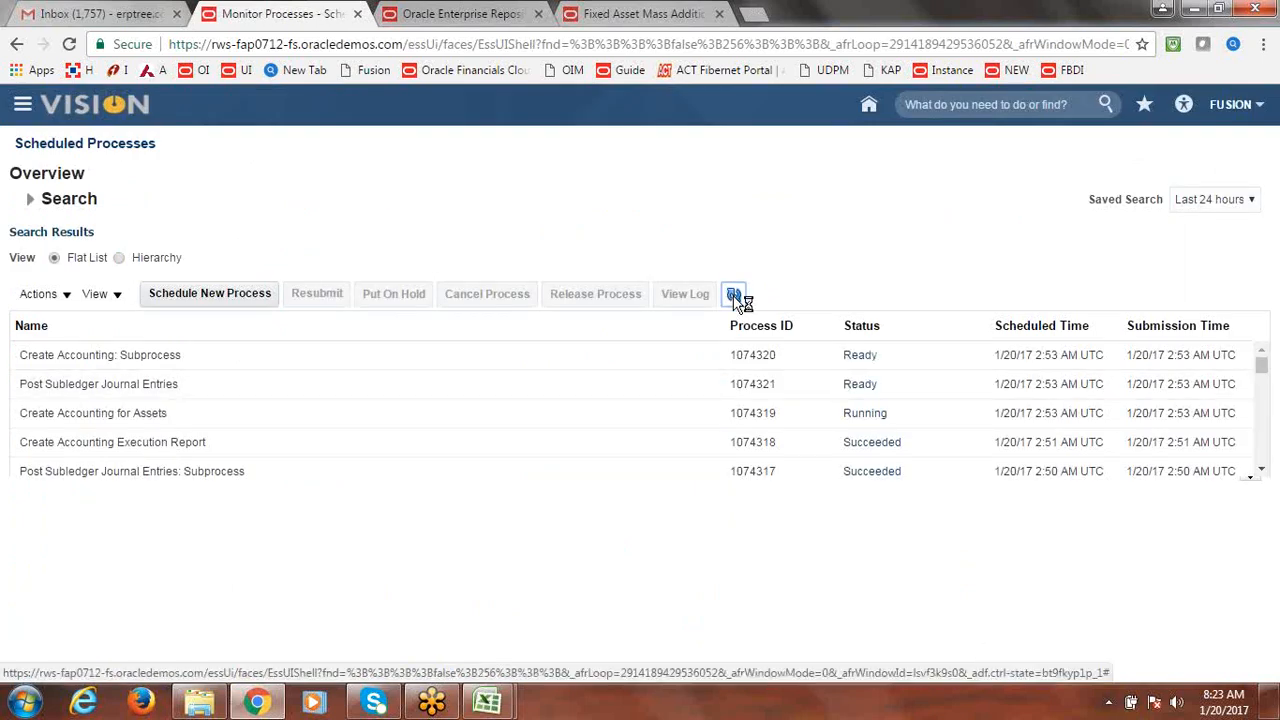
left_click(734, 297)
left_click(734, 297)
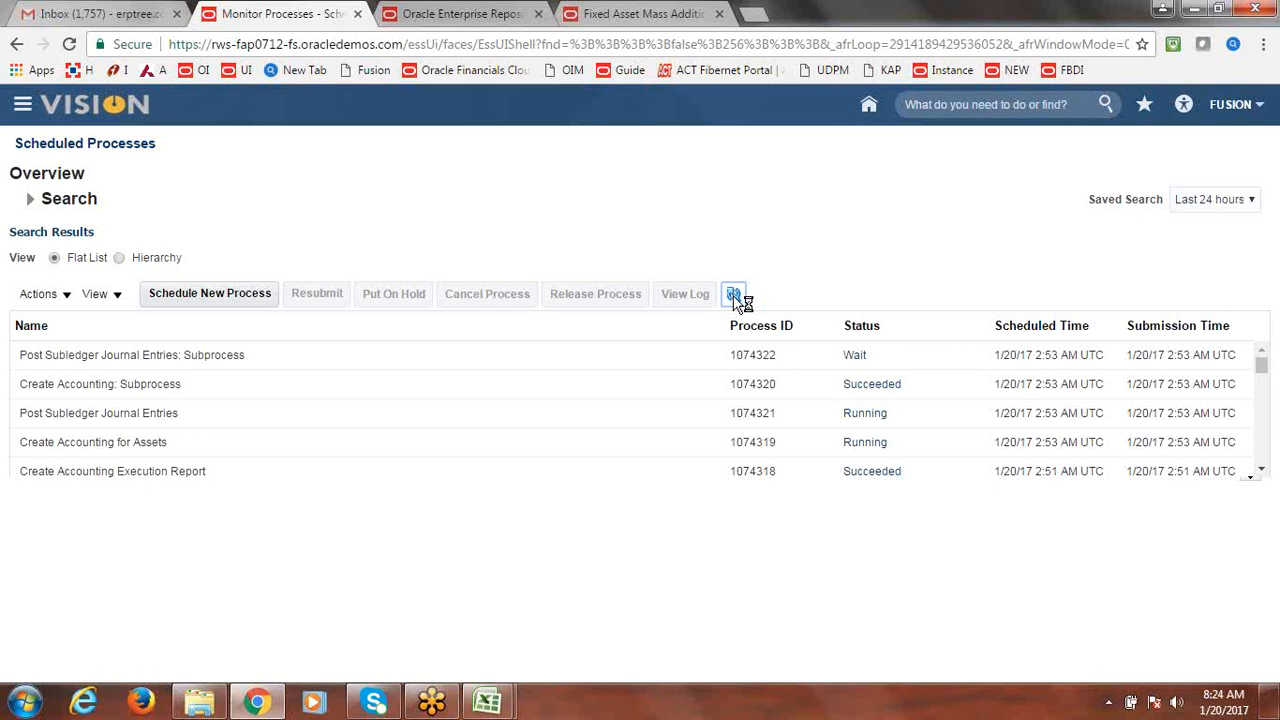
Switch to the Class Discussion Notes_New workbook in Excel and mark Create Accounting Entries & Transfer to GL as Done in B38
mouse_move(487, 702)
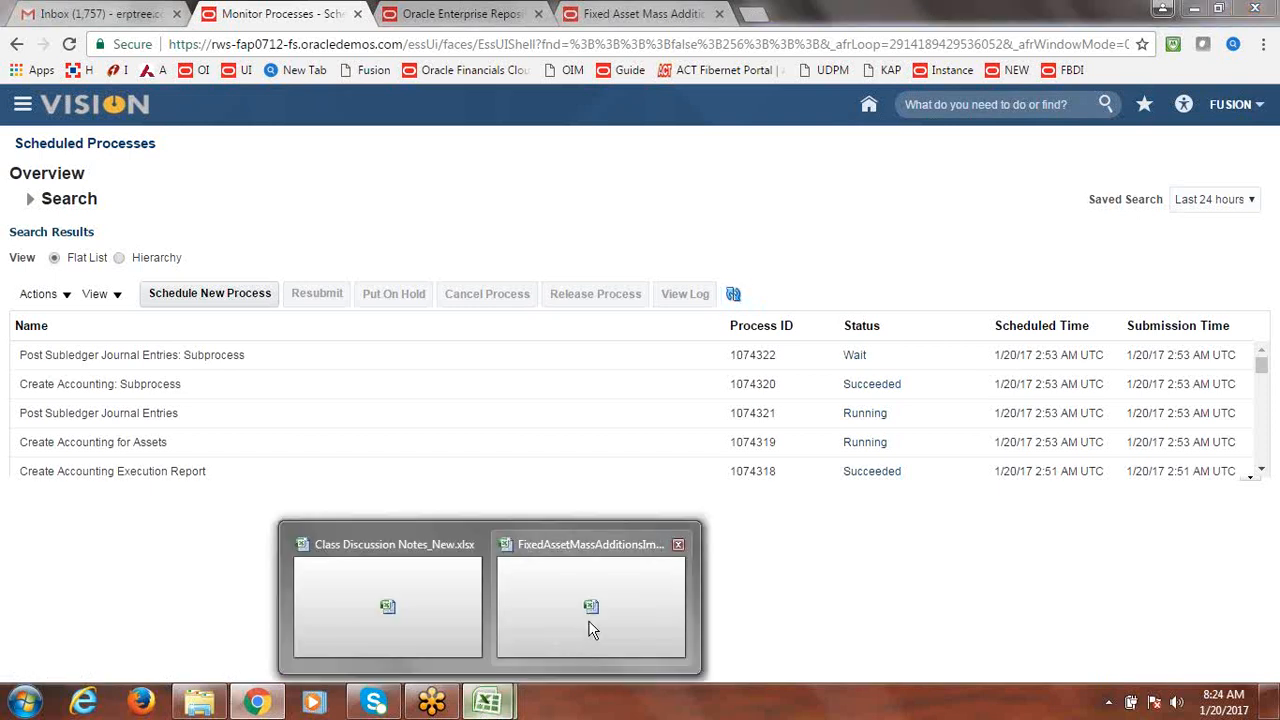
left_click(590, 628)
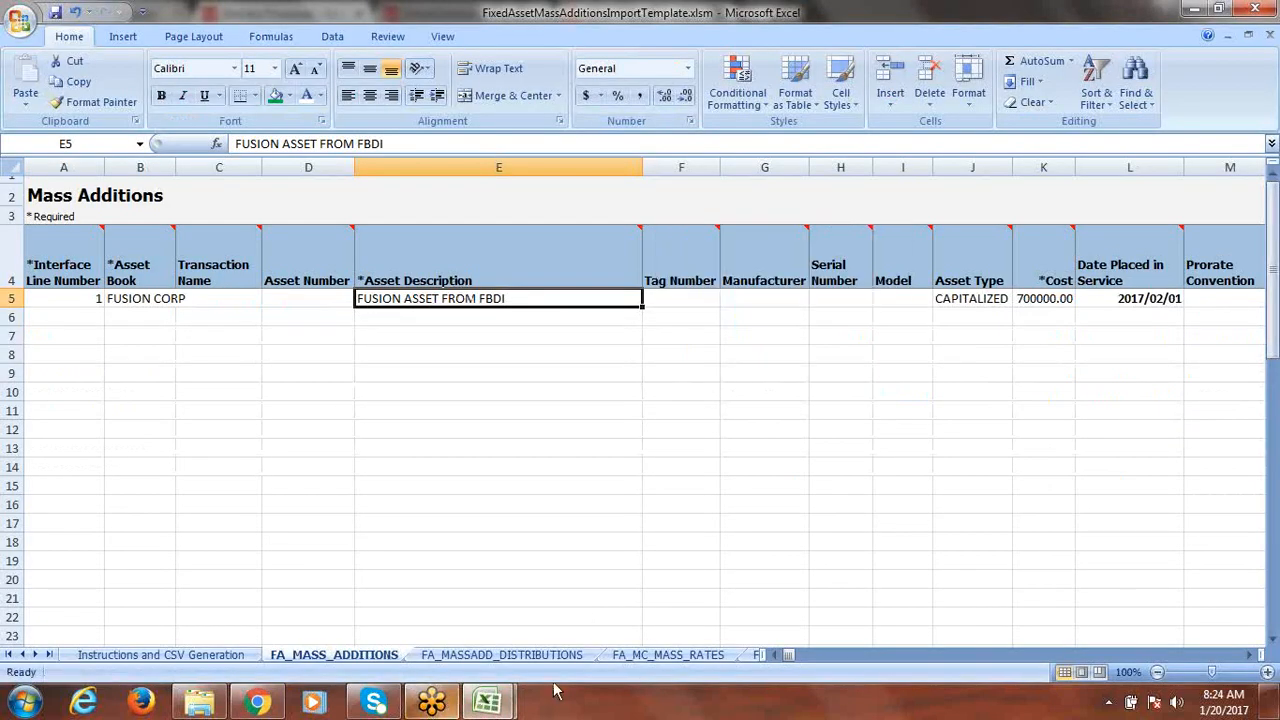
mouse_move(487, 702)
left_click(451, 634)
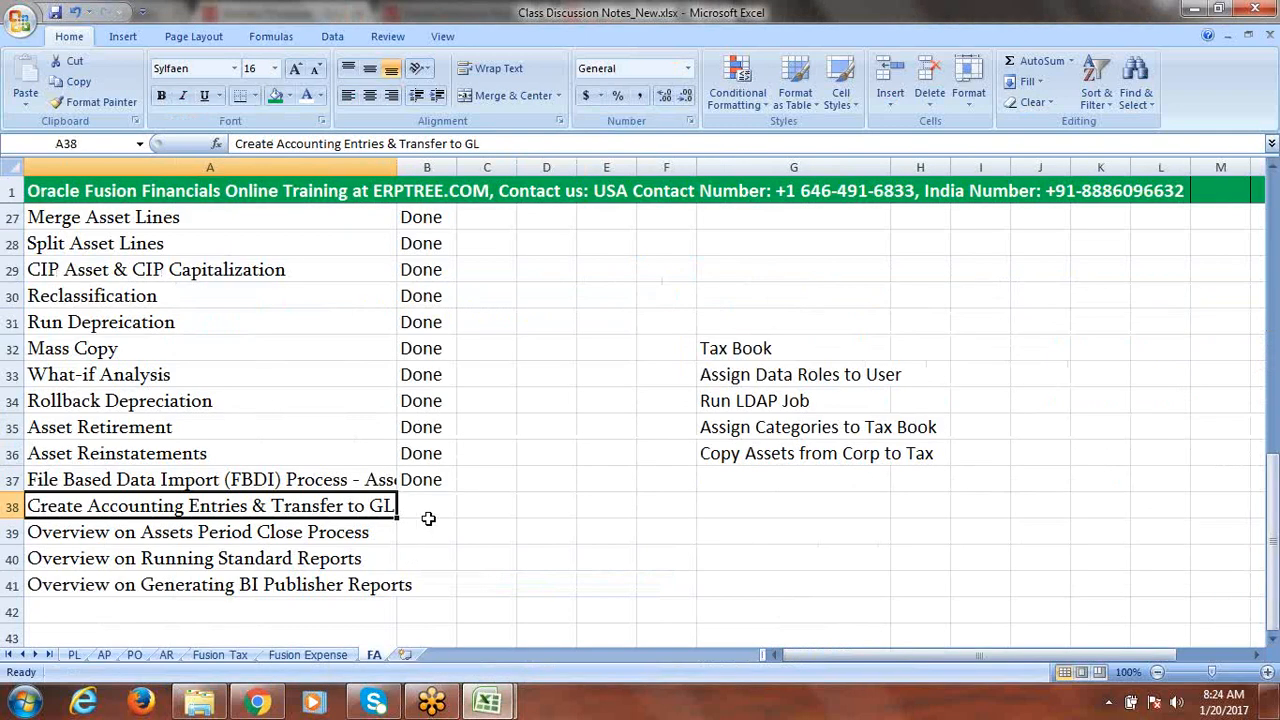
left_click(427, 508)
type("done")
left_click(315, 535)
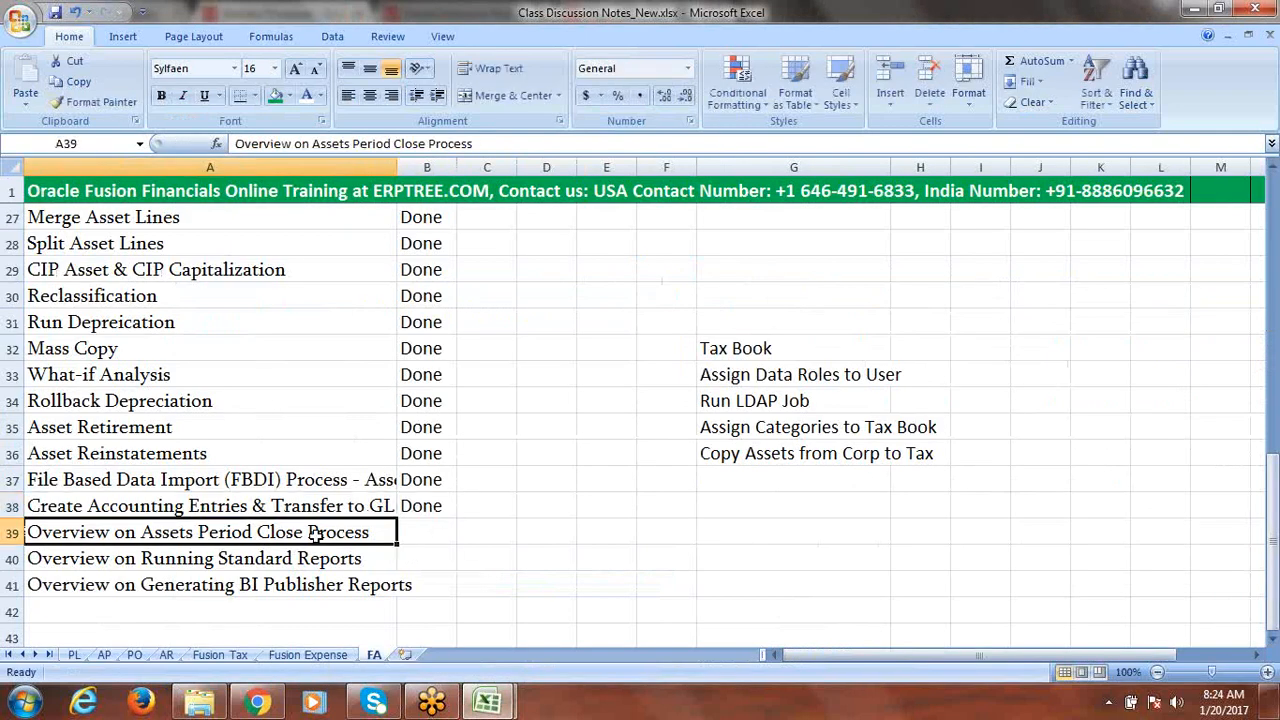
key("Right")
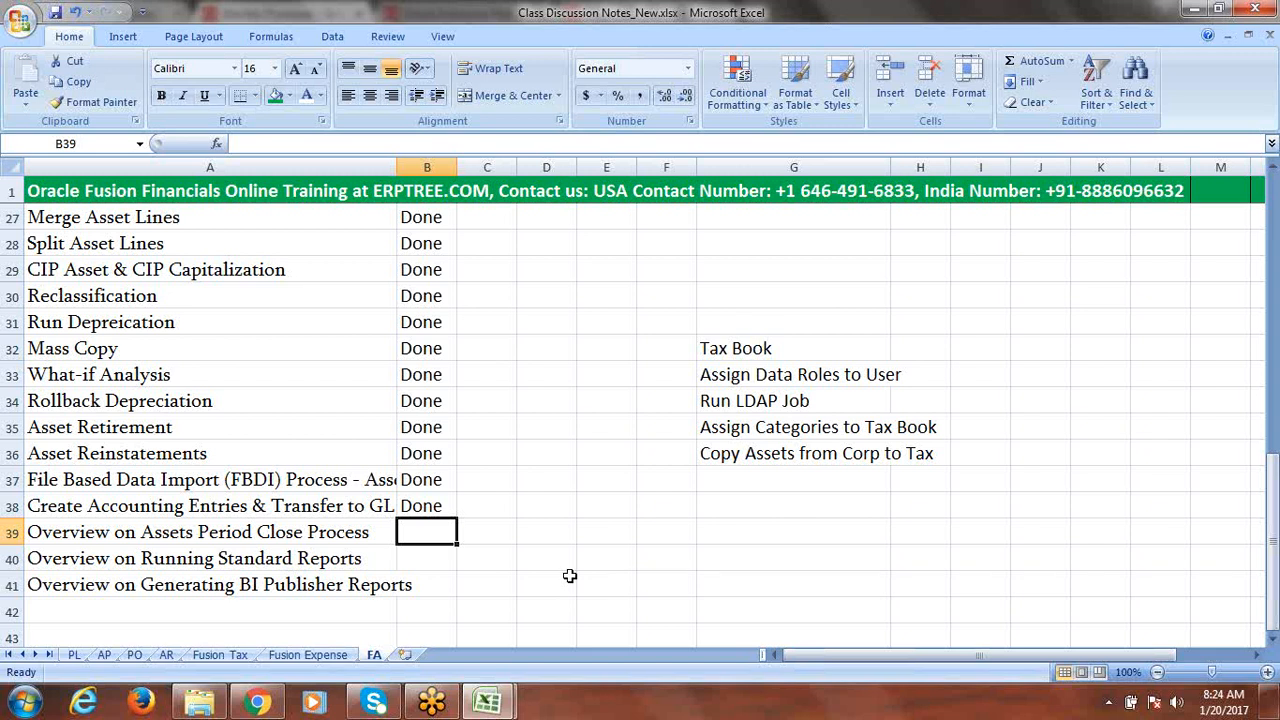
Switch back to Chrome, open Assets, and view the Feb-17 depreciation period details and Close Period option for FUSION CORP without running it
left_click(257, 702)
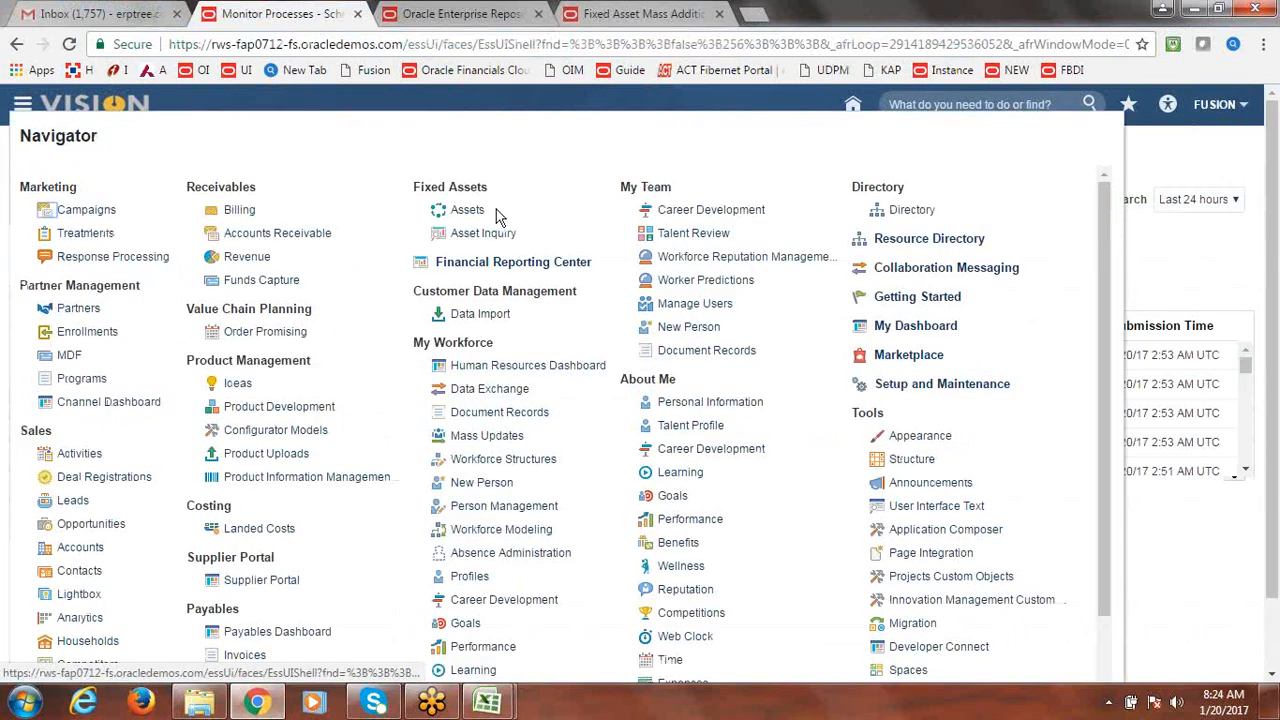
left_click(497, 213)
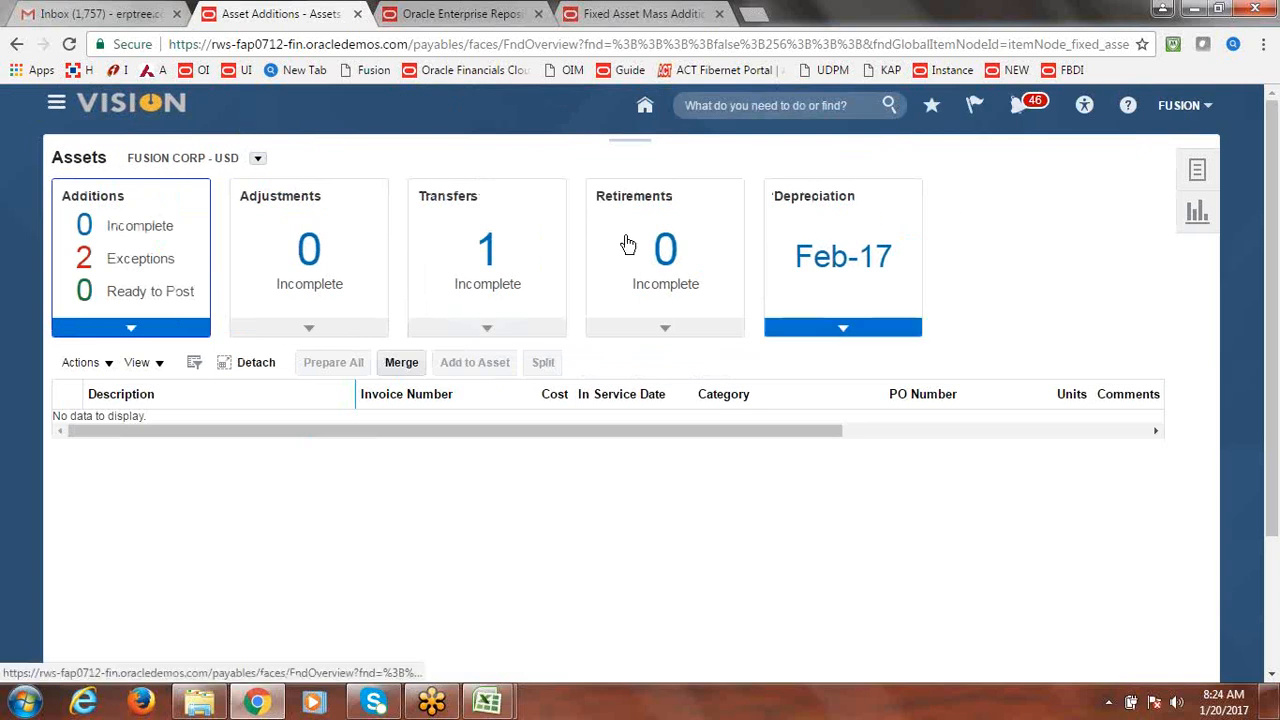
left_click(855, 335)
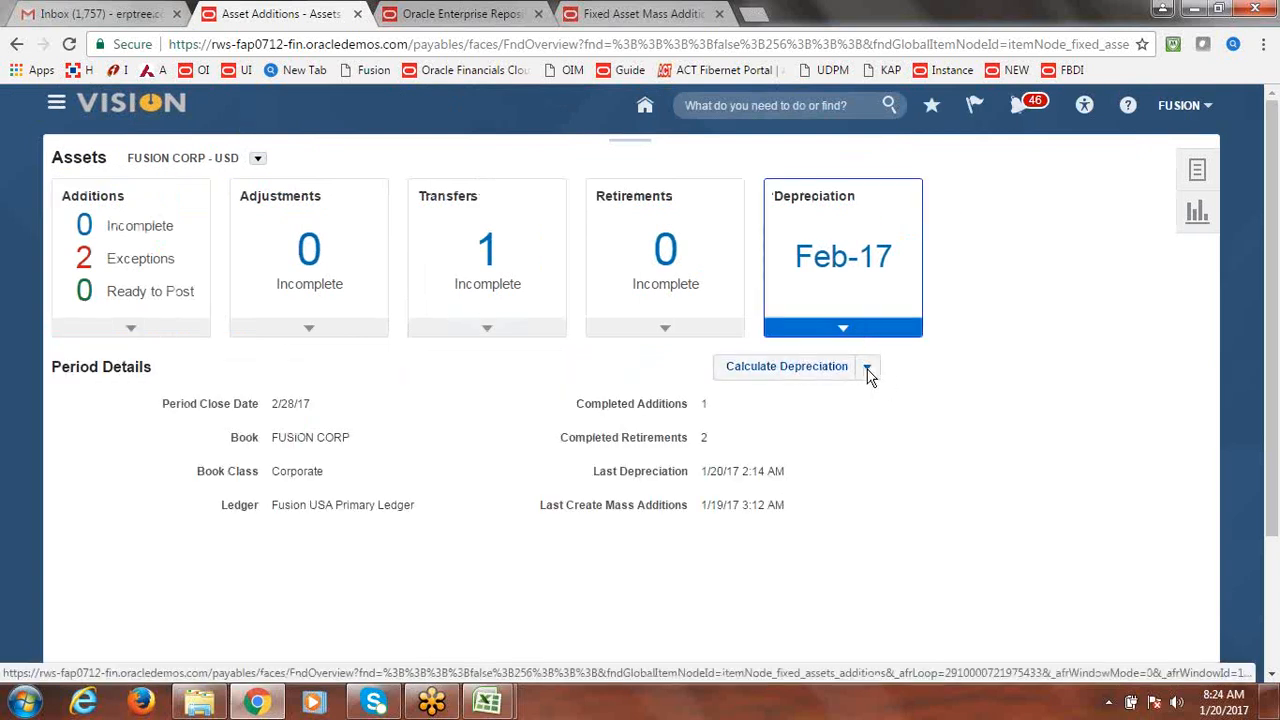
left_click(866, 368)
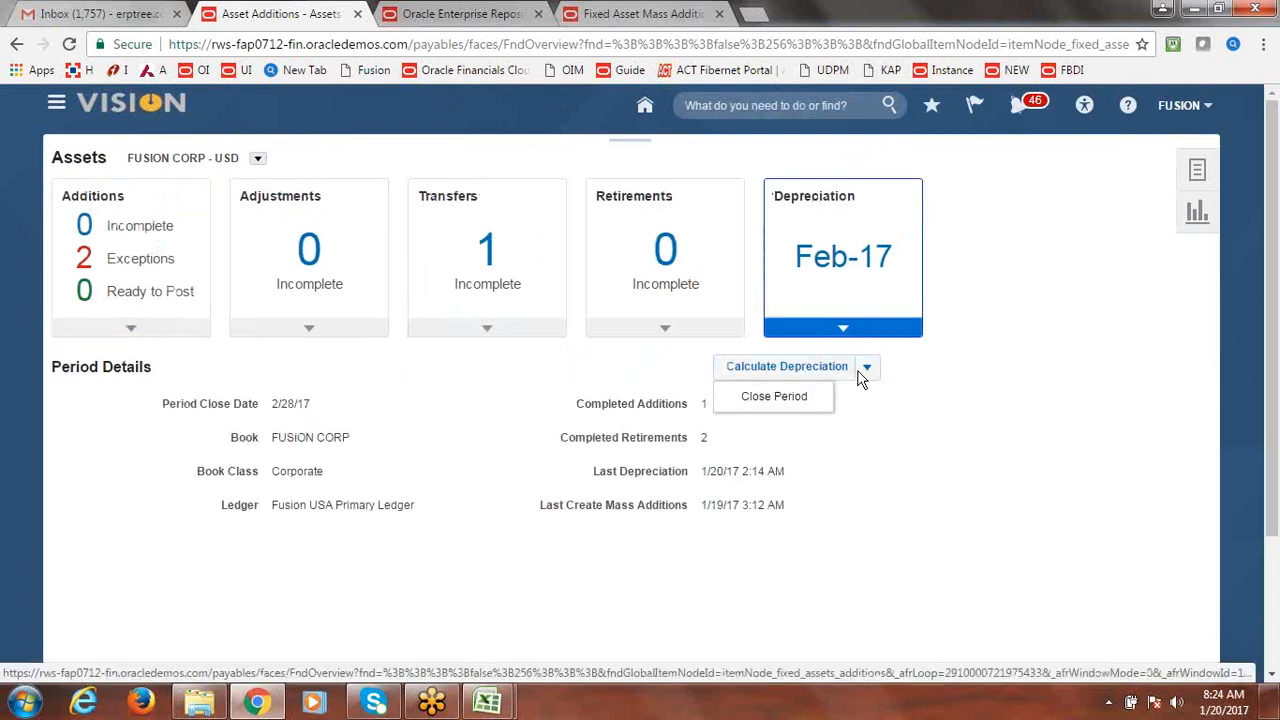
left_click(913, 427)
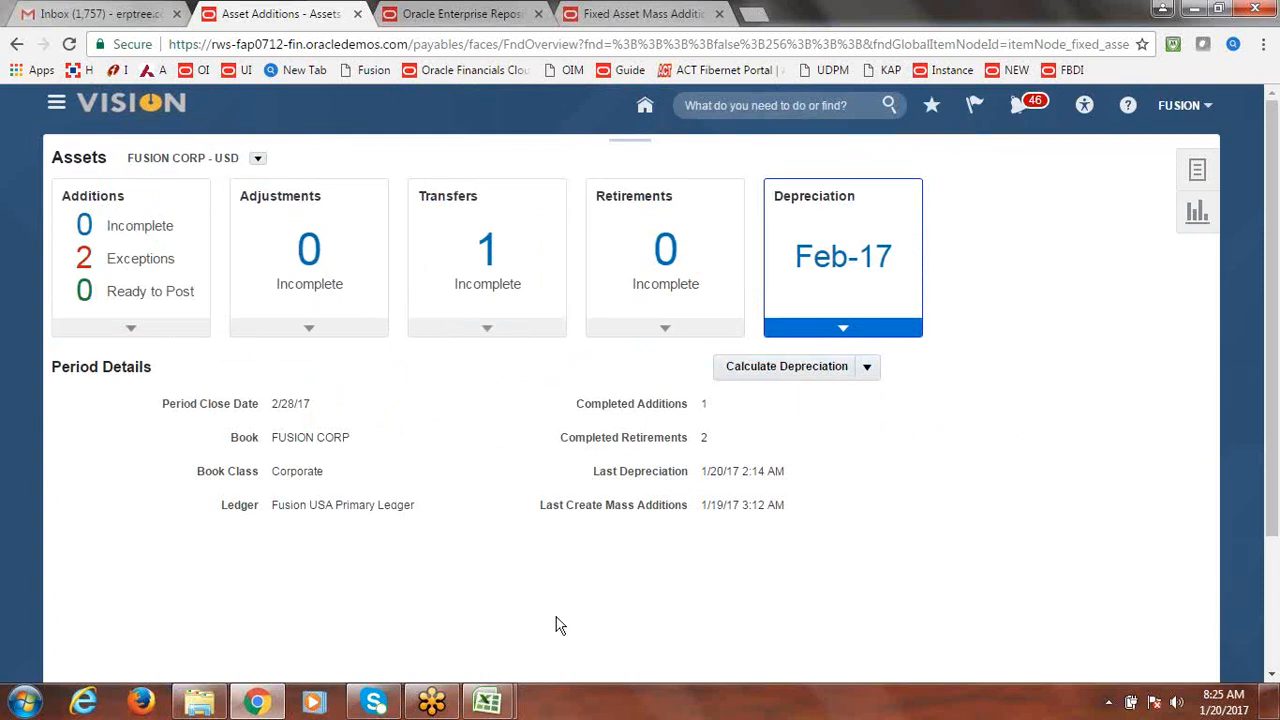
In the Class Discussion Notes_New workbook, mark Overview on Assets Period Close Process as Done in B39
mouse_move(489, 706)
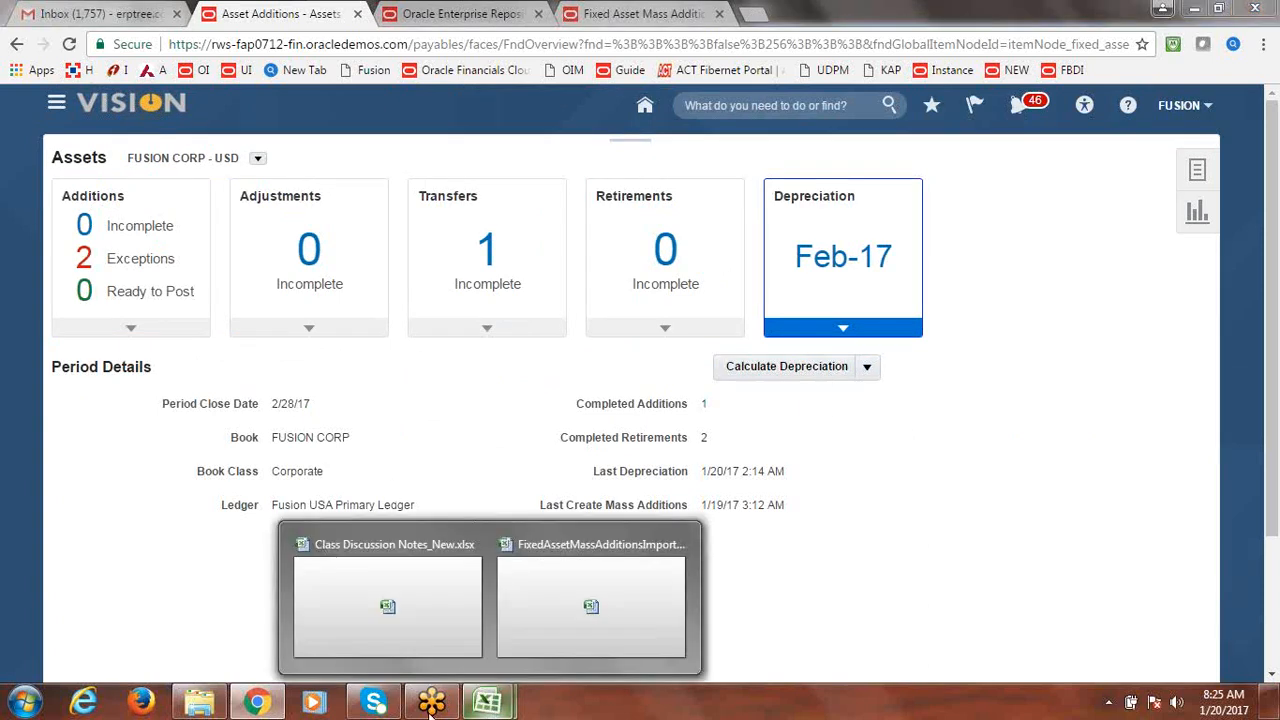
left_click(443, 603)
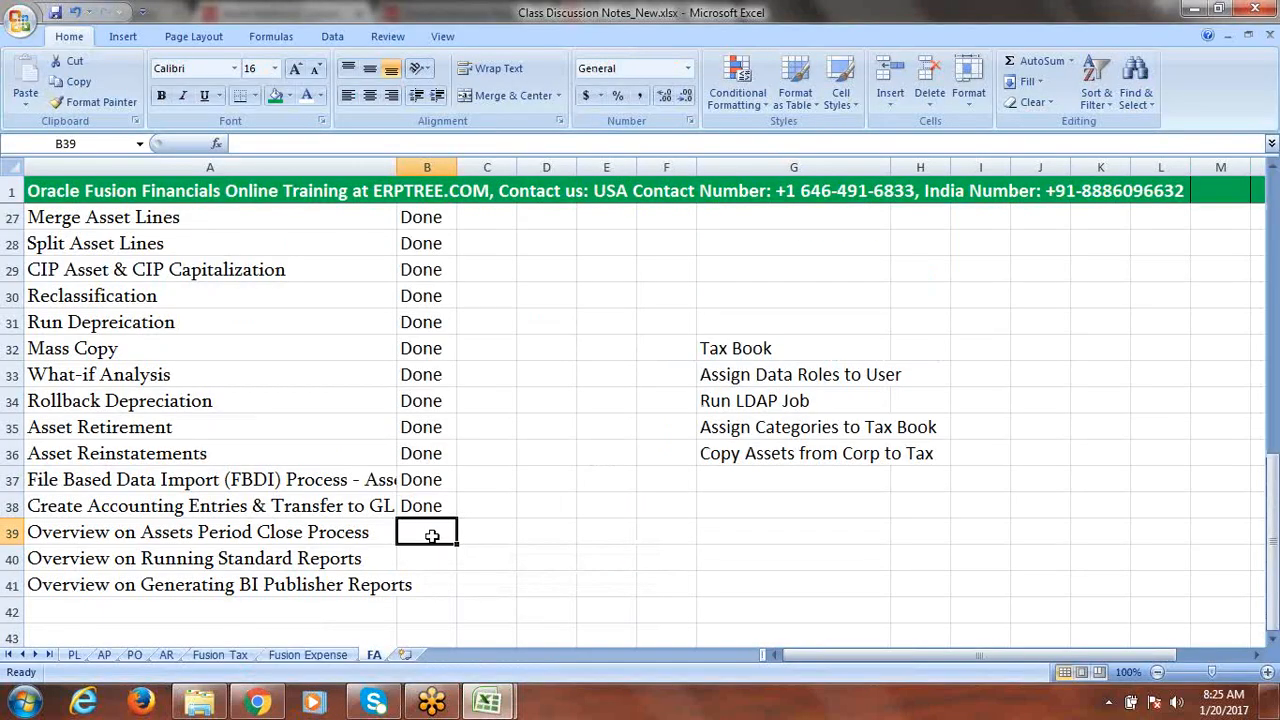
type("done")
key("Tab")
left_click(325, 563)
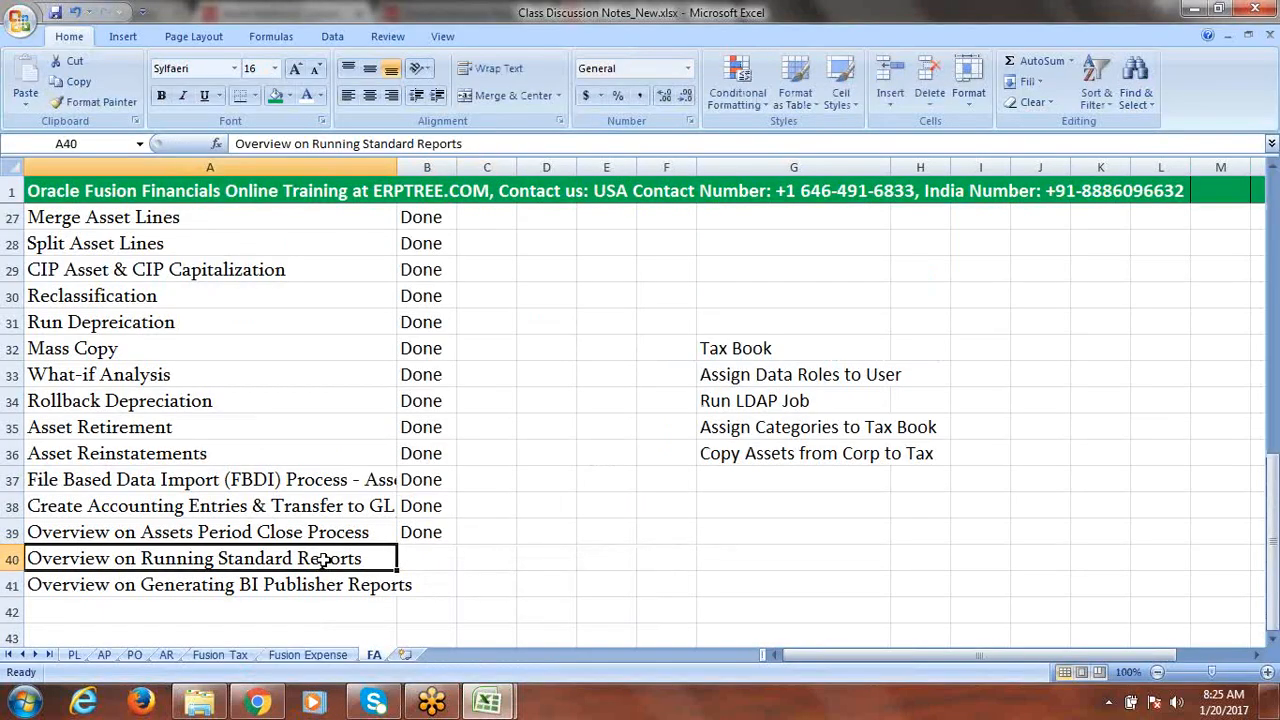
left_click(258, 703)
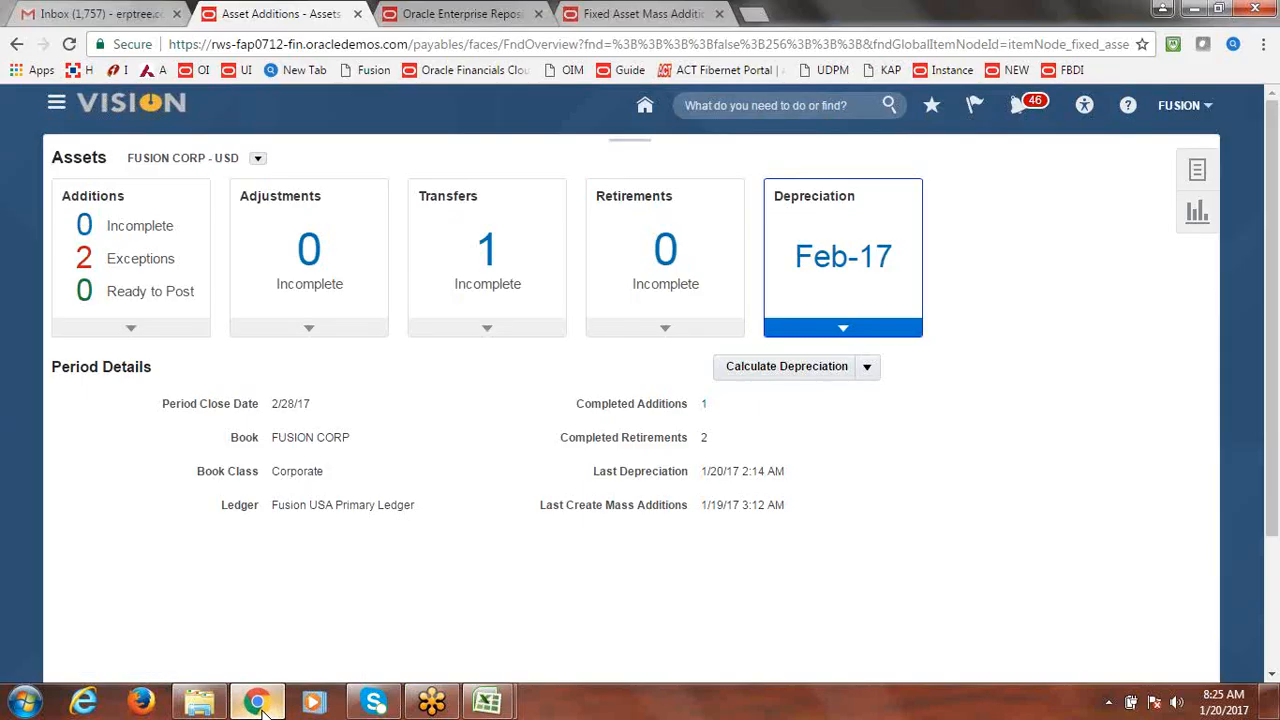
left_click(258, 703)
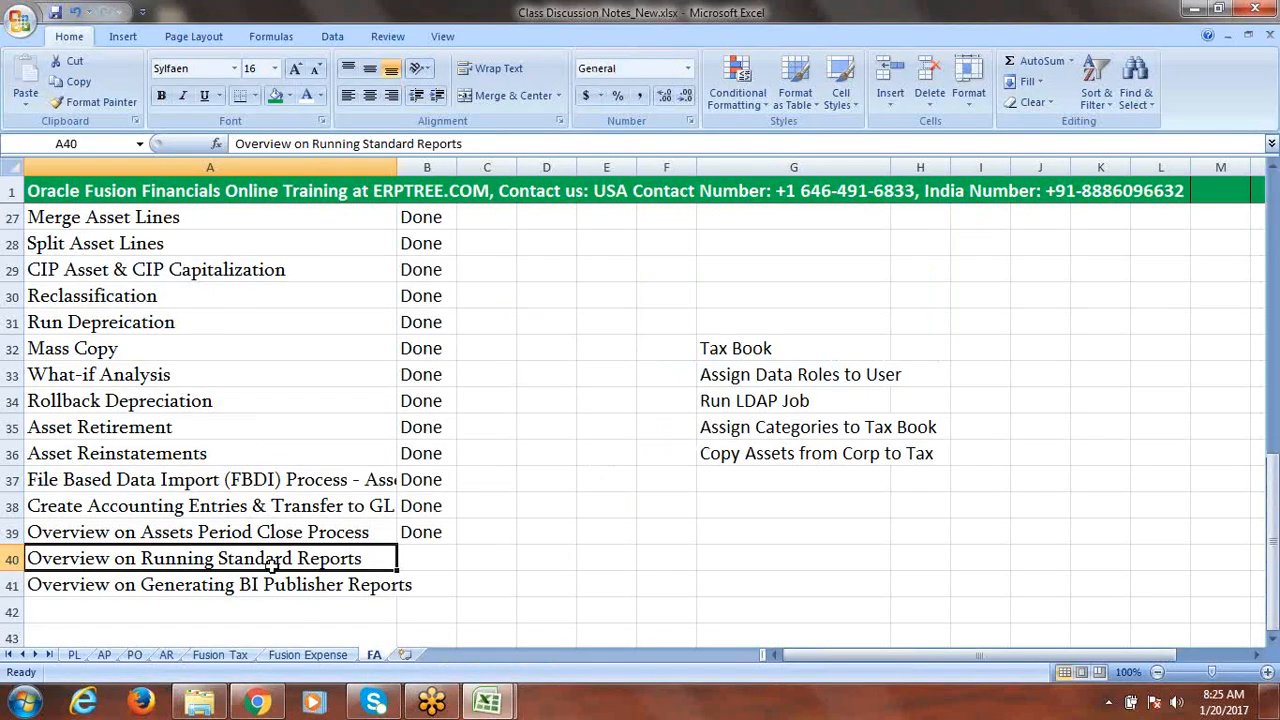
left_click(268, 708)
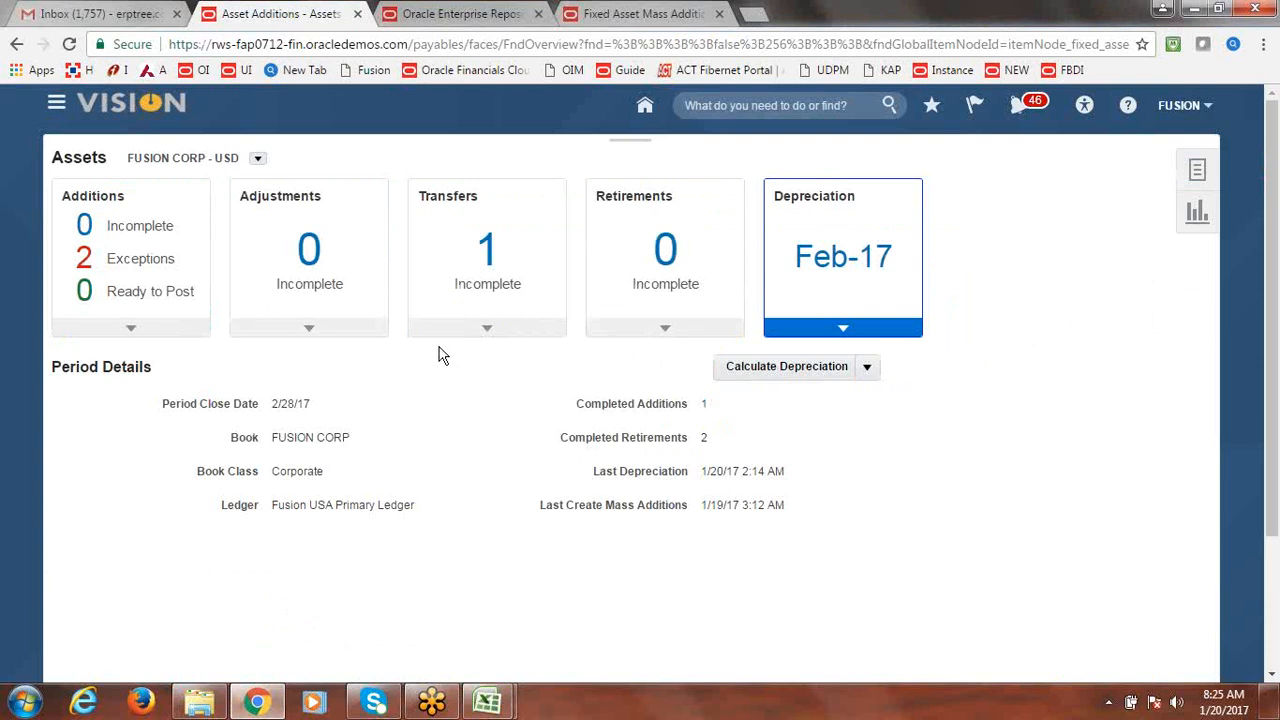
left_click(56, 104)
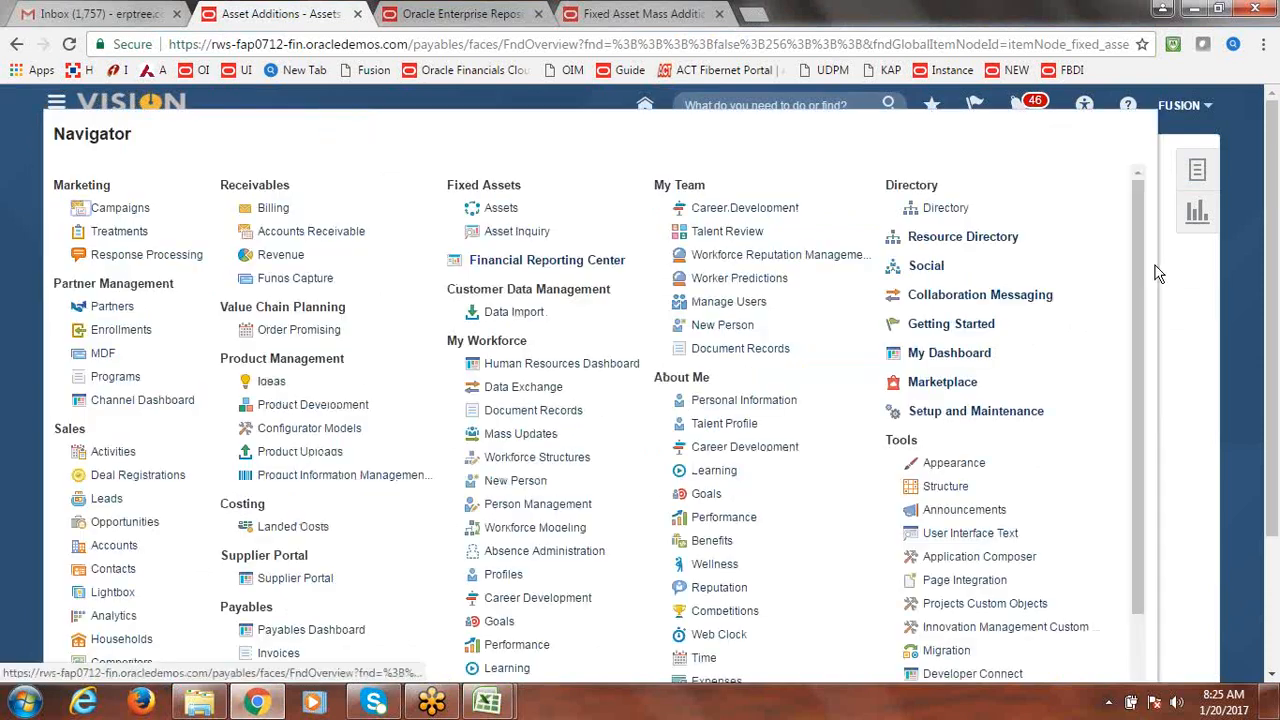
left_click(1204, 328)
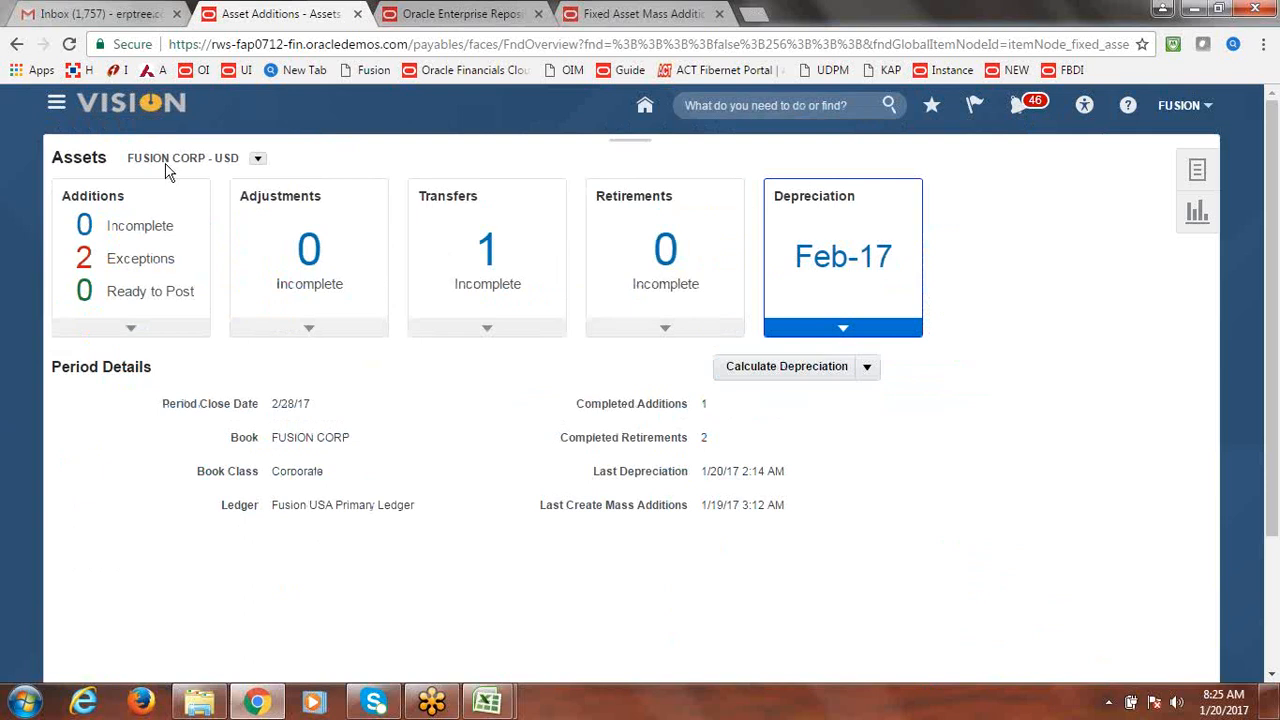
left_click(56, 104)
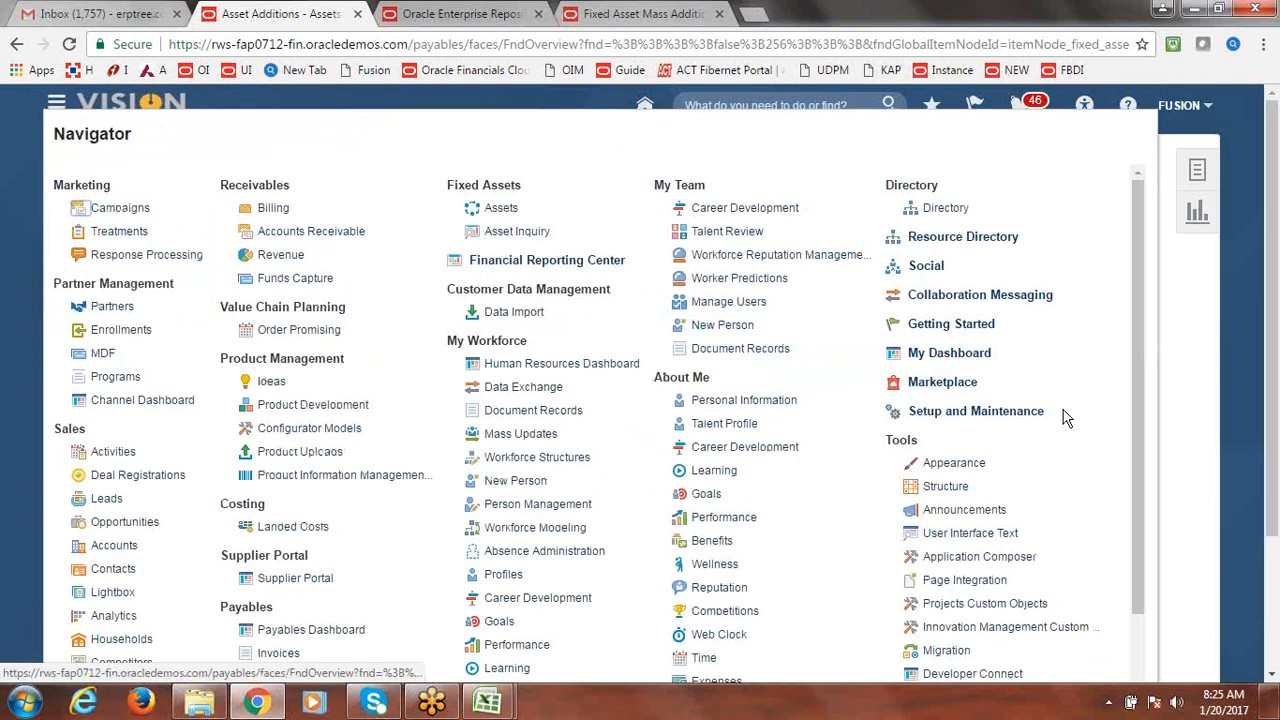
left_click(1180, 415)
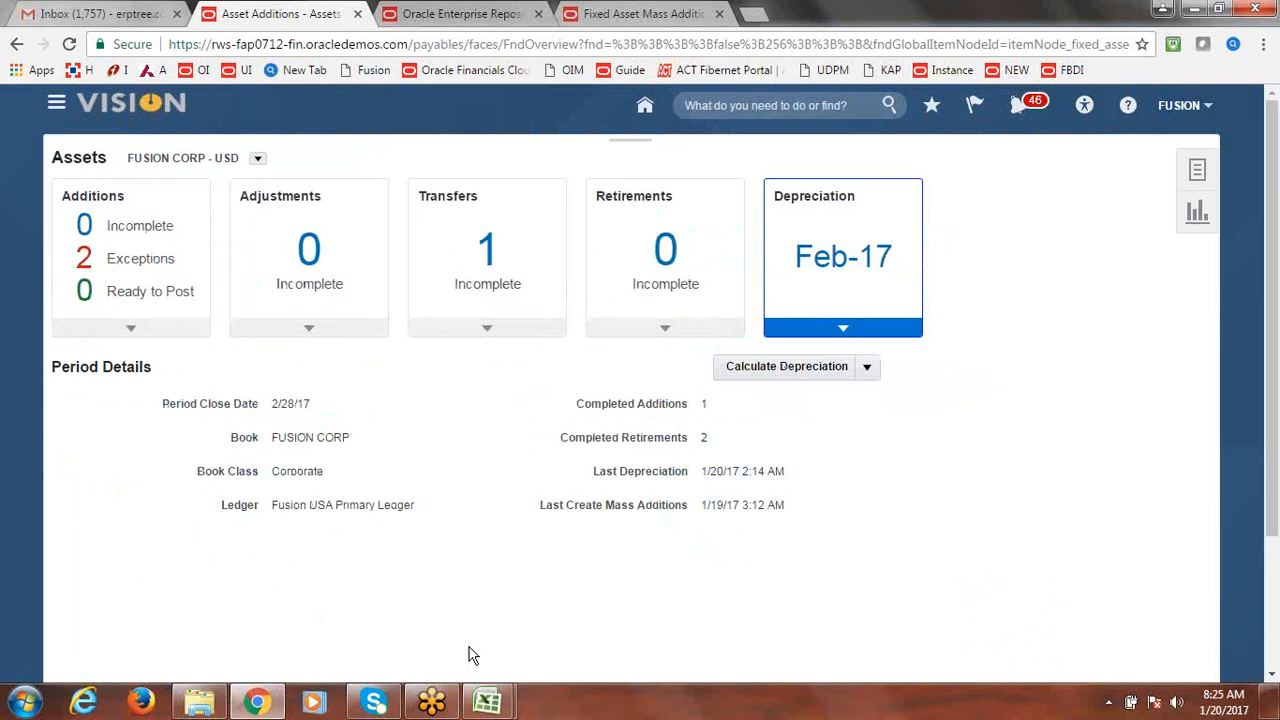
In the Class Discussion Notes_New workbook, clear the BI Publisher Reports topic in A41 and the Standard Reports topic in A40, and save
mouse_move(487, 700)
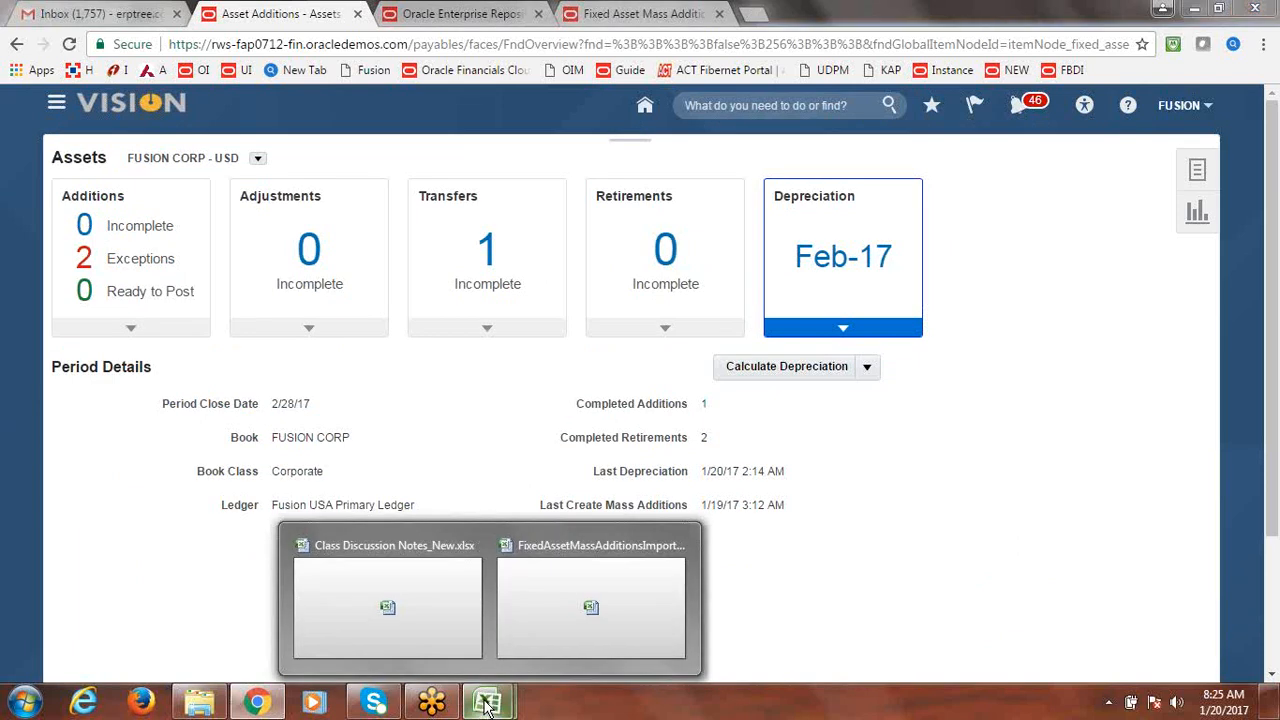
left_click(412, 604)
left_click(300, 585)
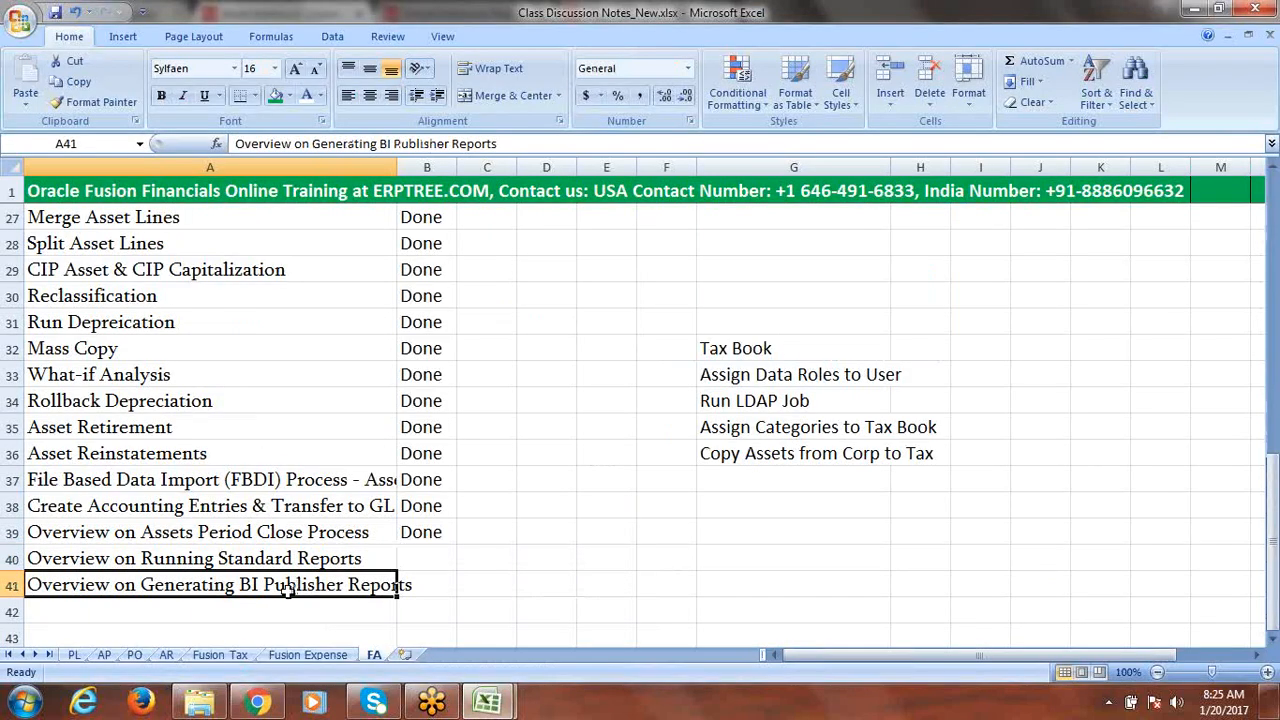
key("Delete")
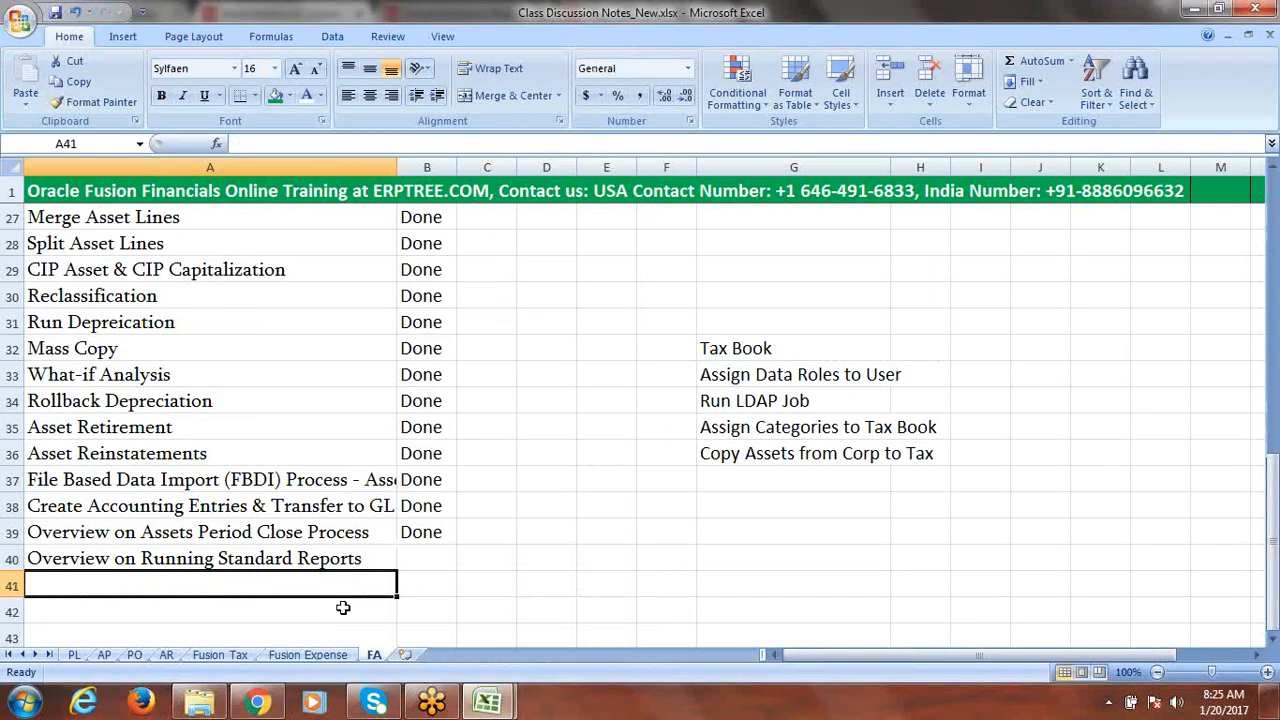
left_click(298, 558)
key("Delete")
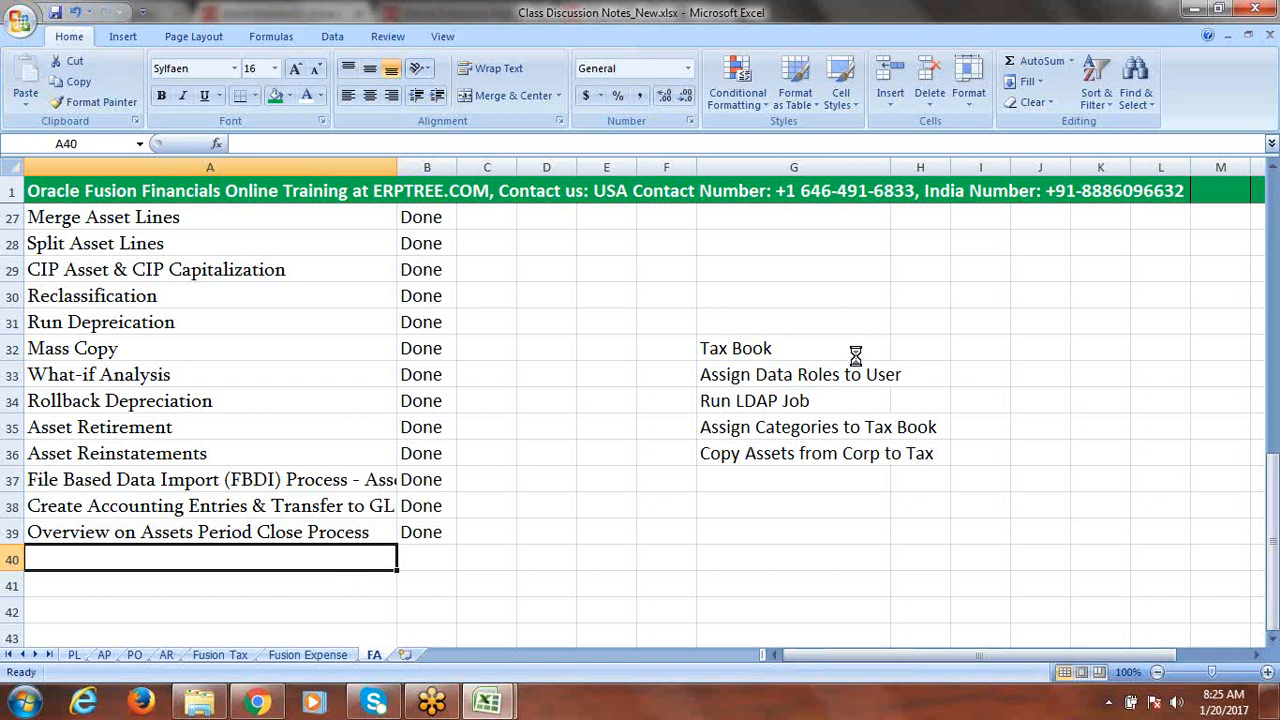
key("ctrl+s")
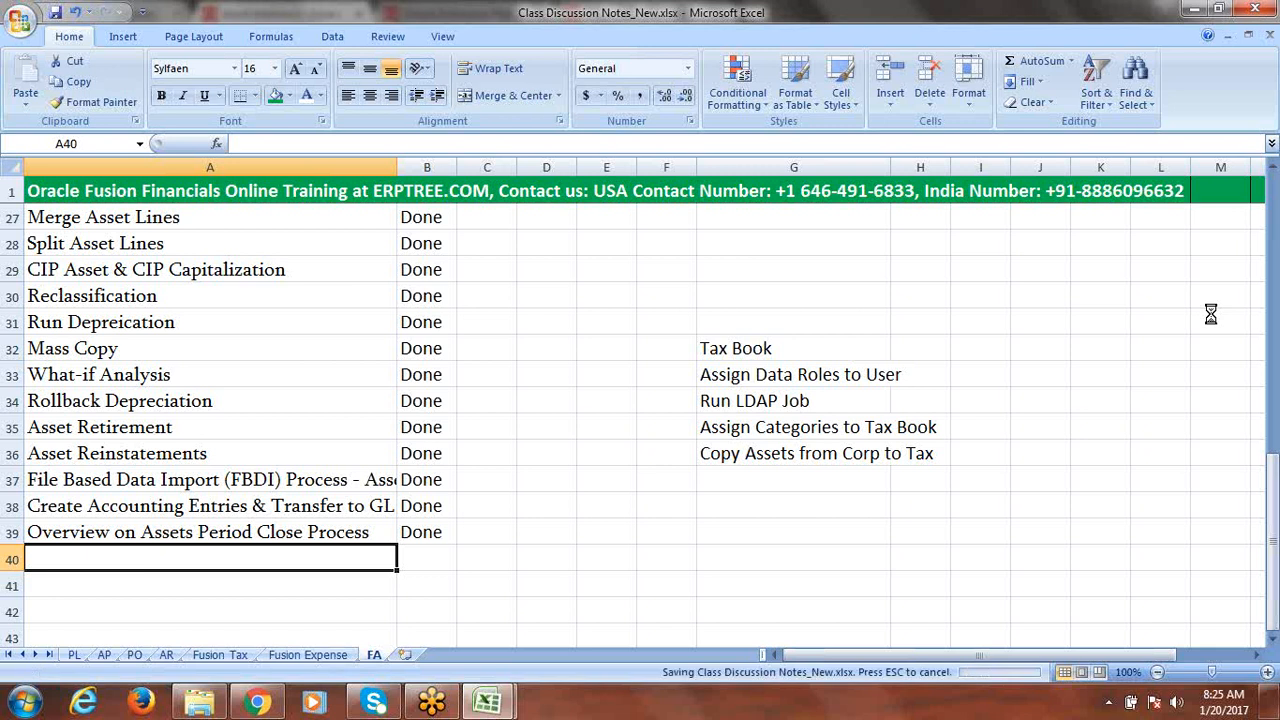
Return to Scheduled Processes in Chrome, refresh the list, and open the details of the latest Create Accounting for Assets process
left_click(257, 702)
left_click(56, 102)
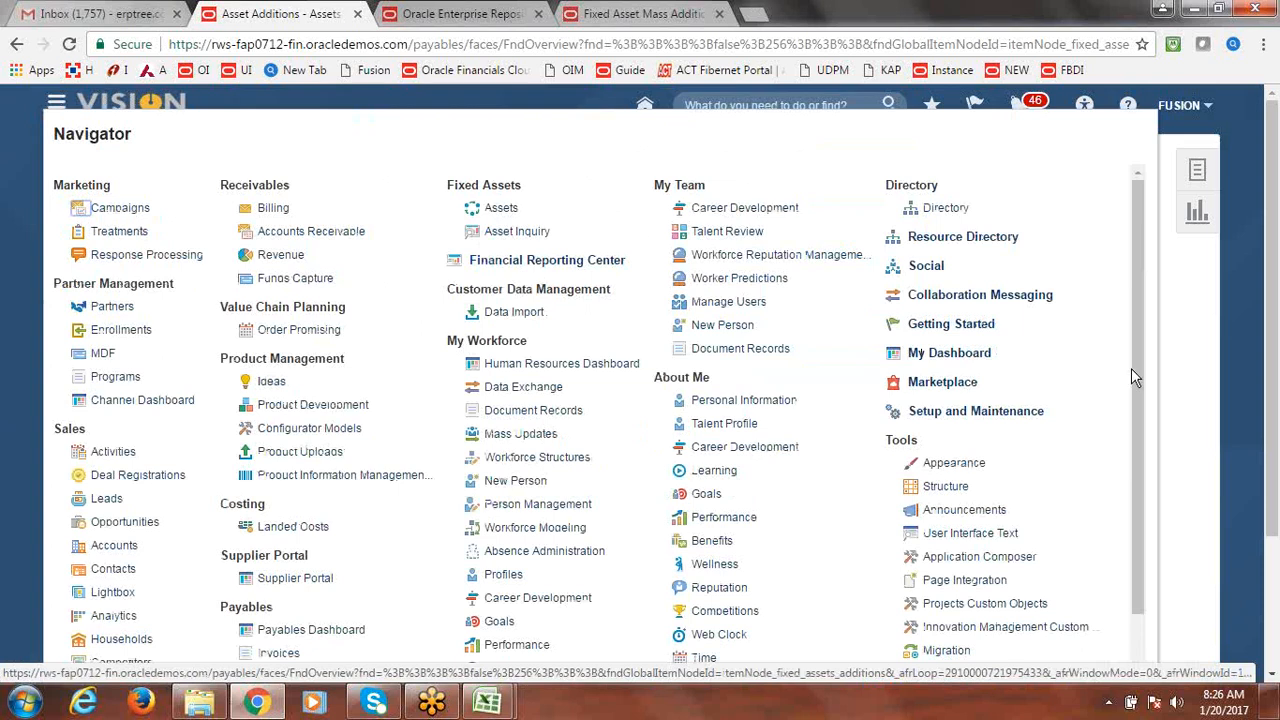
scroll(1137, 452, "down", 1)
scroll(1135, 458, "down", 2)
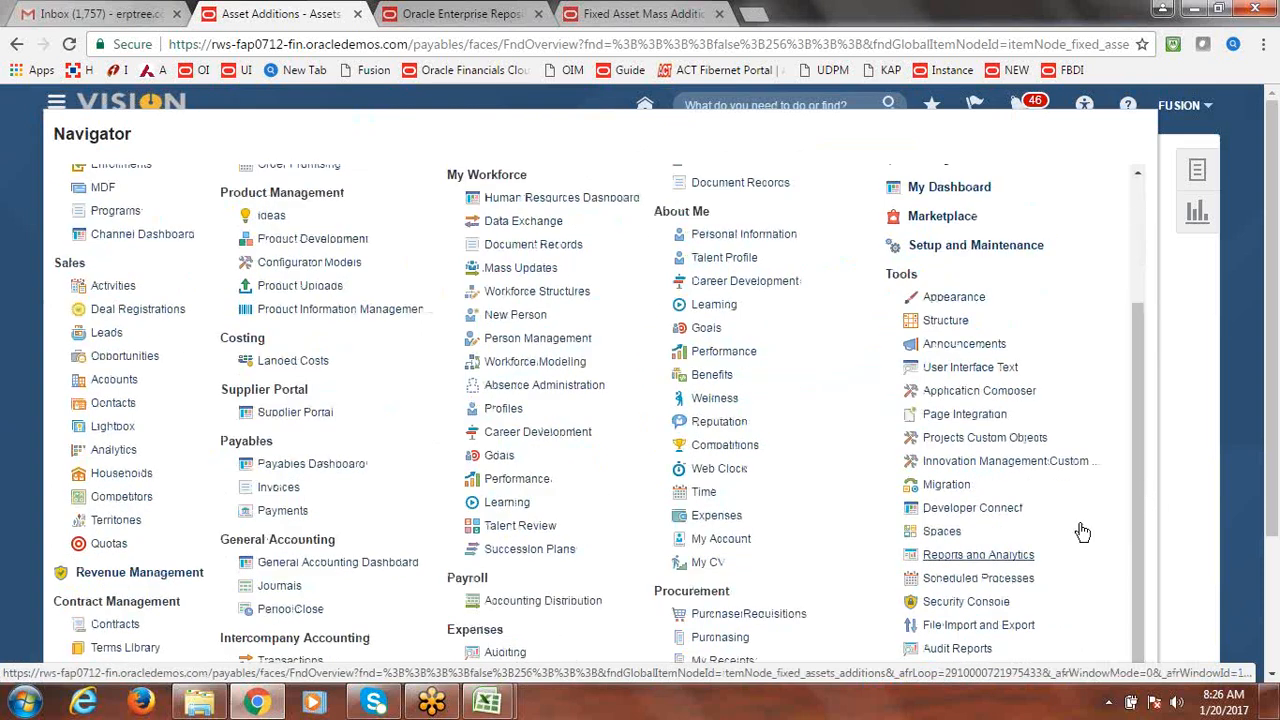
left_click(966, 582)
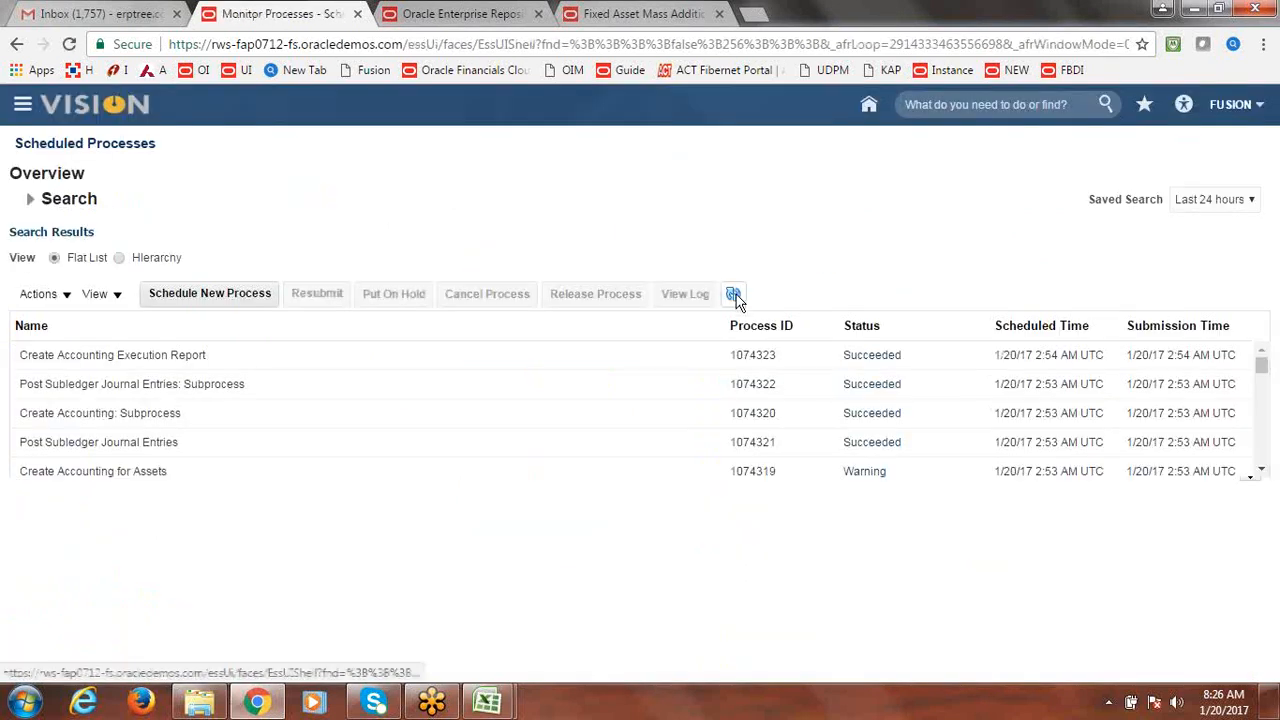
left_click(735, 296)
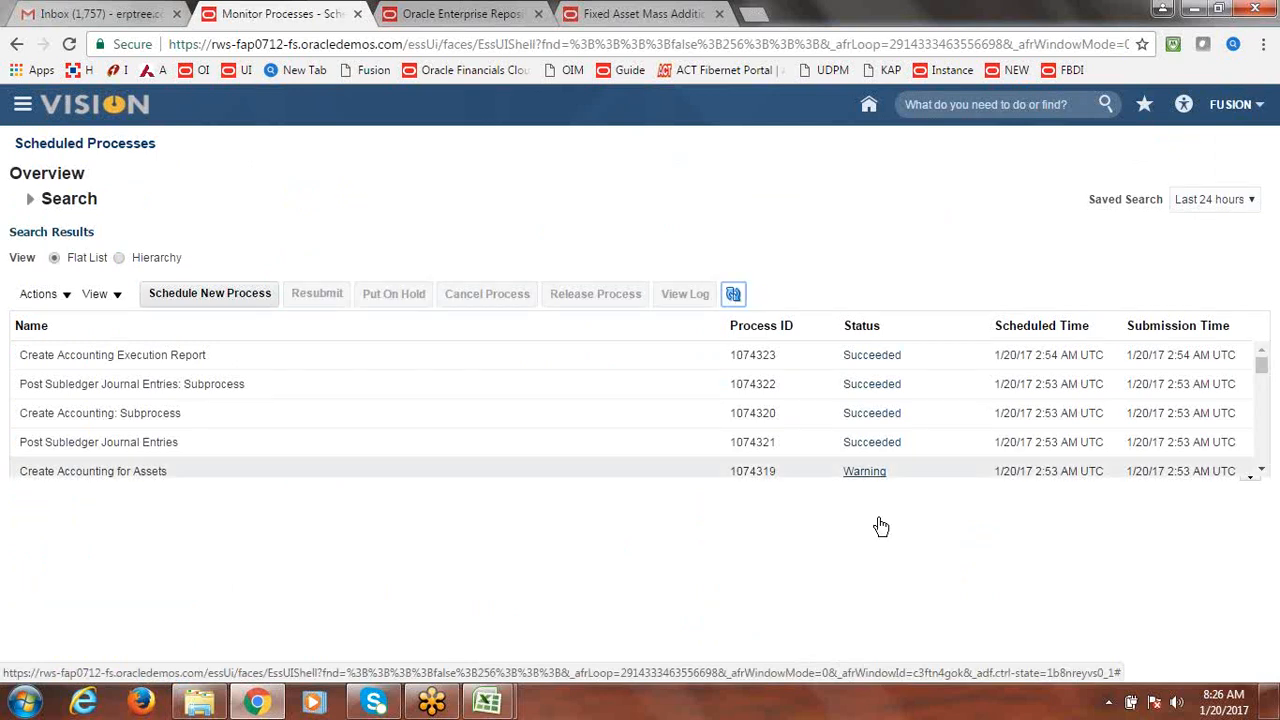
left_click(864, 477)
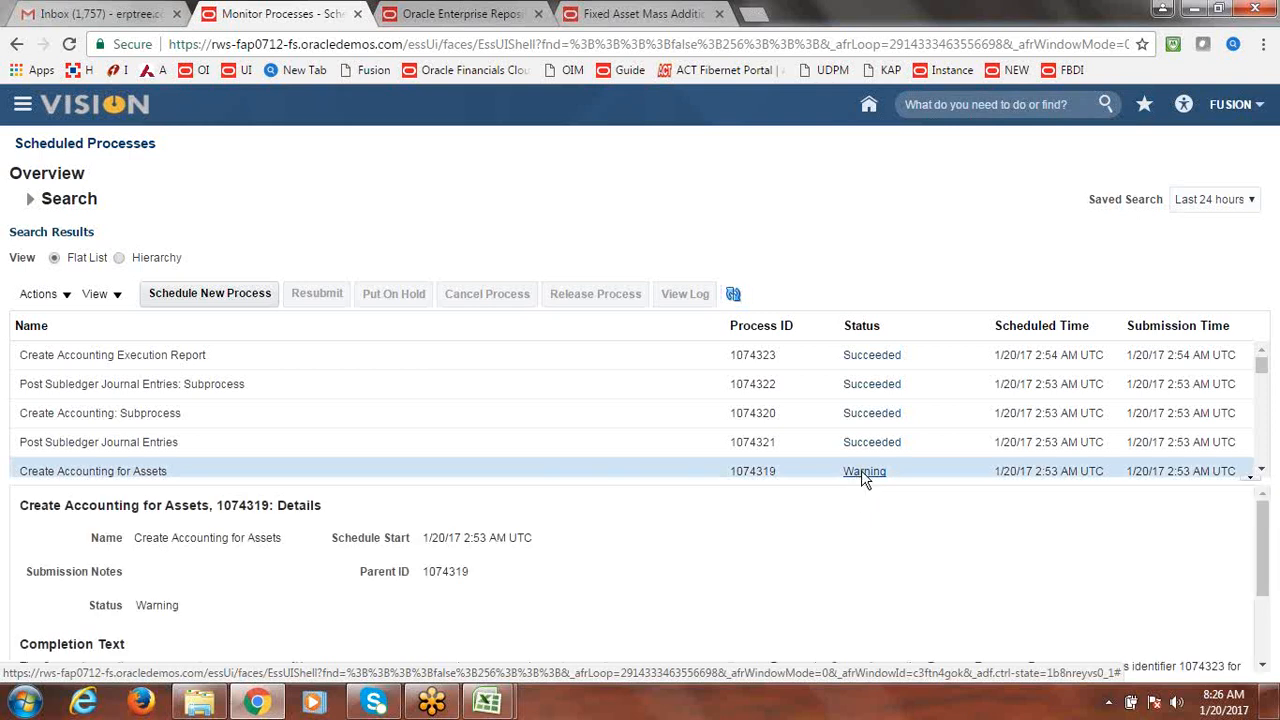
Read the status details and completion text of the Create Accounting for Assets process that ended in Warning
left_click(862, 471)
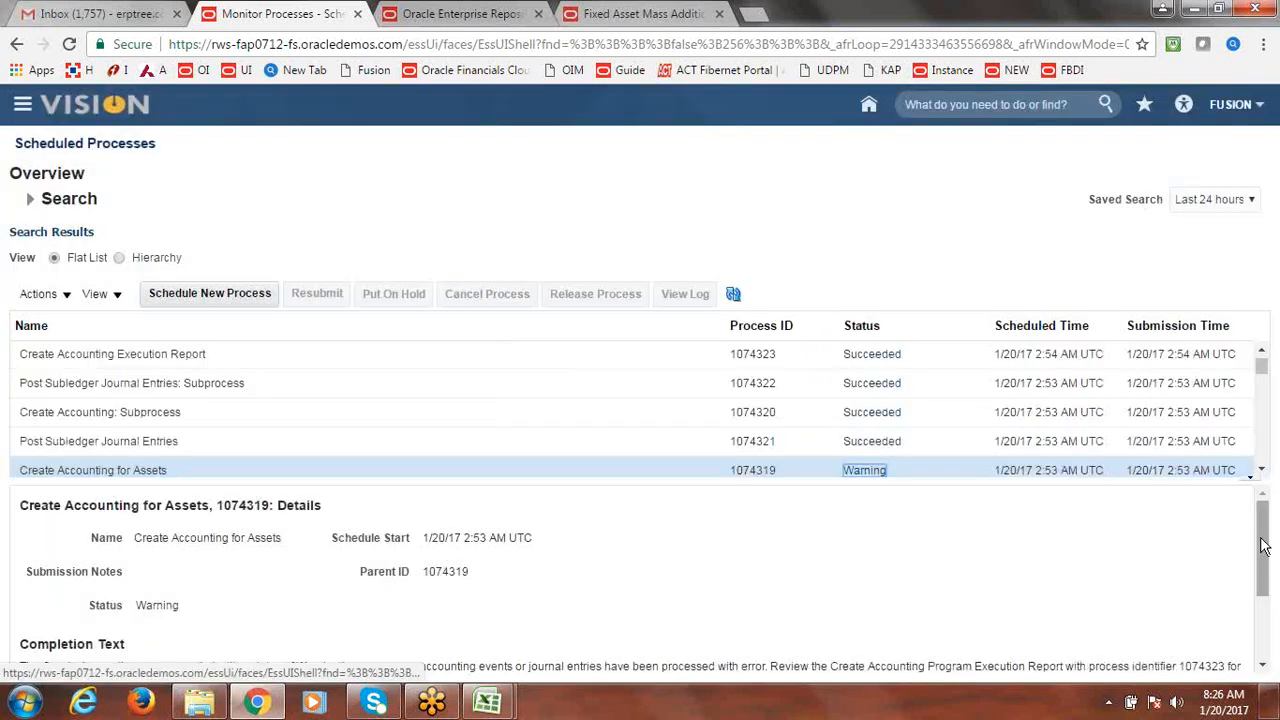
left_click_drag(1262, 539, 1269, 621)
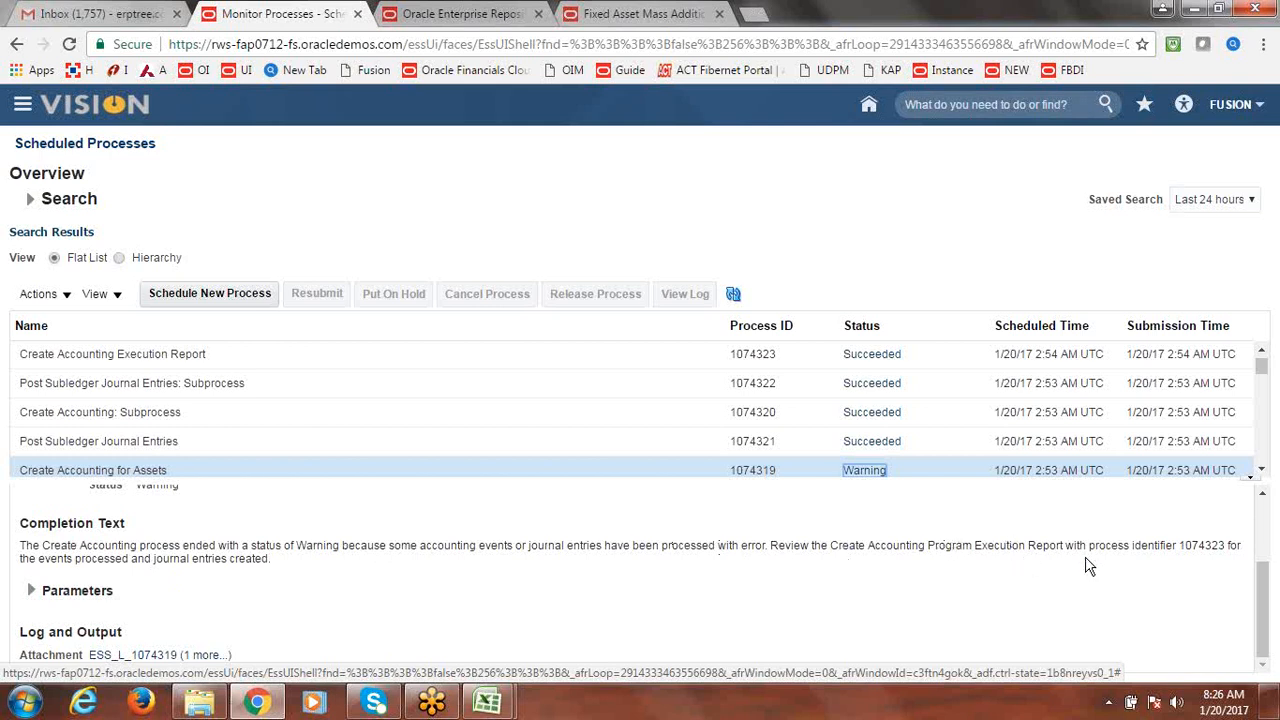
left_click_drag(1260, 595, 1260, 508)
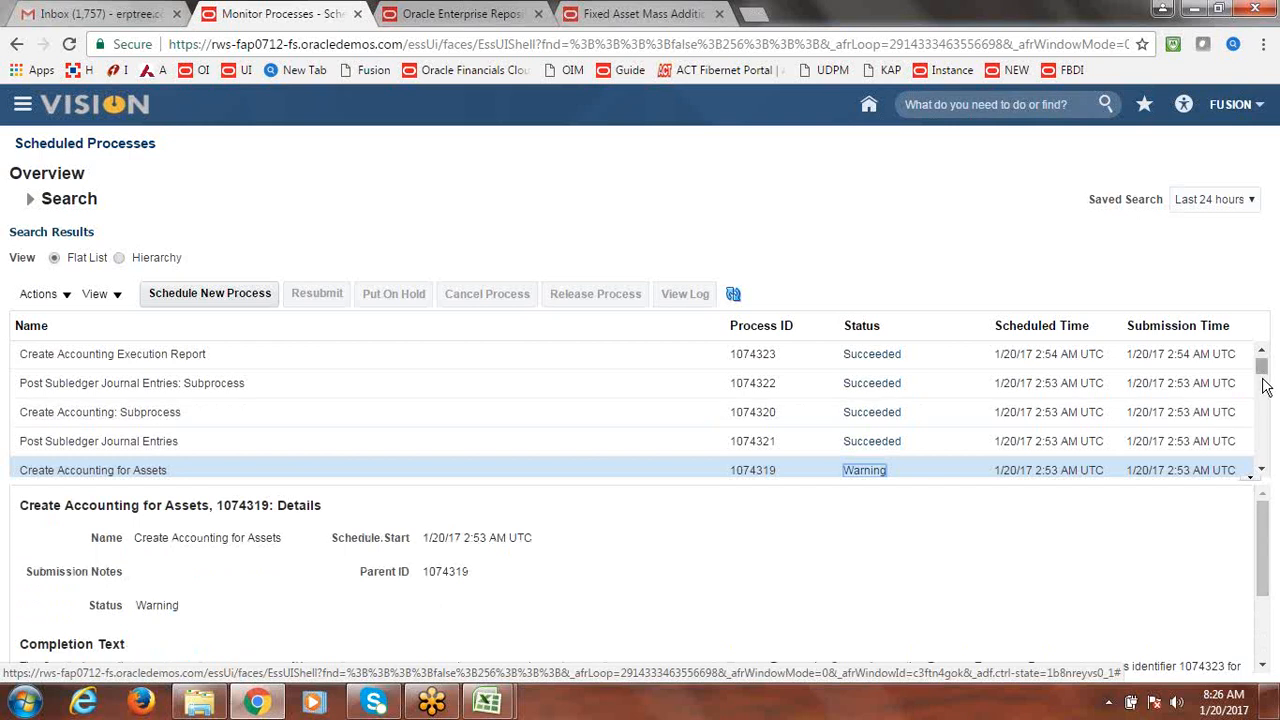
Select the Create Accounting Execution Report process 1074318 in the process list and open its Default Document output
left_click(1261, 478)
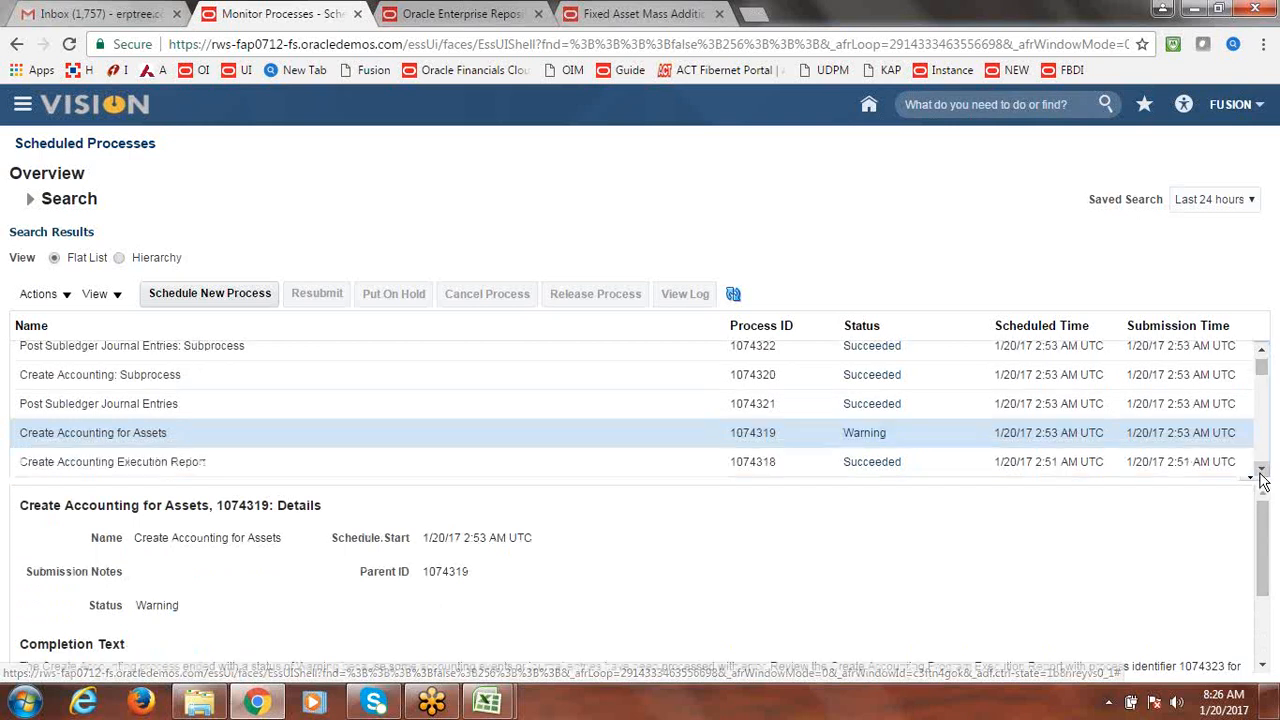
left_click(1261, 478)
left_click(1261, 478)
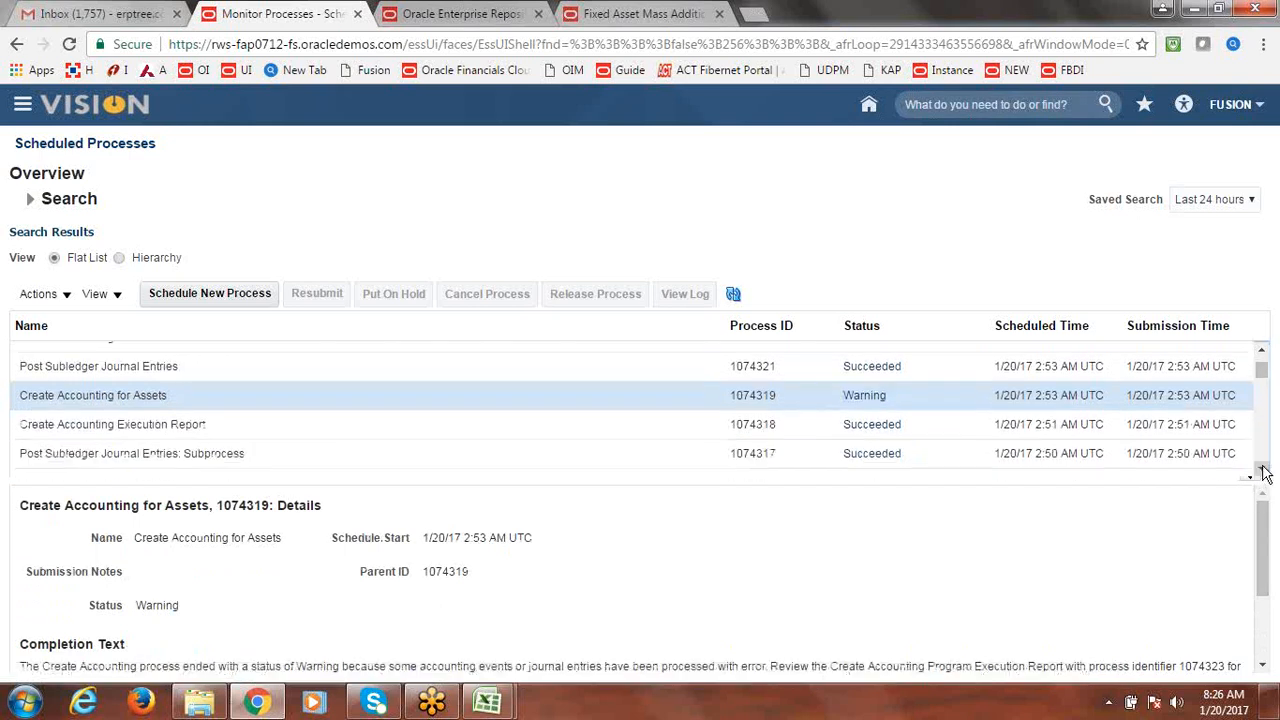
left_click(152, 430)
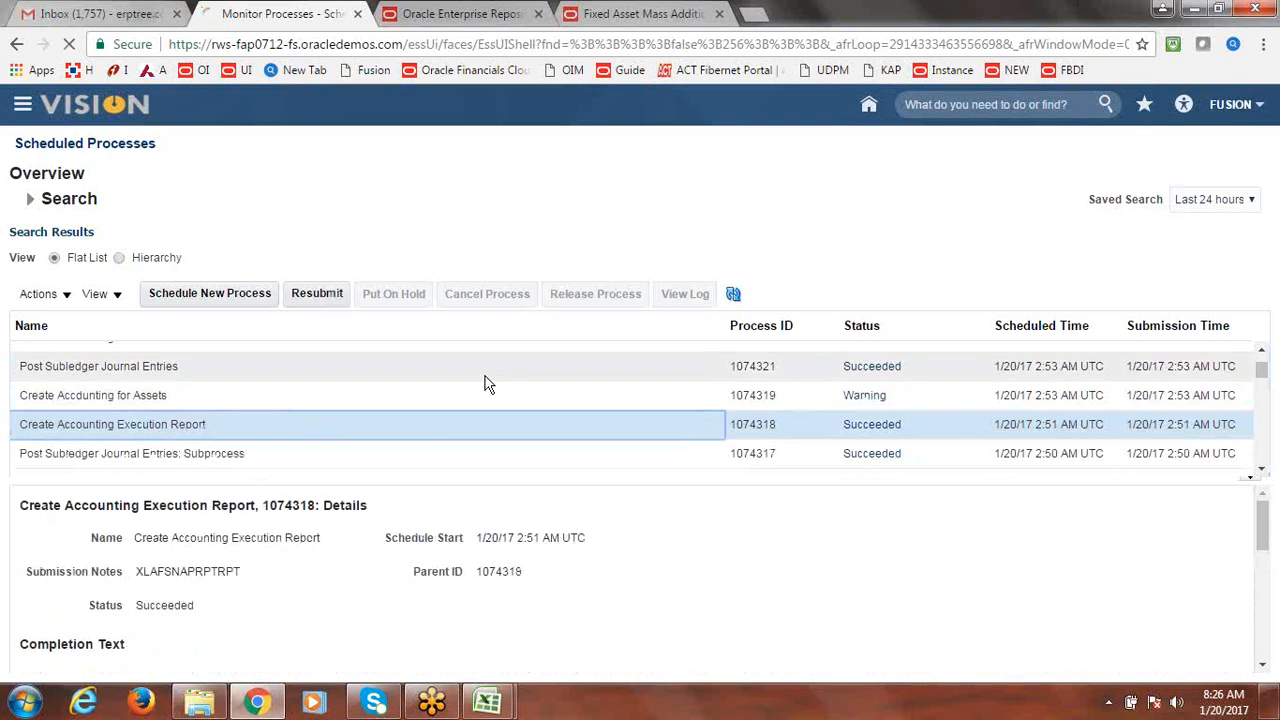
scroll(1263, 508, "down", 4)
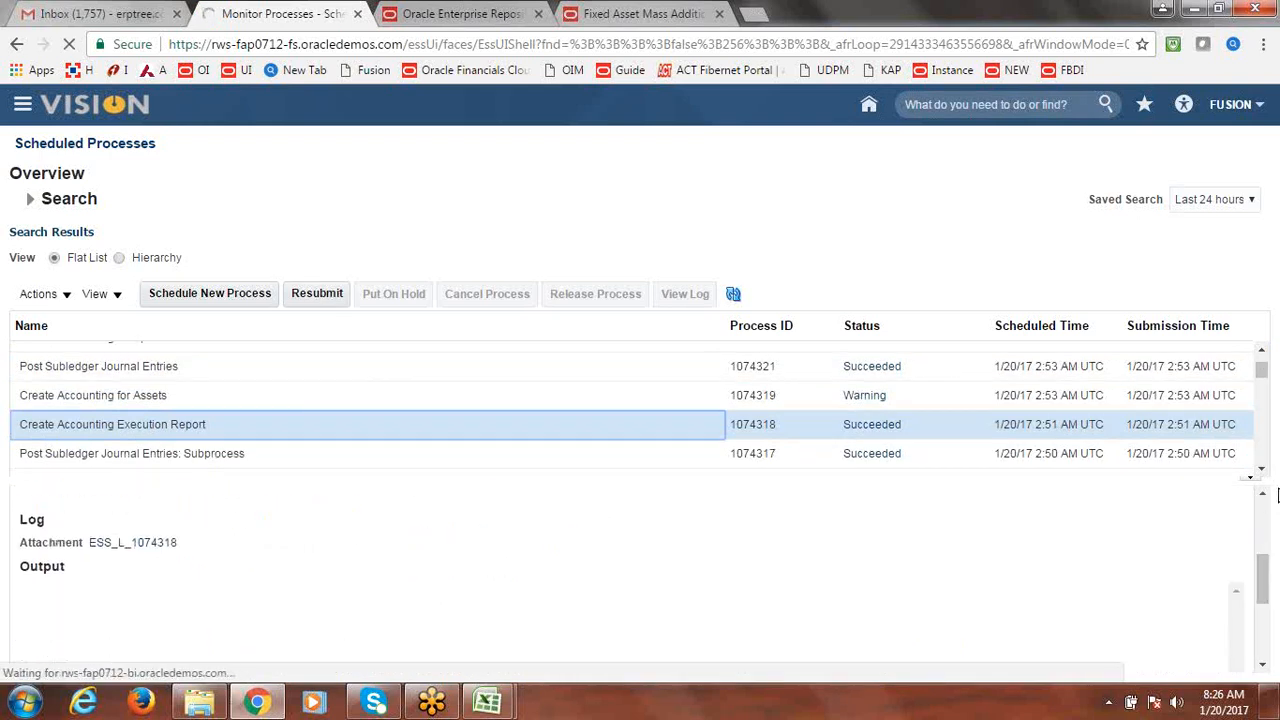
left_click_drag(1266, 578, 1267, 600)
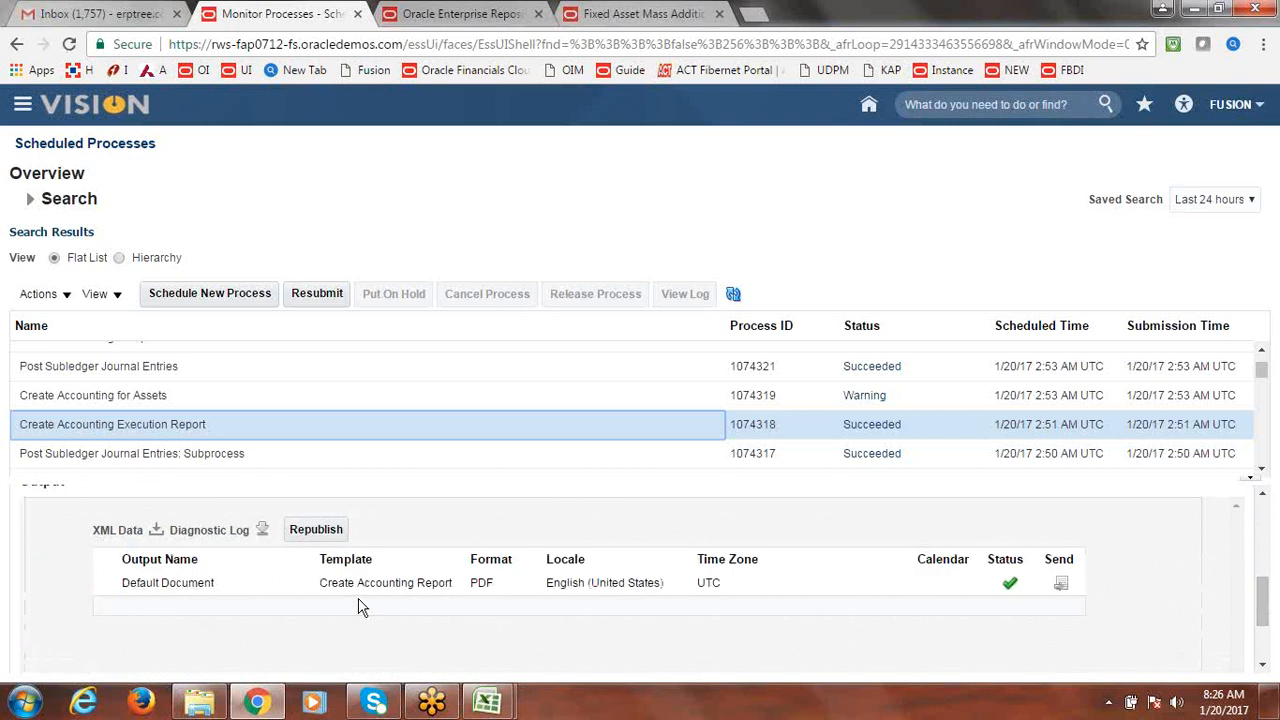
left_click(155, 584)
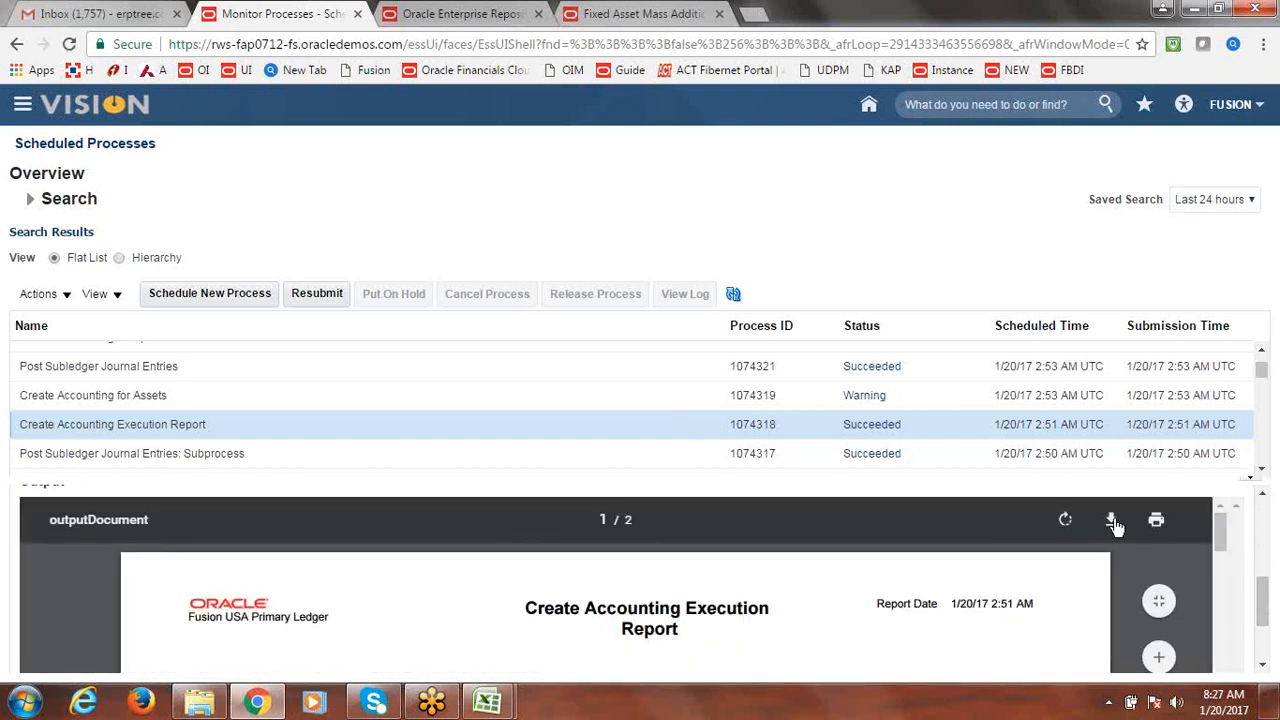
Download the execution report to the Desktop as outputDocument (1).pdf and open the downloaded file
left_click(1112, 519)
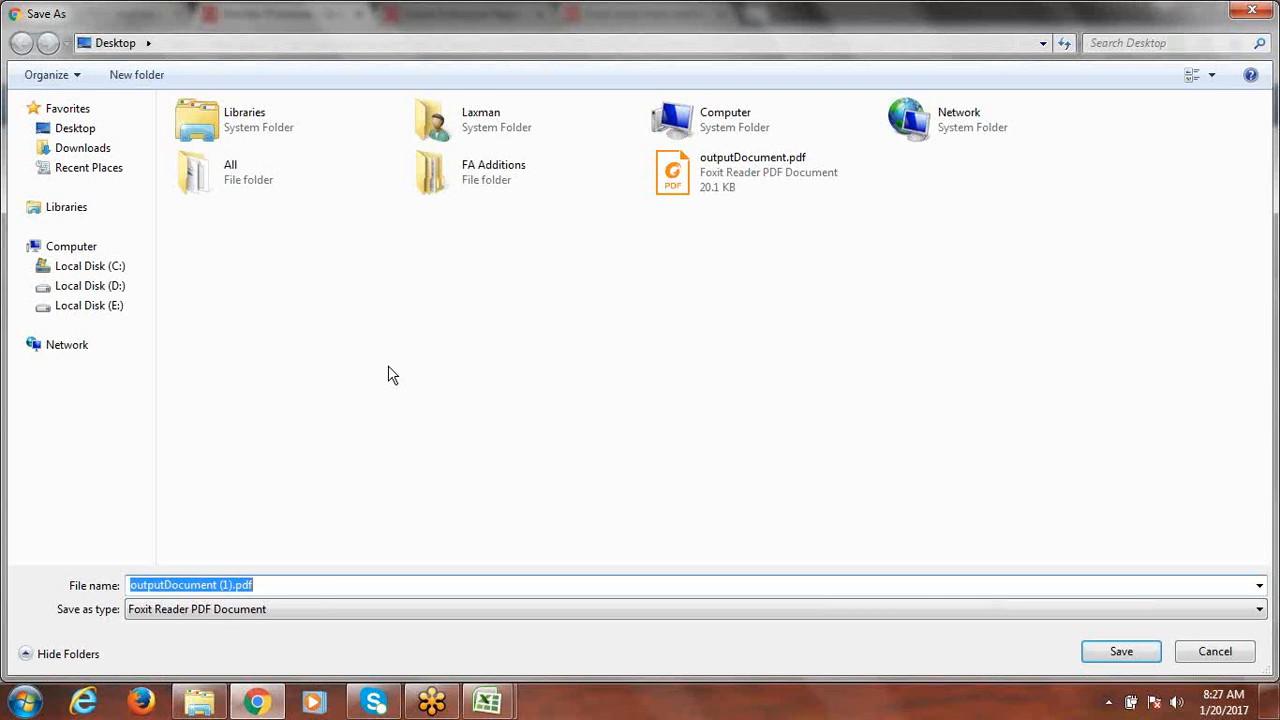
left_click(75, 130)
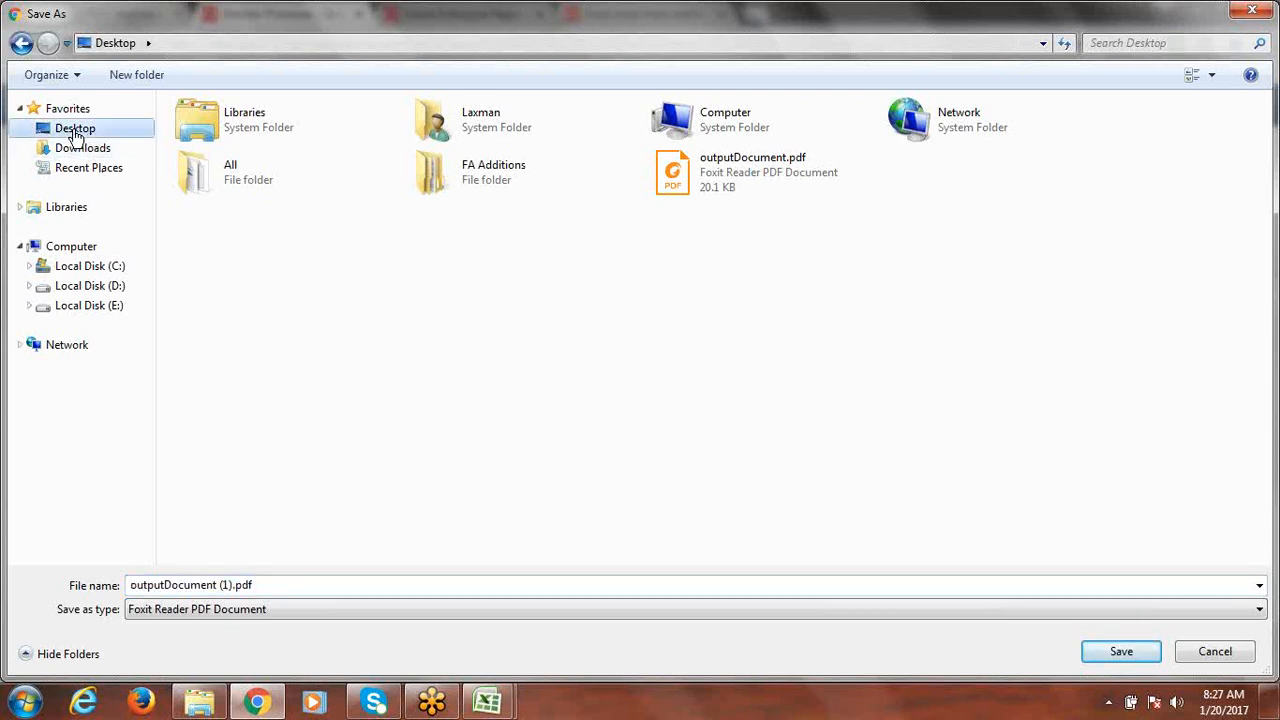
left_click(1144, 658)
left_click(43, 664)
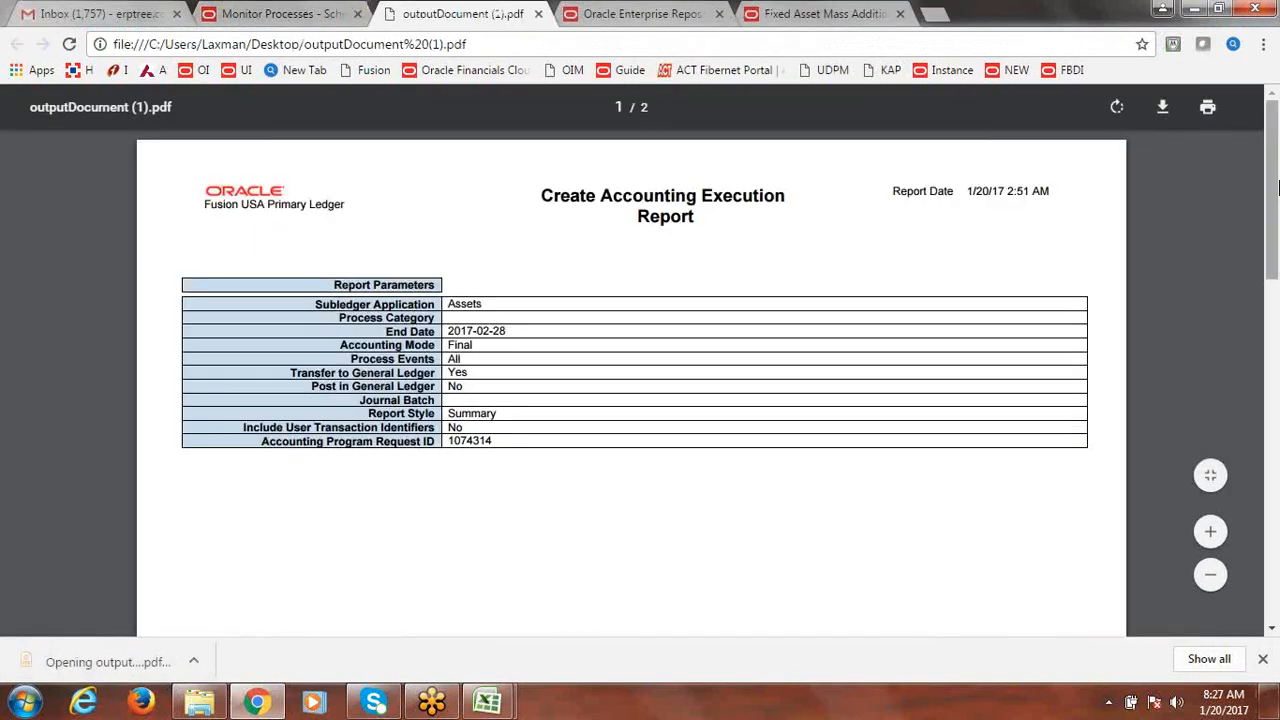
Examine the event class summary on the report's second page and the report parameters on its first page
left_click_drag(1274, 185, 1274, 333)
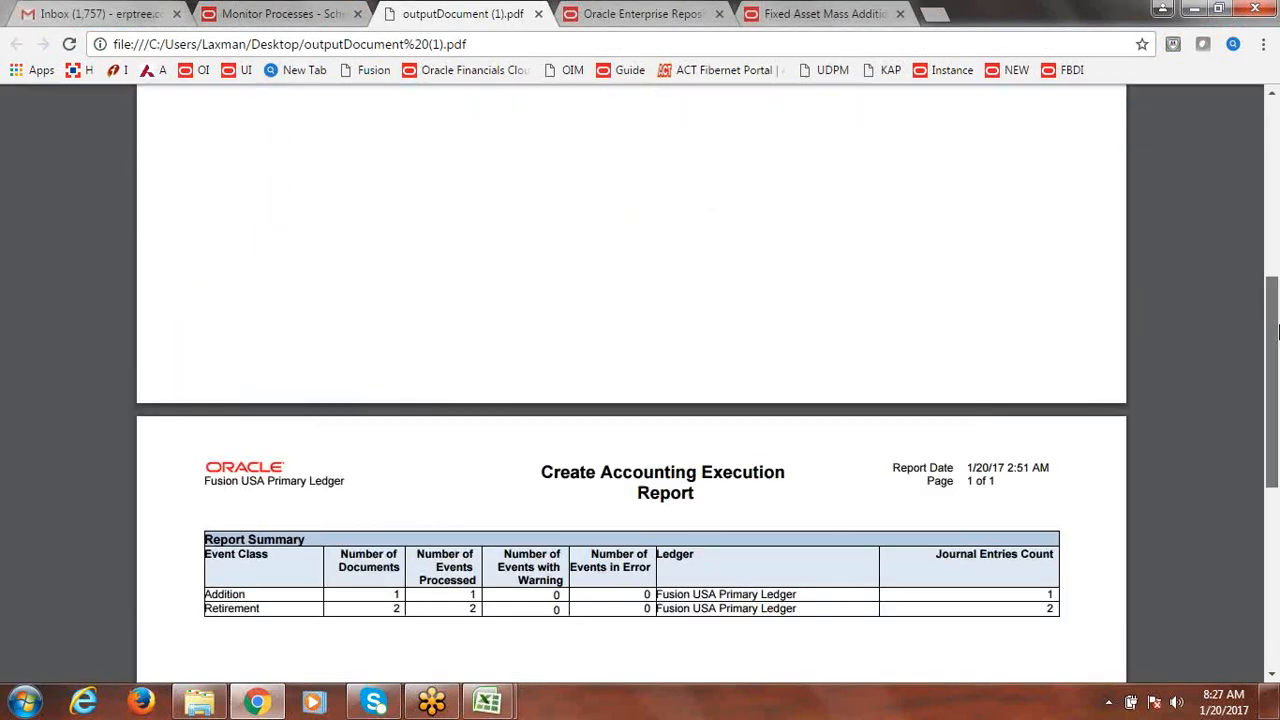
left_click_drag(1277, 333, 1276, 375)
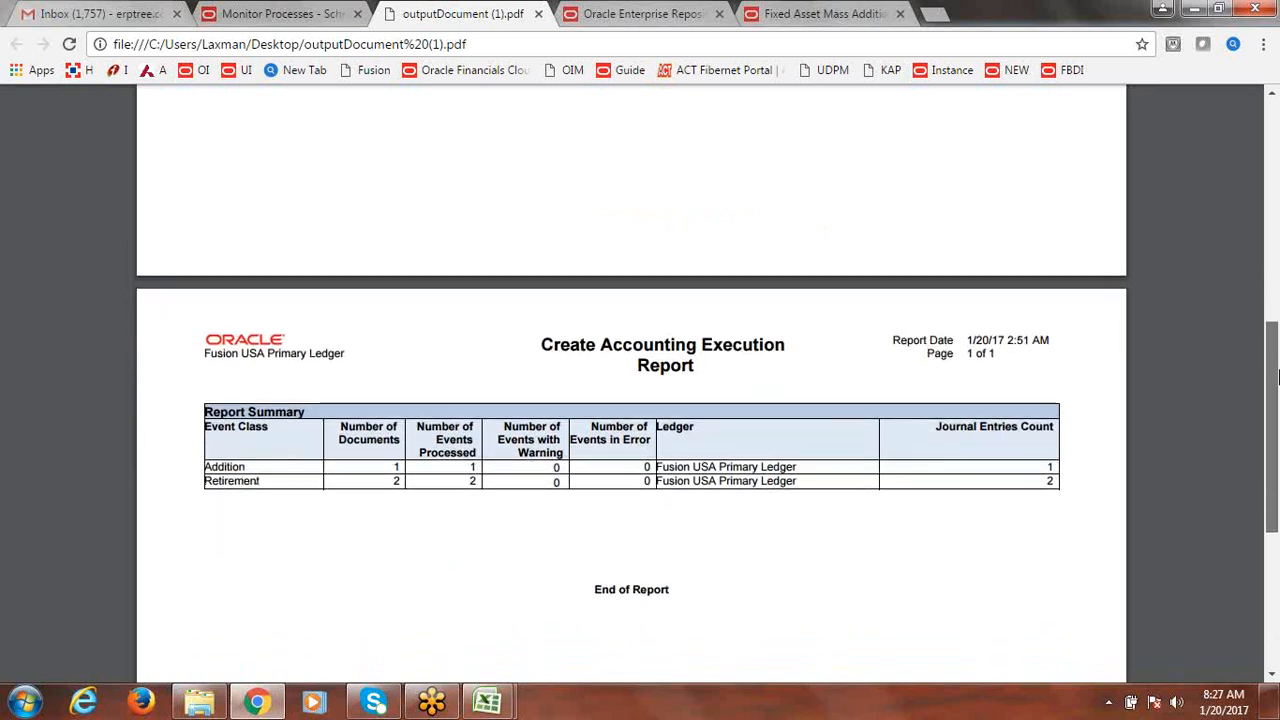
left_click_drag(1277, 375, 1277, 381)
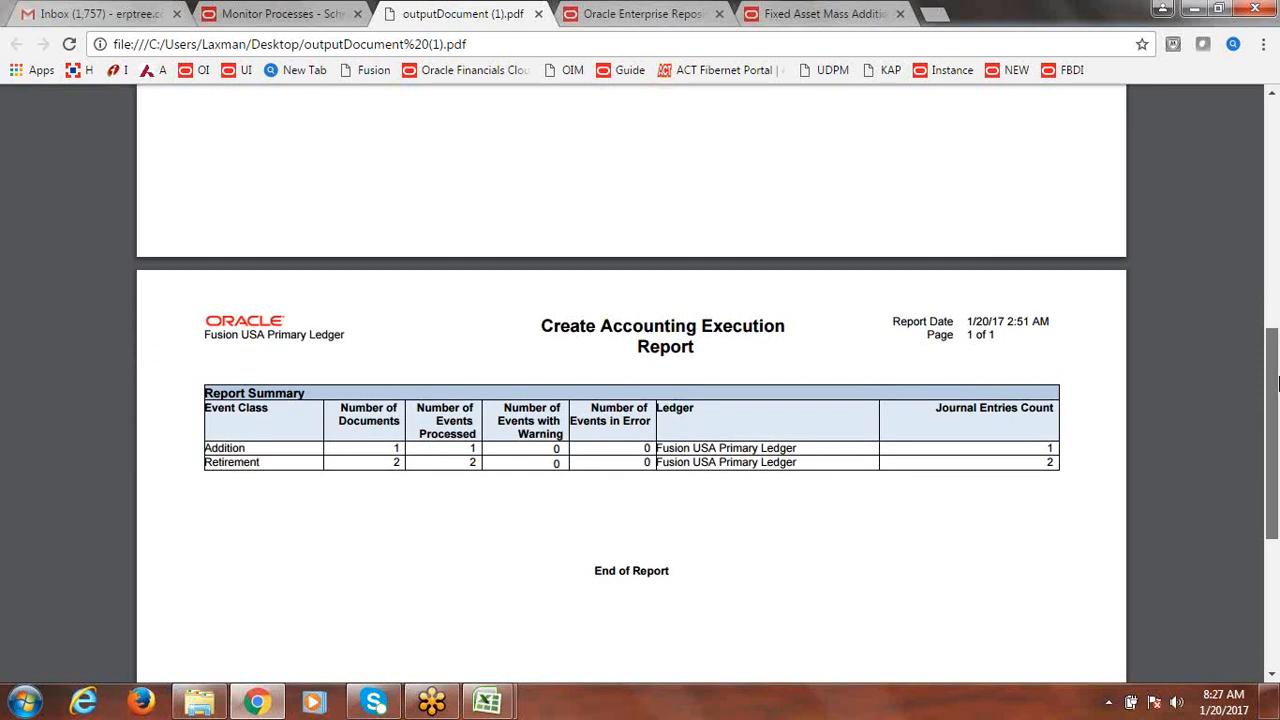
mouse_move(1277, 388)
left_mouse_down()
mouse_move(1277, 510)
mouse_move(1273, 386)
left_mouse_up()
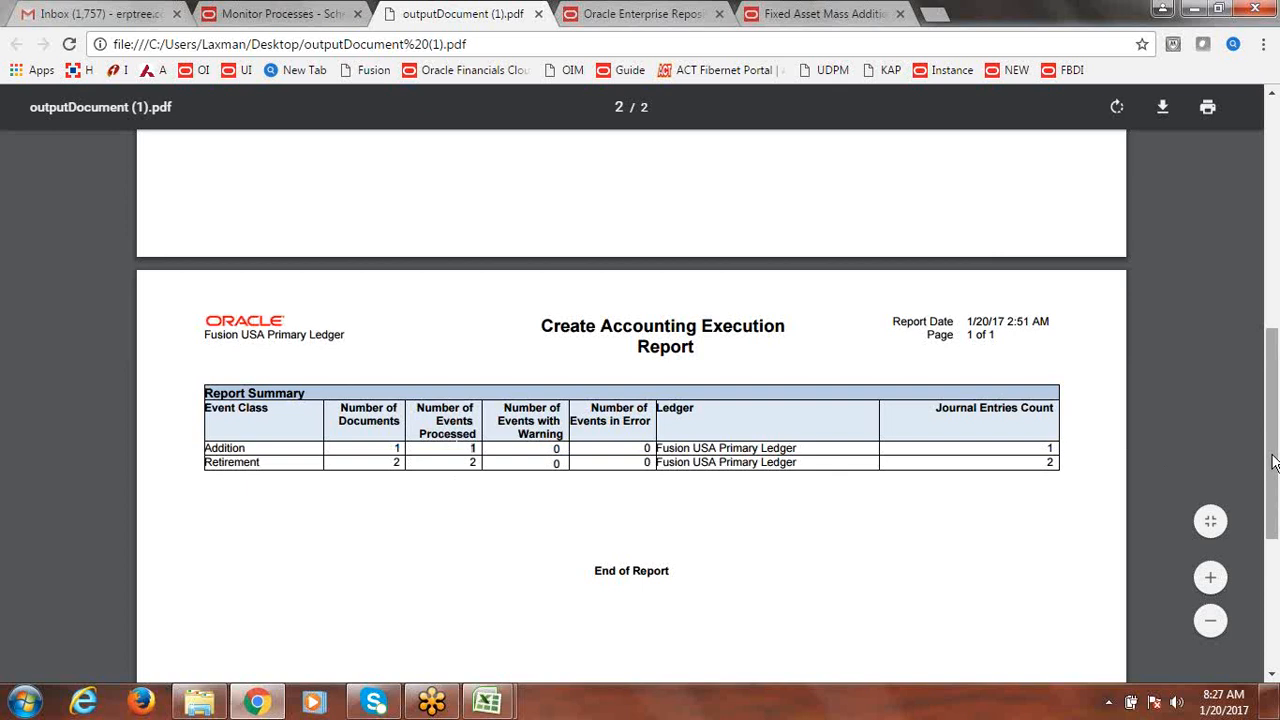
left_click_drag(1271, 451, 1277, 228)
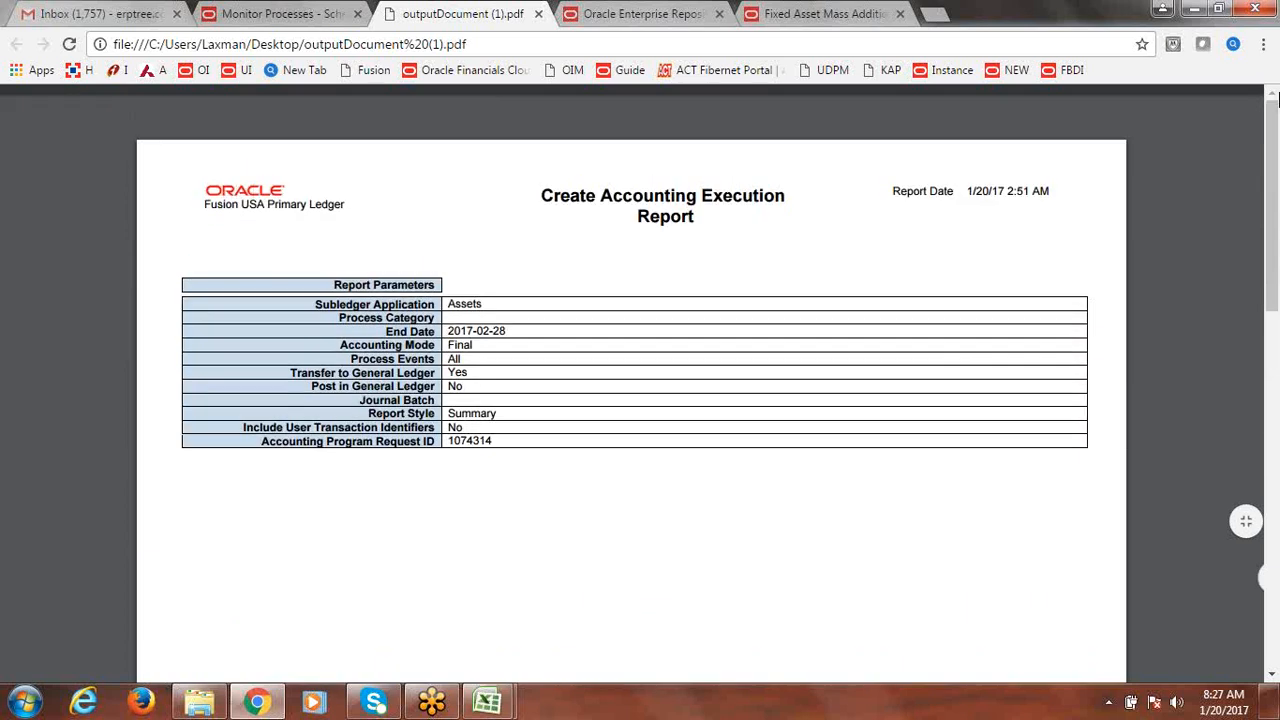
Return to the Scheduled Processes page, go to Journals under General Accounting, and open the Manage Journals task
left_click(257, 705)
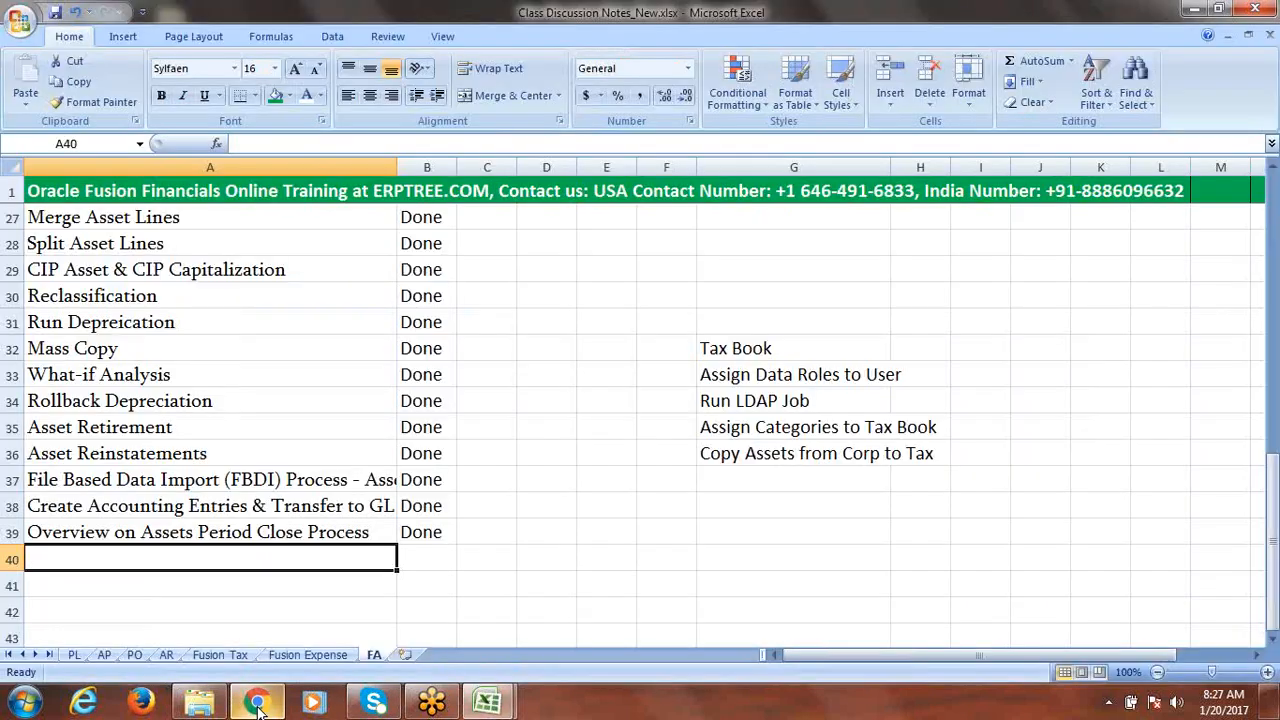
left_click(257, 705)
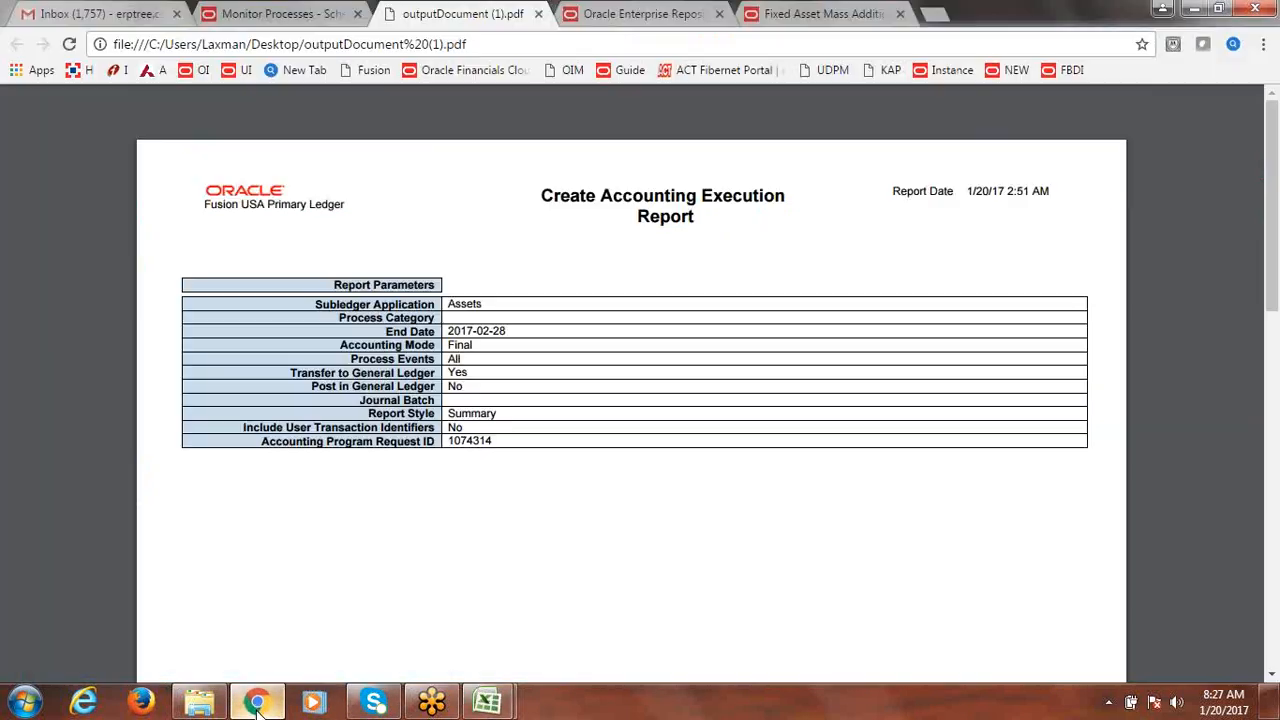
left_click(300, 13)
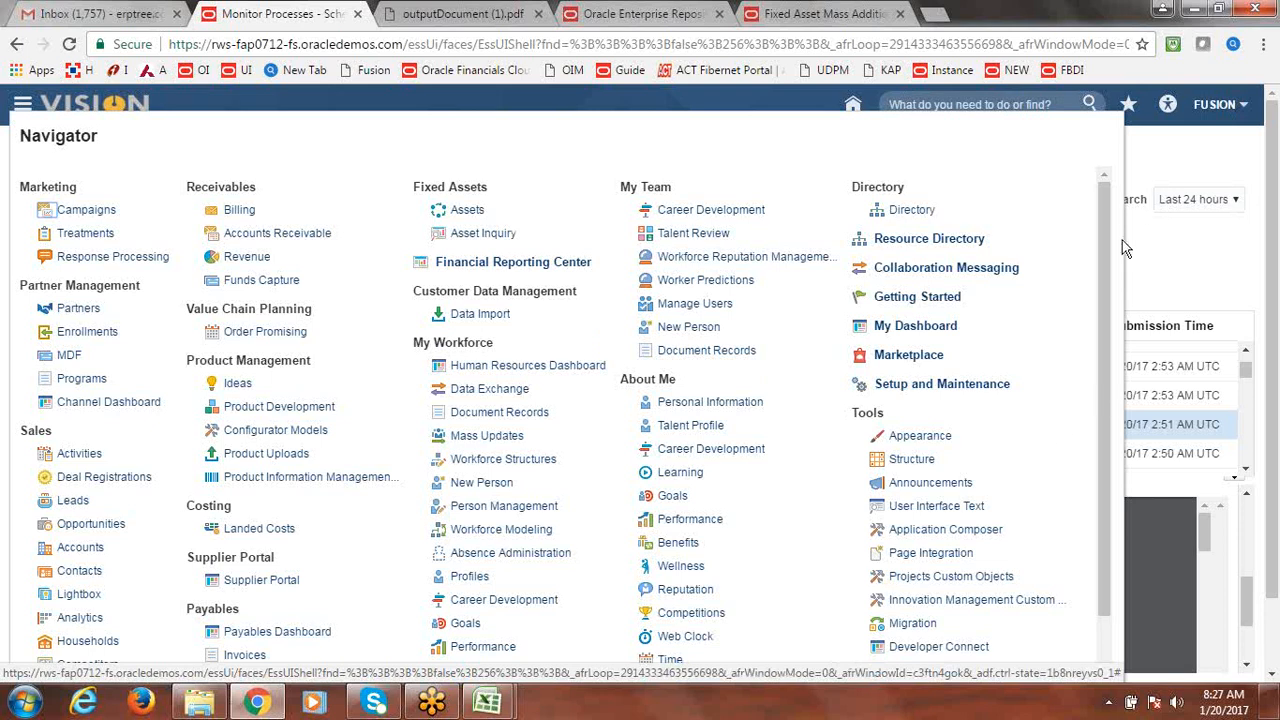
left_click_drag(1108, 262, 1108, 387)
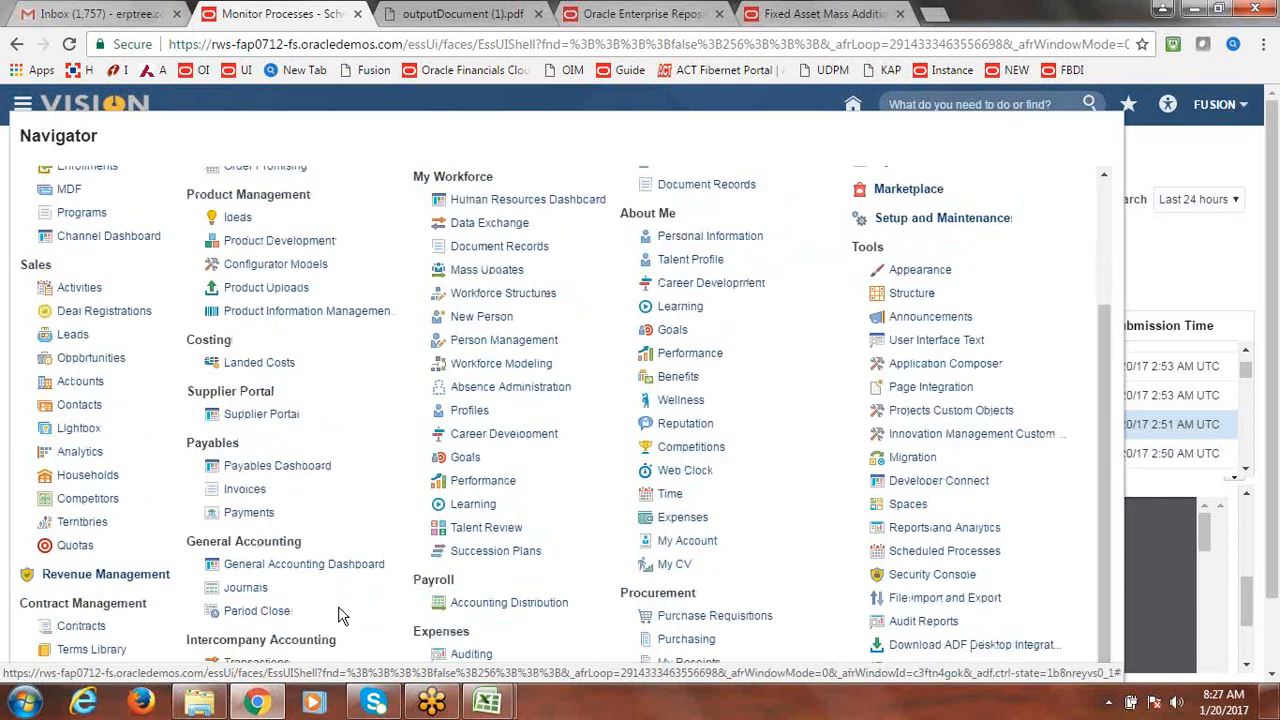
left_click(245, 592)
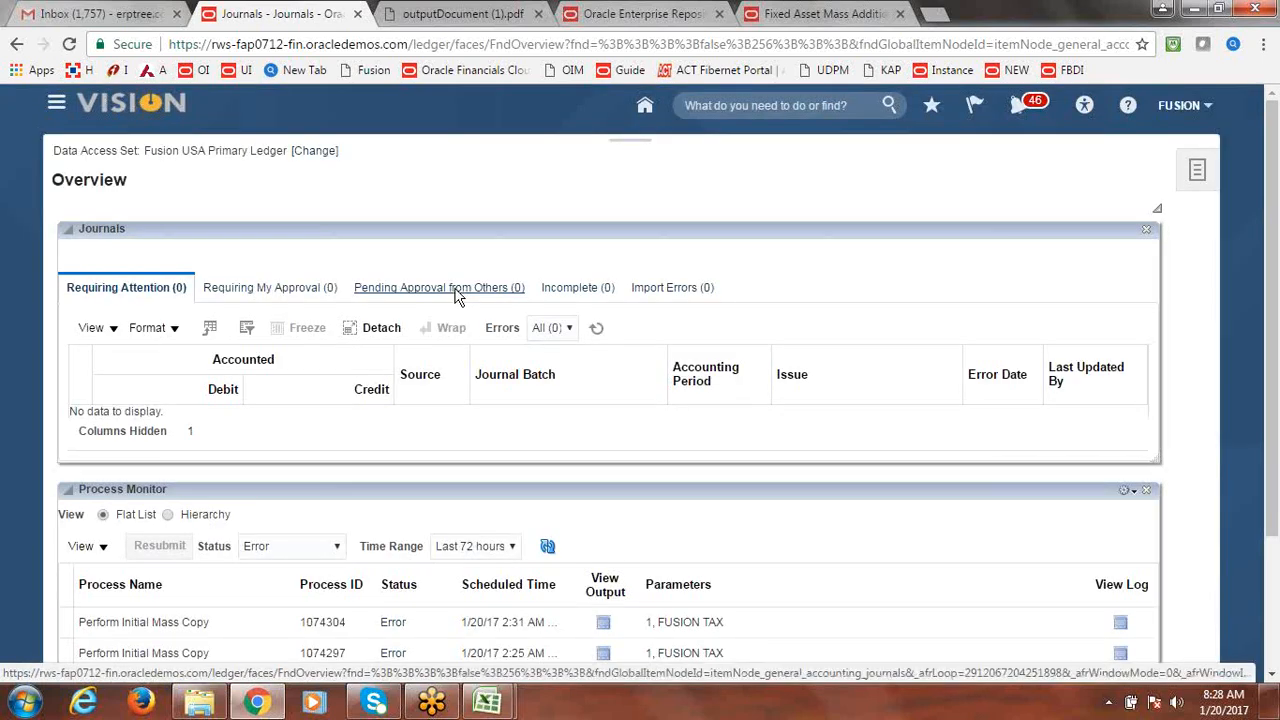
mouse_move(1274, 218)
left_mouse_down()
mouse_move(1277, 282)
mouse_move(1270, 204)
left_mouse_up()
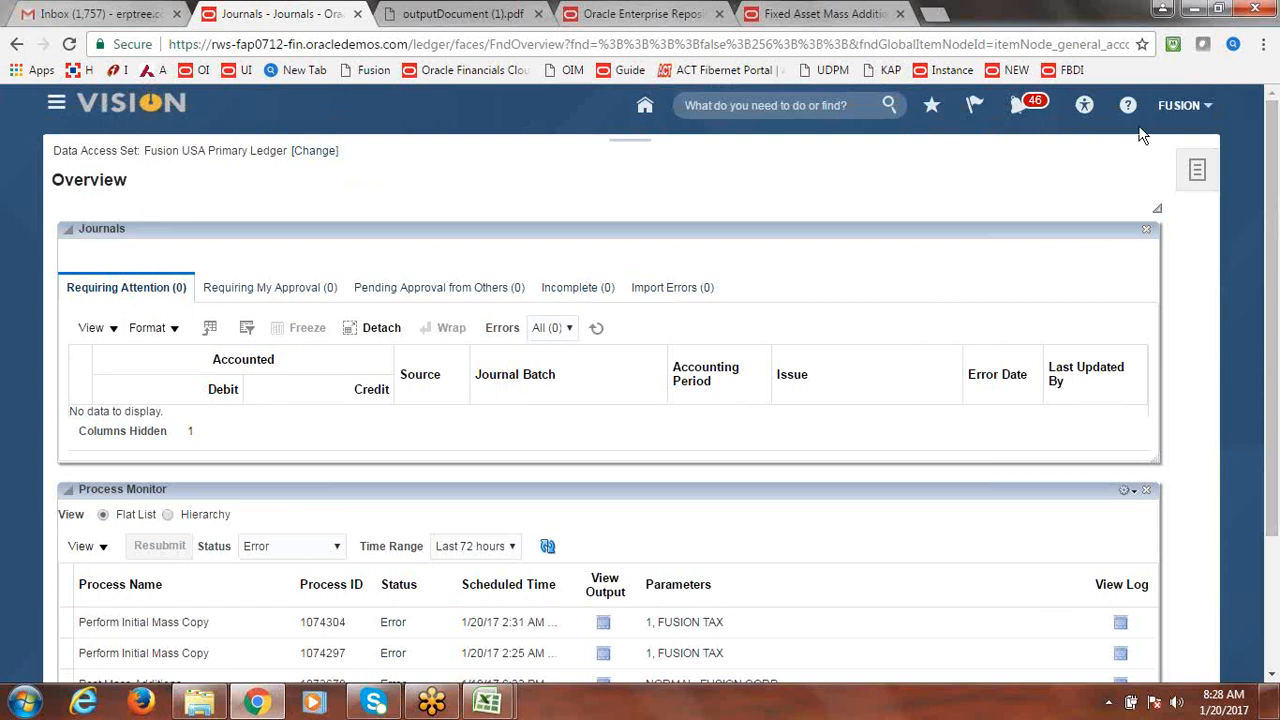
left_click(1197, 172)
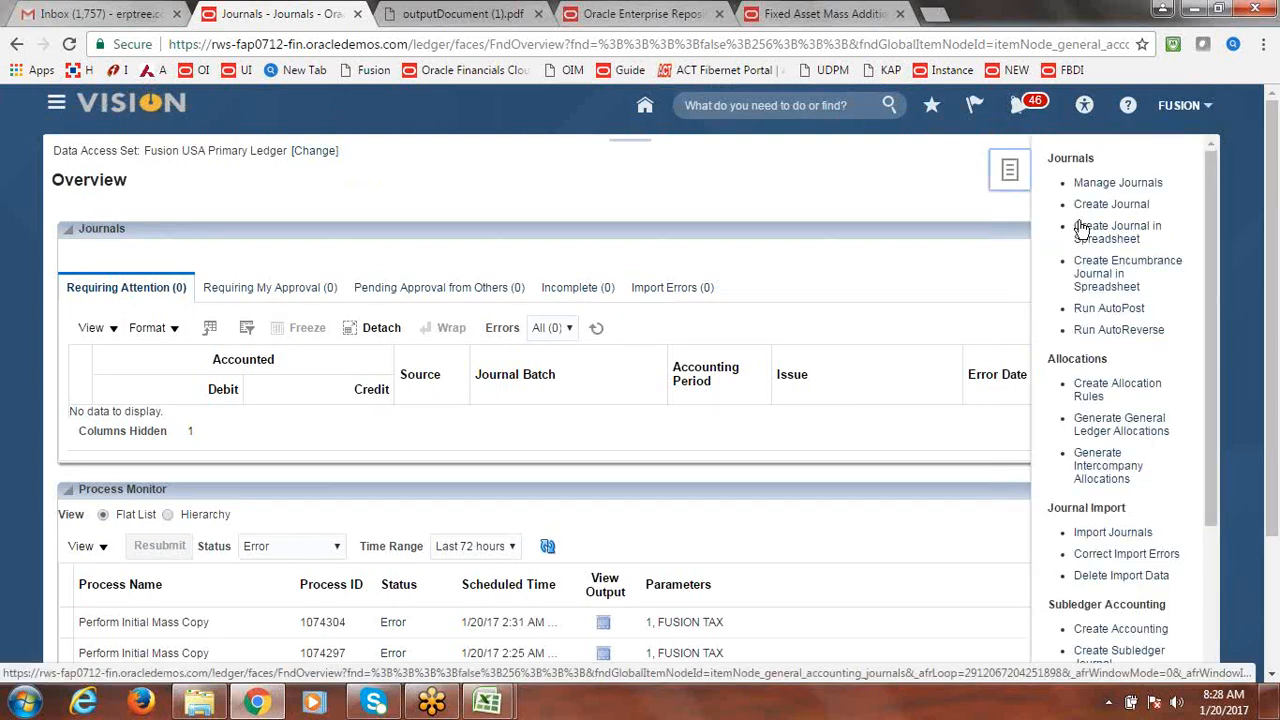
left_click(1100, 183)
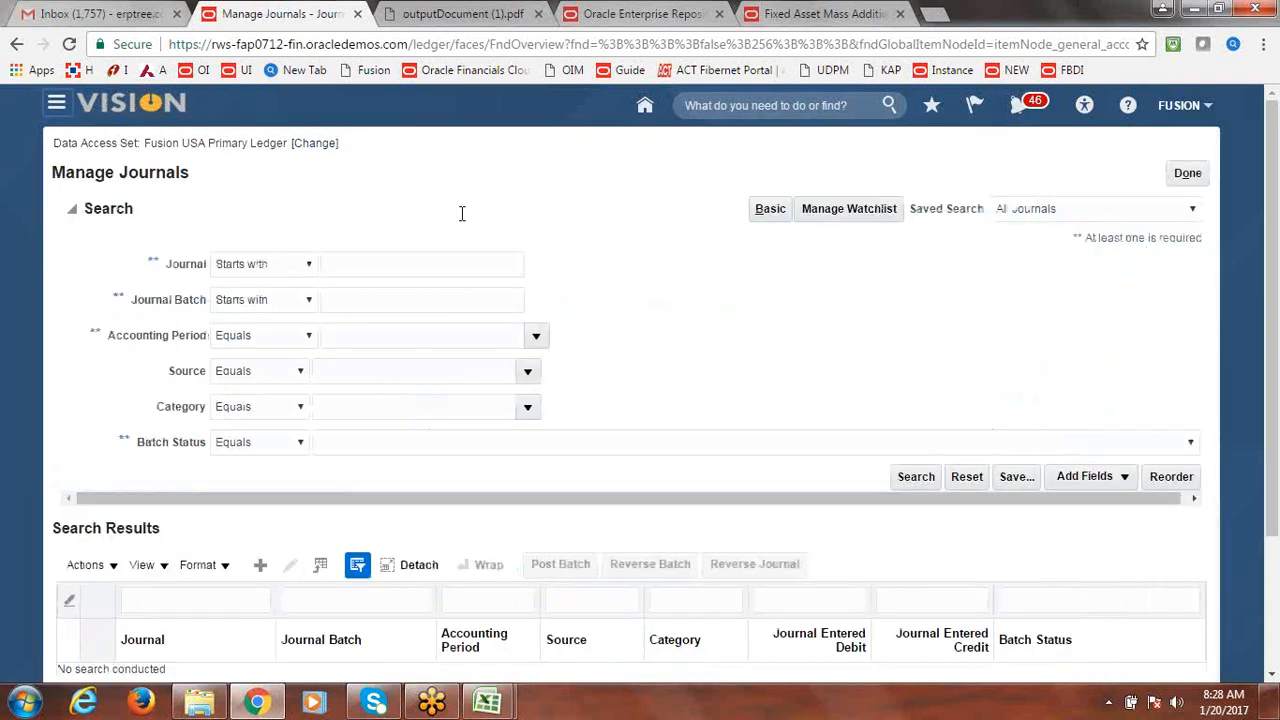
Set the journal search Source to Assets and try to run the search with only that criterion
left_click(527, 378)
left_click(418, 433)
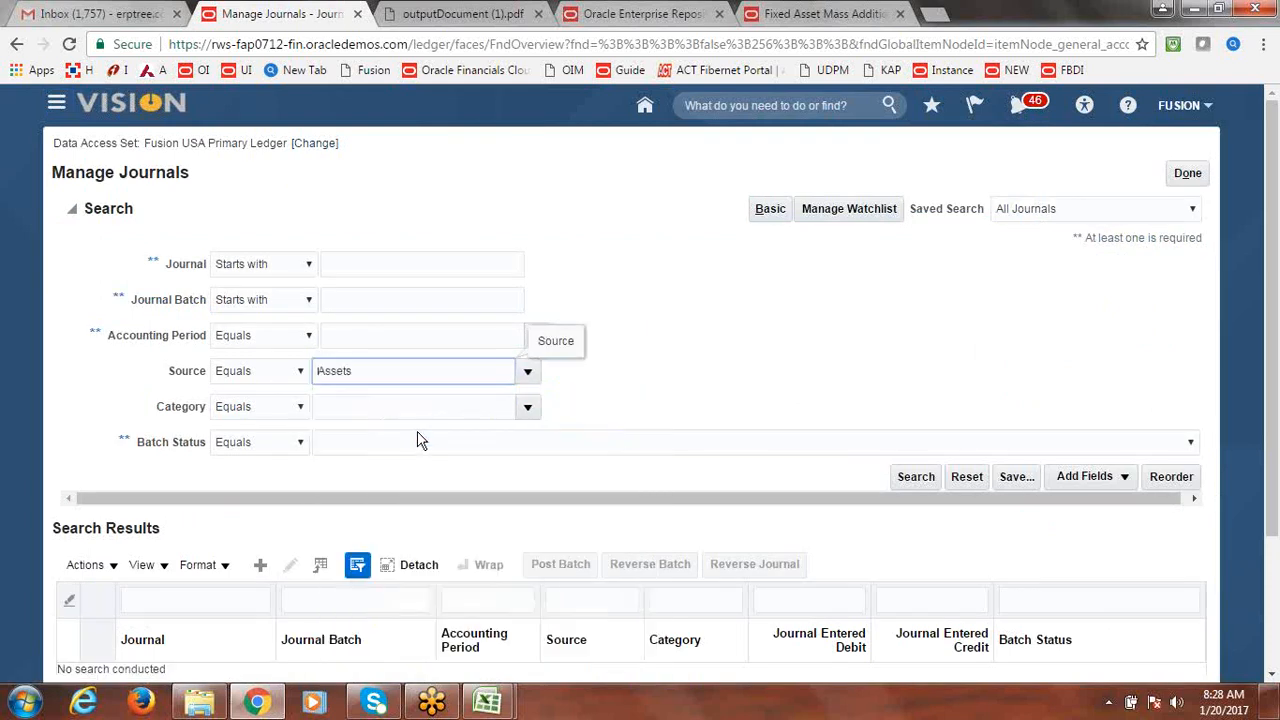
left_click(918, 477)
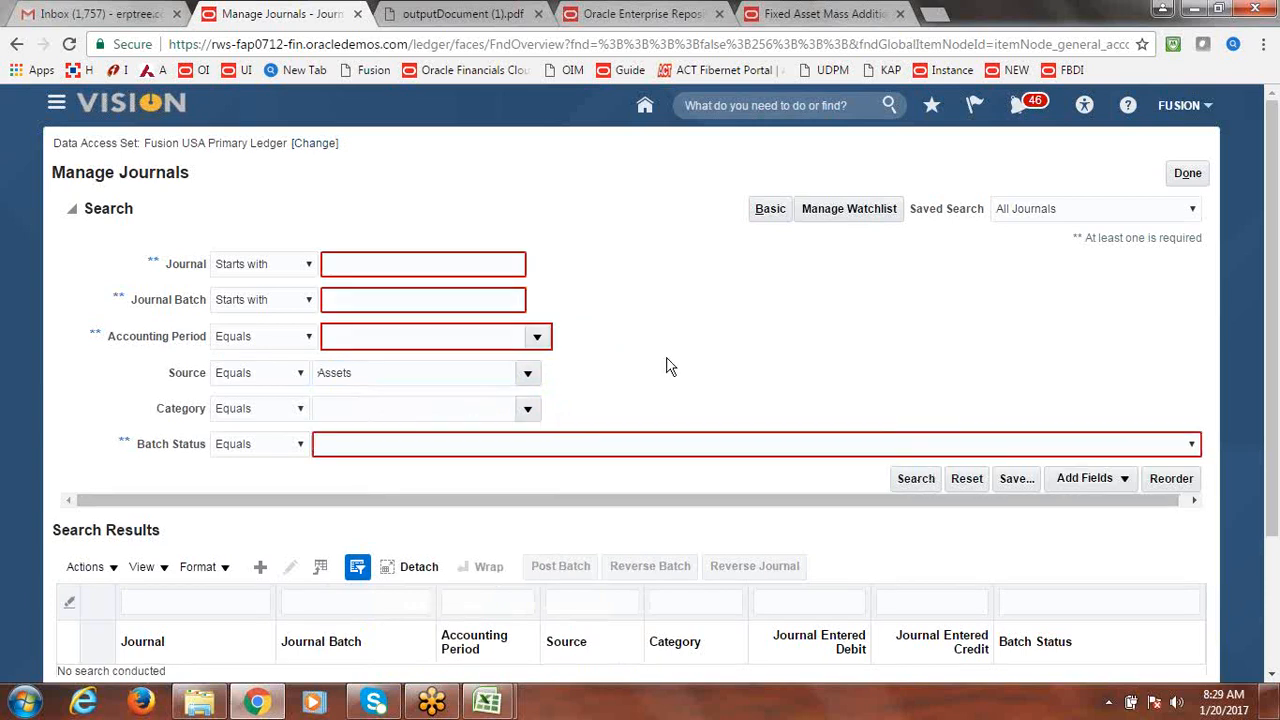
Look up and select Jan-17 as the Accounting Period, and search for journals with the Assets source
left_click(547, 338)
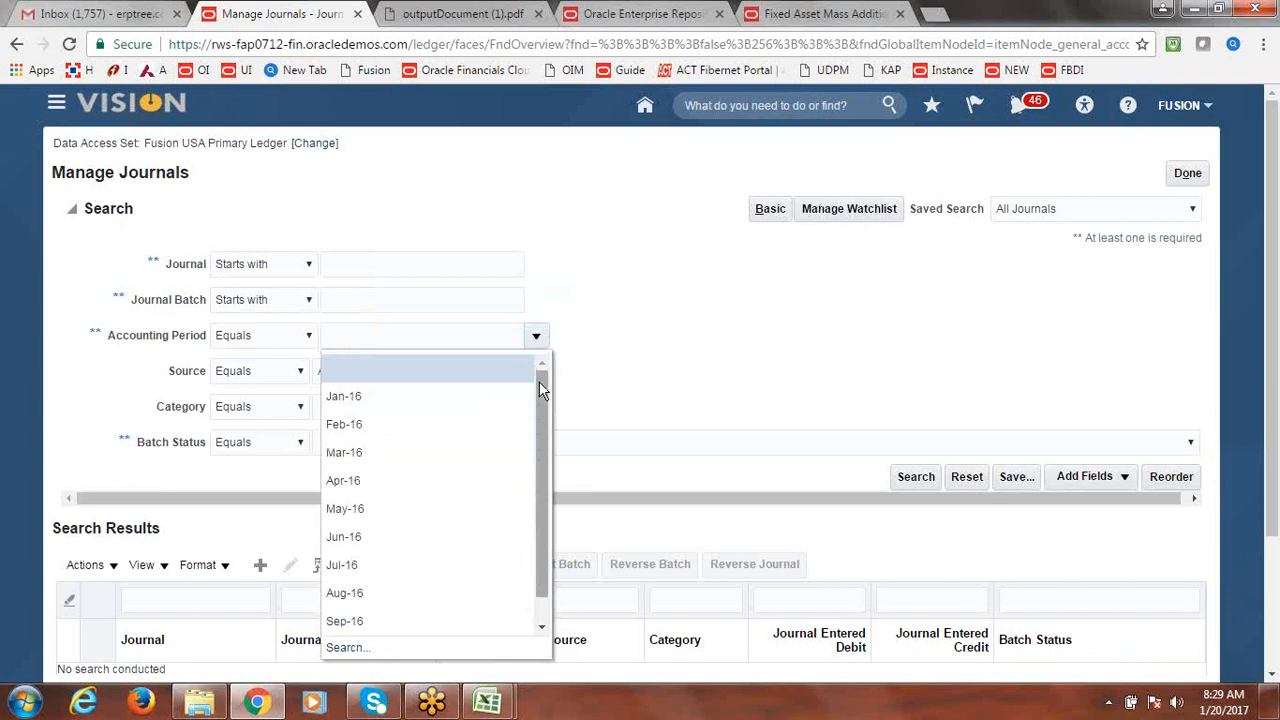
left_click_drag(542, 413, 546, 466)
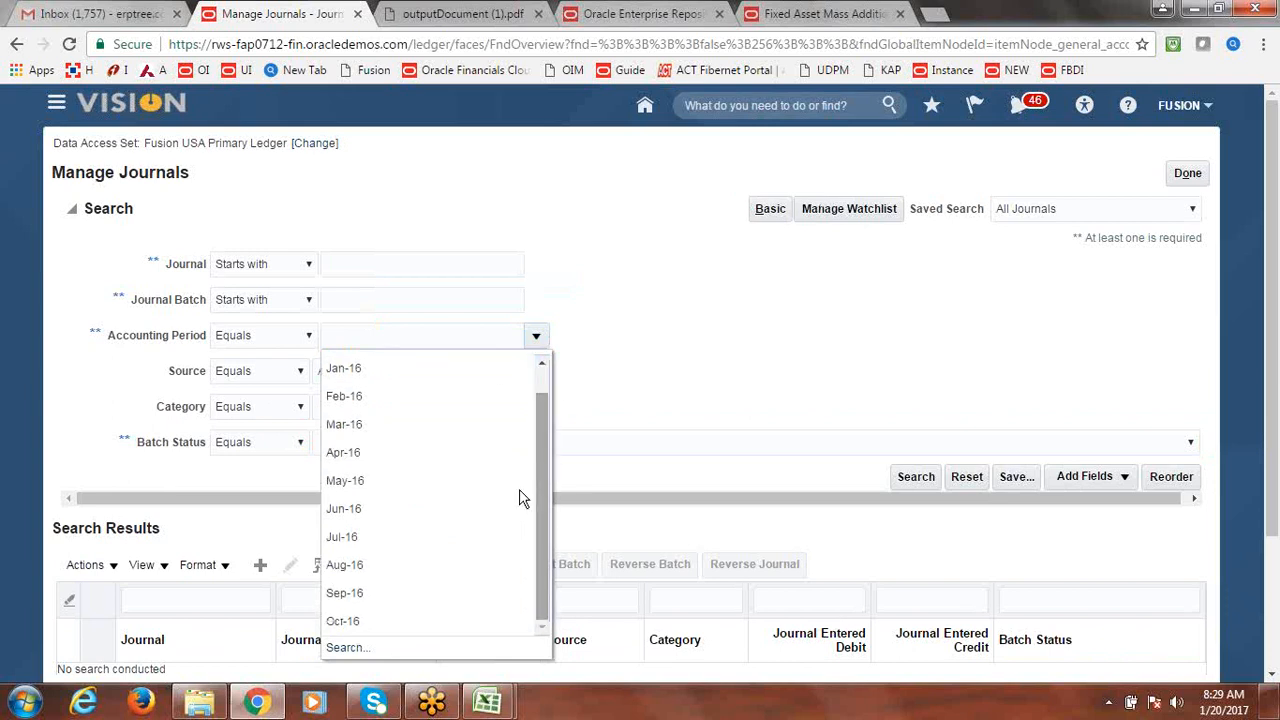
left_click(347, 649)
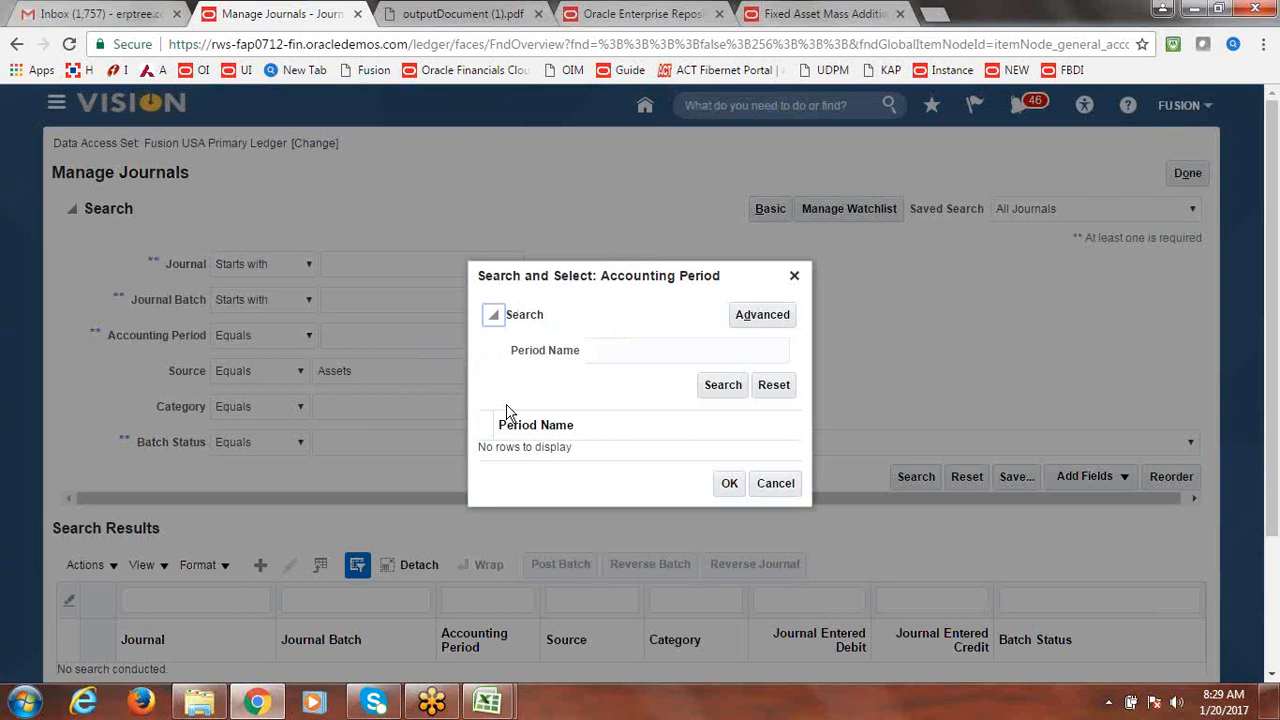
left_click(606, 349)
type("JAN-17")
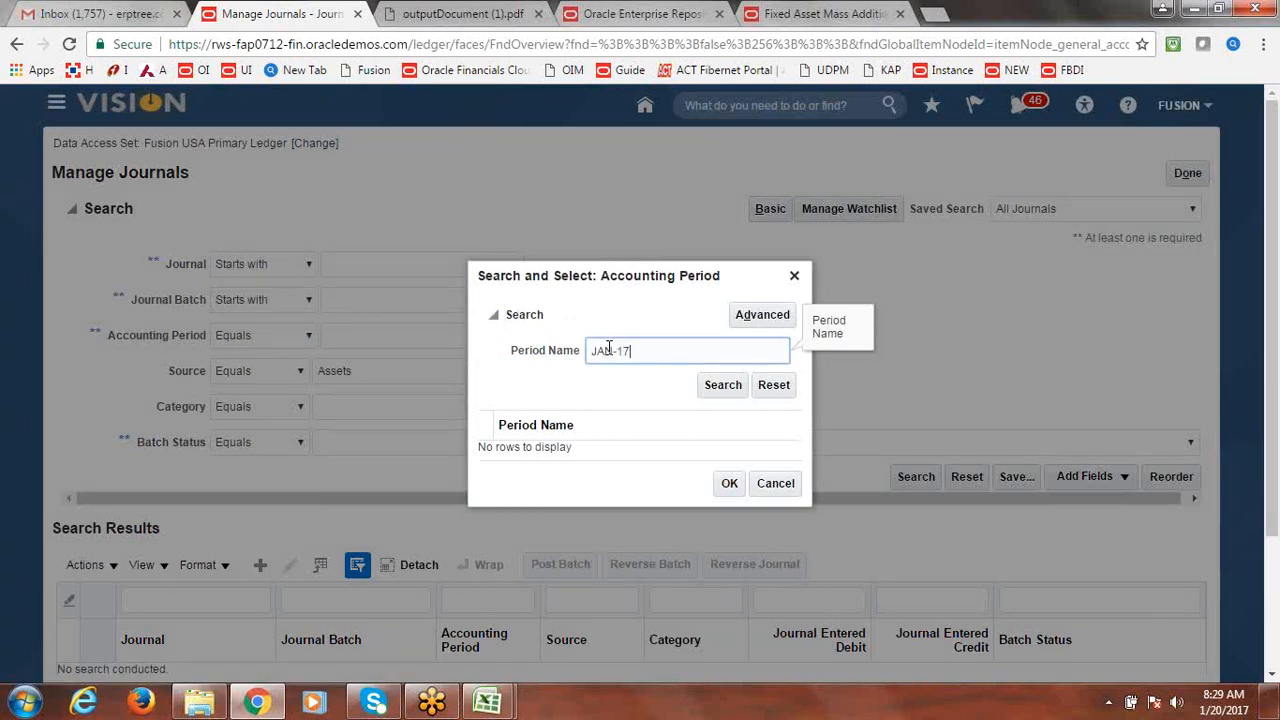
key("Return")
left_click(556, 455)
left_click(728, 490)
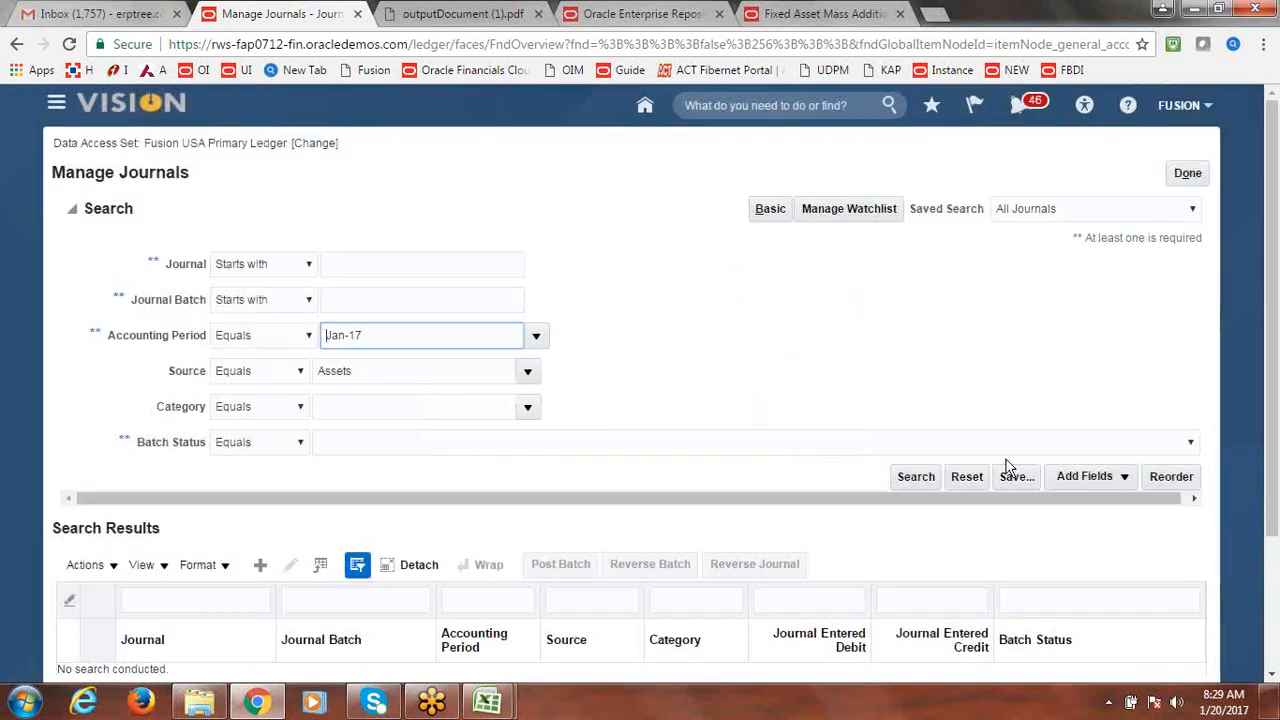
left_click(918, 477)
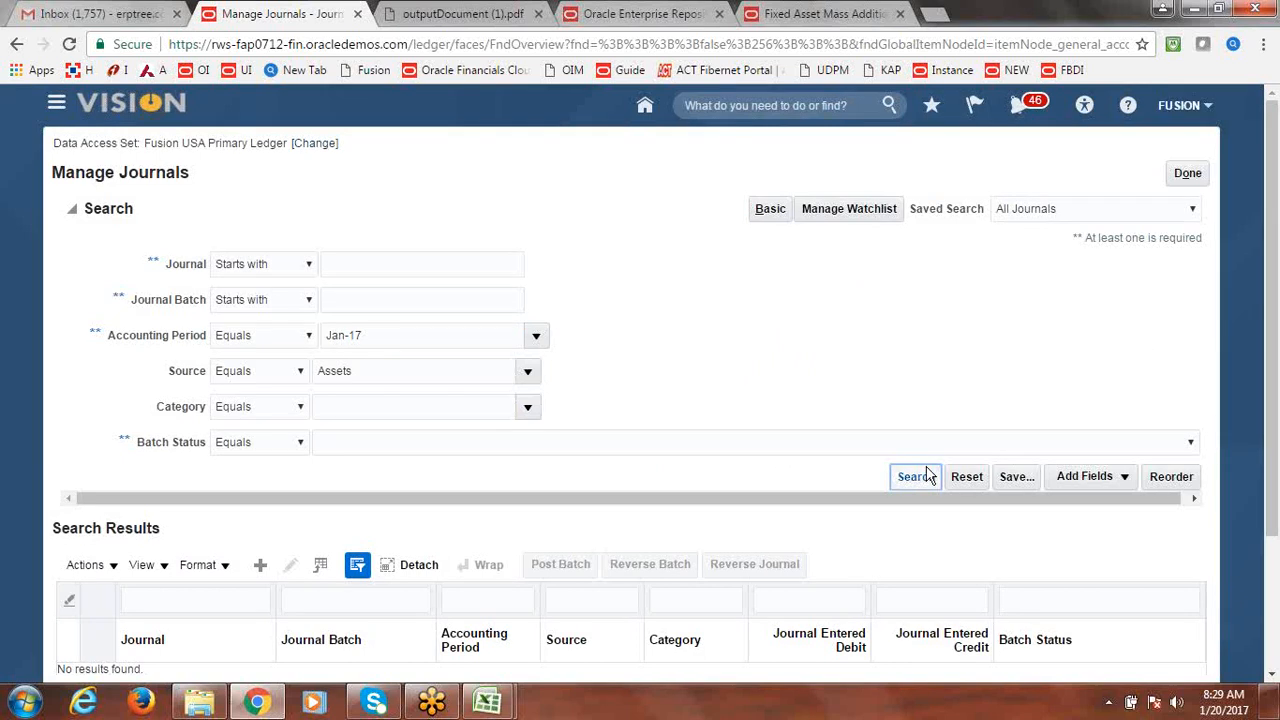
Change the Accounting Period to Feb-17 and search again for journals with the Assets source
left_click_drag(1274, 307, 1273, 414)
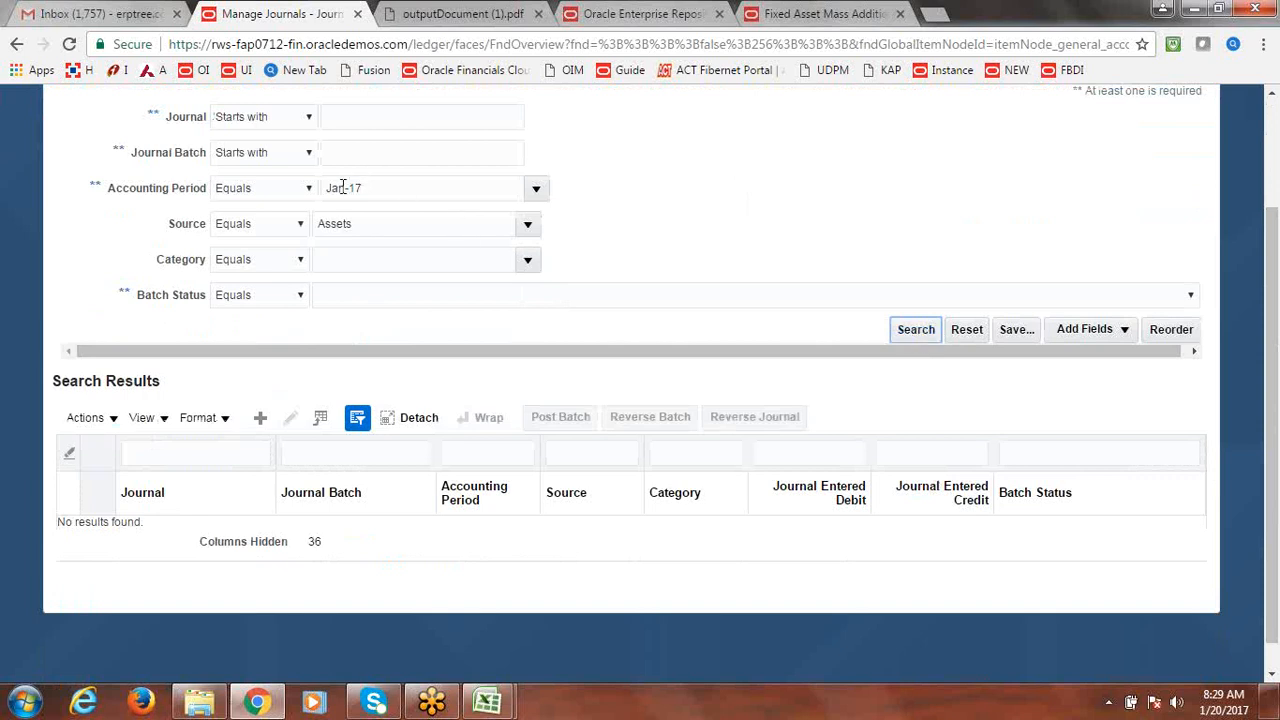
left_click_drag(342, 187, 314, 196)
key("BackSpace")
type("f")
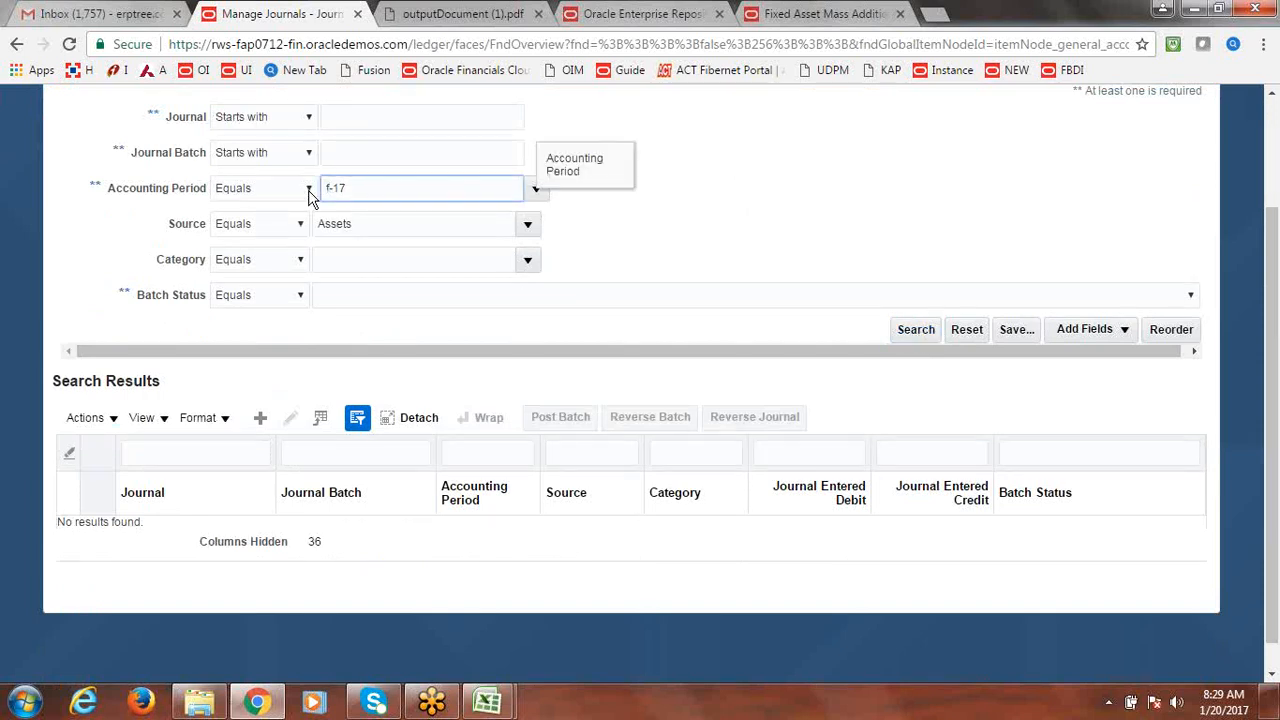
type("eb")
left_click(898, 338)
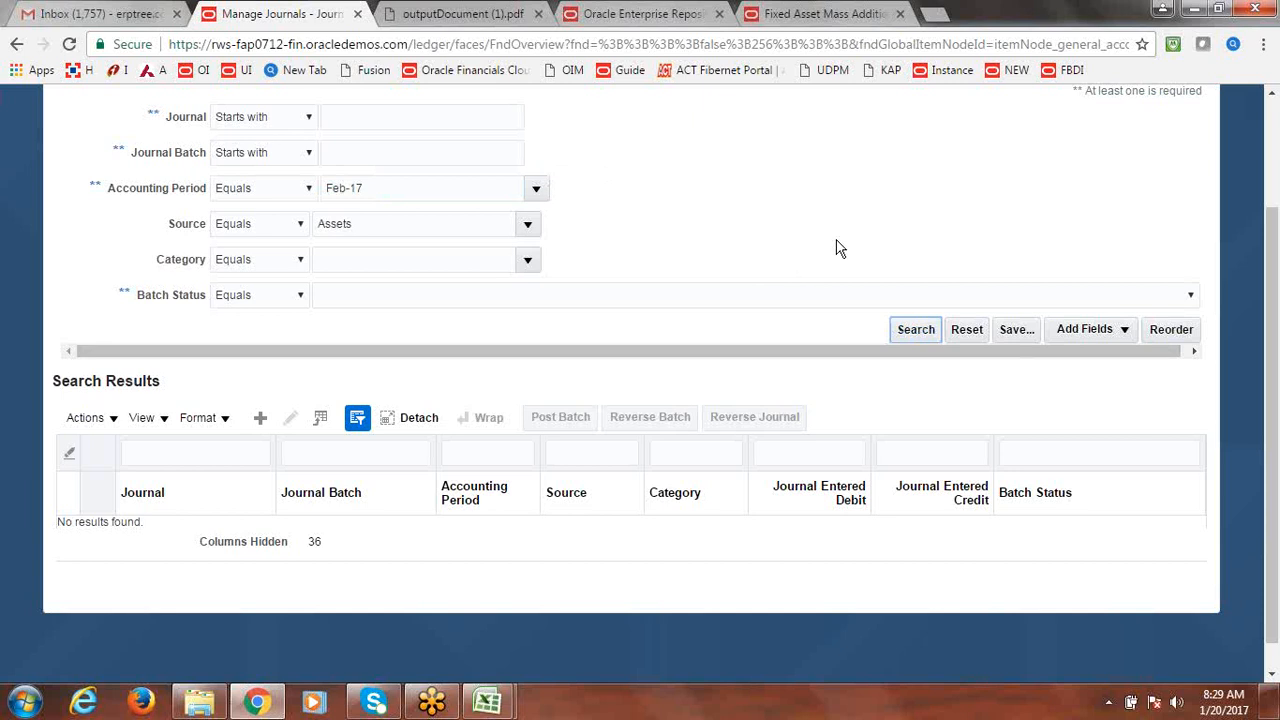
left_click(916, 329)
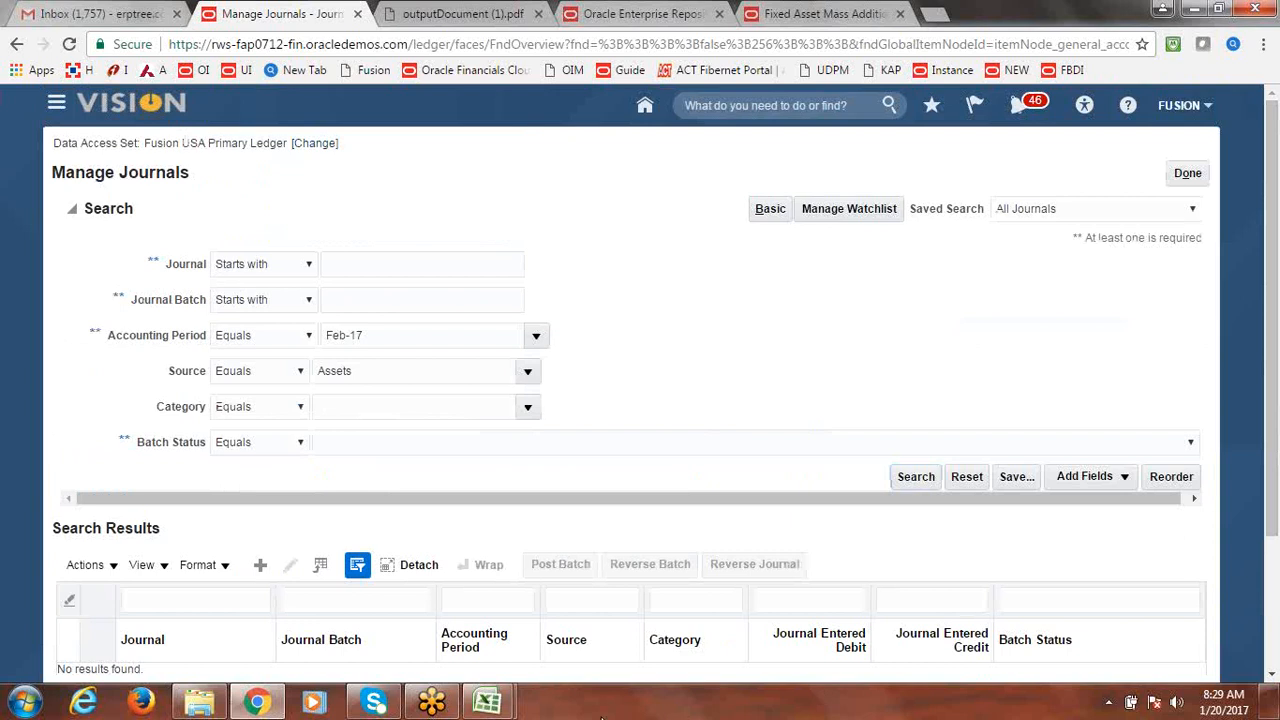
Switch to the FixedAssetMassAdditionsImportTemplate.xlsm workbook in Excel and view the asset line on the FA_MASS_ADDITIONS sheet
mouse_move(488, 702)
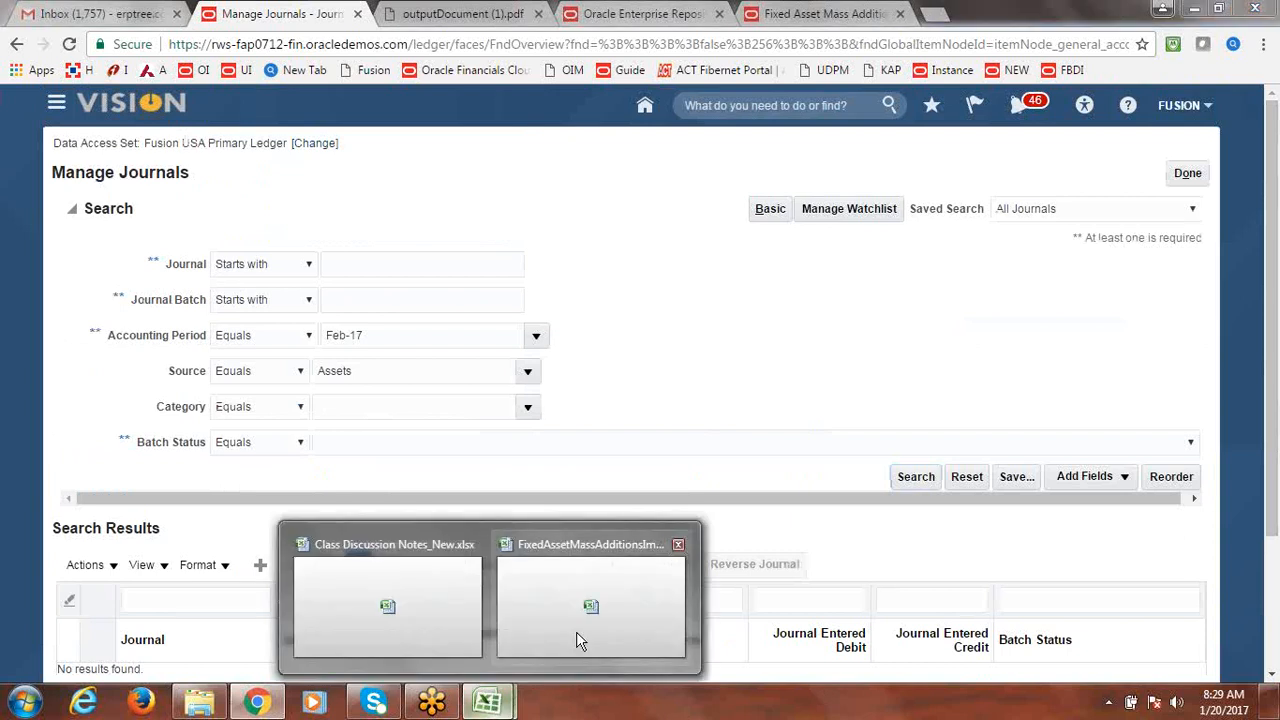
left_click(576, 631)
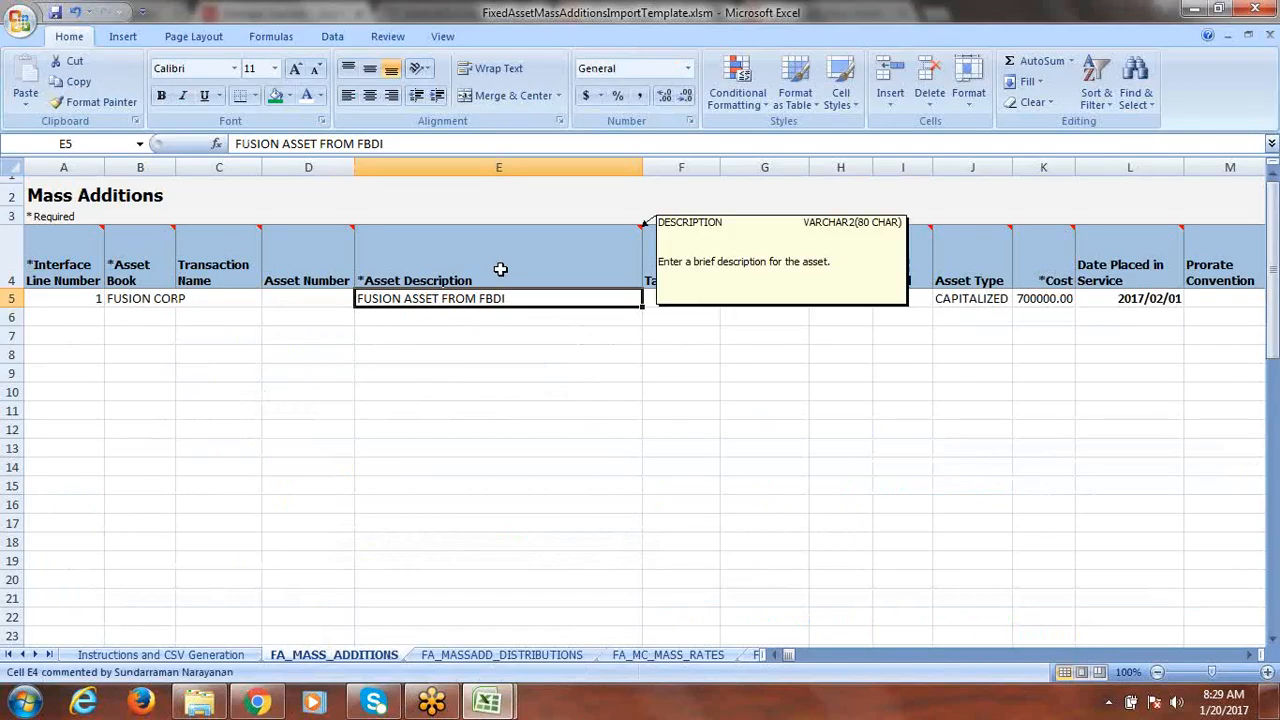
left_click(487, 318)
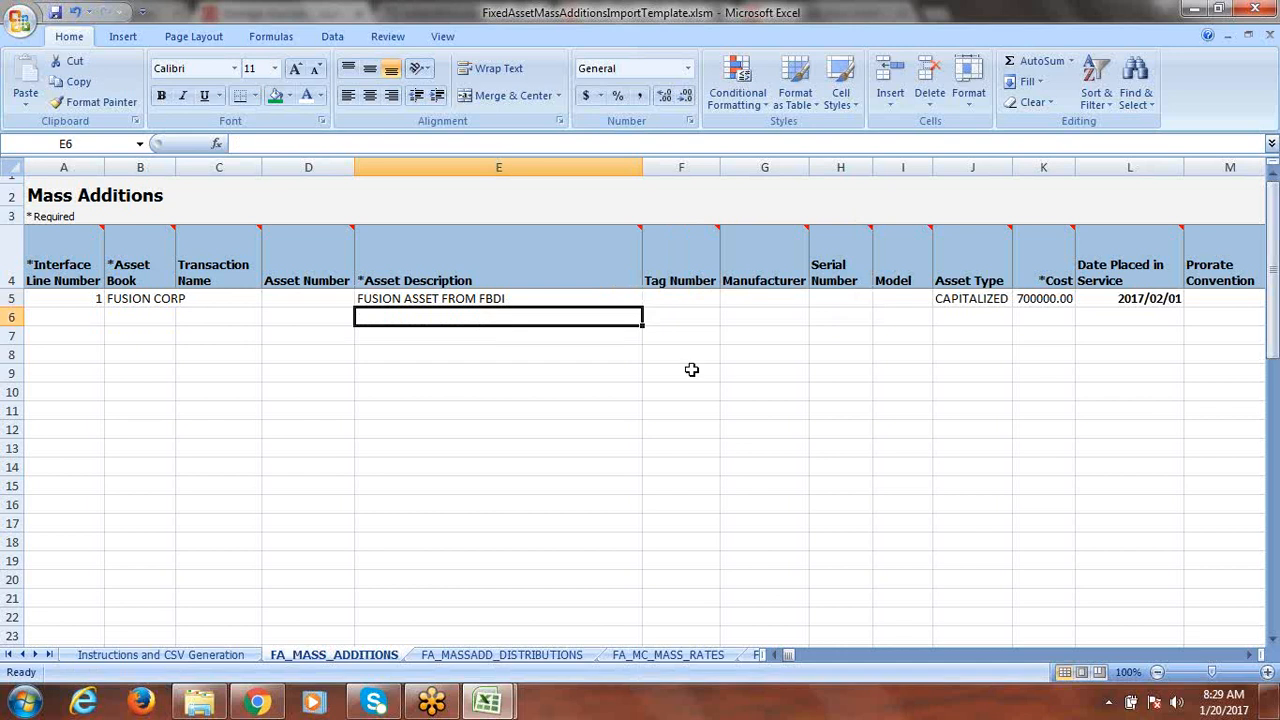
left_click(760, 390)
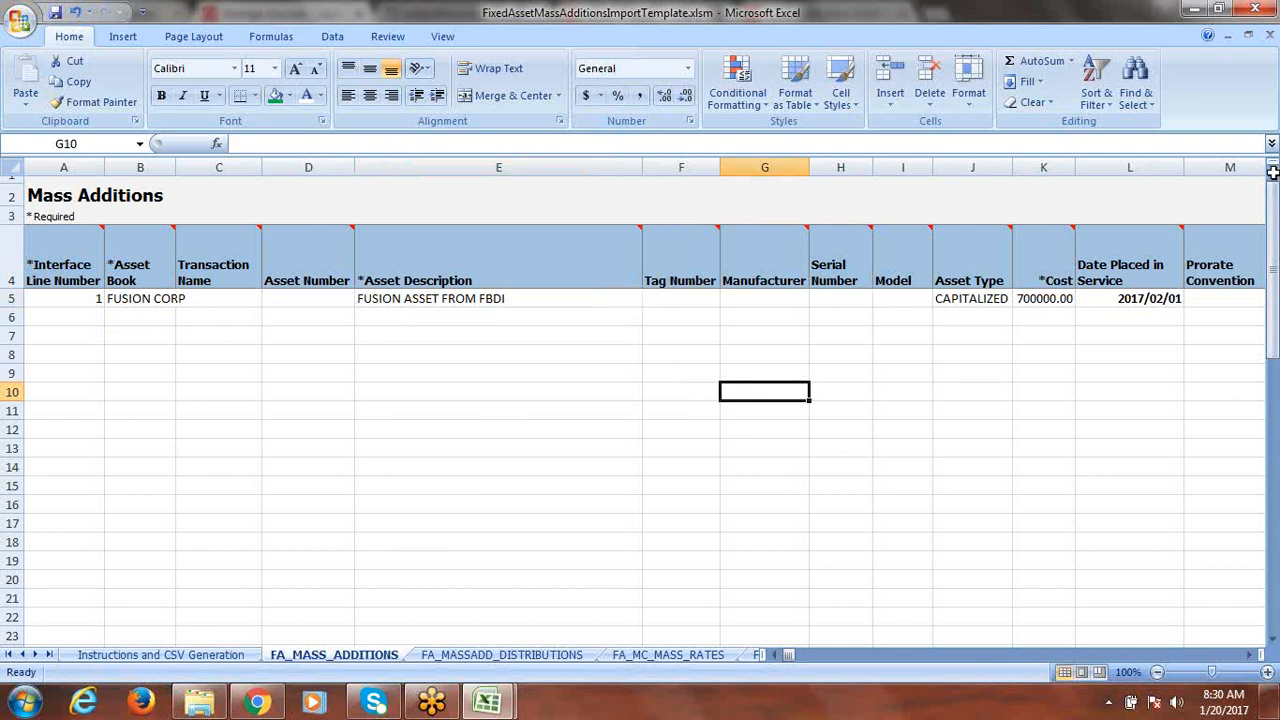
left_click(511, 423)
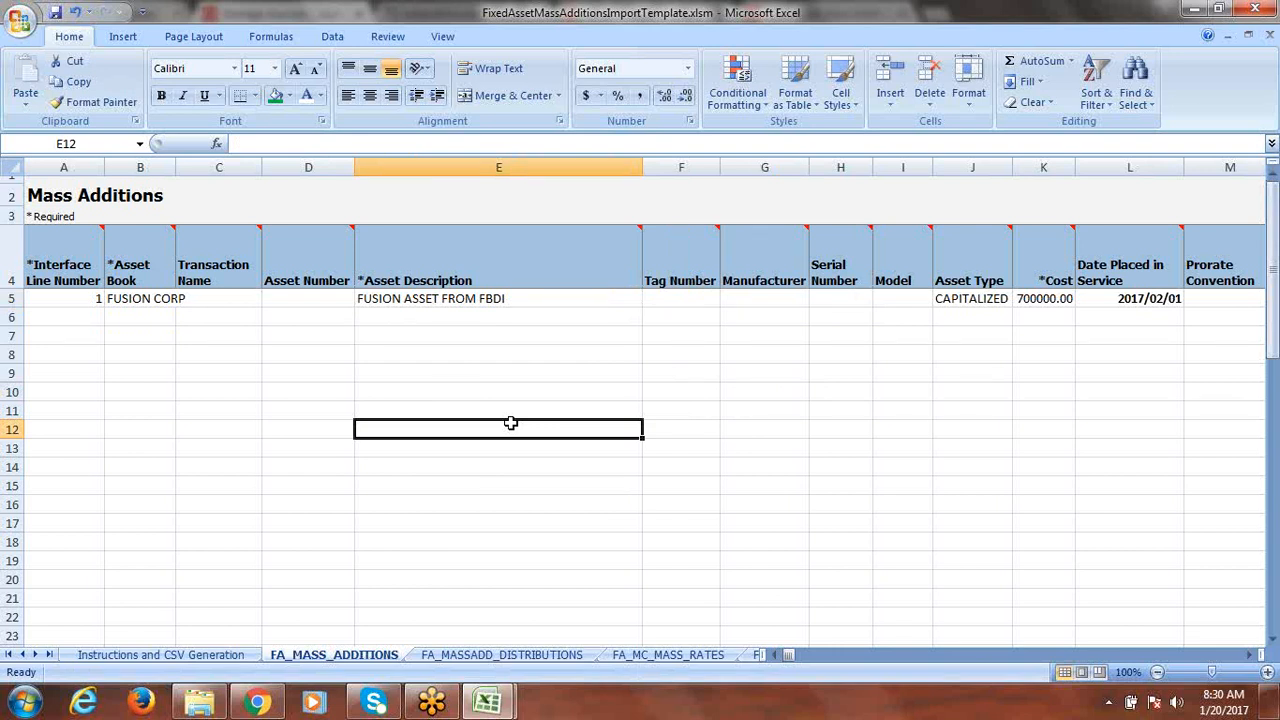
left_click(828, 406)
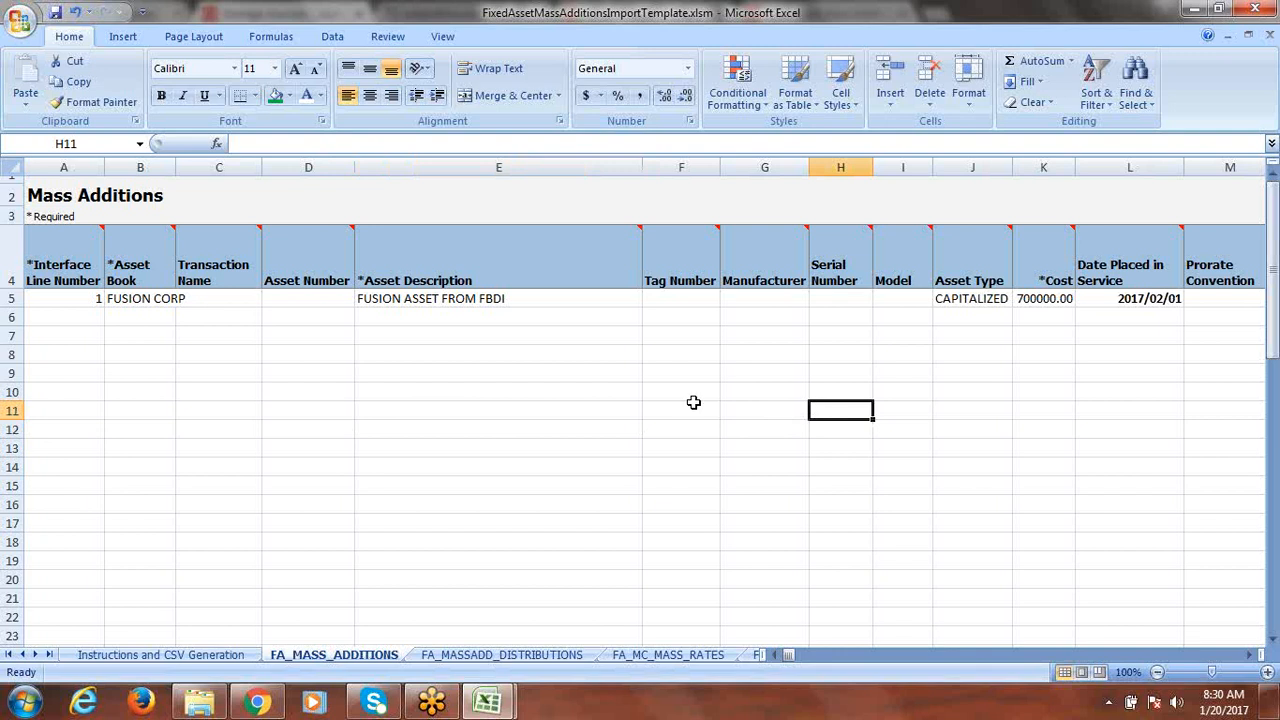
left_click(336, 373)
left_click(1173, 23)
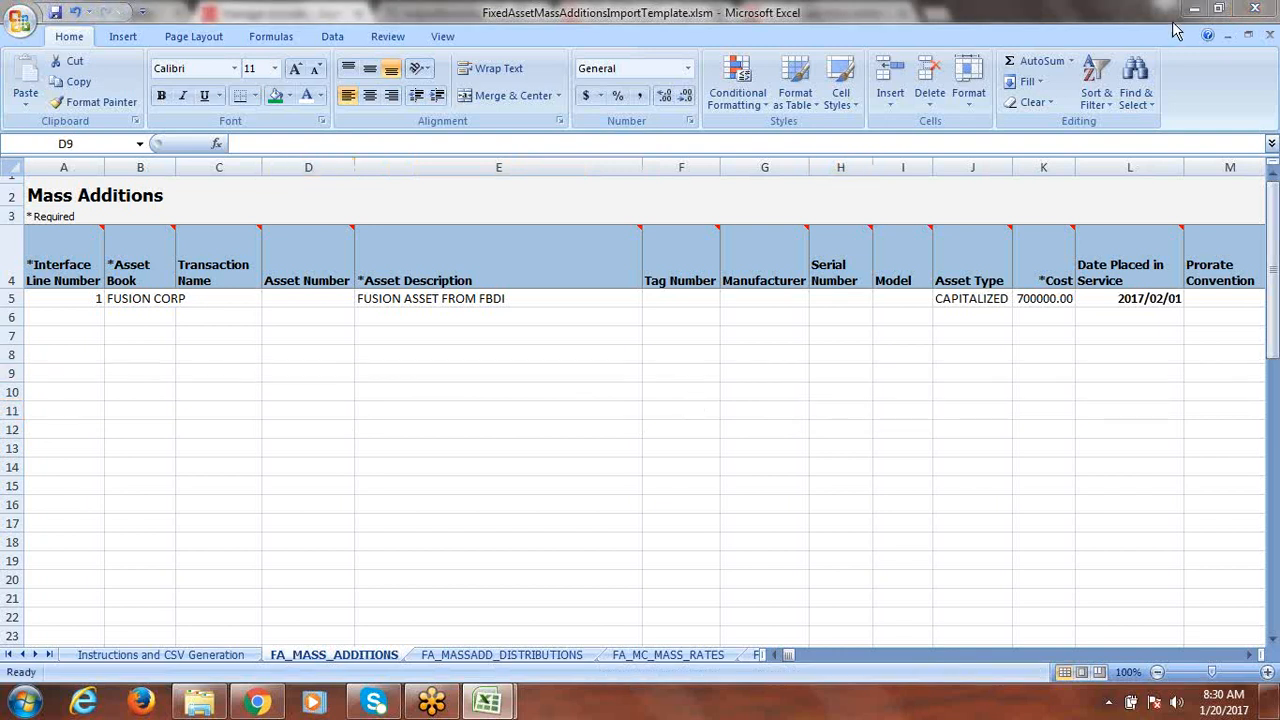
left_click(1173, 23)
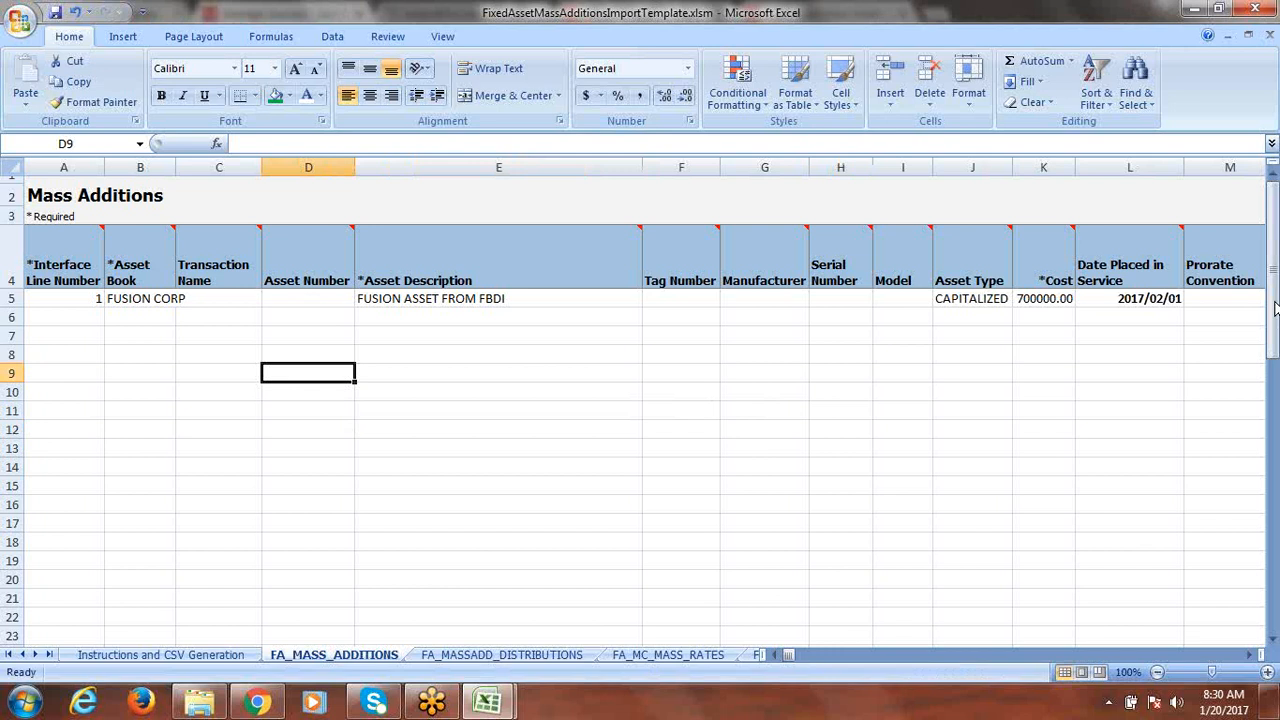
left_click(1270, 258)
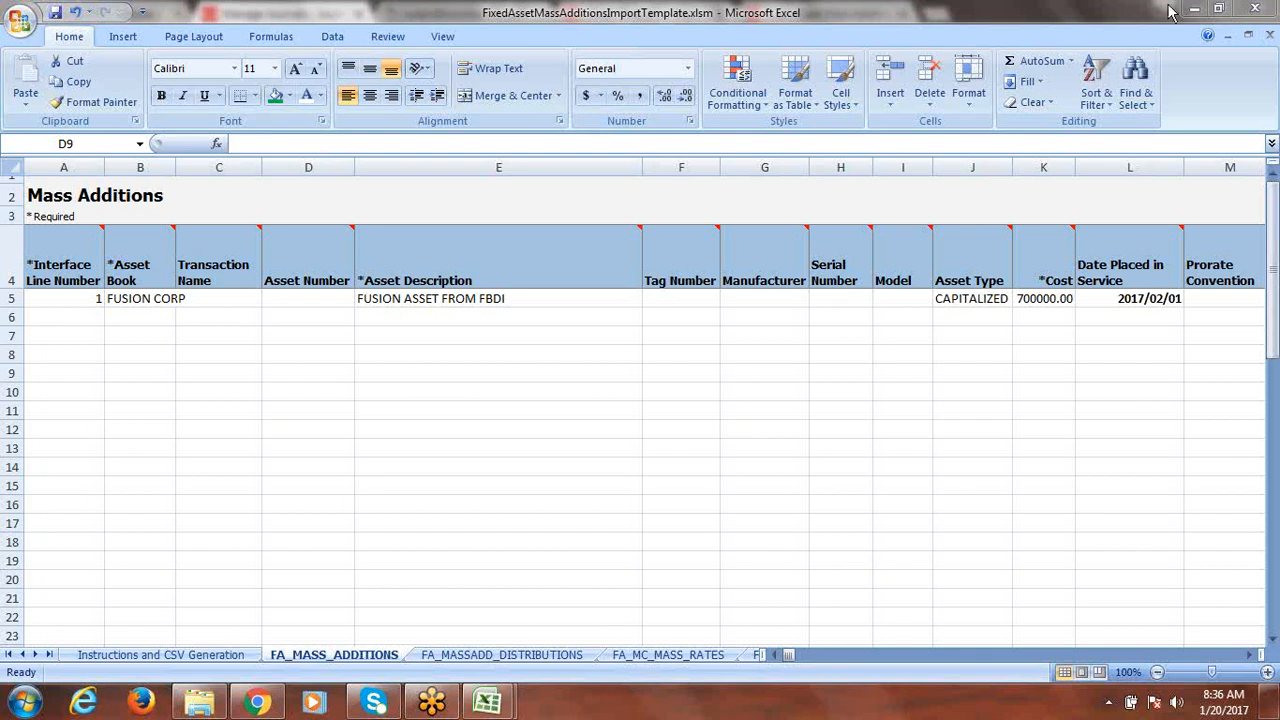
left_click(1229, 712)
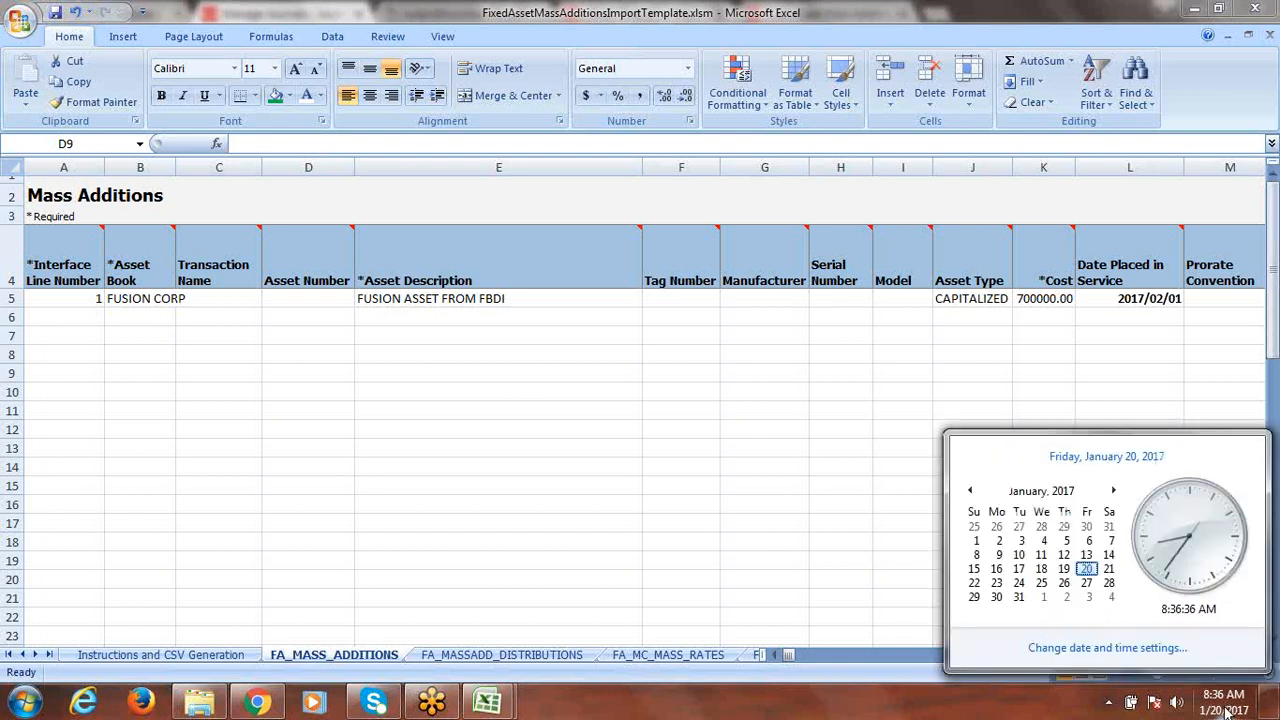
left_click(1150, 55)
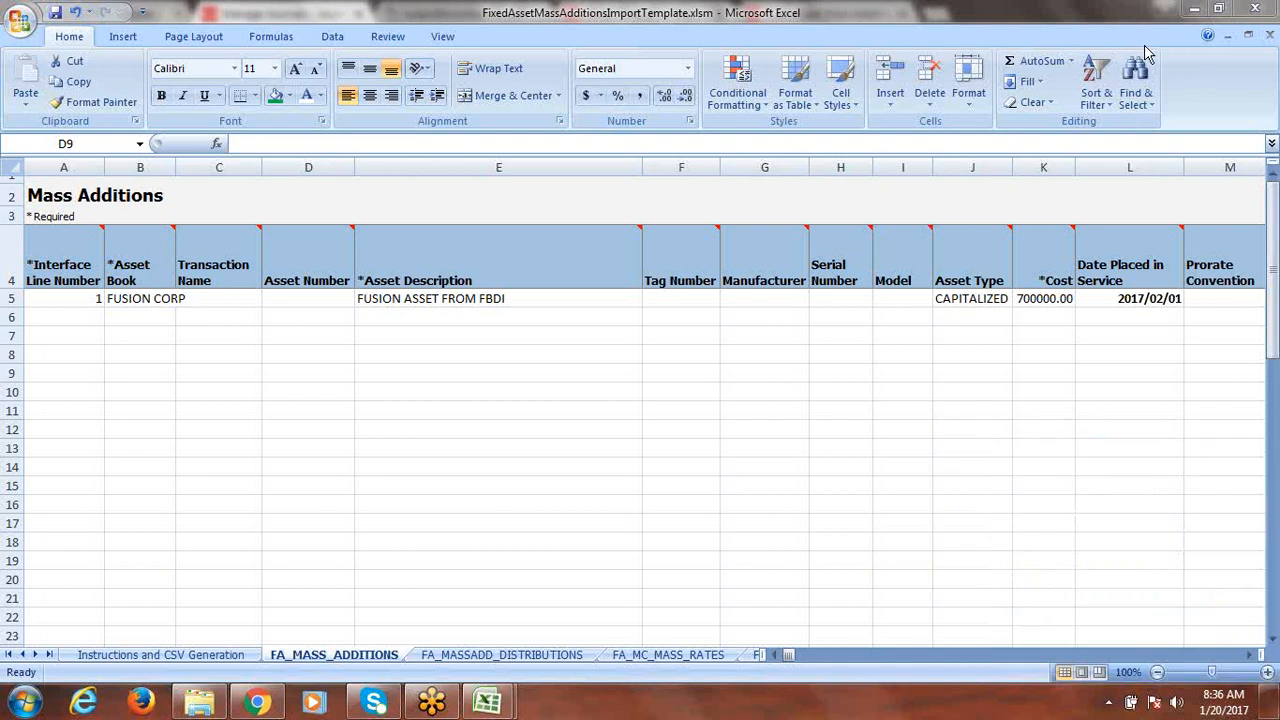